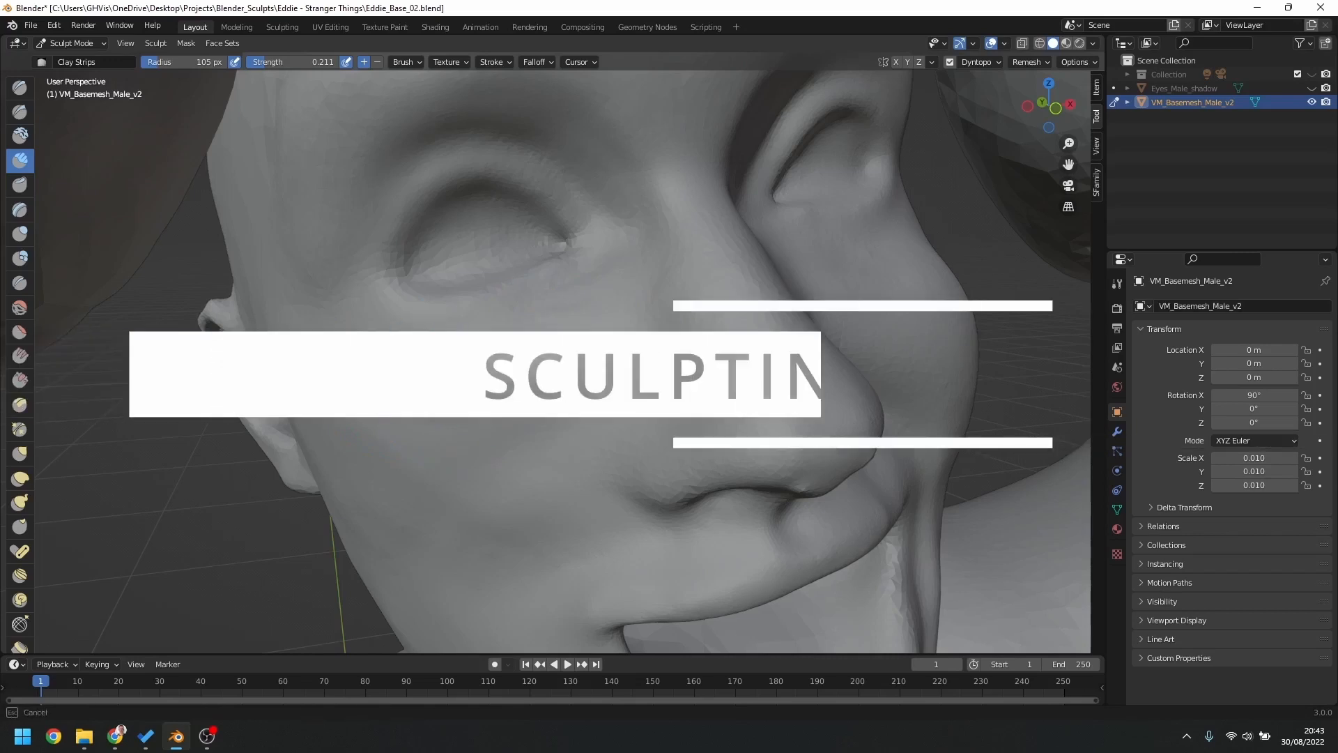
pyautogui.press('f')
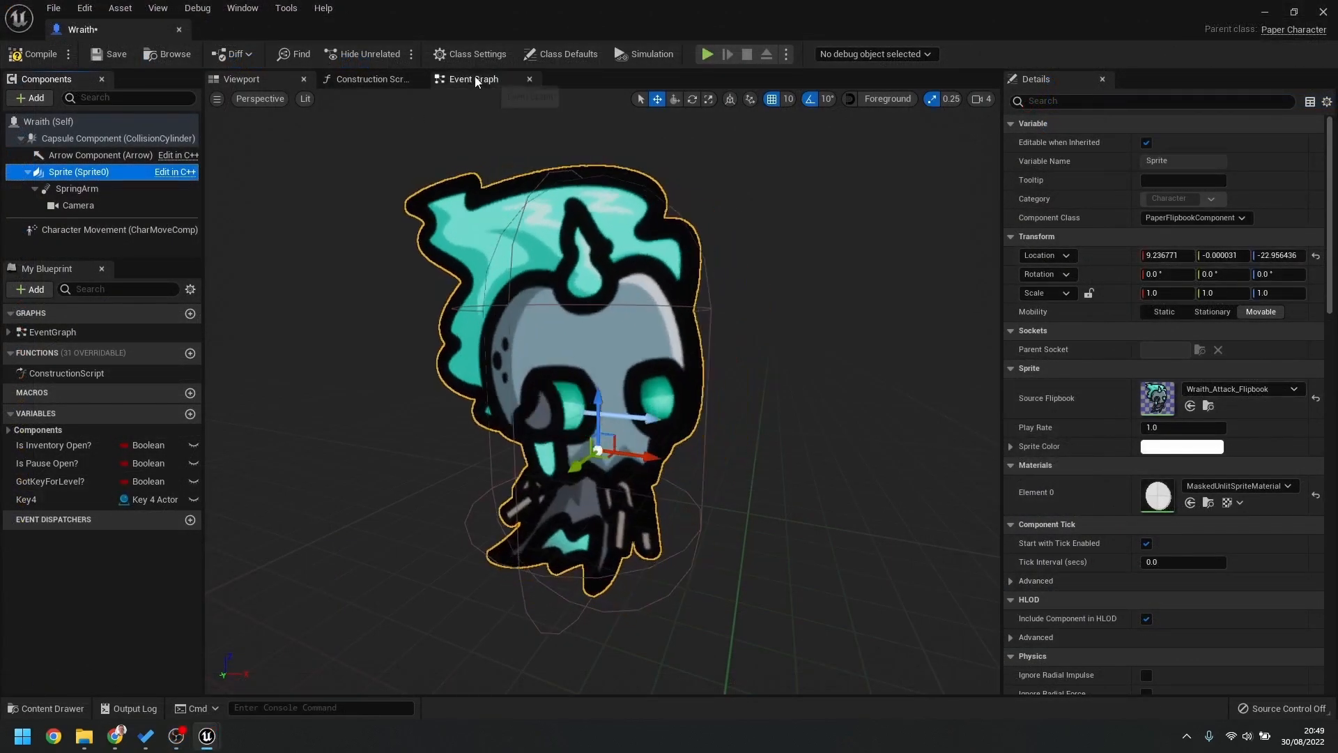
pyautogui.click(476, 80)
pyautogui.click(241, 79)
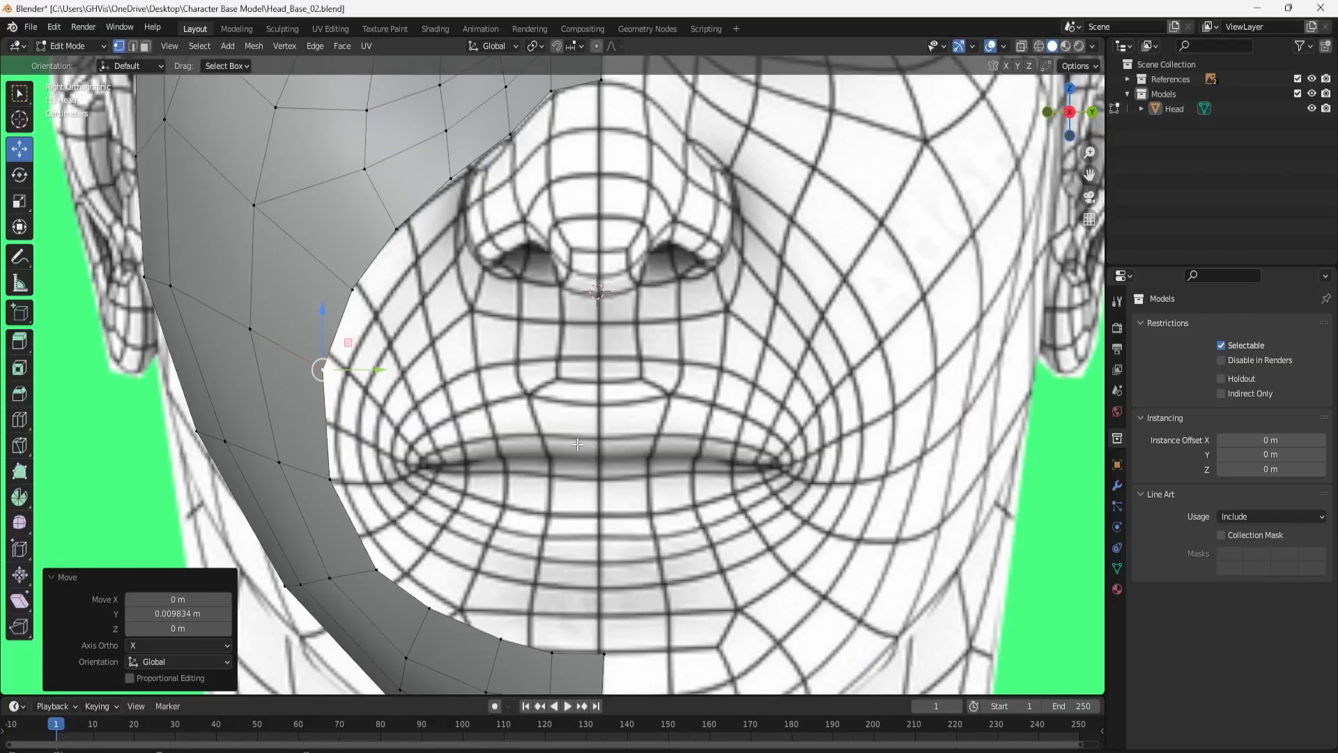
# Examine the half-face mesh against the front and side head references, especially around the nose and mouth opening.
pyautogui.scroll(-1, 506, 609)
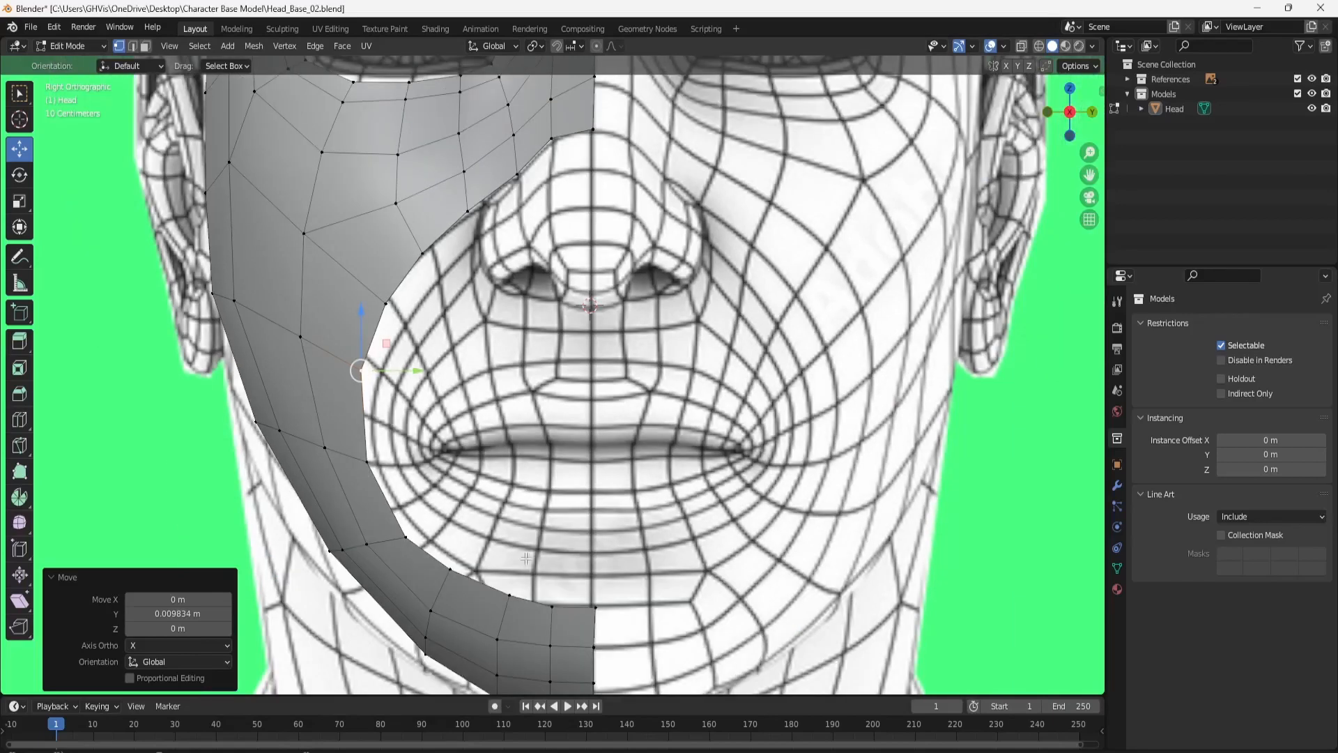
pyautogui.scroll(-4, 589, 493)
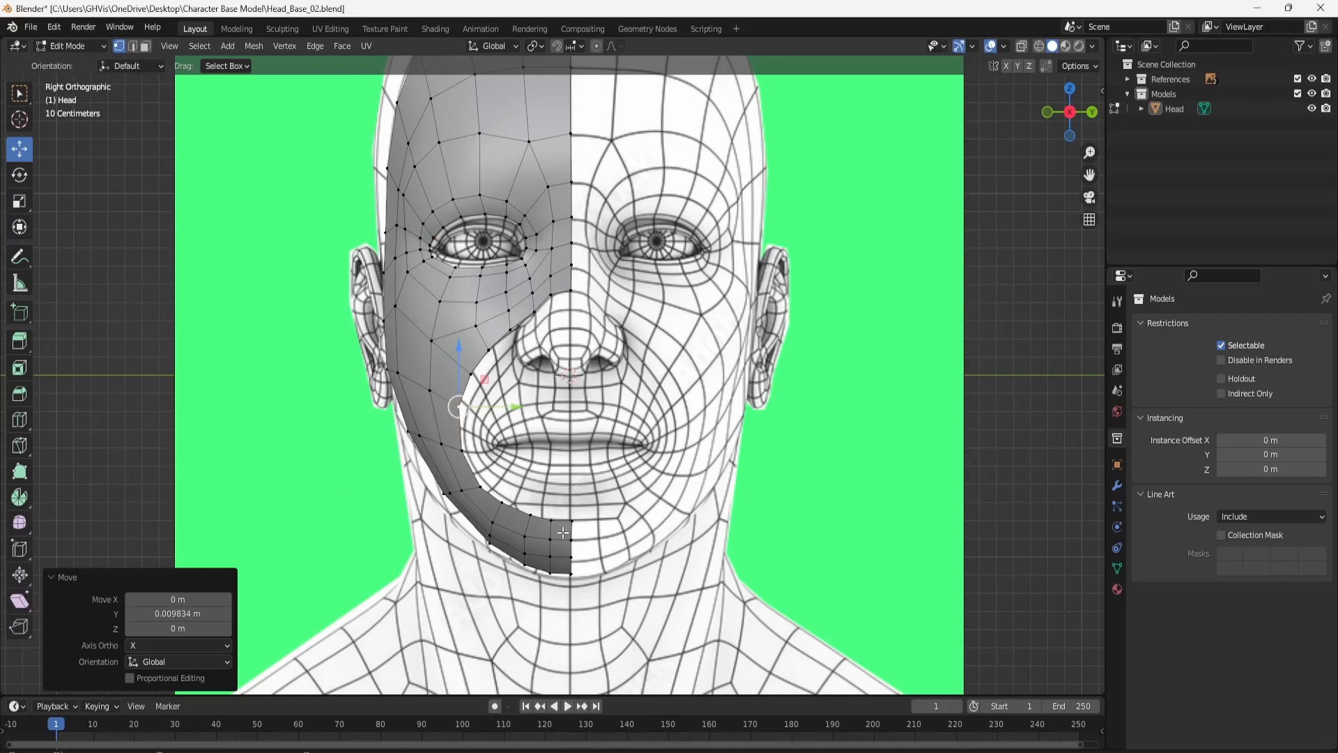
pyautogui.scroll(4, 563, 532)
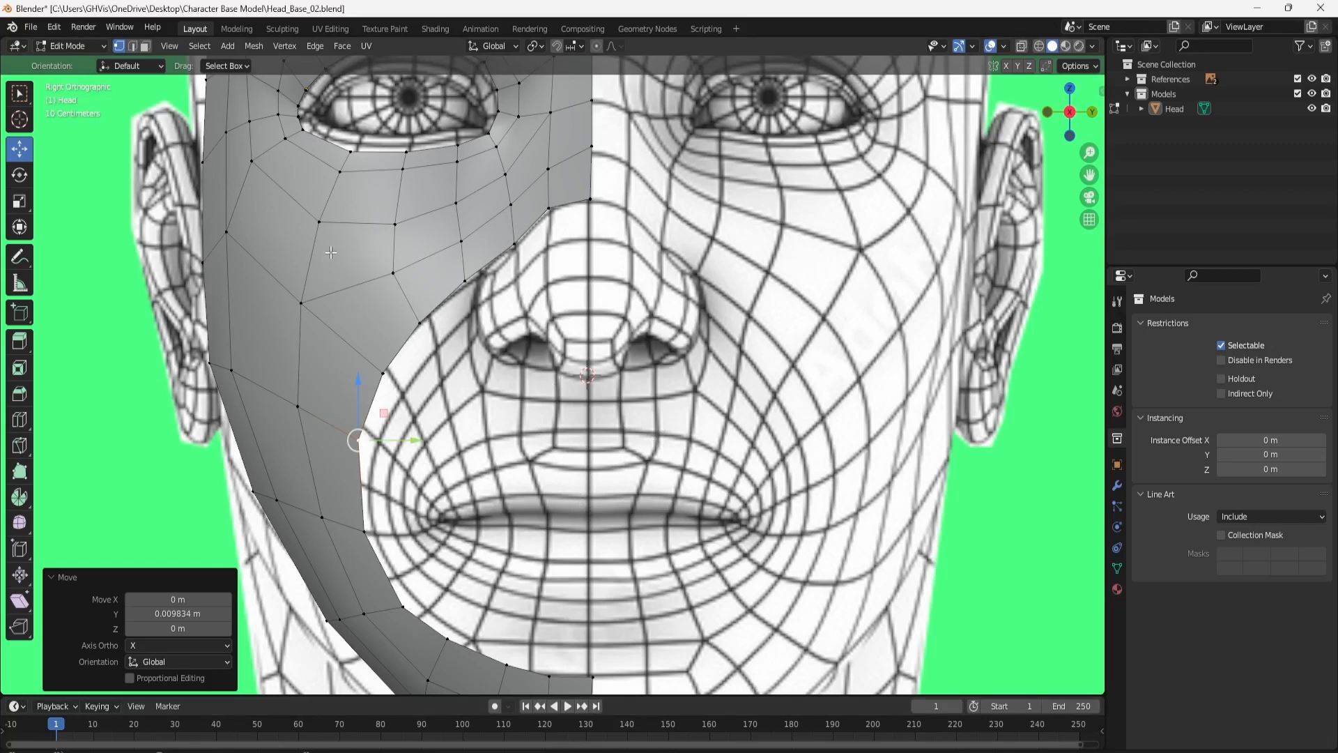
pyautogui.scroll(-2, 1011, 203)
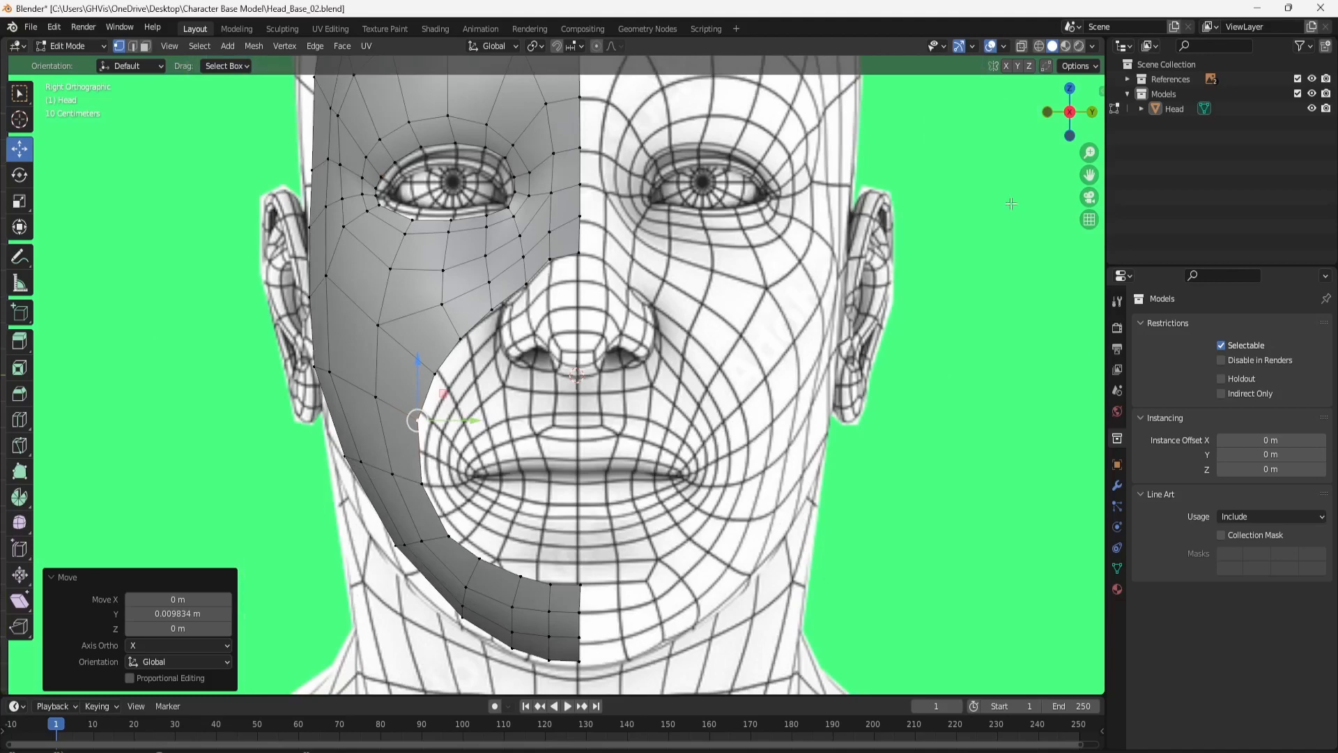
pyautogui.click(1048, 112)
pyautogui.scroll(-2, 545, 277)
pyautogui.scroll(-1, 545, 277)
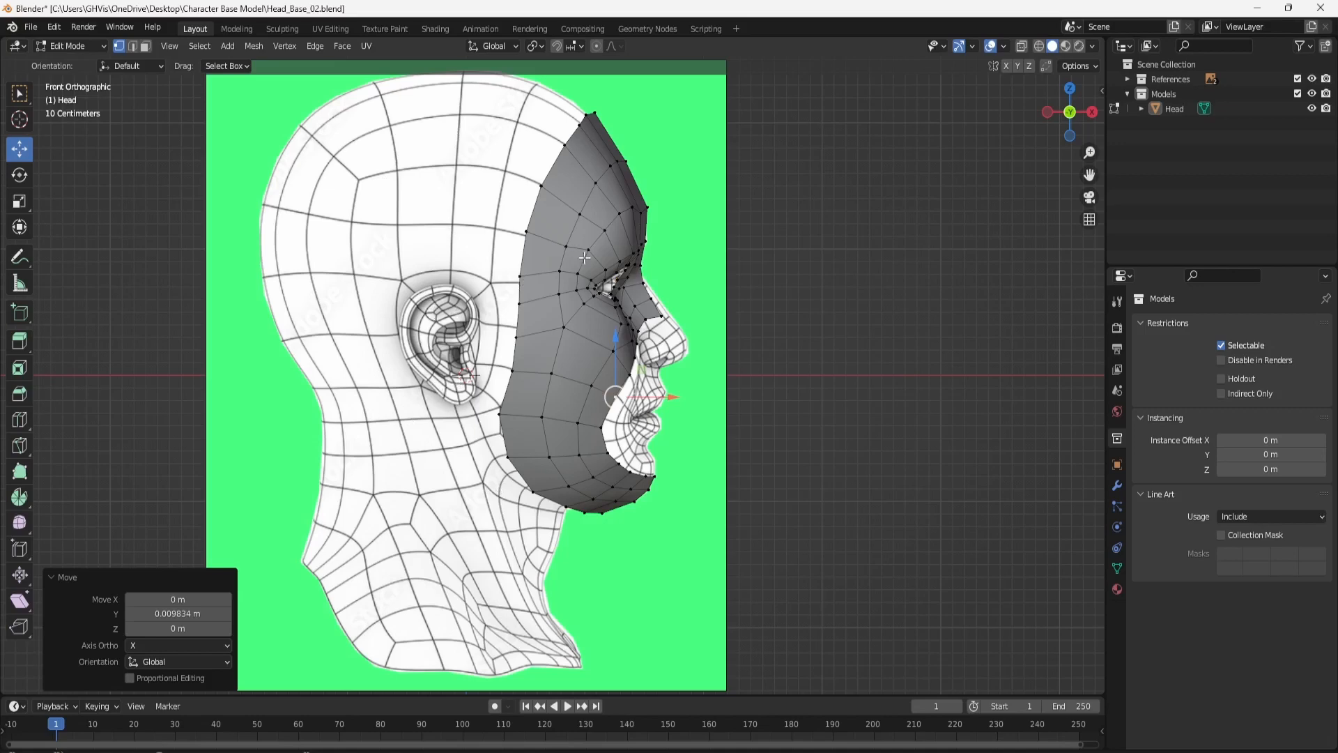
pyautogui.moveTo(751, 247); pyautogui.dragTo(698, 250, button='middle')
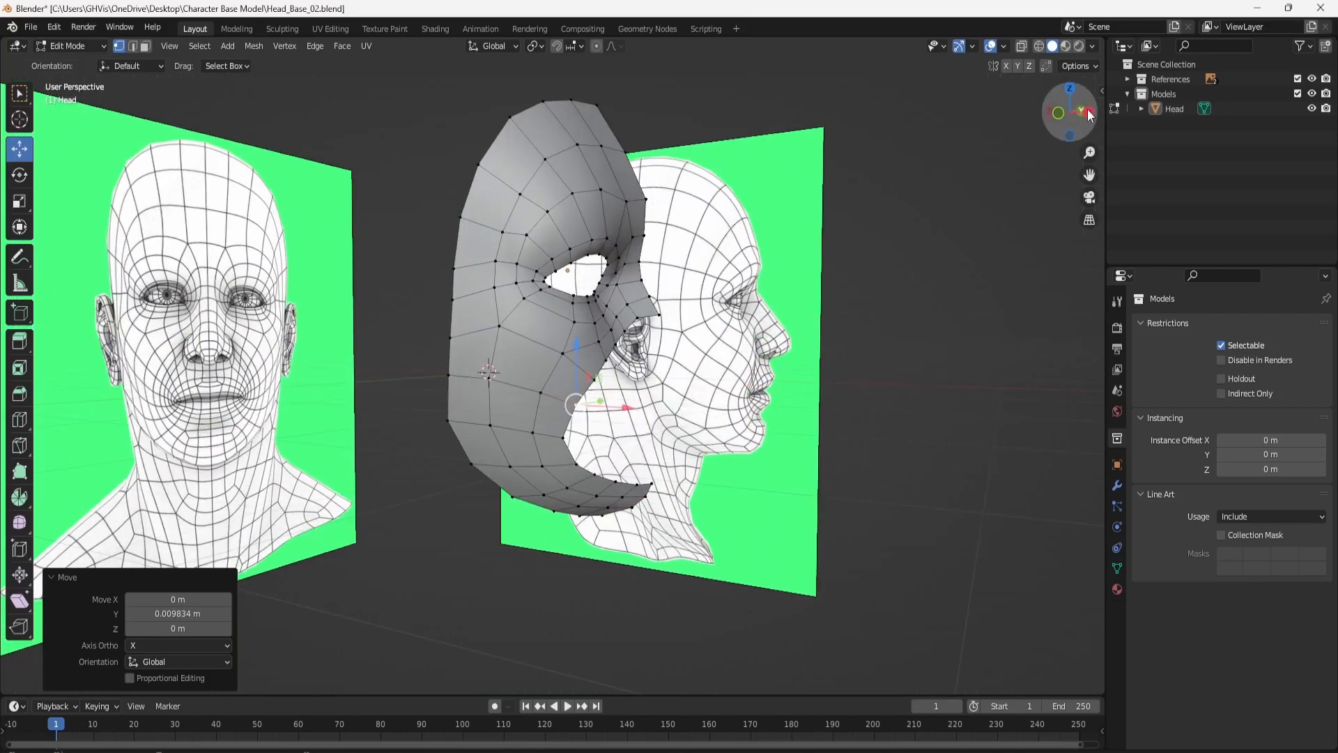
# Extrude the border edges at the end of the nose bridge about 0.060 m downward in the face-on view.
pyautogui.click(1088, 113)
pyautogui.scroll(5, 585, 484)
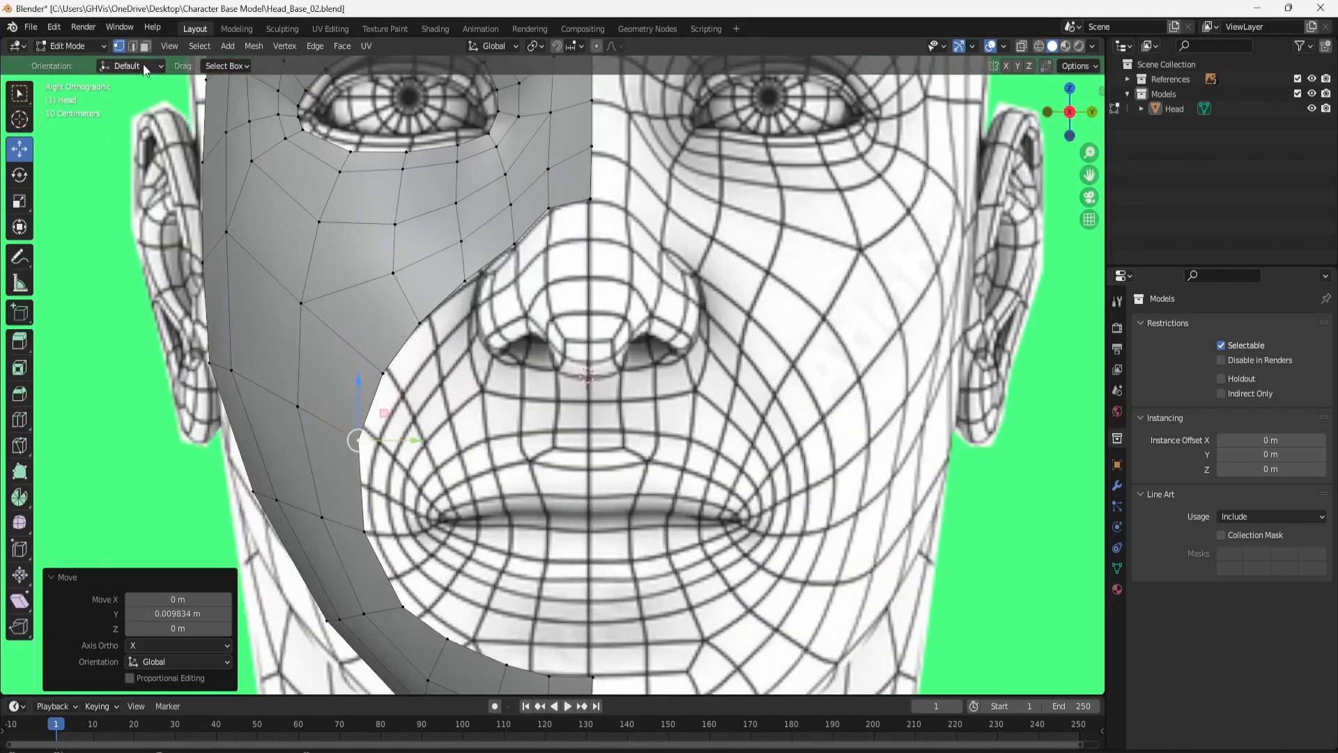
pyautogui.click(134, 46)
pyautogui.click(551, 239)
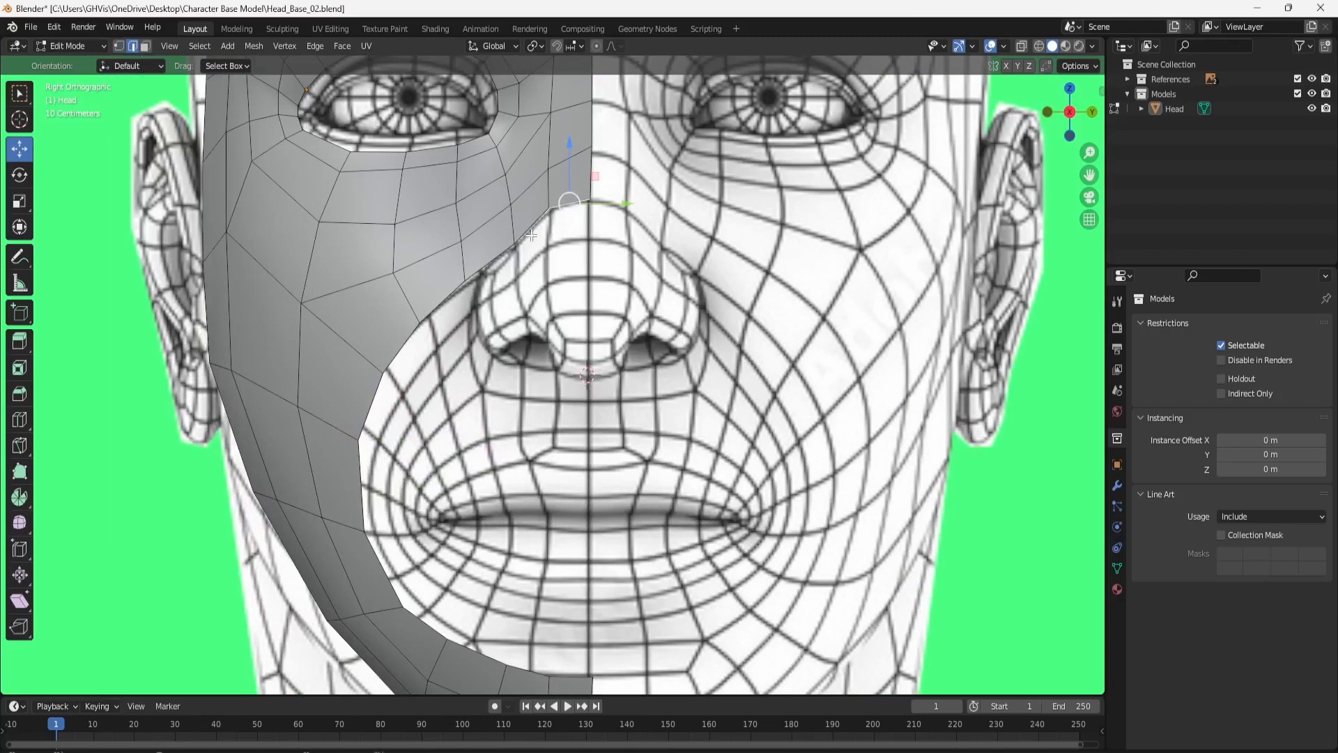
pyautogui.scroll(4, 499, 309)
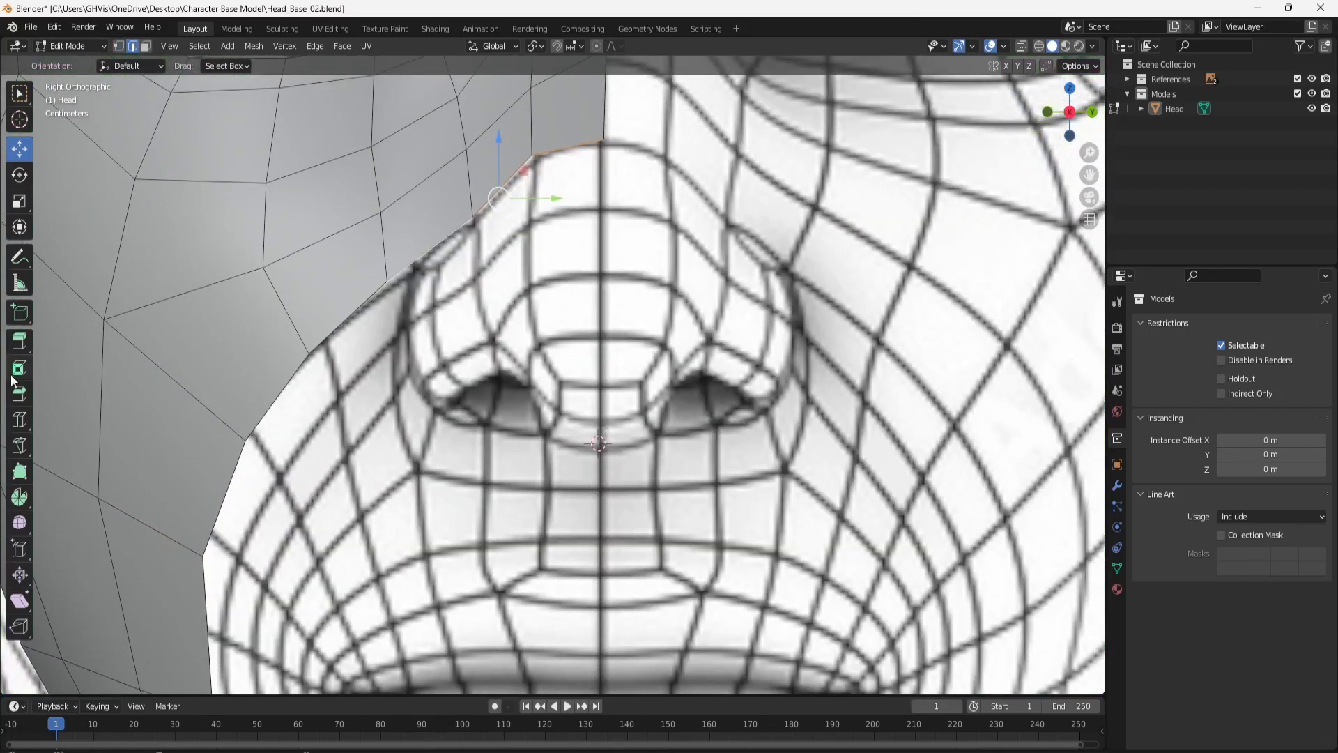
pyautogui.click(19, 340)
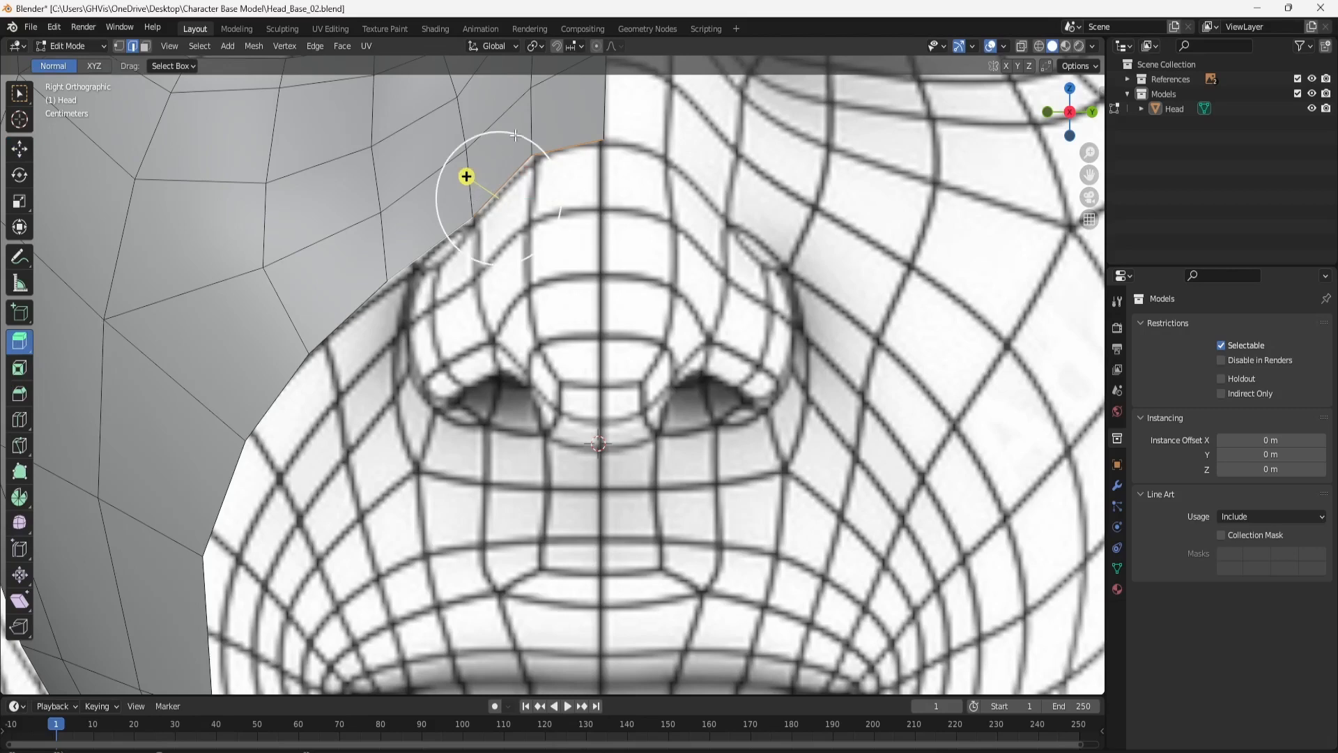
pyautogui.moveTo(515, 135); pyautogui.dragTo(514, 177)
# Move the extruded nose edges about 0.051 m forward along X, working in the profile view.
pyautogui.scroll(1, 562, 241)
pyautogui.keyDown('shift'); pyautogui.moveTo(571, 215); pyautogui.dragTo(586, 266, button='middle'); pyautogui.keyUp('shift')
pyautogui.click(1047, 111)
pyautogui.scroll(2, 881, 215)
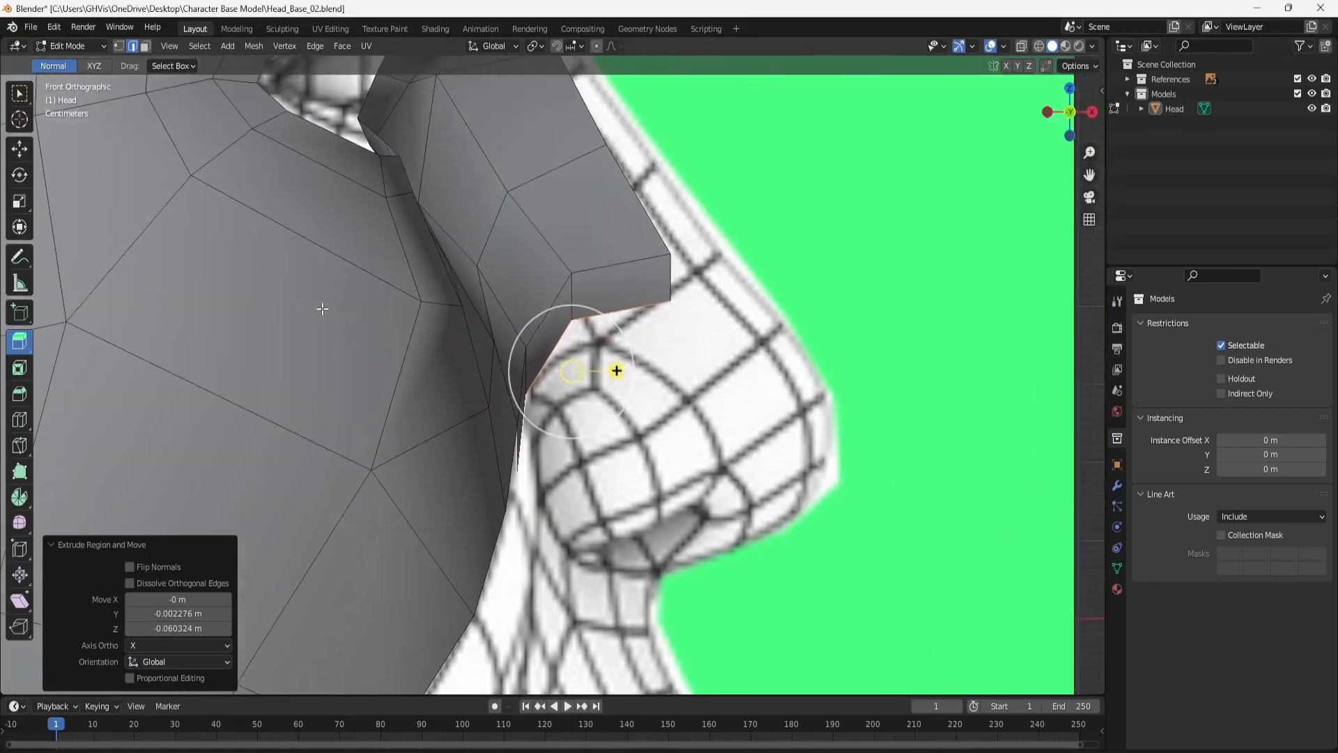
pyautogui.click(20, 148)
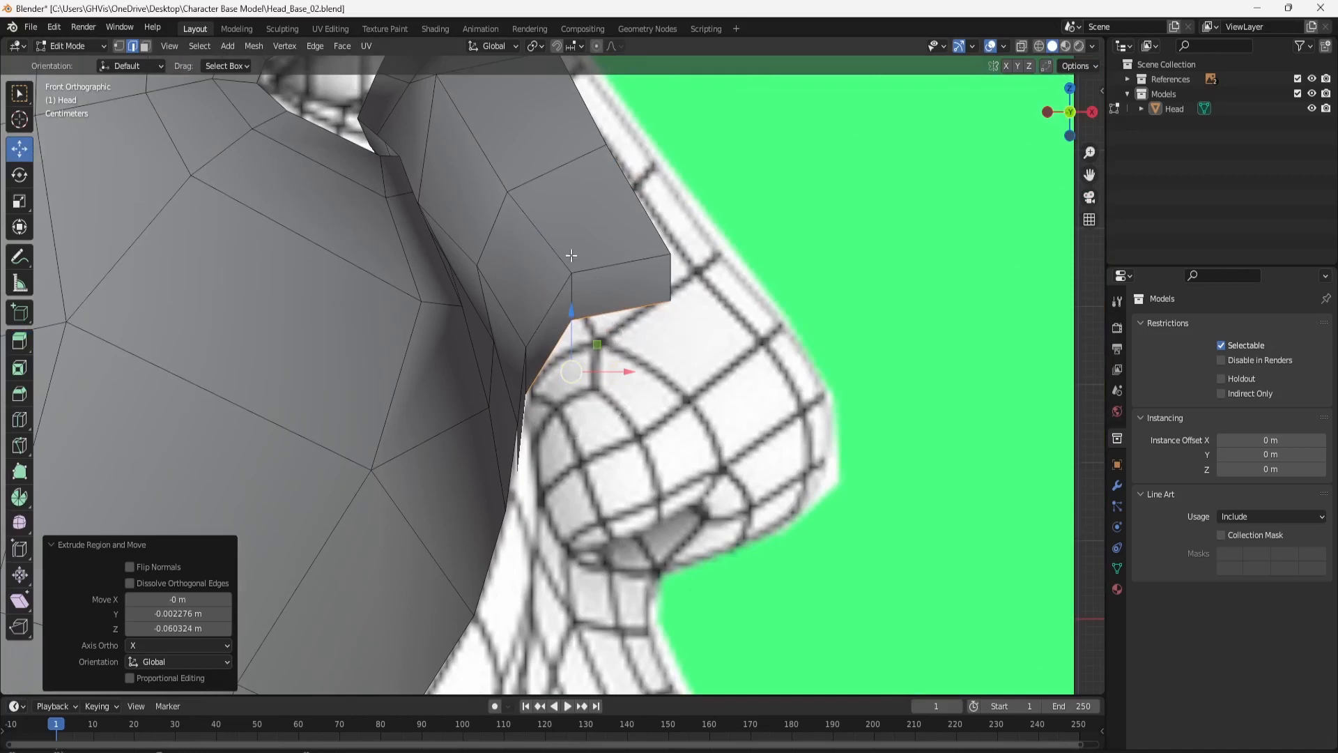
pyautogui.moveTo(610, 372); pyautogui.dragTo(666, 362)
# Reposition the two lowest vertices of the nose profile individually so they follow the bridge line of the side reference.
pyautogui.click(121, 46)
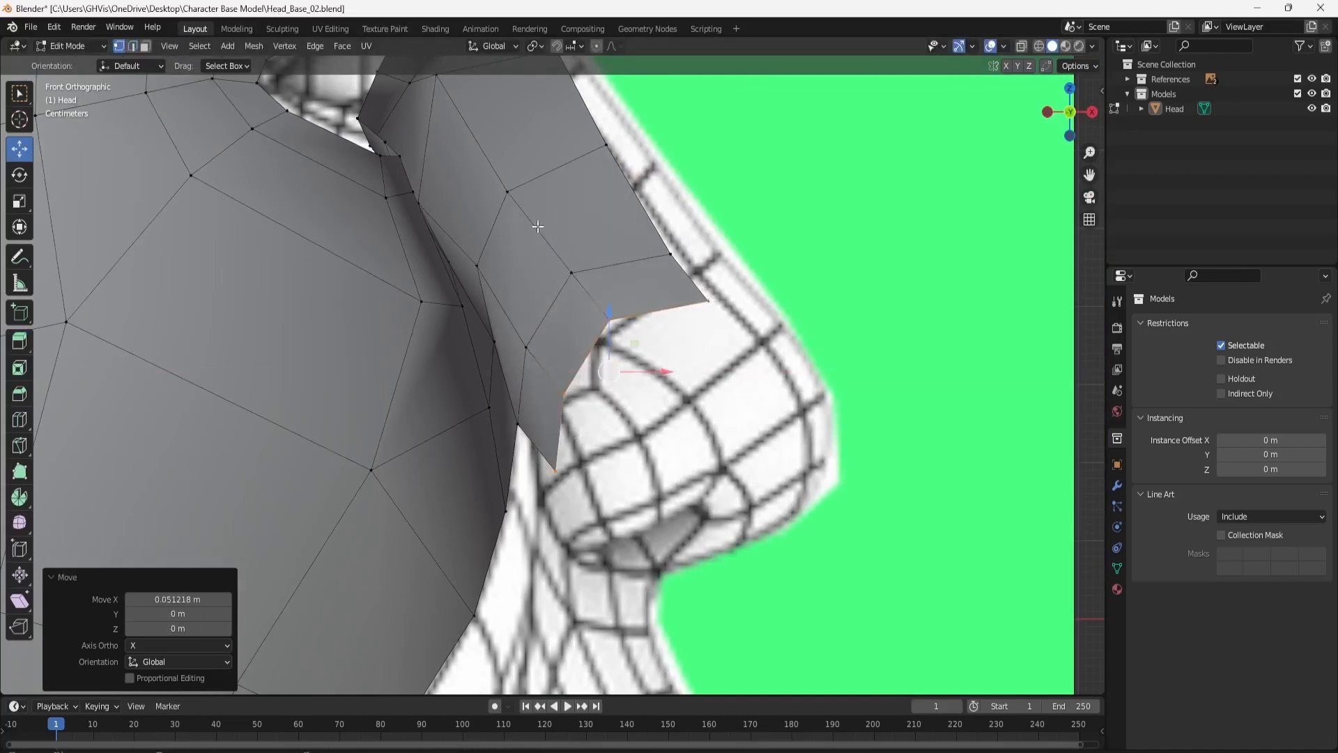
pyautogui.click(699, 286)
pyautogui.moveTo(734, 300); pyautogui.dragTo(668, 219)
pyautogui.click(673, 232)
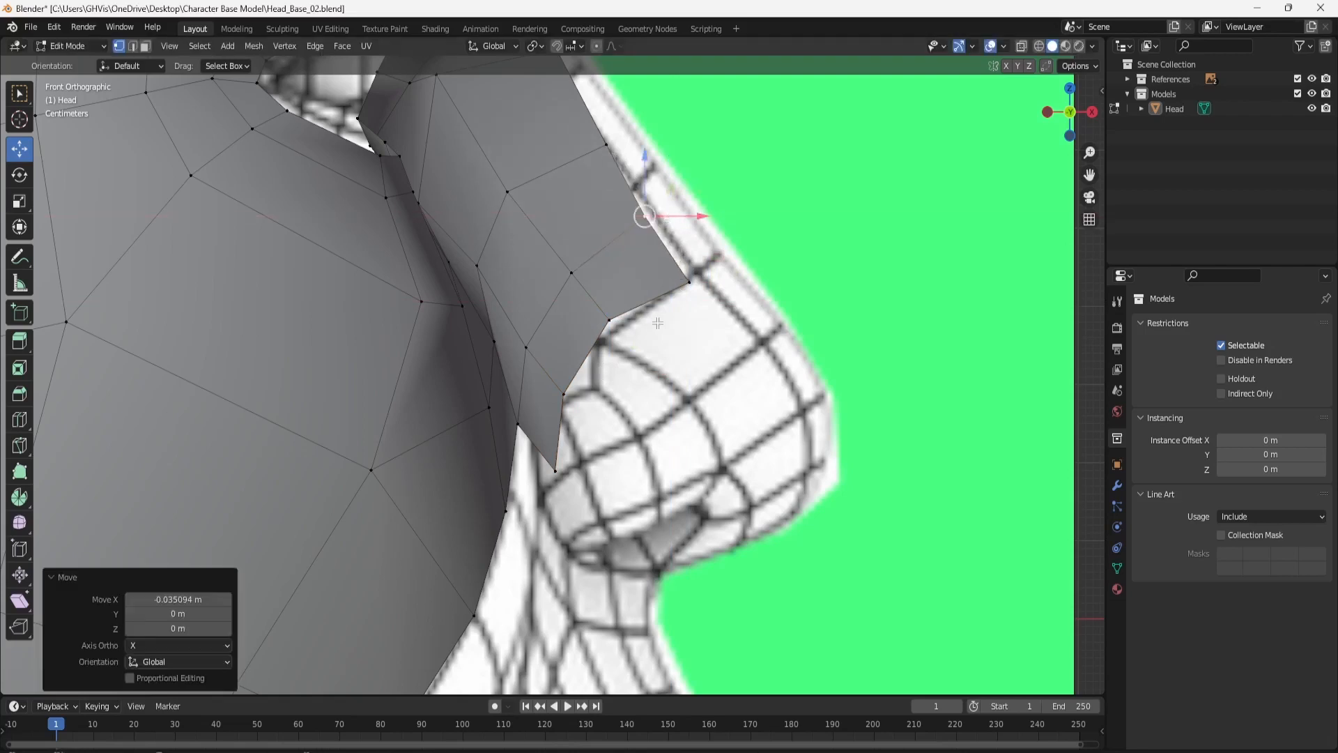
# Lower the extruded border vertex beside the profile tip about 0.018 m, and raise the next one about 0.012 m.
pyautogui.click(609, 320)
pyautogui.moveTo(612, 272); pyautogui.dragTo(613, 287)
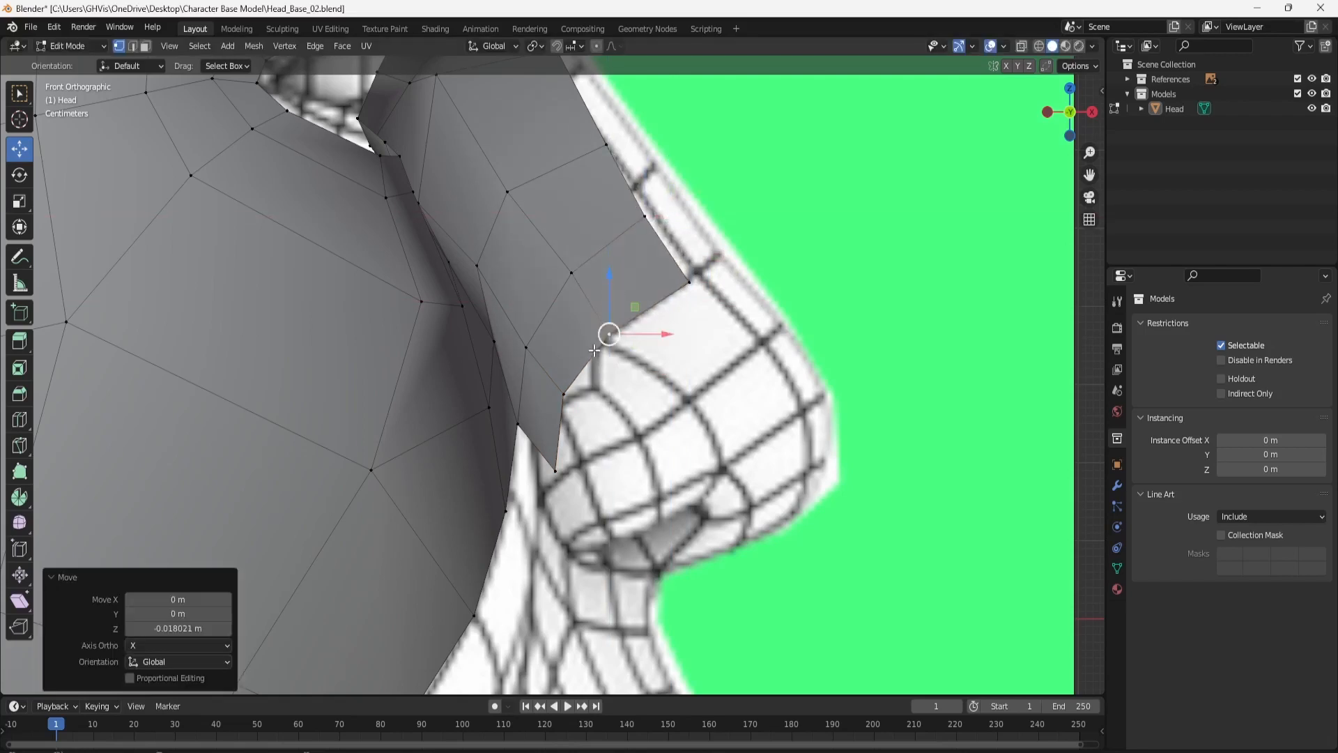
pyautogui.click(563, 394)
pyautogui.moveTo(566, 352); pyautogui.dragTo(567, 342)
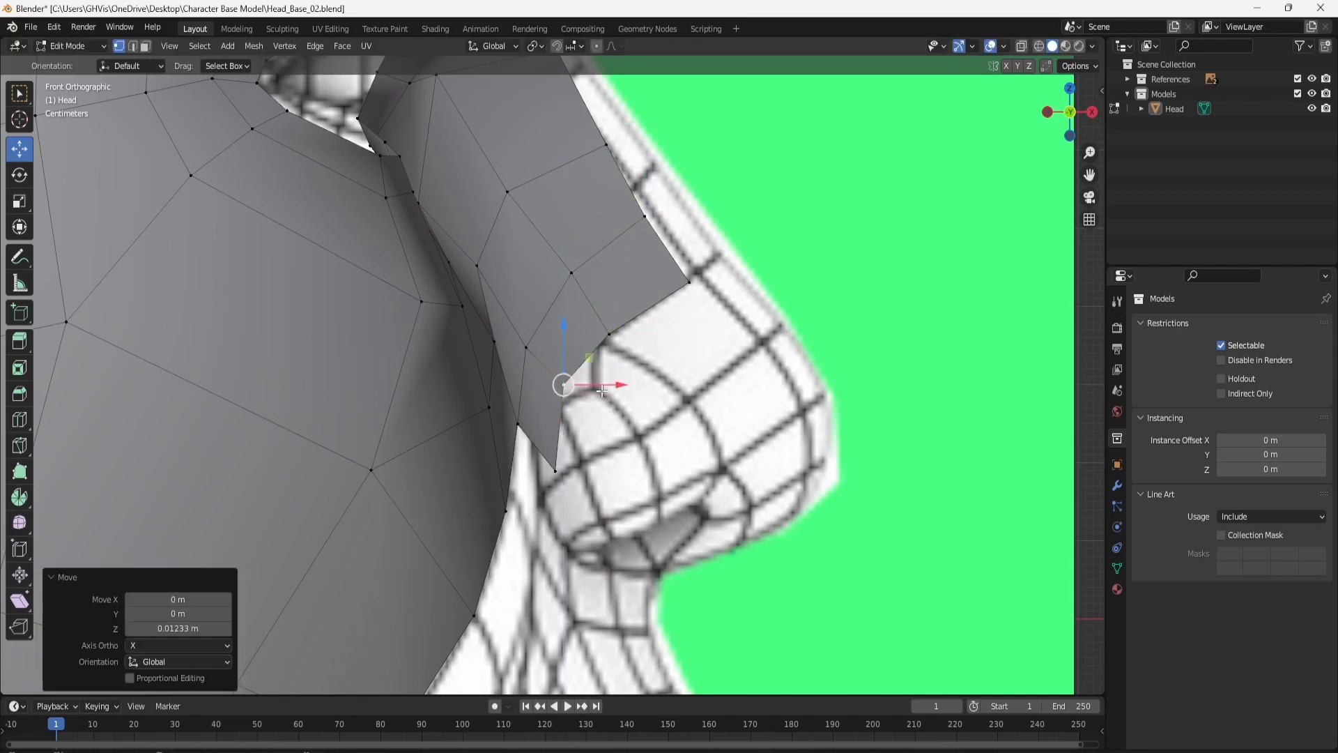
pyautogui.moveTo(602, 383); pyautogui.dragTo(604, 379)
# Move the lowest vertex of the extruded strip up and back to the nostril wing, and reposition the vertex above it.
pyautogui.click(566, 462)
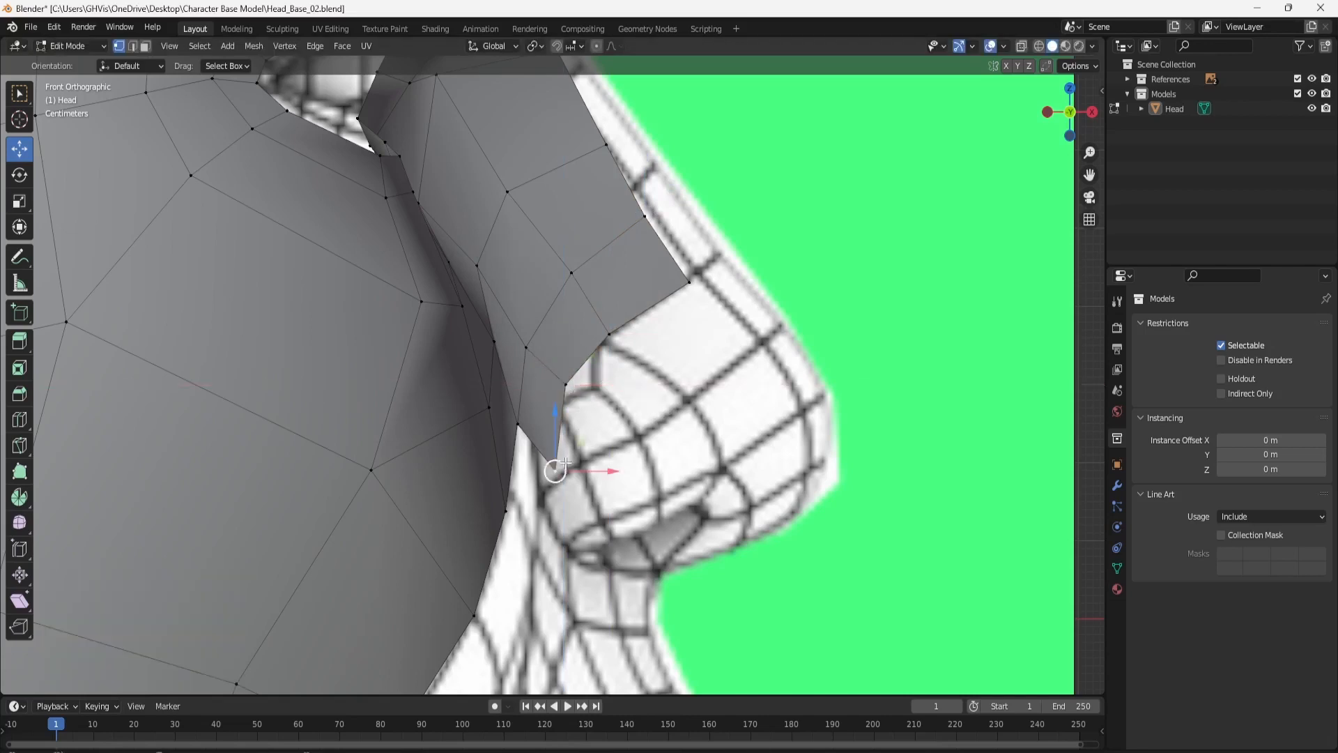
pyautogui.moveTo(555, 417); pyautogui.dragTo(556, 374)
pyautogui.moveTo(601, 429); pyautogui.dragTo(581, 427)
pyautogui.click(561, 387)
pyautogui.moveTo(564, 372)
pyautogui.mouseDown()
pyautogui.moveTo(567, 348)
pyautogui.moveTo(587, 373)
pyautogui.mouseUp()
# Align the border vertex next to the profile tip and the vertex above it with the side reference's topology.
pyautogui.click(612, 336)
pyautogui.moveTo(608, 299); pyautogui.dragTo(628, 325)
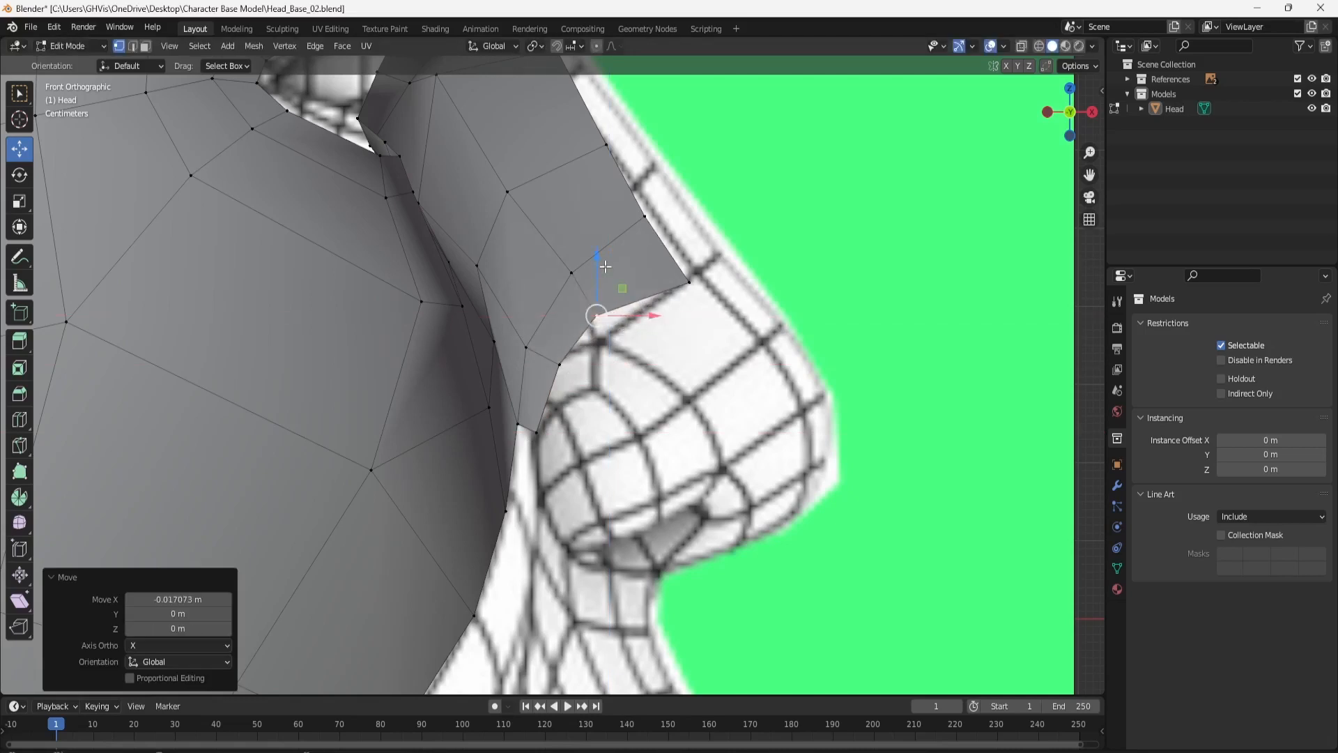
pyautogui.moveTo(604, 270)
pyautogui.mouseDown()
pyautogui.moveTo(604, 283)
pyautogui.moveTo(582, 277)
pyautogui.mouseUp()
pyautogui.click(572, 273)
# Refine the lowest nose profile vertex against the side reference, shifting it about 0.006 m forward along X.
pyautogui.click(693, 279)
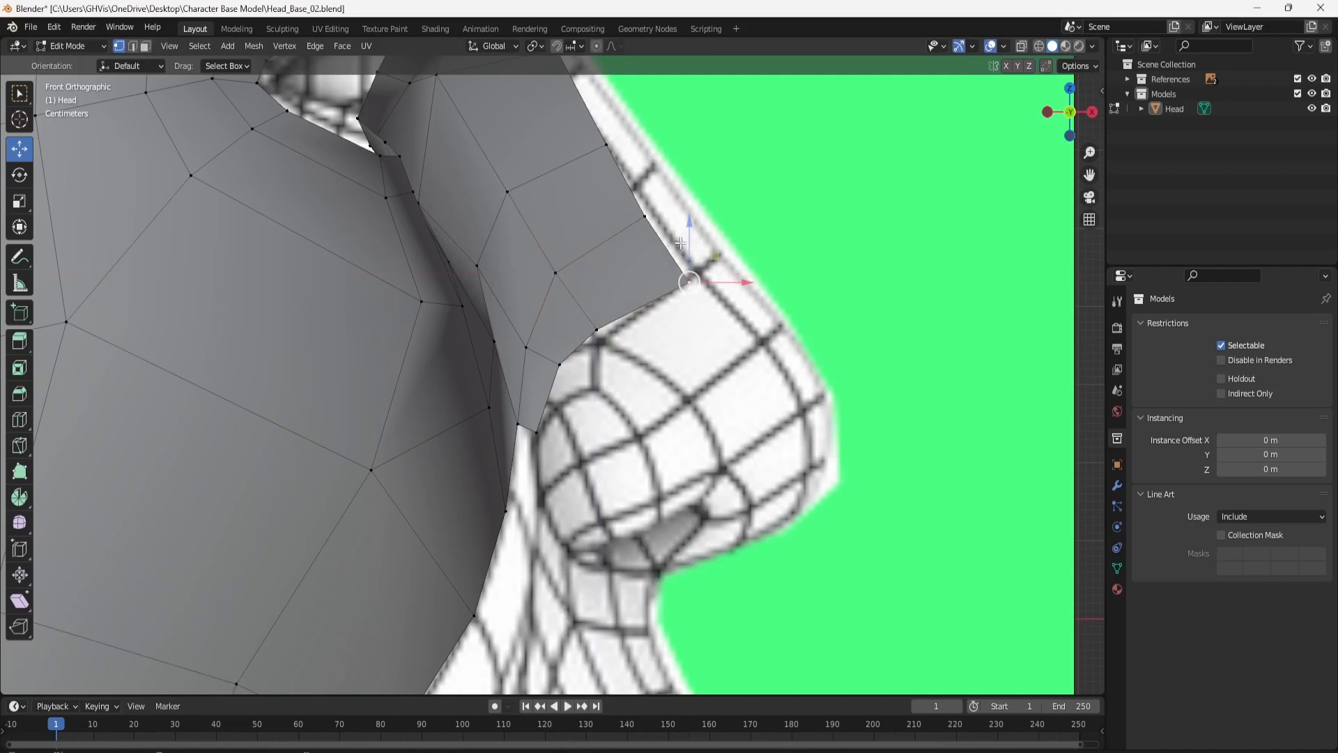
pyautogui.moveTo(687, 221); pyautogui.dragTo(680, 216)
pyautogui.click(648, 223)
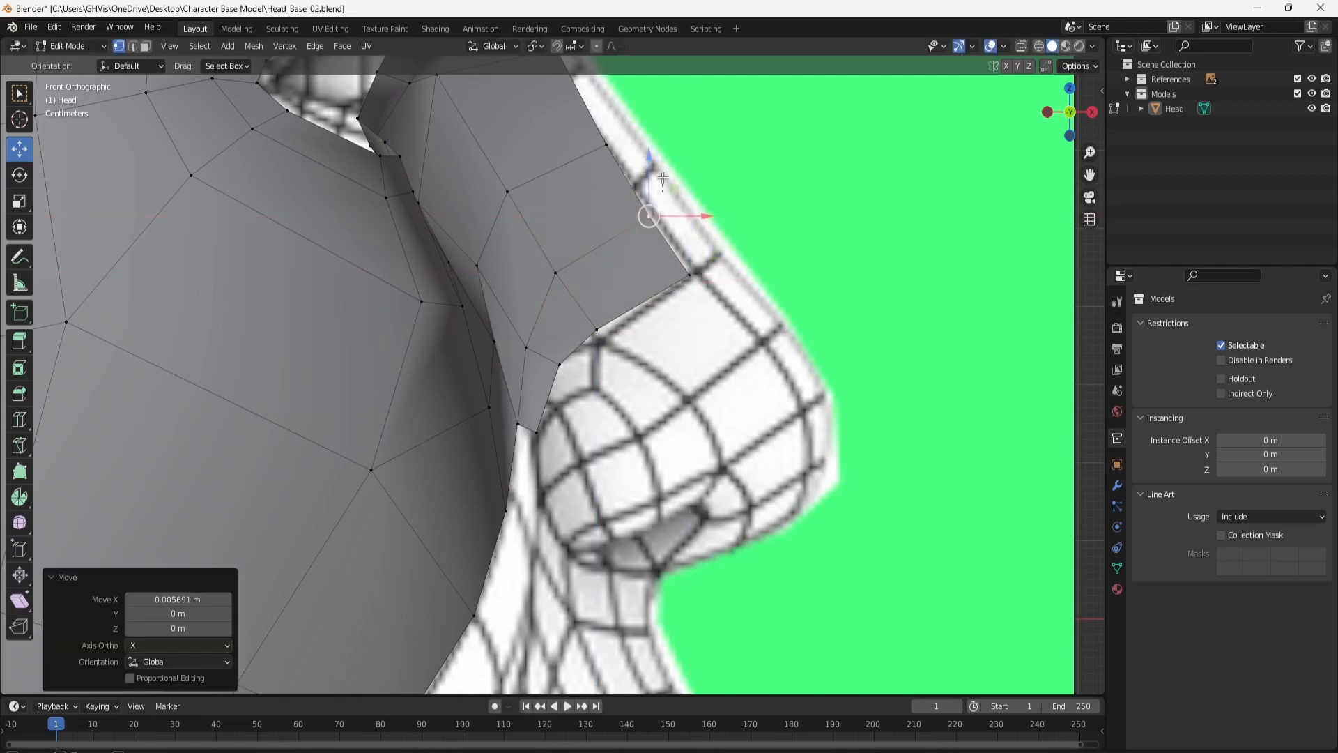
# Move the upper nose bridge profile vertex up and slightly back along the reference outline.
pyautogui.click(606, 150)
pyautogui.keyDown('shift'); pyautogui.moveTo(606, 149); pyautogui.dragTo(624, 287, button='middle'); pyautogui.keyUp('shift')
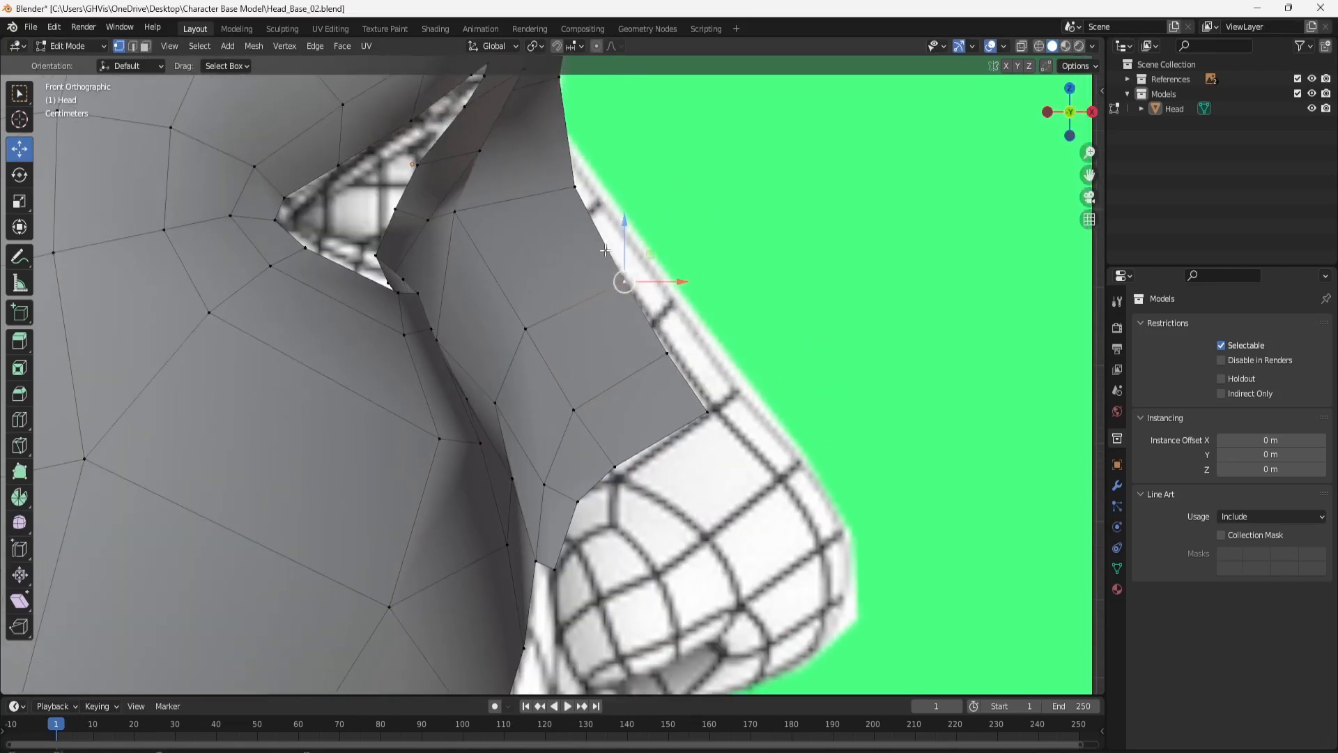
pyautogui.moveTo(627, 222); pyautogui.dragTo(626, 199)
pyautogui.moveTo(664, 261); pyautogui.dragTo(645, 269)
# Raise the next profile vertex down the bridge about 0.018 m and shift the lowest one about 0.006 m forward.
pyautogui.click(662, 348)
pyautogui.moveTo(672, 322)
pyautogui.mouseDown()
pyautogui.moveTo(673, 310)
pyautogui.moveTo(678, 336)
pyautogui.moveTo(658, 304)
pyautogui.mouseUp()
pyautogui.click(659, 295)
pyautogui.click(659, 340)
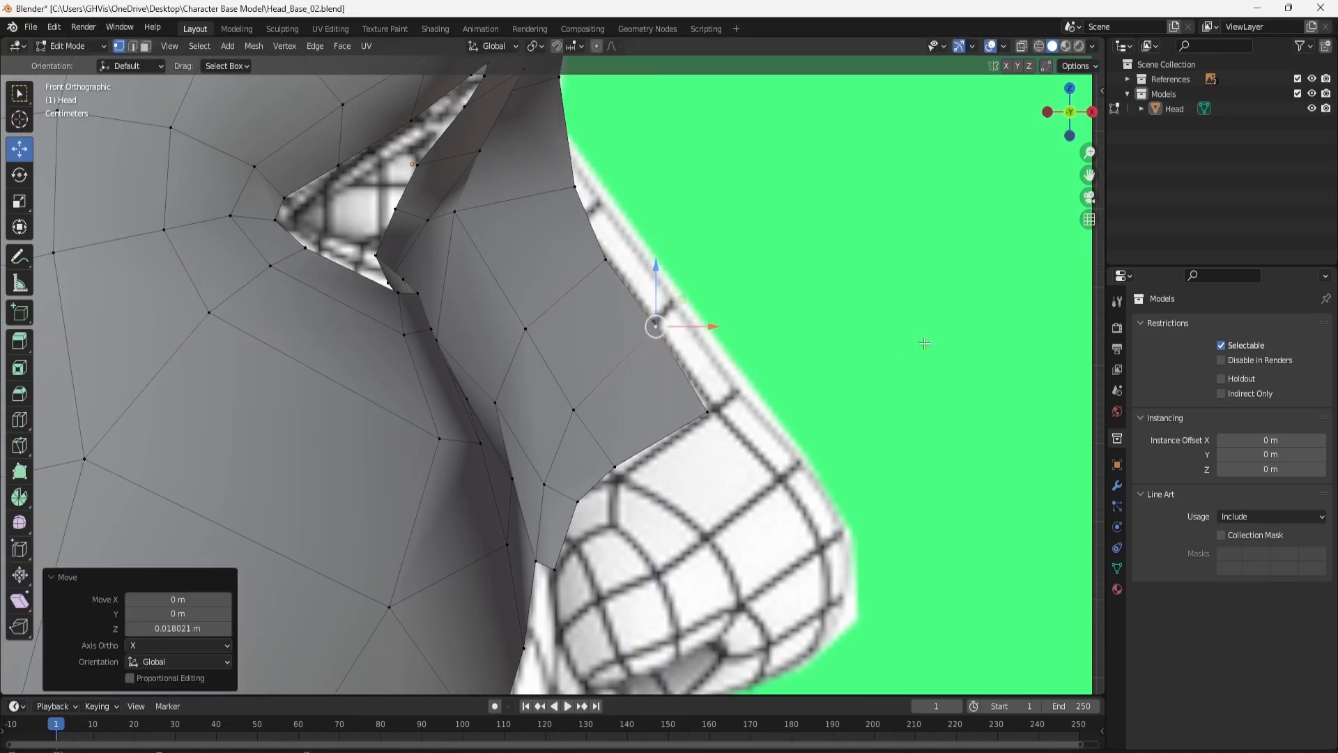
pyautogui.click(707, 421)
pyautogui.moveTo(730, 409); pyautogui.dragTo(734, 404)
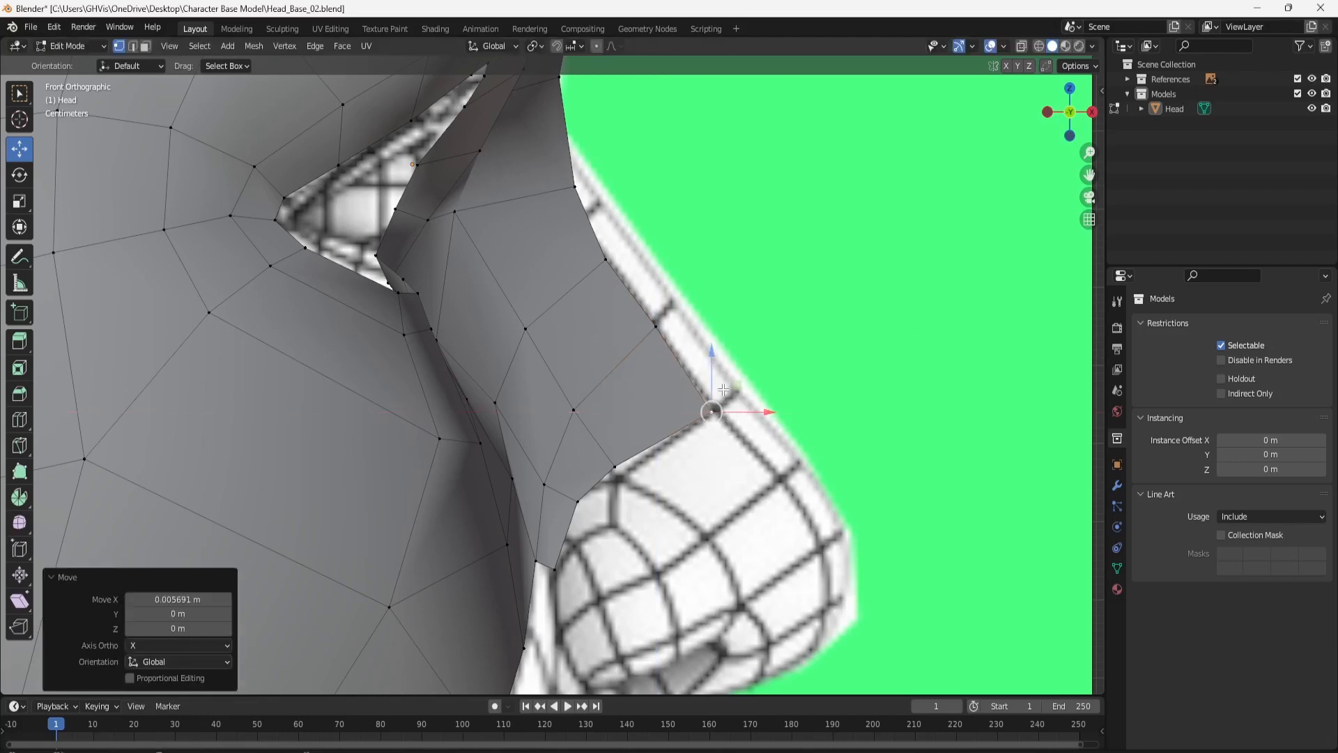
pyautogui.click(728, 366)
# In the face-on view, shift the two lower extruded border vertices near the nostril wing toward the nose's centreline along Y.
pyautogui.click(1093, 116)
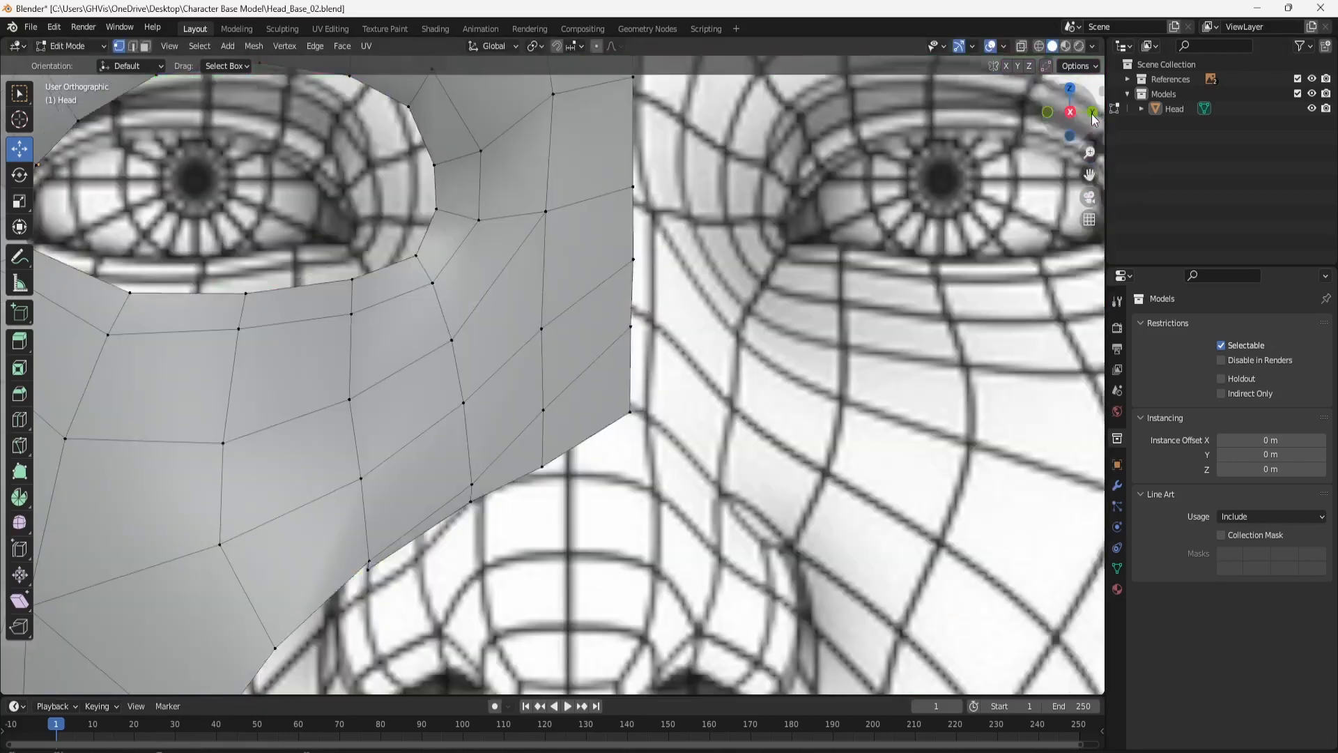
pyautogui.keyDown('shift'); pyautogui.moveTo(596, 443); pyautogui.dragTo(621, 363, button='middle'); pyautogui.keyUp('shift')
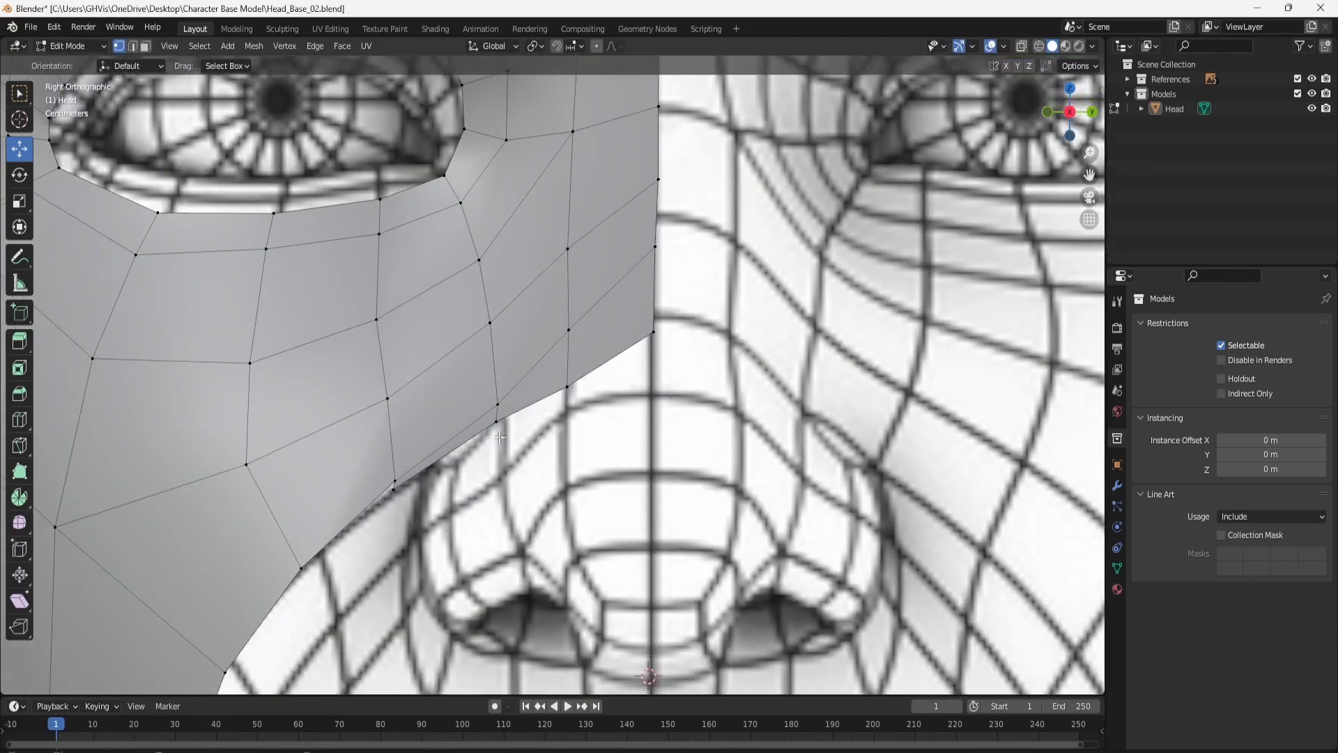
pyautogui.click(395, 482)
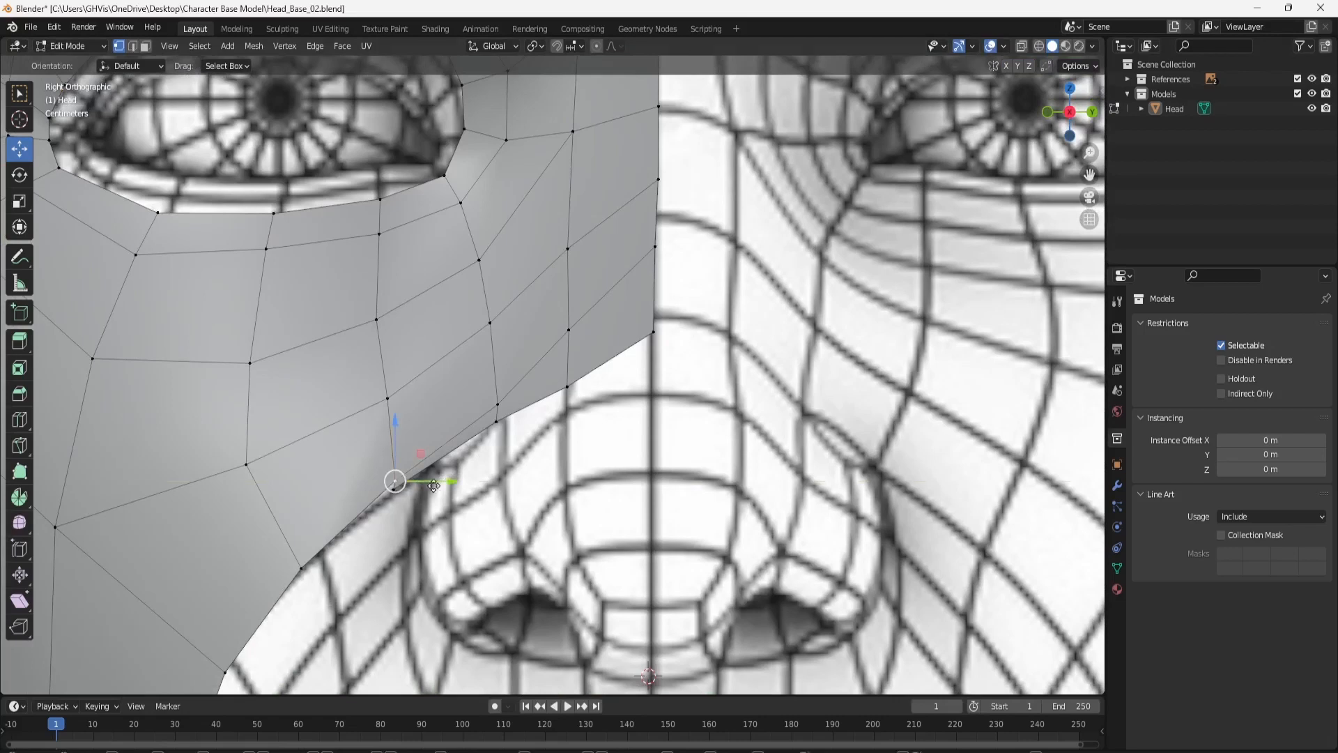
pyautogui.moveTo(421, 481); pyautogui.dragTo(454, 482)
pyautogui.click(492, 406)
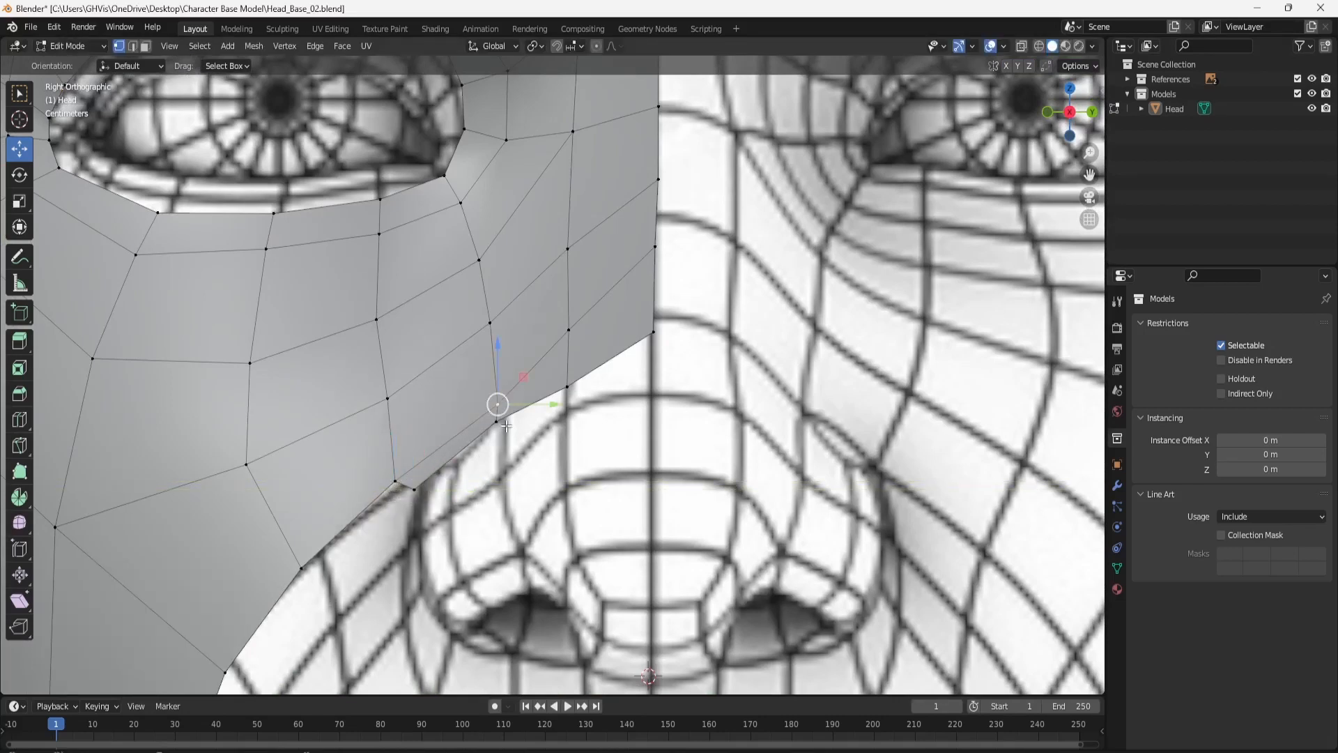
pyautogui.click(506, 423)
pyautogui.moveTo(524, 421); pyautogui.dragTo(535, 413)
# Raise the border vertex beside the nose's centreline about 0.027 m along Z.
pyautogui.click(558, 384)
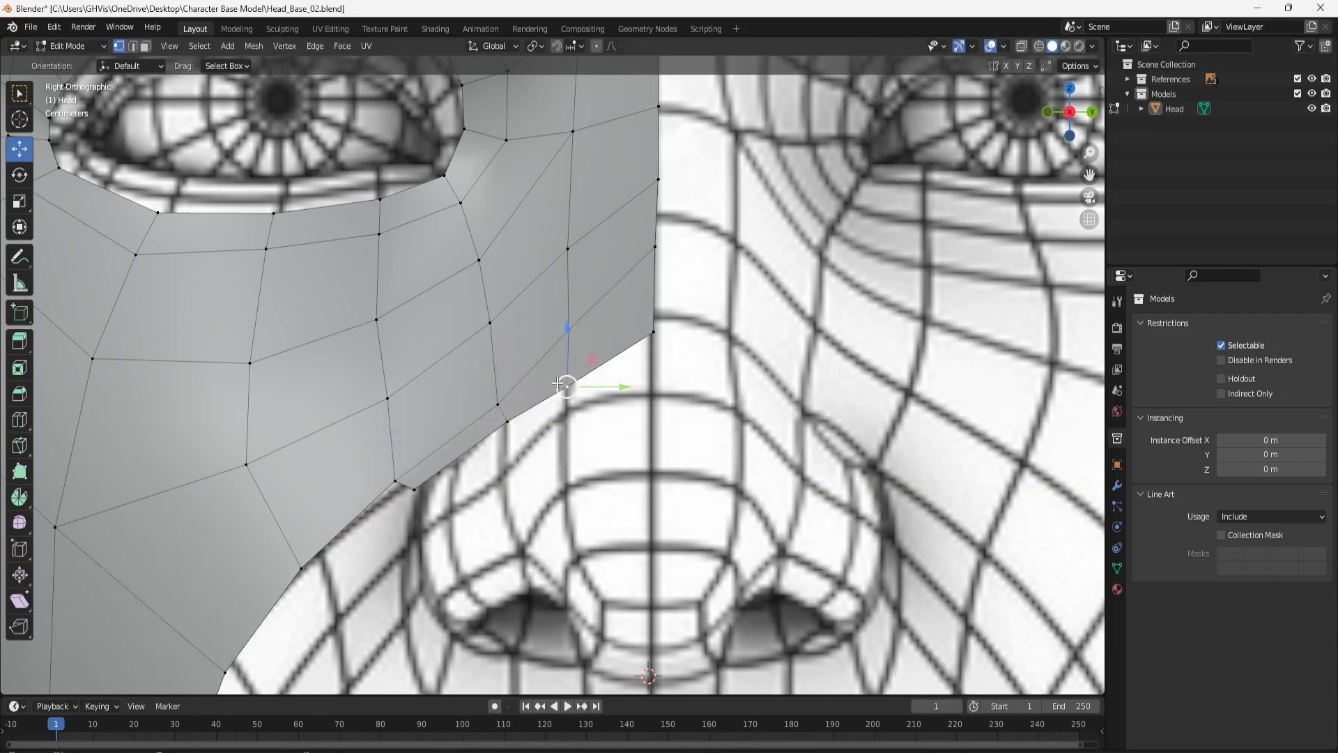
pyautogui.moveTo(604, 385); pyautogui.dragTo(621, 368)
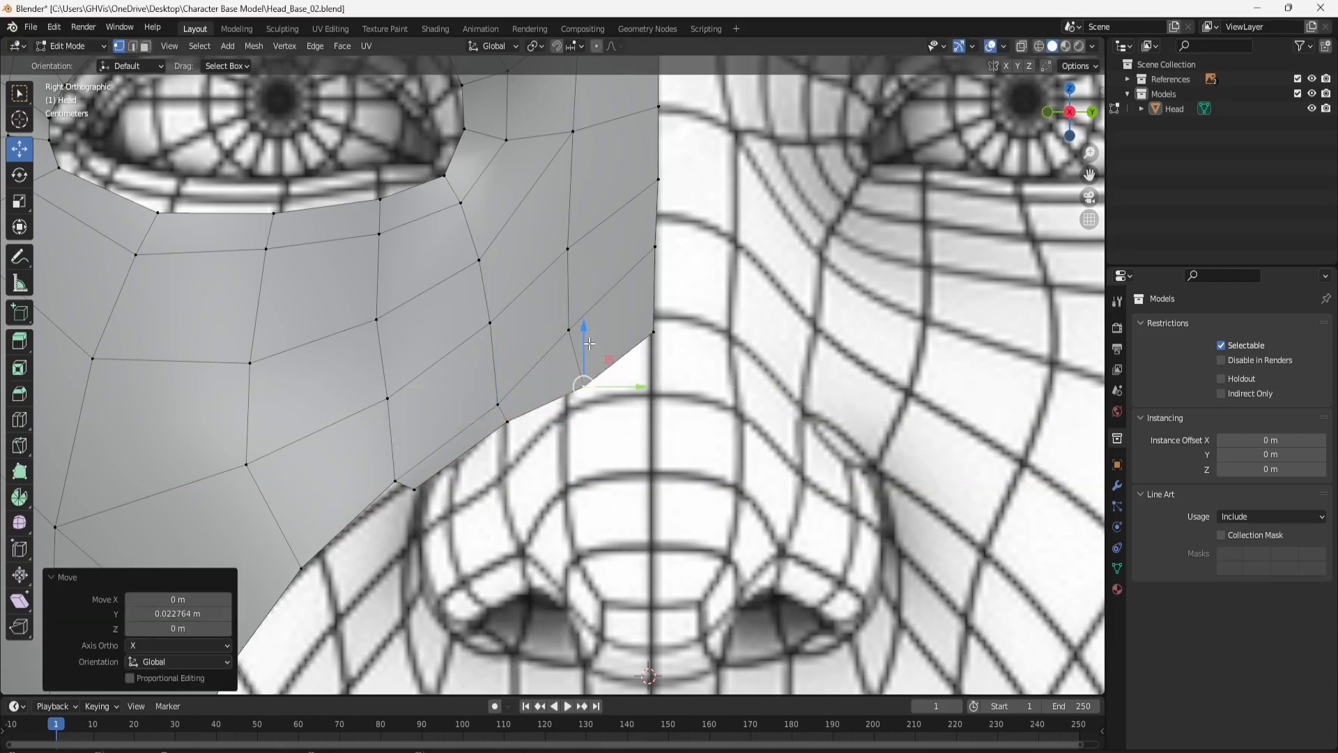
pyautogui.hotkey('ctrl', 'z')
pyautogui.moveTo(567, 330); pyautogui.dragTo(570, 307)
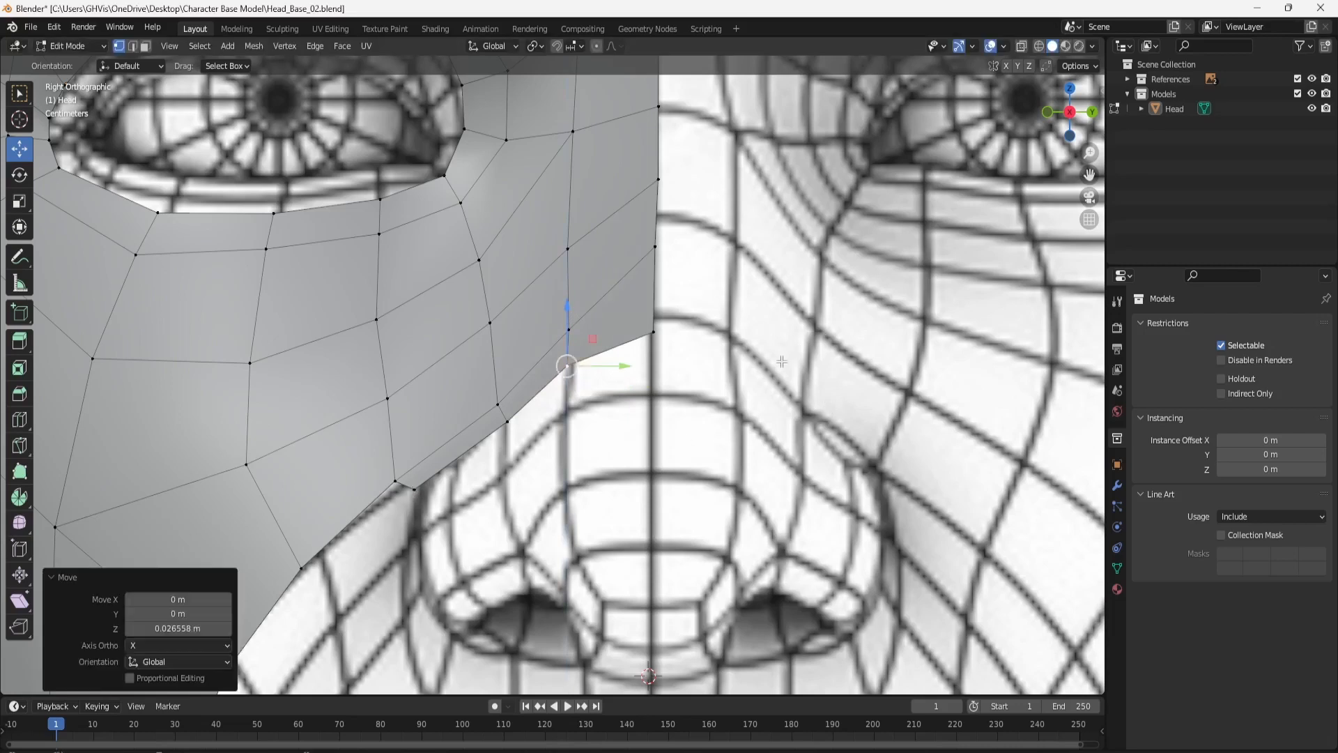
# Raise three centreline vertices of the nose bridge to the face-on reference, moving the uppermost about 0.037 m along Z.
pyautogui.keyDown('shift'); pyautogui.moveTo(667, 198); pyautogui.dragTo(694, 252, button='middle'); pyautogui.keyUp('shift')
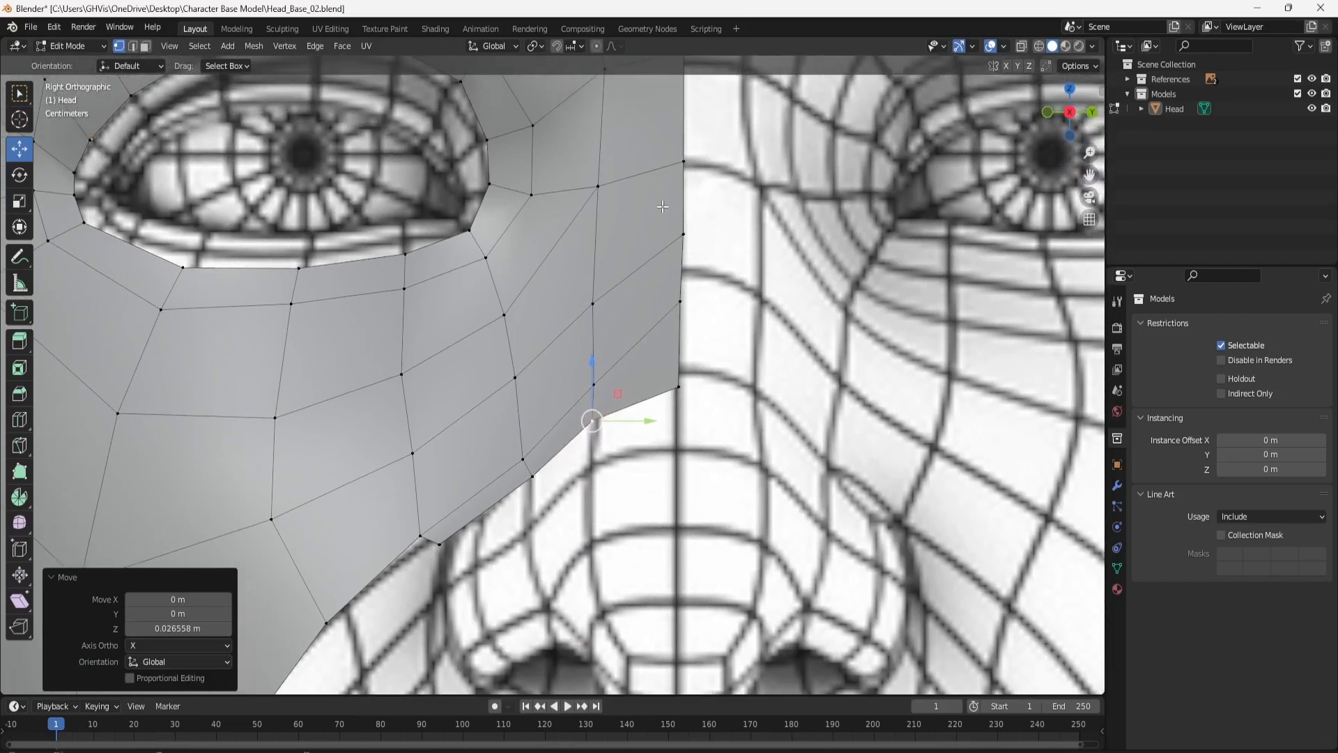
pyautogui.click(681, 231)
pyautogui.moveTo(682, 189); pyautogui.dragTo(682, 179)
pyautogui.click(683, 162)
pyautogui.moveTo(682, 133); pyautogui.dragTo(683, 105)
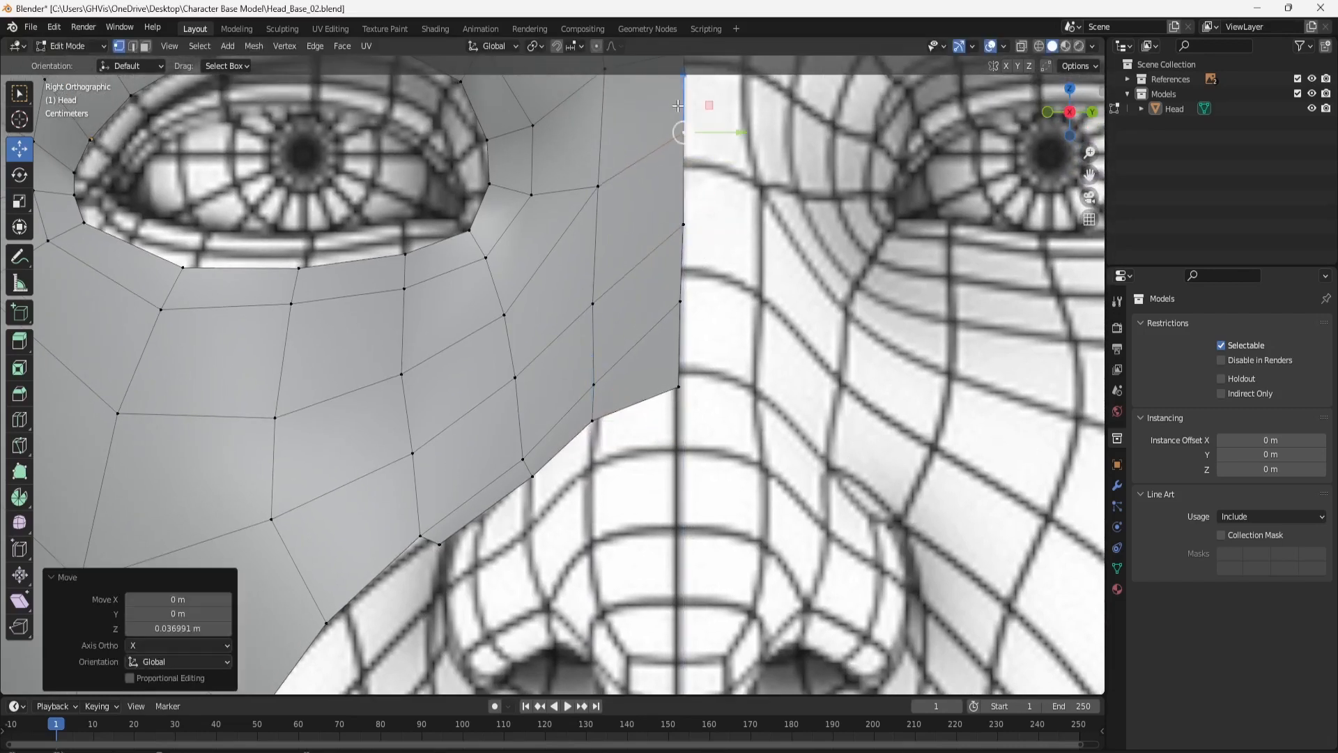
pyautogui.click(680, 384)
pyautogui.moveTo(682, 339); pyautogui.dragTo(681, 319)
# Shift the lower border vertex beside the nose bridge's centreline about 0.009 m along Y toward the centreline.
pyautogui.keyDown('shift'); pyautogui.moveTo(696, 395); pyautogui.dragTo(709, 242, button='middle'); pyautogui.keyUp('shift')
pyautogui.click(603, 266)
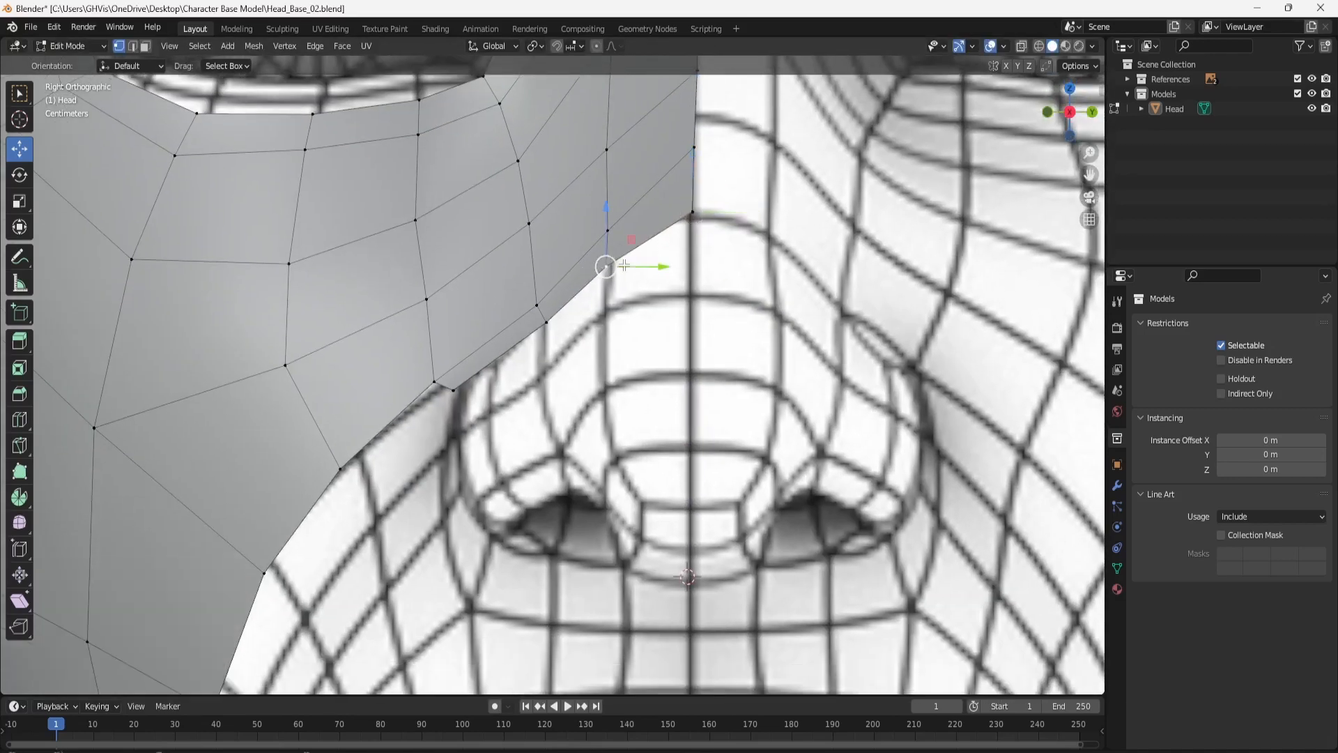
pyautogui.moveTo(627, 265); pyautogui.dragTo(634, 256)
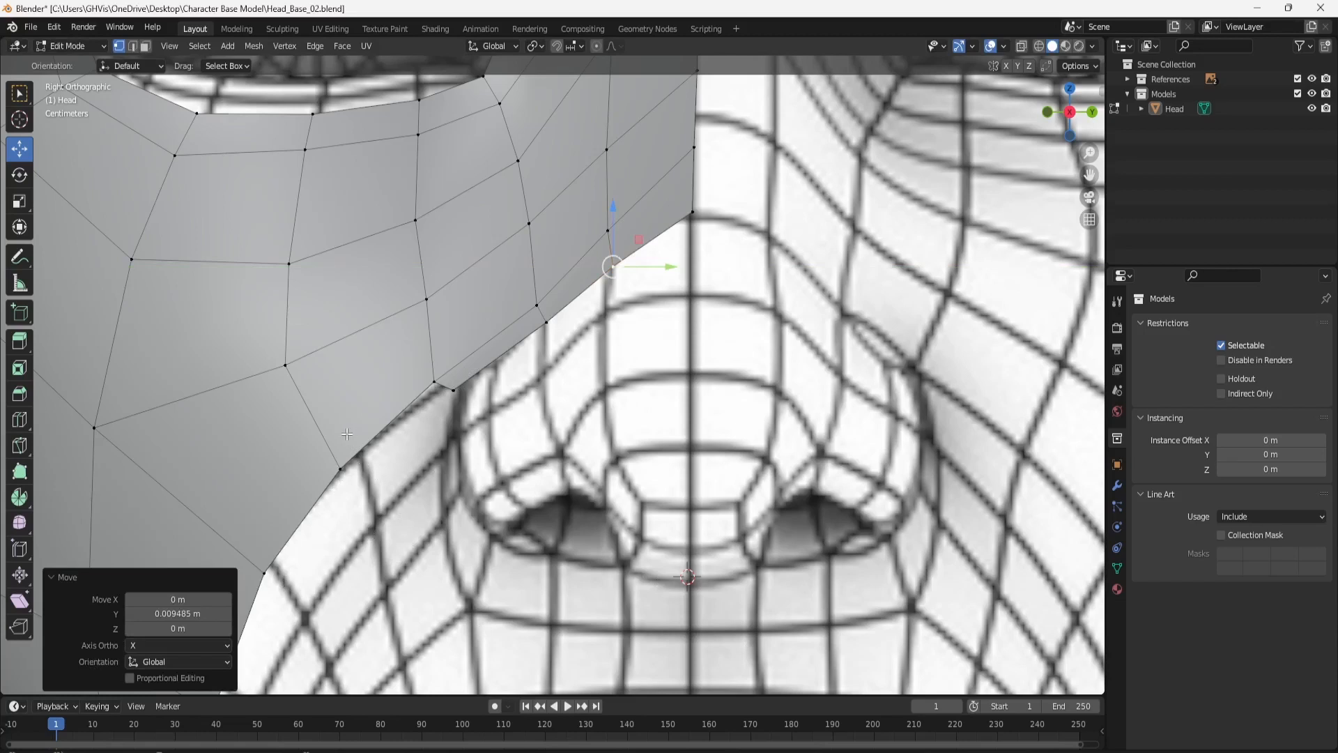
# Extrude the short border edge at the top of the nostril wing downward twice, about 0.117 m and 0.112 m along Z.
pyautogui.click(133, 45)
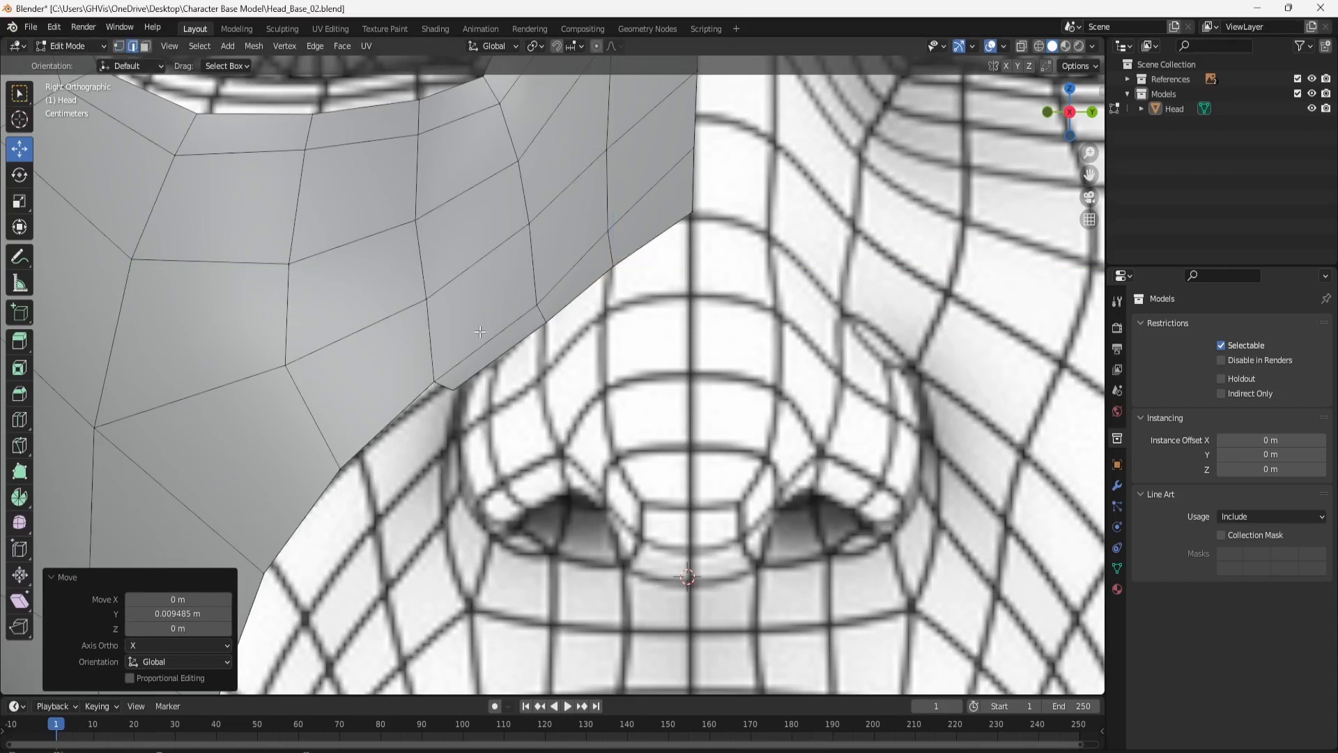
pyautogui.click(444, 383)
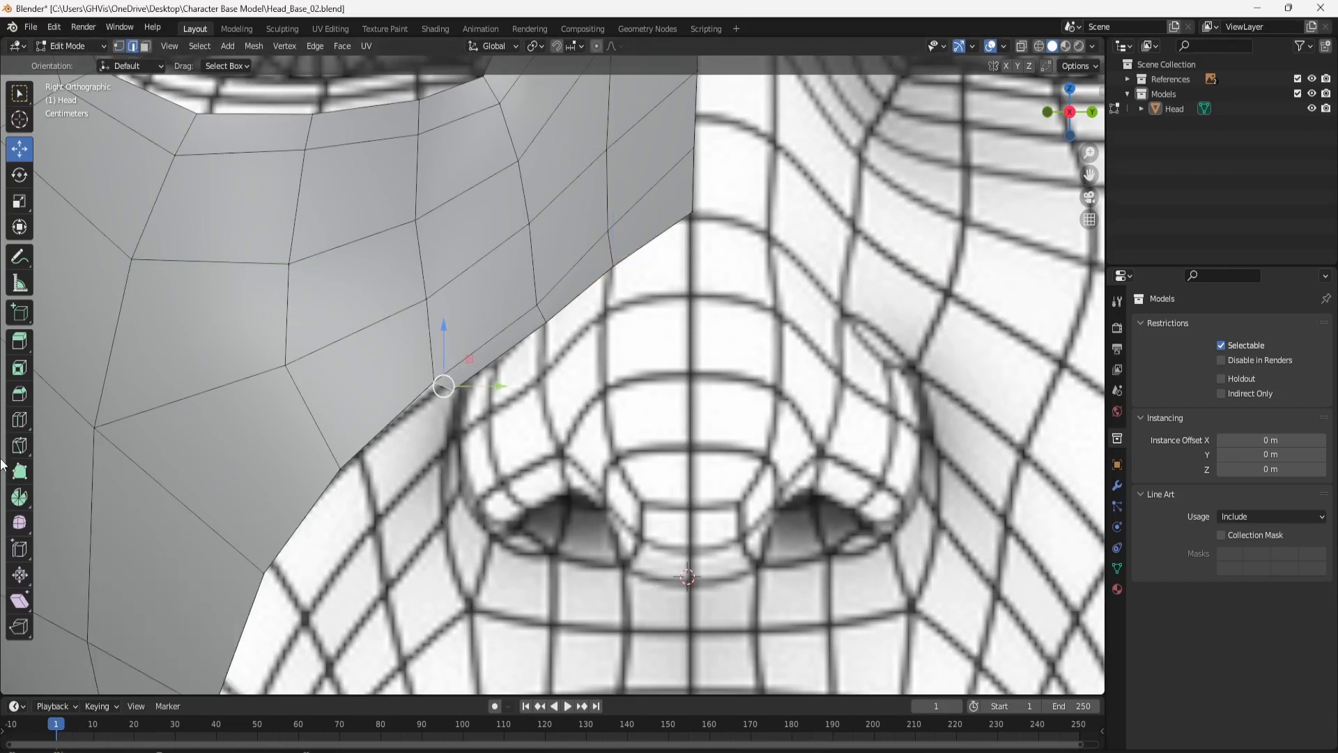
pyautogui.click(23, 344)
pyautogui.moveTo(406, 407); pyautogui.dragTo(463, 433)
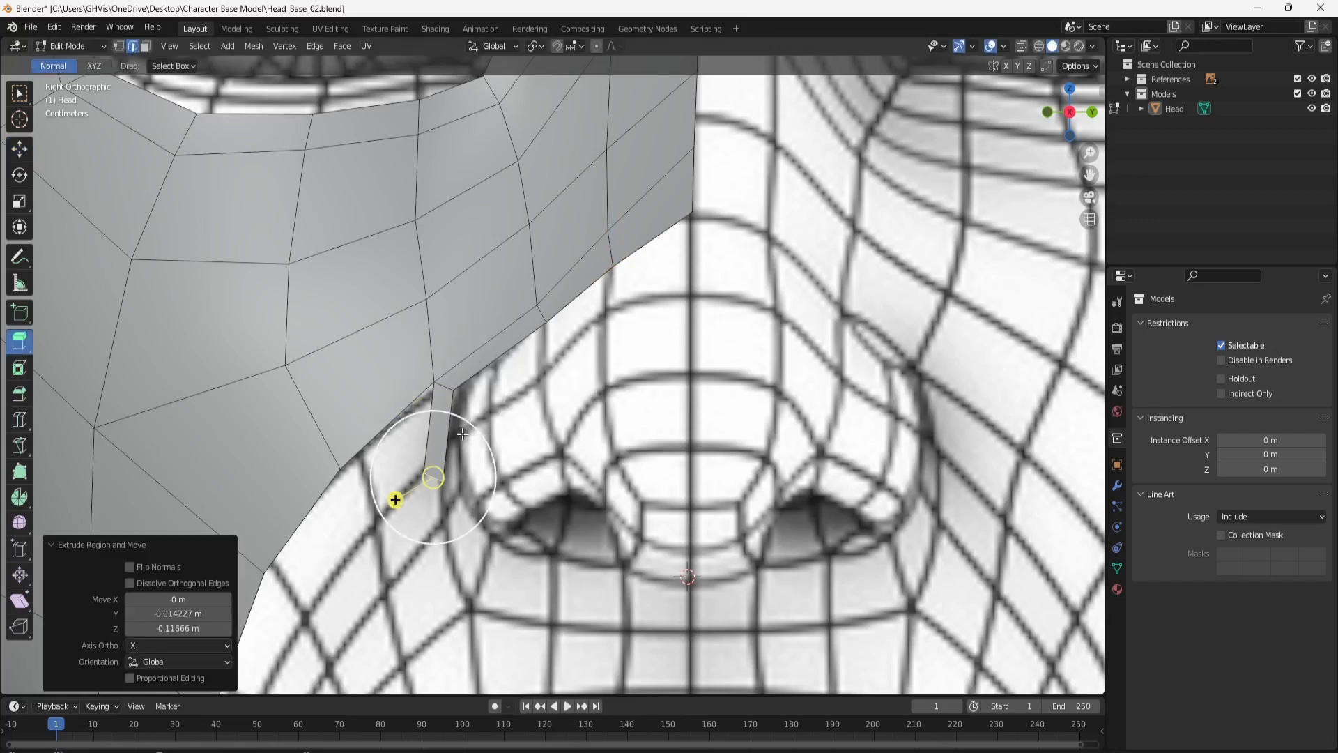
pyautogui.moveTo(396, 500); pyautogui.dragTo(484, 522)
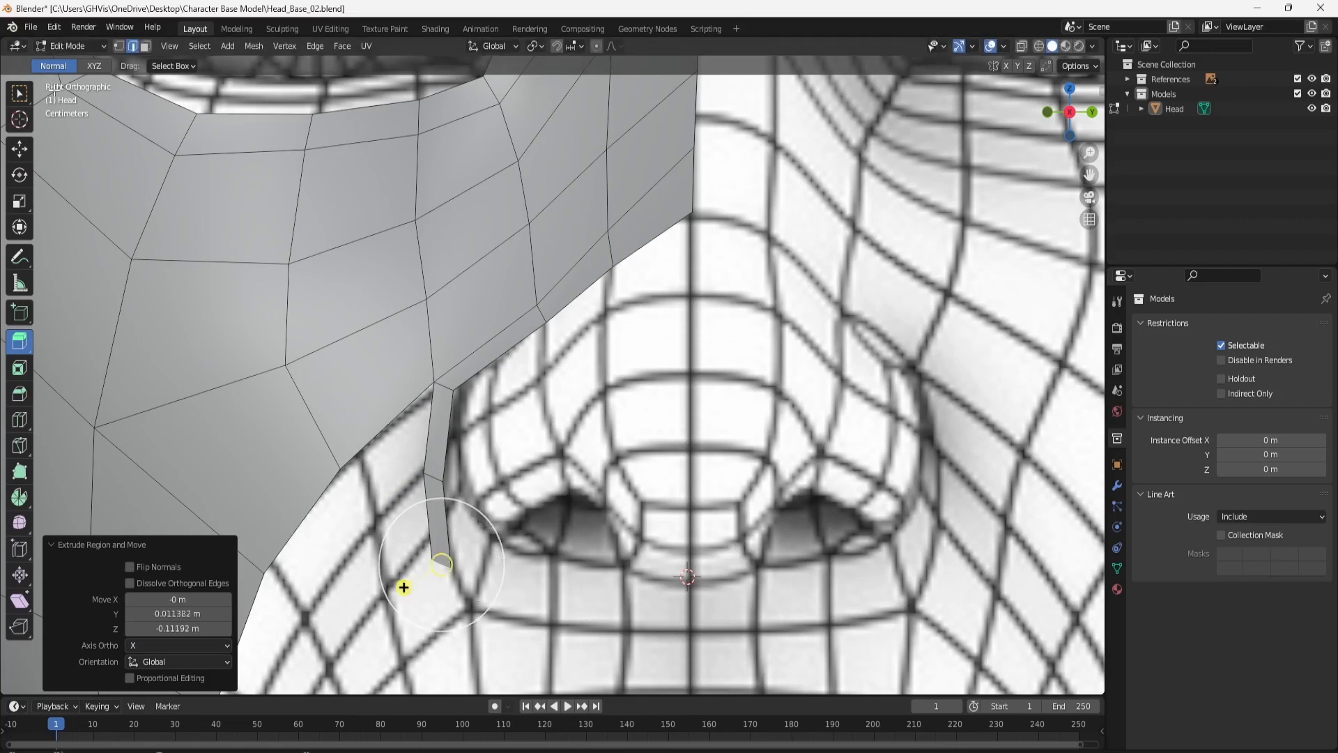
# Raise the strip's inner end vertex, shift it about 0.020 m along Y toward the nose, and shift the outer end vertex the same way.
pyautogui.click(119, 46)
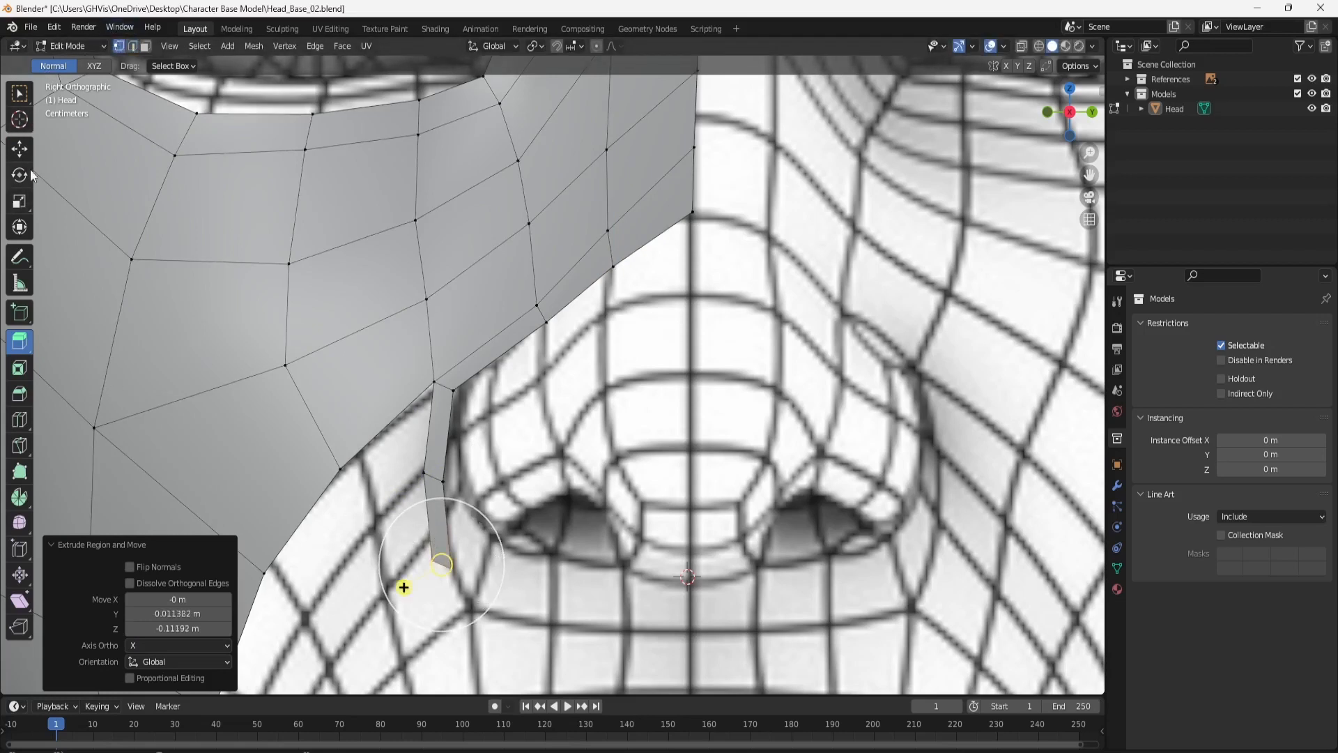
pyautogui.click(20, 149)
pyautogui.click(453, 569)
pyautogui.moveTo(452, 512); pyautogui.dragTo(451, 454)
pyautogui.click(496, 504)
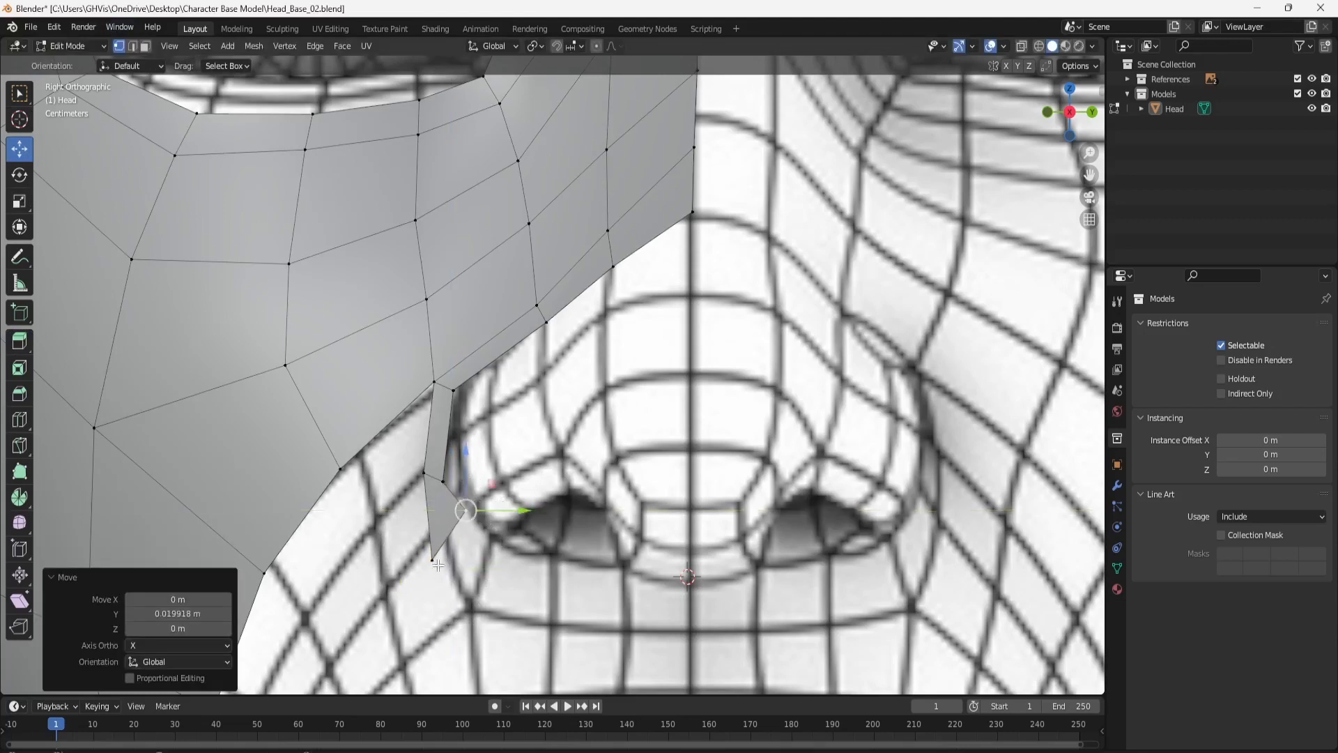
pyautogui.click(432, 560)
pyautogui.press('g')
pyautogui.press('y')
pyautogui.click(466, 551)
# Raise the strip's middle inner vertex toward the nostril wing and shift the top inner vertex about 0.011 m along Y.
pyautogui.click(439, 481)
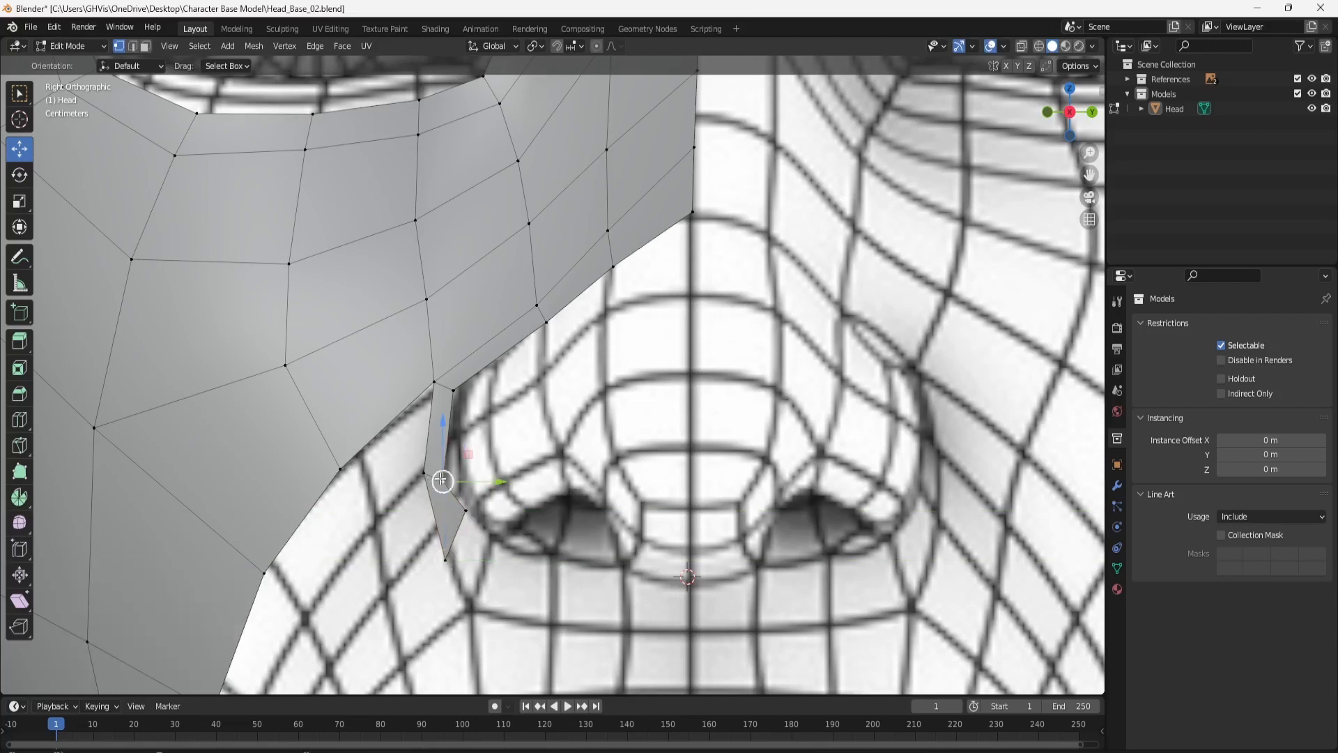
pyautogui.press('g')
pyautogui.press('z')
pyautogui.click(468, 450)
pyautogui.moveTo(475, 450); pyautogui.dragTo(479, 448)
pyautogui.click(456, 393)
pyautogui.moveTo(474, 395); pyautogui.dragTo(483, 396)
pyautogui.click(483, 396)
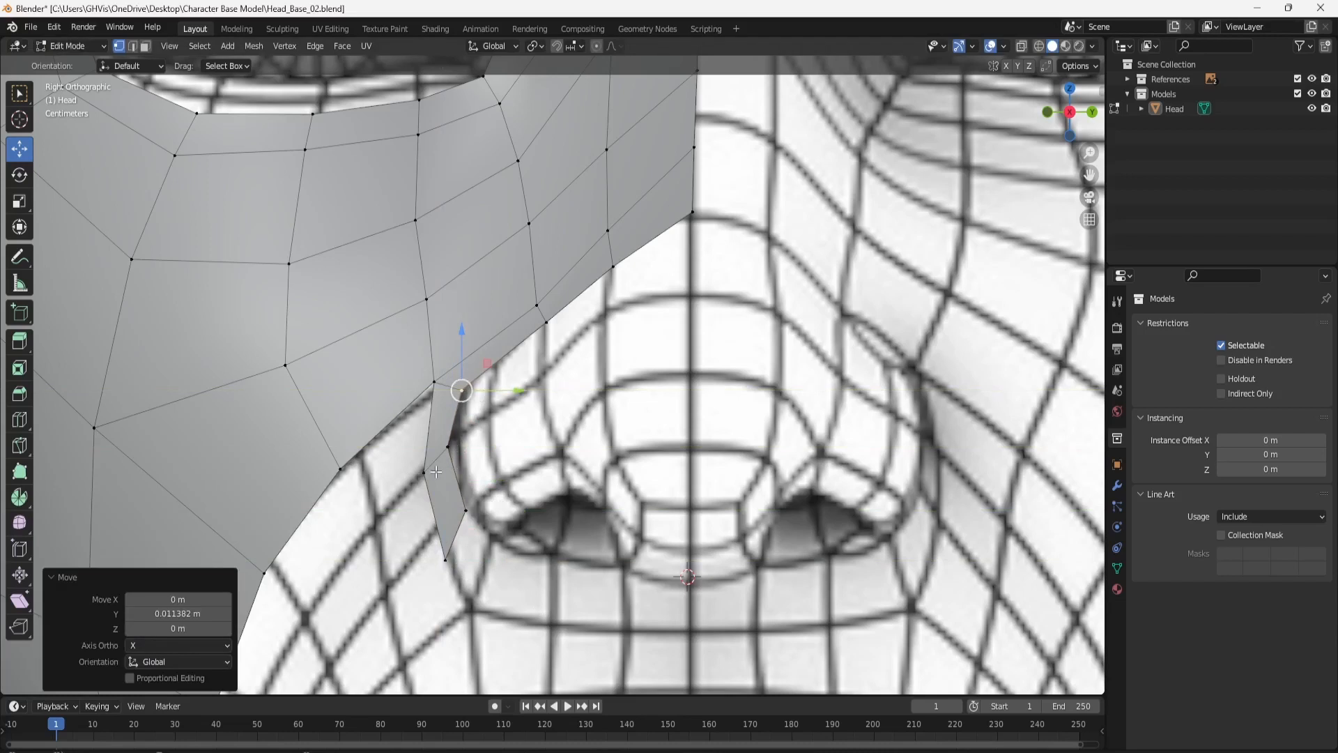
# Nudge the strip's middle outer vertex along Z, and shift the middle vertex pair about 0.009 m along Y toward the nose.
pyautogui.click(423, 473)
pyautogui.press('g')
pyautogui.press('z')
pyautogui.click(453, 463)
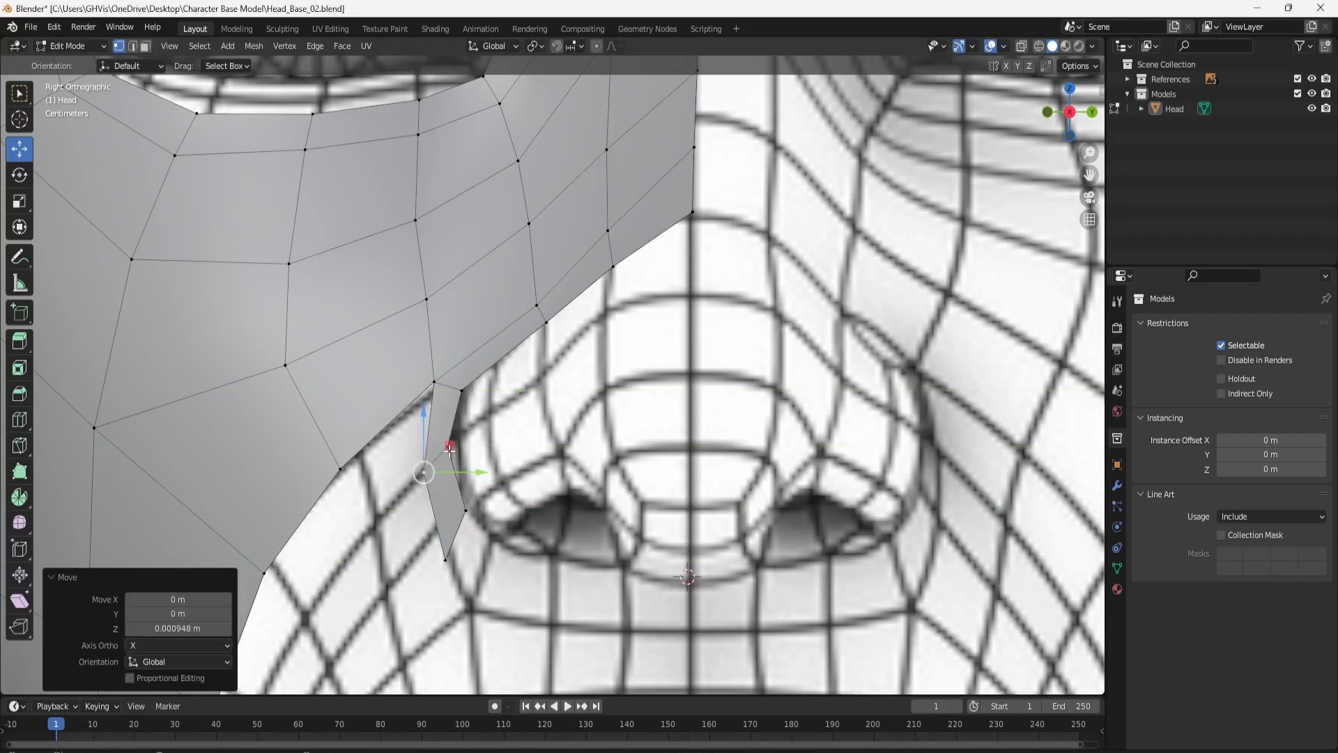
pyautogui.keyDown('shift'); pyautogui.click(442, 455); pyautogui.keyUp('shift')
pyautogui.moveTo(471, 447); pyautogui.dragTo(492, 462)
pyautogui.hotkey('ctrl', 'z')
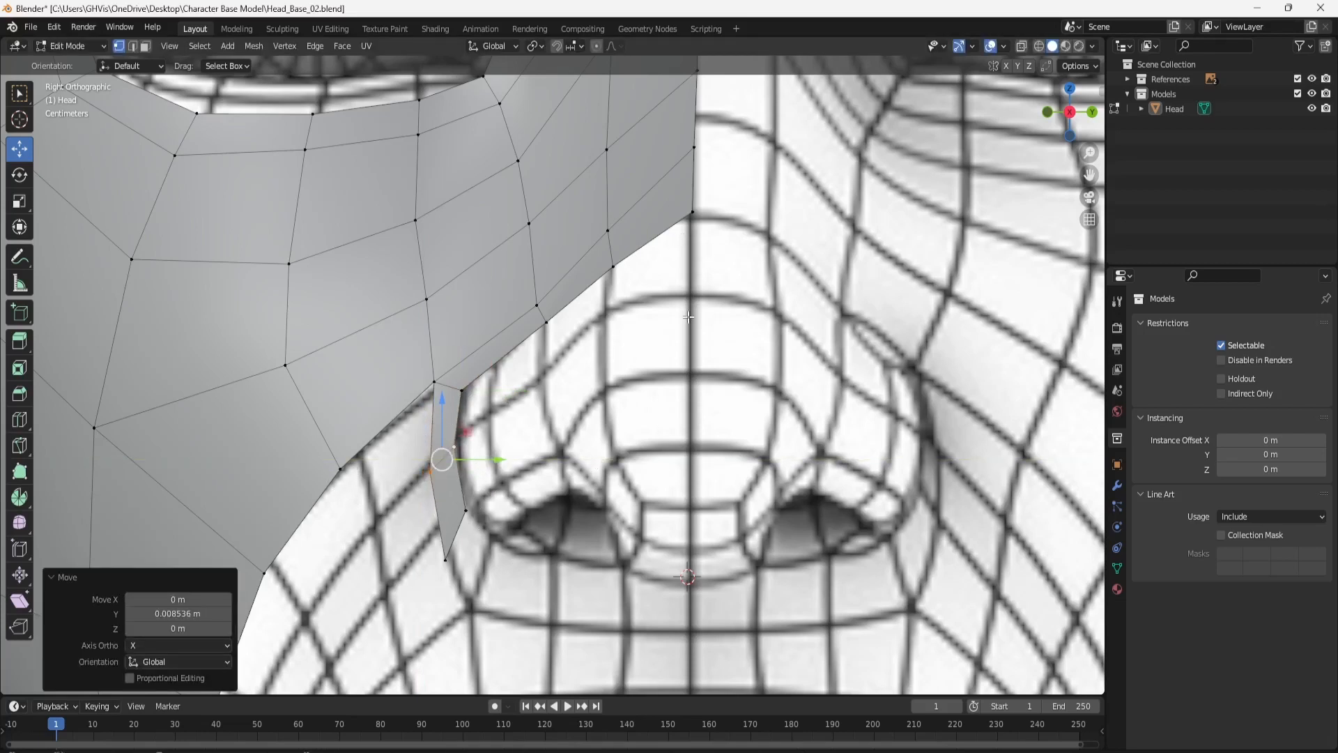
# Raise the strip's two lowest vertices to the reference and shift the outer one about 0.005 m along Y away from the centreline.
pyautogui.keyDown('shift'); pyautogui.moveTo(727, 437); pyautogui.dragTo(660, 300, button='middle'); pyautogui.keyUp('shift')
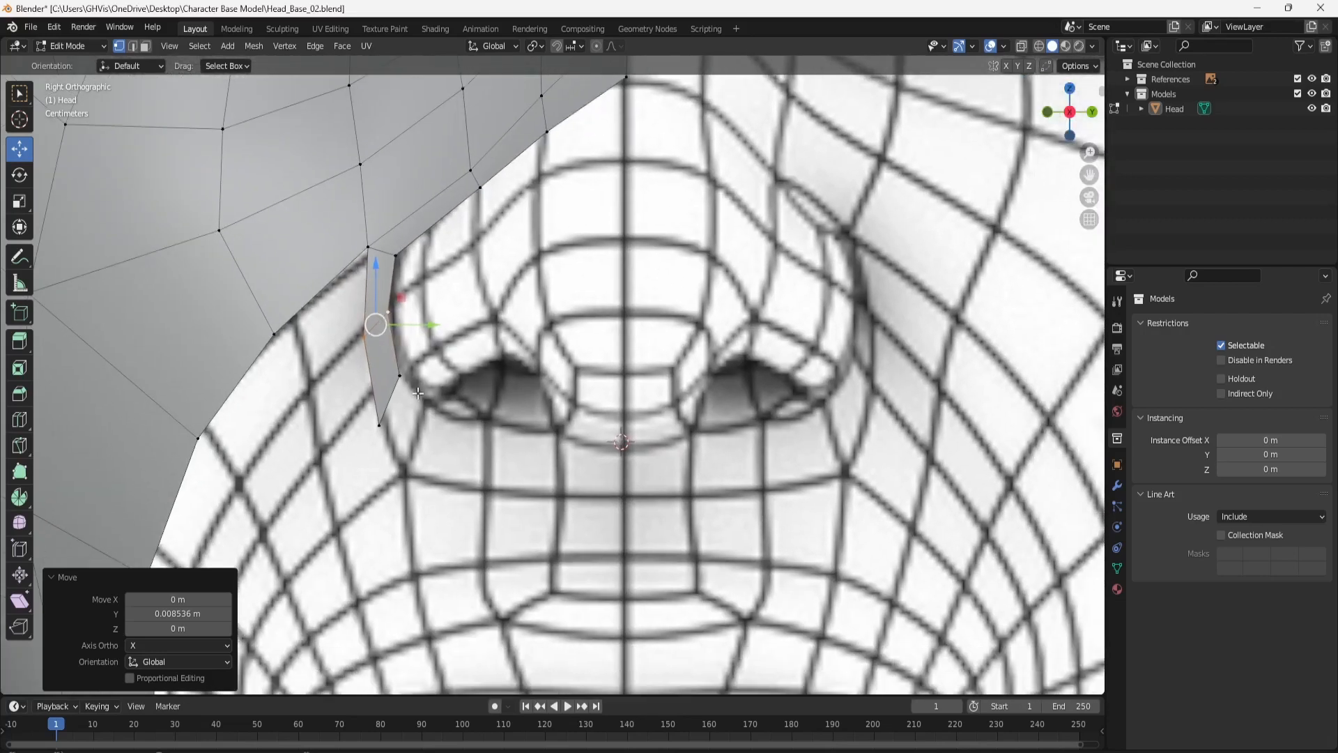
pyautogui.click(402, 386)
pyautogui.moveTo(400, 349); pyautogui.dragTo(398, 339)
pyautogui.click(380, 423)
pyautogui.moveTo(379, 412); pyautogui.dragTo(415, 395)
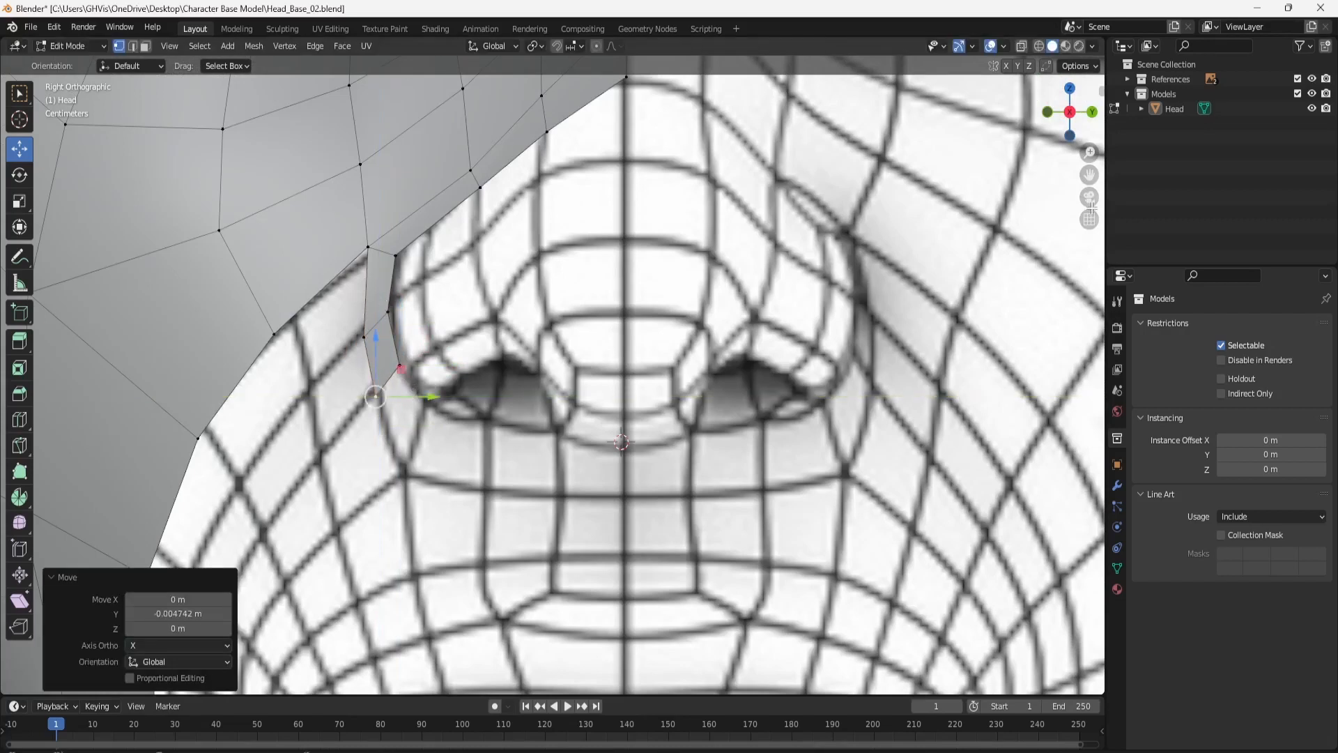
# In the side view, move the strip's two lowest vertices forward along X to match the nostril wing reference.
pyautogui.click(1047, 112)
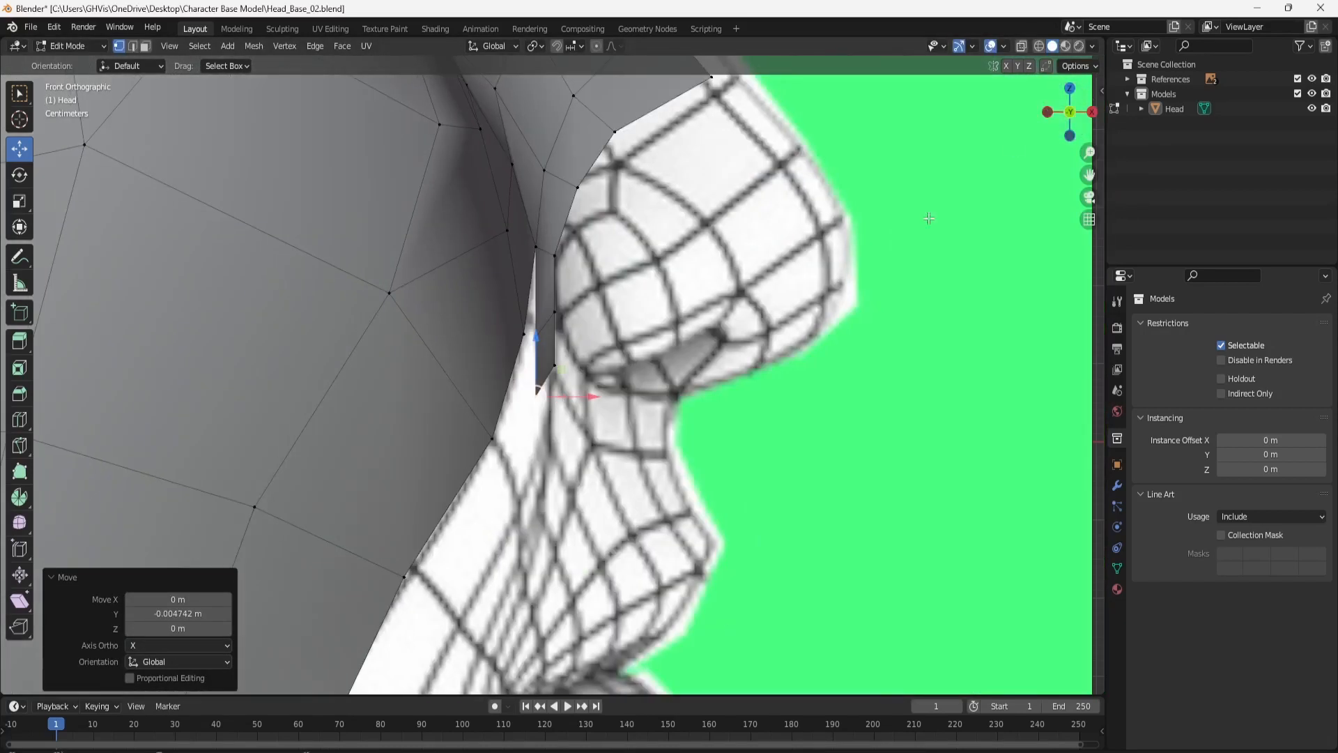
pyautogui.click(554, 366)
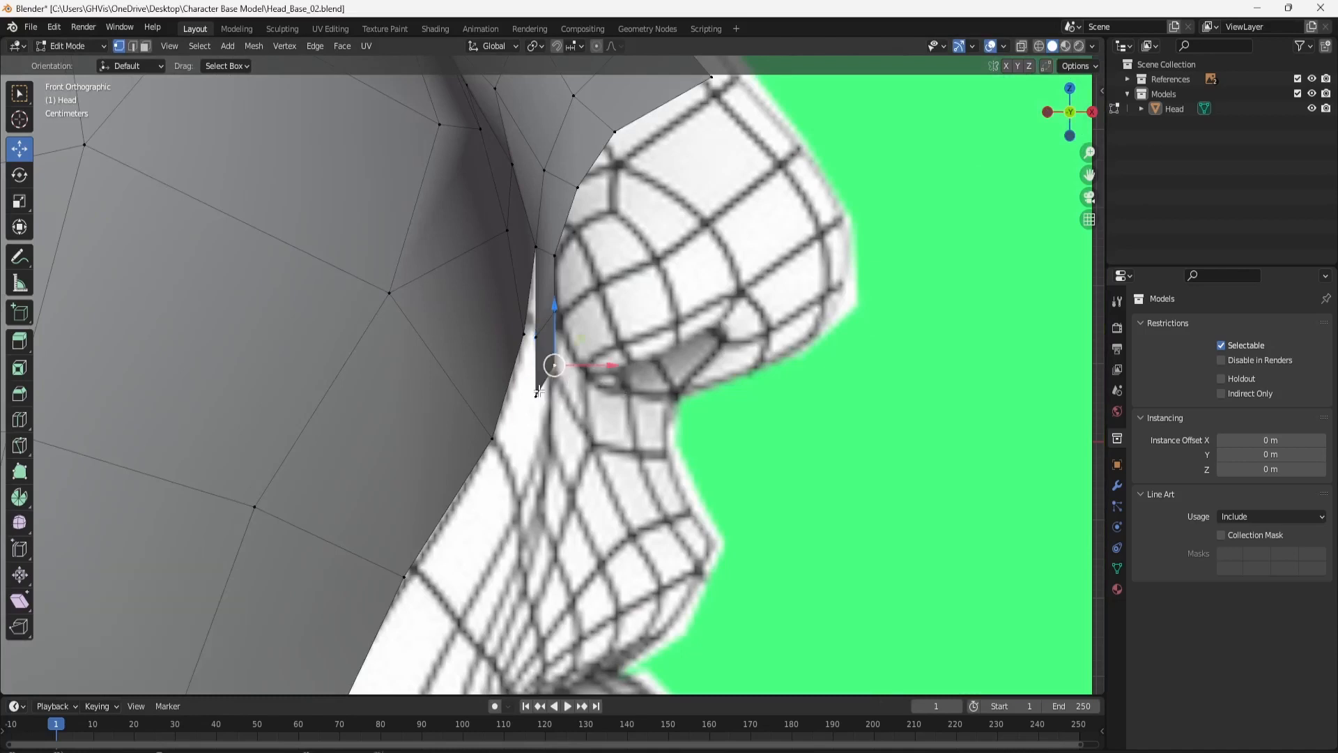
pyautogui.keyDown('shift'); pyautogui.click(539, 392); pyautogui.keyUp('shift')
pyautogui.moveTo(589, 380); pyautogui.dragTo(613, 364)
pyautogui.click(541, 336)
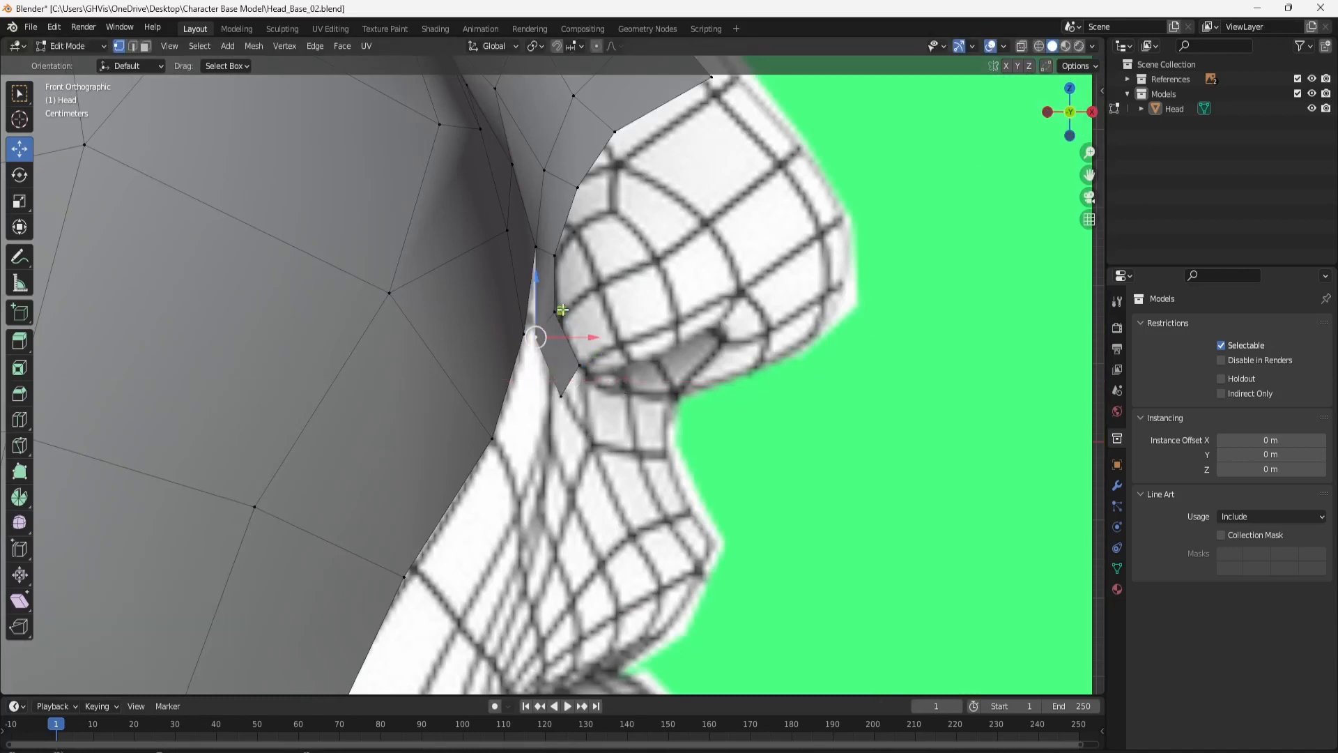
# In the face-on view, extrude the strip's end edge once downward and three more times under the nostril to the nose's centreline.
pyautogui.moveTo(746, 328); pyautogui.dragTo(860, 174, button='middle')
pyautogui.click(1084, 110)
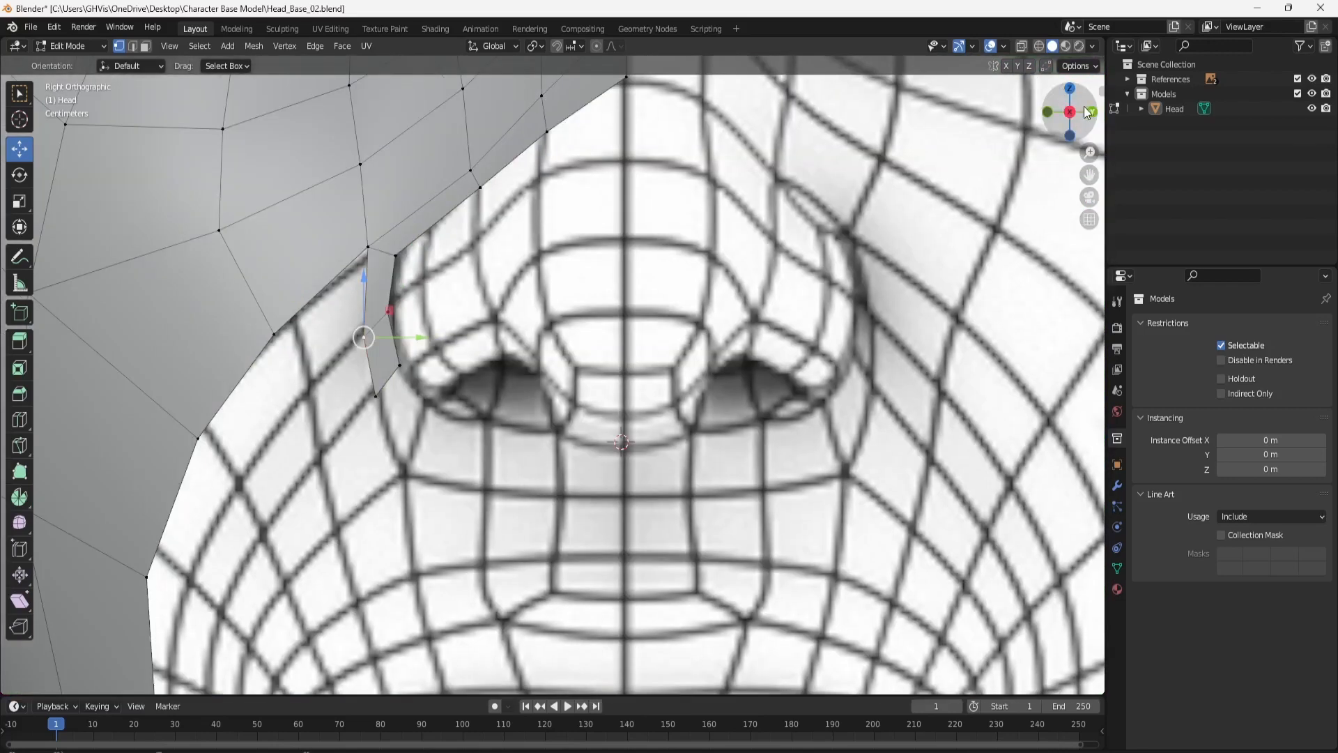
pyautogui.keyDown('shift'); pyautogui.moveTo(498, 357); pyautogui.dragTo(501, 325, button='middle'); pyautogui.keyUp('shift')
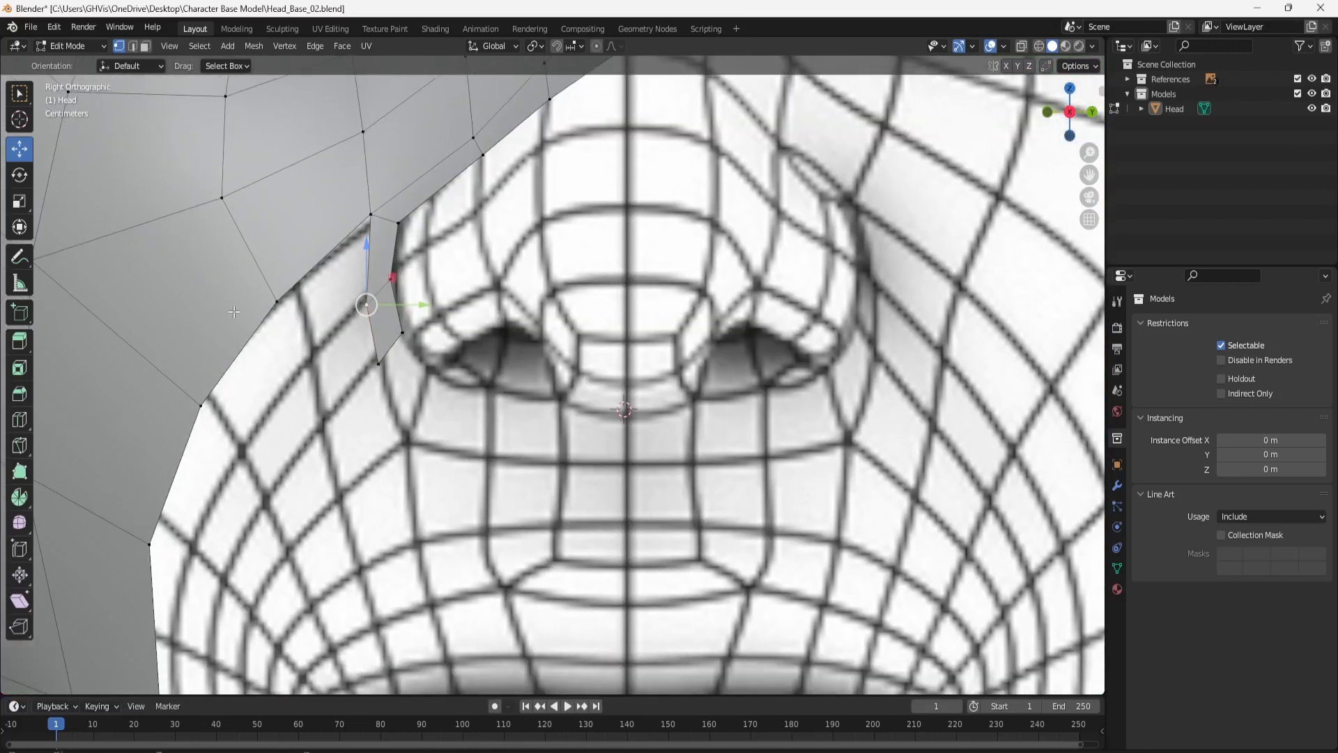
pyautogui.click(133, 46)
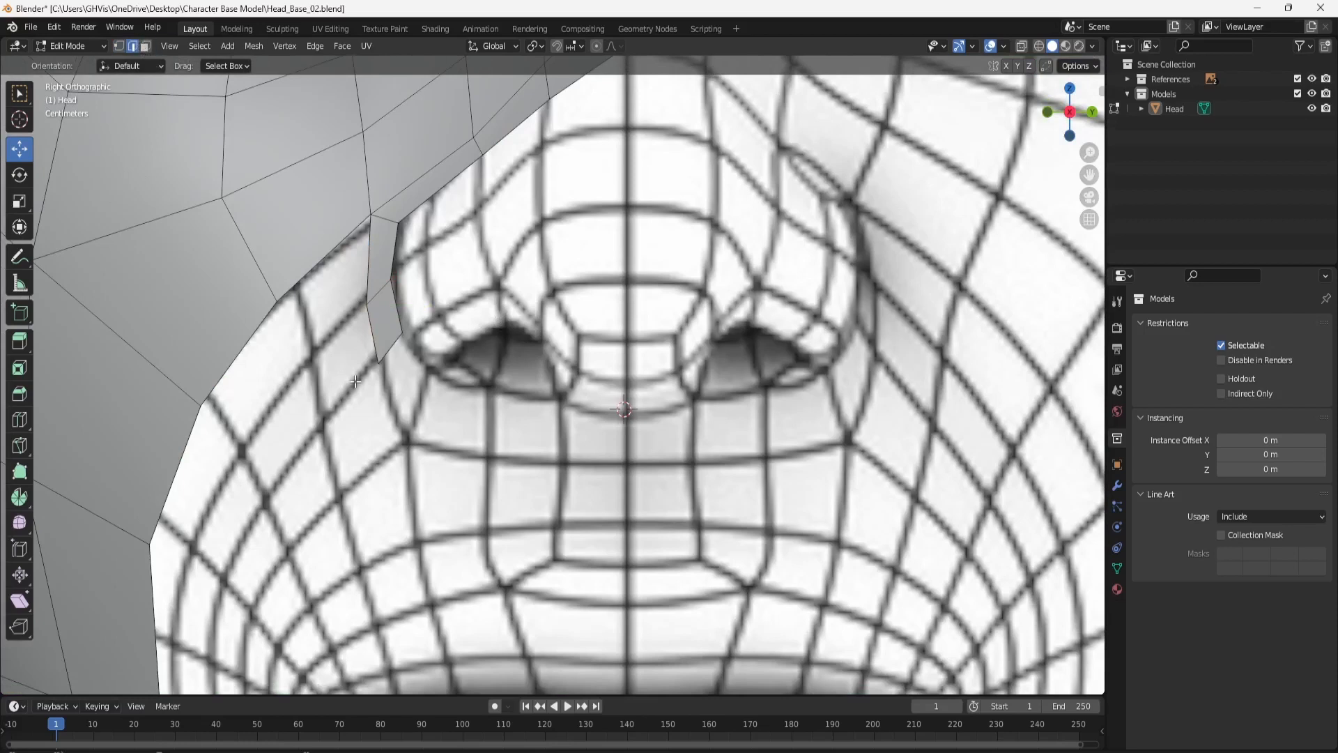
pyautogui.click(392, 348)
pyautogui.click(20, 344)
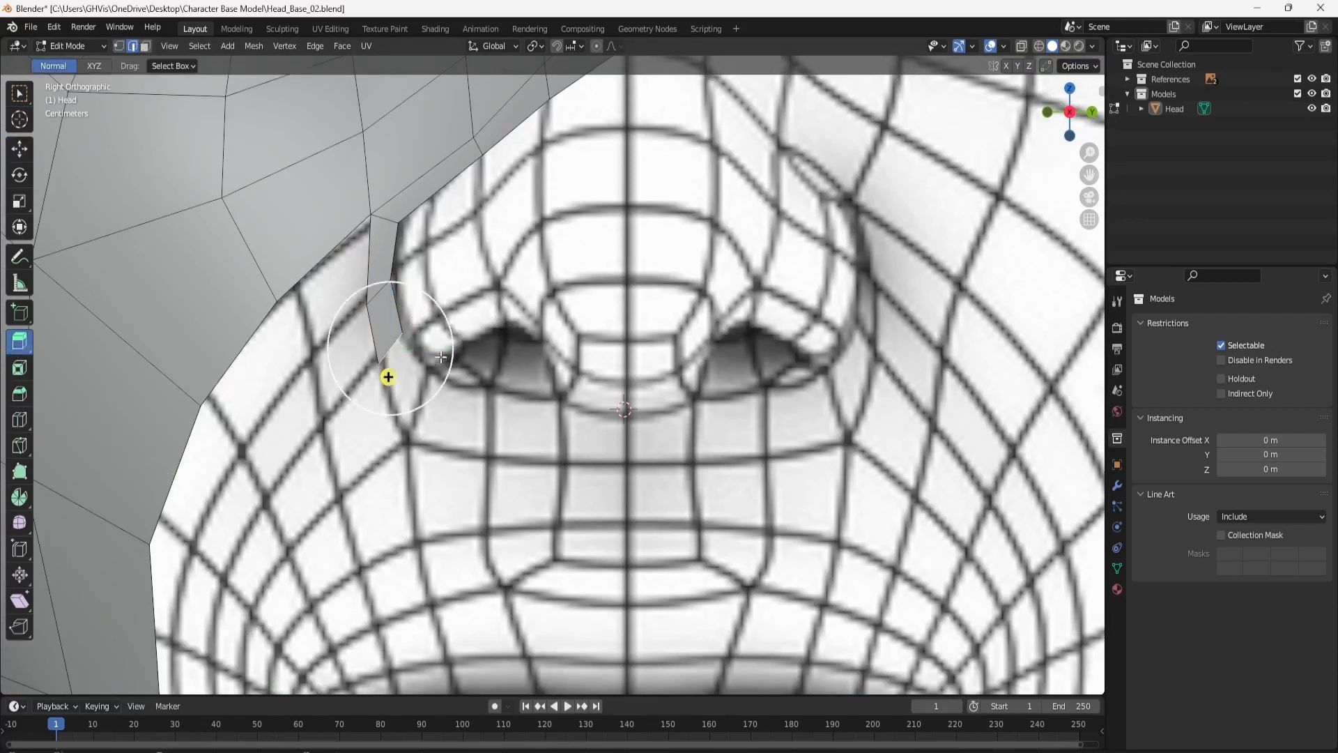
pyautogui.moveTo(388, 377); pyautogui.dragTo(439, 357)
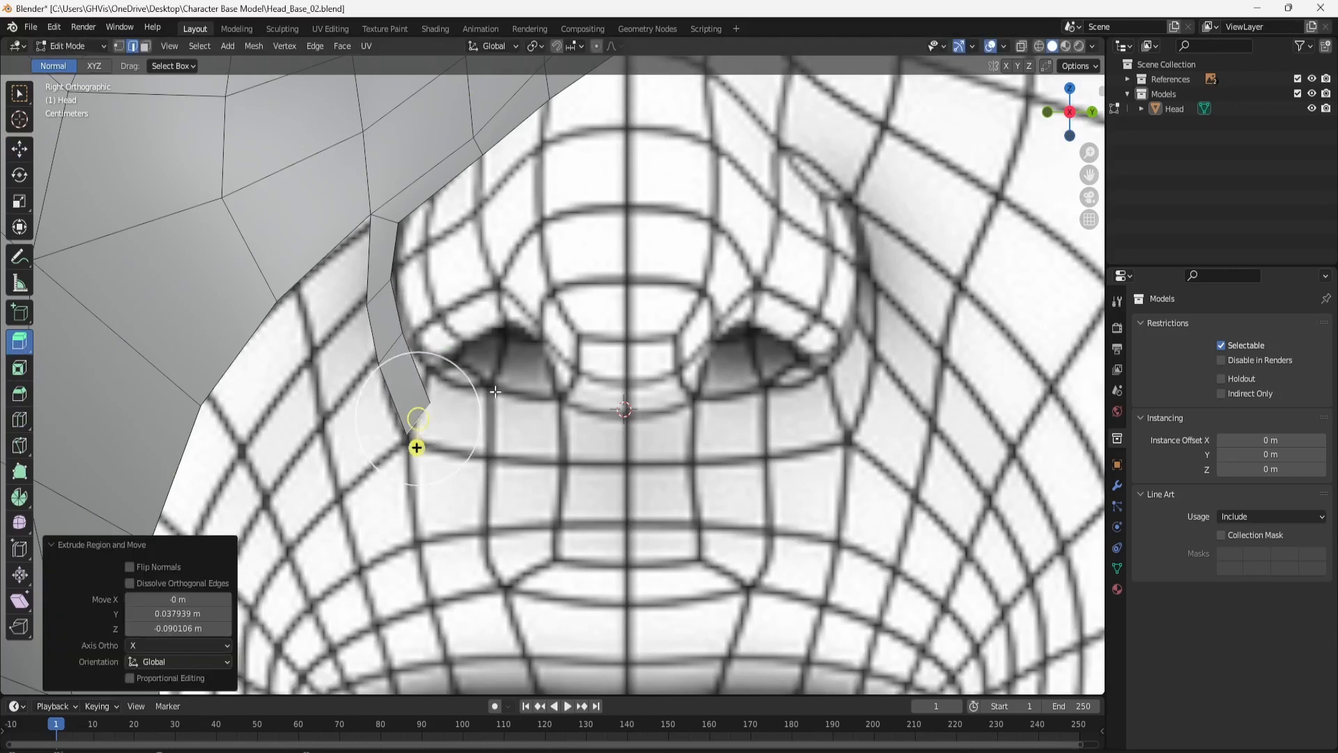
pyautogui.moveTo(418, 448); pyautogui.dragTo(676, 461)
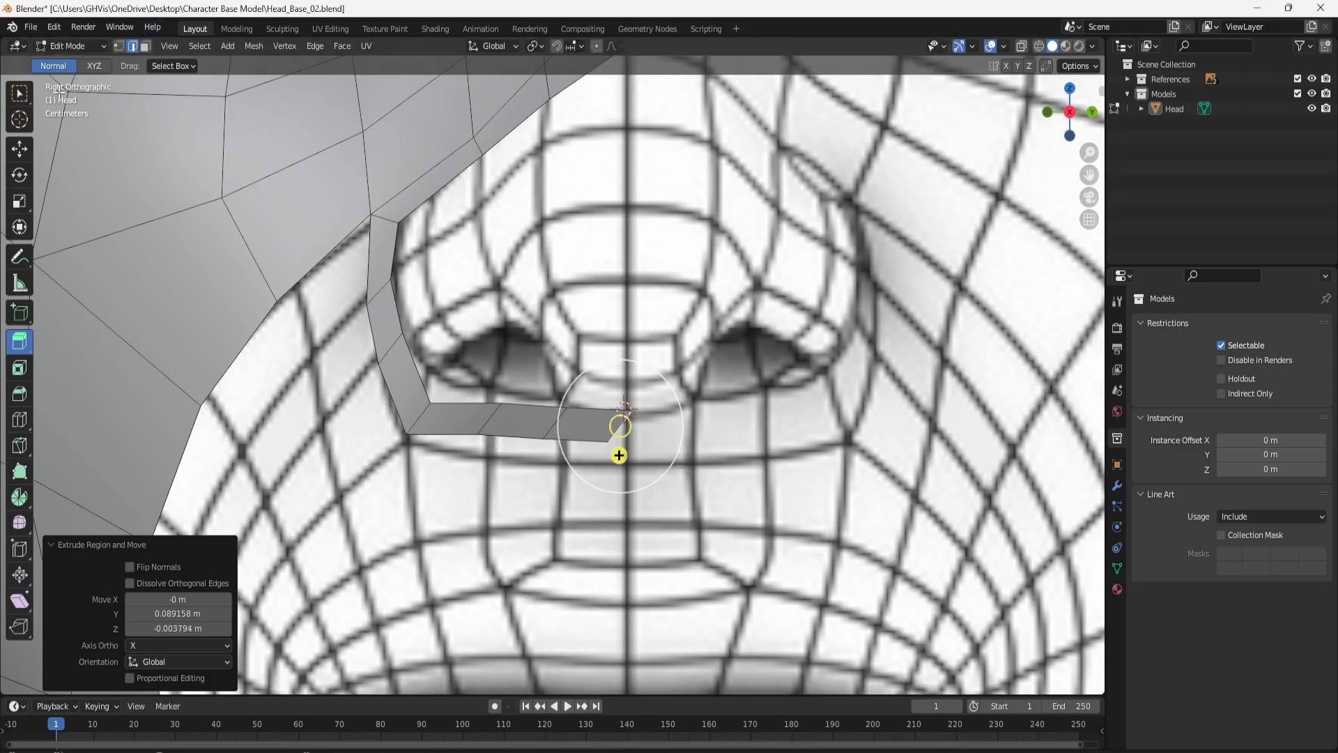
# Lower the strip's bottom border vertex under the nostril about 0.041 m and shift it slightly along Y onto the reference line.
pyautogui.click(116, 48)
pyautogui.click(477, 432)
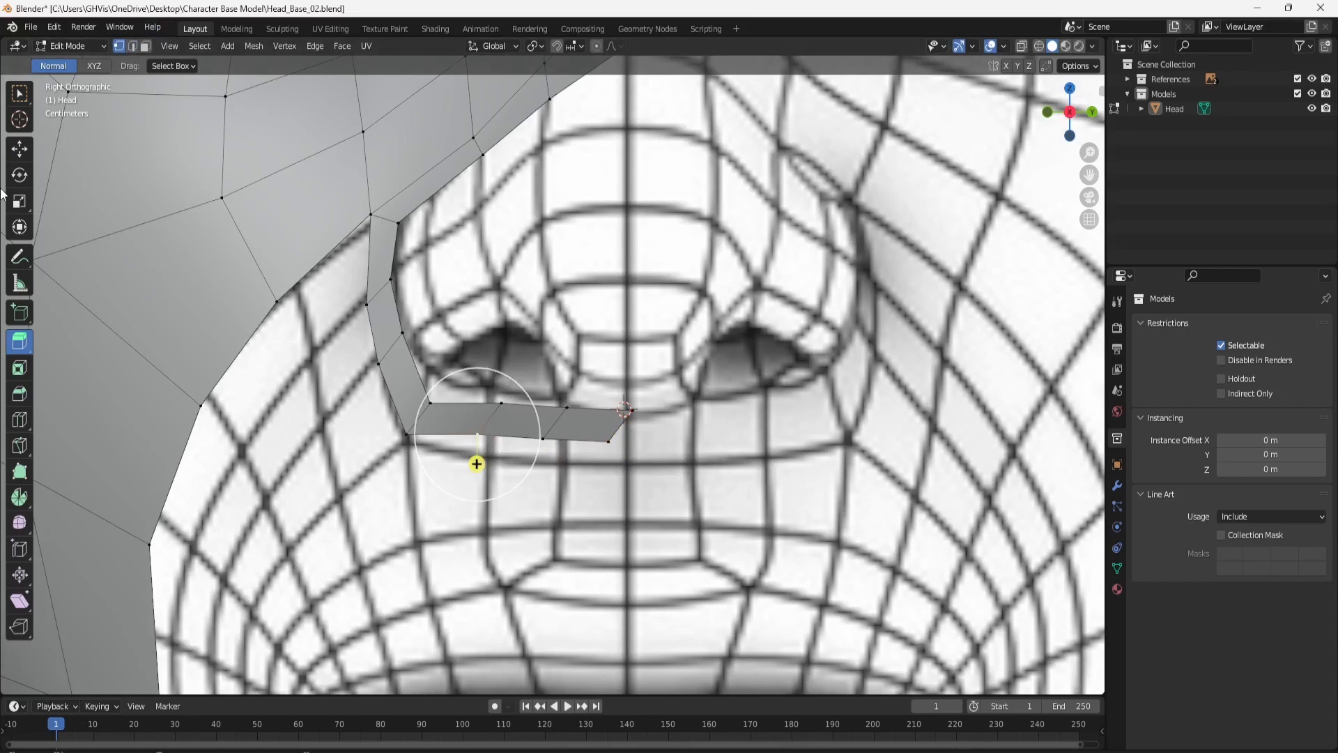
pyautogui.click(20, 149)
pyautogui.moveTo(473, 380); pyautogui.dragTo(488, 410)
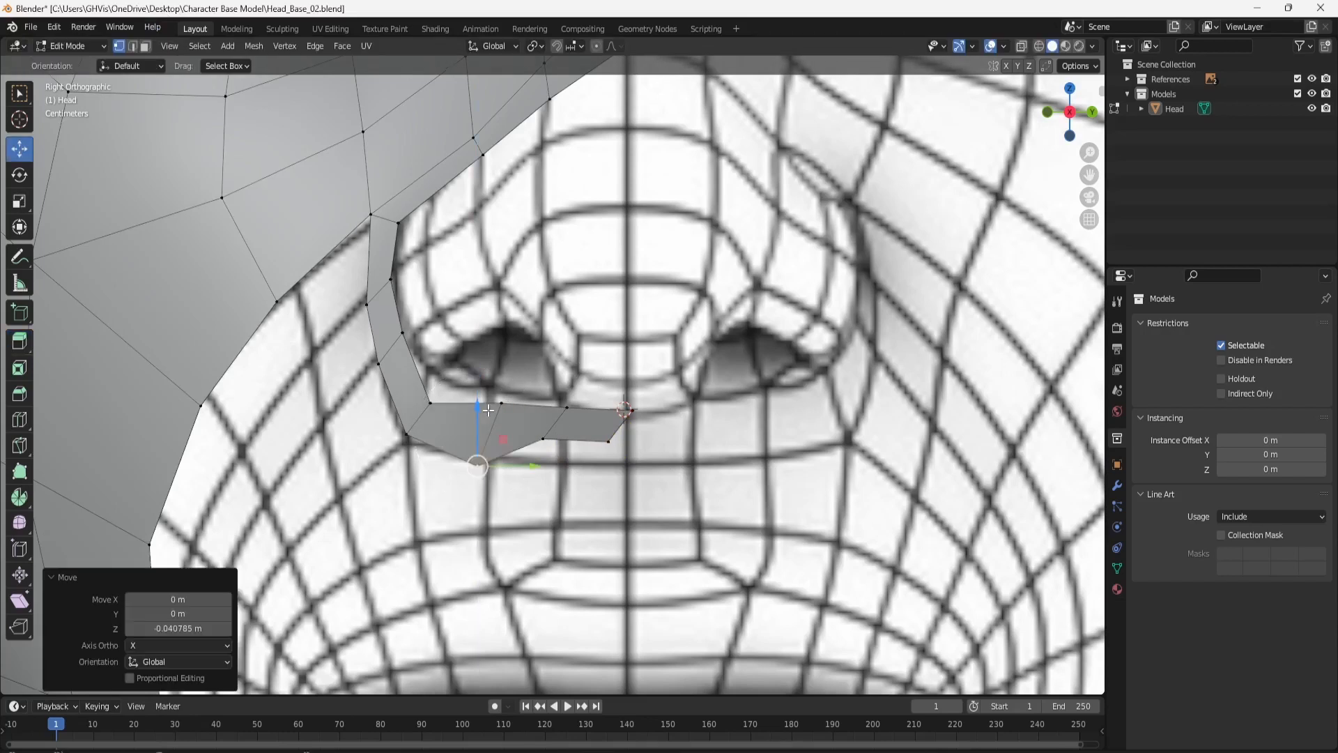
pyautogui.moveTo(523, 469); pyautogui.dragTo(535, 463)
# Fit the upper border vertex under the nostril and both vertices of the strip's corner edge to the face-on reference.
pyautogui.click(502, 404)
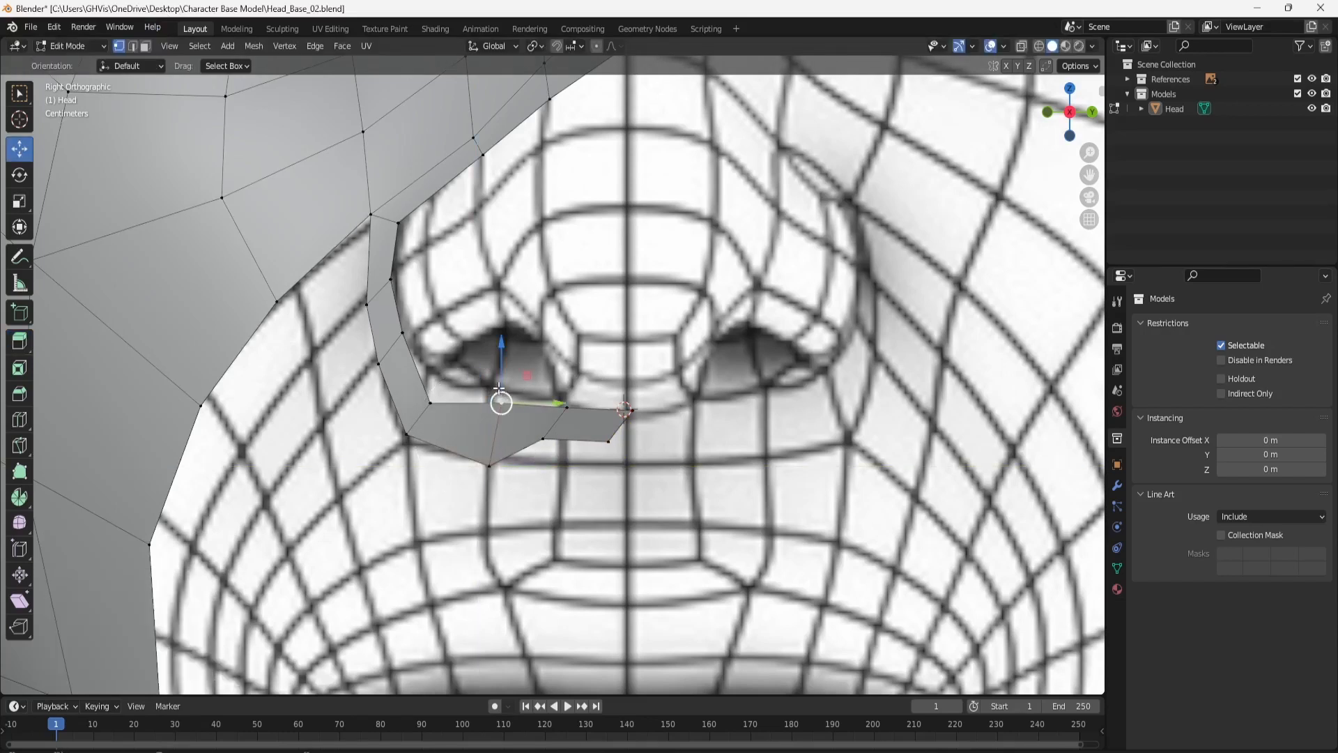
pyautogui.press('g')
pyautogui.moveTo(490, 383); pyautogui.dragTo(433, 334)
pyautogui.click(426, 406)
pyautogui.click(413, 437)
pyautogui.moveTo(413, 393); pyautogui.dragTo(414, 409)
# Move the upper and lower vertices of the edge just before the strip's centreline end onto the reference lines.
pyautogui.click(542, 441)
pyautogui.moveTo(568, 439); pyautogui.dragTo(594, 448)
pyautogui.moveTo(570, 389); pyautogui.dragTo(608, 416)
pyautogui.click(568, 403)
# Lower the bottom end vertex of the strip about 0.024 m and place both end vertices on the nose's centreline.
pyautogui.click(610, 437)
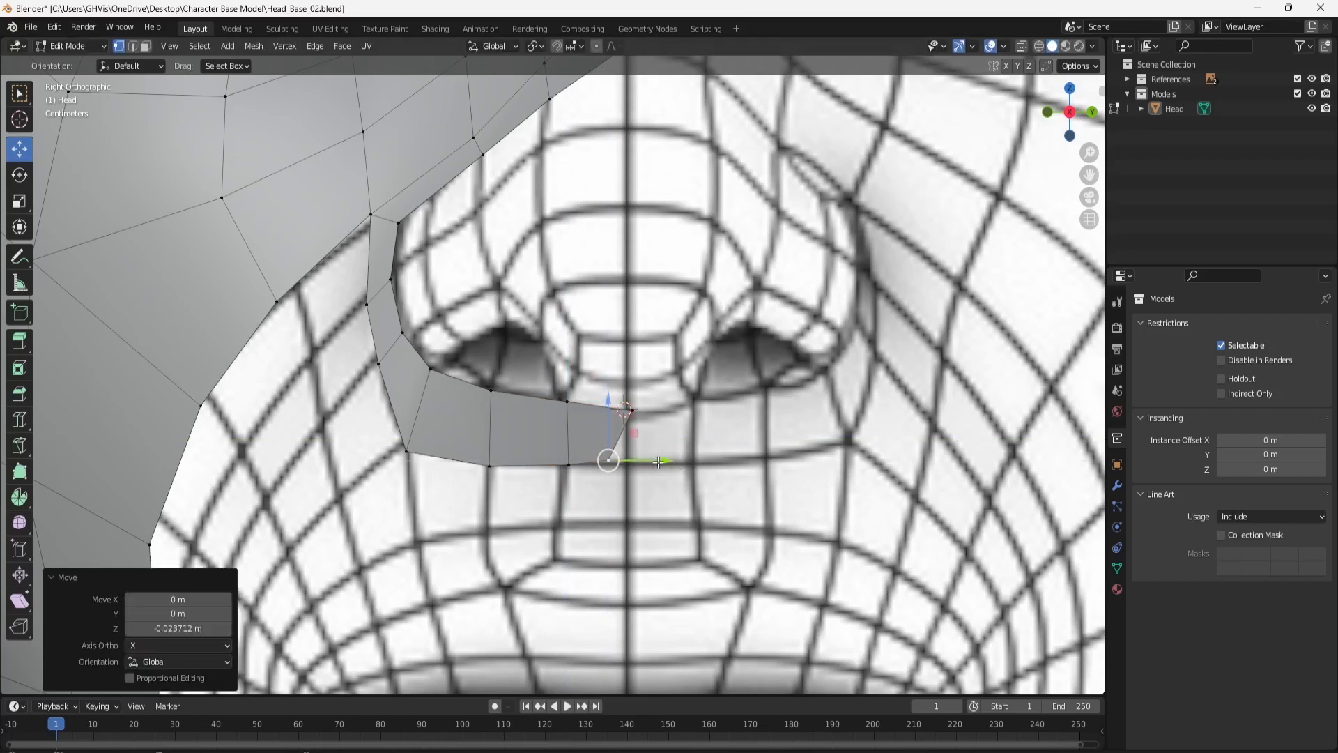
pyautogui.moveTo(658, 461); pyautogui.dragTo(652, 428)
pyautogui.keyDown('shift'); pyautogui.click(629, 408); pyautogui.keyUp('shift')
pyautogui.moveTo(621, 375); pyautogui.dragTo(625, 387)
# Adjust the heights of the strip's three other lower border vertices to the reference, raising the outer corner about 0.015 m.
pyautogui.click(571, 460)
pyautogui.moveTo(570, 431); pyautogui.dragTo(570, 434)
pyautogui.click(489, 465)
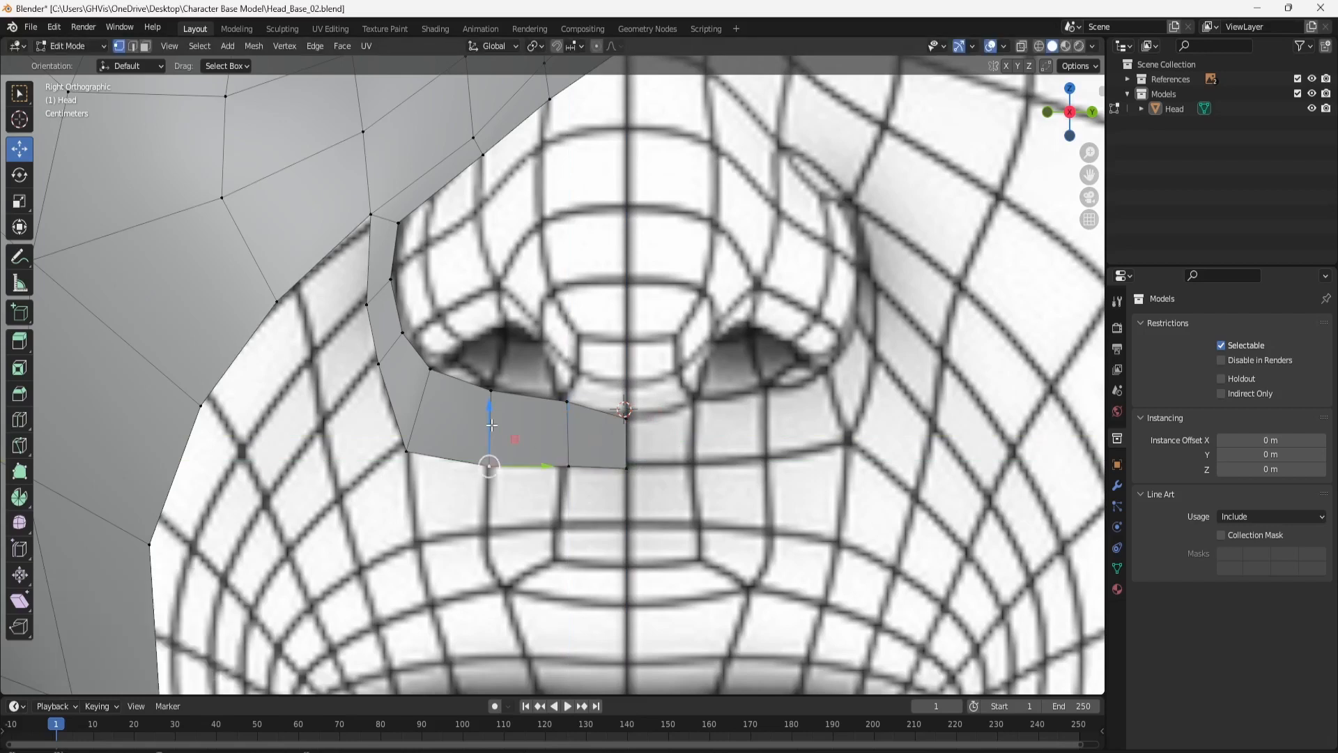
pyautogui.moveTo(488, 420); pyautogui.dragTo(488, 414)
pyautogui.click(410, 446)
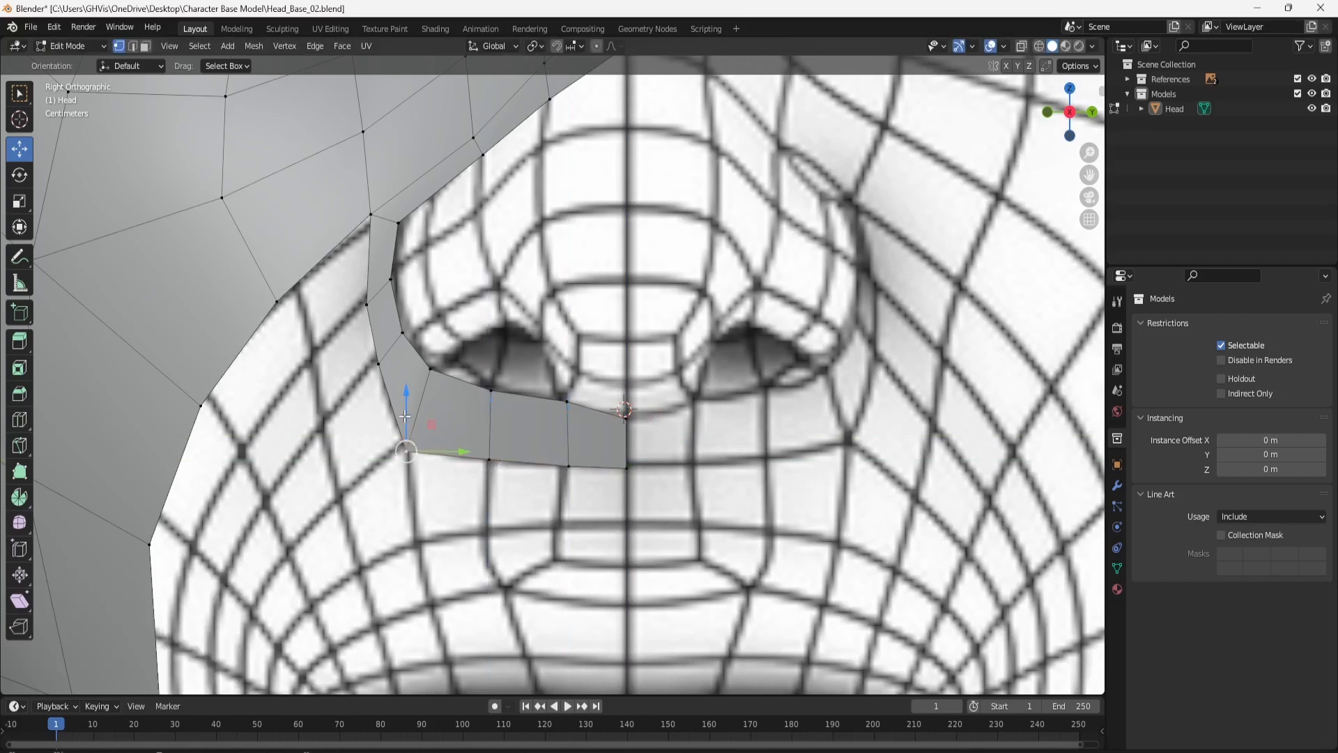
pyautogui.moveTo(407, 418); pyautogui.dragTo(419, 398)
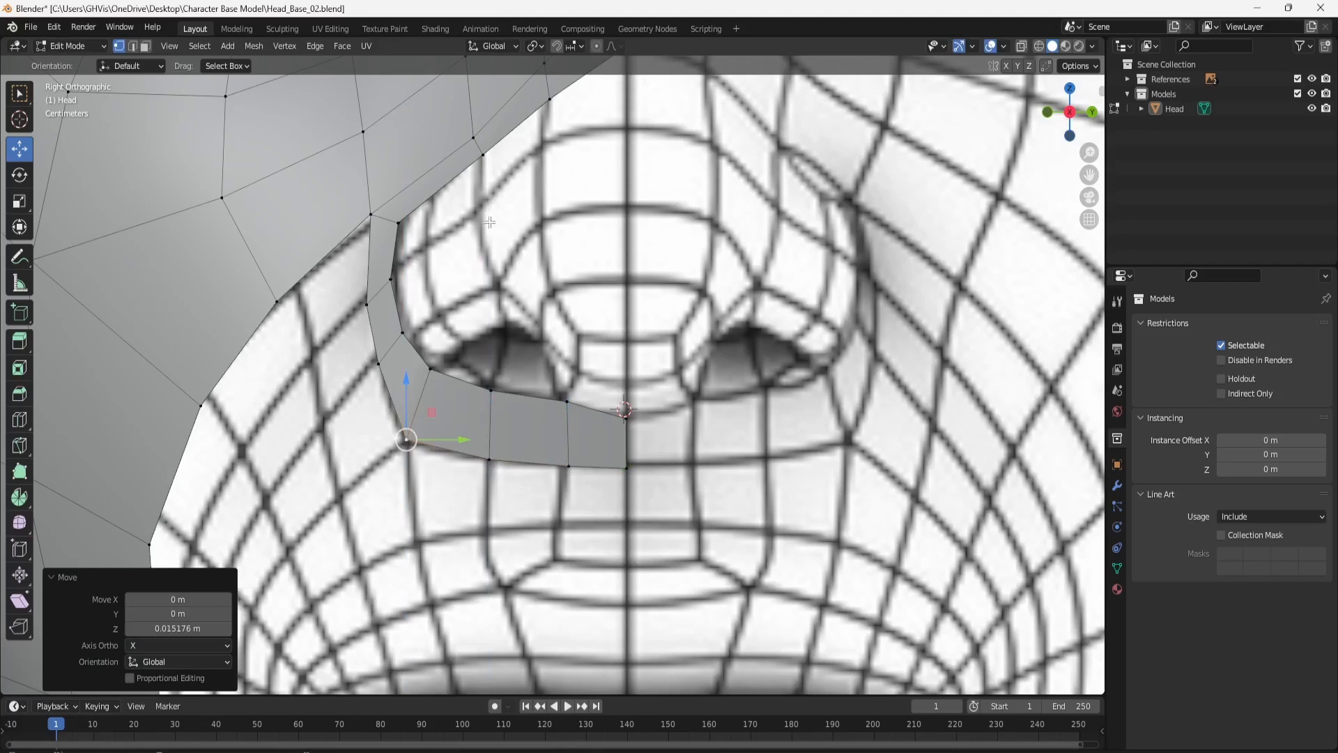
# Move the strip's centreline end edge about 0.12 m forward to the philtrum in the side reference.
pyautogui.scroll(-5, 545, 143)
pyautogui.moveTo(550, 147); pyautogui.dragTo(866, 222, button='middle')
pyautogui.click(1049, 116)
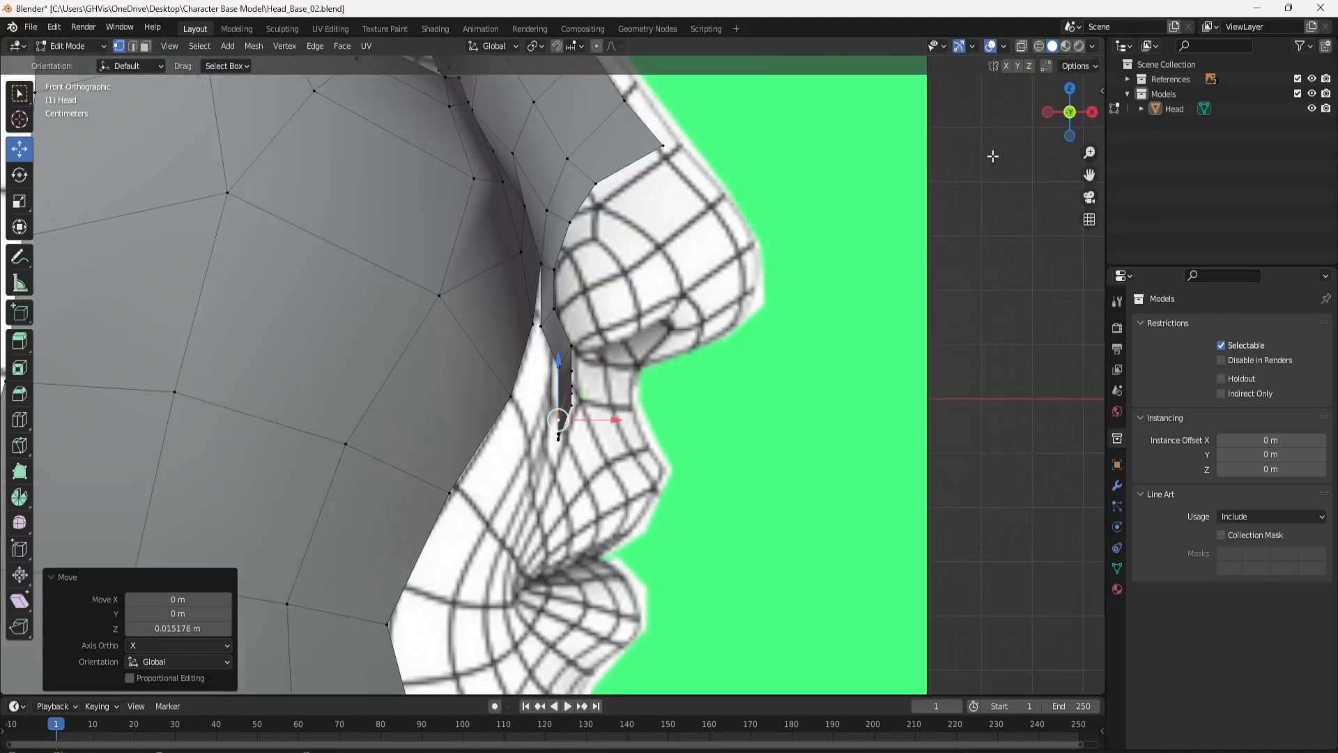
pyautogui.scroll(2, 608, 420)
pyautogui.scroll(2, 619, 430)
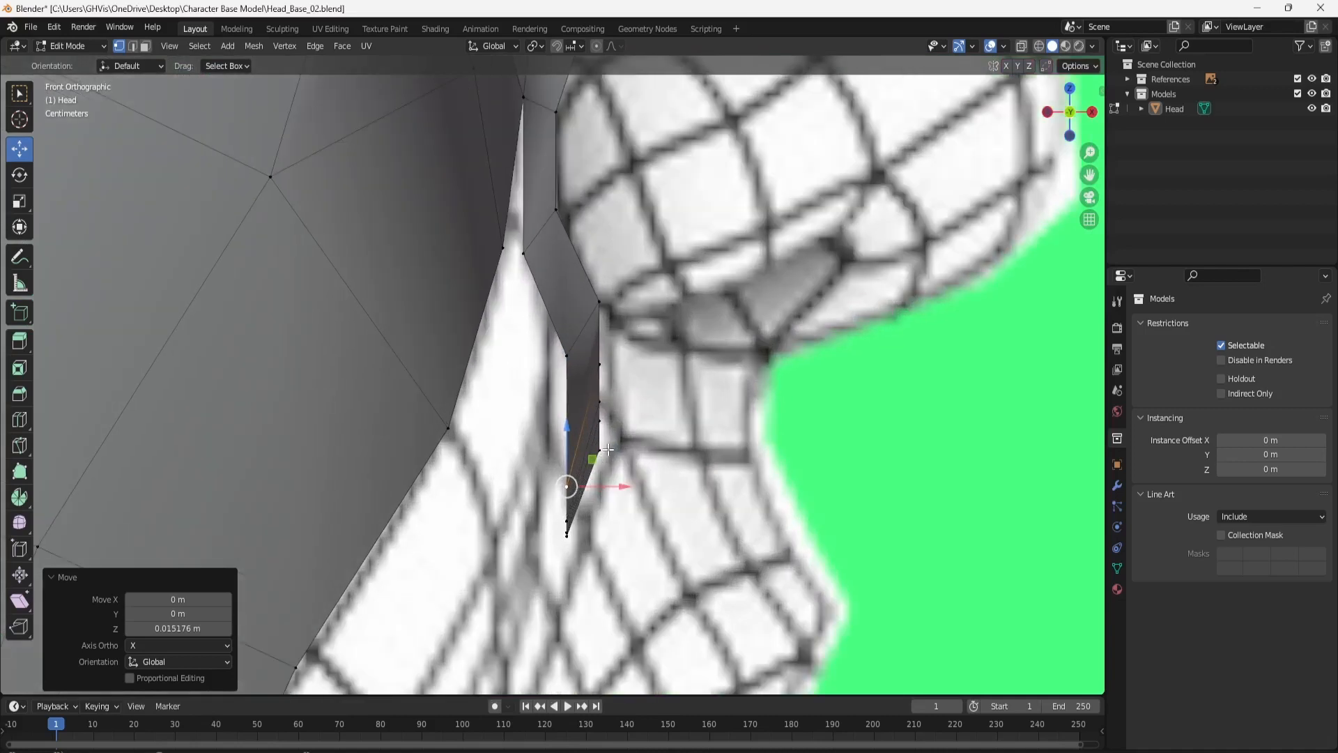
pyautogui.click(579, 511)
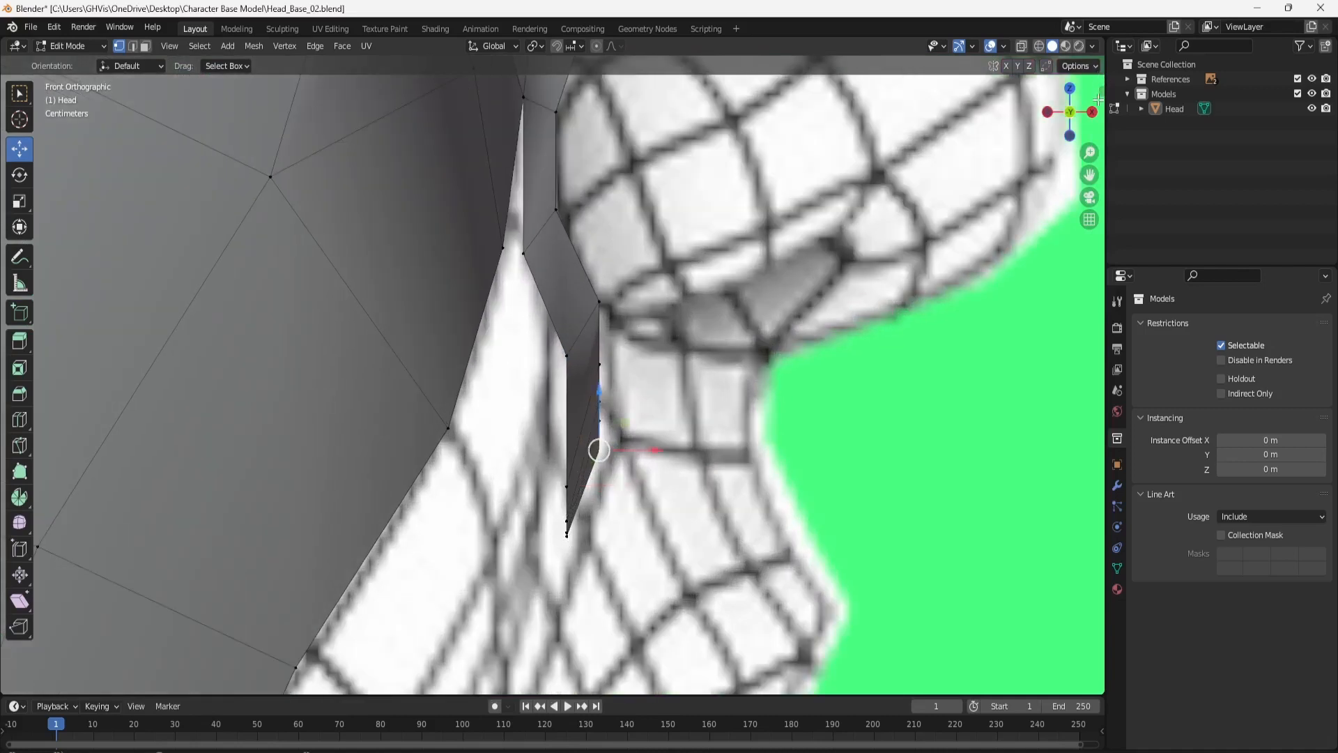
pyautogui.click(1092, 110)
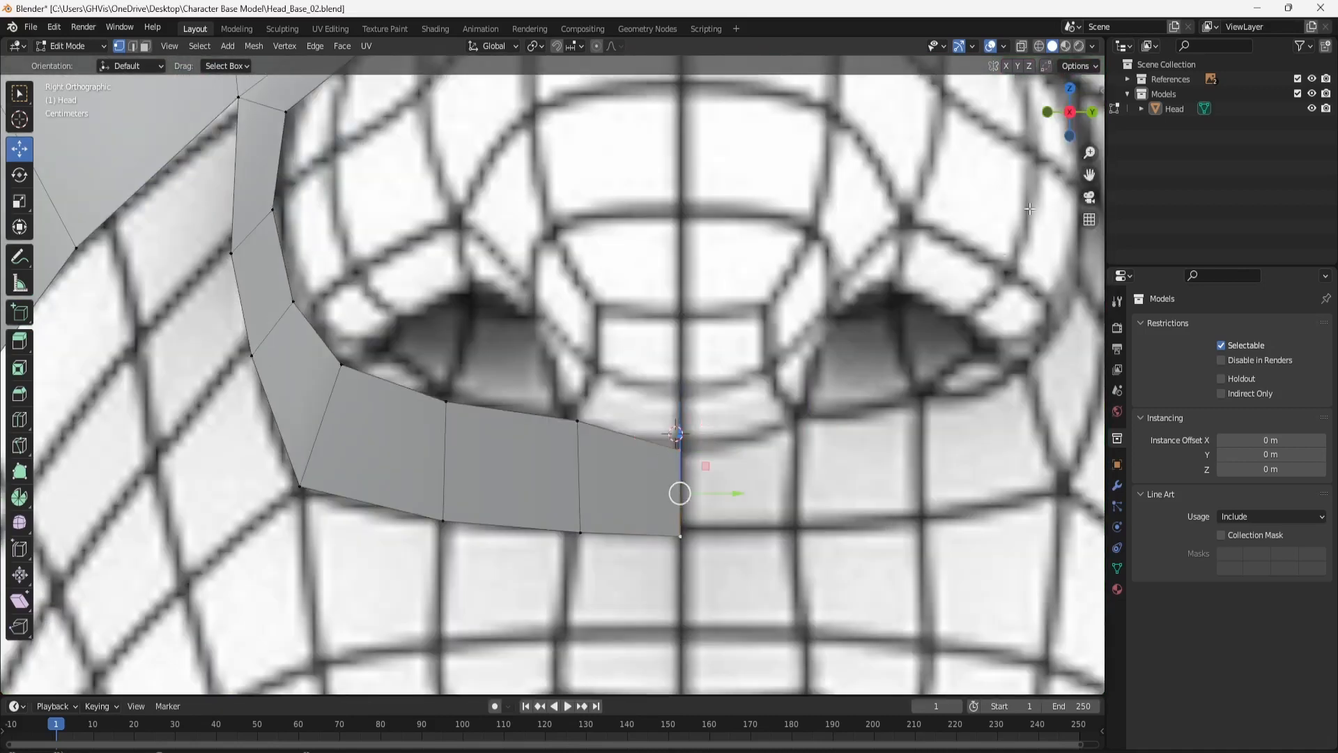
pyautogui.click(1047, 111)
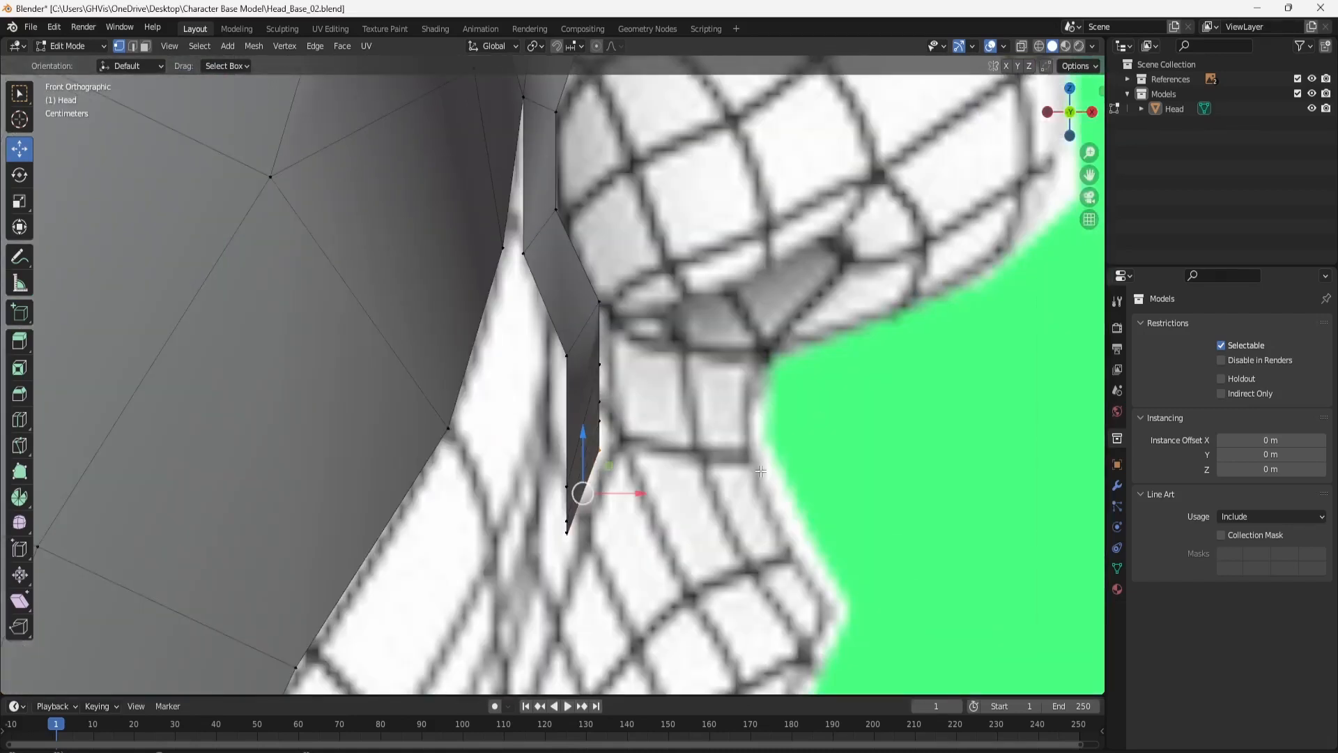
pyautogui.moveTo(639, 492); pyautogui.dragTo(794, 470)
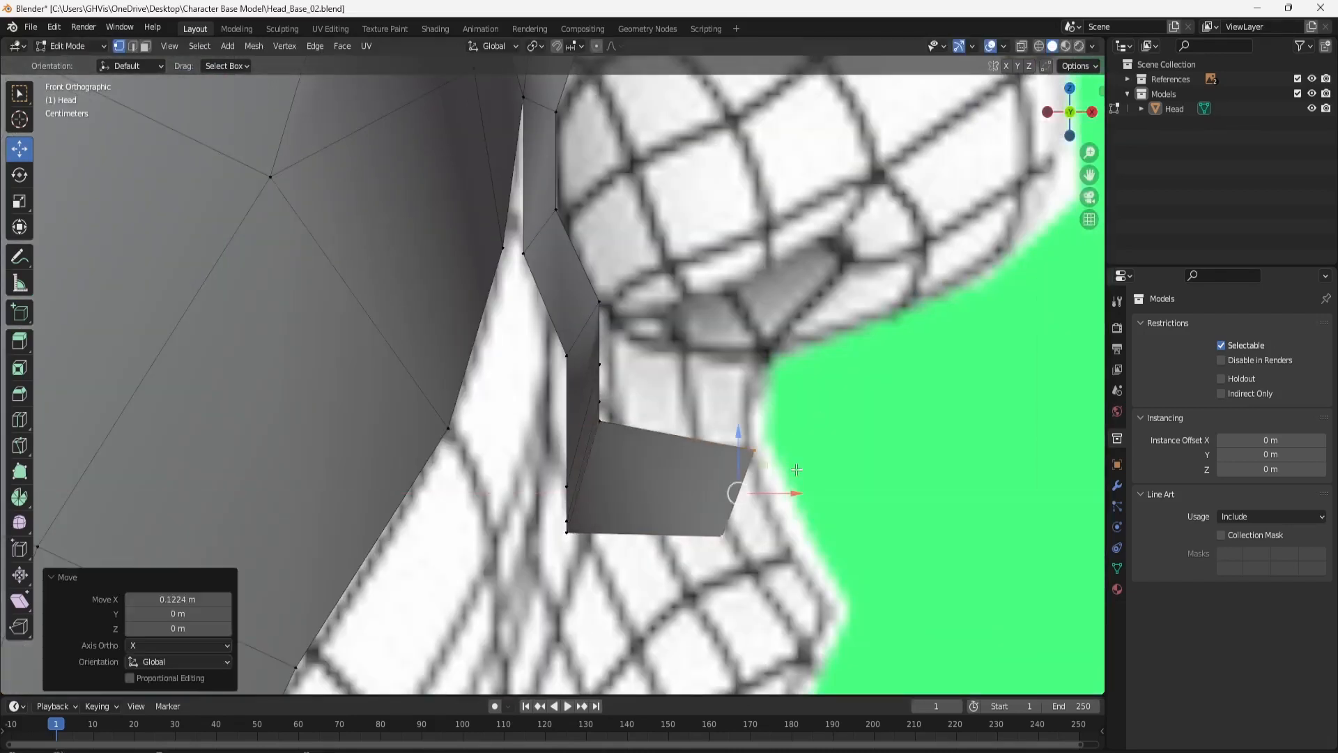
# Raise the centreline end edge to just under the nose and adjust both its vertices to the side profile.
pyautogui.moveTo(746, 431); pyautogui.dragTo(746, 341)
pyautogui.moveTo(775, 392); pyautogui.dragTo(801, 402)
pyautogui.click(768, 358)
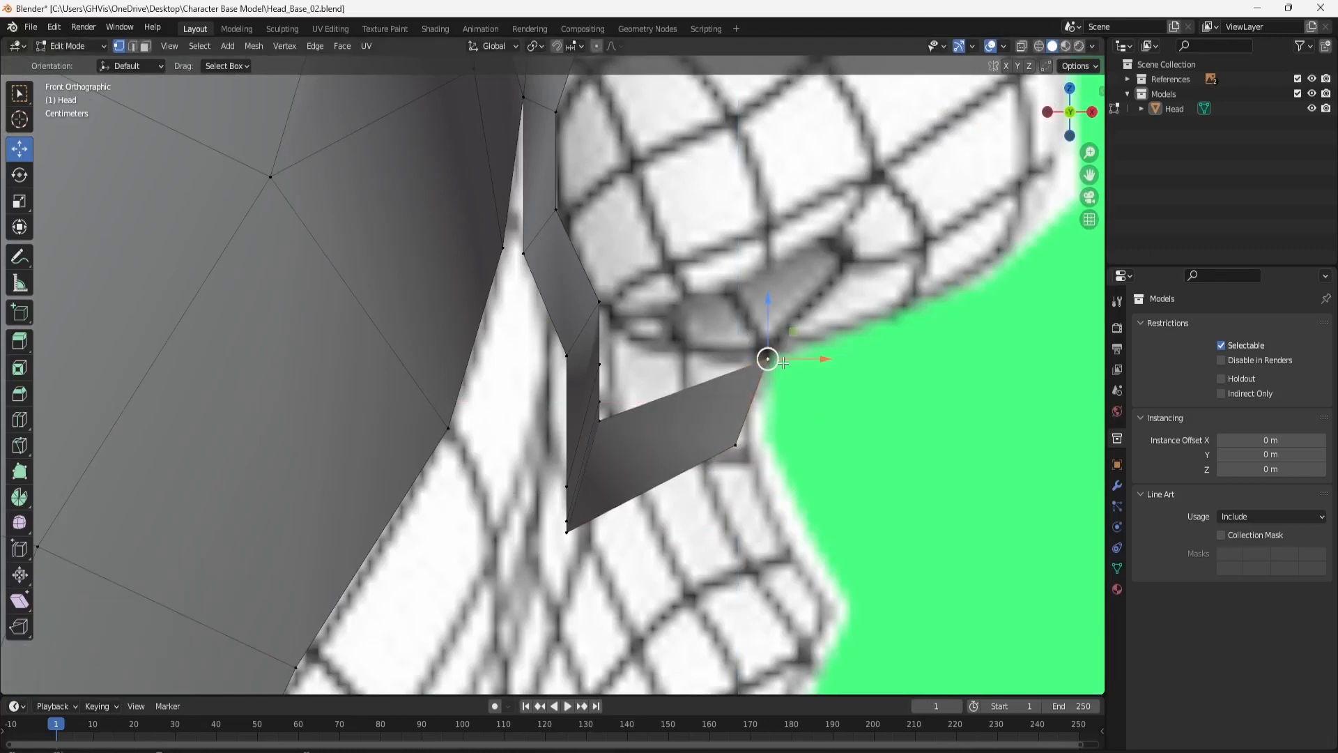
pyautogui.press('g')
pyautogui.moveTo(771, 359); pyautogui.dragTo(770, 358)
pyautogui.click(744, 443)
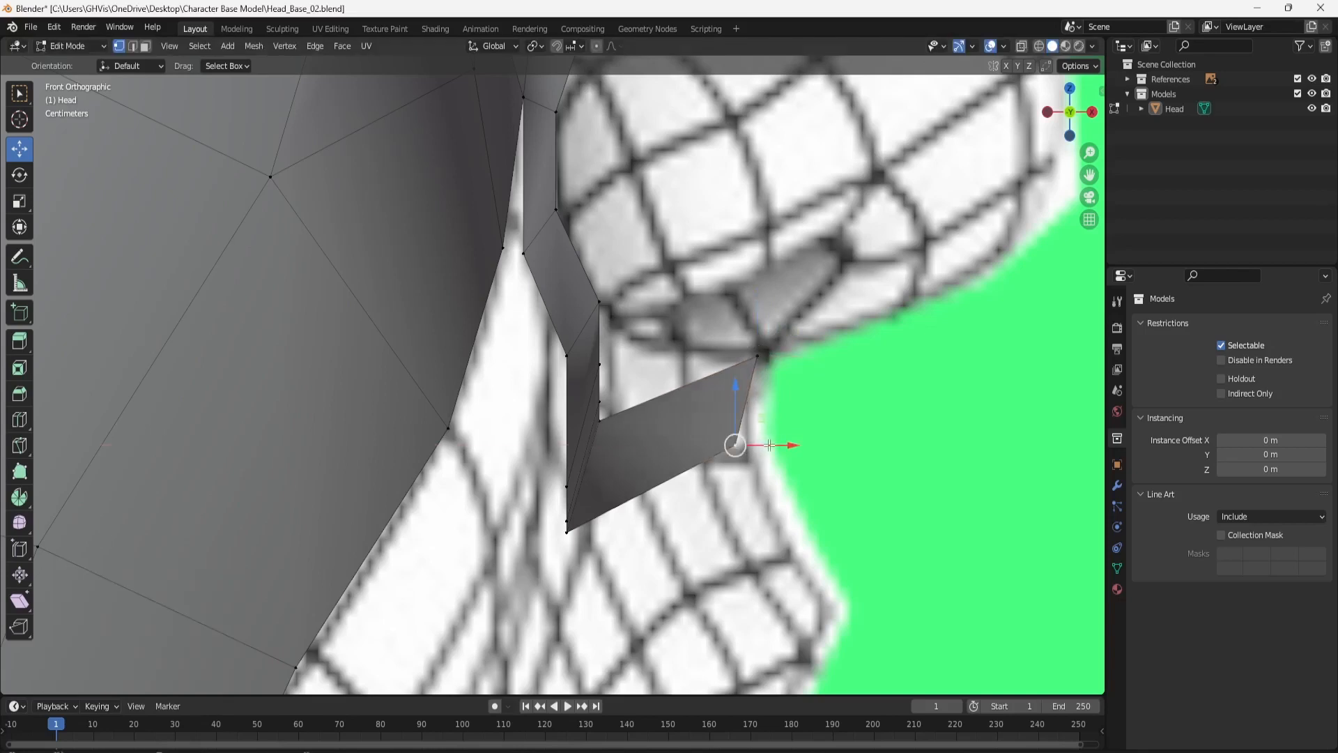
pyautogui.moveTo(772, 445); pyautogui.dragTo(747, 374)
pyautogui.keyDown('shift'); pyautogui.click(765, 362); pyautogui.keyUp('shift')
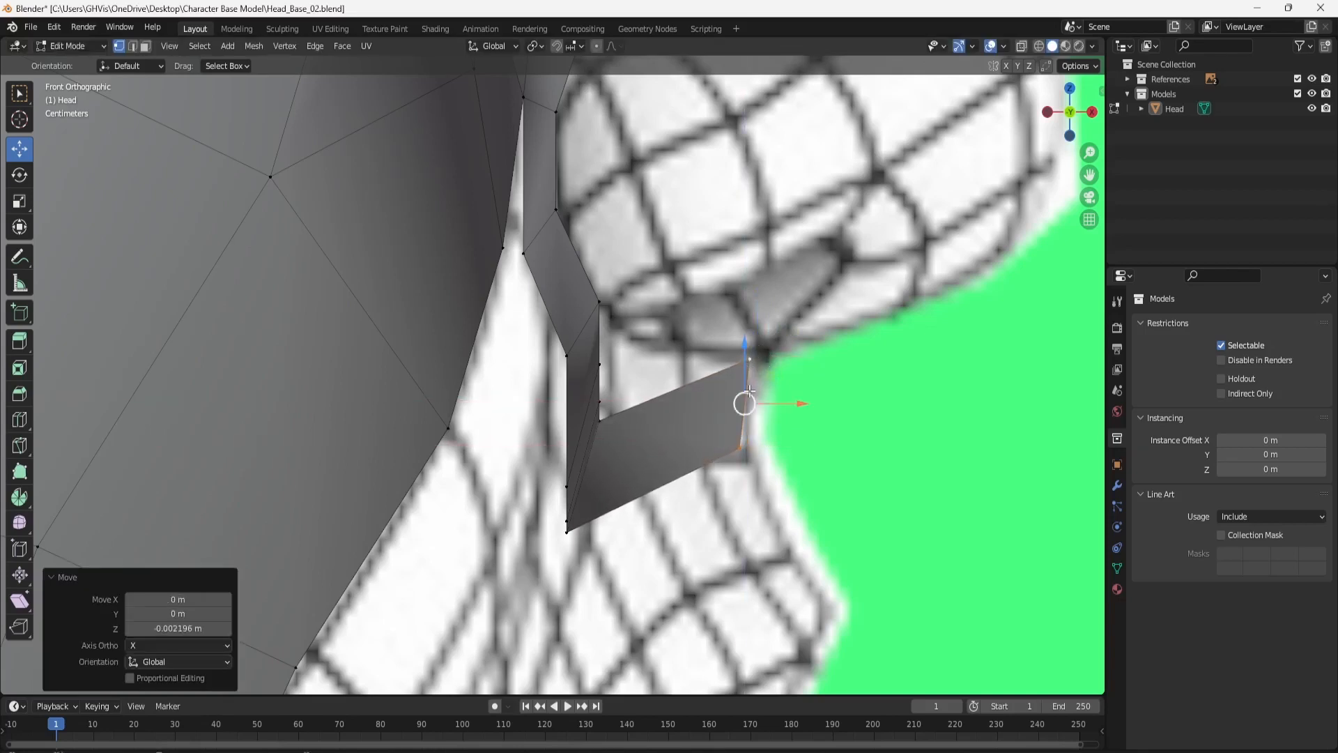
# Lower the centreline end edge about 0.060 m to meet the reference lines under the nose in the face-on view.
pyautogui.click(1092, 111)
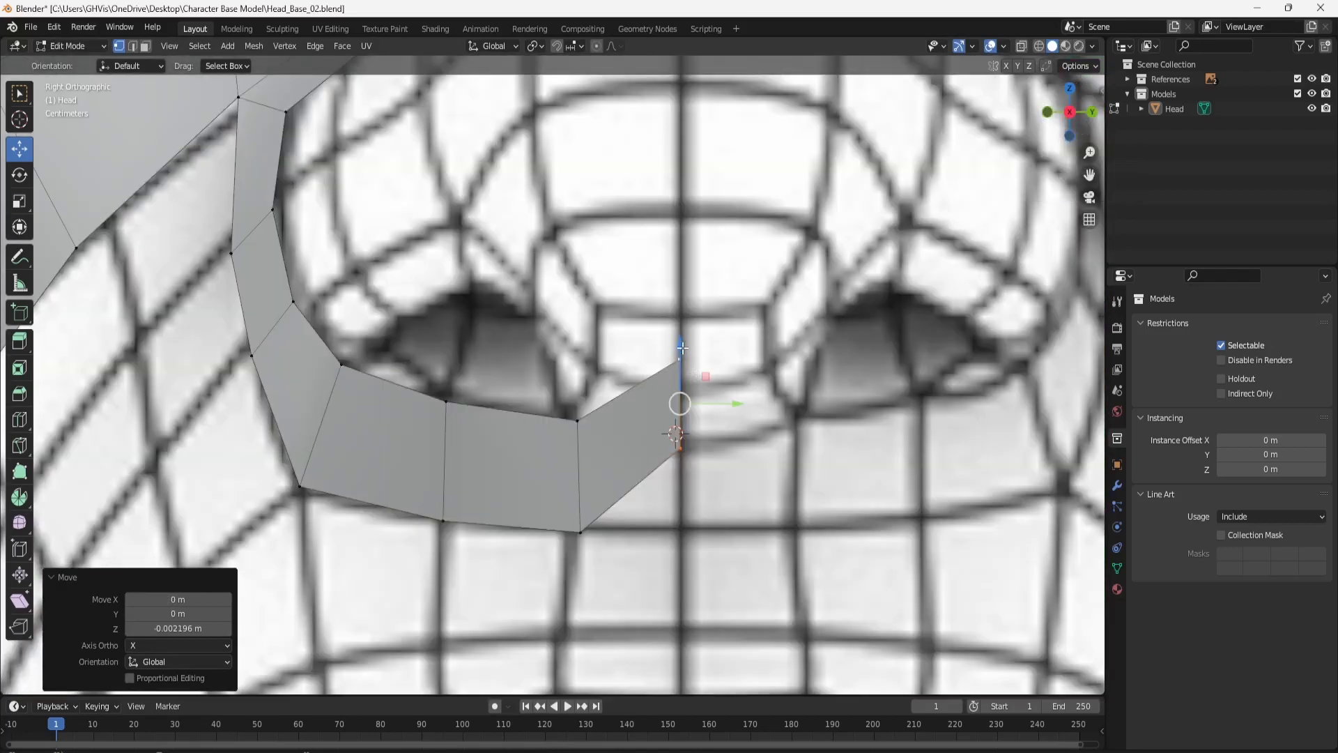
pyautogui.moveTo(681, 345); pyautogui.dragTo(690, 430)
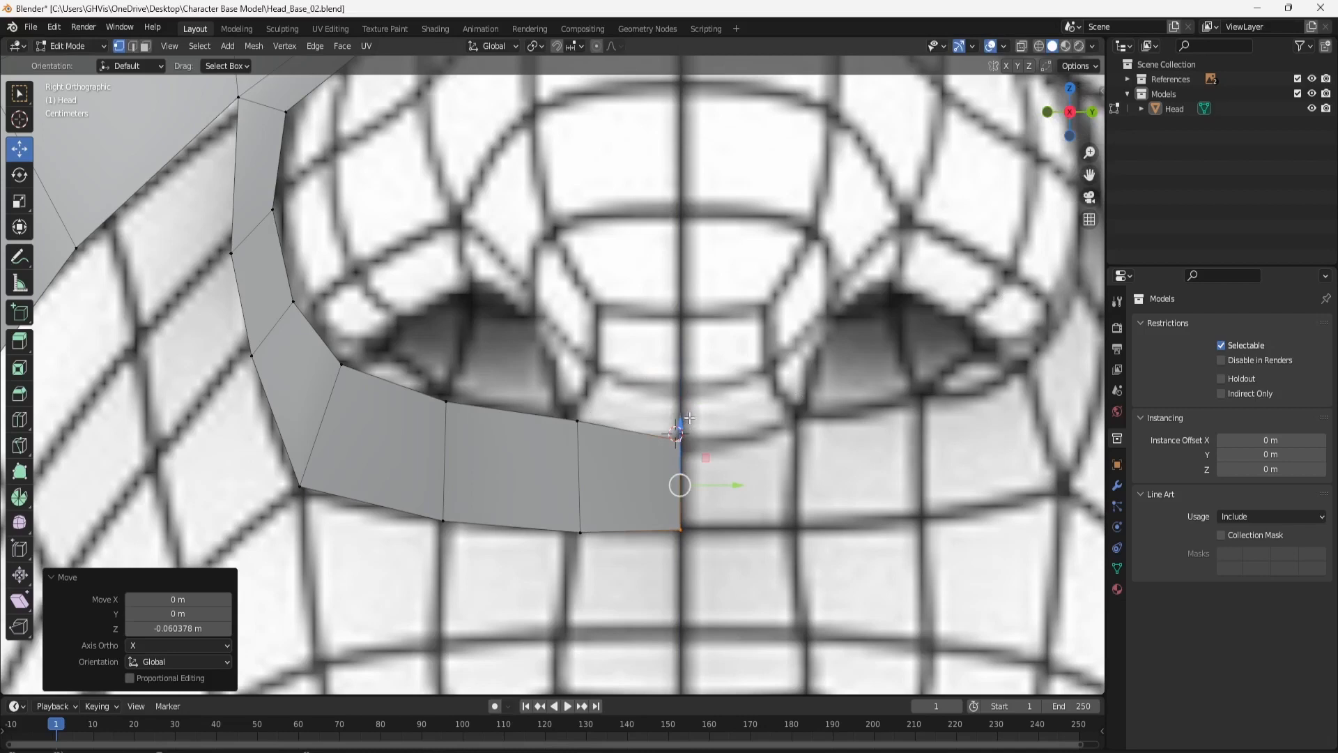
pyautogui.scroll(-5, 689, 418)
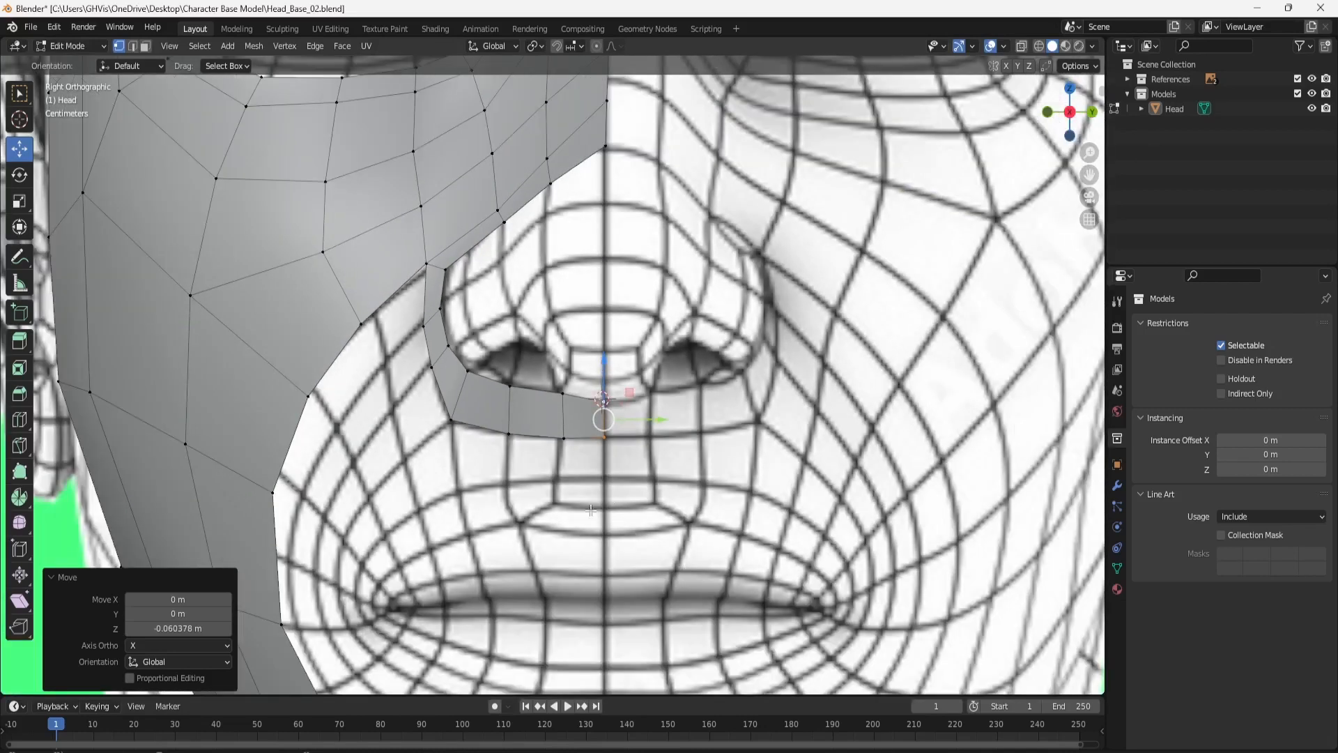
# Move the edge next to the strip's centreline end about 0.080 m forward in the side view.
pyautogui.click(562, 396)
pyautogui.click(1068, 113)
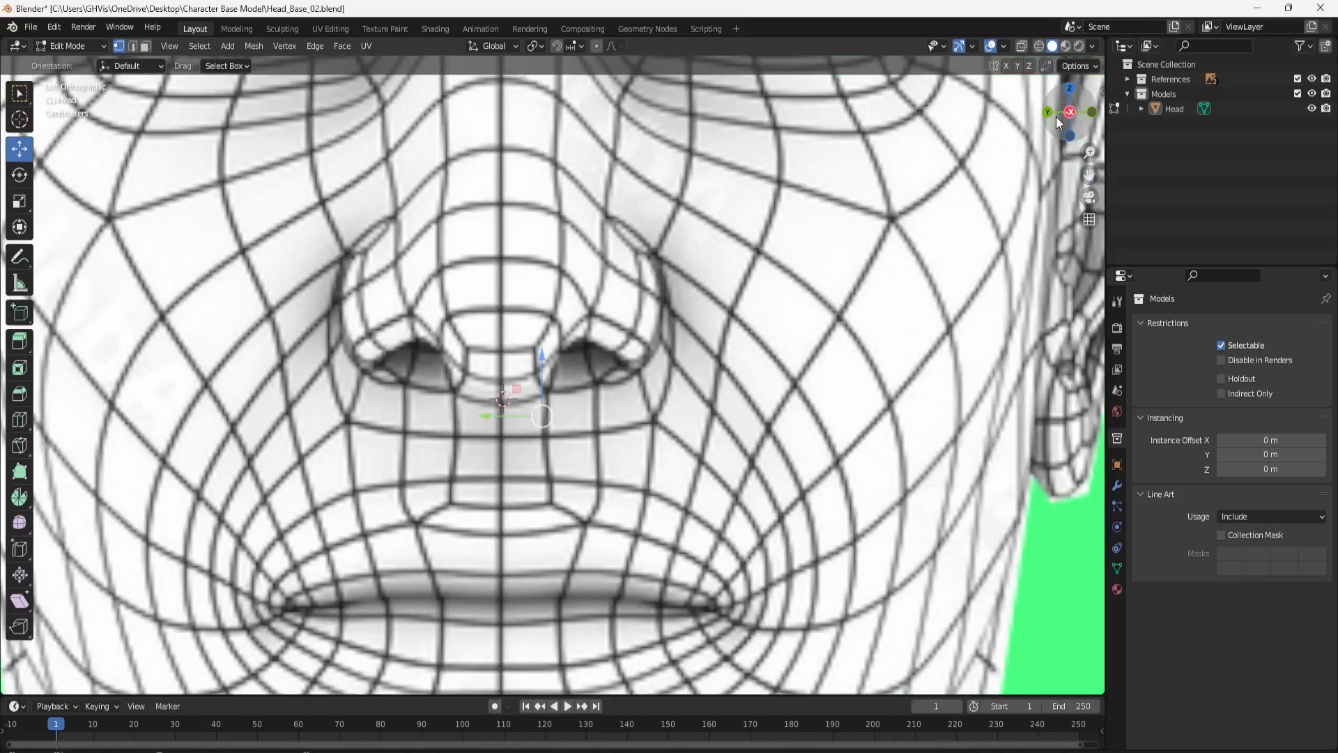
pyautogui.click(1091, 112)
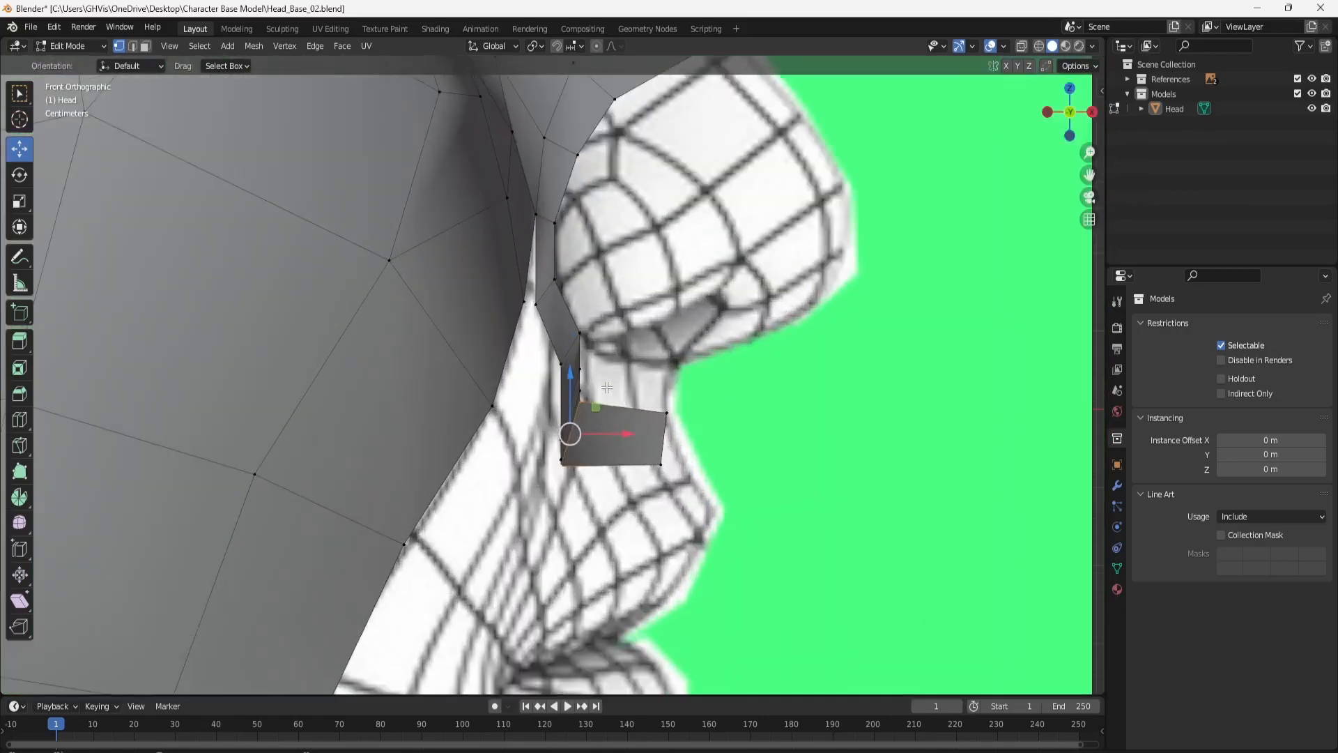
pyautogui.scroll(2, 607, 387)
pyautogui.moveTo(626, 460); pyautogui.dragTo(673, 391)
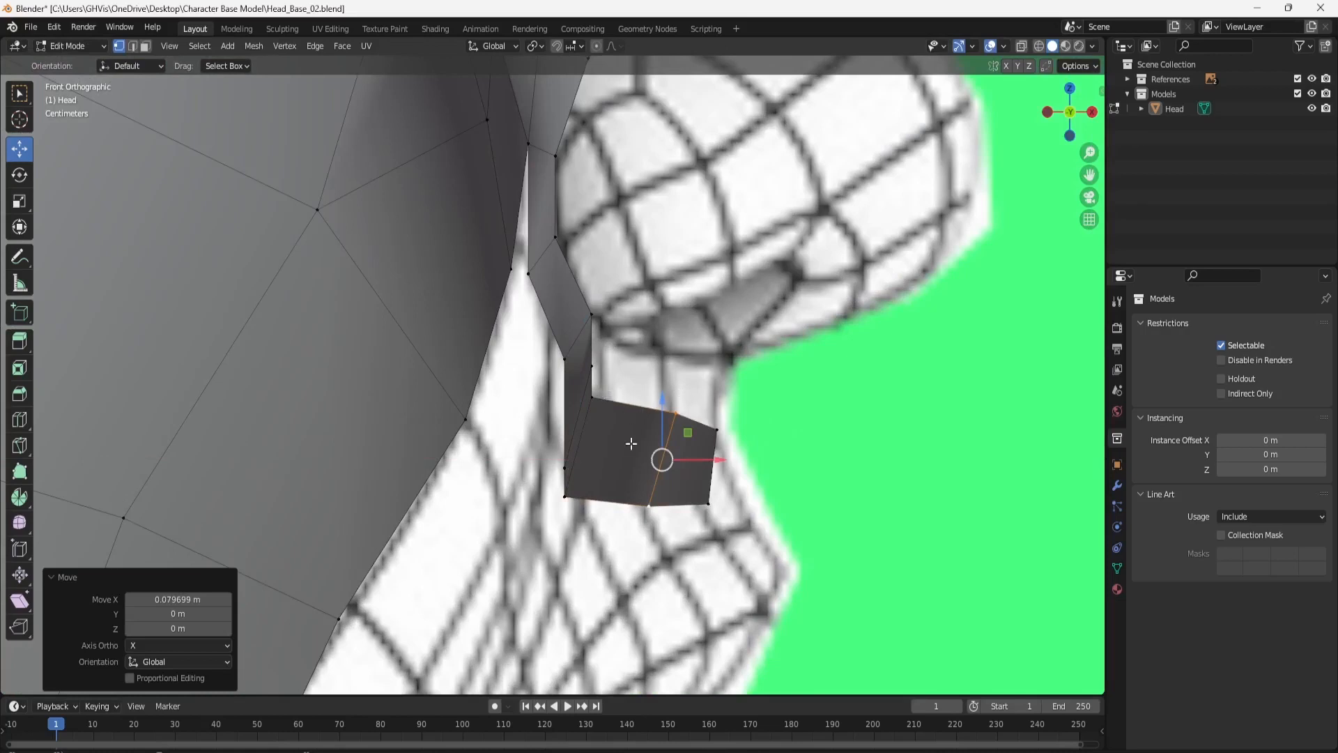
# Shift that edge's lower vertex about 0.026 m forward and fine-tune its upper vertex along X.
pyautogui.click(648, 504)
pyautogui.press('g')
pyautogui.press('x')
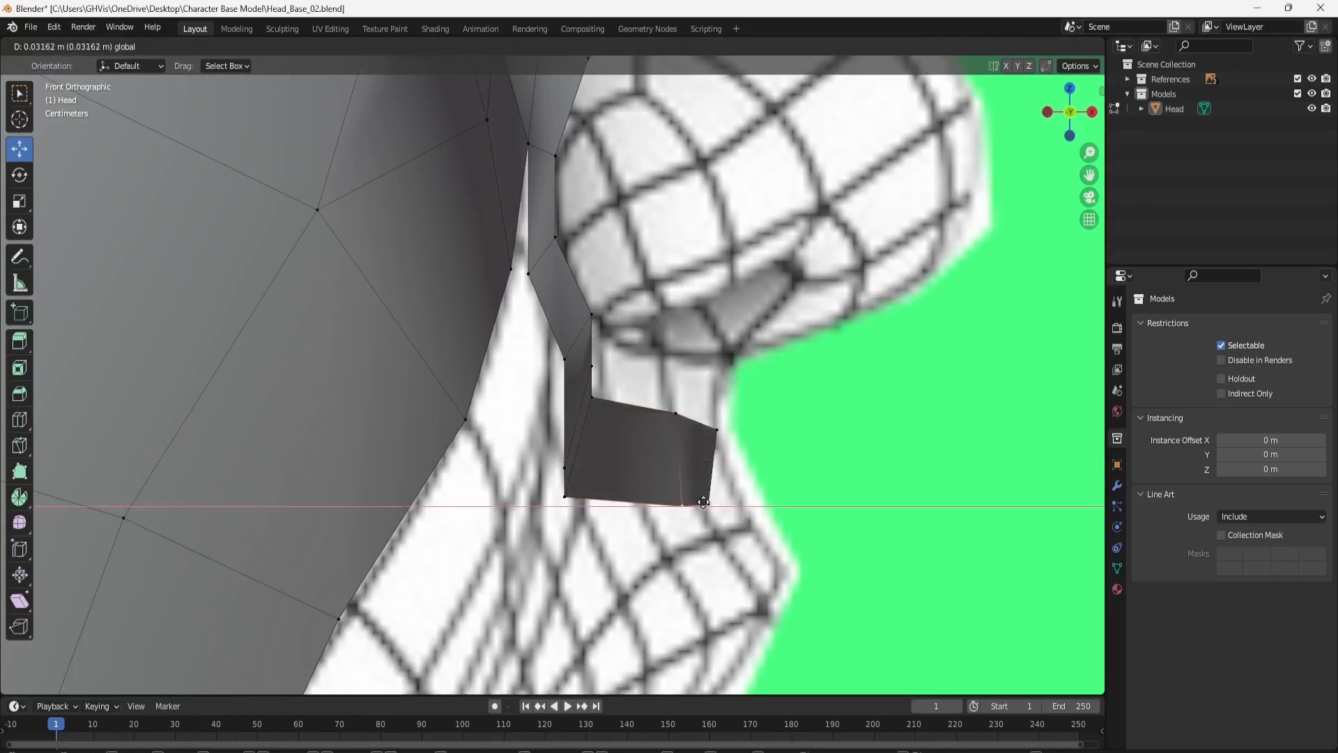
pyautogui.click(699, 502)
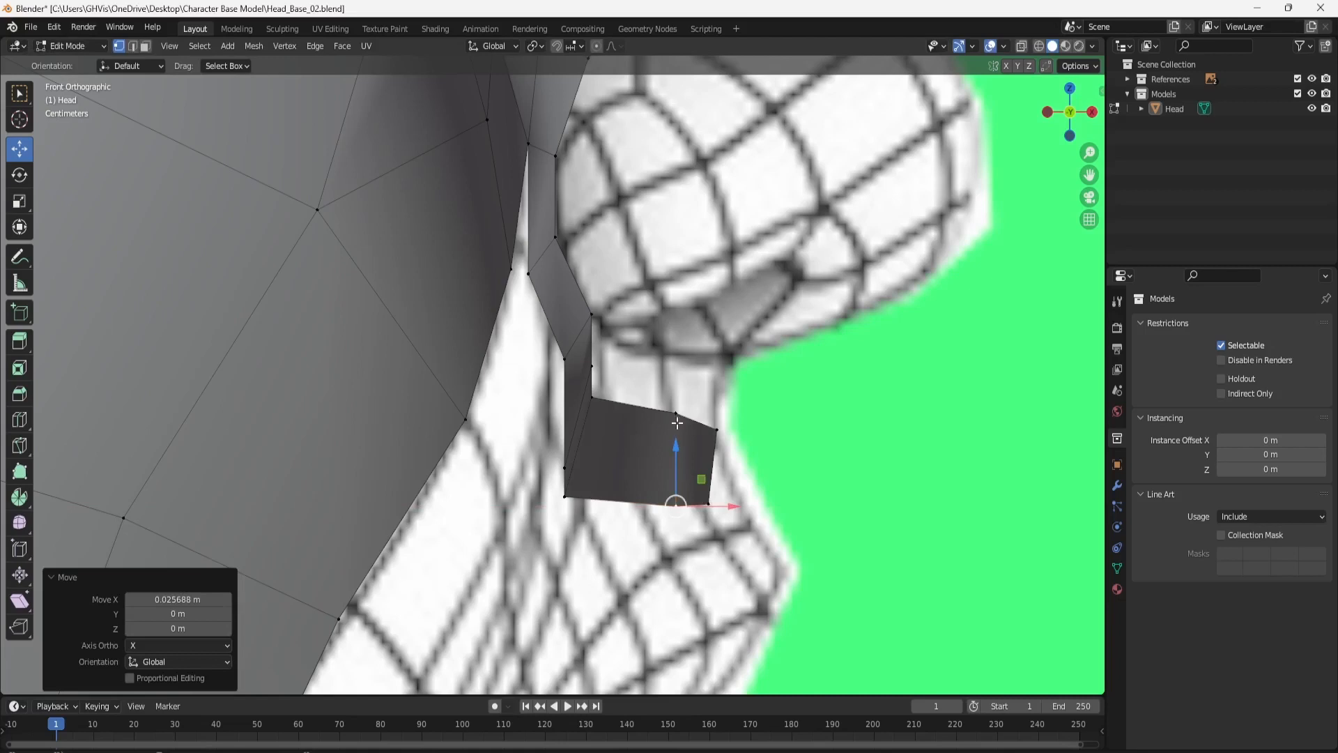
pyautogui.click(676, 418)
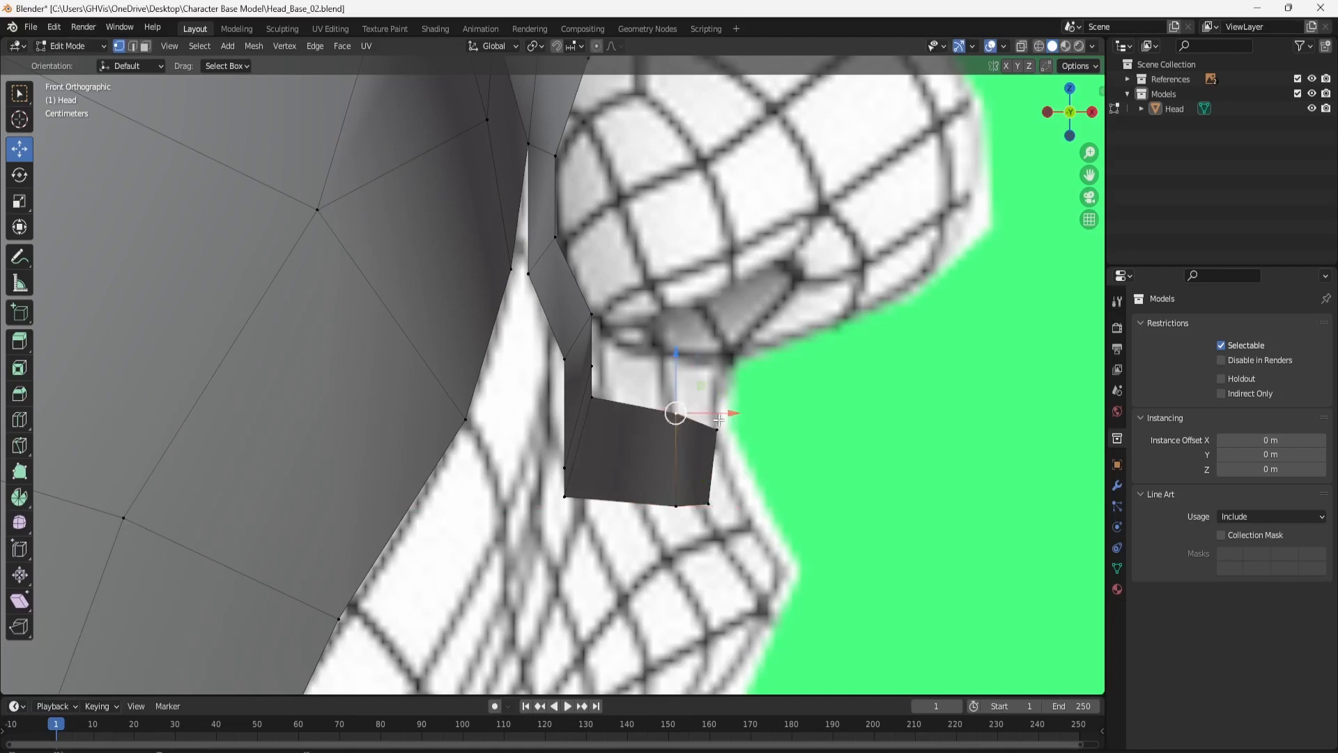
pyautogui.press('g')
pyautogui.press('x')
pyautogui.click(713, 419)
# Move the upper and lower vertices of the third edge from the centreline forward along X to curve the strip.
pyautogui.click(611, 400)
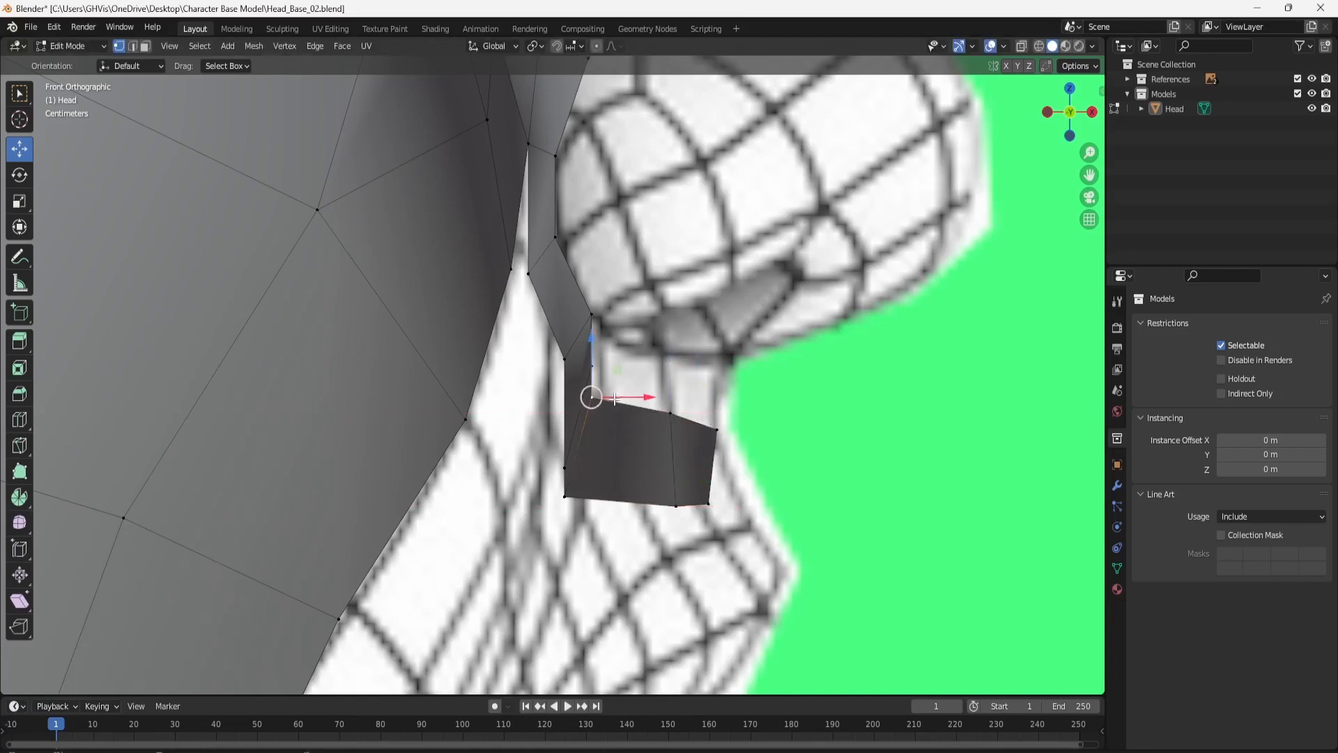
pyautogui.press('g')
pyautogui.press('x')
pyautogui.click(652, 409)
pyautogui.click(570, 485)
pyautogui.press('g')
pyautogui.press('x')
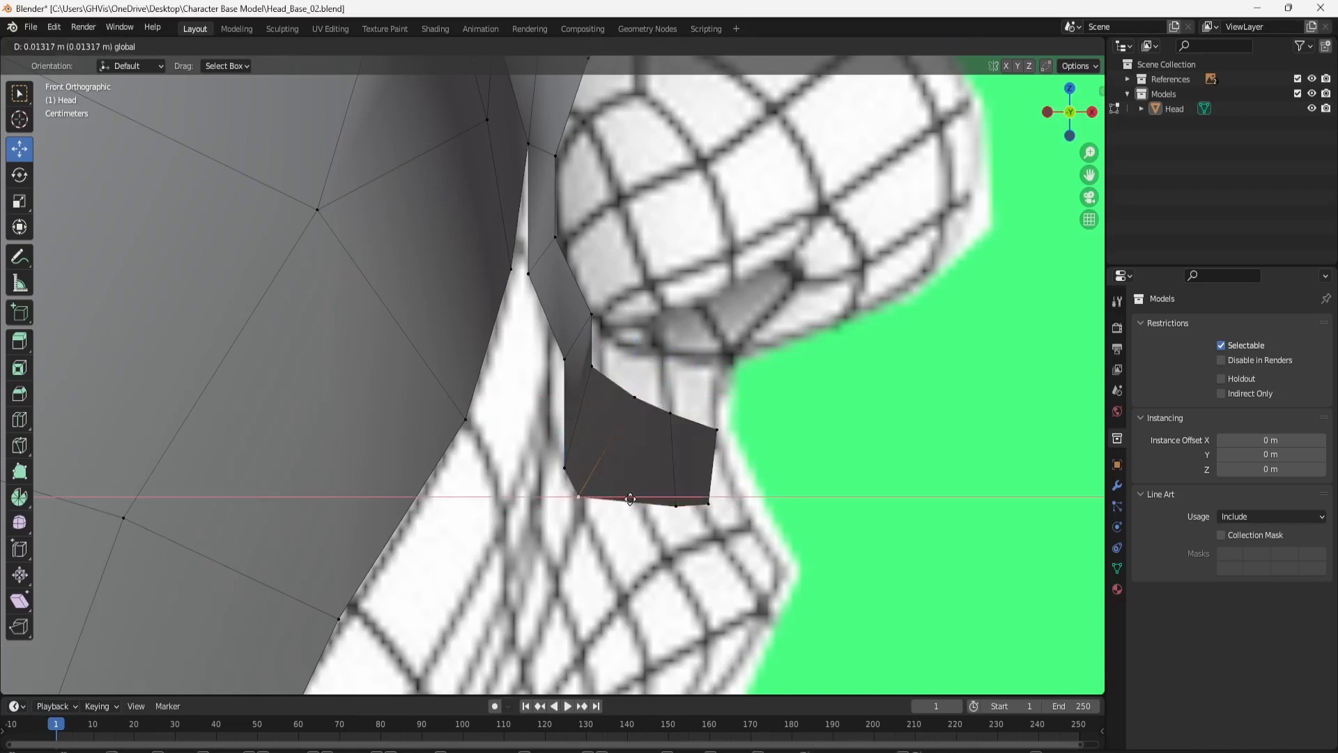
pyautogui.click(630, 488)
# Move the strip's corner edge about 0.023 m forward and raise it about 0.016 m toward the nostril base.
pyautogui.click(594, 371)
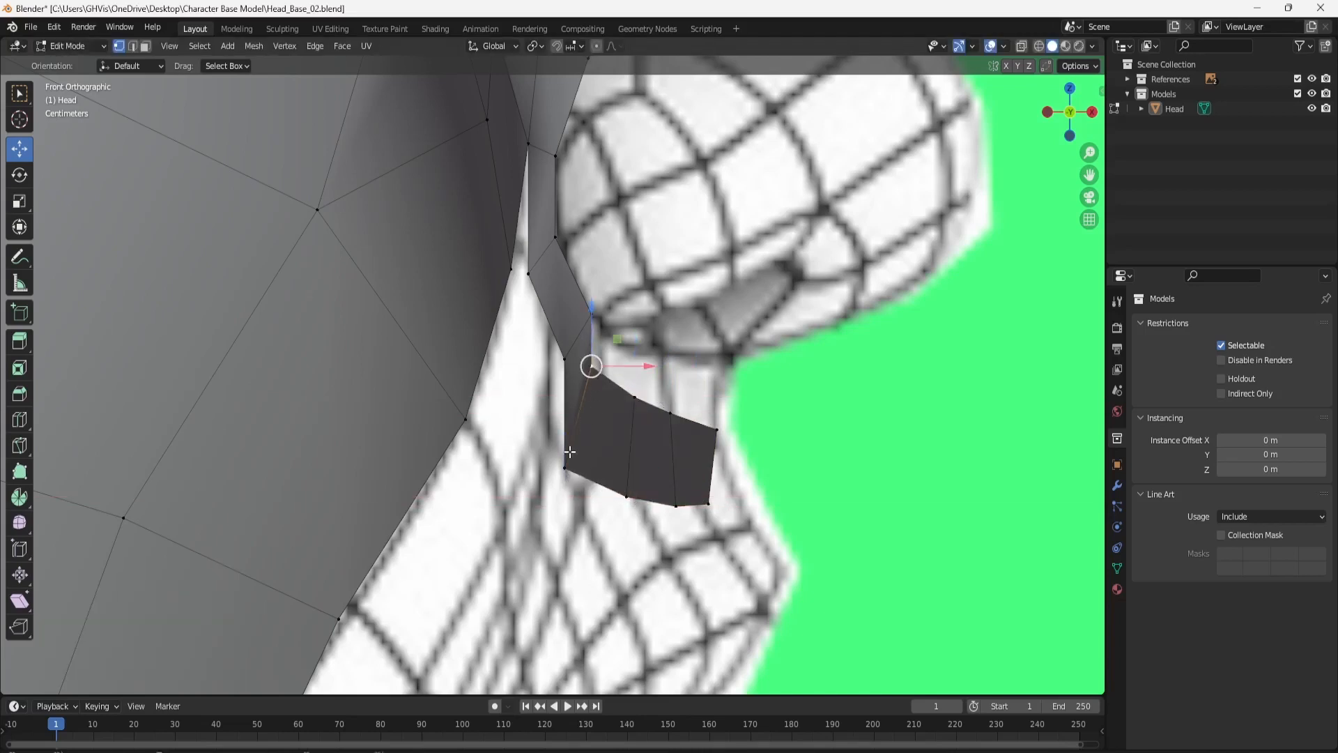
pyautogui.keyDown('shift'); pyautogui.click(569, 457); pyautogui.keyUp('shift')
pyautogui.hotkey('alt', 'a')
pyautogui.hotkey('ctrl', 'z')
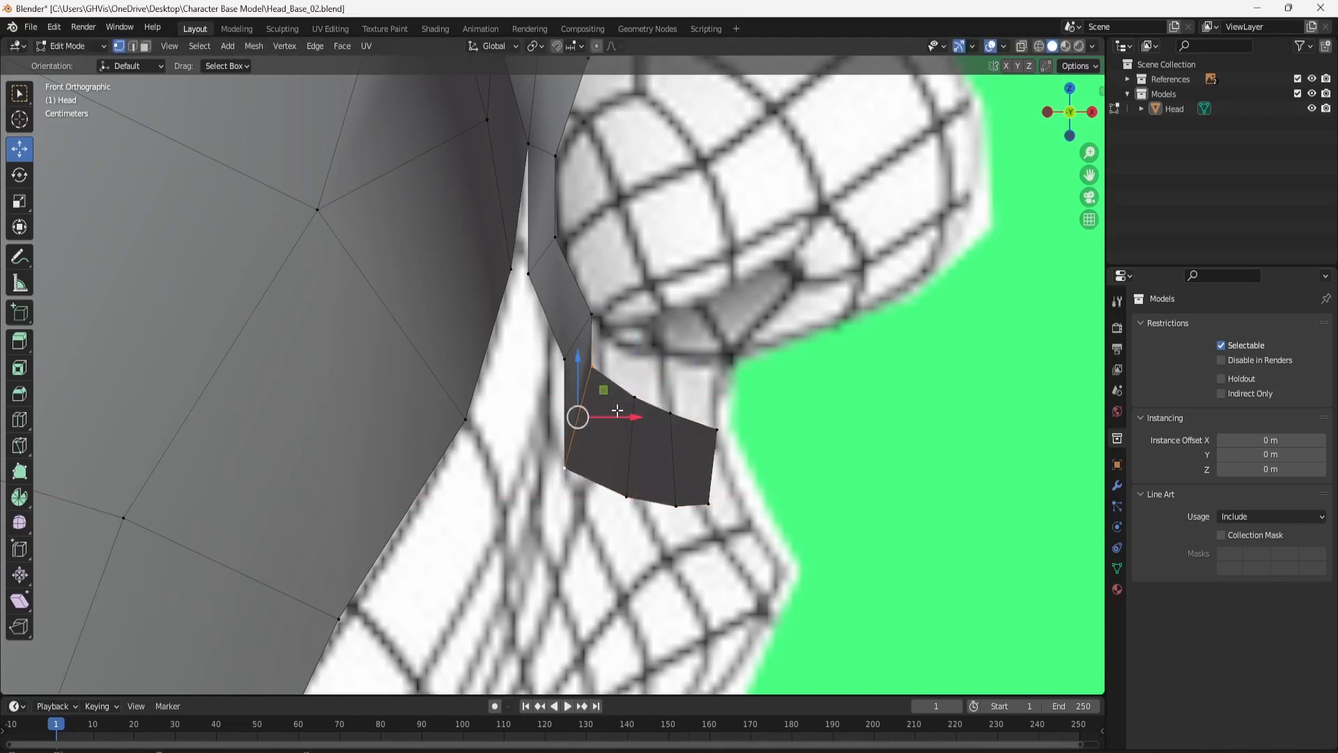
pyautogui.press('g')
pyautogui.press('x')
pyautogui.click(640, 409)
pyautogui.hotkey('ctrl', 'z')
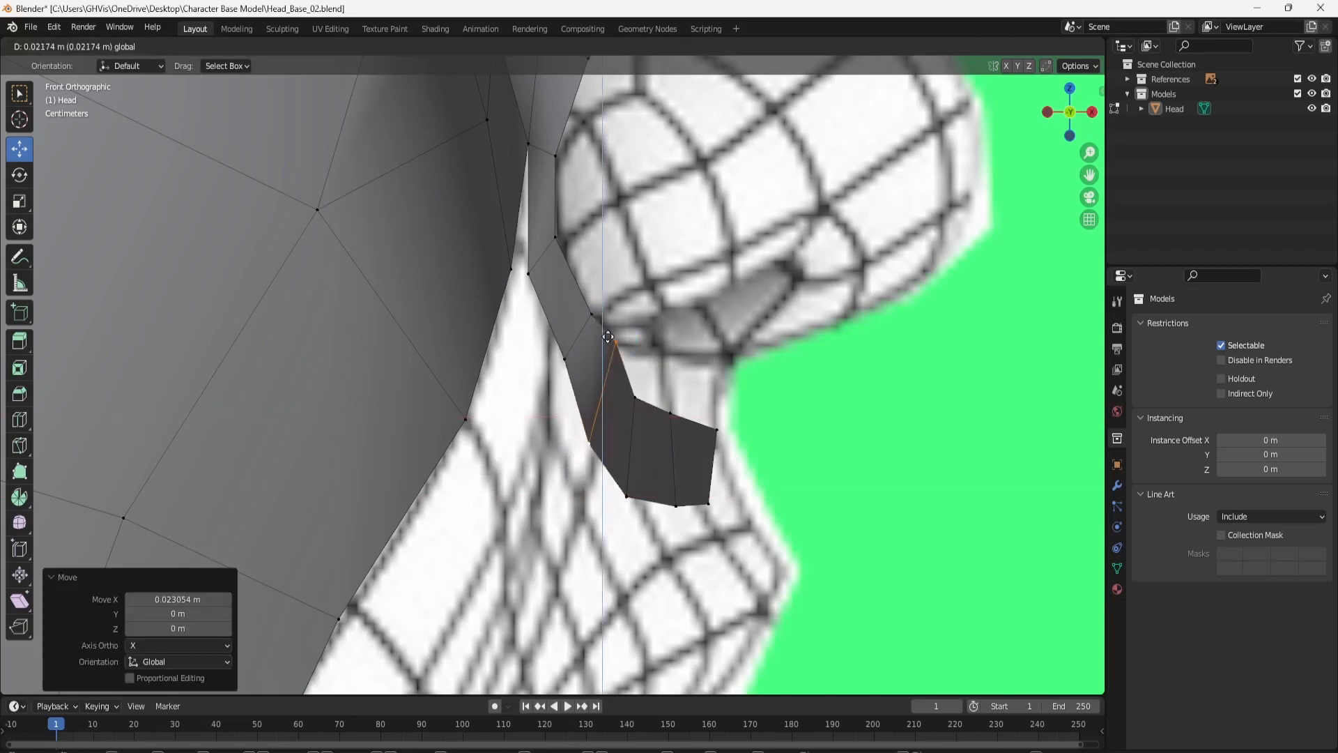
pyautogui.press('g')
pyautogui.press('z')
pyautogui.click(612, 343)
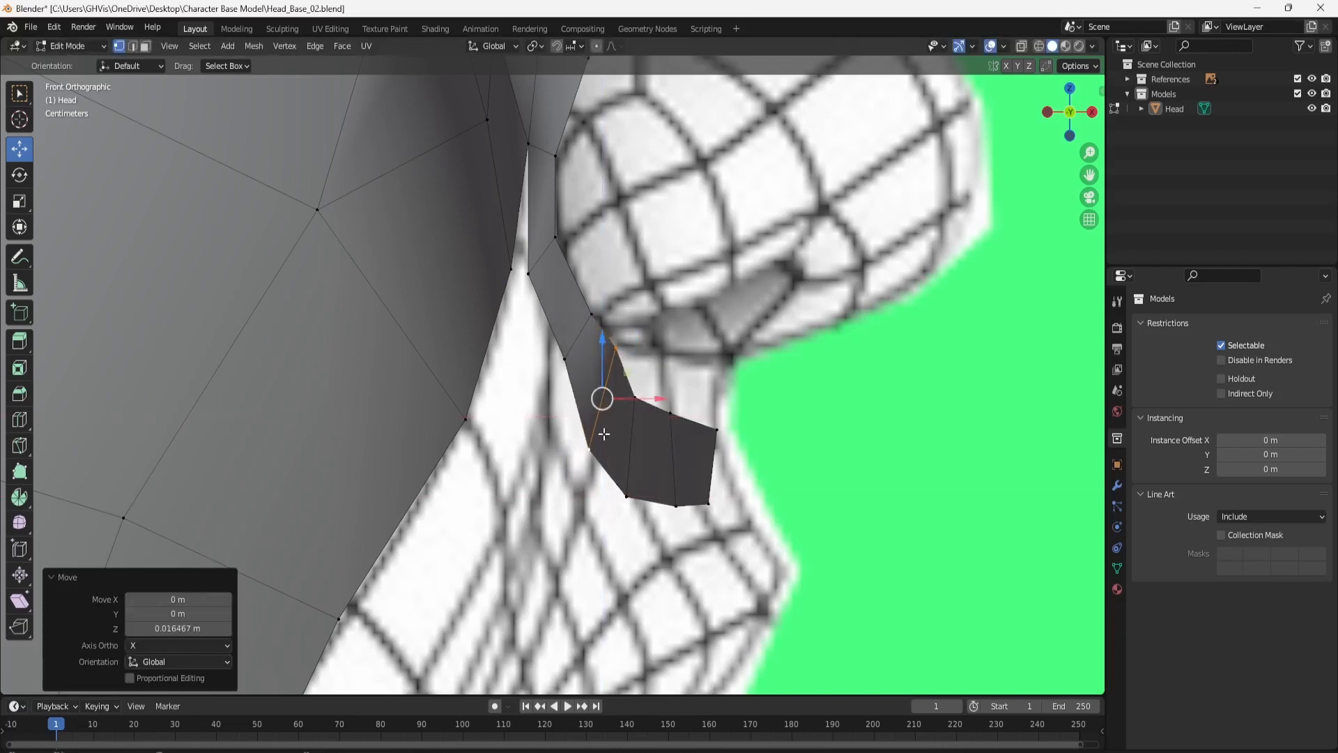
# Raise the strip's three edges nearest the centreline up to the underside of the nose in the side view.
pyautogui.click(643, 412)
pyautogui.keyDown('shift'); pyautogui.click(637, 492); pyautogui.keyUp('shift')
pyautogui.moveTo(630, 395); pyautogui.dragTo(677, 365)
pyautogui.press('g')
pyautogui.click(735, 435)
pyautogui.keyDown('shift'); pyautogui.click(705, 520); pyautogui.keyUp('shift')
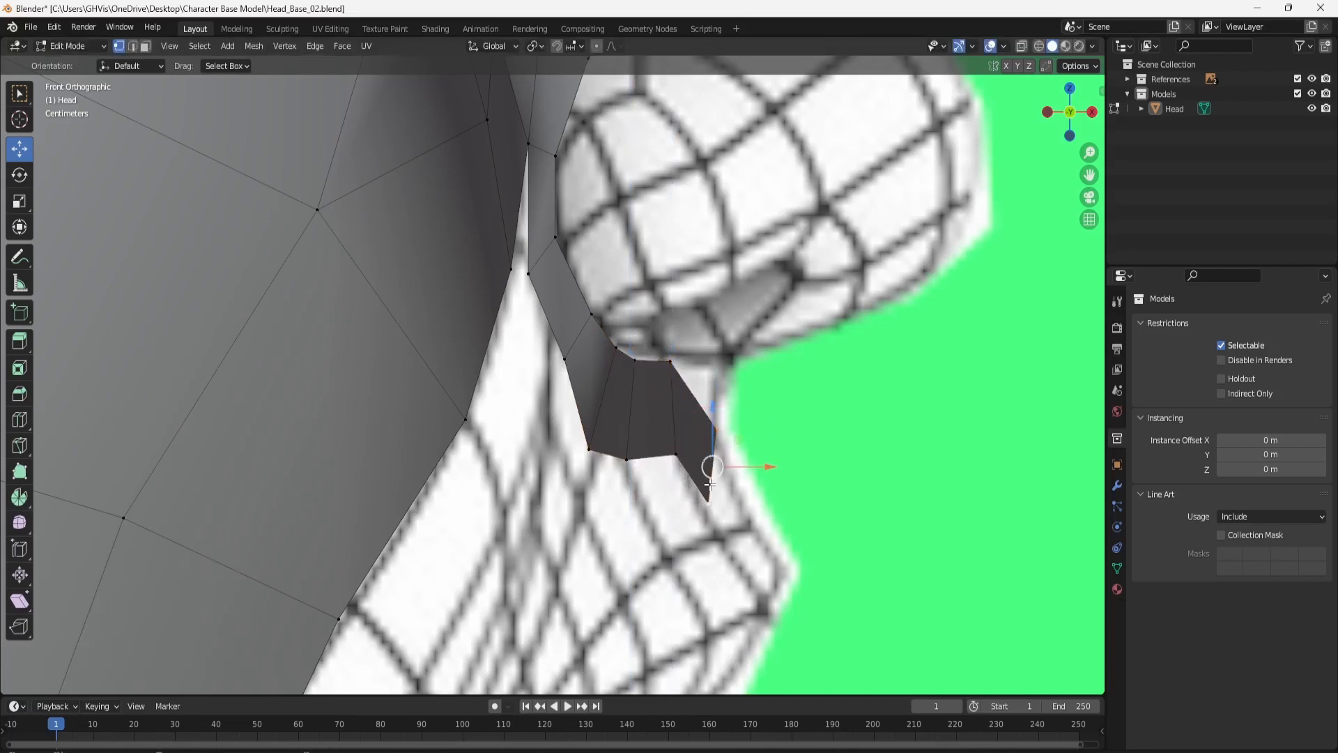
pyautogui.moveTo(711, 423); pyautogui.dragTo(724, 366)
pyautogui.click(674, 360)
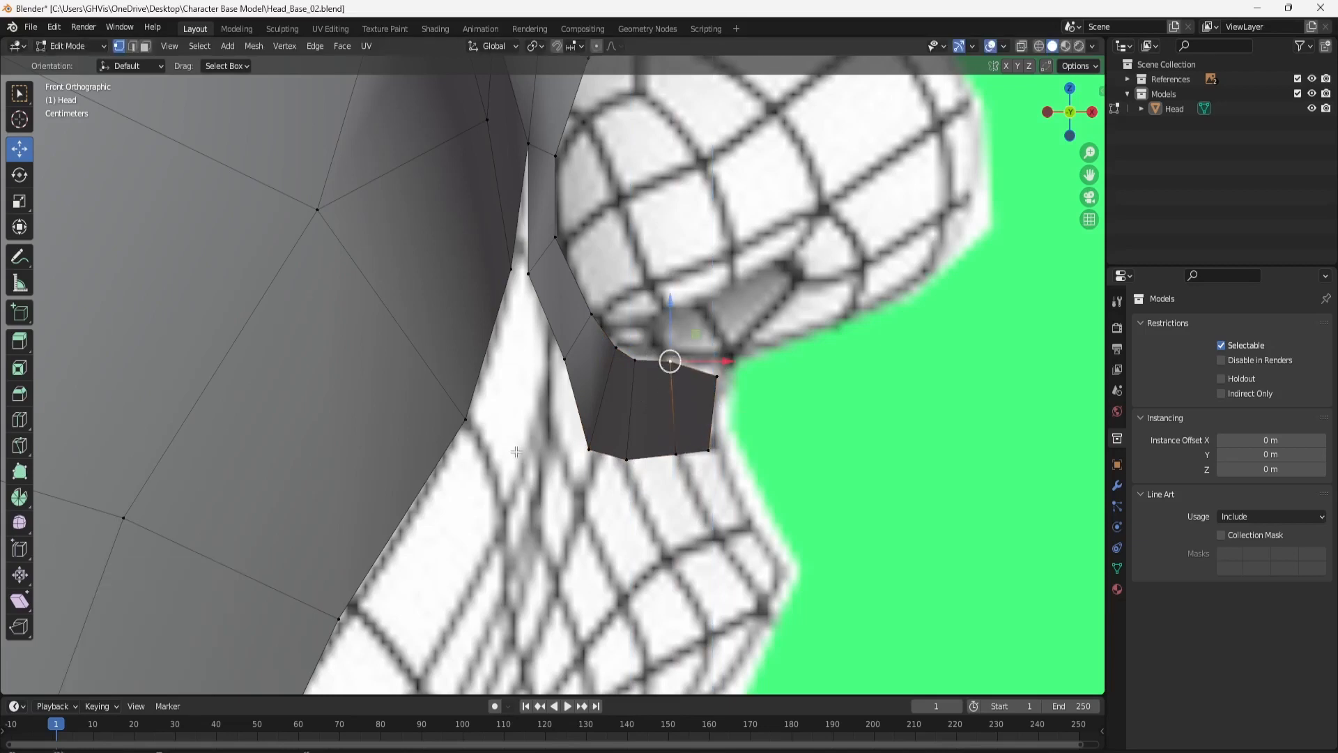
# Raise the corner edge's lower vertex and shift the next outer border vertex about 0.012 m back and 0.003 m down.
pyautogui.click(589, 449)
pyautogui.moveTo(589, 394); pyautogui.dragTo(566, 366)
pyautogui.click(565, 364)
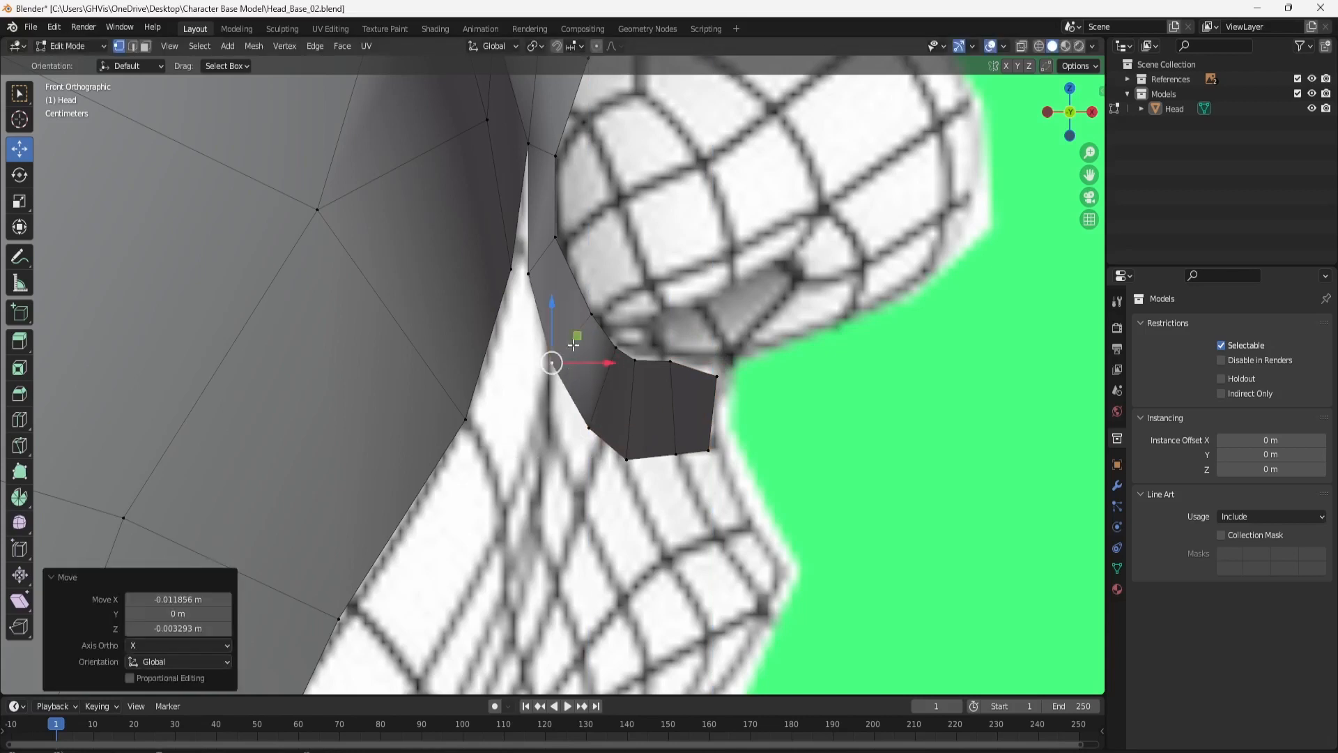
# Examine how the strip under the nose lines up with the face-on reference and how it curves in perspective.
pyautogui.click(1092, 112)
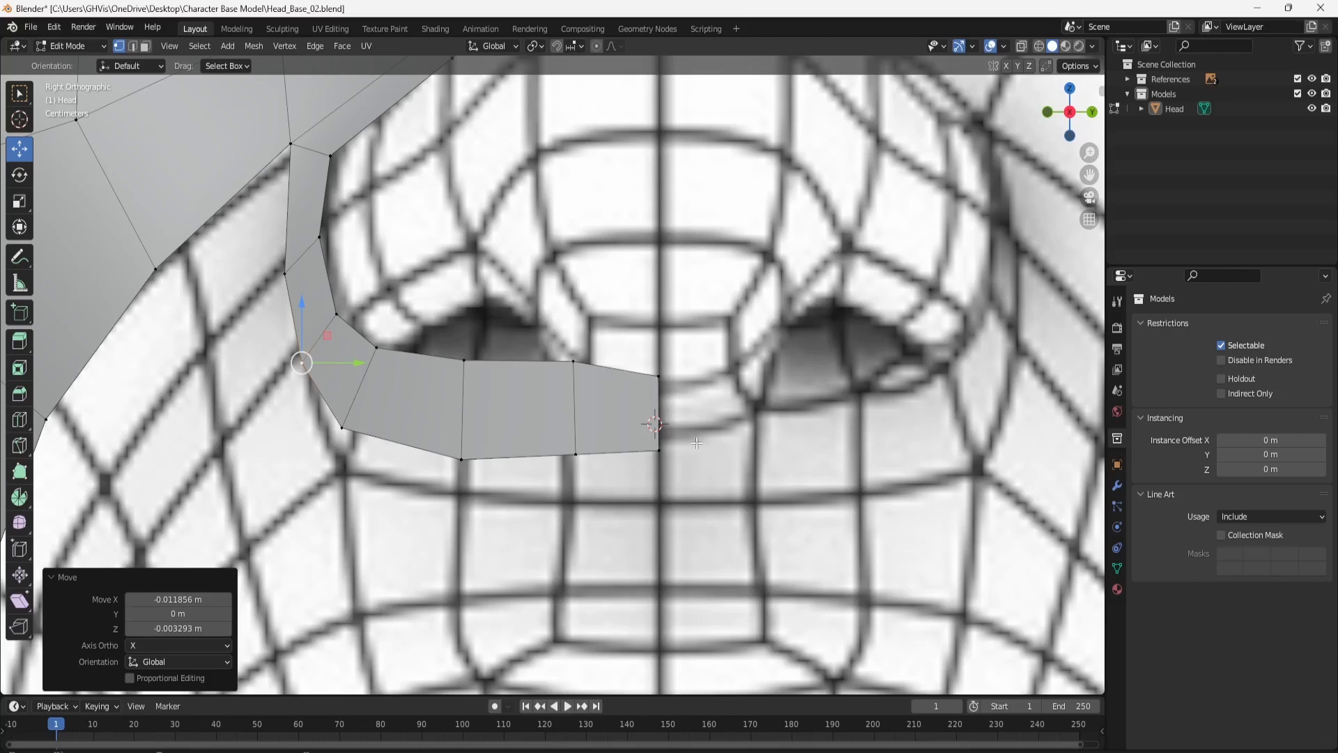
pyautogui.click(569, 454)
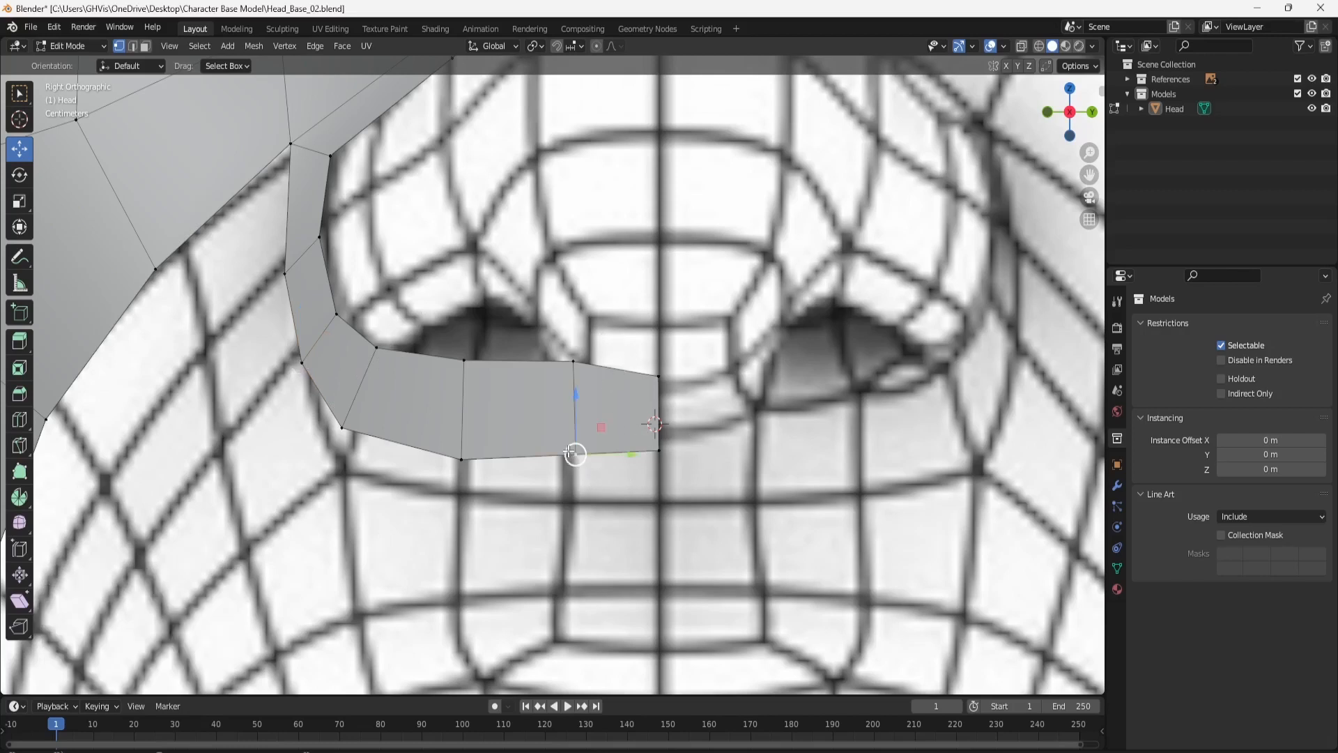
pyautogui.click(456, 455)
pyautogui.scroll(-5, 469, 469)
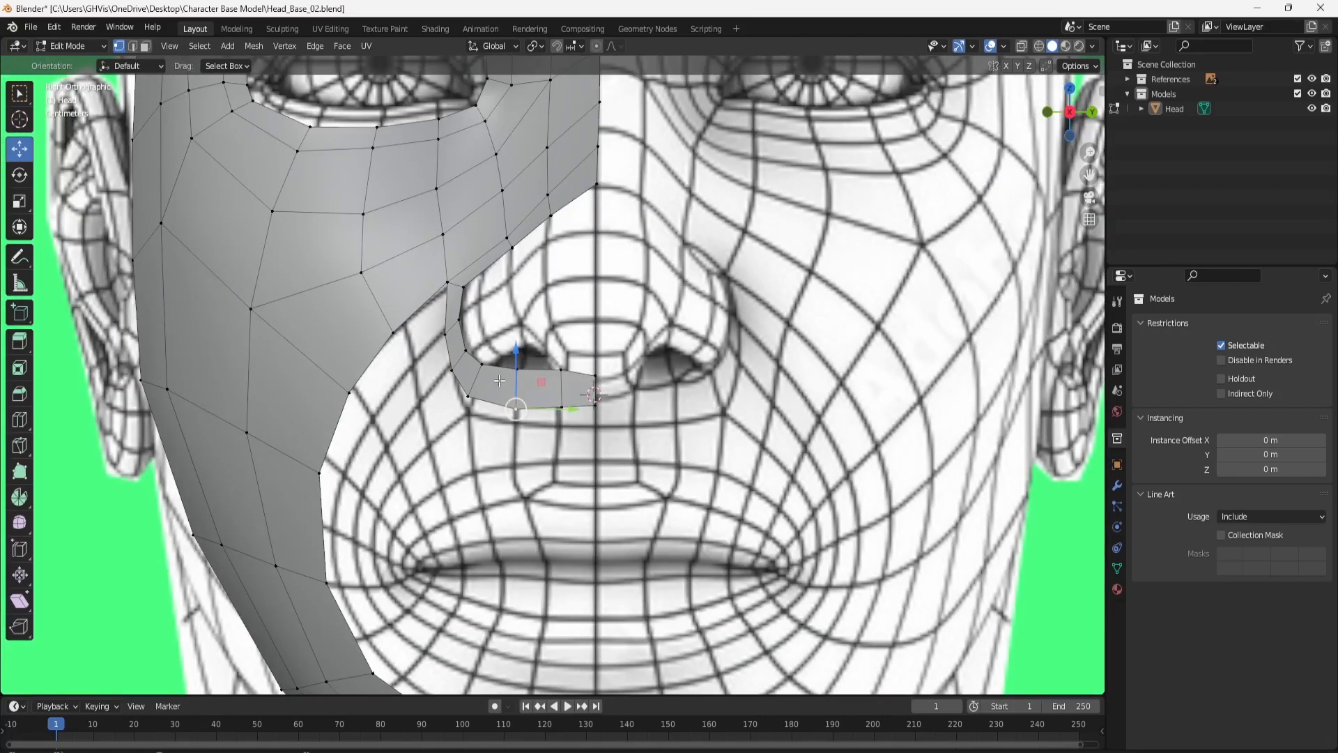
pyautogui.scroll(2, 484, 476)
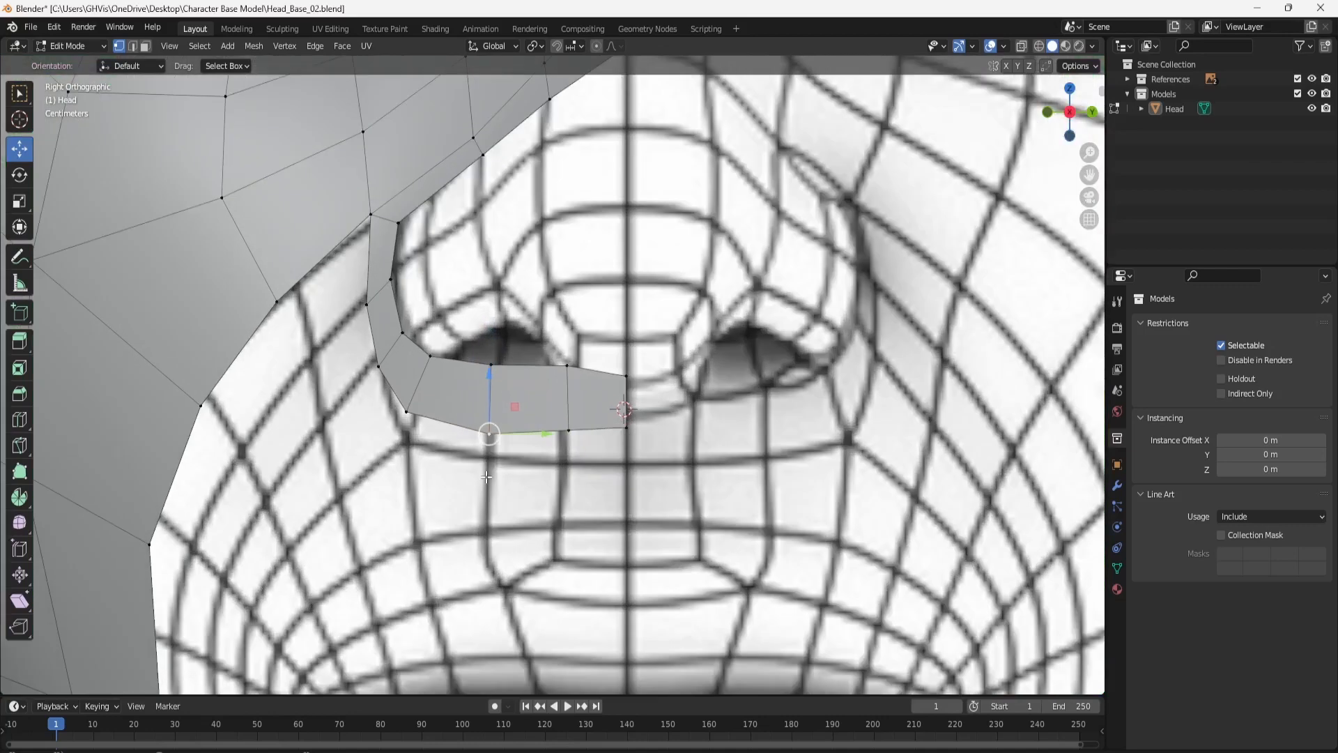
pyautogui.scroll(1, 520, 417)
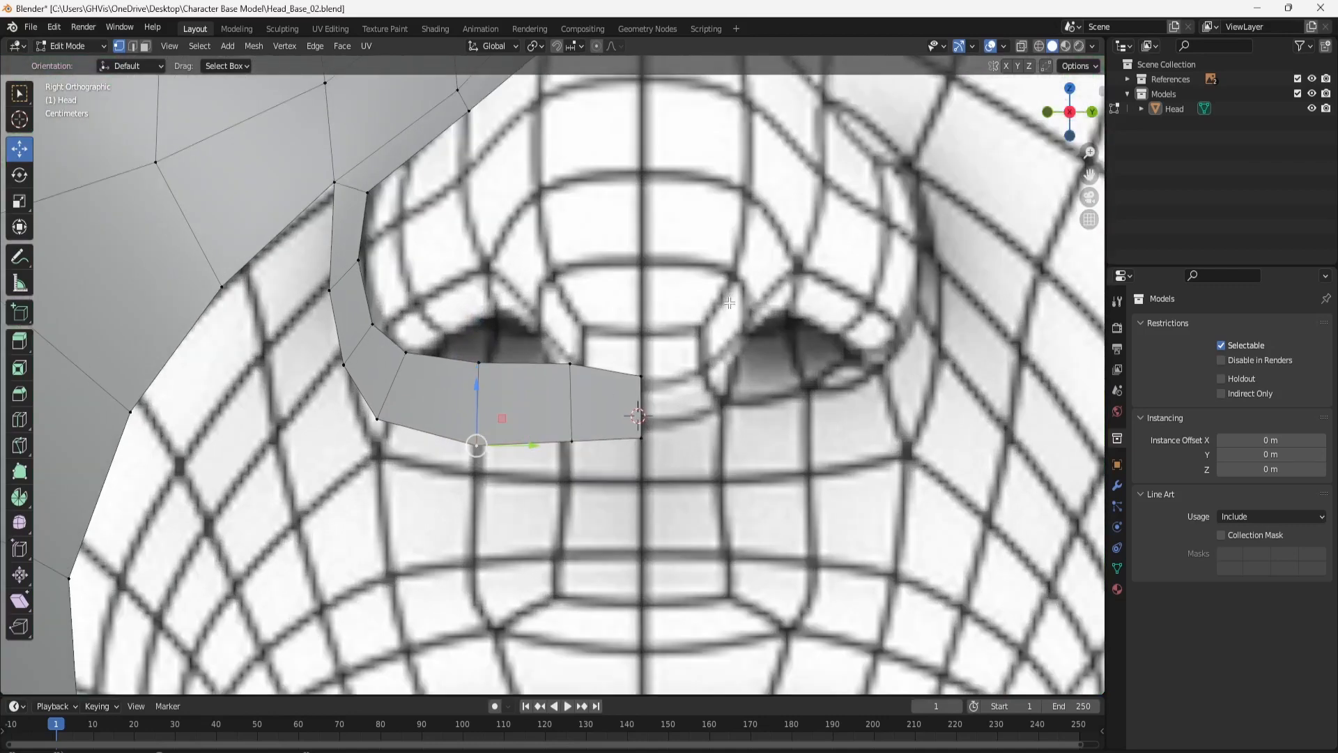
pyautogui.moveTo(673, 337); pyautogui.dragTo(717, 263, button='middle')
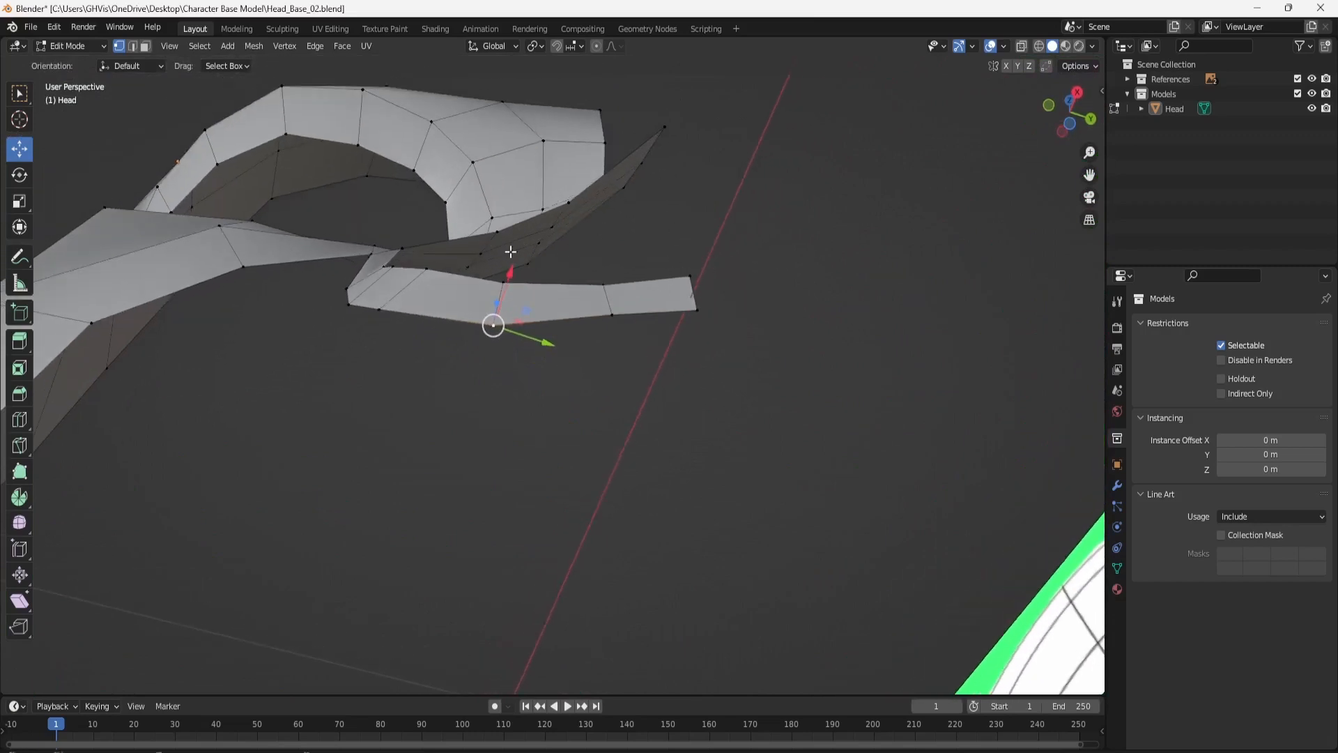
pyautogui.click(1080, 97)
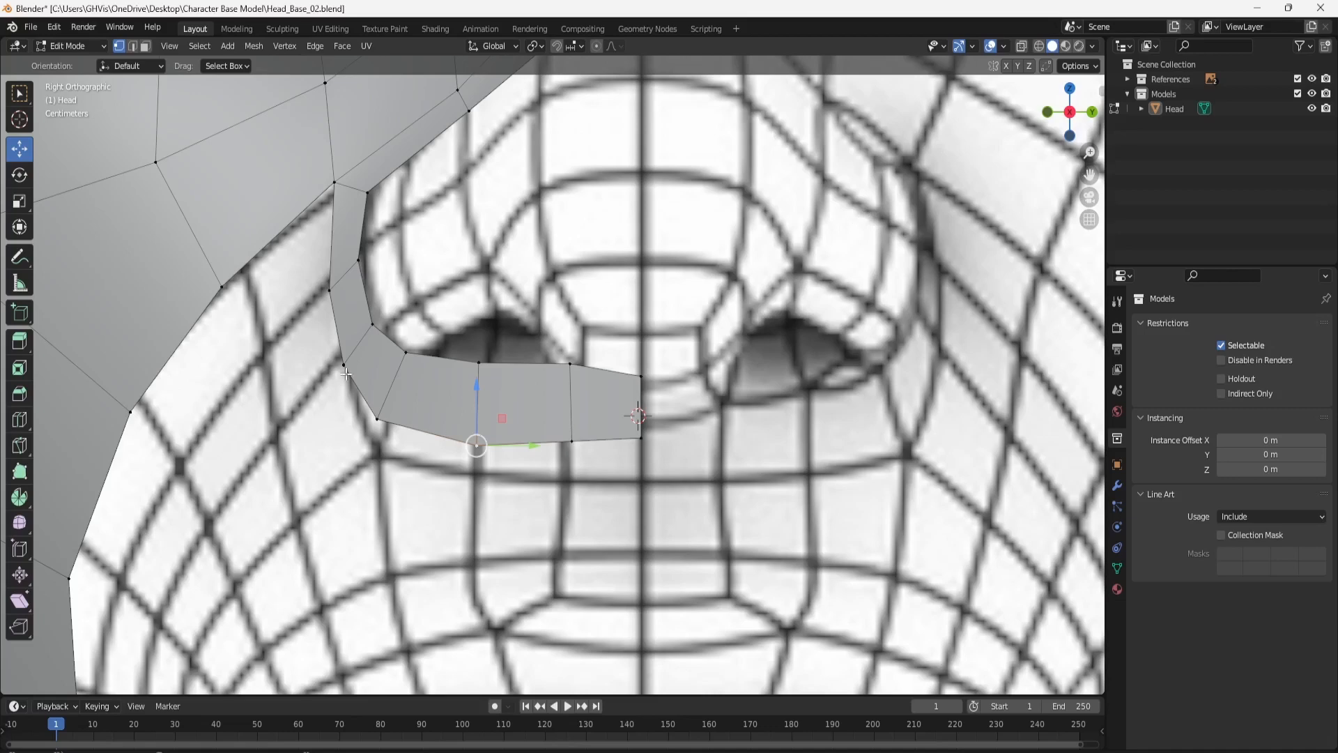
pyautogui.scroll(-2, 453, 418)
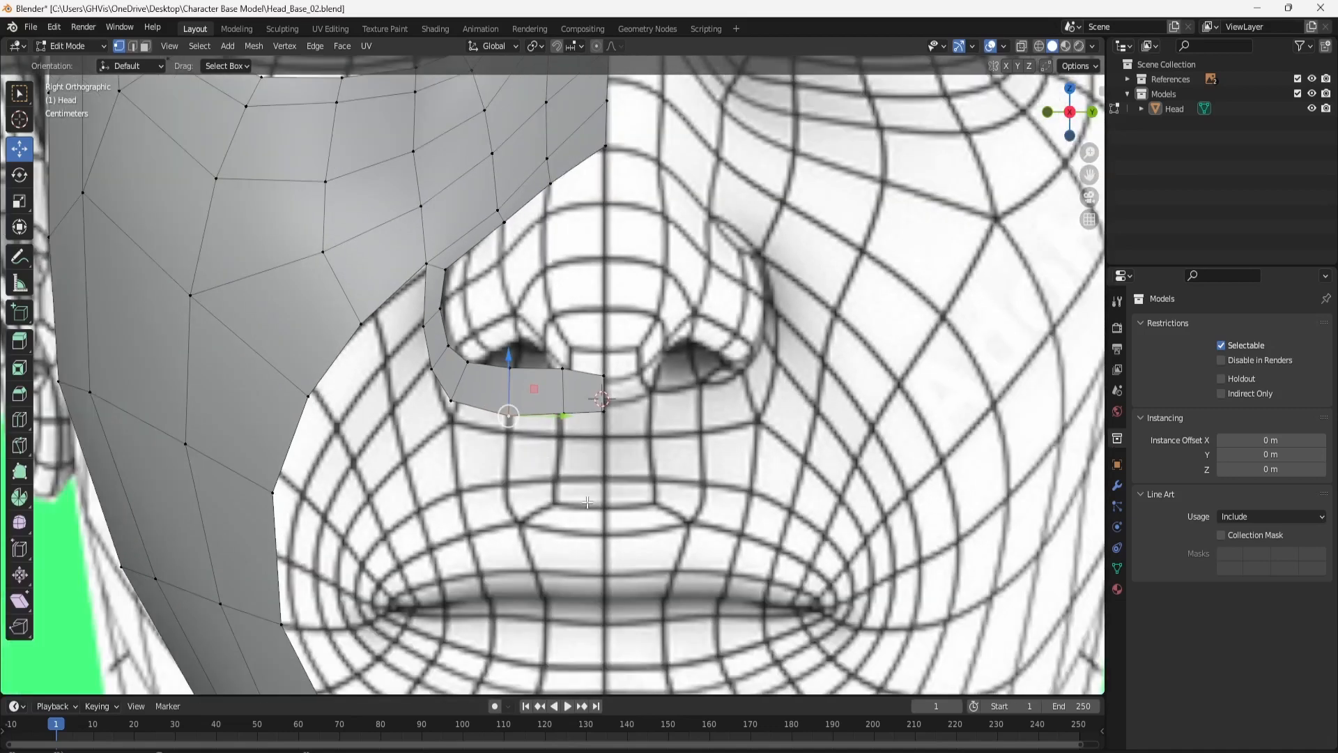
# Extrude the three lower edges of the strip under the nose about 0.12 m down toward the upper lip.
pyautogui.keyDown('shift'); pyautogui.moveTo(587, 497); pyautogui.dragTo(561, 271, button='middle'); pyautogui.keyUp('shift')
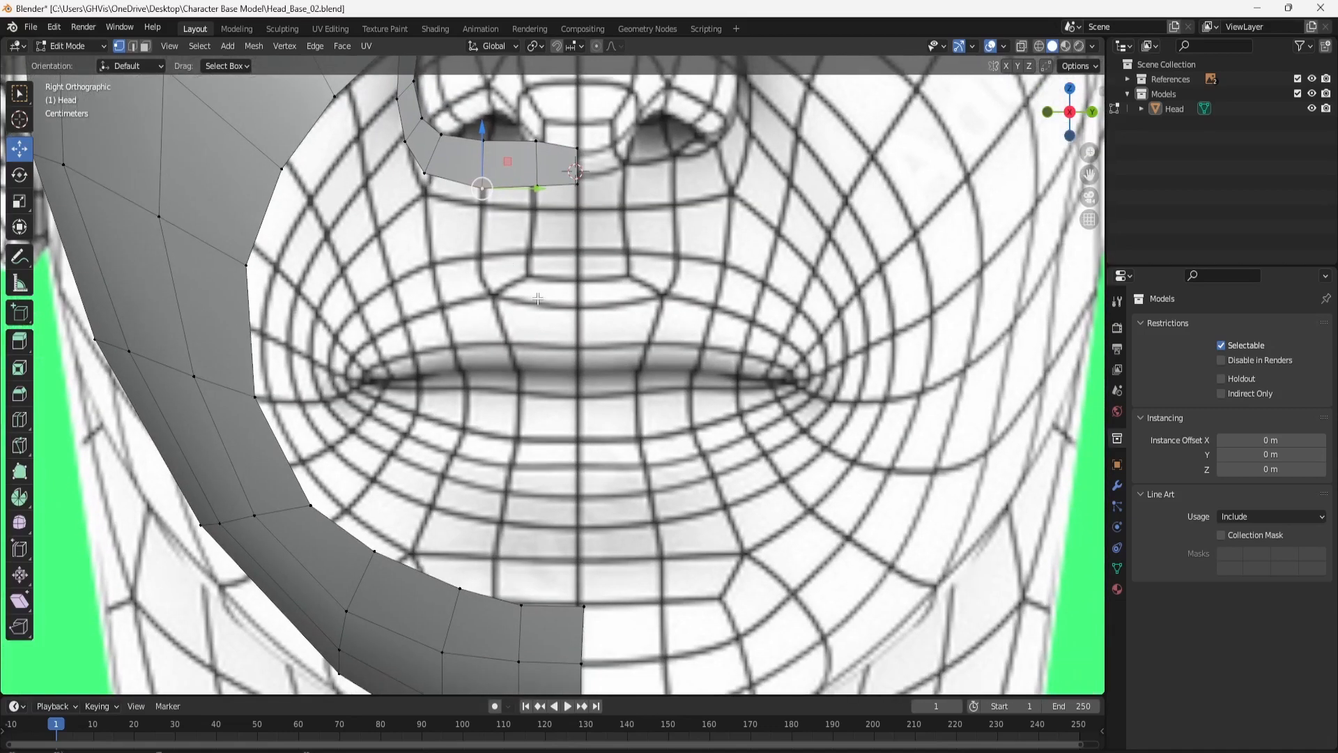
pyautogui.scroll(3, 537, 298)
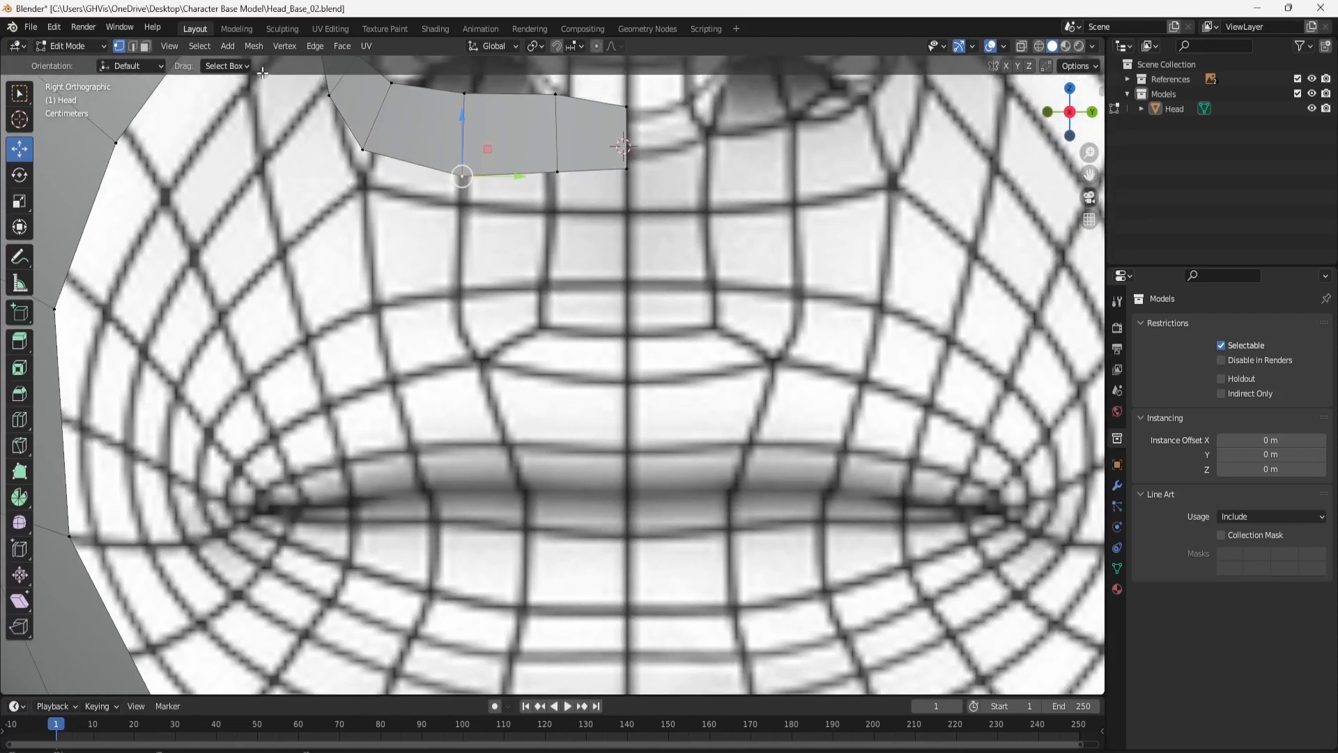
pyautogui.click(132, 47)
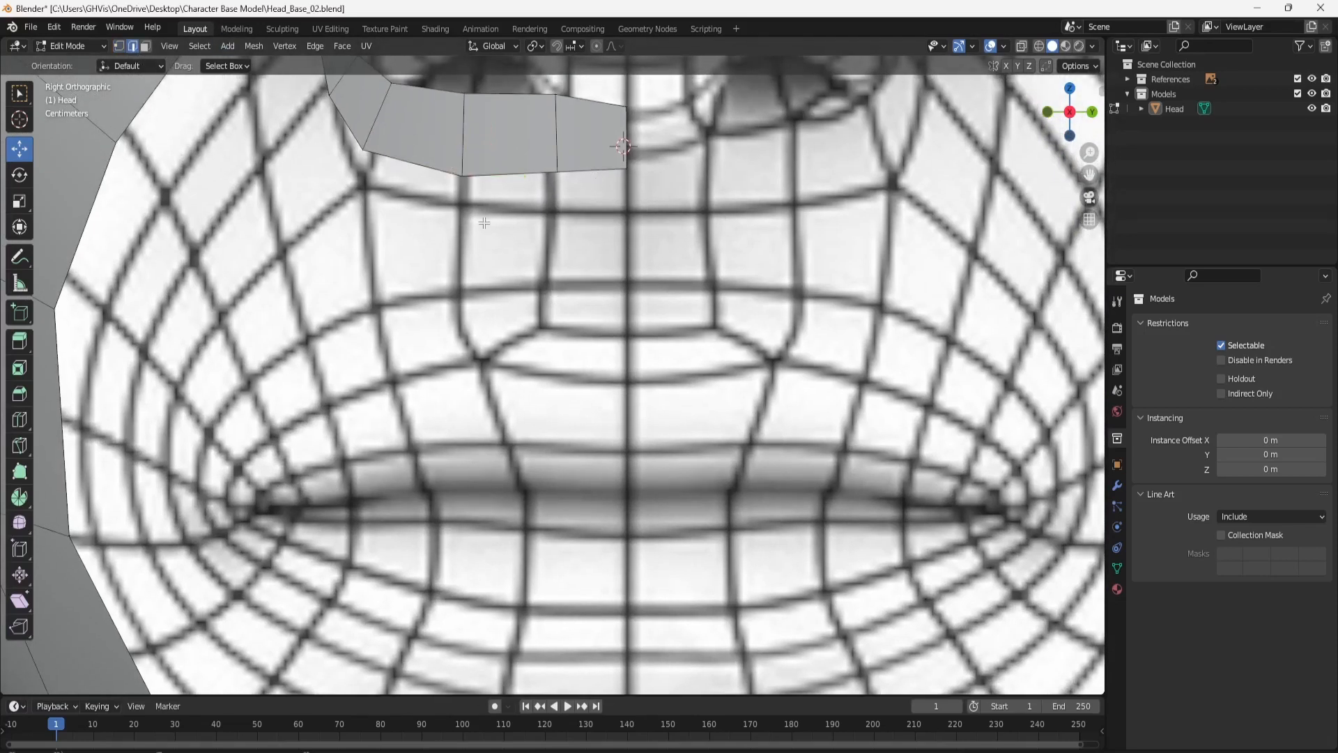
pyautogui.click(418, 166)
pyautogui.keyDown('shift'); pyautogui.click(517, 173); pyautogui.keyUp('shift')
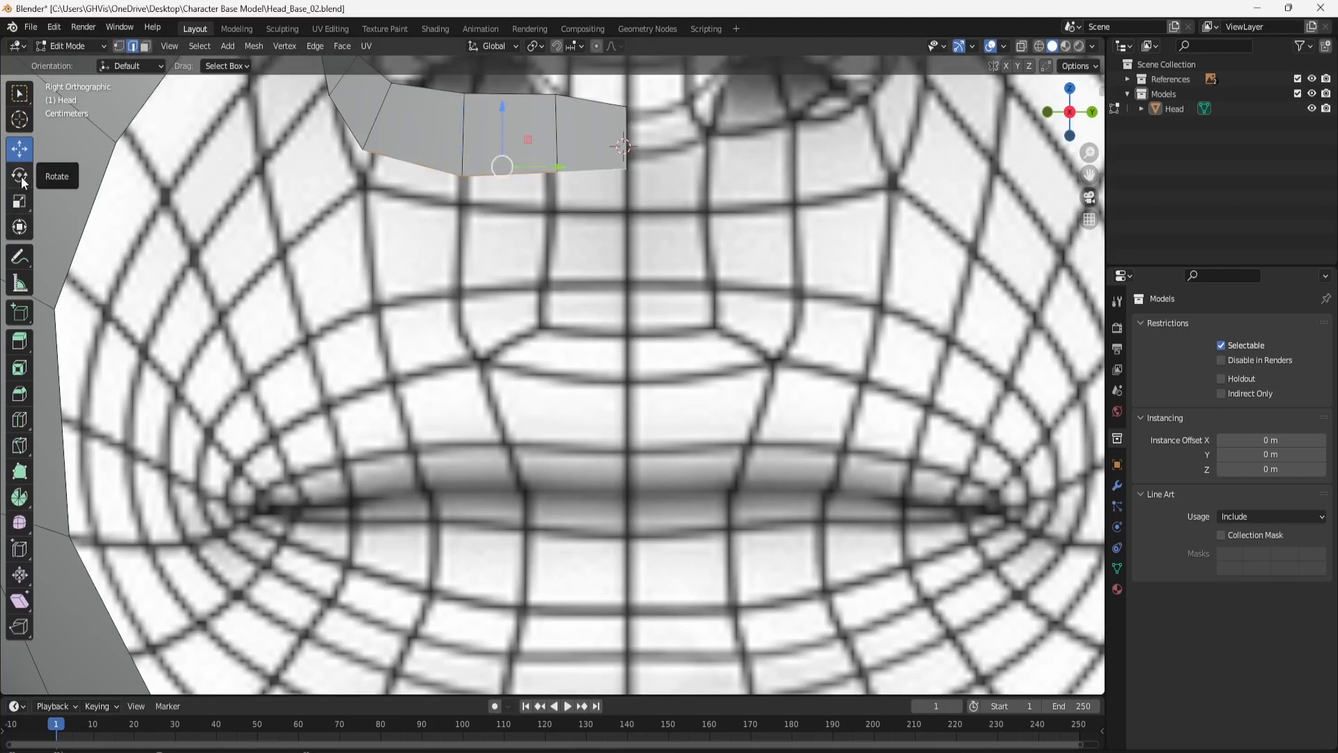
pyautogui.click(20, 340)
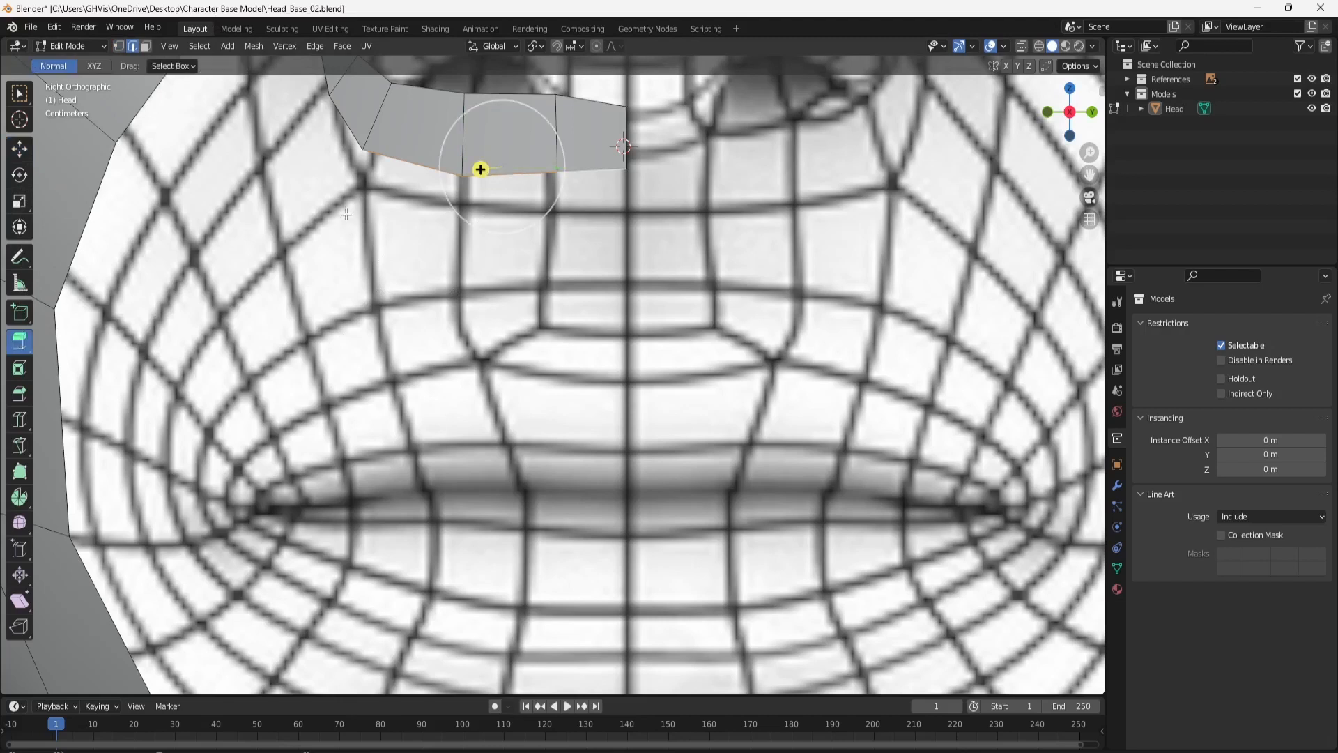
pyautogui.moveTo(501, 99); pyautogui.dragTo(501, 212)
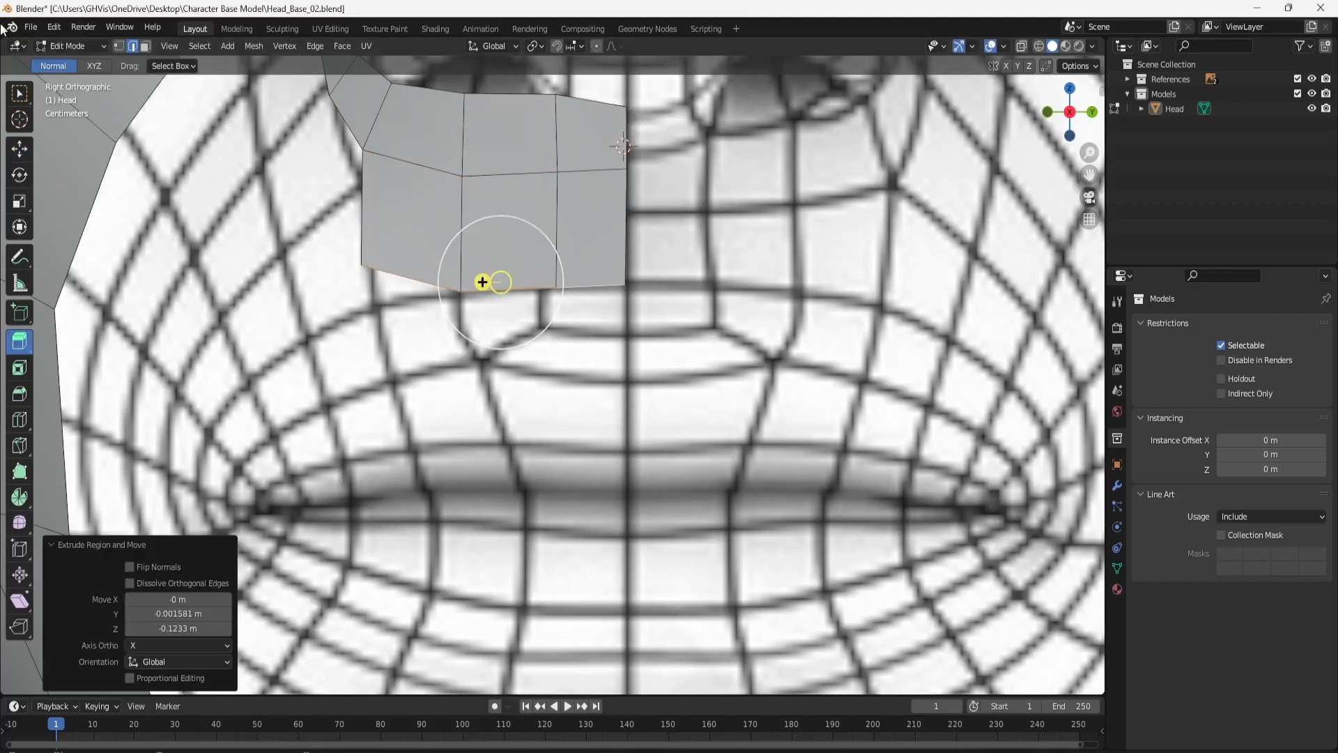
# Move the strip's outer bottom vertex down onto the reference line and lower the outer middle vertex about 0.030 m.
pyautogui.click(118, 47)
pyautogui.click(19, 174)
pyautogui.click(363, 261)
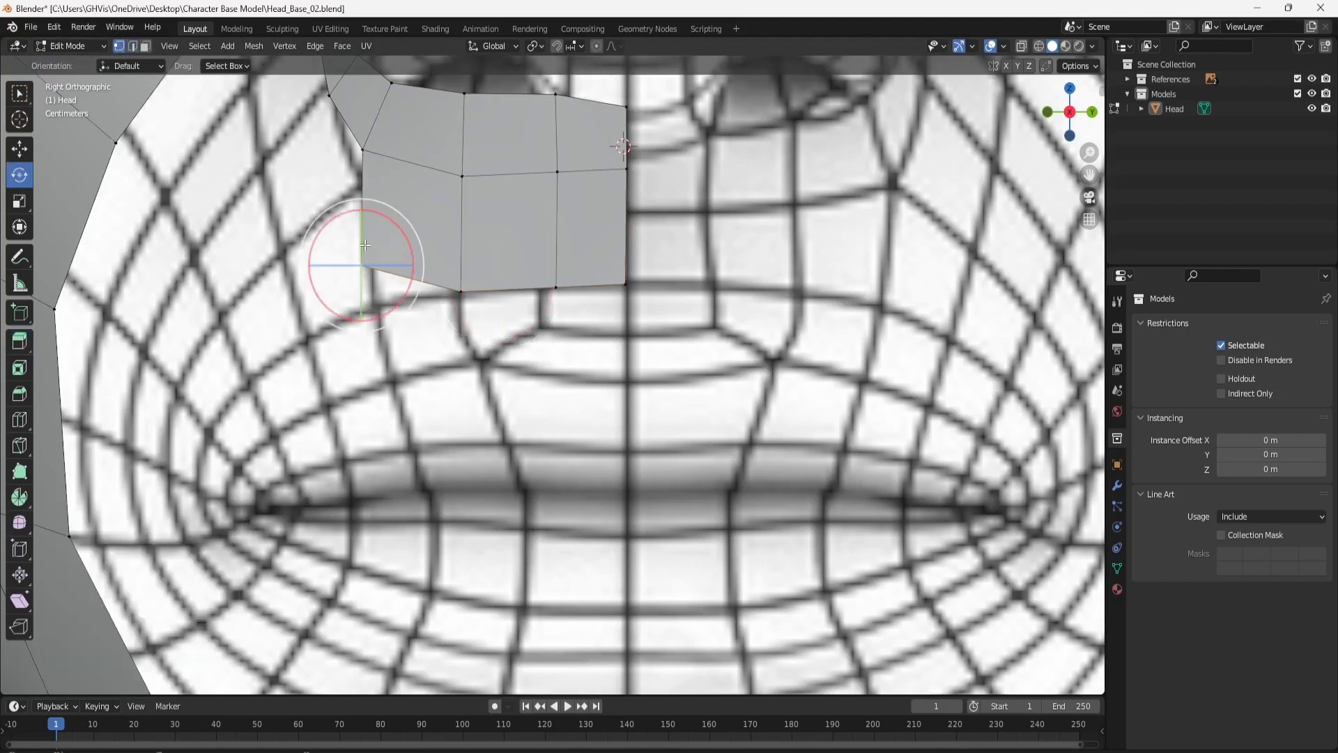
pyautogui.click(19, 149)
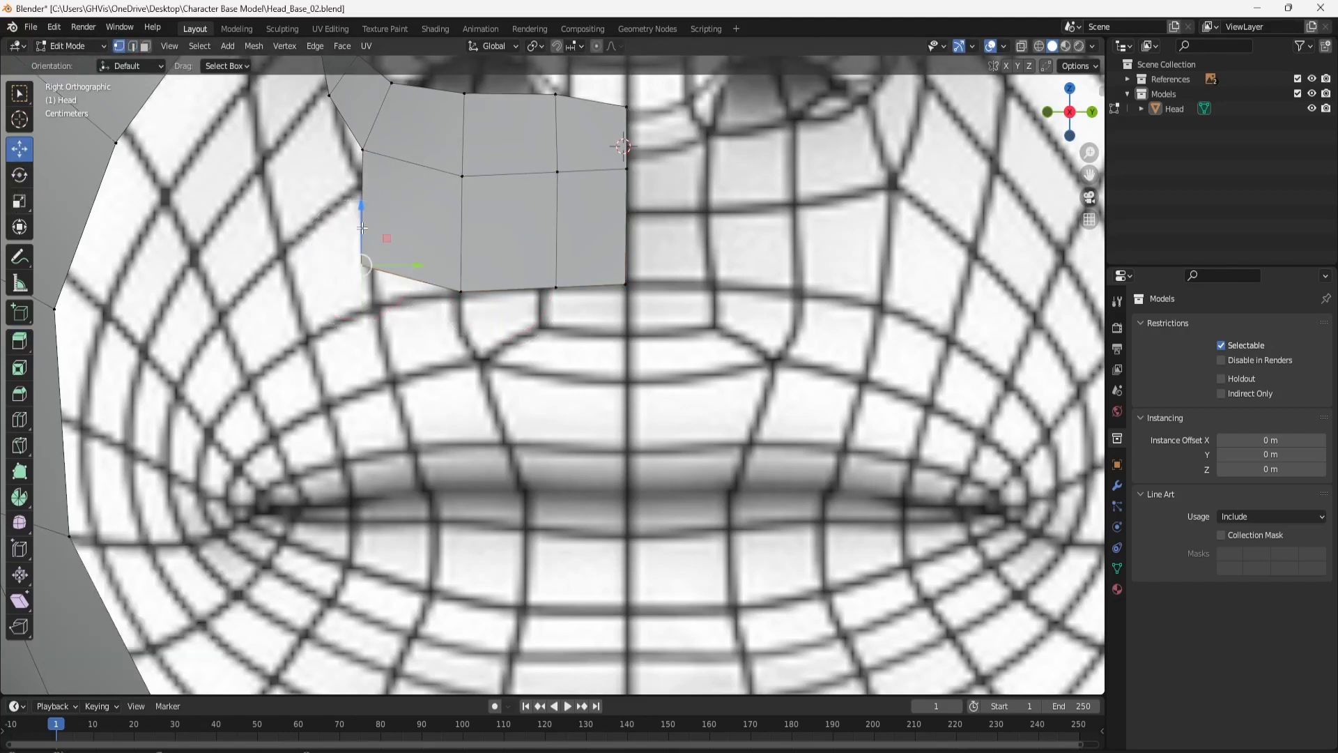
pyautogui.moveTo(363, 228); pyautogui.dragTo(416, 316)
pyautogui.click(362, 147)
pyautogui.moveTo(359, 138); pyautogui.dragTo(365, 177)
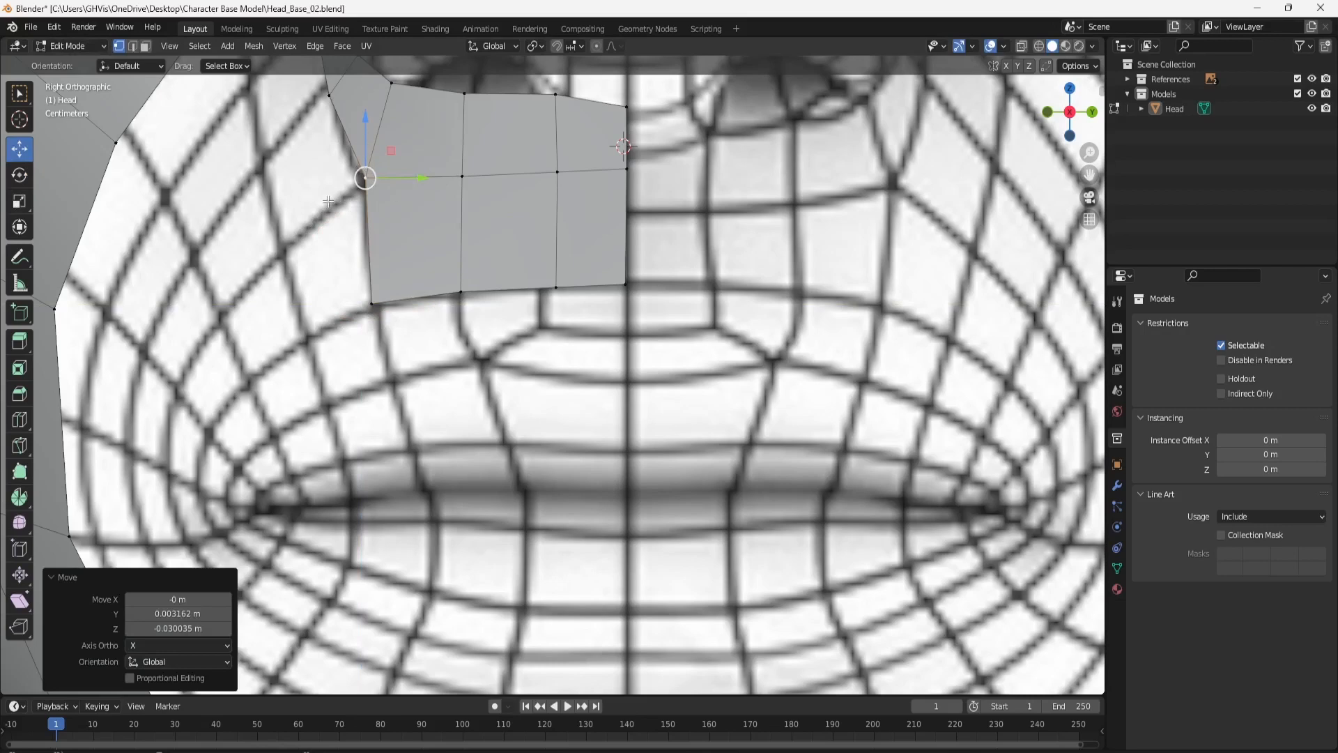
# Shift the bottom and middle vertices next to the centreline outward onto the reference line, the middle one by about 0.009 m.
pyautogui.scroll(-2, 315, 220)
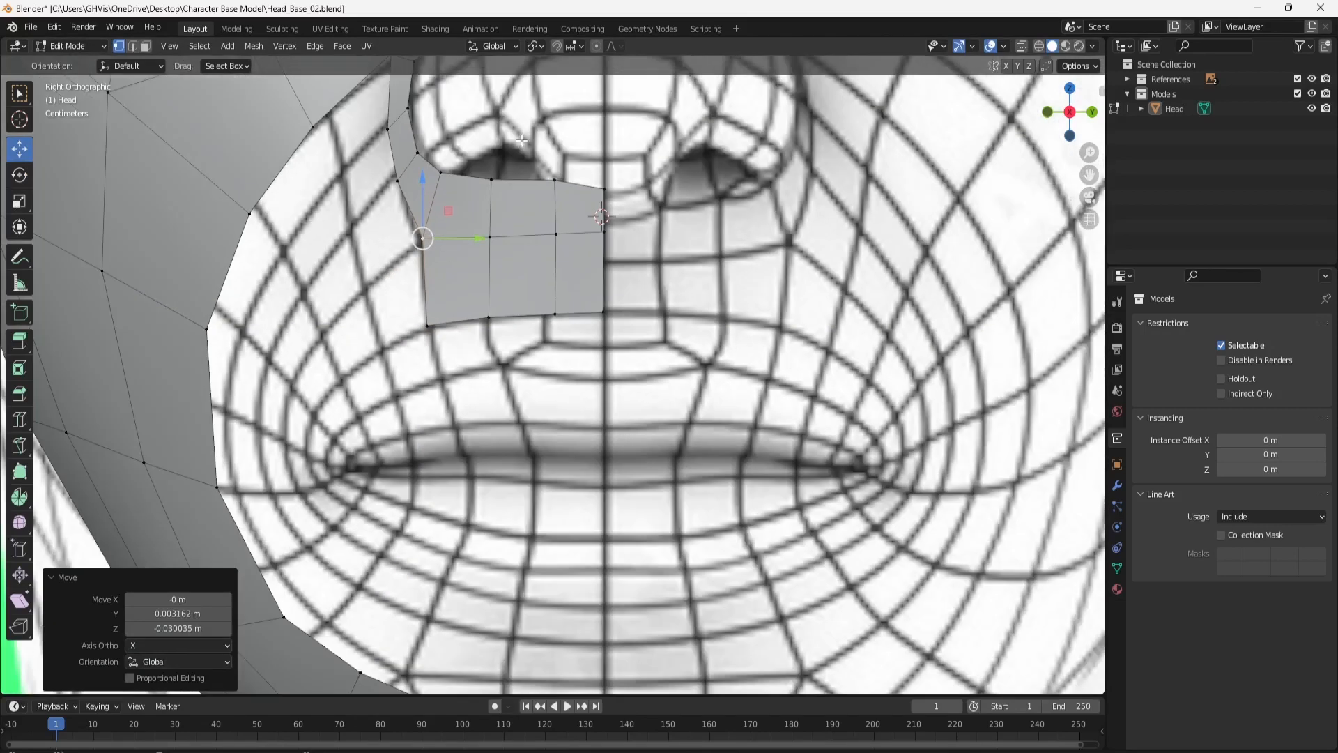
pyautogui.scroll(1, 474, 338)
pyautogui.click(564, 300)
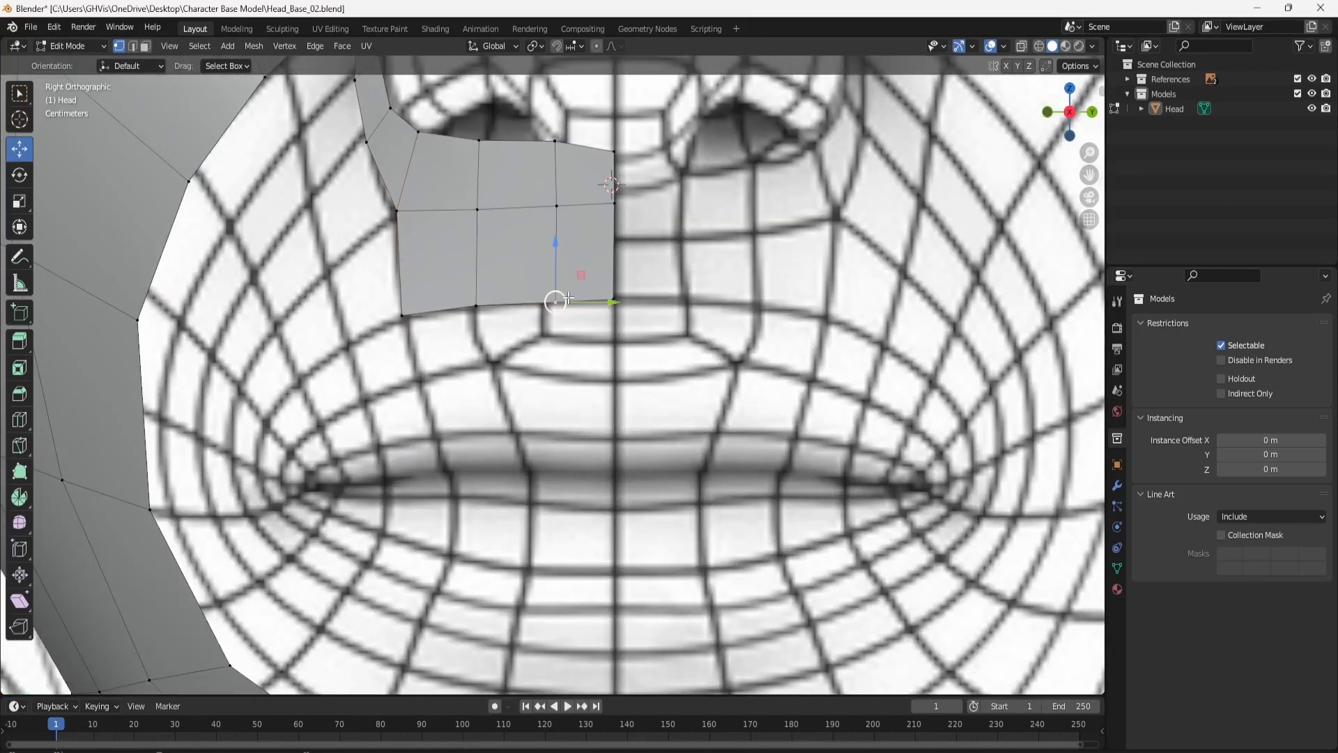
pyautogui.moveTo(588, 302); pyautogui.dragTo(580, 302)
pyautogui.click(614, 300)
pyautogui.click(560, 205)
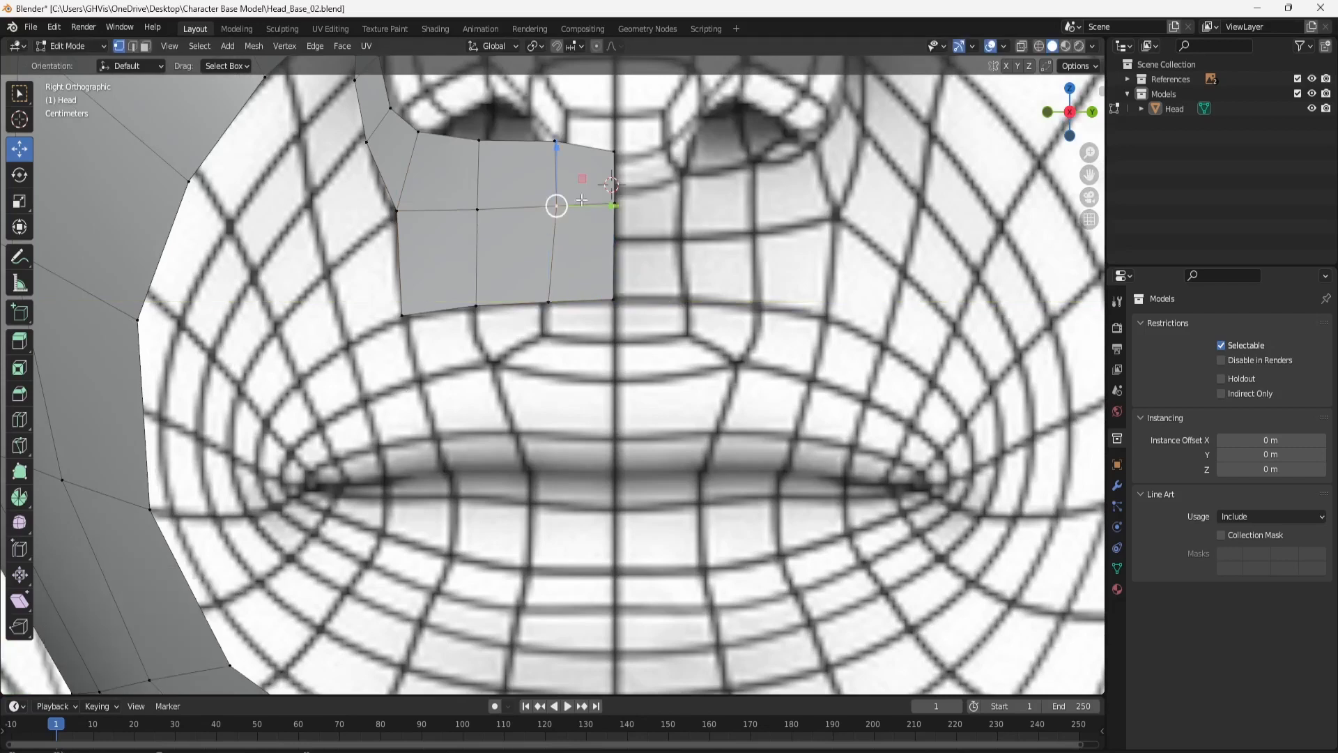
pyautogui.moveTo(603, 201); pyautogui.dragTo(595, 200)
pyautogui.scroll(1, 607, 334)
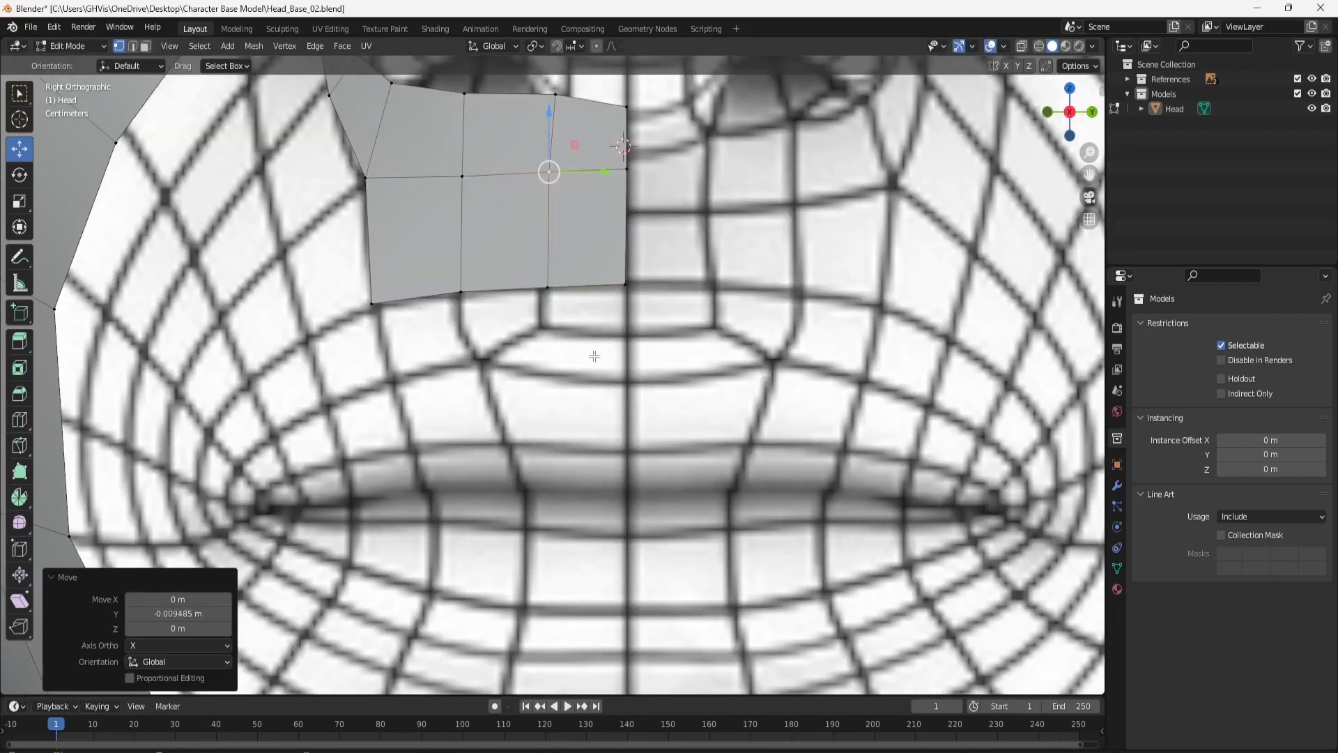
# Move the strip's whole bottom row forward and up along the upper-lip profile in the side view.
pyautogui.moveTo(628, 252); pyautogui.dragTo(353, 335)
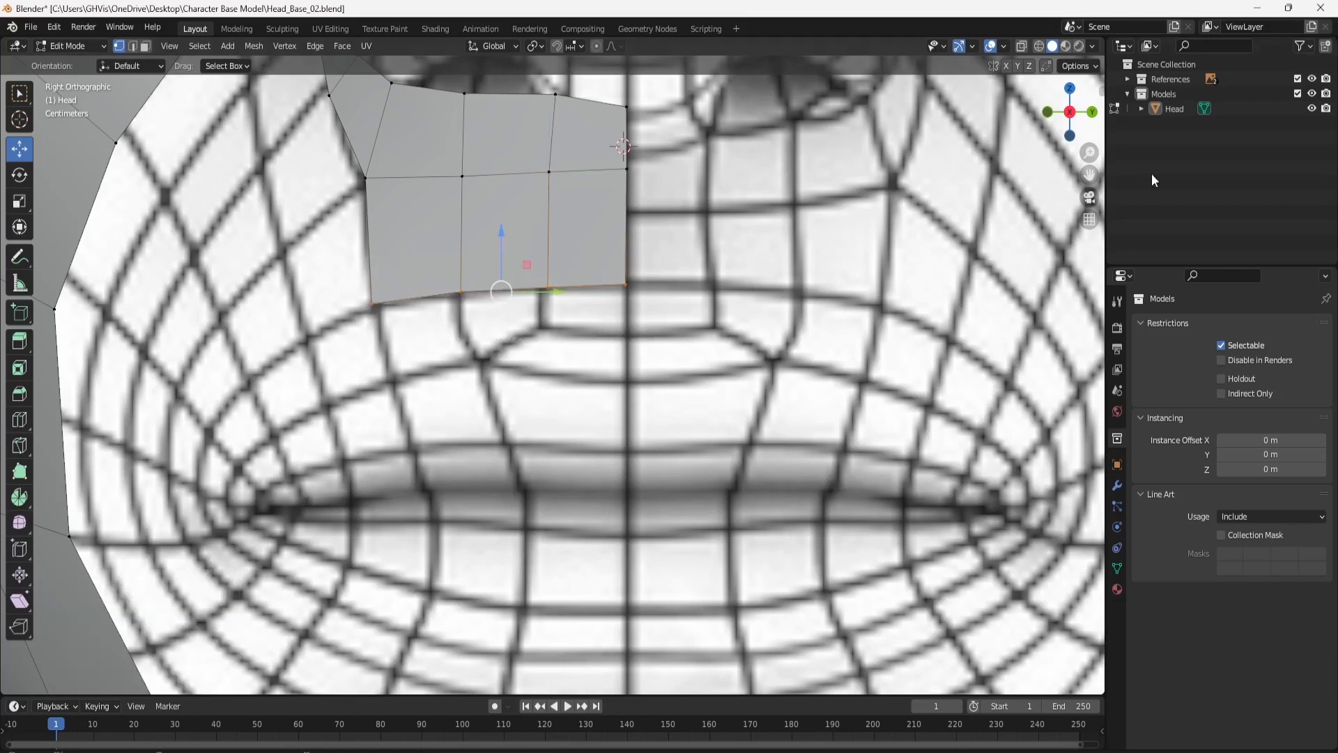
pyautogui.click(1047, 111)
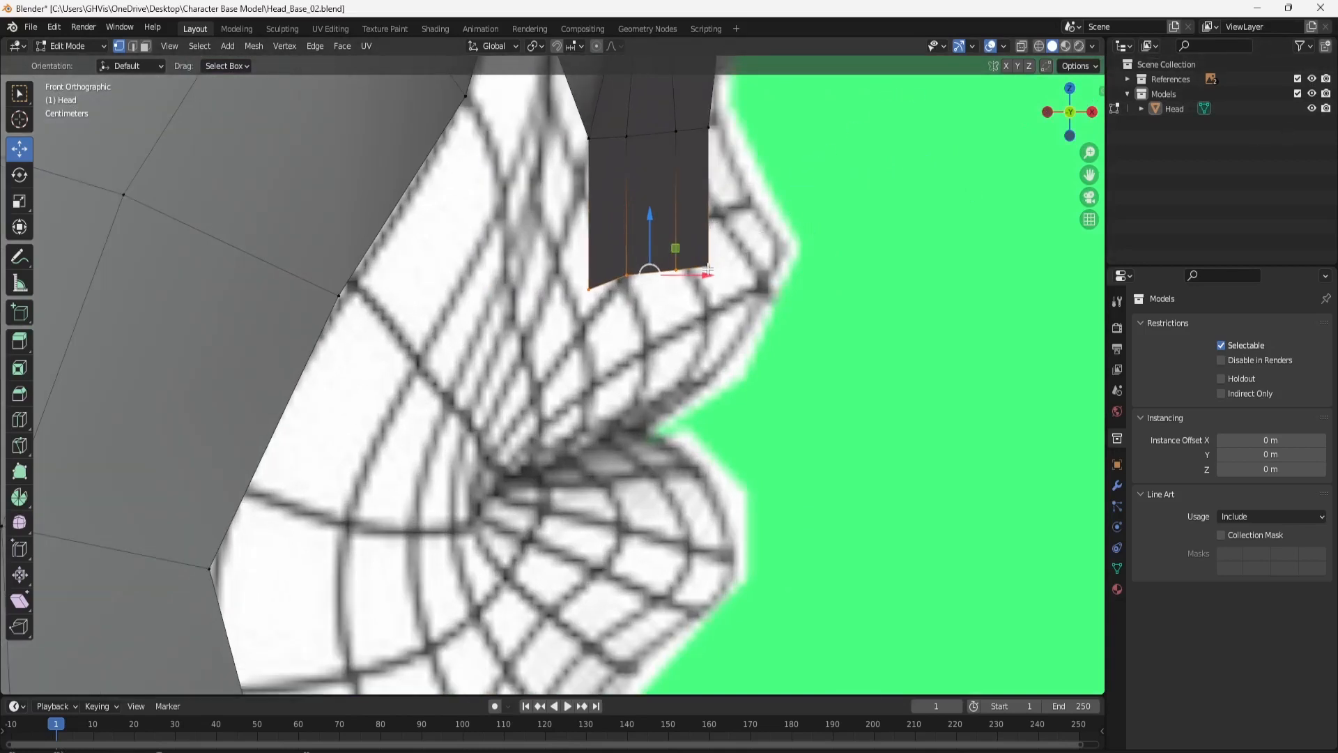
pyautogui.moveTo(708, 274); pyautogui.dragTo(758, 273)
pyautogui.moveTo(700, 220); pyautogui.dragTo(768, 148)
# Move the strip's outer bottom vertex slightly back and down, and lower the outer middle vertex to follow the side reference.
pyautogui.click(620, 240)
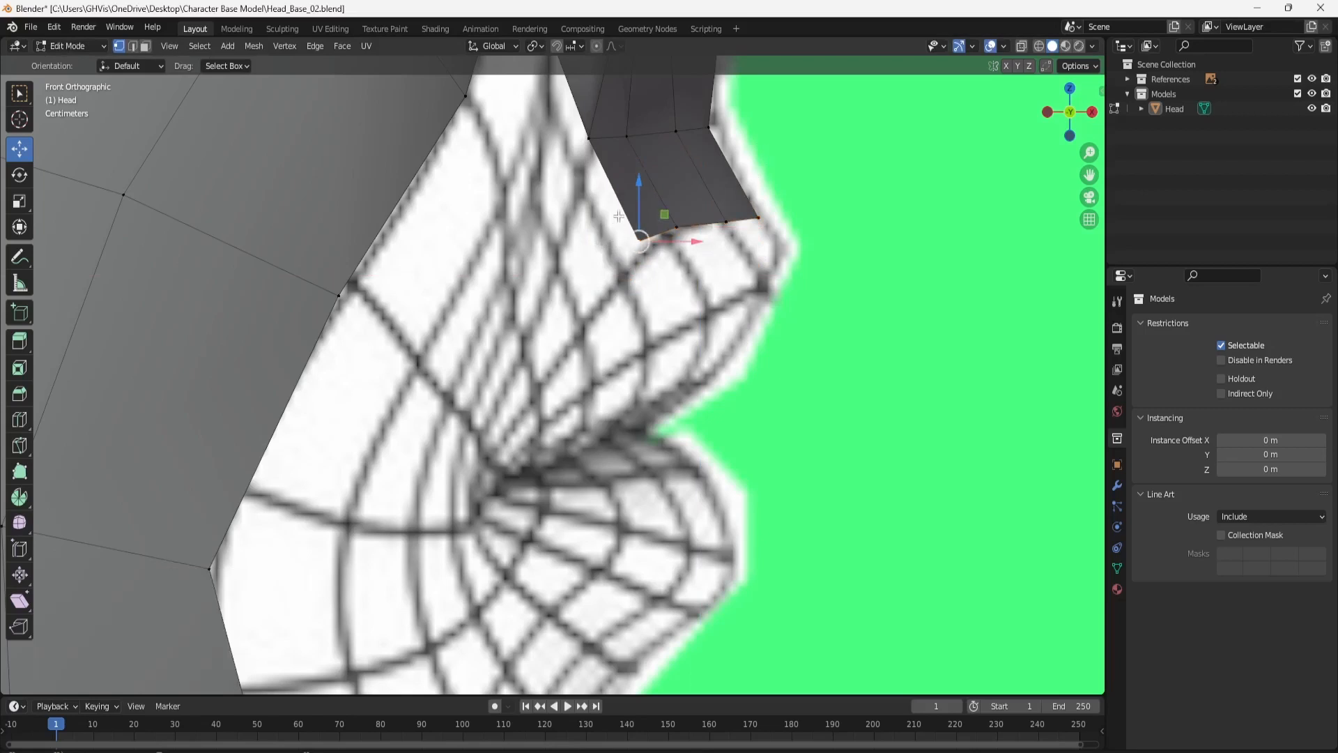
pyautogui.press('g')
pyautogui.click(630, 224)
pyautogui.moveTo(682, 267); pyautogui.dragTo(671, 271)
pyautogui.click(566, 156)
pyautogui.moveTo(588, 120); pyautogui.dragTo(622, 184)
pyautogui.scroll(-3, 613, 179)
pyautogui.keyDown('shift'); pyautogui.moveTo(607, 173); pyautogui.dragTo(630, 218, button='middle'); pyautogui.keyUp('shift')
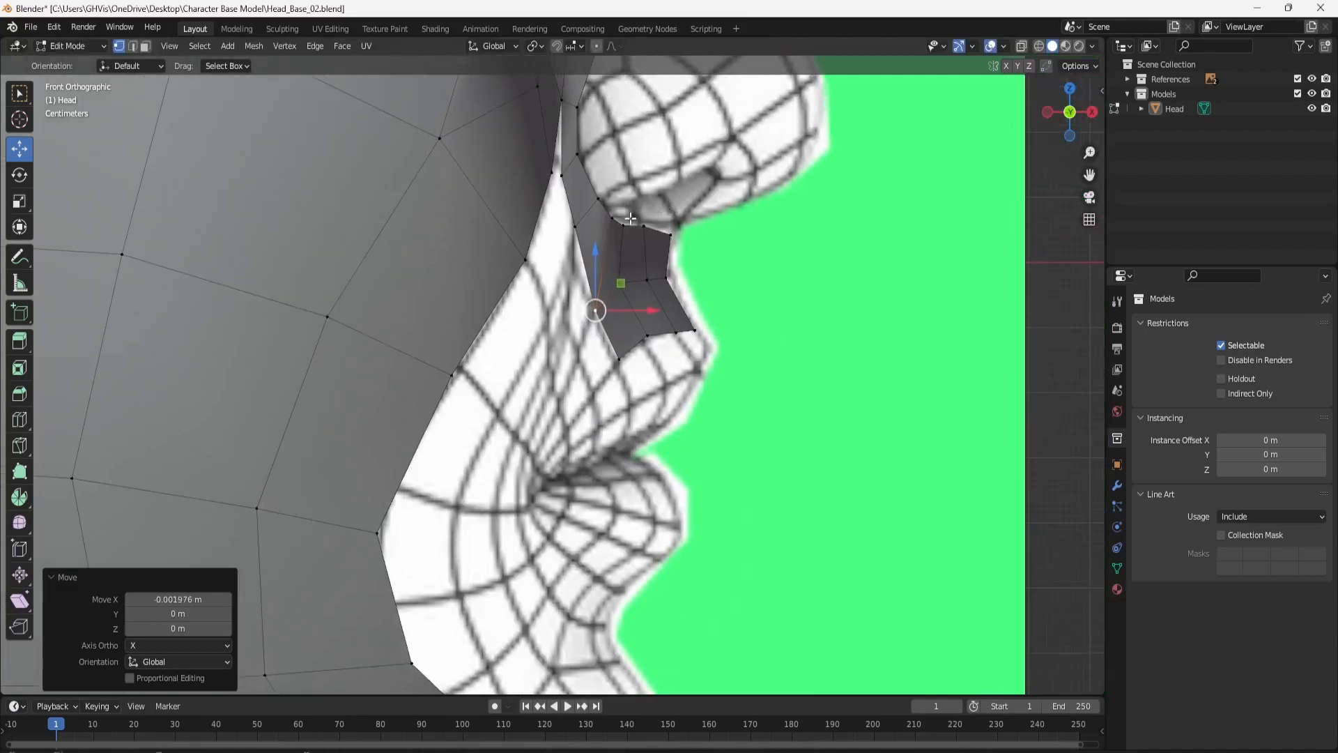
# Lower the border vertex beside the nostril base about 0.058 m and slightly raise the bottom vertex on the centreline.
pyautogui.click(589, 217)
pyautogui.moveTo(585, 198); pyautogui.dragTo(568, 237)
pyautogui.click(575, 205)
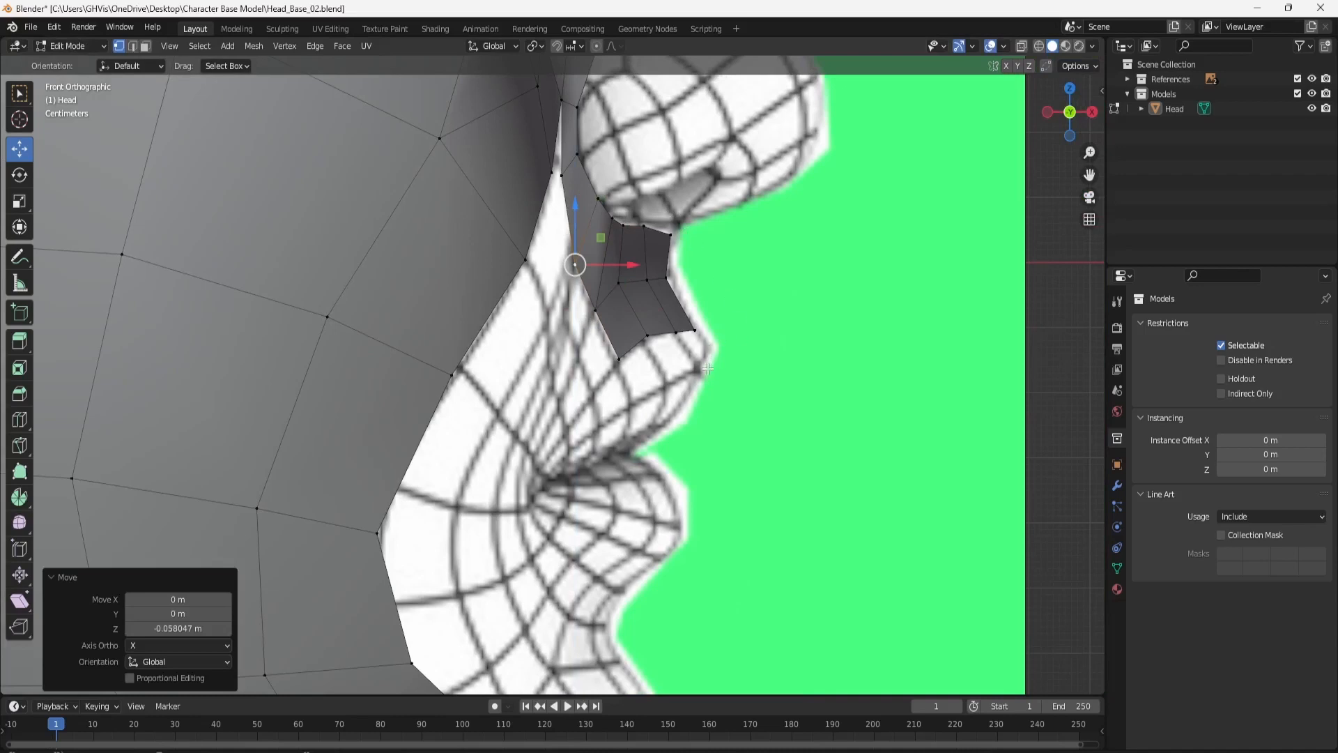
pyautogui.scroll(2, 708, 367)
pyautogui.click(754, 308)
pyautogui.moveTo(755, 271); pyautogui.dragTo(752, 260)
pyautogui.click(731, 320)
pyautogui.click(729, 313)
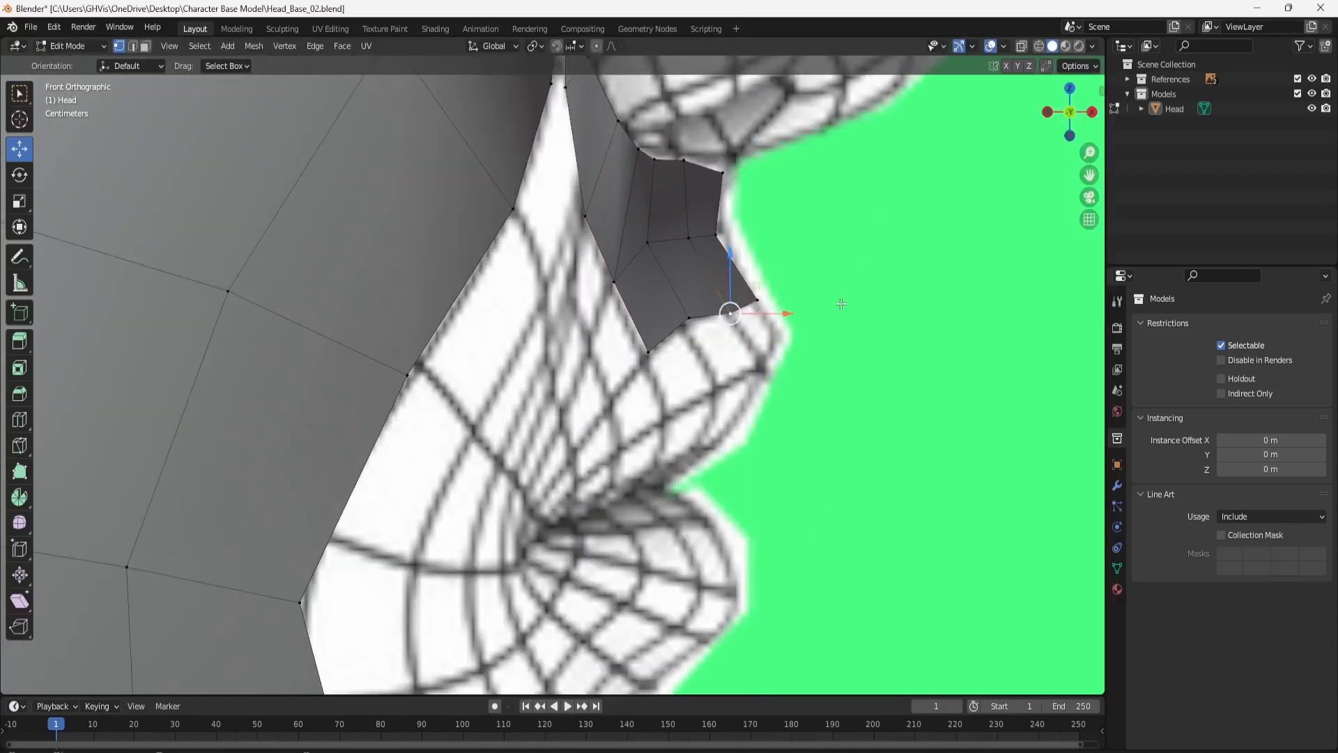
# Extrude the strip's outer end edge into three segments curving down toward the mouth corner in the face-on view.
pyautogui.click(1090, 113)
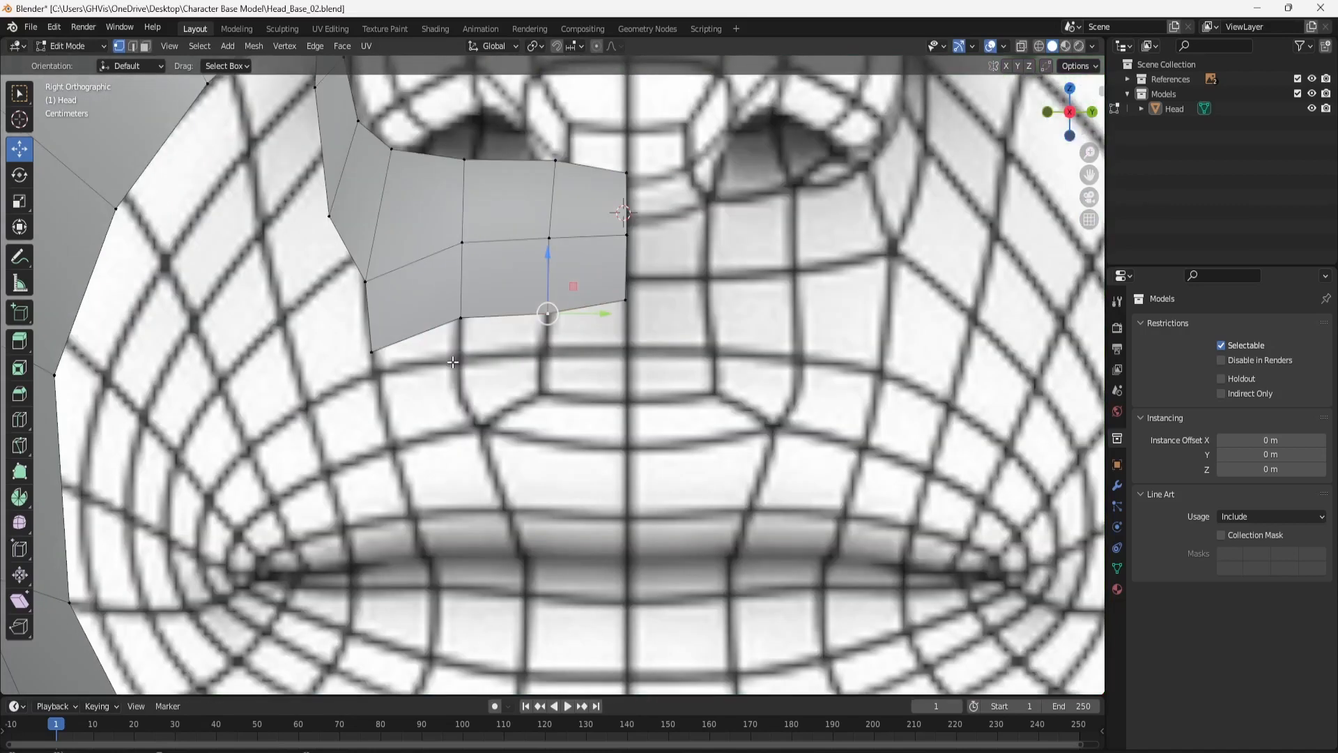
pyautogui.keyDown('shift'); pyautogui.moveTo(661, 321); pyautogui.dragTo(743, 264, button='middle'); pyautogui.keyUp('shift')
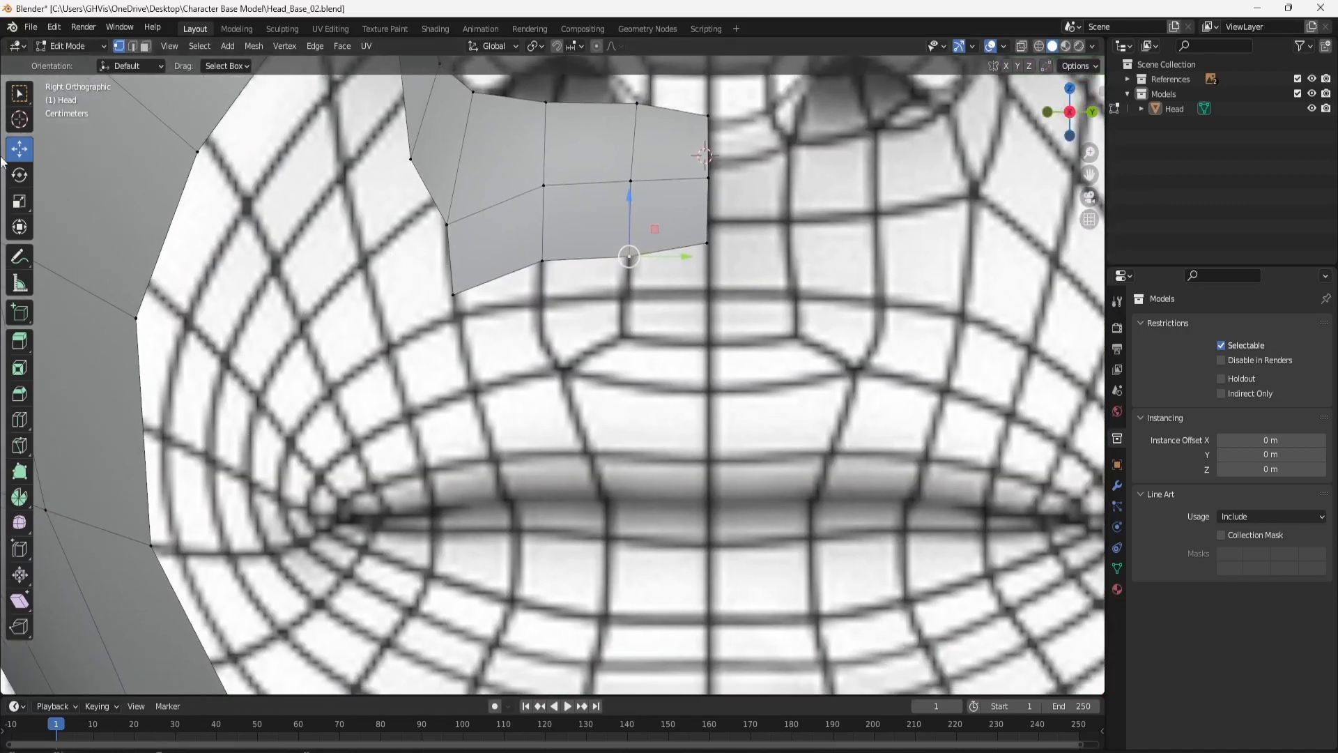
pyautogui.click(133, 46)
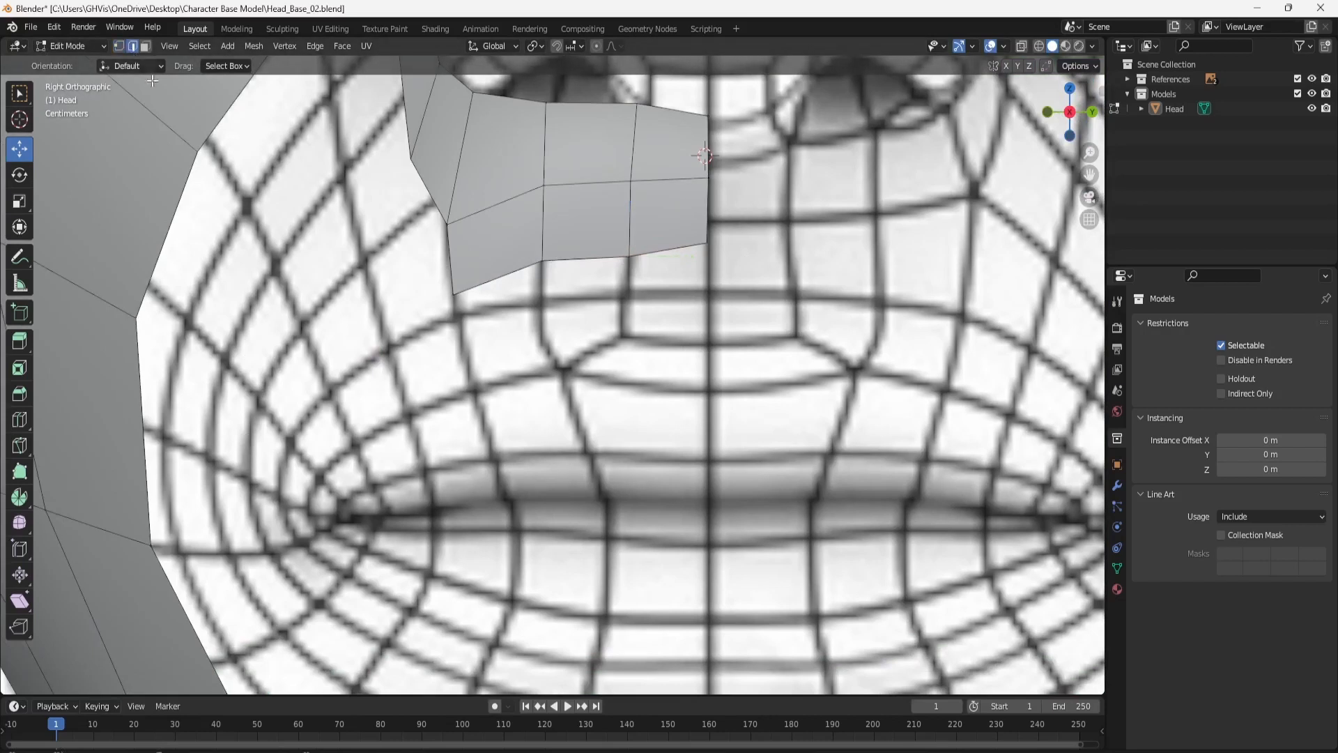
pyautogui.click(447, 255)
pyautogui.click(24, 343)
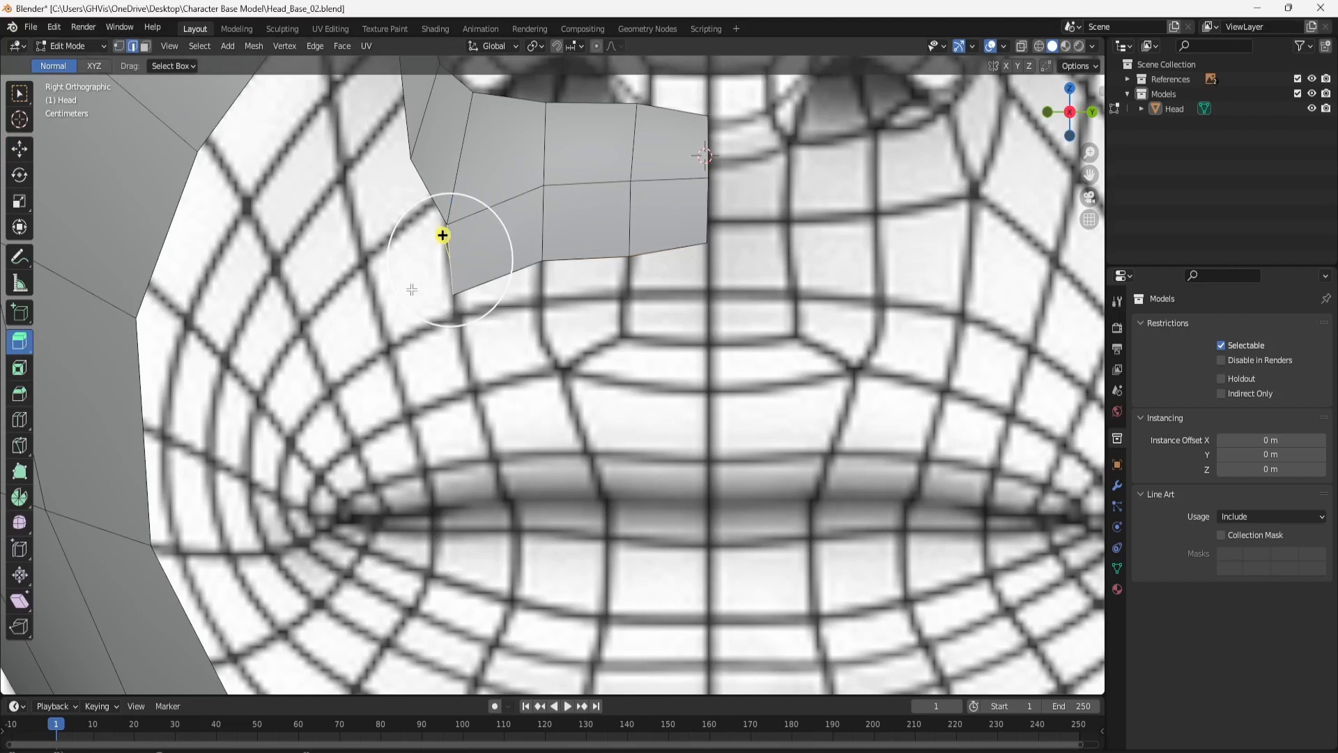
pyautogui.moveTo(406, 294); pyautogui.dragTo(238, 454)
pyautogui.click(277, 391)
pyautogui.click(356, 339)
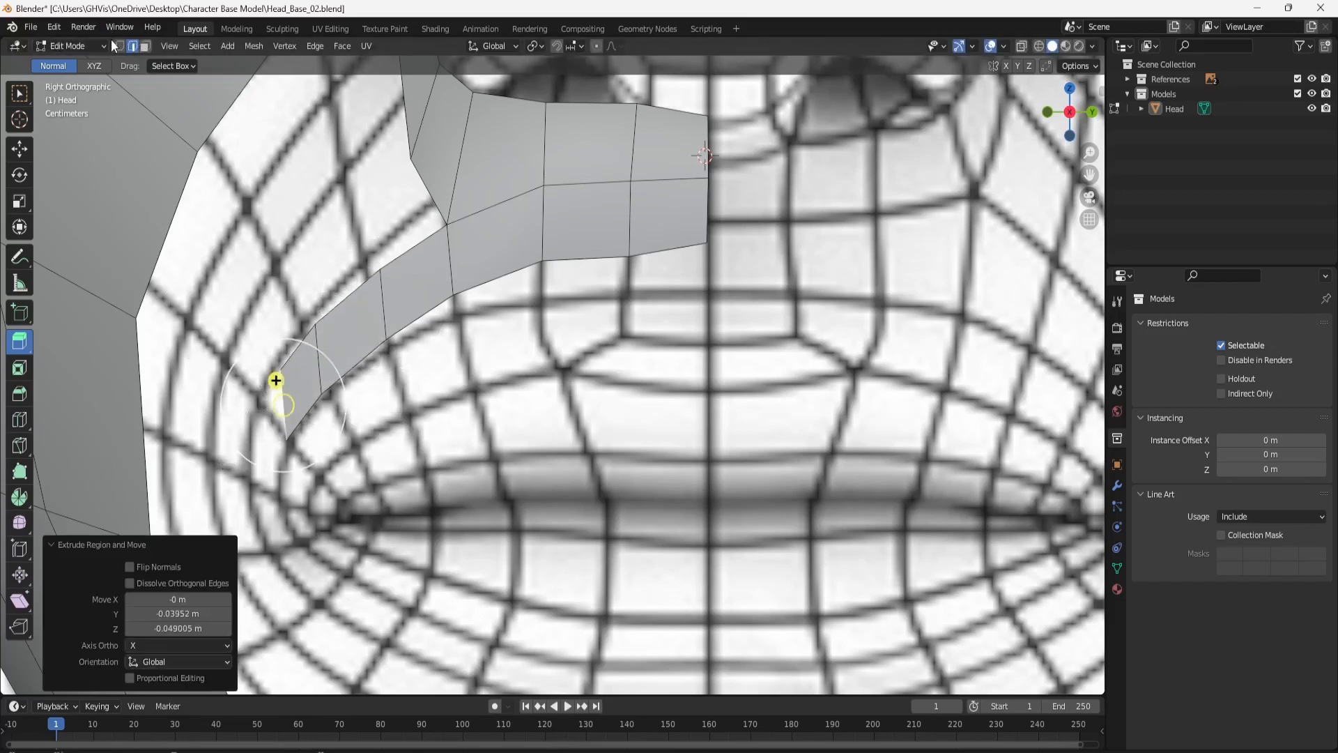
# Move the new strip's upper end vertex about 0.030 m outward and lower it, and shift the next upper vertex about 0.009 m outward.
pyautogui.click(119, 46)
pyautogui.click(17, 153)
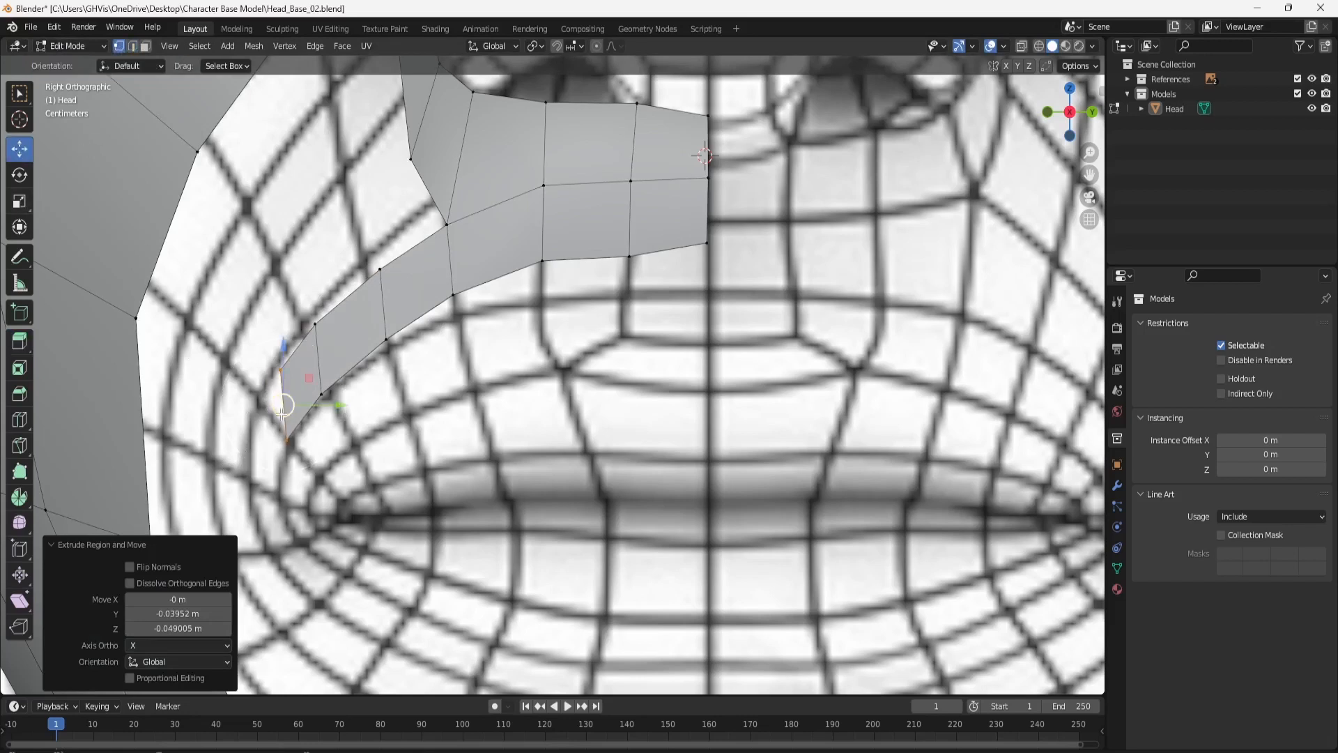
pyautogui.click(273, 375)
pyautogui.moveTo(304, 378); pyautogui.dragTo(278, 385)
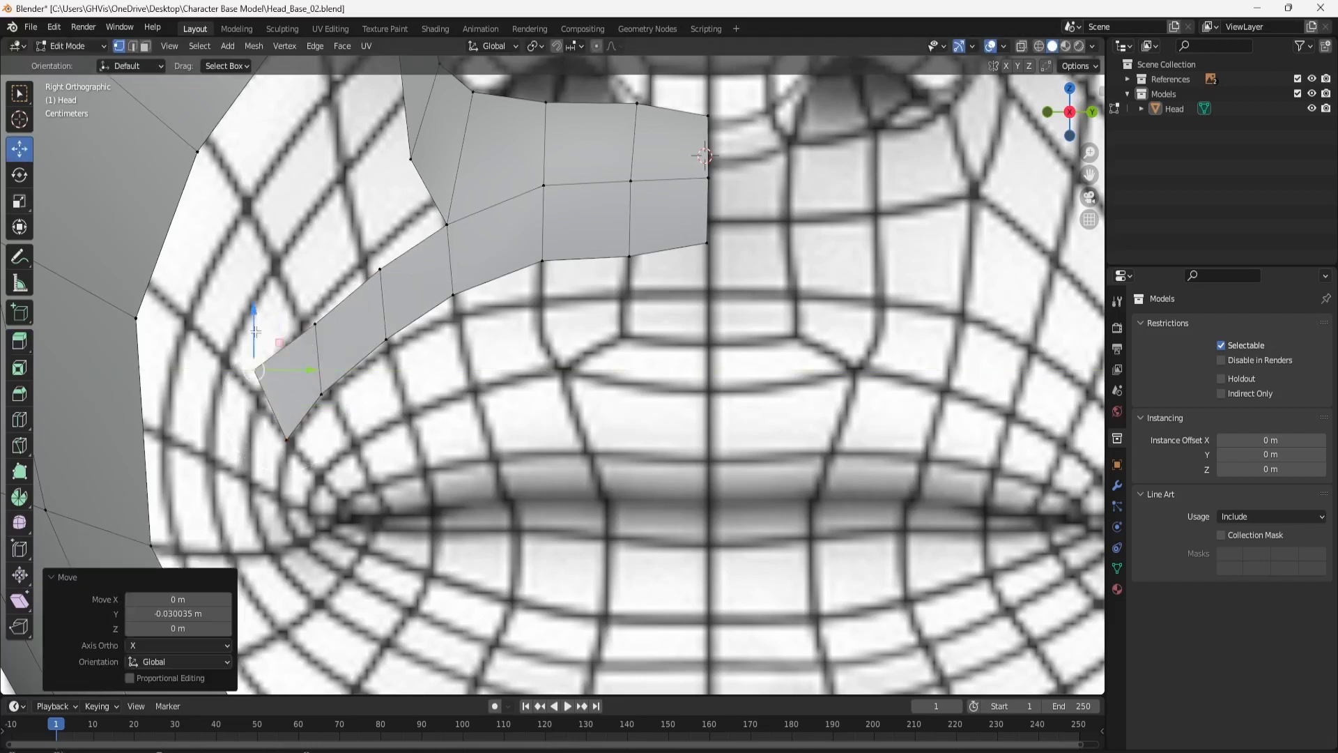
pyautogui.moveTo(256, 336); pyautogui.dragTo(258, 364)
pyautogui.click(313, 328)
pyautogui.moveTo(342, 323); pyautogui.dragTo(334, 319)
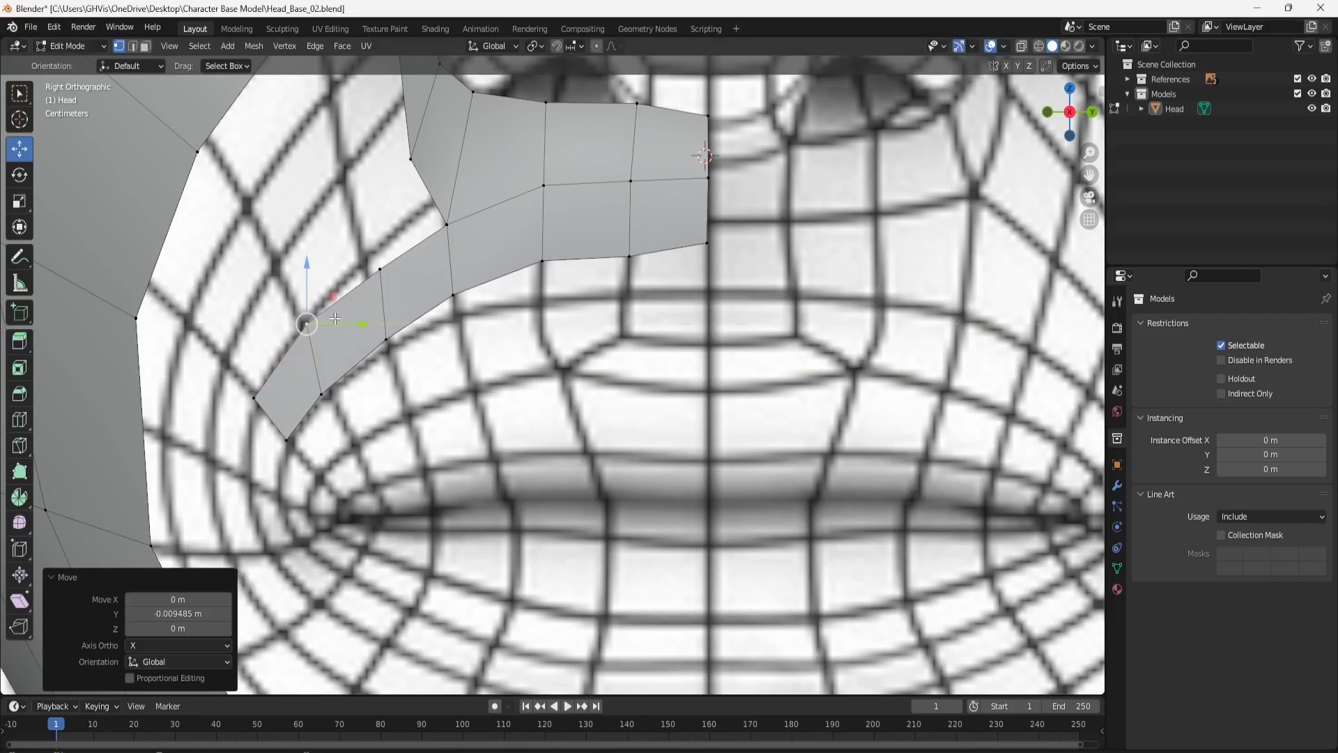
# Fit the next upper border vertex and the junction edge's two vertices to the reference loops, widening the strip there.
pyautogui.click(386, 274)
pyautogui.moveTo(433, 269); pyautogui.dragTo(366, 223)
pyautogui.click(446, 224)
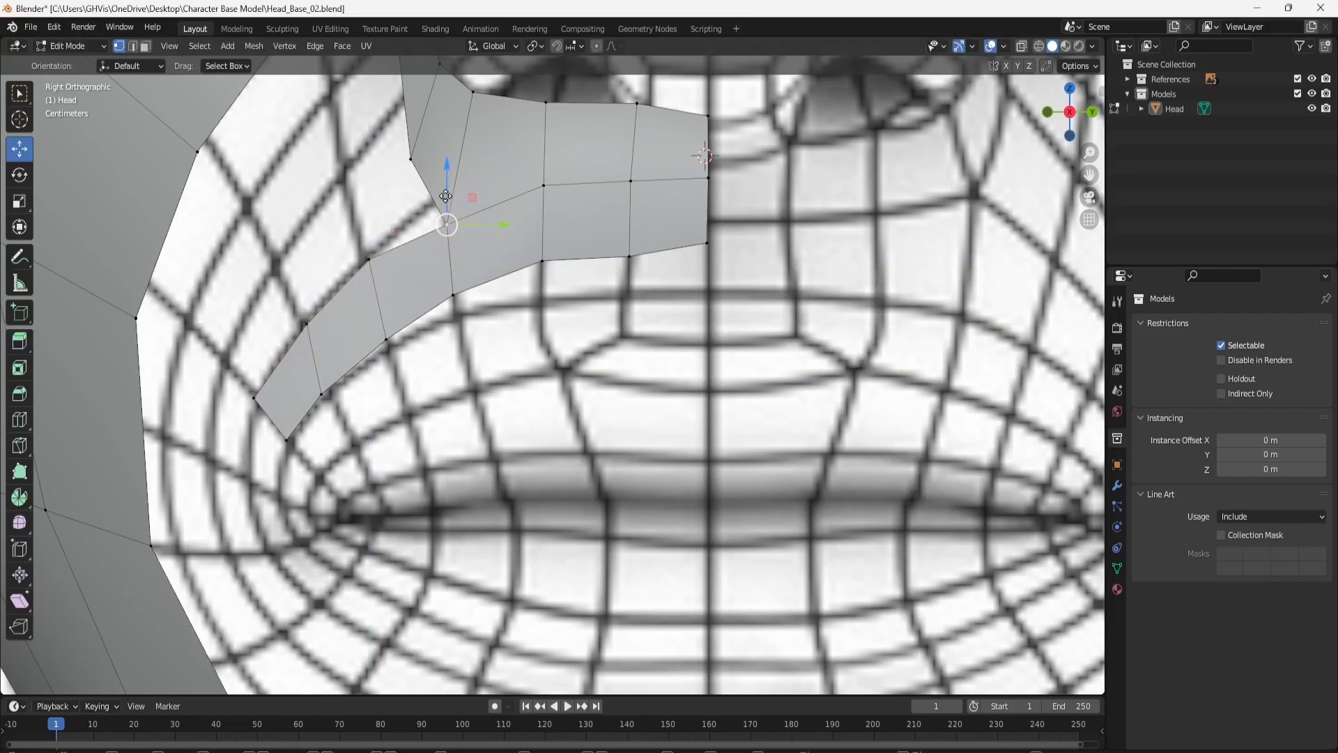
pyautogui.moveTo(447, 199); pyautogui.dragTo(448, 263)
pyautogui.click(453, 293)
# Lower the next two bottom vertices about 0.034 m and the centreline bottom vertex about 0.046 m onto the upper-lip loop.
pyautogui.click(542, 261)
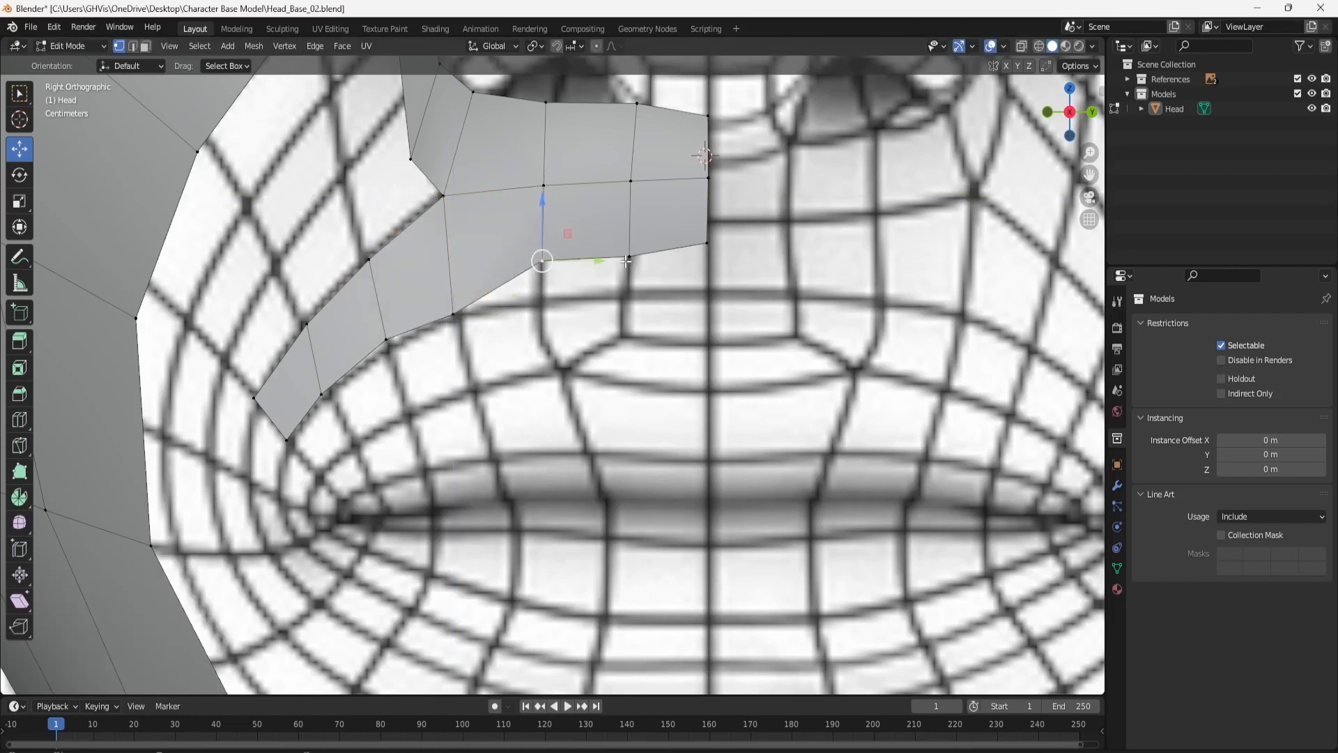
pyautogui.keyDown('shift'); pyautogui.click(629, 255); pyautogui.keyUp('shift')
pyautogui.moveTo(581, 222); pyautogui.dragTo(583, 290)
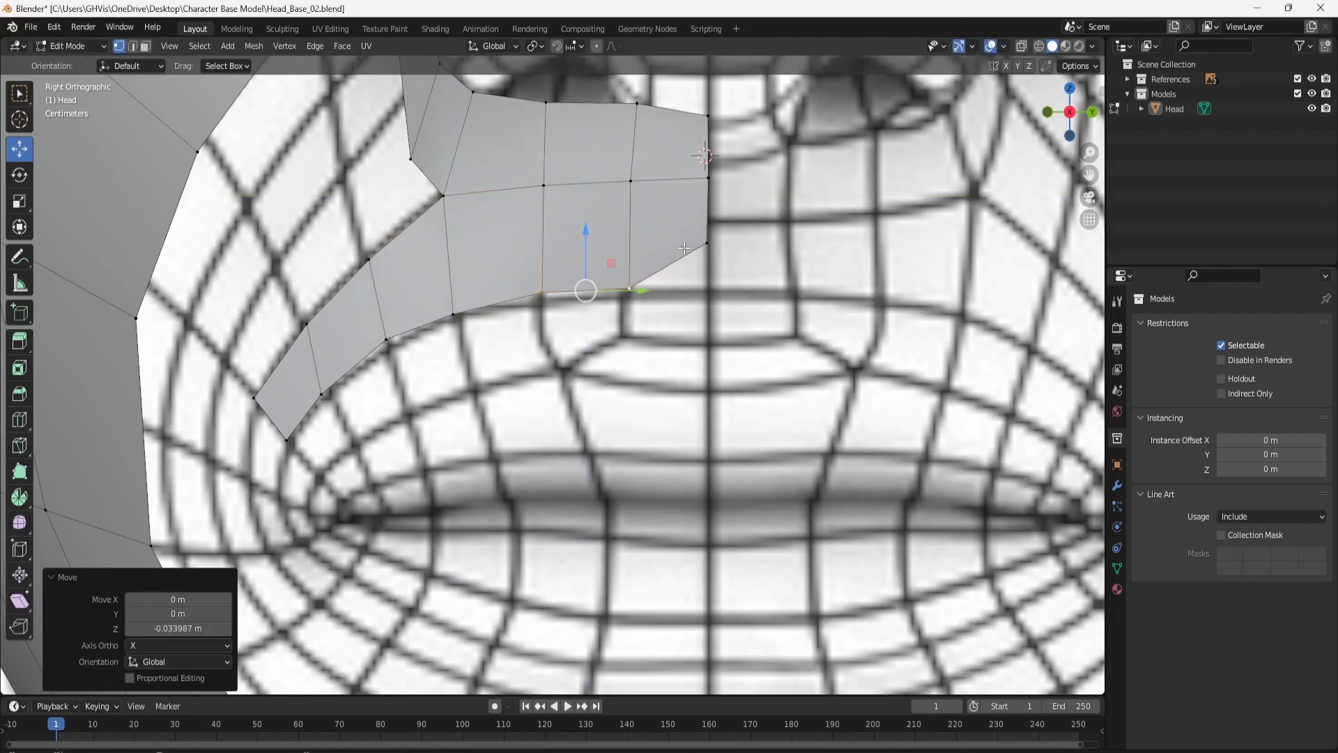
pyautogui.click(706, 244)
pyautogui.moveTo(706, 225); pyautogui.dragTo(702, 267)
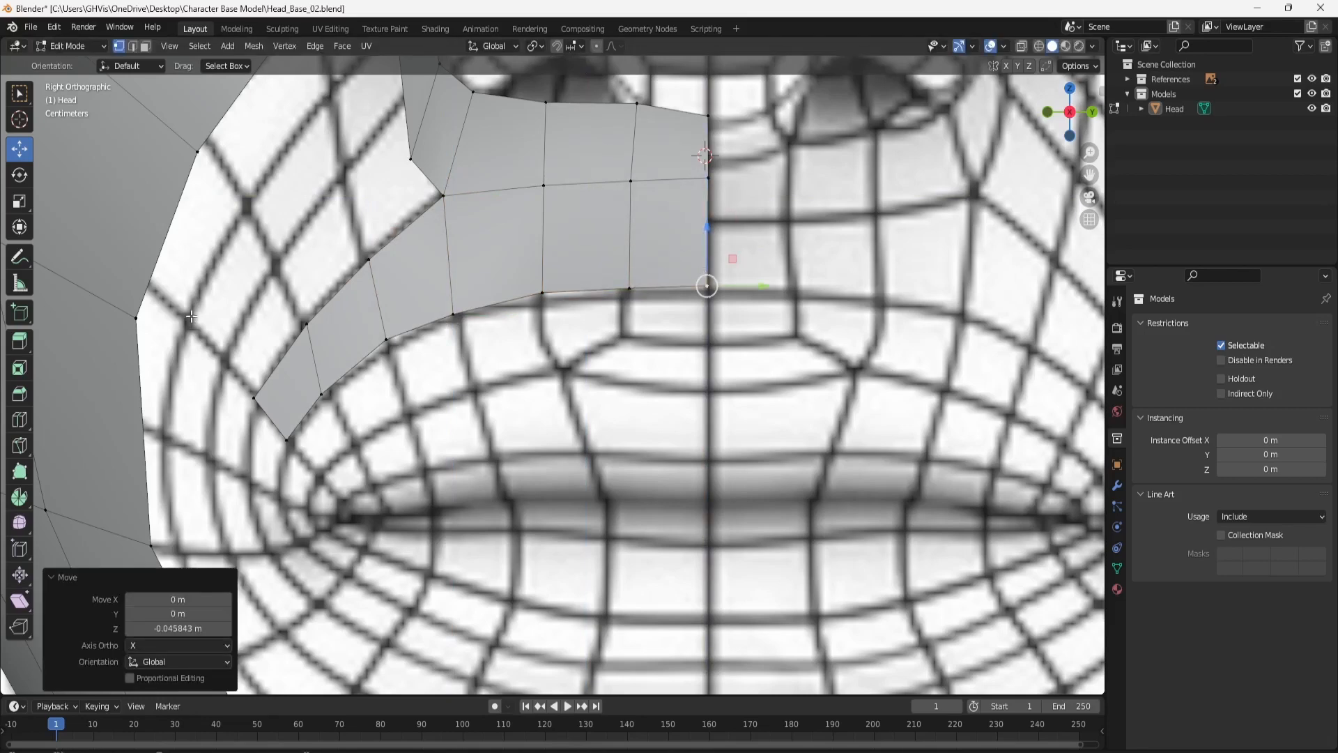
# Move the strip's three outer vertex pairs progressively backward in the profile view, following the reference toward the mouth corner.
pyautogui.moveTo(323, 457); pyautogui.dragTo(395, 471)
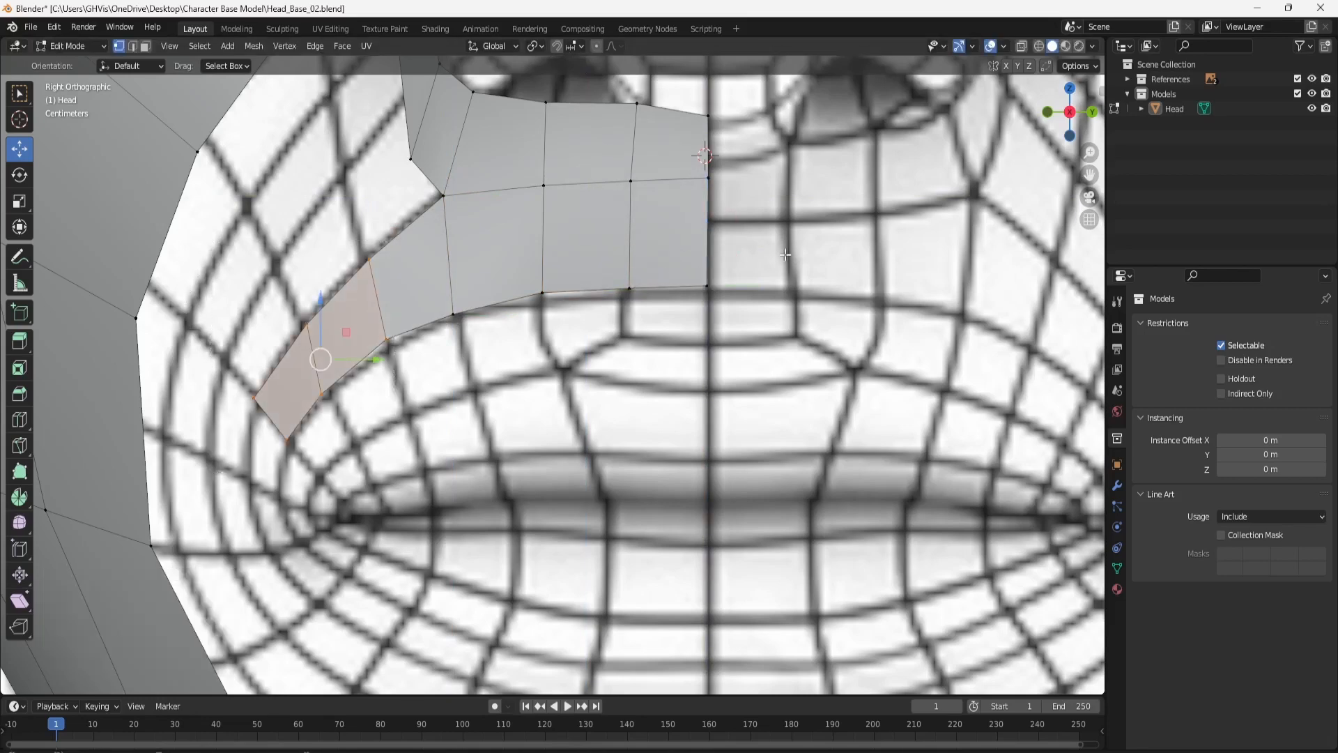
pyautogui.click(1047, 112)
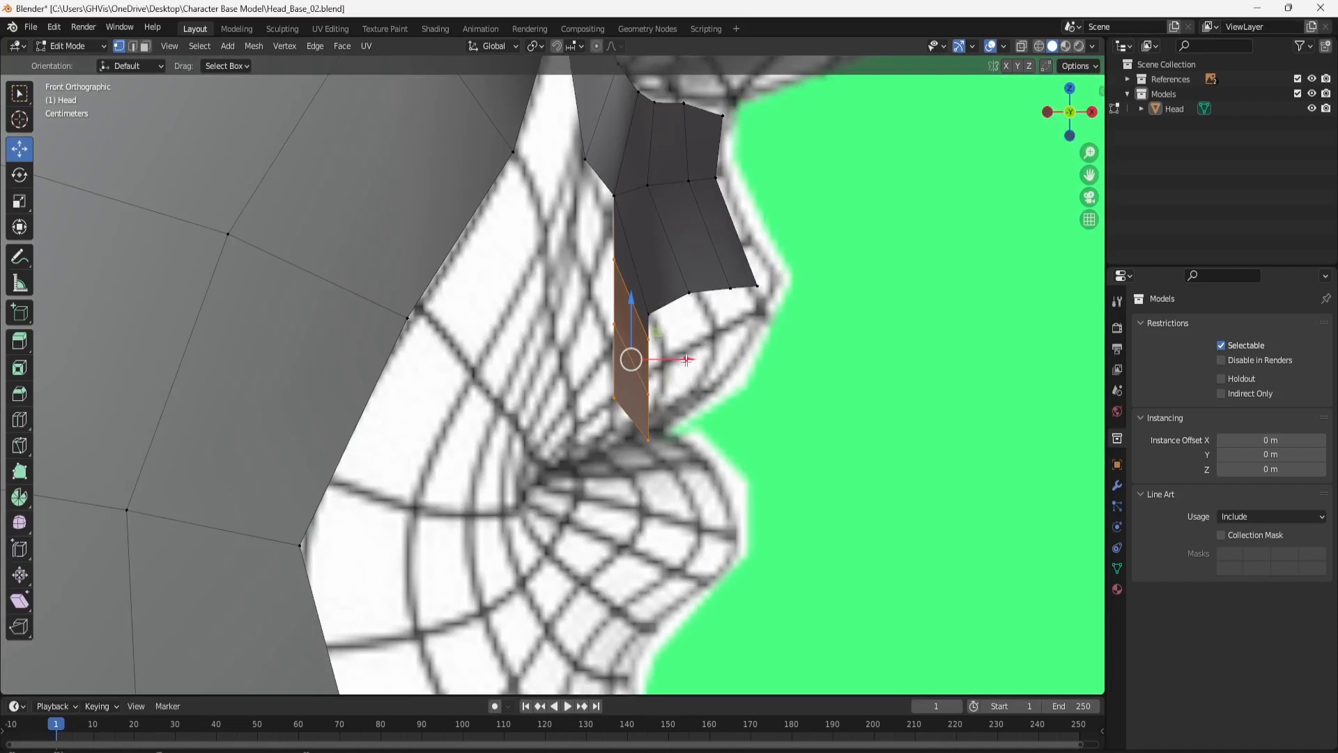
pyautogui.moveTo(686, 360); pyautogui.dragTo(664, 361)
pyautogui.moveTo(585, 317); pyautogui.dragTo(611, 458)
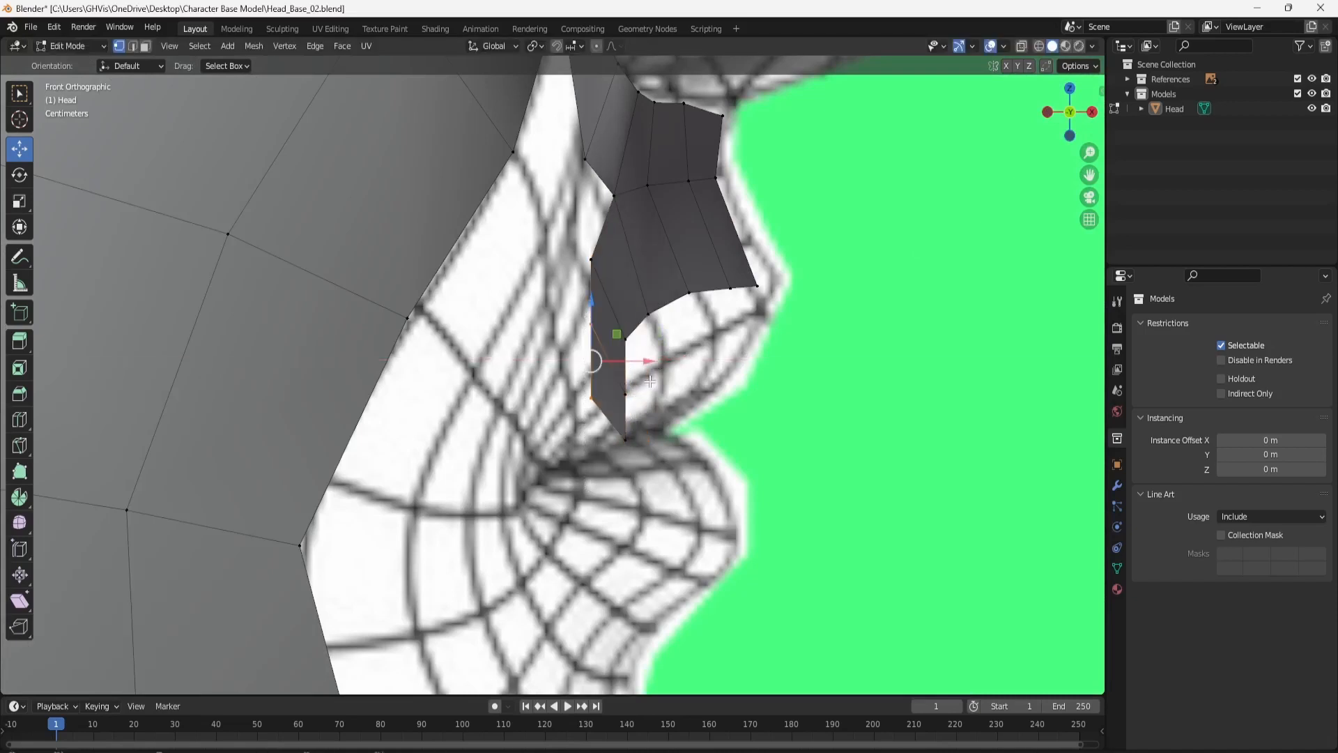
pyautogui.keyDown('shift'); pyautogui.moveTo(650, 381); pyautogui.dragTo(625, 406); pyautogui.keyUp('shift')
pyautogui.click(558, 404)
pyautogui.keyDown('shift'); pyautogui.click(587, 429); pyautogui.keyUp('shift')
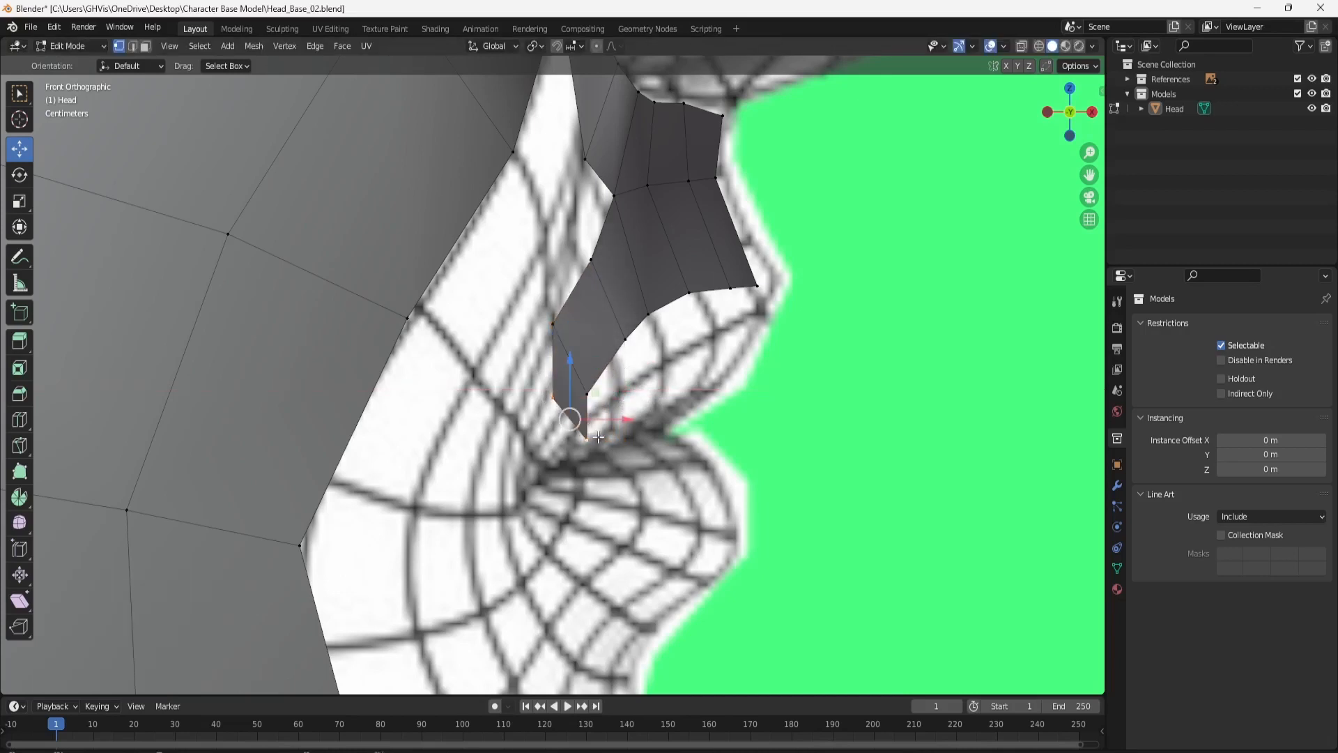
pyautogui.moveTo(625, 420); pyautogui.dragTo(573, 423)
# Shift the strip's second-to-last vertex pair about 0.015 m backward and the third-to-last pair about 0.009 m backward in profile.
pyautogui.click(552, 324)
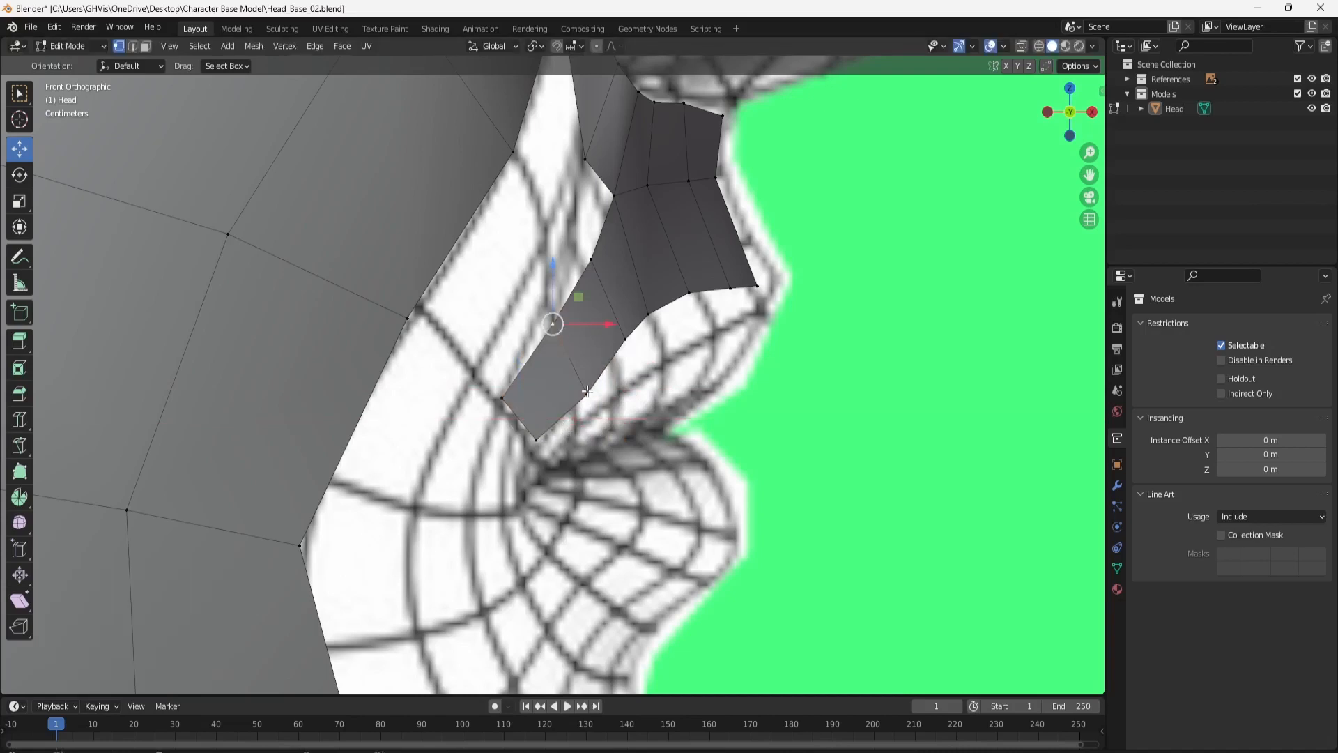
pyautogui.keyDown('shift'); pyautogui.click(587, 394); pyautogui.keyUp('shift')
pyautogui.moveTo(628, 361); pyautogui.dragTo(613, 360)
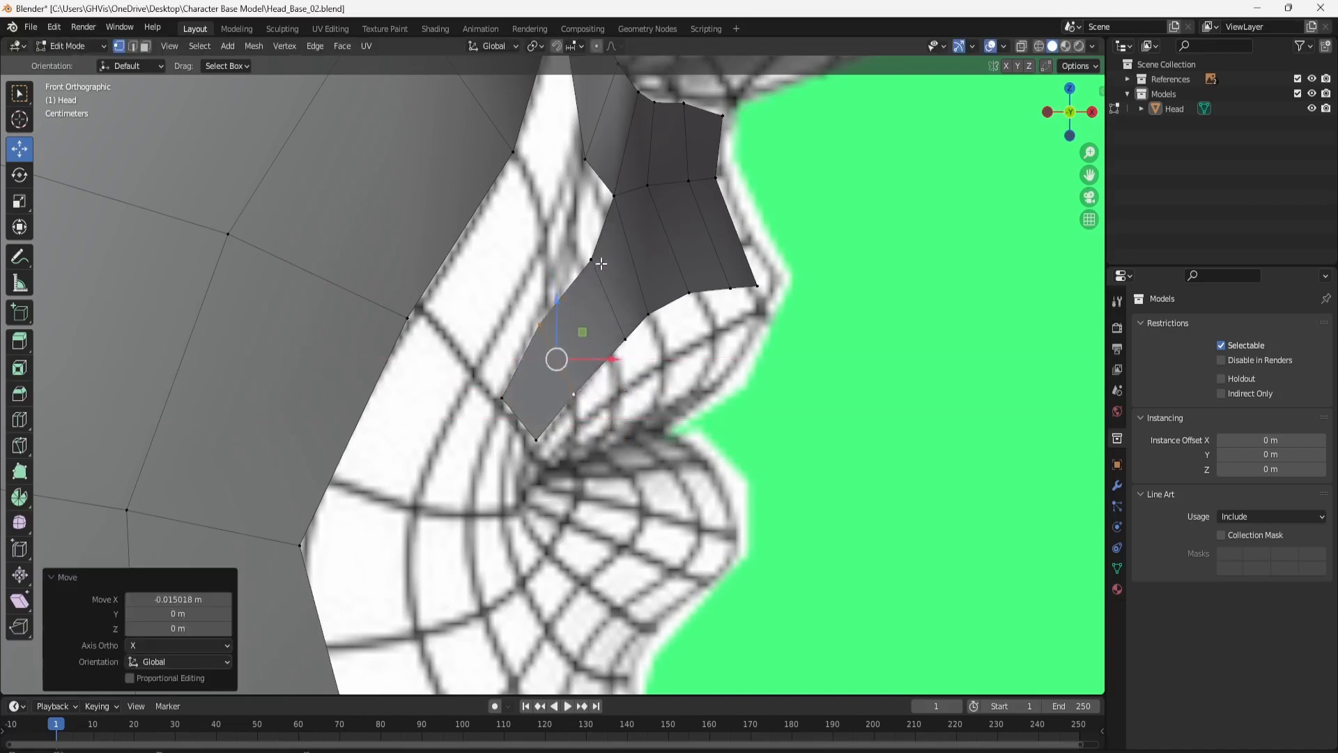
pyautogui.click(597, 263)
pyautogui.keyDown('shift'); pyautogui.click(628, 335); pyautogui.keyUp('shift')
pyautogui.moveTo(662, 295); pyautogui.dragTo(654, 296)
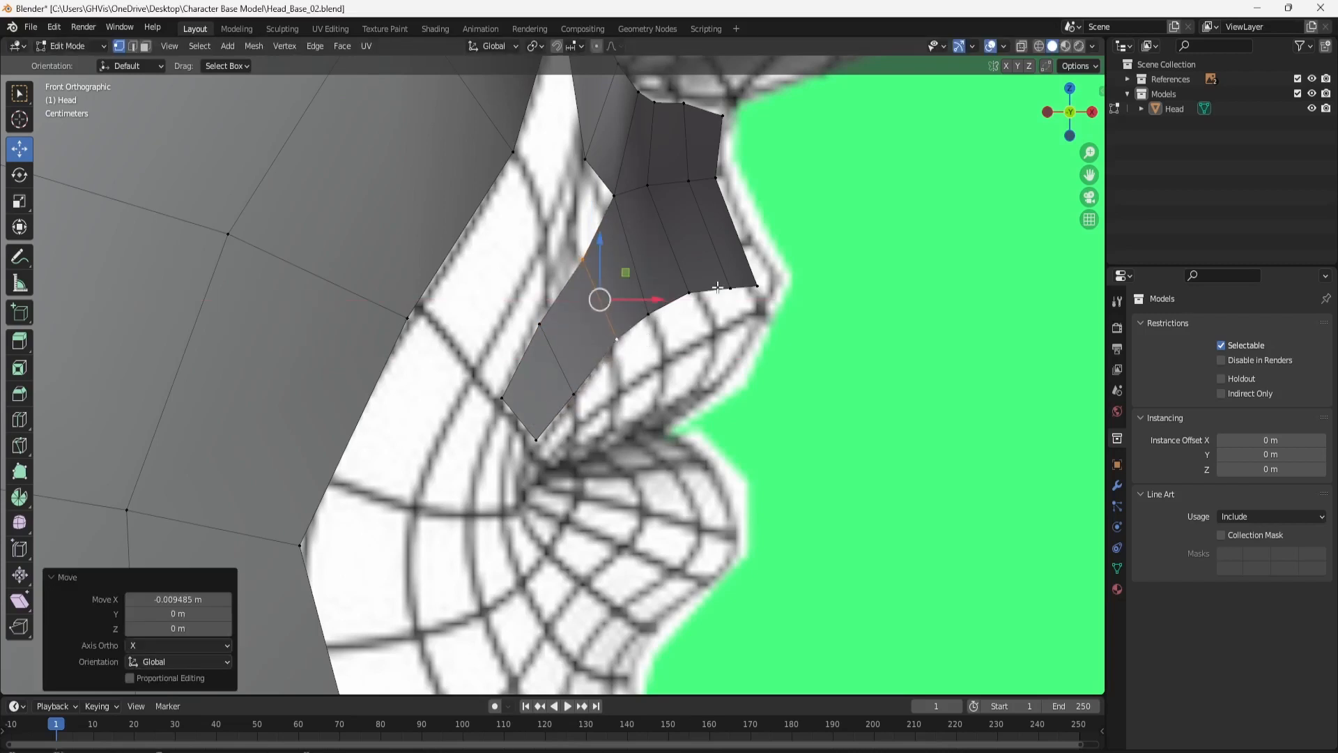
# Move two vertices on the strip's upper border under the nose forward along X, the one nearer the centreline by about 0.013 m.
pyautogui.scroll(-3, 738, 278)
pyautogui.moveTo(777, 266); pyautogui.dragTo(518, 419, button='middle')
pyautogui.scroll(4, 656, 410)
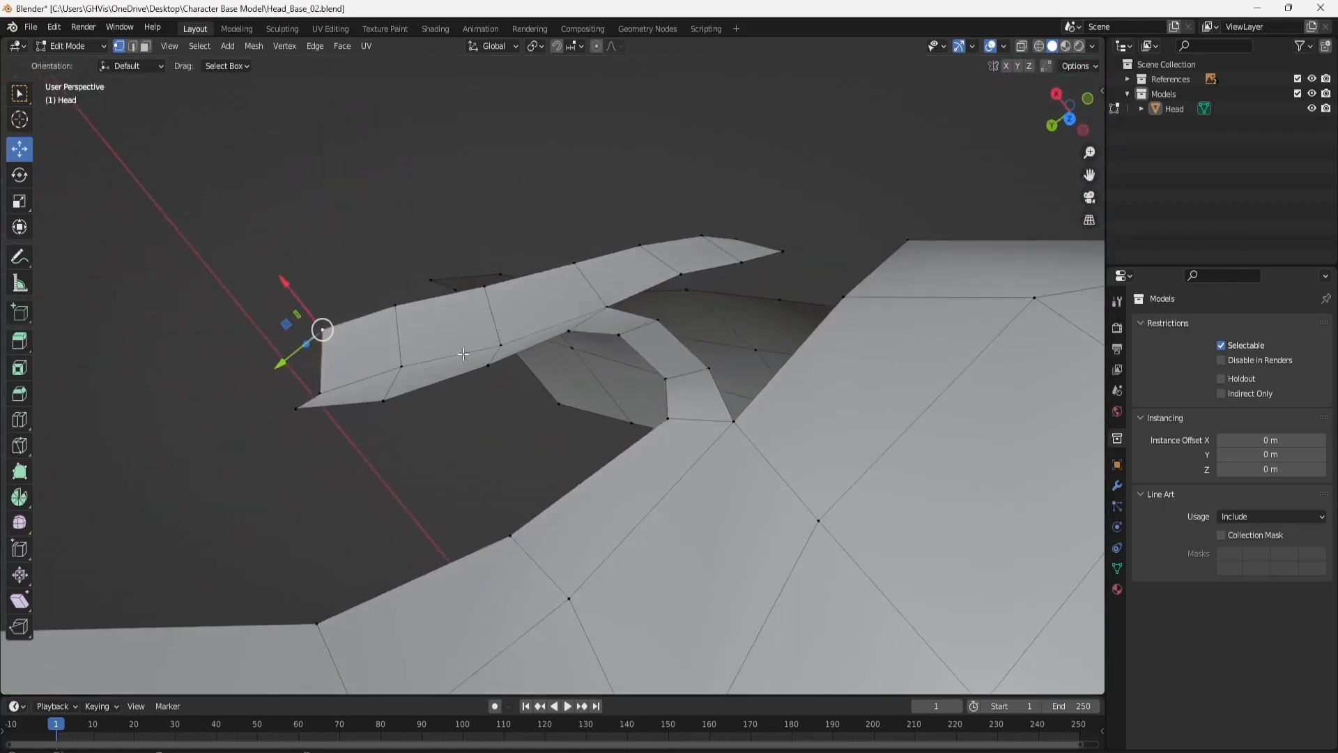
pyautogui.click(489, 343)
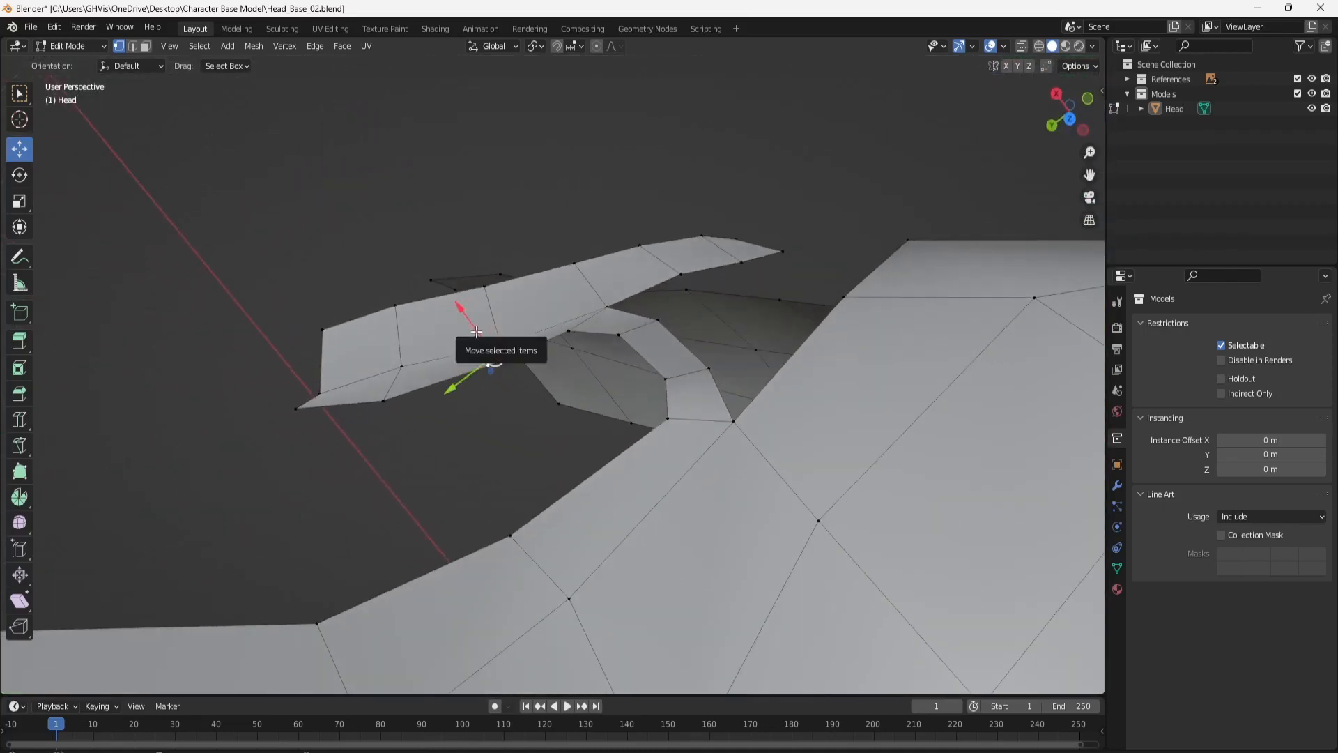
pyautogui.moveTo(481, 333); pyautogui.dragTo(474, 315)
pyautogui.click(383, 399)
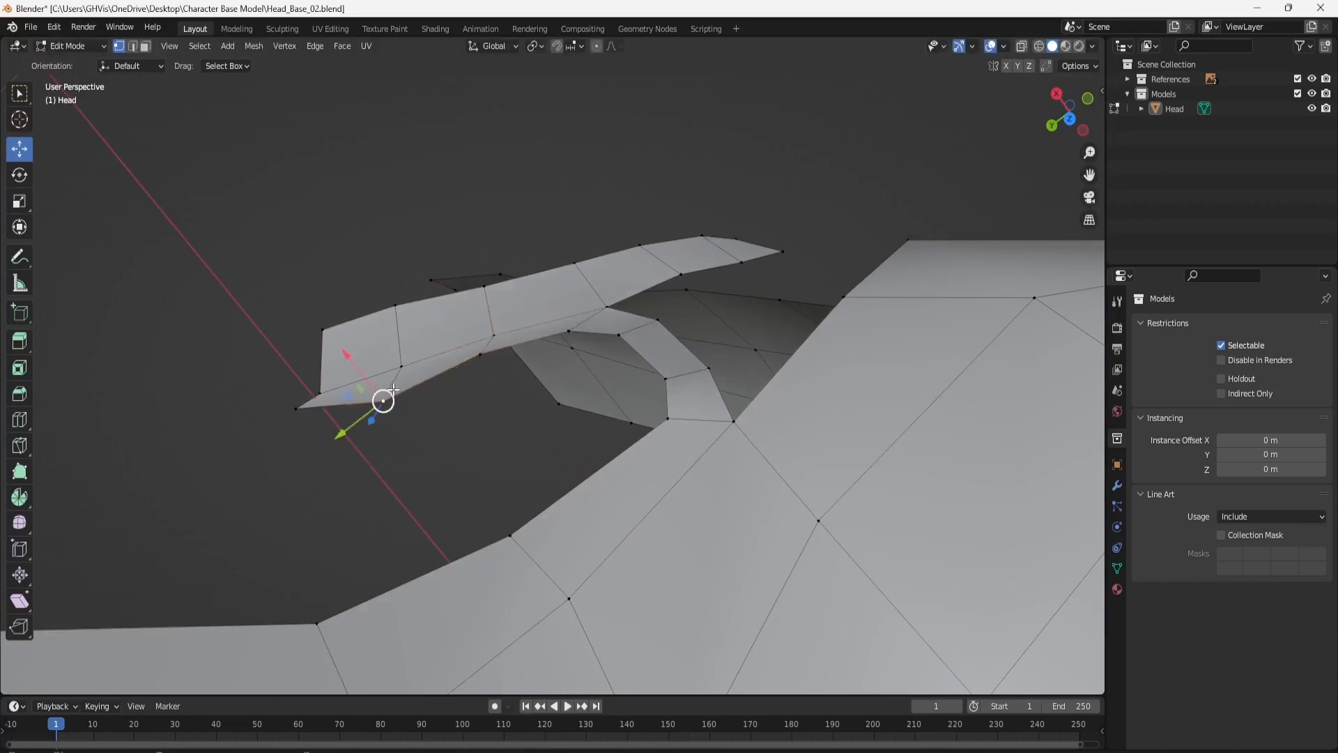
pyautogui.moveTo(375, 377); pyautogui.dragTo(375, 353)
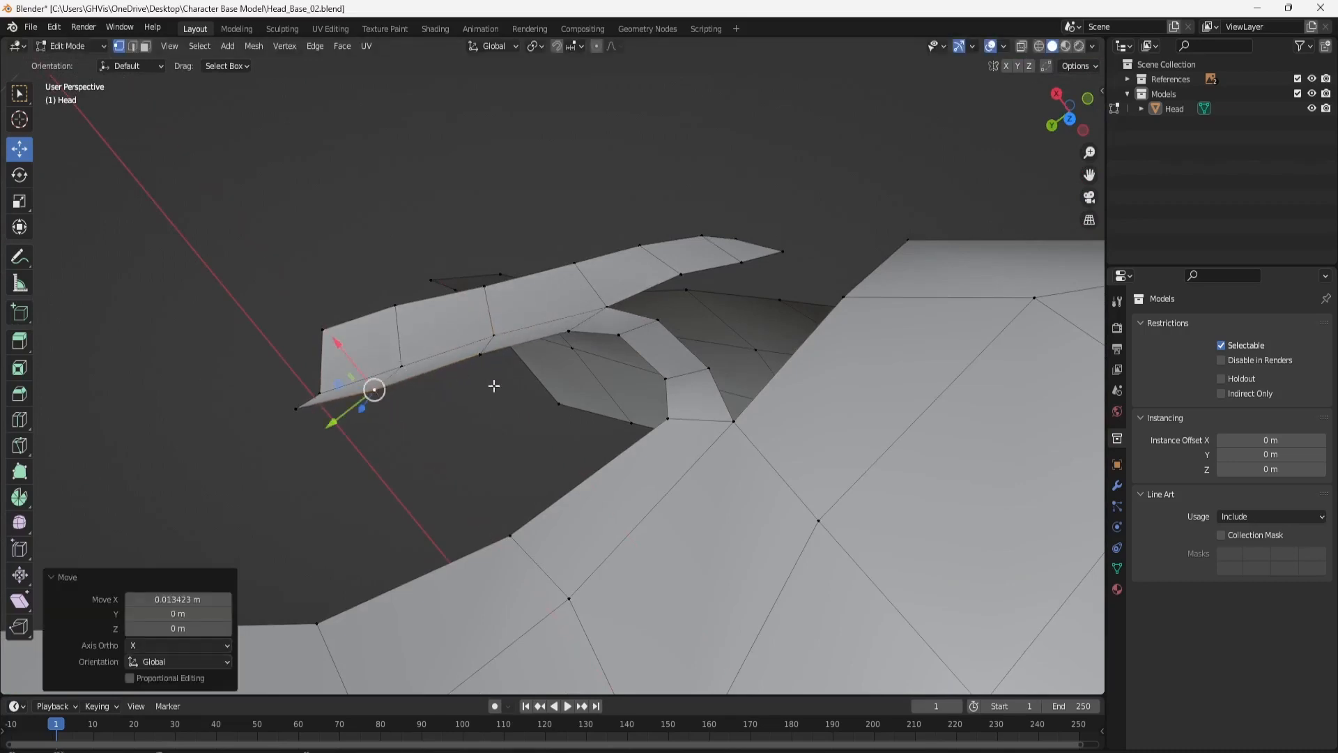
# Raise the outer lower vertex of the strip beside the nostril about 0.057 m in the face-on view.
pyautogui.scroll(-2, 517, 392)
pyautogui.moveTo(519, 394); pyautogui.dragTo(489, 274, button='middle')
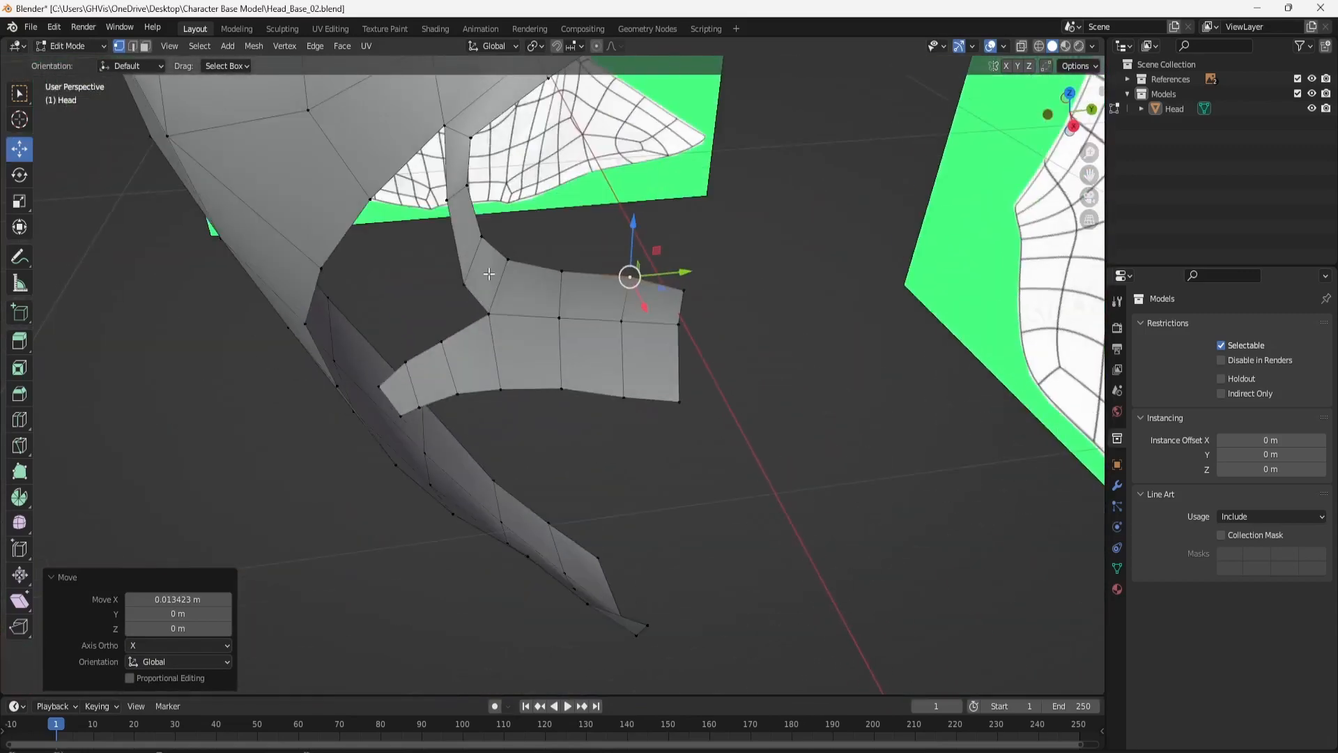
pyautogui.click(1073, 129)
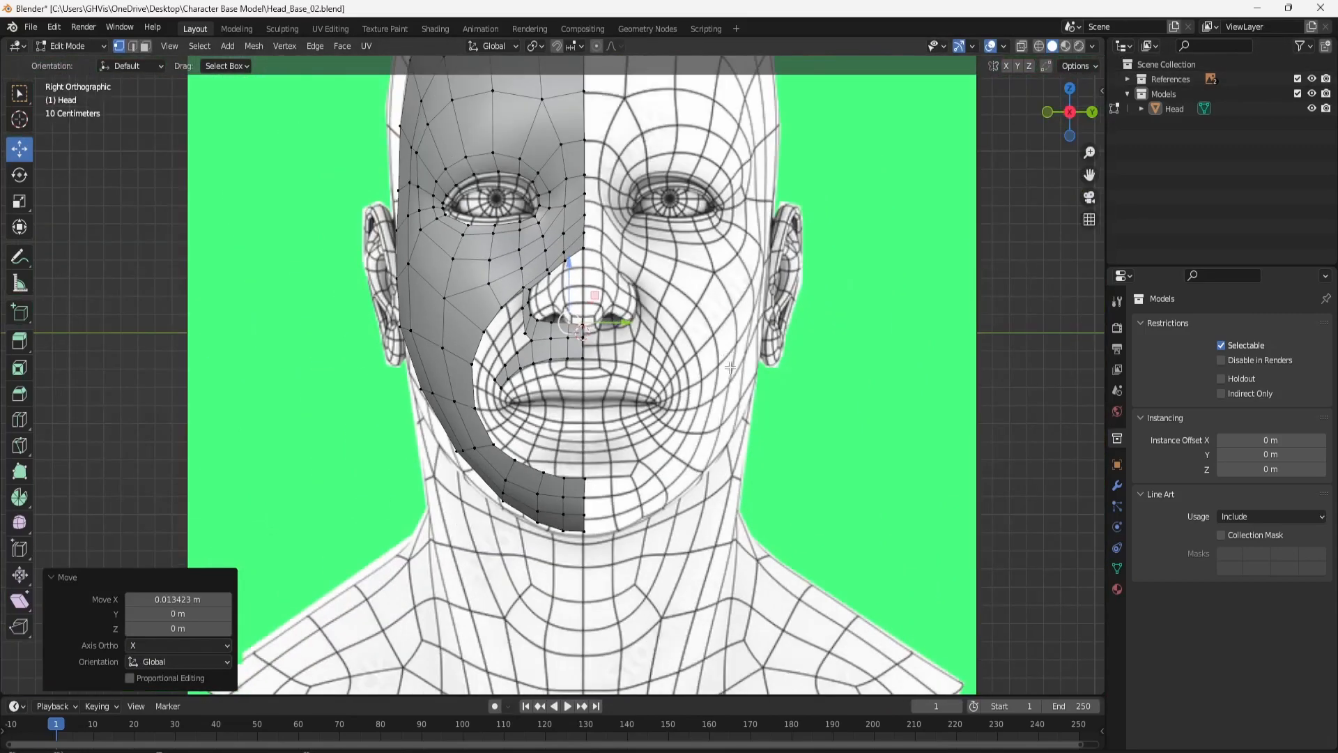
pyautogui.scroll(3, 606, 434)
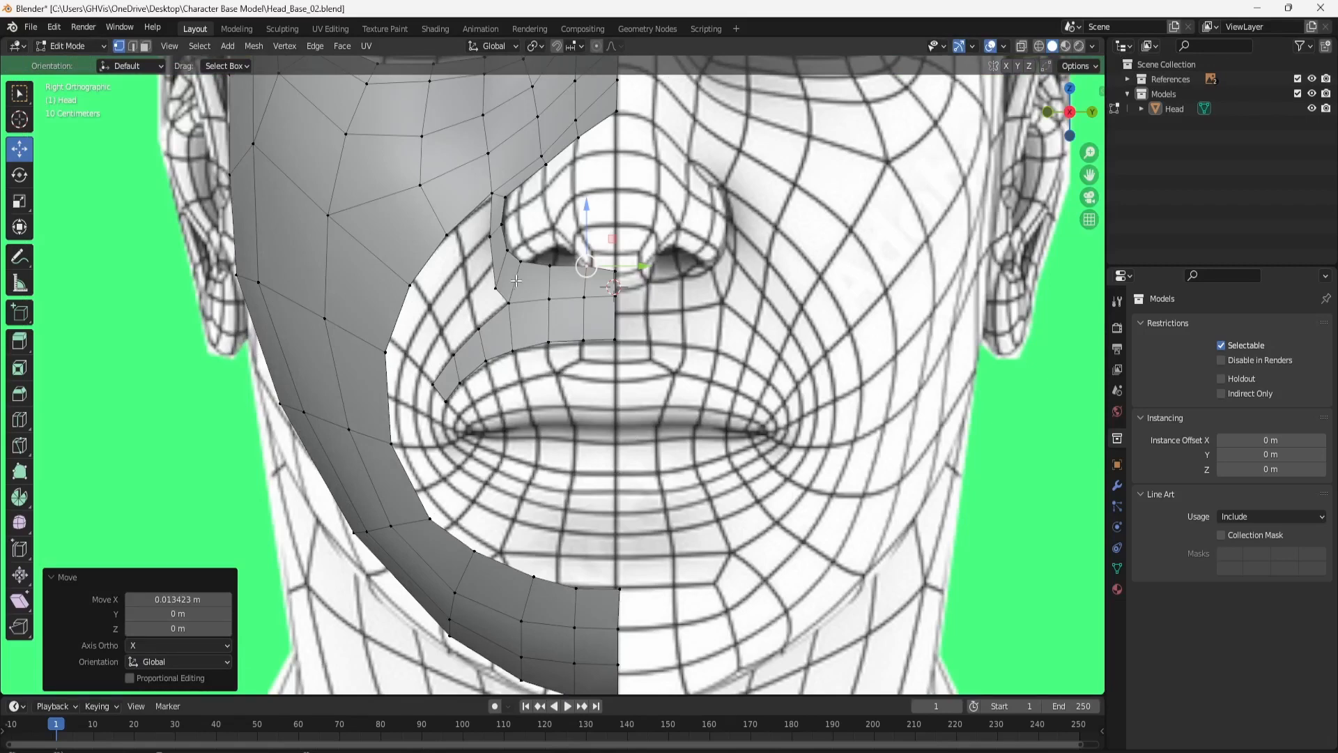
pyautogui.click(491, 287)
pyautogui.moveTo(492, 268); pyautogui.dragTo(492, 246)
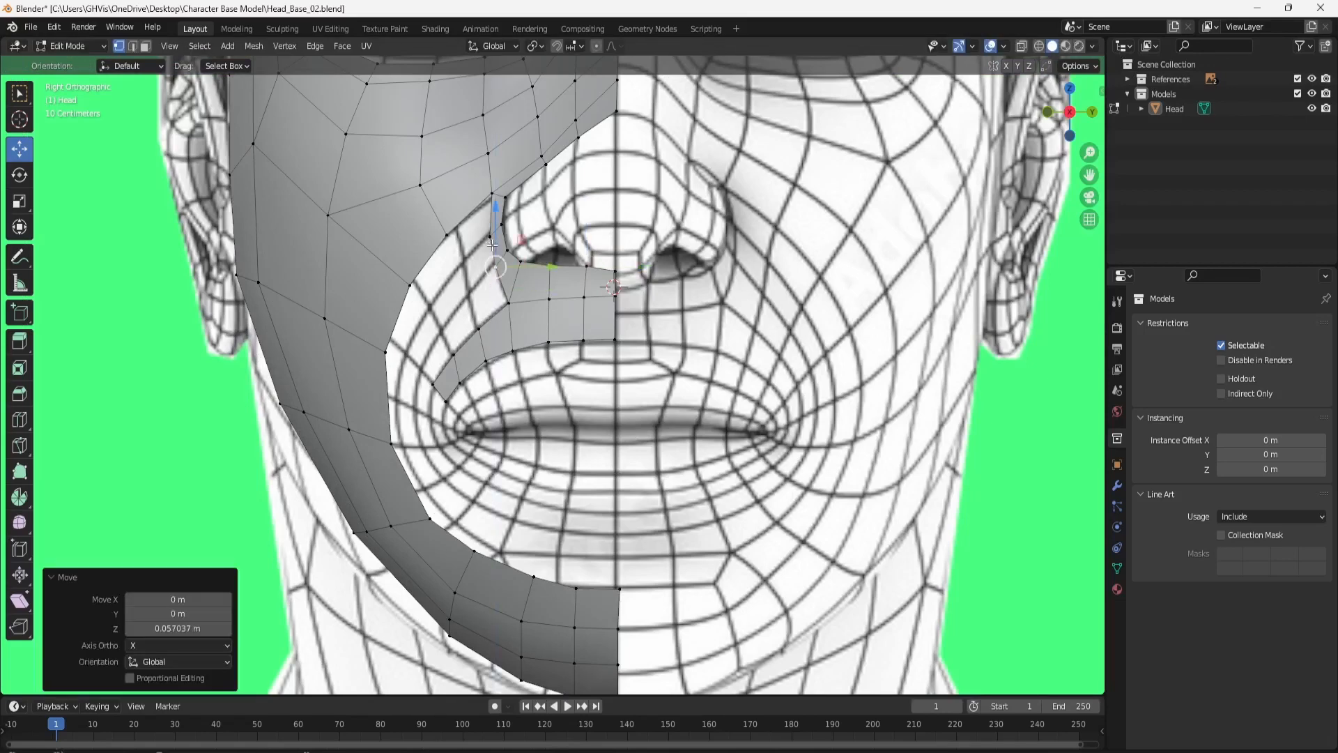
# Extrude the lip strip's end edge about 0.077 m down and 0.011 m outward beside the mouth corner.
pyautogui.scroll(4, 509, 334)
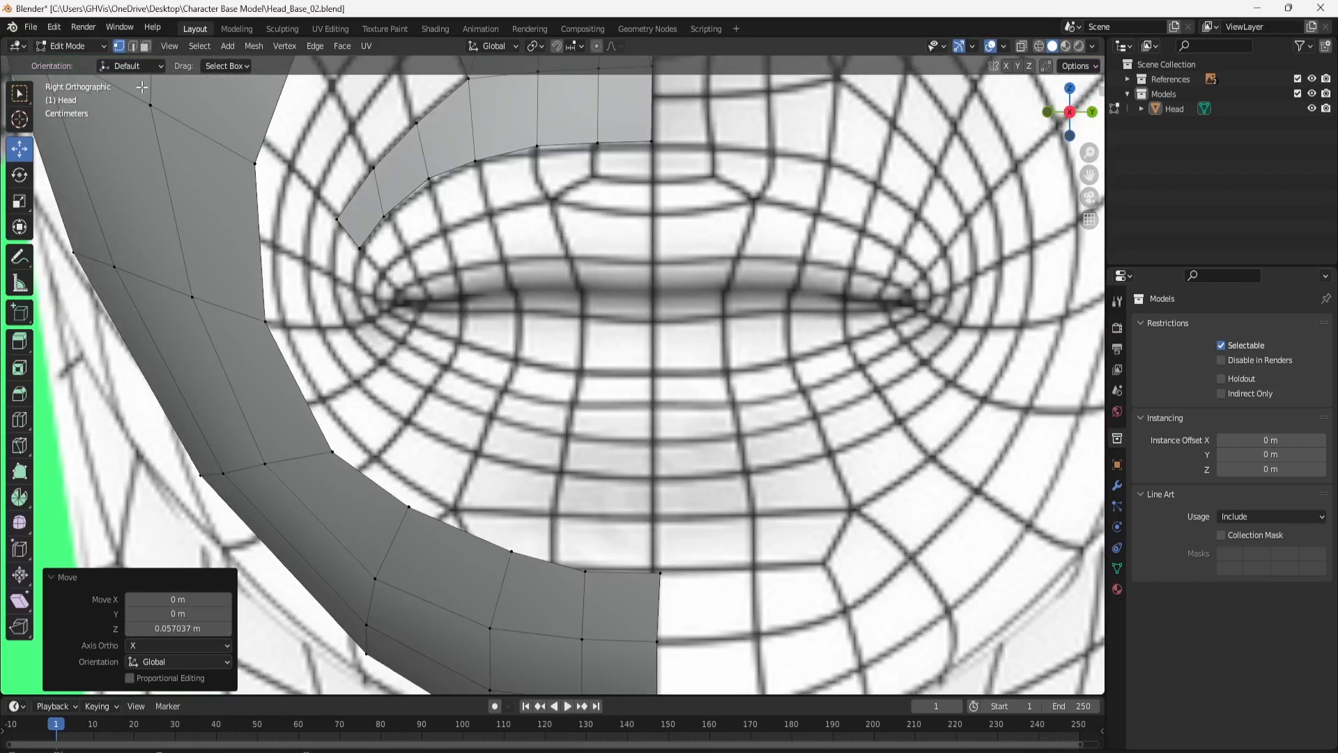
pyautogui.click(133, 47)
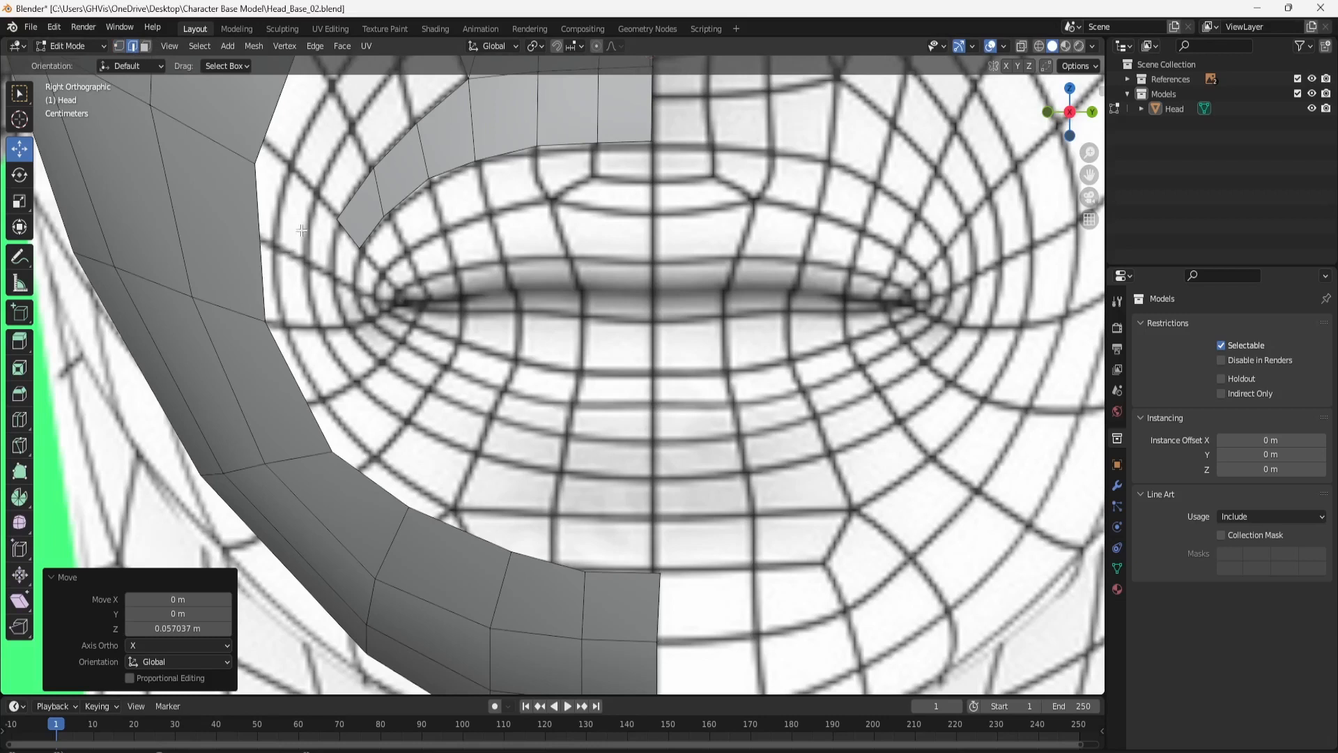
pyautogui.click(355, 241)
pyautogui.click(17, 340)
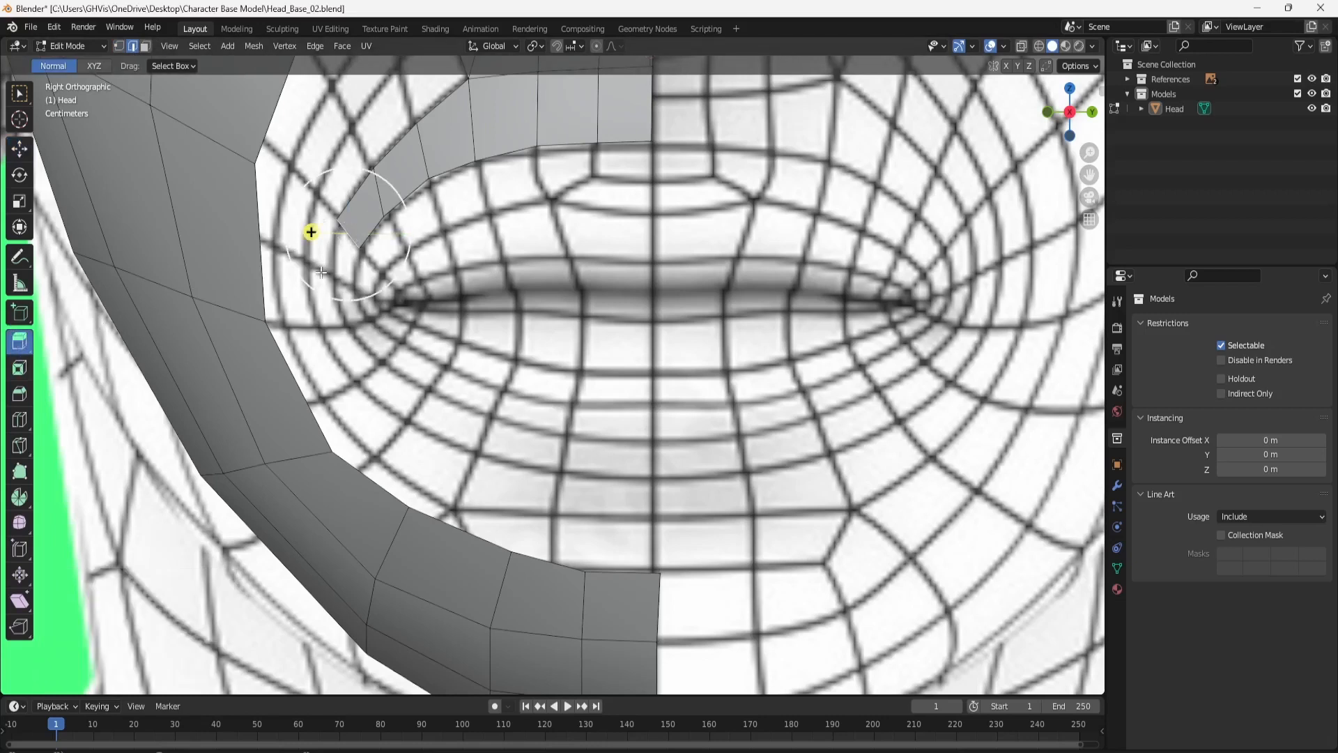
pyautogui.moveTo(311, 232); pyautogui.dragTo(335, 346)
pyautogui.scroll(1, 433, 286)
pyautogui.keyDown('shift'); pyautogui.moveTo(456, 227); pyautogui.dragTo(514, 295, button='middle'); pyautogui.keyUp('shift')
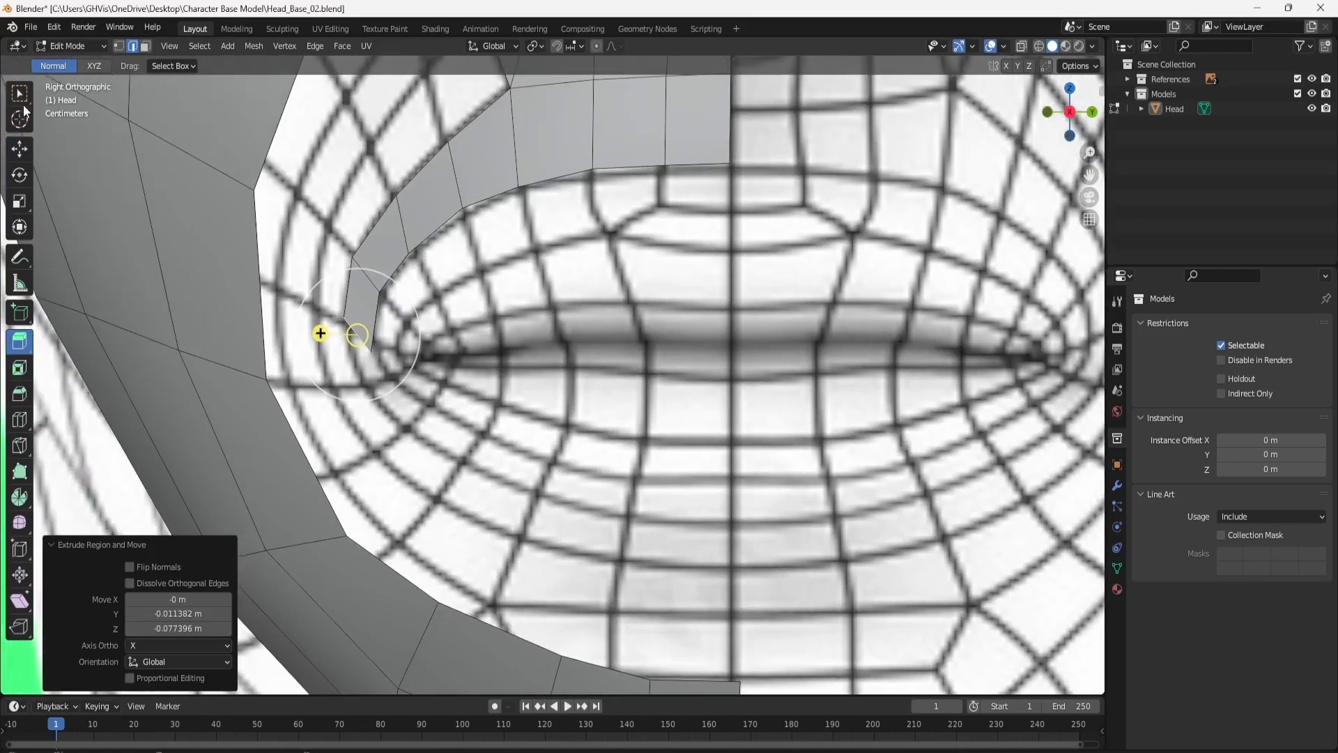
# Lower the new end edge's two vertices beside the mouth corner and shift them about 0.021 m toward the centreline.
pyautogui.click(119, 46)
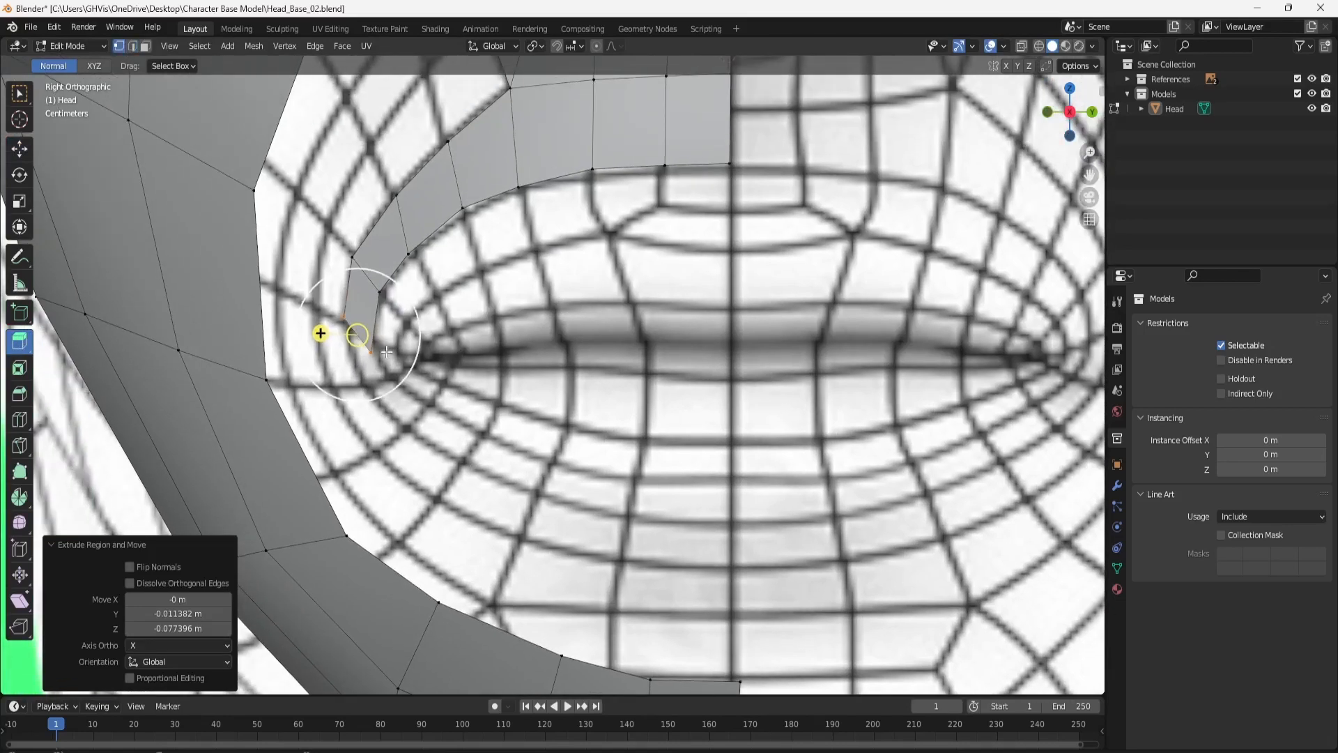
pyautogui.scroll(-2, 341, 377)
pyautogui.keyDown('shift'); pyautogui.moveTo(498, 204); pyautogui.dragTo(544, 288, button='middle'); pyautogui.keyUp('shift')
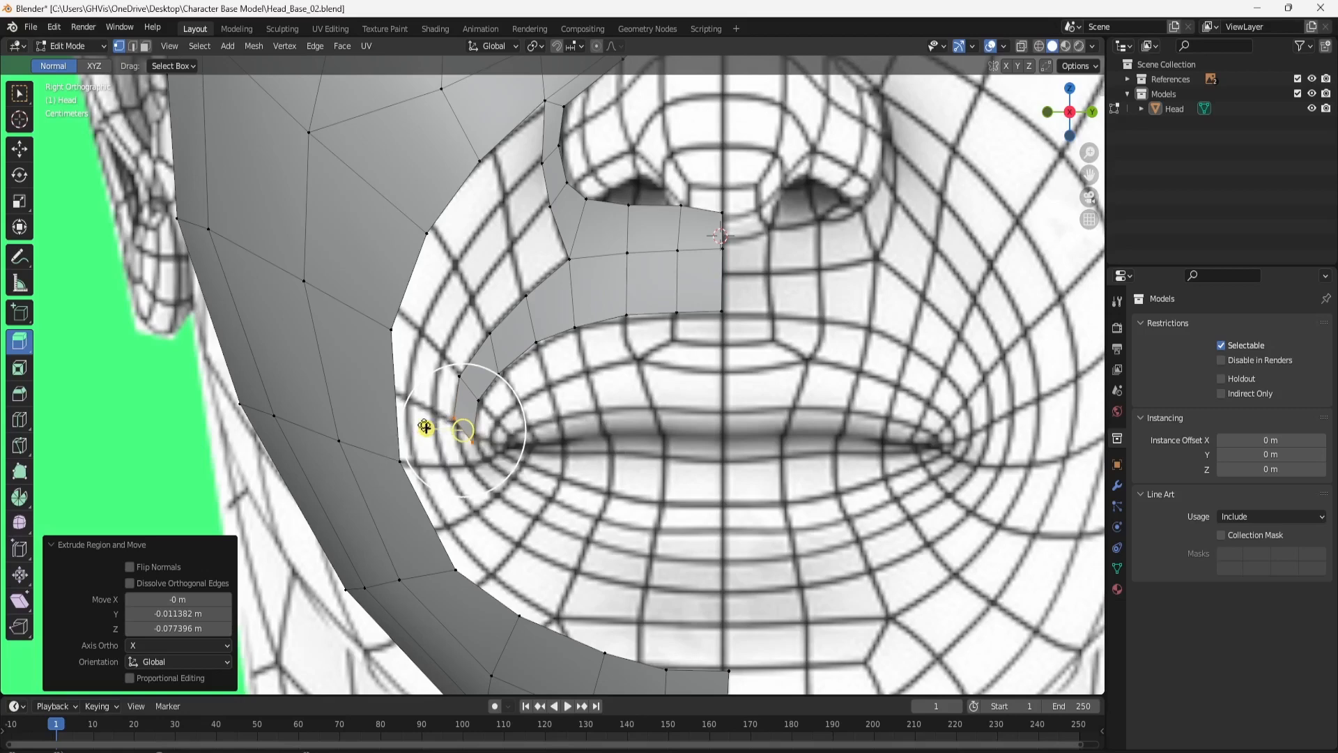
pyautogui.keyDown('shift'); pyautogui.moveTo(500, 409); pyautogui.dragTo(520, 265, button='middle'); pyautogui.keyUp('shift')
pyautogui.scroll(2, 515, 266)
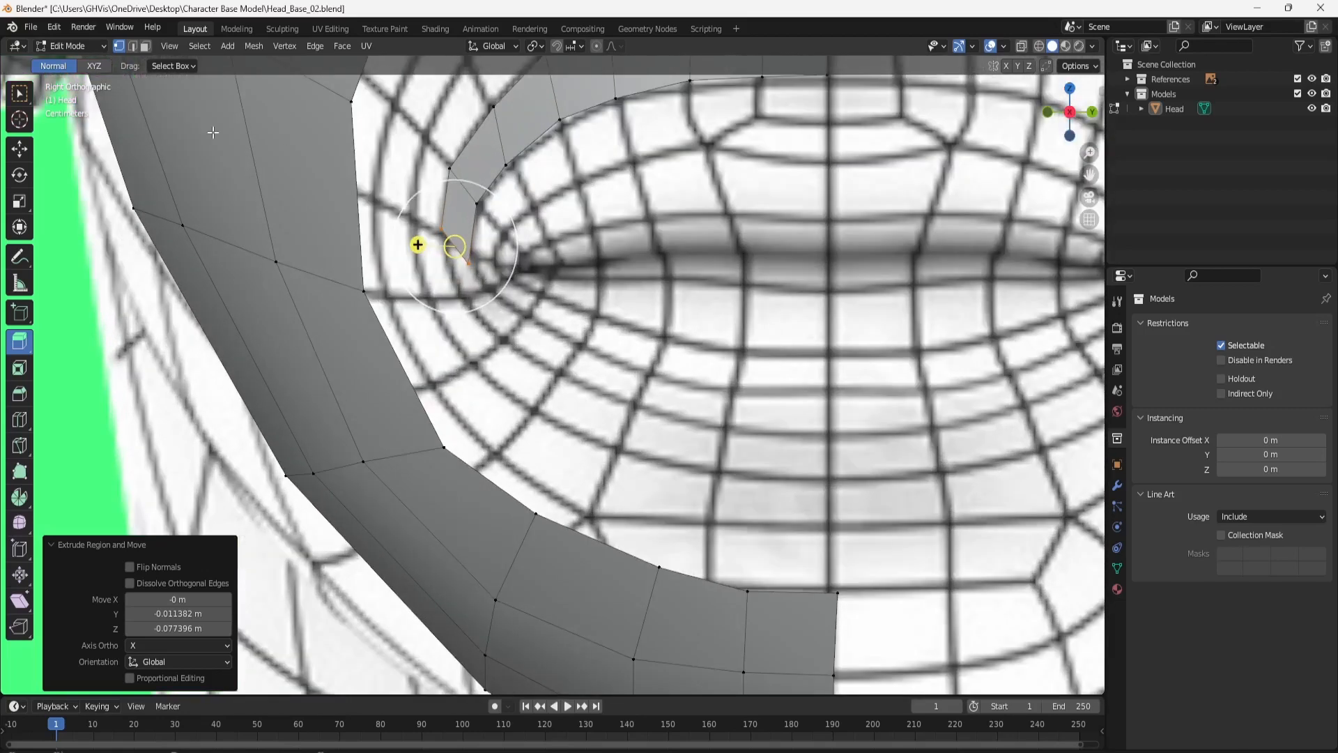
pyautogui.click(15, 153)
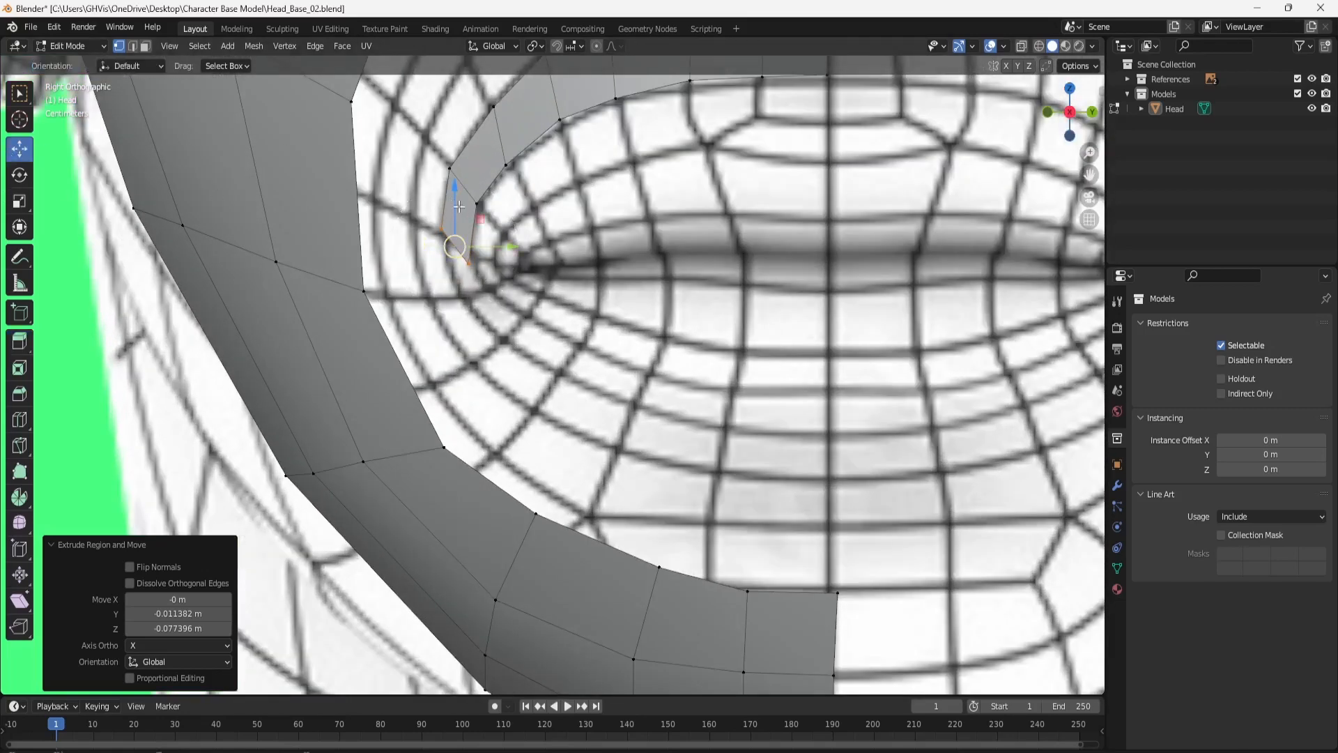
pyautogui.moveTo(459, 206); pyautogui.dragTo(462, 238)
pyautogui.moveTo(499, 279); pyautogui.dragTo(515, 280)
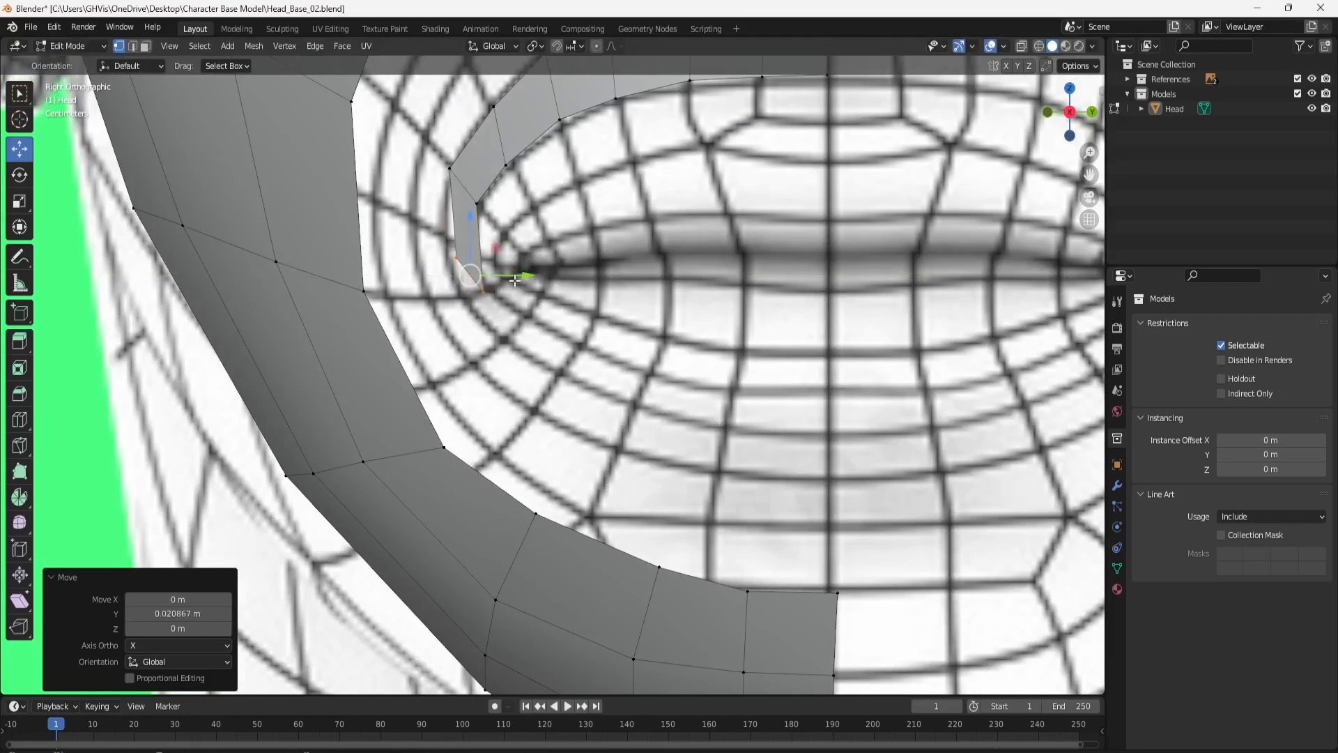
# Move the end edge's outer vertex about 0.052 m down and 0.010 m inward, and adjust the inner vertex beside it.
pyautogui.click(457, 257)
pyautogui.moveTo(480, 234); pyautogui.dragTo(486, 274)
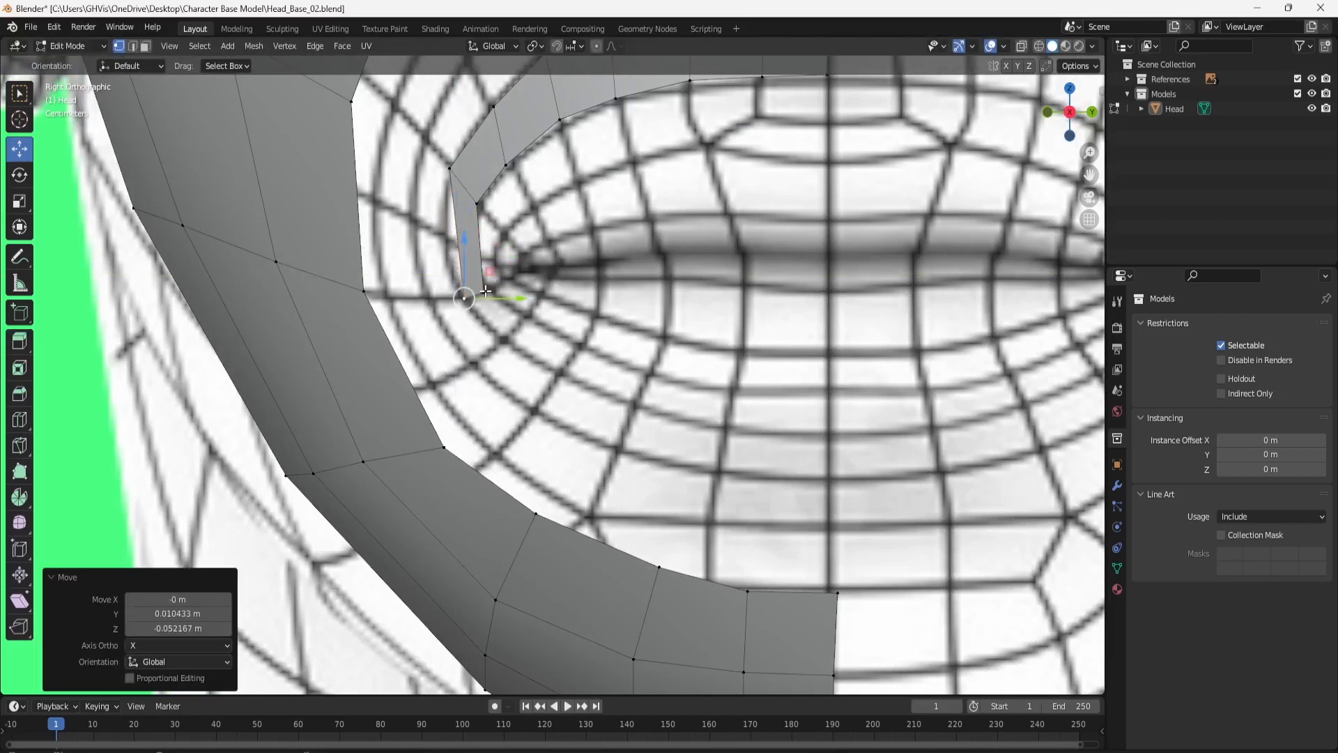
pyautogui.moveTo(497, 297); pyautogui.dragTo(493, 287)
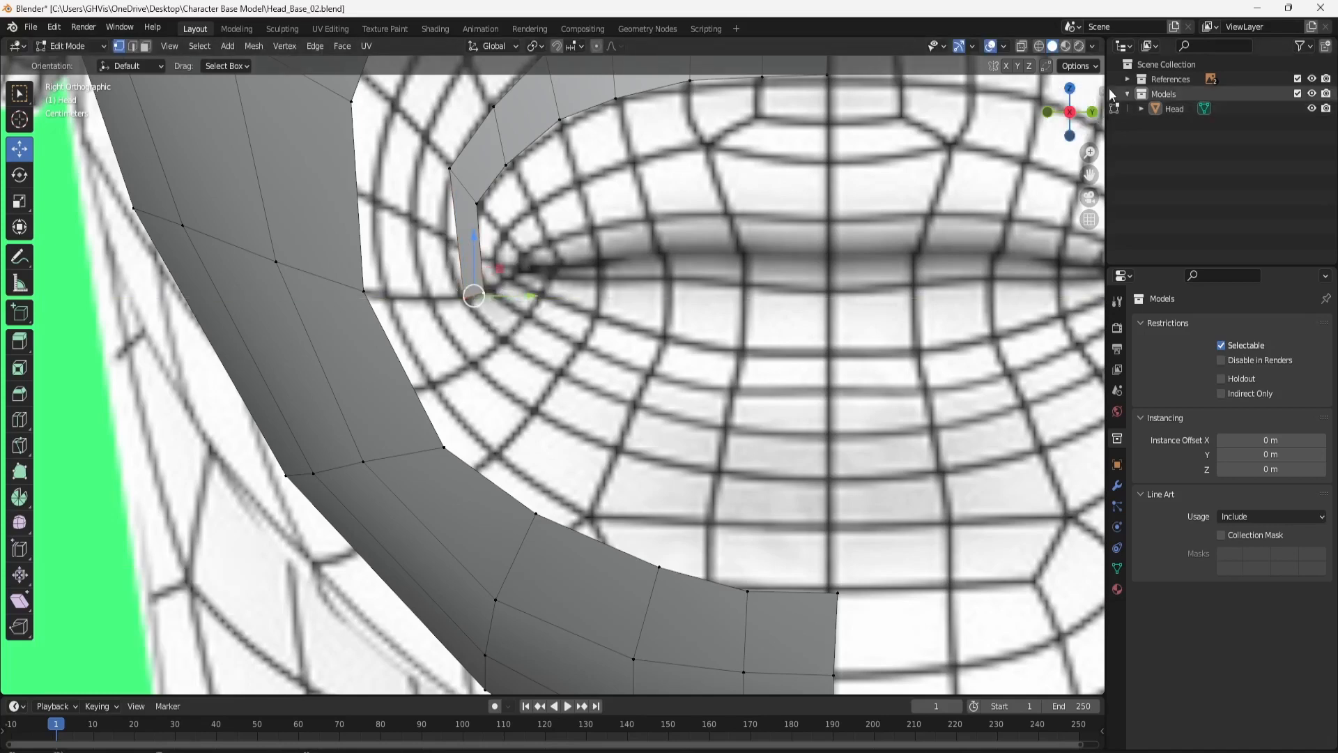
# Move the end edge down and backward onto the profile reference, lowering its outer vertex about 0.015 m further.
pyautogui.click(1048, 111)
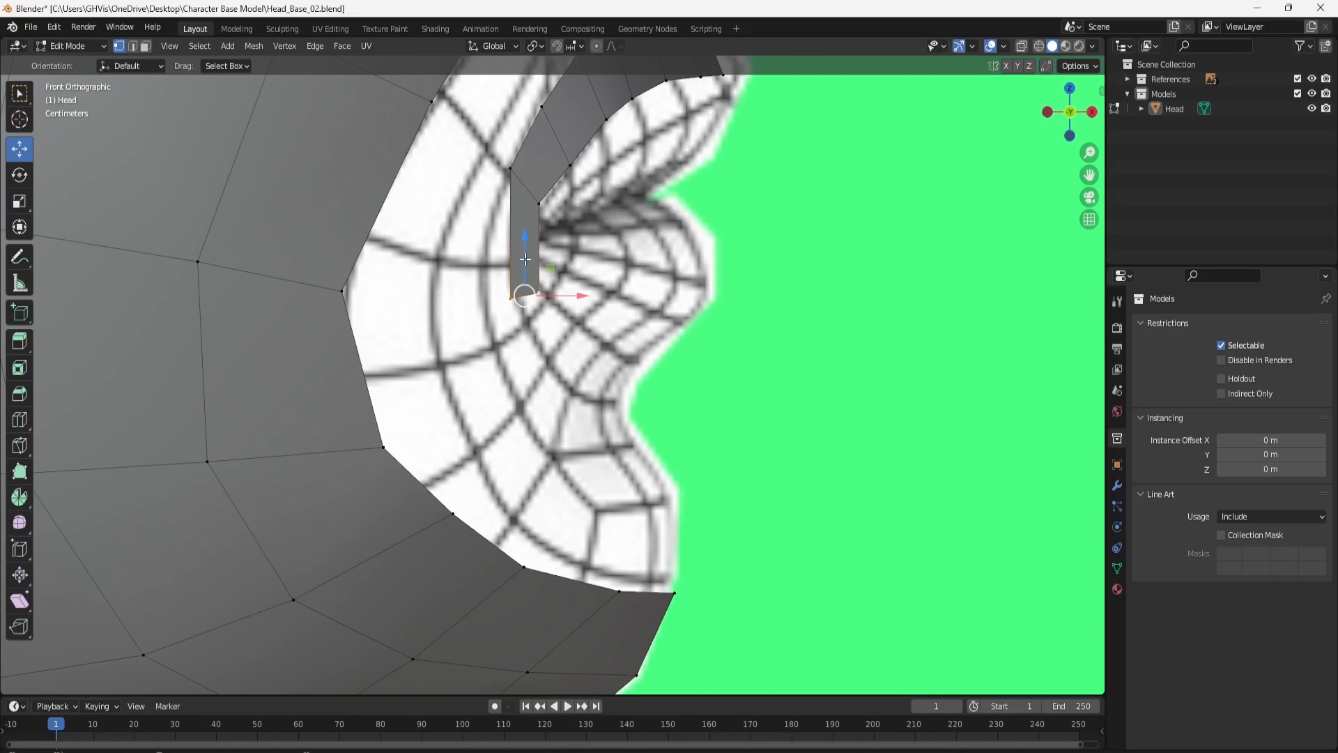
pyautogui.moveTo(527, 262); pyautogui.dragTo(495, 322)
pyautogui.click(498, 339)
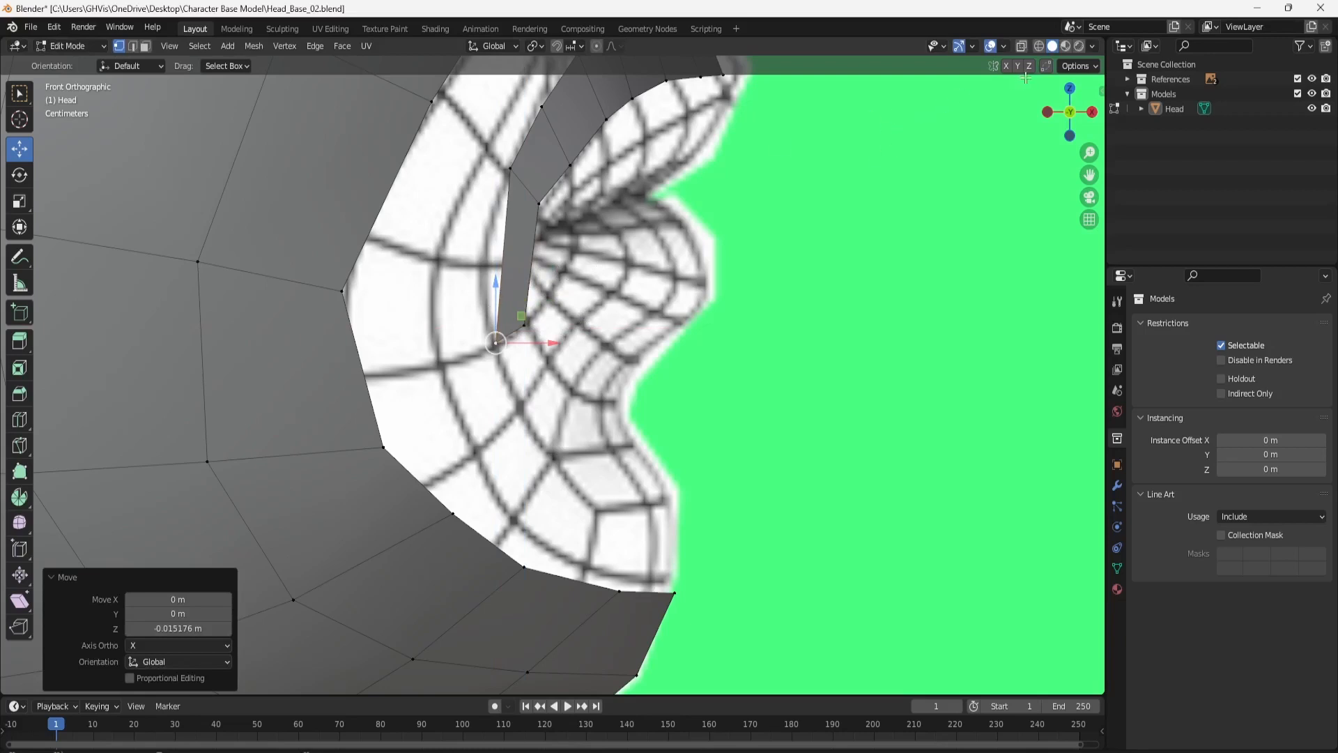
pyautogui.click(1091, 112)
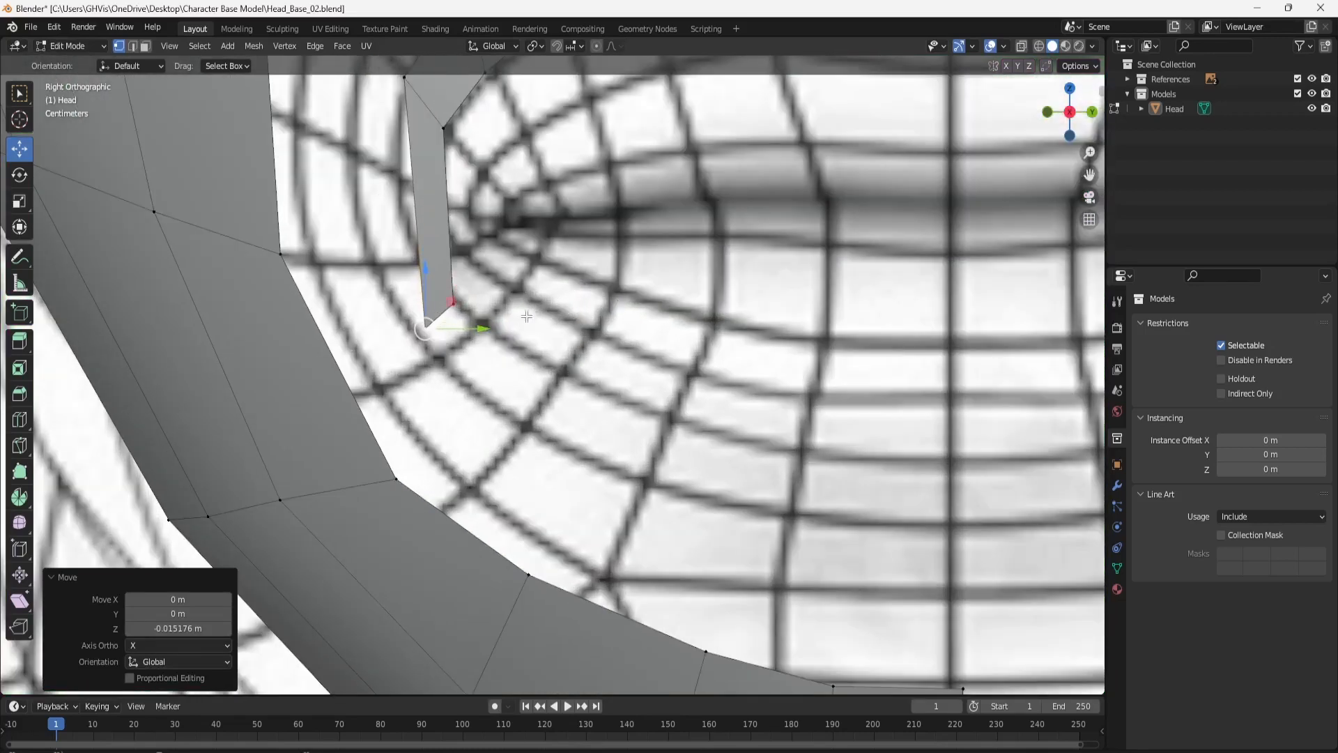
pyautogui.moveTo(483, 328); pyautogui.dragTo(465, 307)
pyautogui.hotkey('ctrl', 'z')
pyautogui.keyDown('shift'); pyautogui.click(463, 307); pyautogui.keyUp('shift')
pyautogui.hotkey('ctrl', 'z')
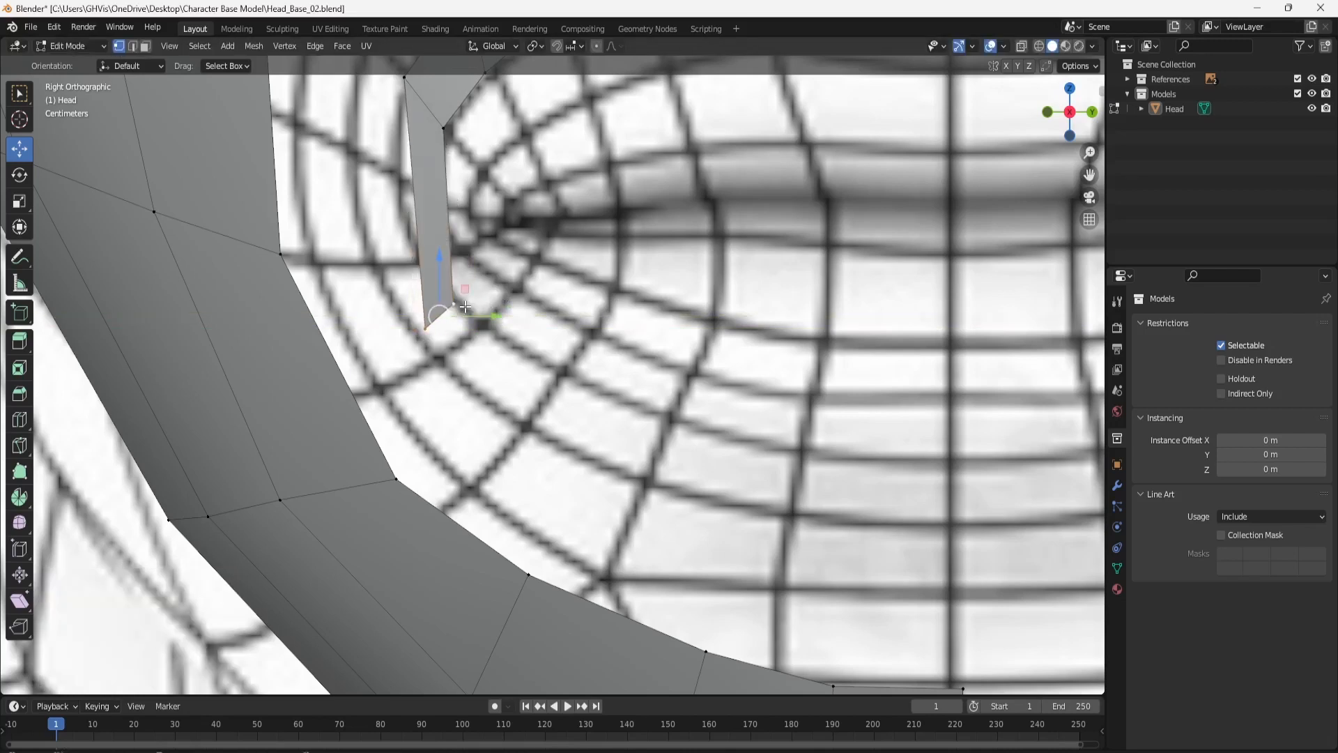
# Extrude the strip's lower end edge about 0.081 m toward the centreline and 0.076 m down, below the mouth corner.
pyautogui.scroll(-1, 437, 148)
pyautogui.scroll(-1, 367, 160)
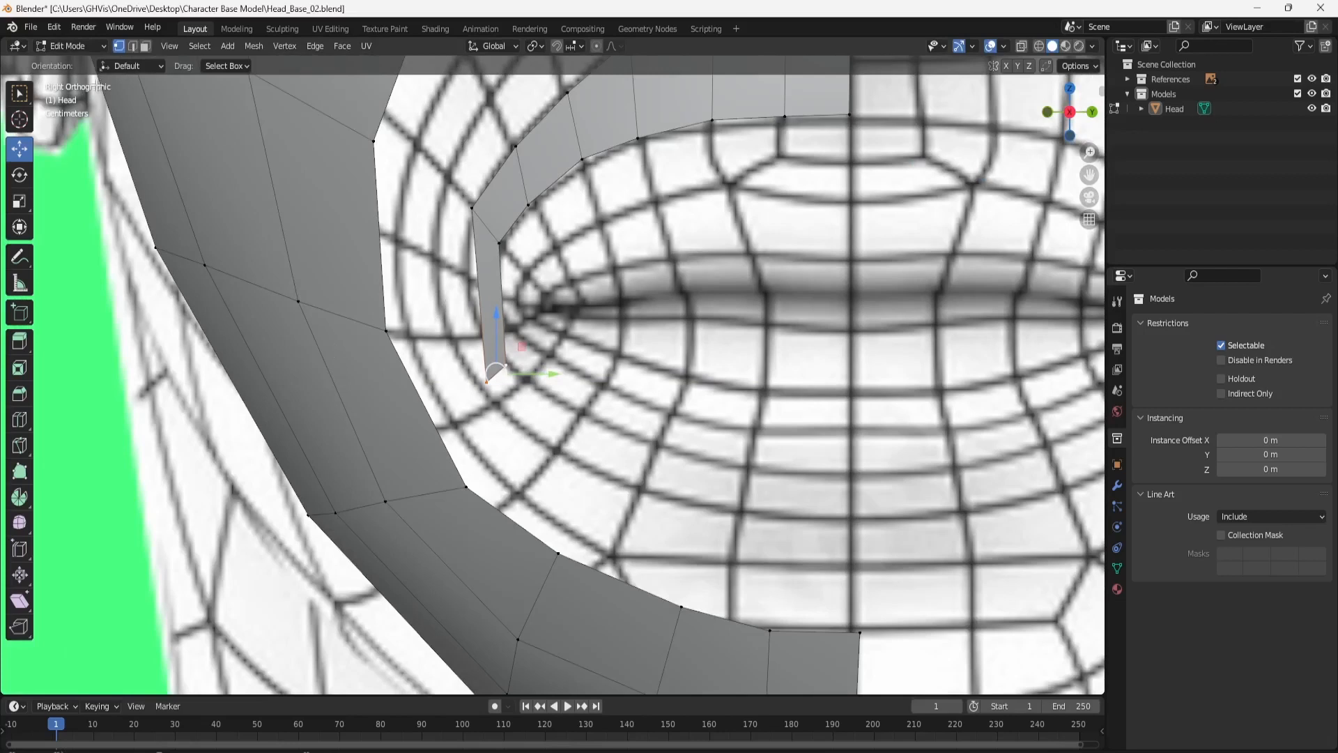
pyautogui.click(132, 46)
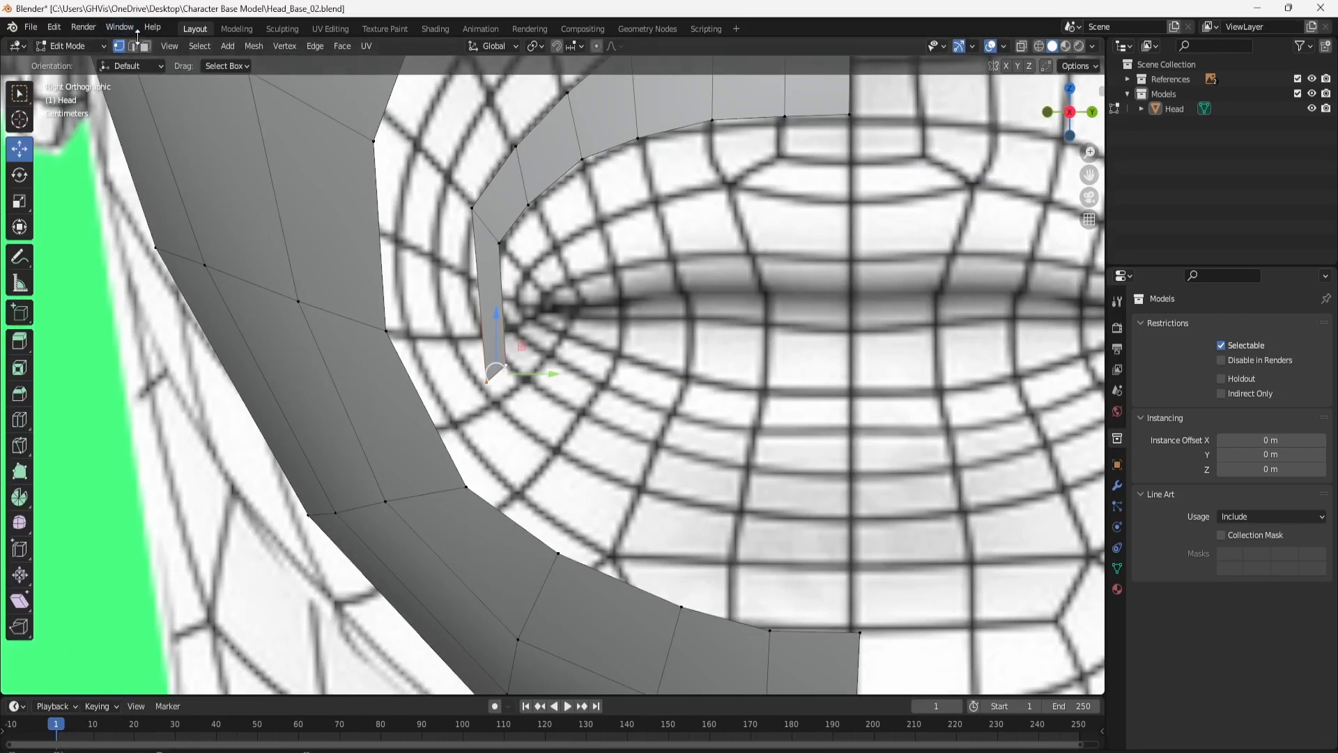
pyautogui.click(19, 340)
pyautogui.press('e')
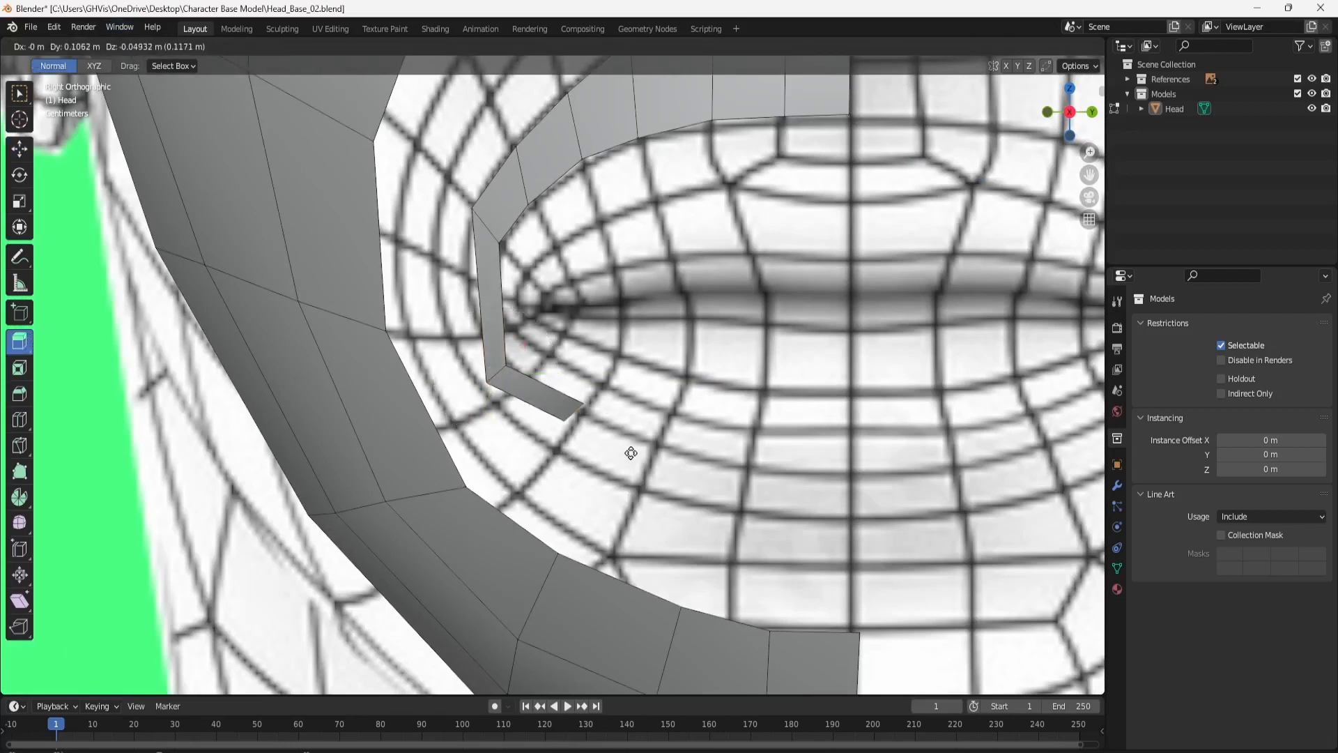
pyautogui.click(611, 472)
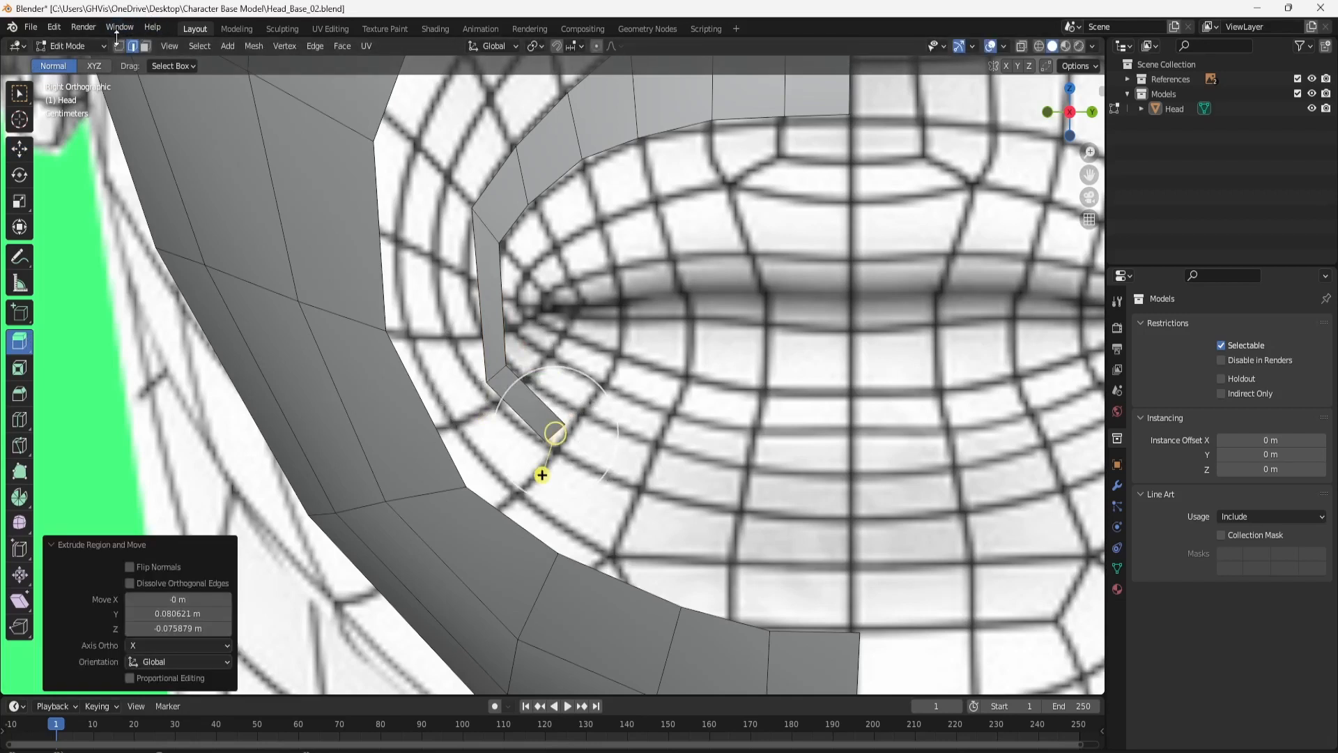
pyautogui.click(11, 155)
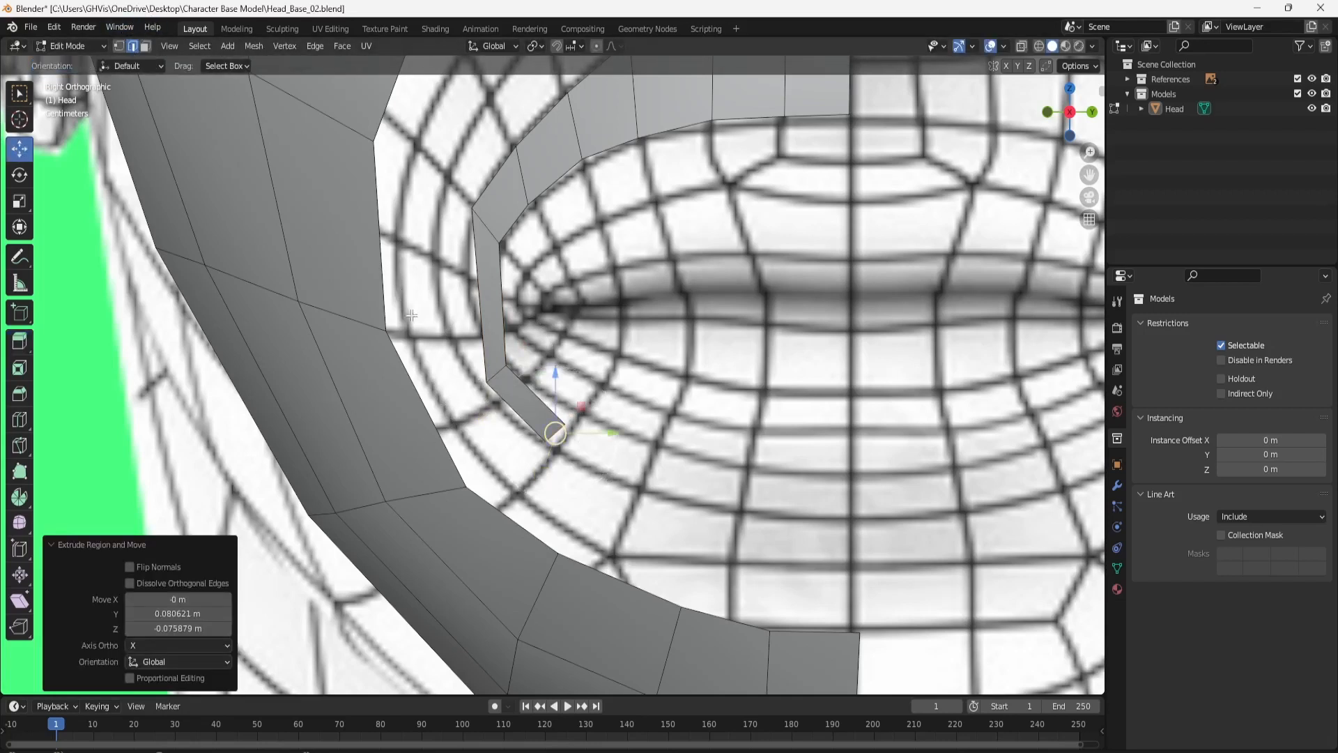
# Raise the strip's last two cross-edges below the mouth corner and extrude its end edge in four segments to the centreline.
pyautogui.click(493, 377)
pyautogui.moveTo(496, 318); pyautogui.dragTo(497, 289)
pyautogui.click(557, 432)
pyautogui.moveTo(557, 432); pyautogui.dragTo(555, 416)
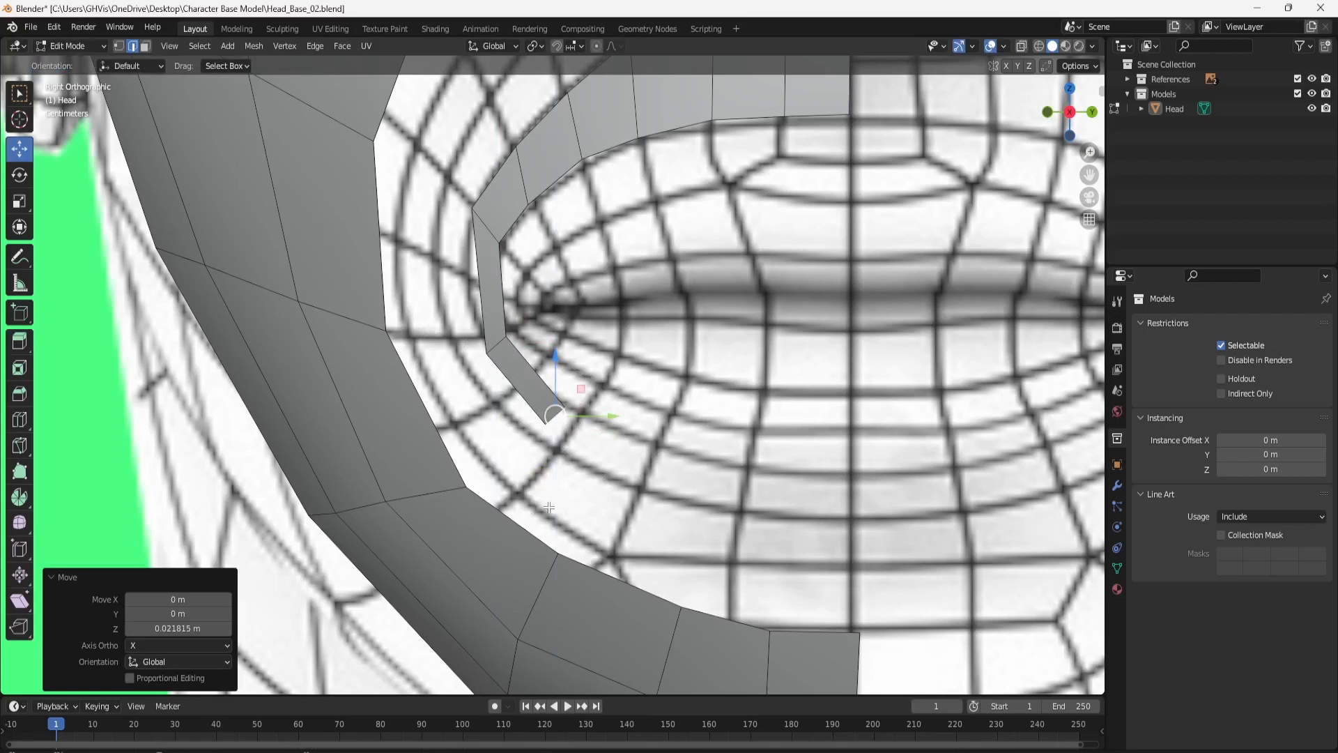
pyautogui.click(19, 341)
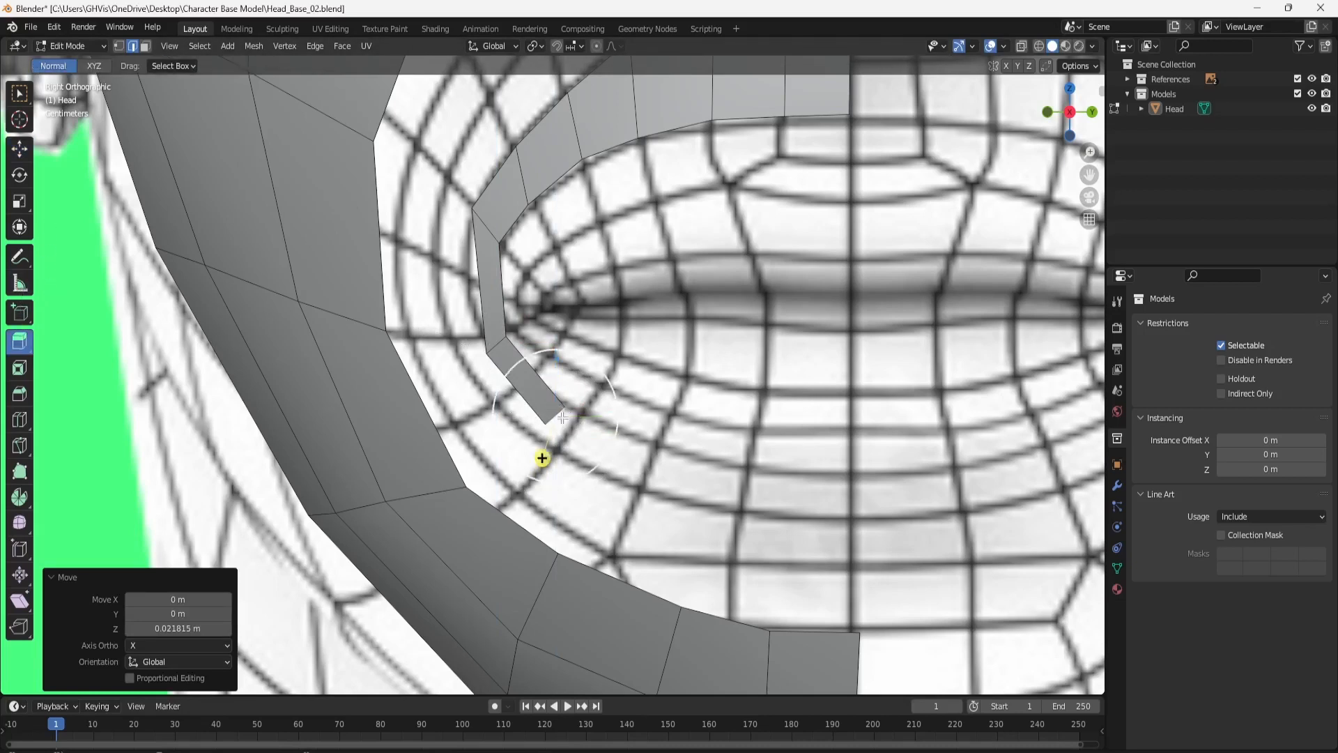
pyautogui.moveTo(608, 458); pyautogui.dragTo(909, 521)
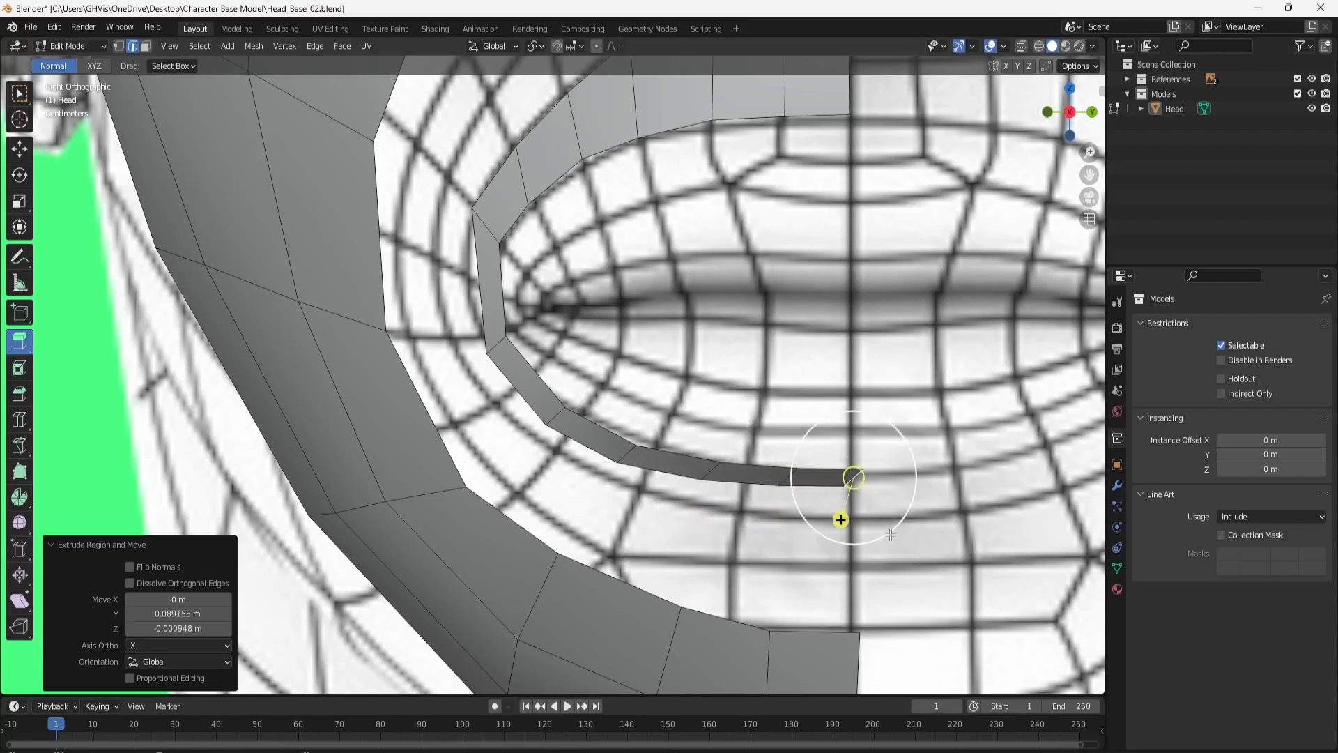
# Lower the bottom vertex of the strip's centreline end about 0.036 m and align both end vertices with the centreline.
pyautogui.click(119, 46)
pyautogui.click(19, 148)
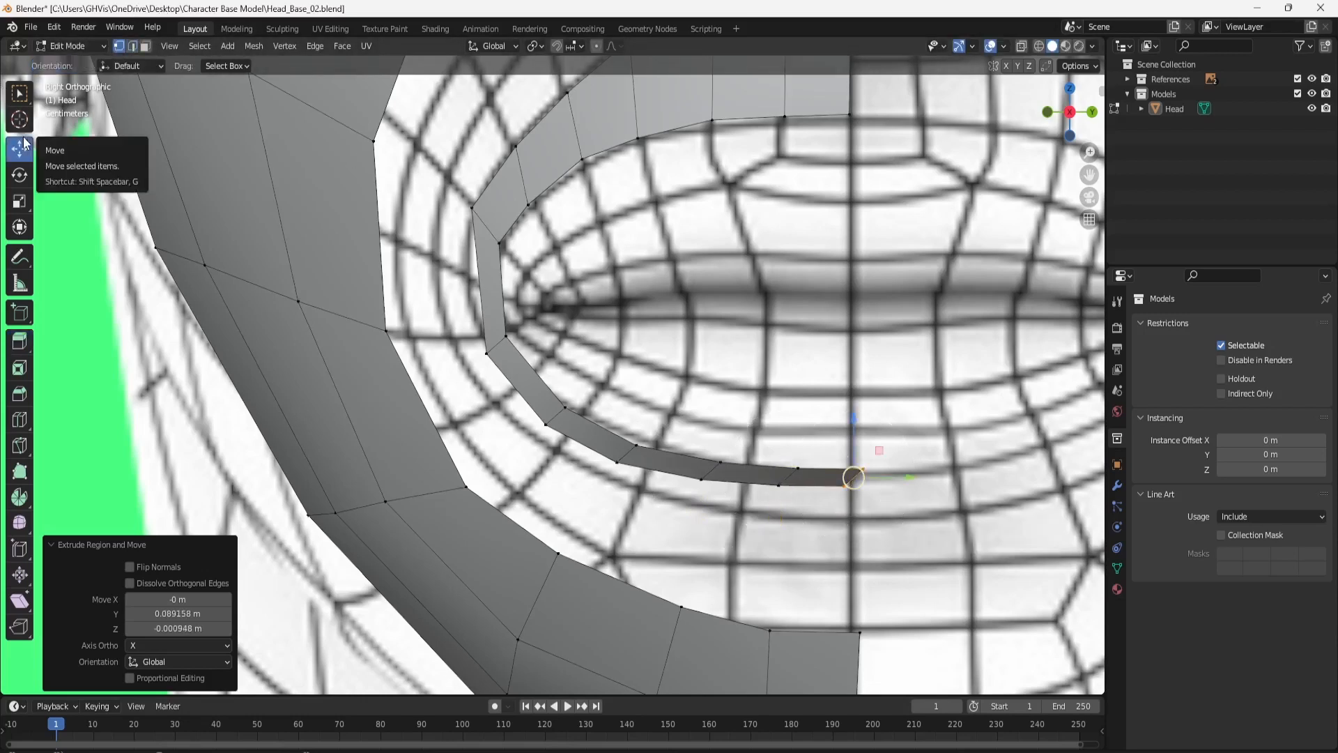
pyautogui.click(847, 494)
pyautogui.moveTo(845, 430); pyautogui.dragTo(844, 459)
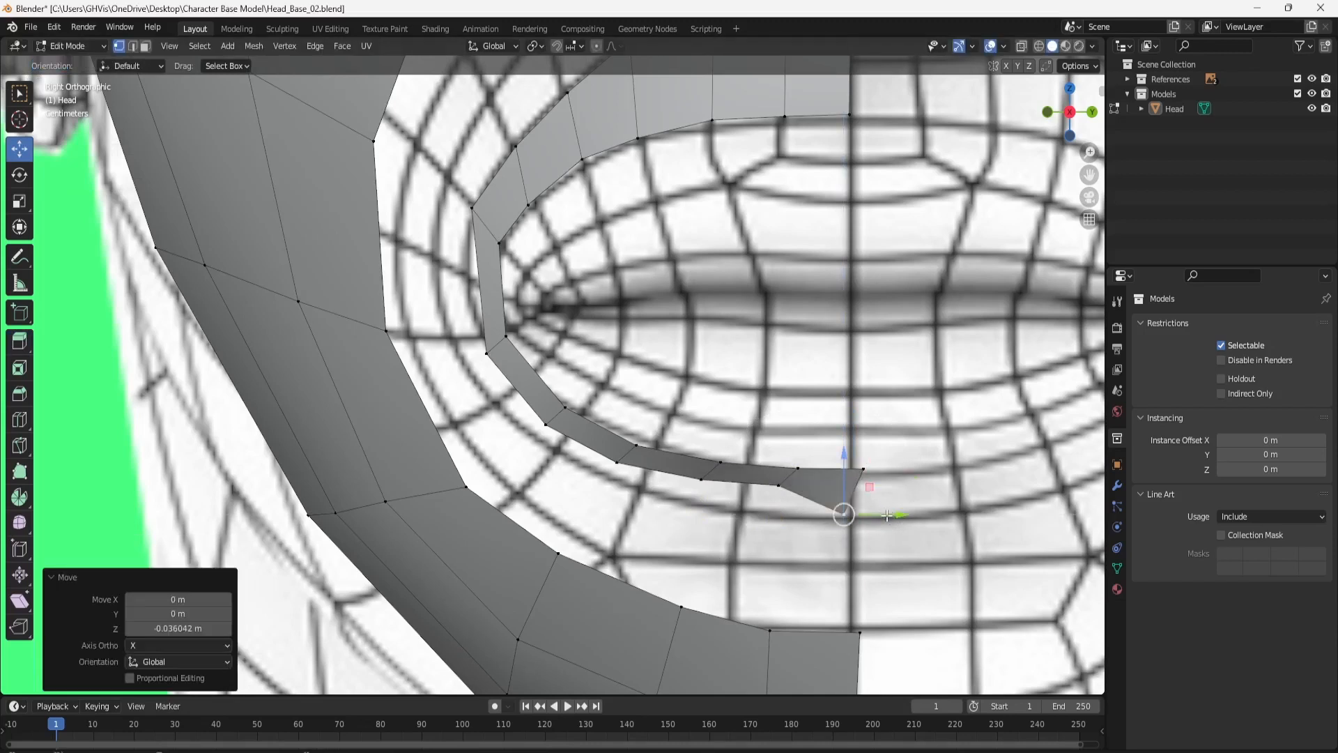
pyautogui.moveTo(886, 516); pyautogui.dragTo(848, 570)
pyautogui.moveTo(898, 490); pyautogui.dragTo(888, 488)
# Lower the bottom vertices of the next two cross-edges onto the reference loop and adjust them sideways to widen the strip.
pyautogui.click(780, 484)
pyautogui.moveTo(777, 460); pyautogui.dragTo(817, 466)
pyautogui.click(798, 468)
pyautogui.click(701, 480)
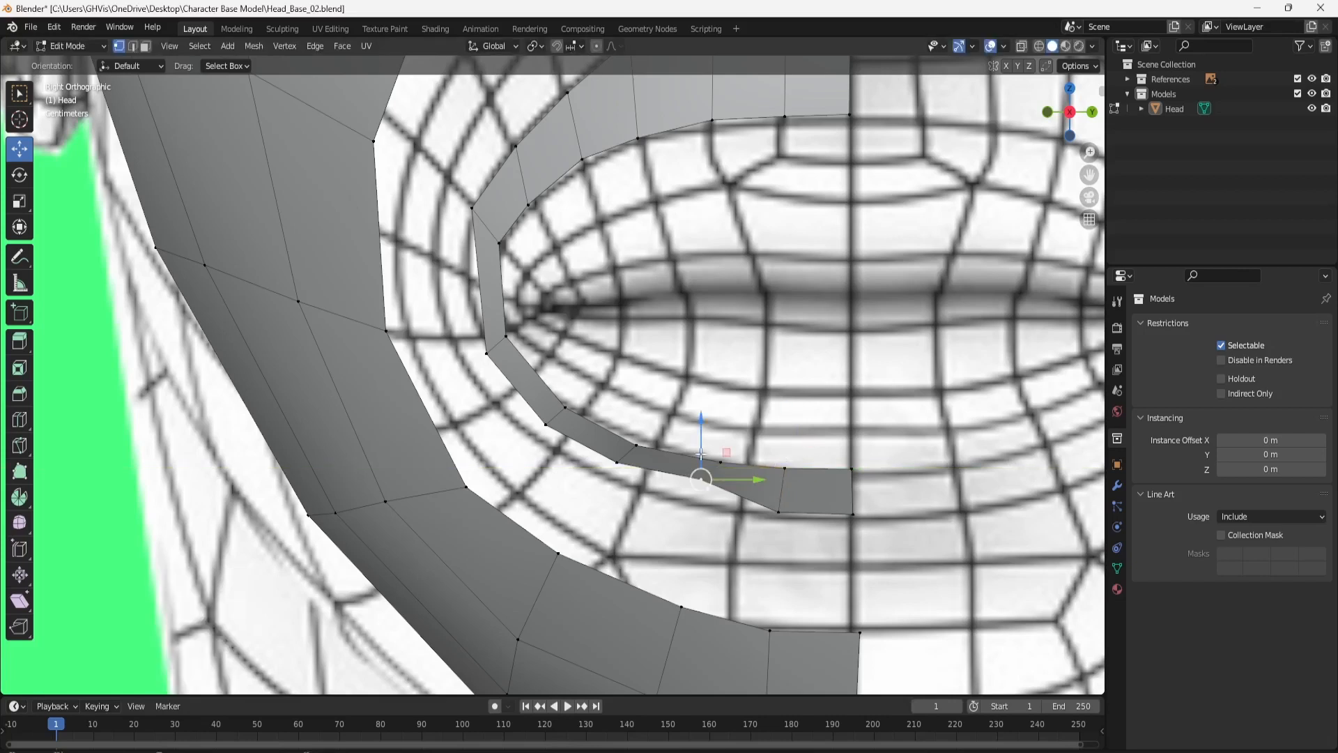
pyautogui.moveTo(700, 451); pyautogui.dragTo(759, 510)
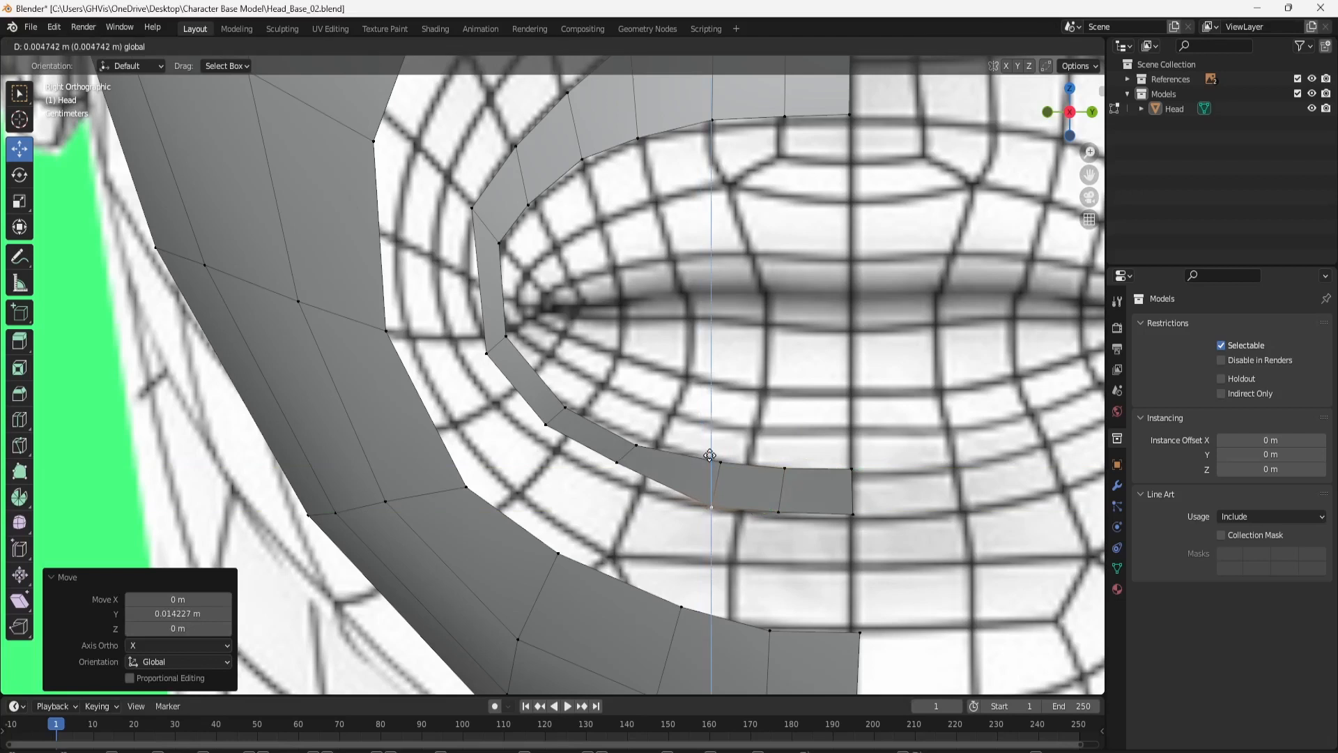
# Adjust the next cross-edge's two vertices to the reference and lower the following outer vertex toward the mouth corner about 0.024 m.
pyautogui.click(636, 444)
pyautogui.moveTo(636, 420); pyautogui.dragTo(664, 481)
pyautogui.click(617, 463)
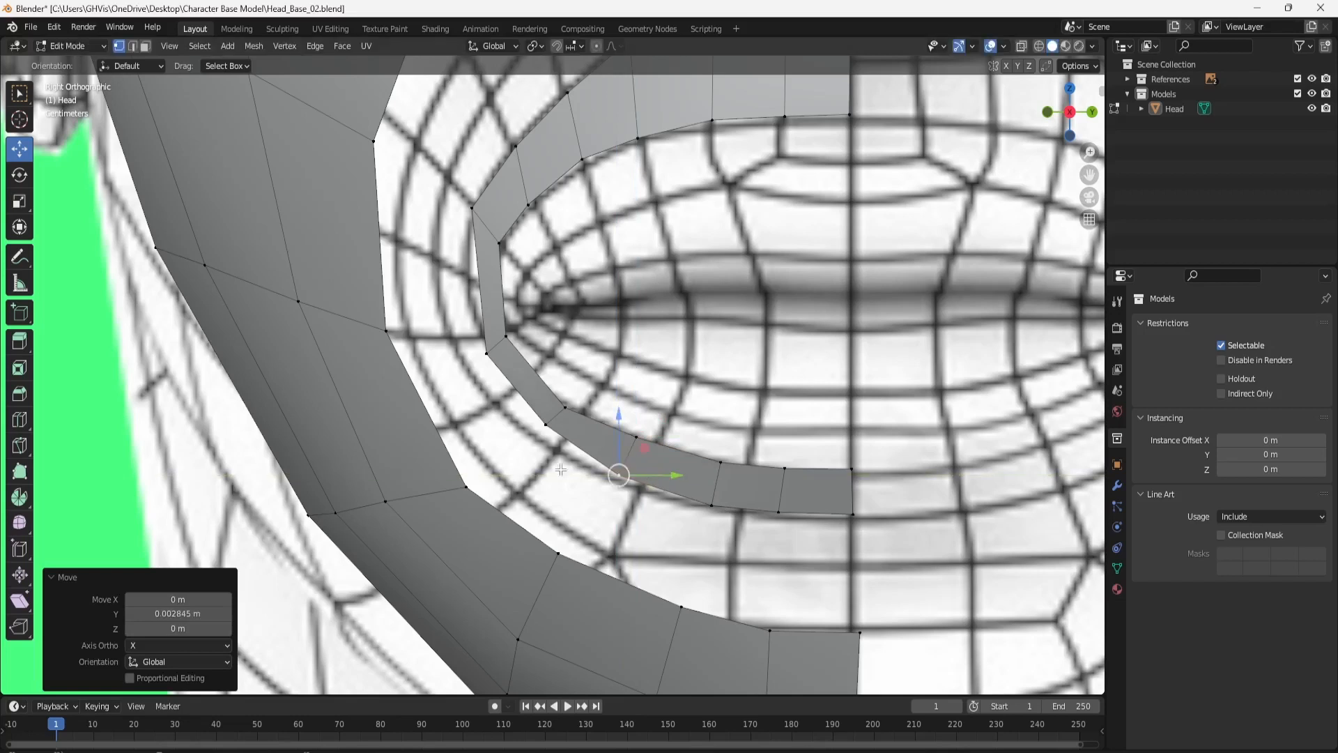
pyautogui.click(546, 424)
pyautogui.moveTo(546, 384); pyautogui.dragTo(511, 402)
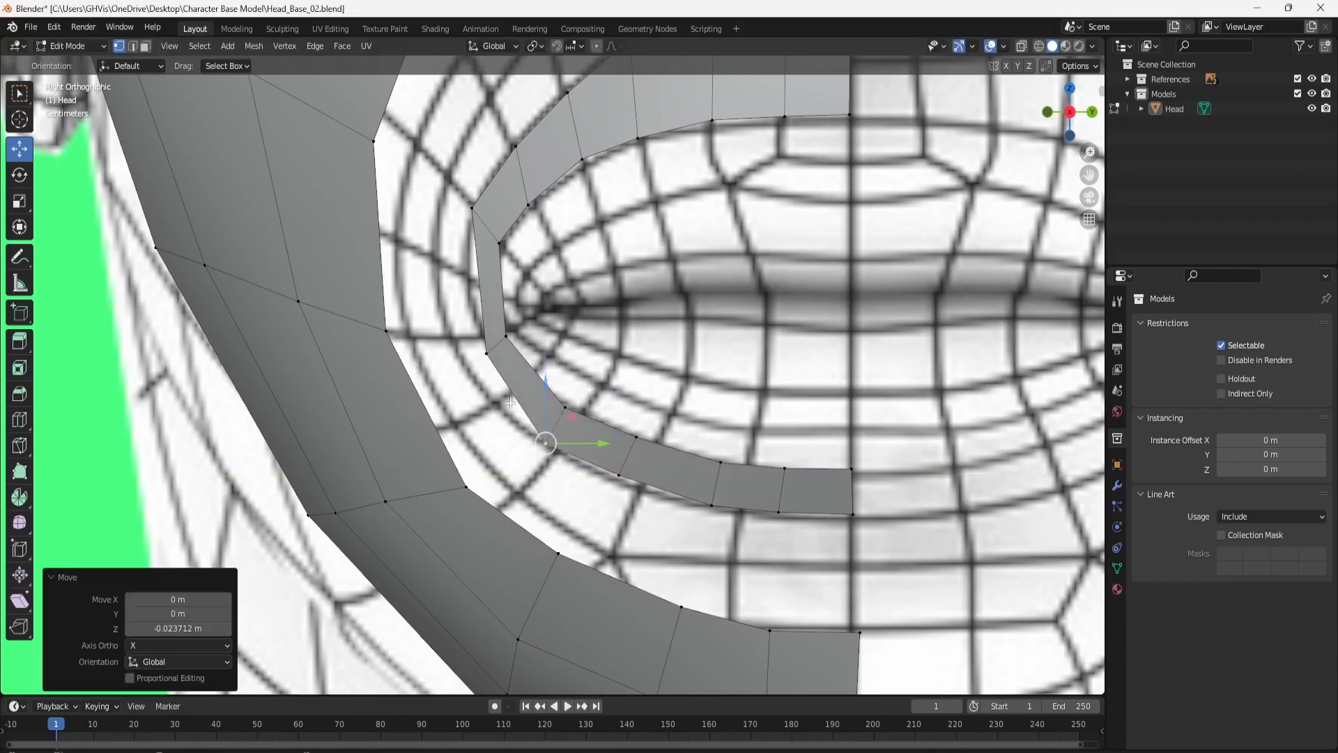
# Move the two outer vertices beside the mouth corner outward, the lower one about 0.032 m and the upper one about 0.026 m.
pyautogui.click(486, 348)
pyautogui.moveTo(507, 350); pyautogui.dragTo(482, 347)
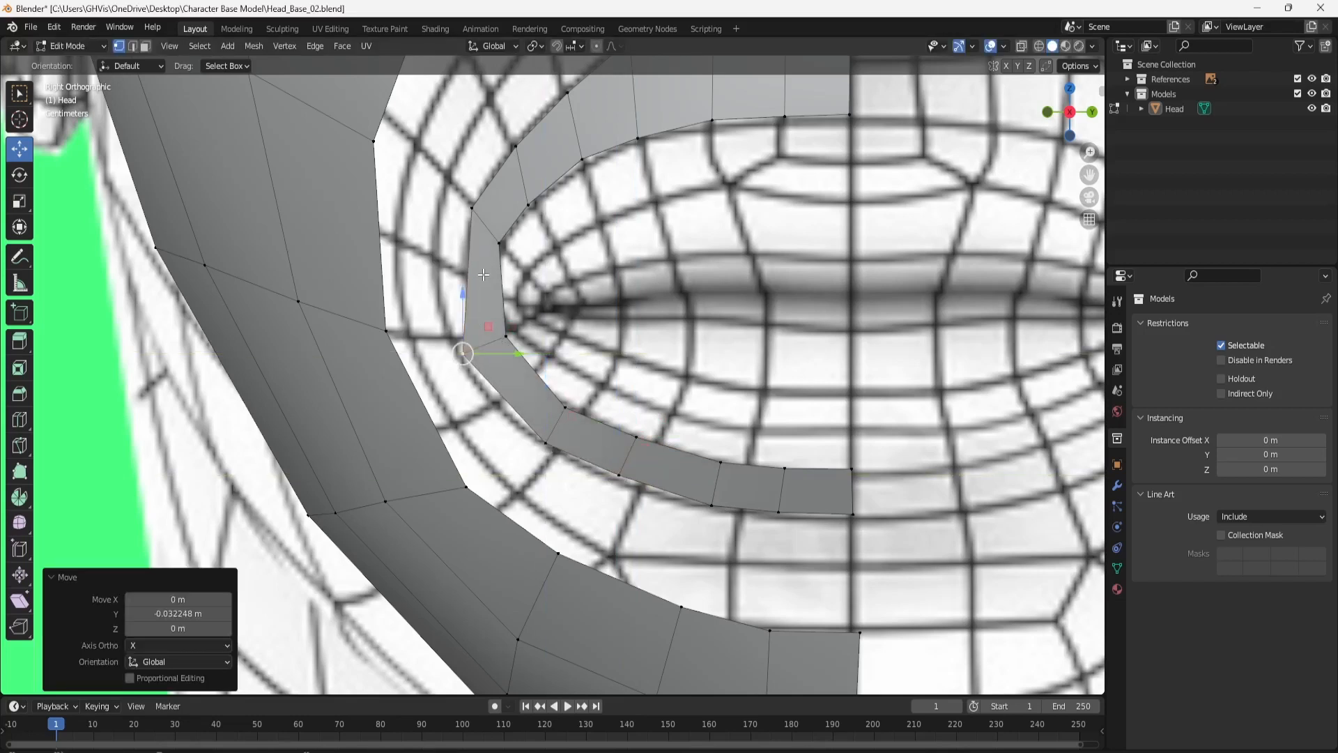
pyautogui.click(473, 211)
pyautogui.moveTo(511, 209); pyautogui.dragTo(490, 207)
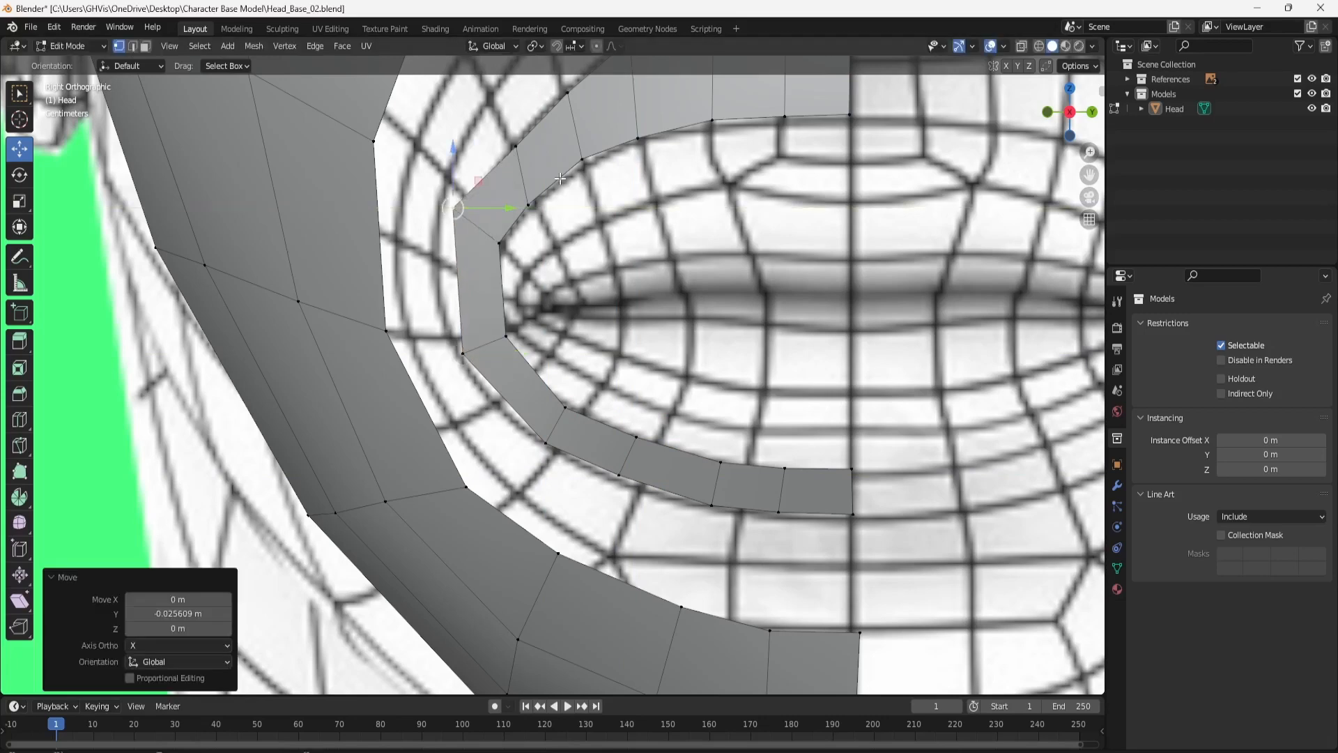
# Move the strip's outer vertex below the mouth corner about 0.012 m outward and raise the one beside the corner about 0.015 m.
pyautogui.click(515, 145)
pyautogui.scroll(-2, 614, 209)
pyautogui.keyDown('shift'); pyautogui.moveTo(615, 207); pyautogui.dragTo(616, 257, button='middle'); pyautogui.keyUp('shift')
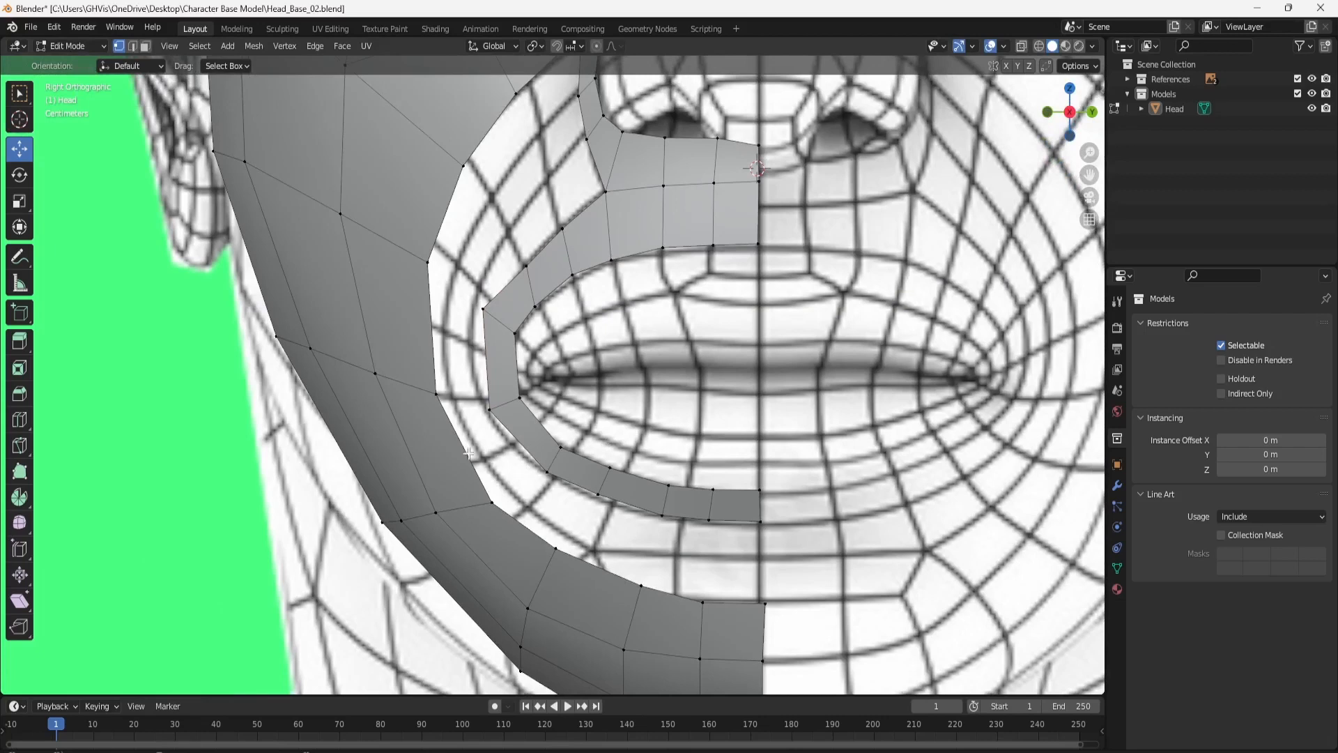
pyautogui.click(548, 467)
pyautogui.moveTo(572, 476); pyautogui.dragTo(565, 477)
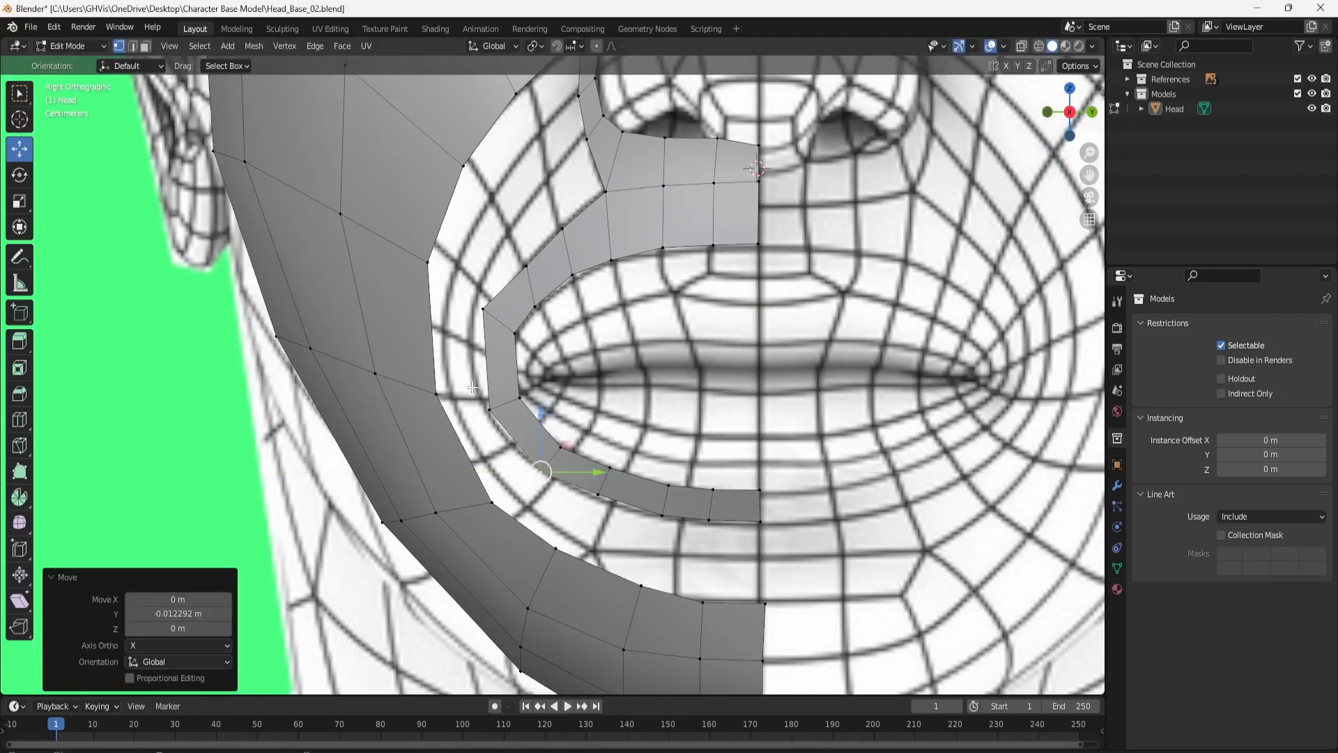
pyautogui.click(485, 392)
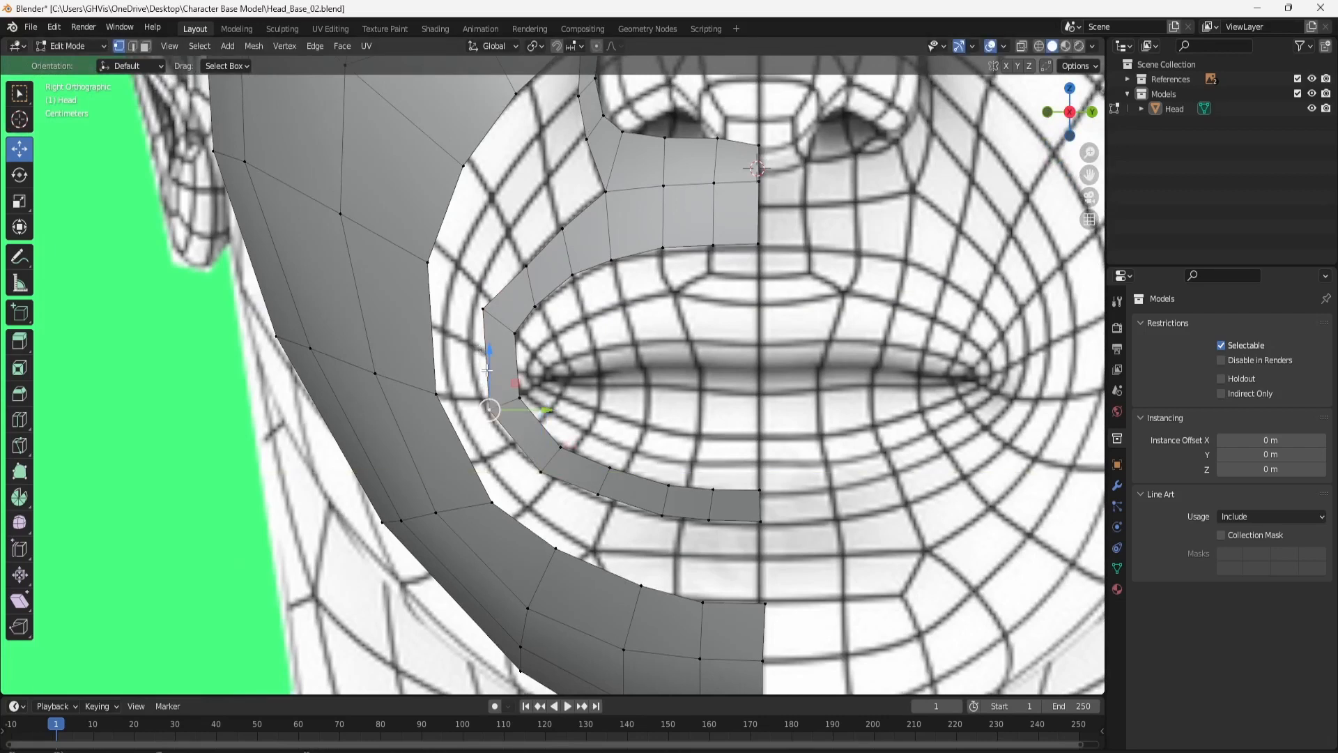
pyautogui.moveTo(487, 366)
pyautogui.mouseDown()
pyautogui.moveTo(483, 353)
pyautogui.moveTo(493, 364)
pyautogui.mouseUp()
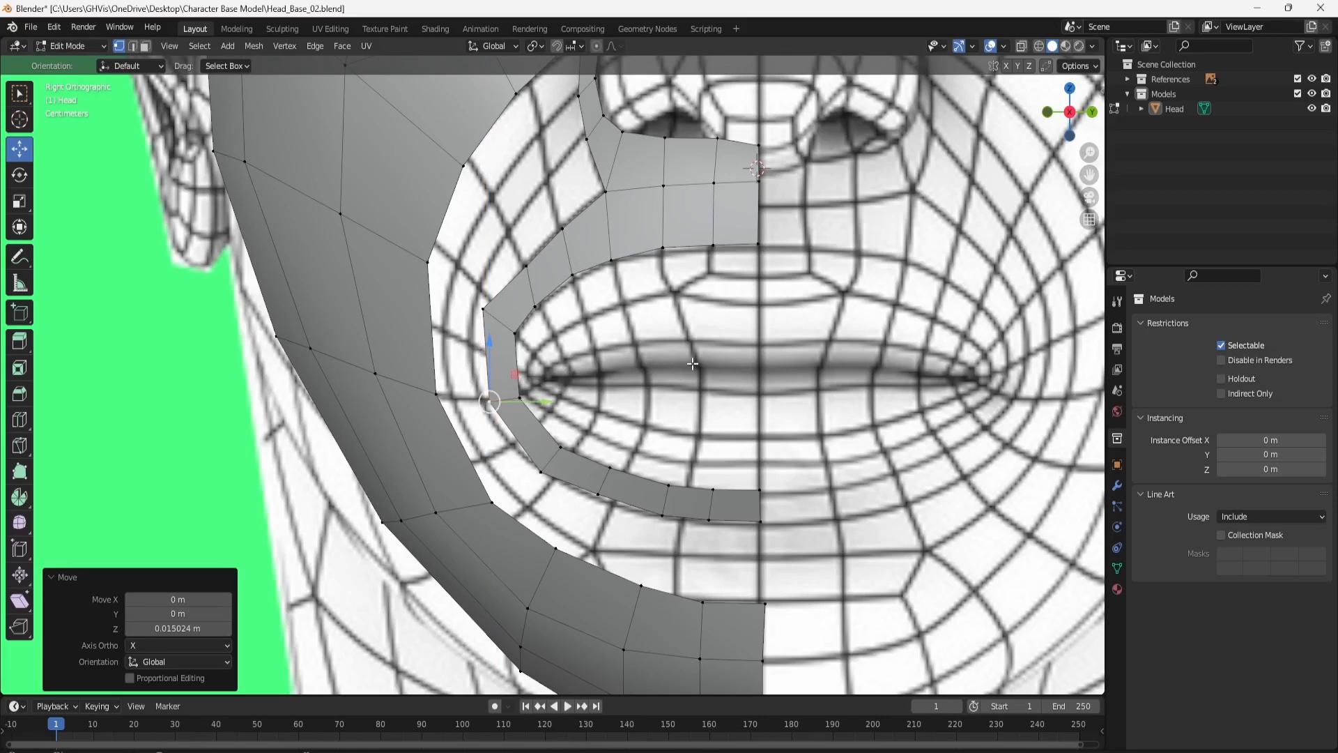
# Move the strip's vertices below the lower lip forward in side view to follow the profile reference.
pyautogui.scroll(-5, 695, 344)
pyautogui.scroll(4, 685, 427)
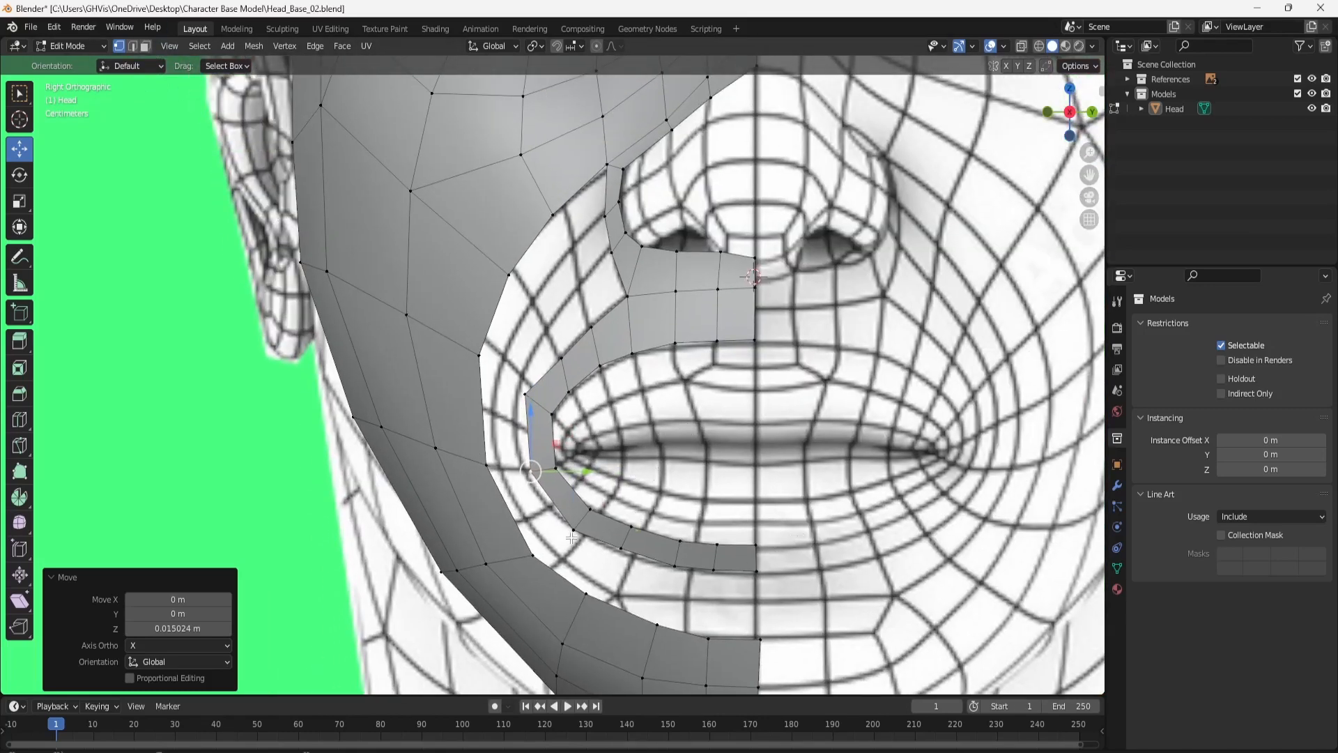
pyautogui.click(1048, 112)
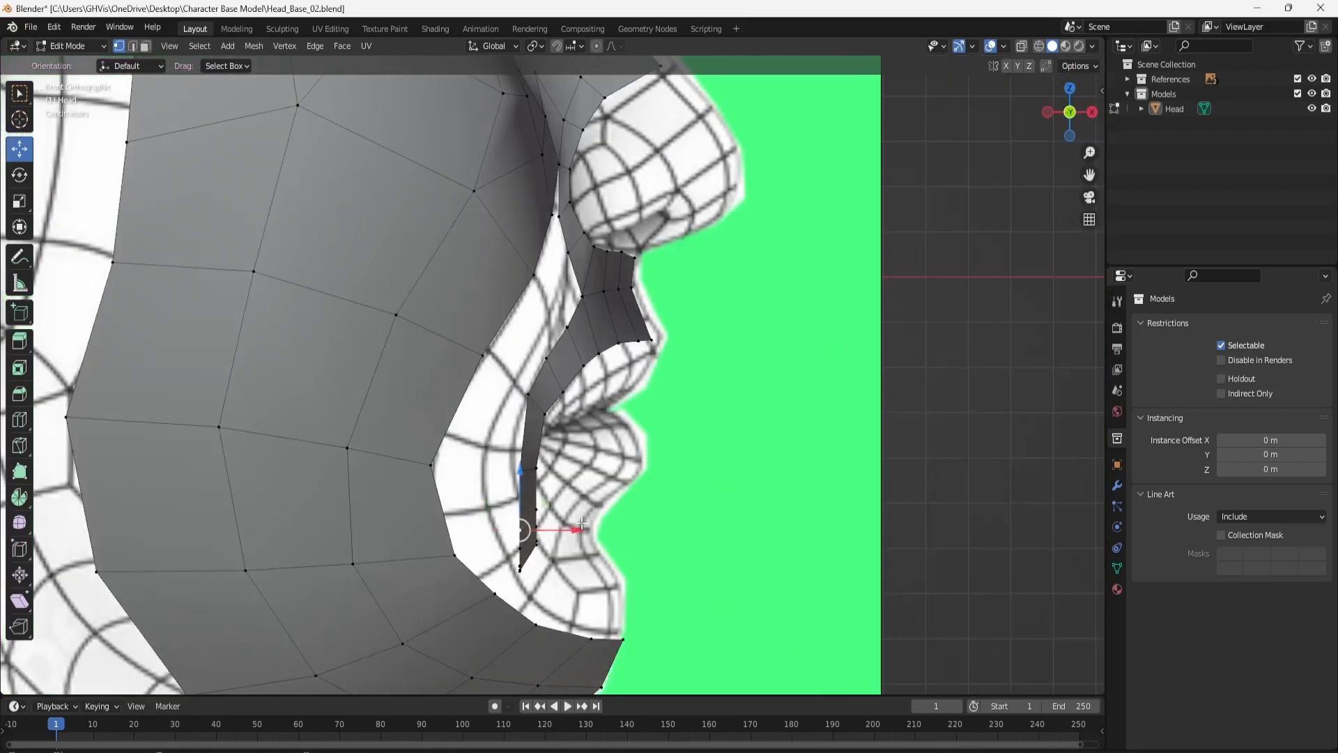
pyautogui.click(1091, 113)
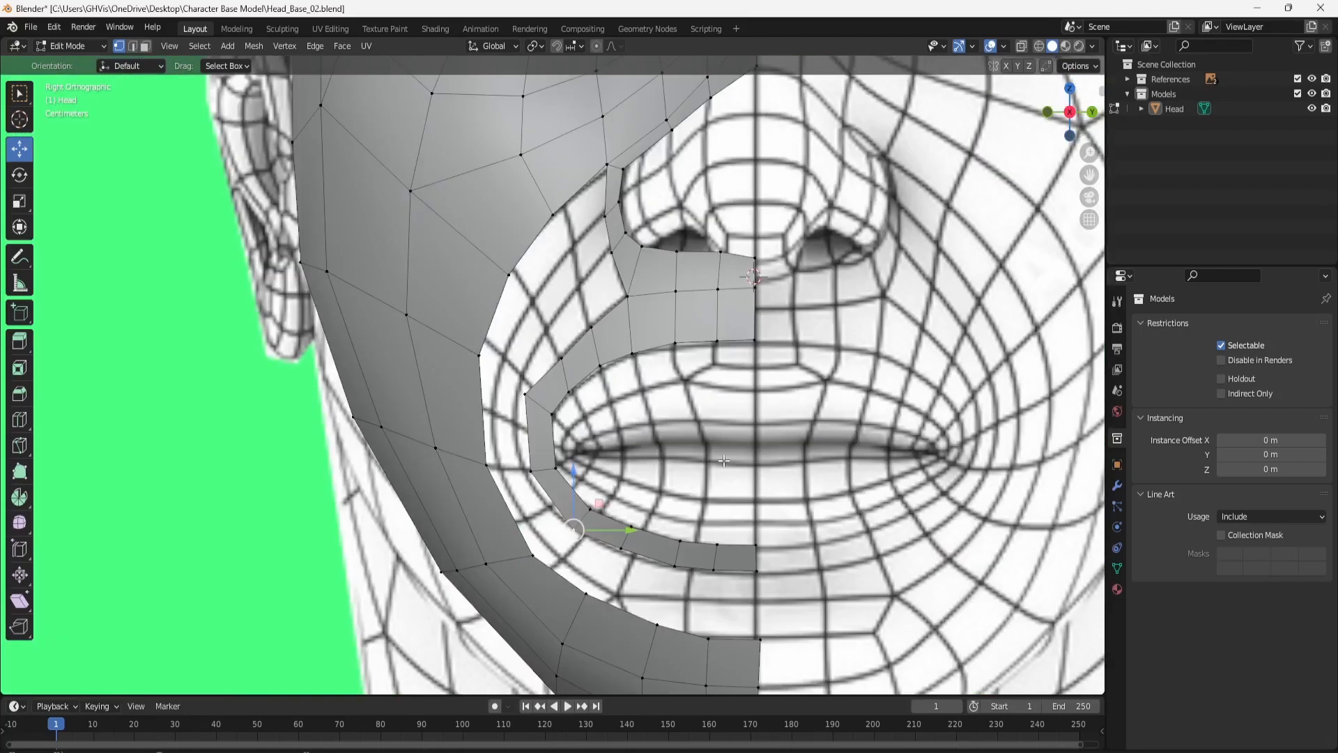
pyautogui.moveTo(782, 500); pyautogui.dragTo(569, 568)
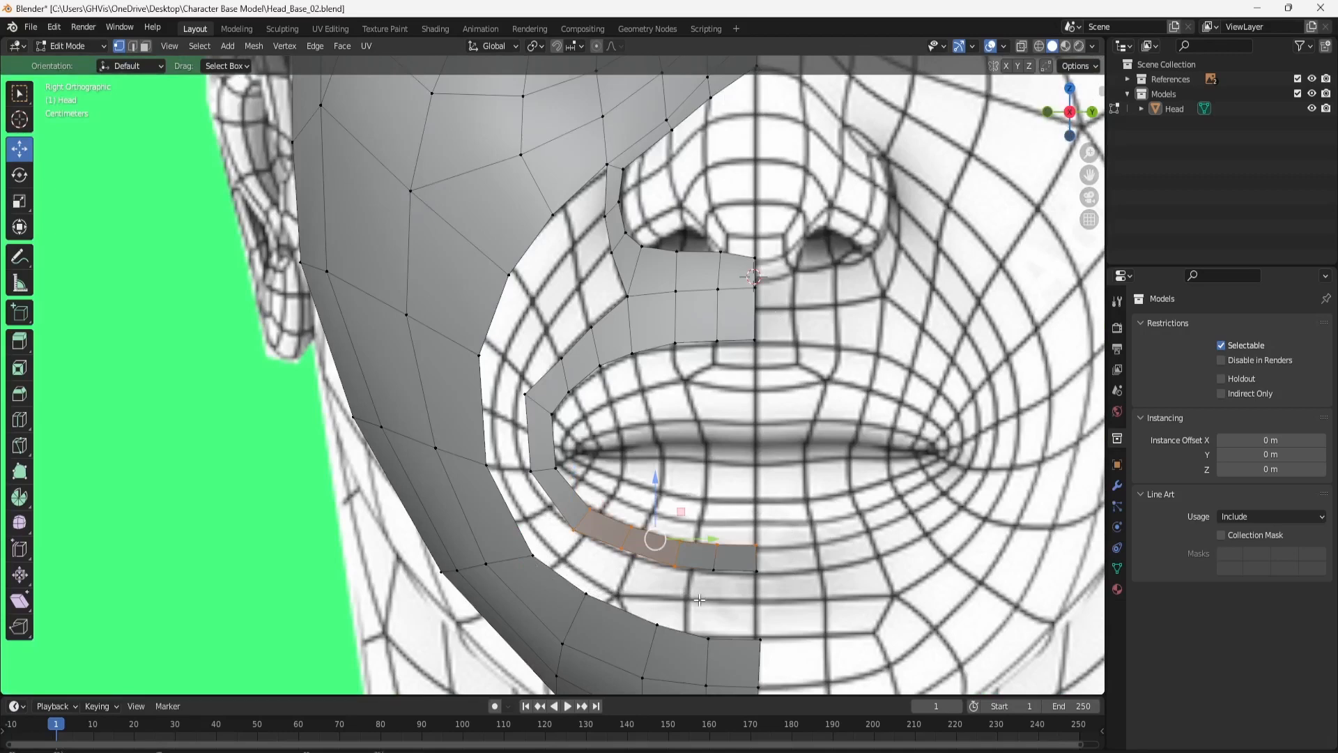
pyautogui.keyDown('shift'); pyautogui.moveTo(761, 565); pyautogui.dragTo(764, 564); pyautogui.keyUp('shift')
pyautogui.click(1048, 112)
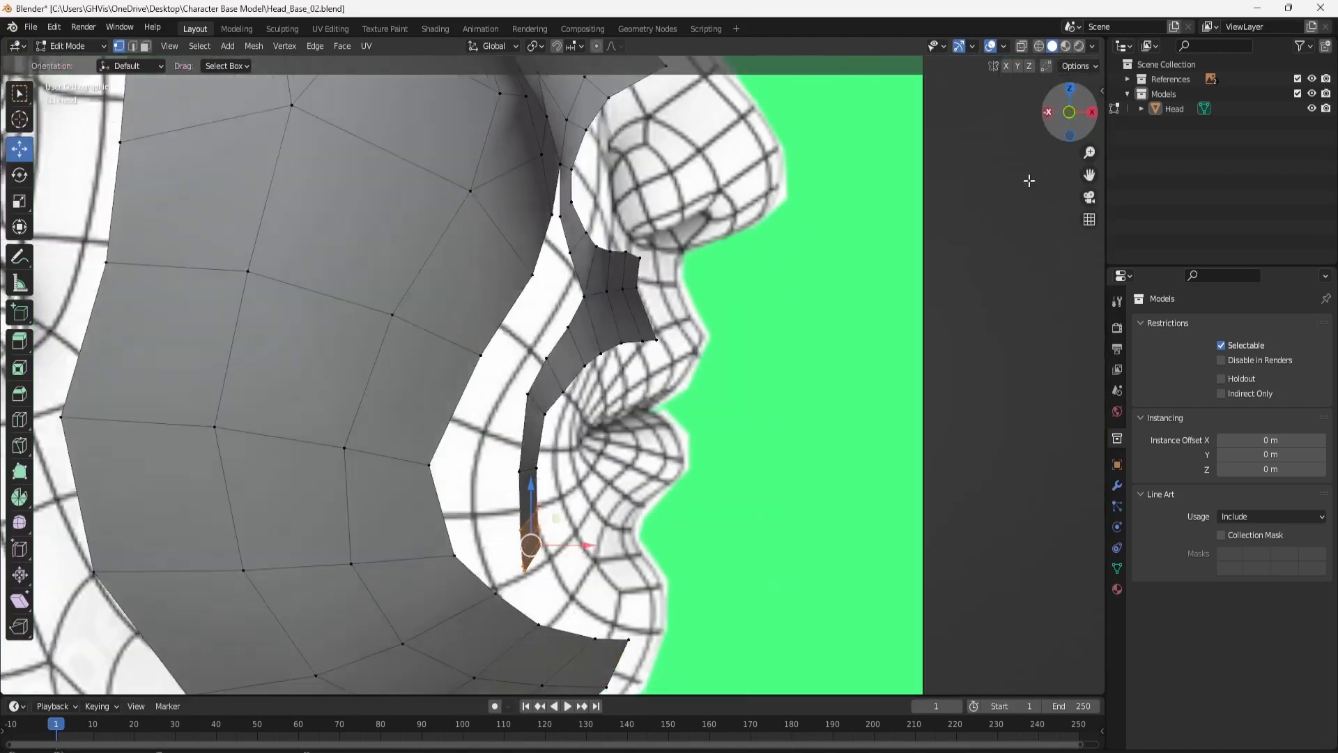
pyautogui.moveTo(584, 545); pyautogui.dragTo(599, 533)
pyautogui.hotkey('ctrl', 'z')
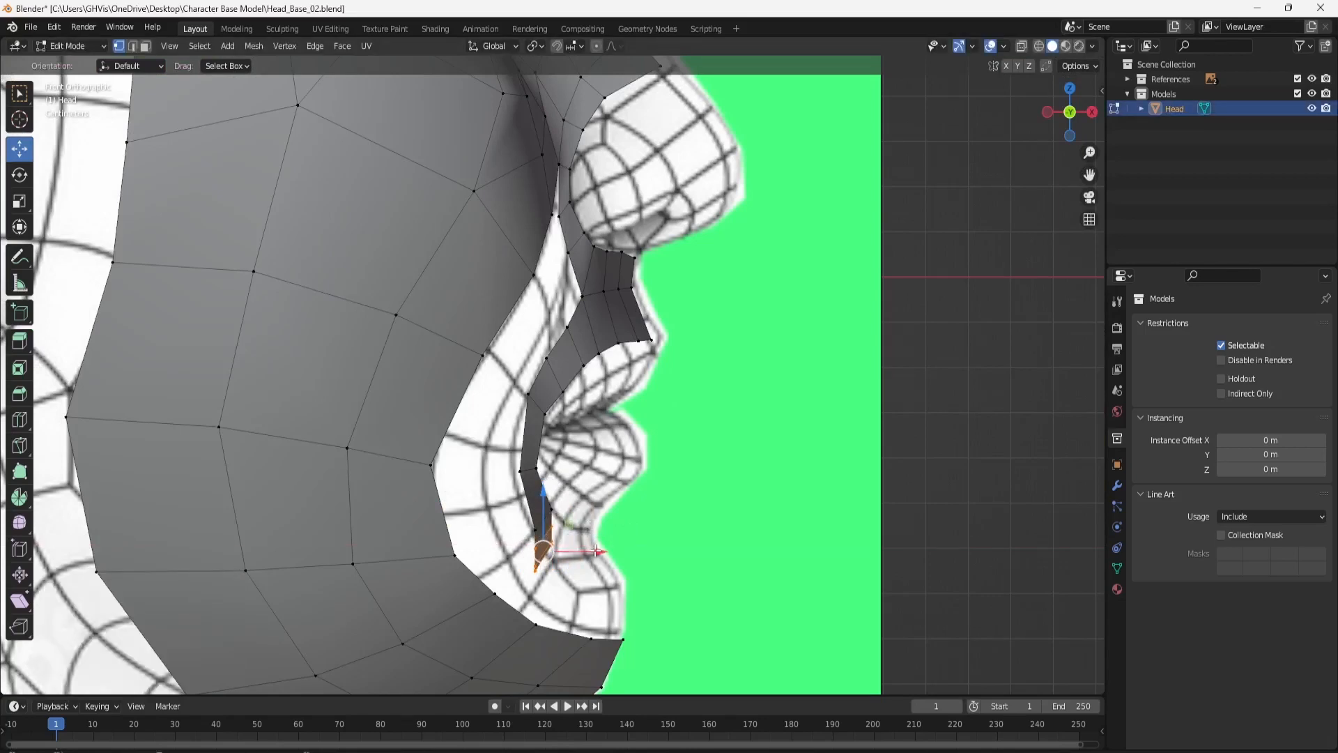
pyautogui.moveTo(596, 551)
pyautogui.mouseDown()
pyautogui.moveTo(627, 545)
pyautogui.moveTo(609, 552)
pyautogui.mouseUp()
# Move the three cross-edges nearest the centreline below the lower lip further forward and raise them about 0.016 m.
pyautogui.click(1092, 112)
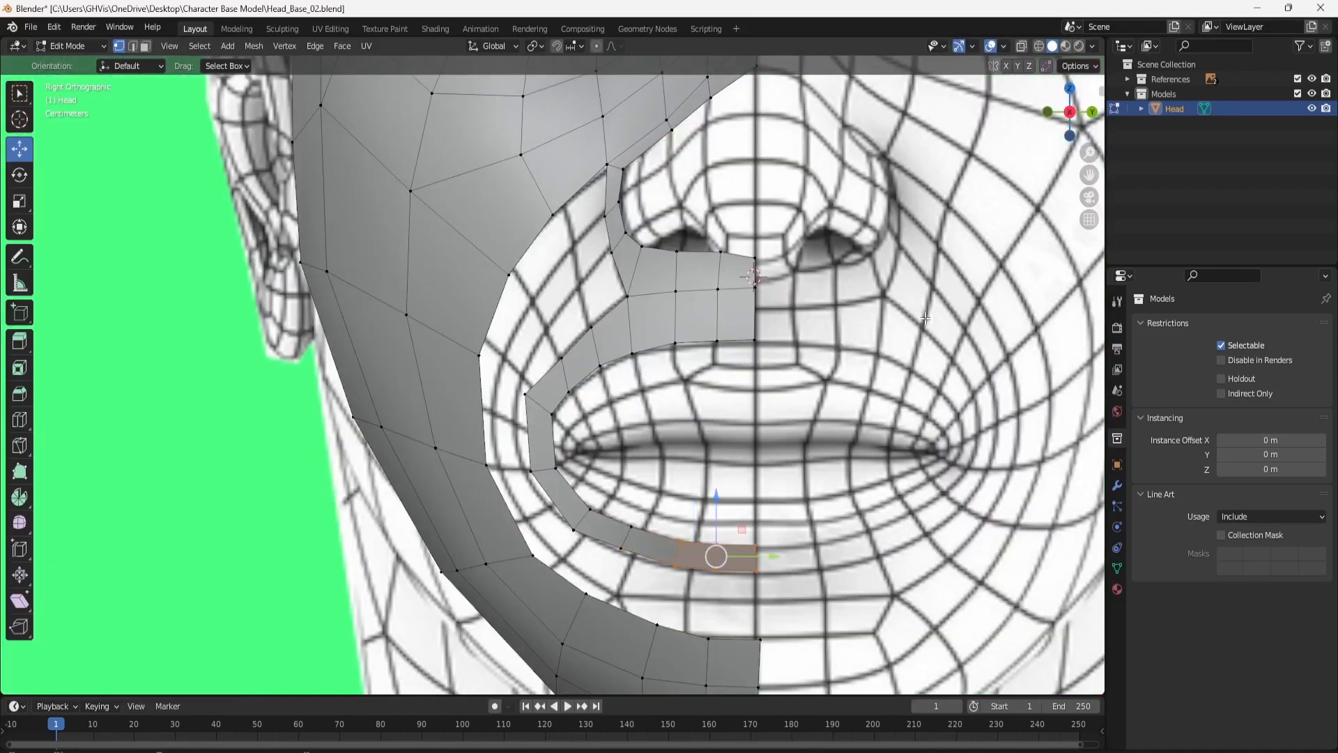
pyautogui.moveTo(1091, 114); pyautogui.dragTo(1048, 118)
pyautogui.click(1049, 113)
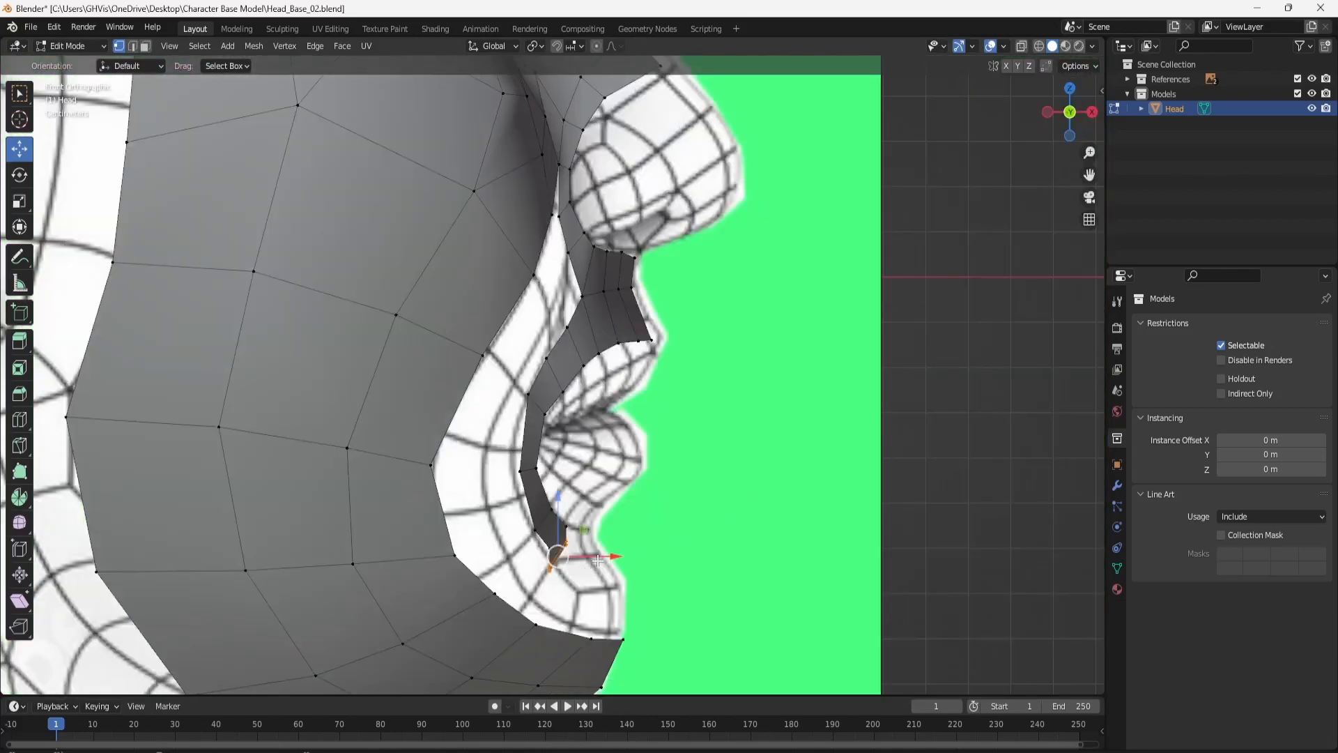
pyautogui.moveTo(604, 555); pyautogui.dragTo(579, 498)
# Move only the two cross-edges nearest the centreline forward to the profile reference and raise them slightly.
pyautogui.moveTo(1084, 115); pyautogui.dragTo(967, 246)
pyautogui.press('ctrl+KP_1')
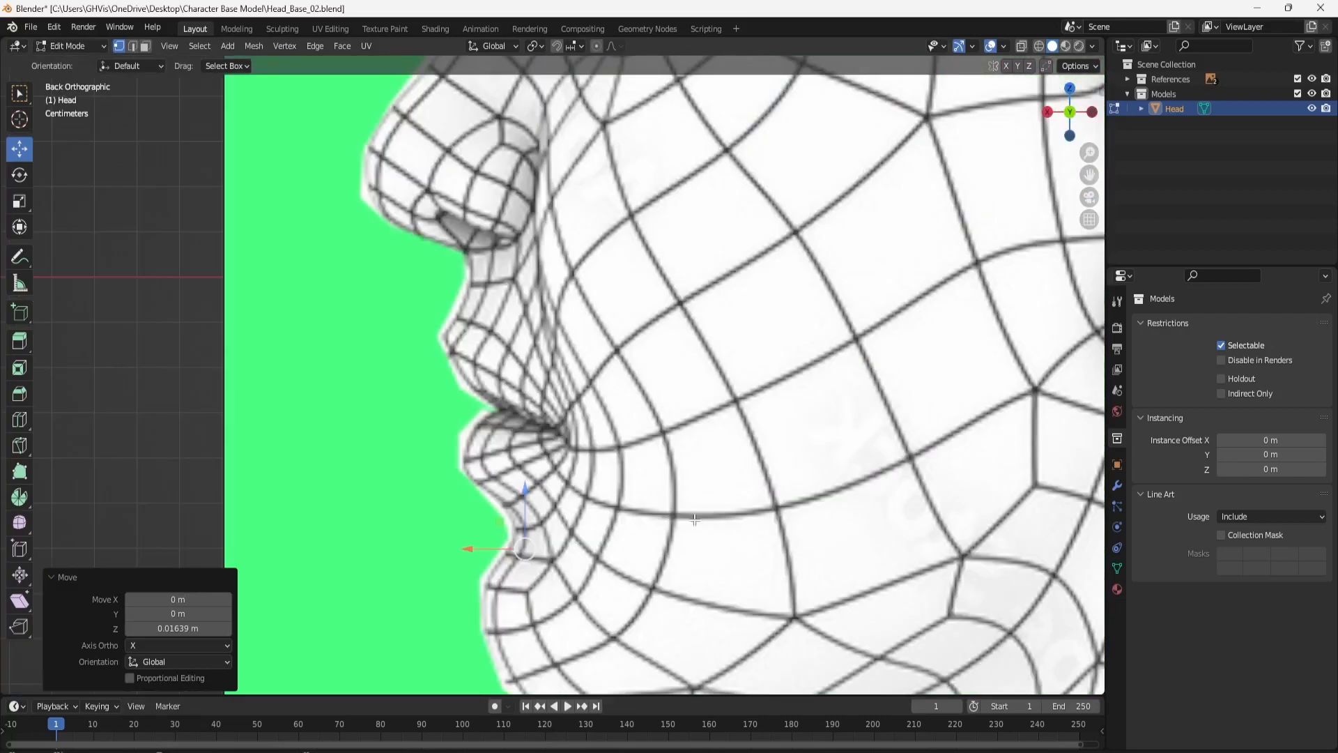
pyautogui.click(1049, 113)
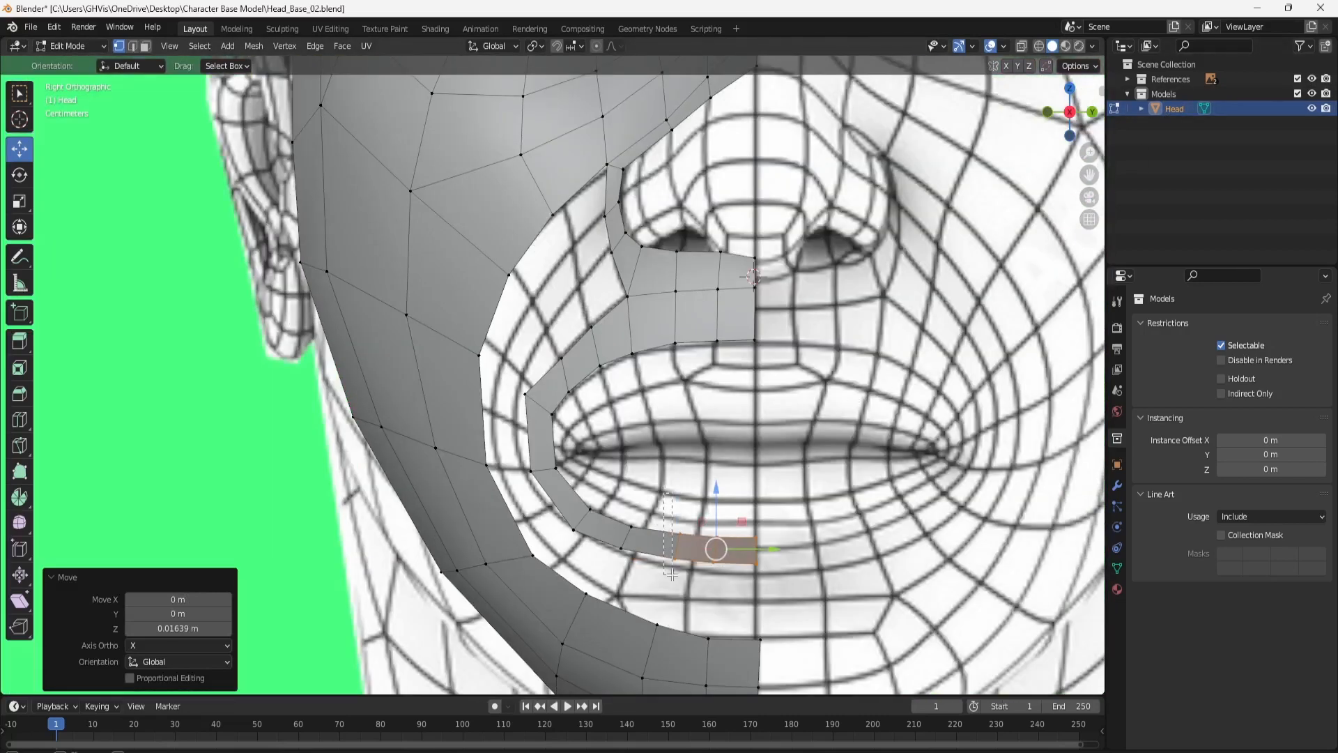
pyautogui.moveTo(672, 575); pyautogui.dragTo(688, 578)
pyautogui.moveTo(704, 520); pyautogui.dragTo(764, 609)
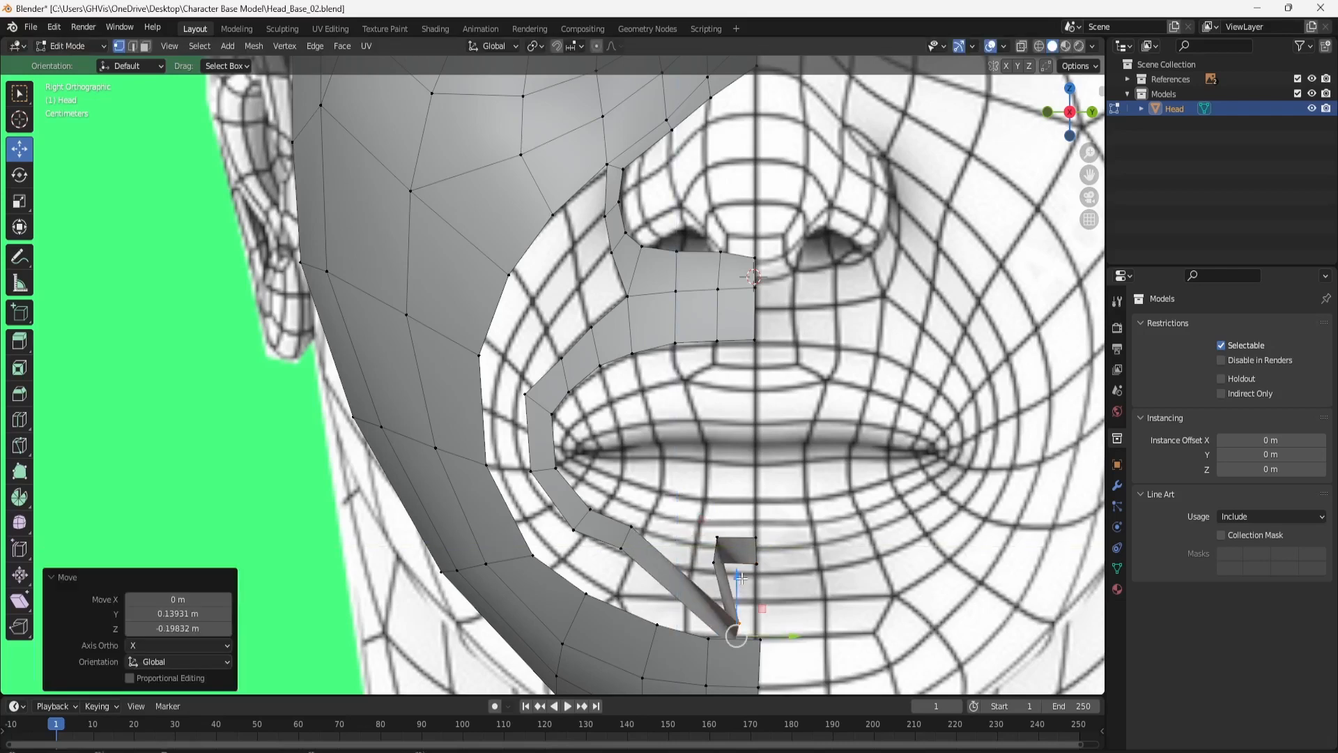
pyautogui.hotkey('ctrl', 'z')
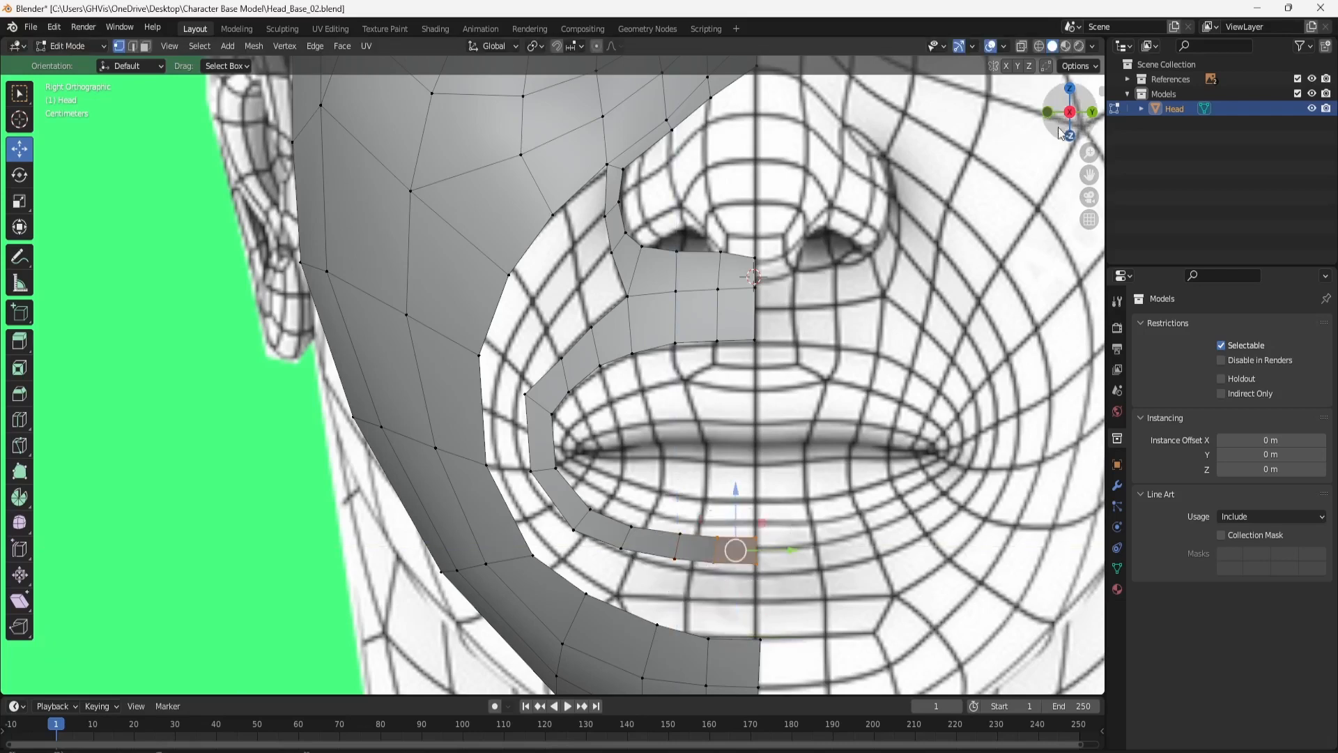
pyautogui.click(1047, 111)
pyautogui.moveTo(638, 550); pyautogui.dragTo(655, 551)
pyautogui.moveTo(595, 491); pyautogui.dragTo(594, 481)
# Adjust the lower strip's depth in side view, moving its outer vertex behind the centreline faces about 0.046 m backward.
pyautogui.moveTo(550, 574); pyautogui.dragTo(649, 552)
pyautogui.click(573, 549)
pyautogui.moveTo(571, 530); pyautogui.dragTo(579, 559)
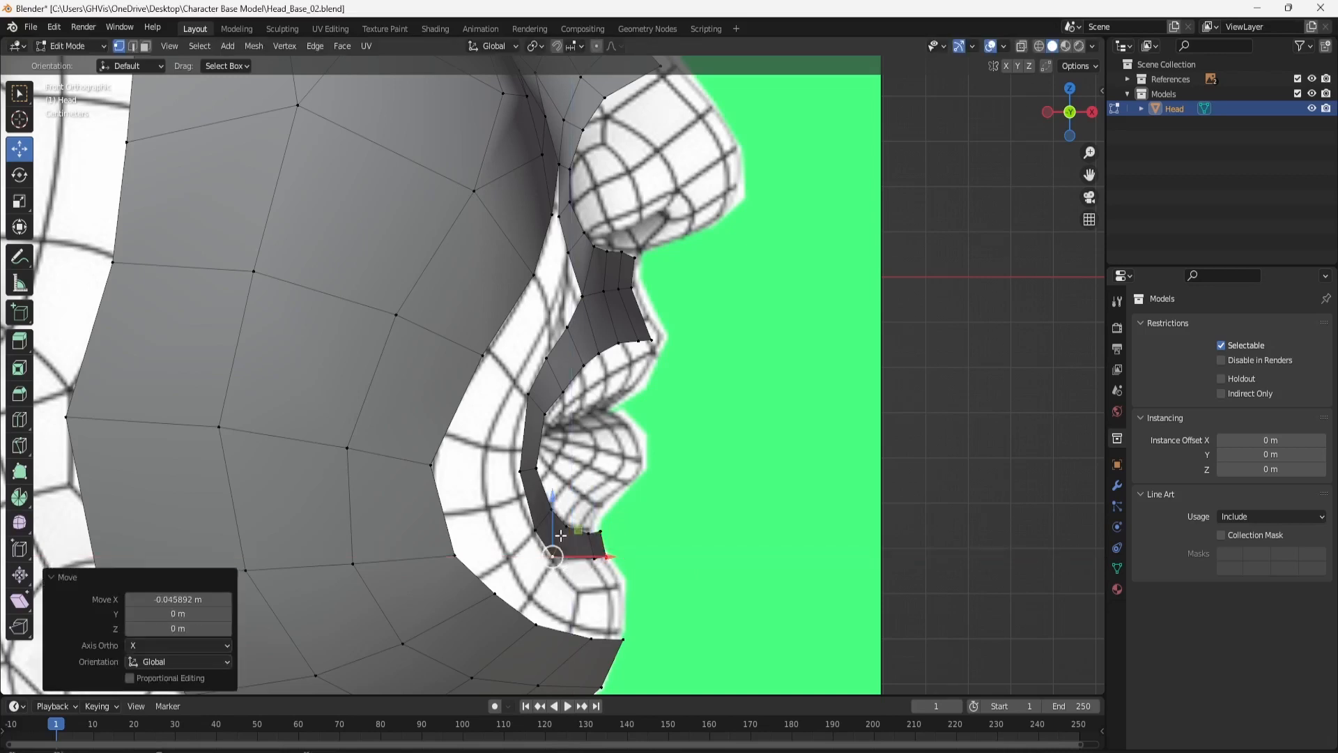
pyautogui.click(524, 470)
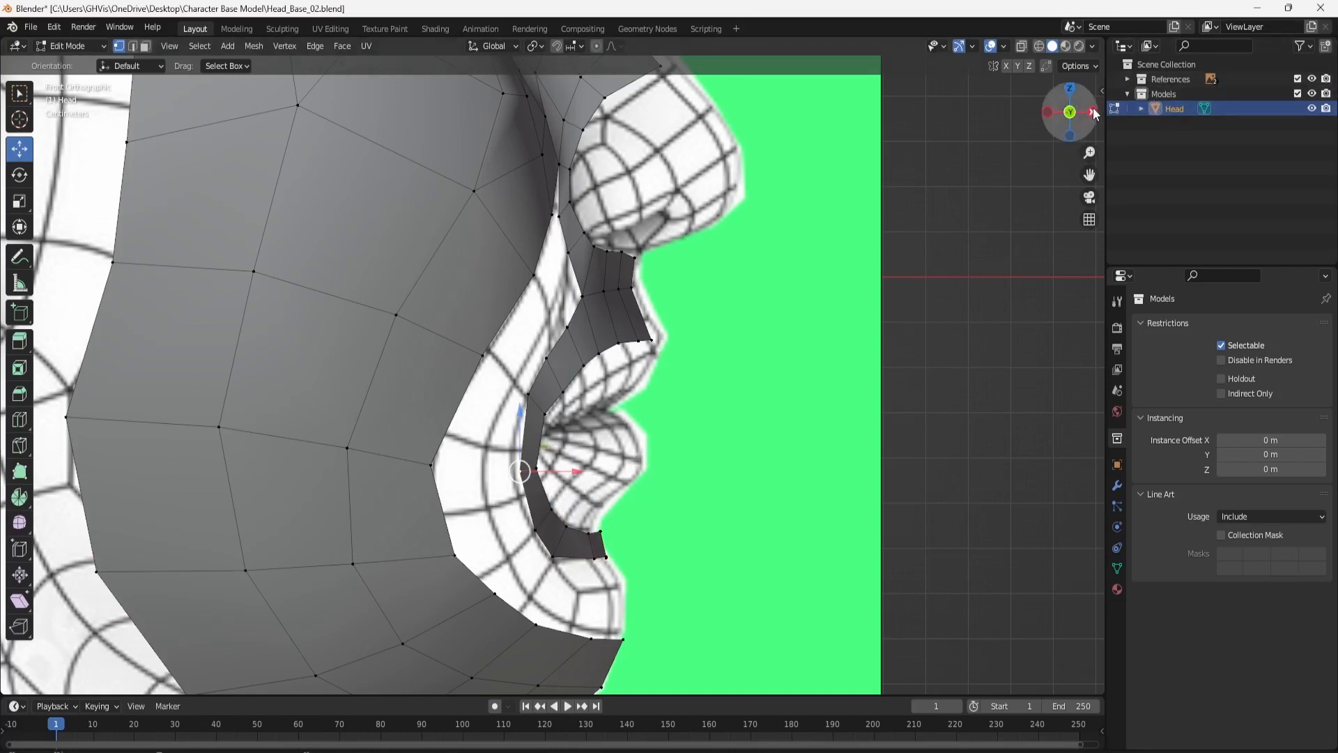
# Raise the two lower vertices of the upper-lip strip nearest the centreline about 0.011 m.
pyautogui.click(673, 335)
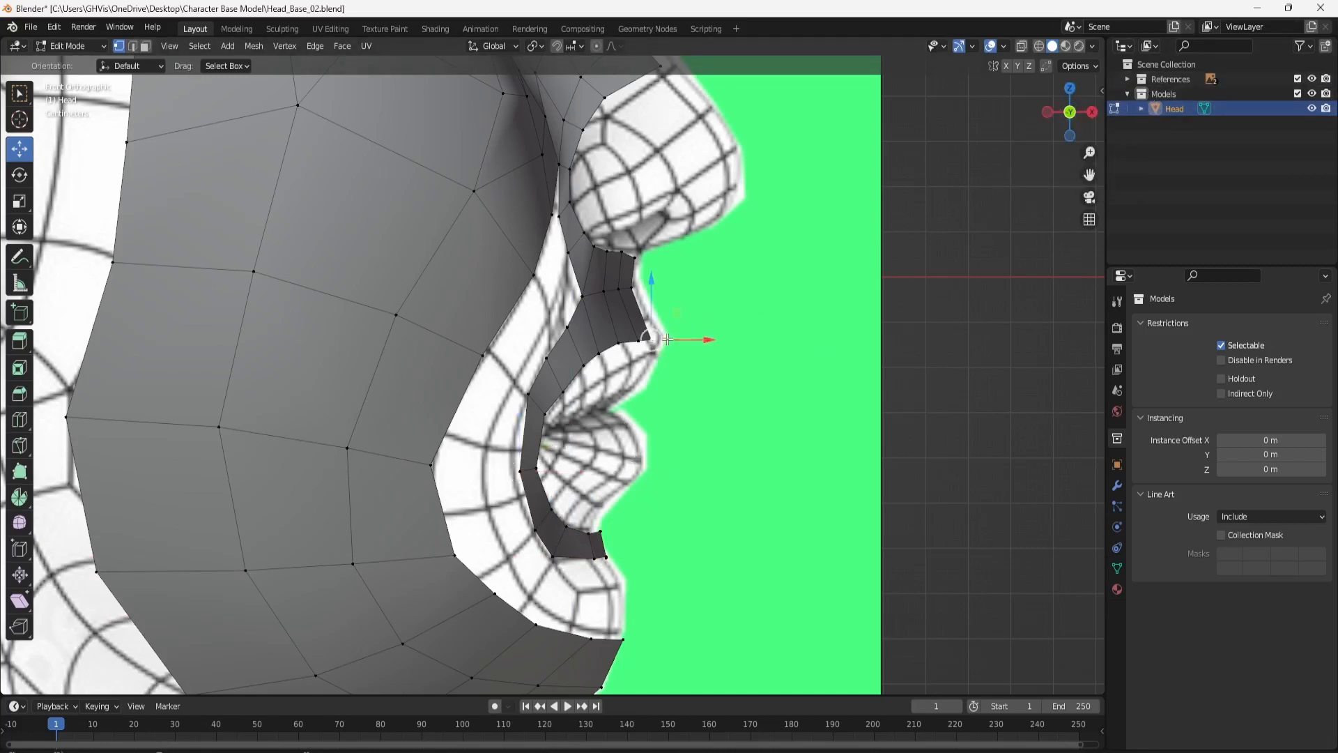
pyautogui.keyDown('shift'); pyautogui.click(622, 340); pyautogui.keyUp('shift')
pyautogui.moveTo(639, 303); pyautogui.dragTo(651, 310)
pyautogui.keyDown('shift'); pyautogui.click(620, 342); pyautogui.keyUp('shift')
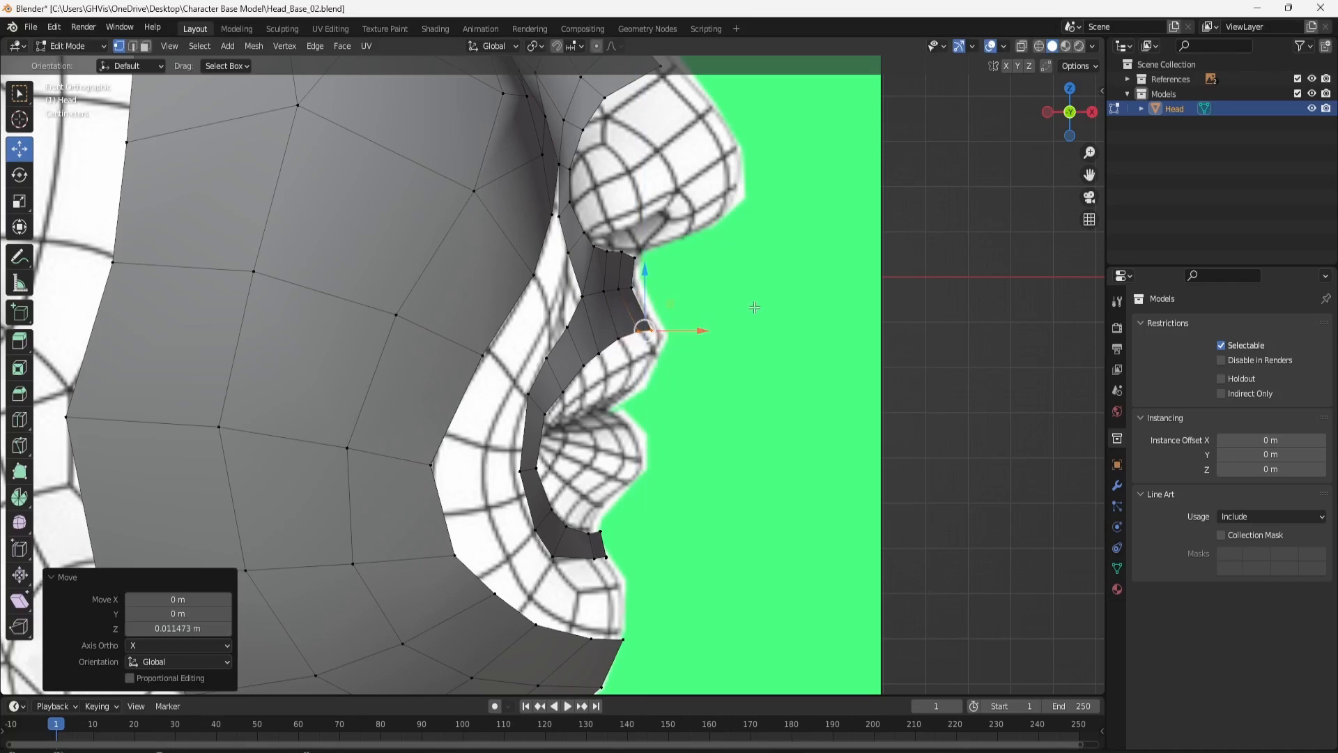
# Dissolve the cross-edge beside the nostril, and move the remaining cross-edge above it about 0.039 m down and 0.013 m toward the centreline.
pyautogui.click(1092, 111)
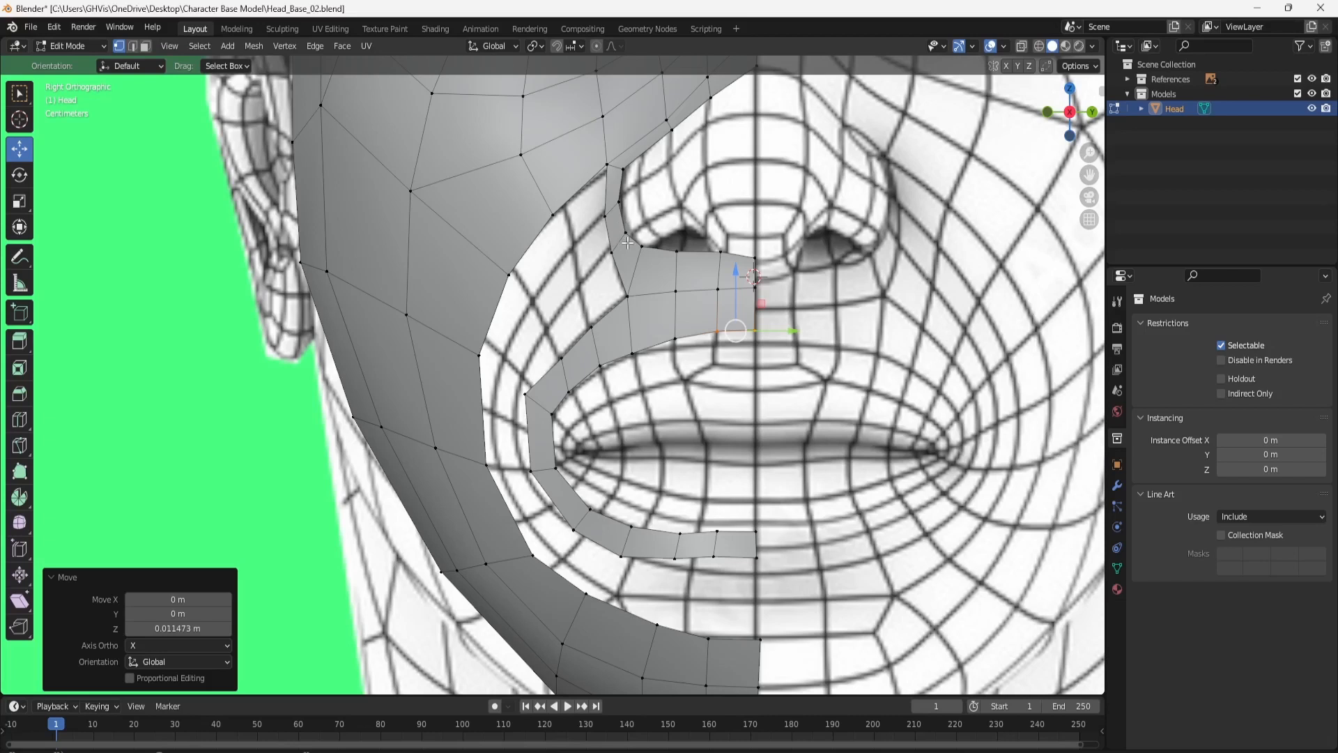
pyautogui.click(132, 46)
pyautogui.click(637, 242)
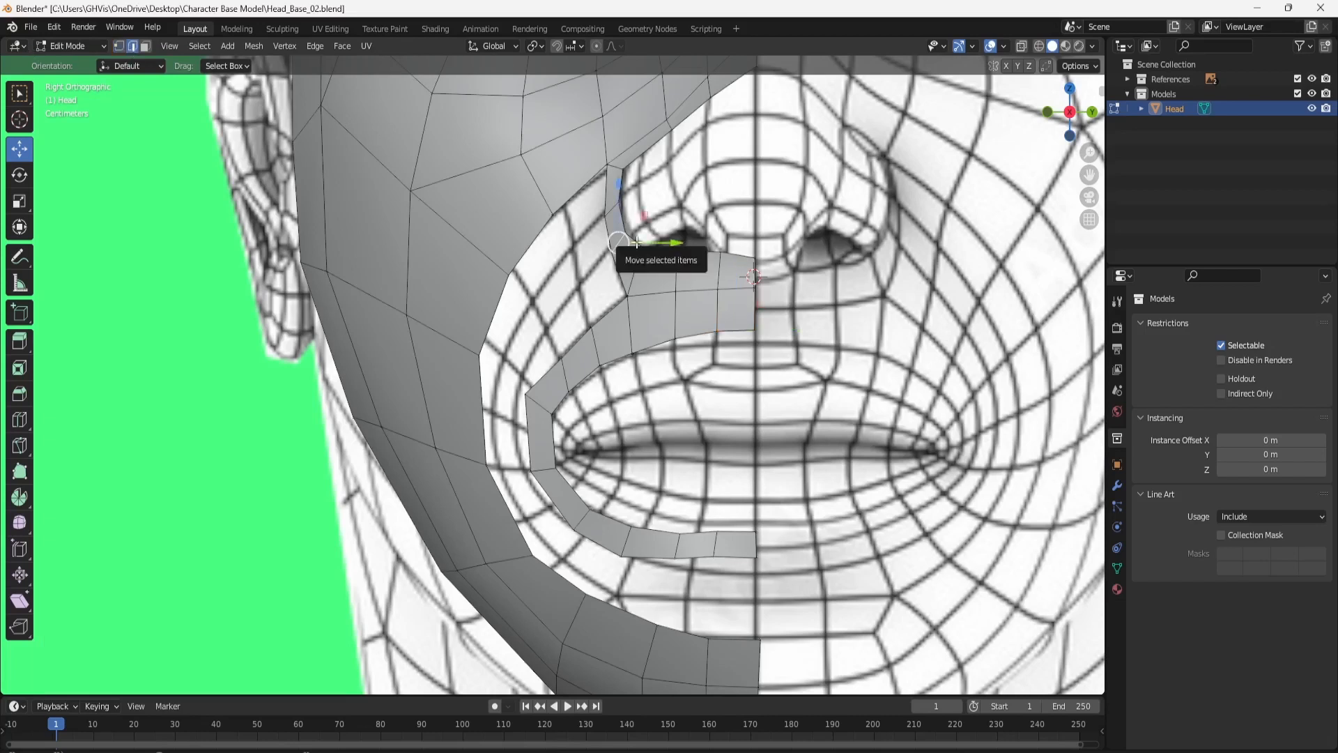
pyautogui.press('x')
pyautogui.click(637, 242)
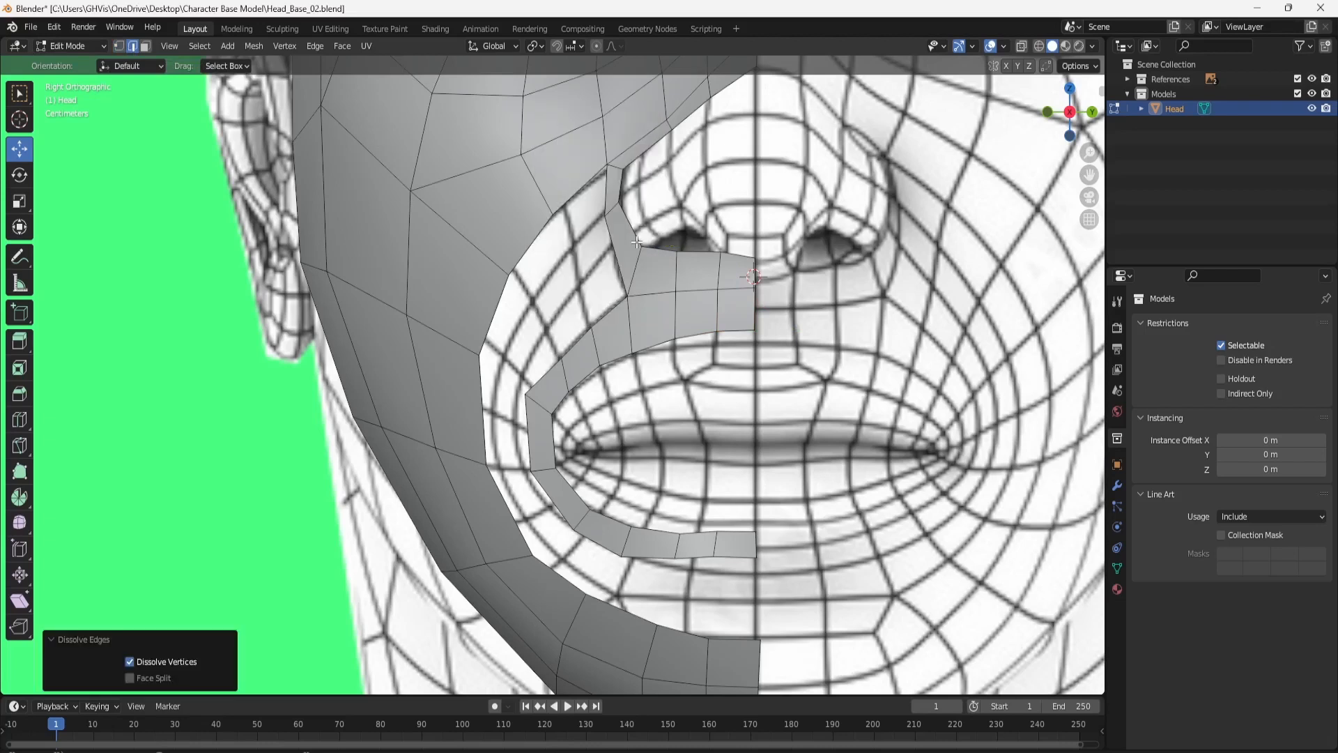
pyautogui.click(617, 207)
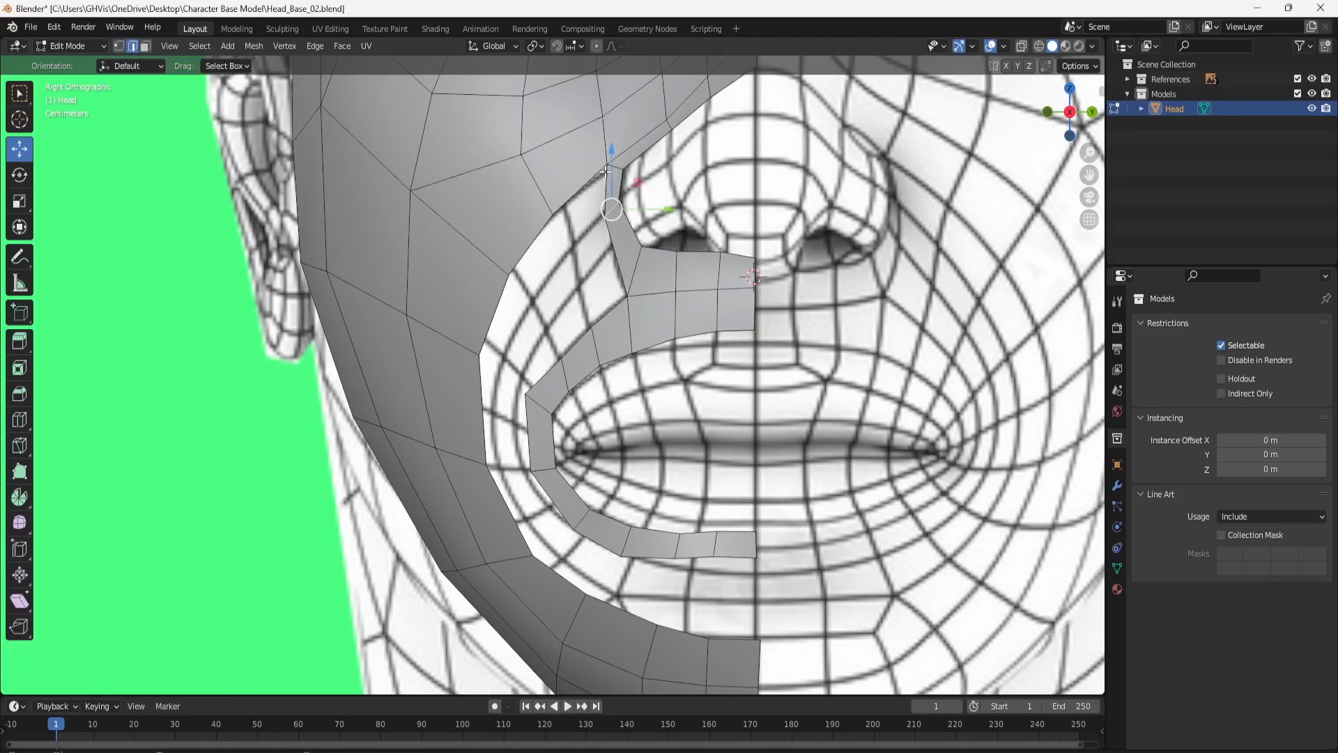
pyautogui.moveTo(605, 172); pyautogui.dragTo(615, 187)
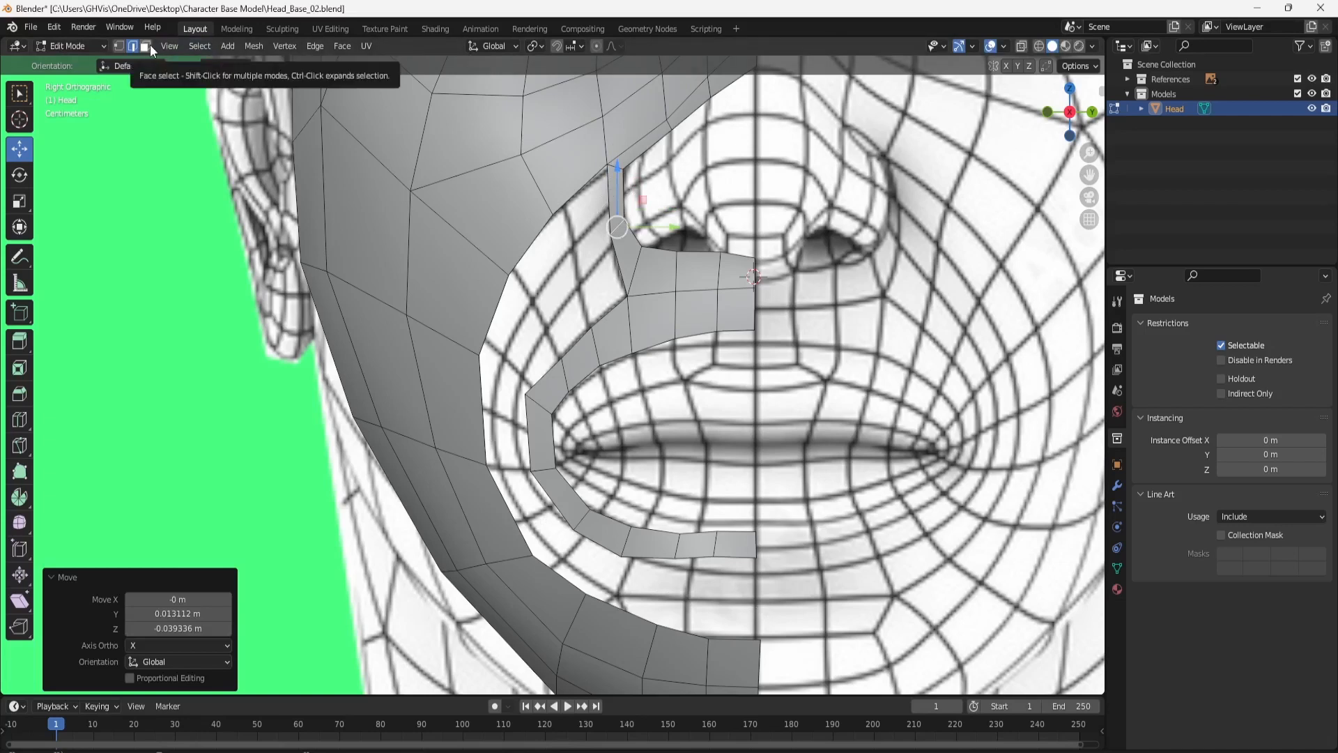
pyautogui.click(610, 205)
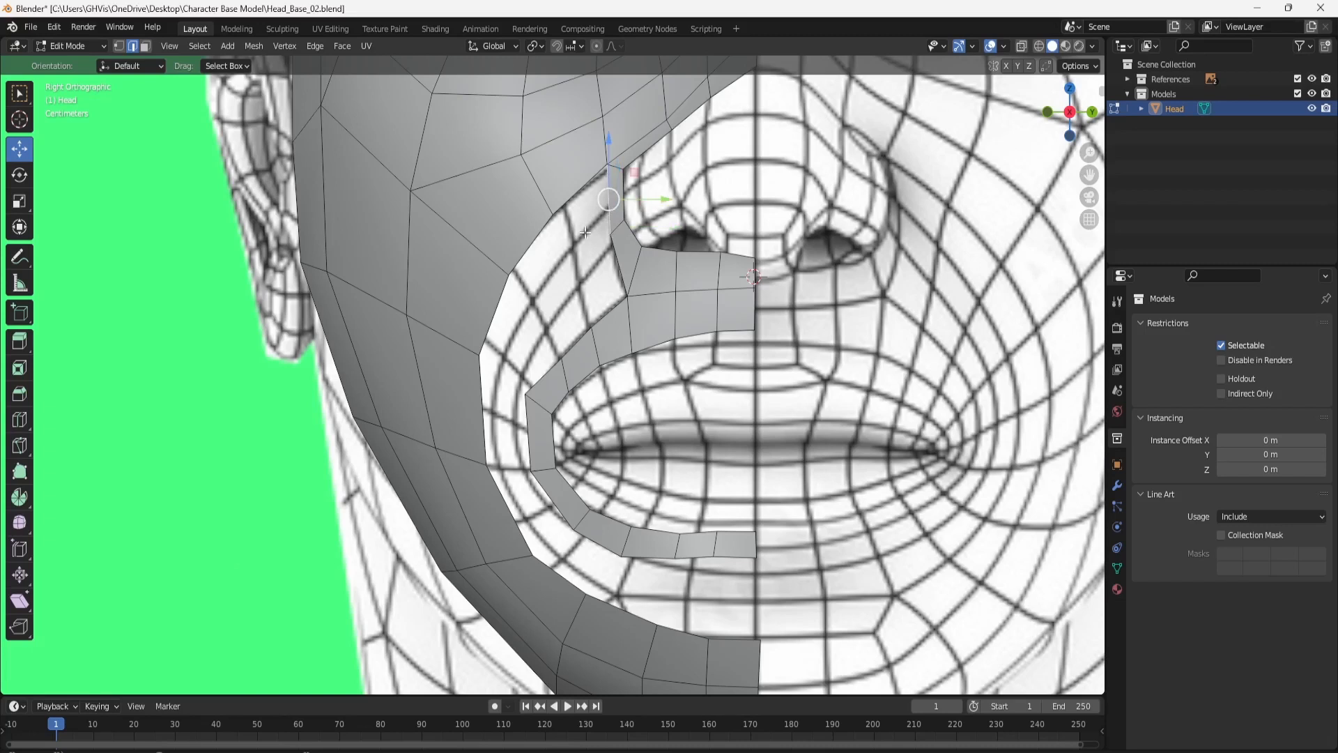
pyautogui.click(613, 308)
pyautogui.keyDown('shift'); pyautogui.click(571, 202); pyautogui.keyUp('shift')
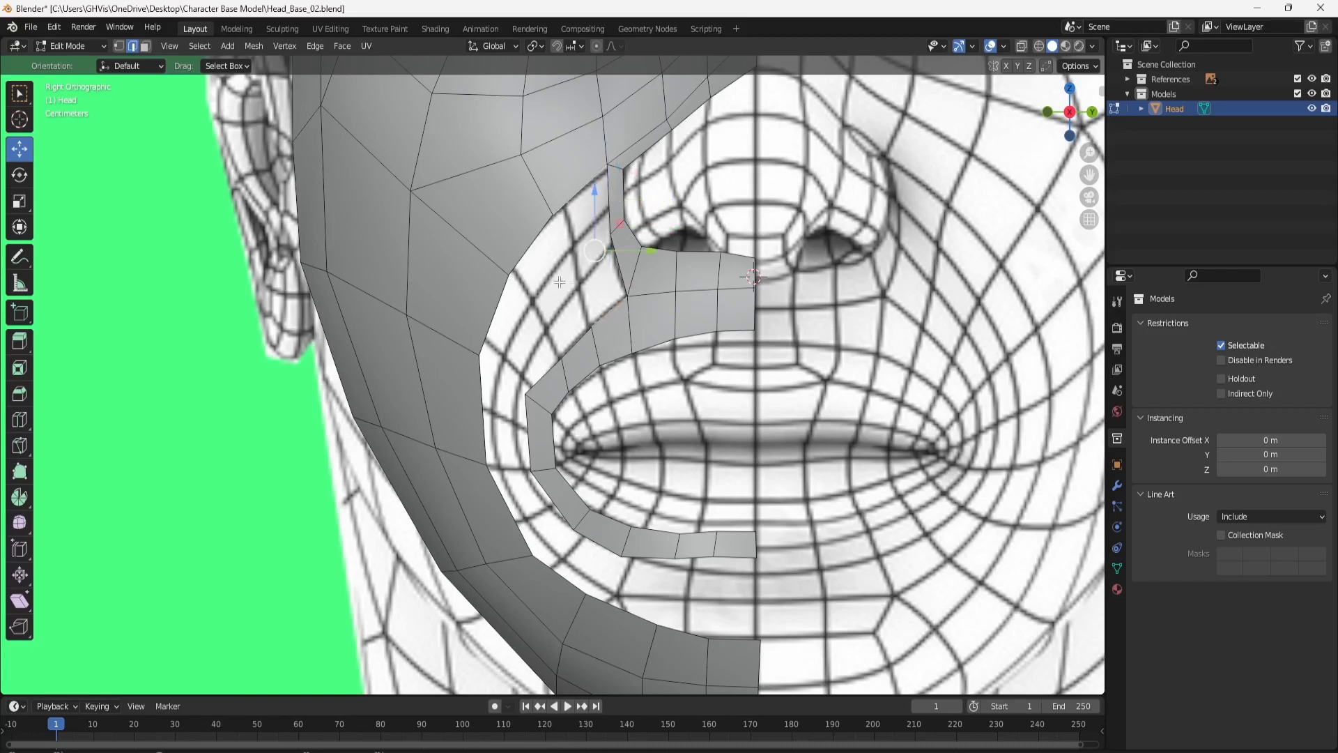
pyautogui.keyDown('shift'); pyautogui.click(536, 259); pyautogui.keyUp('shift')
# Select the cheek mesh's open inner border and the lip strip's outer border, from beside the nose to the chin centreline.
pyautogui.click(578, 193)
pyautogui.keyDown('ctrl'); pyautogui.click(745, 639); pyautogui.keyUp('ctrl')
pyautogui.keyDown('shift'); pyautogui.click(570, 523); pyautogui.keyUp('shift')
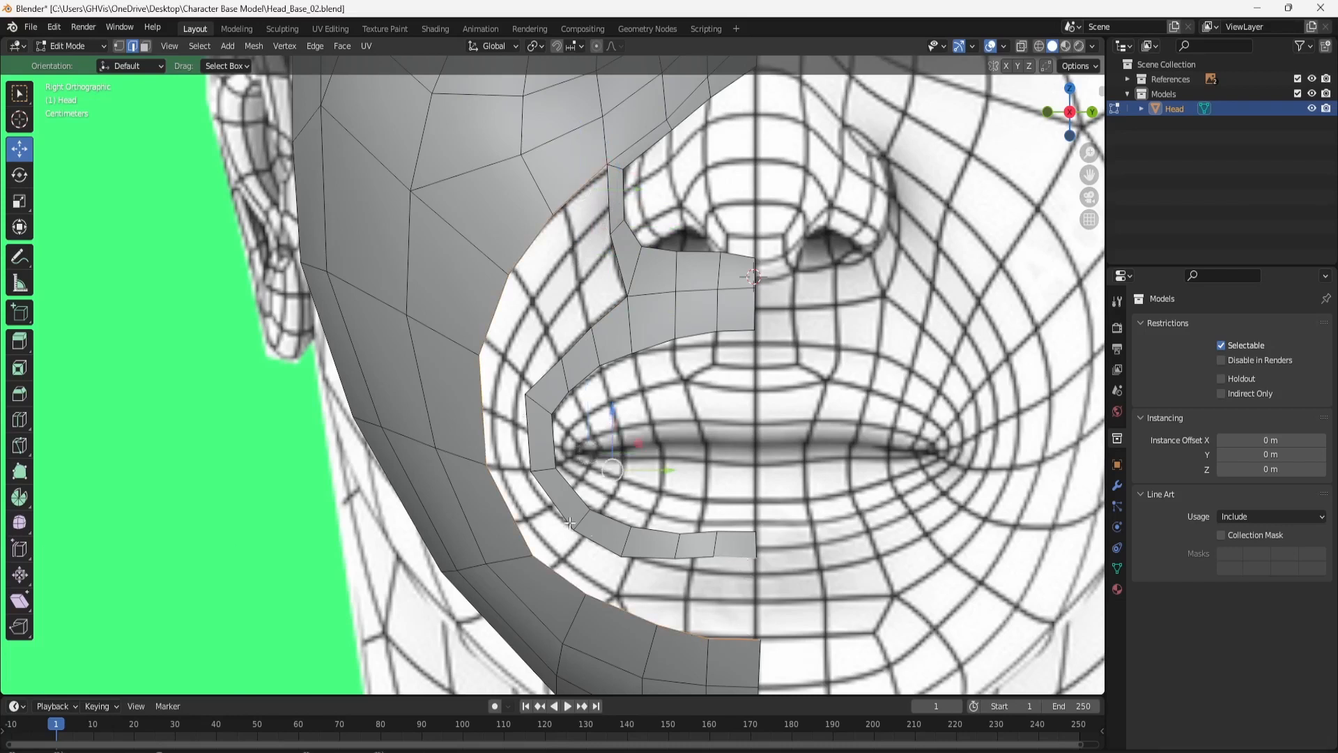
pyautogui.keyDown('ctrl'); pyautogui.click(615, 304); pyautogui.keyUp('ctrl')
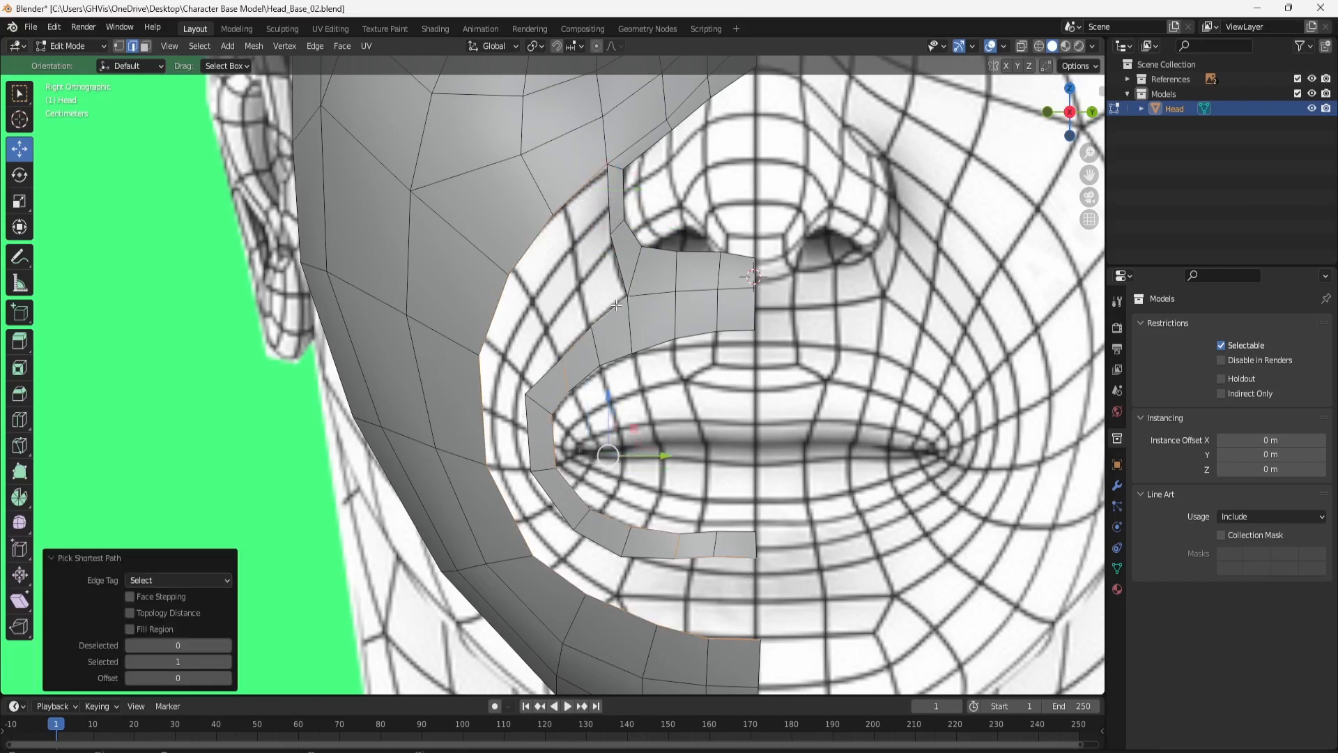
pyautogui.keyDown('shift'); pyautogui.click(652, 553); pyautogui.keyUp('shift')
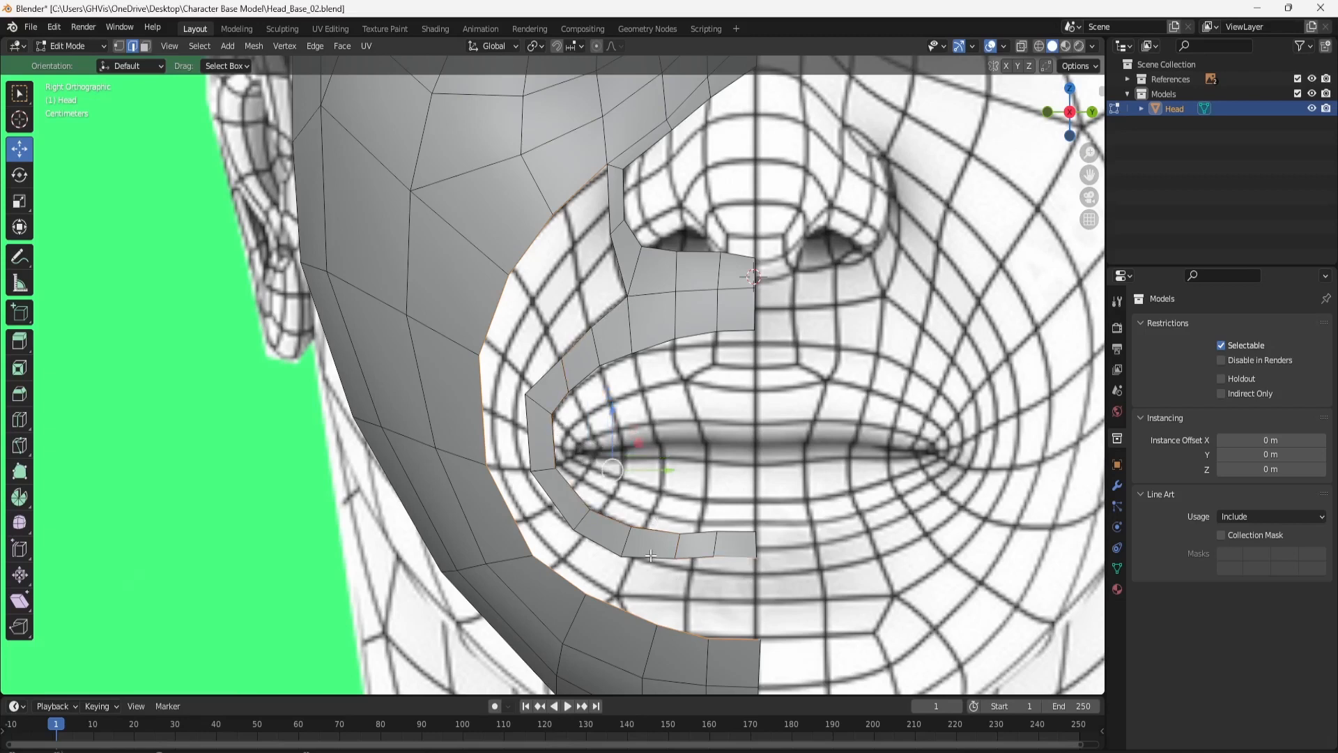
pyautogui.keyDown('shift'); pyautogui.click(697, 553); pyautogui.keyUp('shift')
pyautogui.keyDown('shift'); pyautogui.click(654, 563); pyautogui.keyUp('shift')
pyautogui.keyDown('shift'); pyautogui.click(591, 549); pyautogui.keyUp('shift')
pyautogui.keyDown('shift'); pyautogui.click(565, 510); pyautogui.keyUp('shift')
pyautogui.keyDown('shift'); pyautogui.click(527, 434); pyautogui.keyUp('shift')
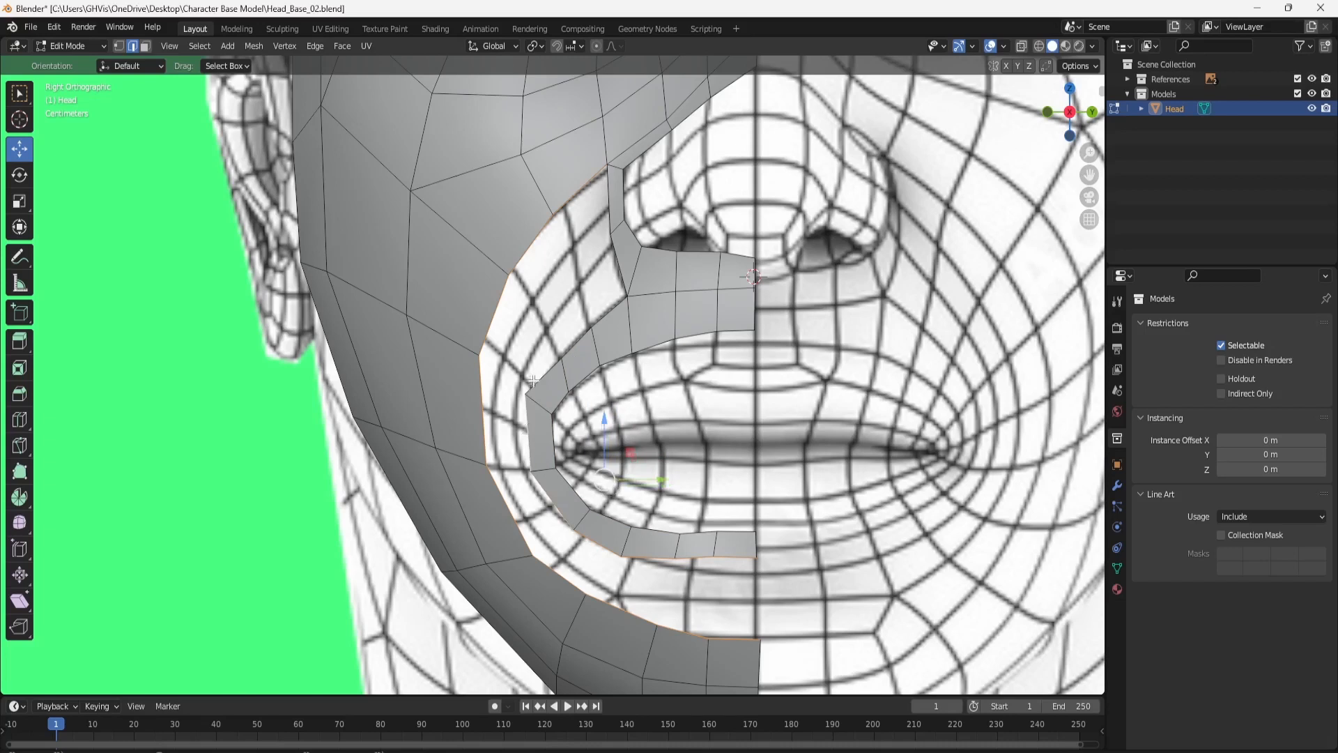
pyautogui.keyDown('shift'); pyautogui.click(541, 378); pyautogui.keyUp('shift')
pyautogui.keyDown('shift'); pyautogui.click(575, 344); pyautogui.keyUp('shift')
pyautogui.keyDown('shift'); pyautogui.click(609, 320); pyautogui.keyUp('shift')
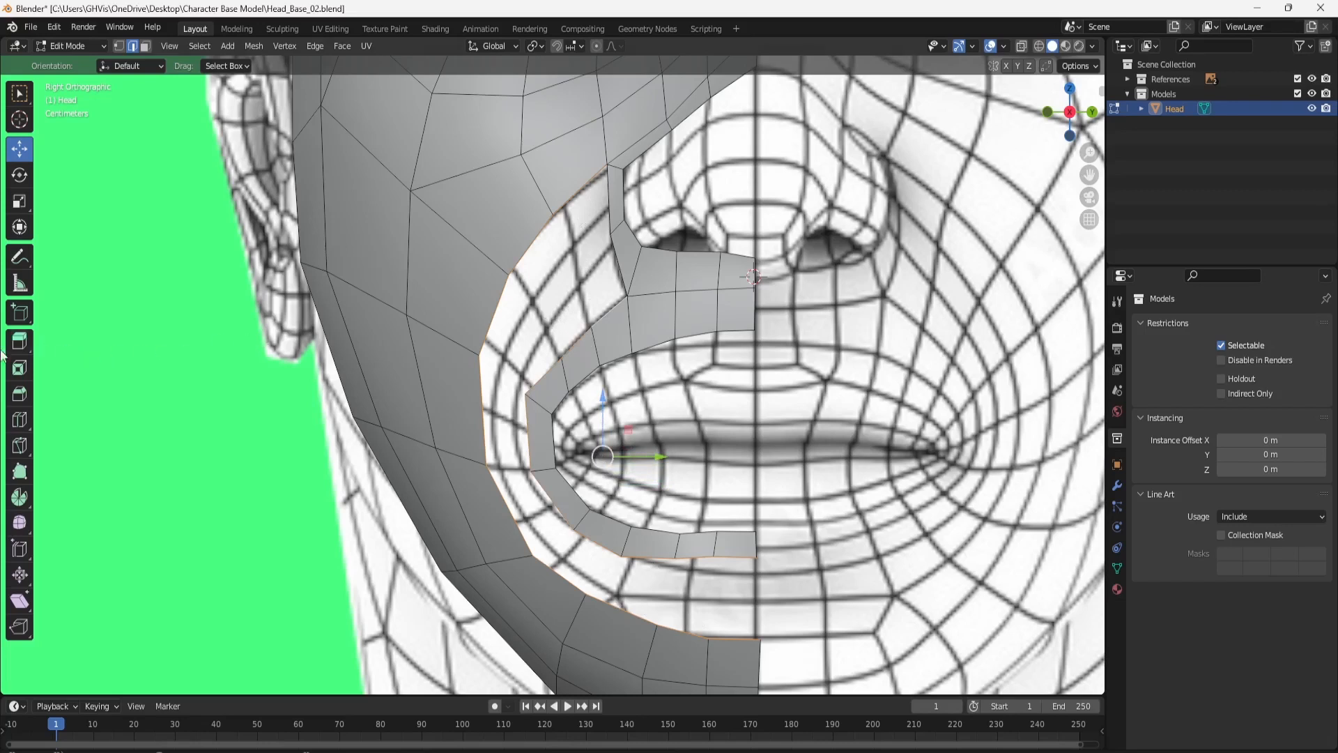
# Try to bridge the two selected edge loops with one cut.
pyautogui.rightClick(621, 259)
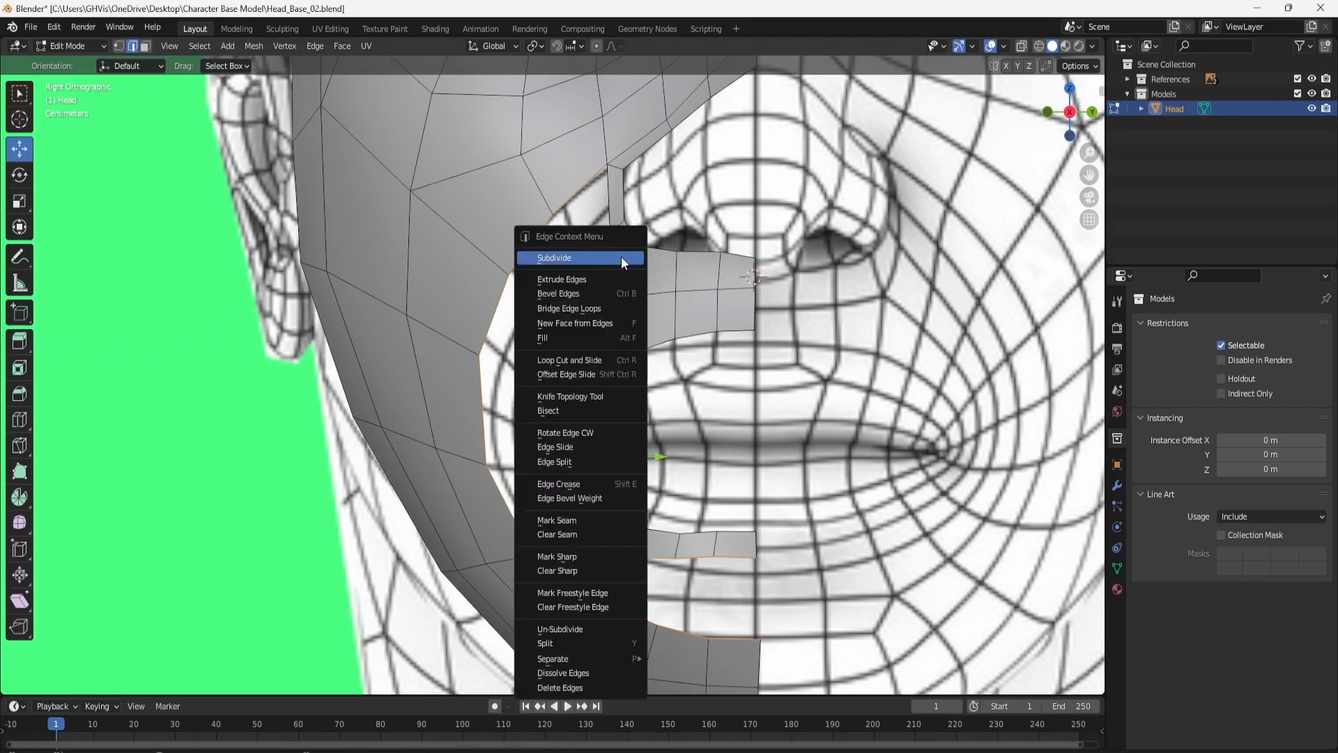
pyautogui.click(626, 307)
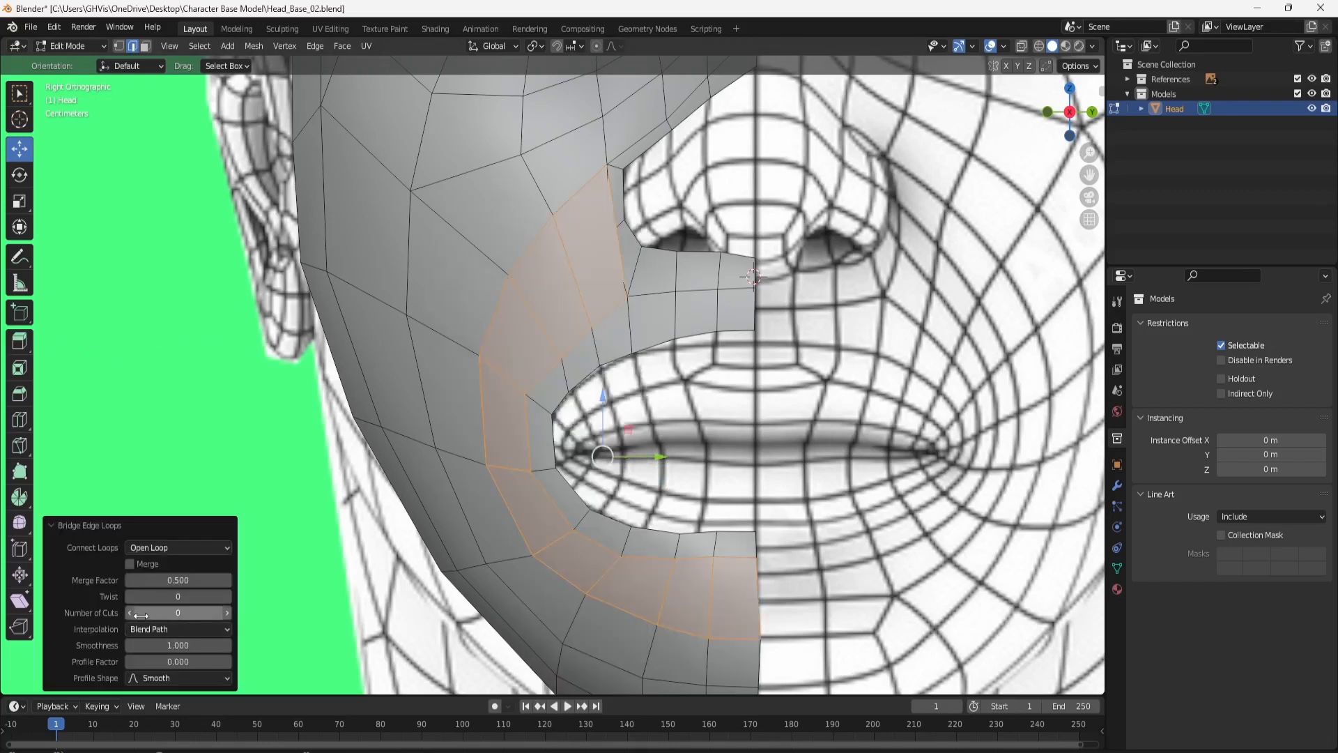
pyautogui.click(229, 613)
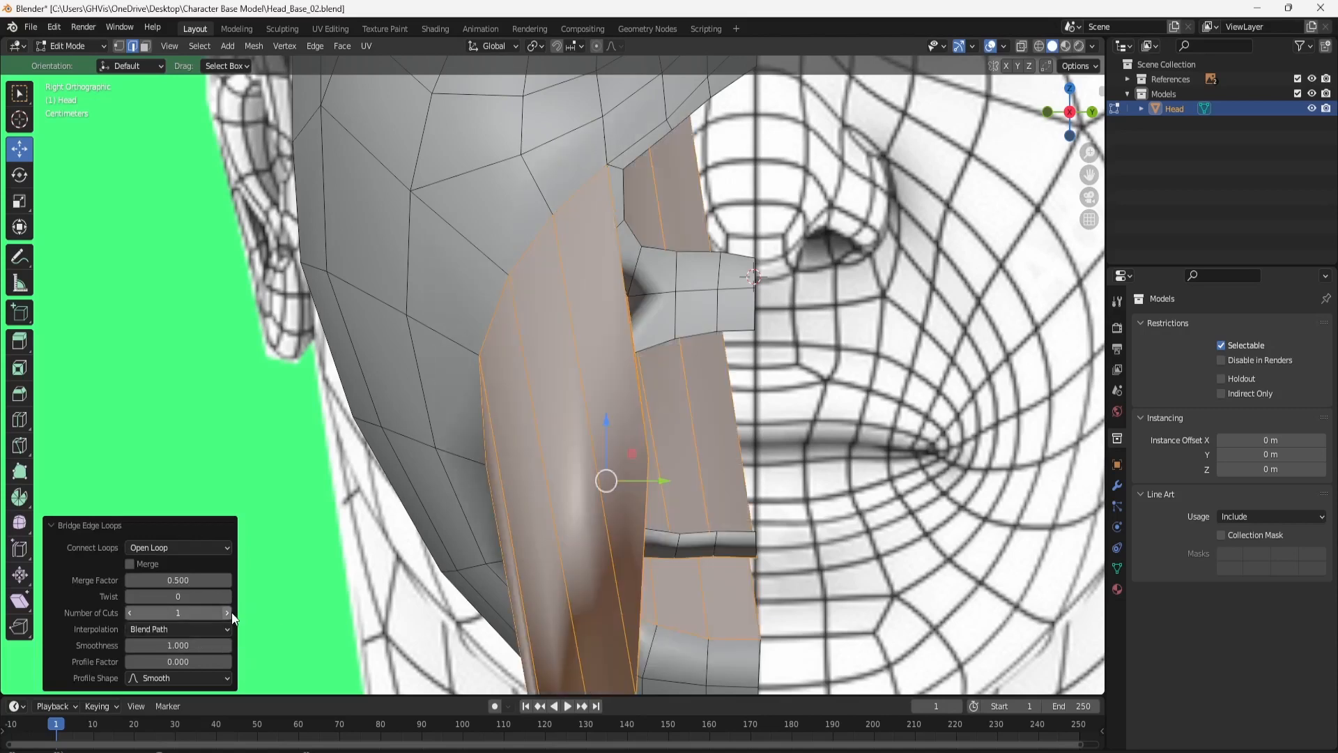
pyautogui.scroll(-5, 881, 423)
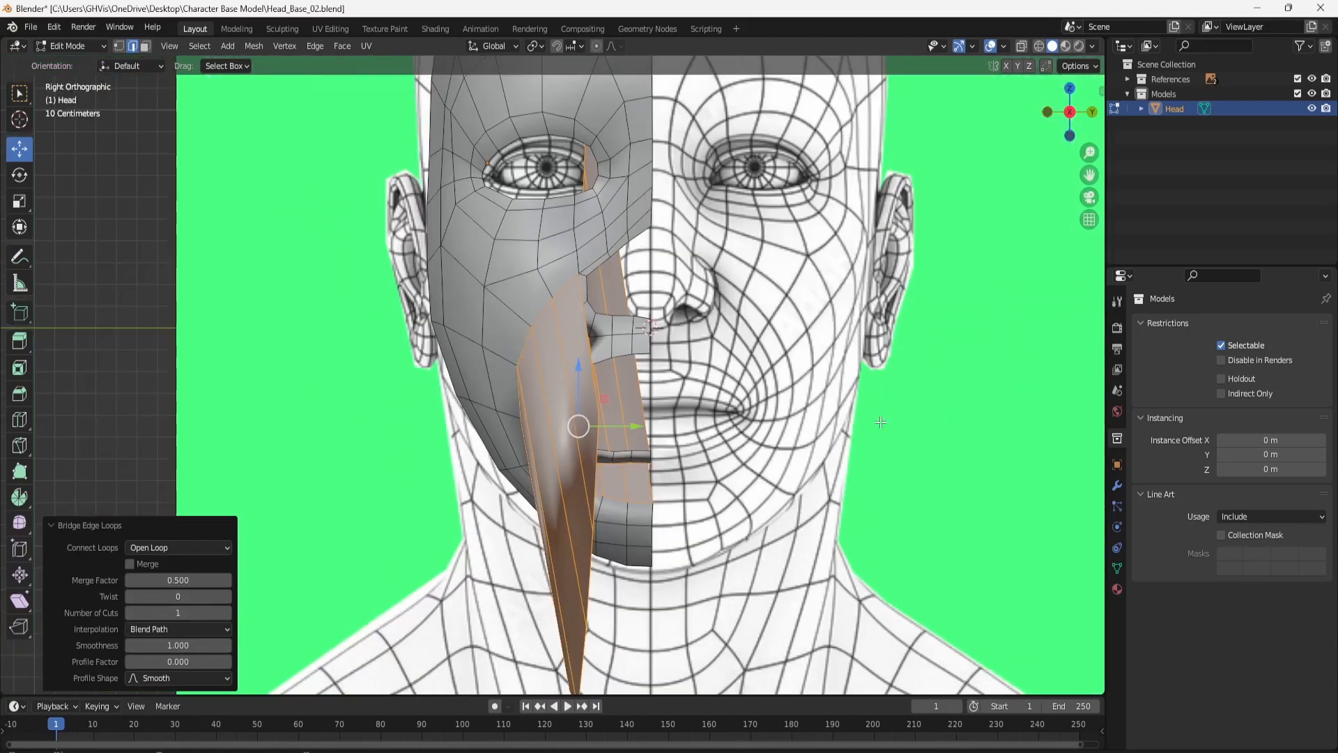
pyautogui.hotkey('ctrl', 'z')
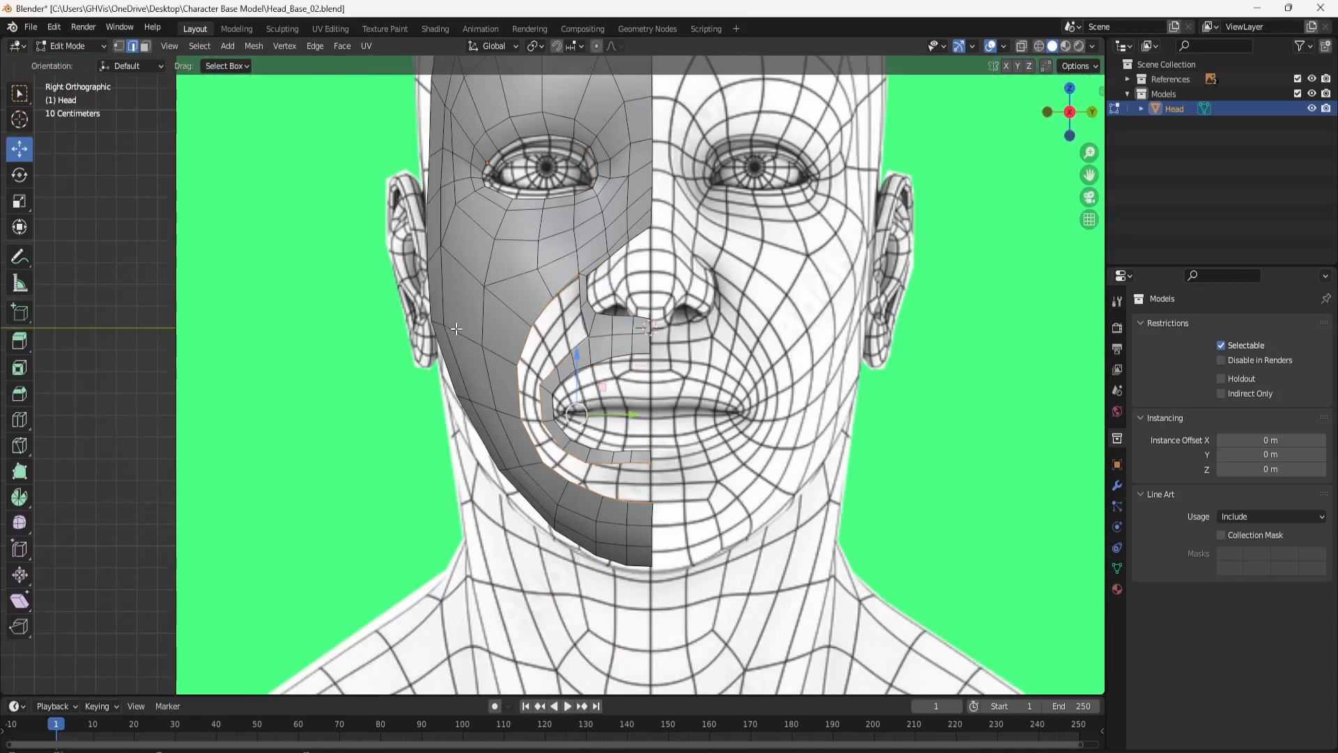
# Bridge the cheek border and the lip strip's outer border without any cuts, and clear the selection.
pyautogui.rightClick(561, 293)
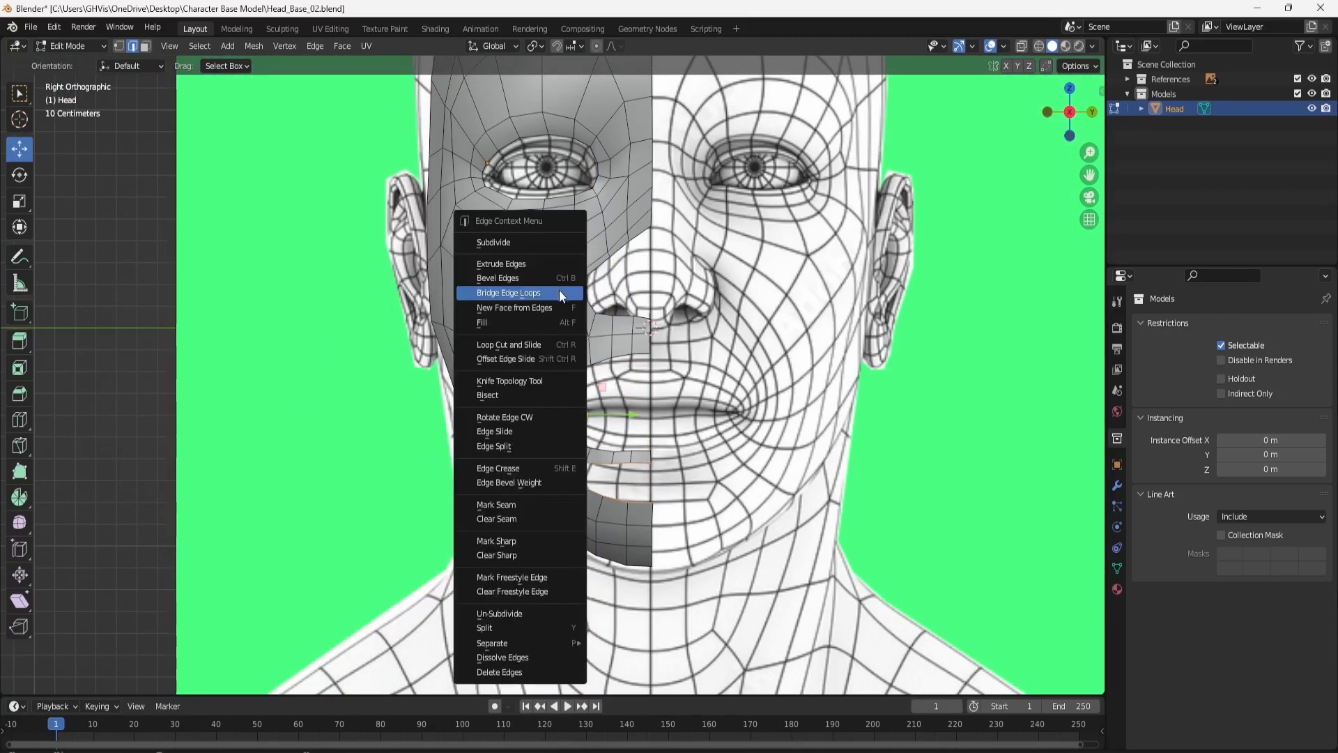
pyautogui.click(559, 290)
pyautogui.scroll(3, 597, 450)
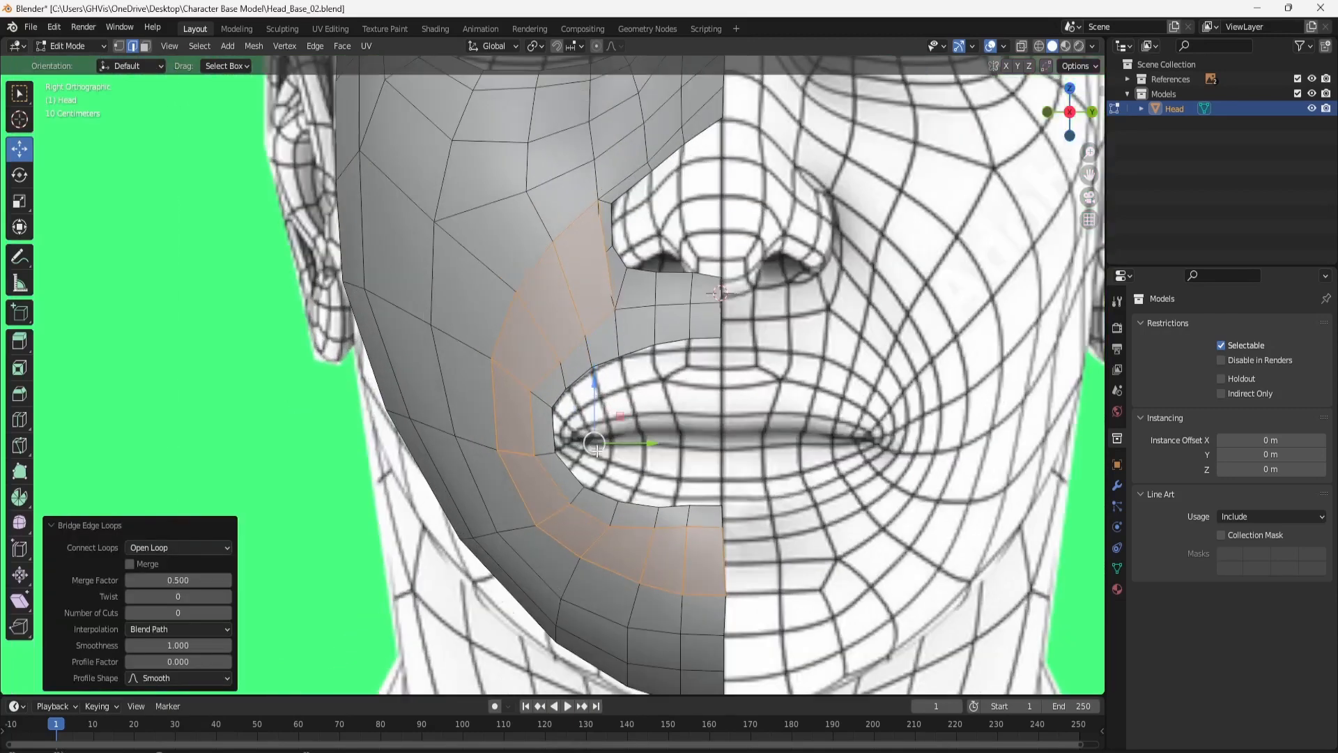
pyautogui.scroll(1, 643, 494)
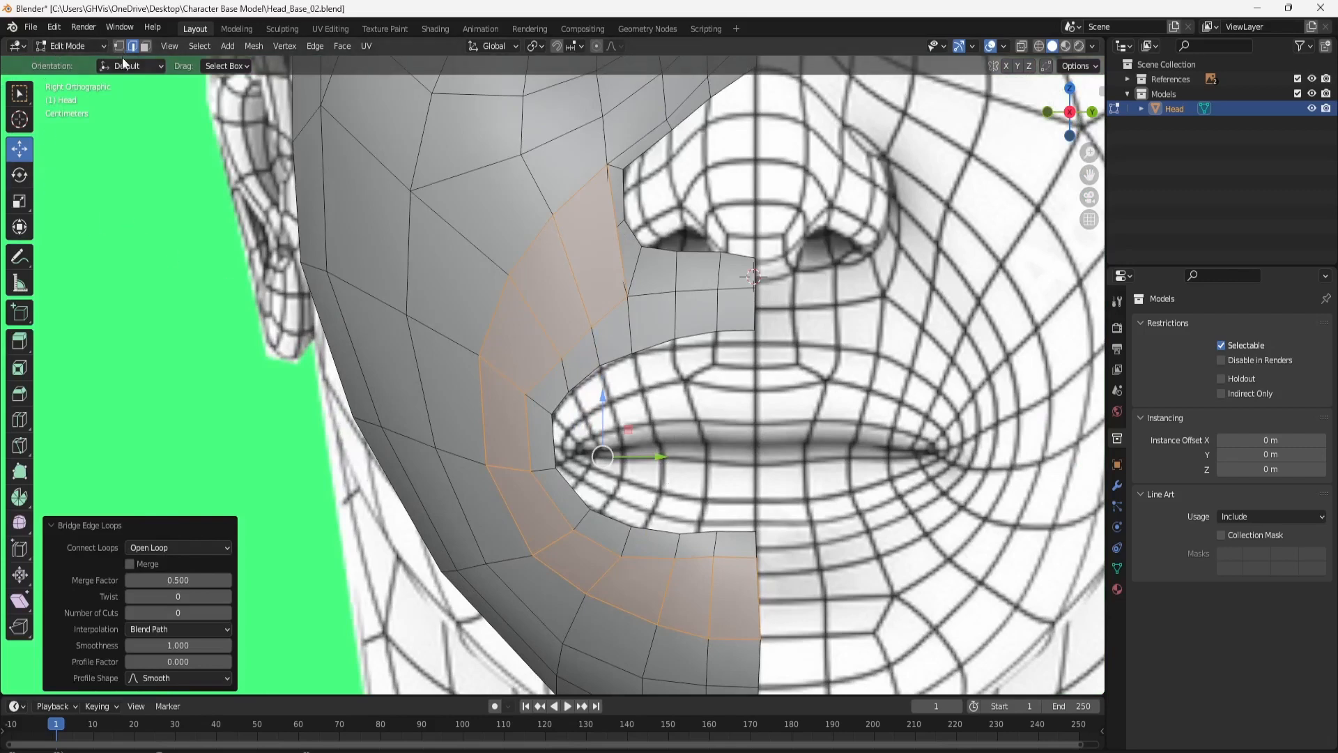
pyautogui.click(142, 153)
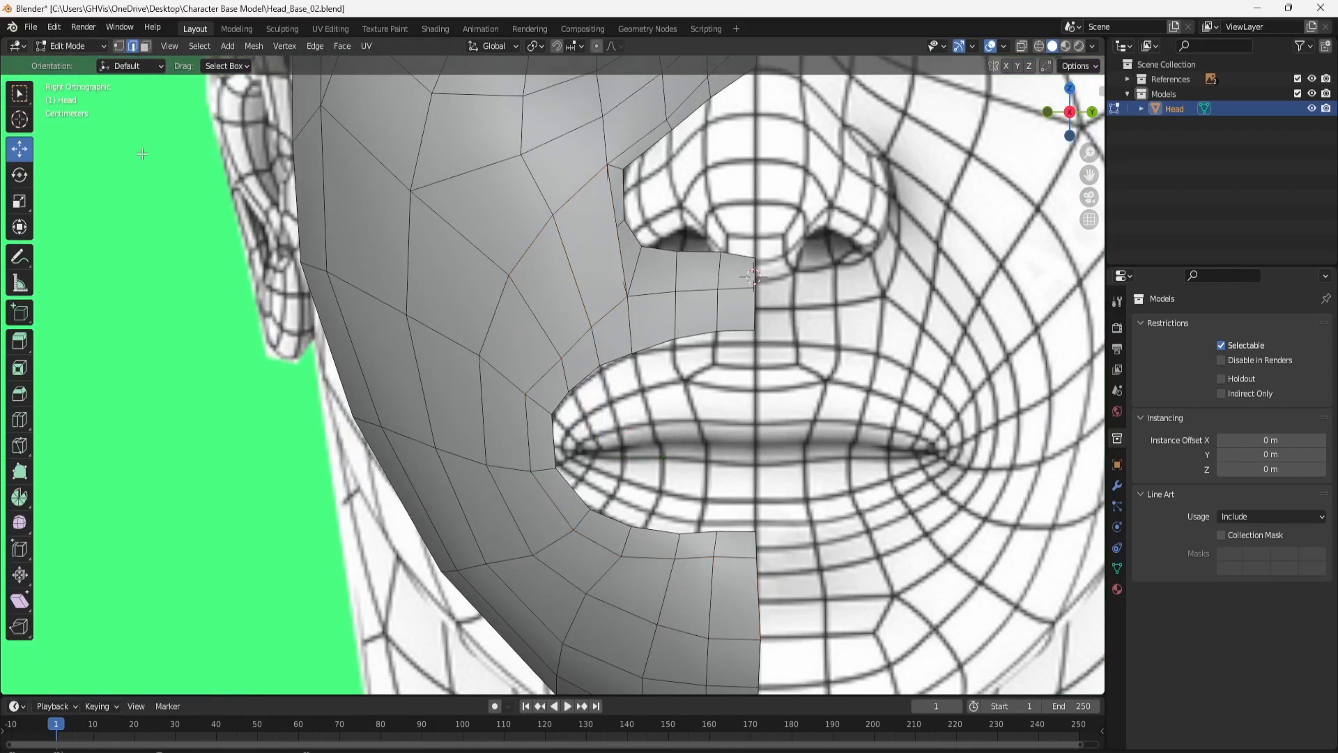
# Delete the uppermost bridged face between the cheek and the strip beside the nostril.
pyautogui.click(145, 47)
pyautogui.click(605, 259)
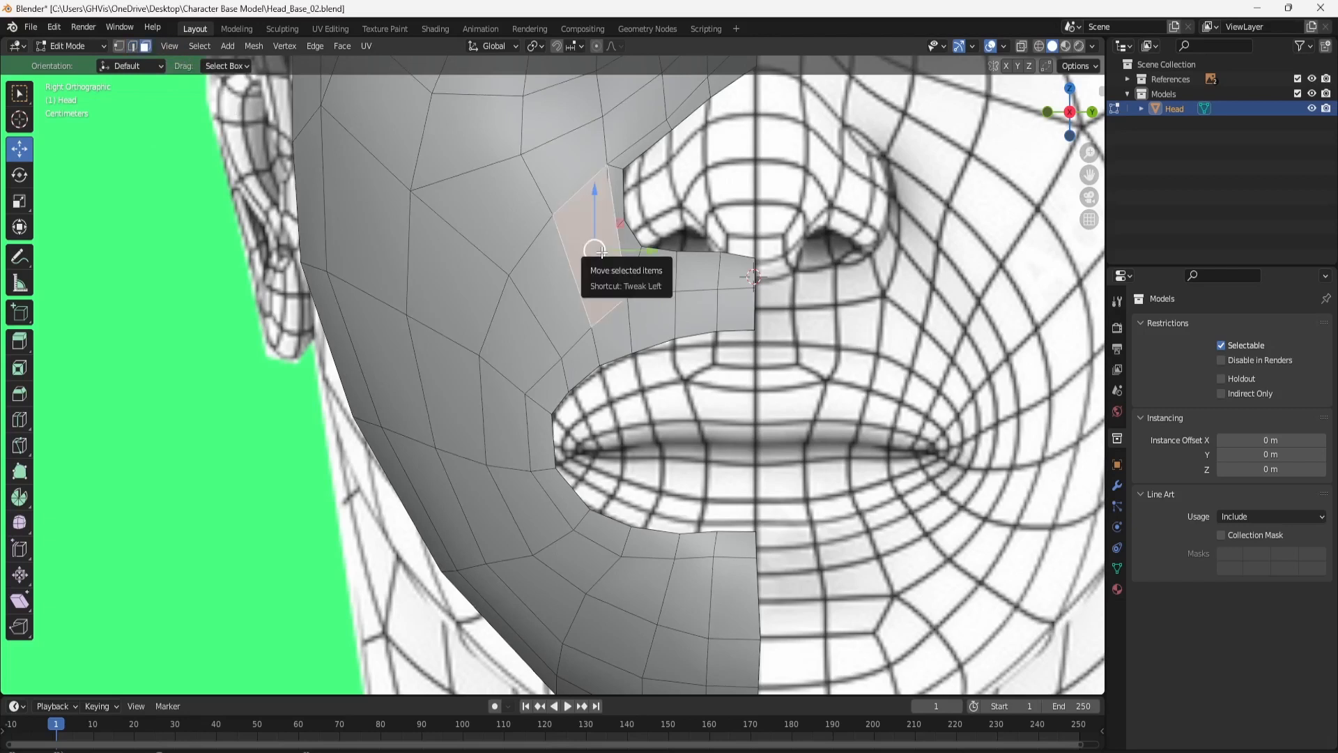
pyautogui.press('x')
pyautogui.click(566, 201)
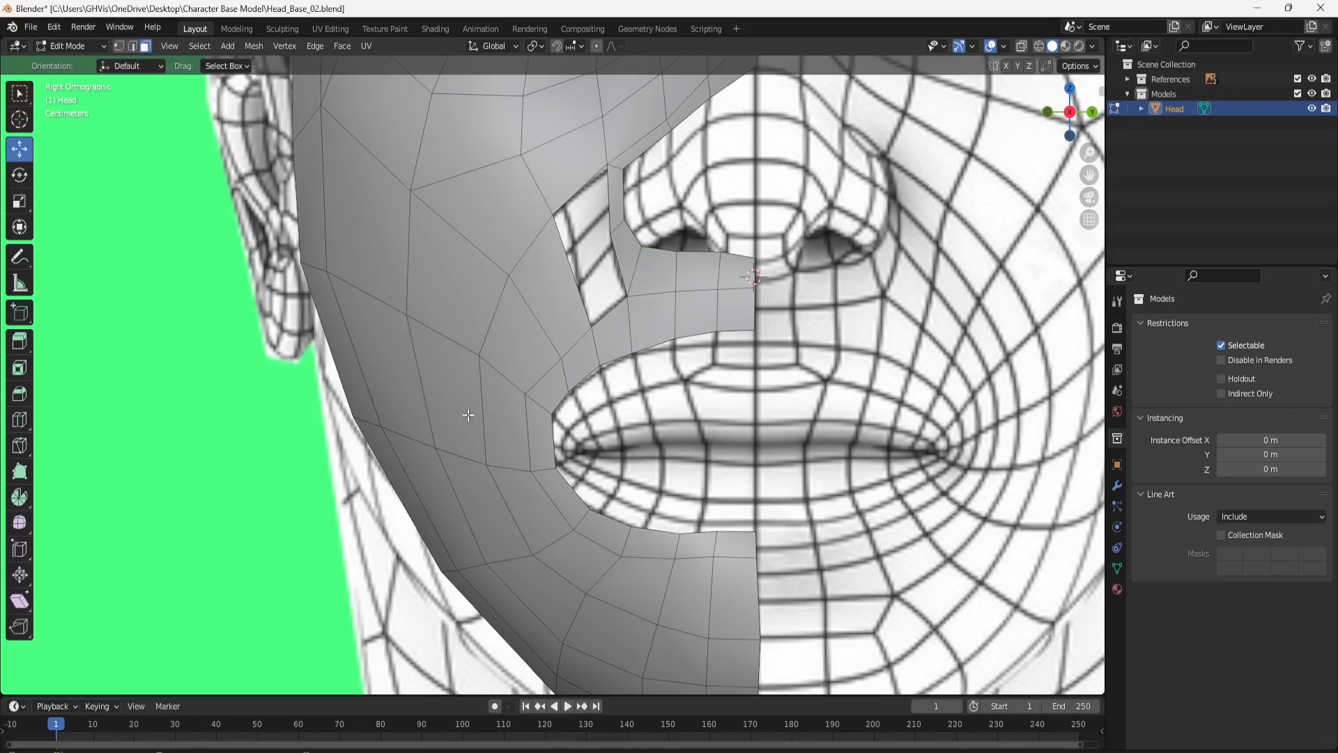
# Add one centred loop cut along the bridged band around the mouth and move it about 0.015 m backward in side view.
pyautogui.click(20, 425)
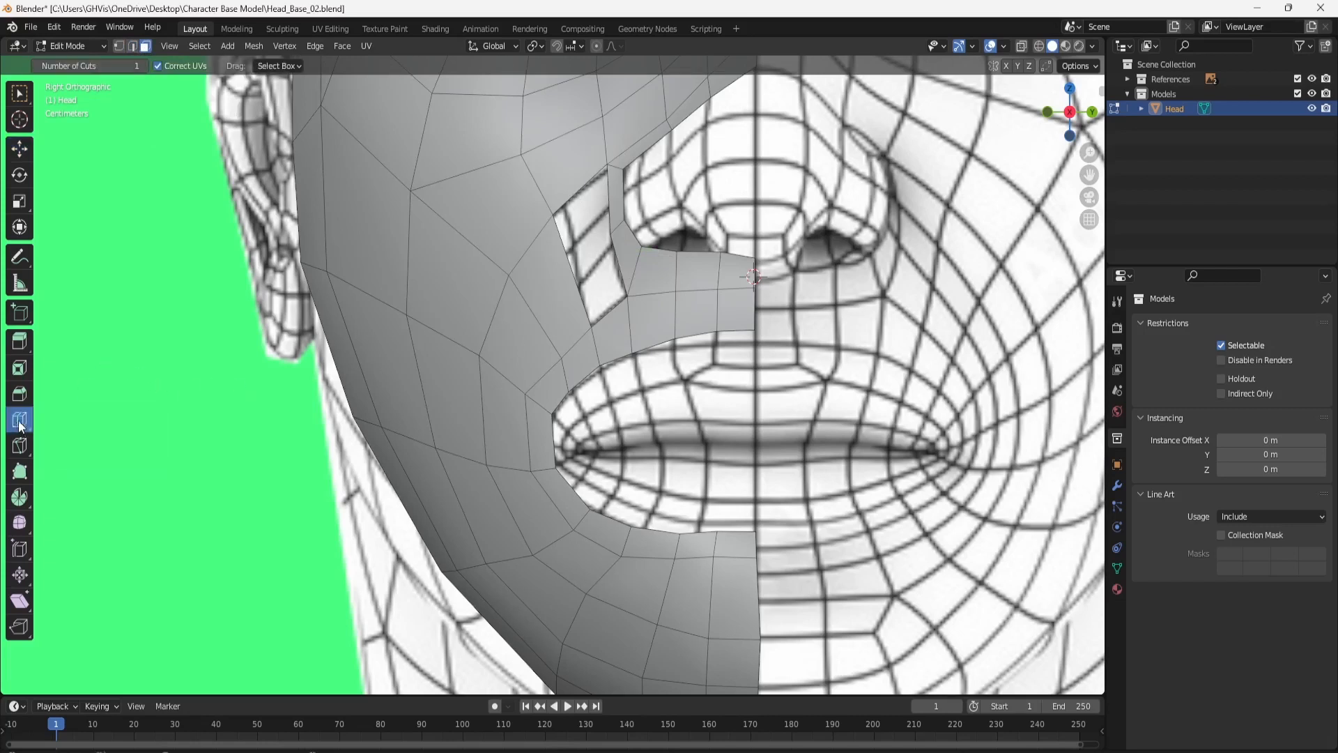
pyautogui.click(554, 543)
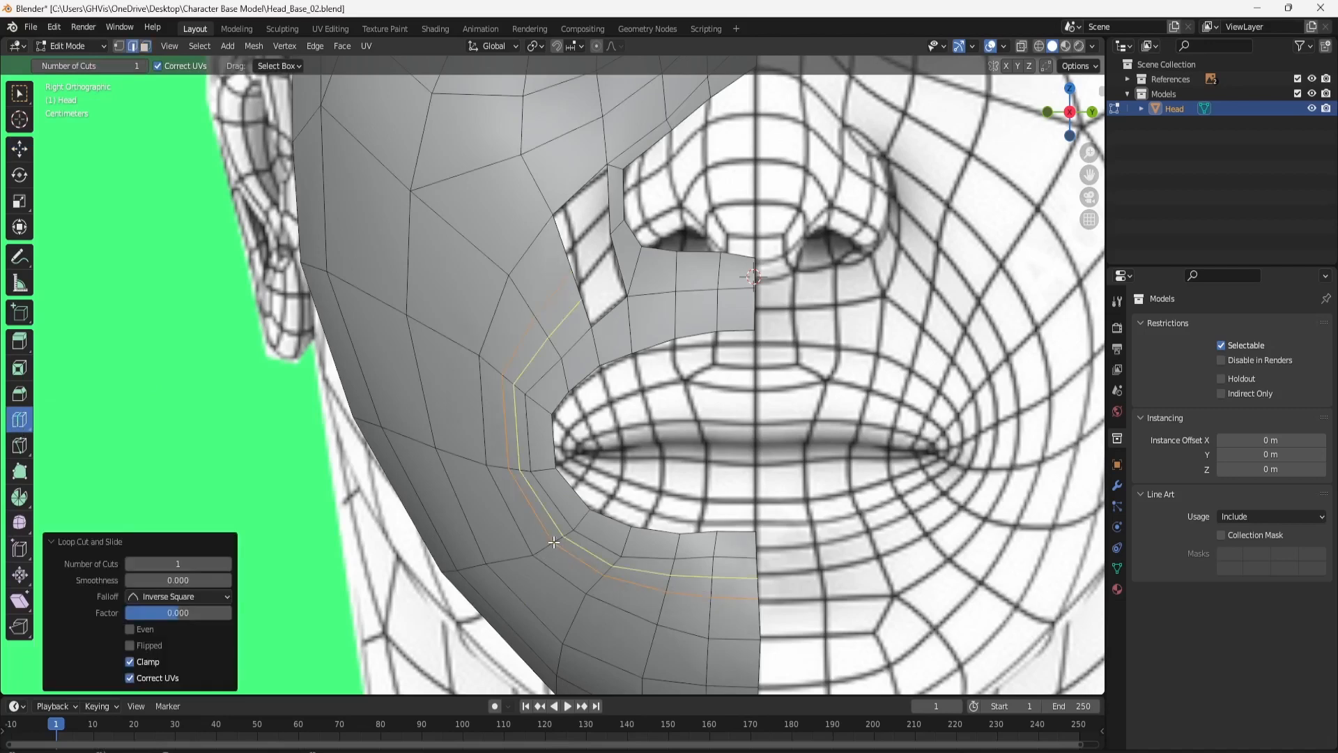
pyautogui.click(20, 150)
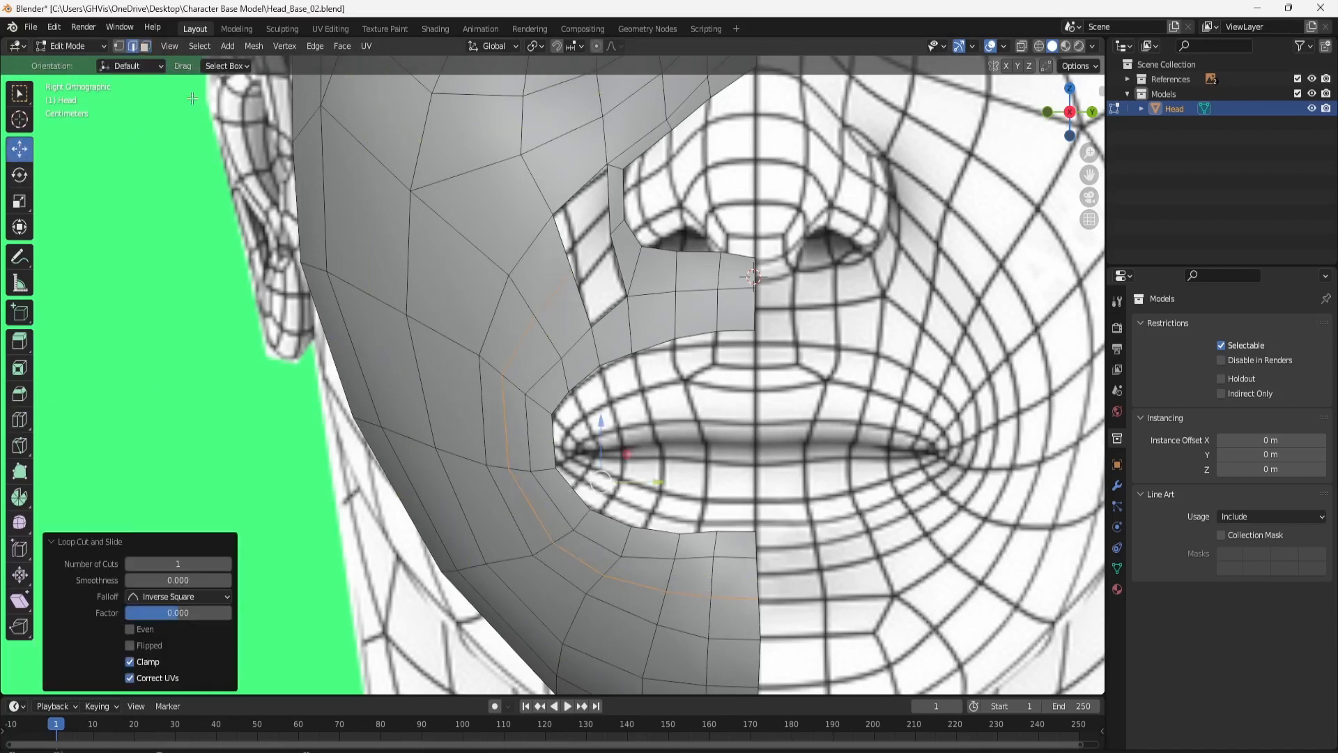
pyautogui.click(1047, 111)
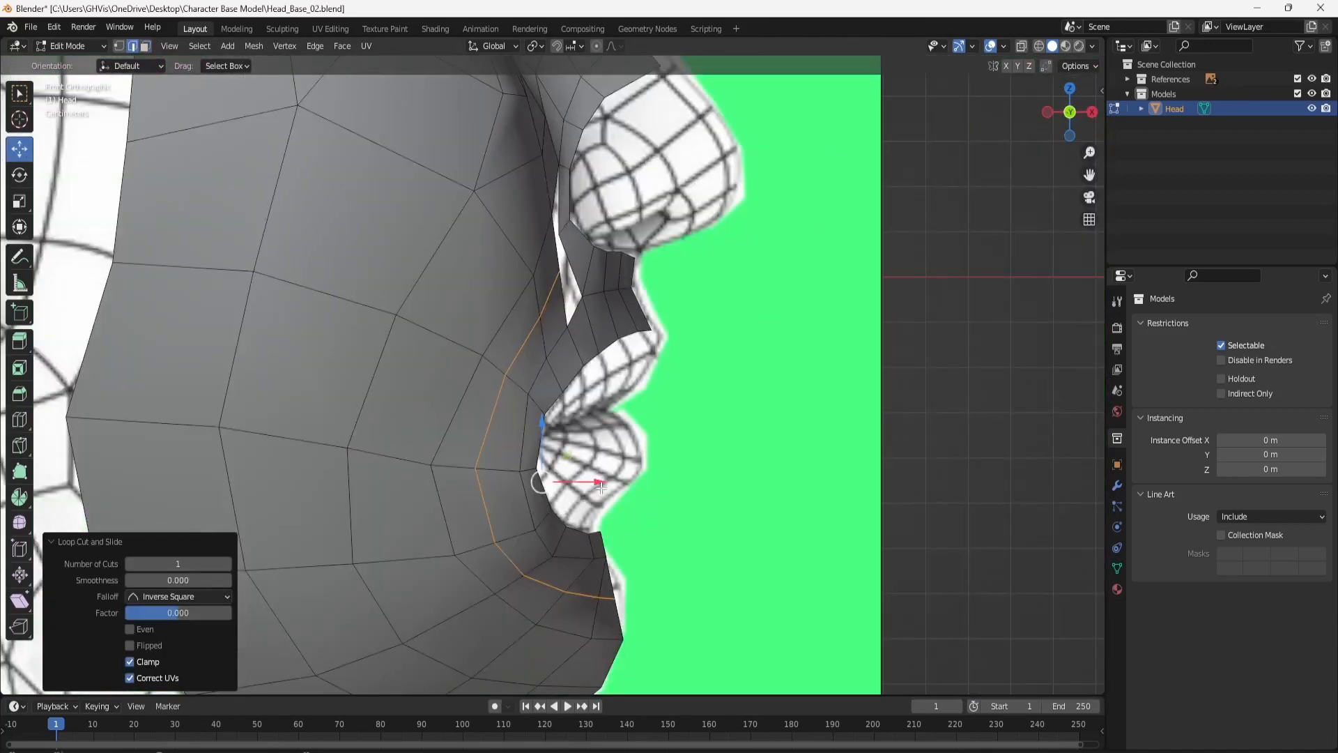
pyautogui.moveTo(601, 479); pyautogui.dragTo(595, 481)
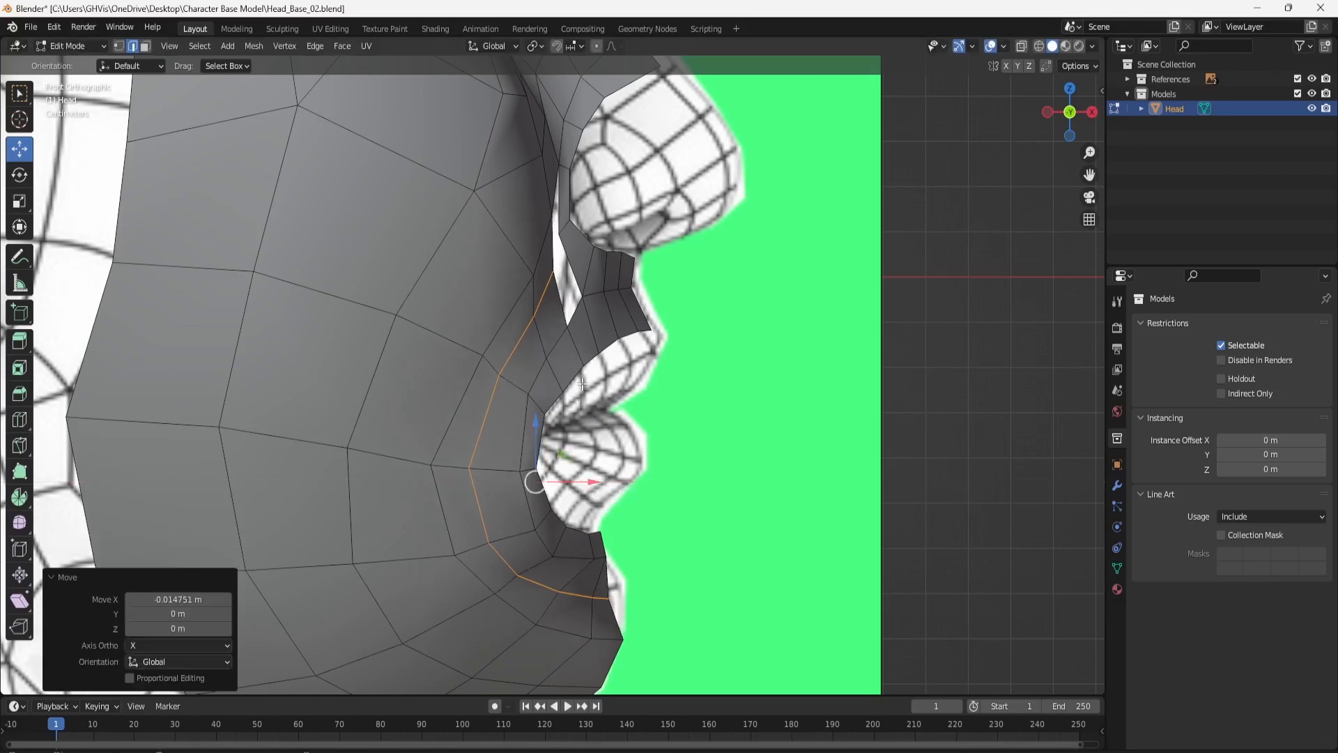
# Close the gap beside the nostril by bridging its cheek-side edges with the edges of the nose strip.
pyautogui.moveTo(538, 491); pyautogui.dragTo(557, 478, button='middle')
pyautogui.click(1082, 110)
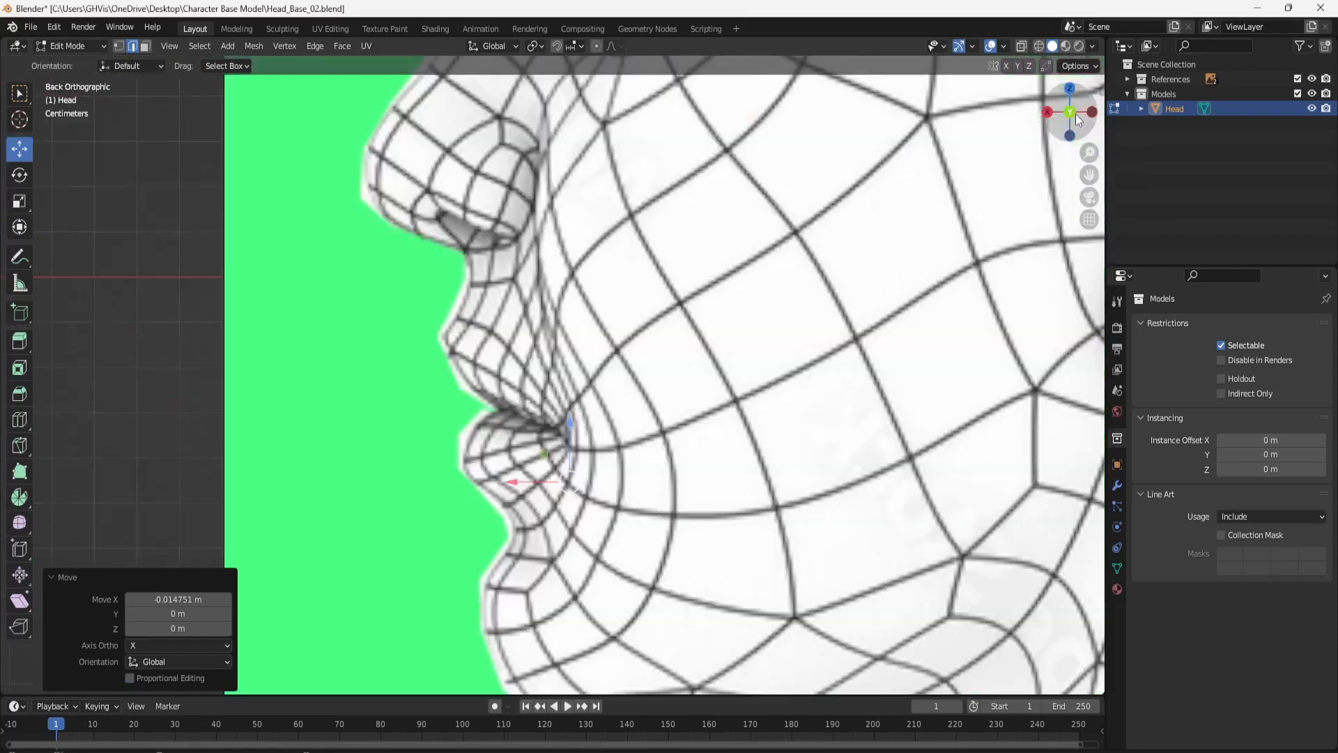
pyautogui.click(1046, 112)
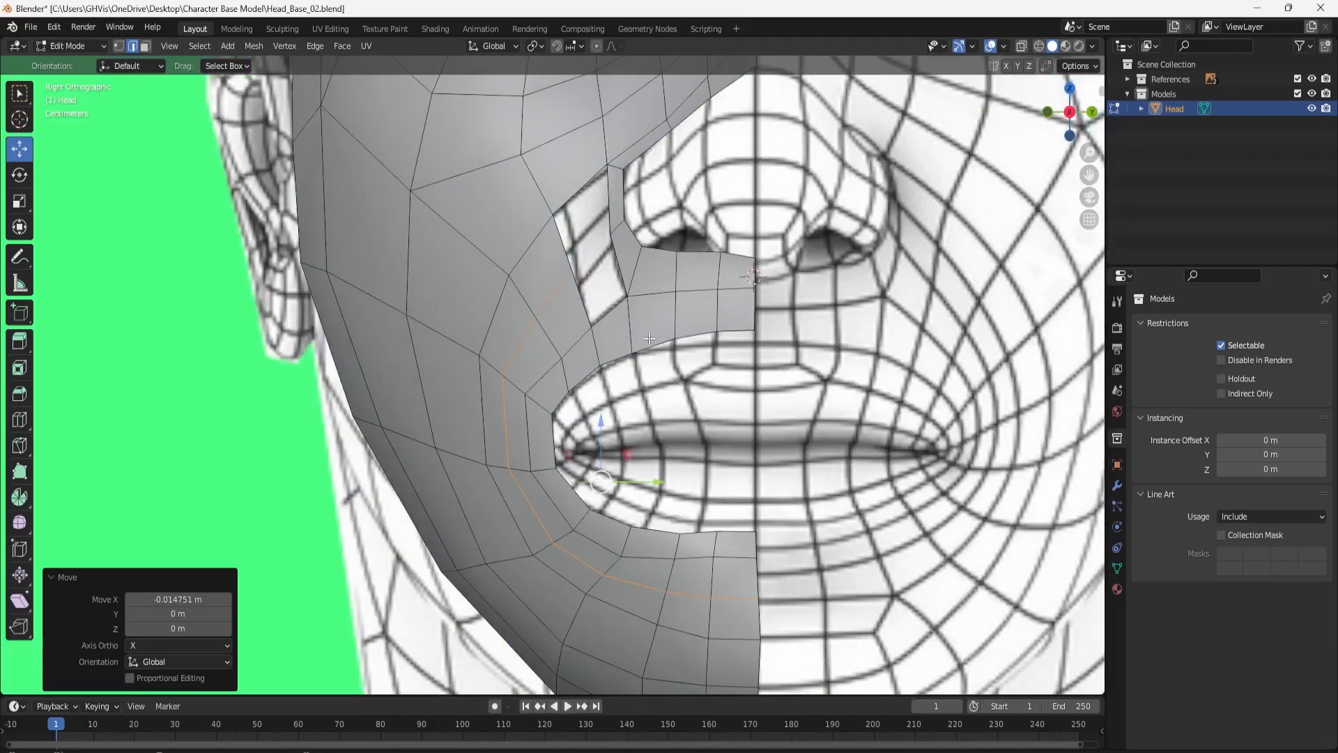
pyautogui.click(573, 235)
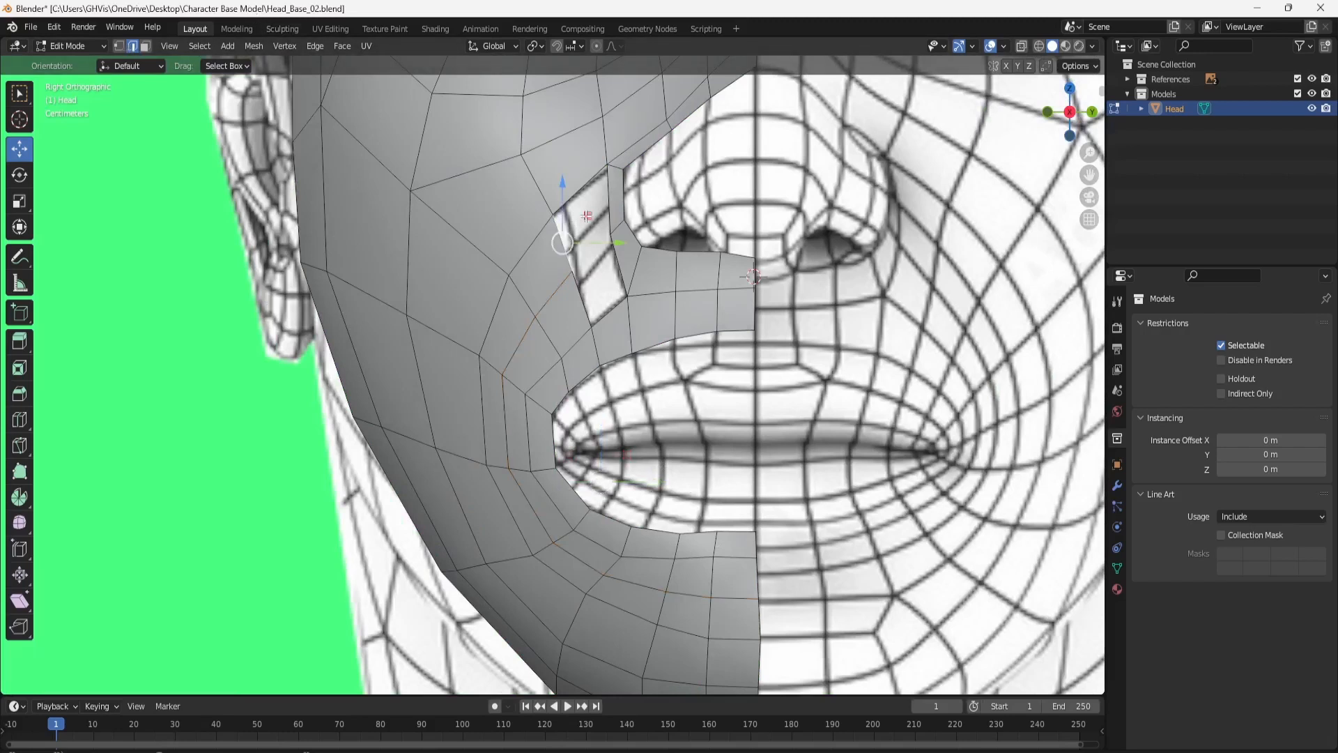
pyautogui.keyDown('shift'); pyautogui.click(587, 287); pyautogui.keyUp('shift')
pyautogui.rightClick(604, 289)
pyautogui.click(604, 286)
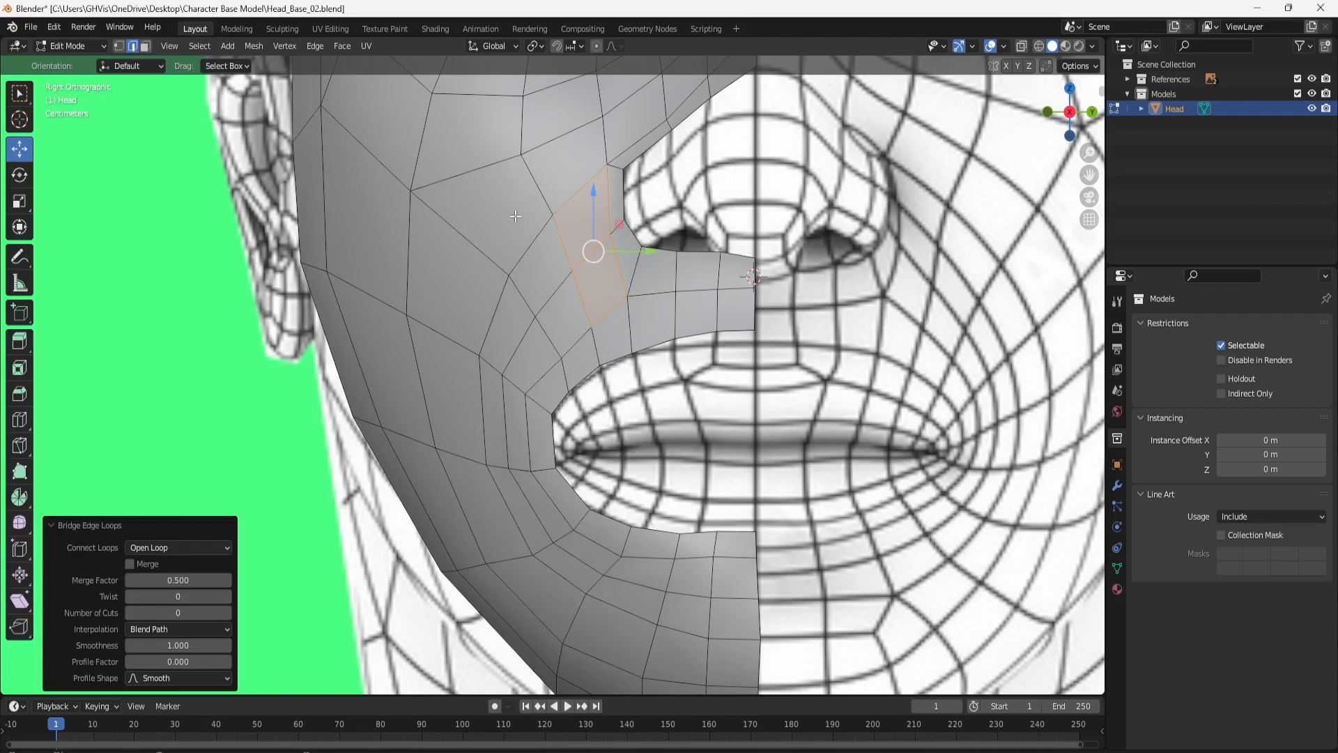
# Move the mouth band's outer edges outward, about 0.033 m for the one above the mouth corner and 0.018 m for the one below.
pyautogui.keyDown('shift'); pyautogui.click(485, 287); pyautogui.keyUp('shift')
pyautogui.moveTo(547, 315); pyautogui.dragTo(533, 315)
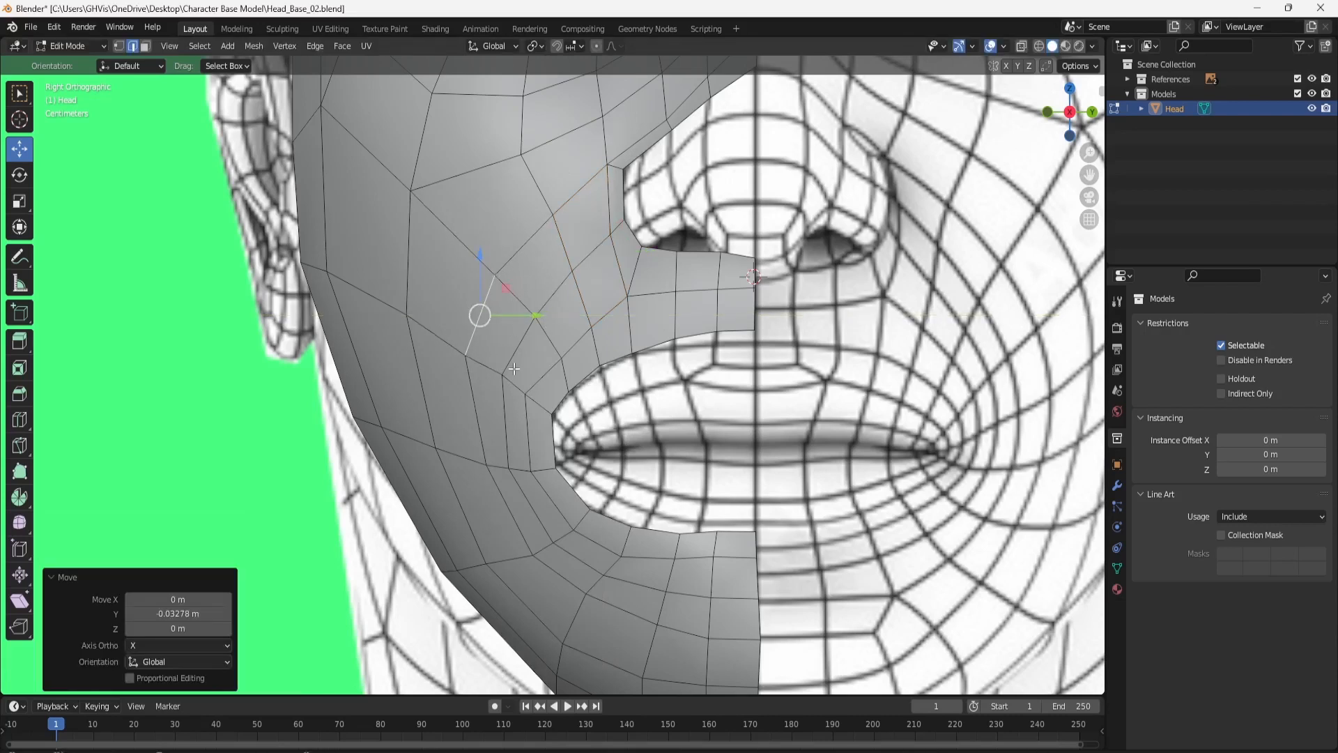
pyautogui.click(496, 507)
pyautogui.press('g')
pyautogui.click(525, 502)
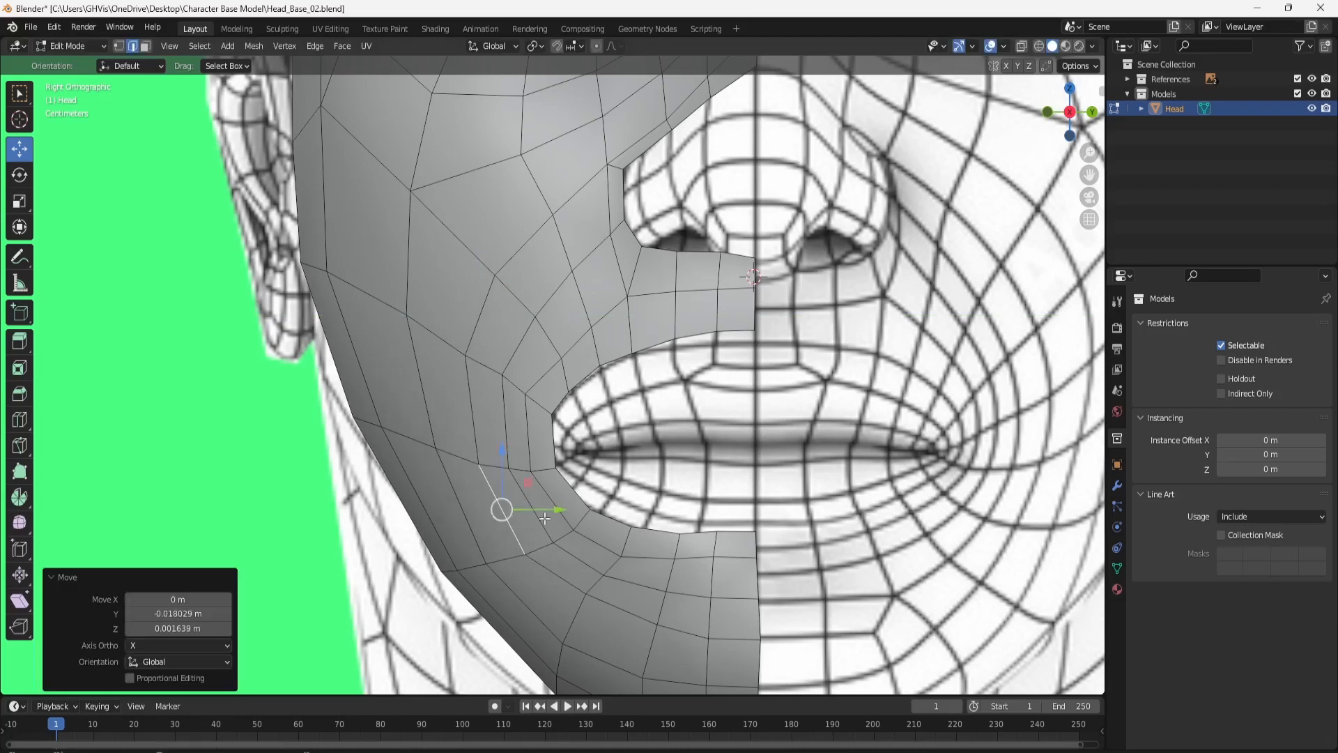
# Shift a single vertex of the mouth band below the mouth corner outward by about 0.007 m to fit the front reference.
pyautogui.click(605, 582)
pyautogui.keyDown('shift'); pyautogui.click(627, 619); pyautogui.keyUp('shift')
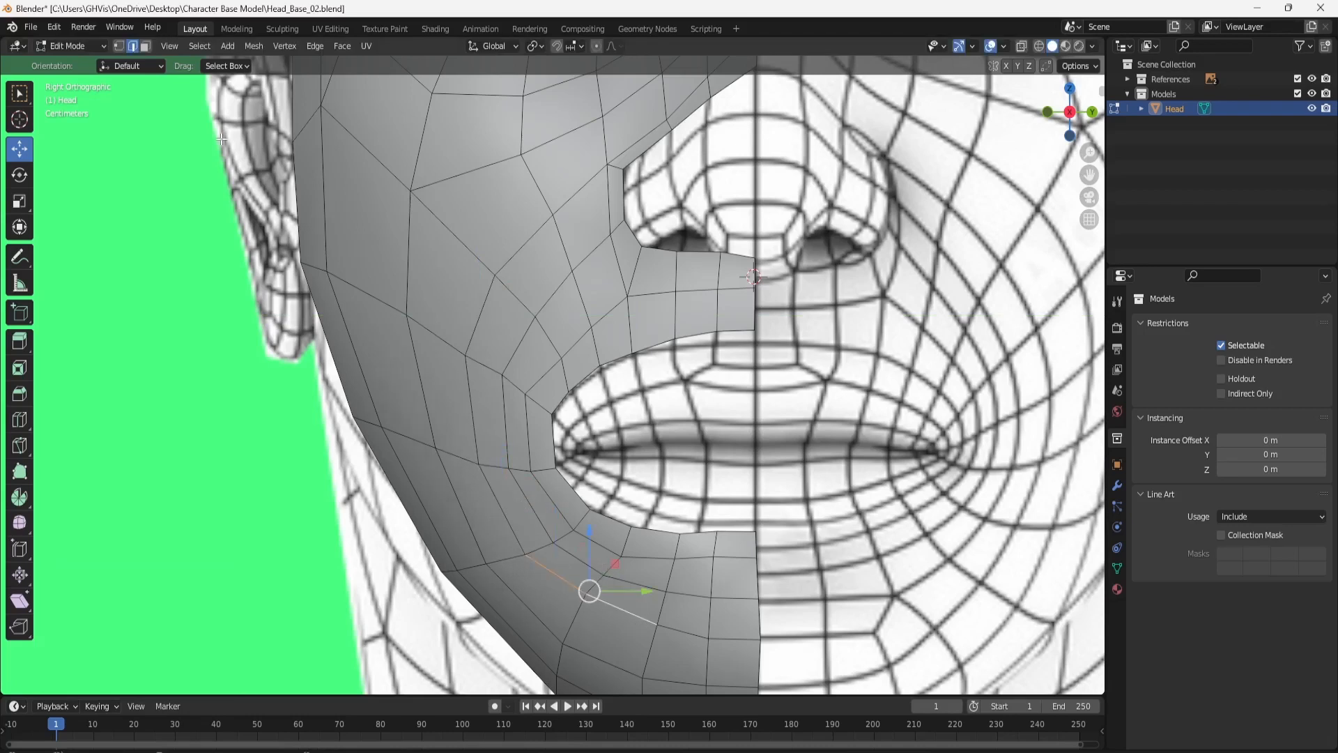
pyautogui.click(120, 47)
pyautogui.click(577, 586)
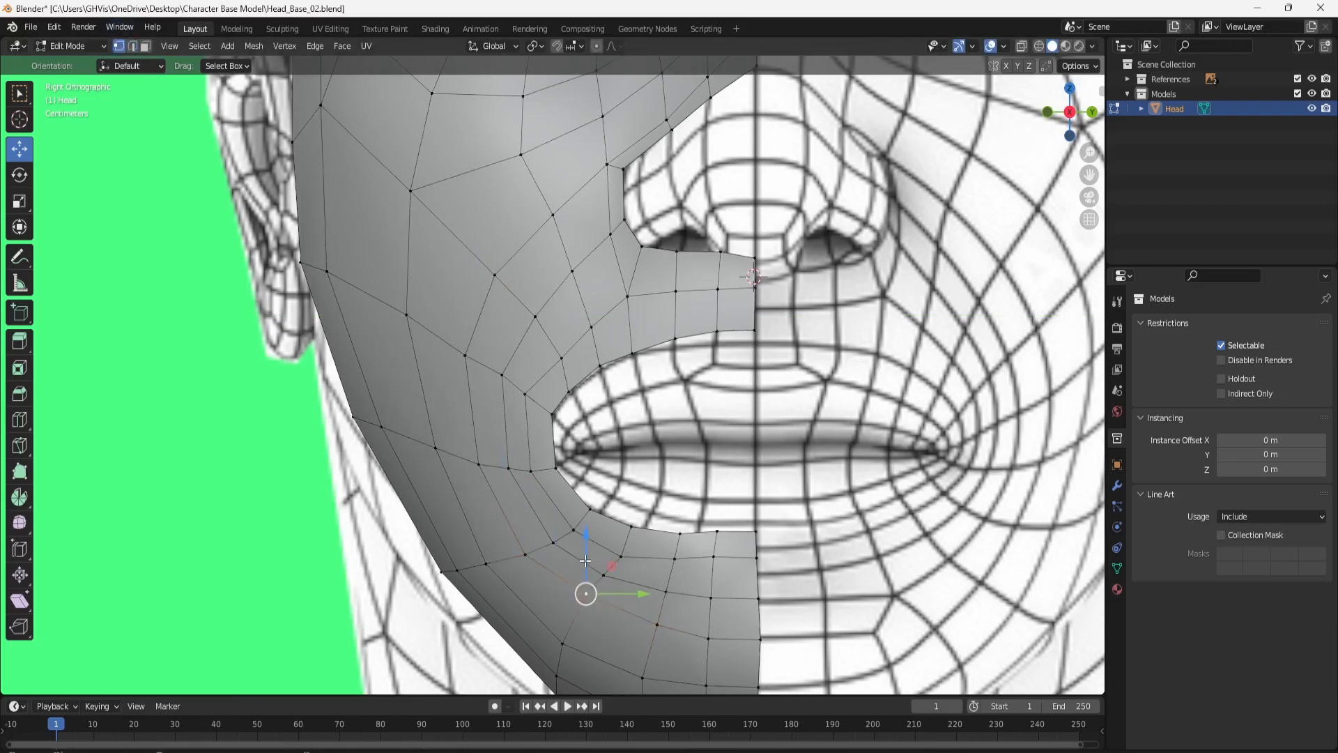
pyautogui.moveTo(585, 560)
pyautogui.mouseDown()
pyautogui.moveTo(585, 576)
pyautogui.moveTo(563, 557)
pyautogui.mouseUp()
pyautogui.click(525, 554)
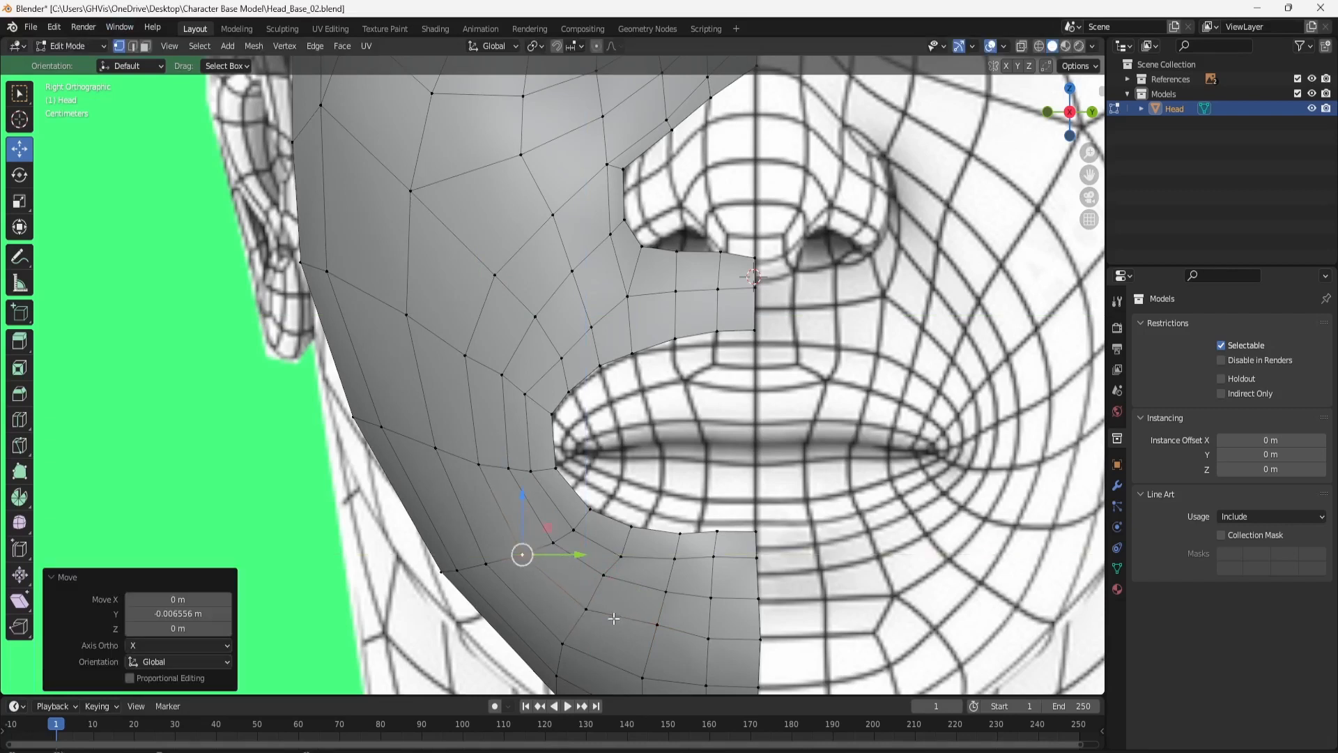
# Reposition the loop vertices between the lower lip and chin, lowering the one diagonally below the mouth corner about 0.018 m.
pyautogui.click(657, 624)
pyautogui.moveTo(658, 598); pyautogui.dragTo(730, 616)
pyautogui.click(707, 635)
pyautogui.keyDown('shift'); pyautogui.click(745, 634); pyautogui.keyUp('shift')
pyautogui.click(604, 575)
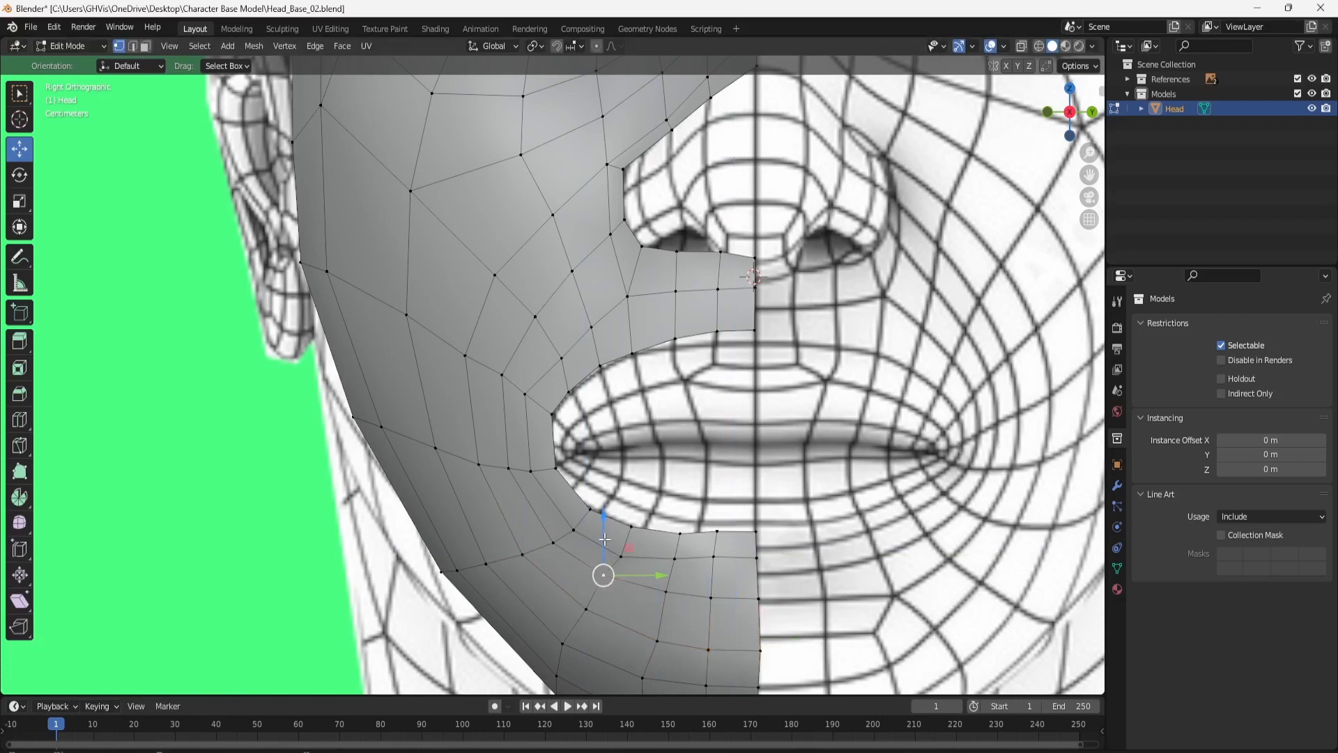
pyautogui.moveTo(605, 539); pyautogui.dragTo(604, 547)
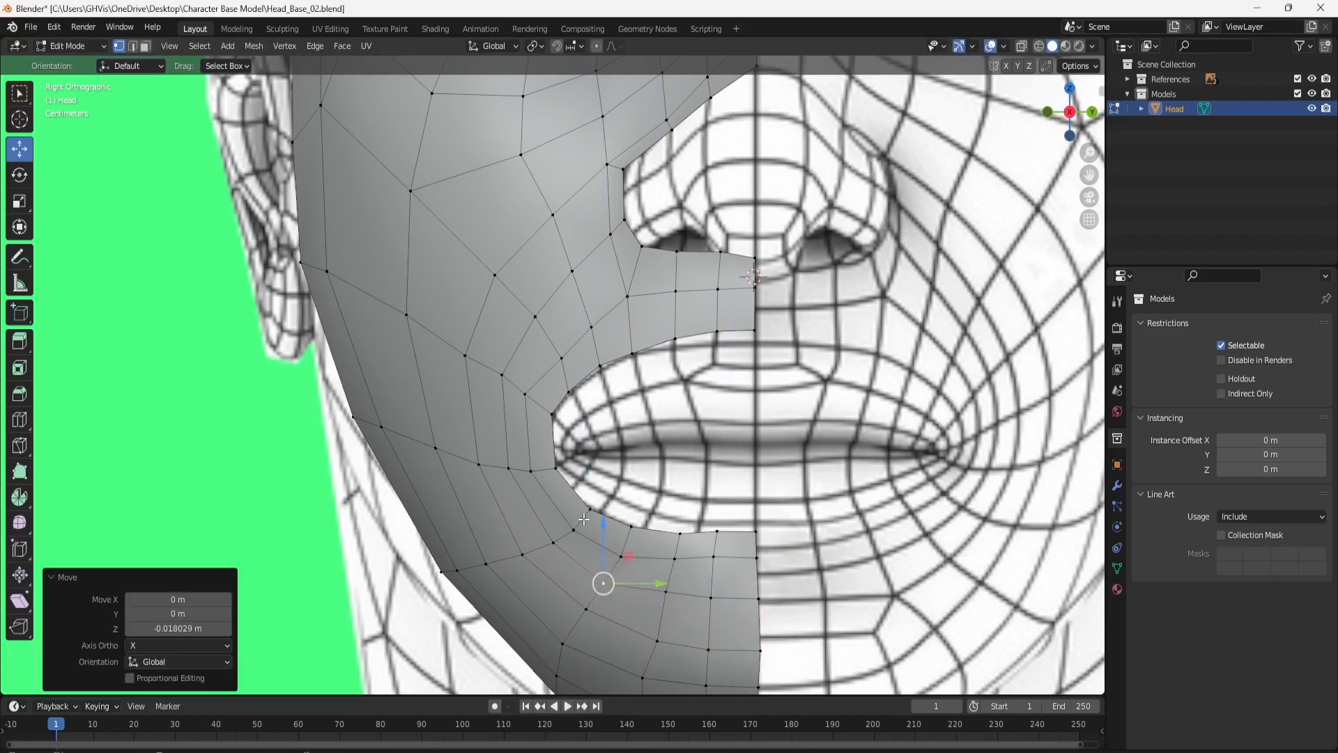
# Push the mouth-band vertex beside the mouth corner backward, and move the one below it about 0.020 m backward and 0.059 m toward the centre.
pyautogui.click(533, 466)
pyautogui.moveTo(640, 423); pyautogui.dragTo(813, 426, button='middle')
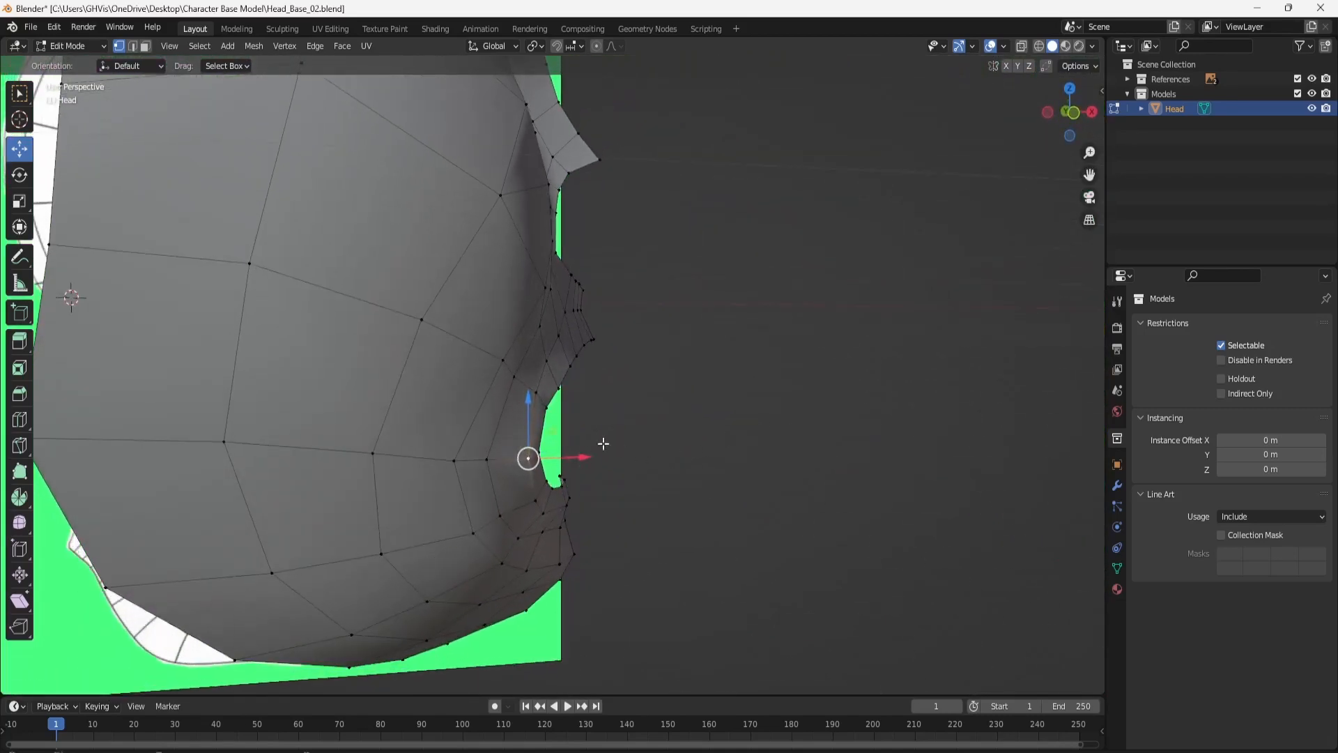
pyautogui.moveTo(588, 457); pyautogui.dragTo(571, 454)
pyautogui.click(538, 505)
pyautogui.moveTo(567, 508); pyautogui.dragTo(536, 501)
# Move the protruding vertex below the lower lip backward by about 0.018 m.
pyautogui.scroll(2, 616, 517)
pyautogui.moveTo(617, 516); pyautogui.dragTo(627, 487, button='middle')
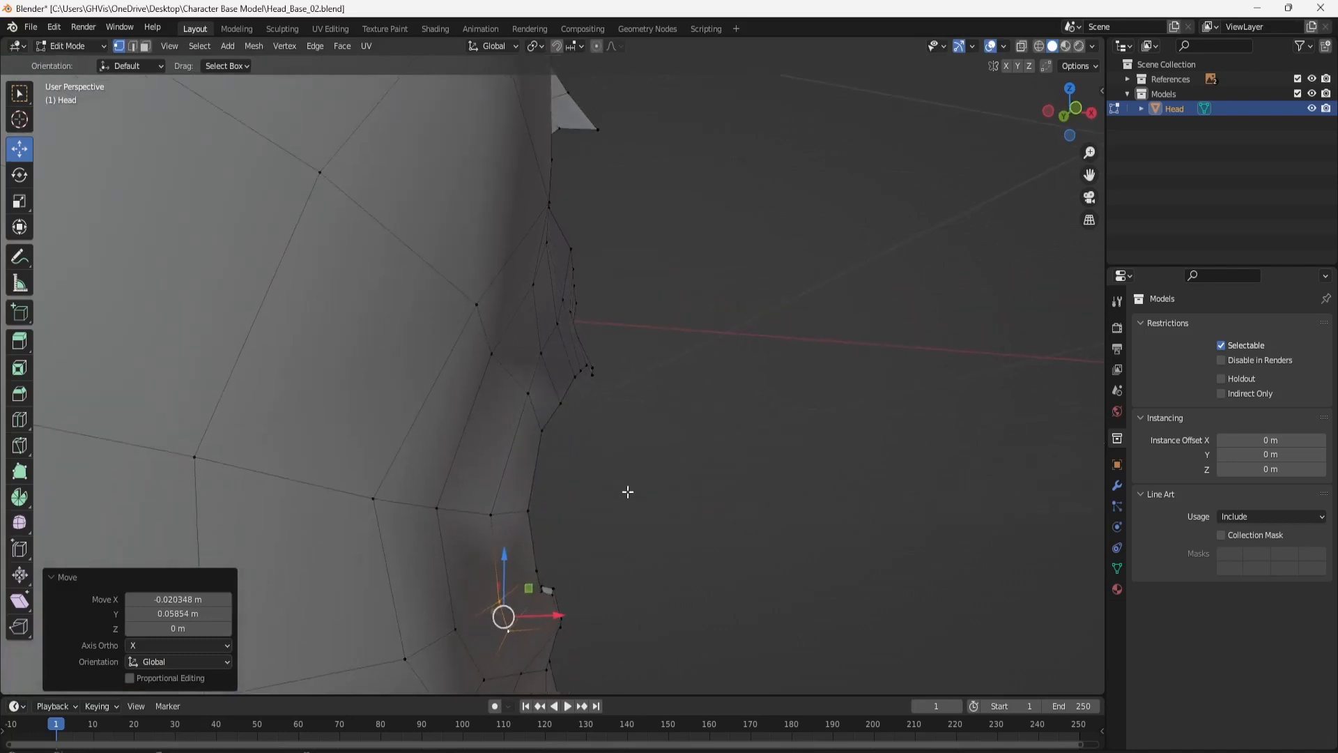
pyautogui.click(561, 618)
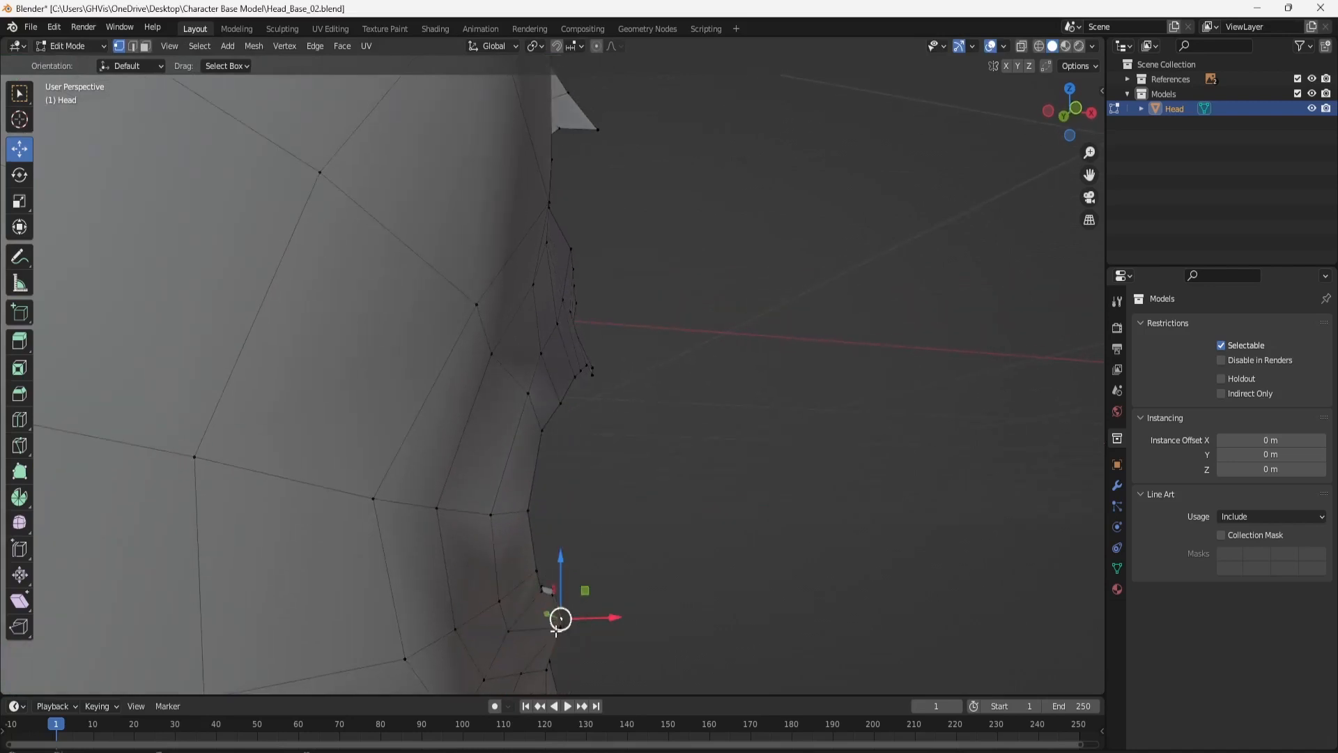
pyautogui.moveTo(585, 620)
pyautogui.mouseDown()
pyautogui.moveTo(568, 627)
pyautogui.moveTo(584, 620)
pyautogui.mouseUp()
# Move the vertices under the outer part of the lower lip along the depth axis, one of them about 0.050 m forward.
pyautogui.moveTo(584, 620); pyautogui.dragTo(683, 568, button='middle')
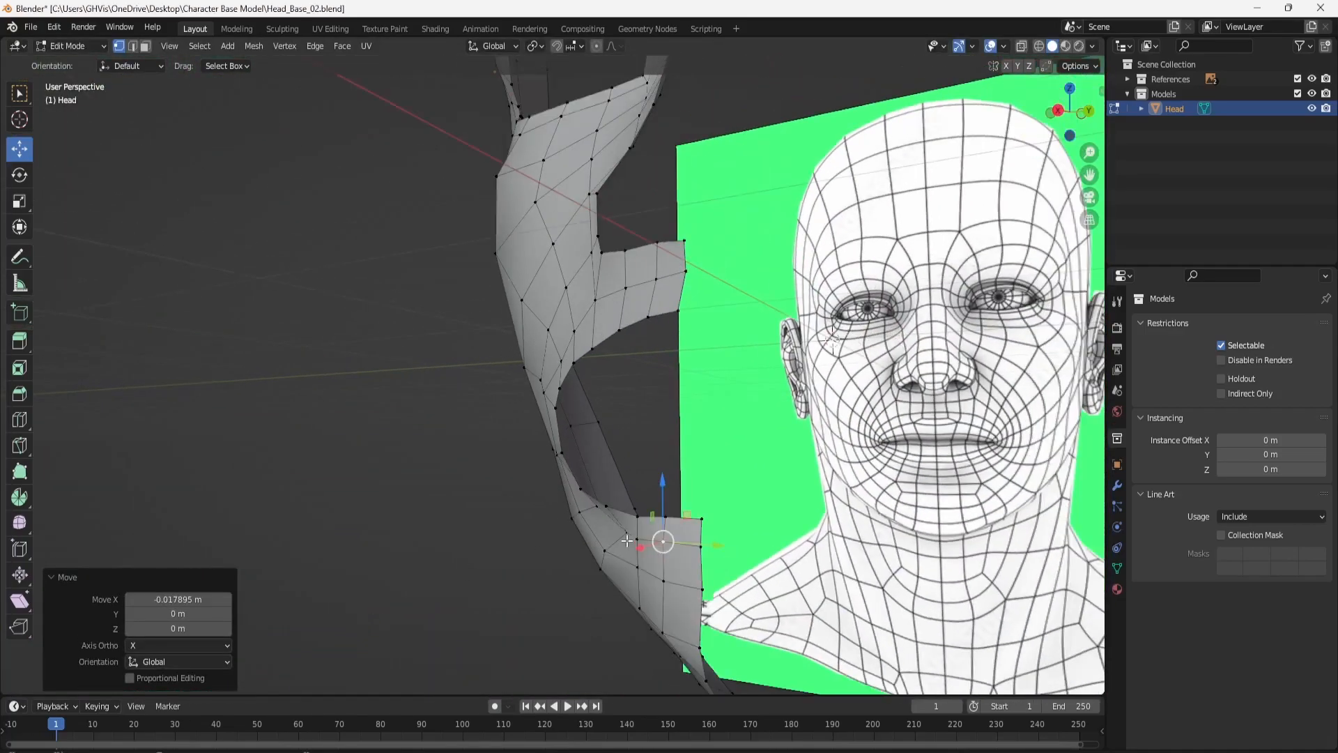
pyautogui.moveTo(627, 541); pyautogui.dragTo(590, 534)
pyautogui.moveTo(590, 534); pyautogui.dragTo(633, 479, button='middle')
pyautogui.moveTo(600, 499); pyautogui.dragTo(564, 476)
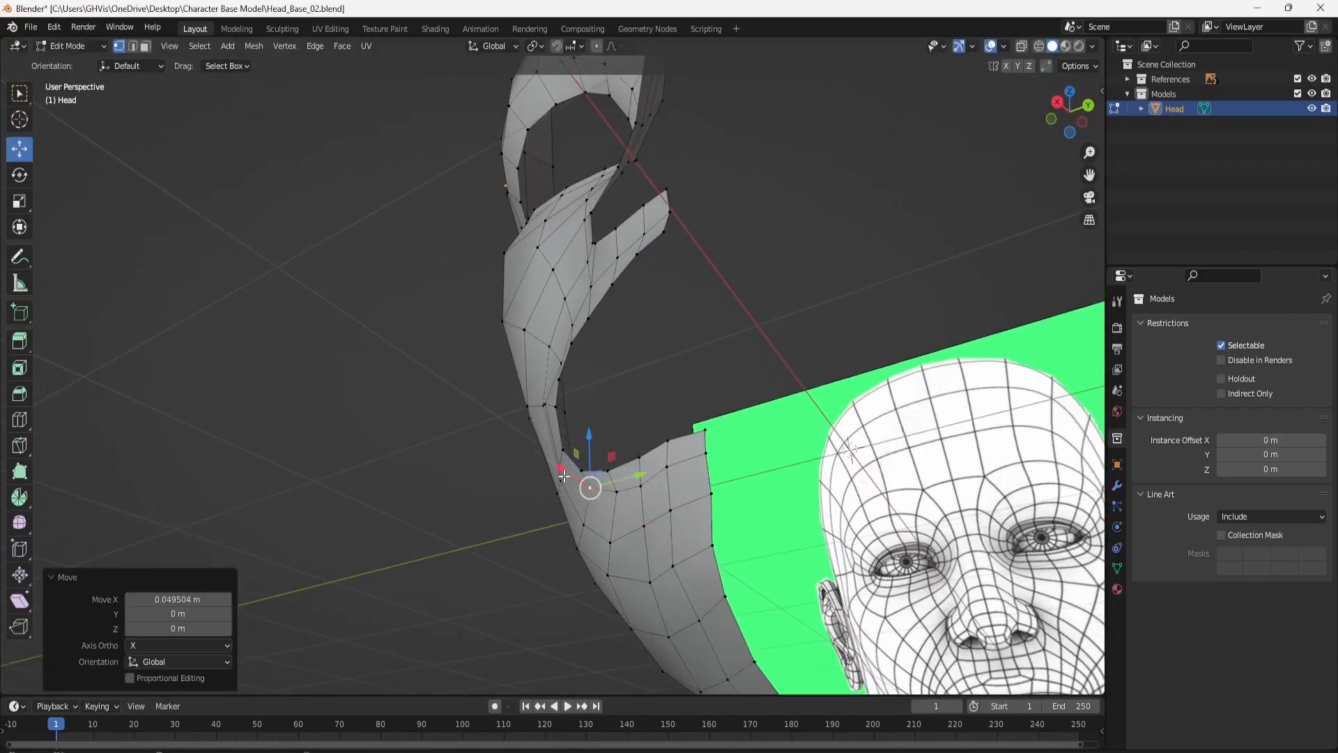
# Smooth the side profile below the mouth corner by shifting a lower-lip band vertex about 0.011 m forward.
pyautogui.moveTo(564, 476); pyautogui.dragTo(916, 527, button='middle')
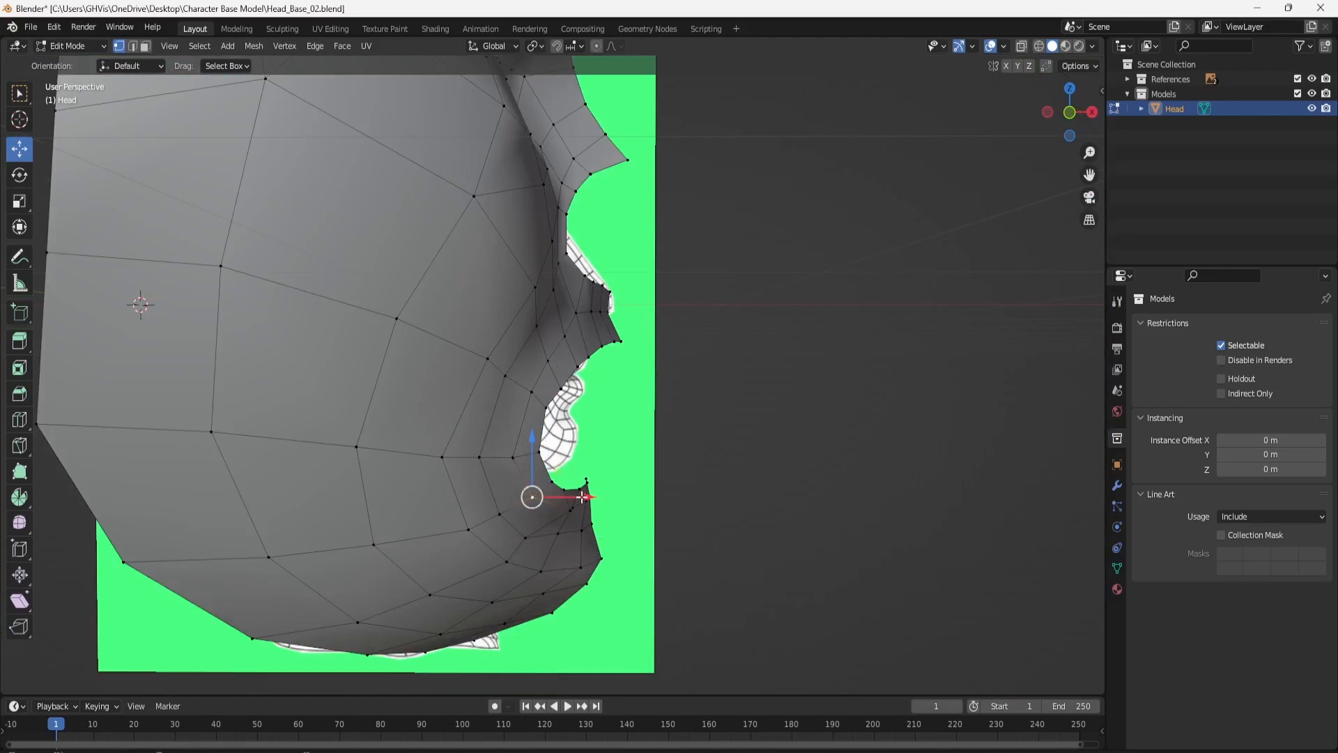
pyautogui.moveTo(582, 496); pyautogui.dragTo(656, 498, button='middle')
pyautogui.click(541, 517)
pyautogui.moveTo(563, 511); pyautogui.dragTo(545, 499)
pyautogui.click(518, 500)
pyautogui.moveTo(600, 470); pyautogui.dragTo(464, 473, button='middle')
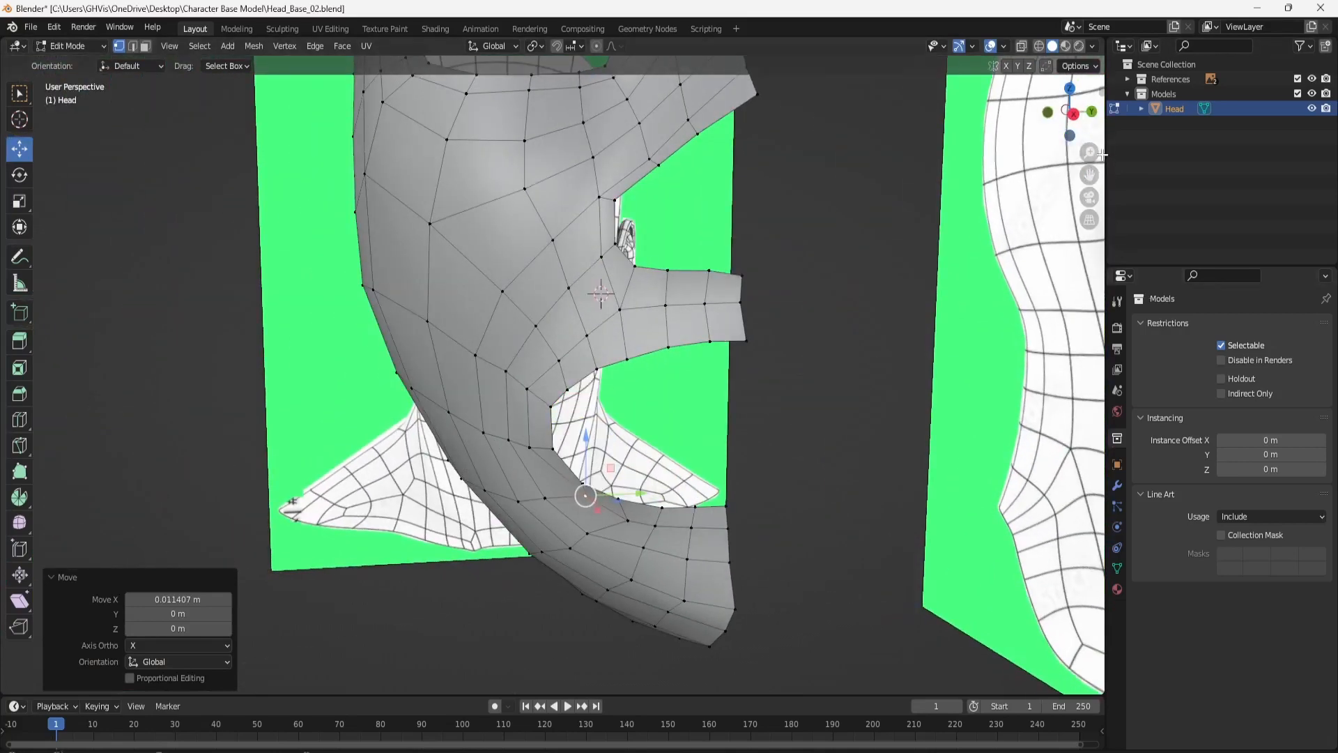
# In the front-of-face view, slide the loop vertices under the lower lip outward toward the mouth corner.
pyautogui.click(1073, 114)
pyautogui.click(646, 527)
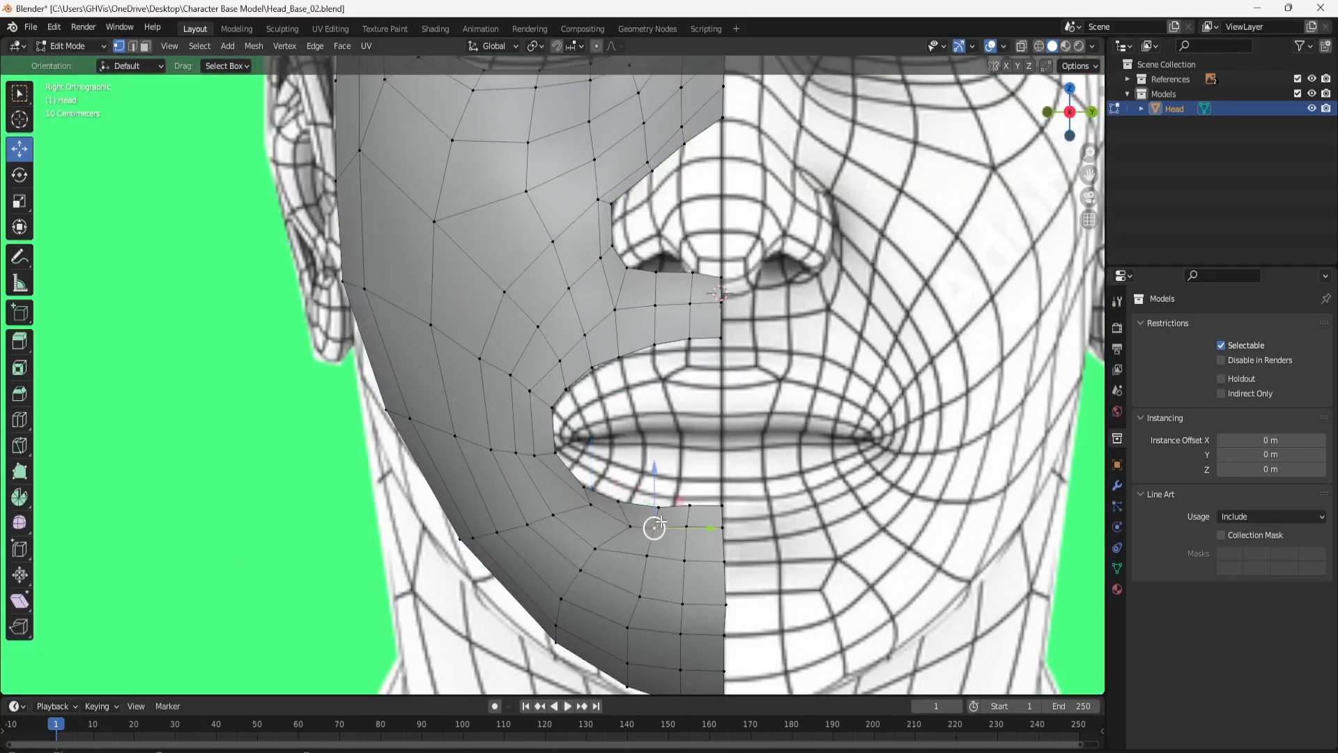
pyautogui.click(625, 523)
pyautogui.keyDown('shift'); pyautogui.click(592, 504); pyautogui.keyUp('shift')
pyautogui.moveTo(649, 516); pyautogui.dragTo(629, 517)
# Lower the inner loop vertices beneath the lower lip, including the centre-line ones, by about 0.012 m to match the reference.
pyautogui.click(657, 528)
pyautogui.keyDown('shift'); pyautogui.click(715, 528); pyautogui.keyUp('shift')
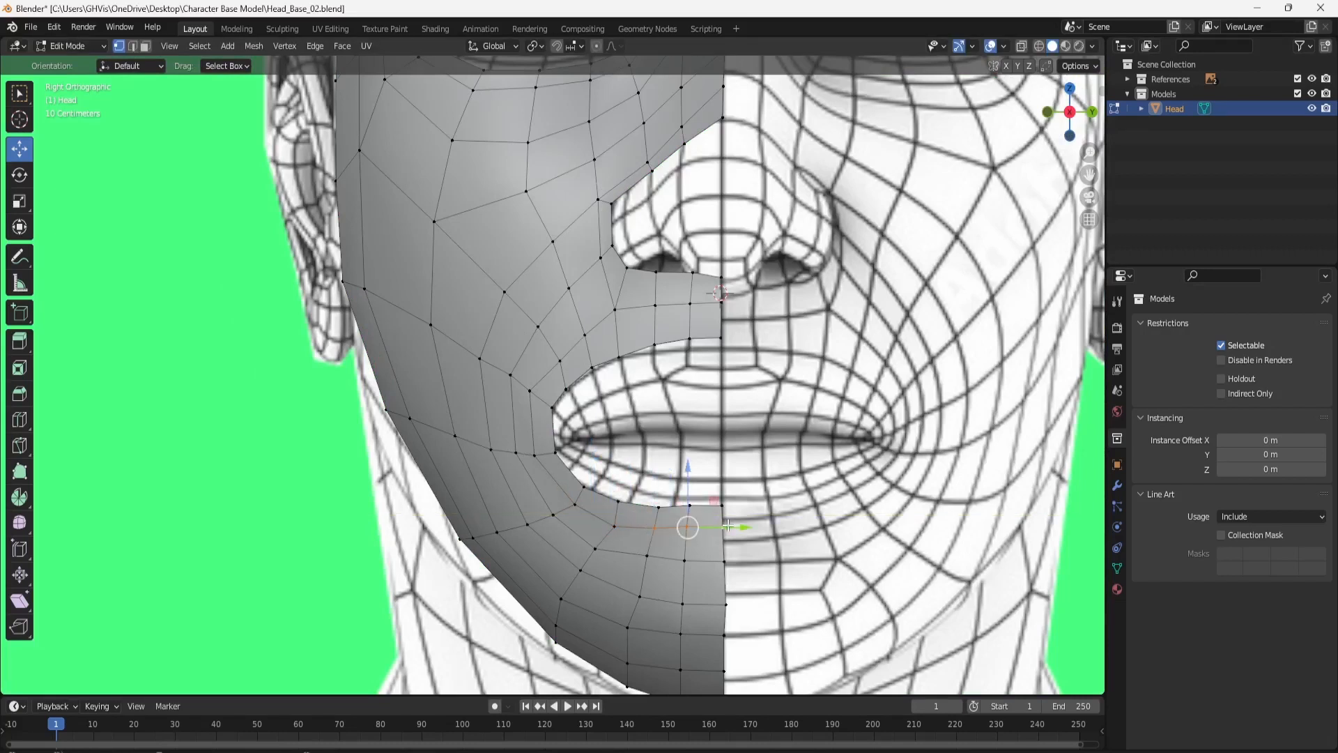
pyautogui.moveTo(687, 472); pyautogui.dragTo(702, 496)
pyautogui.click(691, 541)
pyautogui.keyDown('shift'); pyautogui.click(722, 534); pyautogui.keyUp('shift')
pyautogui.scroll(-1, 724, 526)
pyautogui.moveTo(721, 529)
pyautogui.mouseDown(button='middle')
pyautogui.moveTo(703, 542)
pyautogui.moveTo(592, 536)
pyautogui.moveTo(889, 525)
pyautogui.moveTo(871, 507)
pyautogui.moveTo(719, 513)
pyautogui.mouseUp(button='middle')
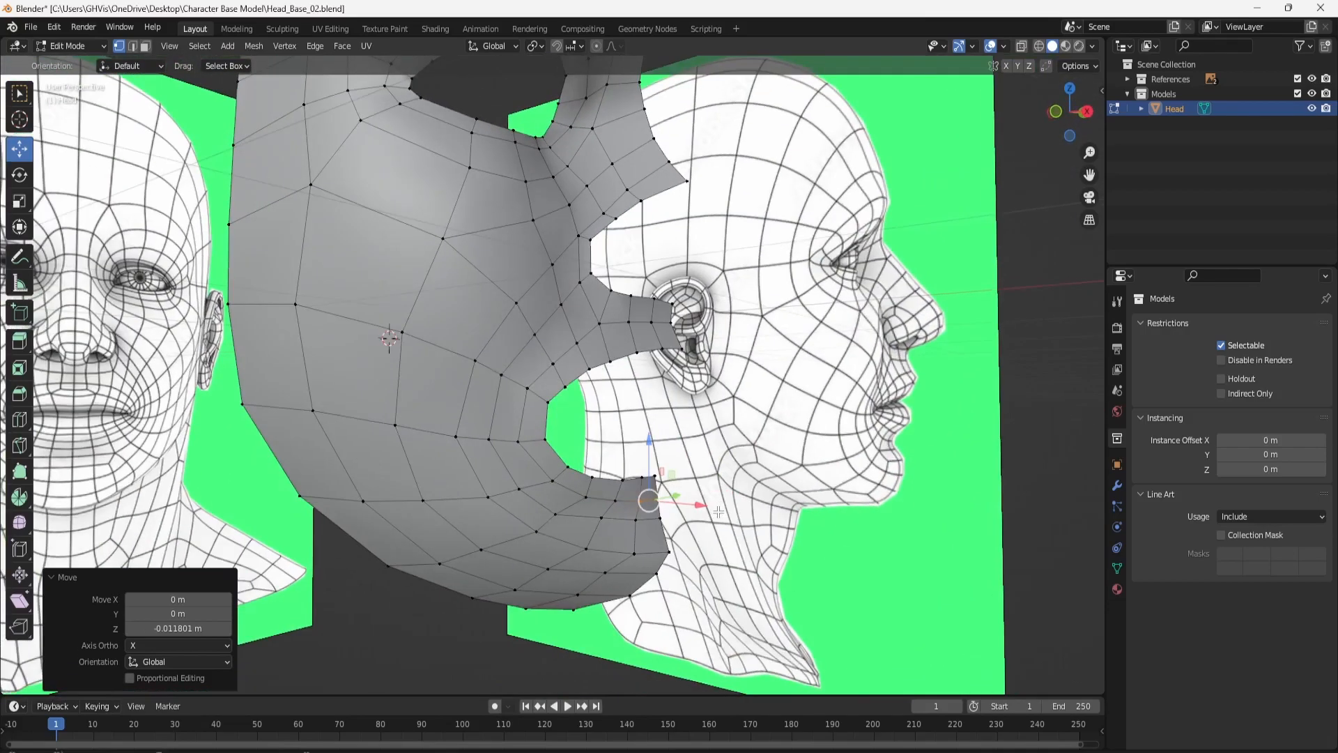
pyautogui.click(1088, 112)
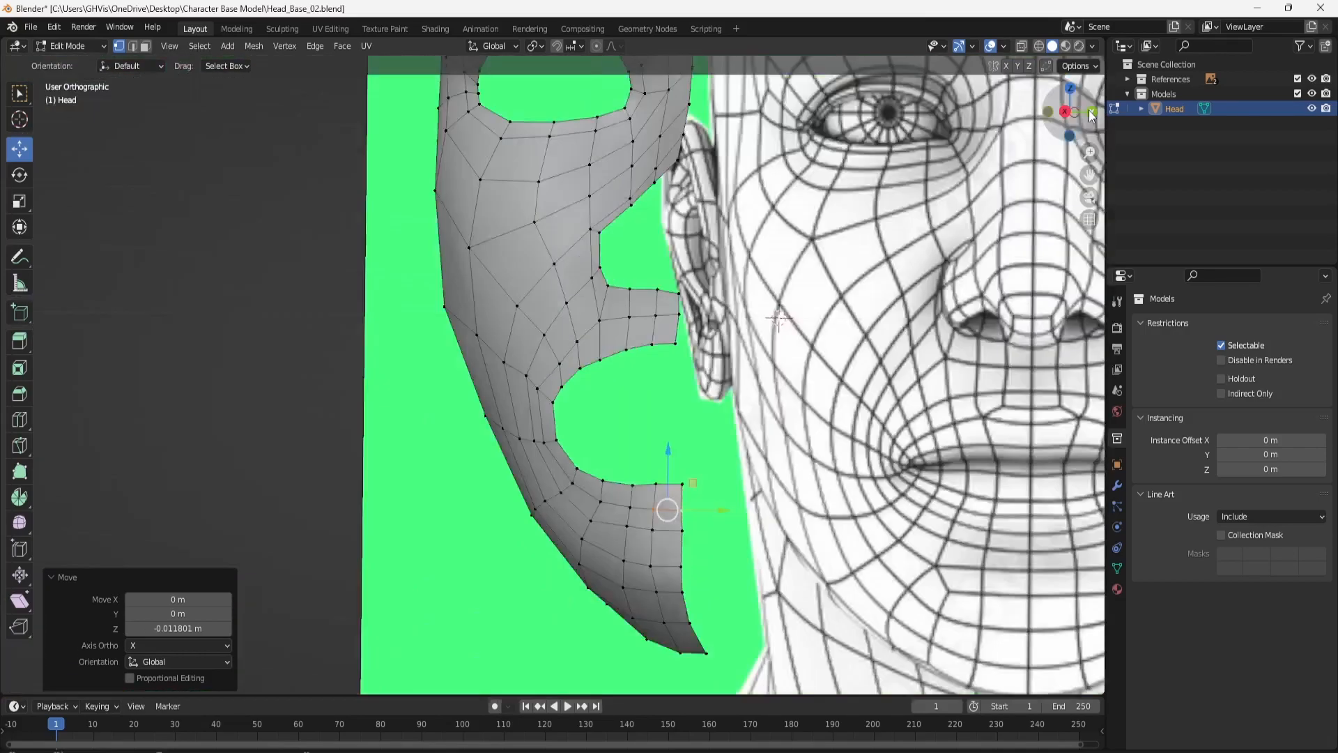
pyautogui.click(1054, 119)
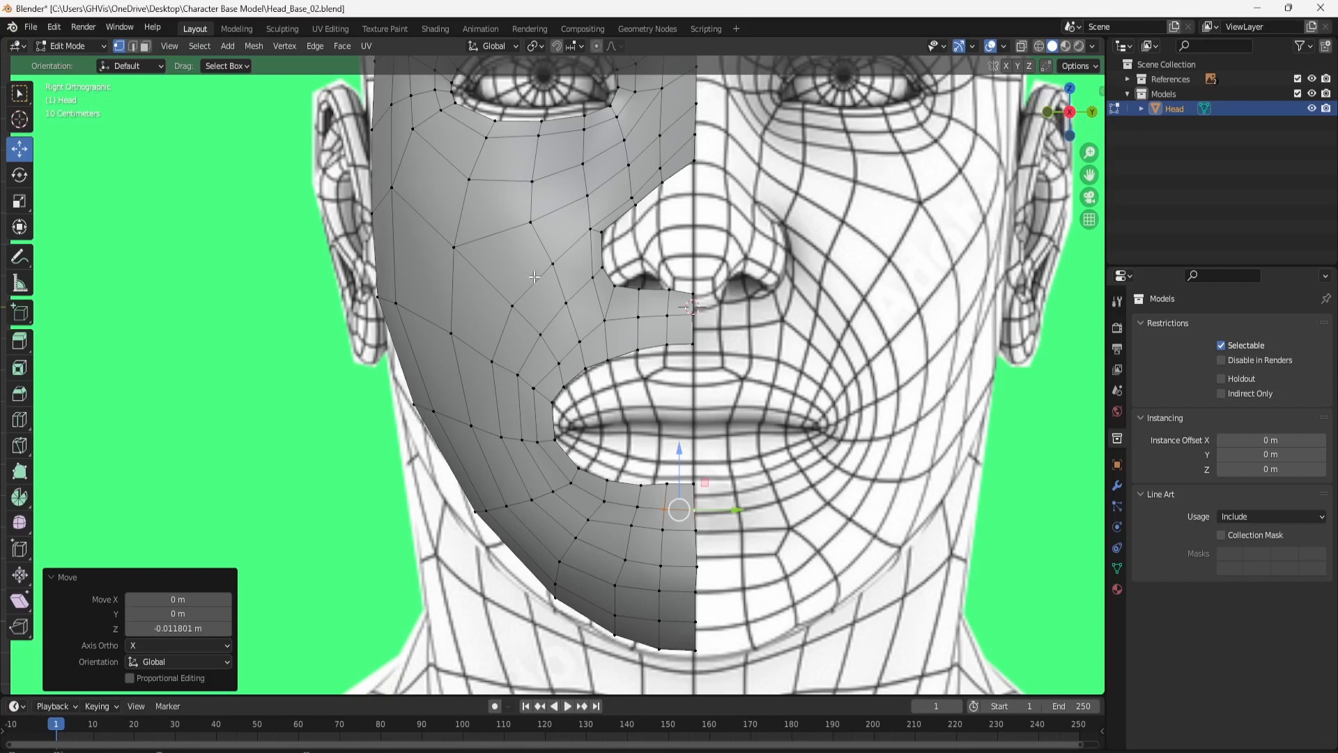
# Shift the cheek vertices beside the nostril outward, about 0.024 m for the upper cheek one and 0.012 m for the nostril-edge one.
pyautogui.click(555, 264)
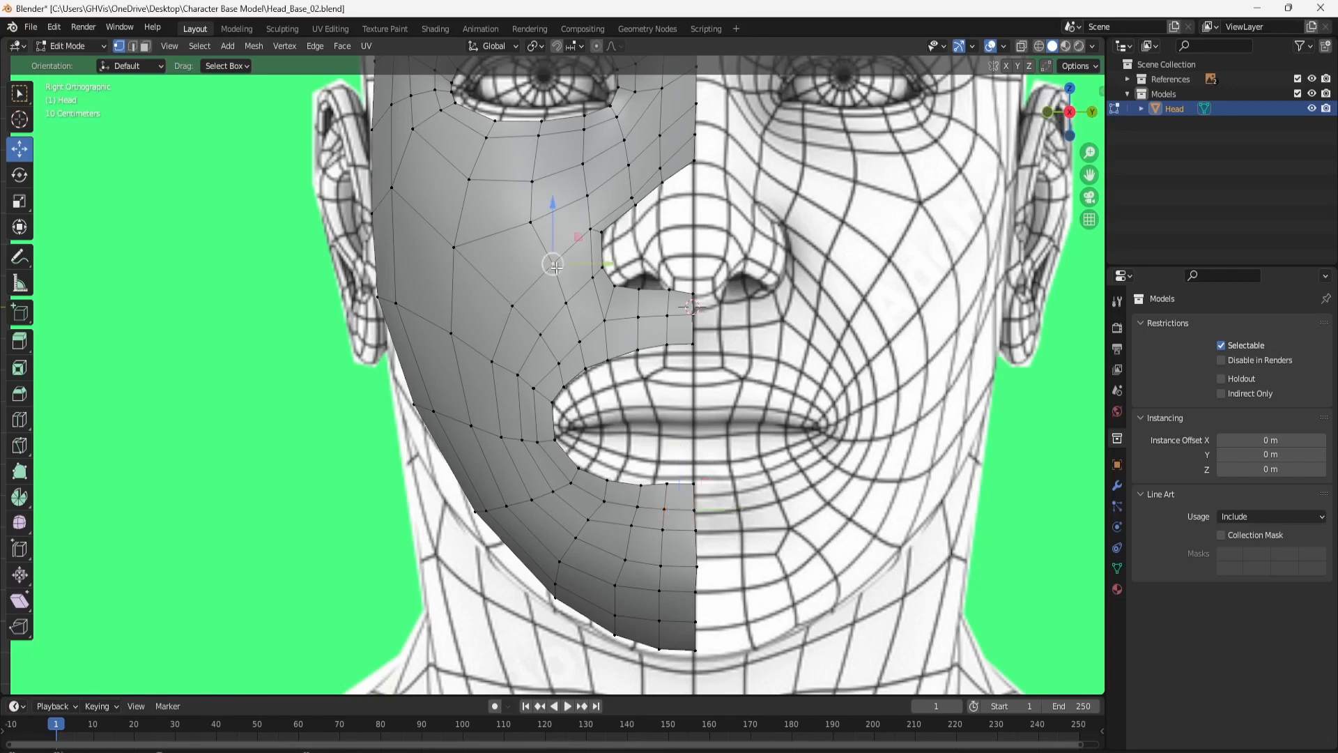
pyautogui.moveTo(585, 261); pyautogui.dragTo(574, 263)
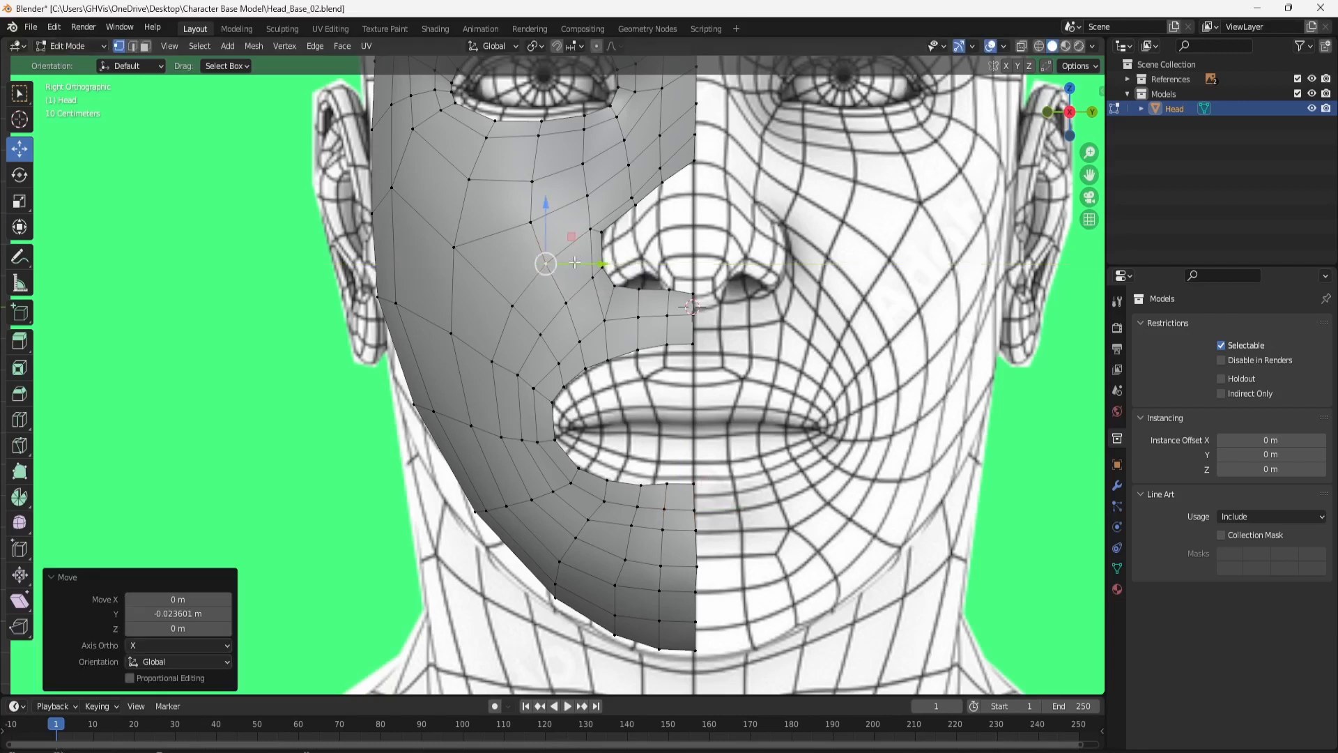
pyautogui.click(526, 298)
pyautogui.moveTo(542, 309); pyautogui.dragTo(531, 309)
pyautogui.click(597, 273)
pyautogui.moveTo(597, 273); pyautogui.dragTo(593, 274)
pyautogui.scroll(3, 674, 505)
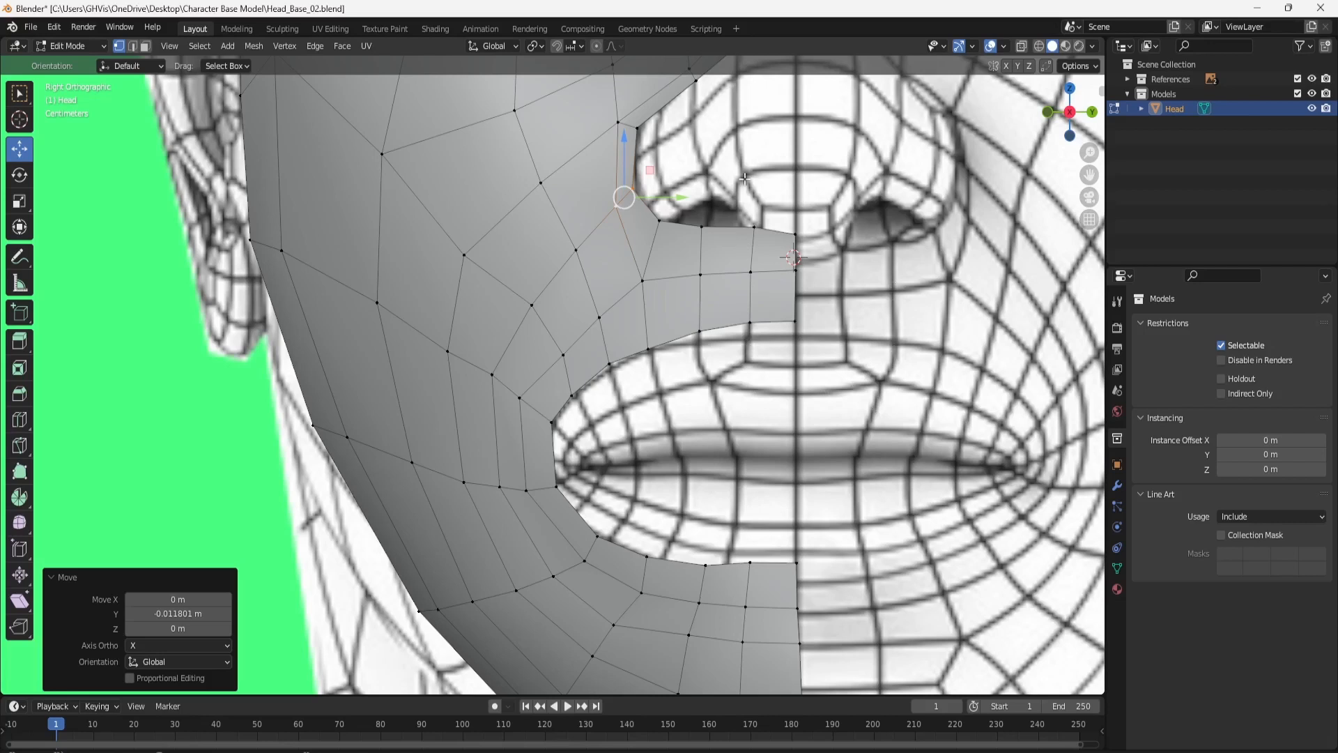
# Extrude the two edges above the centre of the upper lip downward by about 0.075 m.
pyautogui.click(133, 46)
pyautogui.click(736, 314)
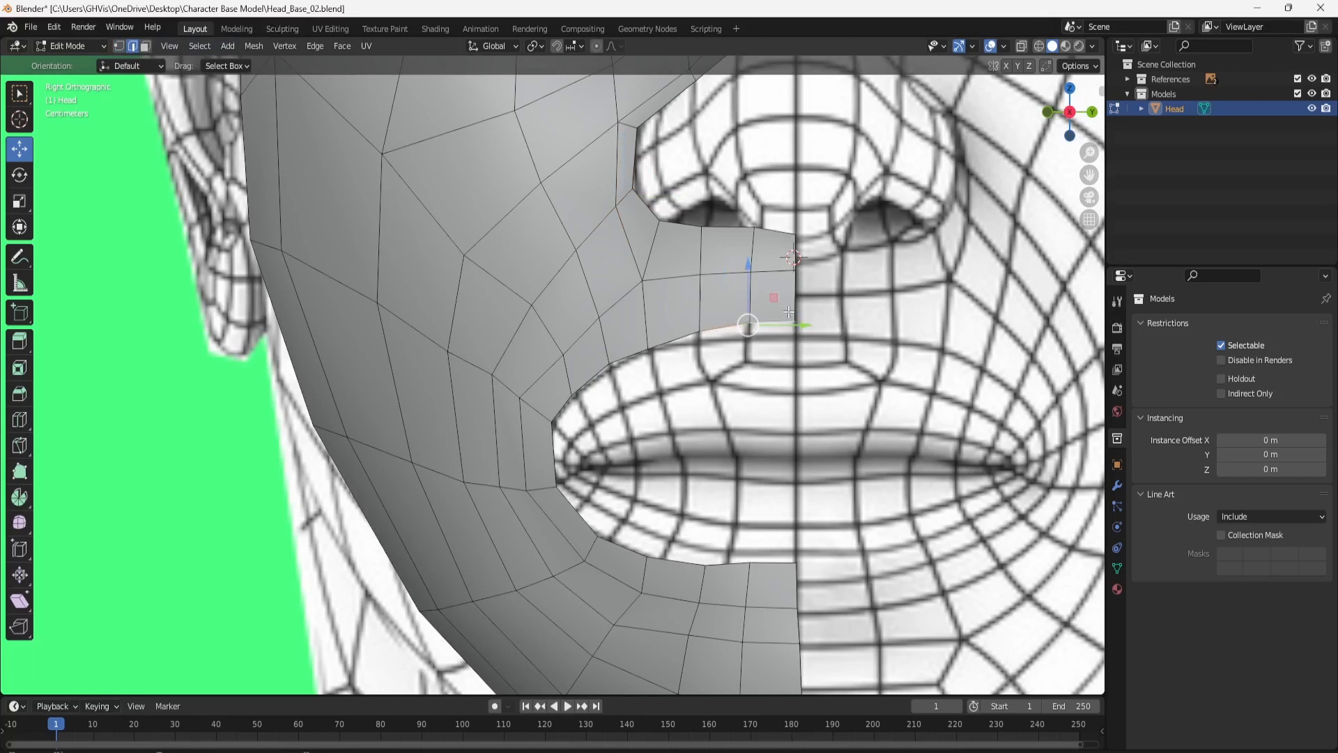
pyautogui.click(20, 341)
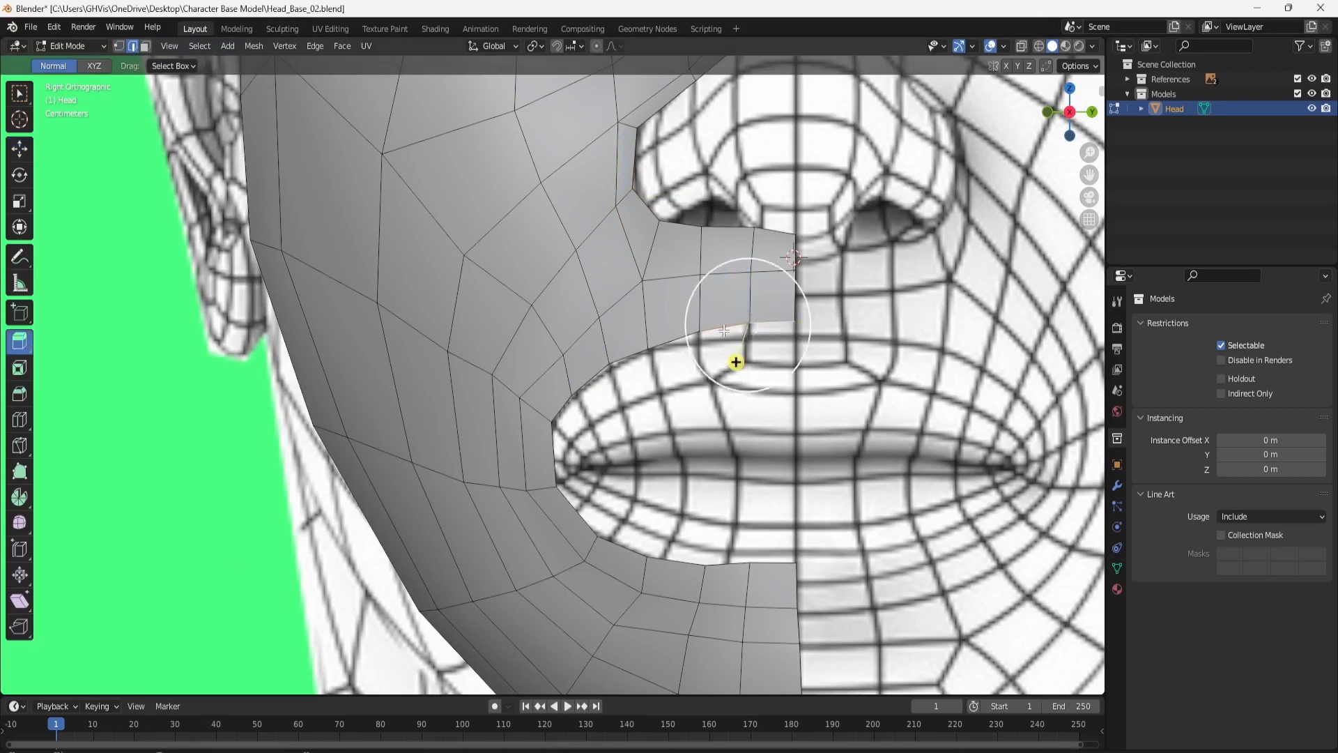
pyautogui.moveTo(770, 399); pyautogui.dragTo(772, 455)
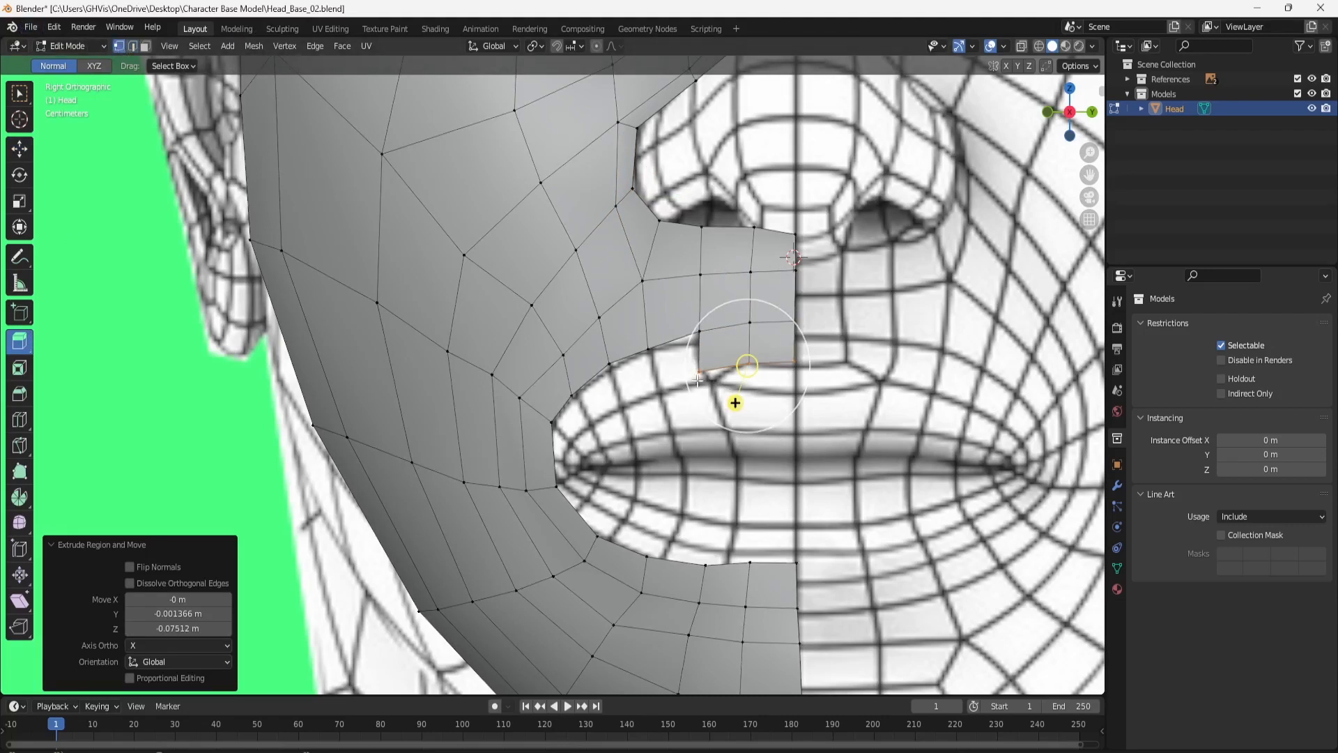
# Fit the outer vertex of the extruded upper-lip strip to the reference, moving it down and about 0.026 m toward the centre.
pyautogui.press('1')
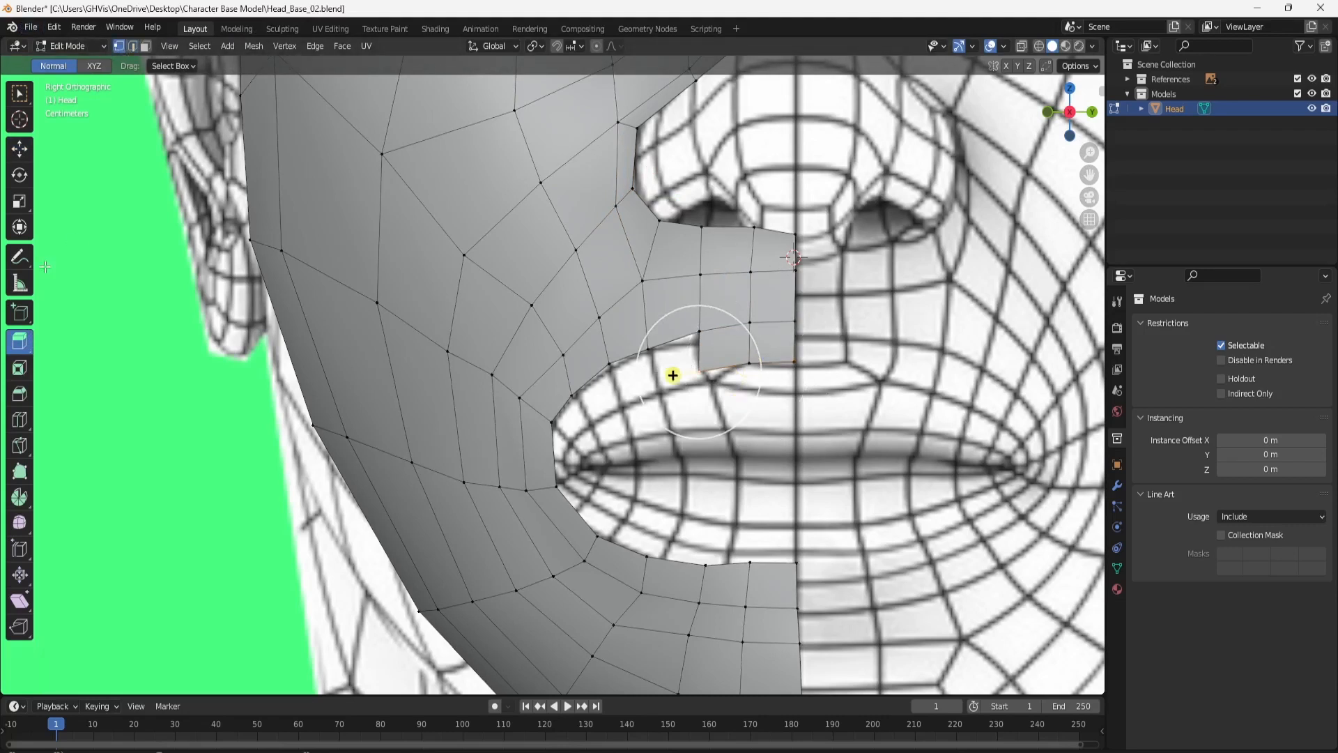
pyautogui.click(17, 153)
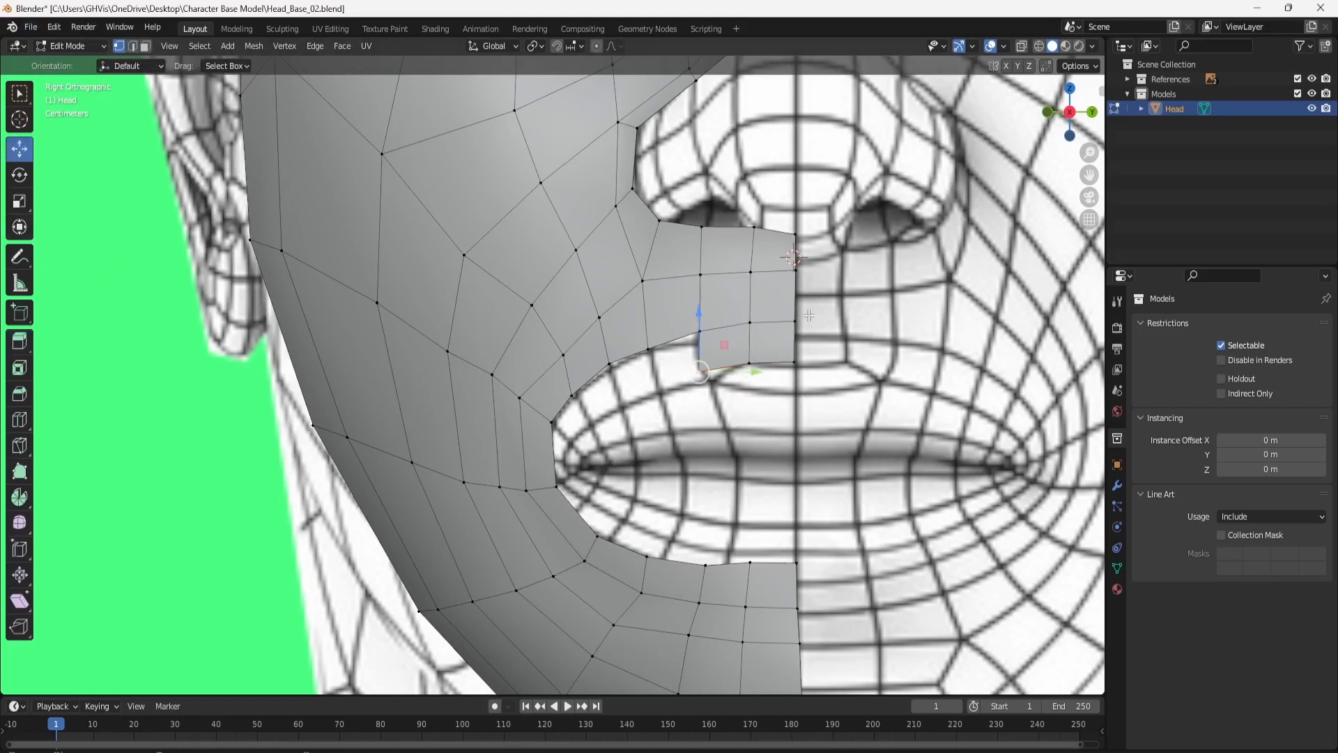
pyautogui.click(701, 317)
pyautogui.click(707, 365)
pyautogui.moveTo(698, 336); pyautogui.dragTo(761, 381)
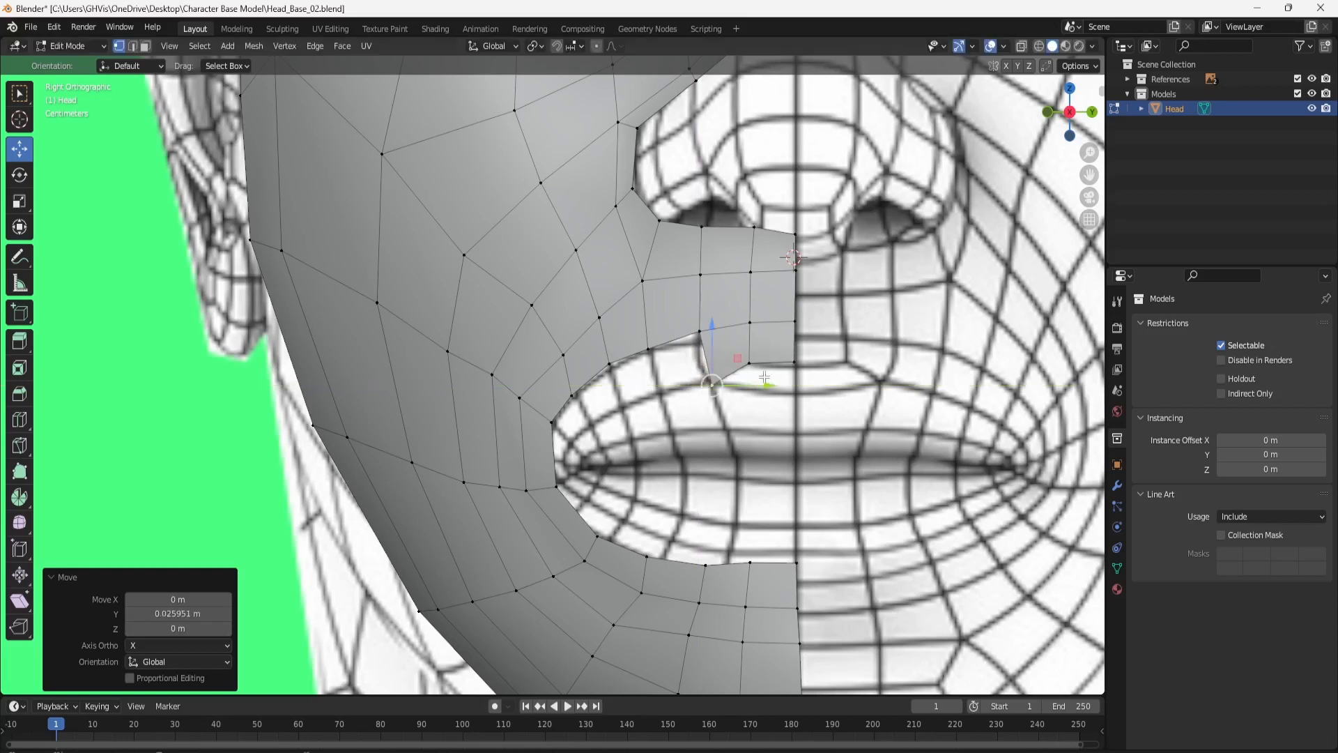
pyautogui.click(783, 358)
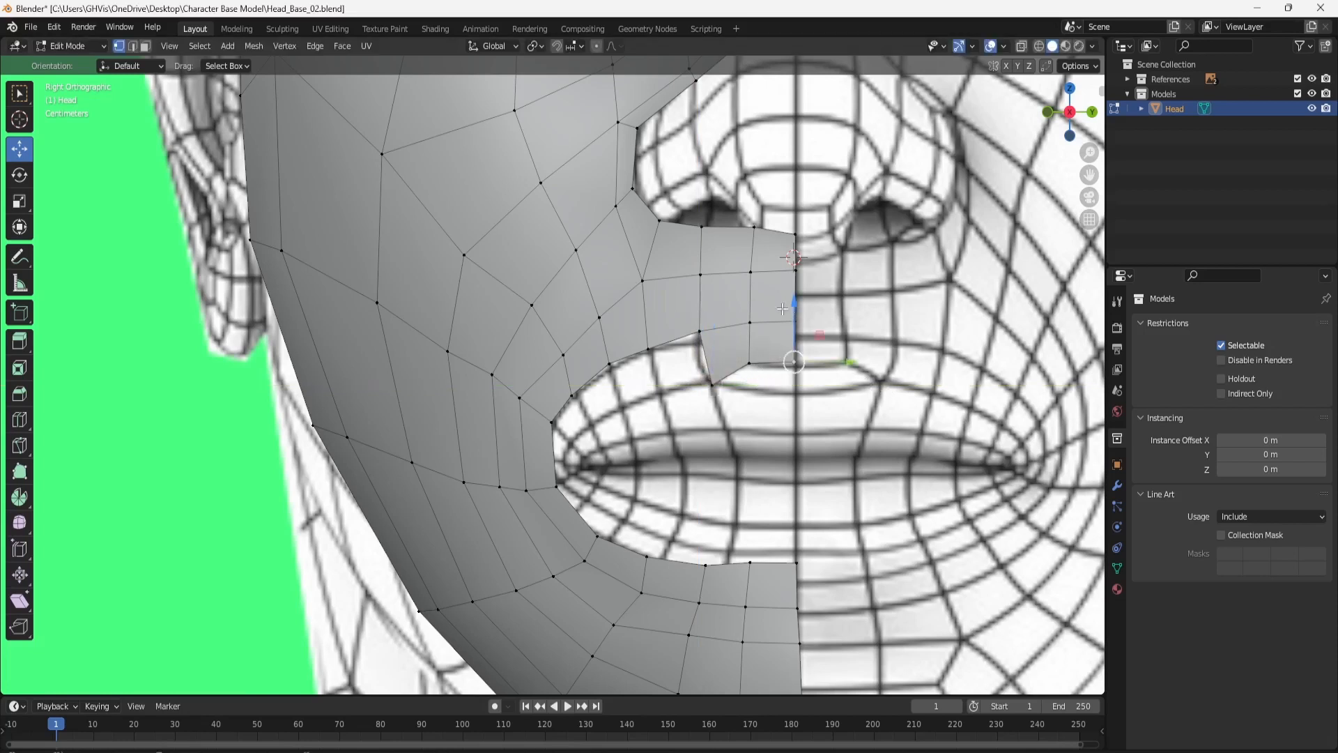
# Extrude the strip's slanted lower edge about 0.096 m toward the centre, then align the new face's lower inner vertex with the centre line.
pyautogui.click(132, 46)
pyautogui.click(728, 373)
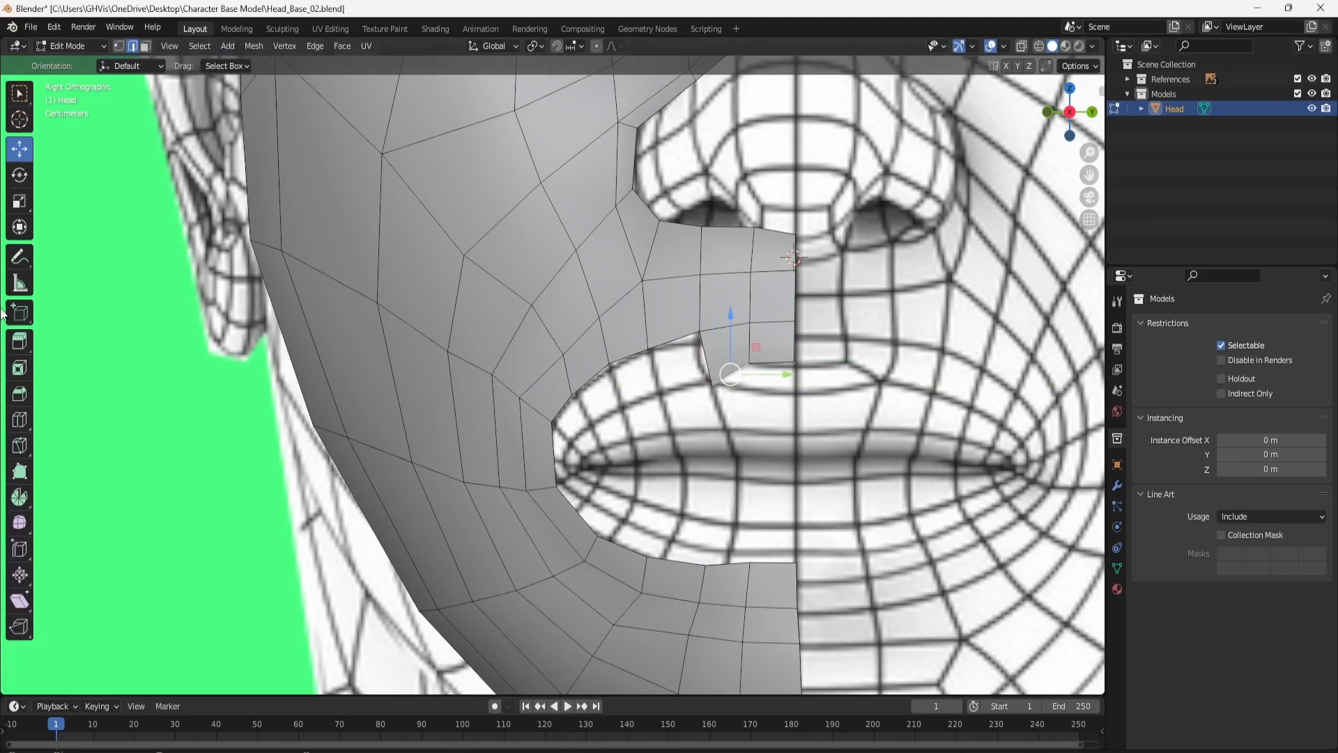
pyautogui.click(20, 341)
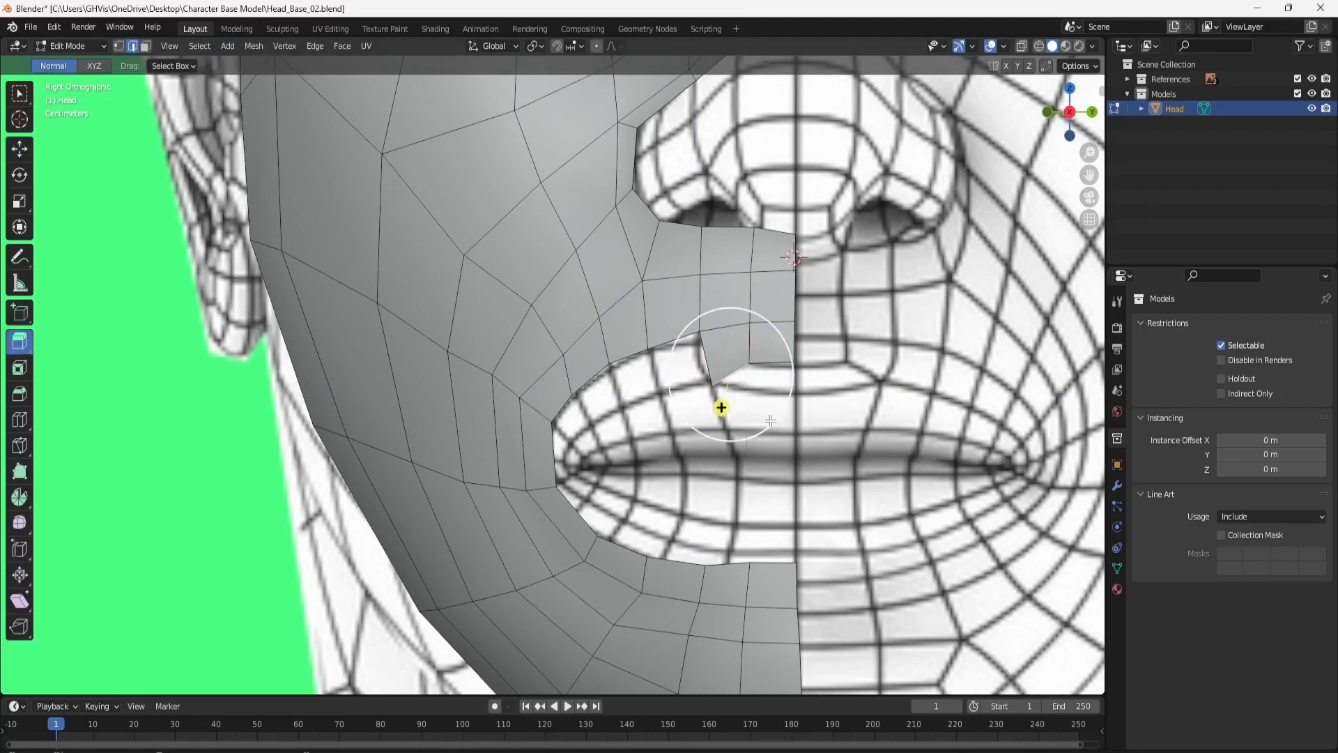
pyautogui.moveTo(721, 407); pyautogui.dragTo(823, 423)
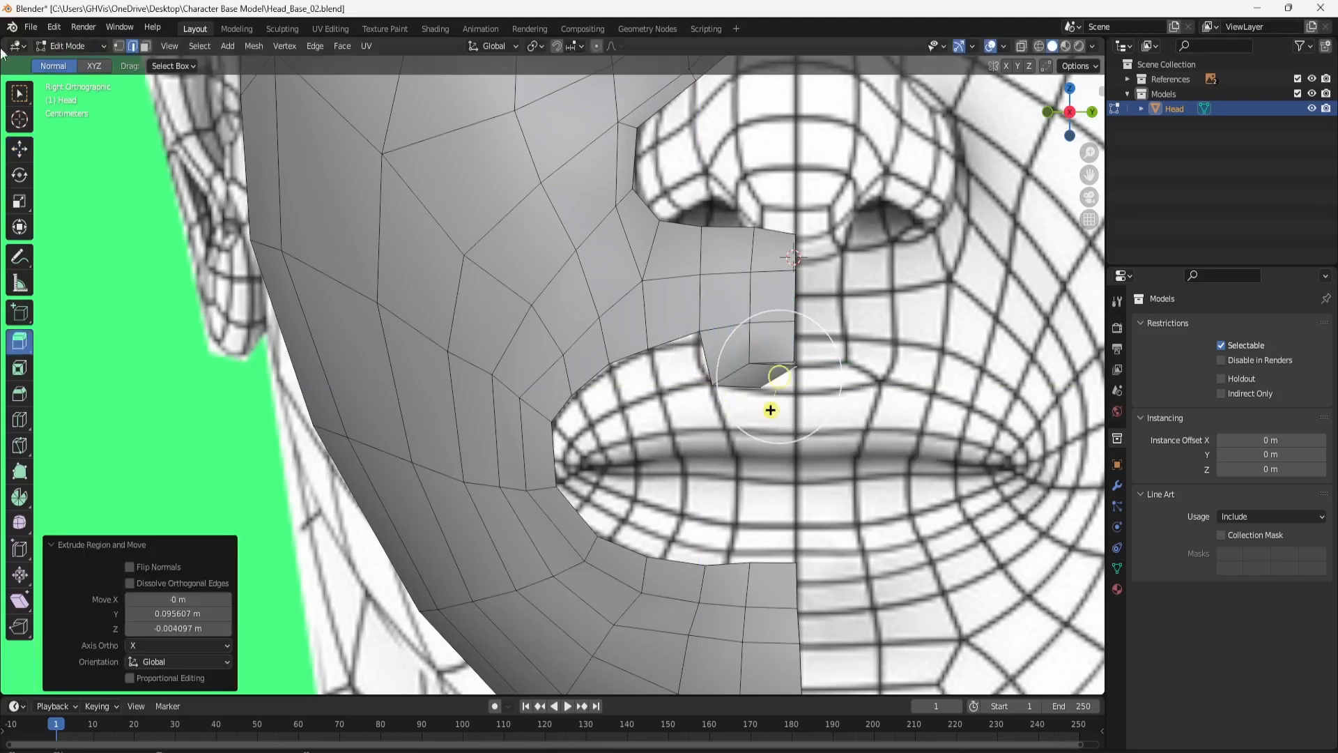
pyautogui.click(21, 148)
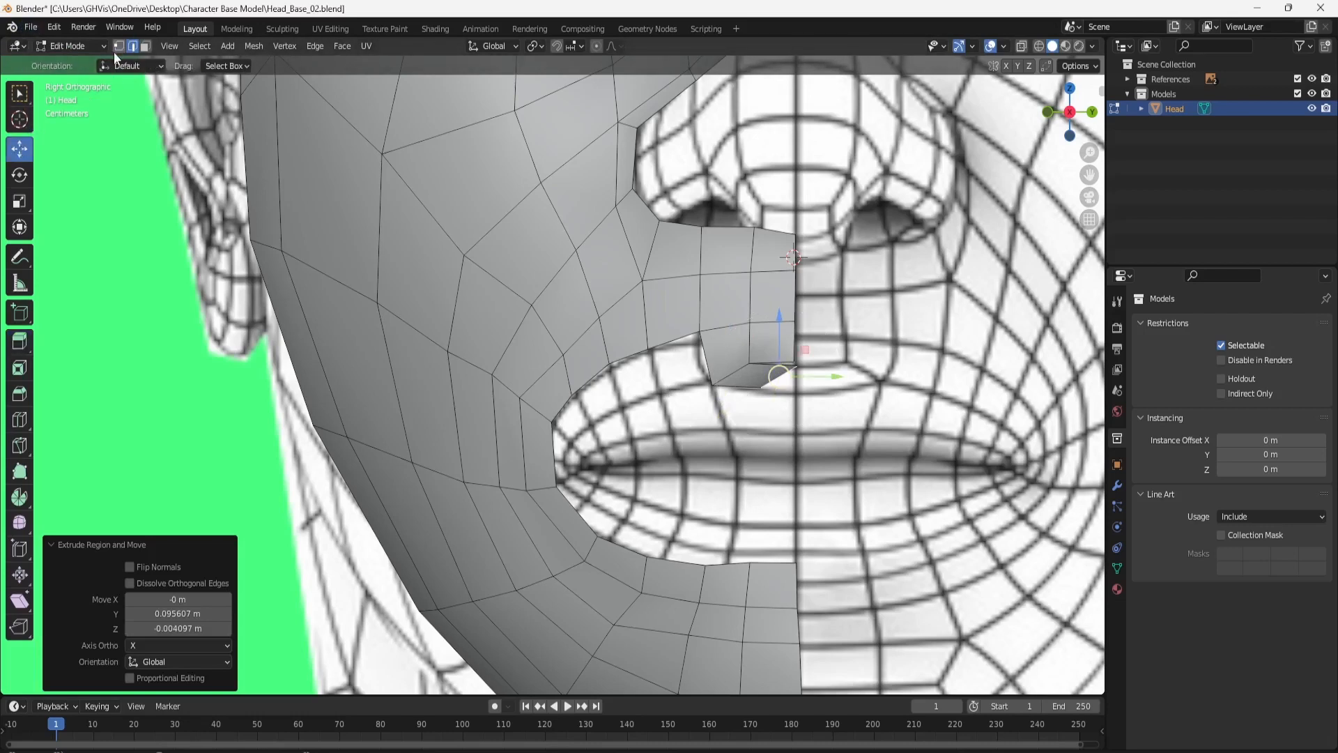
pyautogui.moveTo(808, 377); pyautogui.dragTo(837, 392)
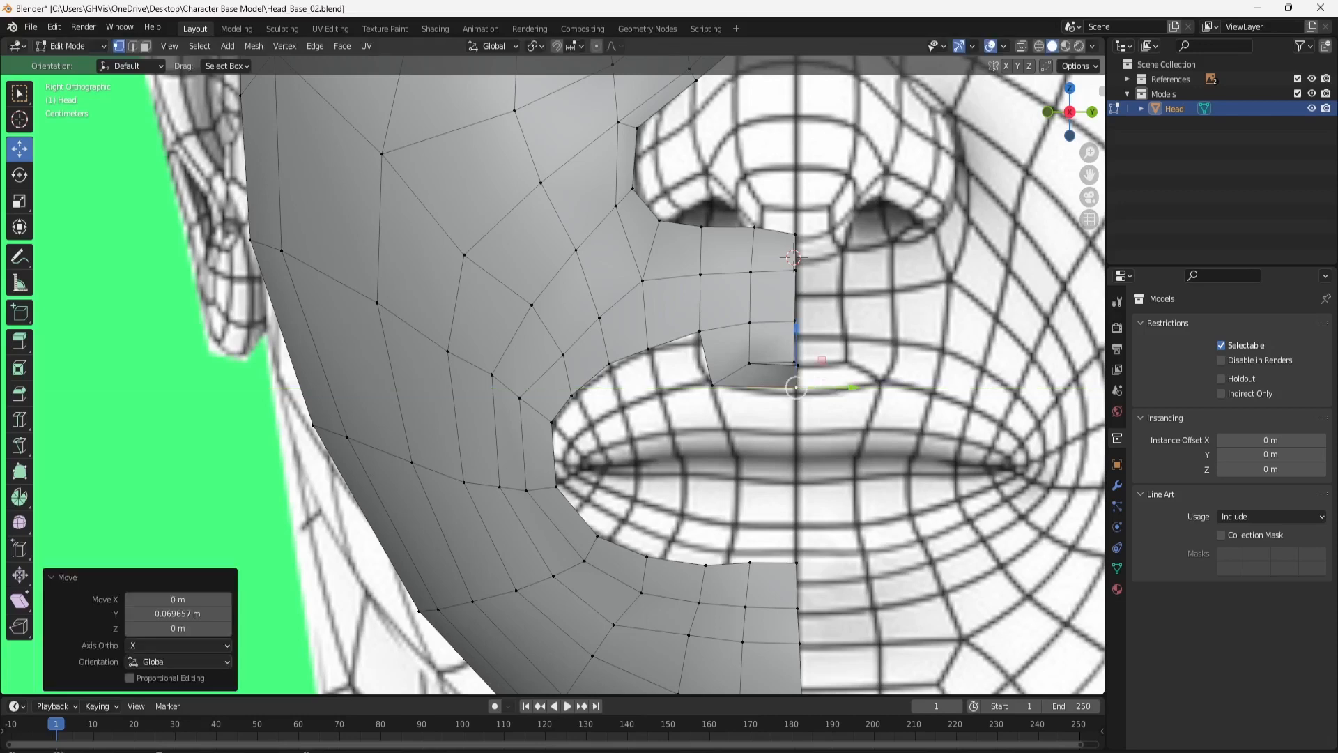
# Merge the two overlapping centre-line vertices above the upper lip using At Last.
pyautogui.click(795, 366)
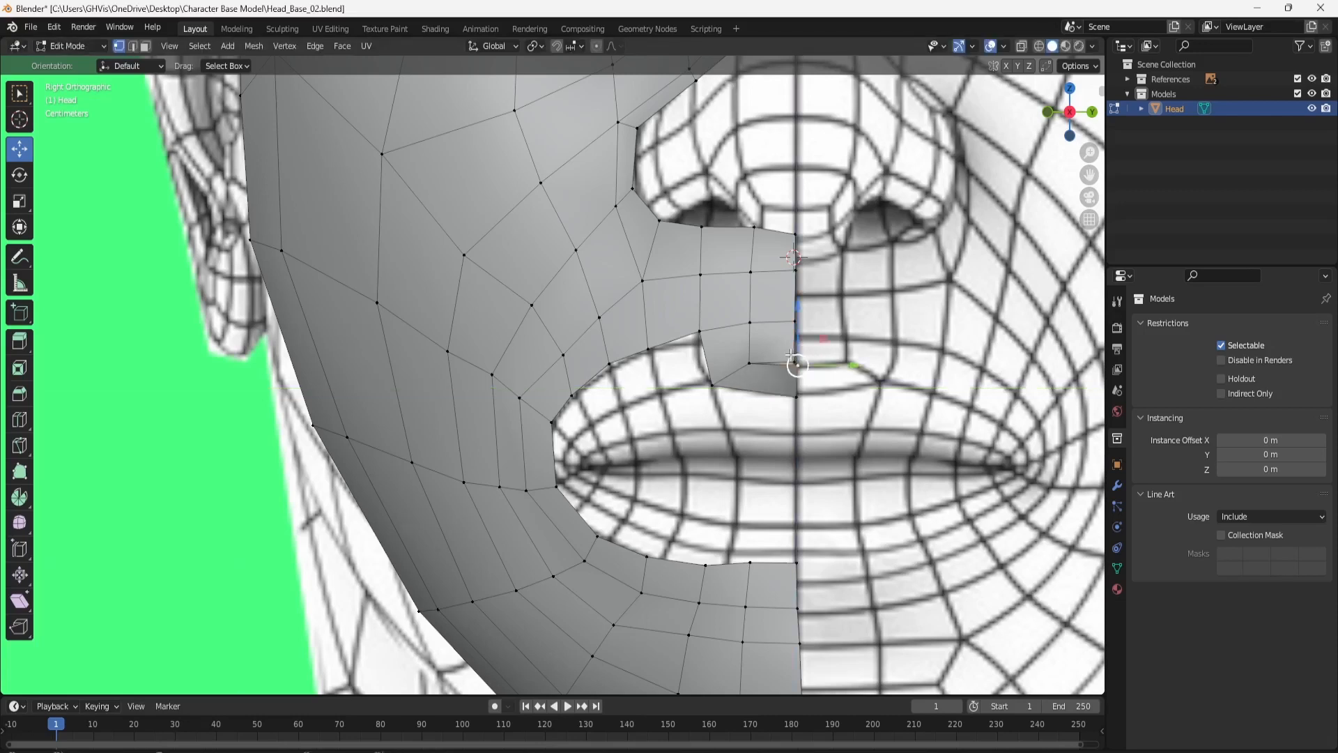
pyautogui.rightClick(797, 354)
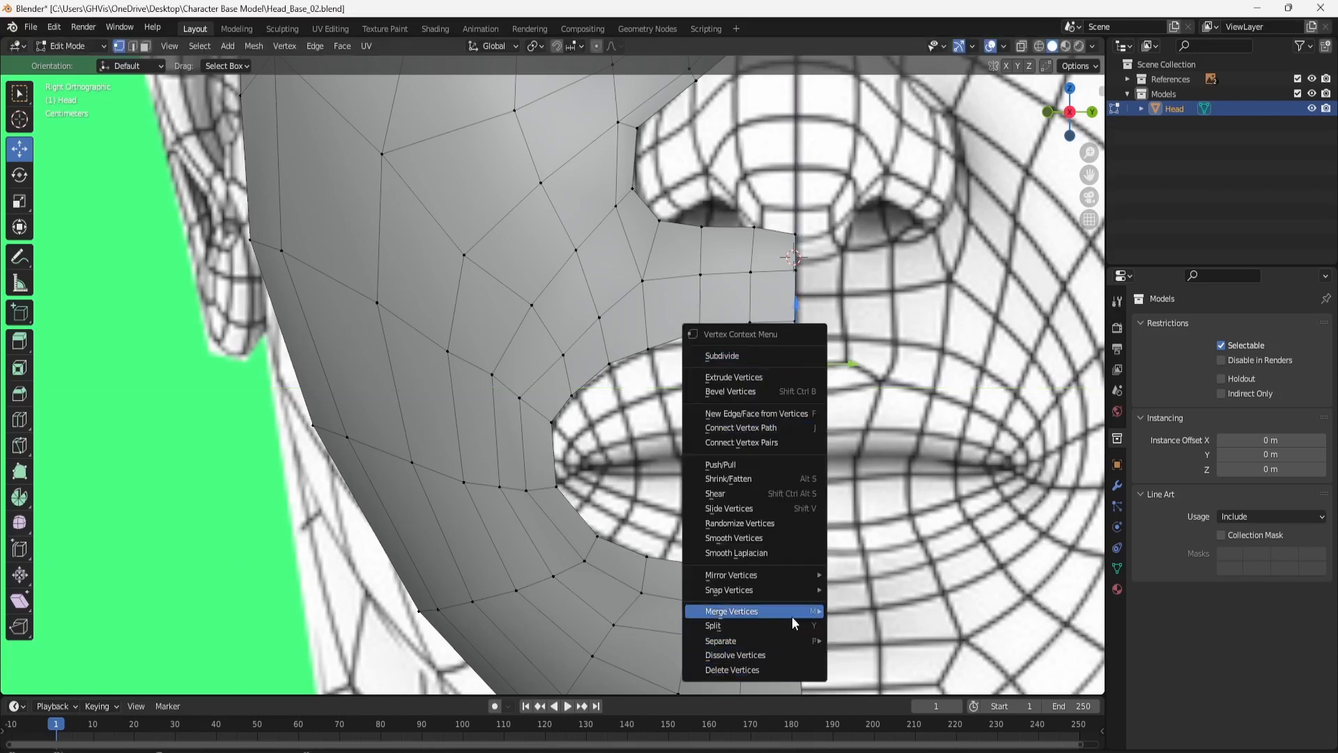
pyautogui.moveTo(792, 612)
pyautogui.click(933, 676)
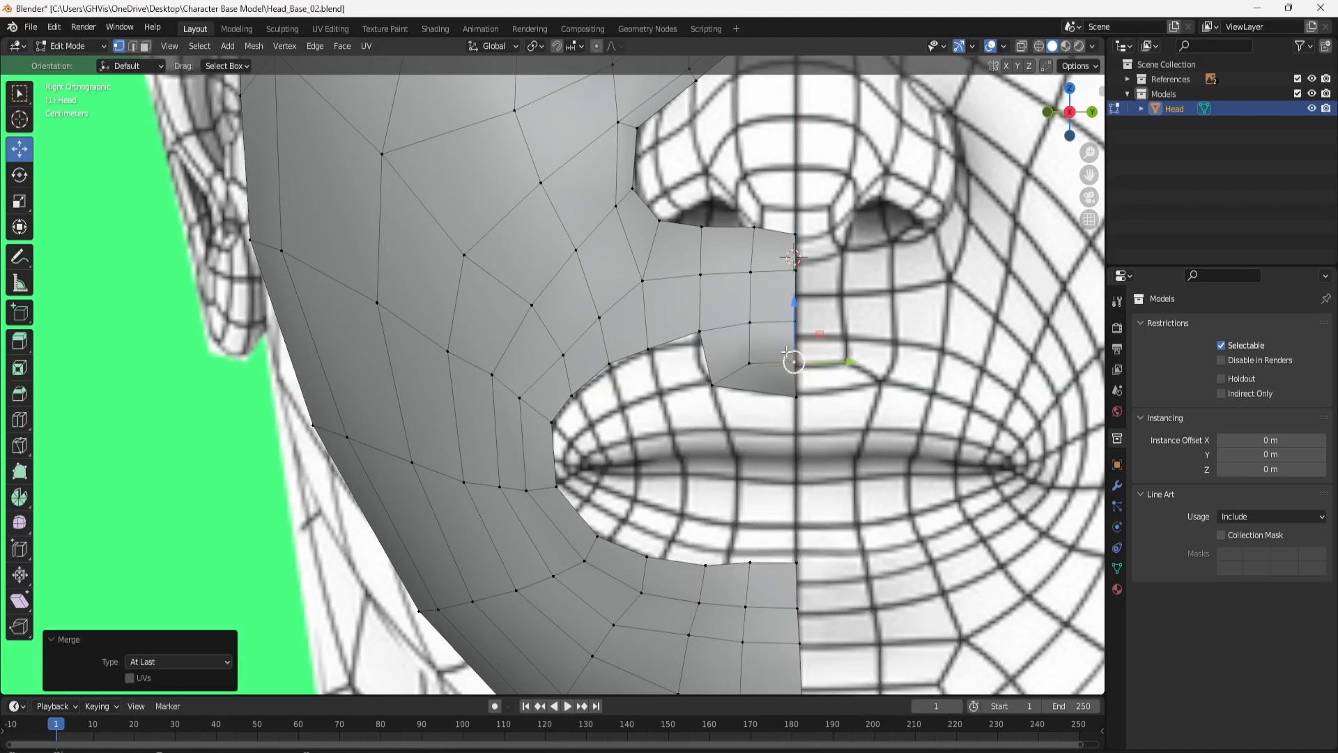
# Raise the lower outer vertex of the extruded upper-lip strip by about 0.007 m to match the reference.
pyautogui.click(714, 378)
pyautogui.moveTo(710, 363); pyautogui.dragTo(711, 357)
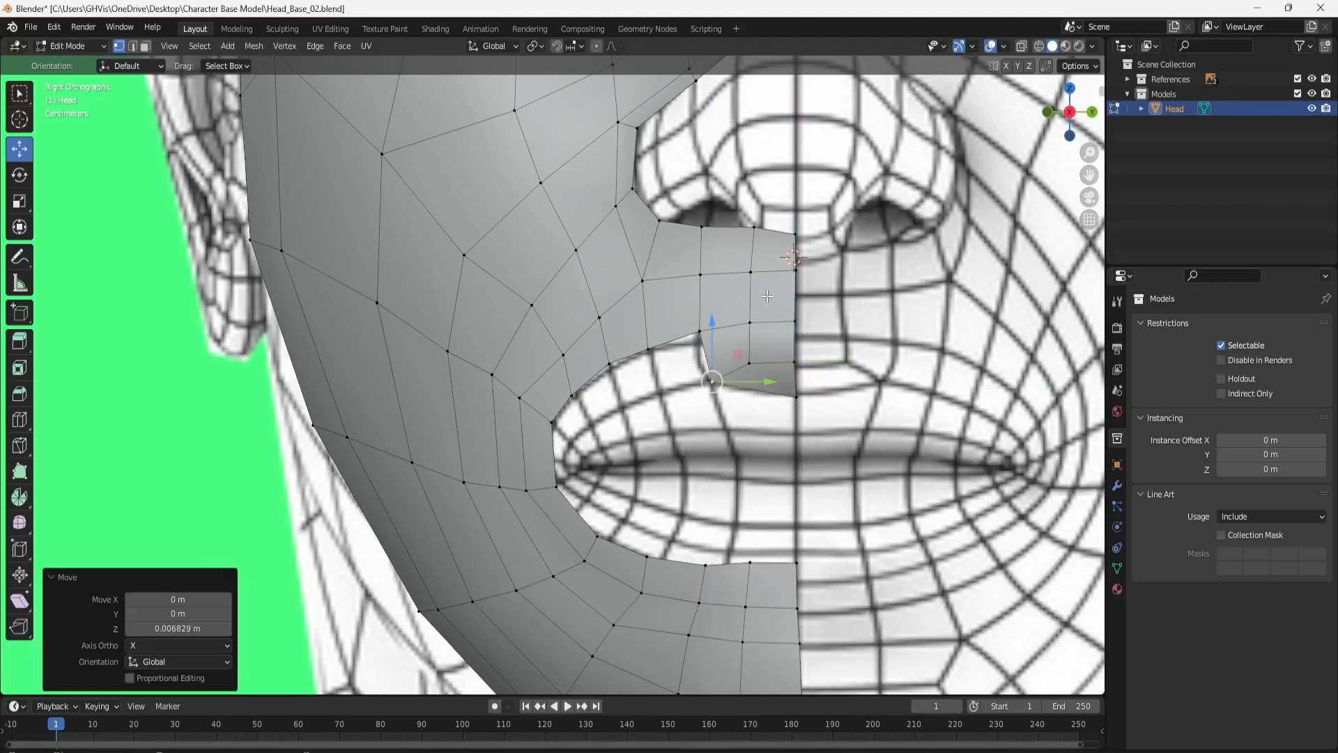
pyautogui.scroll(3, 768, 298)
pyautogui.keyDown('shift'); pyautogui.moveTo(972, 391); pyautogui.dragTo(716, 329, button='middle'); pyautogui.keyUp('shift')
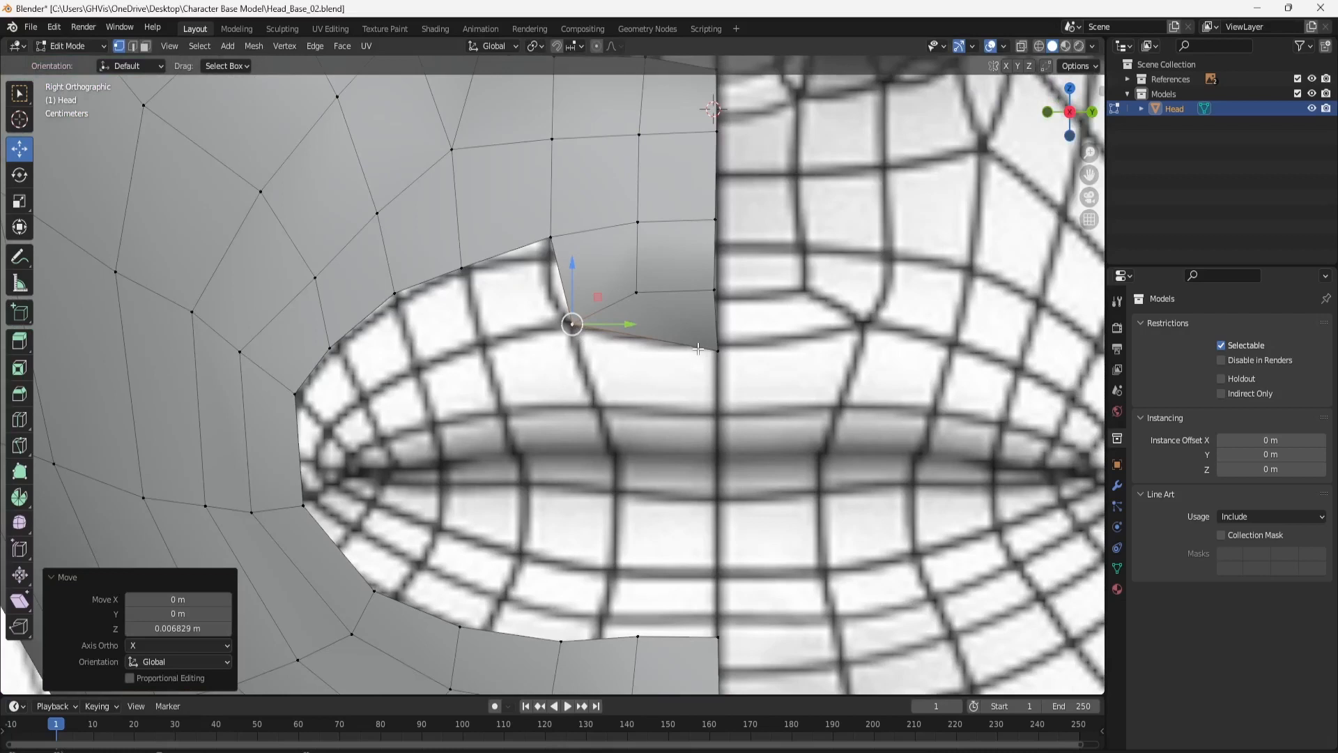
# Lower the three mouth-opening vertices nearest the centre line on the lower lip to fit the reference.
pyautogui.scroll(-3, 670, 564)
pyautogui.scroll(2, 676, 497)
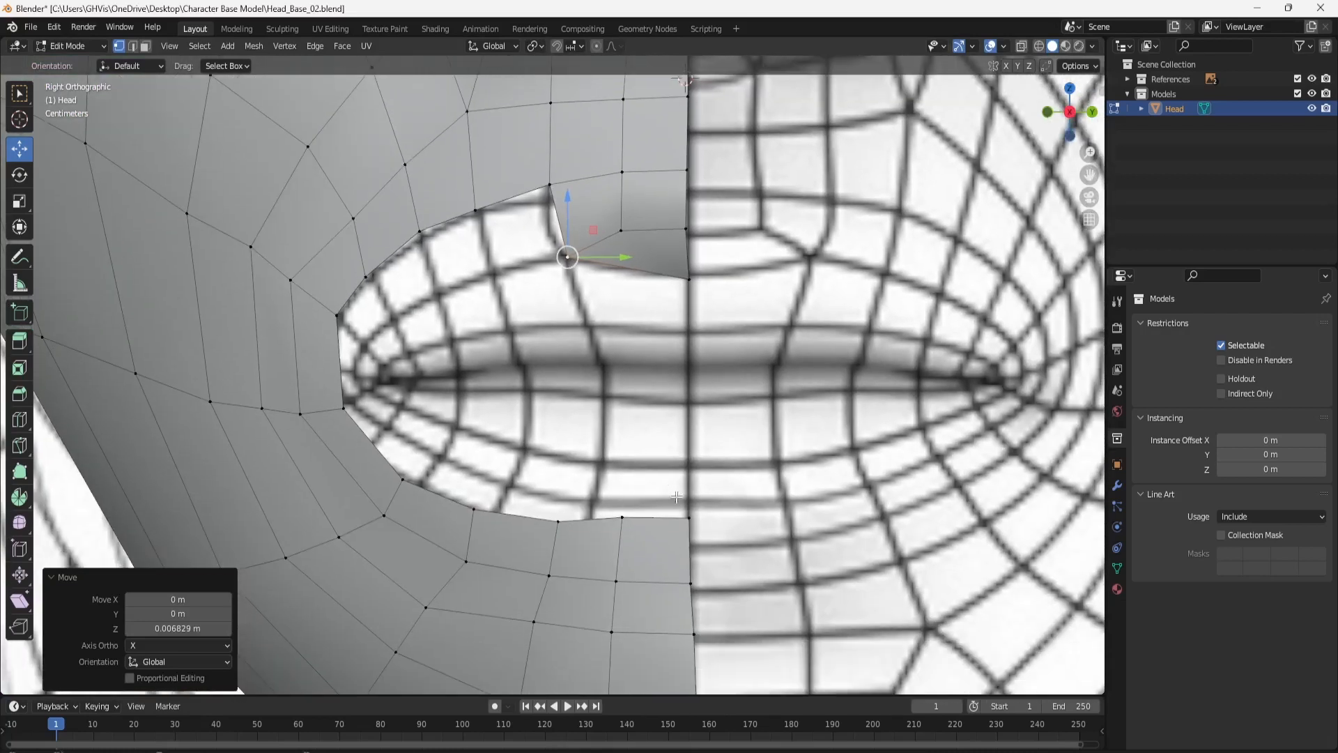
pyautogui.click(624, 517)
pyautogui.keyDown('shift'); pyautogui.click(685, 518); pyautogui.keyUp('shift')
pyautogui.moveTo(659, 484); pyautogui.dragTo(660, 502)
pyautogui.click(558, 521)
pyautogui.moveTo(558, 507)
pyautogui.mouseDown()
pyautogui.moveTo(559, 524)
pyautogui.moveTo(538, 523)
pyautogui.mouseUp()
# Fit the third to fifth lower-lip boundary vertices from the centre to the reference, shifting the third about 0.025 m and the fourth about 0.031 m toward the centre.
pyautogui.click(476, 509)
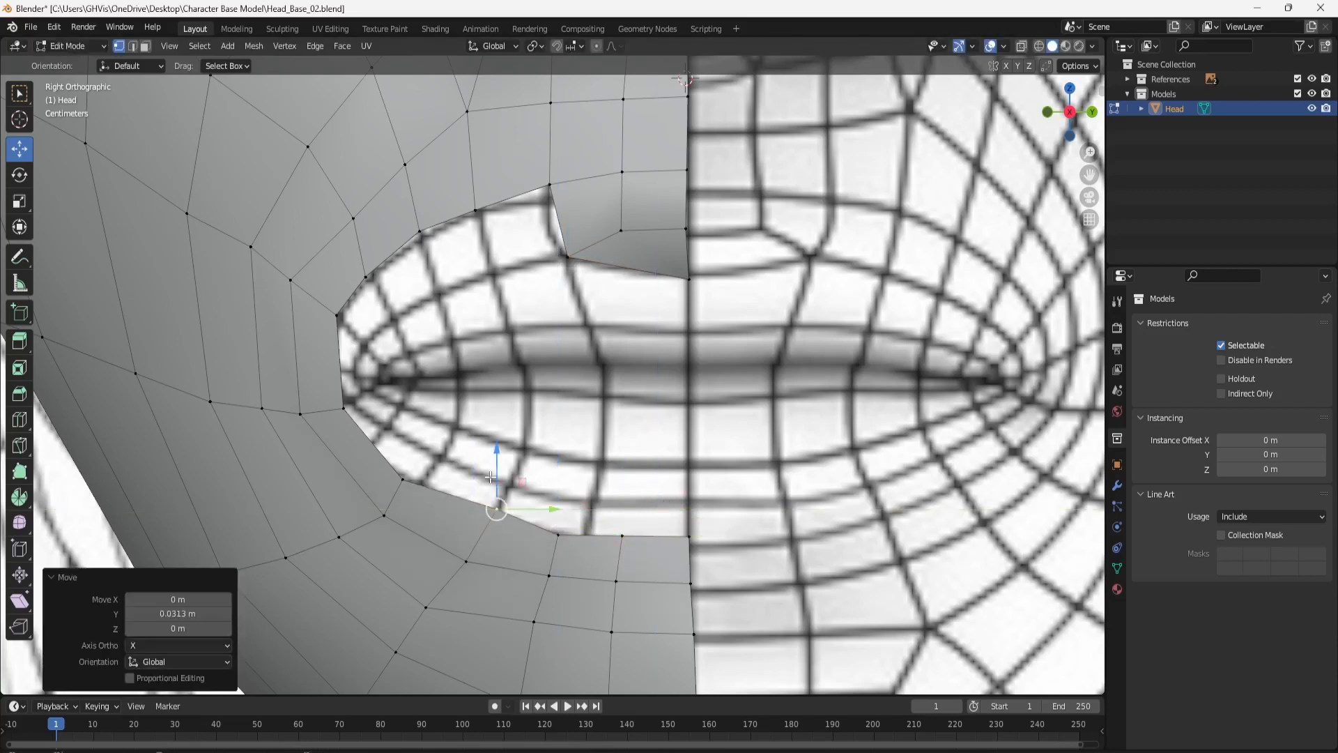
pyautogui.moveTo(495, 479); pyautogui.dragTo(517, 521)
pyautogui.click(559, 534)
pyautogui.moveTo(612, 535); pyautogui.dragTo(631, 534)
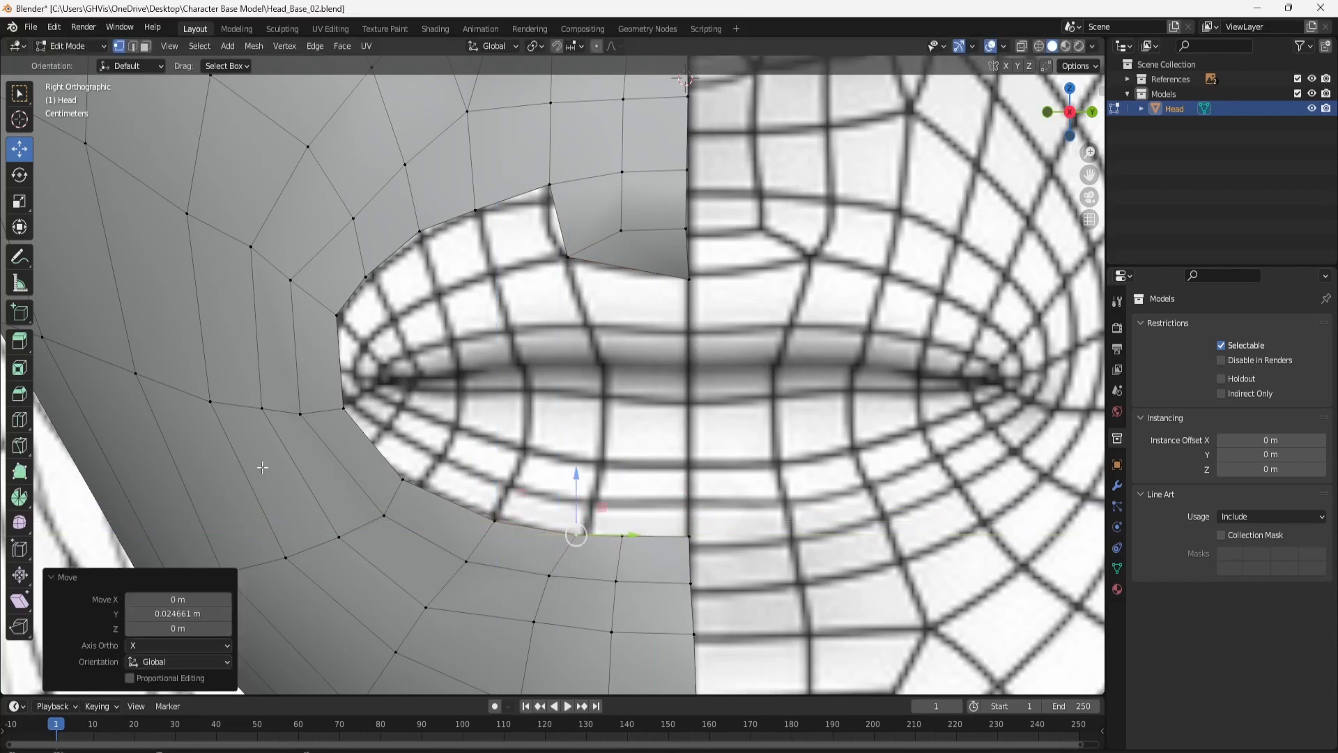
pyautogui.click(399, 486)
pyautogui.moveTo(428, 479)
pyautogui.mouseDown()
pyautogui.moveTo(448, 479)
pyautogui.moveTo(423, 464)
pyautogui.moveTo(440, 487)
pyautogui.mouseUp()
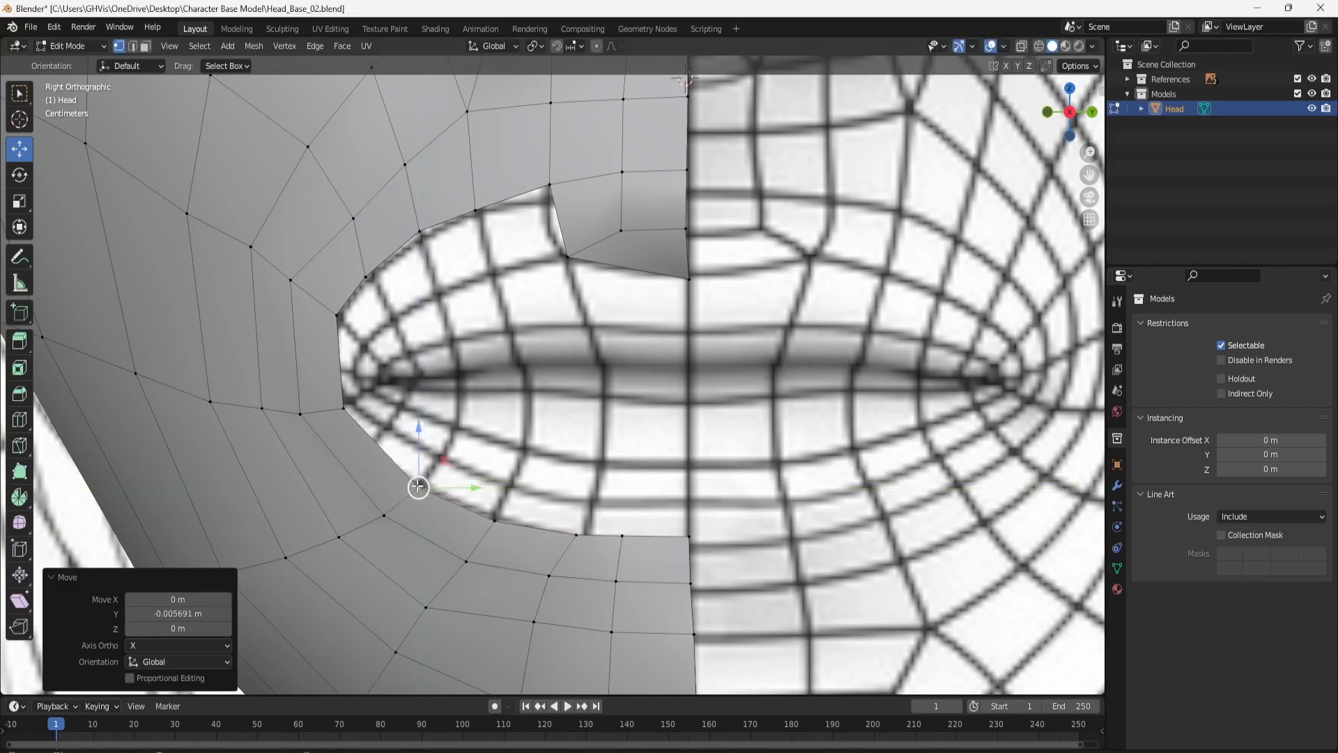
# Extrude the upper mouth-opening edges running from the centre strip to the mouth corner.
pyautogui.scroll(-1, 431, 482)
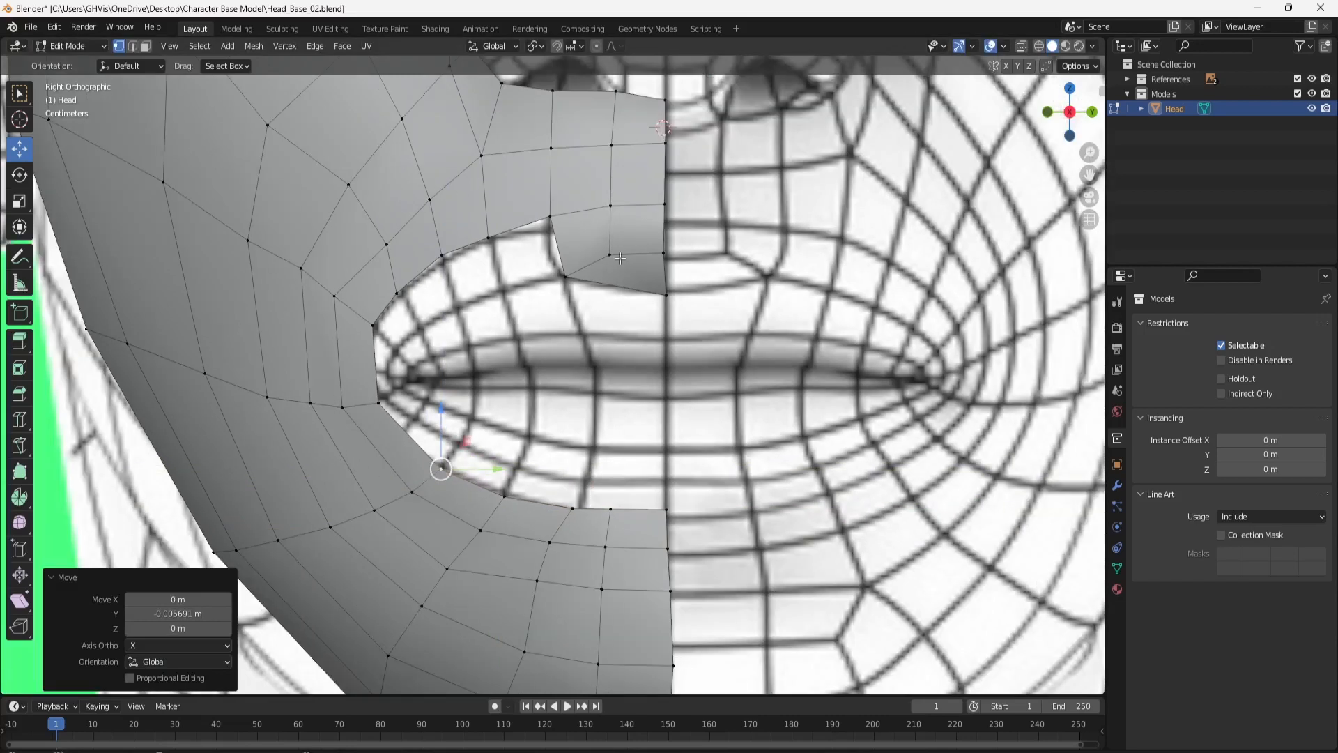
pyautogui.click(133, 46)
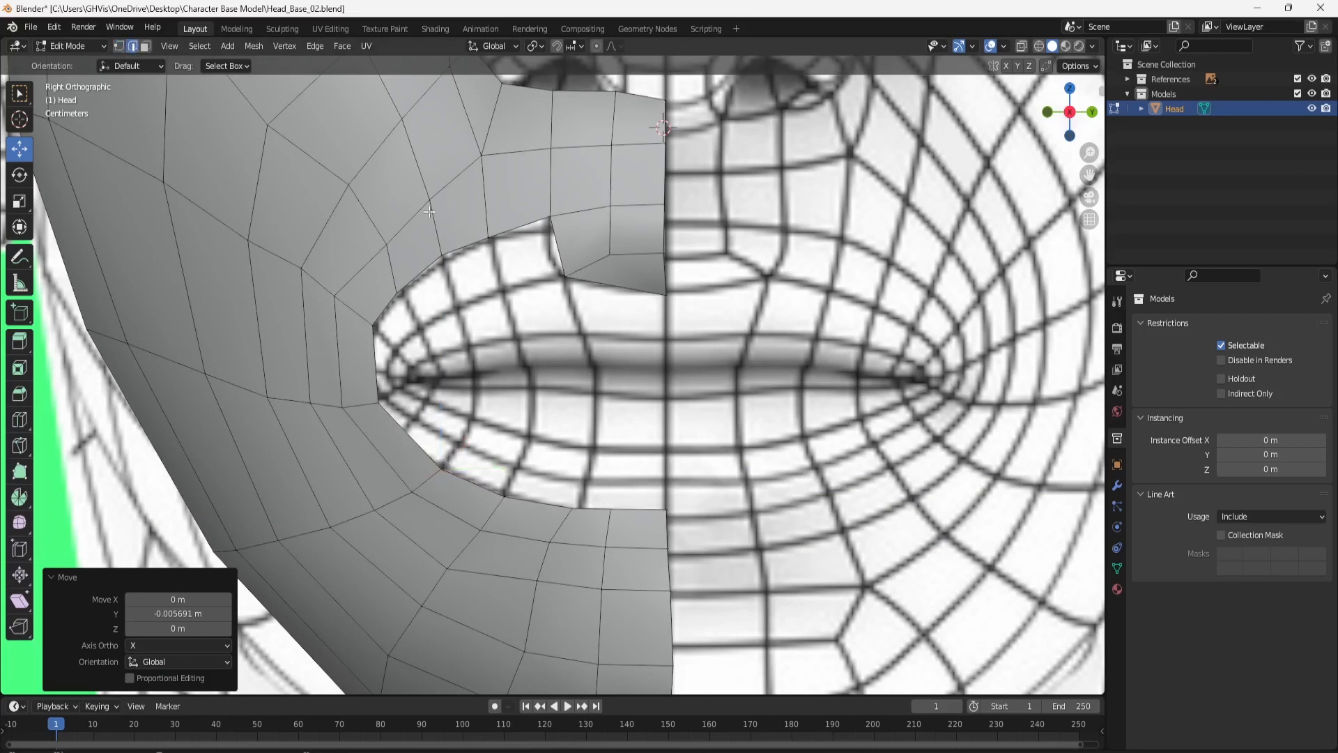
pyautogui.click(513, 222)
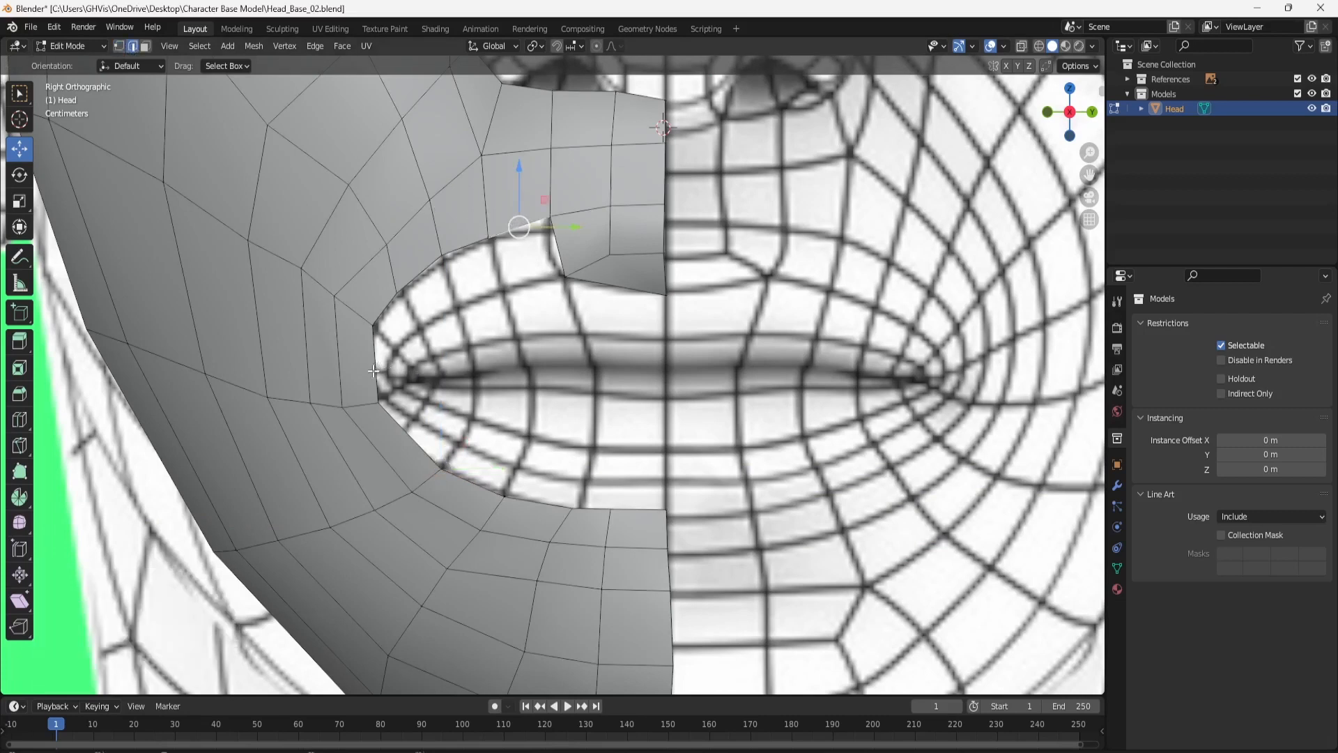
pyautogui.keyDown('ctrl'); pyautogui.click(376, 317); pyautogui.keyUp('ctrl')
pyautogui.click(20, 340)
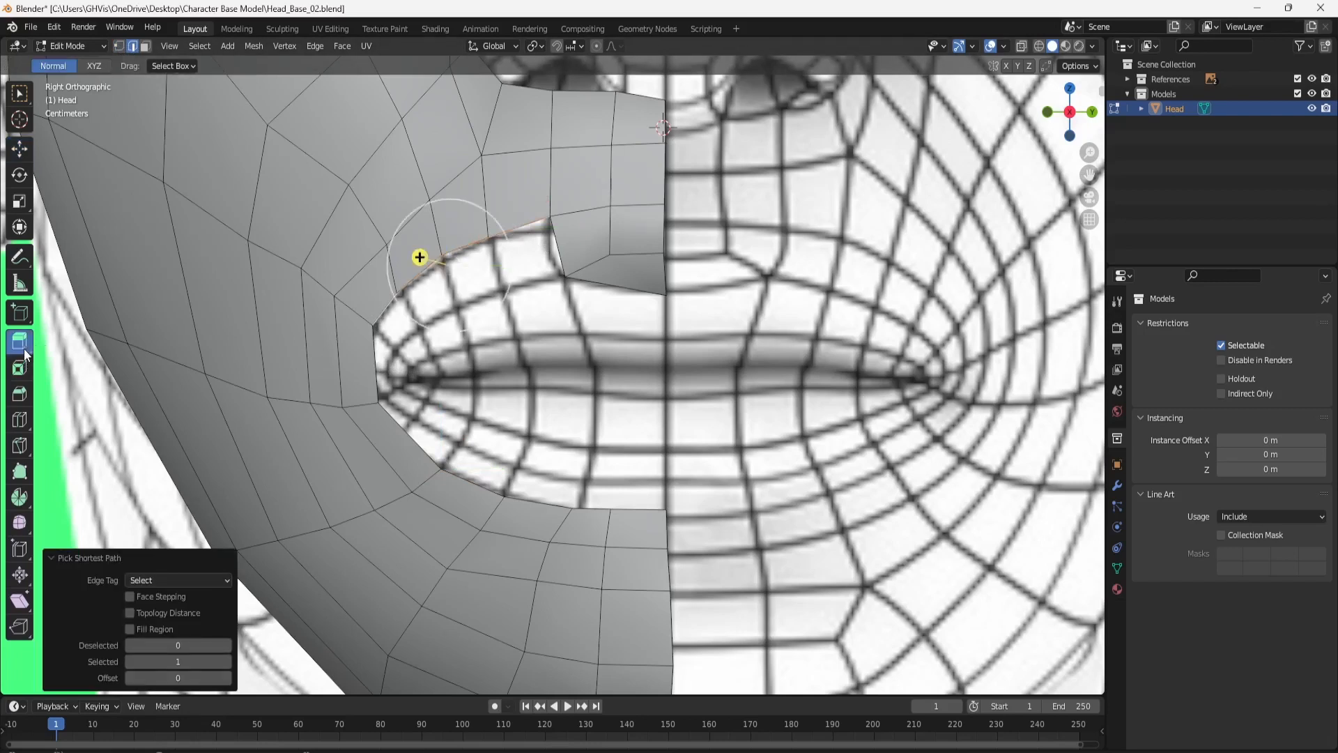
# Extrude the selected upper-lip edges down toward the mouth and fit them to the reference line by scaling, moving and rotating 5.34° about X.
pyautogui.moveTo(465, 252)
pyautogui.mouseDown()
pyautogui.moveTo(472, 215)
pyautogui.moveTo(493, 250)
pyautogui.moveTo(481, 262)
pyautogui.mouseUp()
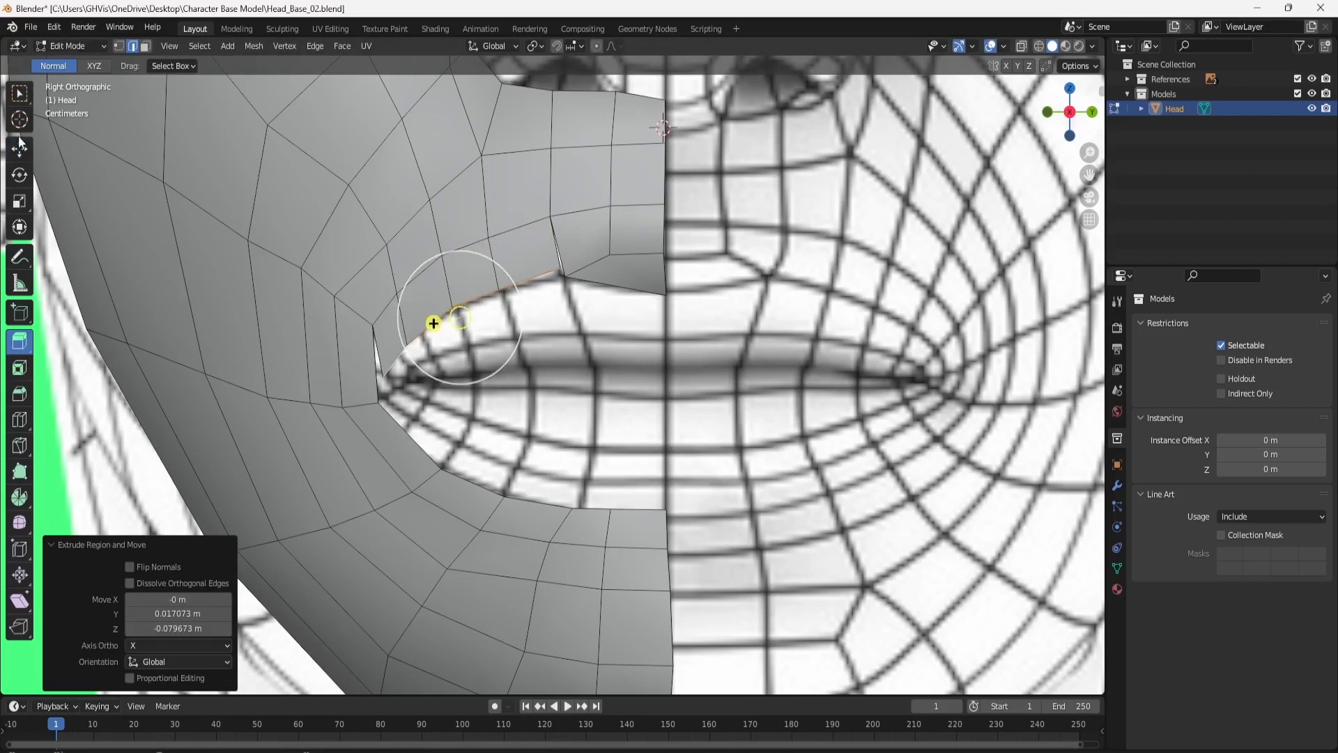
pyautogui.click(19, 201)
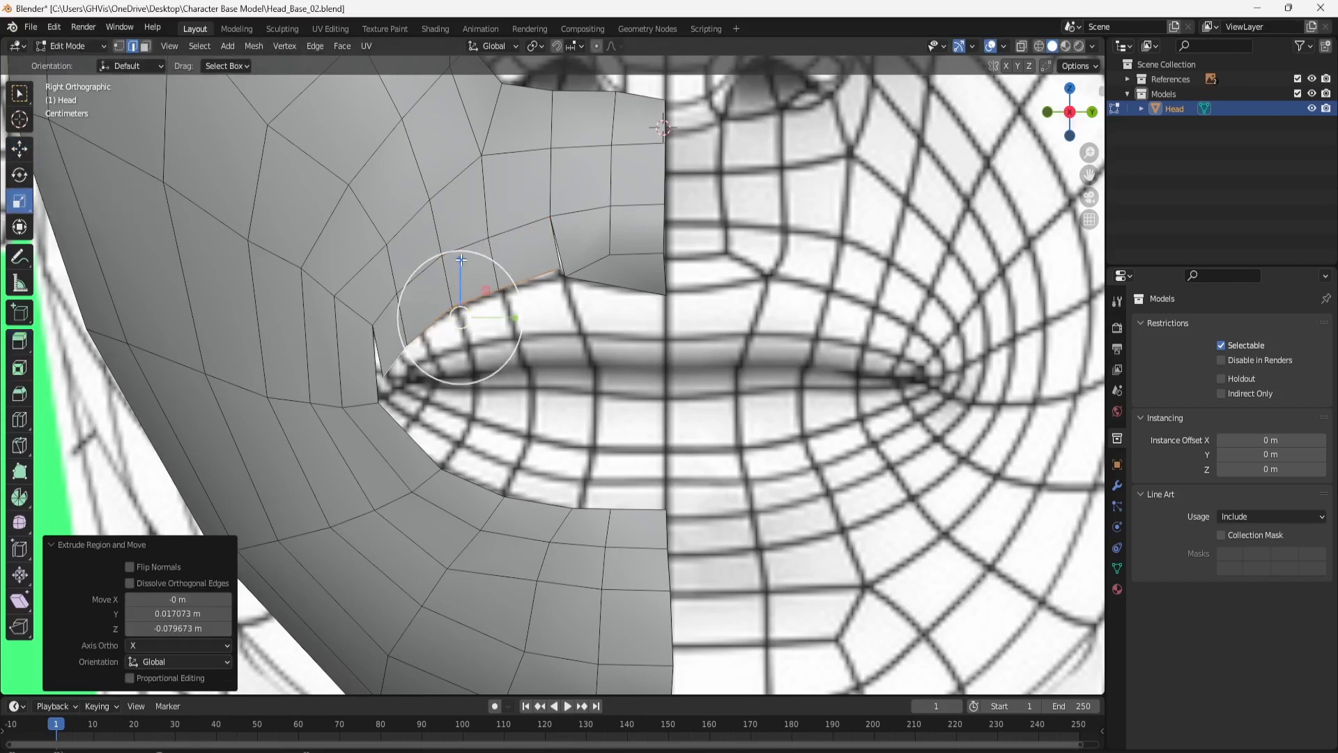
pyautogui.moveTo(461, 259)
pyautogui.mouseDown()
pyautogui.moveTo(464, 283)
pyautogui.moveTo(457, 262)
pyautogui.mouseUp()
pyautogui.click(19, 148)
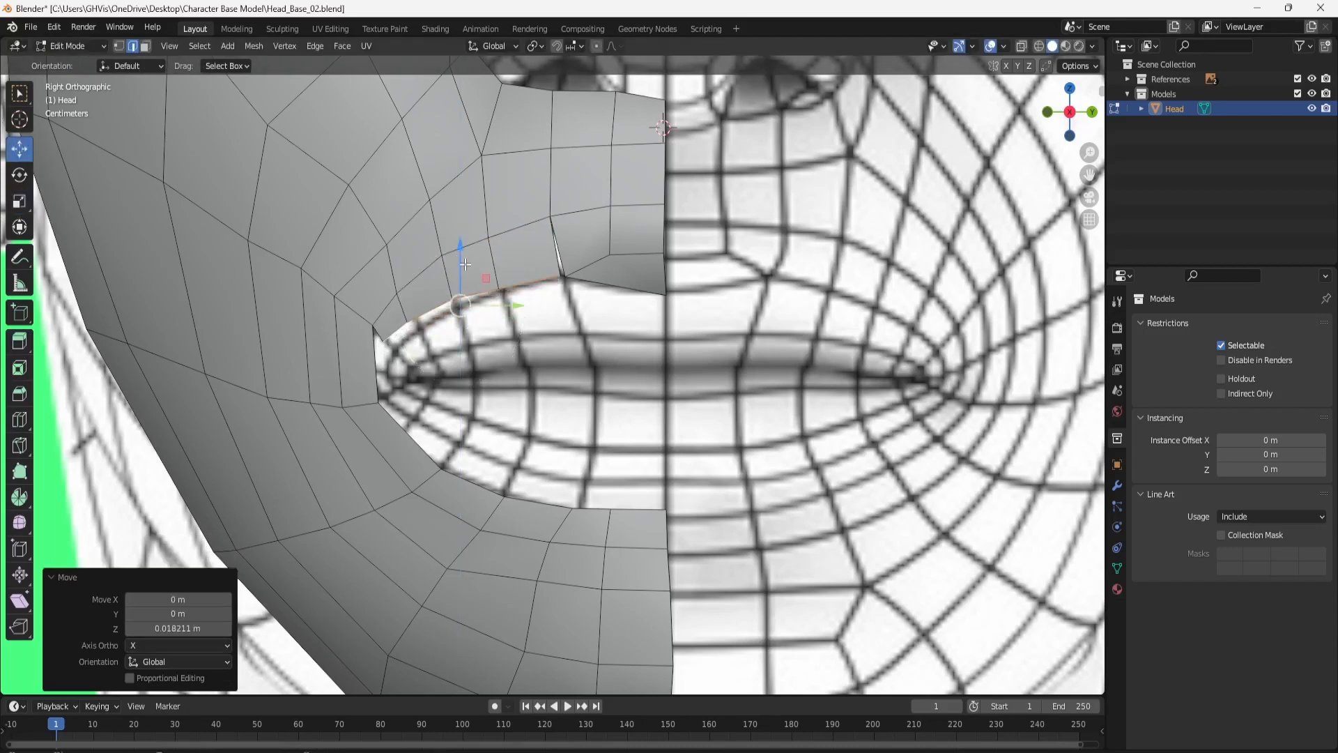
pyautogui.moveTo(490, 308); pyautogui.dragTo(490, 306)
pyautogui.click(20, 175)
pyautogui.moveTo(499, 272); pyautogui.dragTo(500, 262)
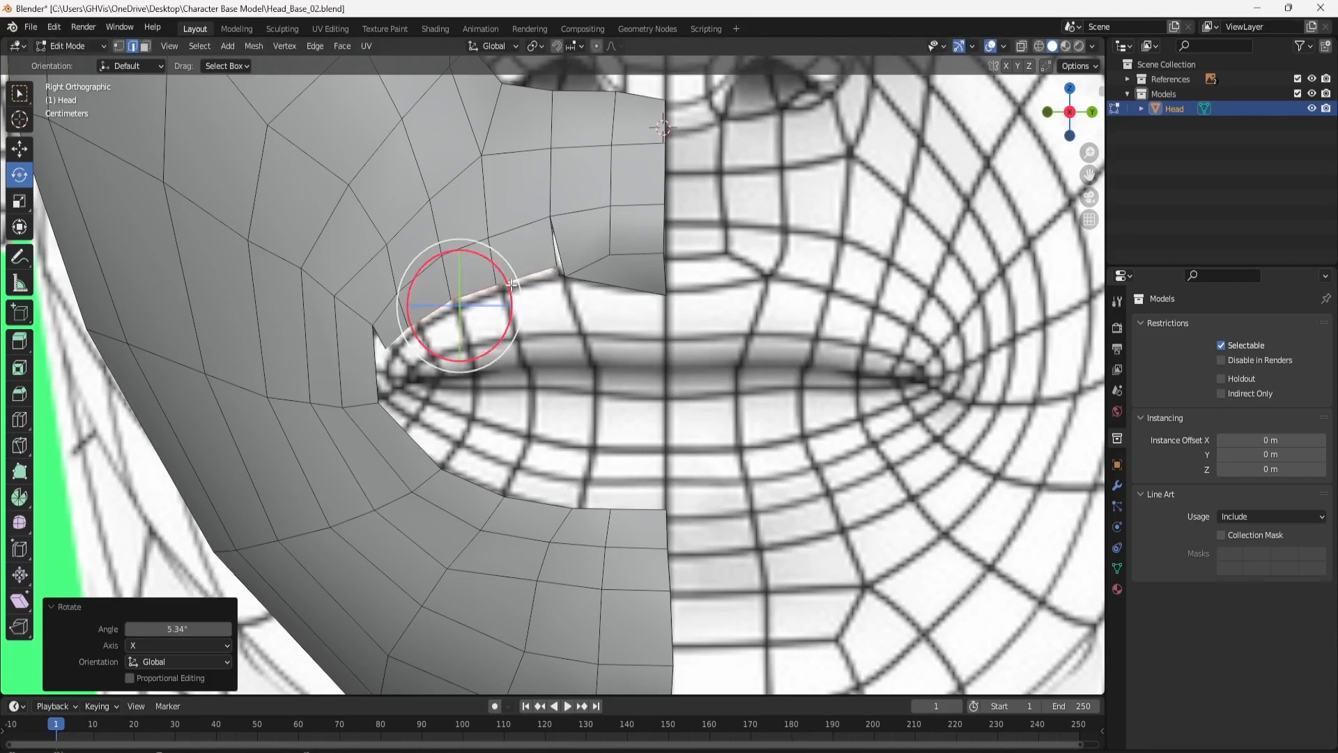
# In the front view, shift the extruded upper-lip edges about 0.006 m along X and slightly down to follow the profile reference.
pyautogui.click(1046, 112)
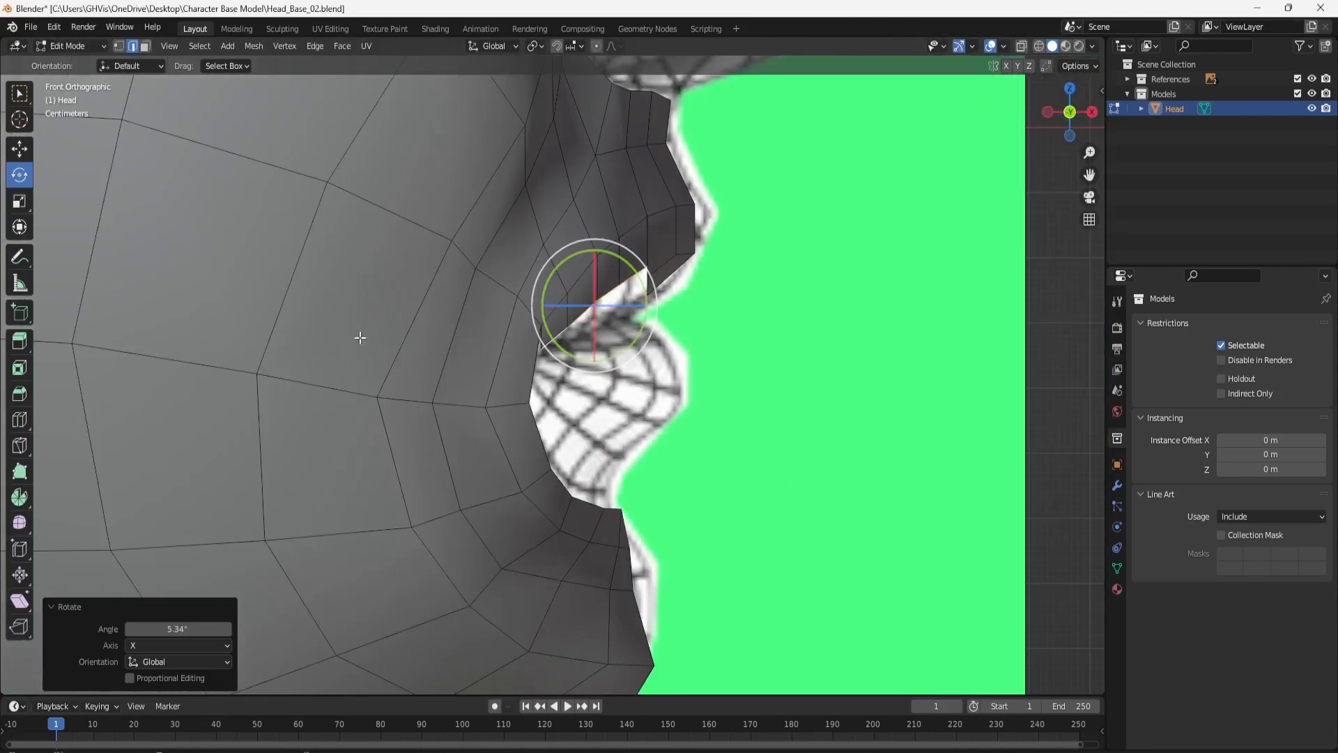
pyautogui.click(27, 148)
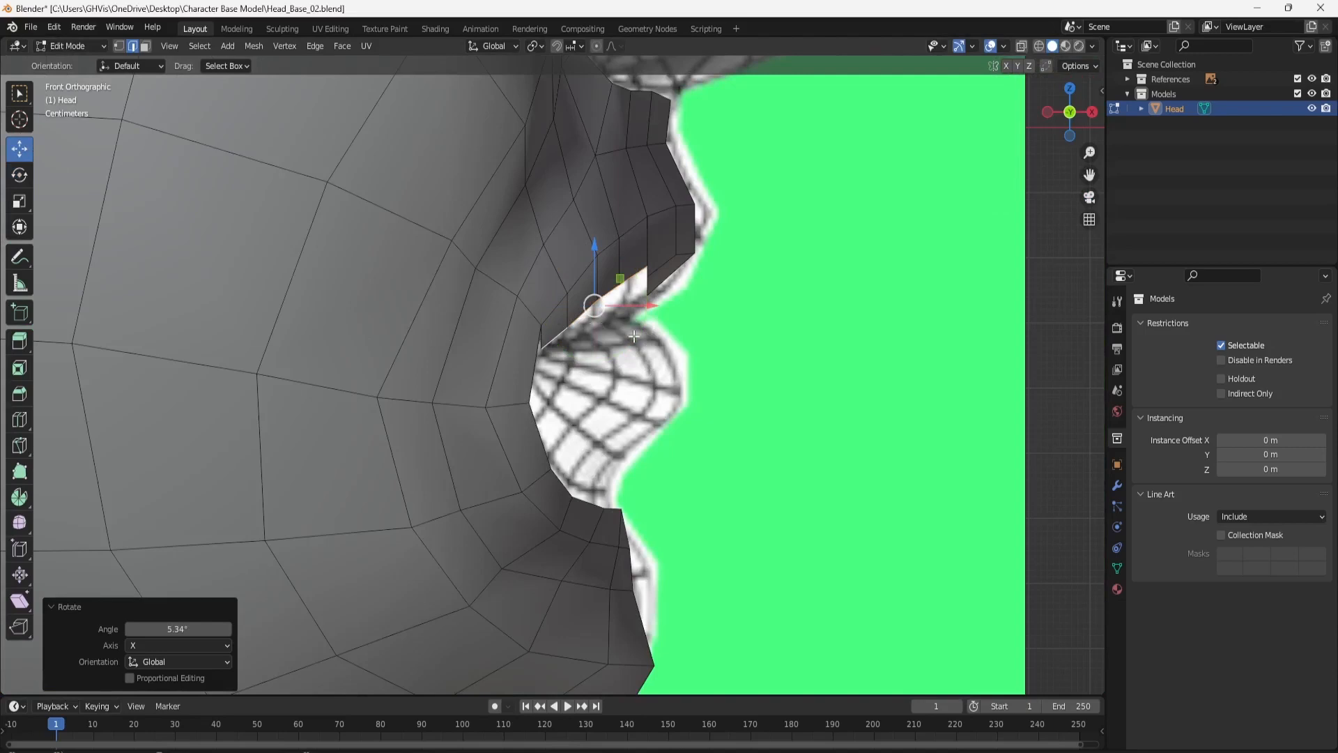
pyautogui.moveTo(649, 304); pyautogui.dragTo(653, 305)
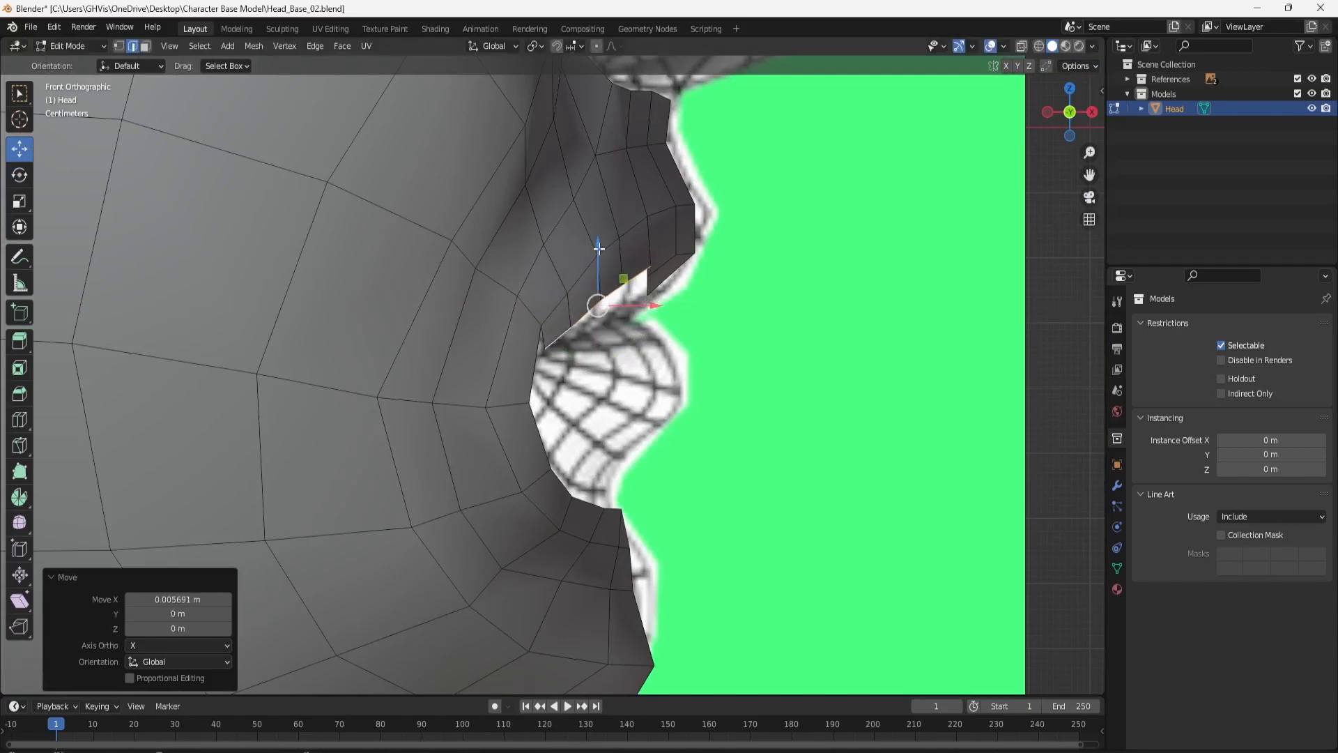
pyautogui.moveTo(598, 248); pyautogui.dragTo(600, 255)
# Back in the right view, merge the two vertices at the gap beside the upper-lip centre using At Last.
pyautogui.click(1100, 109)
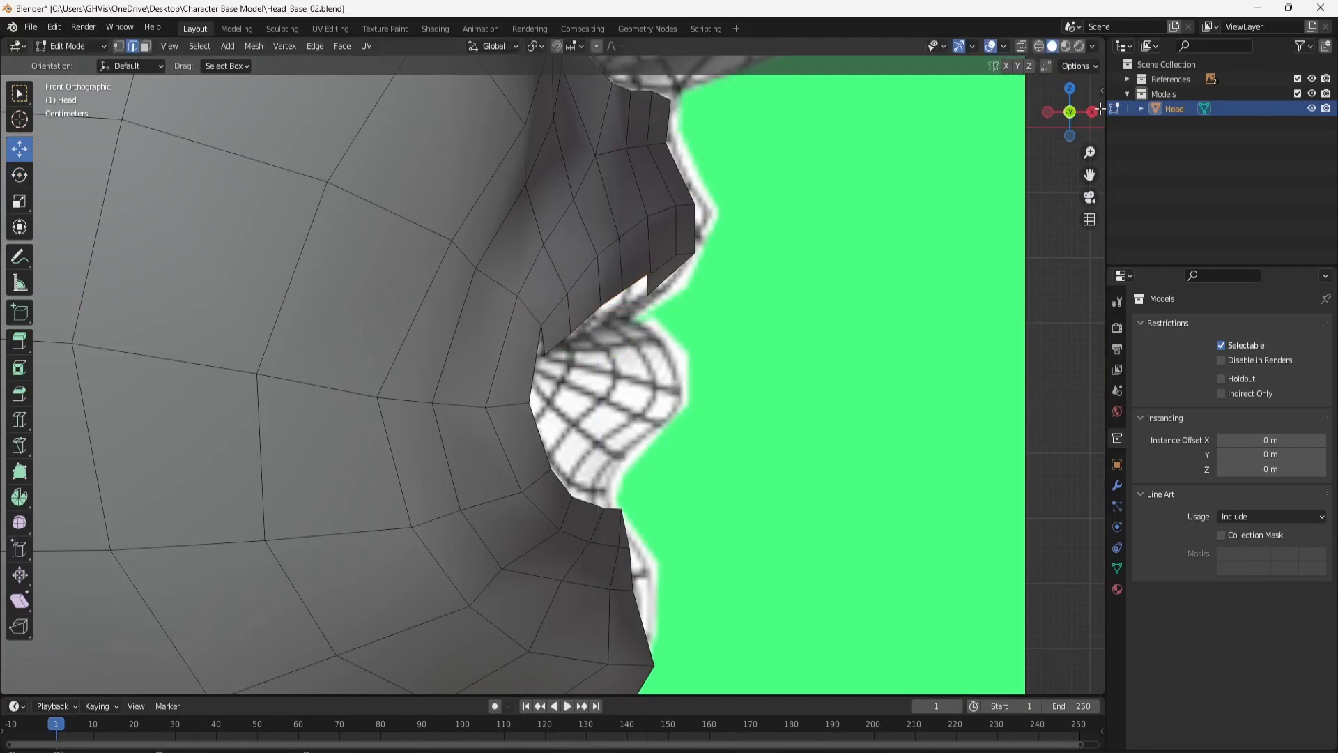
pyautogui.click(1092, 112)
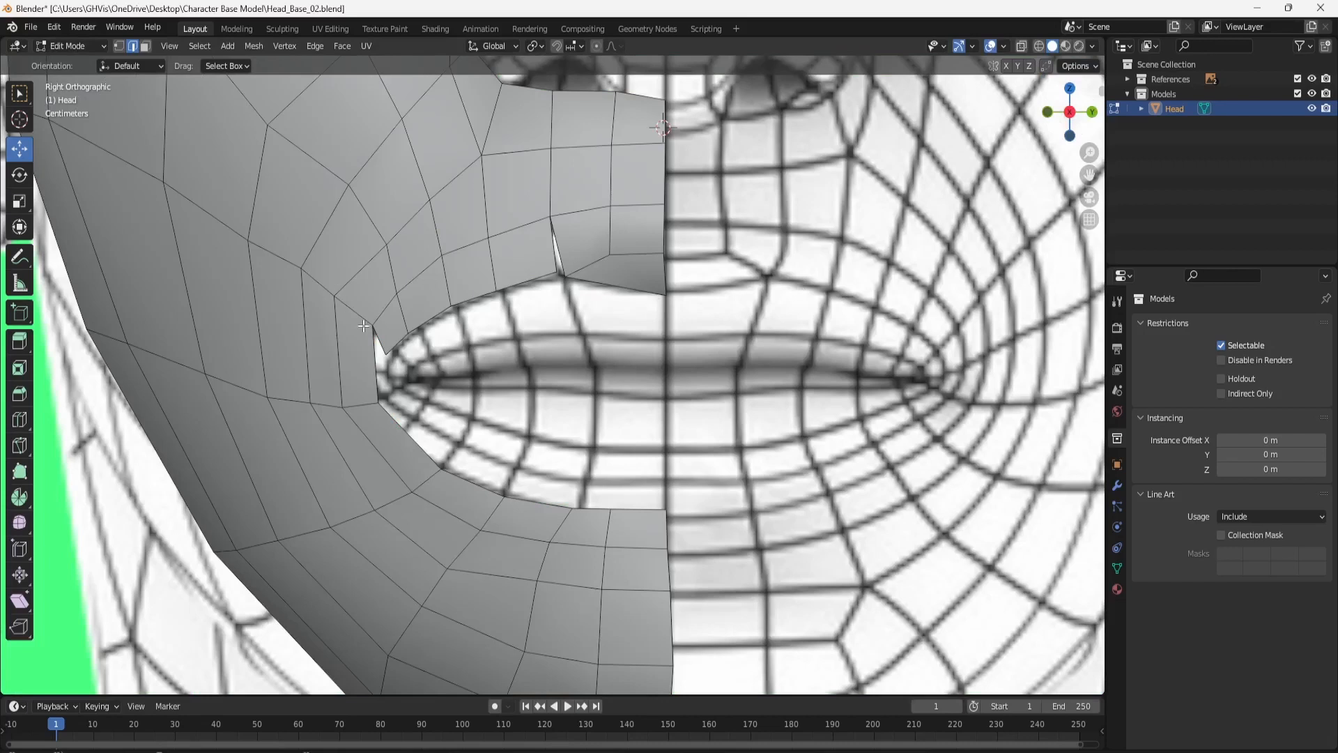
pyautogui.click(119, 45)
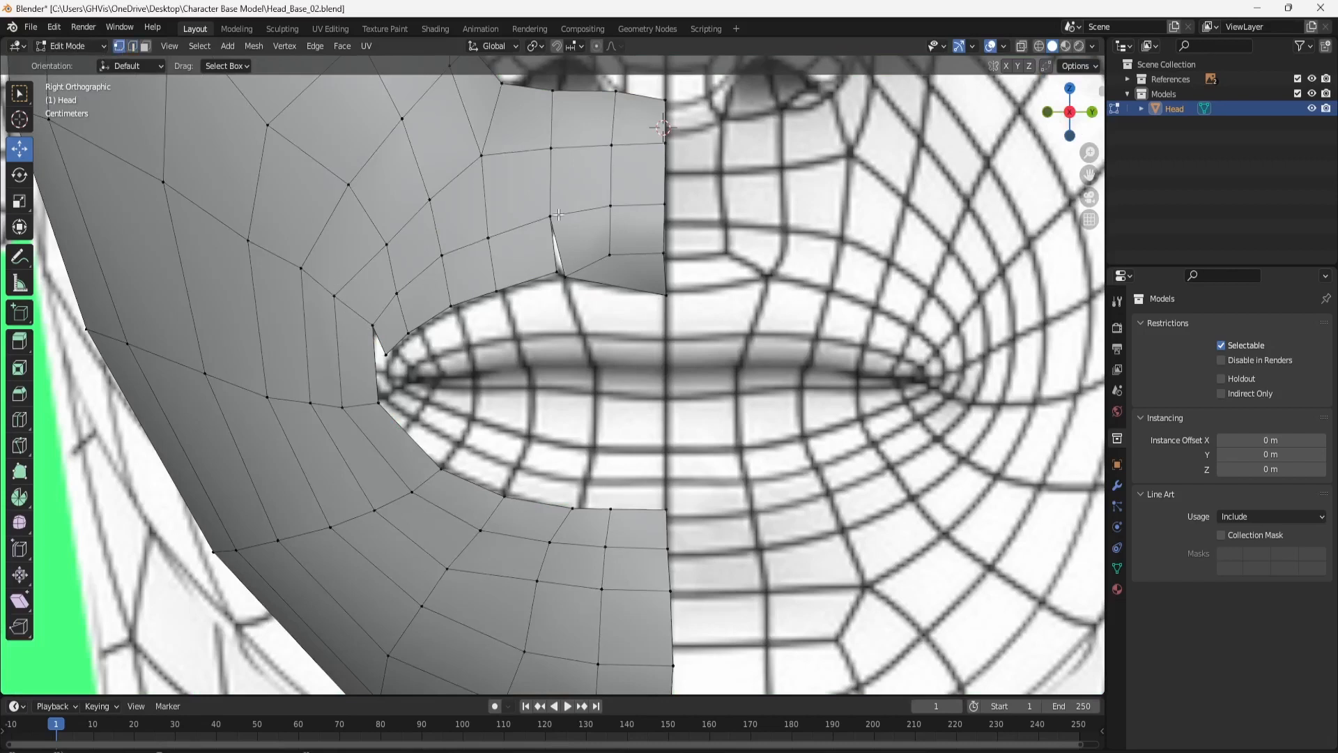
pyautogui.click(561, 273)
pyautogui.rightClick(557, 274)
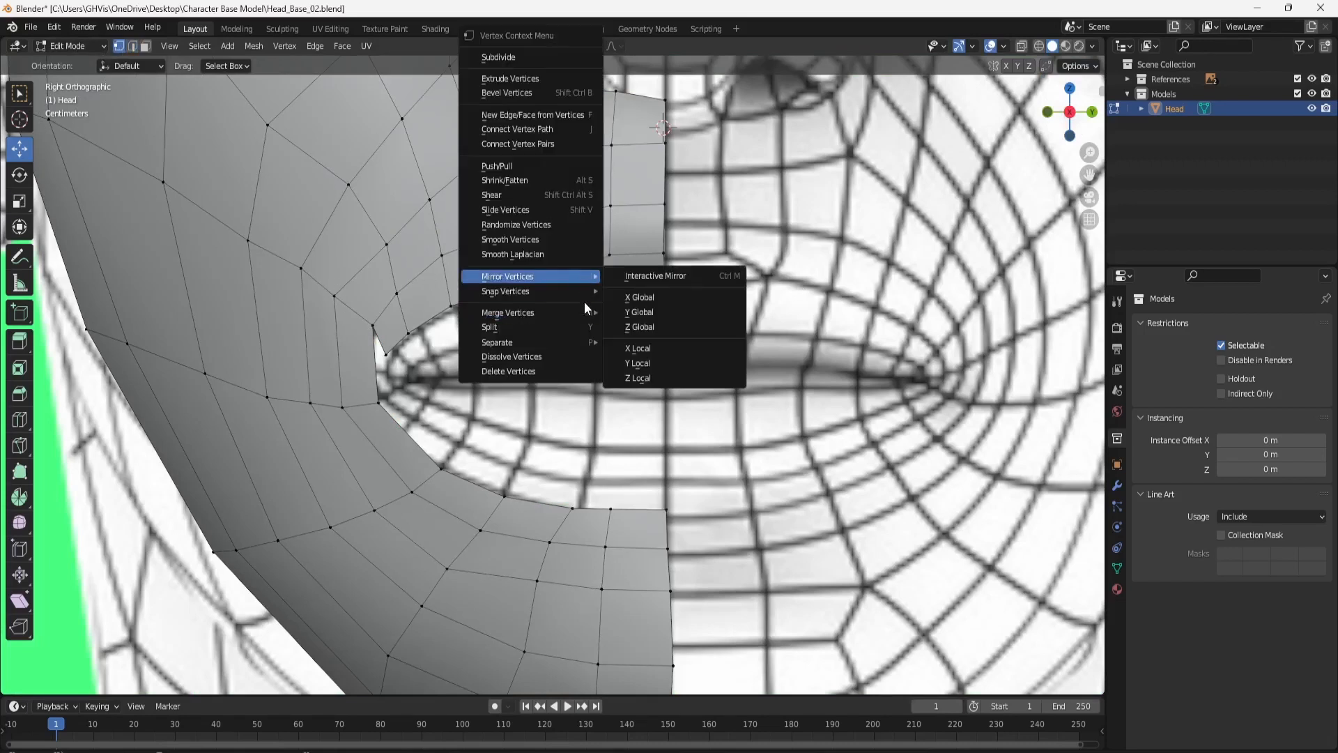
pyautogui.moveTo(567, 312)
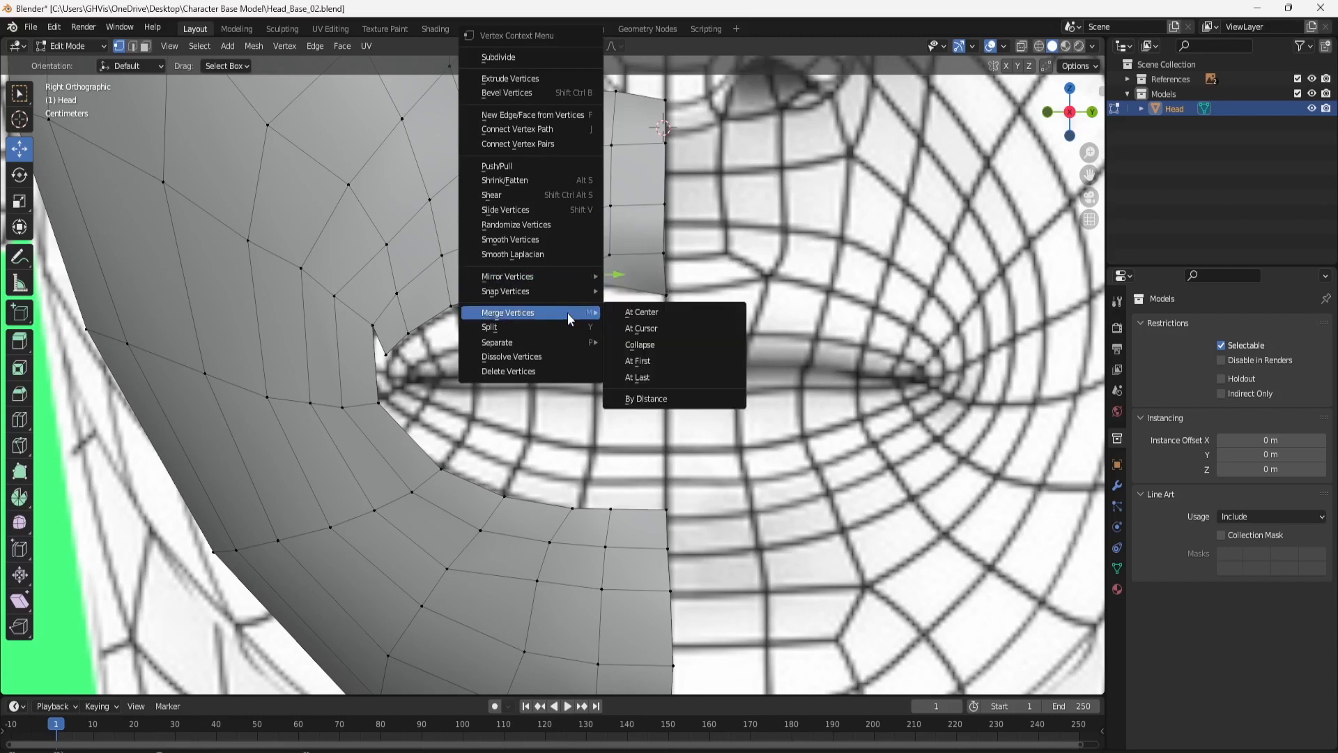
pyautogui.click(690, 383)
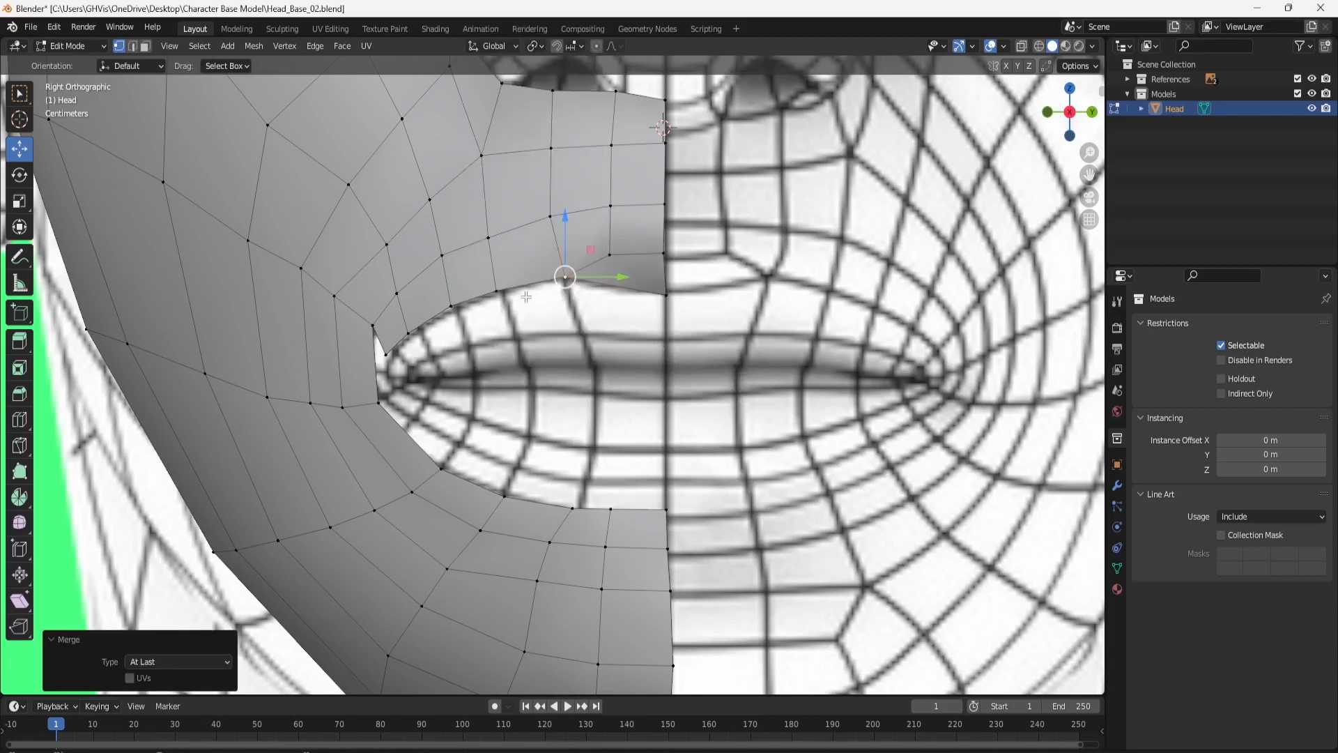
# Reposition the upper-lip edge vertices one by one, out to the mouth corner, to match the reference topology.
pyautogui.click(497, 287)
pyautogui.moveTo(523, 290); pyautogui.dragTo(405, 320)
pyautogui.click(455, 305)
pyautogui.click(411, 330)
pyautogui.click(387, 352)
# Extrude the lower-lip boundary edges, from the mouth corner to the centre line, about 0.018 m in Y and 0.045 m in Z.
pyautogui.scroll(2, 582, 275)
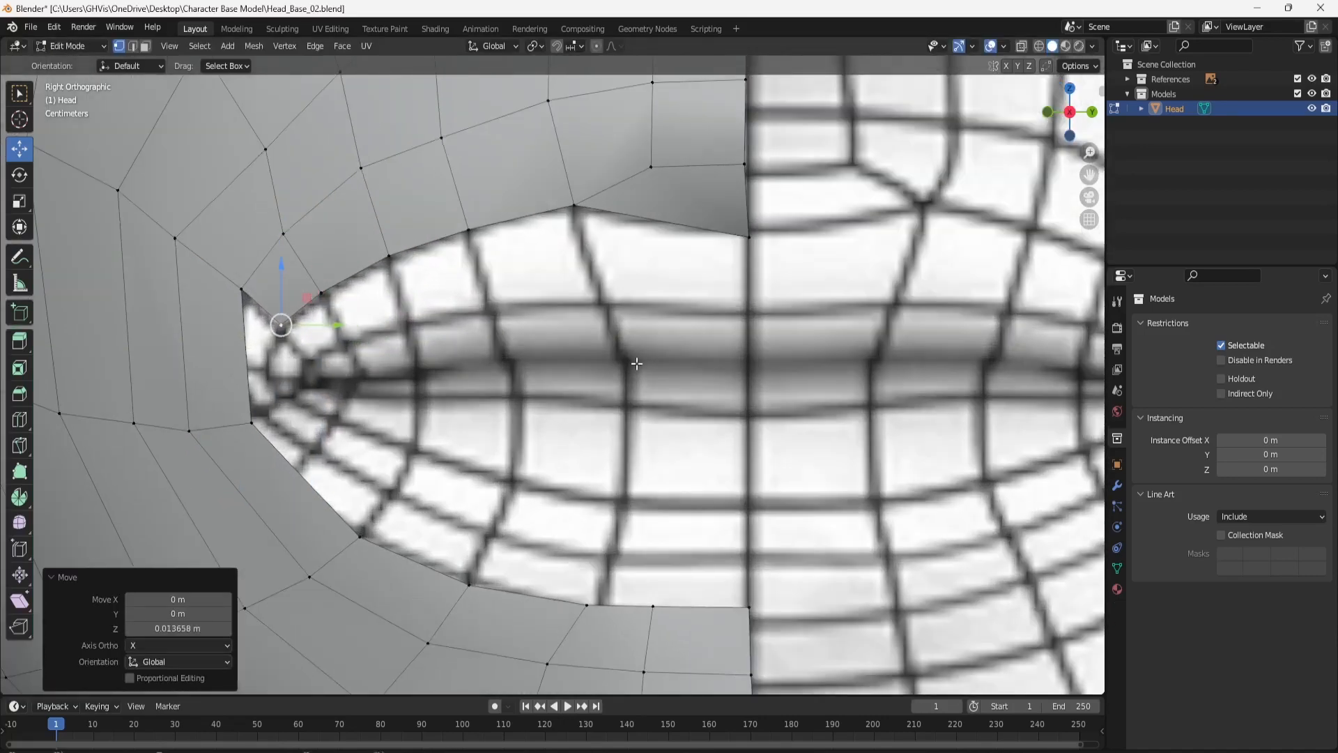
pyautogui.scroll(2, 635, 363)
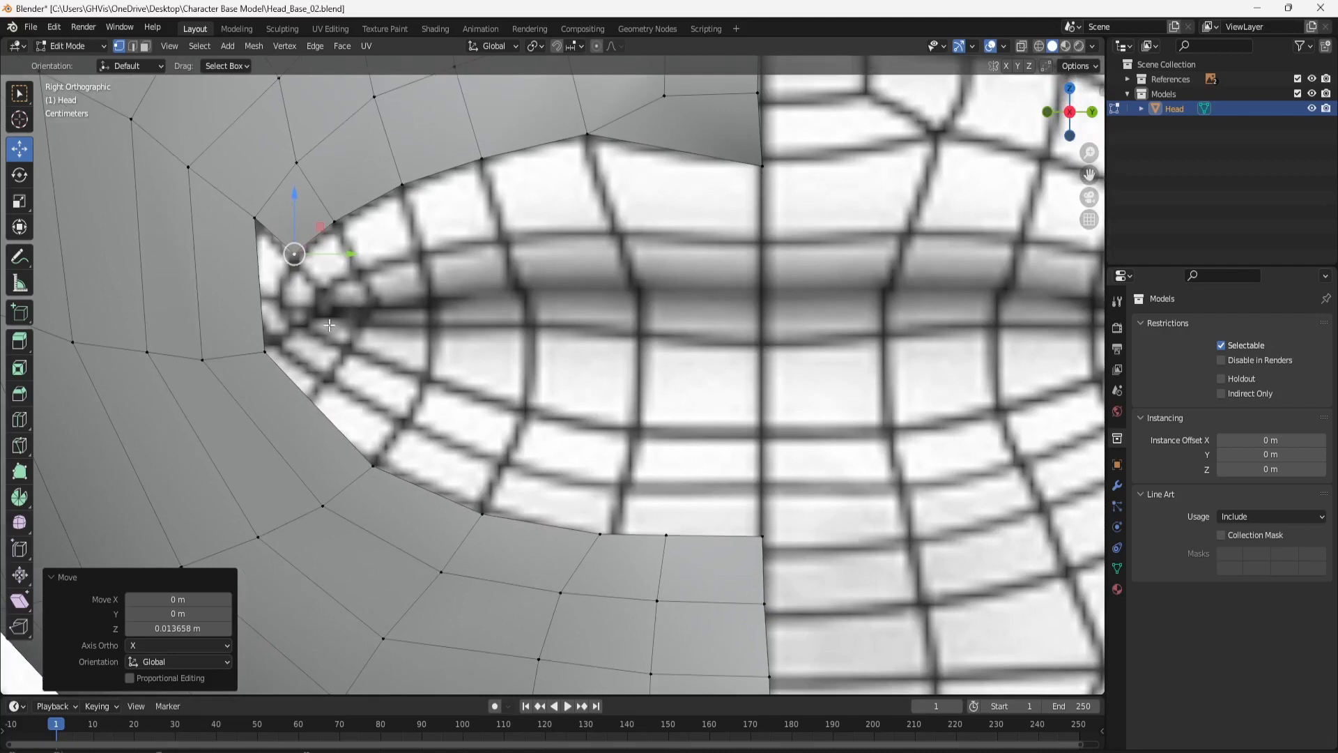
pyautogui.click(132, 46)
pyautogui.click(323, 402)
pyautogui.keyDown('shift'); pyautogui.click(435, 491); pyautogui.keyUp('shift')
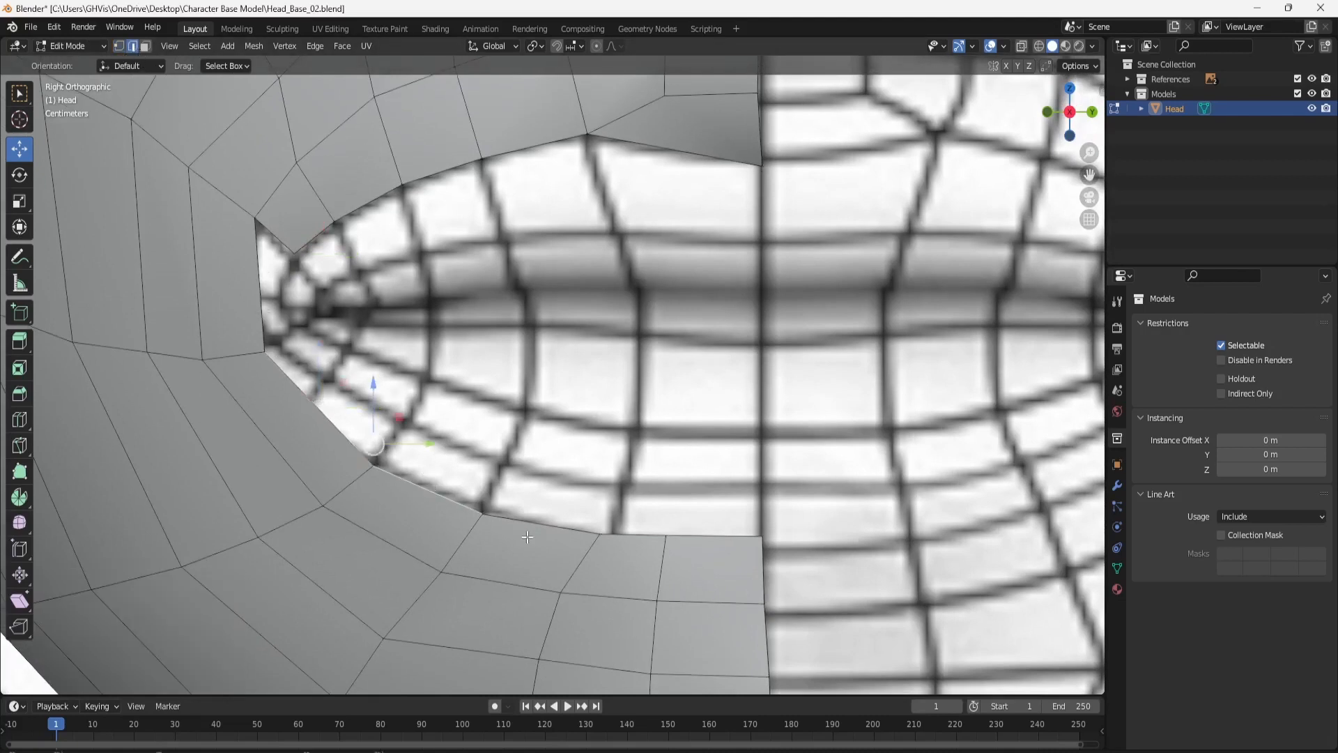
pyautogui.keyDown('shift'); pyautogui.click(534, 533); pyautogui.keyUp('shift')
pyautogui.keyDown('shift'); pyautogui.click(637, 537); pyautogui.keyUp('shift')
pyautogui.keyDown('shift'); pyautogui.click(690, 541); pyautogui.keyUp('shift')
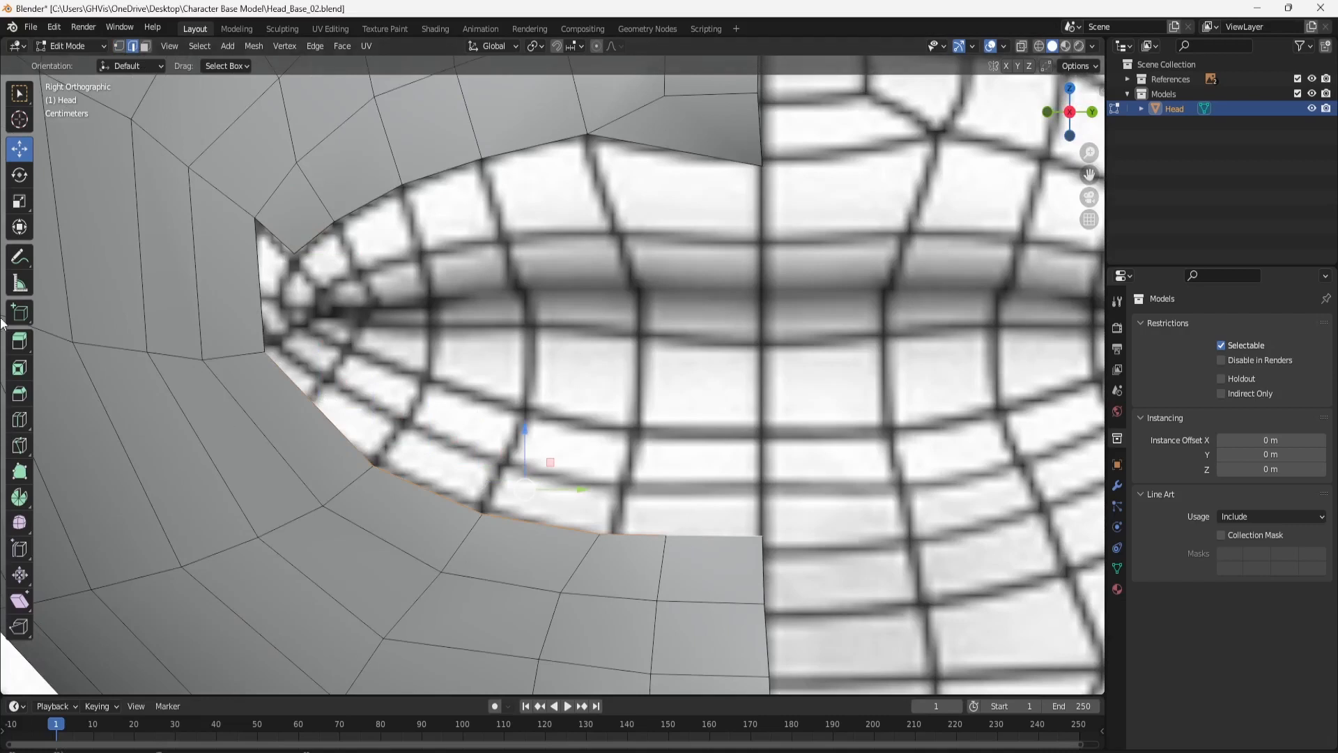
pyautogui.click(19, 341)
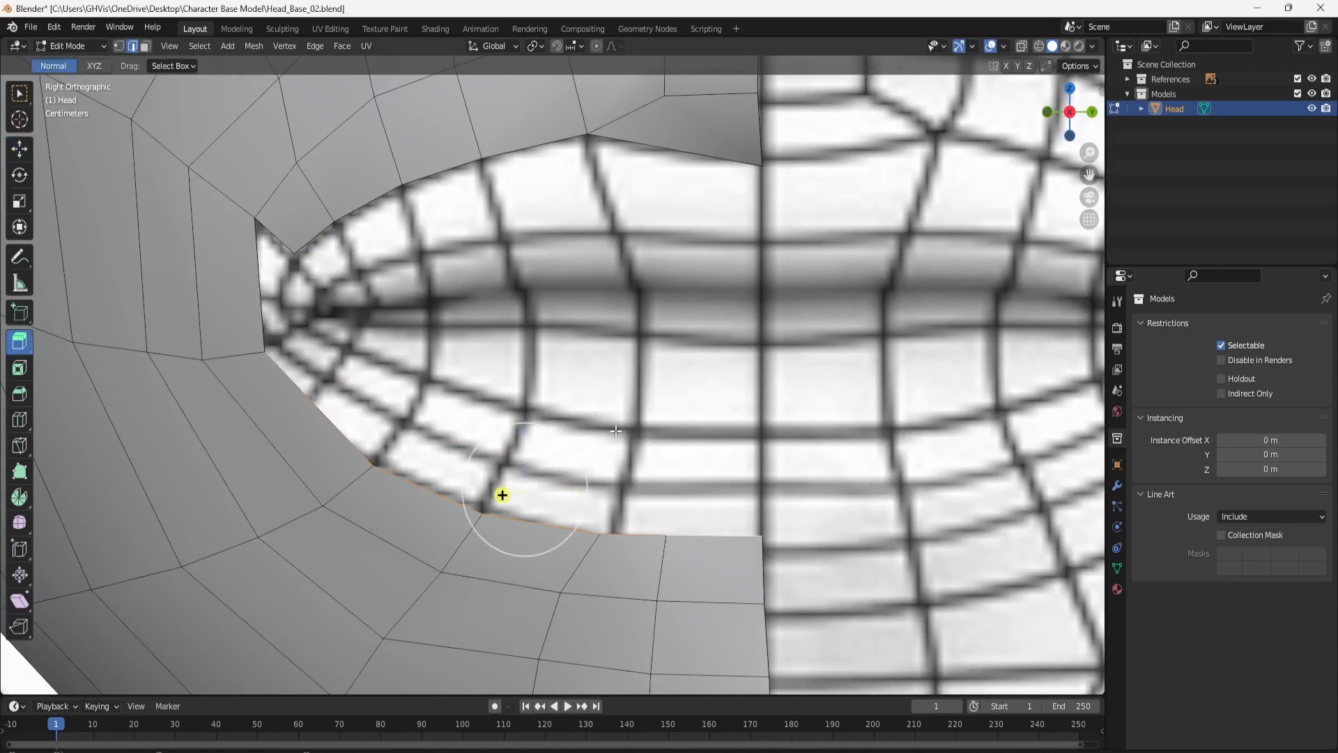
pyautogui.moveTo(555, 437); pyautogui.dragTo(583, 376)
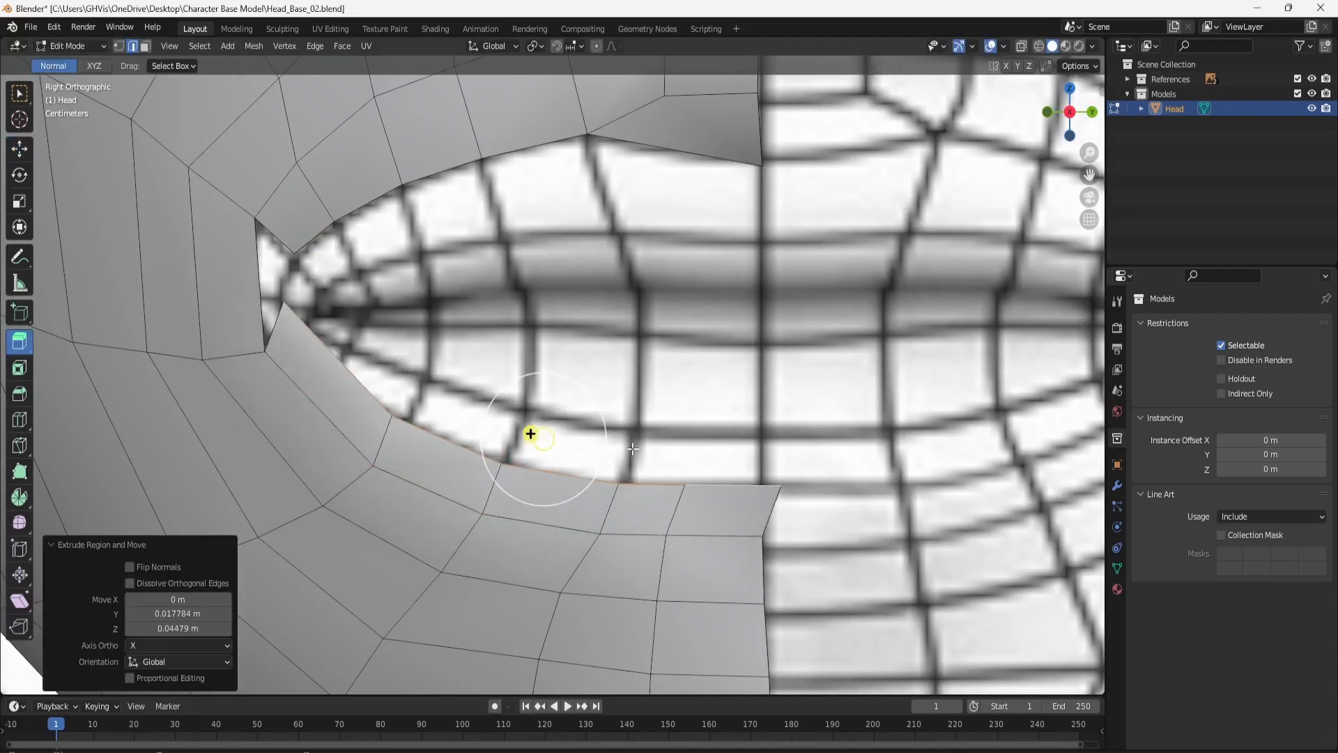
# Scale the extruded lower-lip edges to 0.877 along Y and move them about 0.011 m in Y to meet the centre line.
pyautogui.click(20, 148)
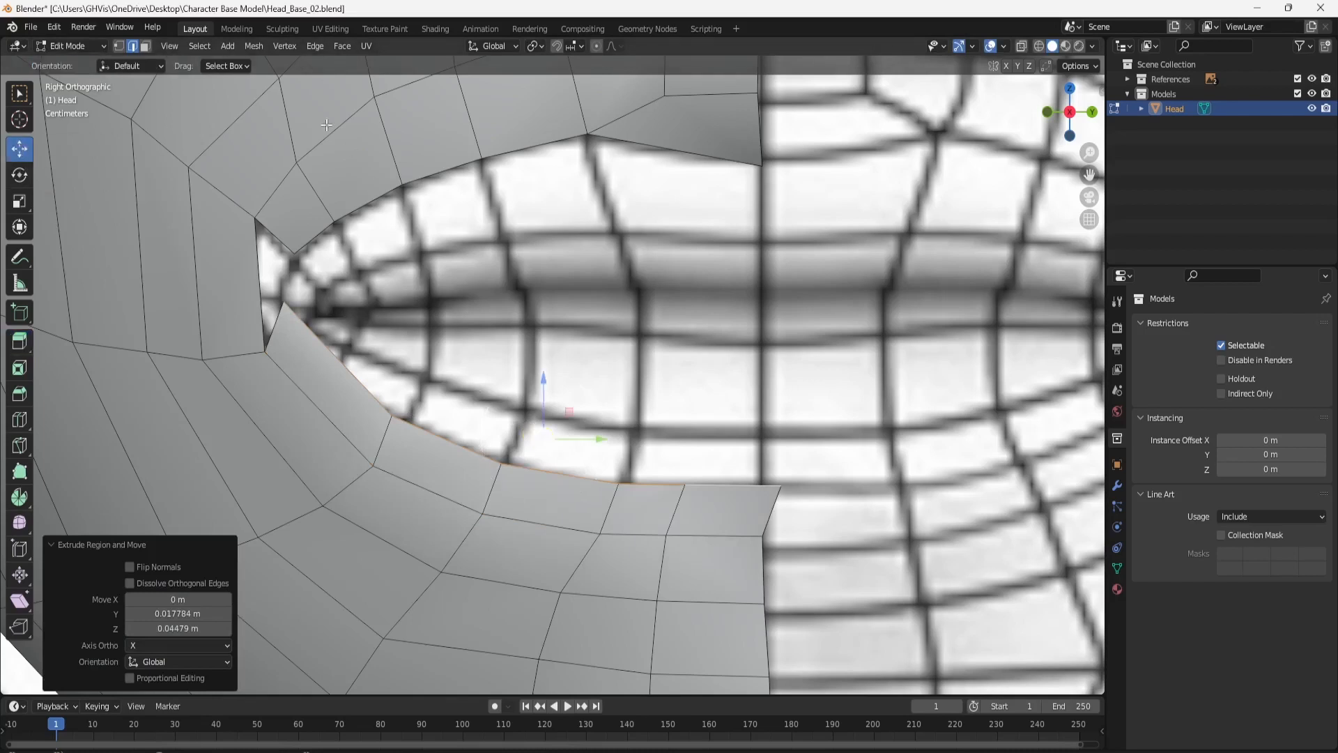
pyautogui.click(20, 200)
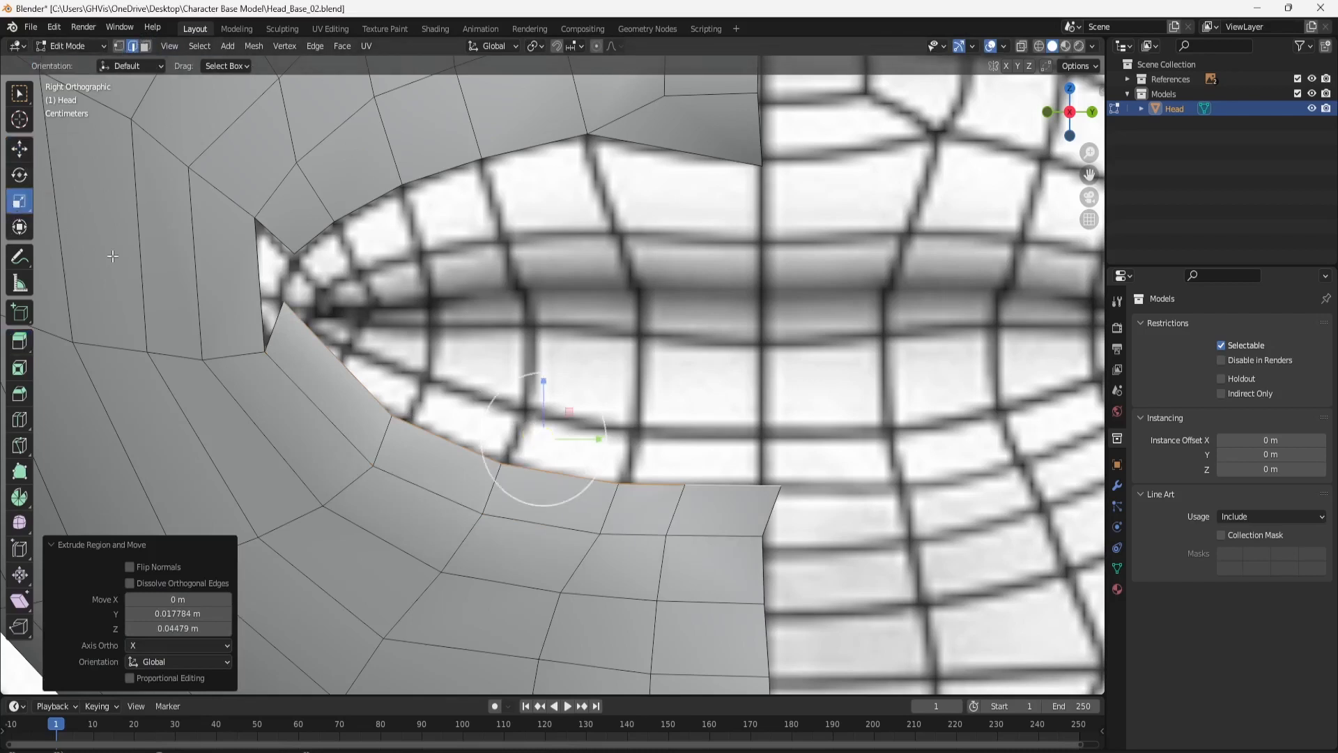
pyautogui.moveTo(598, 439); pyautogui.dragTo(589, 436)
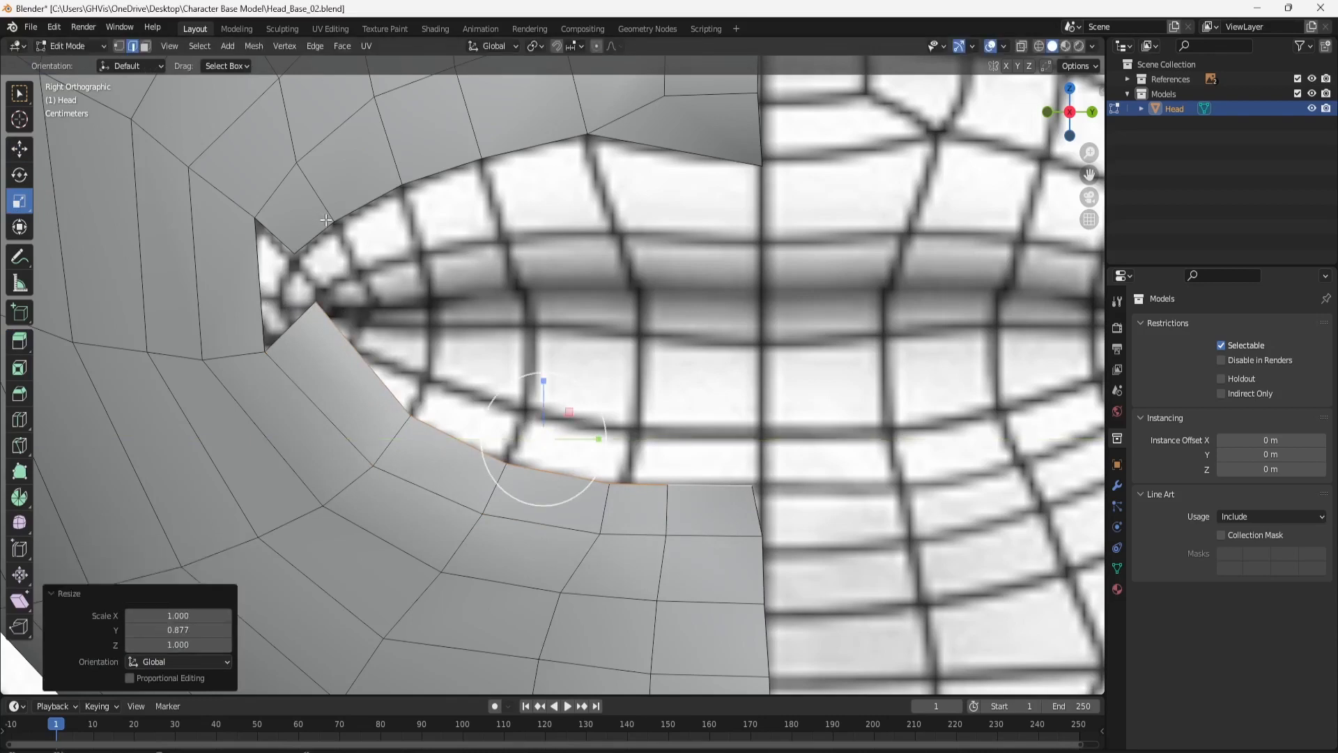
pyautogui.click(19, 148)
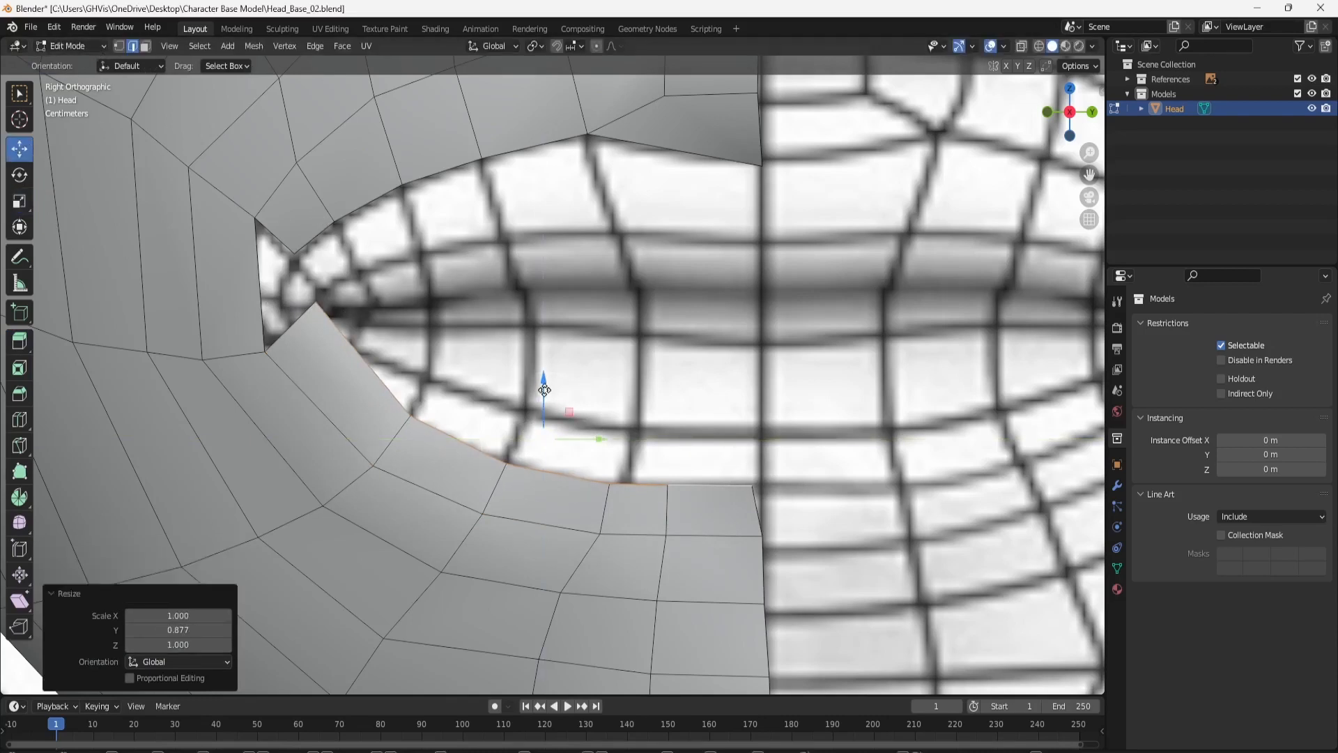
pyautogui.moveTo(544, 389); pyautogui.dragTo(609, 443)
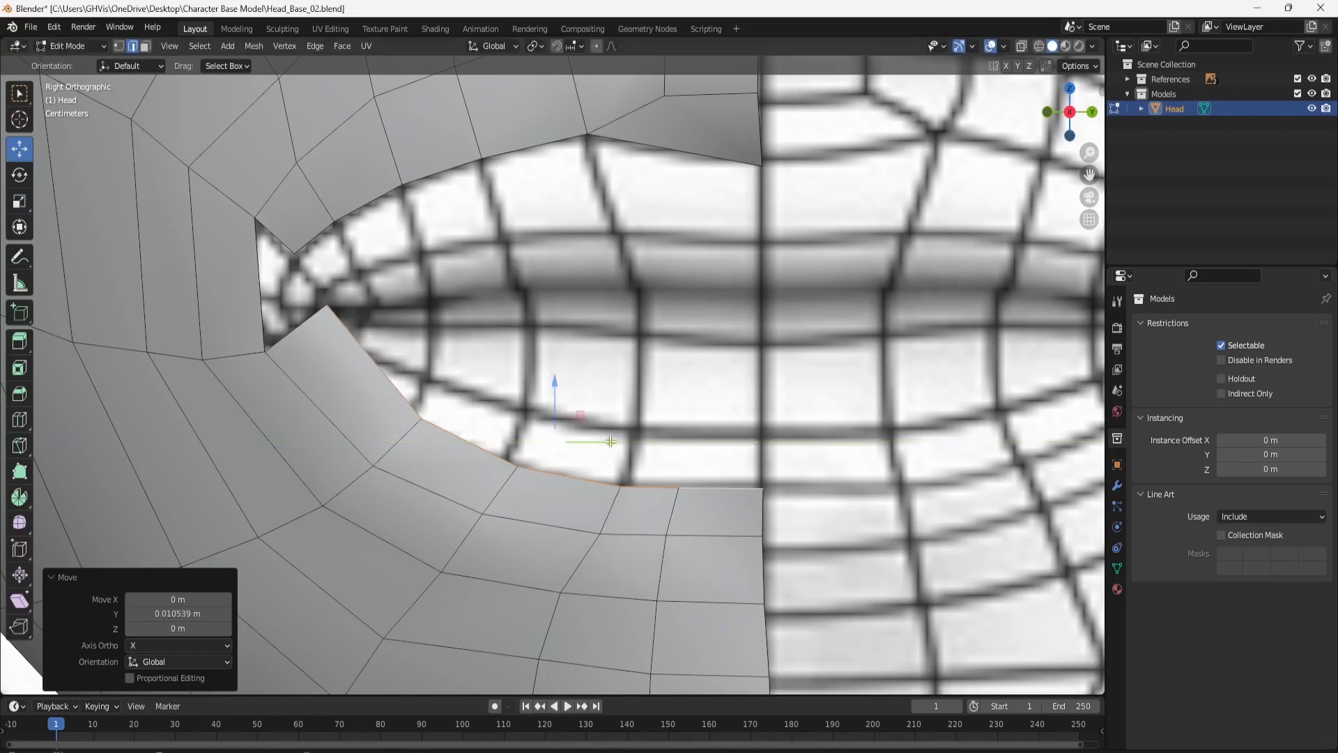
# In the front view, move the lower-lip edges outward along X and up about 0.028 m to fit the profile reference.
pyautogui.click(1048, 112)
pyautogui.moveTo(645, 447); pyautogui.dragTo(683, 439)
pyautogui.moveTo(641, 391); pyautogui.dragTo(645, 357)
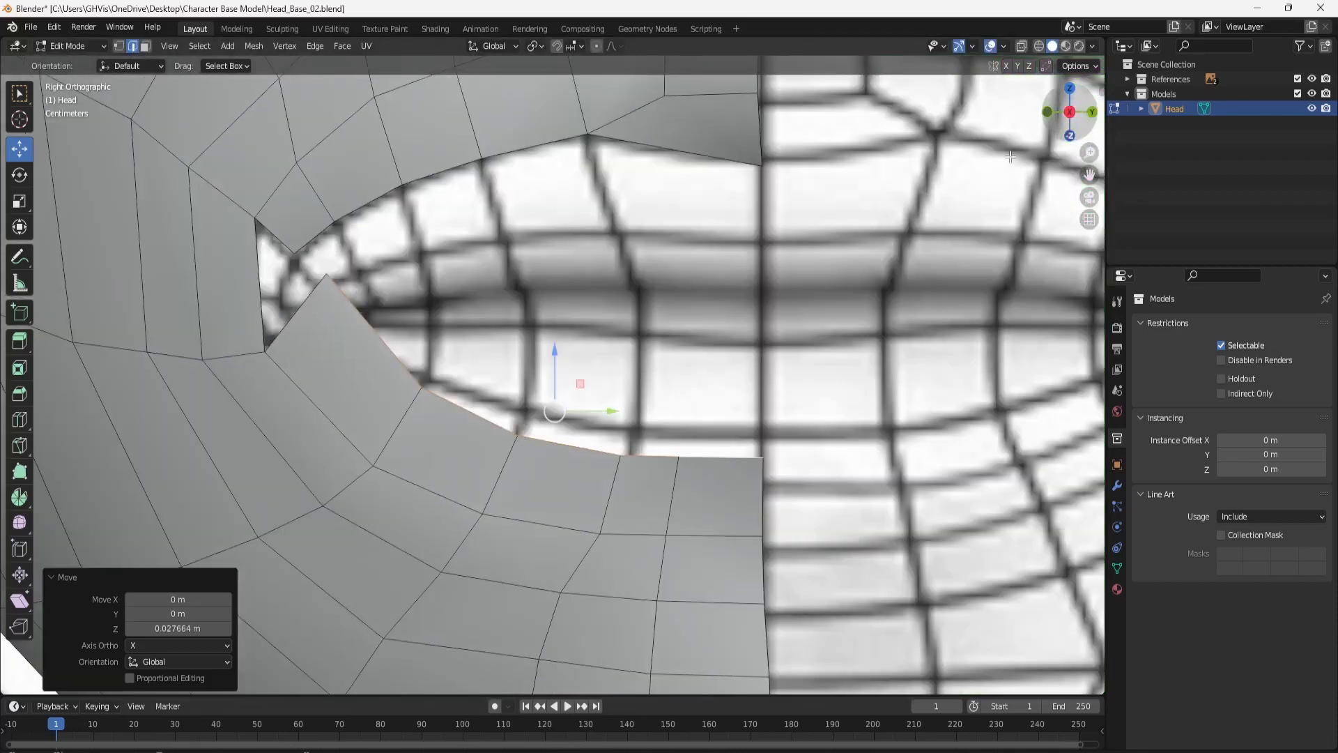
# In the right view, fit the lower lip's corner vertex and its neighbour to the reference, lowering them about 0.053 m and 0.018 m.
pyautogui.click(1091, 113)
pyautogui.press('1')
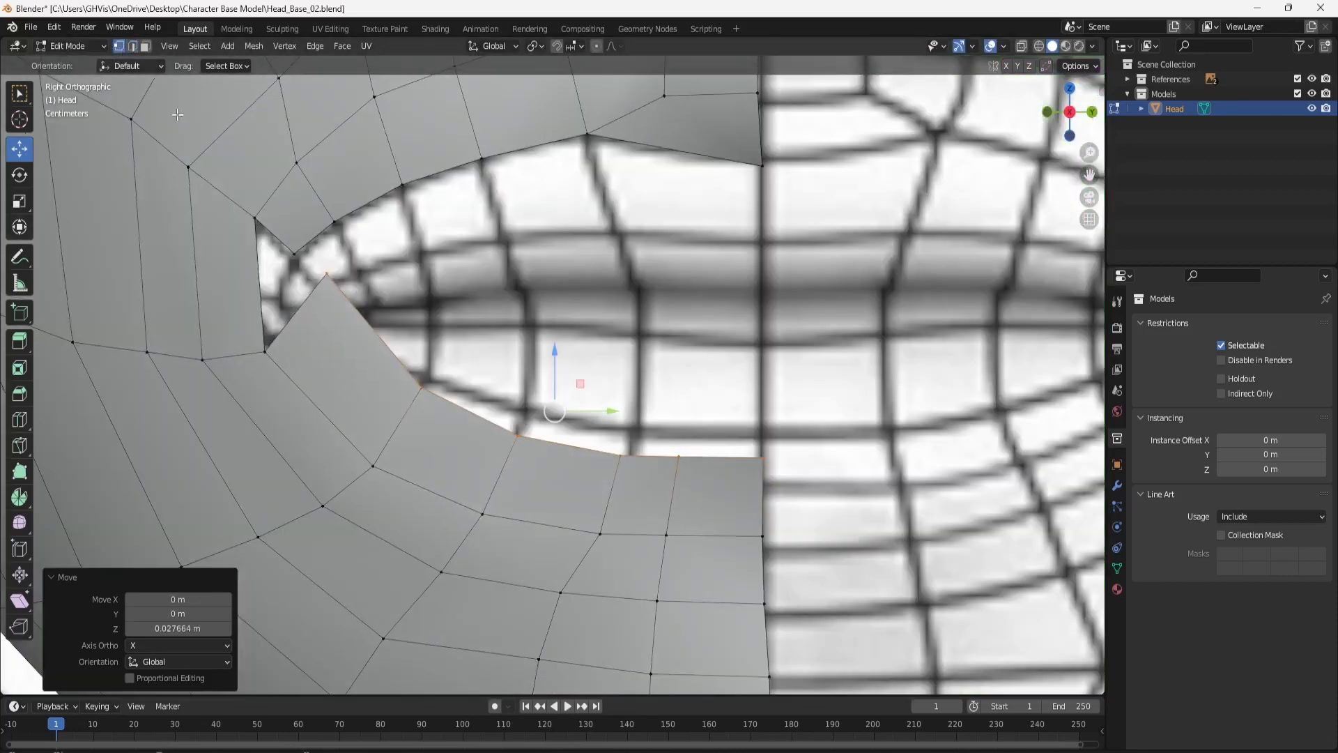
pyautogui.click(341, 274)
pyautogui.moveTo(329, 244); pyautogui.dragTo(328, 303)
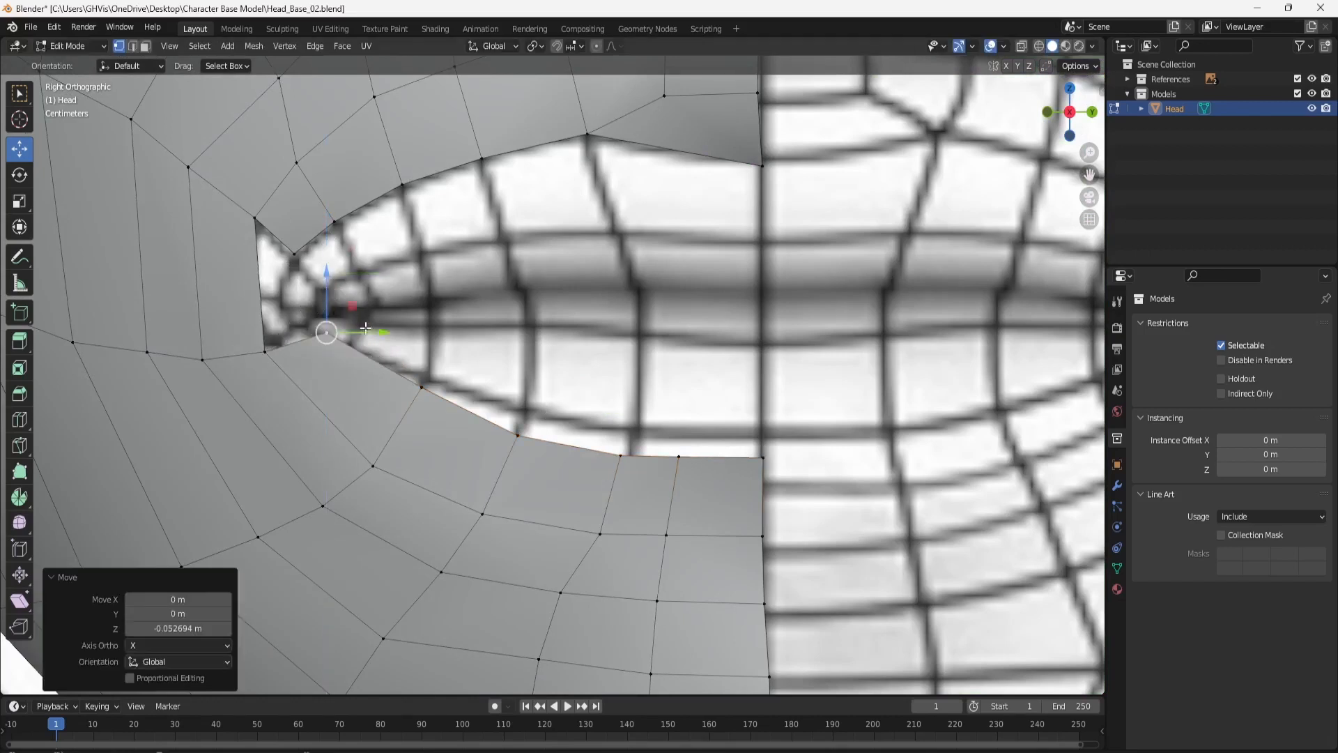
pyautogui.moveTo(379, 338); pyautogui.dragTo(422, 331)
pyautogui.click(421, 387)
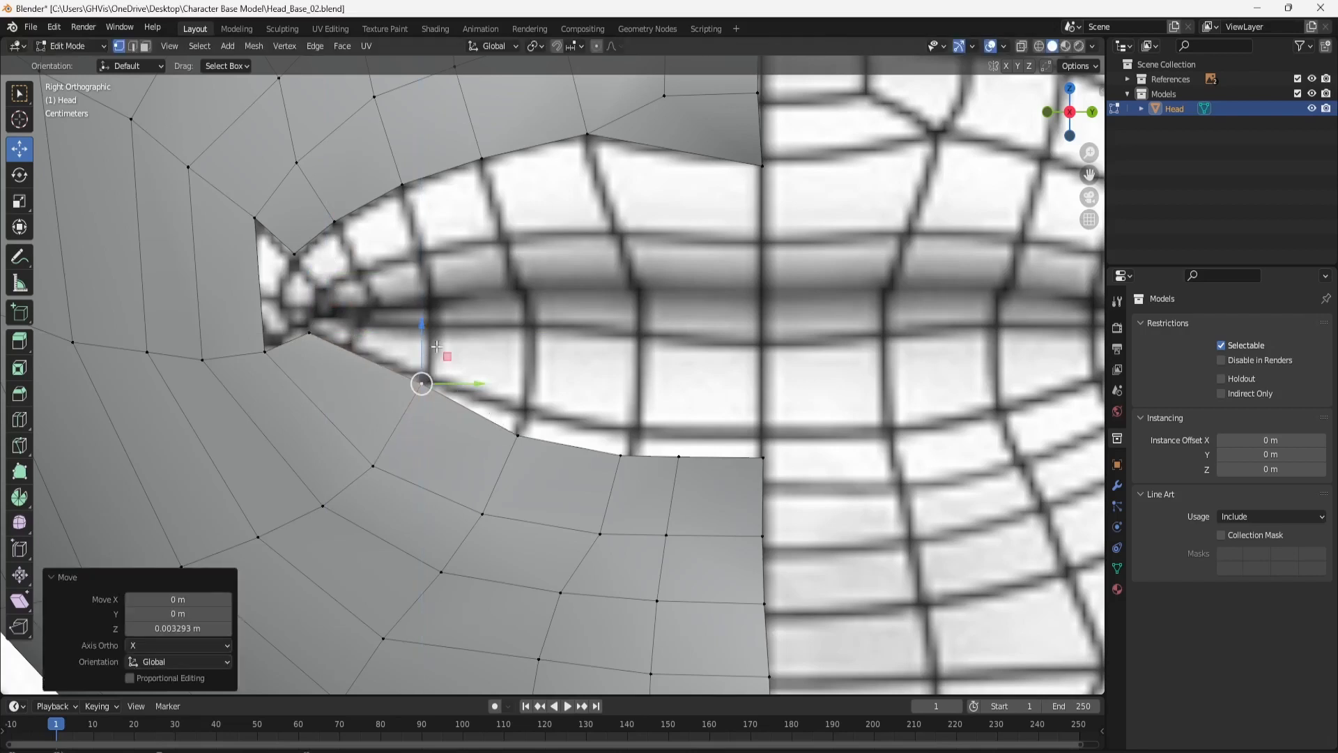
pyautogui.moveTo(421, 329); pyautogui.dragTo(409, 355)
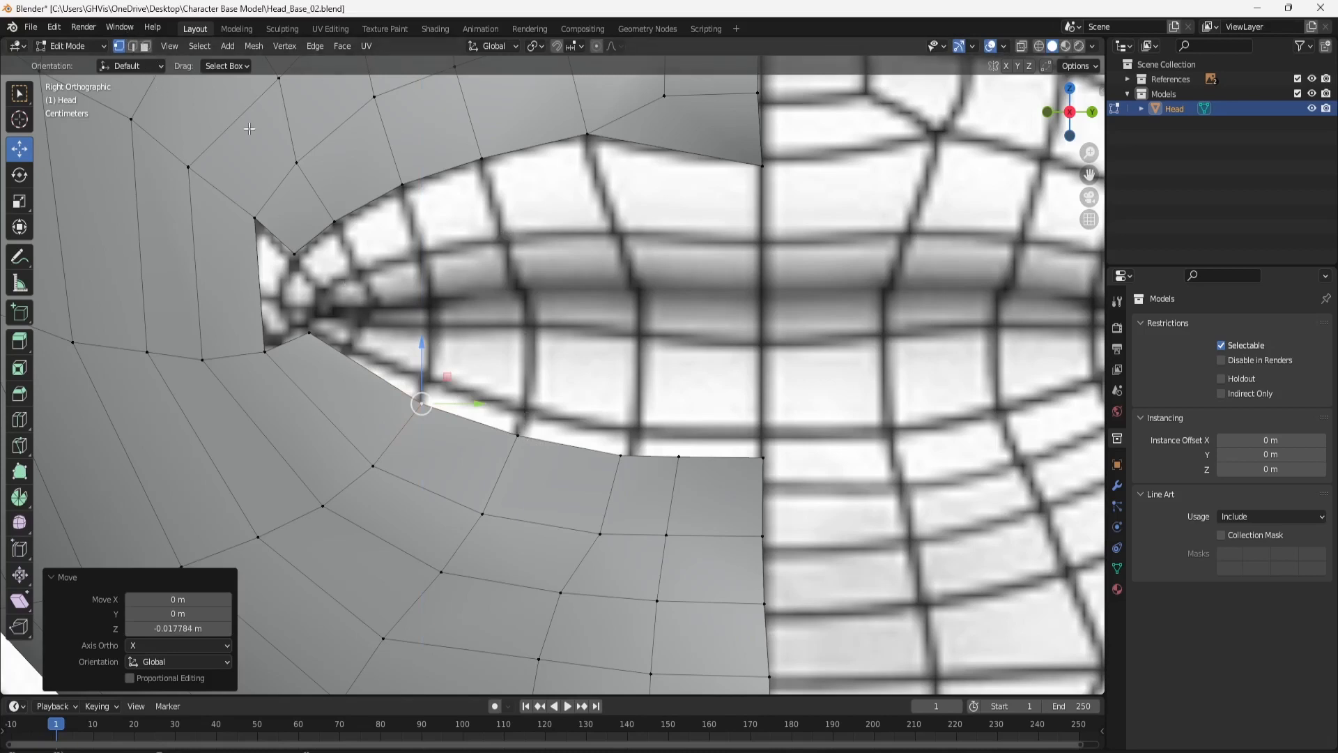
# Close the gap at the mouth corner by bridging the short upper-lip and lower-lip end edges with Bridge Edge Loops.
pyautogui.click(292, 252)
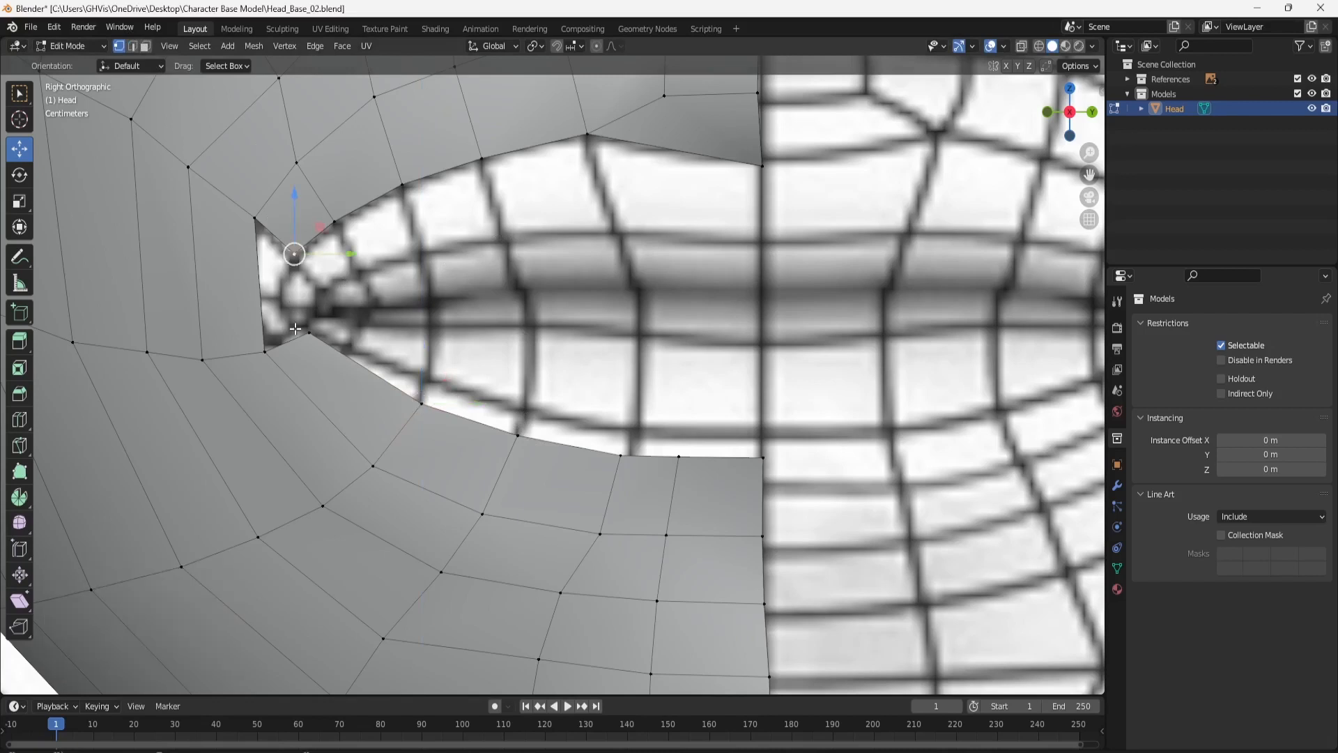
pyautogui.click(132, 46)
pyautogui.click(272, 234)
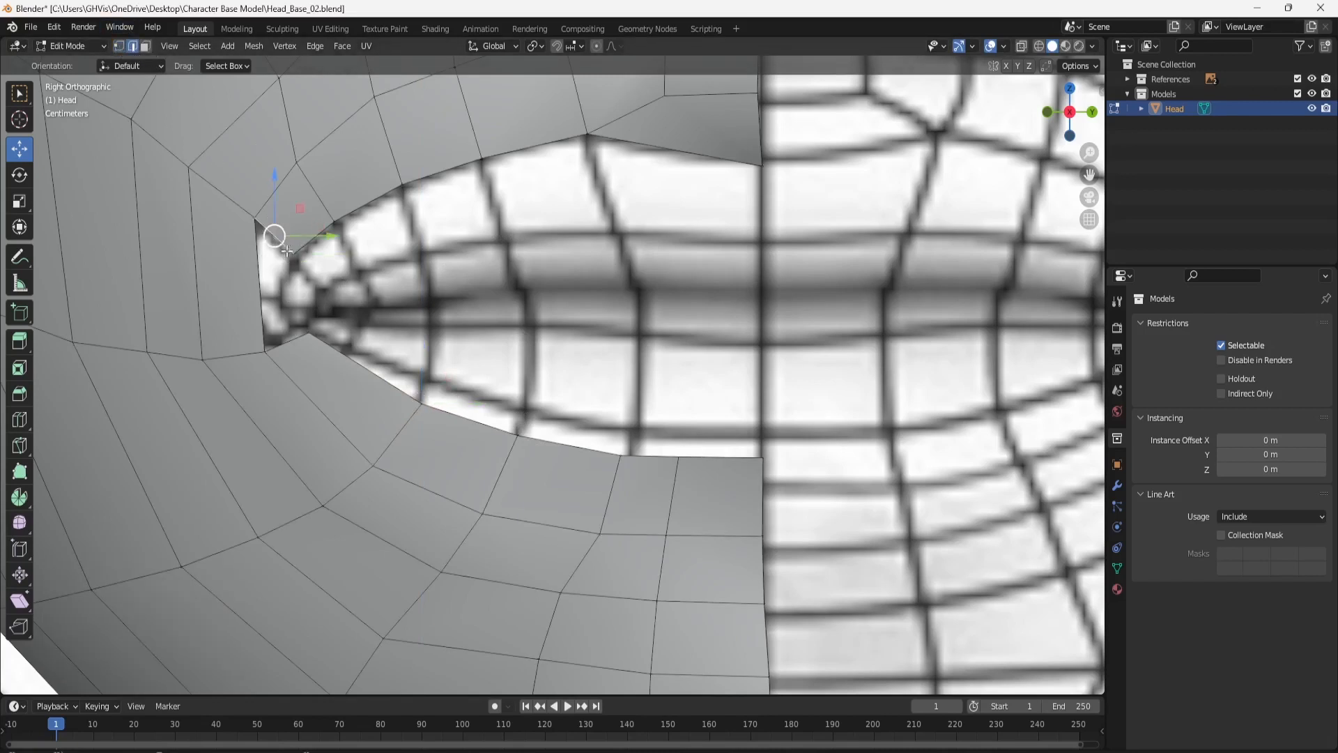
pyautogui.keyDown('shift'); pyautogui.click(290, 348); pyautogui.keyUp('shift')
pyautogui.rightClick(299, 332)
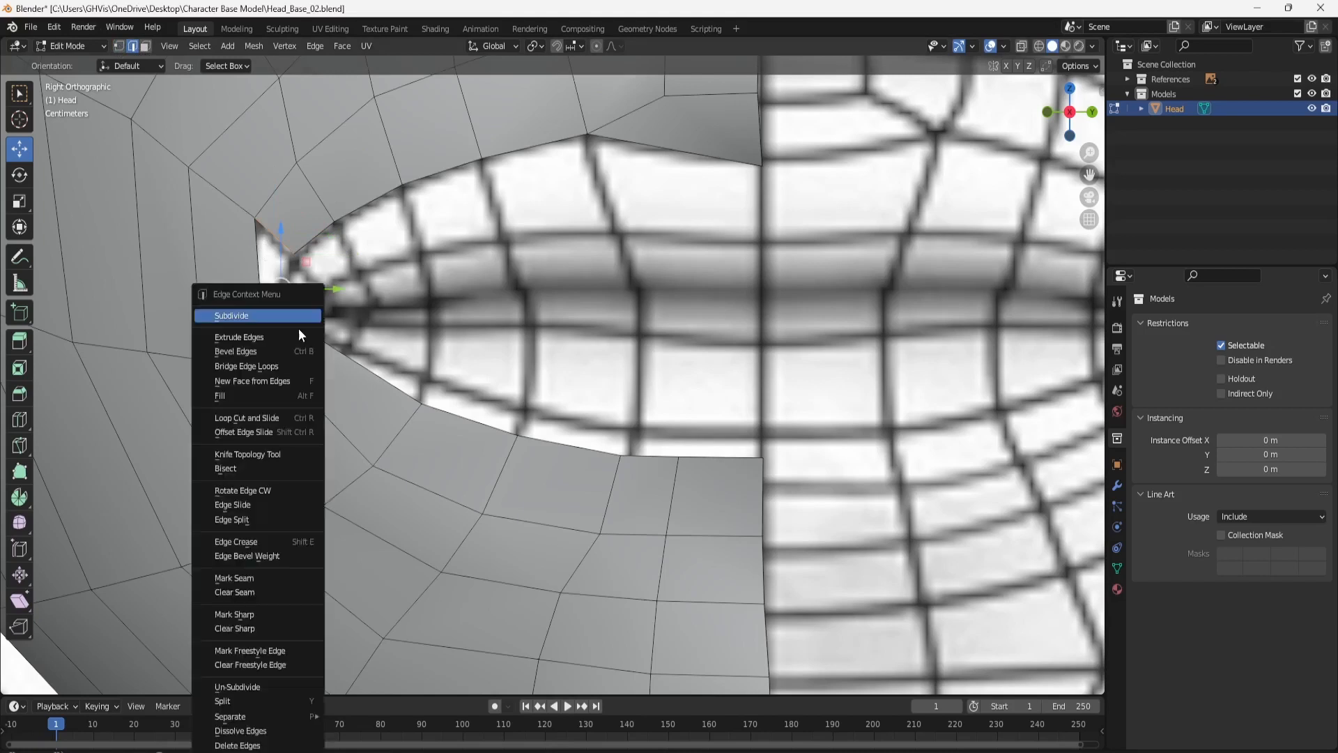
pyautogui.click(292, 365)
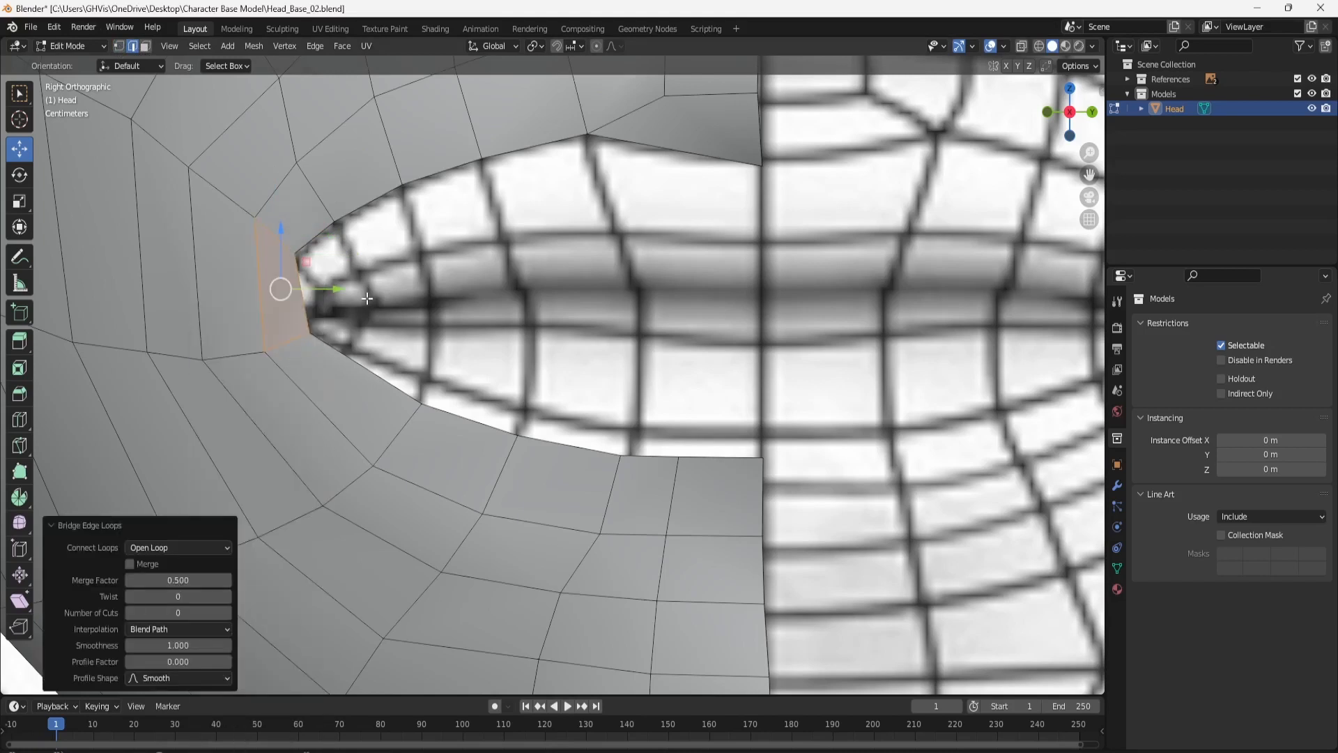
# Extrude the boundary edge loop of the mouth opening along its normals by about 0.178 m.
pyautogui.scroll(-1, 448, 342)
pyautogui.scroll(-2, 622, 346)
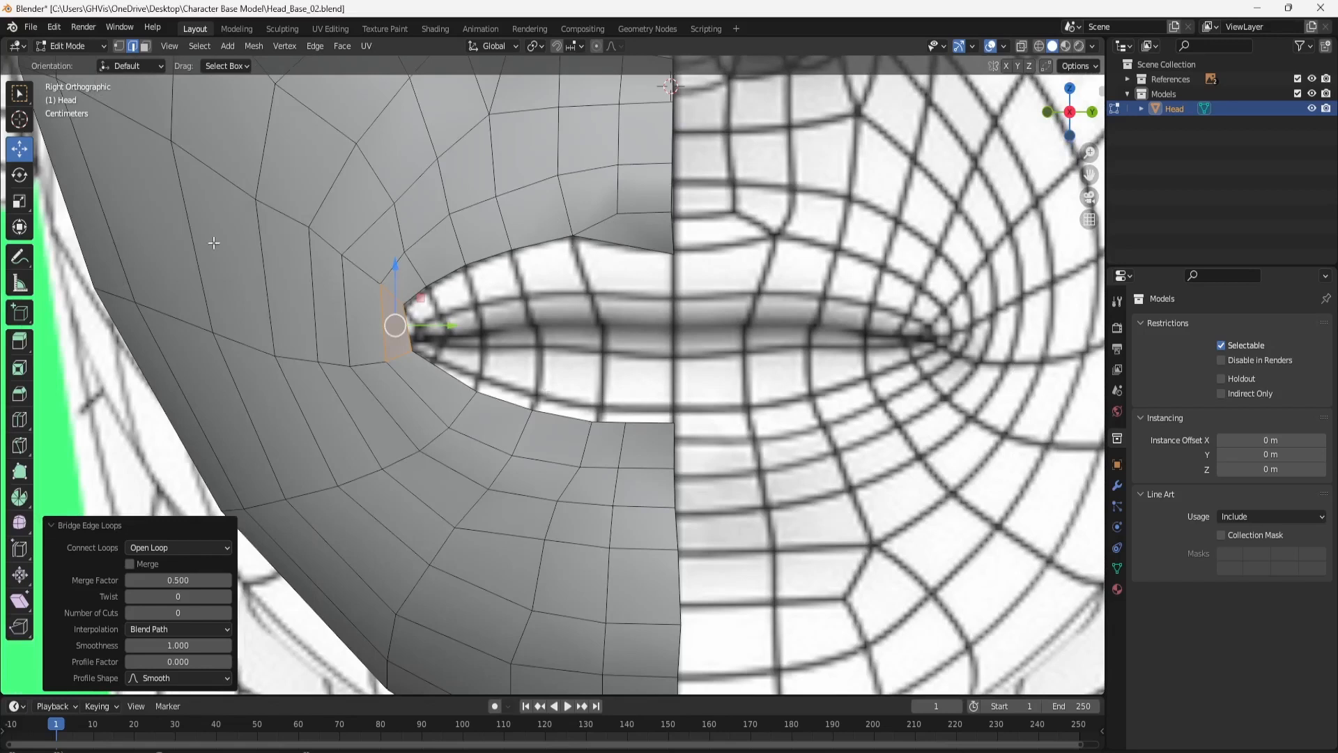
pyautogui.click(633, 241)
pyautogui.keyDown('ctrl'); pyautogui.click(645, 421); pyautogui.keyUp('ctrl')
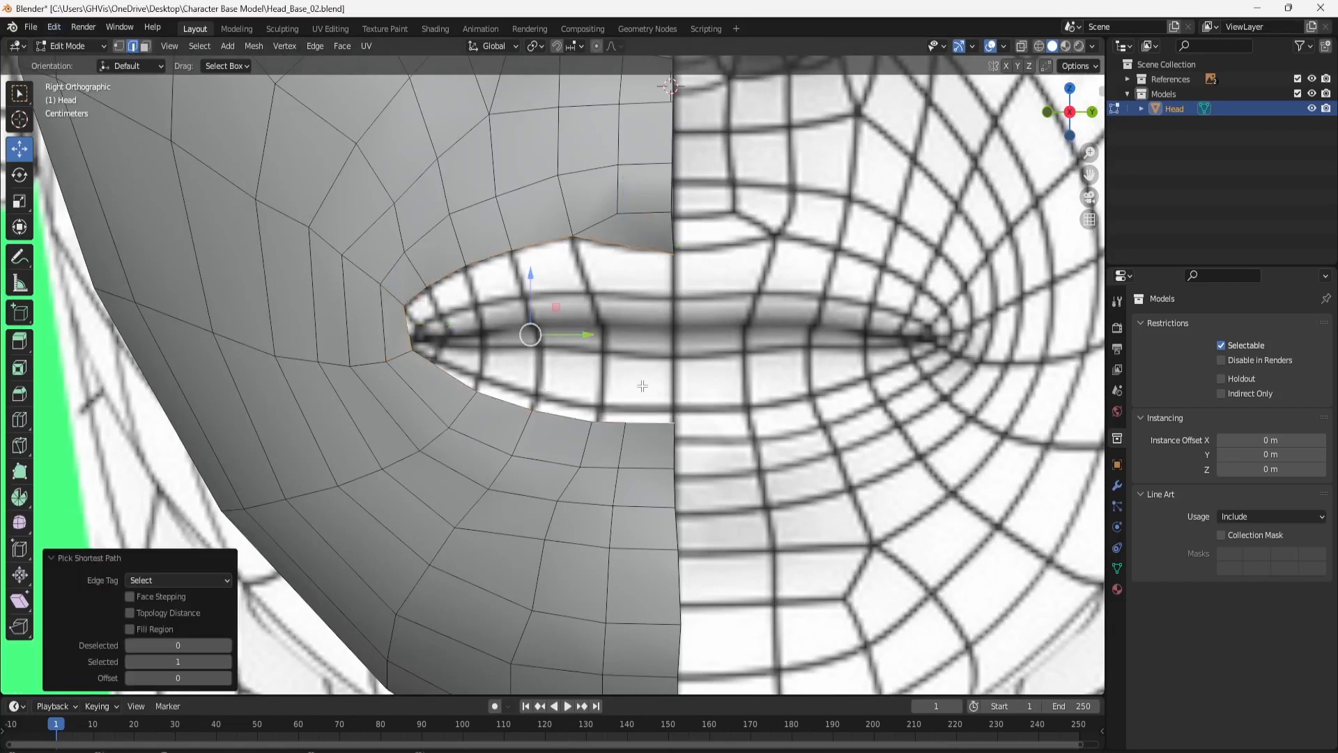
pyautogui.click(21, 343)
pyautogui.click(59, 404)
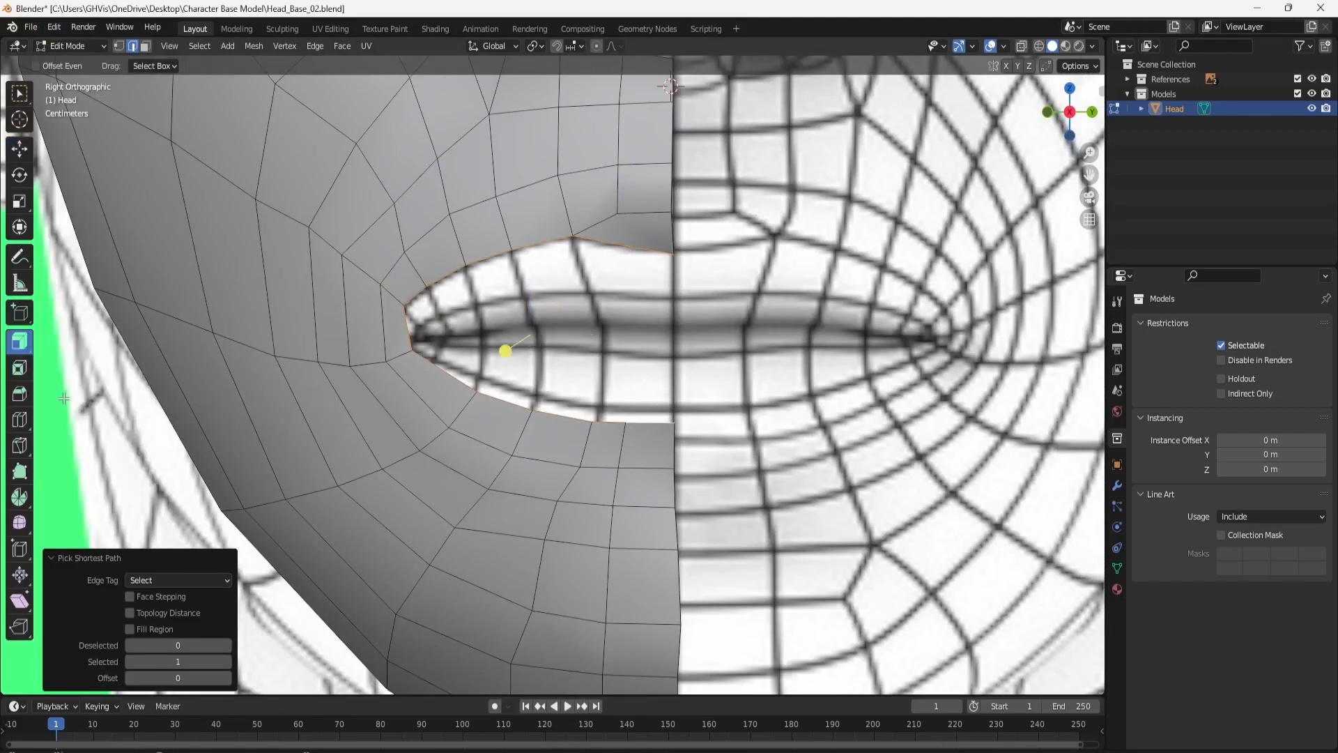
pyautogui.moveTo(502, 349); pyautogui.dragTo(451, 317)
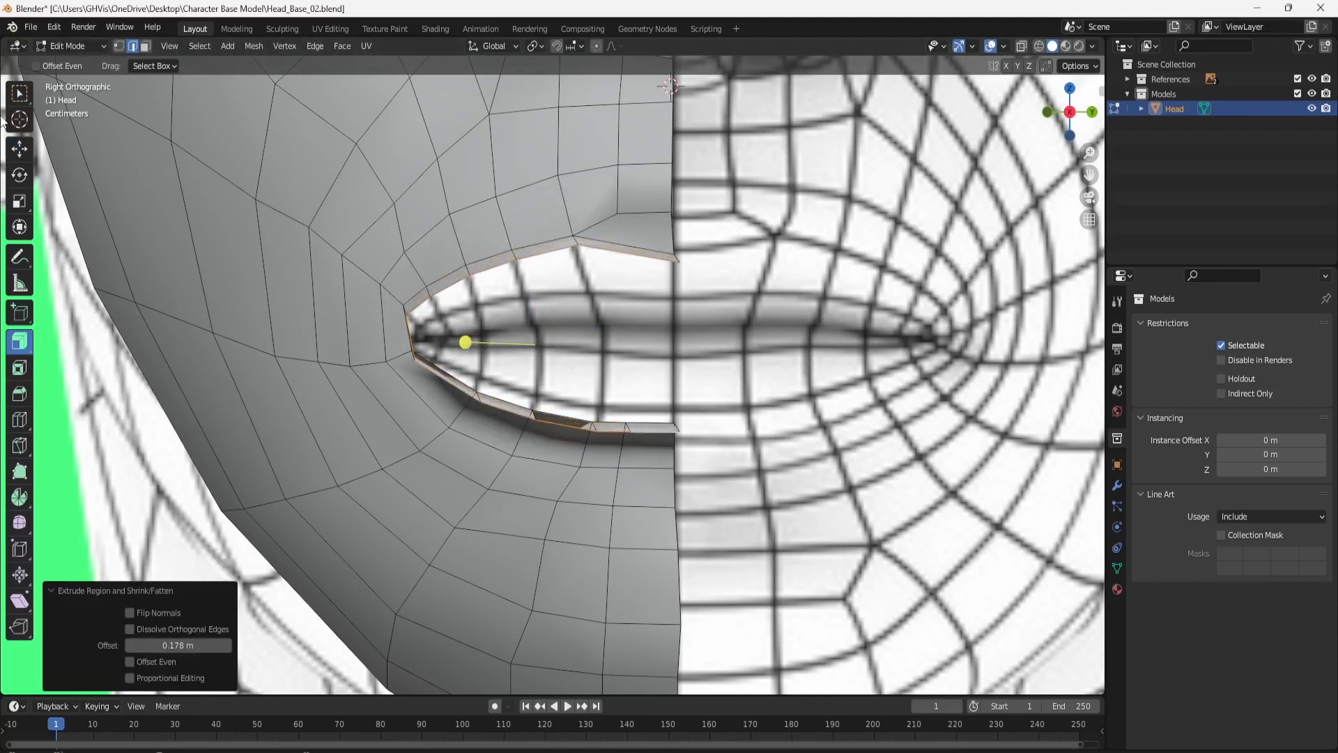
# Scale the extruded mouth loop inward and shift it along Y so its ends meet the centre line.
pyautogui.click(19, 202)
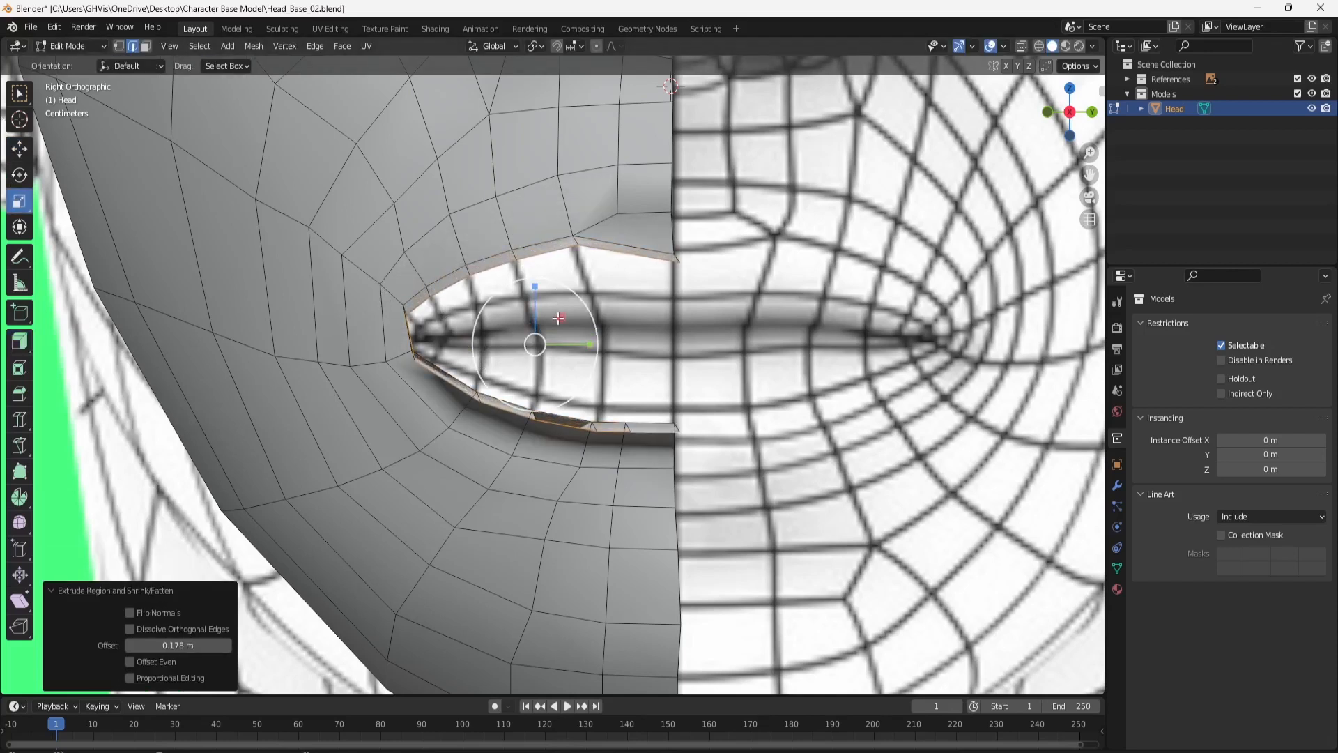
pyautogui.moveTo(538, 344); pyautogui.dragTo(625, 344)
pyautogui.click(23, 155)
pyautogui.moveTo(575, 292)
pyautogui.mouseDown()
pyautogui.moveTo(575, 310)
pyautogui.moveTo(577, 289)
pyautogui.mouseUp()
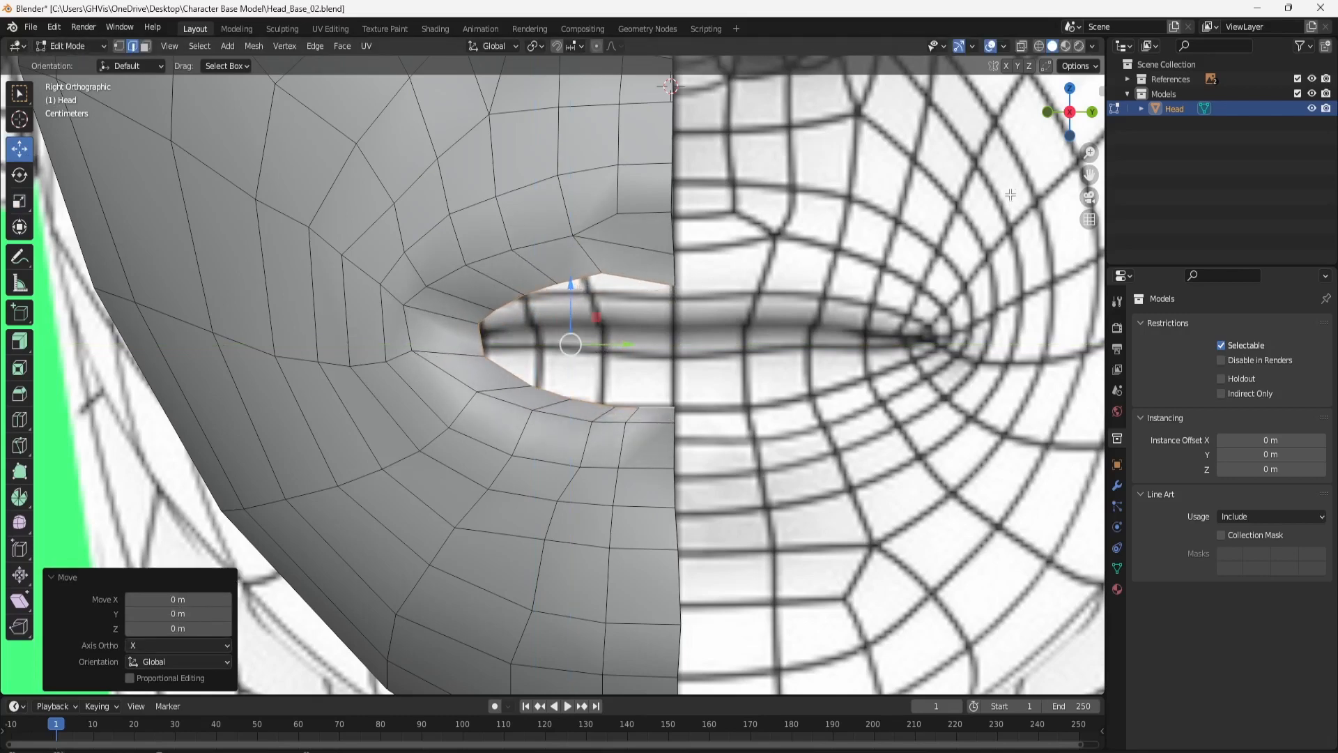
# Select the inner lower-lip vertices and, in the front view, raise them along Z and move them outward along X toward the profile reference.
pyautogui.click(1048, 113)
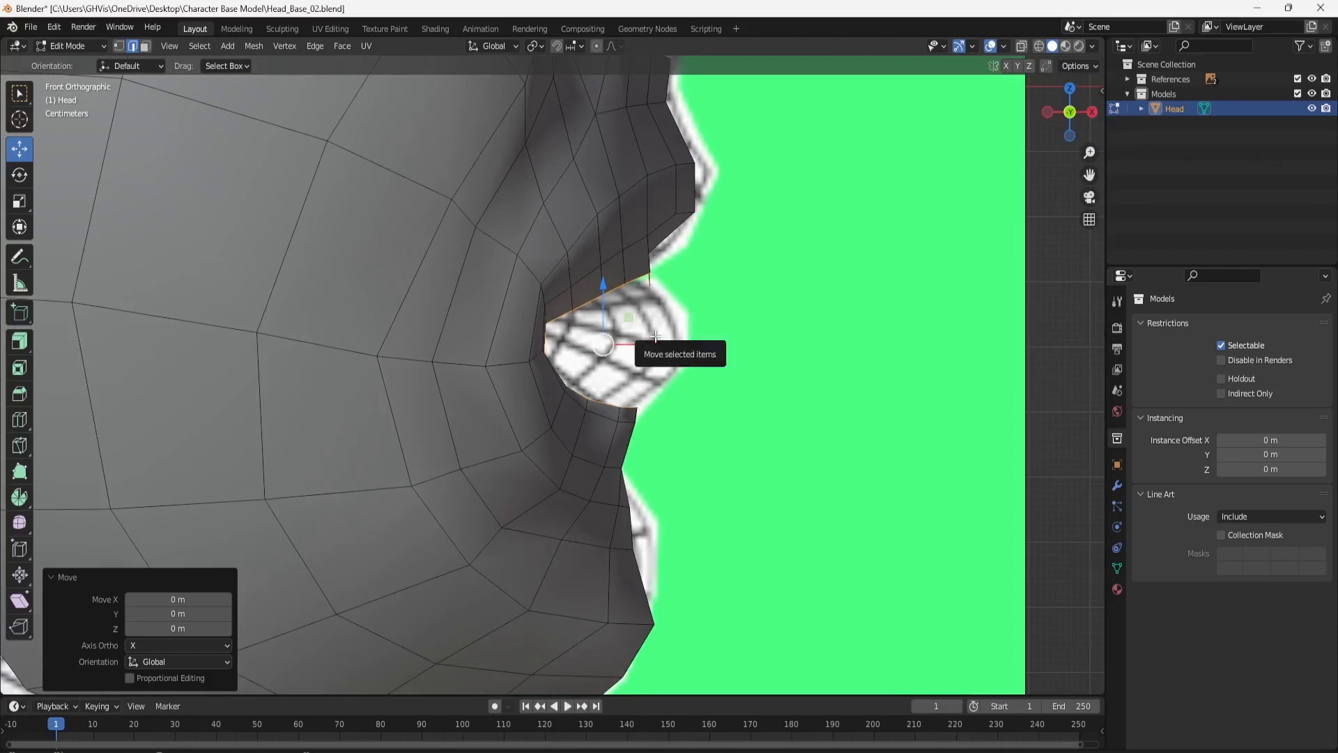
pyautogui.click(120, 46)
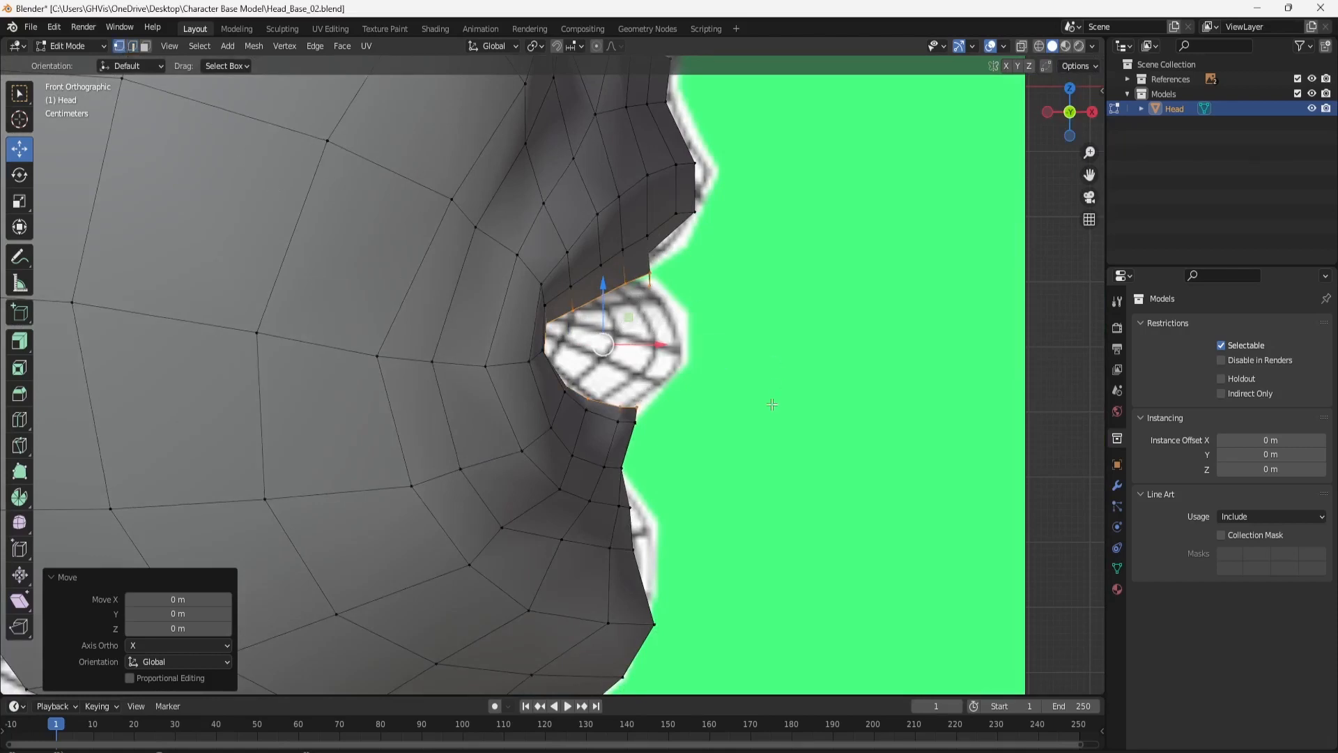
pyautogui.click(1094, 116)
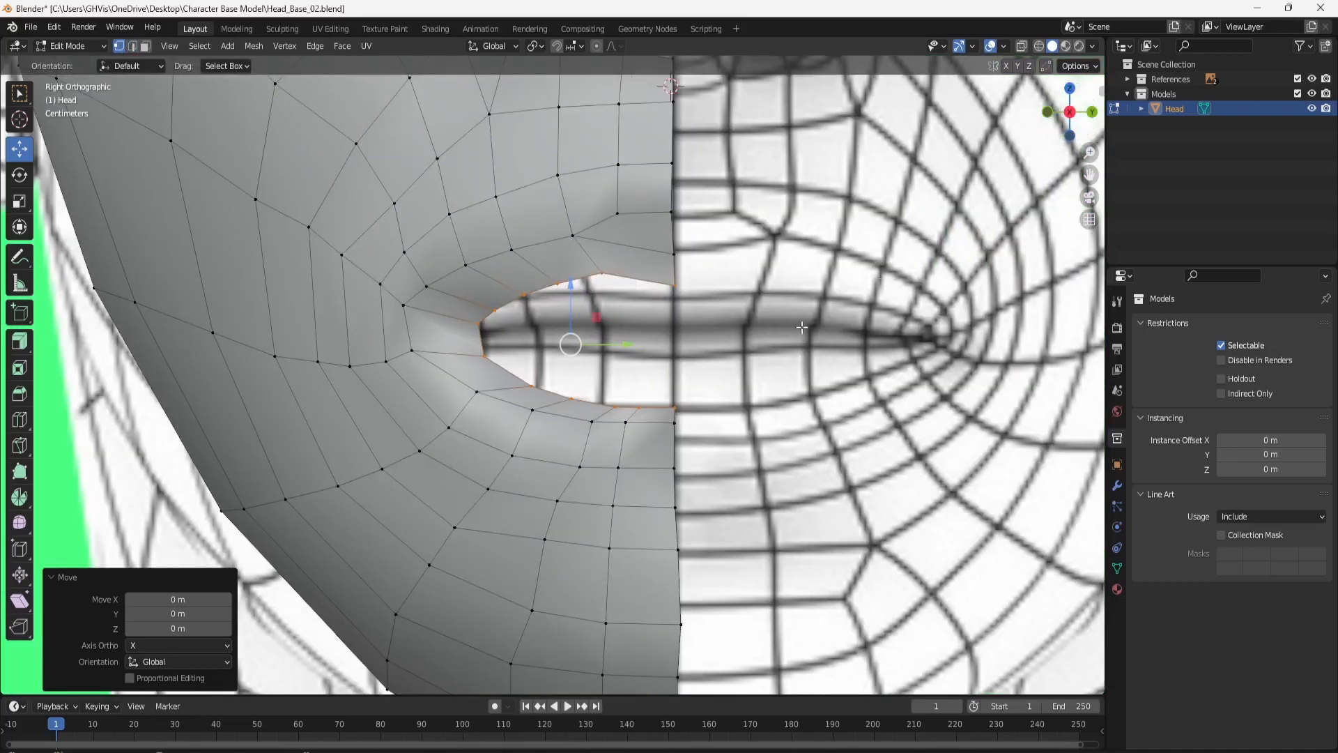
pyautogui.scroll(2, 696, 383)
pyautogui.moveTo(767, 342); pyautogui.dragTo(582, 424)
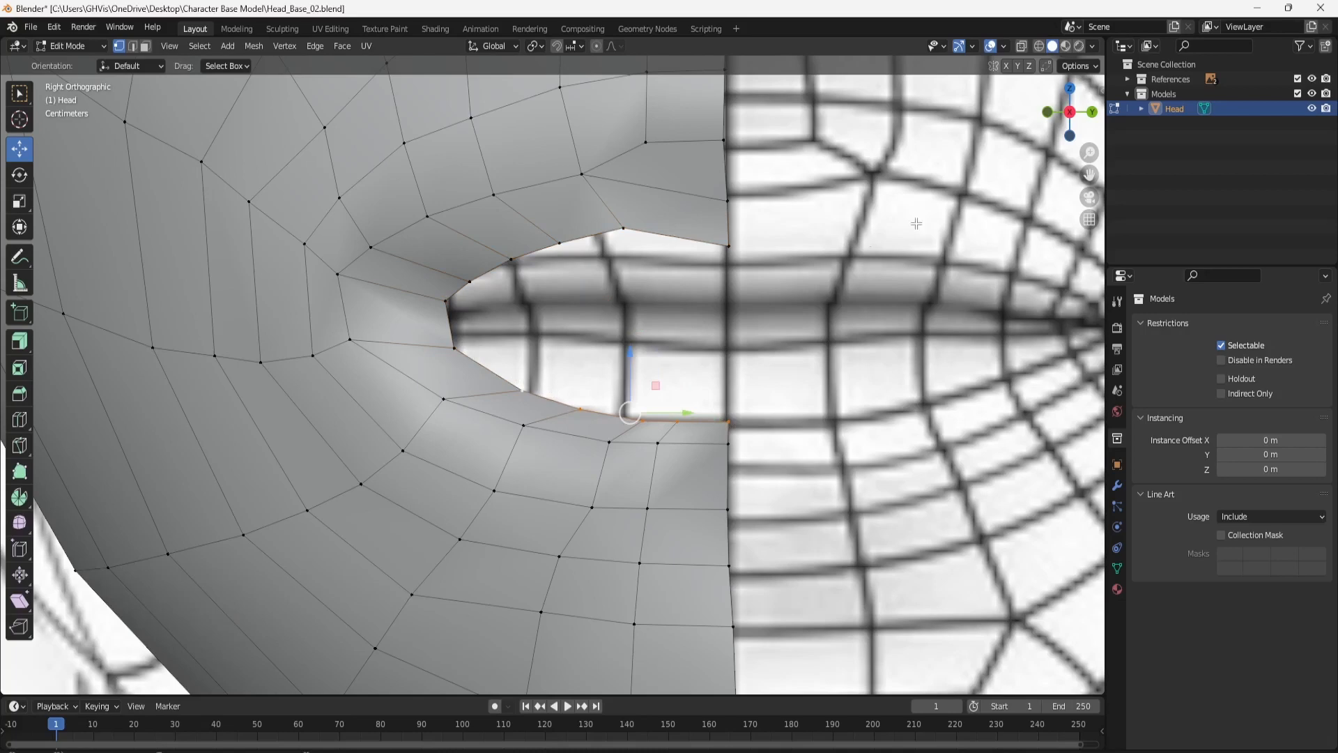
pyautogui.press('KP_1')
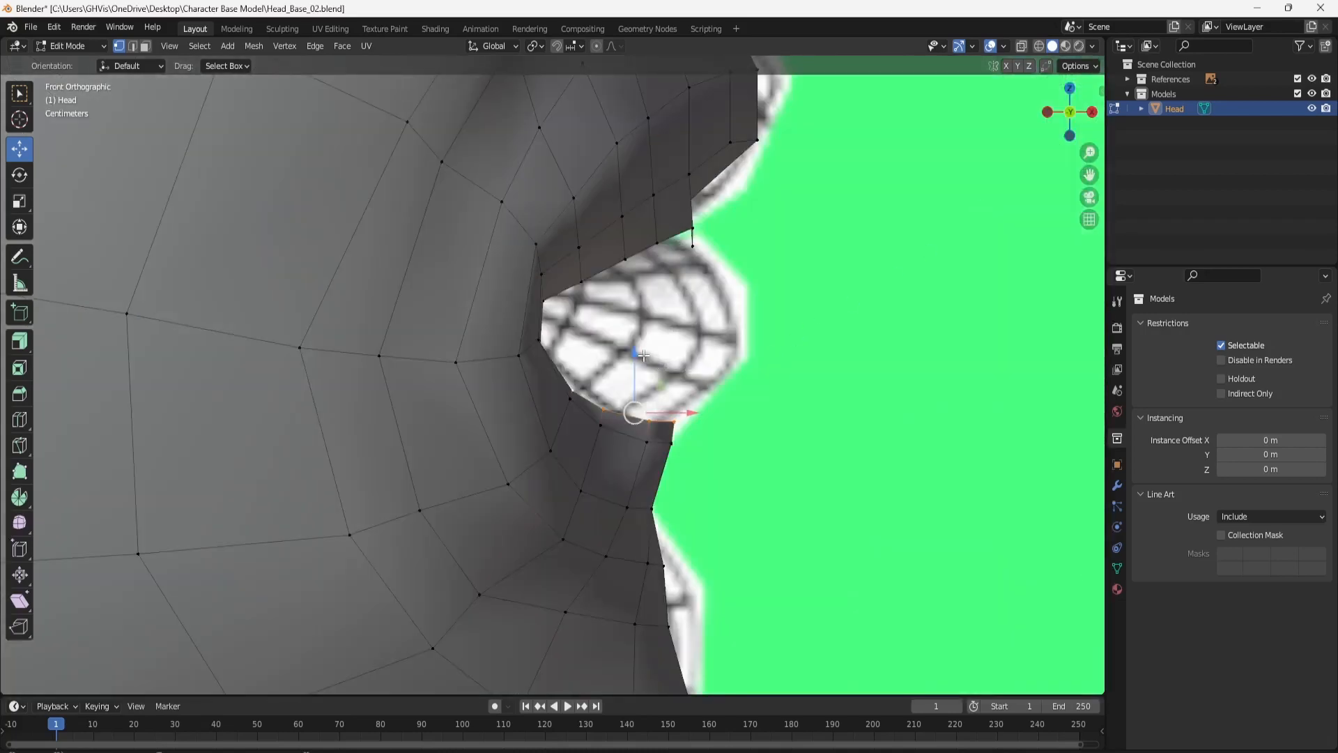
pyautogui.moveTo(642, 356); pyautogui.dragTo(665, 265)
pyautogui.moveTo(695, 322); pyautogui.dragTo(753, 328)
pyautogui.moveTo(693, 293)
pyautogui.mouseDown()
pyautogui.moveTo(709, 312)
pyautogui.moveTo(712, 299)
pyautogui.mouseUp()
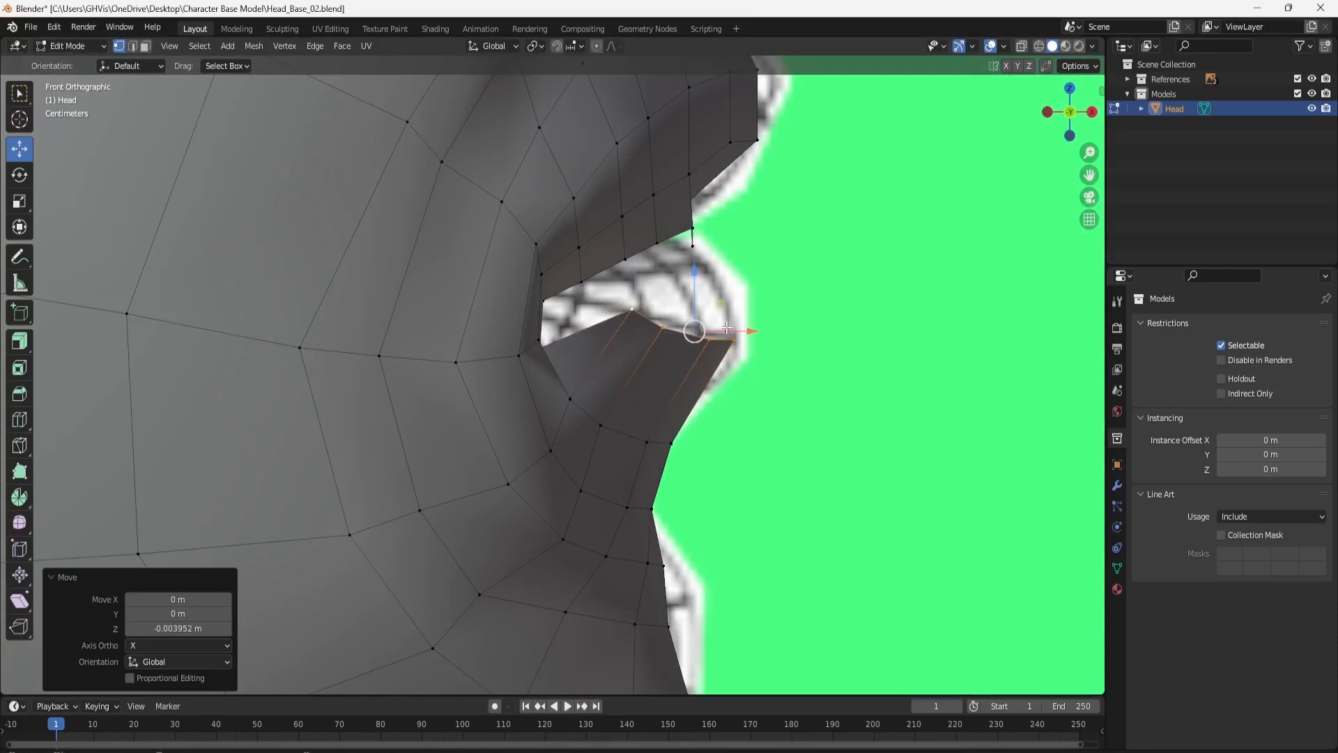
# In the front view, reposition the individual inner lower-lip vertices along X and Z to form an even lip edge.
pyautogui.click(571, 401)
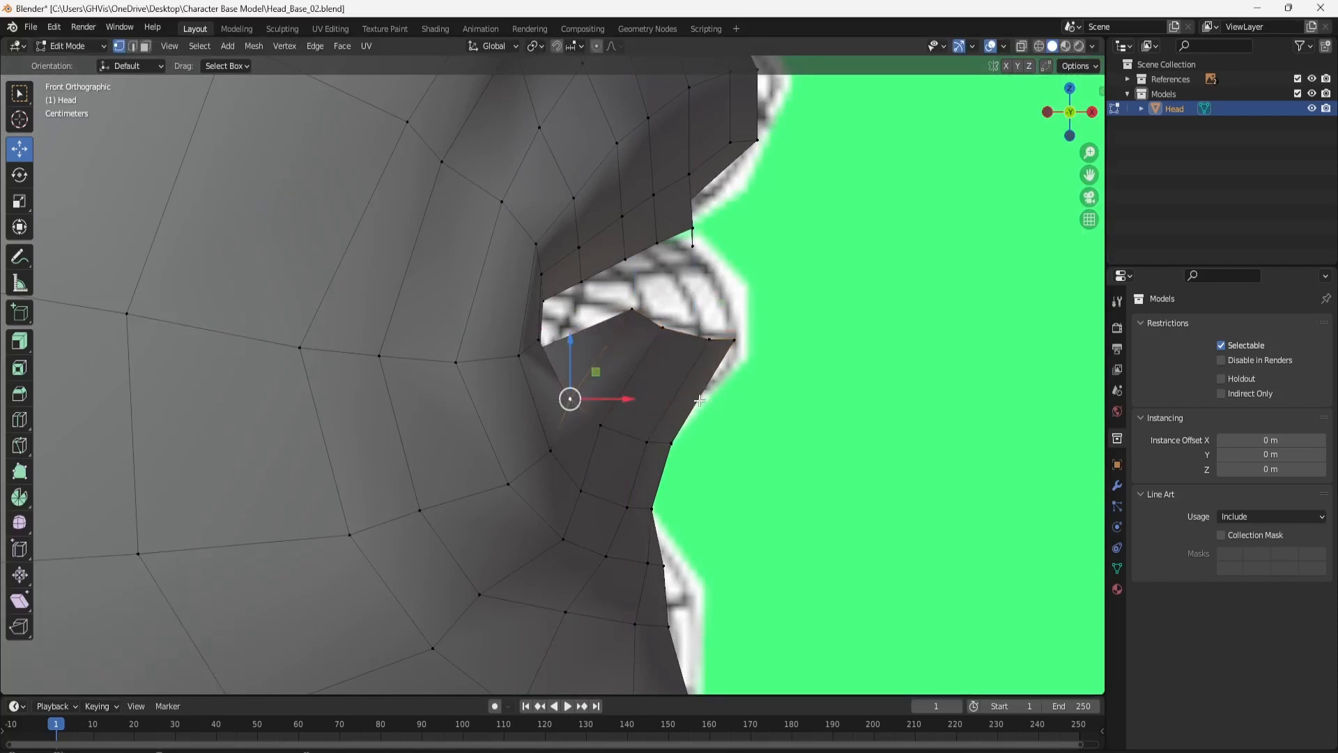
pyautogui.click(636, 311)
pyautogui.moveTo(636, 282); pyautogui.dragTo(675, 326)
pyautogui.click(674, 332)
pyautogui.moveTo(644, 294); pyautogui.dragTo(697, 300)
pyautogui.click(712, 341)
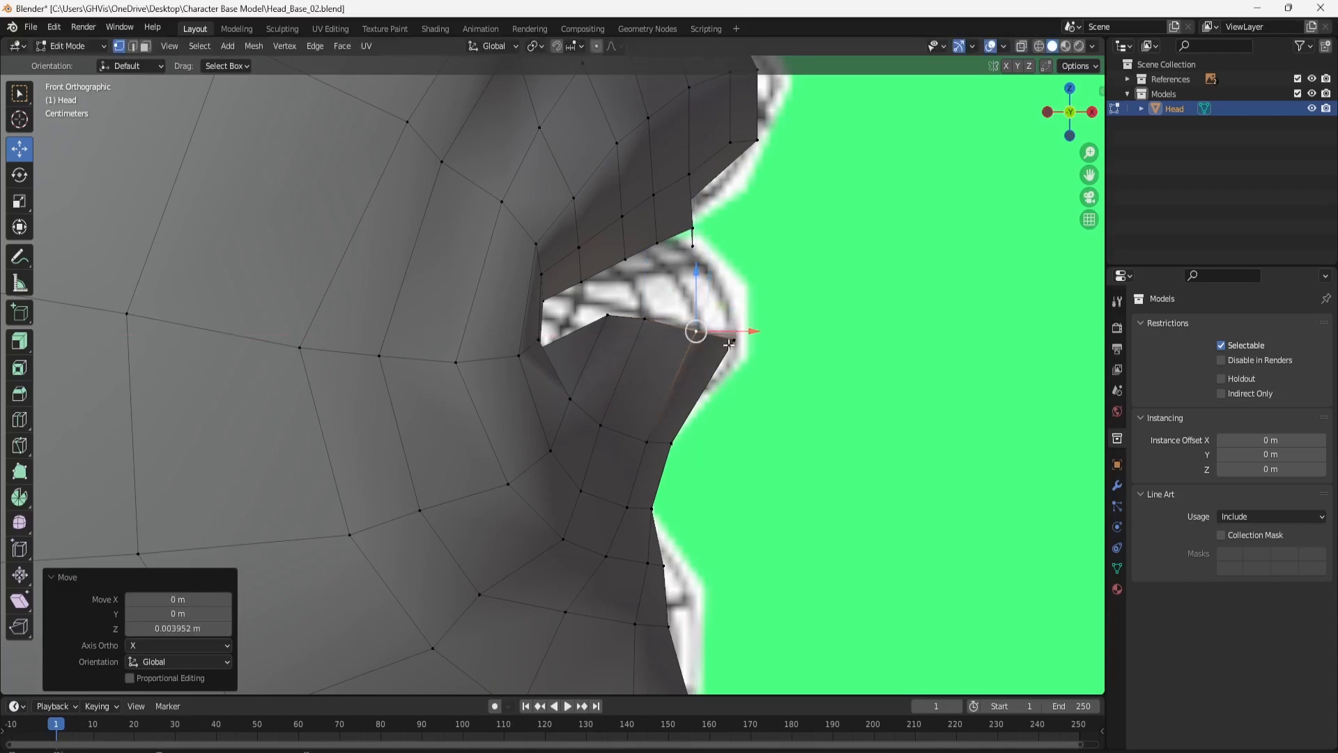
# In the right view, move the inner lip loop's corner vertices outward and up toward the reference mouth corner.
pyautogui.click(1047, 113)
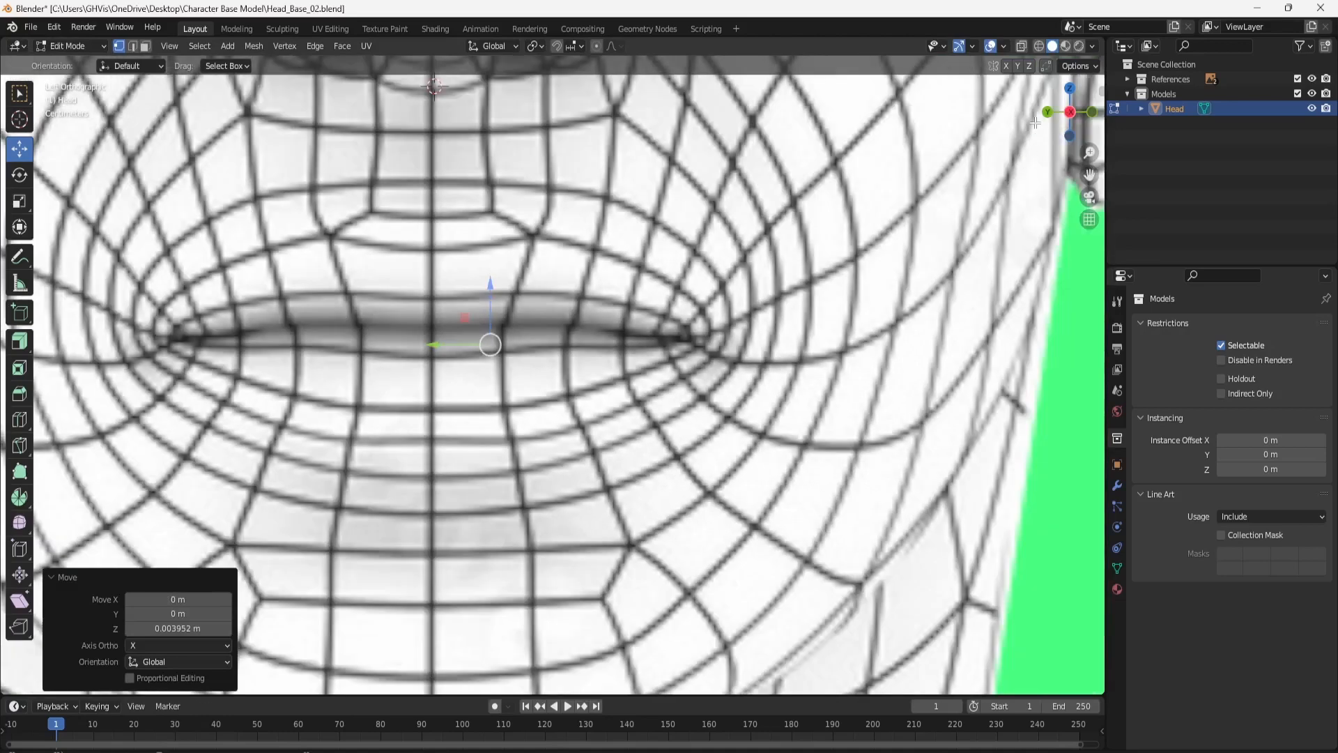
pyautogui.click(1070, 112)
pyautogui.click(485, 355)
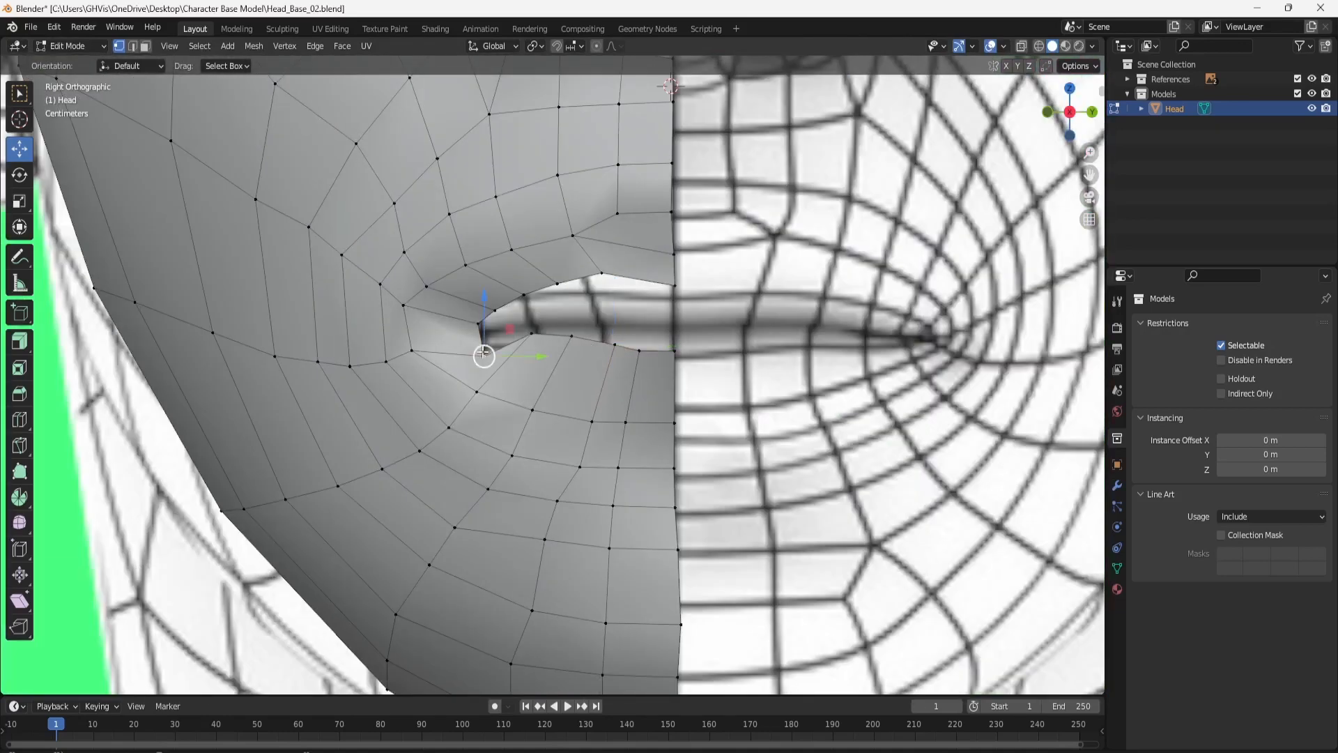
pyautogui.moveTo(484, 331); pyautogui.dragTo(453, 304)
pyautogui.click(476, 319)
pyautogui.keyDown('shift'); pyautogui.click(501, 311); pyautogui.keyUp('shift')
pyautogui.click(488, 334)
# Slide three inner lower-lip vertices along Y toward the mouth corner, moving the last about 0.060 m.
pyautogui.click(533, 336)
pyautogui.moveTo(545, 334); pyautogui.dragTo(509, 334)
pyautogui.click(571, 337)
pyautogui.moveTo(600, 334); pyautogui.dragTo(561, 333)
pyautogui.click(613, 344)
pyautogui.moveTo(641, 340); pyautogui.dragTo(604, 339)
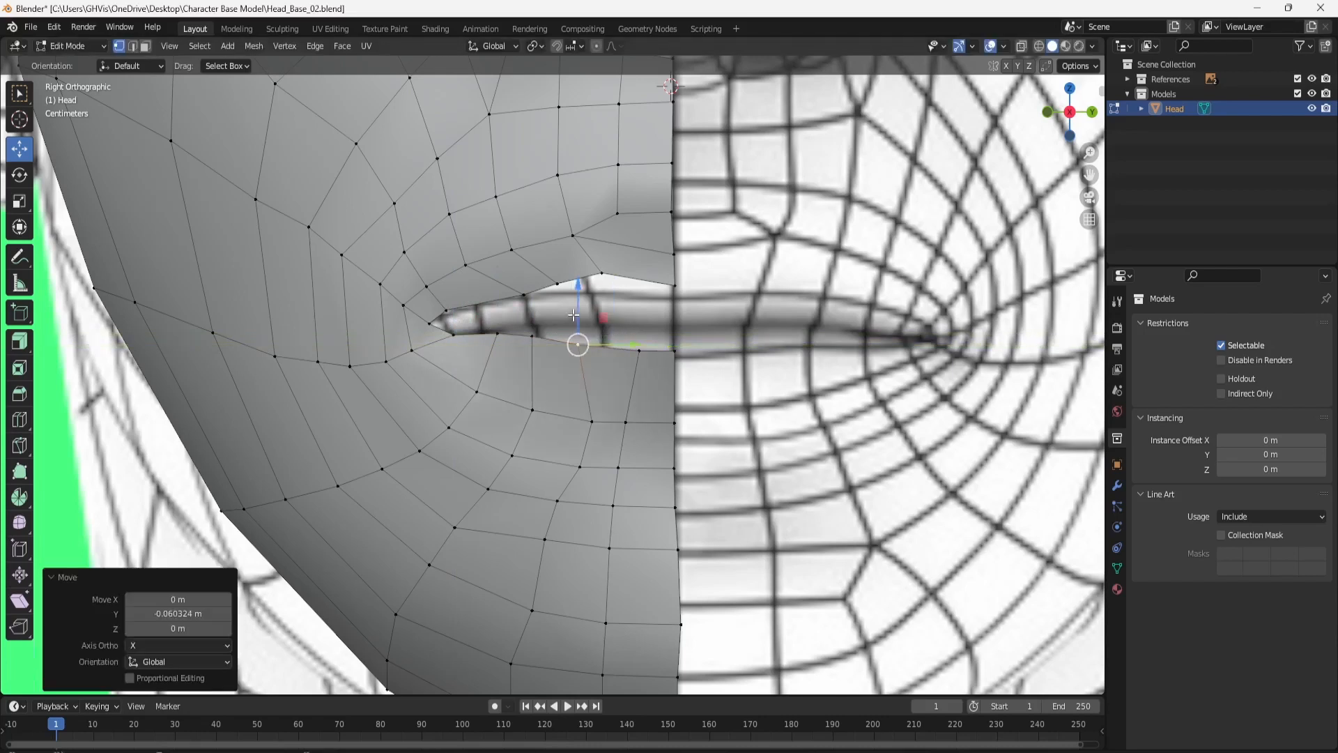
# Align the lower-lip vertices nearest the centre line and the column beneath them with the topology reference.
pyautogui.click(638, 350)
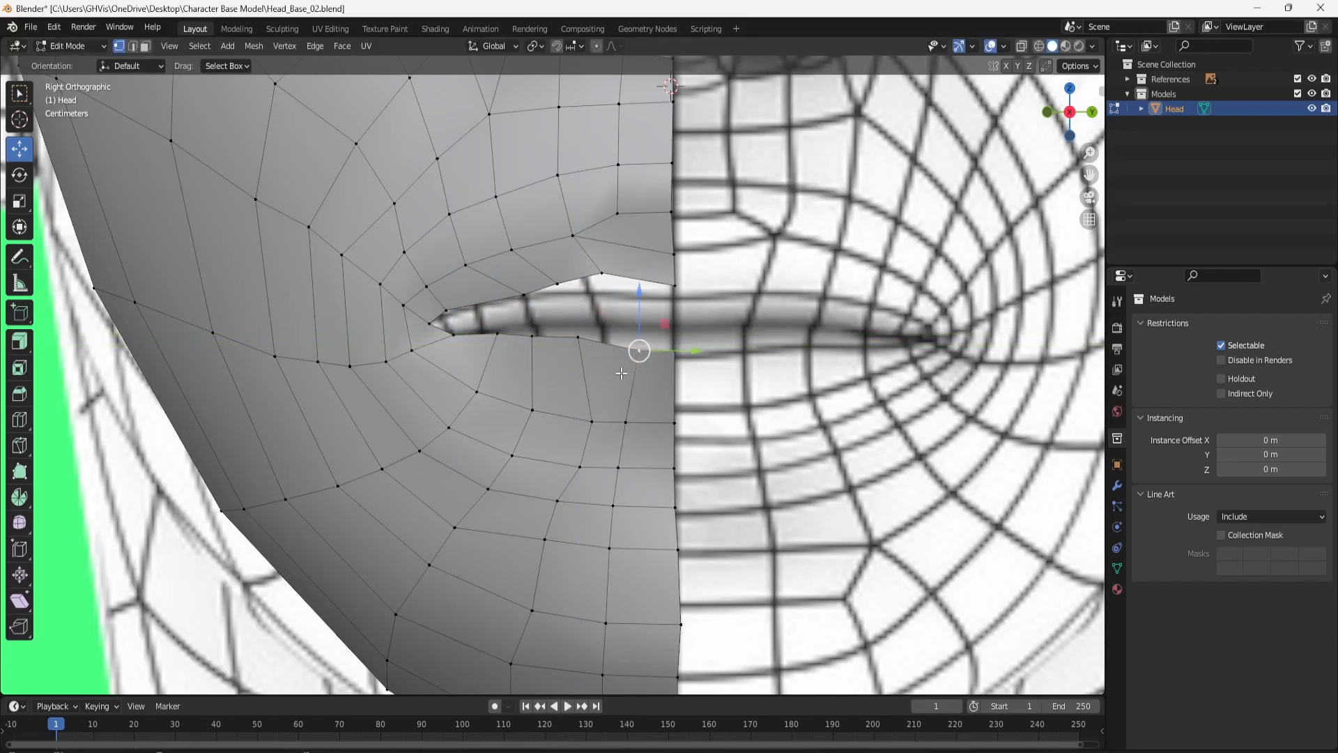
pyautogui.click(596, 420)
pyautogui.keyDown('shift'); pyautogui.click(591, 468); pyautogui.keyUp('shift')
pyautogui.moveTo(628, 444); pyautogui.dragTo(613, 444)
pyautogui.click(635, 350)
pyautogui.moveTo(642, 324); pyautogui.dragTo(671, 313)
pyautogui.click(679, 357)
# Move the inner upper-lip vertices from the mouth corner inward onto the reference, lowering the last one about 0.007 m.
pyautogui.click(443, 305)
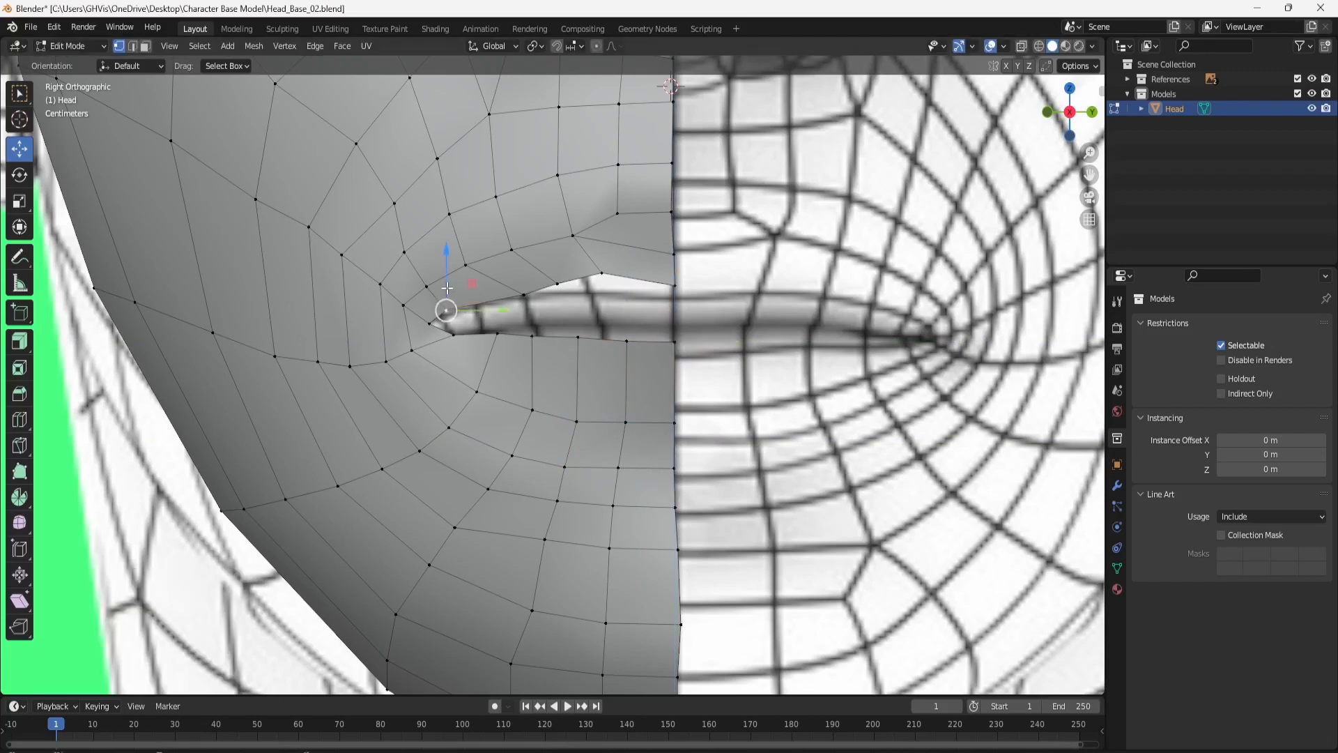
pyautogui.moveTo(447, 287); pyautogui.dragTo(429, 295)
pyautogui.click(428, 320)
pyautogui.click(522, 298)
pyautogui.moveTo(549, 296); pyautogui.dragTo(520, 265)
pyautogui.click(556, 284)
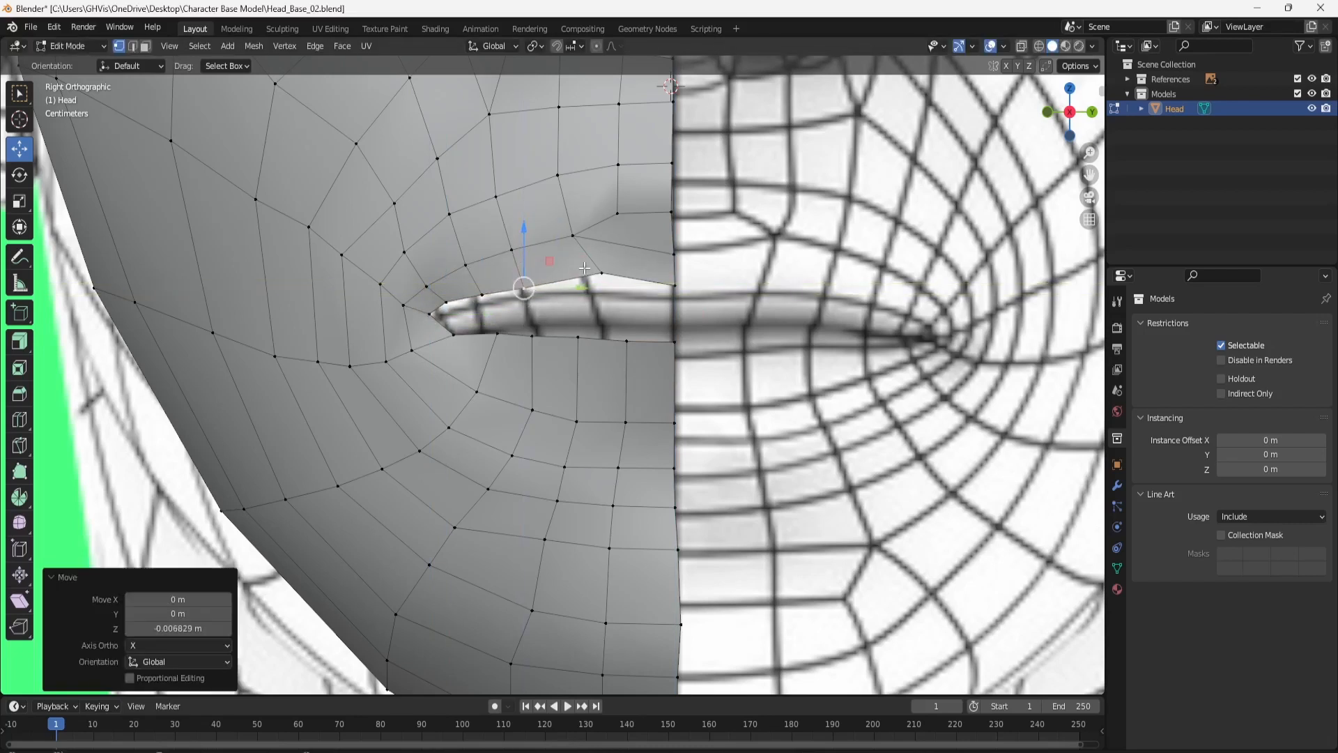
# Fit the upper-lip peak vertex to the reference and lower the centre-line vertex about 0.014 m.
pyautogui.click(602, 270)
pyautogui.moveTo(613, 274); pyautogui.dragTo(584, 255)
pyautogui.click(669, 287)
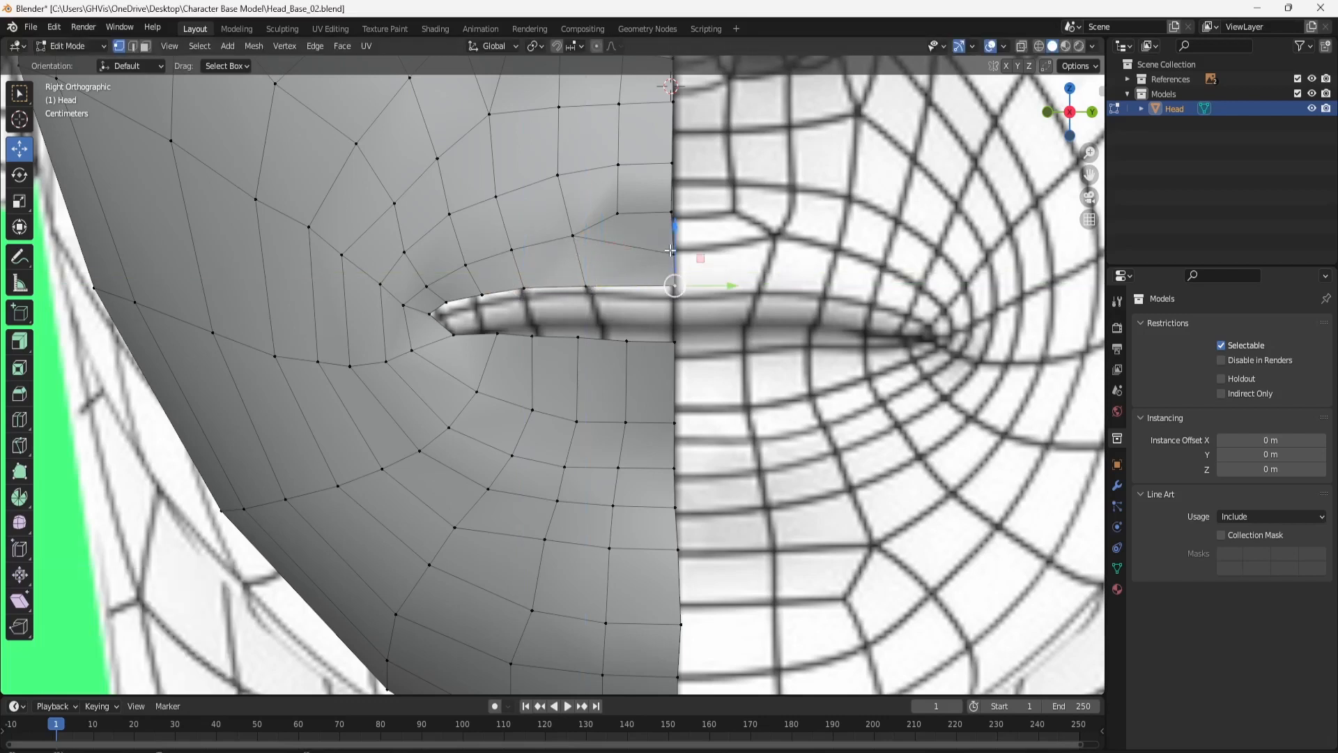
pyautogui.moveTo(670, 250); pyautogui.dragTo(678, 260)
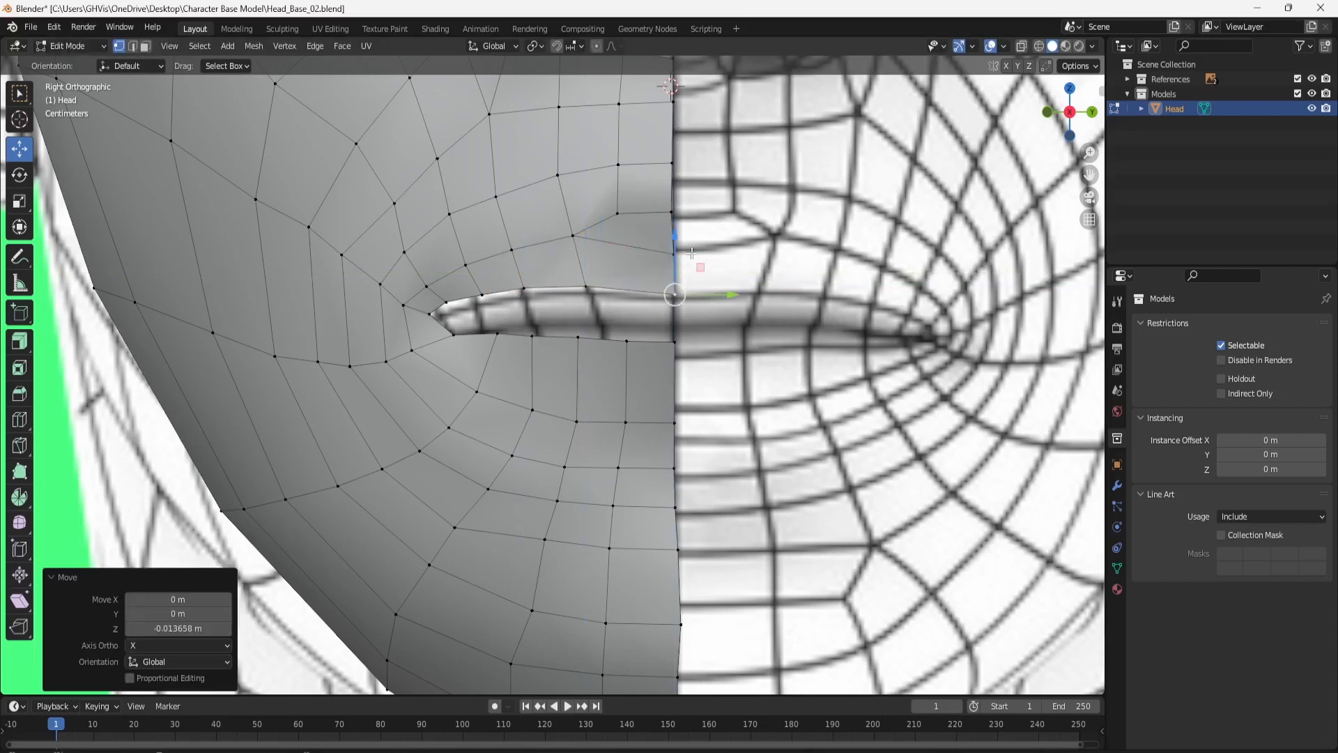
# In the front view, fit the upper-lip vertices above the mouth opening to the profile reference.
pyautogui.click(1048, 112)
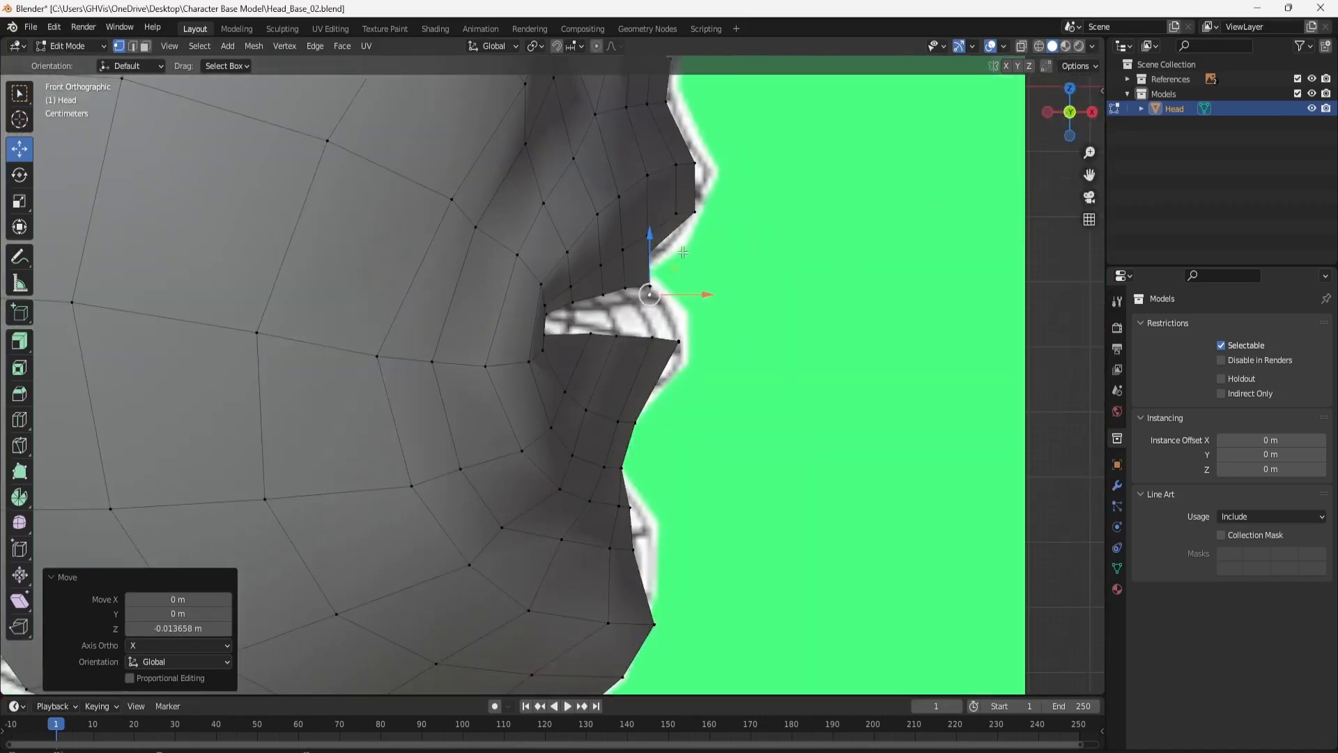
pyautogui.click(690, 244)
pyautogui.moveTo(691, 254); pyautogui.dragTo(660, 257)
pyautogui.click(646, 240)
pyautogui.click(632, 250)
pyautogui.click(616, 264)
pyautogui.click(574, 282)
# Even out the inner upper-lip edge from the mouth corner to the centre, raising the centre vertex about 0.008 m.
pyautogui.click(546, 308)
pyautogui.click(545, 333)
pyautogui.click(571, 305)
pyautogui.click(608, 290)
pyautogui.click(649, 286)
pyautogui.scroll(-1, 712, 239)
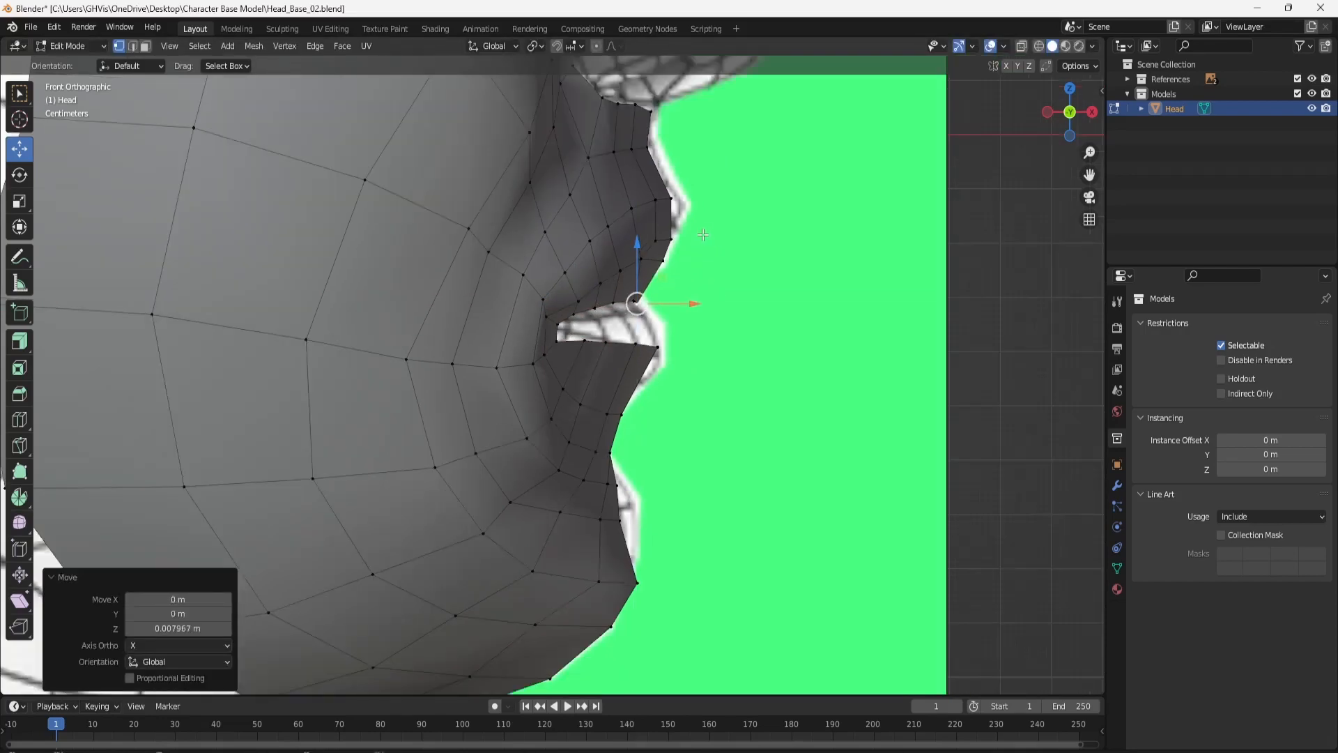
pyautogui.scroll(2, 703, 235)
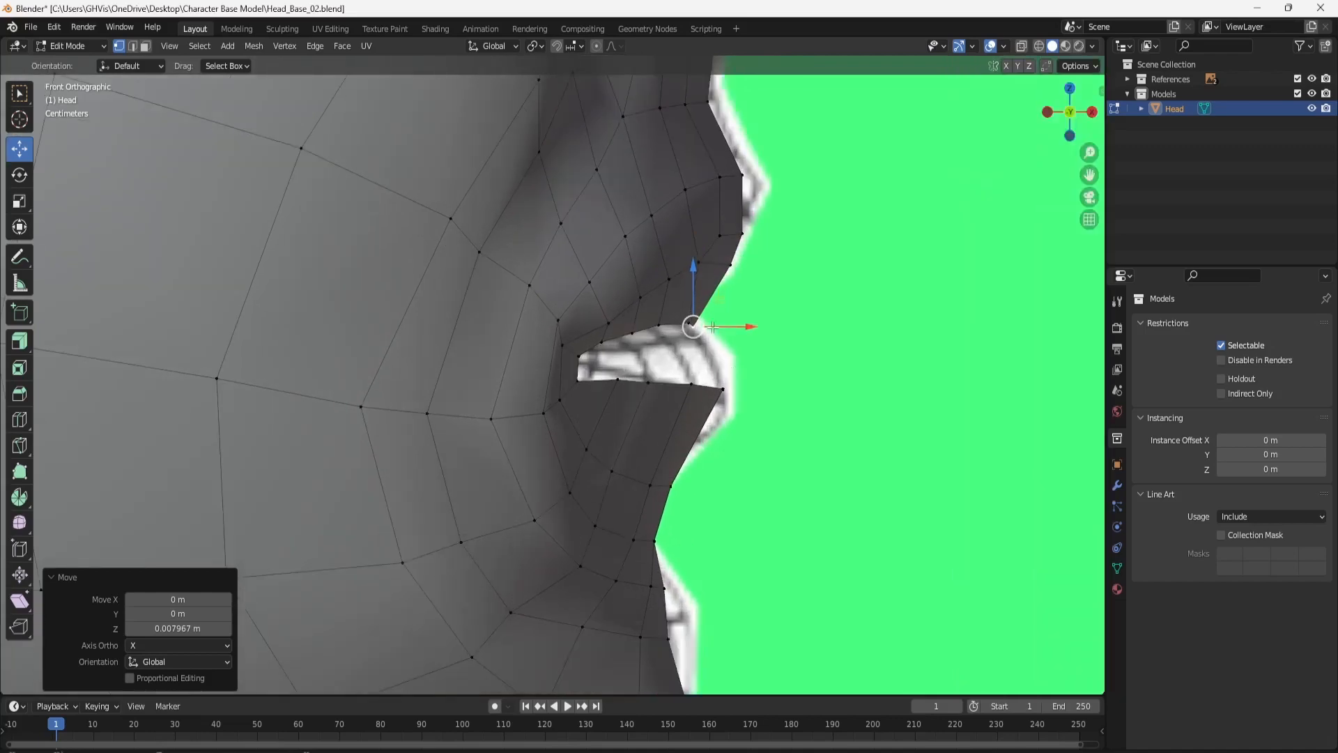
# Refine the upper vertices at the mouth corner in the front view, raising the outer one about 0.004 m.
pyautogui.click(584, 356)
pyautogui.moveTo(577, 336); pyautogui.dragTo(607, 338)
pyautogui.click(565, 343)
pyautogui.hotkey('ctrl', 'z')
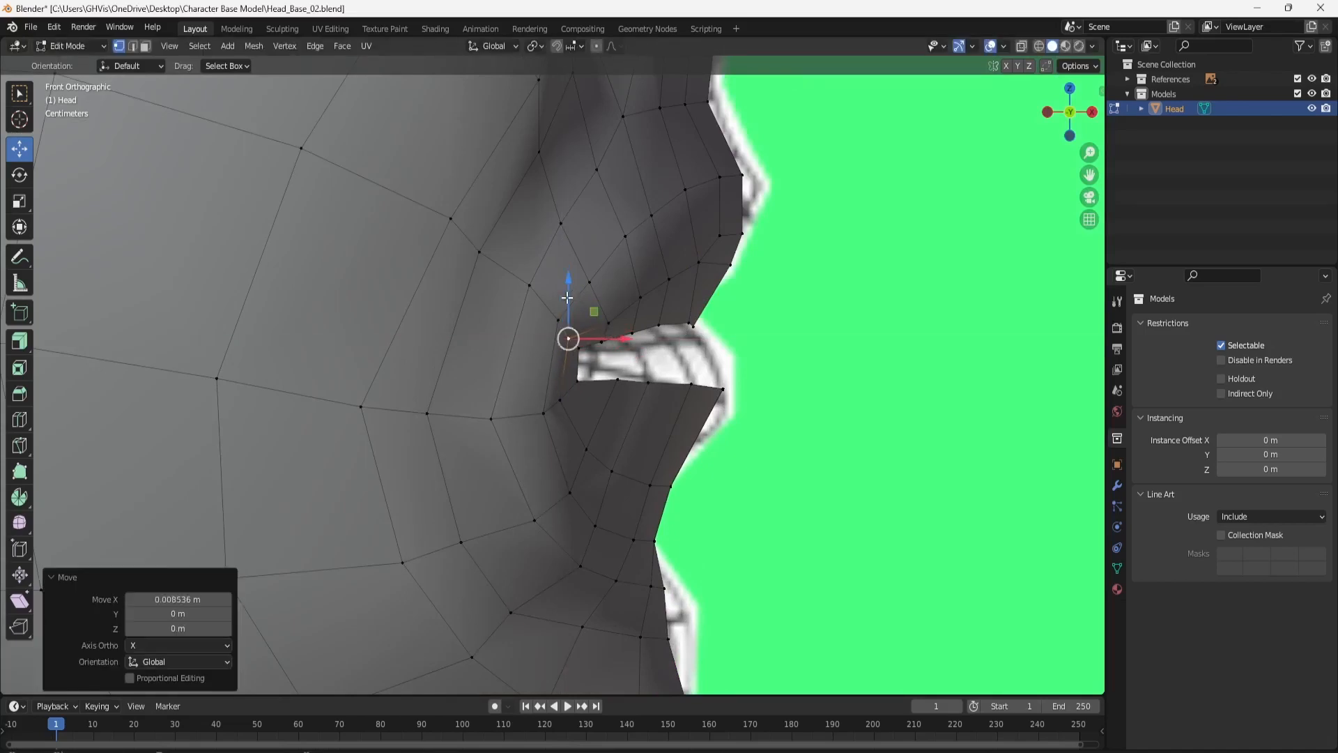
pyautogui.moveTo(568, 298); pyautogui.dragTo(568, 295)
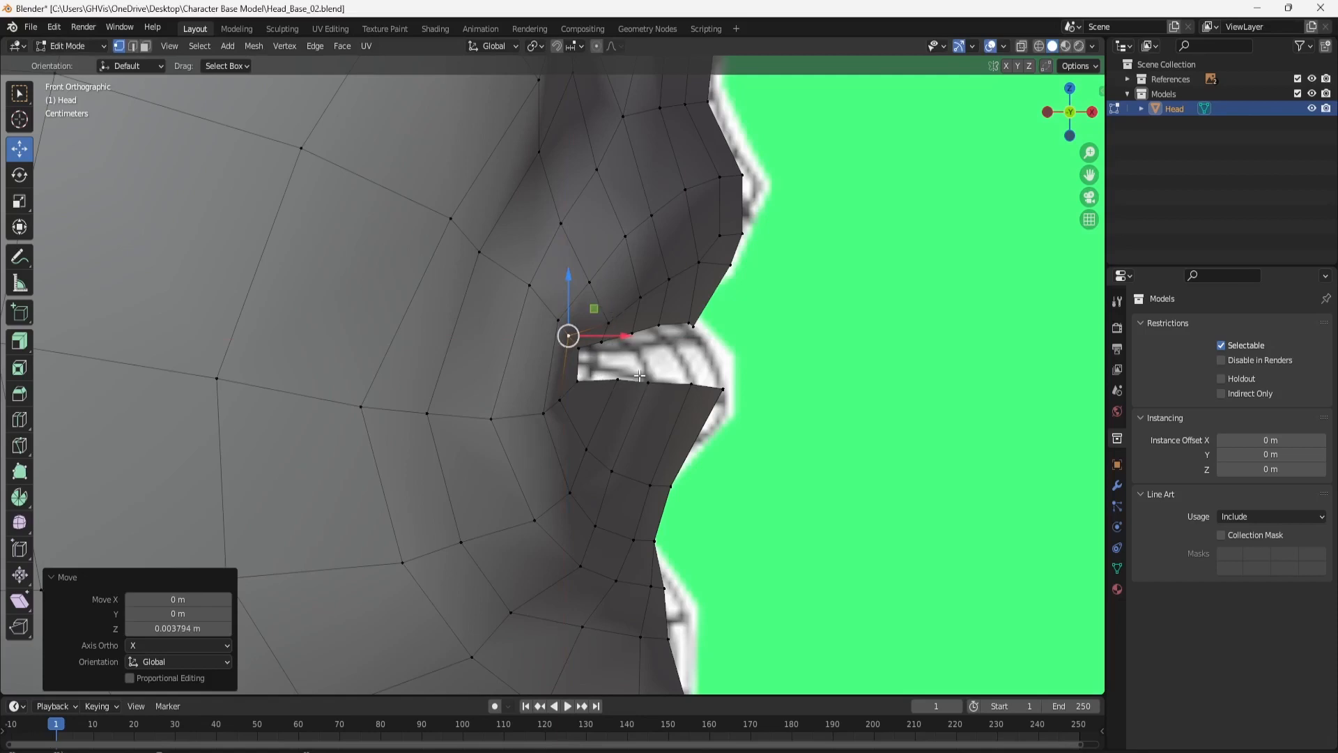
# Adjust the cheek vertices beside the nose along X in the front view, moving the last one back about 0.039 m.
pyautogui.scroll(-4, 520, 273)
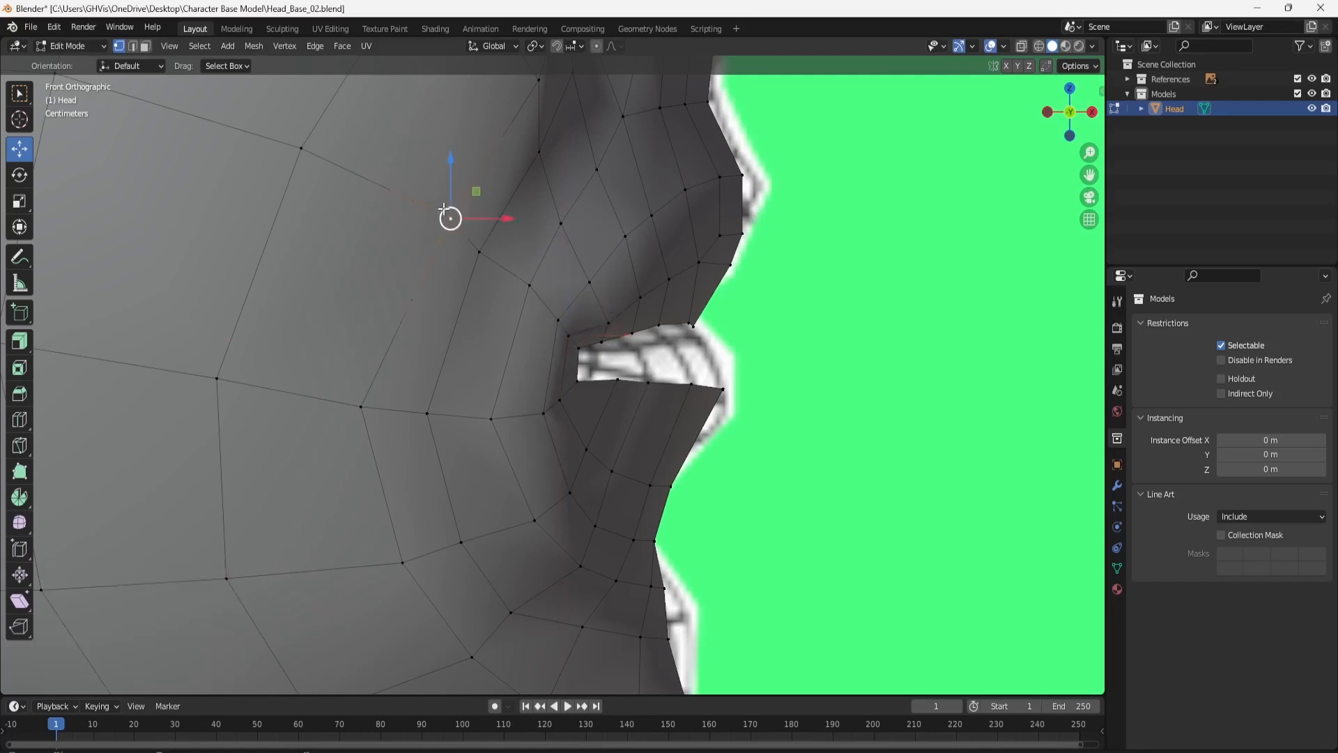
pyautogui.click(551, 187)
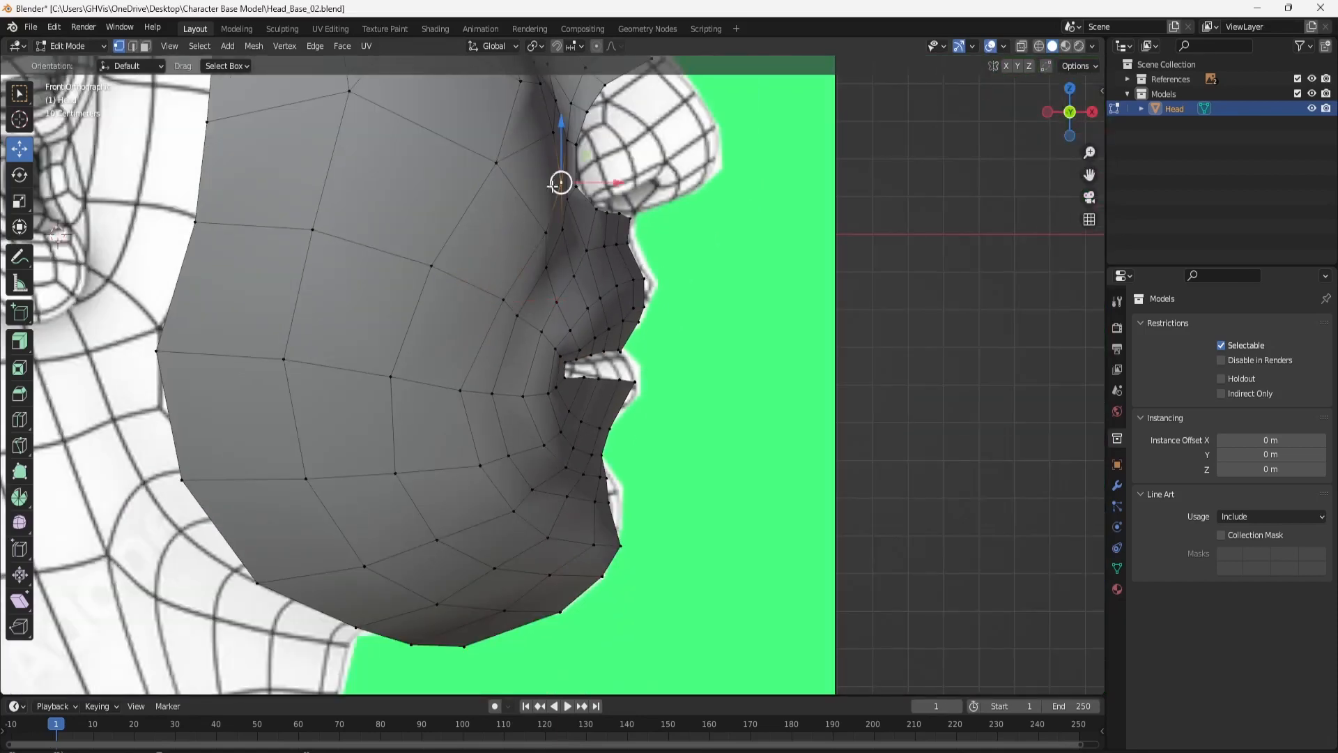
pyautogui.moveTo(567, 178); pyautogui.dragTo(600, 130)
pyautogui.keyDown('shift'); pyautogui.click(548, 132); pyautogui.keyUp('shift')
pyautogui.click(558, 135)
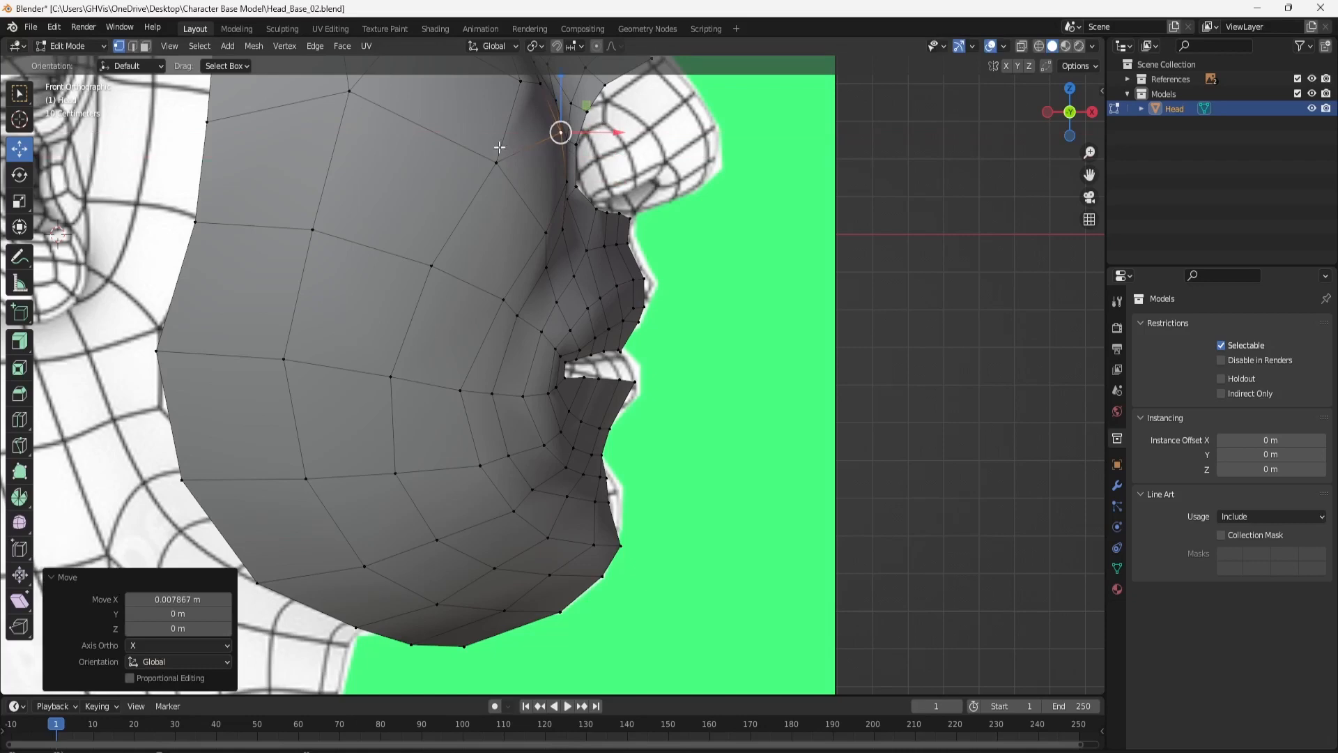
pyautogui.keyDown('shift'); pyautogui.moveTo(540, 133); pyautogui.dragTo(571, 198, button='middle'); pyautogui.keyUp('shift')
pyautogui.click(553, 143)
pyautogui.moveTo(596, 144); pyautogui.dragTo(579, 168)
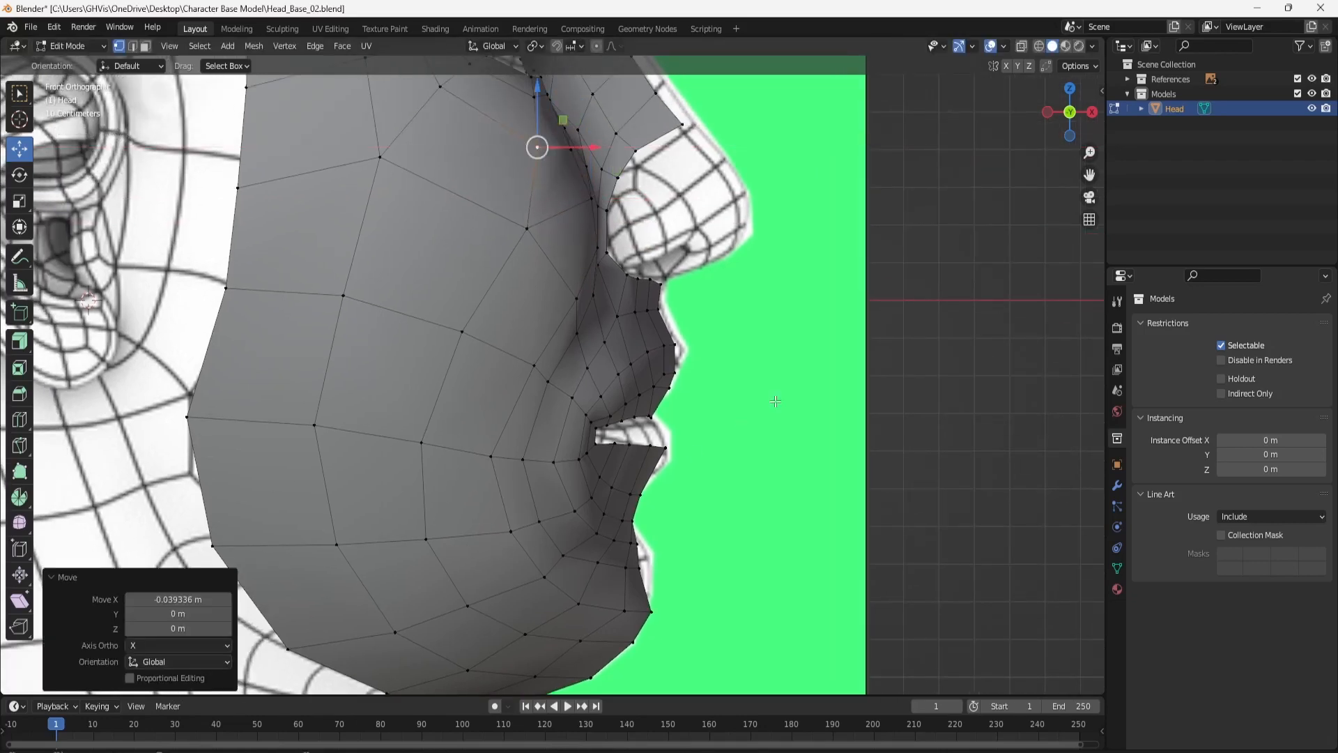
# In the front view, move the vertices between lower lip and chin forward, shifting the last about 0.033 m along X and 0.004 m down.
pyautogui.moveTo(775, 402); pyautogui.dragTo(607, 408, button='middle')
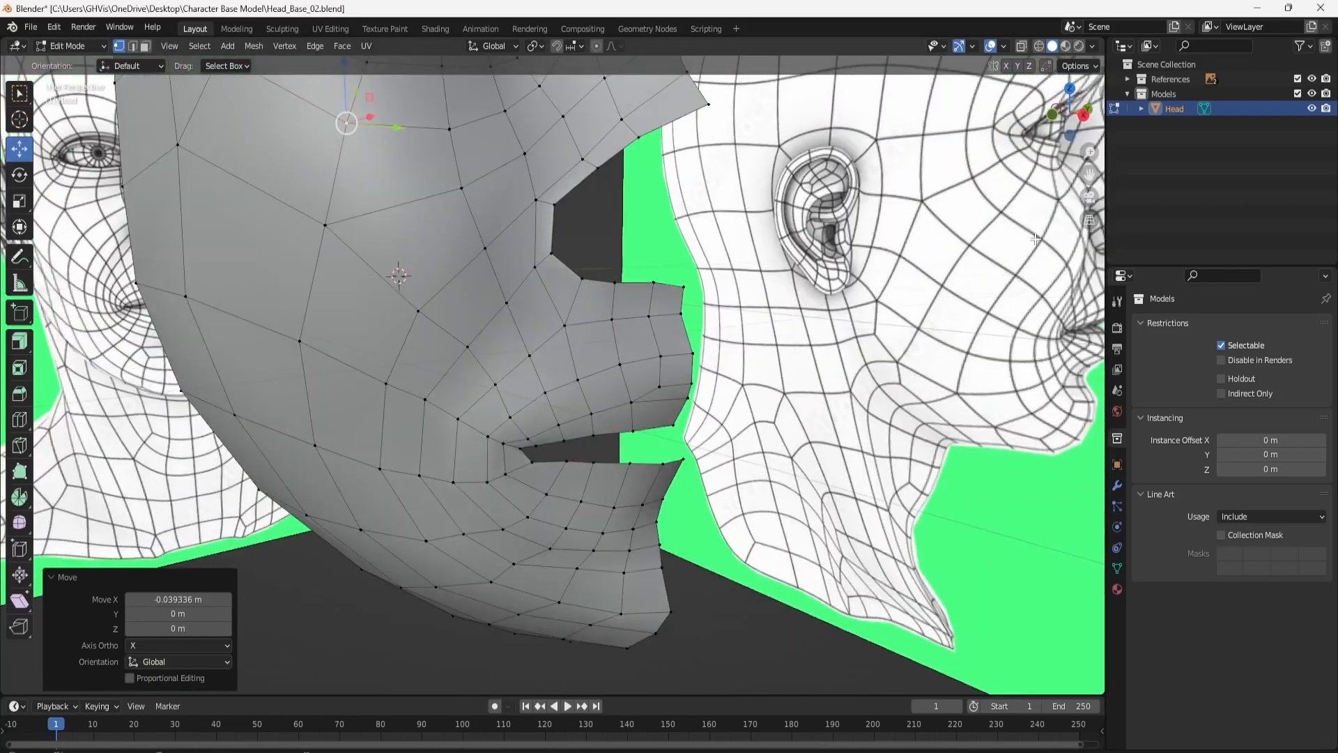
pyautogui.click(1052, 113)
pyautogui.click(633, 568)
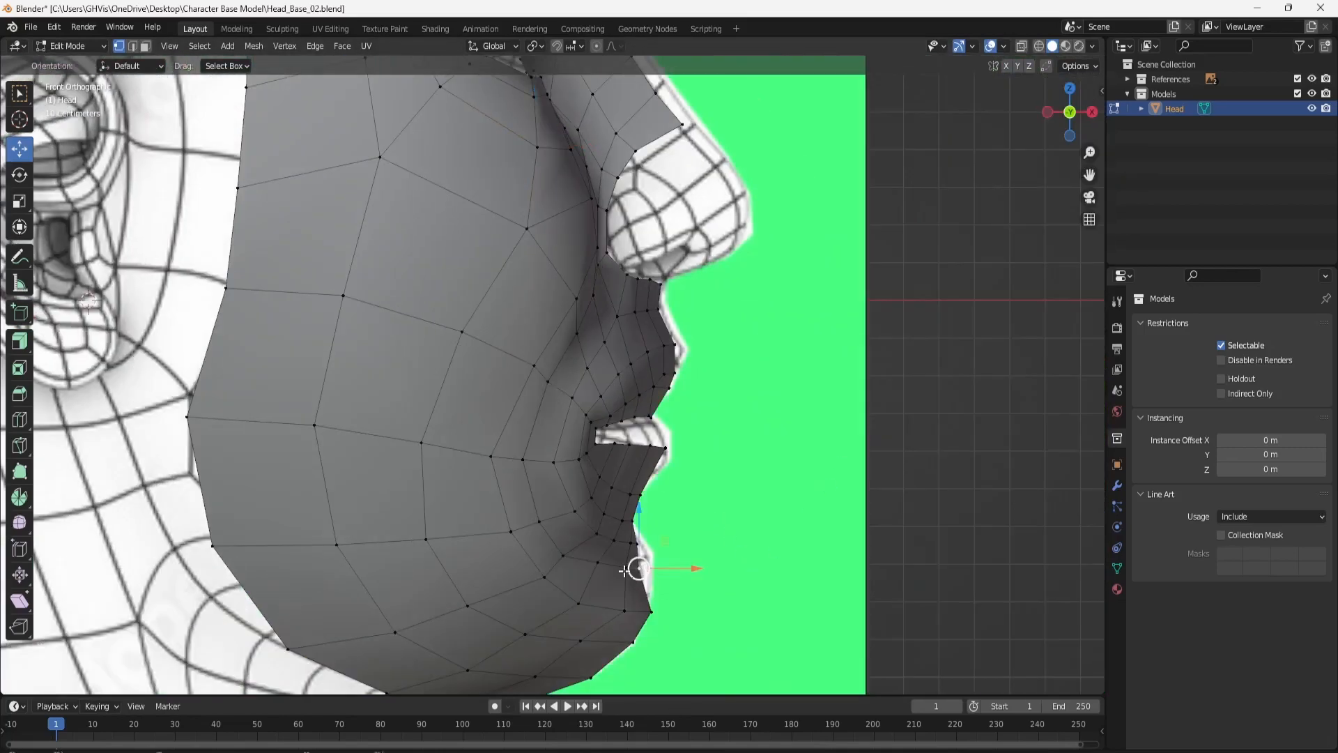
pyautogui.moveTo(683, 567); pyautogui.dragTo(635, 566)
pyautogui.click(601, 561)
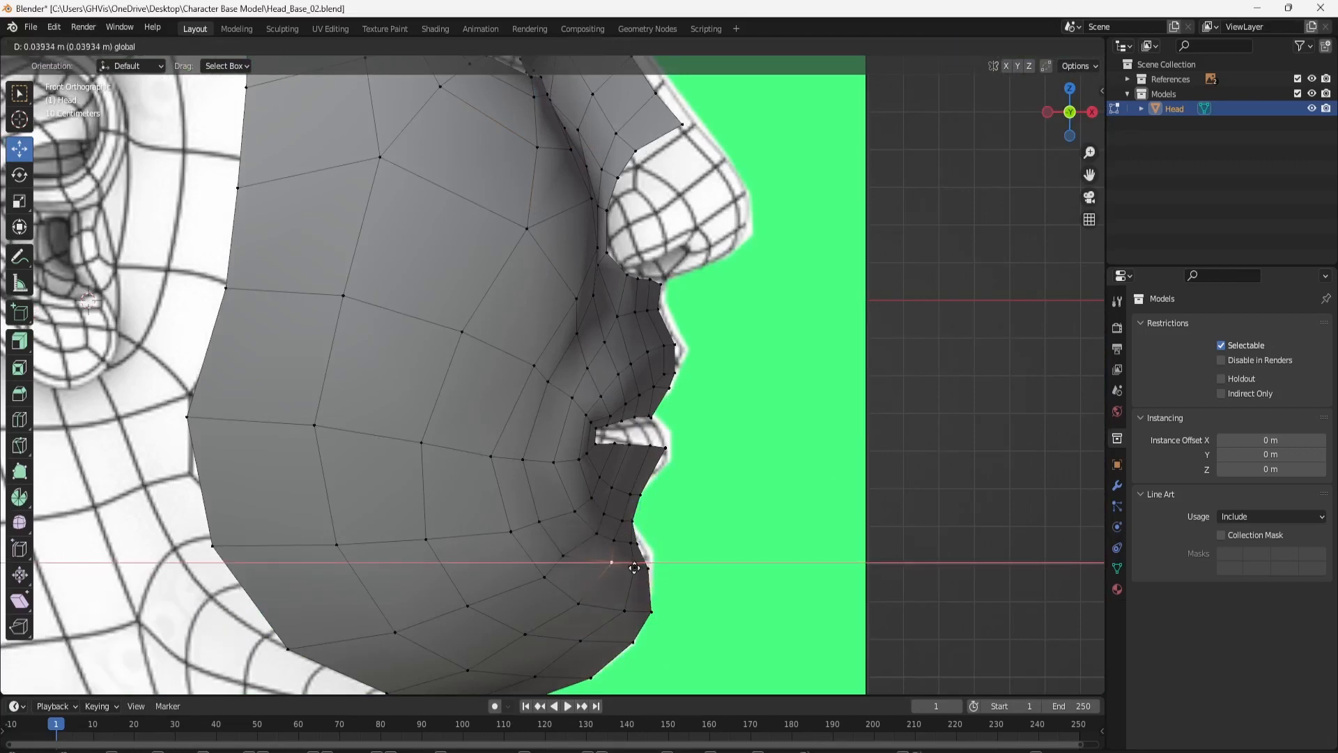
pyautogui.click(582, 599)
pyautogui.press('g')
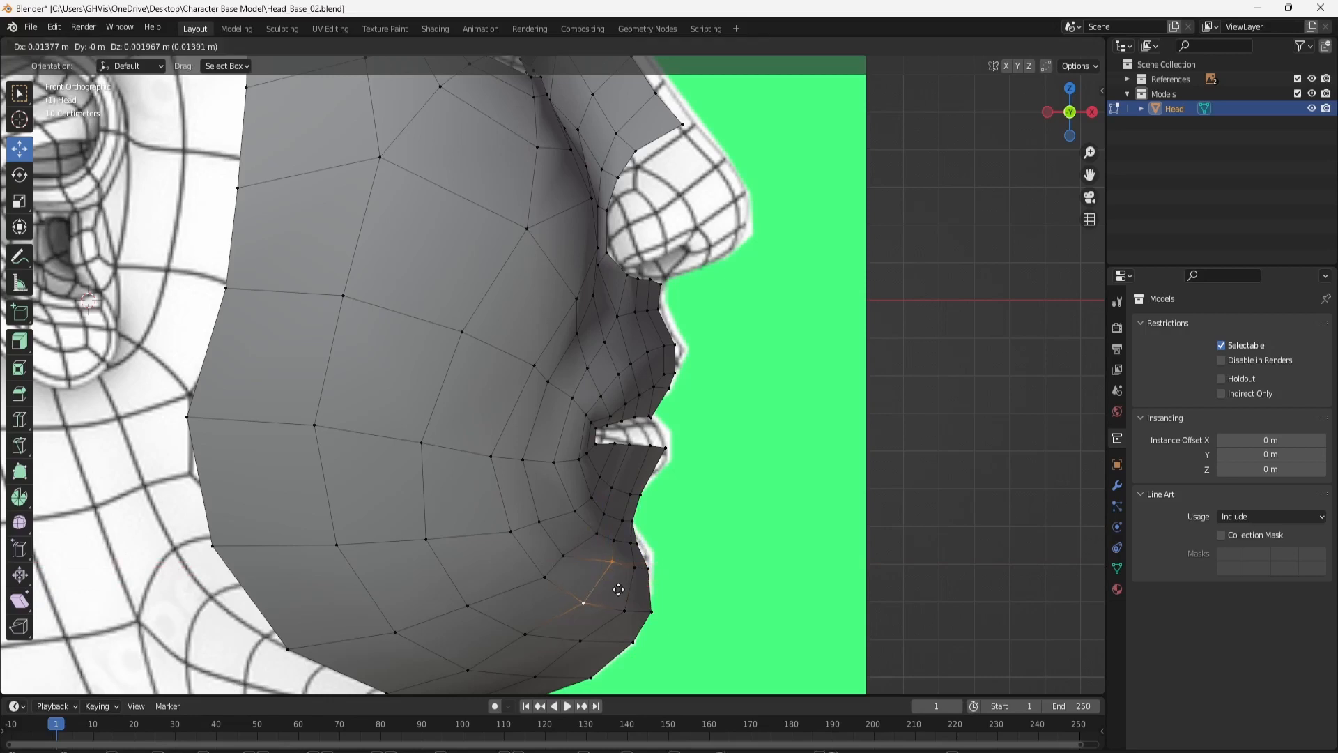
pyautogui.click(619, 591)
pyautogui.click(568, 559)
pyautogui.press('g')
pyautogui.click(592, 560)
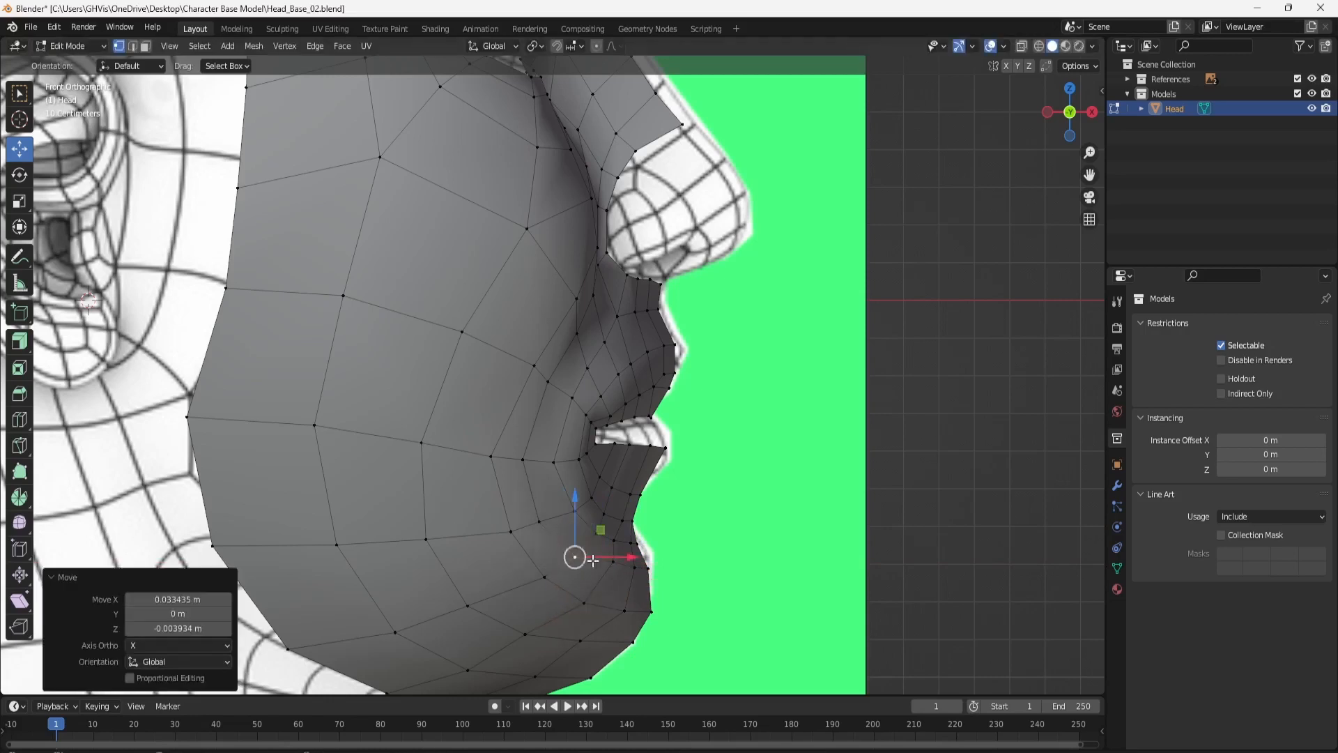
# Move the two cheek vertices beside and below the mouth corner forward about 0.024 m along X.
pyautogui.click(541, 519)
pyautogui.keyDown('shift'); pyautogui.click(523, 459); pyautogui.keyUp('shift')
pyautogui.press('g')
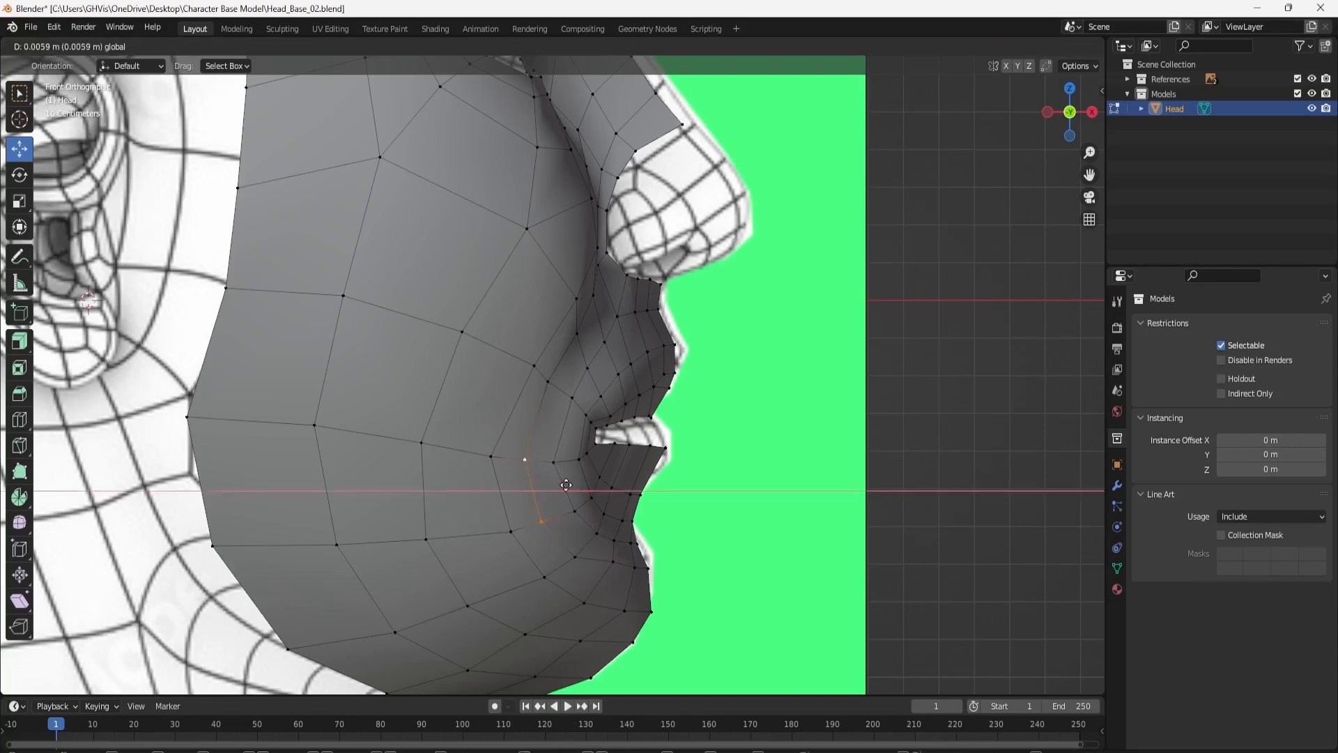
pyautogui.press('x')
pyautogui.click(570, 485)
# In the right view, level the inner lower-lip edge, raising the two vertices nearest the centre about 0.016 m.
pyautogui.moveTo(642, 483)
pyautogui.mouseDown(button='middle')
pyautogui.moveTo(627, 474)
pyautogui.moveTo(710, 298)
pyautogui.moveTo(583, 516)
pyautogui.moveTo(672, 514)
pyautogui.moveTo(570, 509)
pyautogui.mouseUp(button='middle')
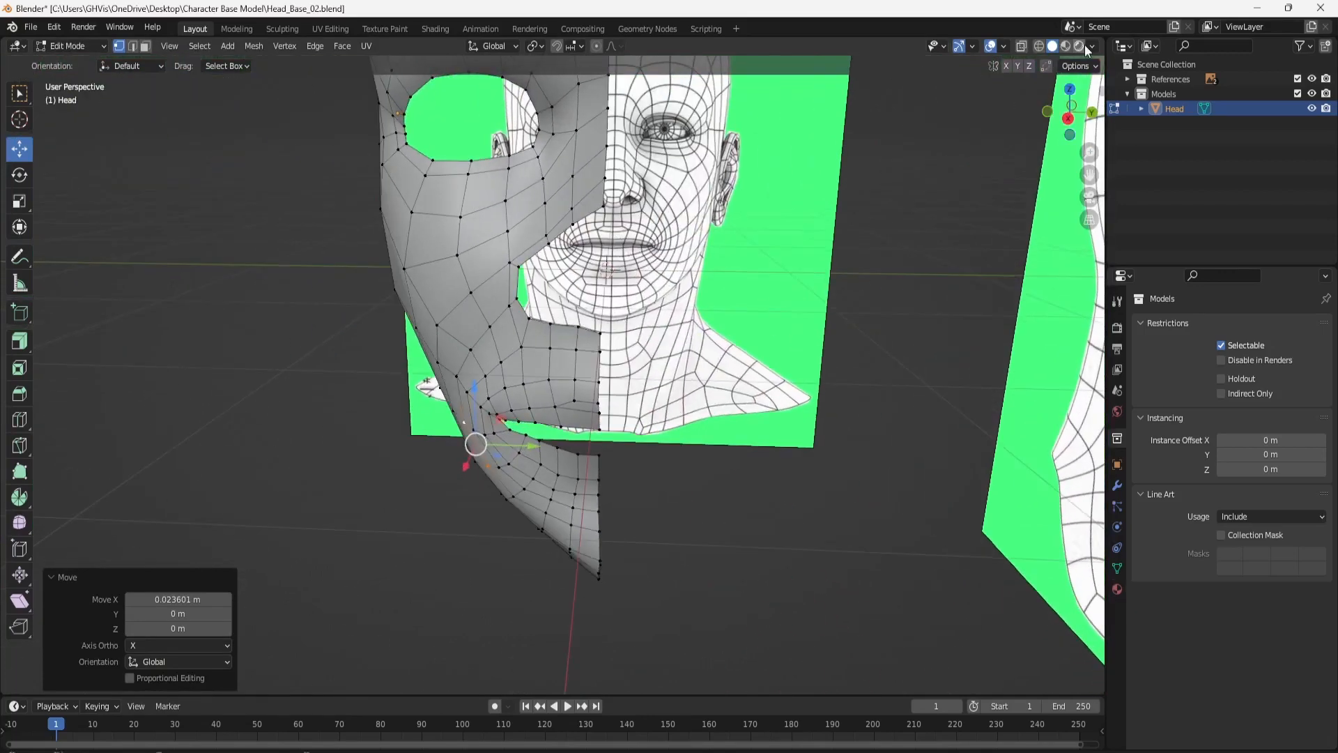
pyautogui.click(1067, 118)
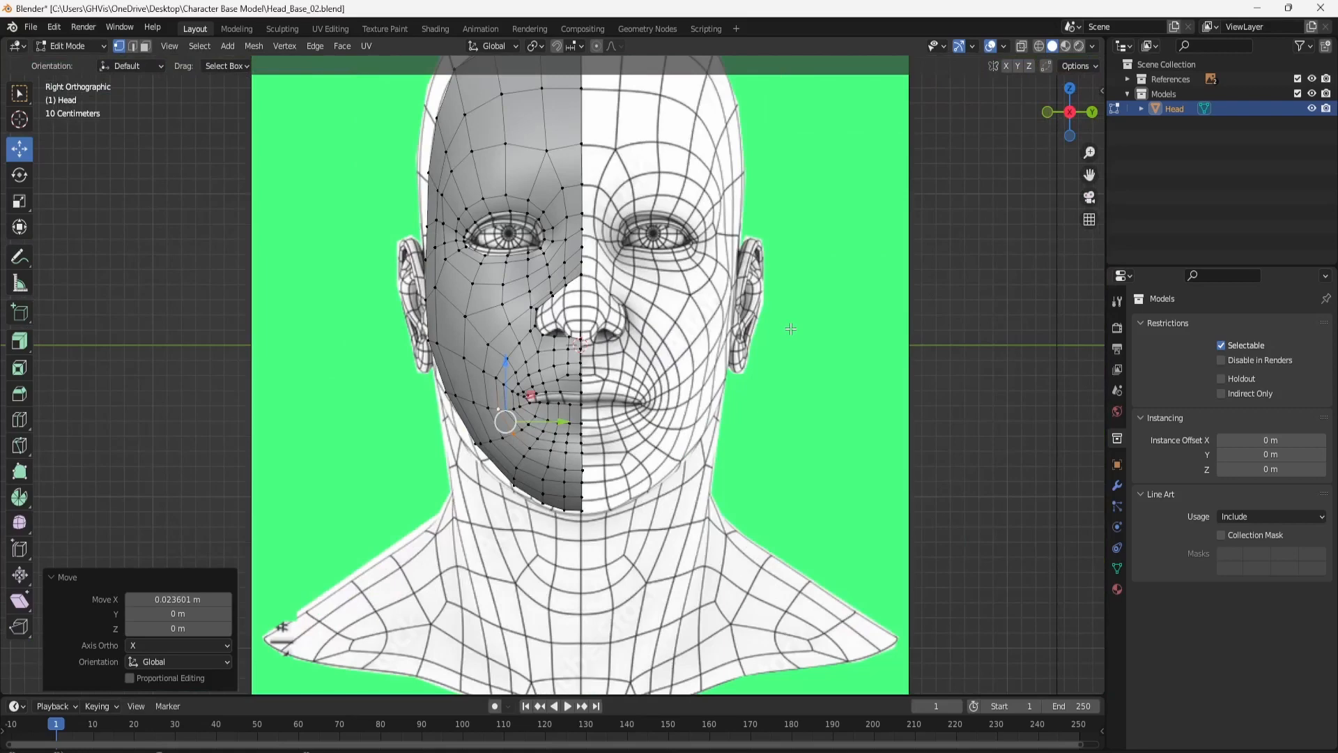
pyautogui.scroll(10, 620, 430)
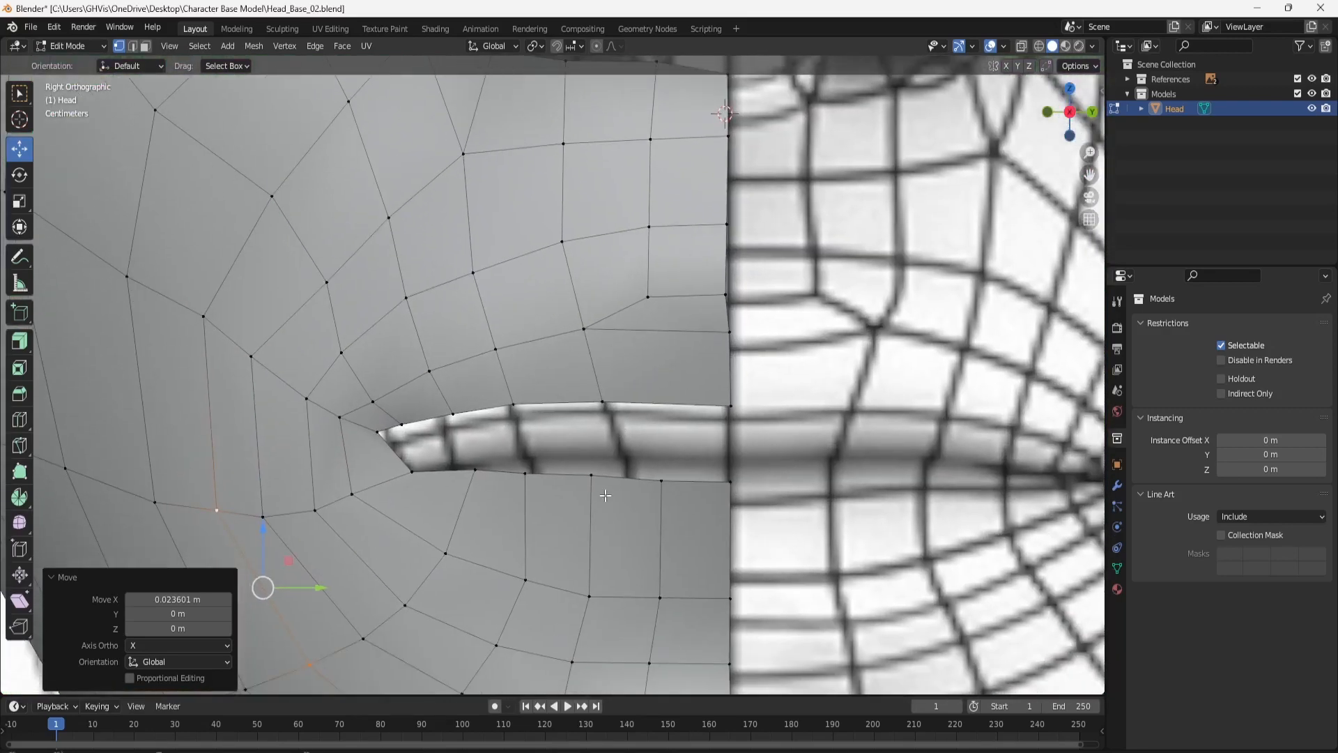
pyautogui.click(384, 435)
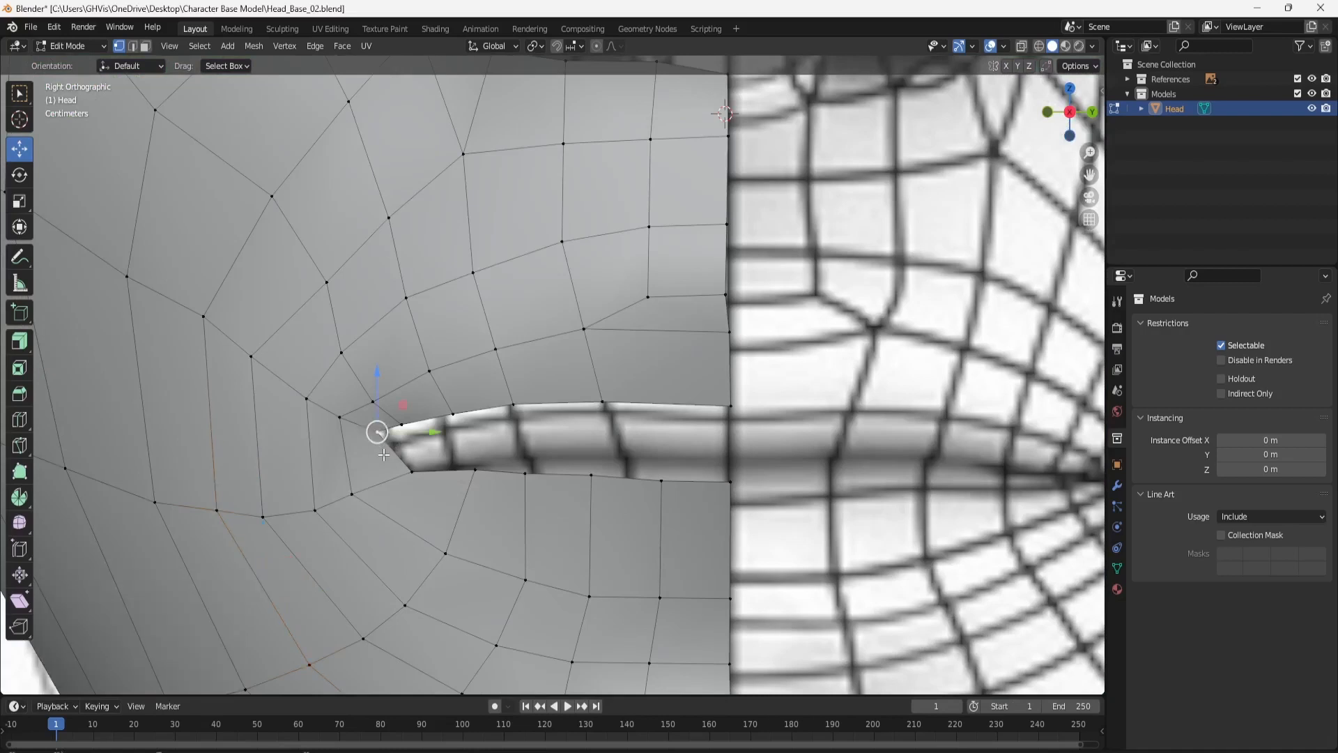
pyautogui.click(535, 478)
pyautogui.moveTo(560, 474); pyautogui.dragTo(531, 431)
pyautogui.click(596, 476)
pyautogui.moveTo(630, 475); pyautogui.dragTo(640, 475)
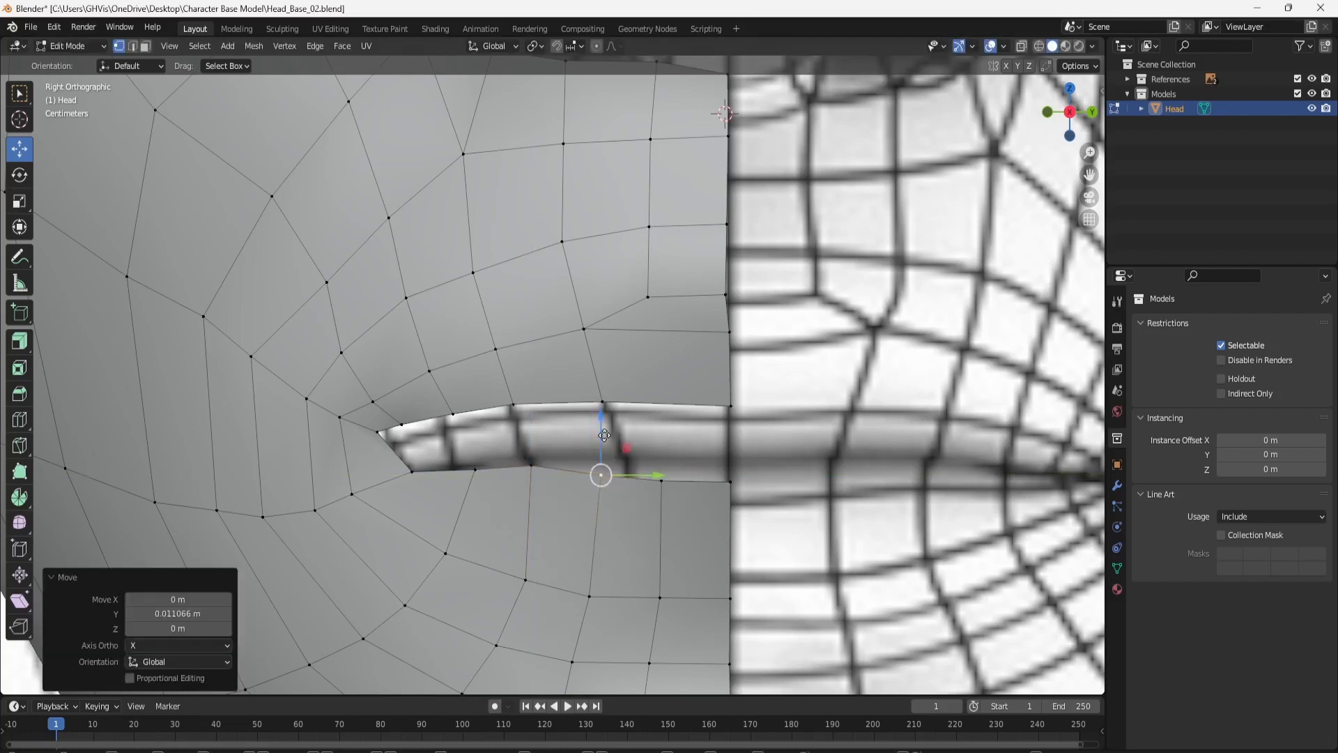
pyautogui.click(661, 480)
pyautogui.keyDown('shift'); pyautogui.click(730, 481); pyautogui.keyUp('shift')
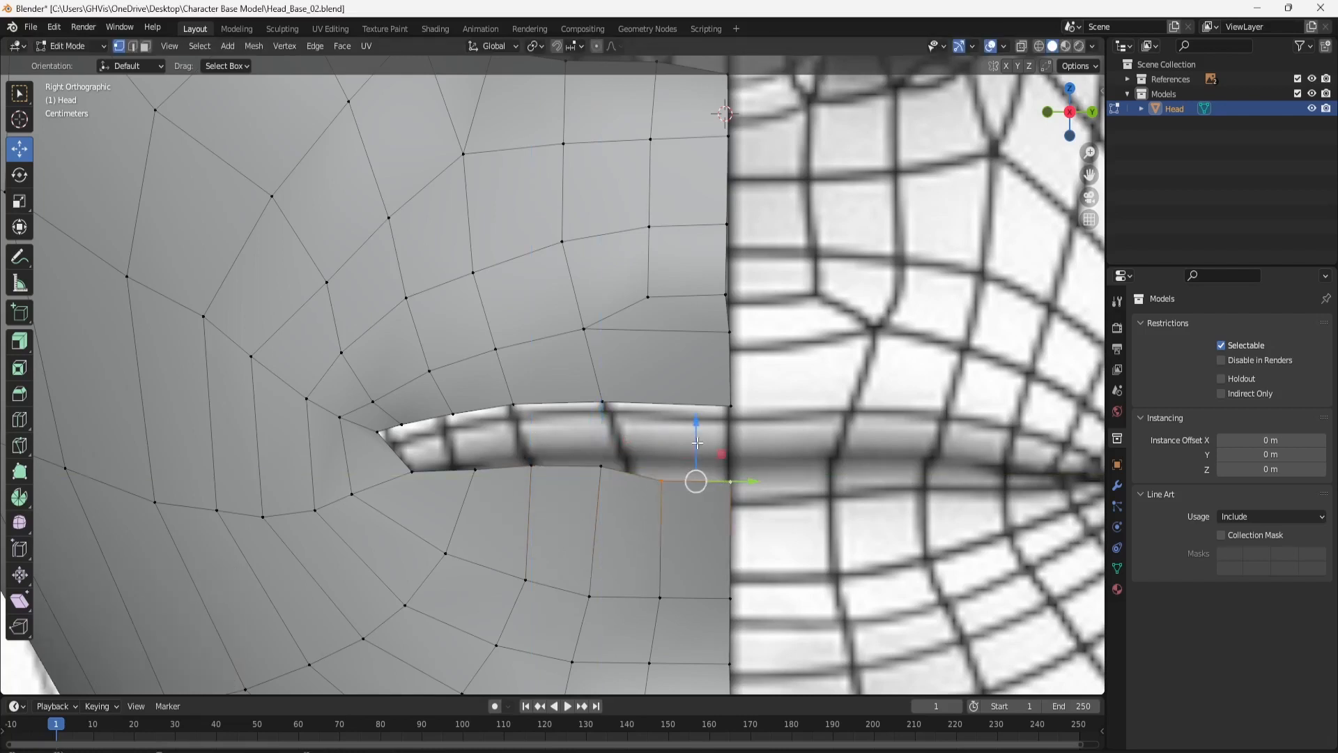
pyautogui.moveTo(696, 442); pyautogui.dragTo(697, 424)
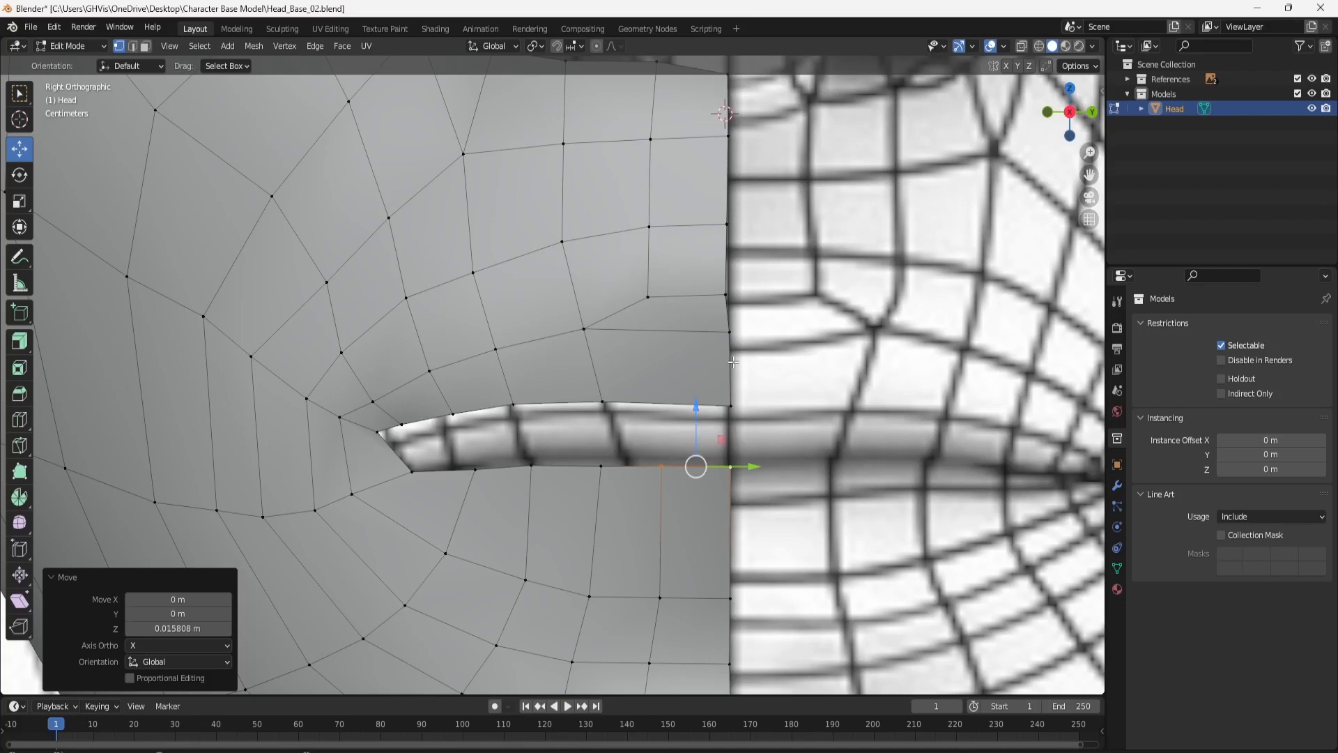
# In the front view, shift the two vertices at the mouth corner about 0.006 m forward along X.
pyautogui.scroll(-3, 733, 362)
pyautogui.moveTo(705, 407); pyautogui.dragTo(843, 407, button='middle')
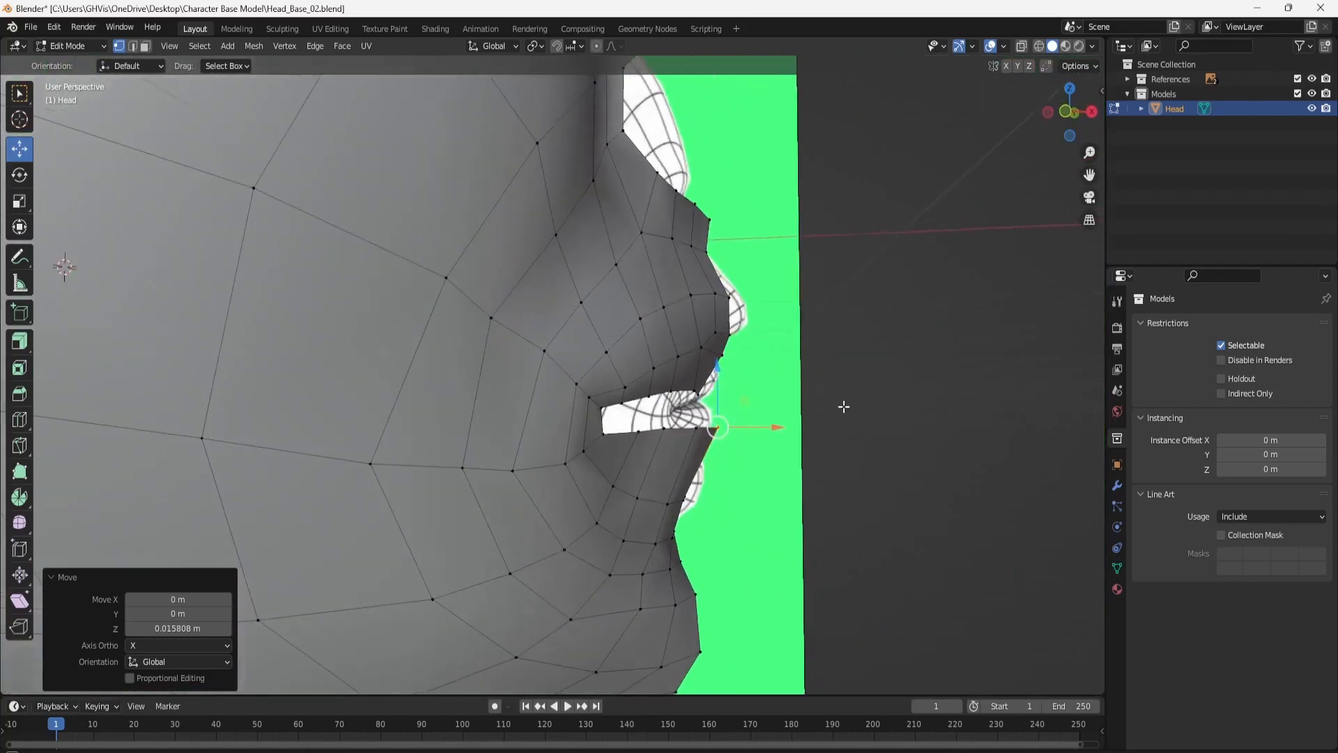
pyautogui.click(1066, 112)
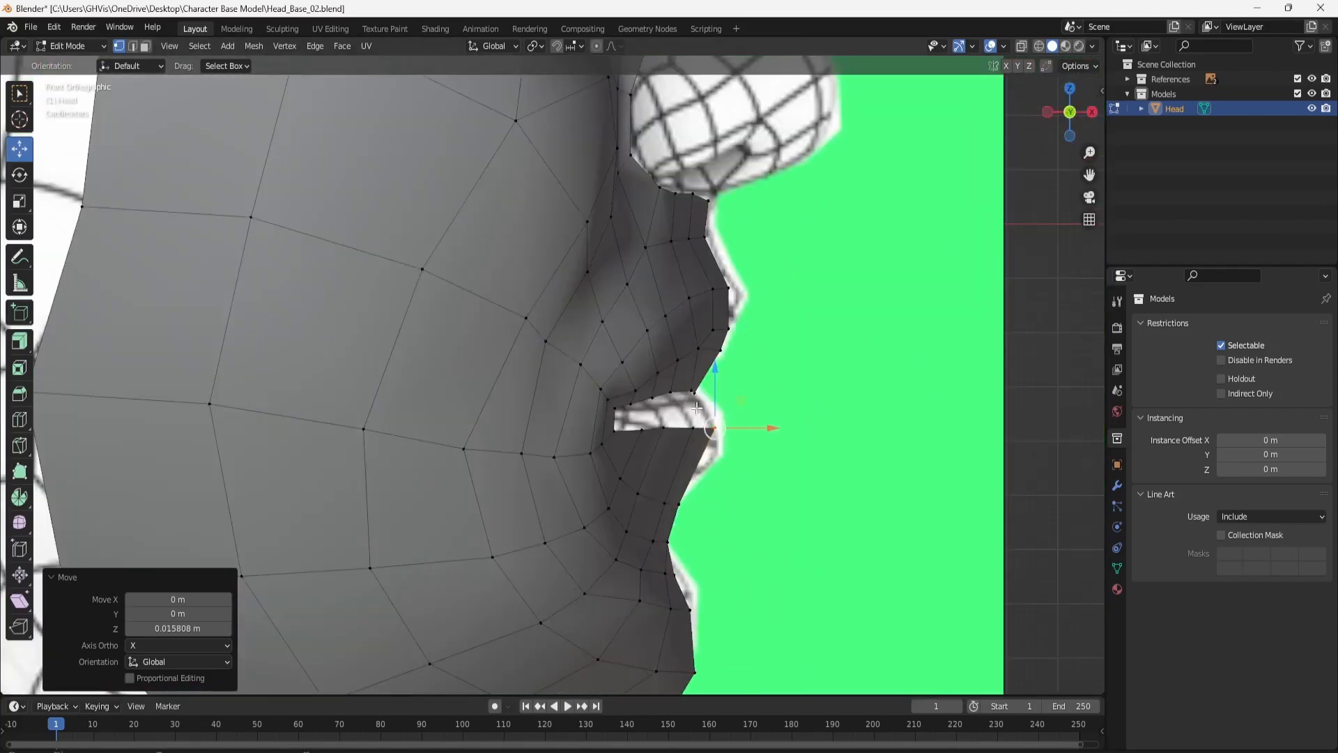
pyautogui.scroll(2, 690, 418)
pyautogui.click(642, 426)
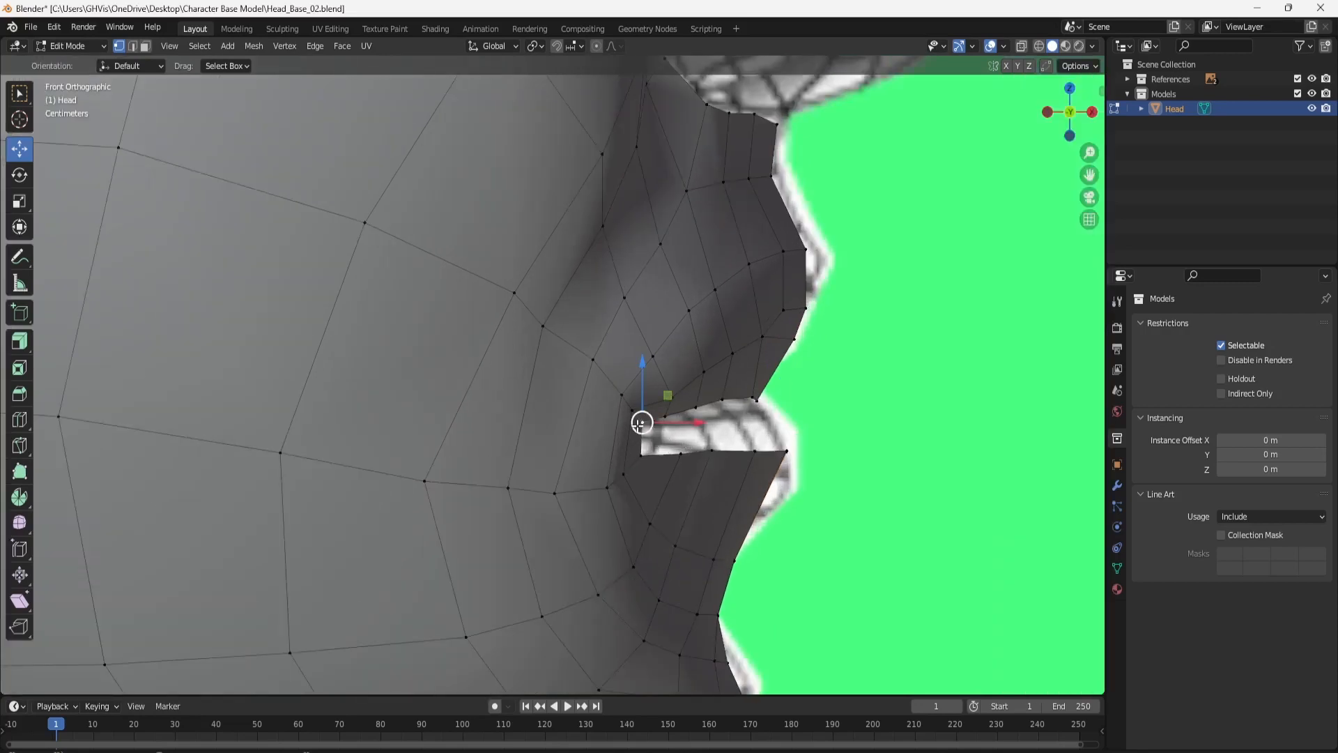
pyautogui.keyDown('shift'); pyautogui.click(626, 406); pyautogui.keyUp('shift')
pyautogui.moveTo(636, 386); pyautogui.dragTo(684, 418)
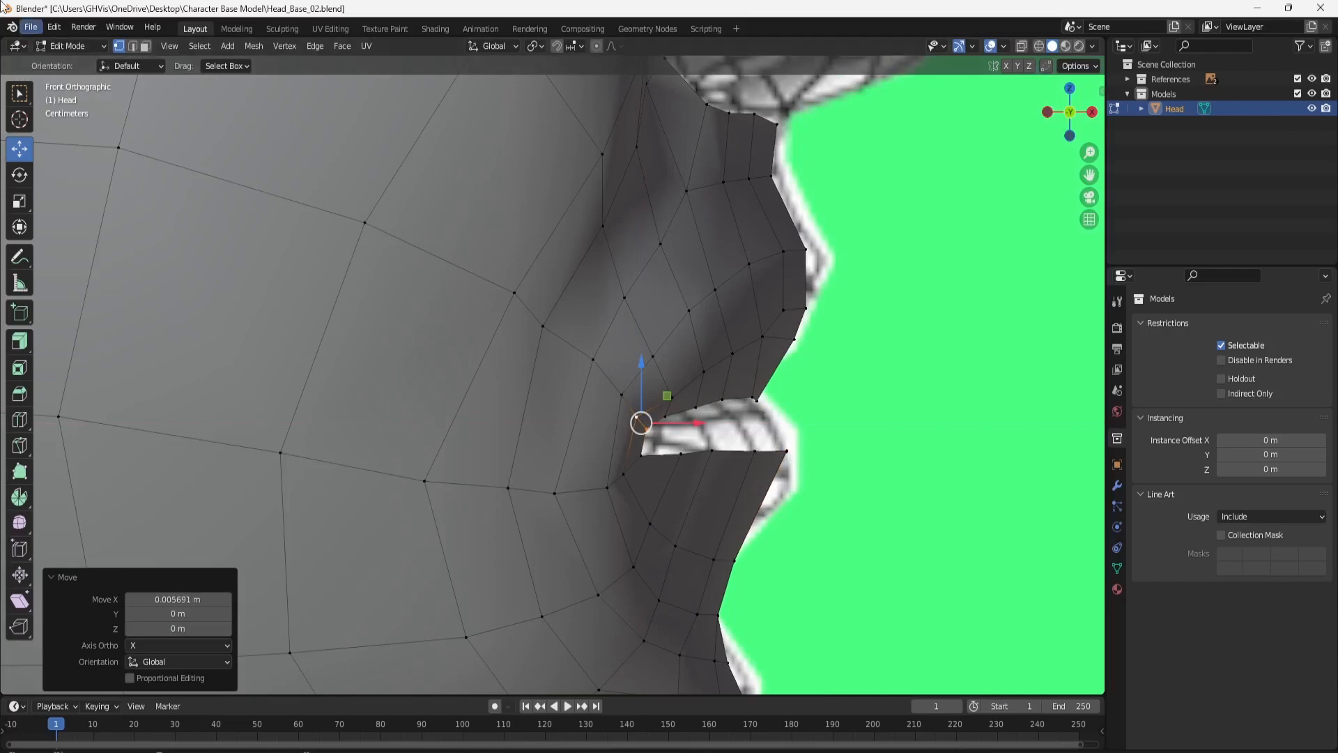
# Select the edges around the mouth opening and extrude them inward with an offset of about -0.043 m.
pyautogui.click(134, 46)
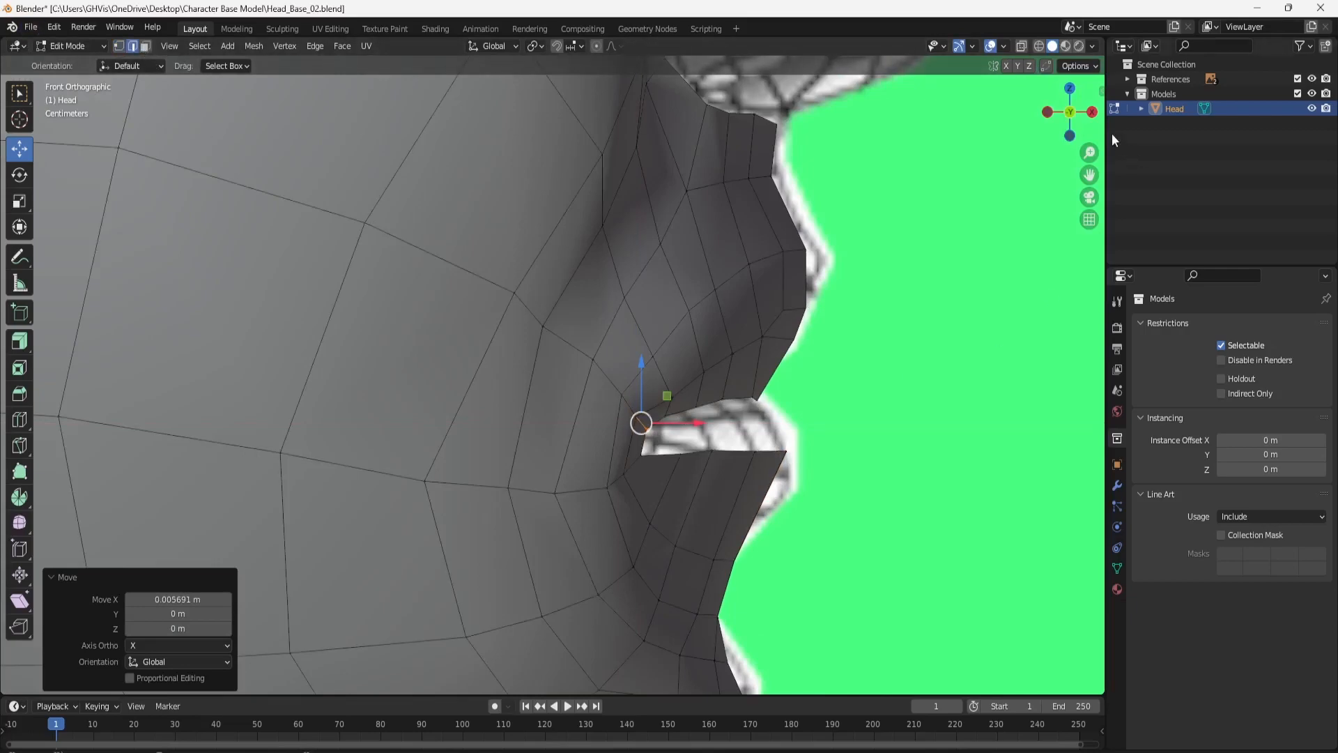
pyautogui.click(1092, 115)
pyautogui.scroll(3, 675, 409)
pyautogui.click(716, 416)
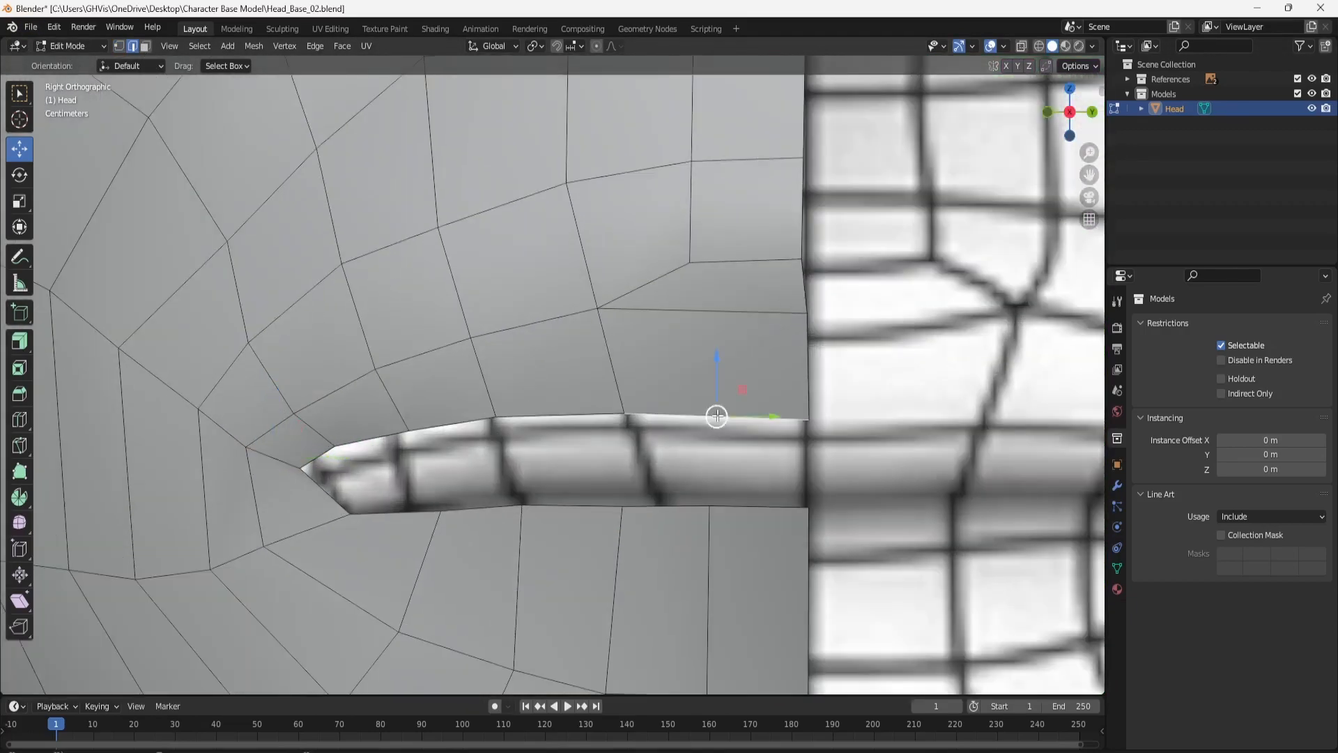
pyautogui.keyDown('ctrl'); pyautogui.click(780, 522); pyautogui.keyUp('ctrl')
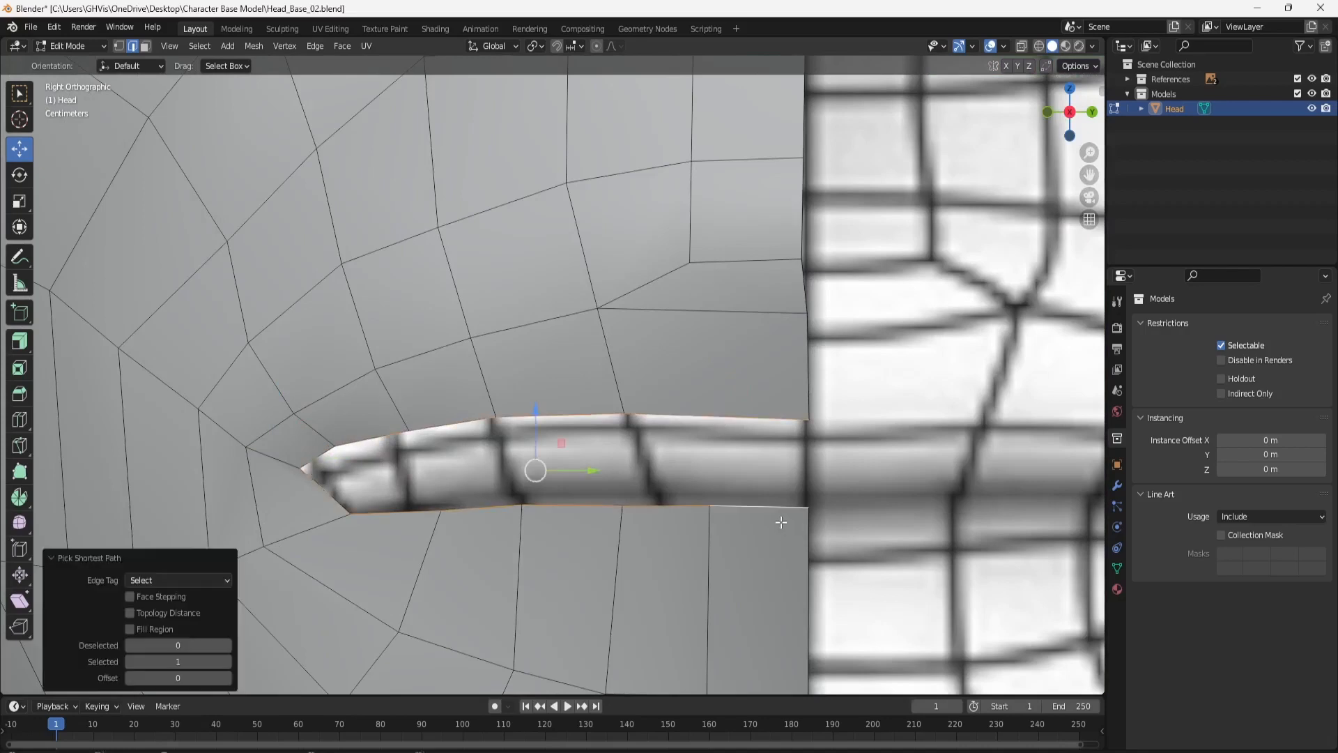
pyautogui.click(19, 341)
pyautogui.moveTo(509, 494); pyautogui.dragTo(448, 516)
# Scale the extruded mouth edges to about 0.768 in Y and Z, and move them about 0.052 m along Y and 0.004 m down.
pyautogui.click(19, 201)
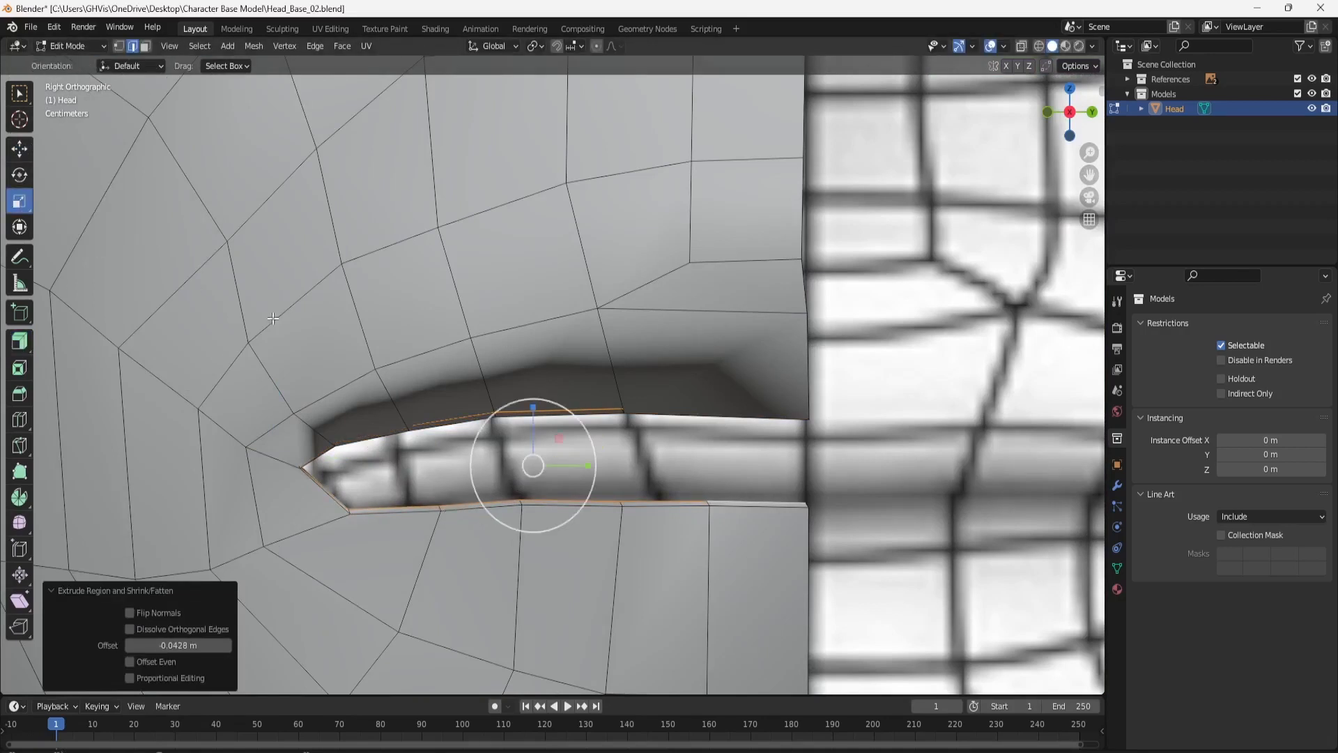
pyautogui.moveTo(558, 439); pyautogui.dragTo(555, 441)
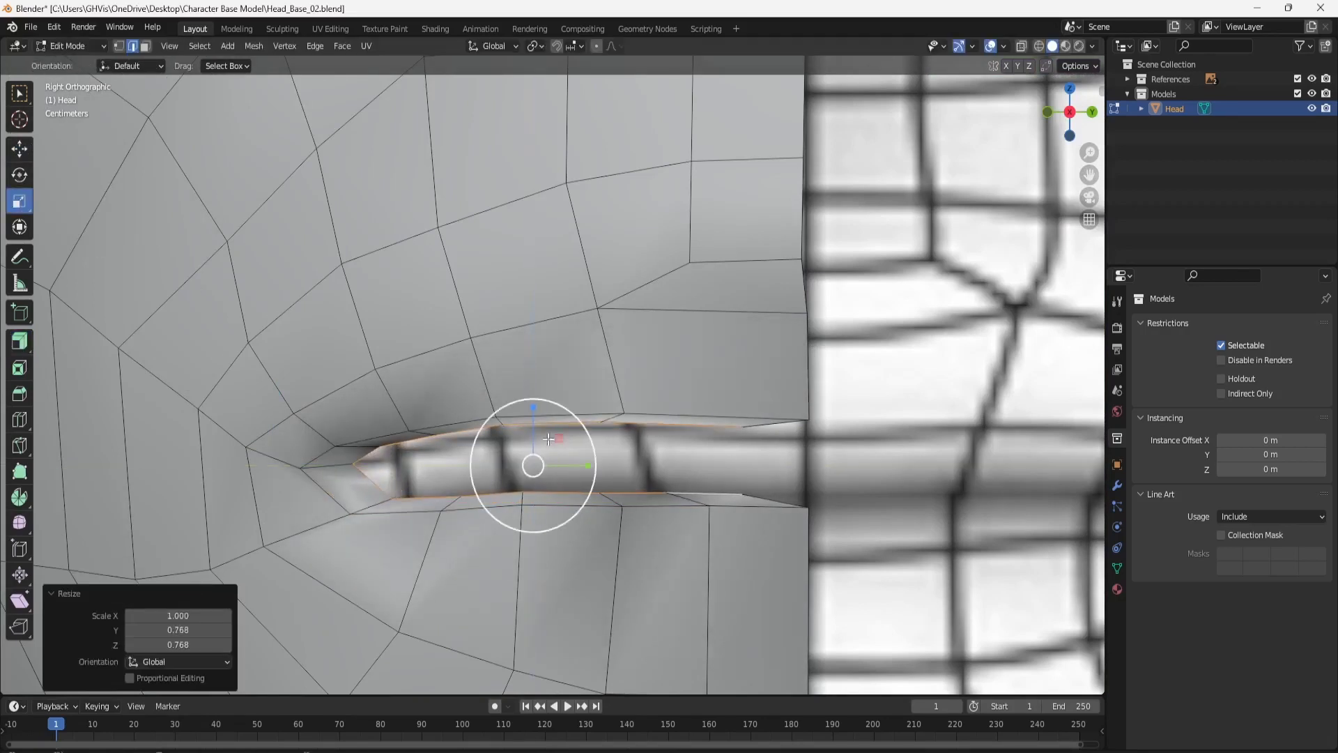
pyautogui.click(28, 149)
pyautogui.moveTo(539, 415); pyautogui.dragTo(550, 425)
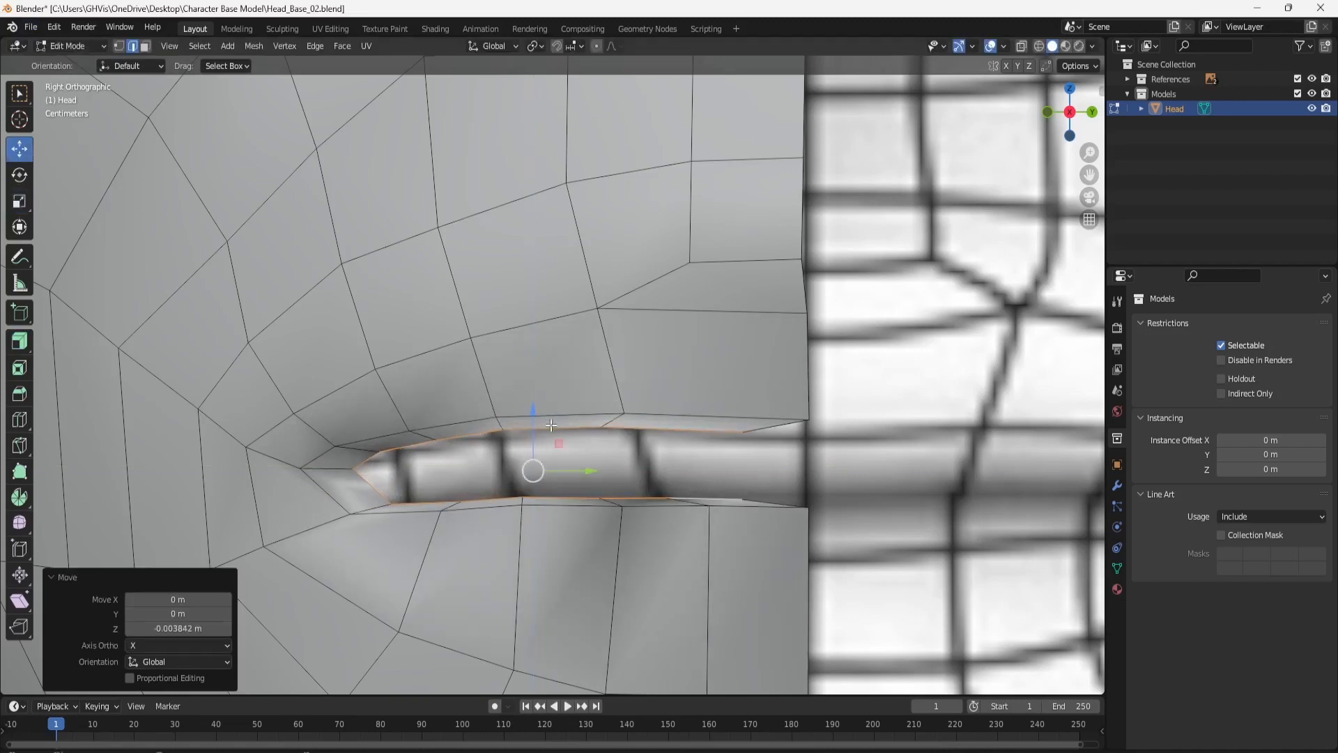
pyautogui.moveTo(568, 475); pyautogui.dragTo(642, 483)
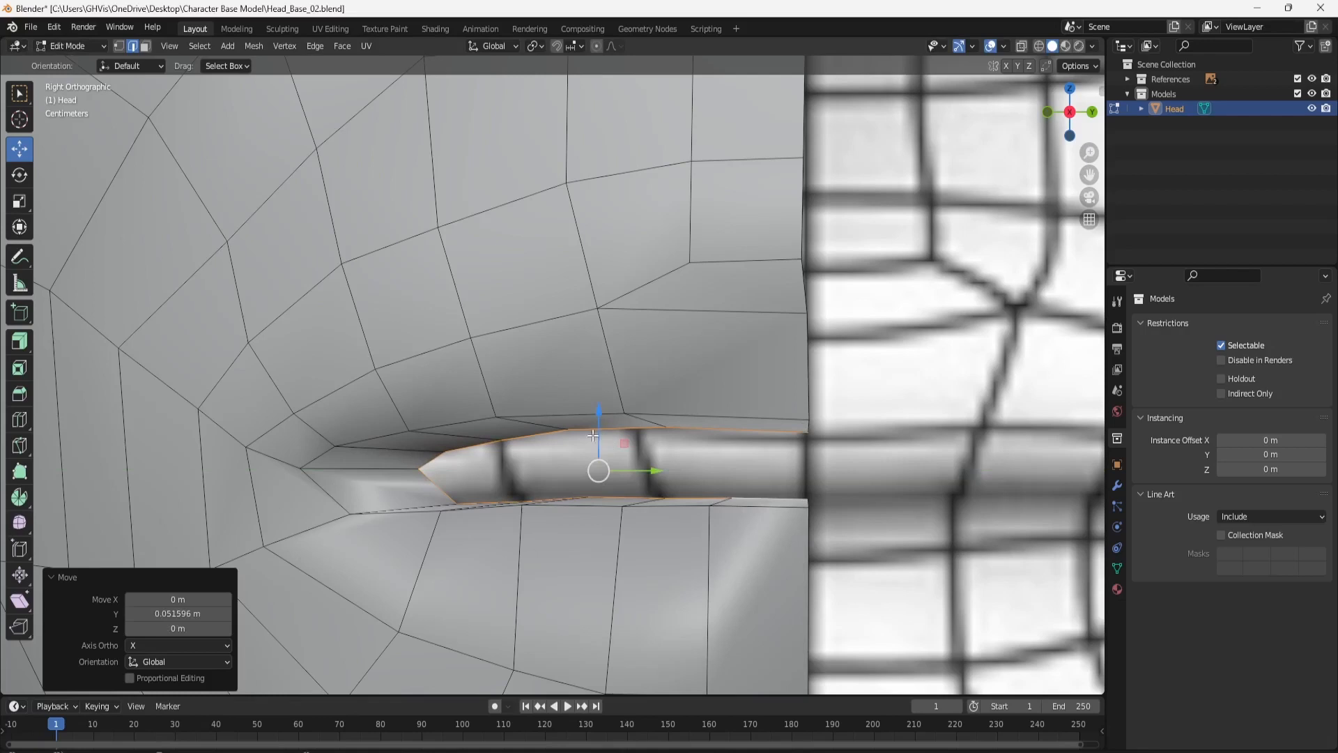
# Flatten the extruded mouth edges vertically to a Z scale of about 0.237.
pyautogui.click(20, 201)
pyautogui.moveTo(594, 410); pyautogui.dragTo(594, 459)
pyautogui.hotkey('ctrl', 'z')
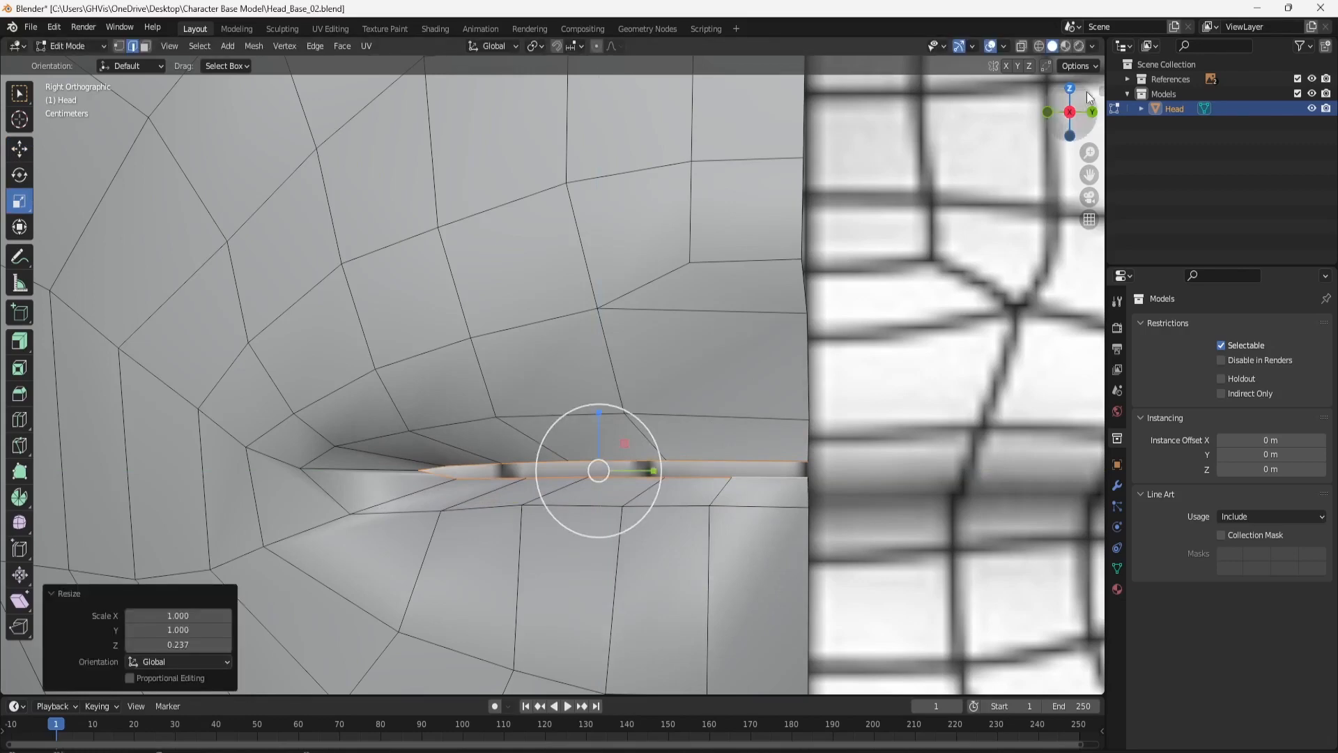
# In the front view, move the upper-lip rim vertices nearest the centre up and forward to fit the profile reference.
pyautogui.click(1049, 110)
pyautogui.scroll(2, 880, 451)
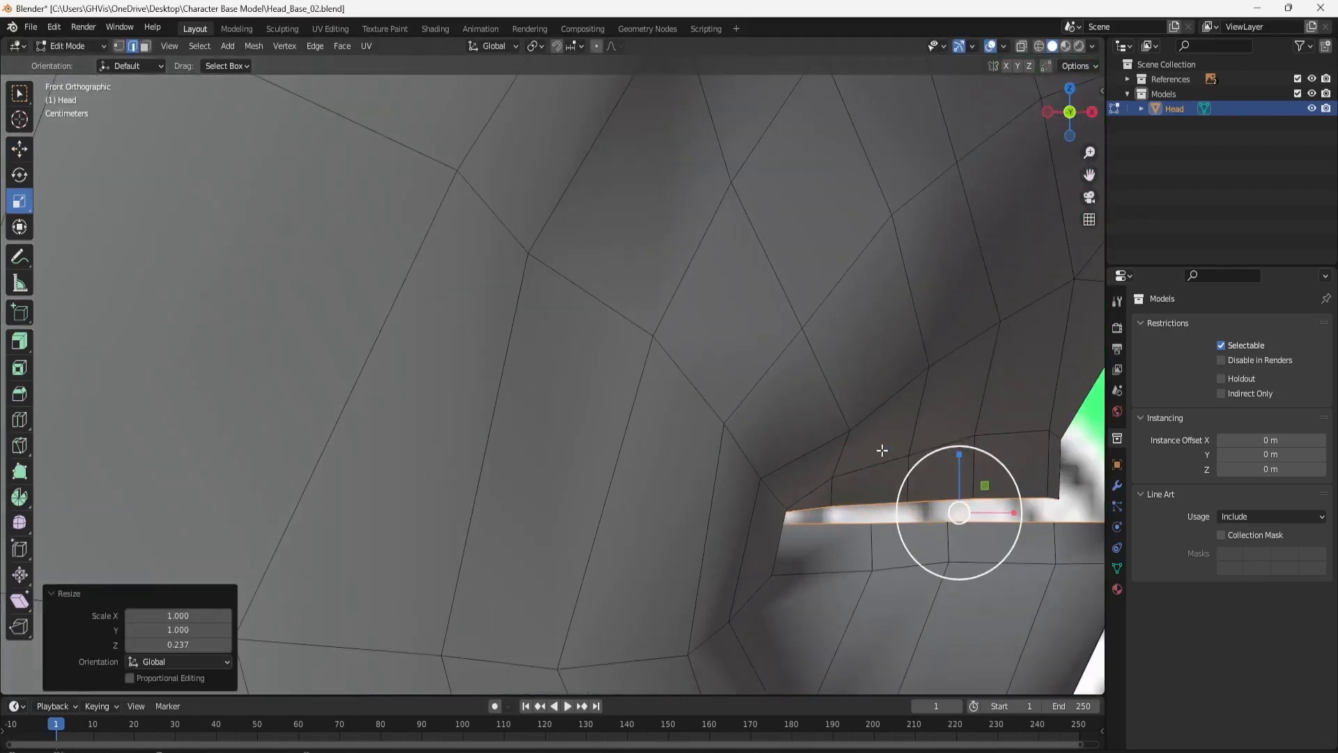
pyautogui.keyDown('shift'); pyautogui.moveTo(910, 412); pyautogui.dragTo(480, 326, button='middle'); pyautogui.keyUp('shift')
pyautogui.moveTo(480, 326); pyautogui.dragTo(493, 323, button='middle')
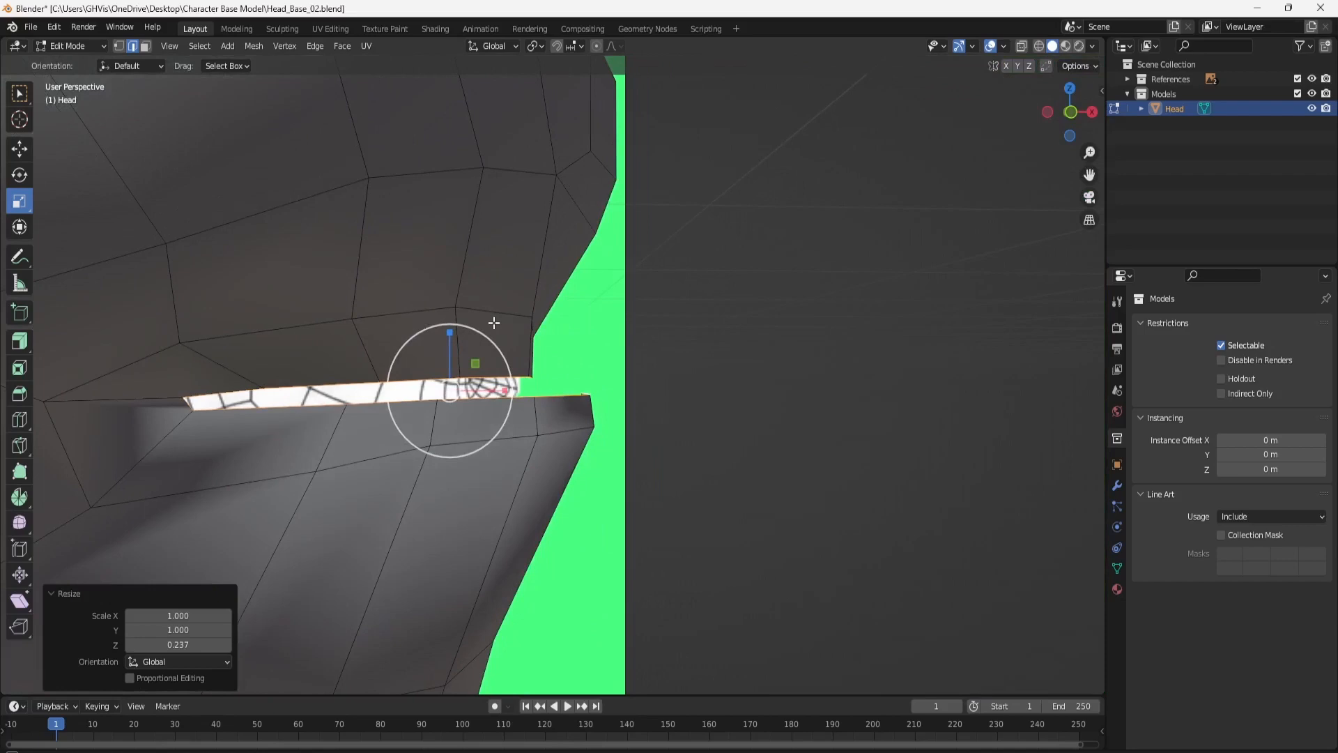
pyautogui.click(1073, 112)
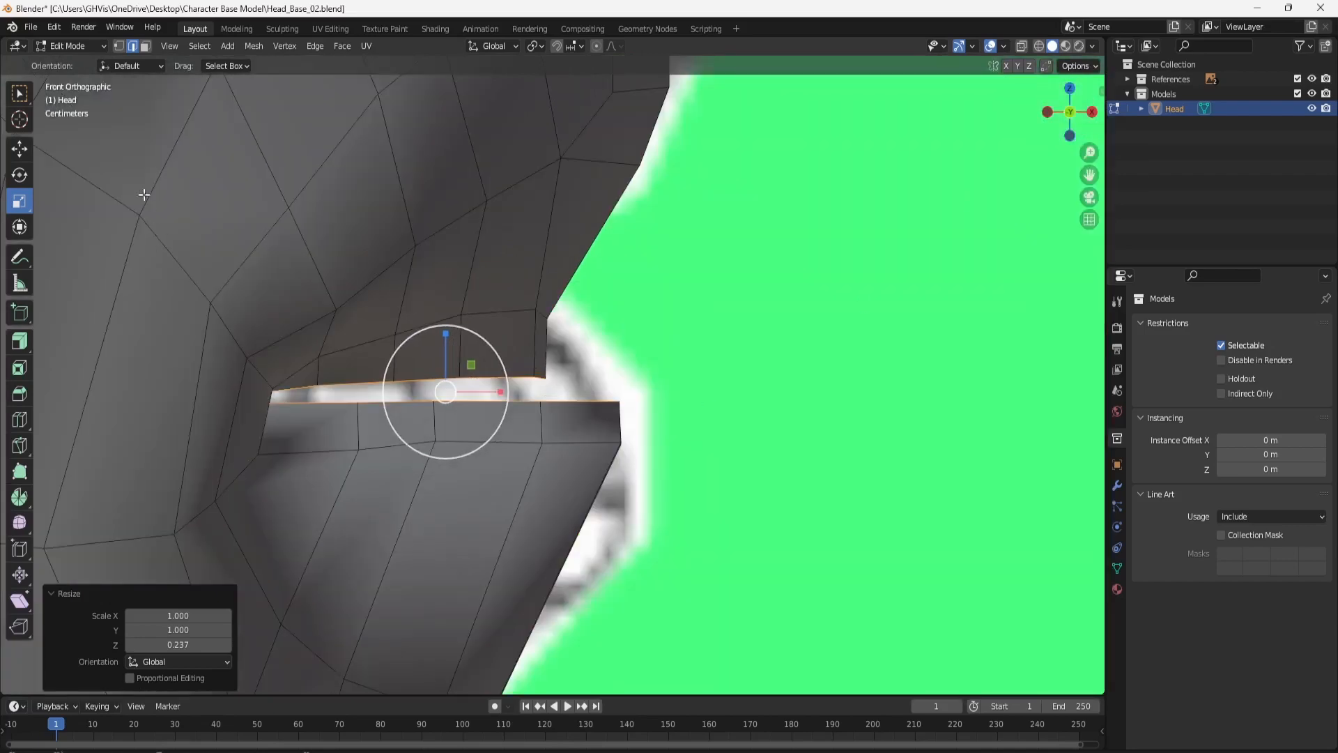
pyautogui.click(120, 46)
pyautogui.moveTo(605, 258); pyautogui.dragTo(381, 342)
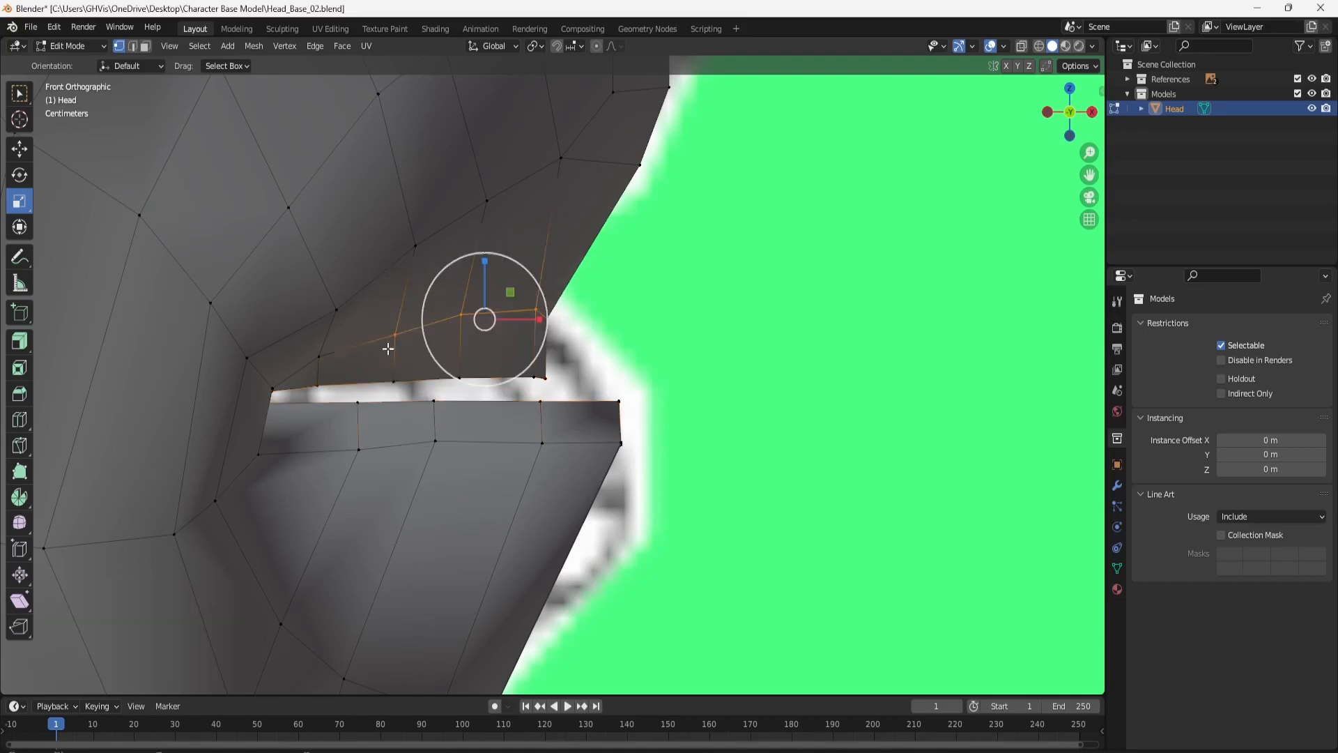
pyautogui.click(26, 158)
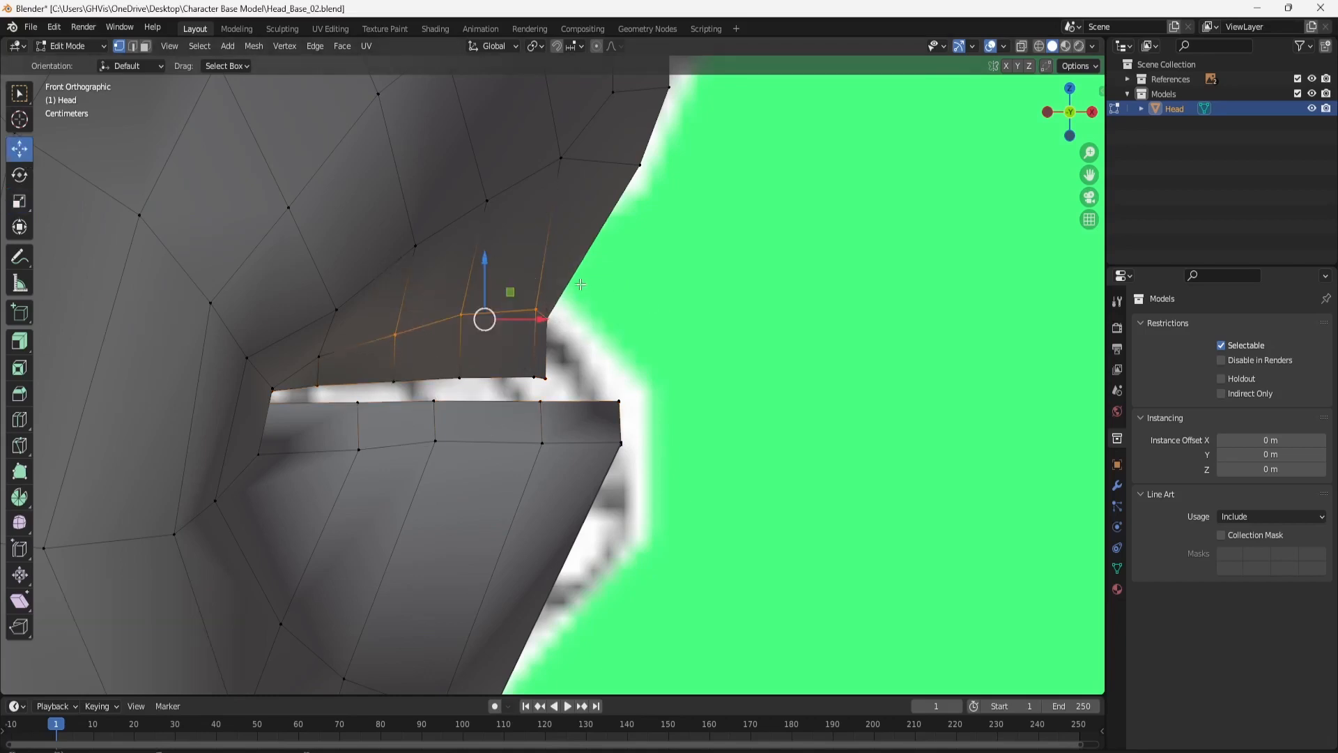
pyautogui.moveTo(508, 290); pyautogui.dragTo(605, 252)
pyautogui.moveTo(549, 218); pyautogui.dragTo(629, 215)
pyautogui.click(568, 226)
pyautogui.click(581, 236)
pyautogui.click(597, 212)
# Reposition the upper-lip vertices towards the mouth corner, moving the rim vertex about 0.013 m forward and 0.009 m up, and smoothing its neighbours.
pyautogui.click(395, 335)
pyautogui.moveTo(395, 307); pyautogui.dragTo(474, 293)
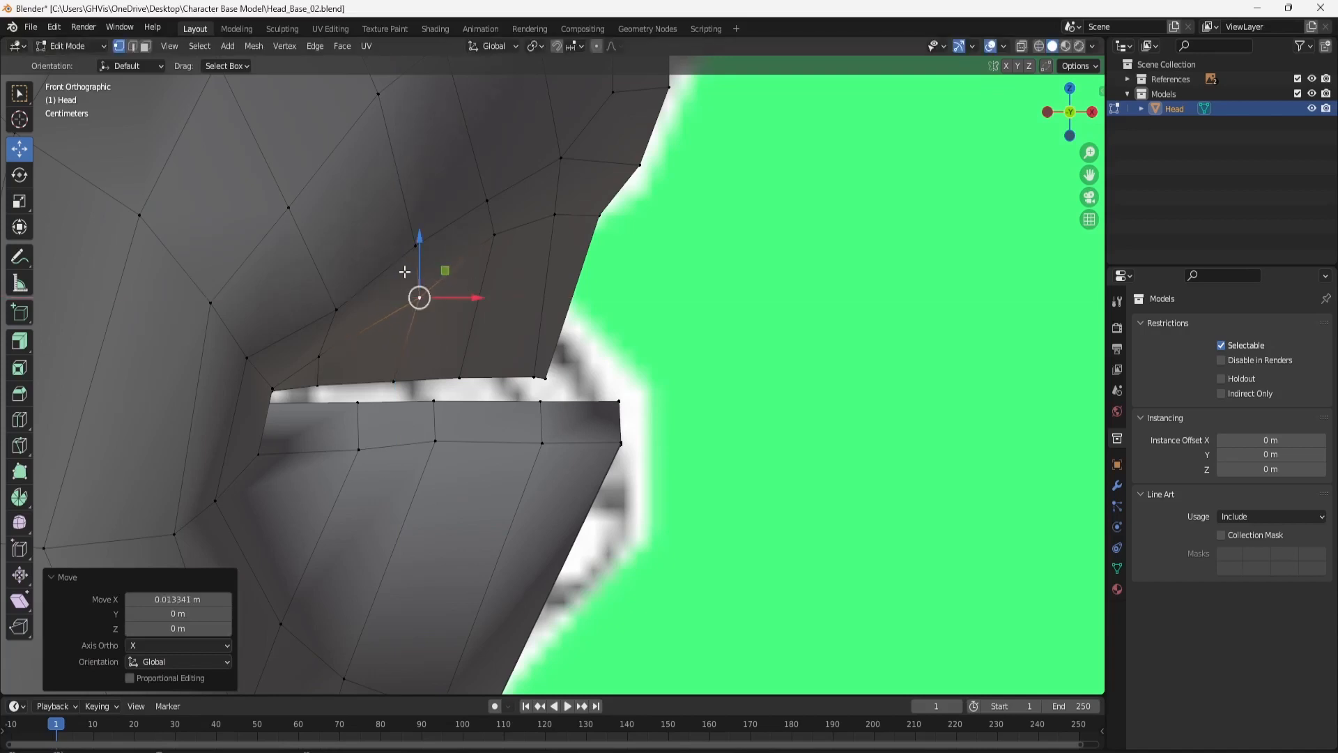
pyautogui.click(417, 258)
pyautogui.moveTo(417, 259); pyautogui.dragTo(418, 241)
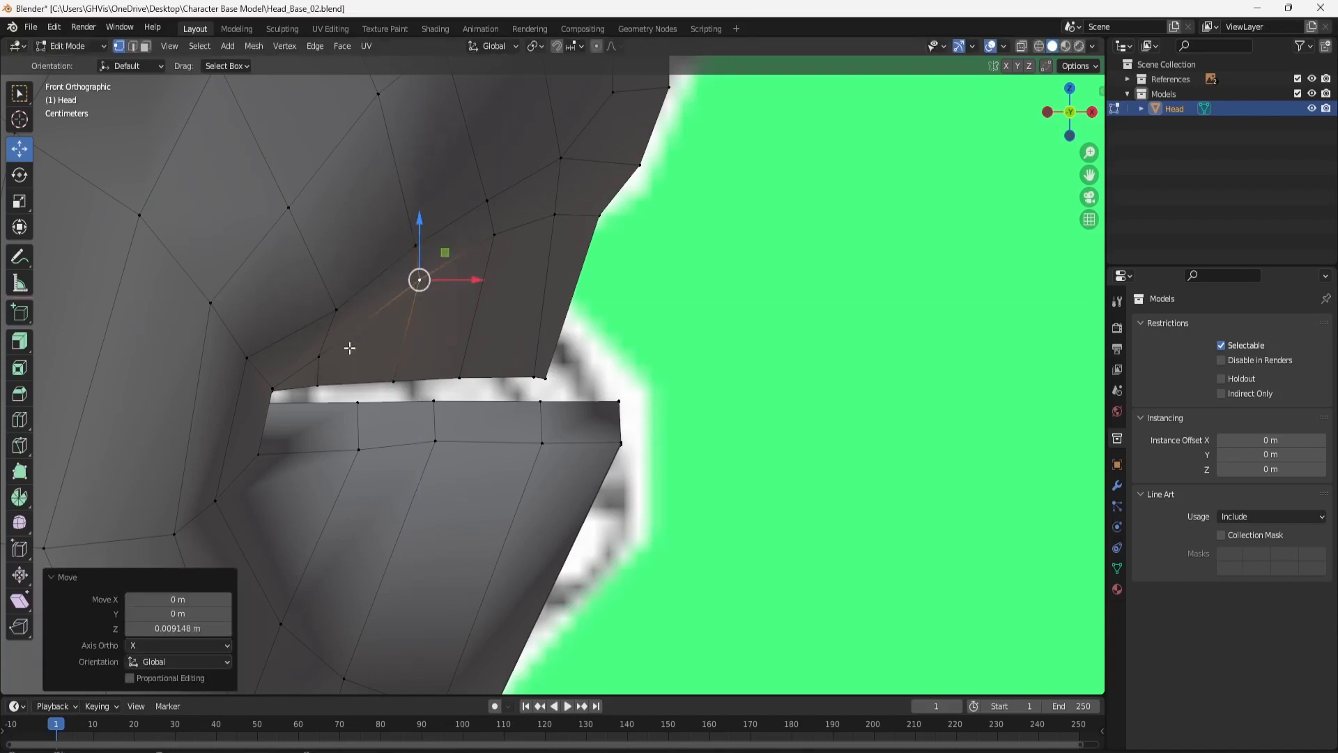
pyautogui.click(348, 350)
pyautogui.moveTo(342, 355); pyautogui.dragTo(358, 299)
pyautogui.click(337, 307)
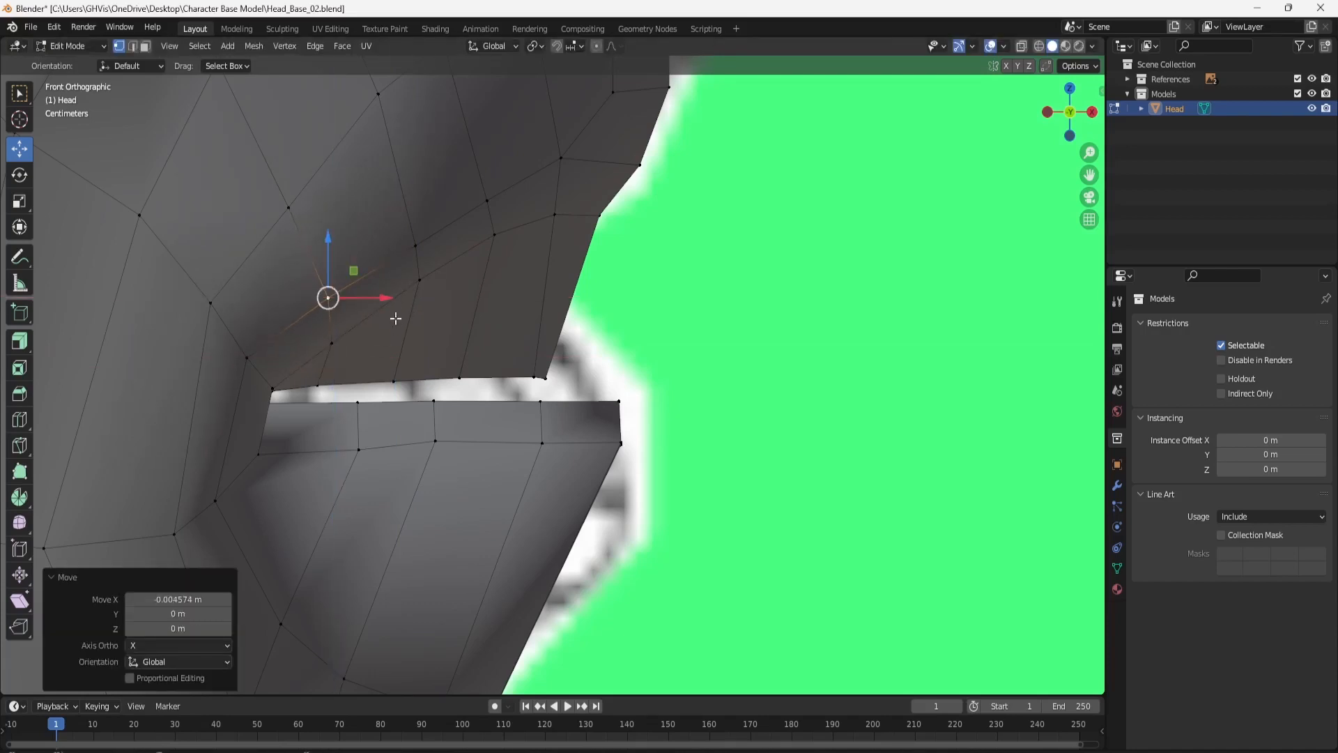
# In the front view, raise the two inner upper-lip edge vertices nearest the mouth corner, lifting the second about 0.0225 m.
pyautogui.scroll(2, 402, 310)
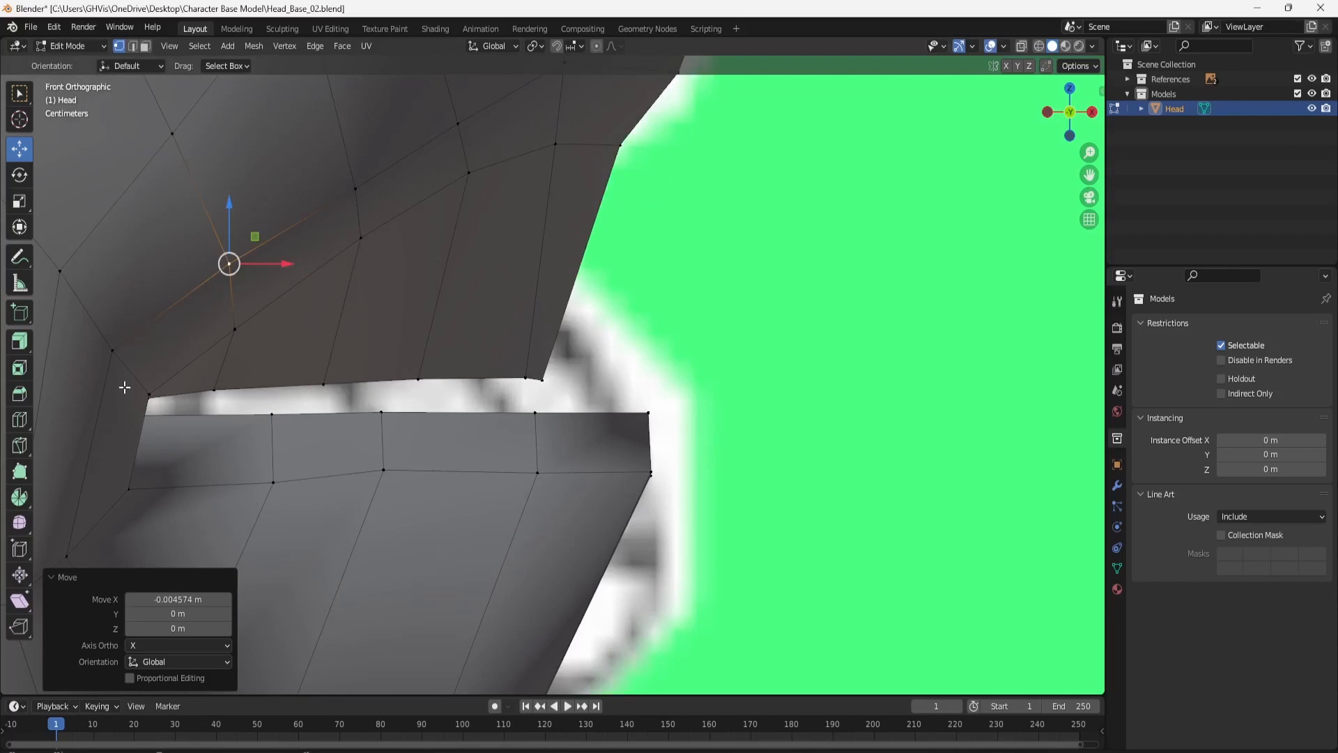
pyautogui.click(200, 393)
pyautogui.moveTo(210, 354); pyautogui.dragTo(248, 362)
pyautogui.click(324, 383)
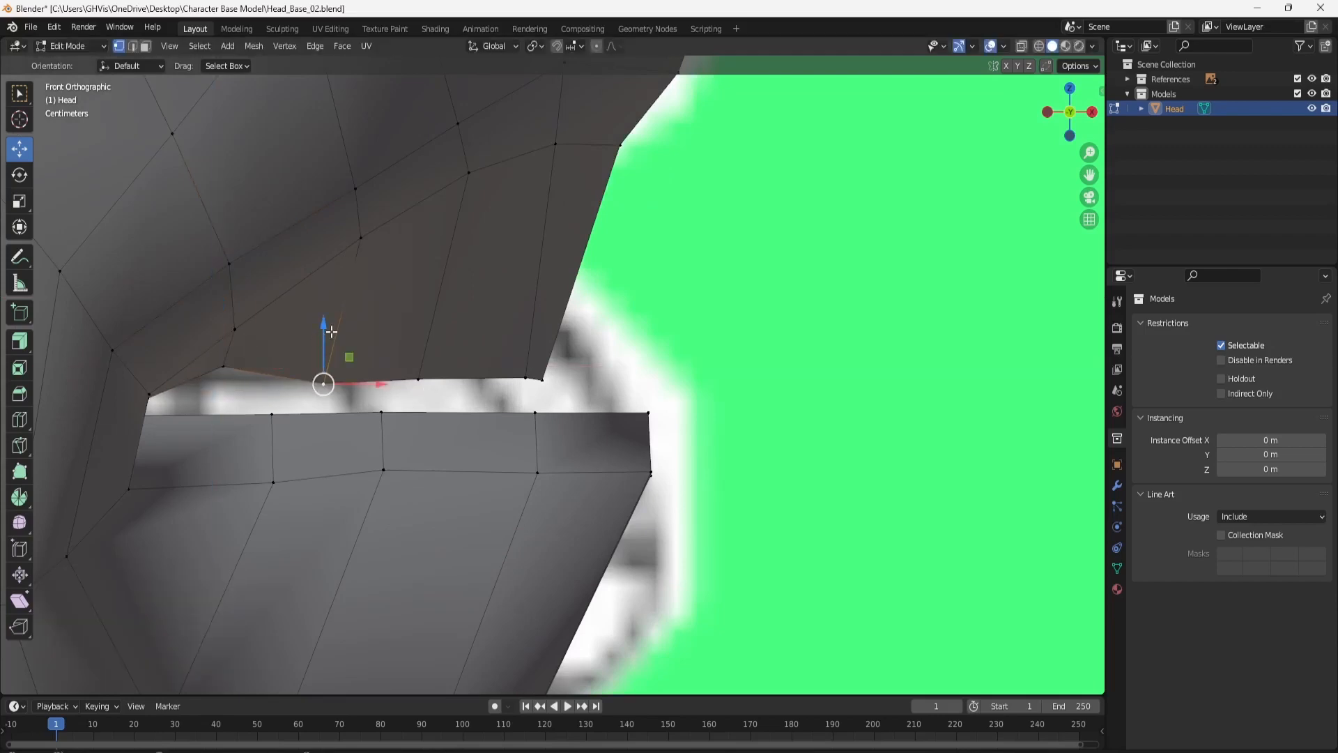
pyautogui.moveTo(325, 333); pyautogui.dragTo(357, 272)
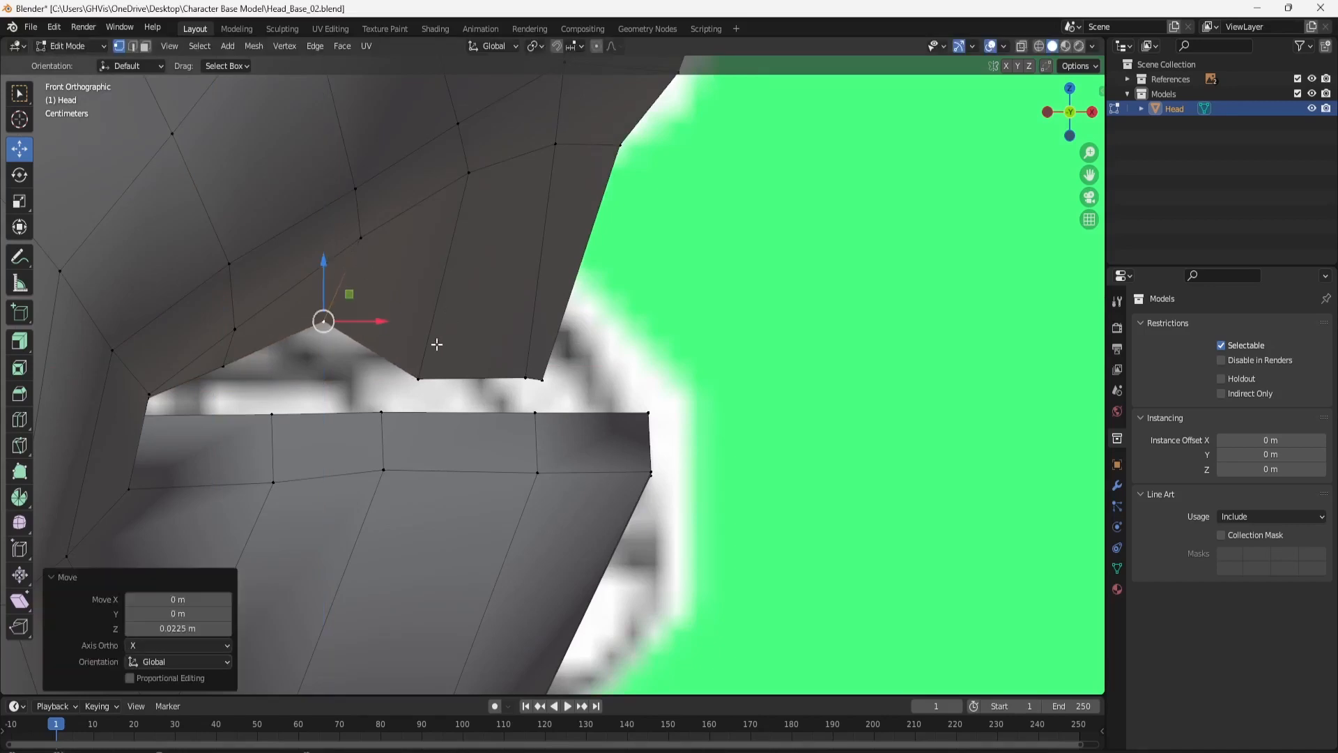
# Raise the remaining inner upper-lip edge vertices towards the lip centre so the edge slopes up to the front profile.
pyautogui.click(418, 378)
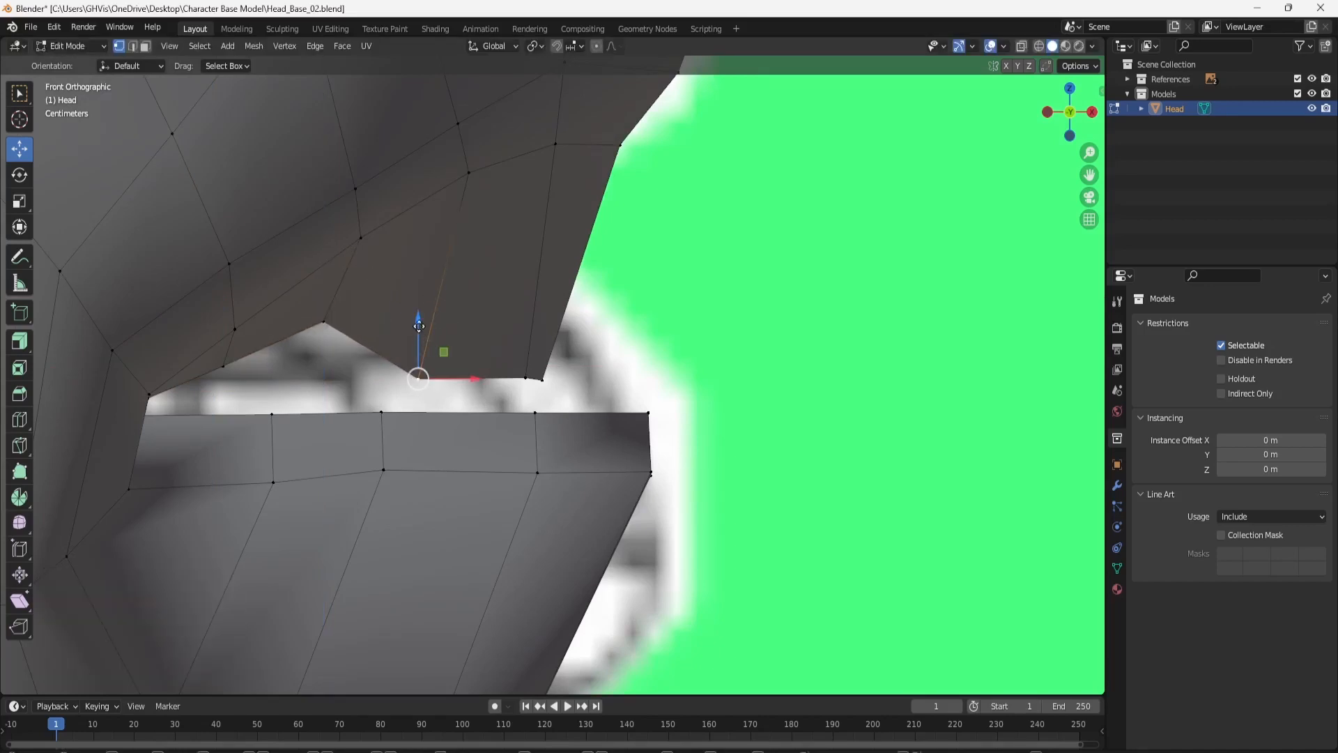
pyautogui.moveTo(418, 325); pyautogui.dragTo(450, 220)
pyautogui.moveTo(483, 274); pyautogui.dragTo(503, 274)
pyautogui.click(526, 377)
pyautogui.moveTo(531, 318); pyautogui.dragTo(563, 294)
pyautogui.click(543, 381)
pyautogui.moveTo(568, 380)
pyautogui.mouseDown()
pyautogui.moveTo(612, 370)
pyautogui.moveTo(582, 373)
pyautogui.mouseUp()
pyautogui.moveTo(585, 320); pyautogui.dragTo(582, 169)
# Reposition the upper-lip rim vertex at the front of the profile, moving it about 0.0085 m forward along X.
pyautogui.click(570, 188)
pyautogui.click(590, 239)
pyautogui.click(615, 141)
pyautogui.moveTo(663, 146); pyautogui.dragTo(690, 148)
pyautogui.moveTo(690, 147); pyautogui.dragTo(663, 200, button='middle')
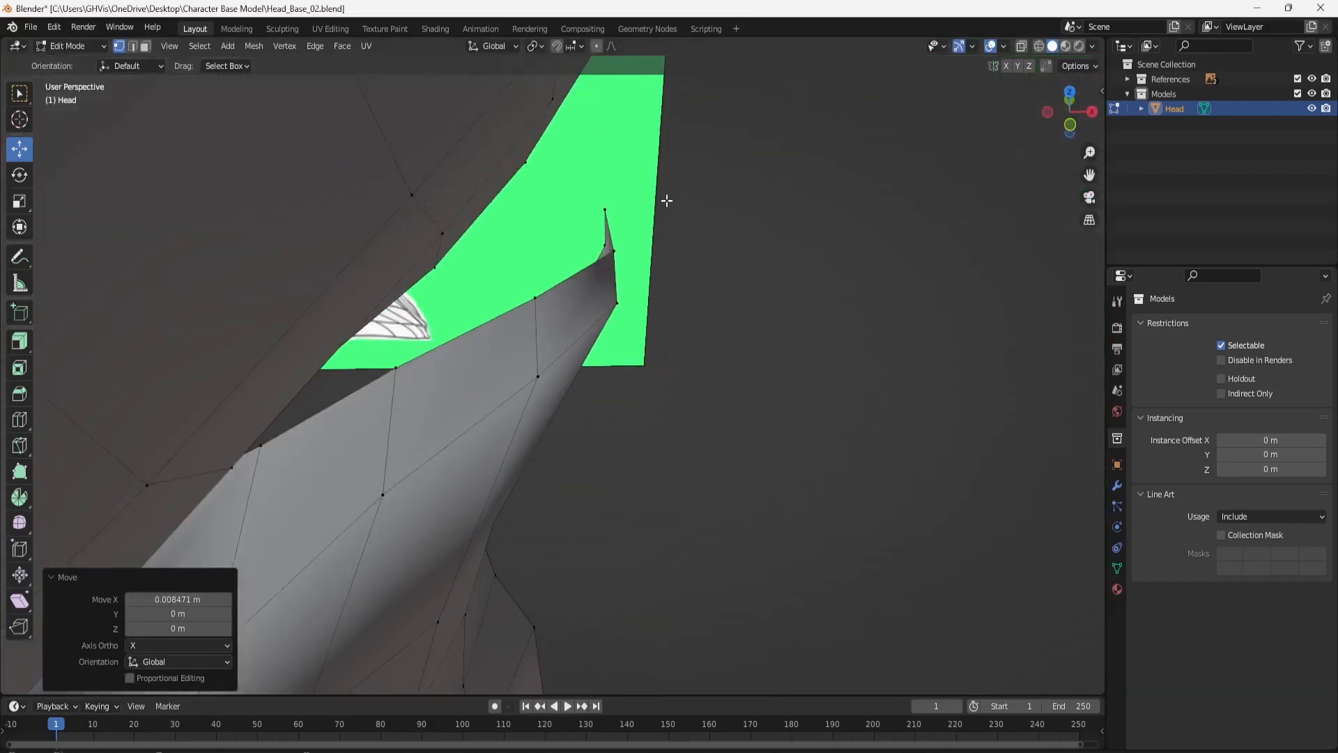
# Fit the upper-lip profile vertices to the reference, moving the upper one up and 0.0077 m forward, the lower one 0.0093 m up and 0.0045 m forward.
pyautogui.click(1070, 129)
pyautogui.keyDown('shift'); pyautogui.moveTo(745, 212); pyautogui.dragTo(764, 436, button='middle'); pyautogui.keyUp('shift')
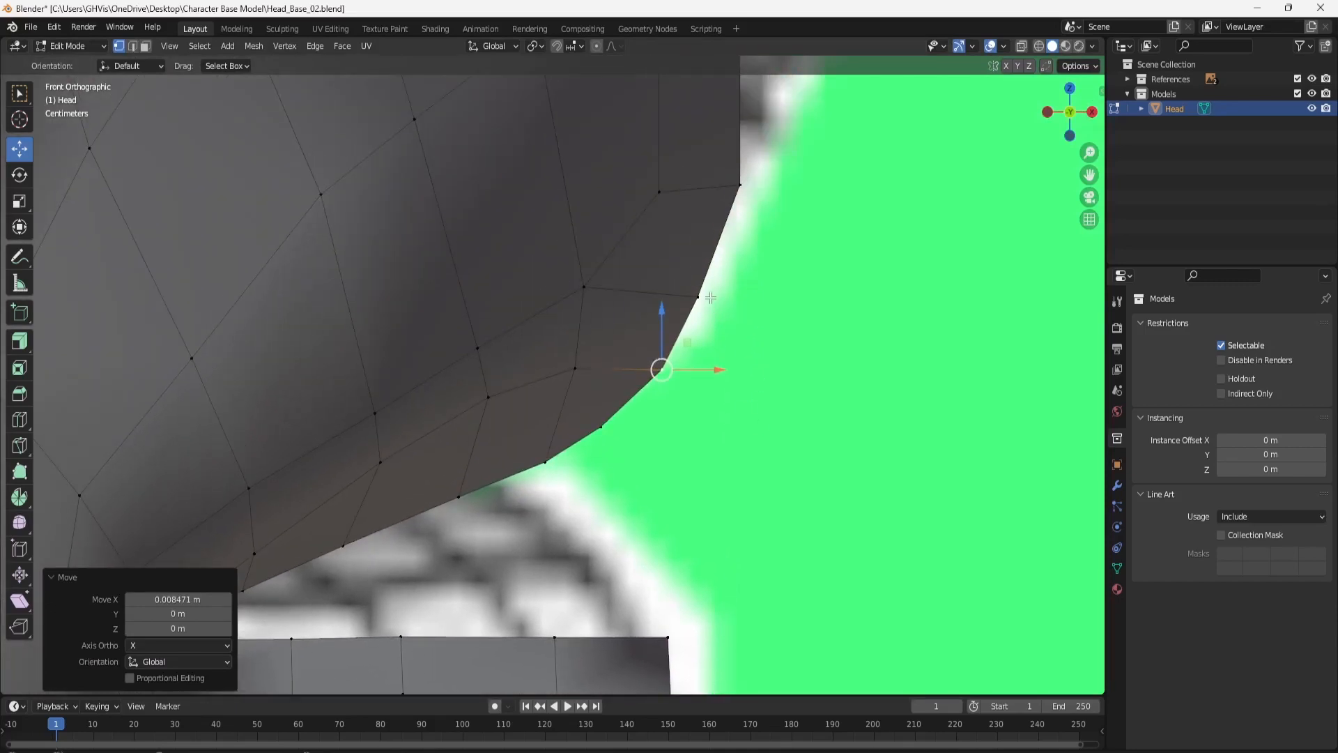
pyautogui.click(700, 288)
pyautogui.moveTo(699, 268); pyautogui.dragTo(715, 239)
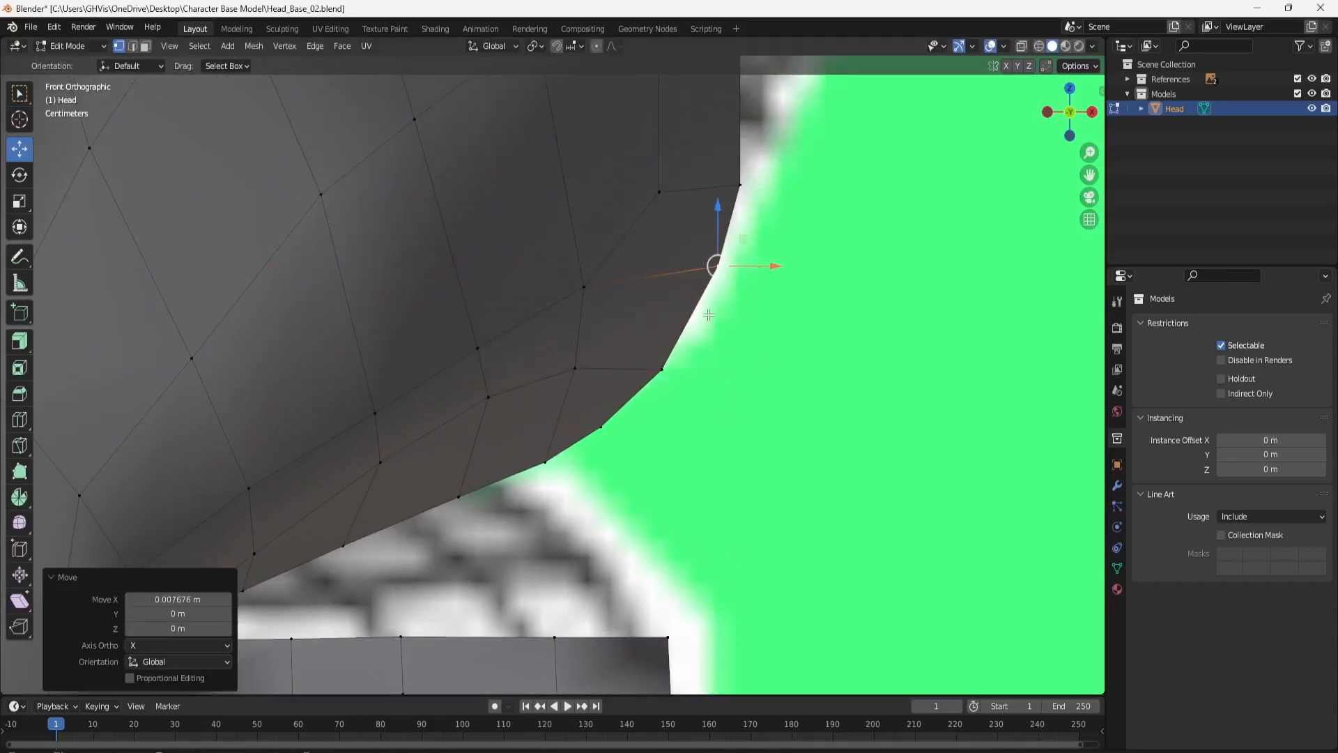
pyautogui.click(662, 369)
pyautogui.moveTo(663, 322); pyautogui.dragTo(662, 298)
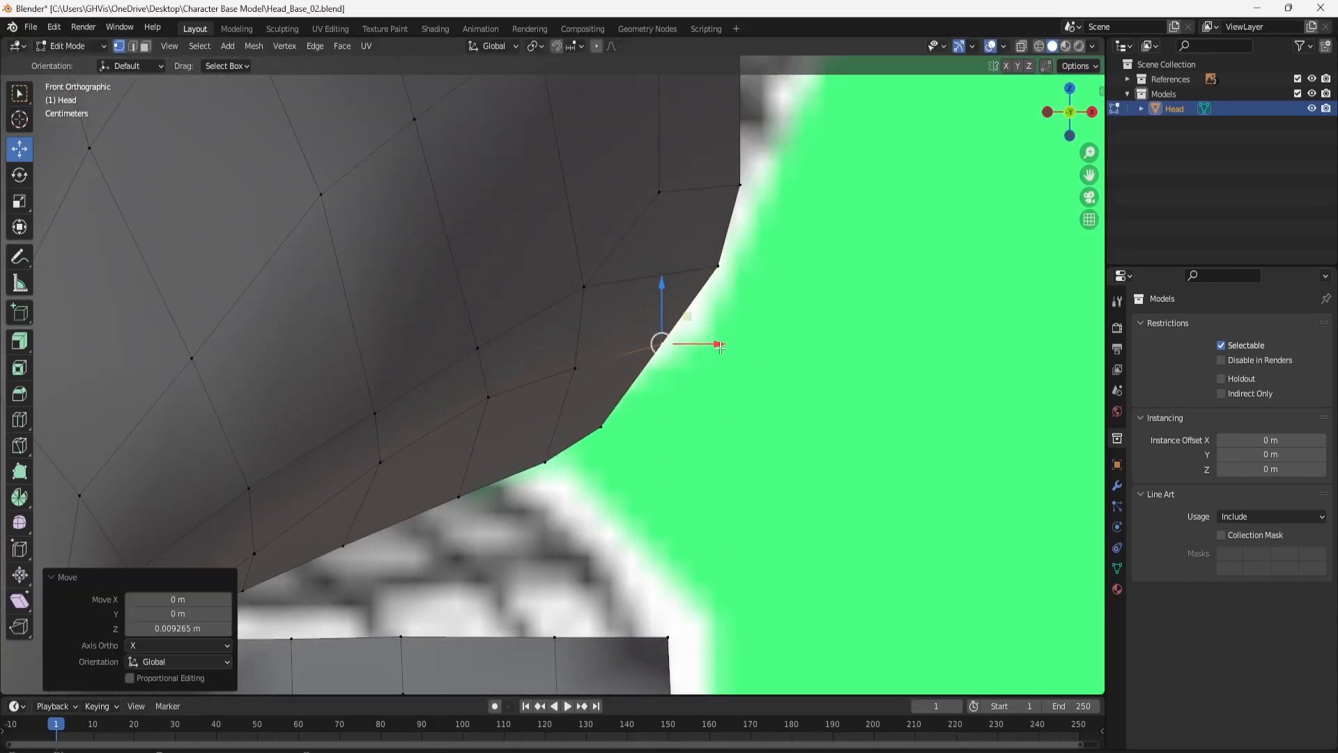
pyautogui.moveTo(722, 344); pyautogui.dragTo(735, 348)
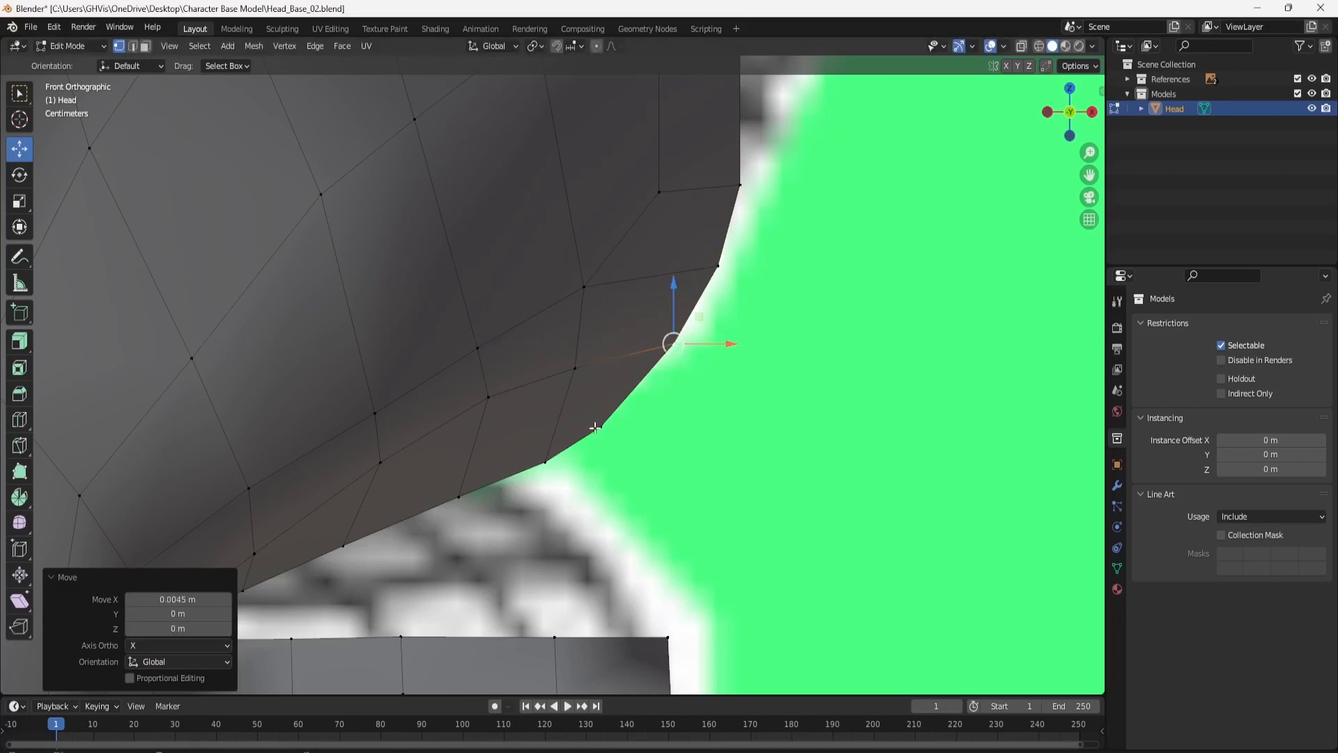
# In the side view, move the middle inner upper-lip edge vertices up and towards the mouth corner to smooth the lip curve.
pyautogui.click(1094, 113)
pyautogui.scroll(-4, 663, 373)
pyautogui.scroll(1, 718, 370)
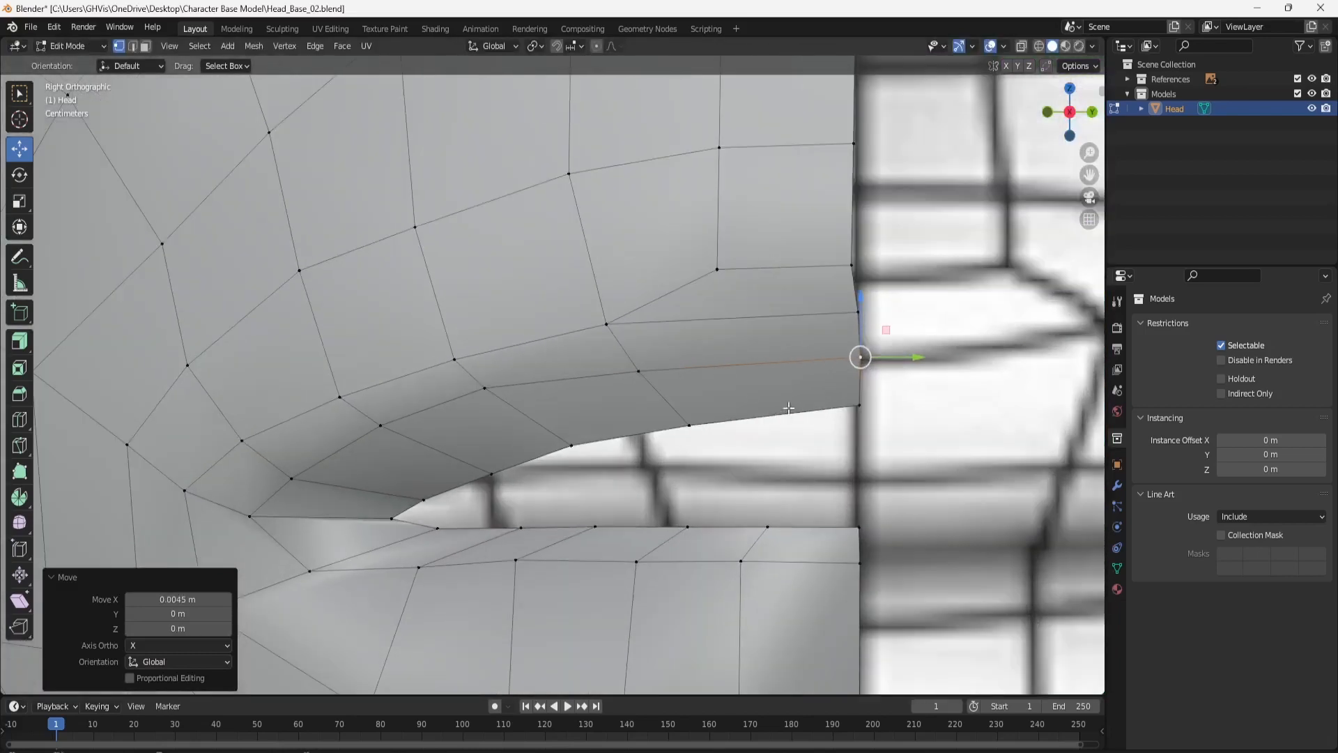
pyautogui.click(682, 431)
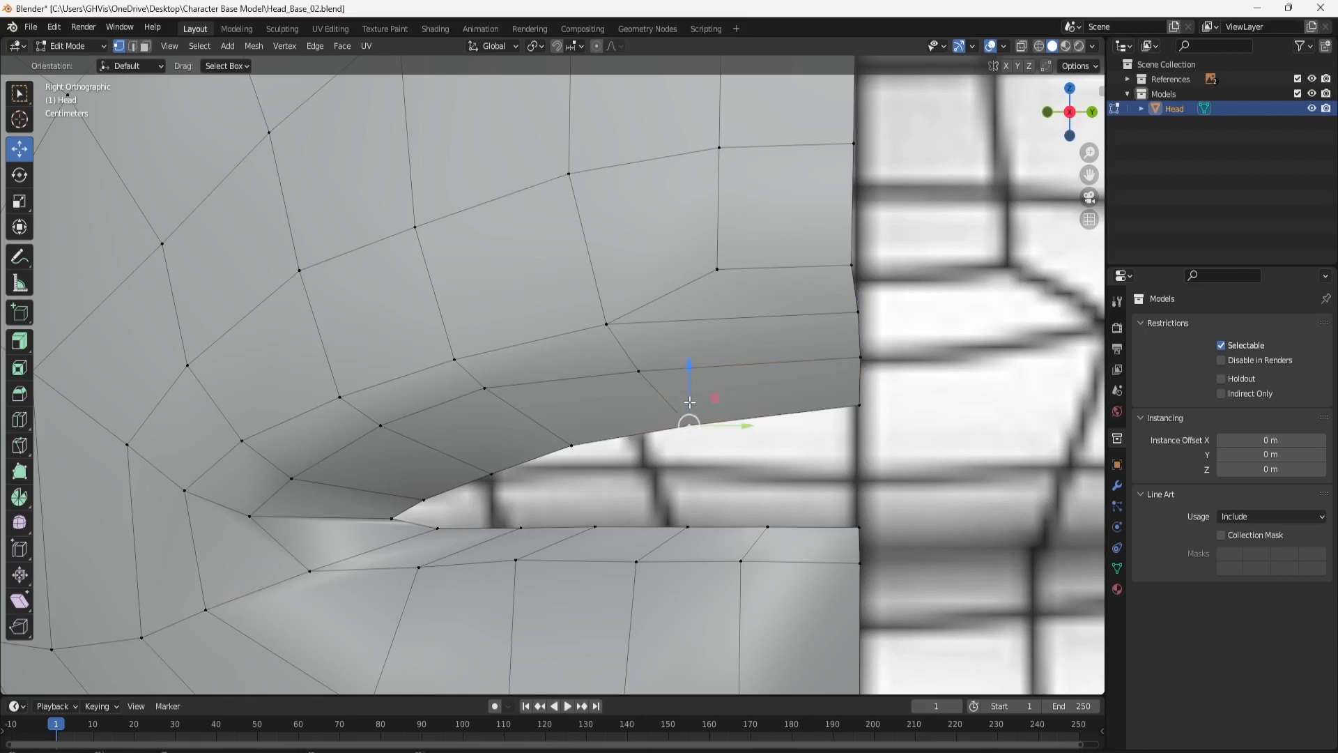
pyautogui.moveTo(688, 402)
pyautogui.mouseDown()
pyautogui.moveTo(684, 389)
pyautogui.moveTo(704, 418)
pyautogui.mouseUp()
pyautogui.click(568, 463)
pyautogui.moveTo(568, 411); pyautogui.dragTo(483, 455)
pyautogui.click(493, 474)
# Shift the inner upper-lip vertex nearest the mouth corner outward and up, finishing with a 0.0114 m downward correction.
pyautogui.click(422, 497)
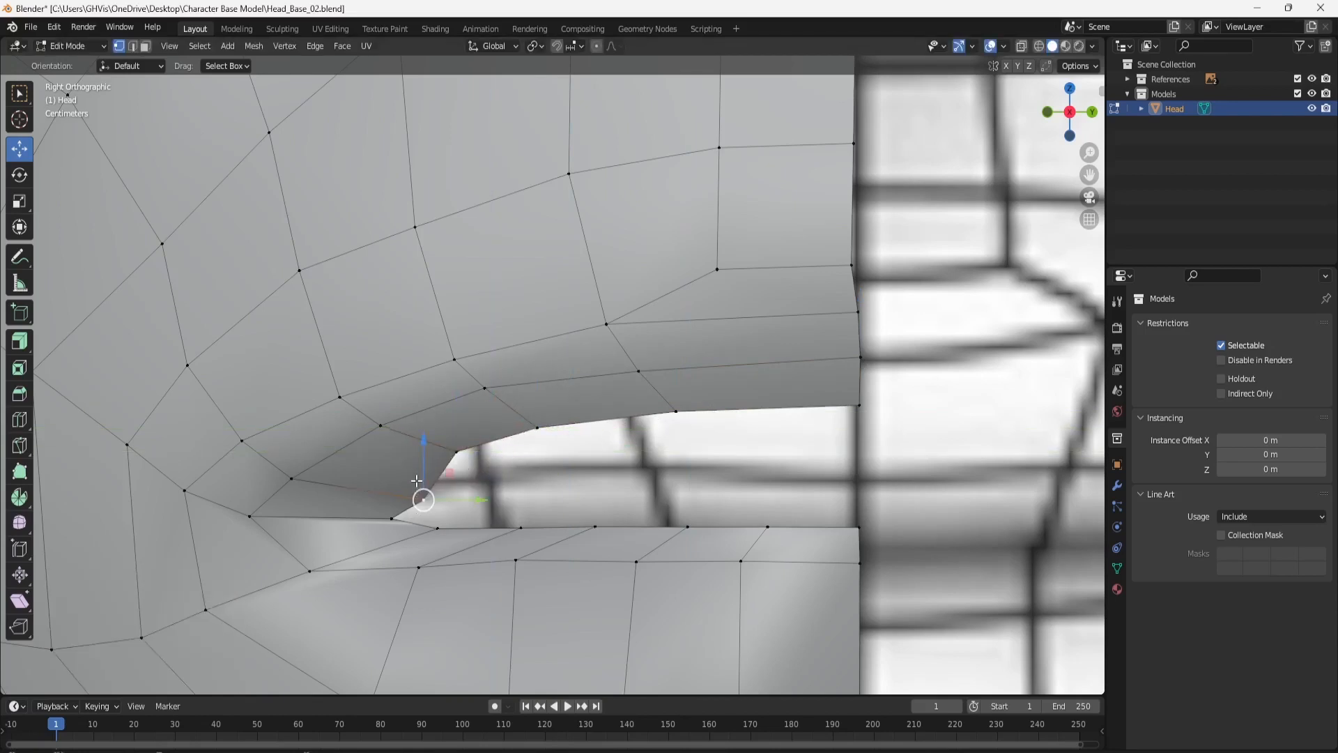
pyautogui.click(429, 463)
pyautogui.click(431, 494)
pyautogui.moveTo(422, 467)
pyautogui.mouseDown()
pyautogui.moveTo(421, 436)
pyautogui.moveTo(422, 478)
pyautogui.mouseUp()
pyautogui.moveTo(380, 429); pyautogui.dragTo(380, 447)
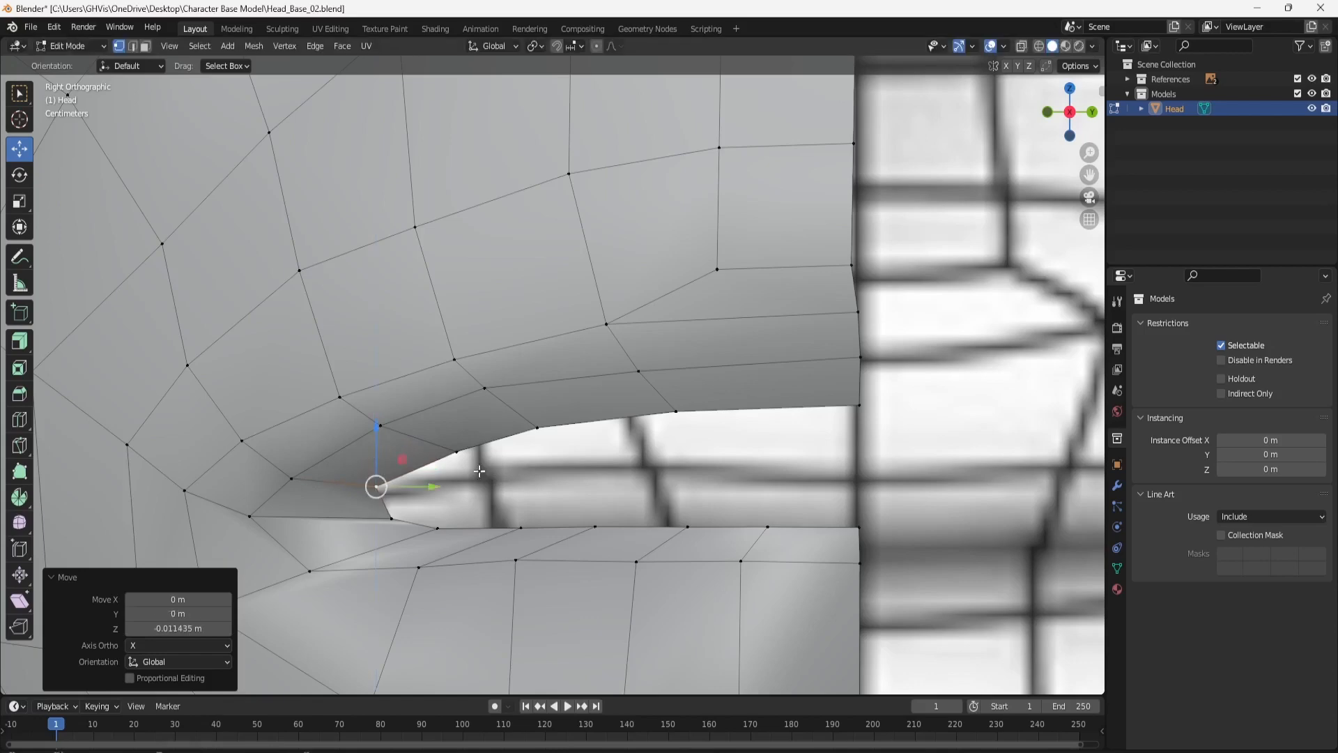
# Move the inner mouth-corner vertex outward along Y, and raise it together with the adjacent outer corner vertex about 0.0076 m.
pyautogui.scroll(-3, 503, 477)
pyautogui.scroll(4, 503, 476)
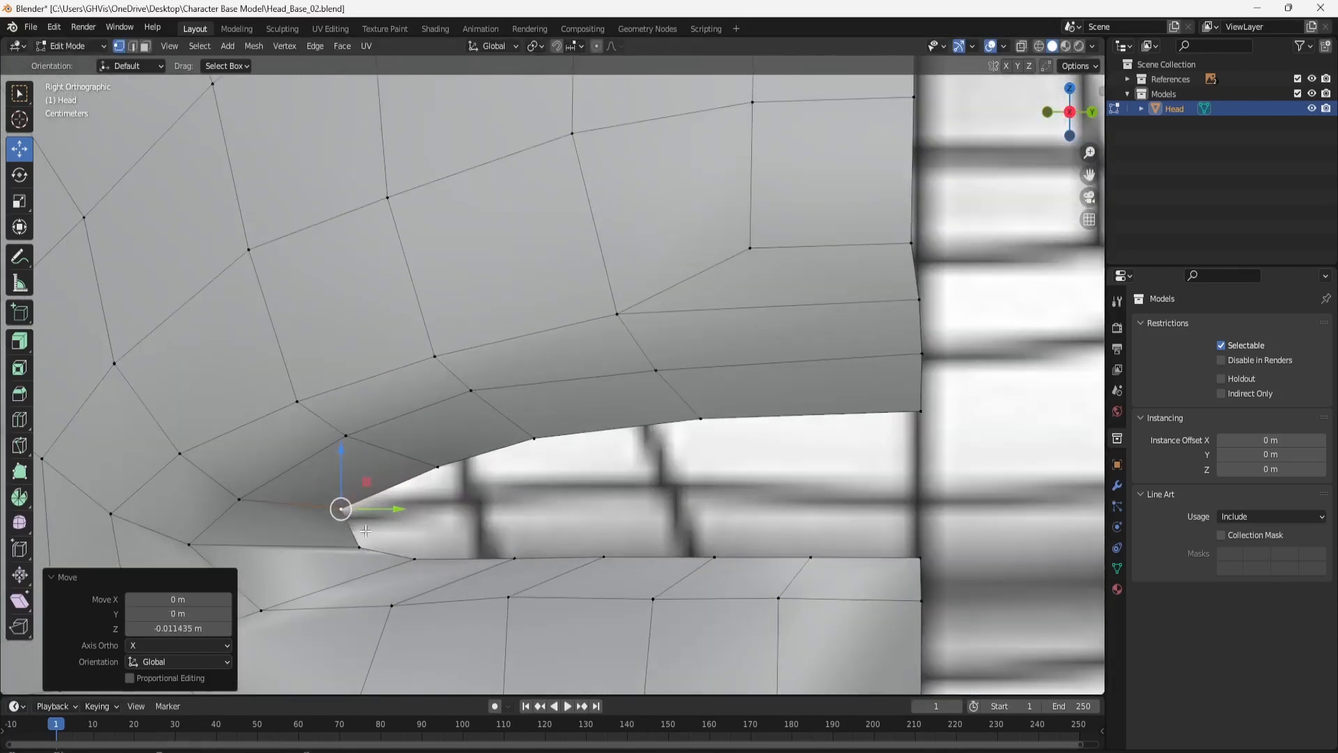
pyautogui.click(353, 540)
pyautogui.keyDown('shift'); pyautogui.moveTo(386, 543); pyautogui.dragTo(641, 485, button='middle'); pyautogui.keyUp('shift')
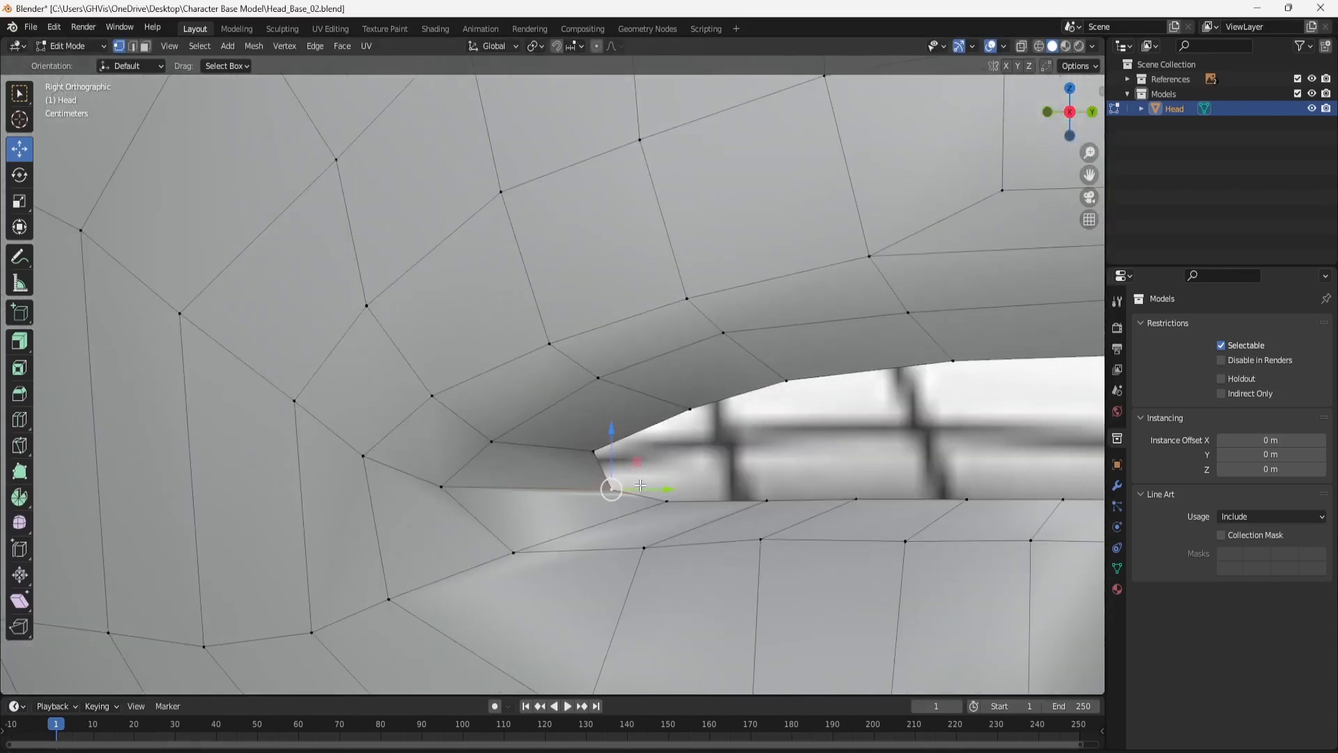
pyautogui.moveTo(642, 488); pyautogui.dragTo(537, 428)
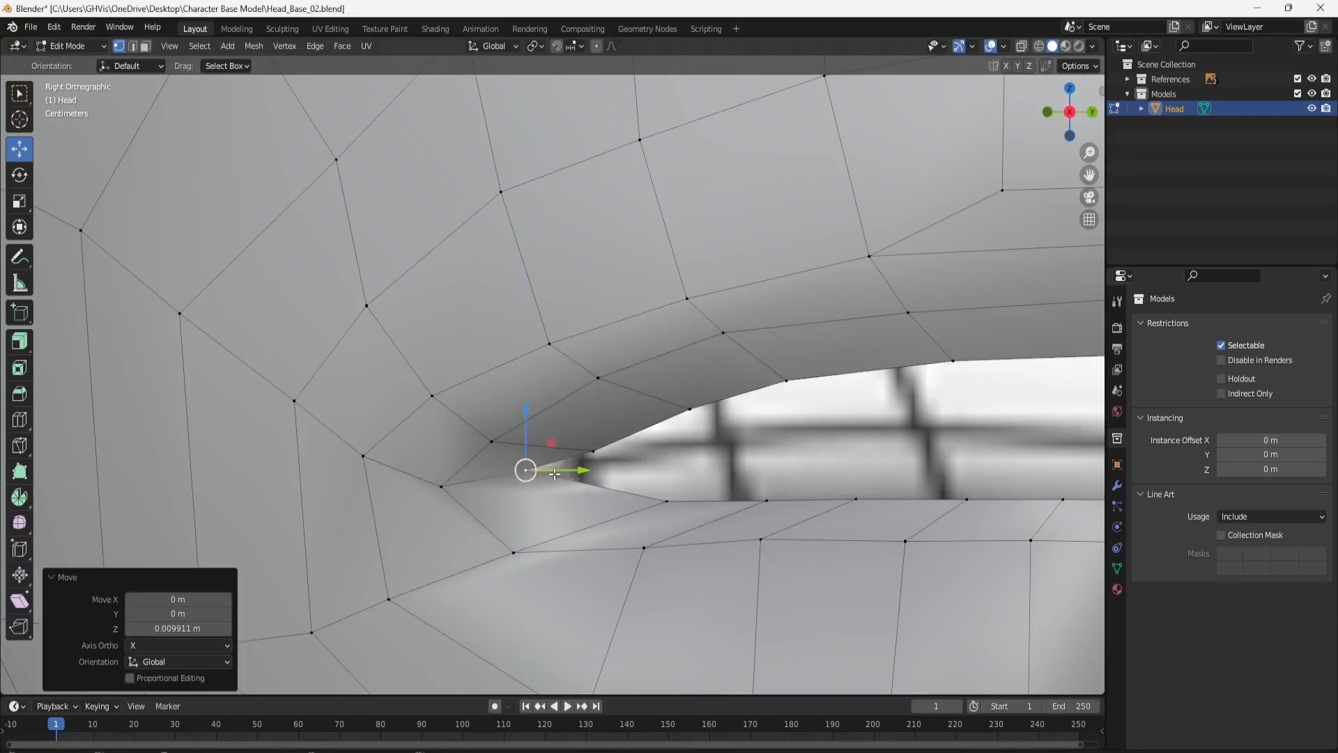
pyautogui.hotkey('ctrl', 'z')
pyautogui.keyDown('shift'); pyautogui.click(442, 491); pyautogui.keyUp('shift')
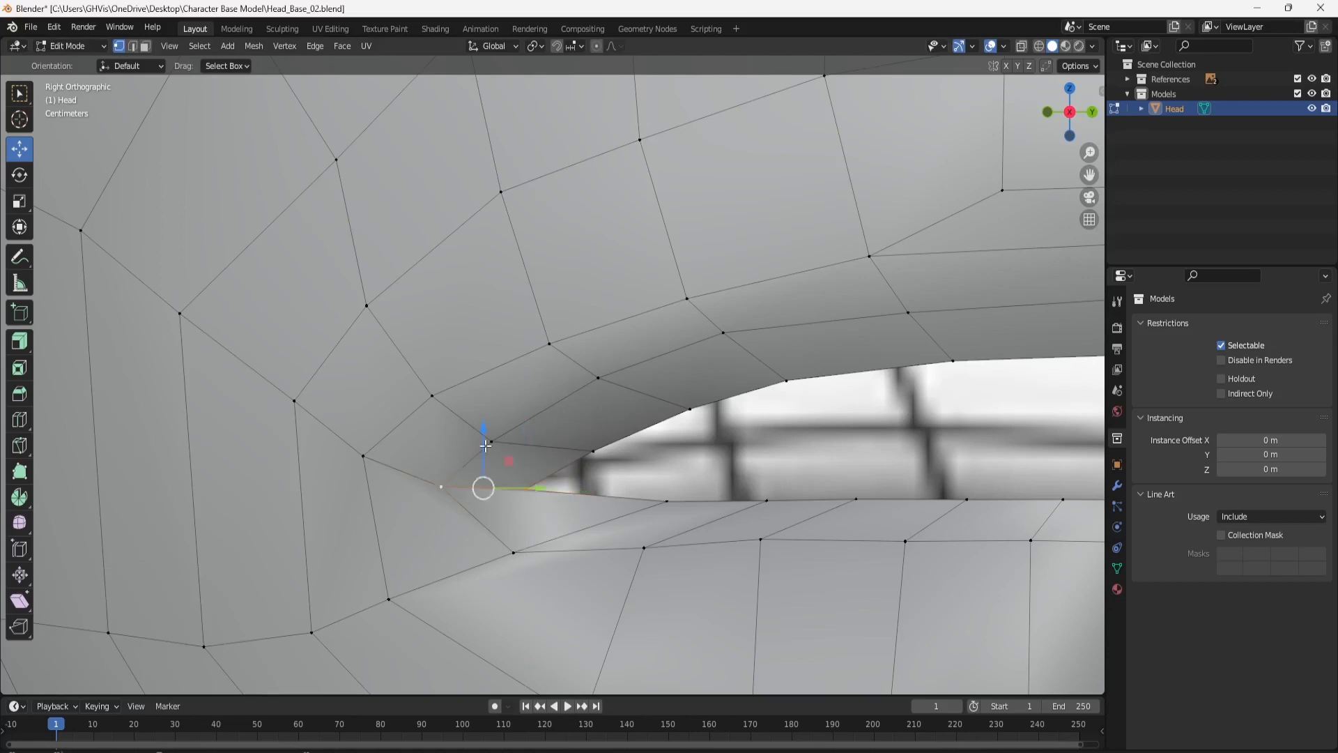
pyautogui.moveTo(485, 446); pyautogui.dragTo(486, 432)
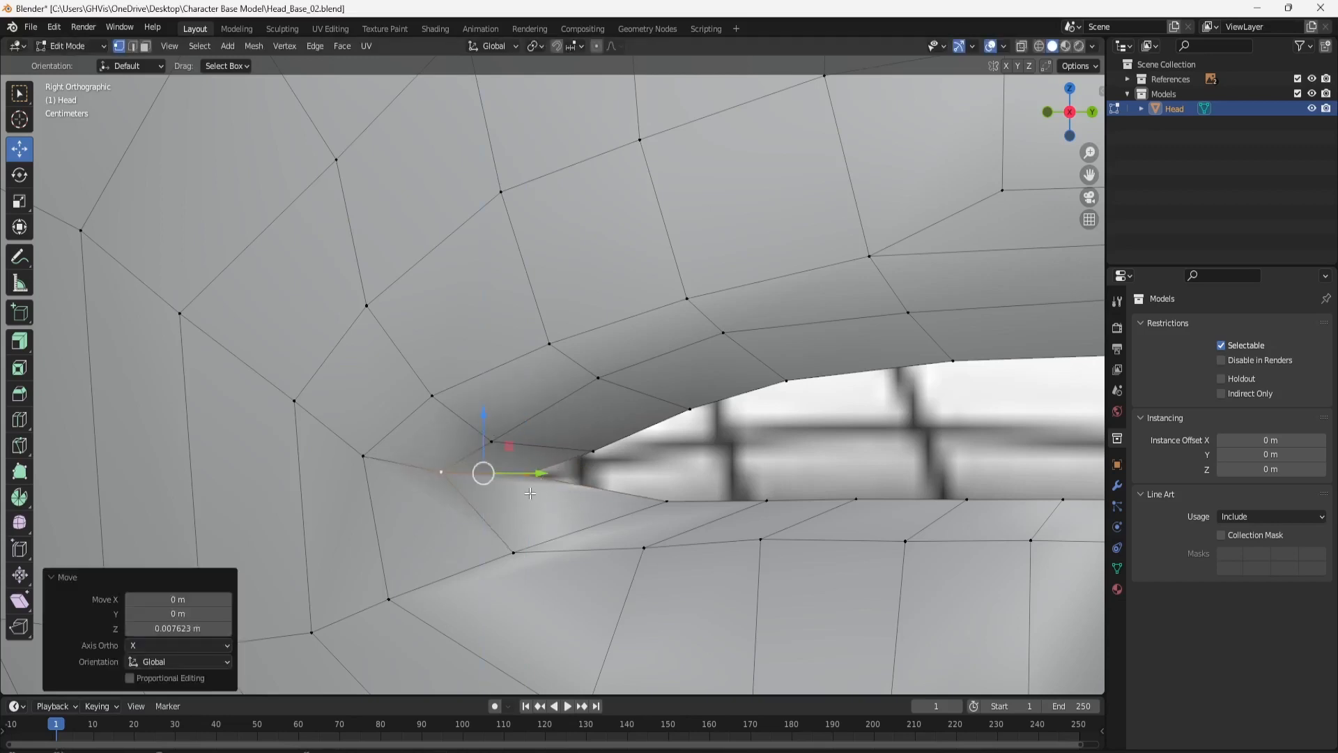
# In the front view, move the inner mouth-corner vertex about 0.0069 m forward along X and raise the neighbouring upper-lip rim vertex slightly.
pyautogui.press('KP_1')
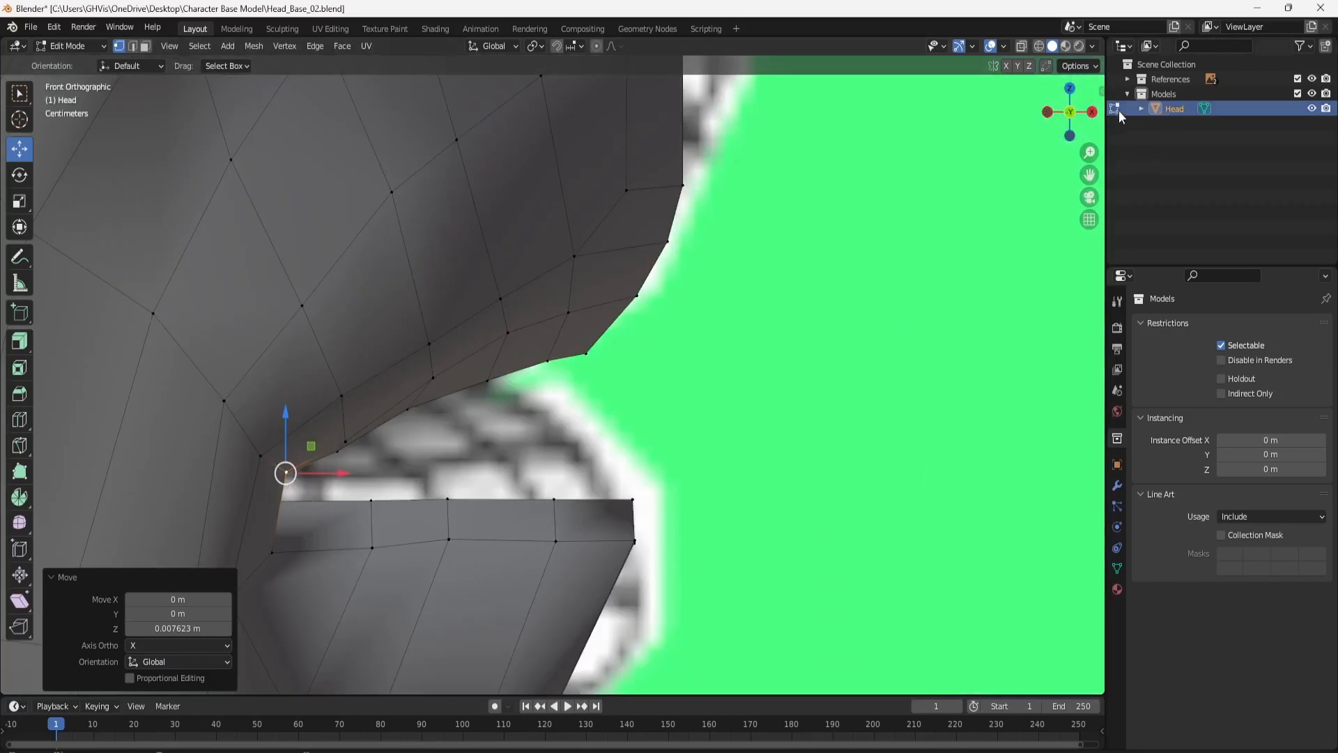
pyautogui.hotkey('alt', 'a')
pyautogui.click(1092, 111)
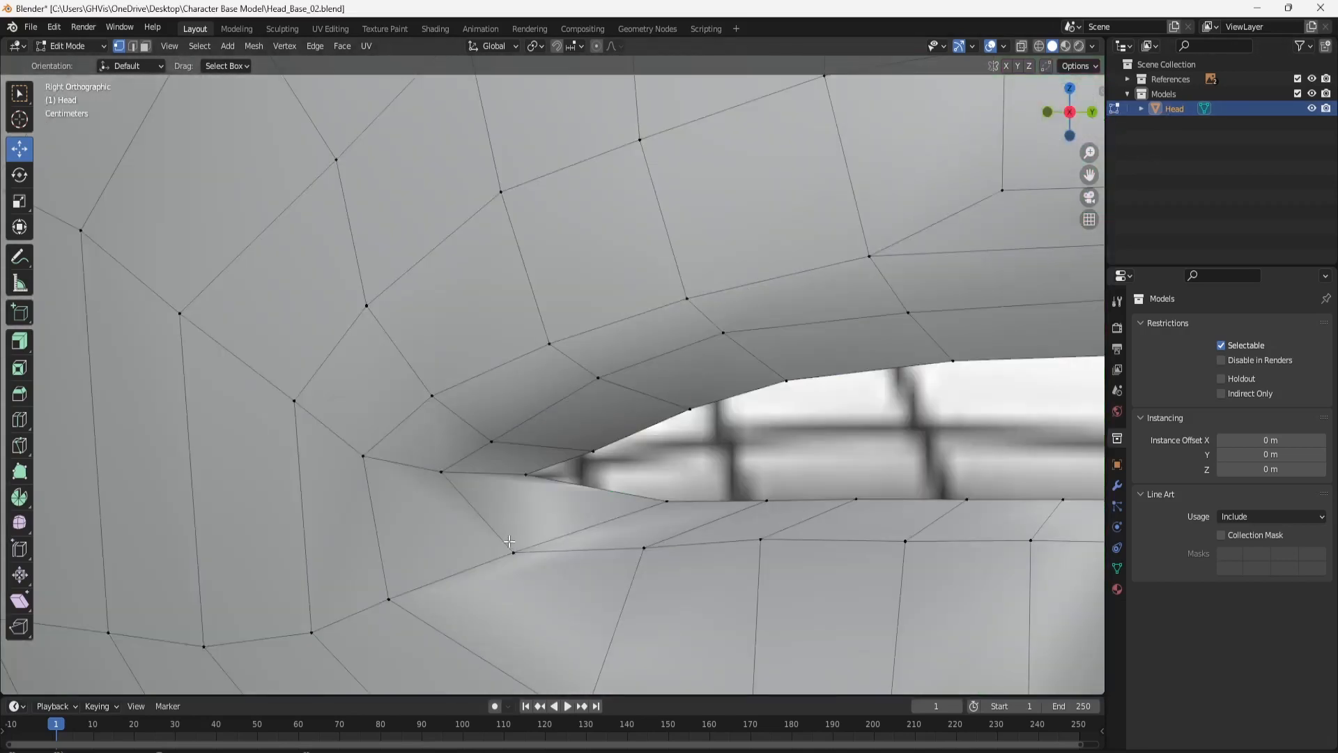
pyautogui.click(525, 480)
pyautogui.click(1035, 120)
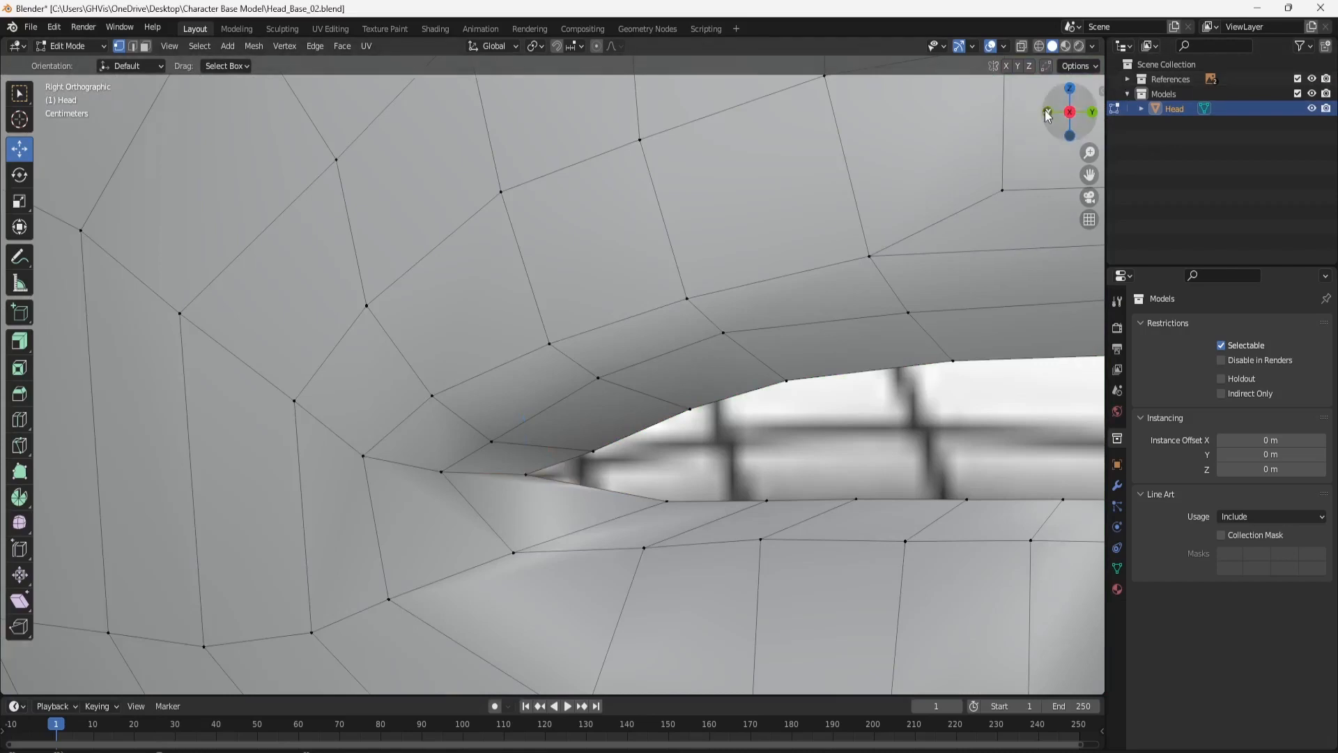
pyautogui.click(1047, 112)
pyautogui.click(285, 473)
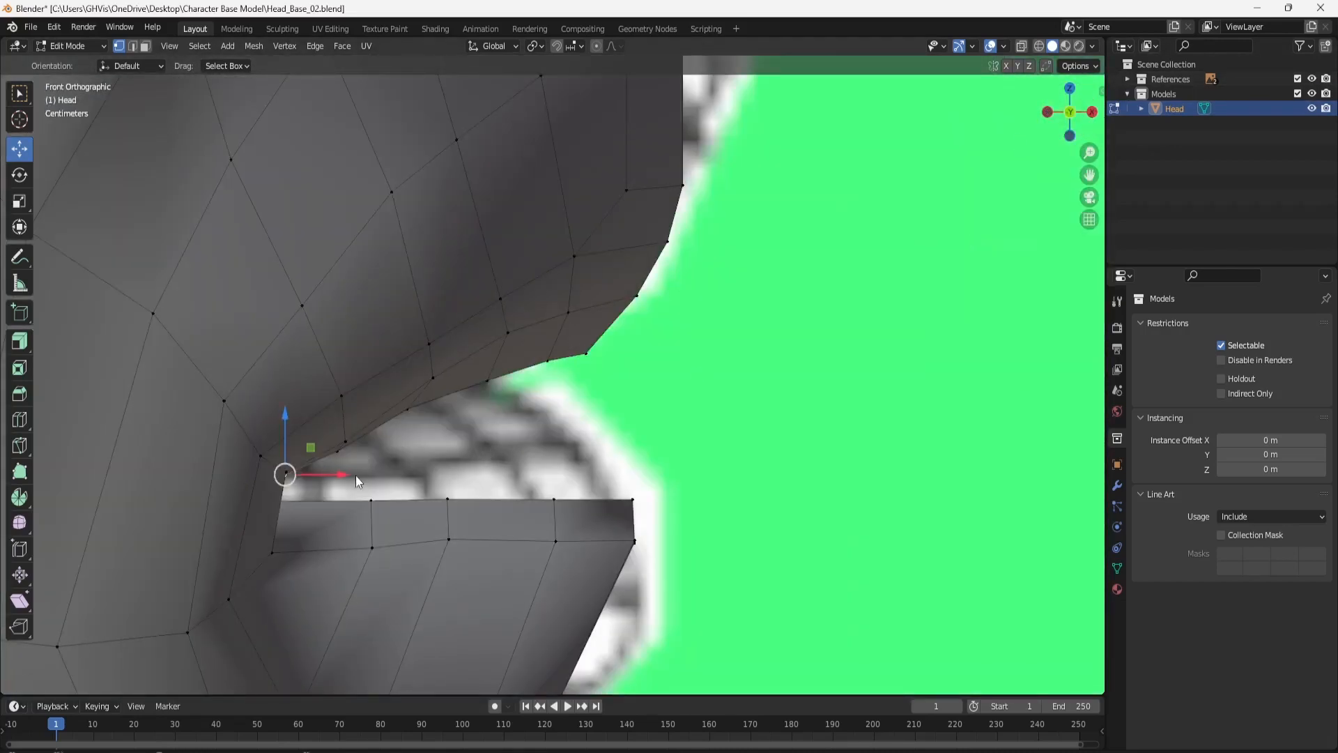
pyautogui.moveTo(342, 474); pyautogui.dragTo(353, 474)
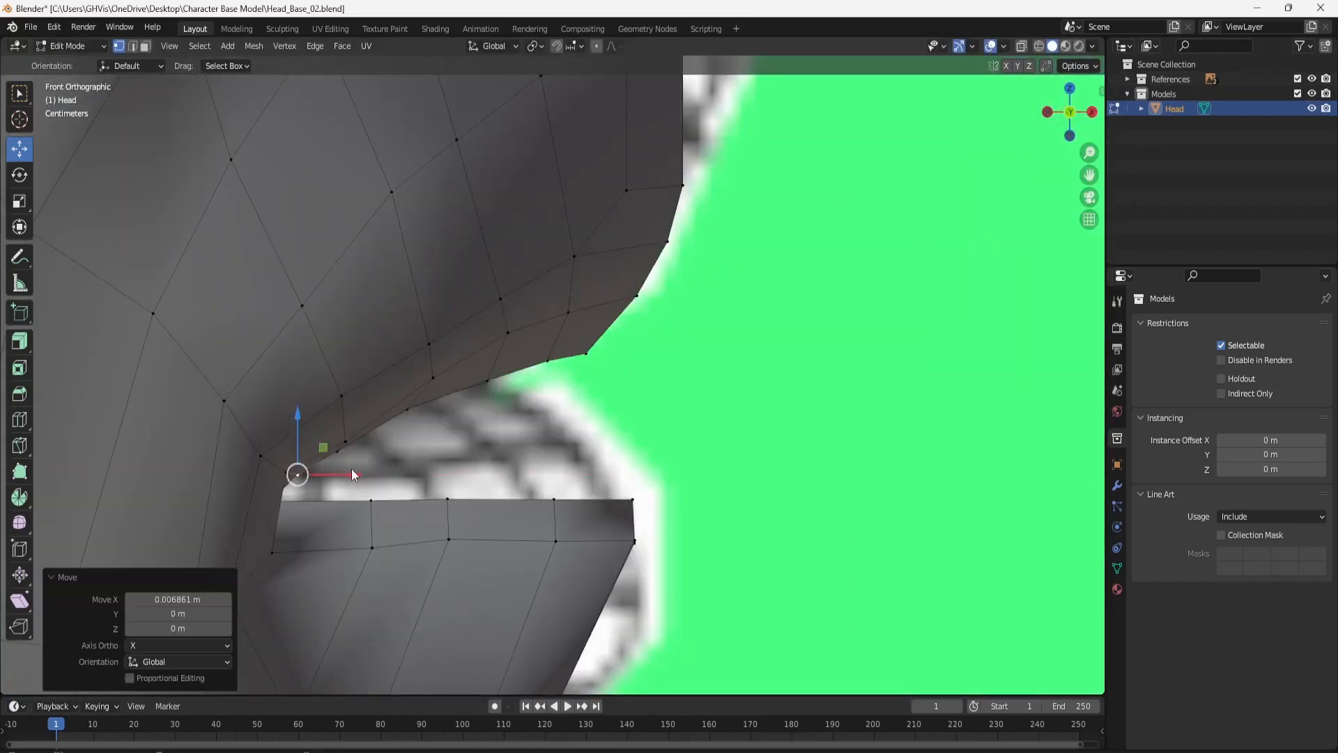
pyautogui.click(345, 442)
pyautogui.moveTo(345, 413); pyautogui.dragTo(346, 402)
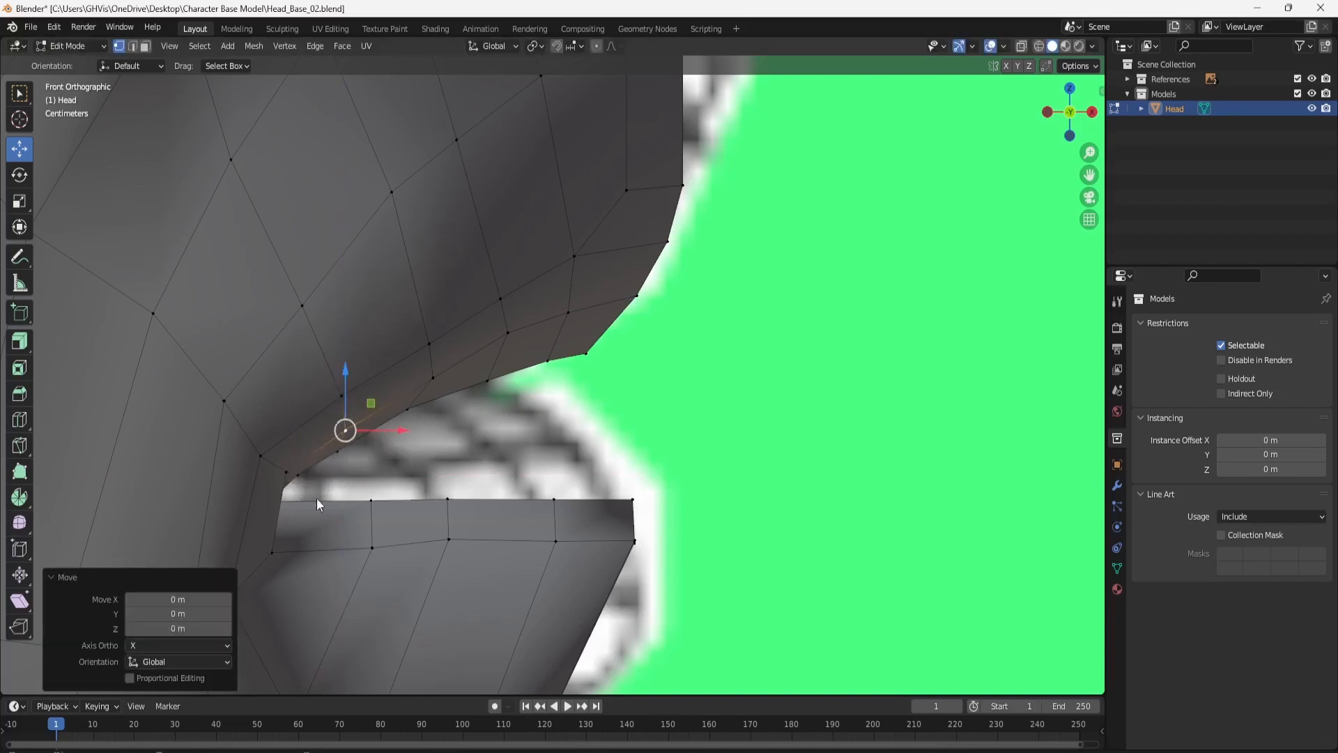
# Raise the two frontmost inner lower-lip vertices and move them back along X, following the upper lip's underside.
pyautogui.moveTo(689, 462); pyautogui.dragTo(517, 519)
pyautogui.moveTo(610, 447); pyautogui.dragTo(584, 384)
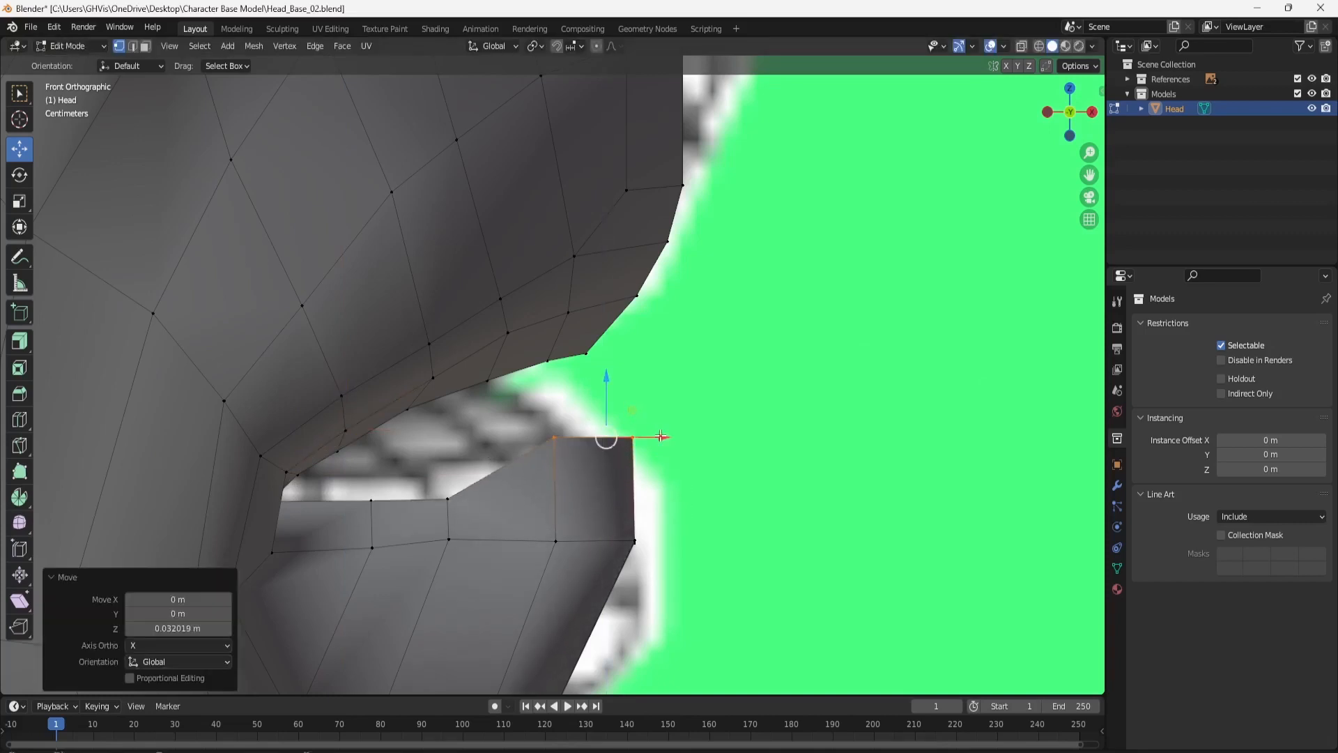
pyautogui.moveTo(661, 437); pyautogui.dragTo(541, 371)
# Move the next two inner lower-lip vertices up and back towards the mouth corner, following the curve of the upper lip.
pyautogui.click(451, 501)
pyautogui.moveTo(441, 467); pyautogui.dragTo(432, 415)
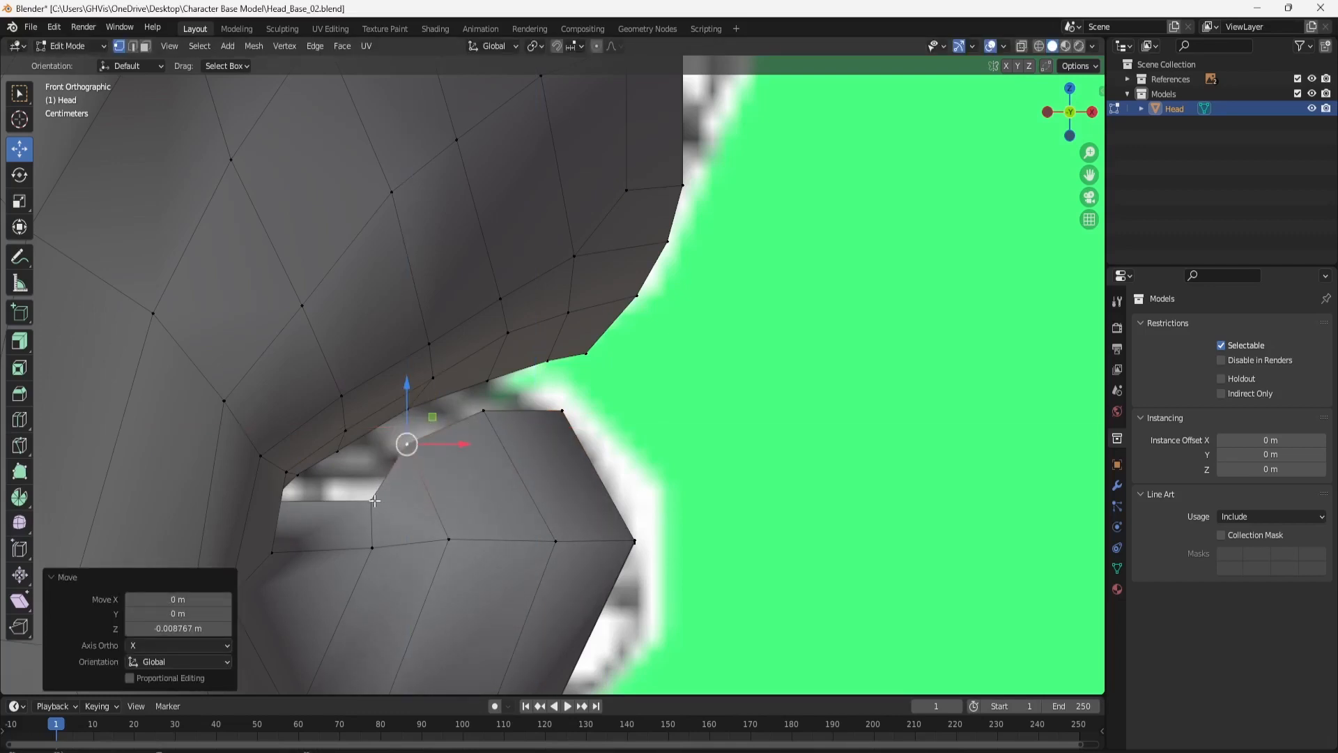
pyautogui.moveTo(374, 500)
pyautogui.mouseDown()
pyautogui.moveTo(371, 473)
pyautogui.moveTo(392, 477)
pyautogui.moveTo(376, 477)
pyautogui.mouseUp()
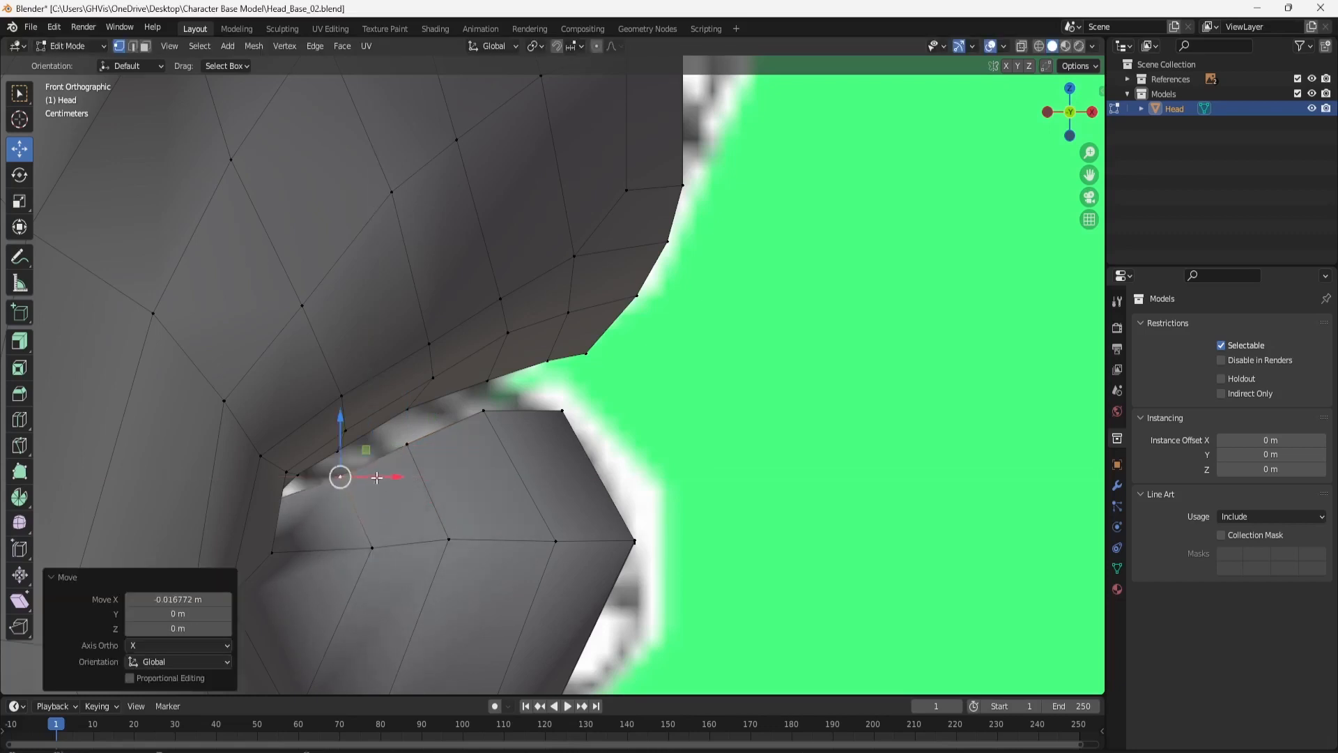
pyautogui.moveTo(334, 427); pyautogui.dragTo(408, 406)
pyautogui.click(407, 444)
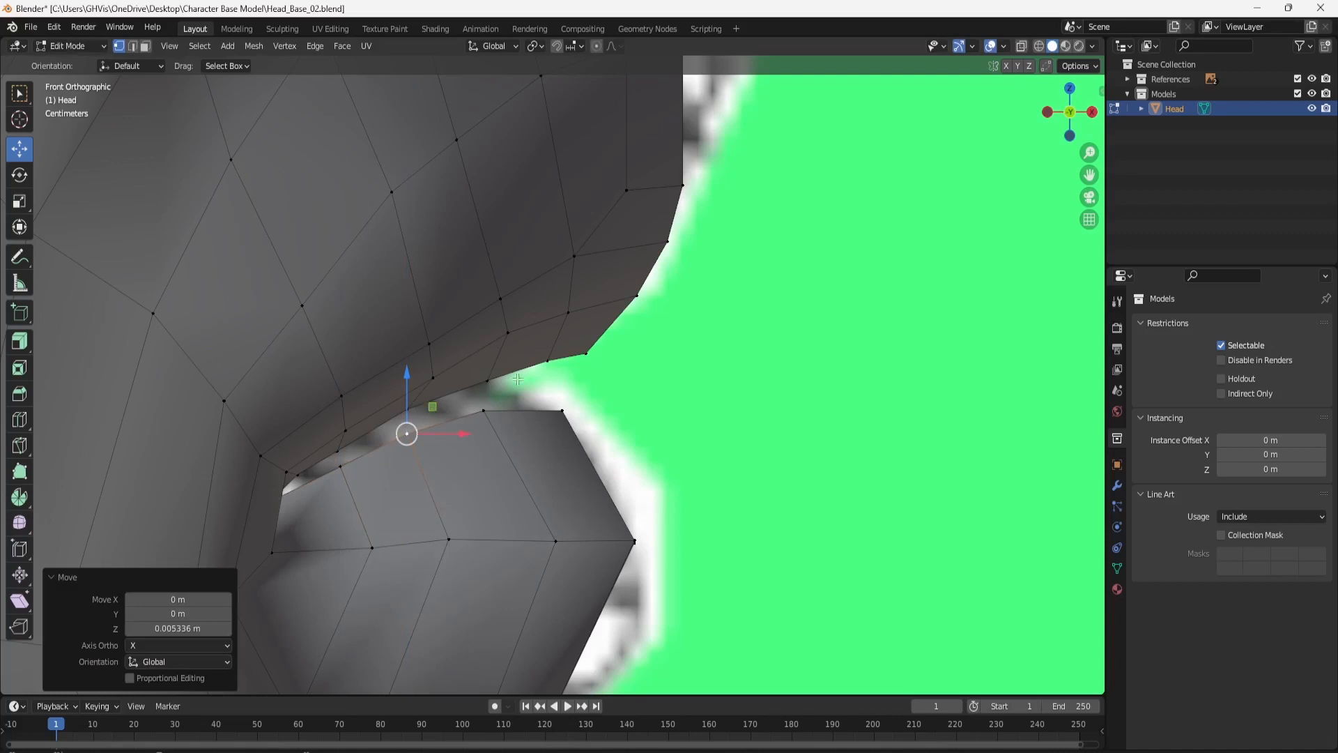
# In the side view, move the inner lower-lip vertex nearest the mouth corner outward along Y, placing it just below the corner.
pyautogui.click(1085, 114)
pyautogui.click(671, 501)
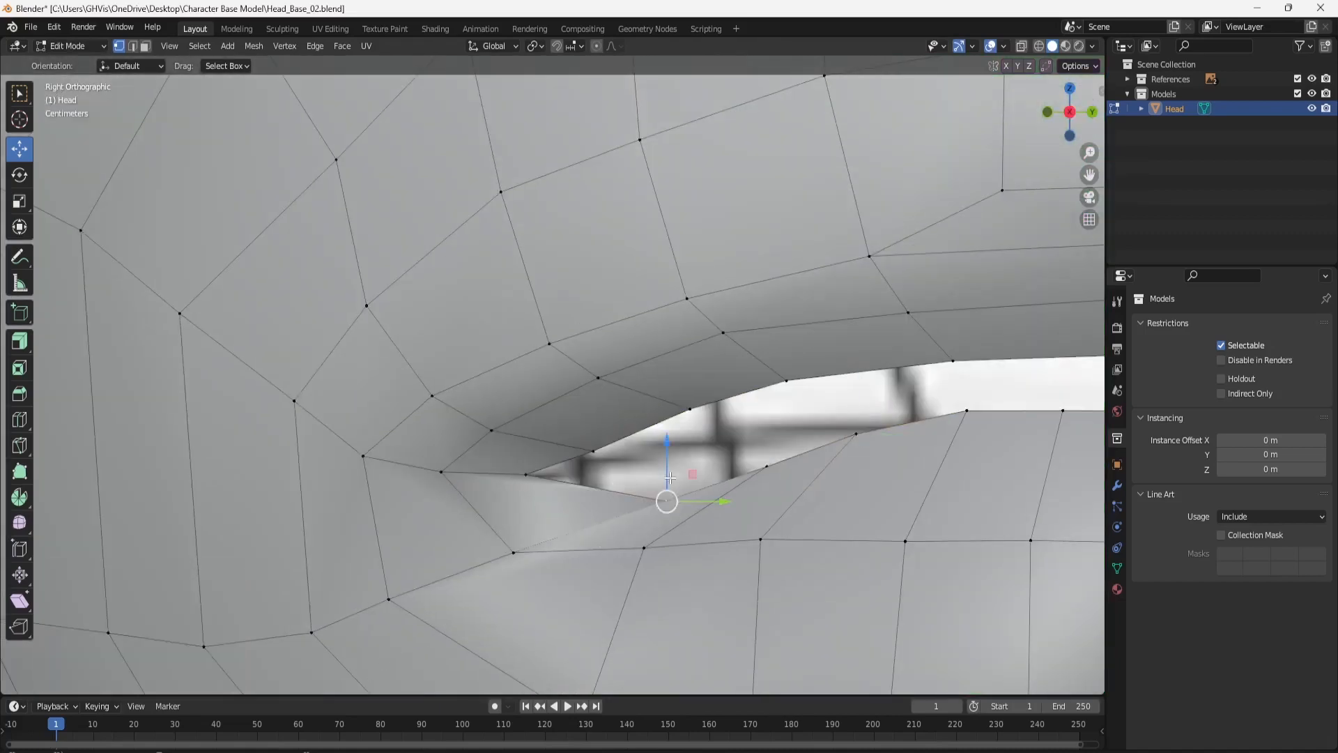
pyautogui.moveTo(670, 476); pyautogui.dragTo(622, 504)
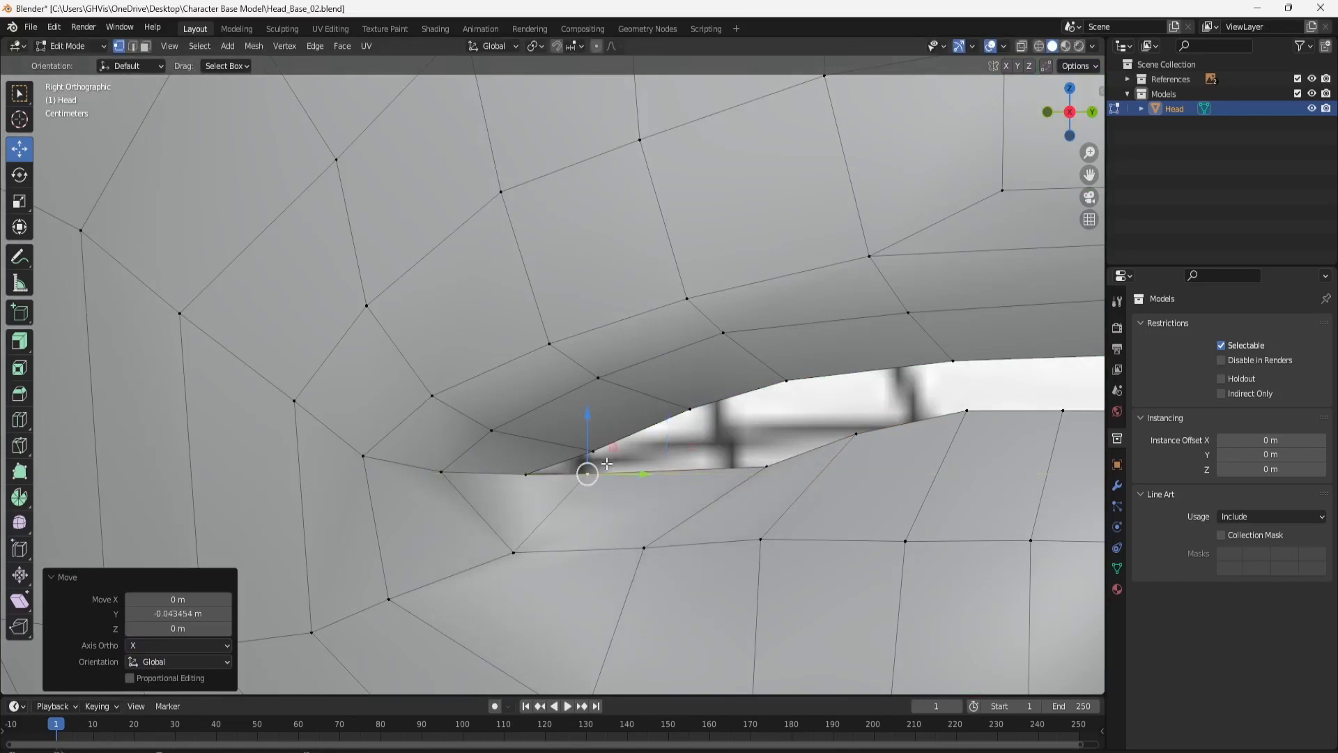
pyautogui.moveTo(589, 463); pyautogui.dragTo(592, 479)
pyautogui.press('g')
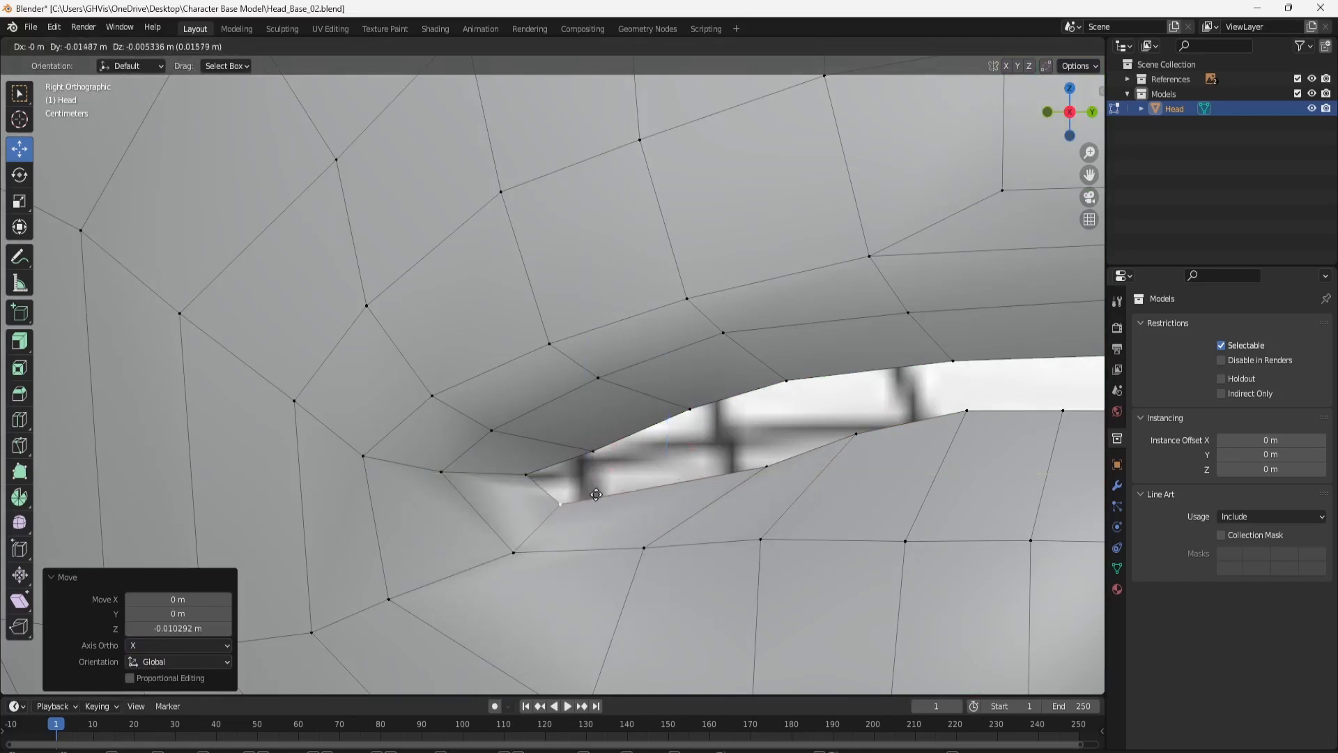
pyautogui.click(595, 492)
# Lower the two inner upper-lip vertices nearest the mouth corner slightly to narrow the gap between the lips.
pyautogui.click(596, 453)
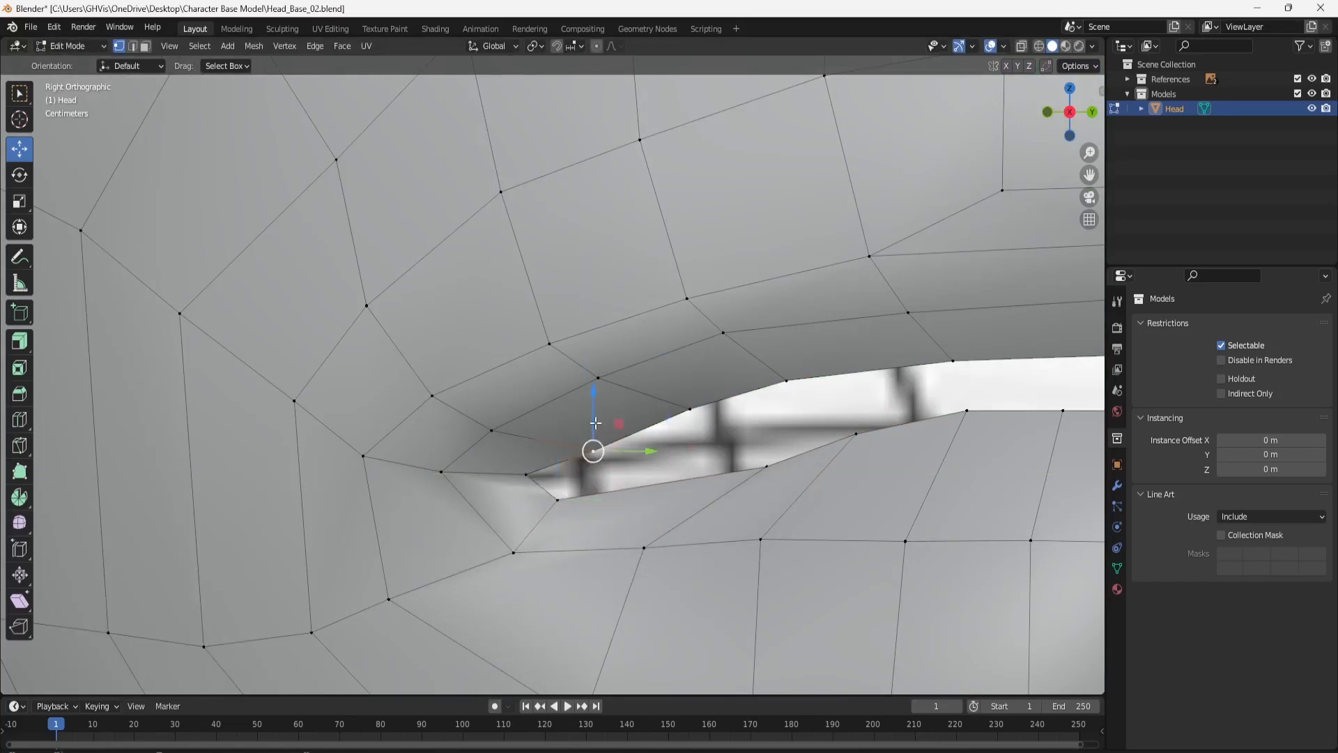
pyautogui.moveTo(596, 424); pyautogui.dragTo(597, 437)
pyautogui.click(688, 406)
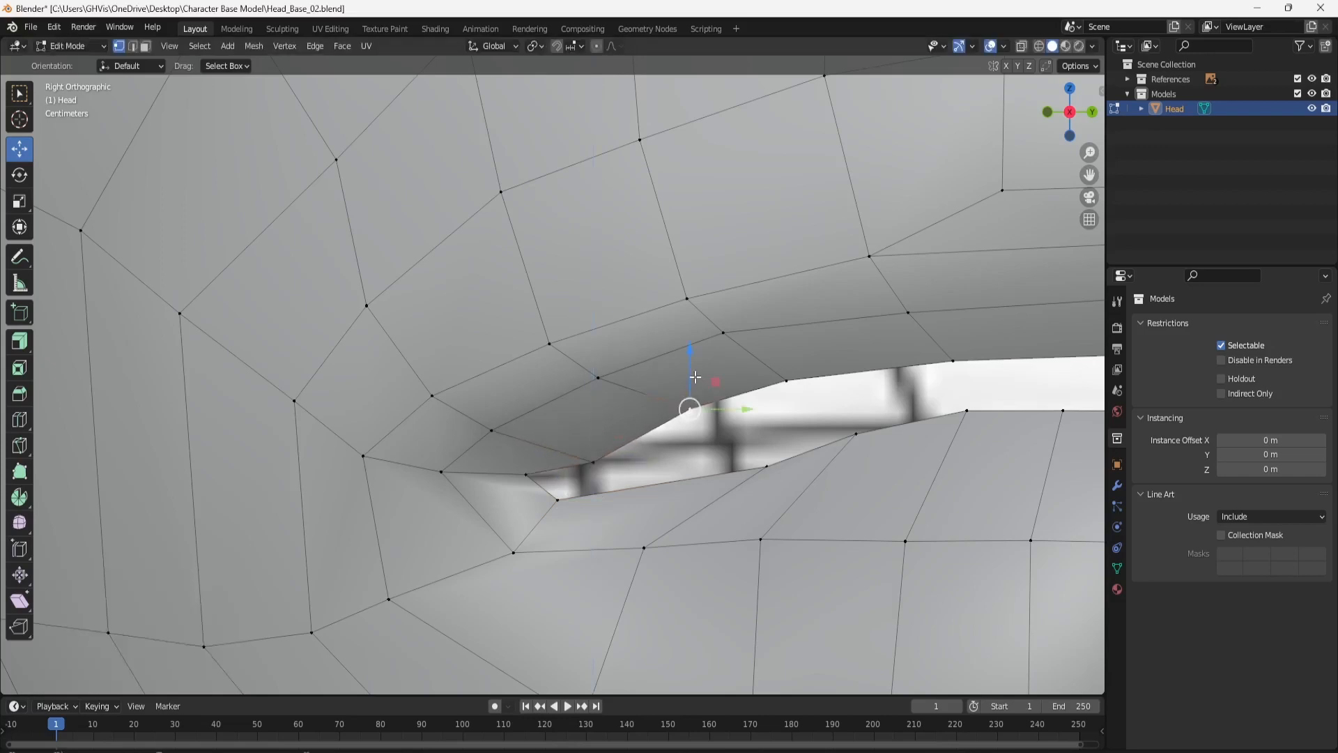
pyautogui.moveTo(701, 378); pyautogui.dragTo(701, 394)
pyautogui.click(786, 377)
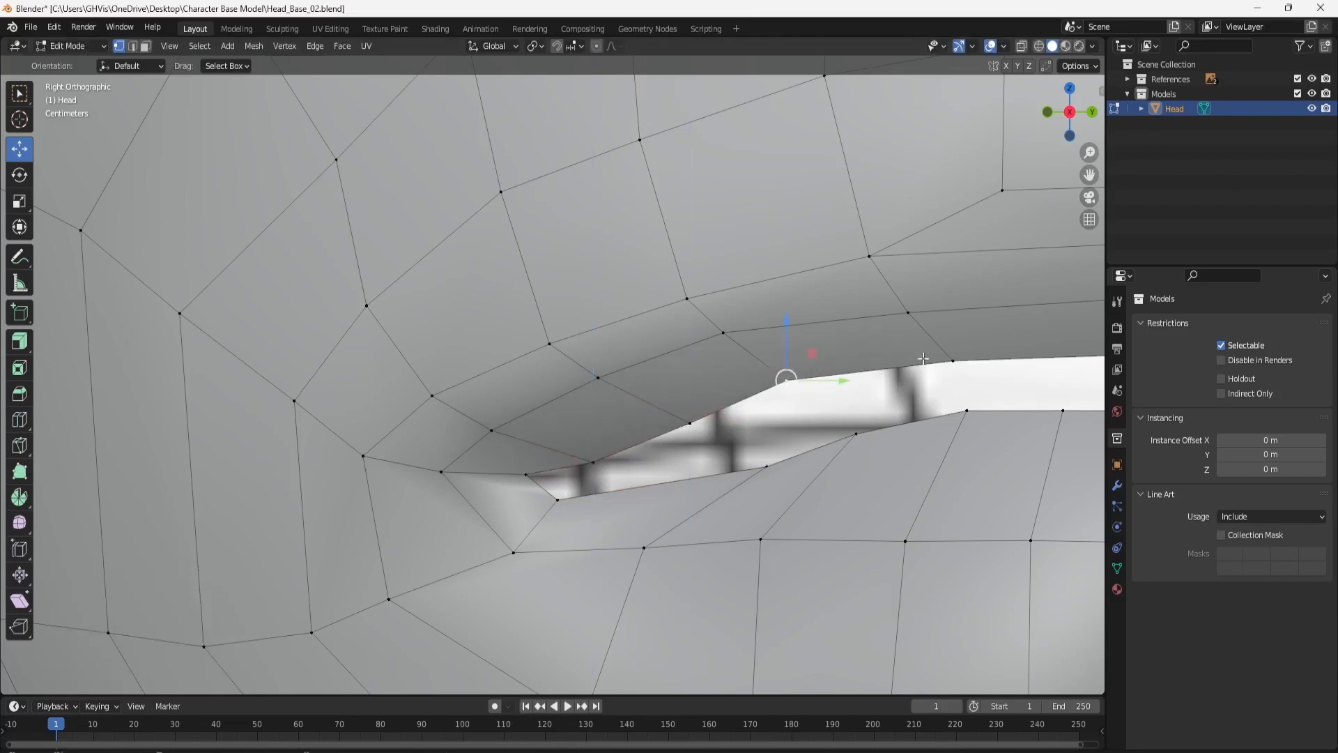
# In the right orthographic view, slide the inner lower-lip vertices along Y towards the mouth corner to even out their spacing.
pyautogui.click(767, 465)
pyautogui.moveTo(777, 460); pyautogui.dragTo(657, 432)
pyautogui.click(851, 441)
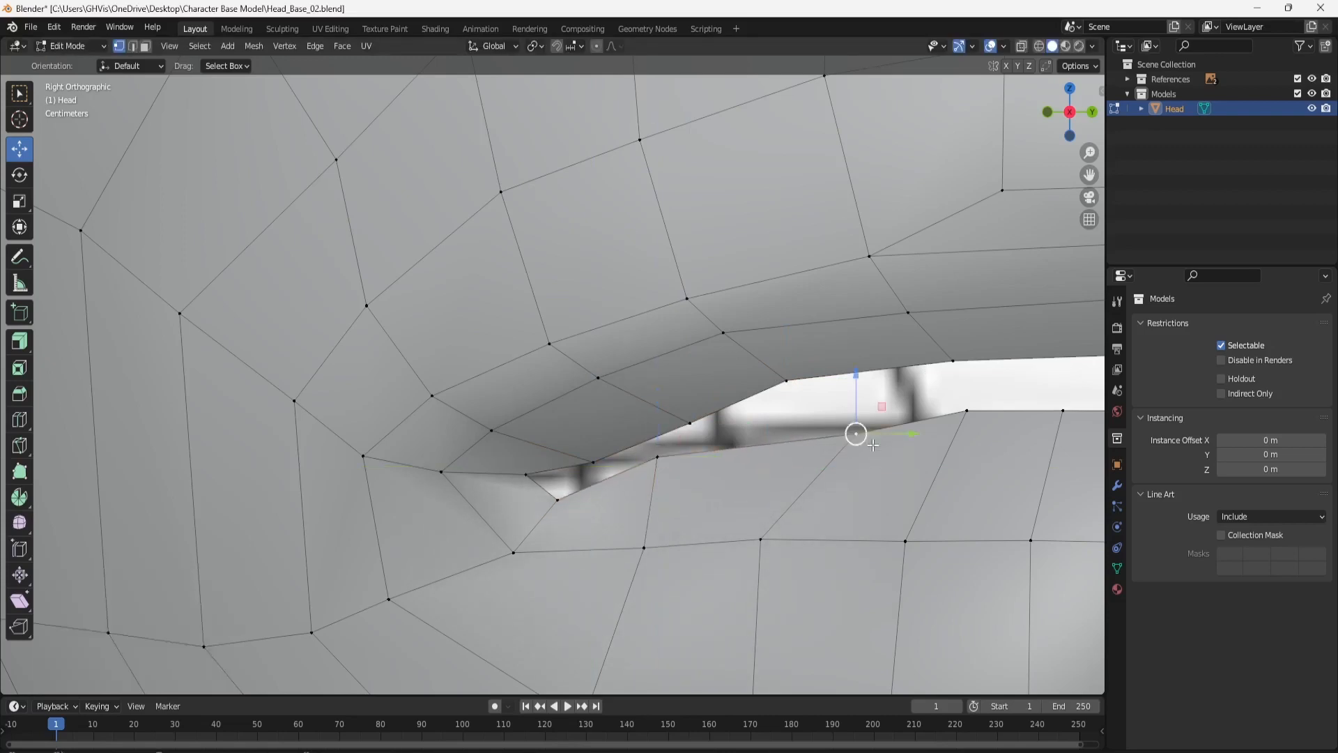
pyautogui.moveTo(876, 443); pyautogui.dragTo(800, 449)
pyautogui.click(851, 441)
pyautogui.moveTo(889, 438); pyautogui.dragTo(794, 454)
pyautogui.click(969, 411)
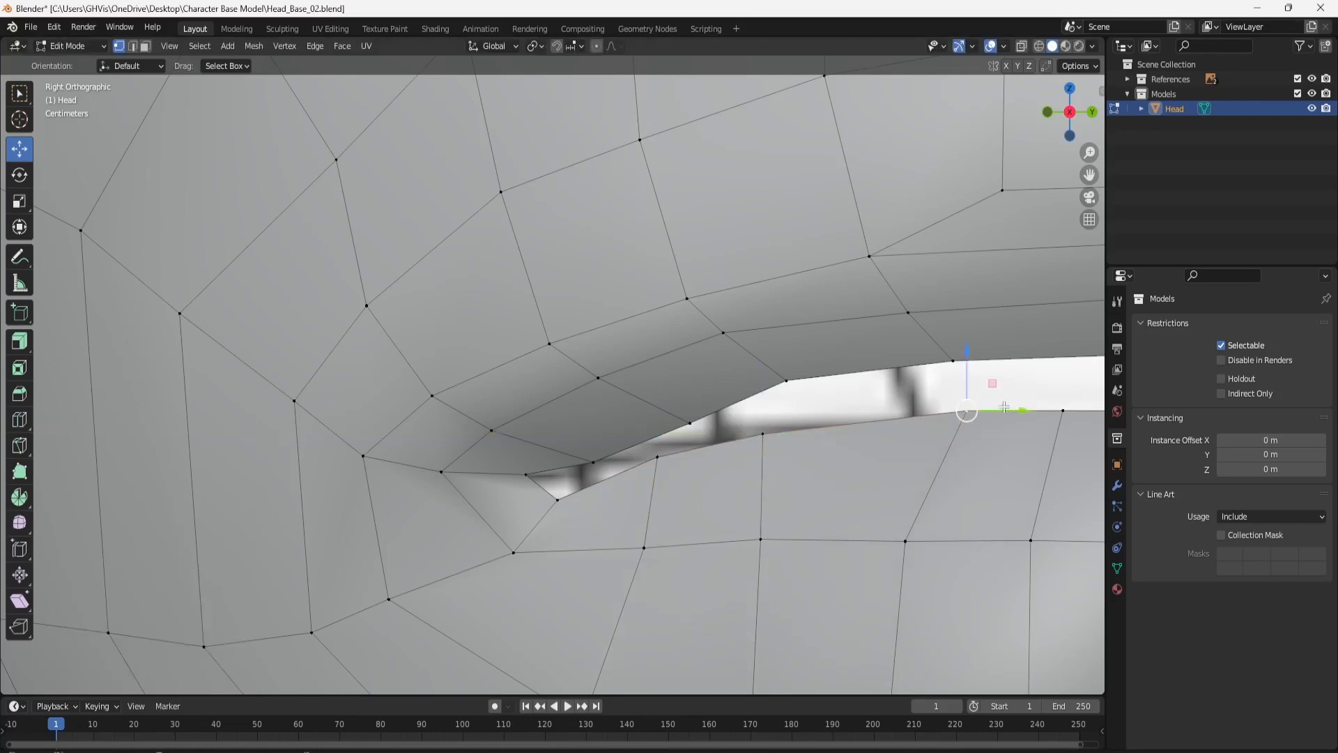
pyautogui.moveTo(1010, 410); pyautogui.dragTo(846, 397)
pyautogui.scroll(-2, 979, 441)
pyautogui.click(847, 395)
pyautogui.scroll(2, 881, 433)
pyautogui.keyDown('shift'); pyautogui.moveTo(881, 432); pyautogui.dragTo(511, 418, button='middle'); pyautogui.keyUp('shift')
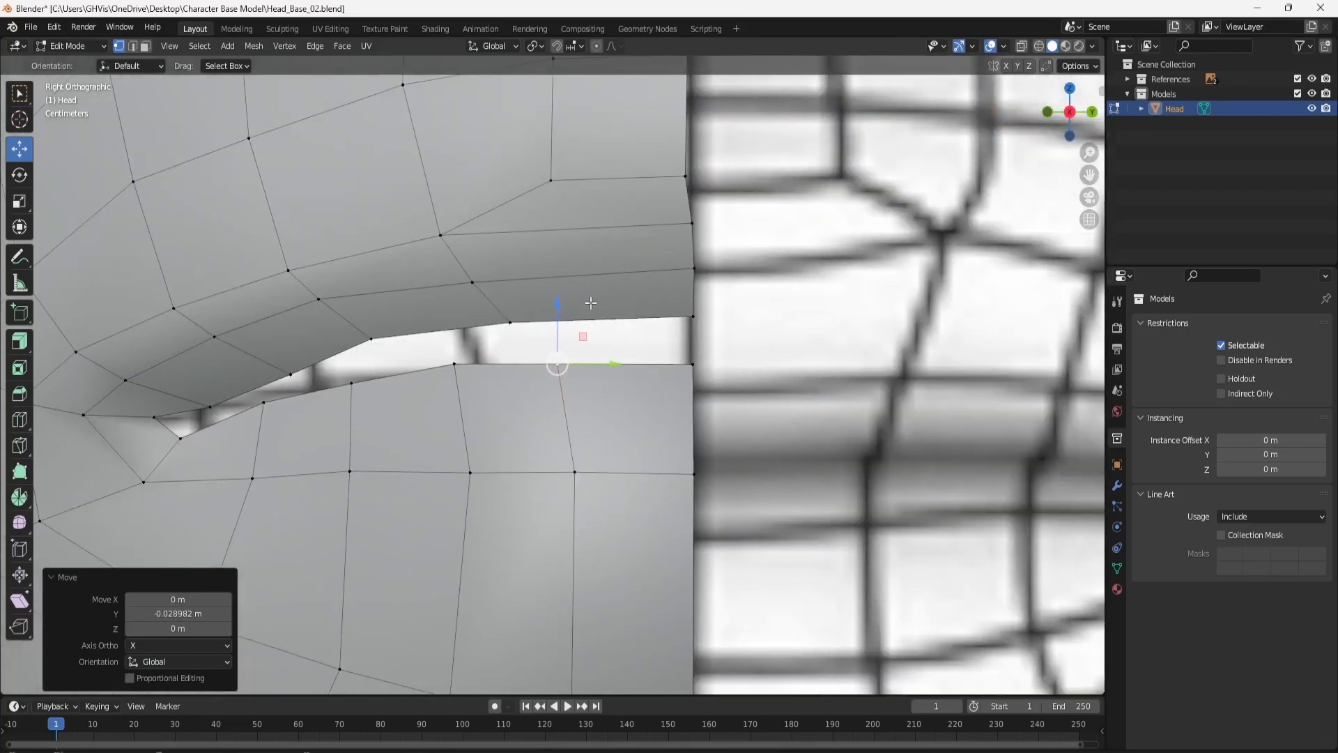
# Move the second inner lower-lip vertex from the centreline towards the mouth corner and slightly down, and slide the vertex beneath it the same way.
pyautogui.click(444, 370)
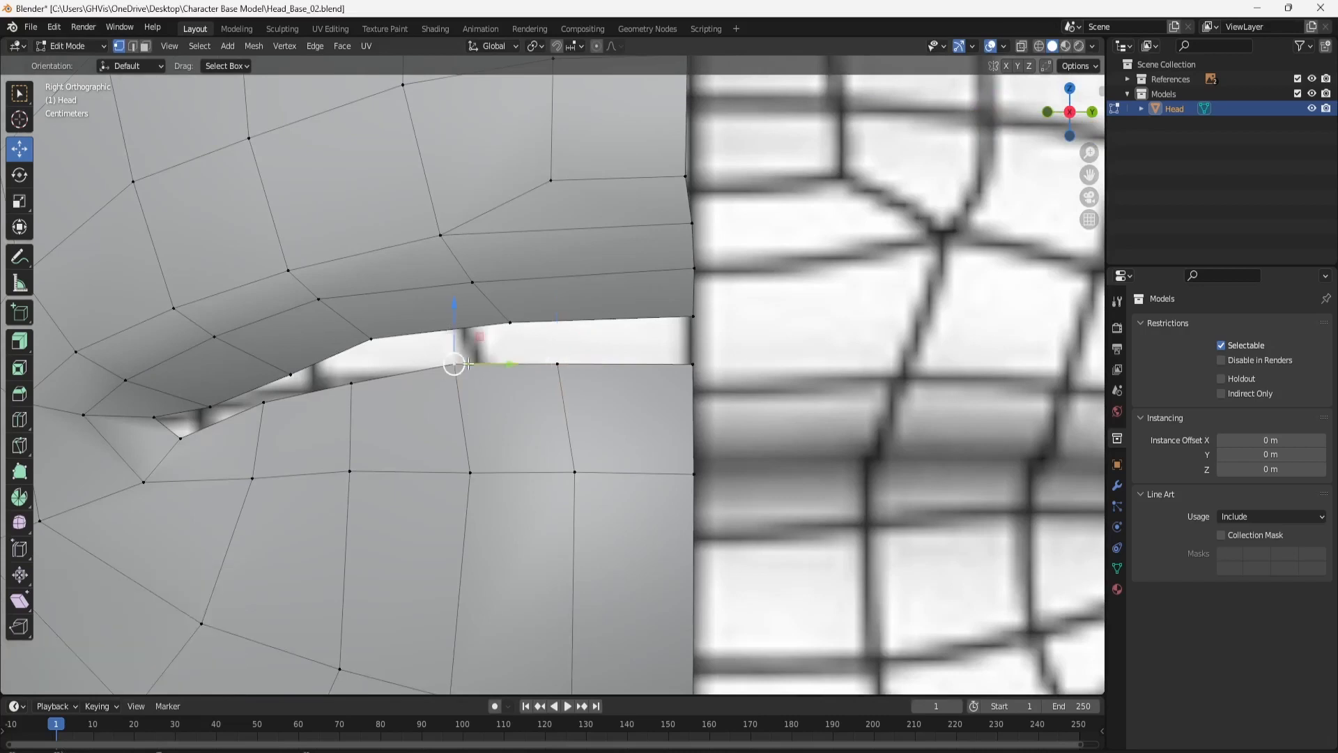
pyautogui.moveTo(477, 364)
pyautogui.mouseDown()
pyautogui.moveTo(434, 367)
pyautogui.moveTo(453, 373)
pyautogui.mouseUp()
pyautogui.moveTo(441, 328); pyautogui.dragTo(439, 339)
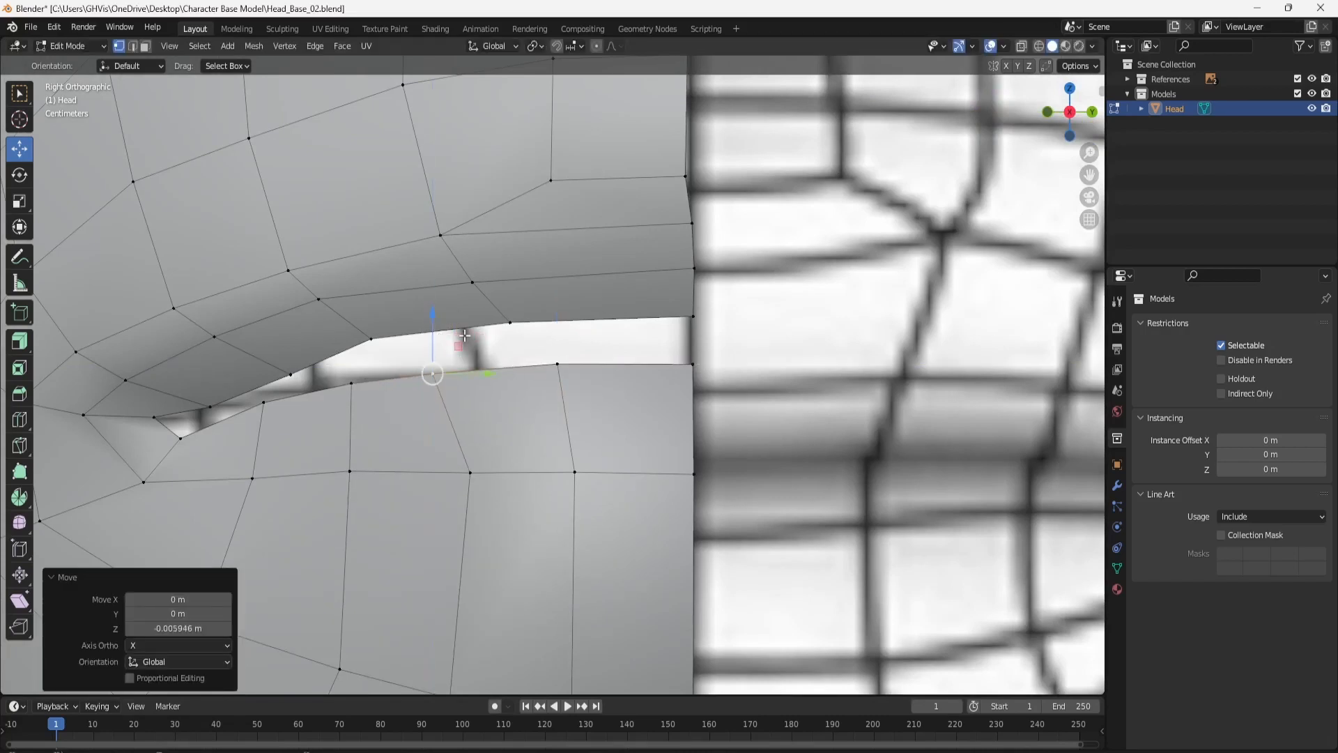
pyautogui.click(470, 472)
pyautogui.moveTo(520, 473); pyautogui.dragTo(328, 349)
# Shift the third inner lower-lip vertex towards the mouth corner, and lower it slightly together with the vertex beneath it.
pyautogui.click(346, 385)
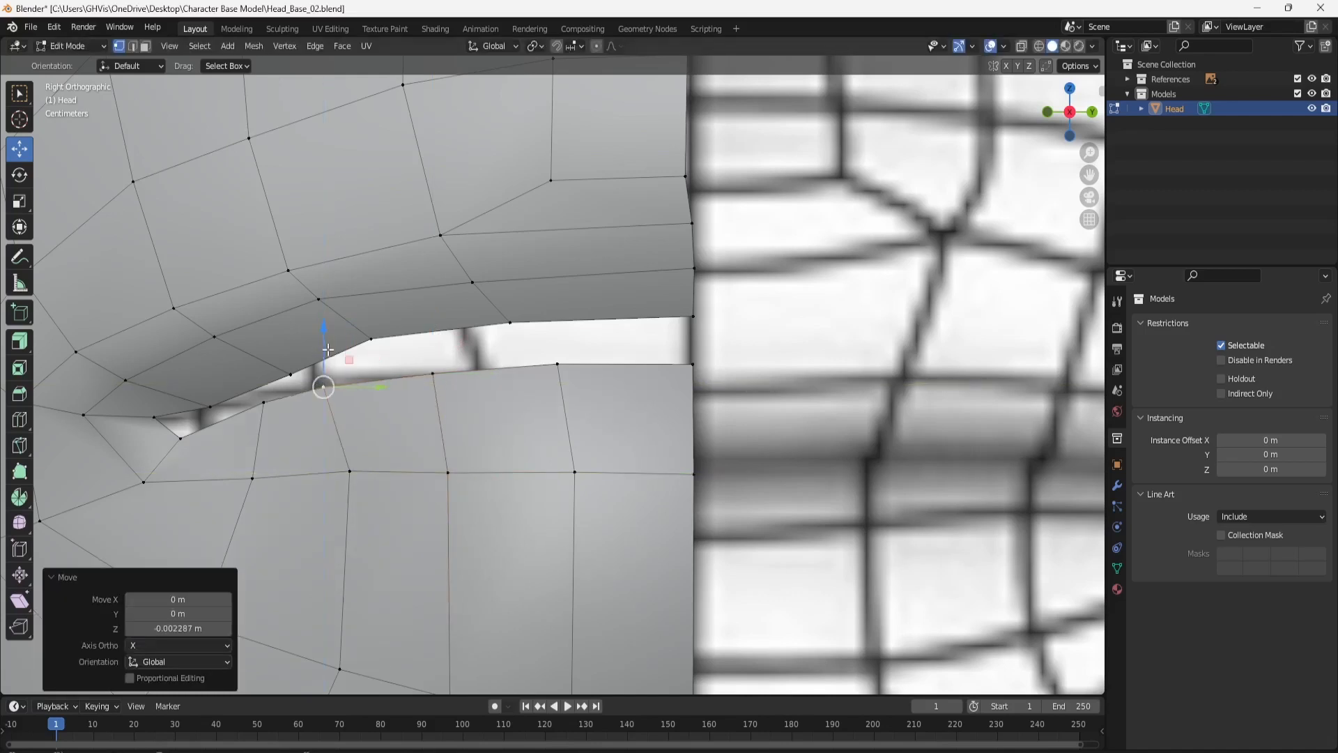
pyautogui.click(349, 472)
pyautogui.moveTo(333, 403); pyautogui.dragTo(333, 409)
# Slide the fourth inner lower-lip vertex along Y towards the mouth corner, and lower it together with the vertex beneath it.
pyautogui.keyDown('shift'); pyautogui.click(261, 416); pyautogui.keyUp('shift')
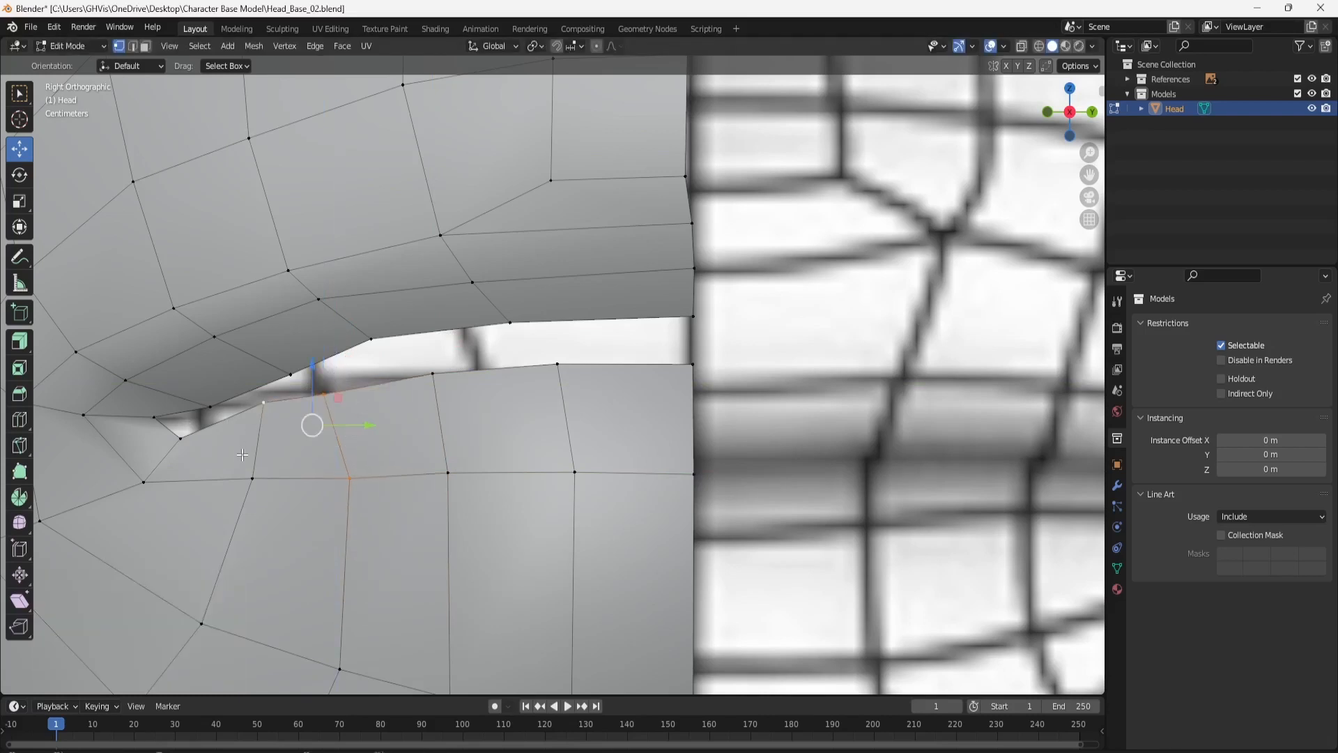
pyautogui.keyDown('shift'); pyautogui.click(247, 456); pyautogui.keyUp('shift')
pyautogui.click(259, 422)
pyautogui.press('g')
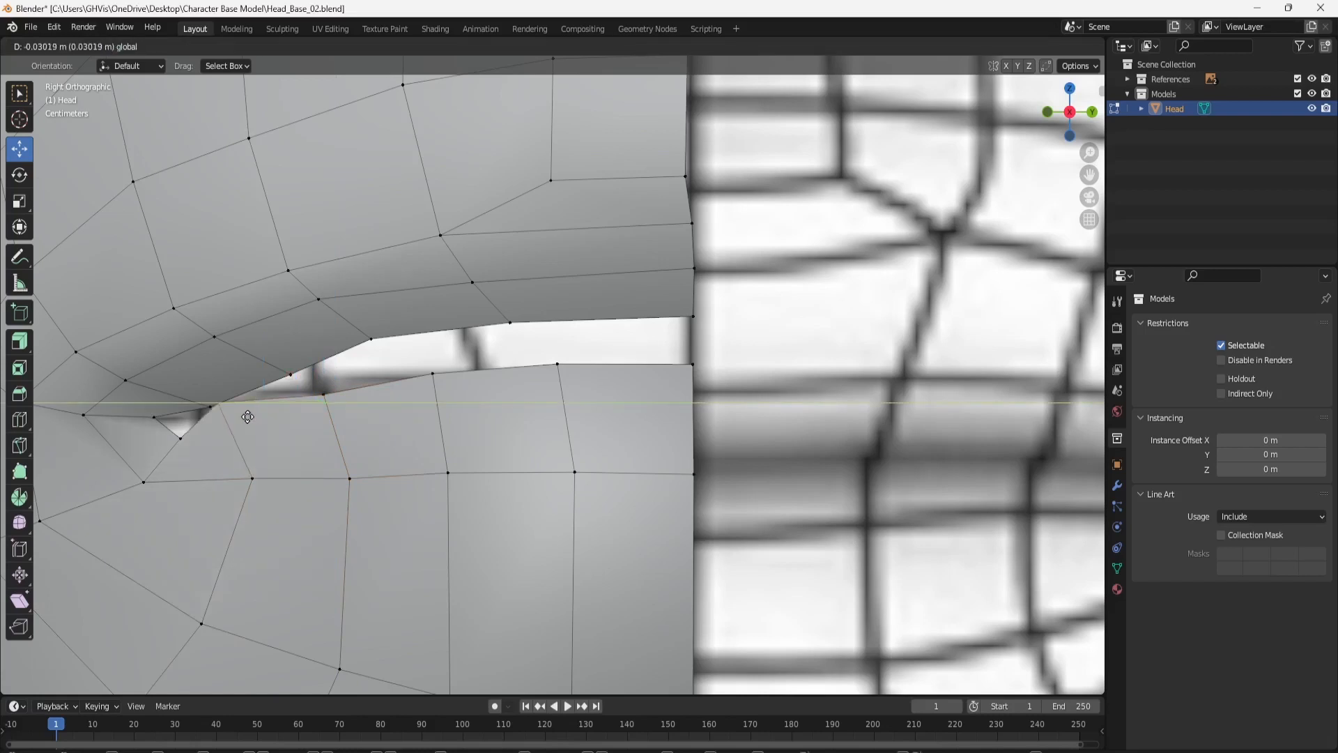
pyautogui.click(255, 429)
pyautogui.keyDown('shift'); pyautogui.click(249, 464); pyautogui.keyUp('shift')
pyautogui.moveTo(240, 403); pyautogui.dragTo(244, 413)
# Lower the innermost mouth-corner vertex by about 0.006 m along Z.
pyautogui.click(183, 438)
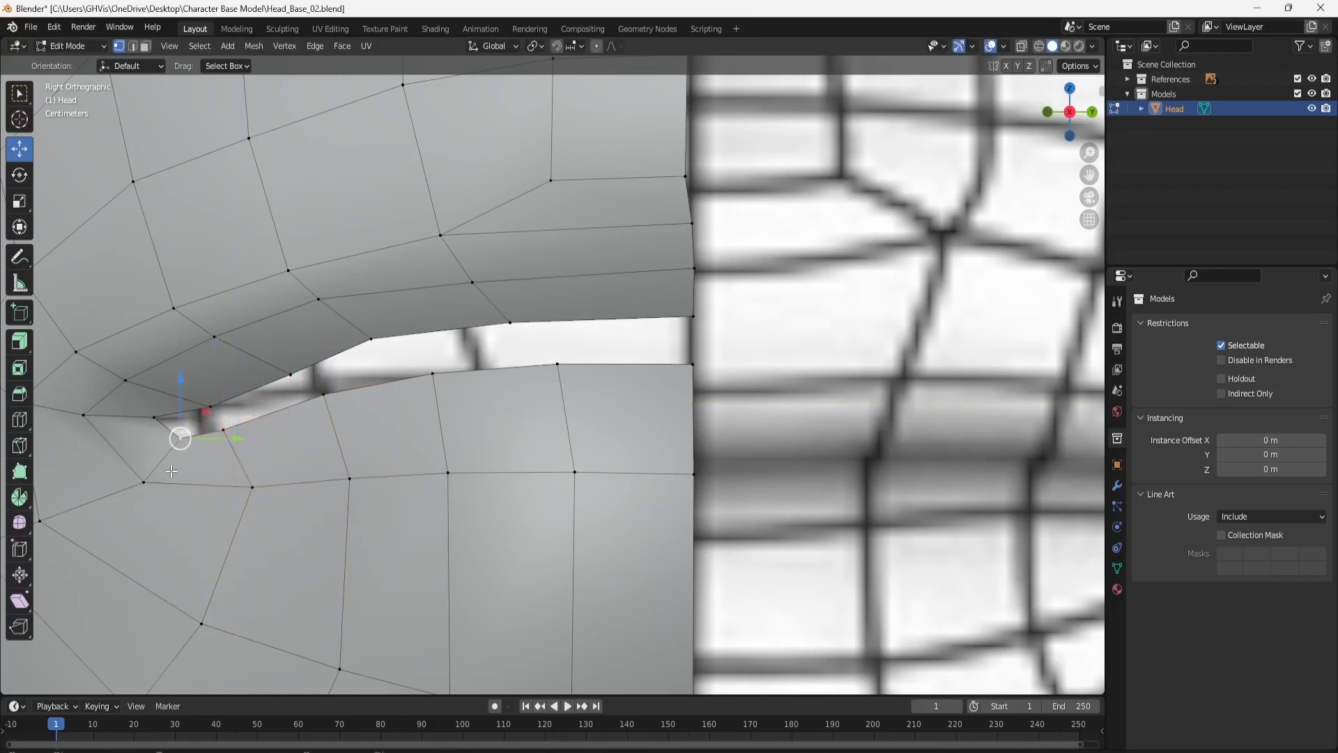
pyautogui.click(153, 417)
pyautogui.press('g')
pyautogui.press('z')
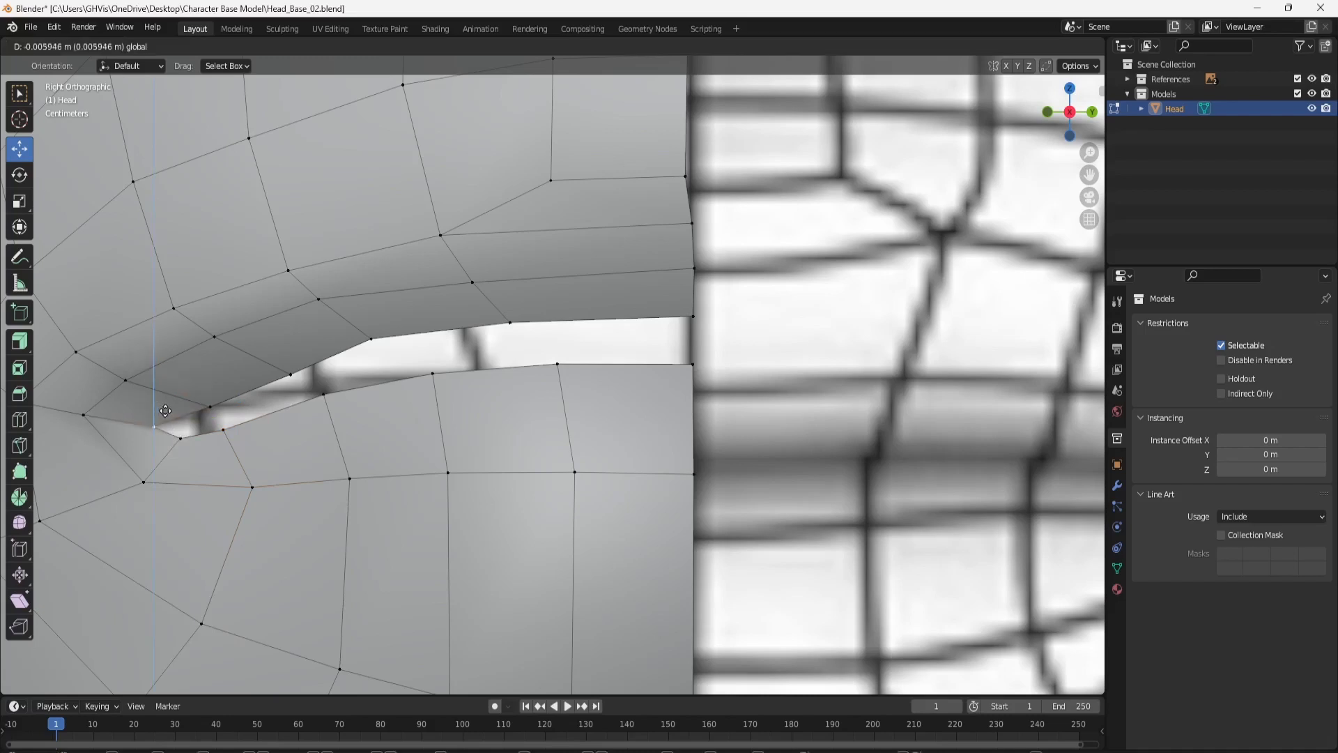
pyautogui.click(209, 427)
# Raise the two inner lower-lip vertices next to the mouth corner along Z by about 0.0055 m and 0.006 m.
pyautogui.click(223, 429)
pyautogui.press('g')
pyautogui.press('z')
pyautogui.click(194, 435)
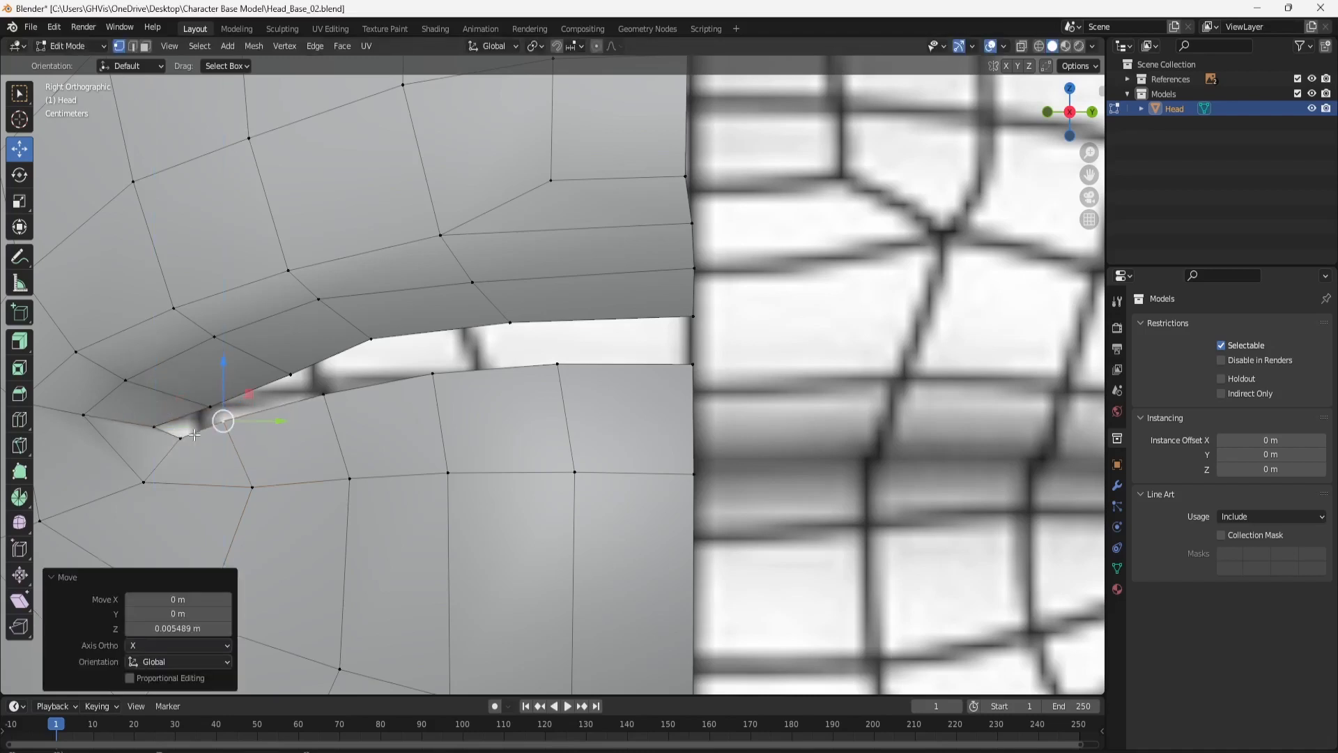
pyautogui.click(176, 440)
pyautogui.press('g')
pyautogui.press('z')
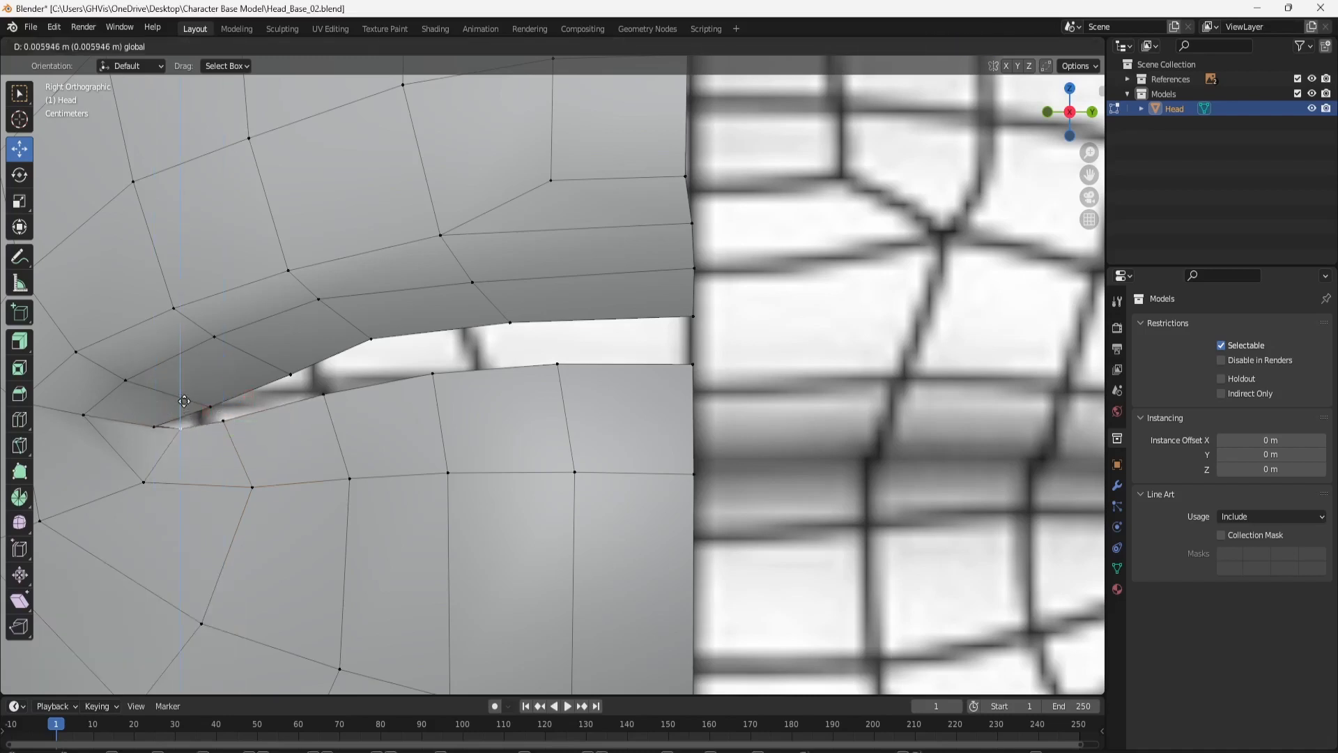
pyautogui.click(184, 402)
# From an angled perspective, raise two inner lower-lip vertices near the mouth corner along Z to narrow and smooth the lip gap.
pyautogui.scroll(-3, 184, 401)
pyautogui.moveTo(299, 411); pyautogui.dragTo(575, 369, button='middle')
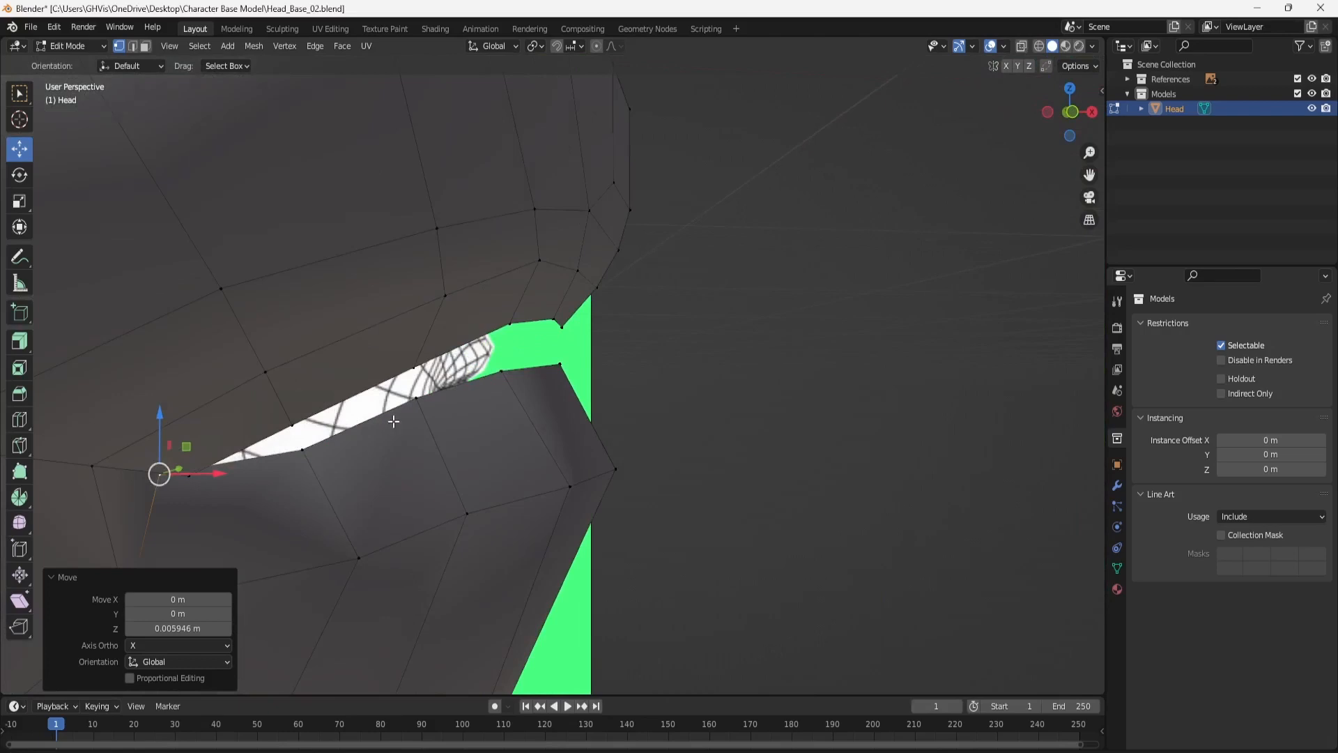
pyautogui.moveTo(394, 420); pyautogui.dragTo(254, 389, button='middle')
pyautogui.click(290, 379)
pyautogui.press('g')
pyautogui.press('z')
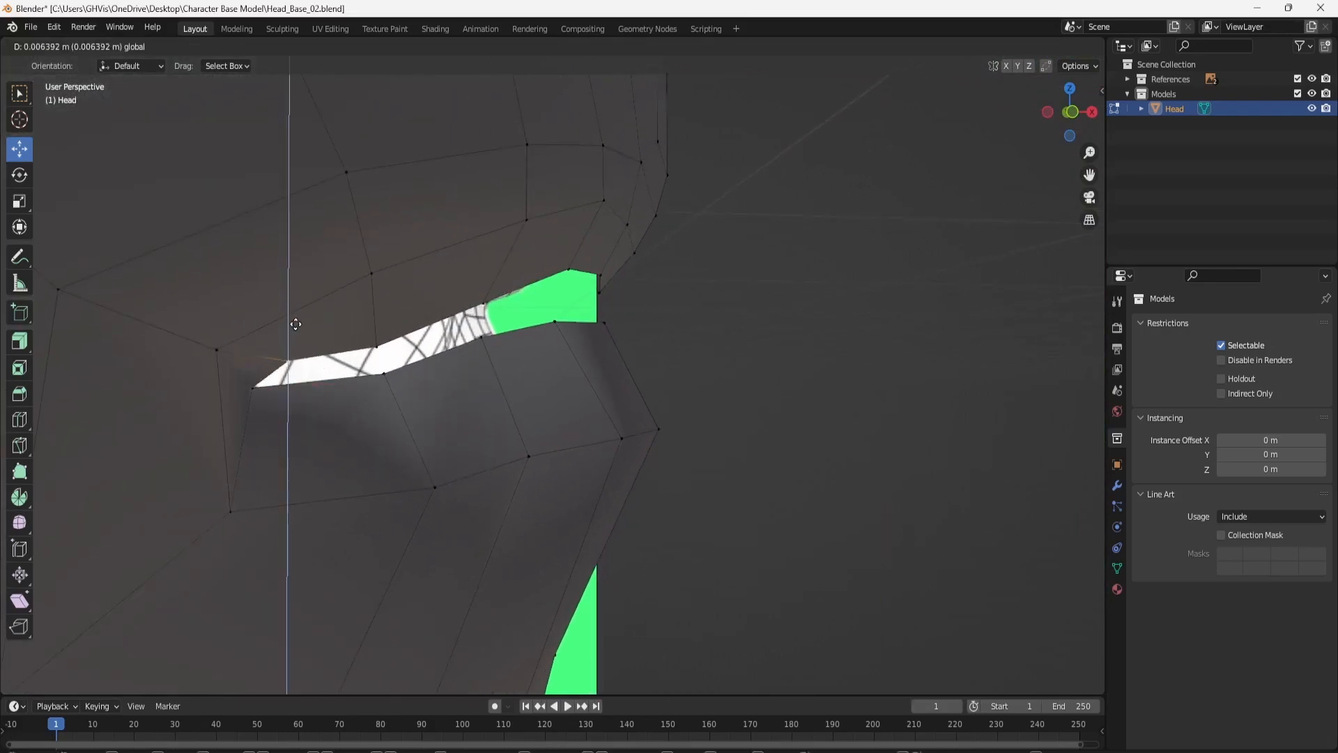
pyautogui.click(298, 332)
pyautogui.click(383, 372)
pyautogui.press('g')
pyautogui.press('z')
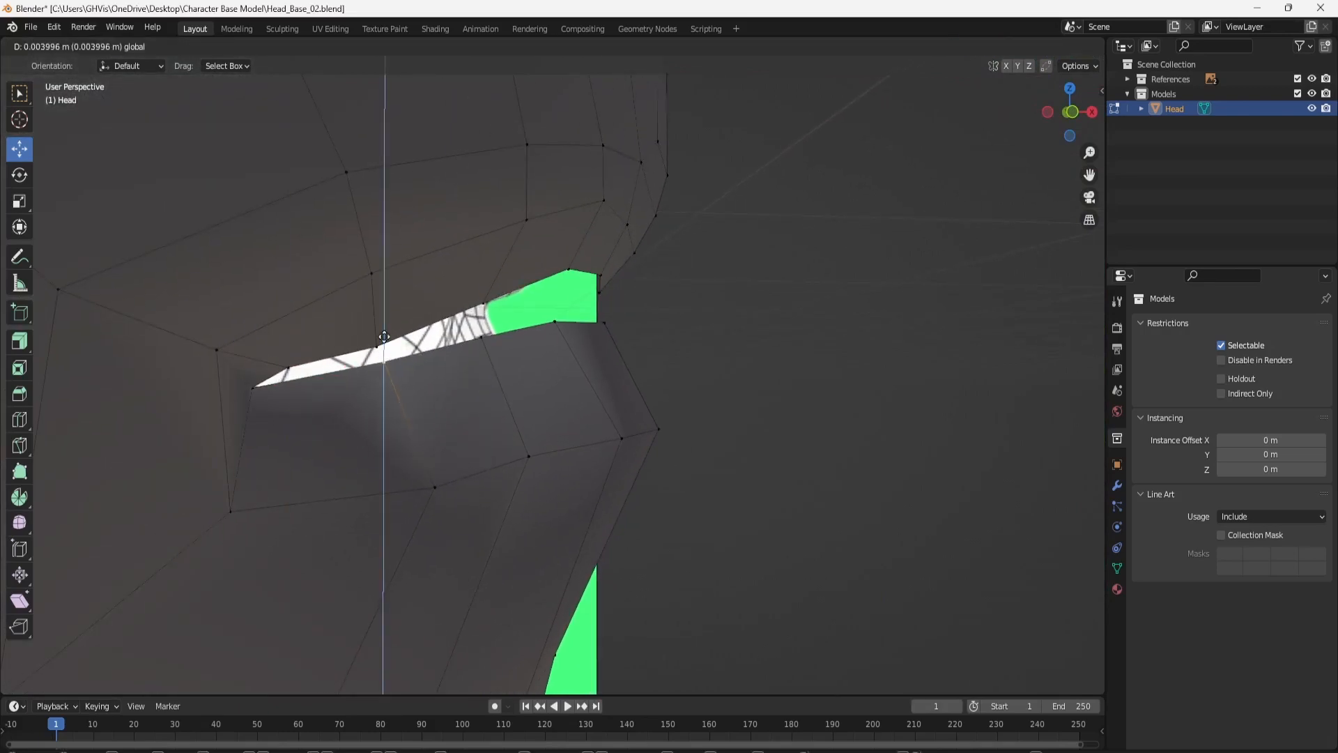
pyautogui.click(385, 333)
pyautogui.click(486, 339)
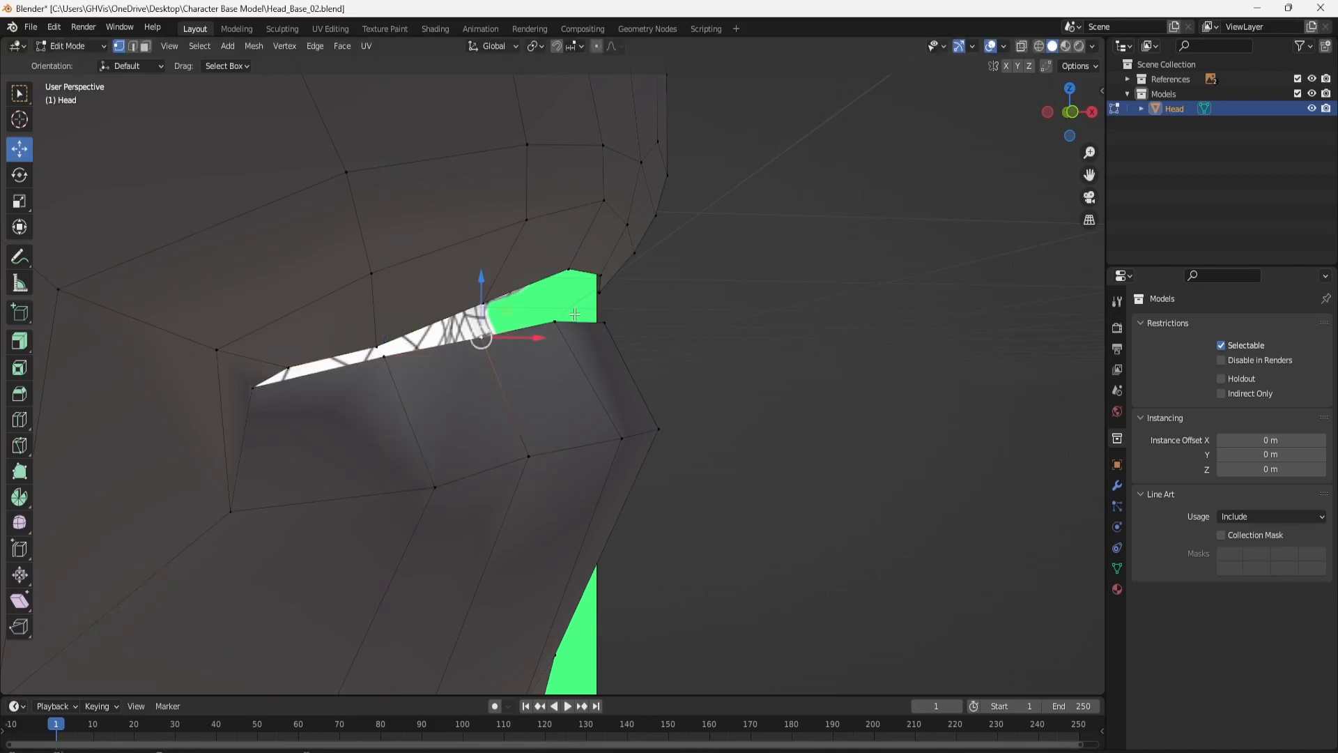
# Inspect the mouth and overall face shape against both references, in the orthographic views and from several angles in Object Mode.
pyautogui.click(1071, 111)
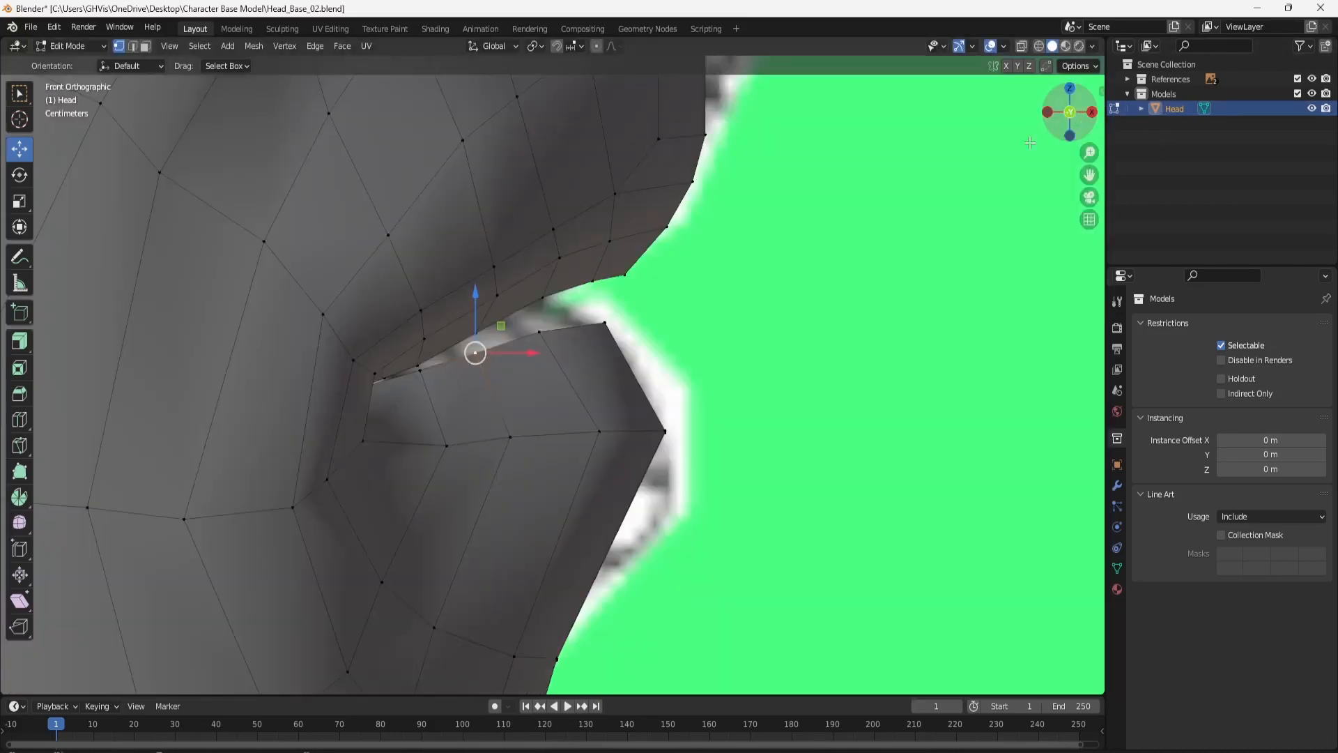
pyautogui.click(1092, 112)
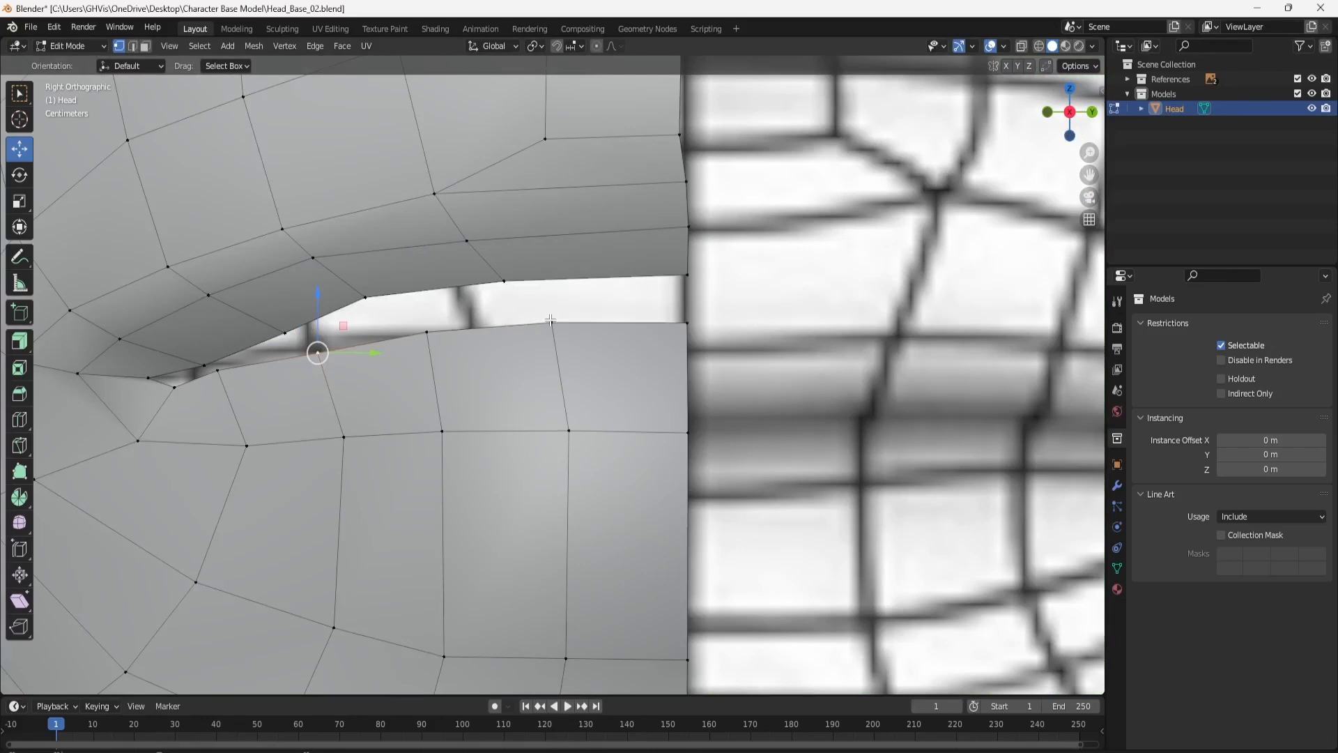
pyautogui.scroll(-8, 558, 299)
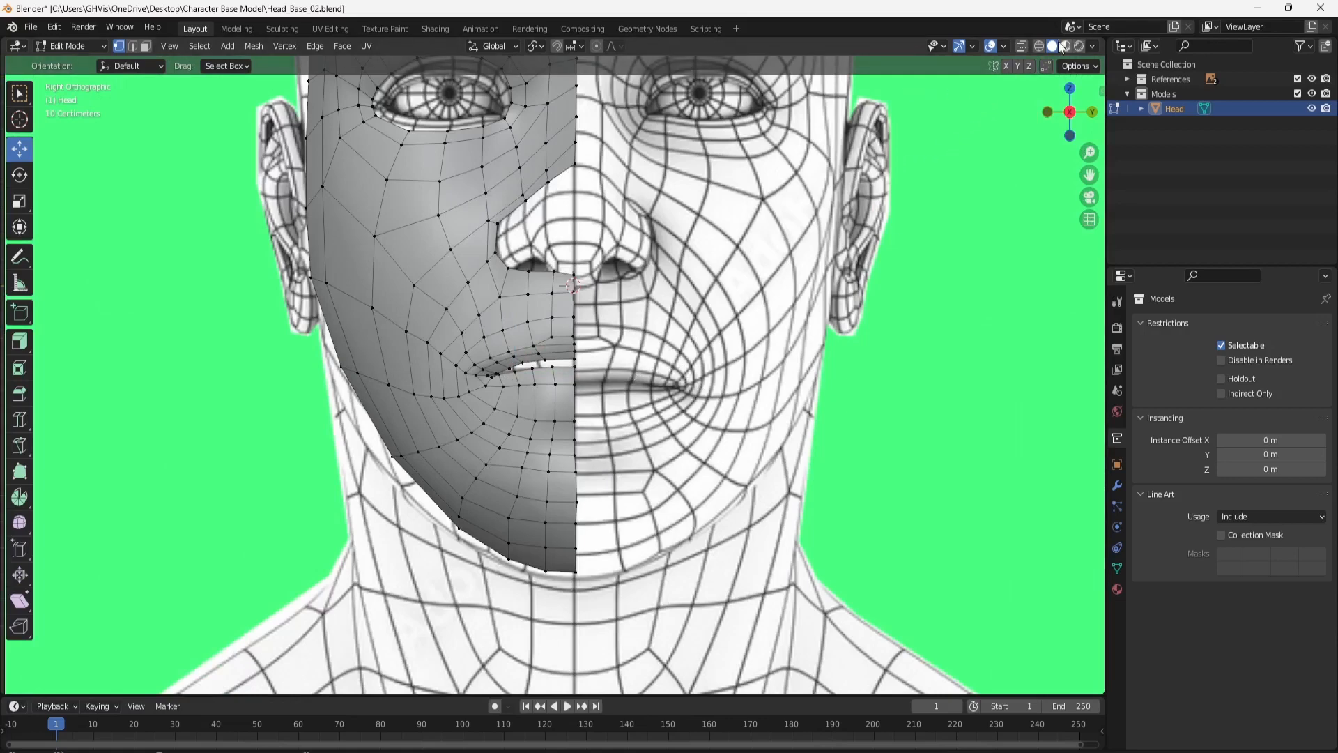
pyautogui.press('Tab')
pyautogui.scroll(-5, 423, 462)
pyautogui.moveTo(421, 440); pyautogui.dragTo(547, 464, button='middle')
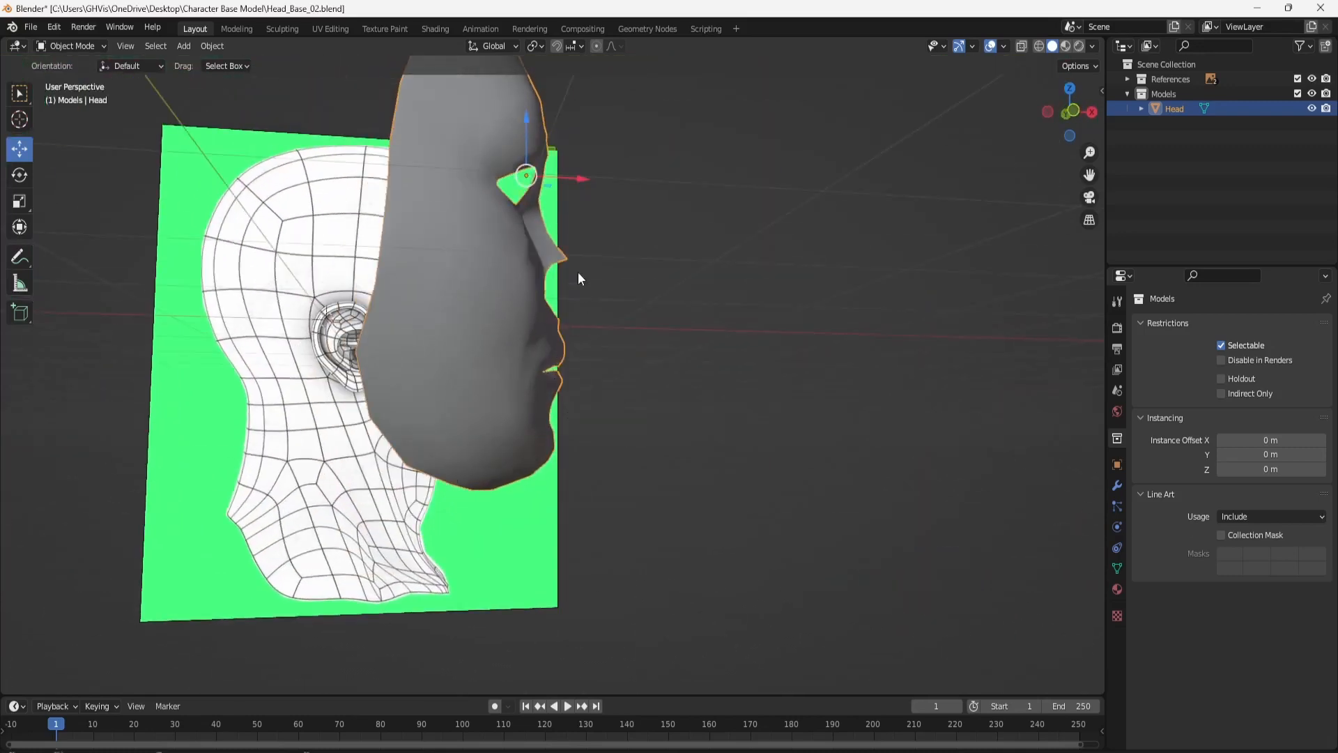
pyautogui.moveTo(558, 279); pyautogui.dragTo(509, 193, button='middle')
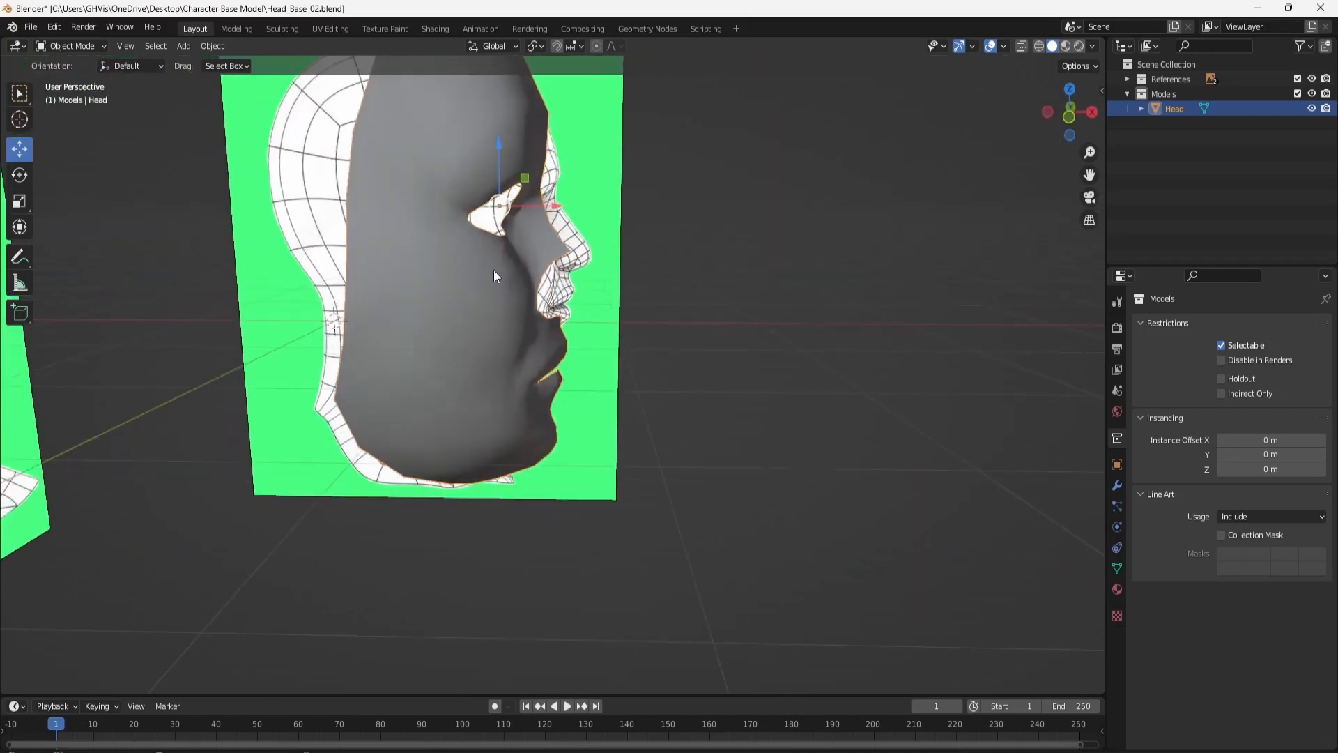
pyautogui.moveTo(493, 270); pyautogui.dragTo(284, 286, button='middle')
pyautogui.scroll(-5, 709, 291)
pyautogui.moveTo(710, 291); pyautogui.dragTo(700, 435, button='middle')
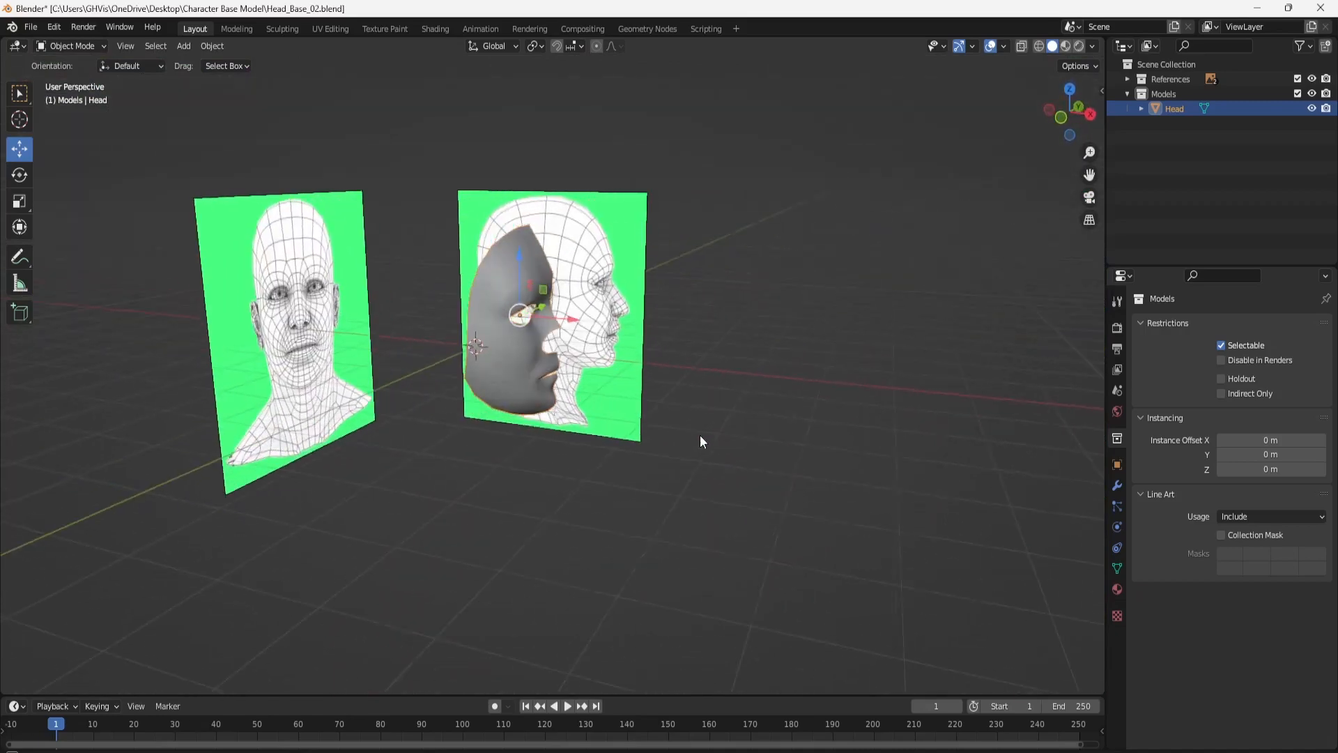
pyautogui.click(1089, 115)
pyautogui.scroll(5, 532, 358)
pyautogui.scroll(2, 538, 361)
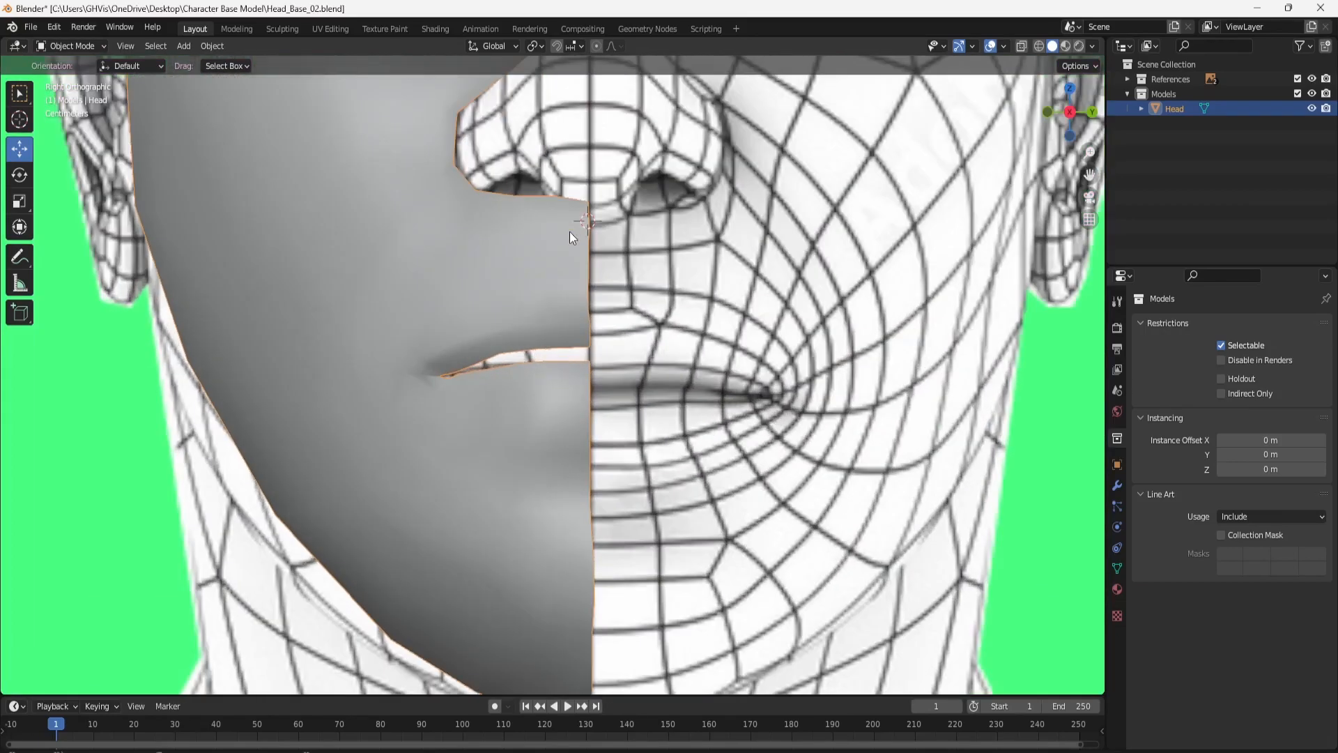
pyautogui.keyDown('shift'); pyautogui.moveTo(604, 214); pyautogui.dragTo(621, 356, button='middle'); pyautogui.keyUp('shift')
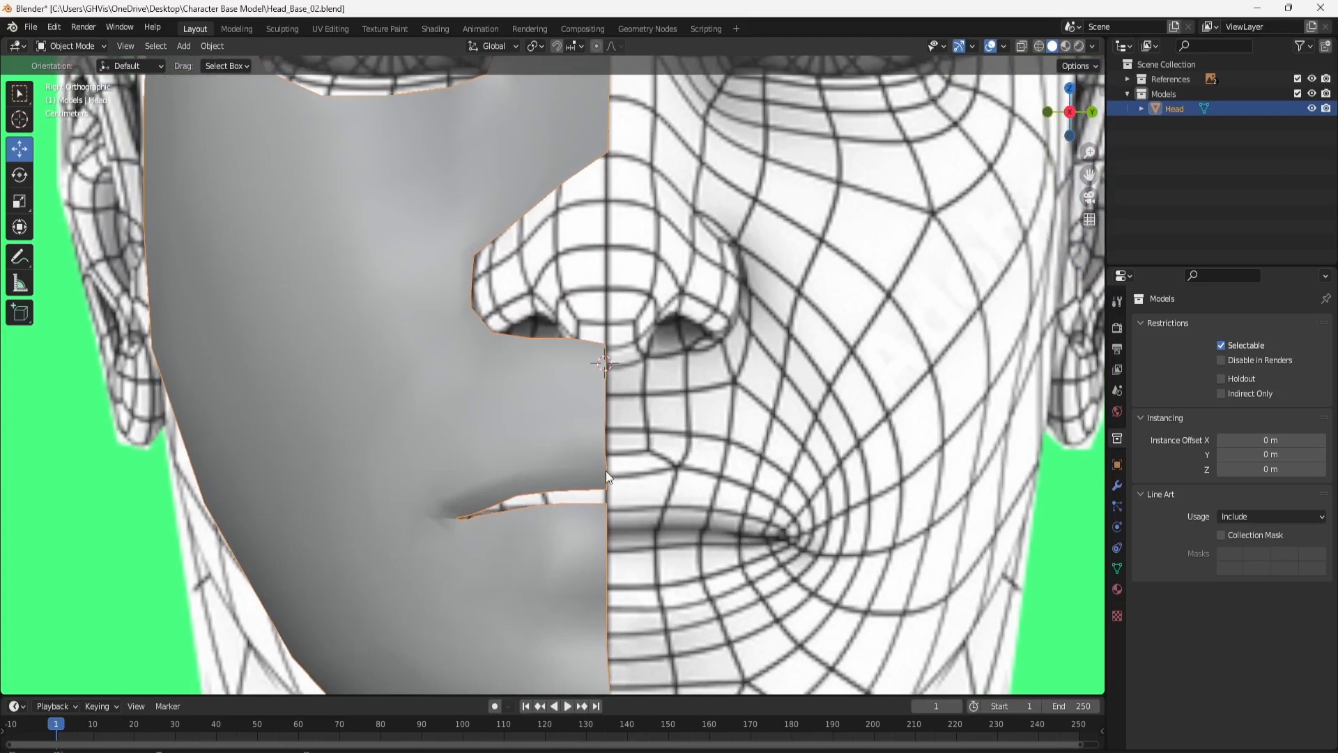
pyautogui.keyDown('shift'); pyautogui.moveTo(618, 500); pyautogui.dragTo(624, 386, button='middle'); pyautogui.keyUp('shift')
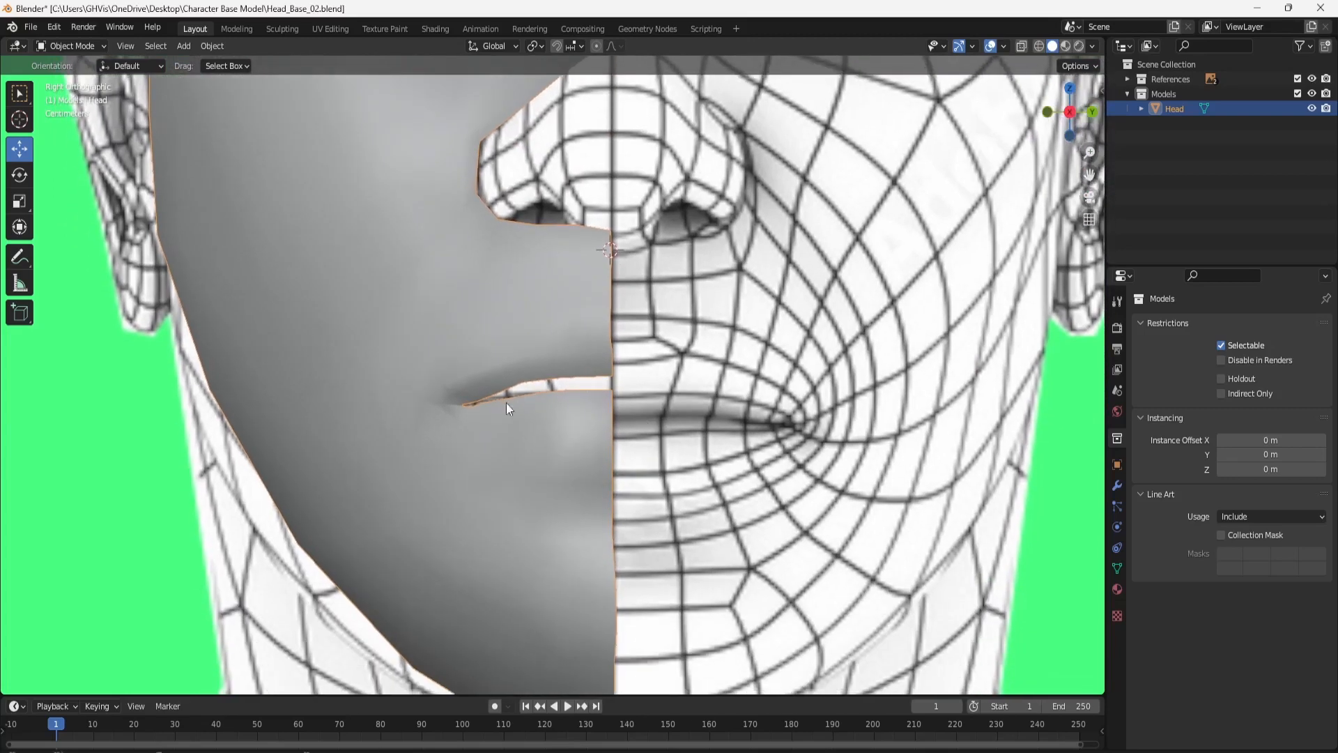
# In Edit Mode, select the edge loops around the lips plus the upper-lip edges near the centreline, and lower them about 0.025 m.
pyautogui.press('Tab')
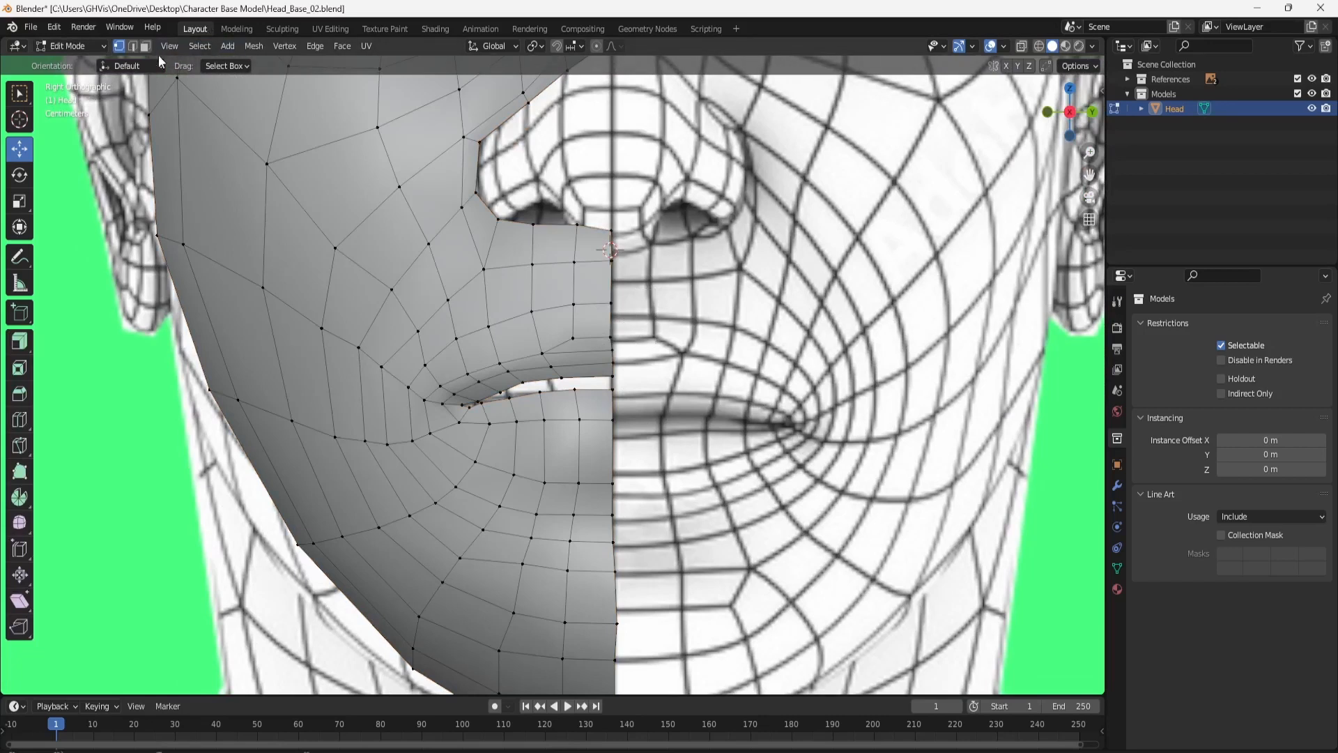
pyautogui.click(135, 48)
pyautogui.keyDown('alt'); pyautogui.click(551, 306); pyautogui.keyUp('alt')
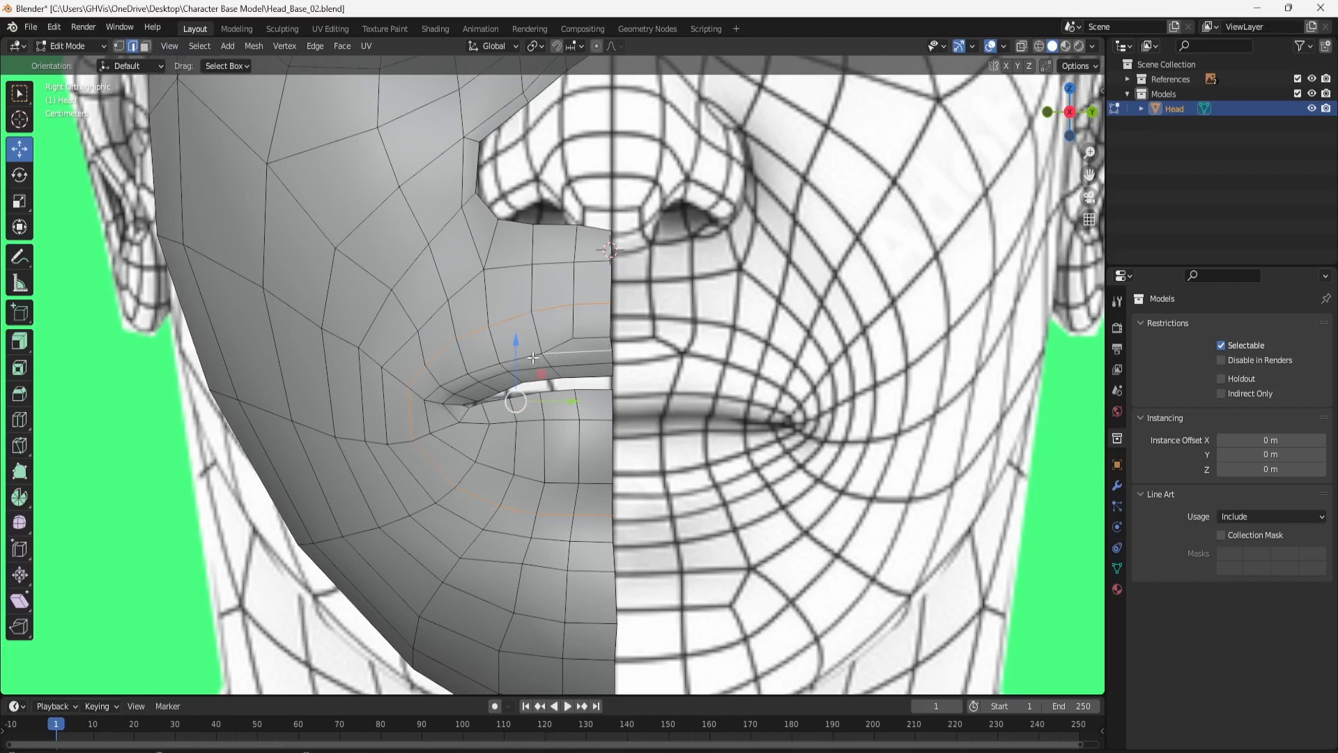
pyautogui.keyDown('alt'); pyautogui.keyDown('shift'); pyautogui.click(545, 385); pyautogui.keyUp('shift'); pyautogui.keyUp('alt')
pyautogui.keyDown('alt'); pyautogui.keyDown('shift'); pyautogui.click(550, 421); pyautogui.keyUp('shift'); pyautogui.keyUp('alt')
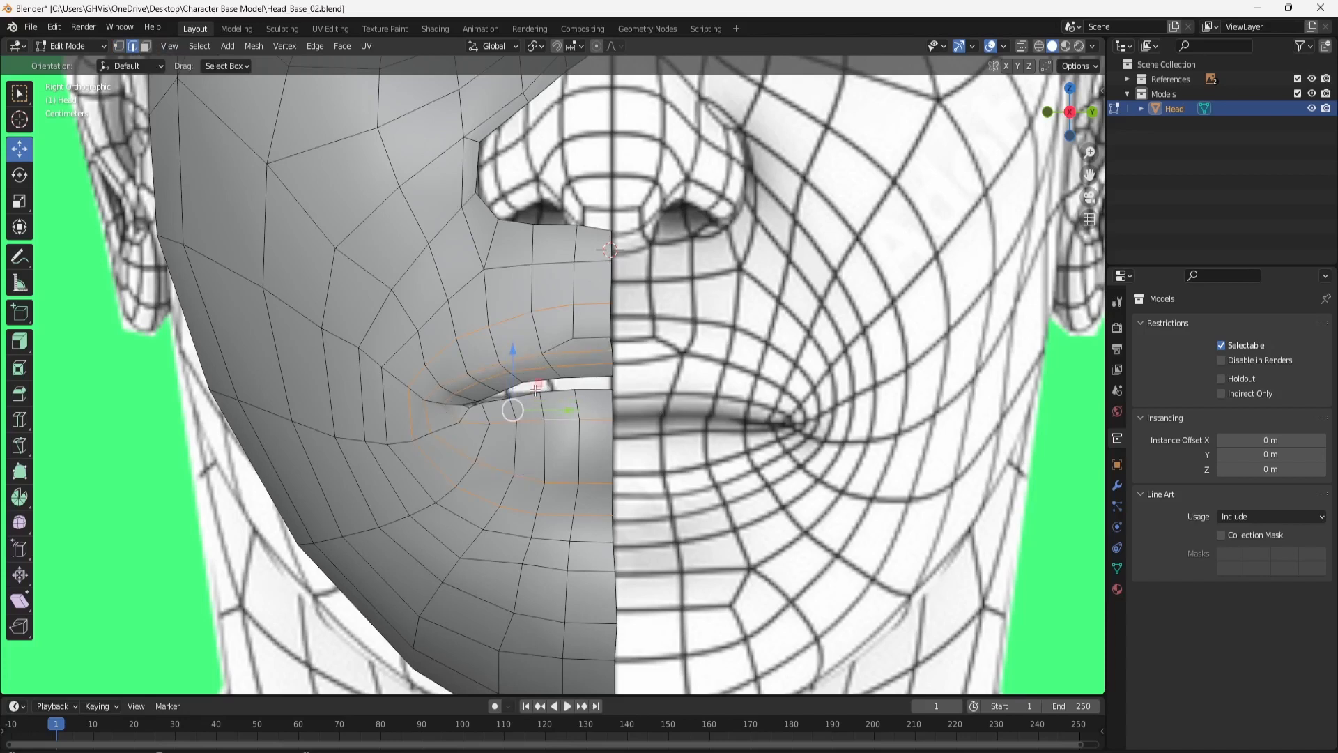
pyautogui.keyDown('alt'); pyautogui.keyDown('shift'); pyautogui.click(529, 400); pyautogui.keyUp('shift'); pyautogui.keyUp('alt')
pyautogui.keyDown('ctrl'); pyautogui.click(563, 342); pyautogui.keyUp('ctrl')
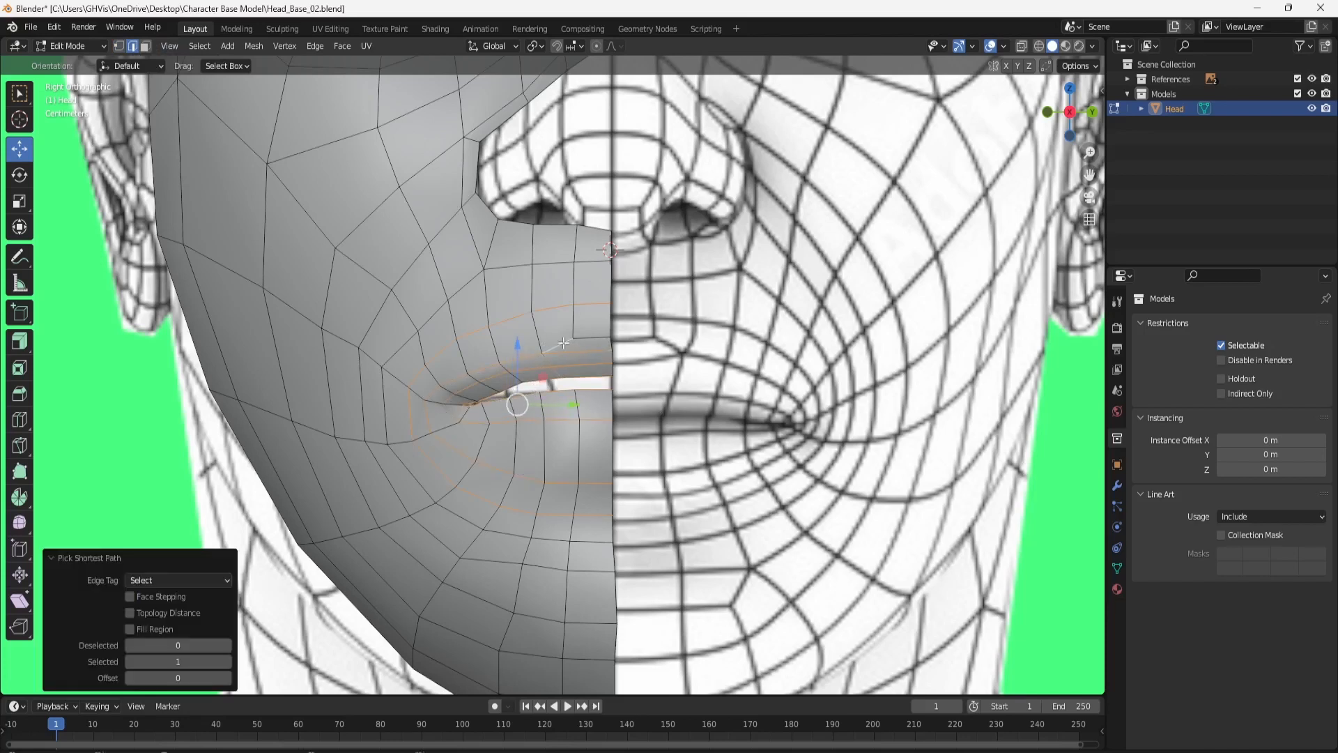
pyautogui.keyDown('ctrl'); pyautogui.click(584, 341); pyautogui.keyUp('ctrl')
pyautogui.moveTo(513, 368); pyautogui.dragTo(514, 383)
# Against the profile reference, raise the selected lip loops about 0.0098 m and adjust their depth along X, finishing with about 0.0066 m forward.
pyautogui.click(1045, 112)
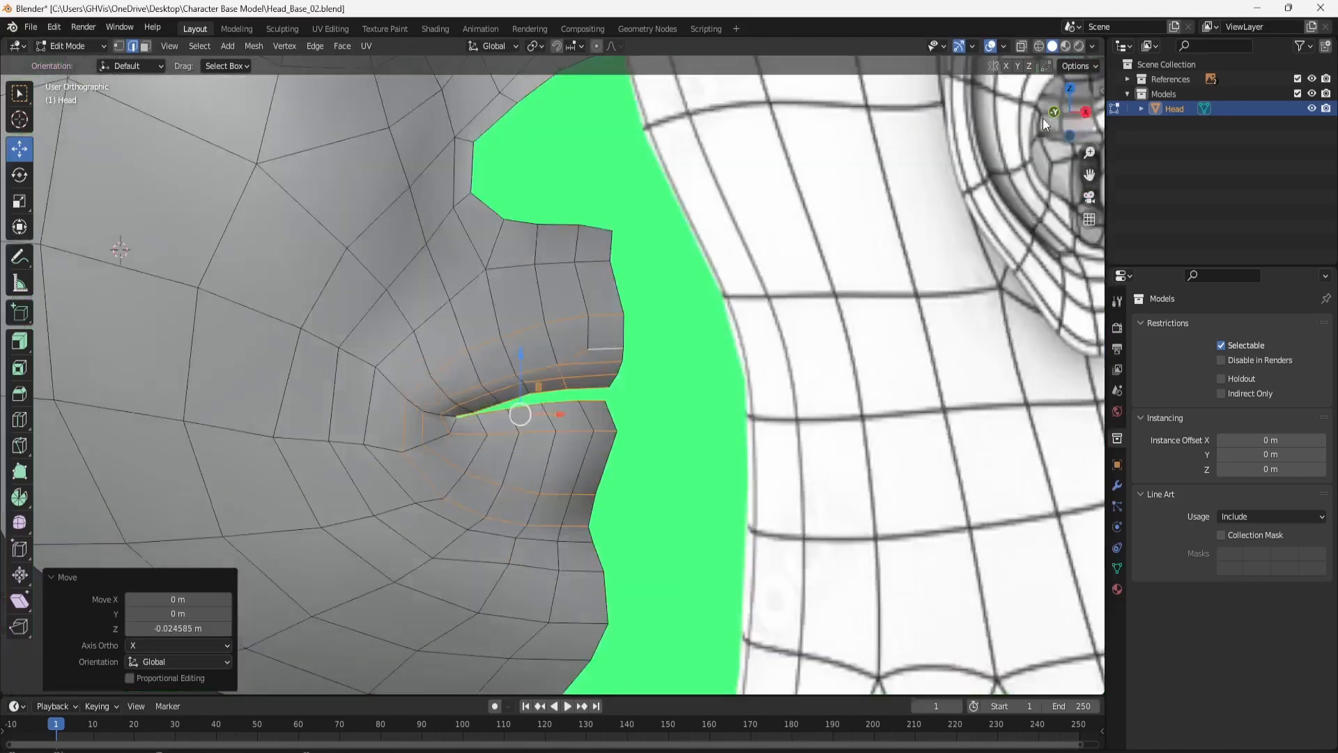
pyautogui.moveTo(600, 413); pyautogui.dragTo(591, 409)
pyautogui.moveTo(542, 359); pyautogui.dragTo(551, 362)
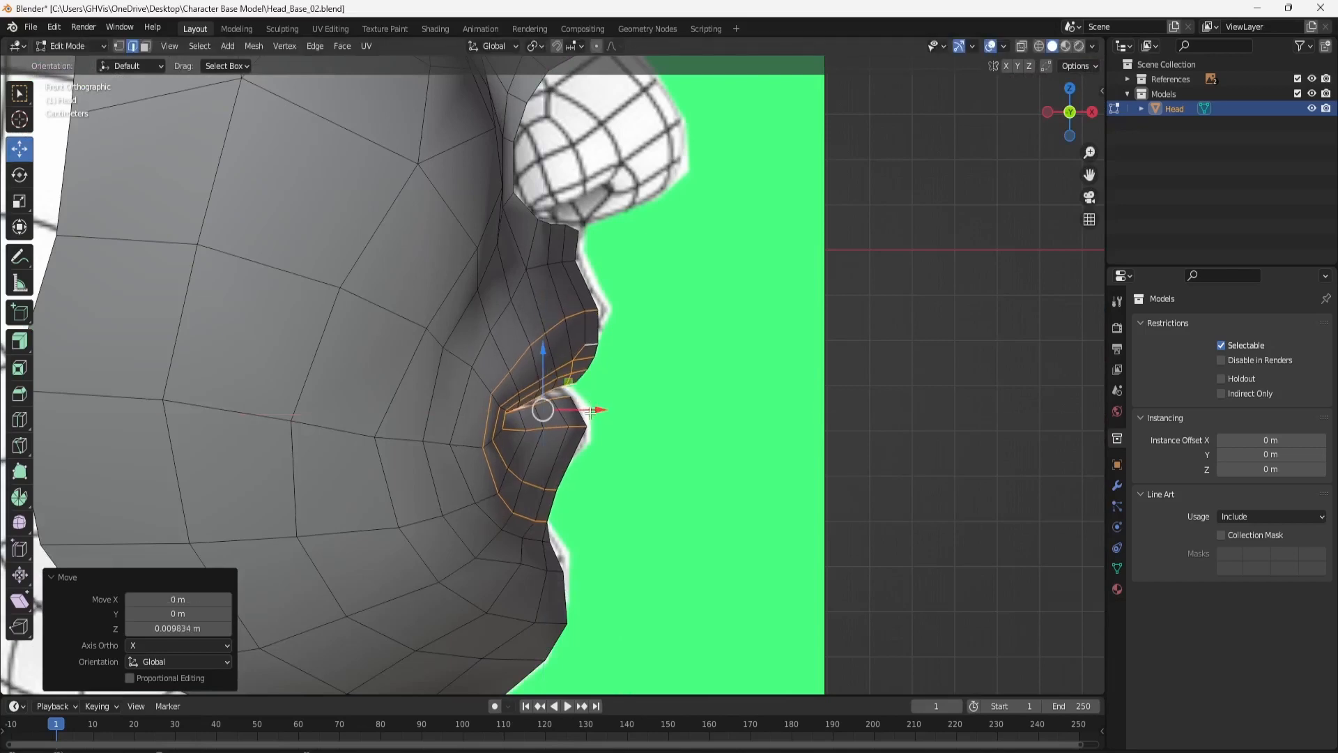
pyautogui.moveTo(595, 411); pyautogui.dragTo(598, 411)
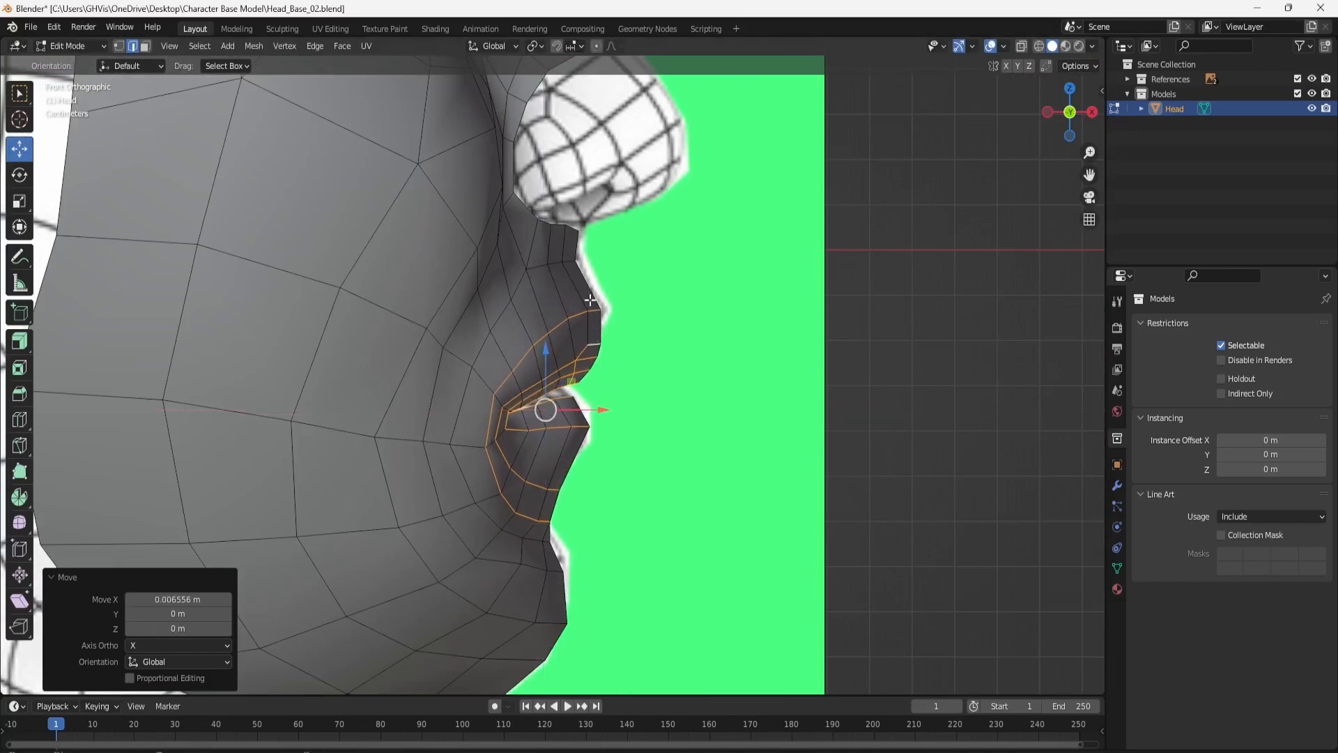
# Select the centreline edge between the nose and upper lip and move it back about 0.0337 m along X.
pyautogui.click(1090, 111)
pyautogui.moveTo(602, 362)
pyautogui.mouseDown(button='middle')
pyautogui.moveTo(620, 366)
pyautogui.moveTo(611, 374)
pyautogui.mouseUp(button='middle')
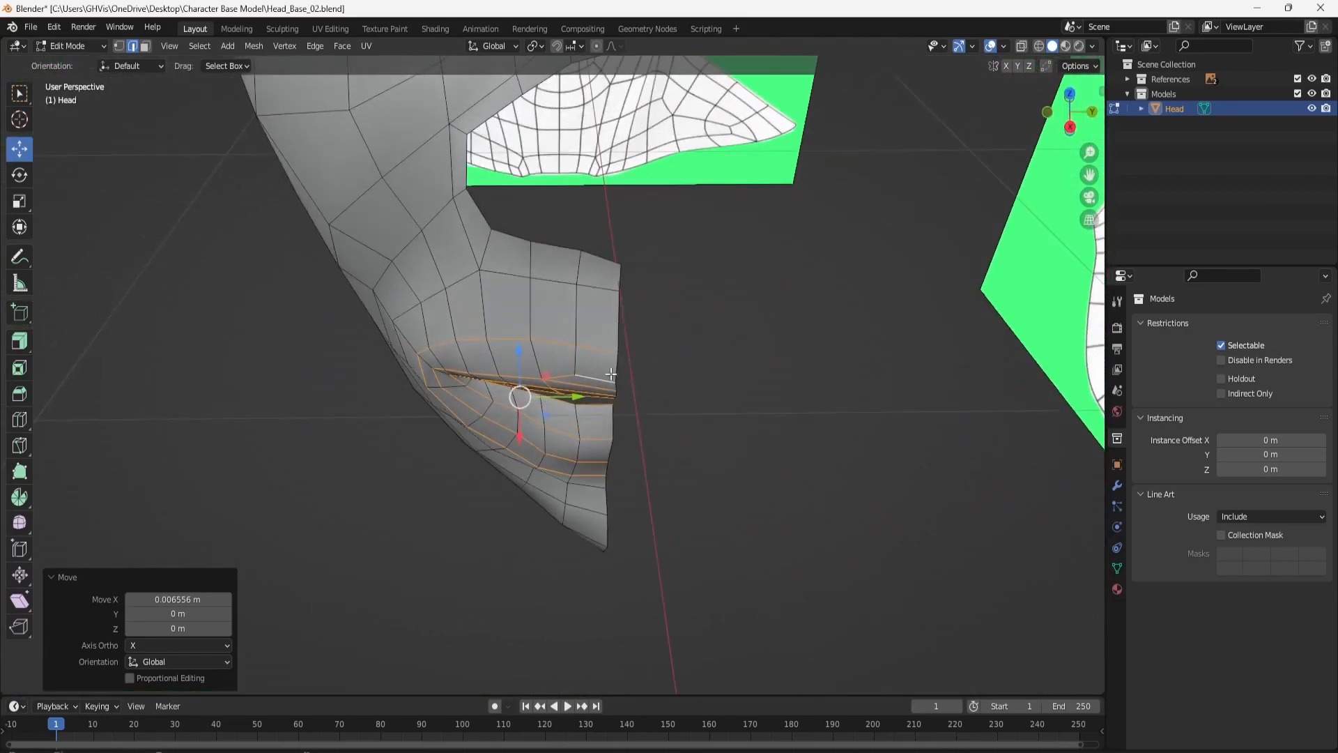
pyautogui.click(613, 327)
pyautogui.moveTo(616, 329); pyautogui.dragTo(694, 343, button='middle')
pyautogui.moveTo(677, 331); pyautogui.dragTo(659, 315)
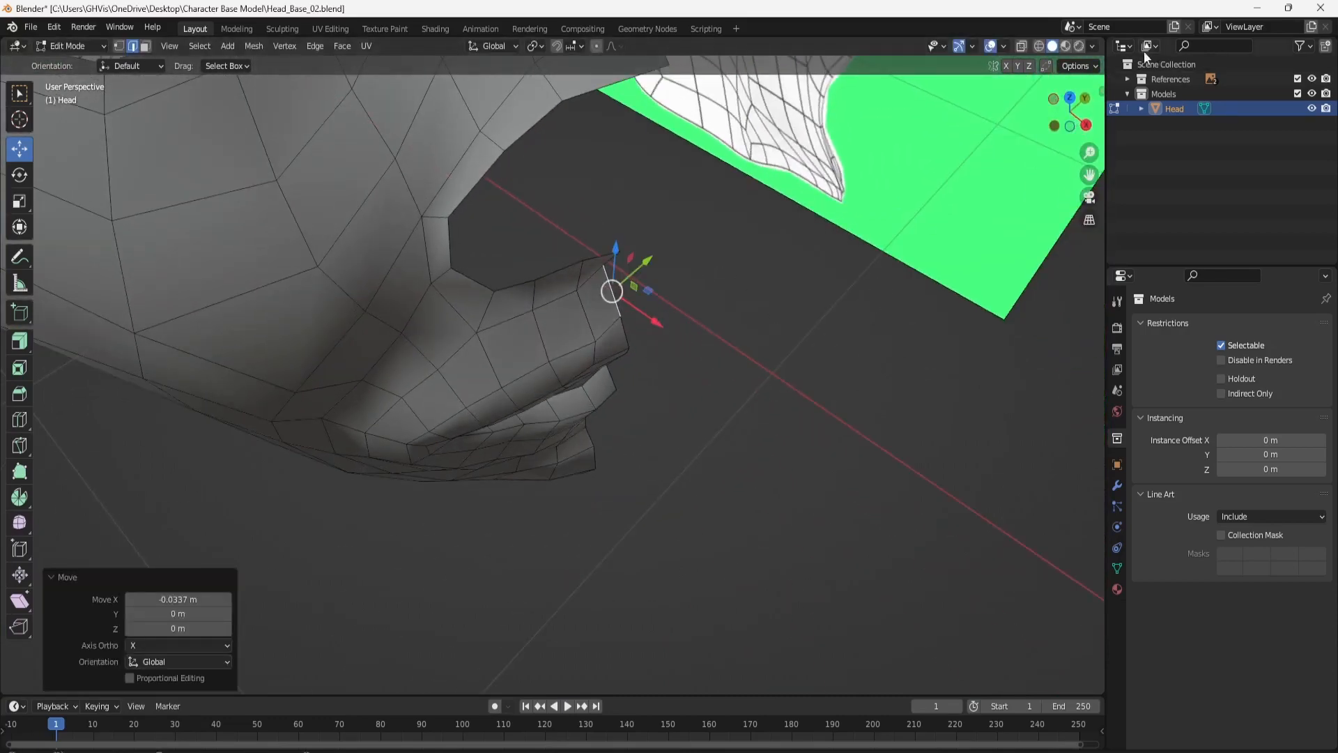
pyautogui.click(1085, 125)
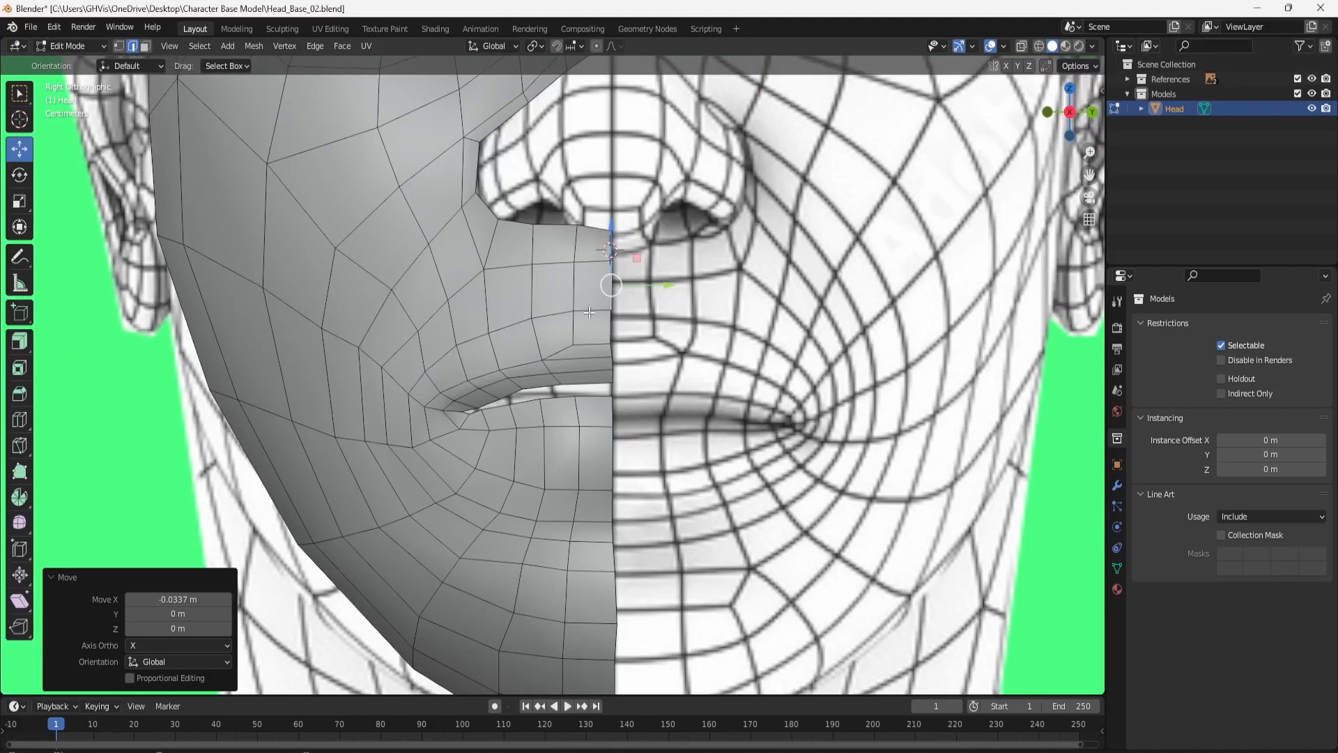
# Extrude the centreline edge at the nose base into a segmented strip following the profile reference around the nose tip up to the bridge.
pyautogui.scroll(-6, 589, 313)
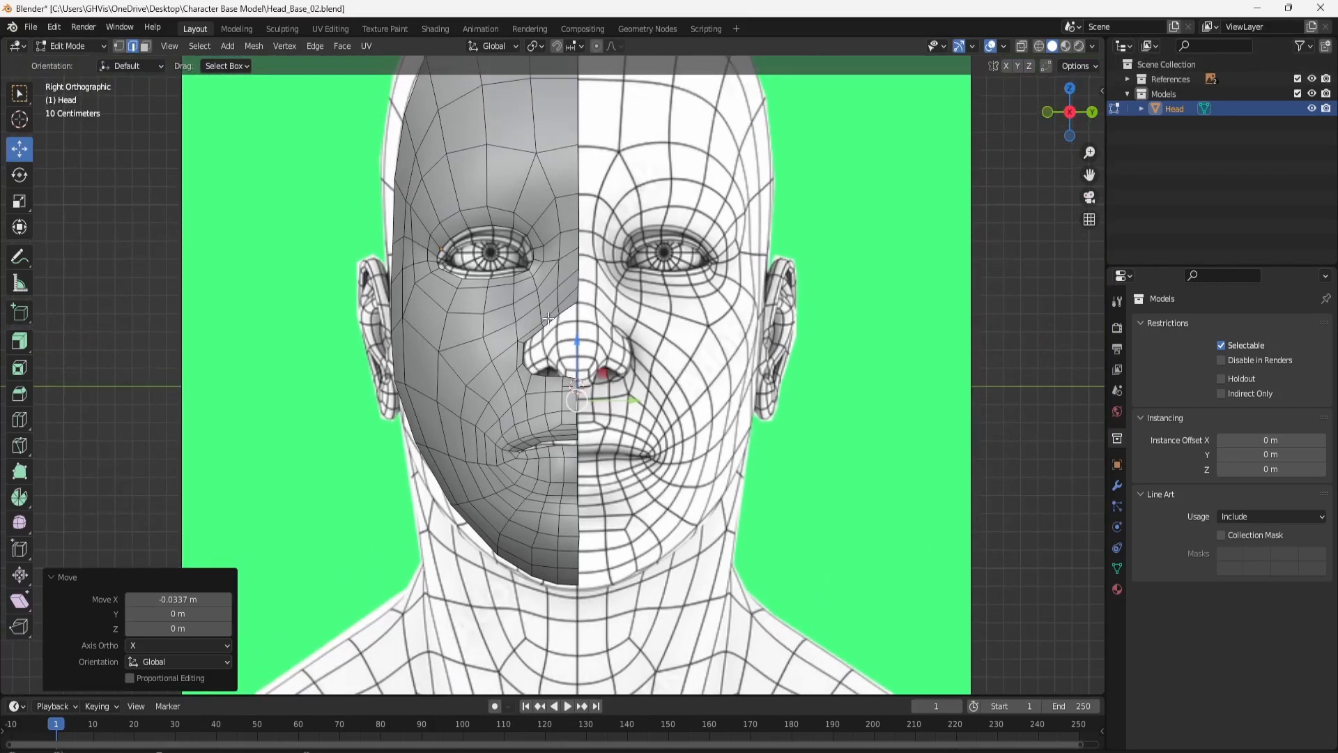
pyautogui.scroll(8, 548, 319)
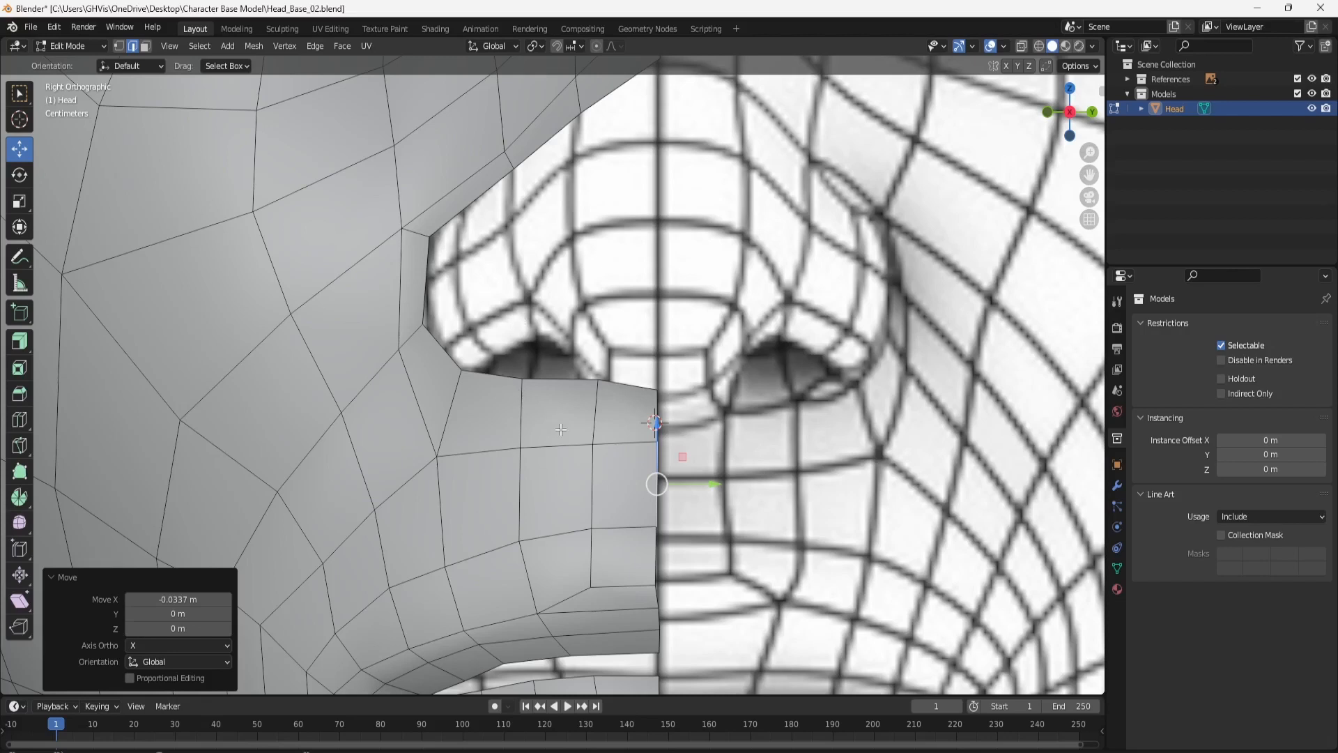
pyautogui.click(622, 384)
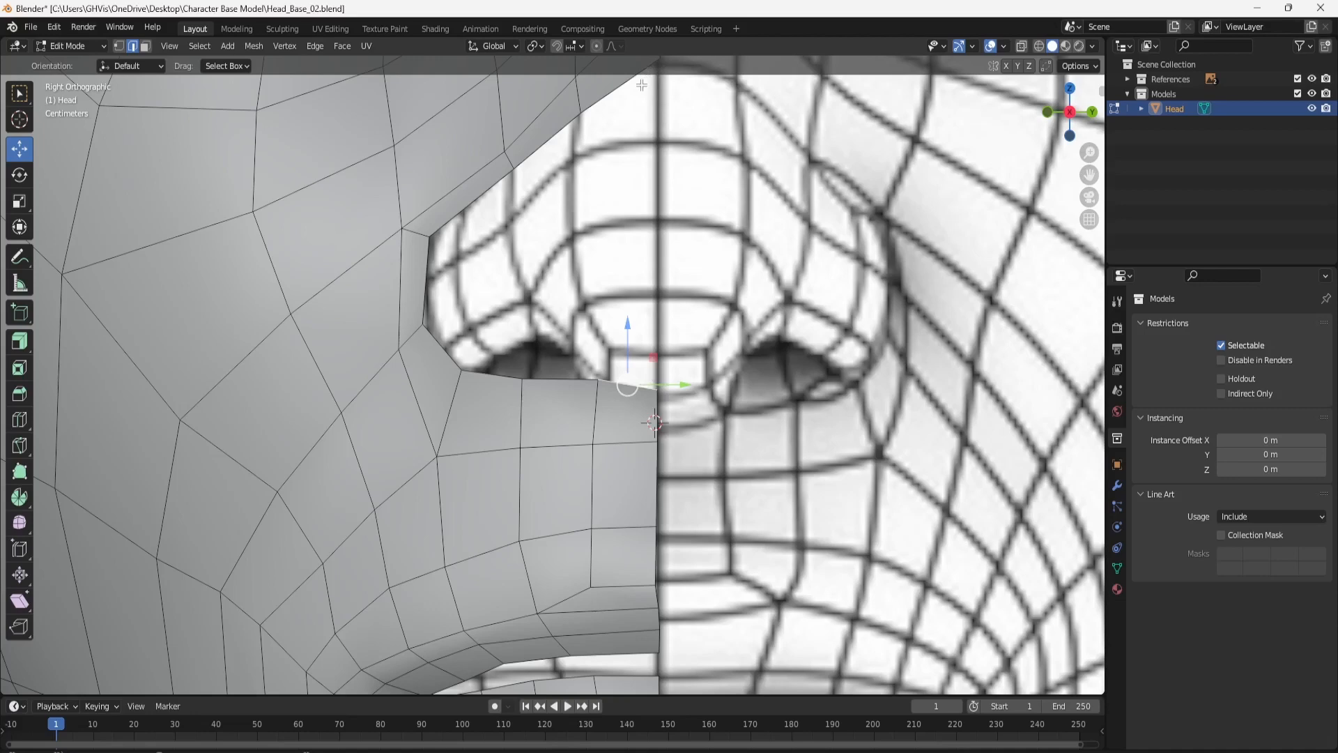
pyautogui.click(1047, 113)
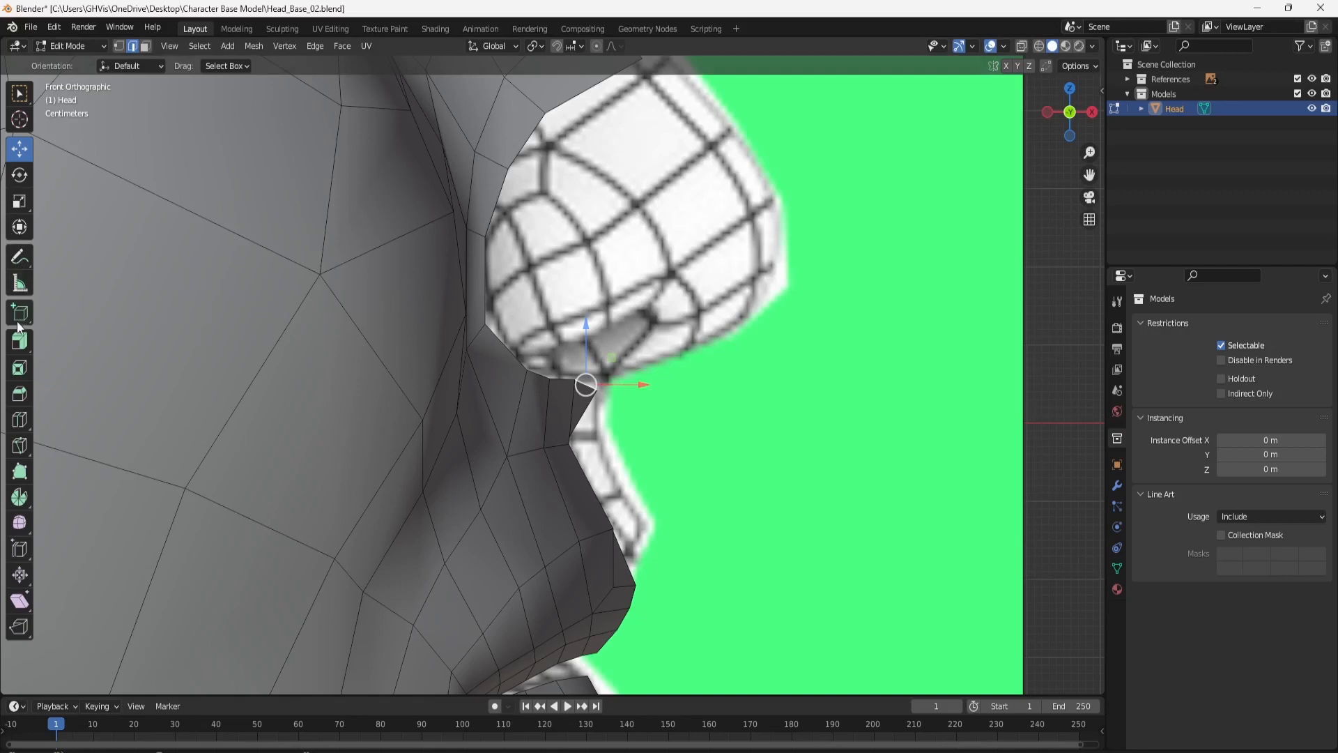
pyautogui.moveTo(25, 340); pyautogui.dragTo(76, 347)
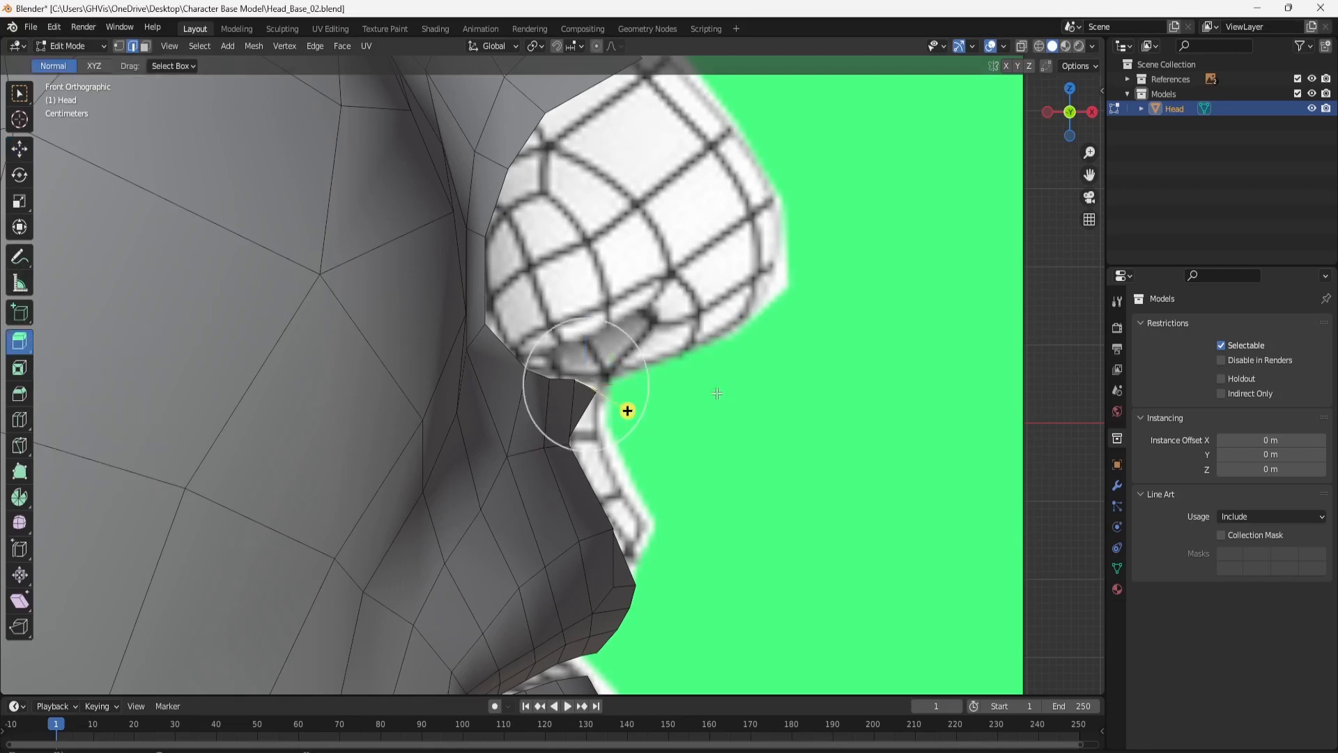
pyautogui.moveTo(655, 366); pyautogui.dragTo(741, 330)
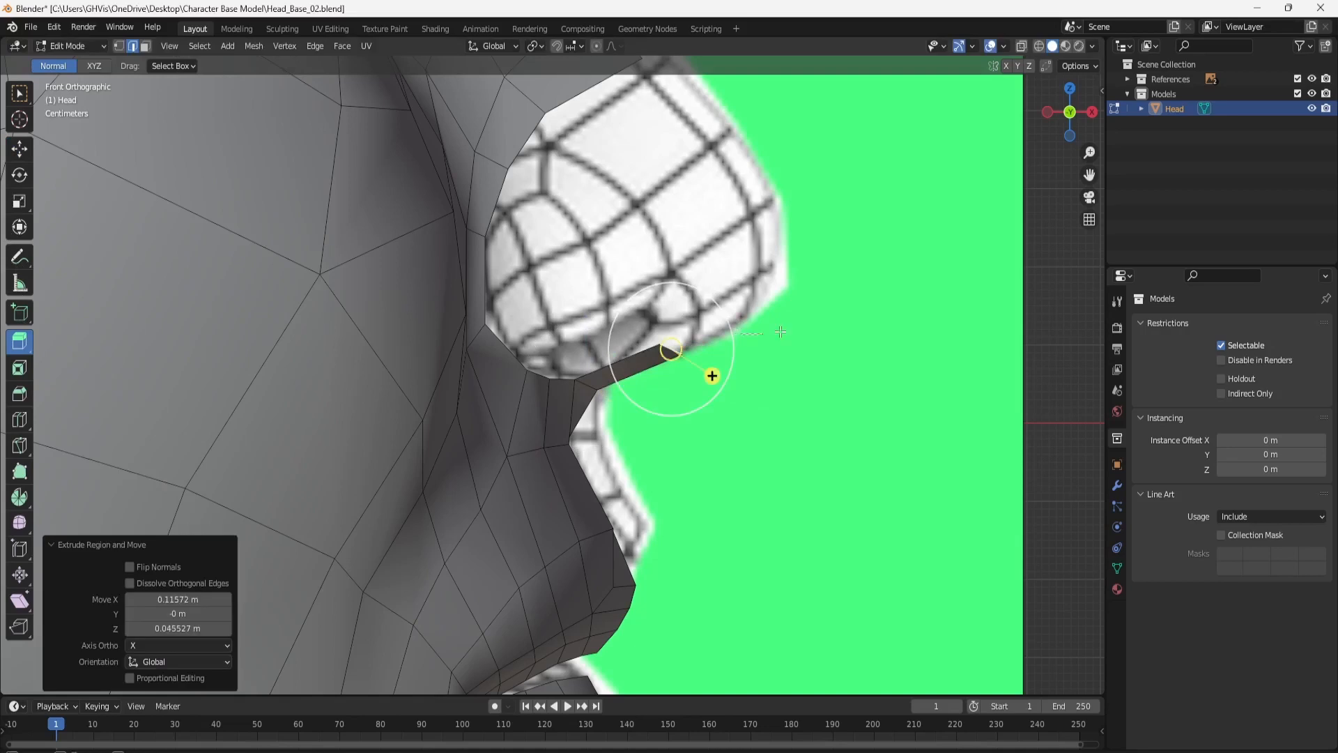
pyautogui.moveTo(711, 375); pyautogui.dragTo(801, 138)
pyautogui.keyDown('shift'); pyautogui.moveTo(894, 249); pyautogui.dragTo(881, 349, button='middle'); pyautogui.keyUp('shift')
pyautogui.moveTo(791, 241); pyautogui.dragTo(662, 106)
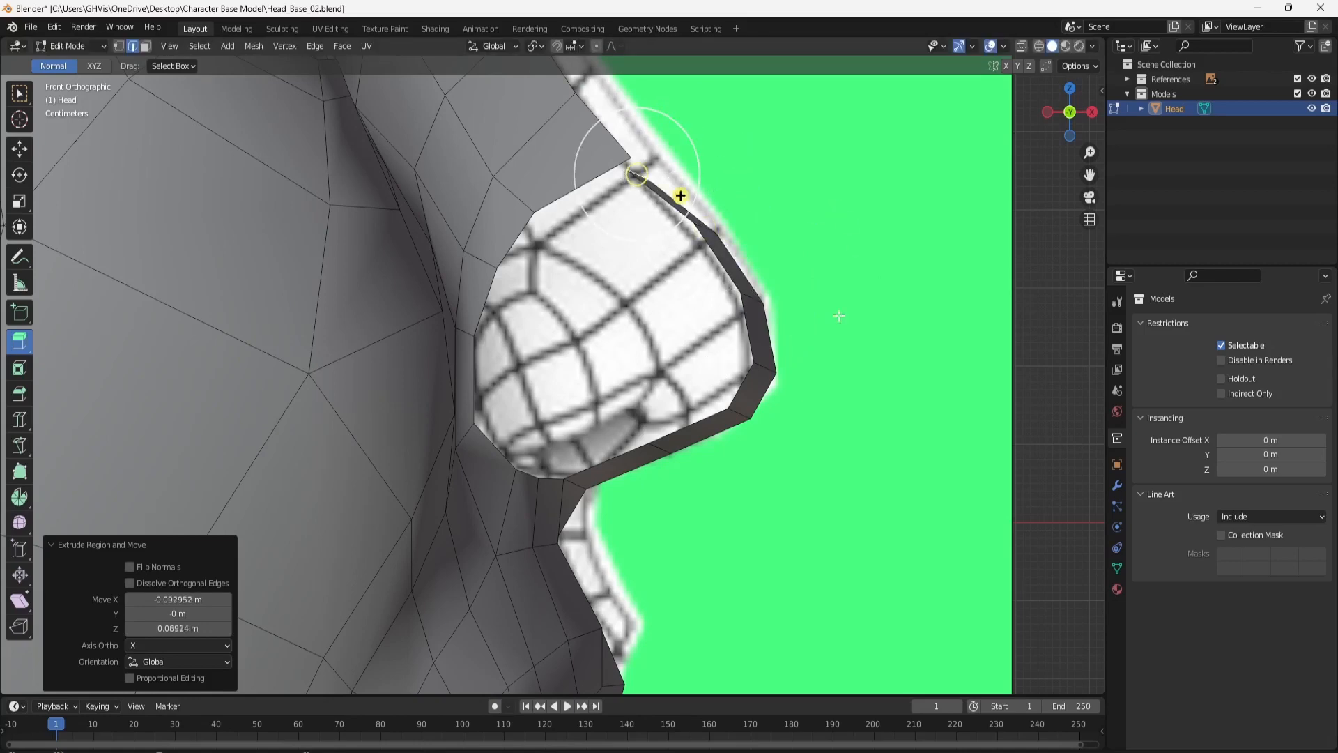
# In vertex selection mode, merge the nose strip's upper outer vertex into the adjacent head vertex using Merge At Last.
pyautogui.moveTo(705, 363); pyautogui.dragTo(725, 409, button='middle')
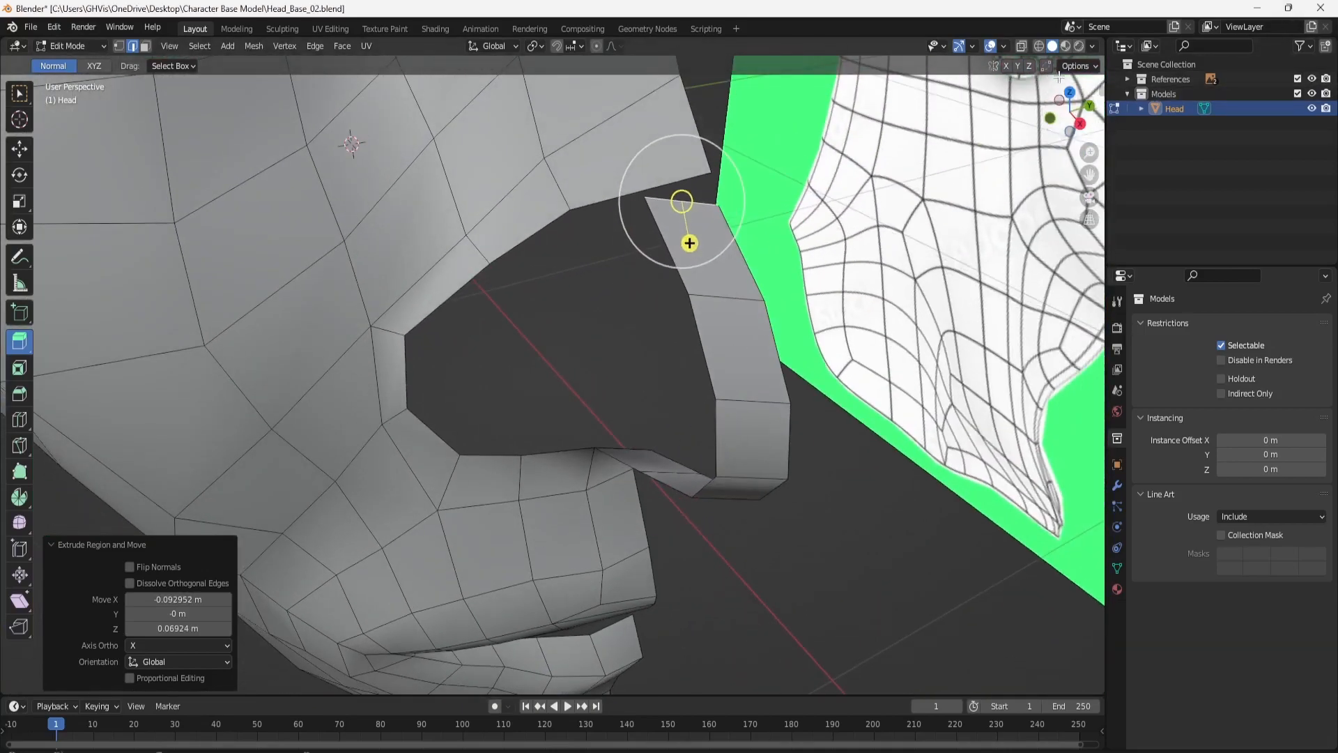
pyautogui.click(1080, 123)
pyautogui.scroll(-1, 656, 376)
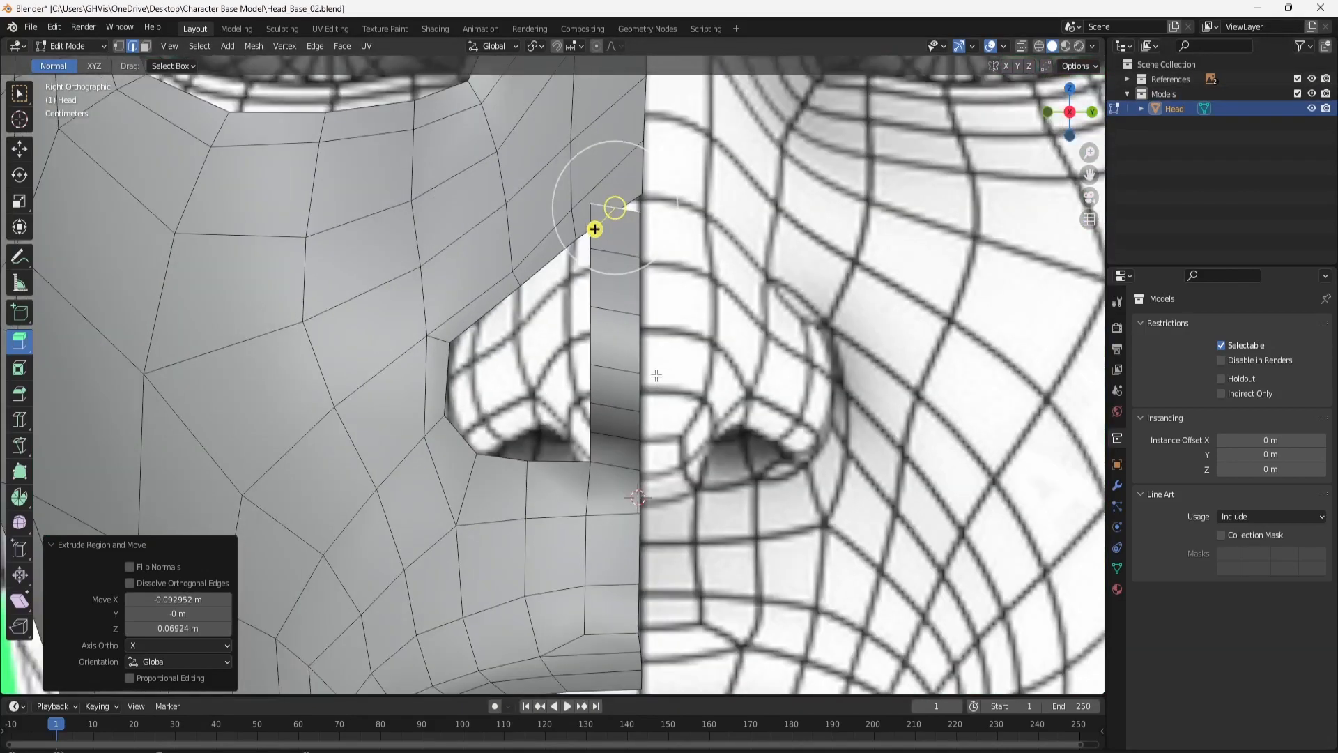
pyautogui.keyDown('shift'); pyautogui.moveTo(644, 335); pyautogui.dragTo(766, 353, button='middle'); pyautogui.keyUp('shift')
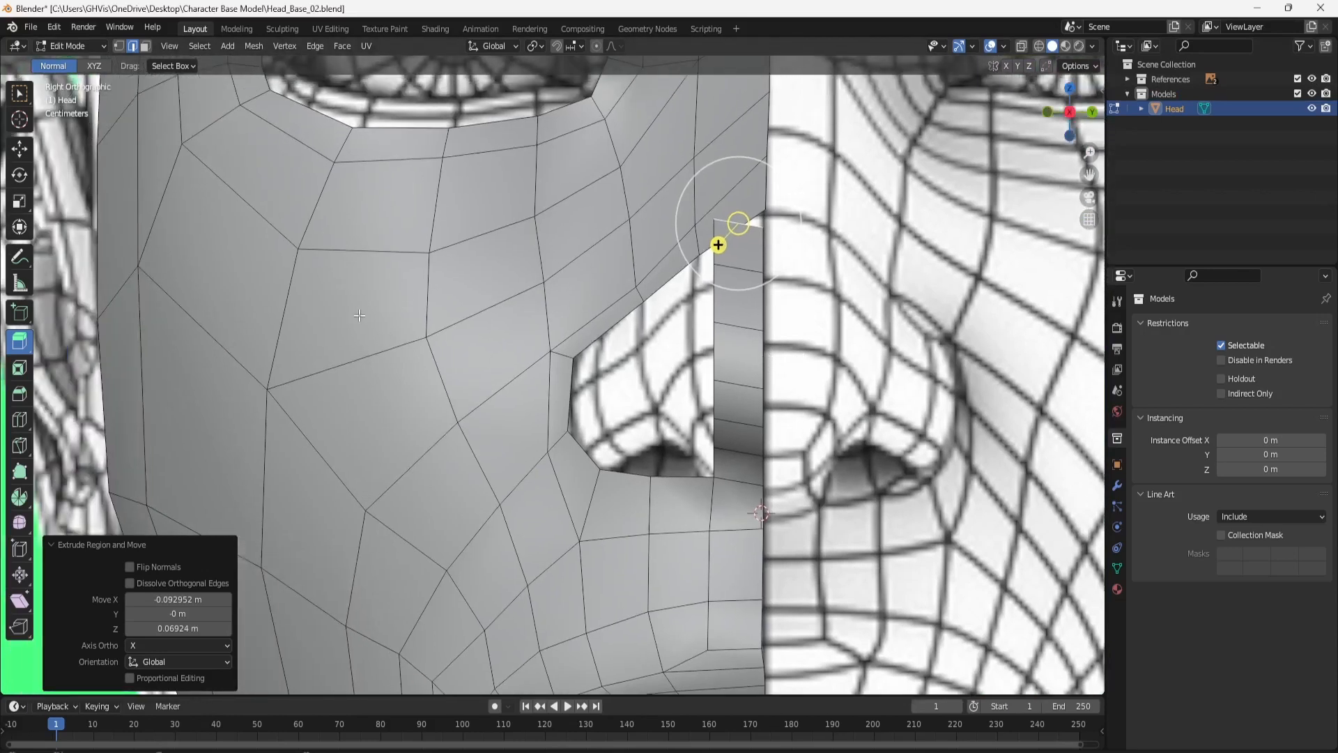
pyautogui.click(19, 148)
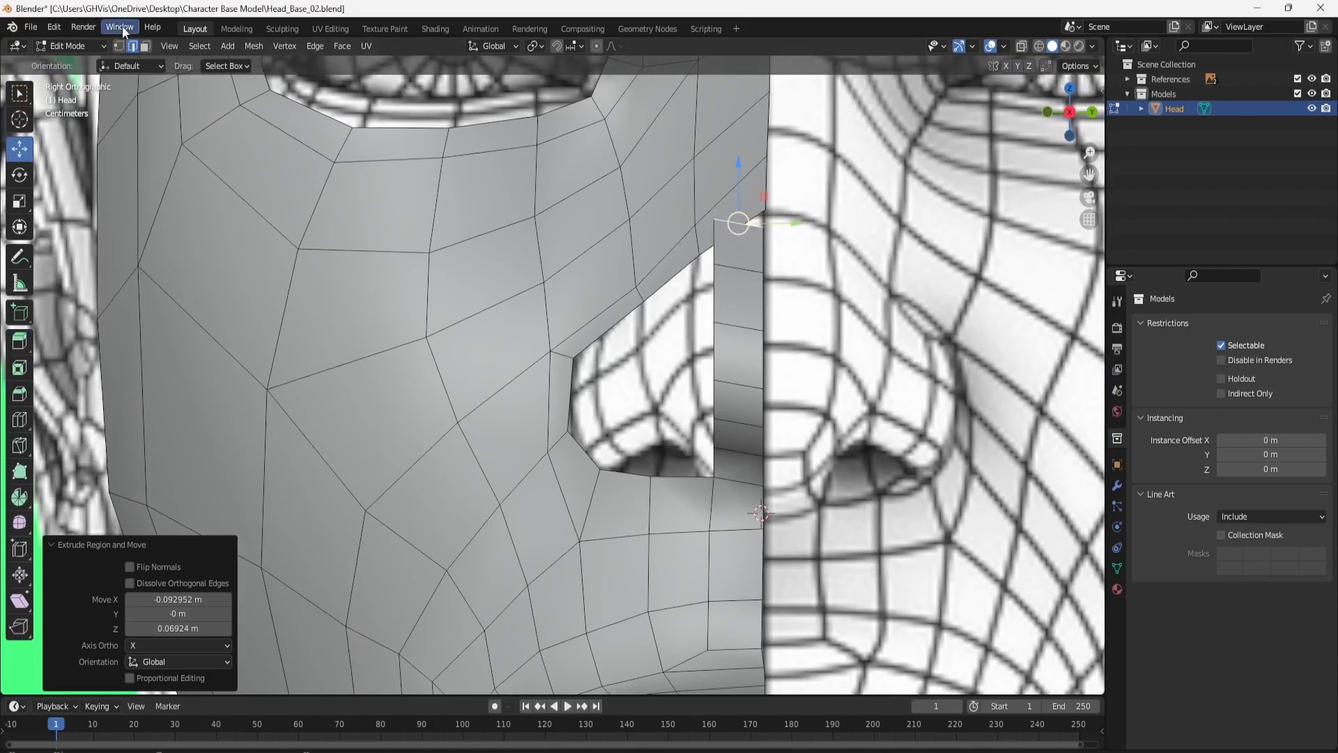
pyautogui.click(119, 46)
pyautogui.hotkey('ctrl', 'z')
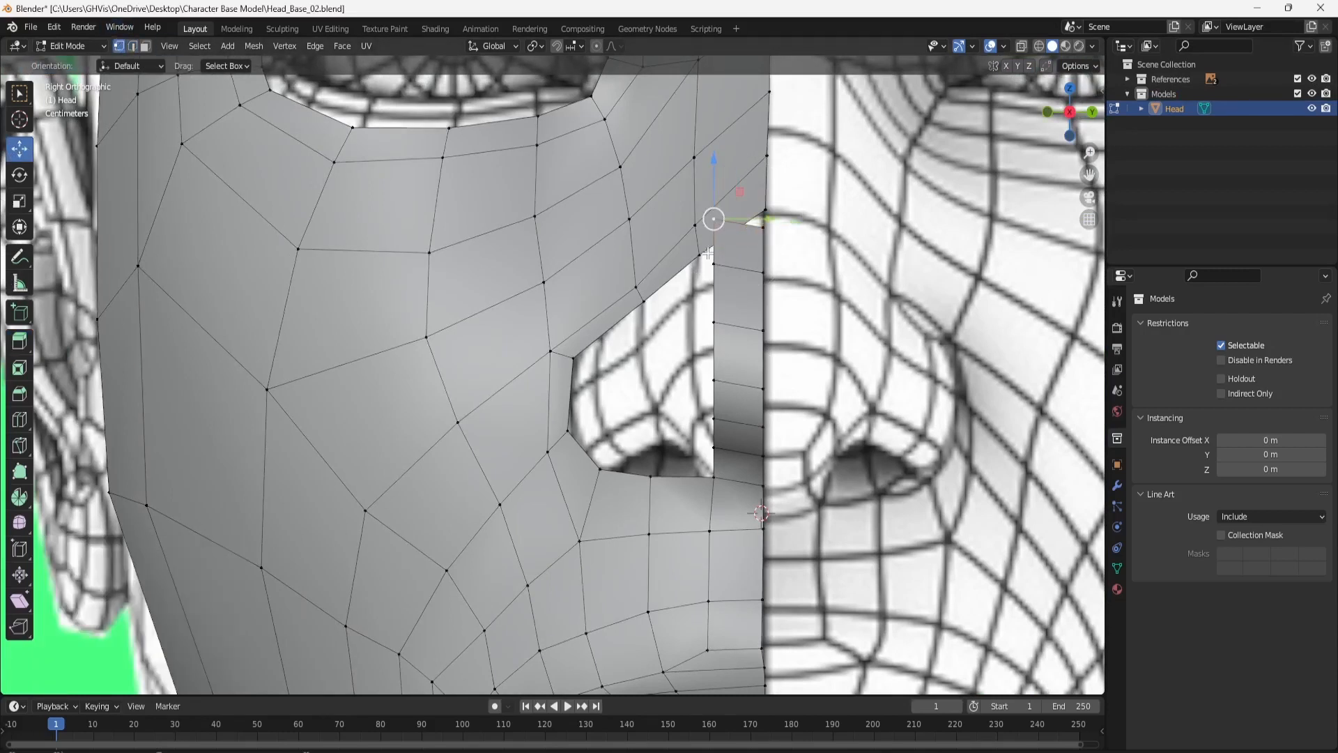
pyautogui.click(705, 230)
pyautogui.rightClick(717, 256)
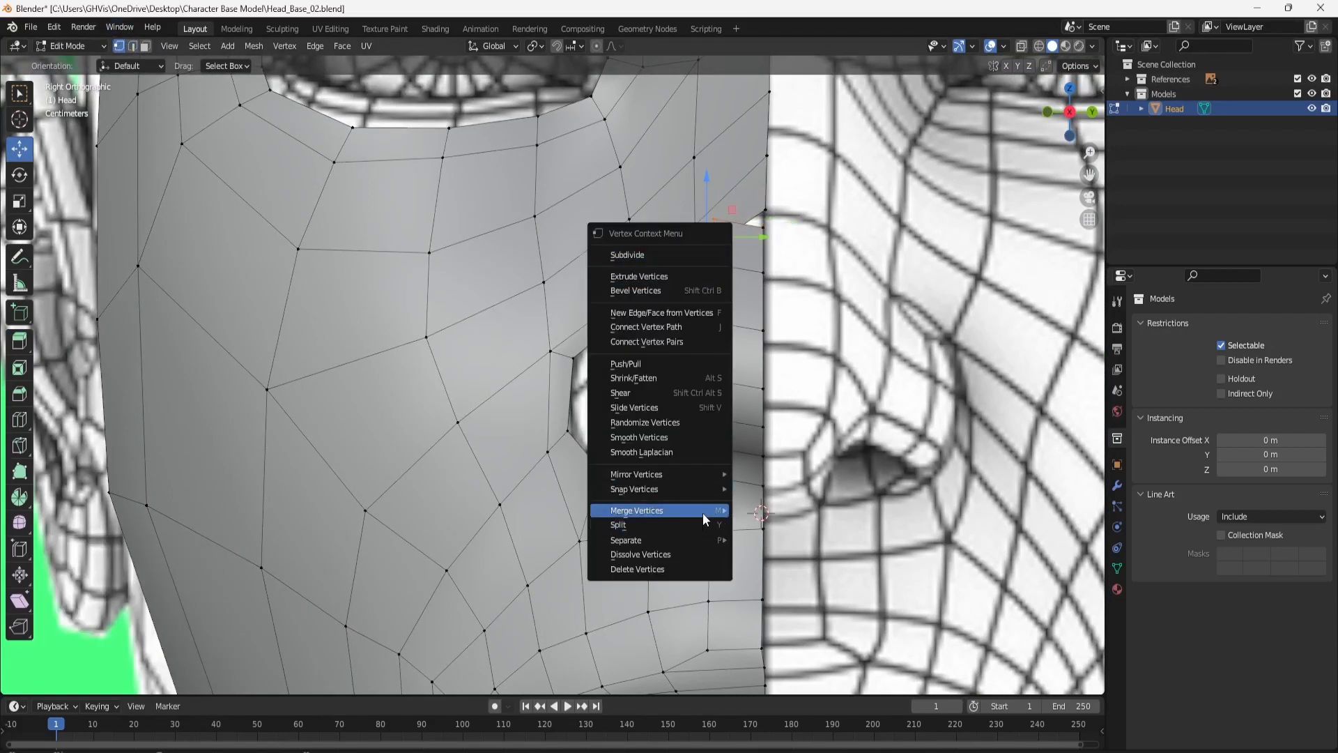
pyautogui.moveTo(702, 512)
pyautogui.click(779, 574)
# Merge the nose strip's upper centreline vertex into the bridge's centreline vertex using Merge At Last.
pyautogui.click(765, 210)
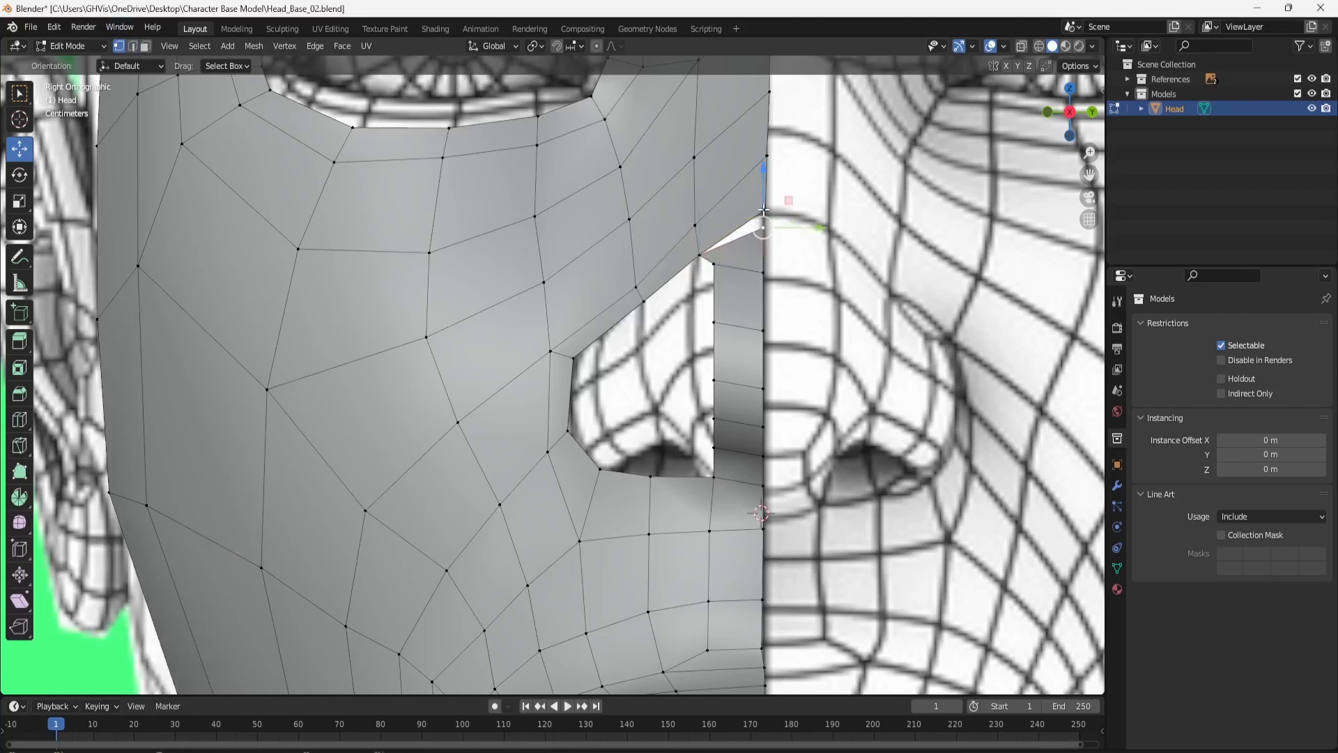
pyautogui.rightClick(766, 213)
pyautogui.moveTo(771, 312)
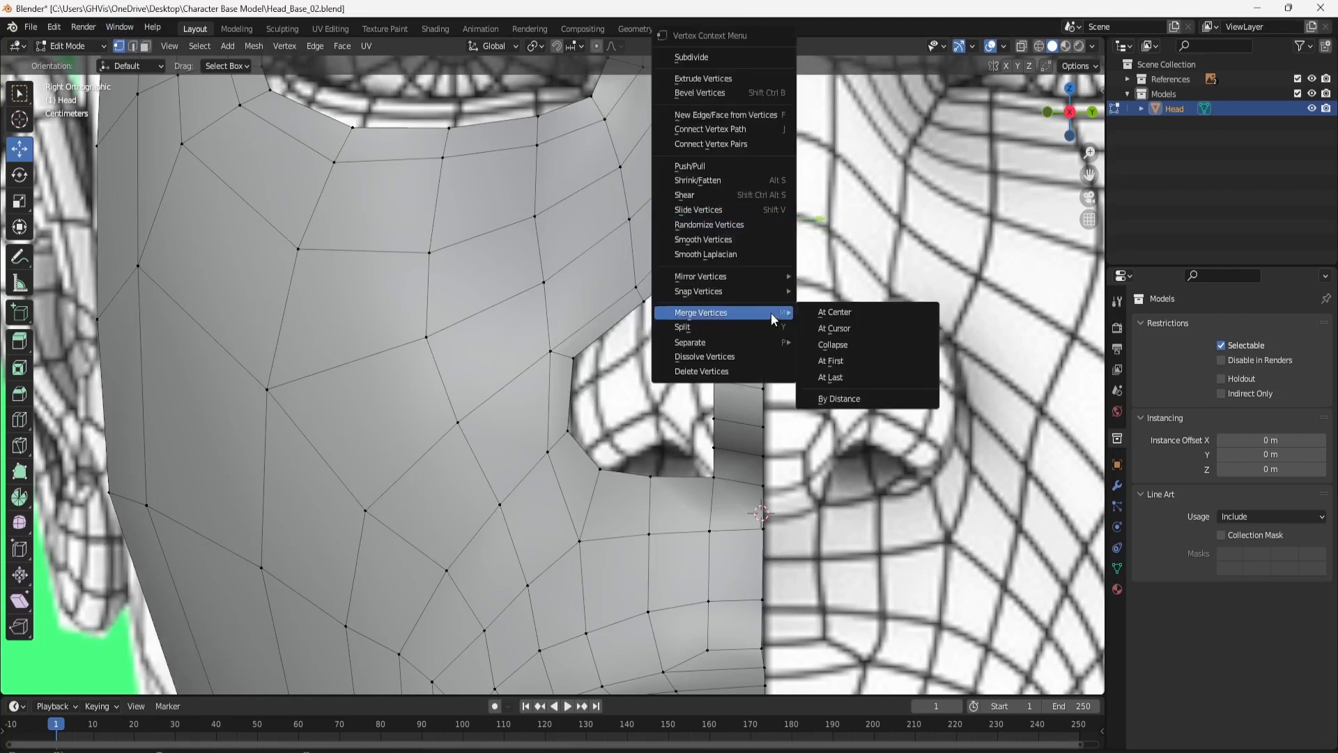
pyautogui.click(864, 376)
# Fit the strip's outer vertices to the front reference, finishing with the one beside the nose tip moved about -0.0193 m along Y.
pyautogui.click(716, 262)
pyautogui.moveTo(713, 237); pyautogui.dragTo(700, 318)
pyautogui.click(717, 326)
pyautogui.click(718, 372)
pyautogui.moveTo(718, 373); pyautogui.dragTo(738, 414)
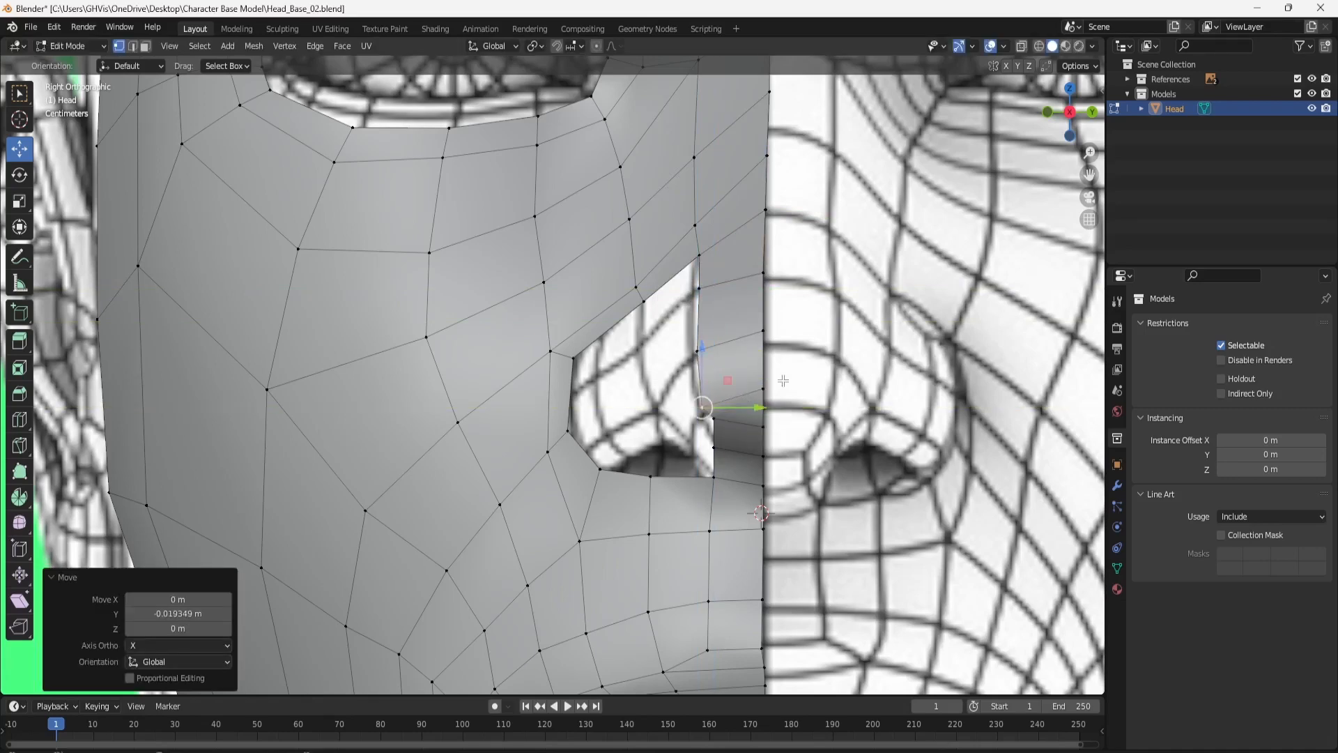
# Against the profile reference, move the strip's uppermost free outer vertex back along X and down onto the side of the nose.
pyautogui.moveTo(803, 313); pyautogui.dragTo(943, 295, button='middle')
pyautogui.scroll(3, 1069, 108)
pyautogui.click(1068, 110)
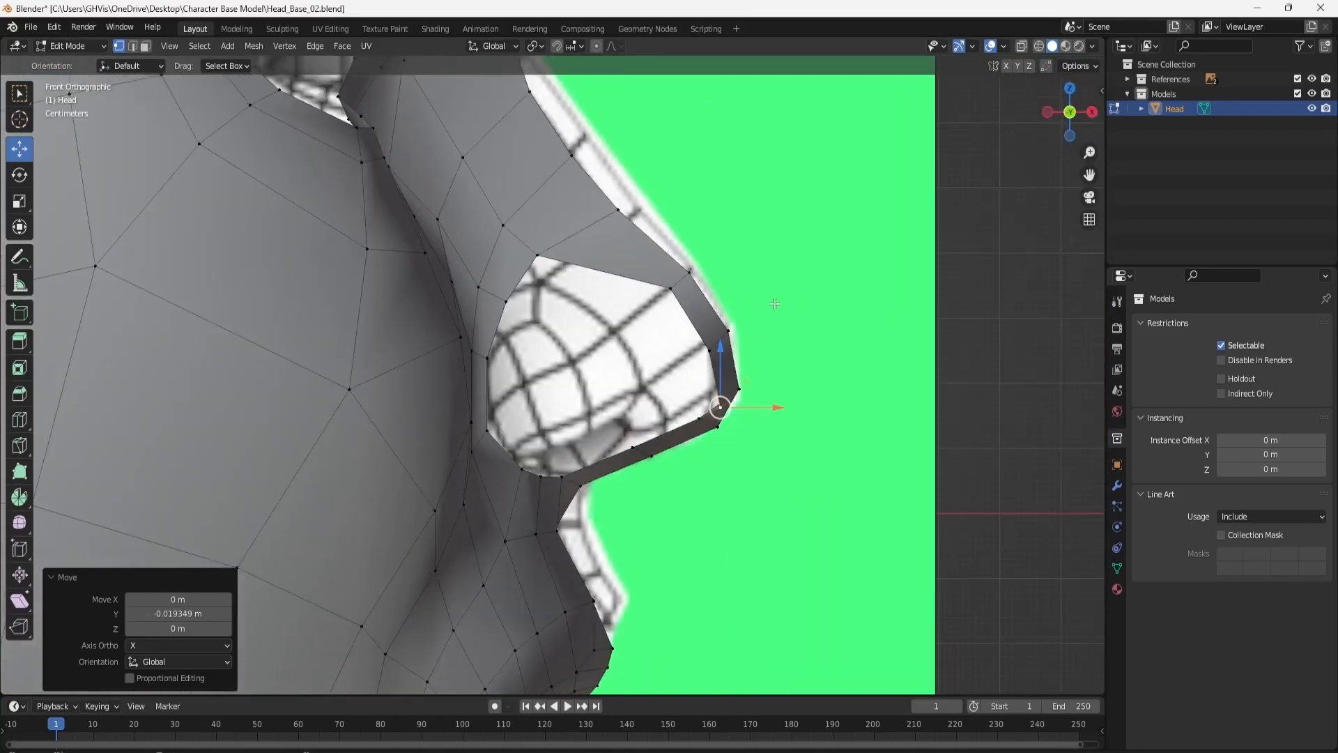
pyautogui.click(642, 169)
pyautogui.click(696, 269)
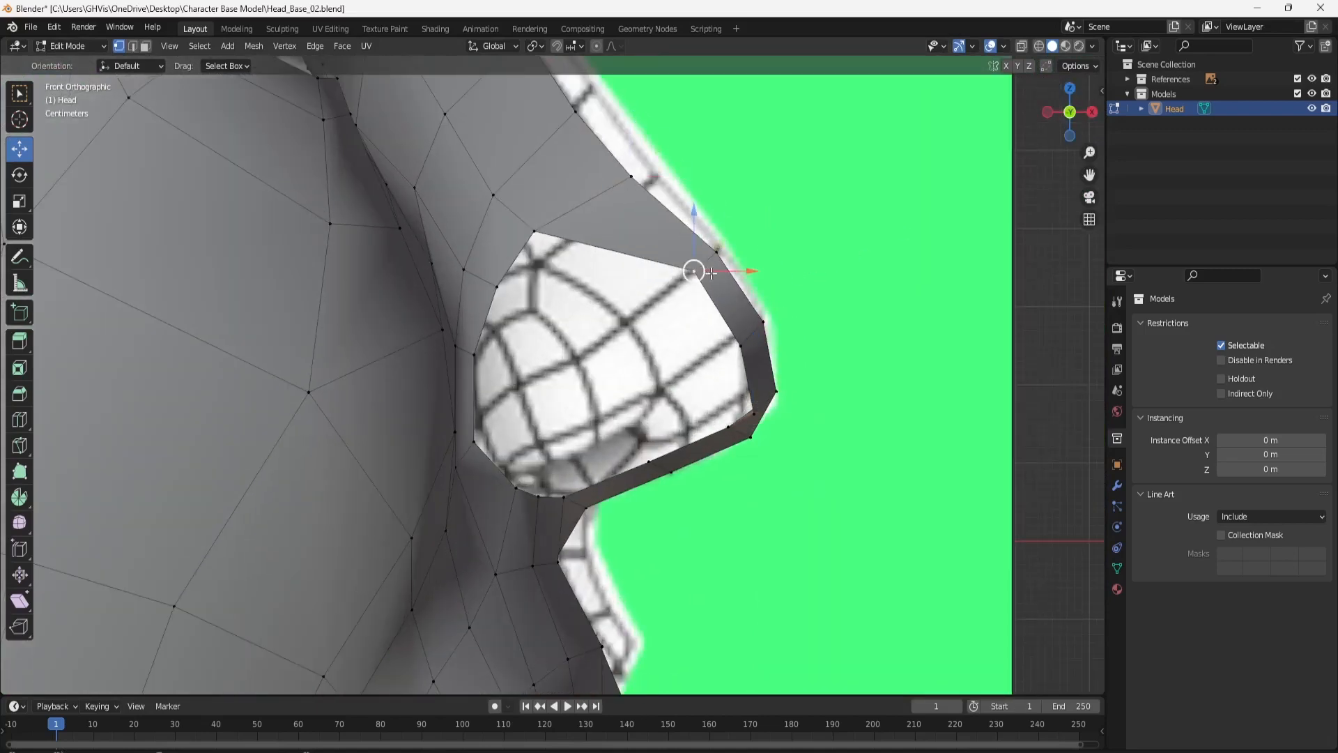
pyautogui.press('g')
pyautogui.press('x')
pyautogui.click(652, 240)
pyautogui.moveTo(642, 213); pyautogui.dragTo(644, 264)
pyautogui.moveTo(695, 323); pyautogui.dragTo(712, 386)
# Move the next outer vertex back and down, and shift the one beside the nose tip about -0.0797 m in X and -0.0133 m in Z.
pyautogui.click(741, 345)
pyautogui.press('g')
pyautogui.press('x')
pyautogui.click(655, 316)
pyautogui.click(754, 414)
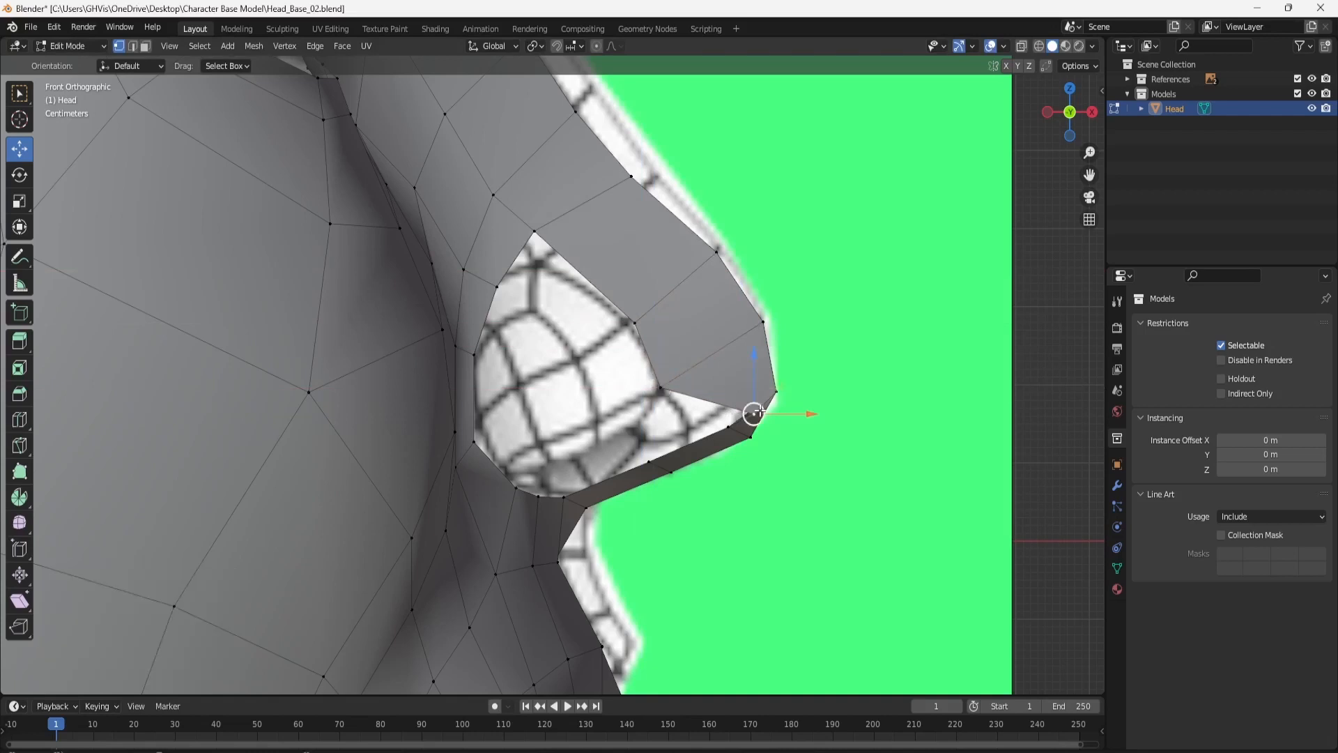
pyautogui.press('g')
pyautogui.click(696, 421)
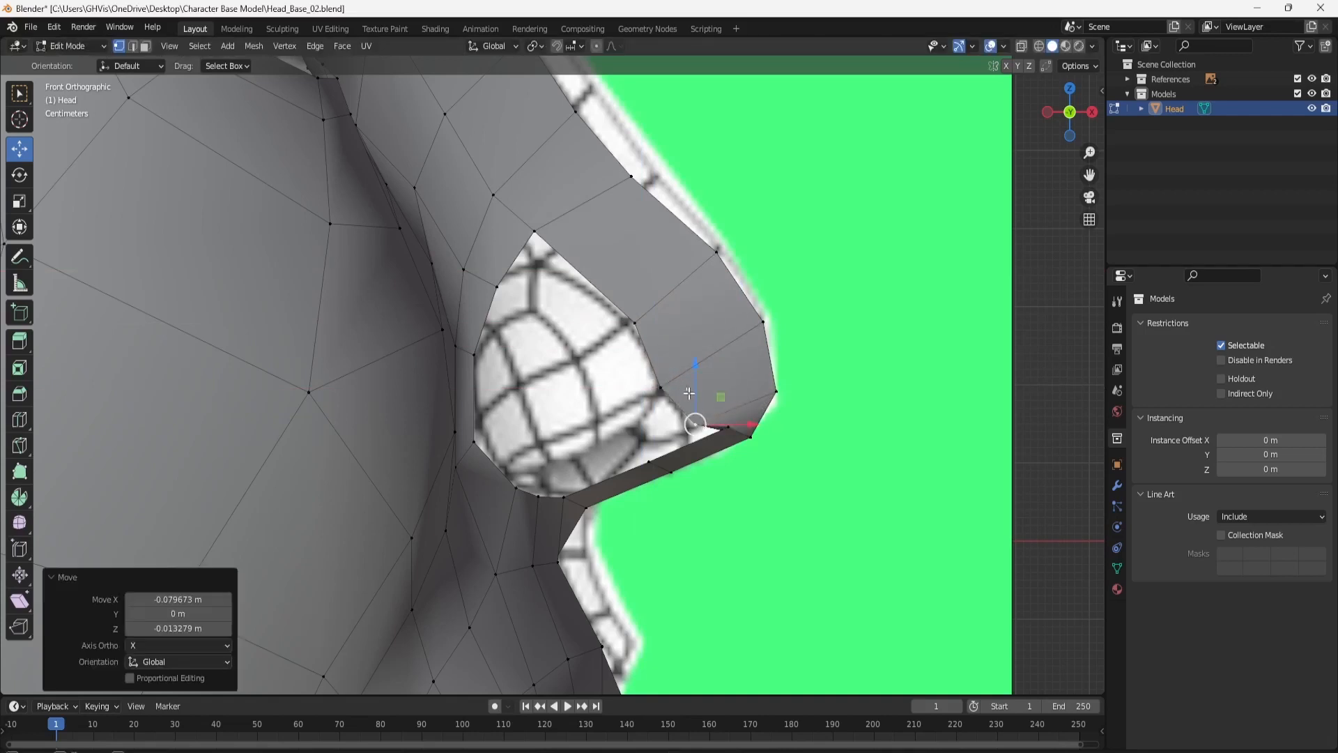
# Move the outer vertex under the nose tip back about 0.0569 m and down, and slide the next underside vertices back along the nose base profile.
pyautogui.click(730, 431)
pyautogui.moveTo(755, 428); pyautogui.dragTo(713, 435)
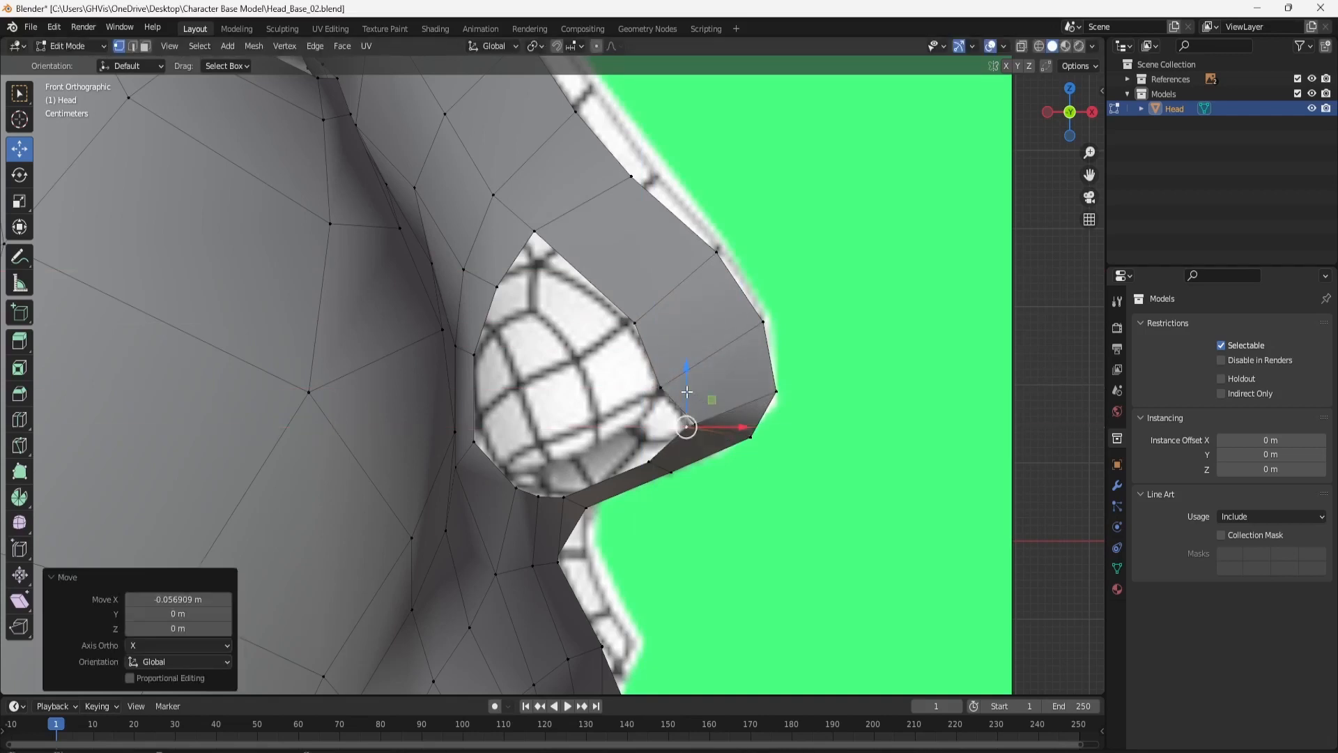
pyautogui.moveTo(686, 391); pyautogui.dragTo(686, 418)
pyautogui.click(652, 462)
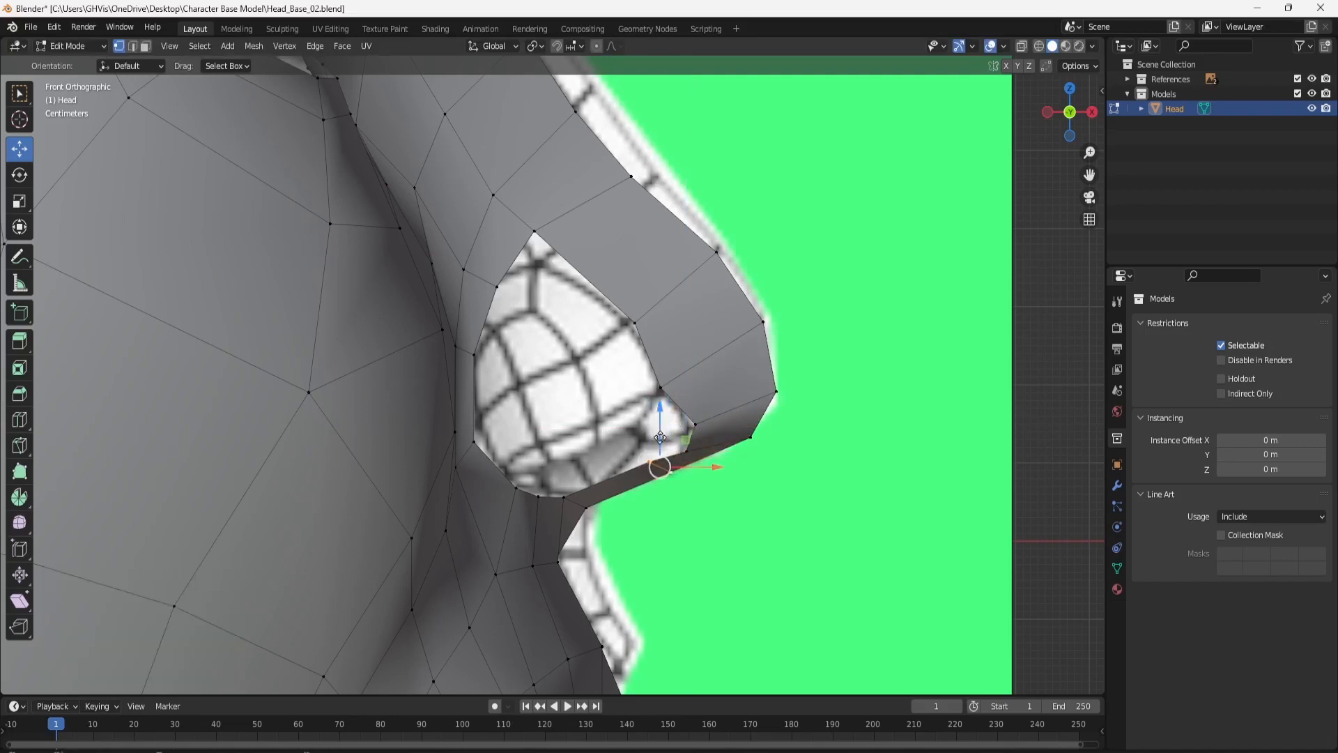
pyautogui.moveTo(667, 428); pyautogui.dragTo(628, 451)
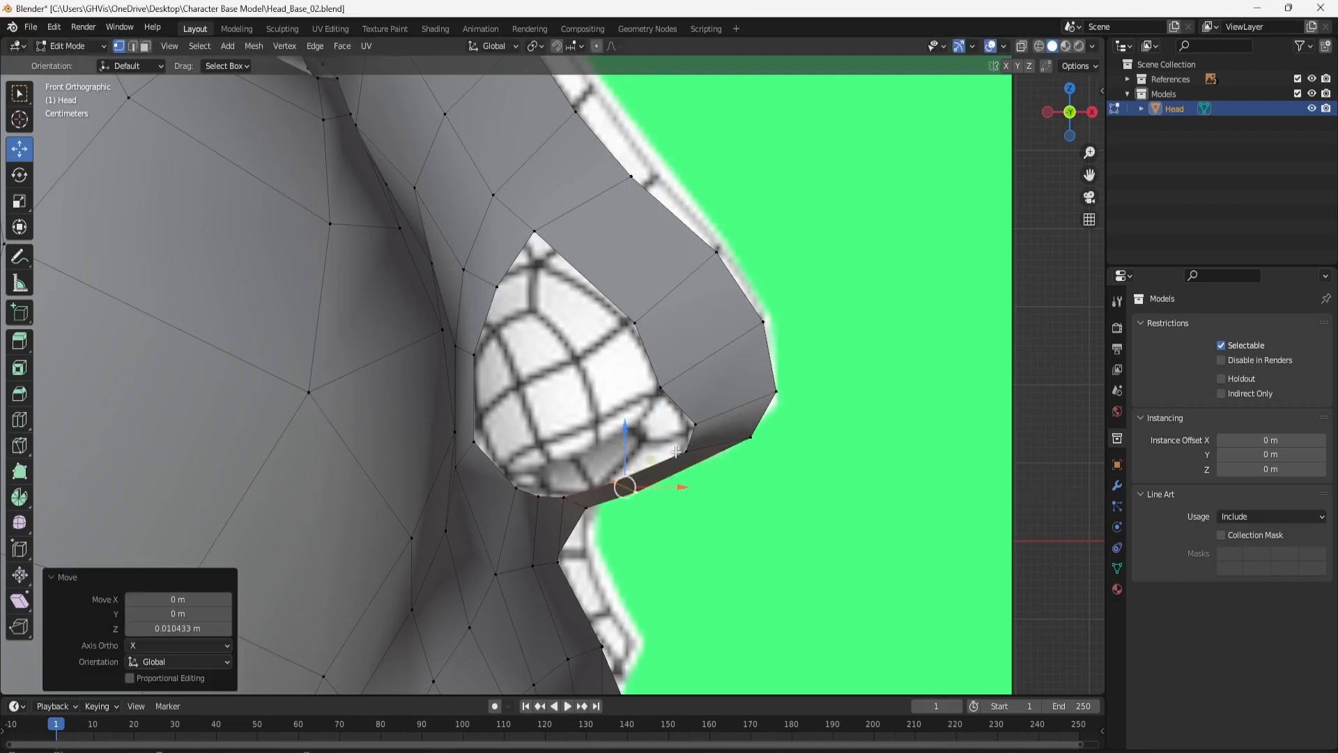
# Move the centreline vertex under the nose tip back and down, and shift it with its outer neighbour about 0.019 m further back.
pyautogui.click(685, 456)
pyautogui.click(751, 439)
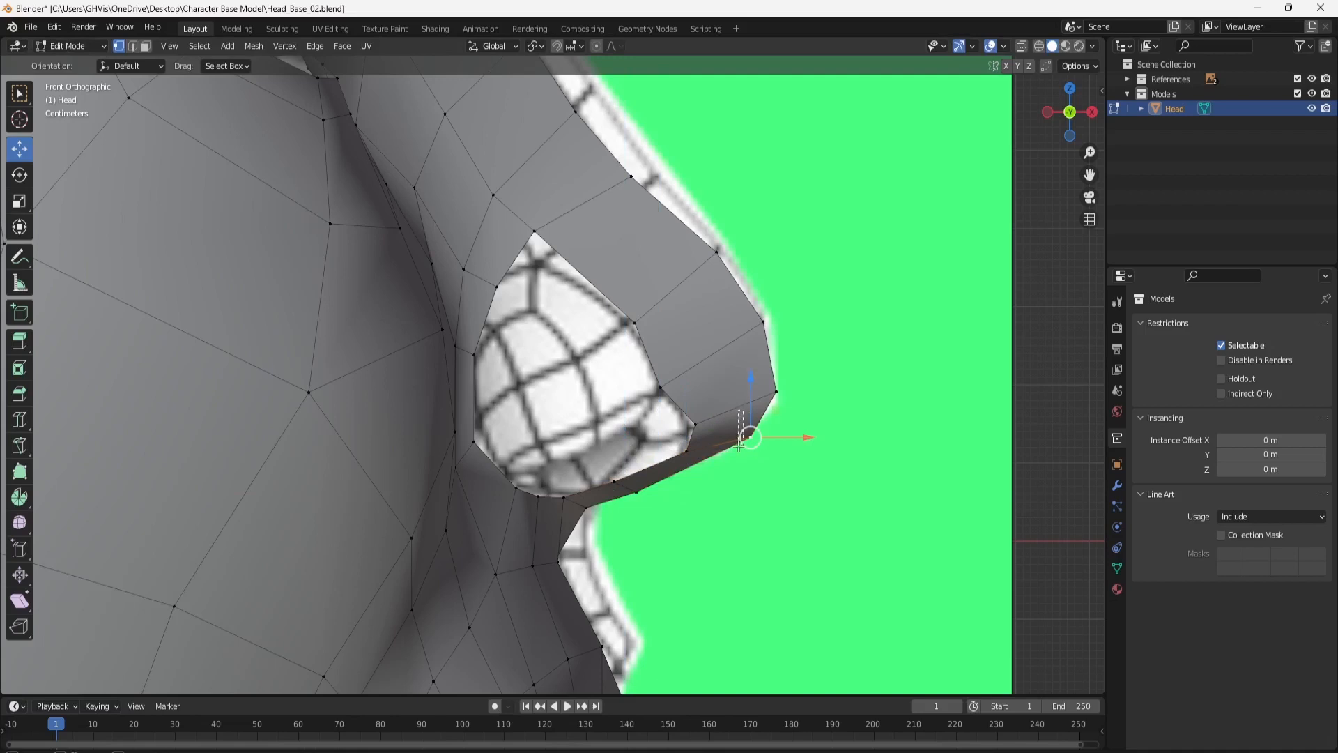
pyautogui.moveTo(755, 412); pyautogui.dragTo(714, 461)
pyautogui.keyDown('shift'); pyautogui.click(687, 453); pyautogui.keyUp('shift')
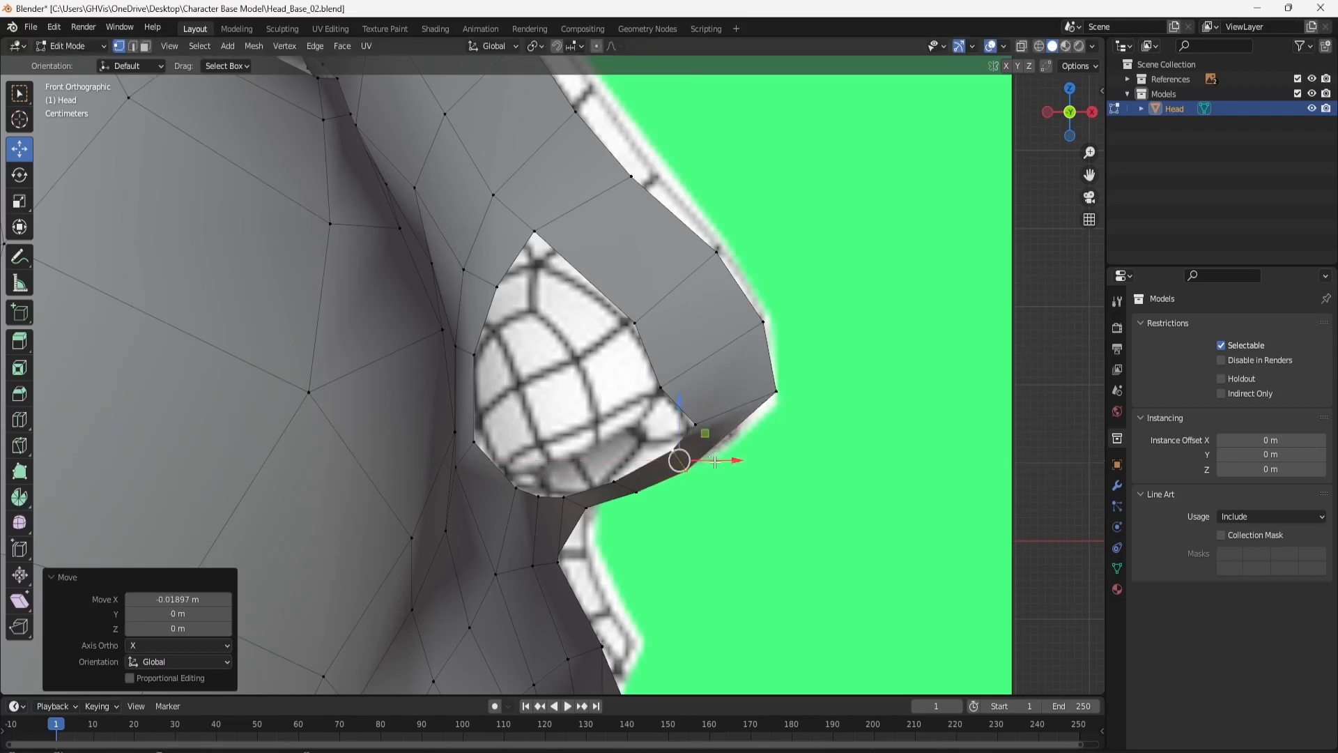
# Move the centreline nose-tip vertex about -0.0294 m in X and -0.0446 m in Z, and shift the one above it down and about 0.0114 m forward.
pyautogui.click(775, 396)
pyautogui.click(758, 414)
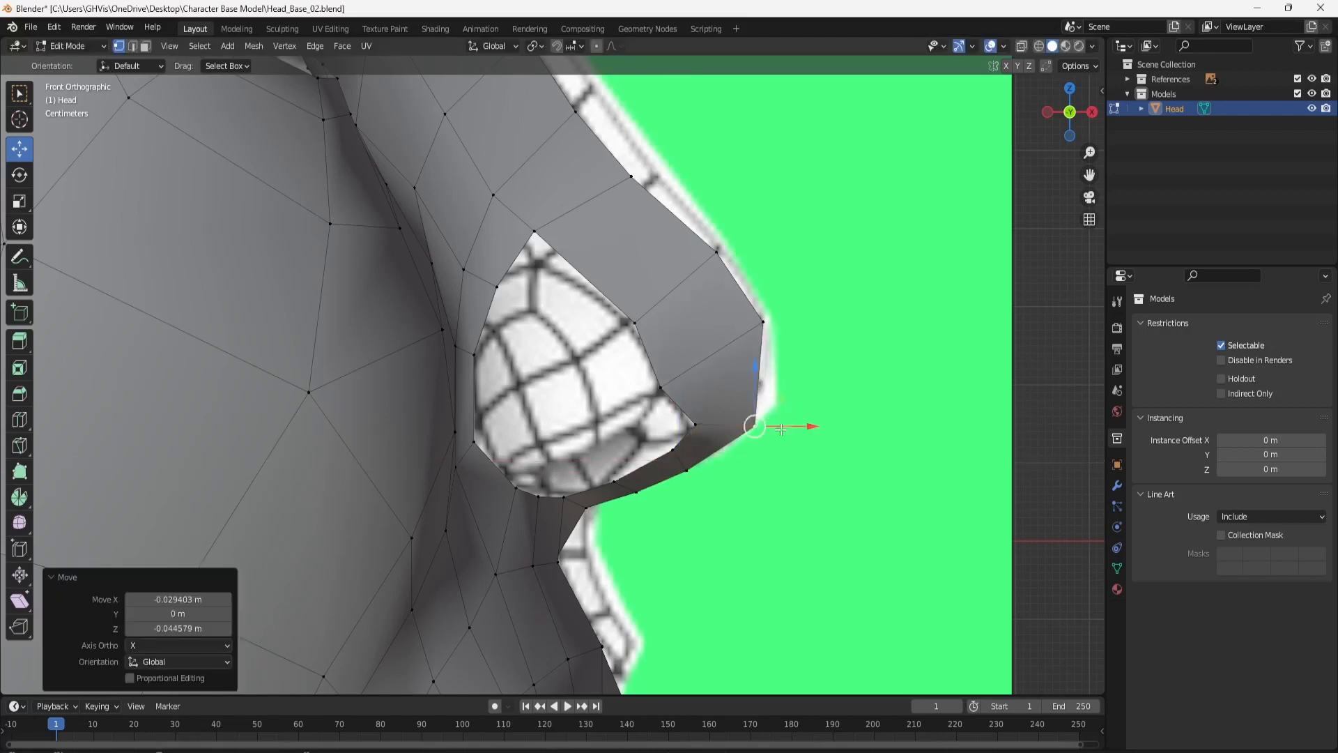
pyautogui.click(760, 336)
pyautogui.press('g')
pyautogui.press('z')
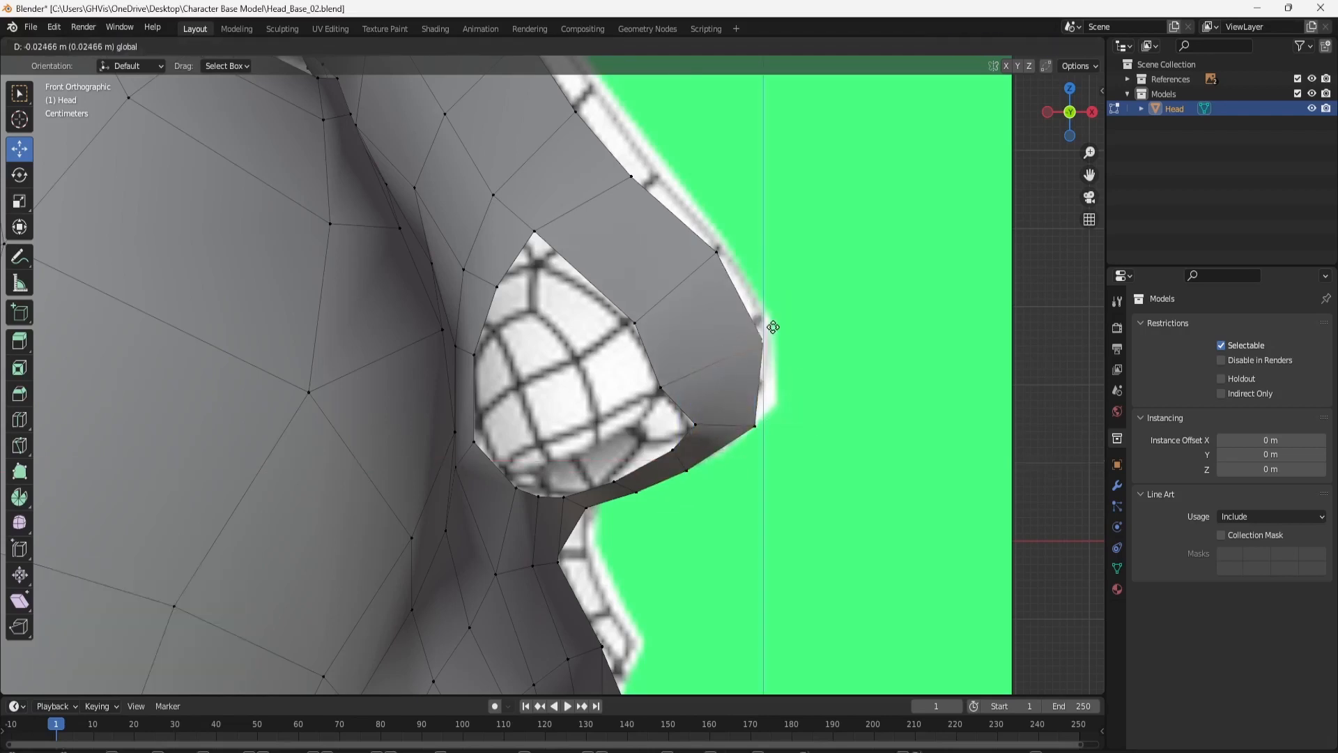
pyautogui.click(789, 350)
pyautogui.press('g')
pyautogui.press('x')
pyautogui.click(802, 350)
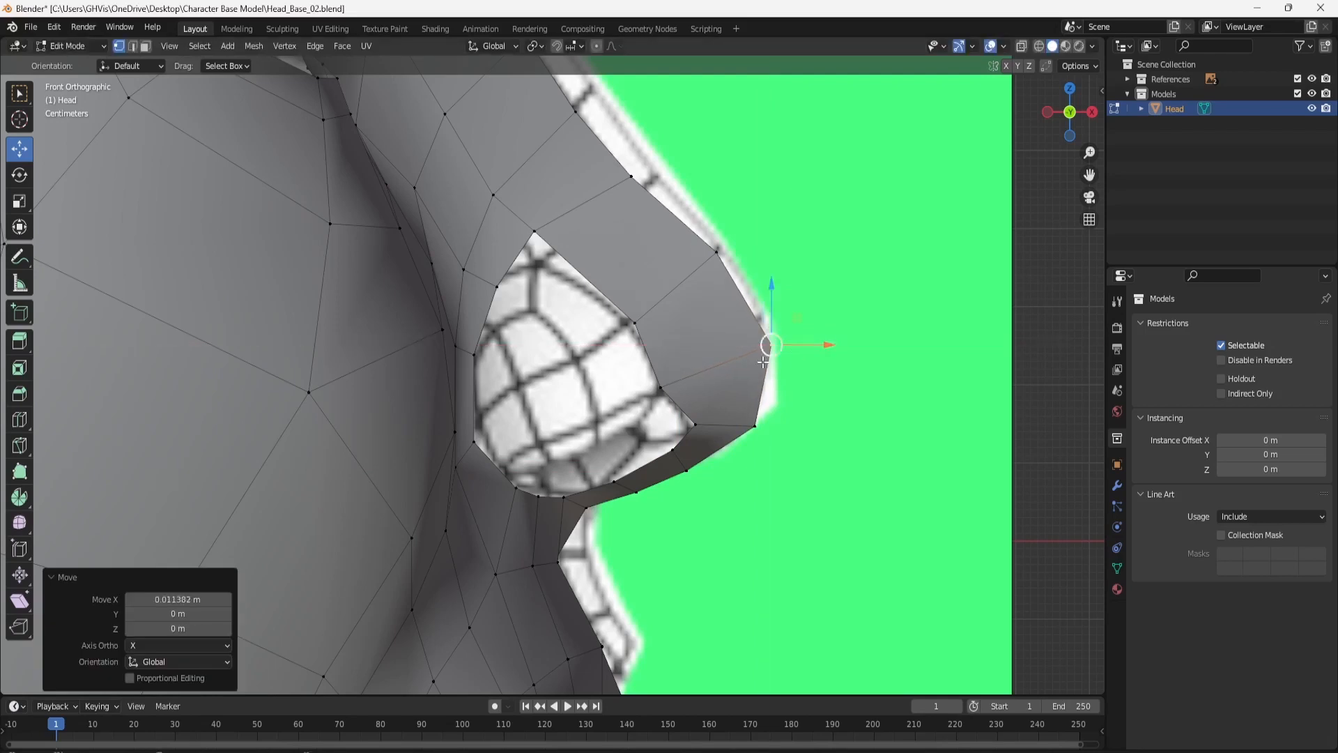
# Round the strip's outer edge: move its middle vertex about 0.0285 m forward, the next slightly back, and the lowest about -0.0237 m X, -0.0085 m Z.
pyautogui.click(664, 386)
pyautogui.press('g')
pyautogui.press('x')
pyautogui.click(698, 385)
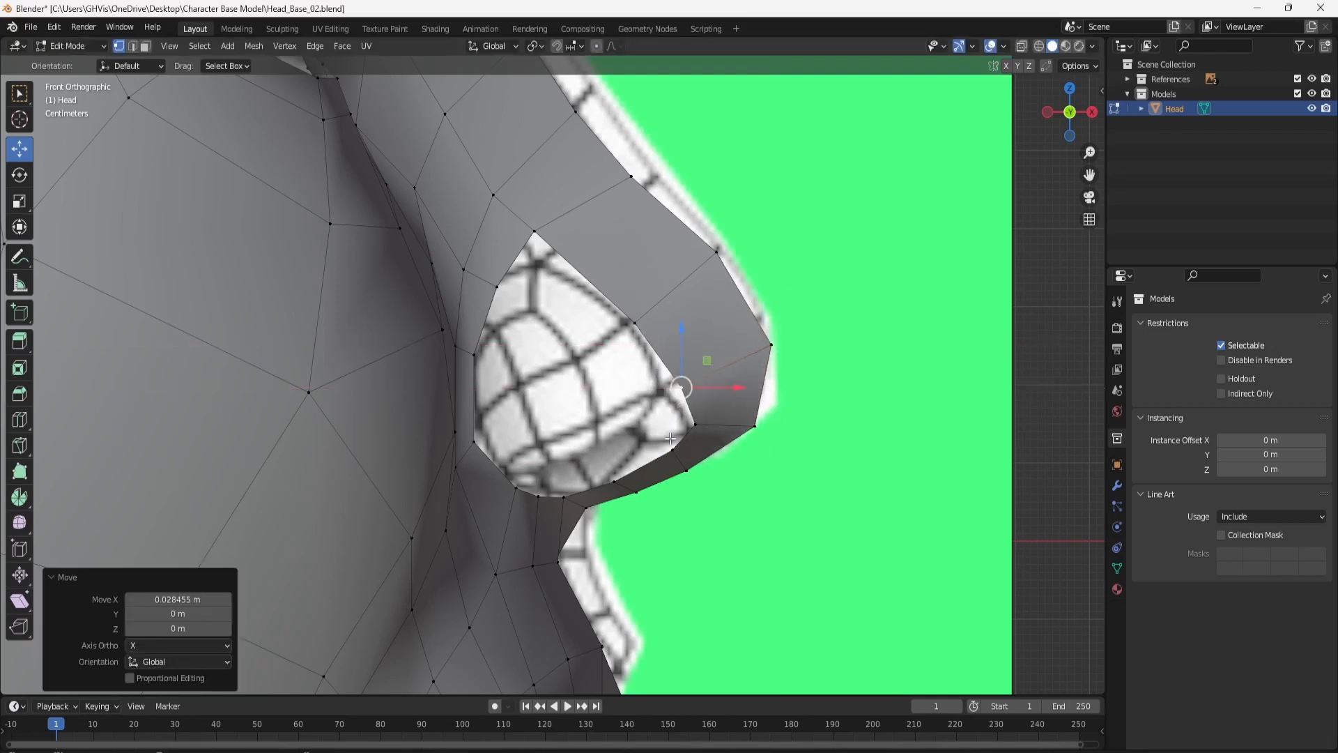
pyautogui.click(692, 430)
pyautogui.press('g')
pyautogui.press('x')
pyautogui.click(685, 430)
pyautogui.click(680, 453)
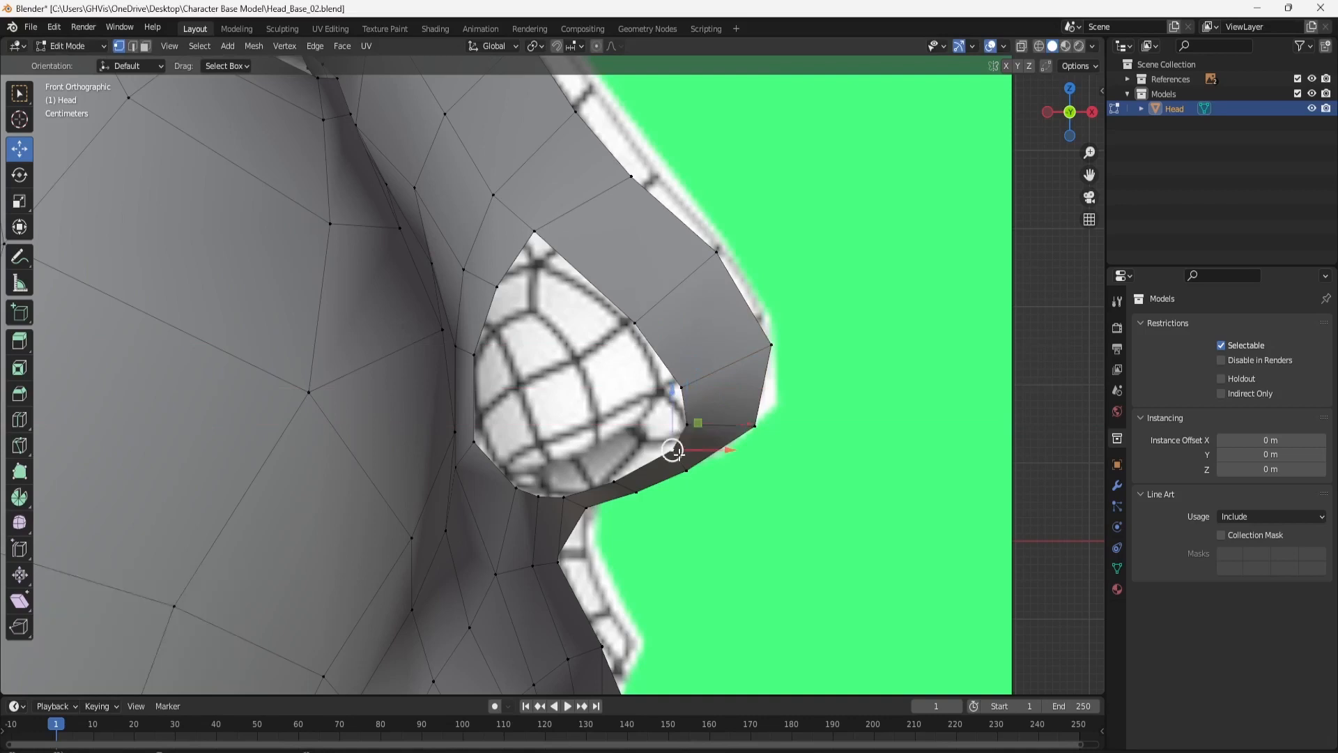
pyautogui.press('g')
pyautogui.click(655, 454)
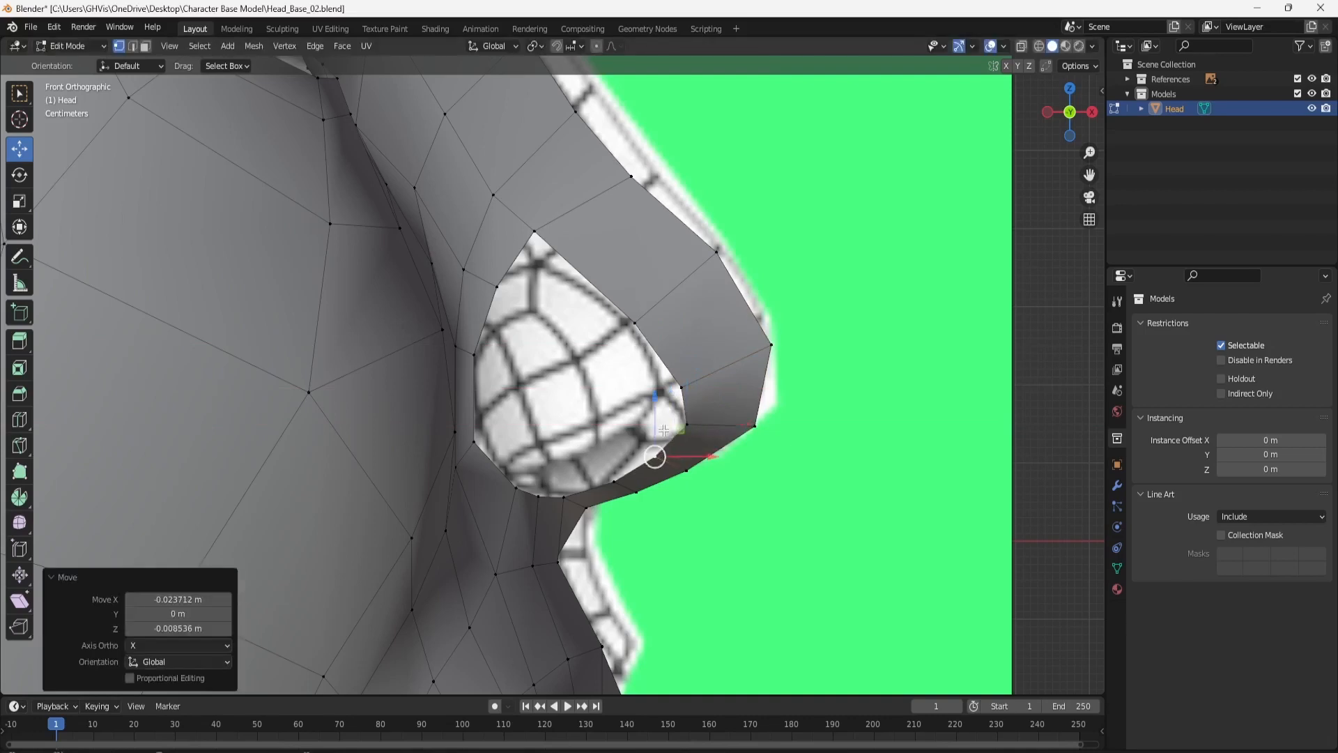
# Move the nose-tip vertex about 0.0237 m forward and 0.0247 m up, and raise the outer and centreline vertices above it about 0.019 m each.
pyautogui.click(762, 429)
pyautogui.press('g')
pyautogui.click(780, 410)
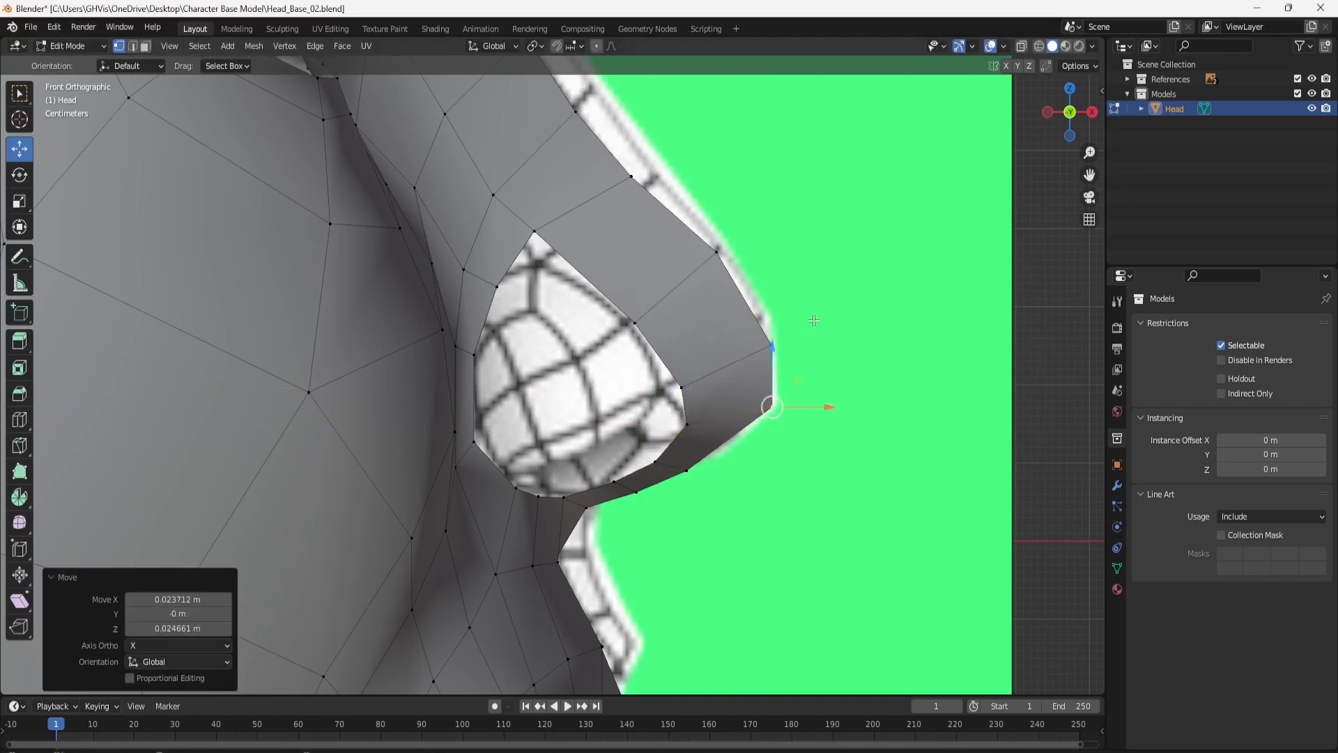
pyautogui.click(682, 382)
pyautogui.moveTo(681, 357); pyautogui.dragTo(681, 342)
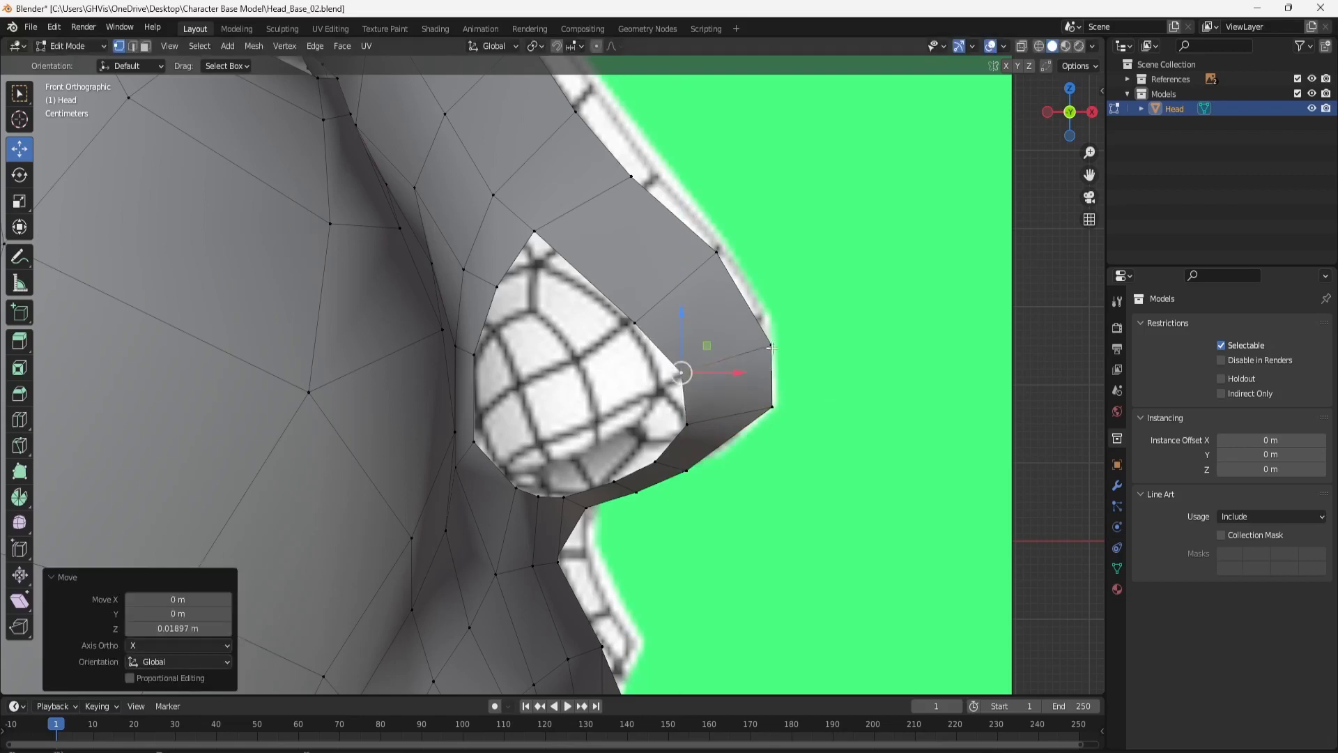
pyautogui.click(772, 347)
pyautogui.moveTo(775, 318); pyautogui.dragTo(774, 302)
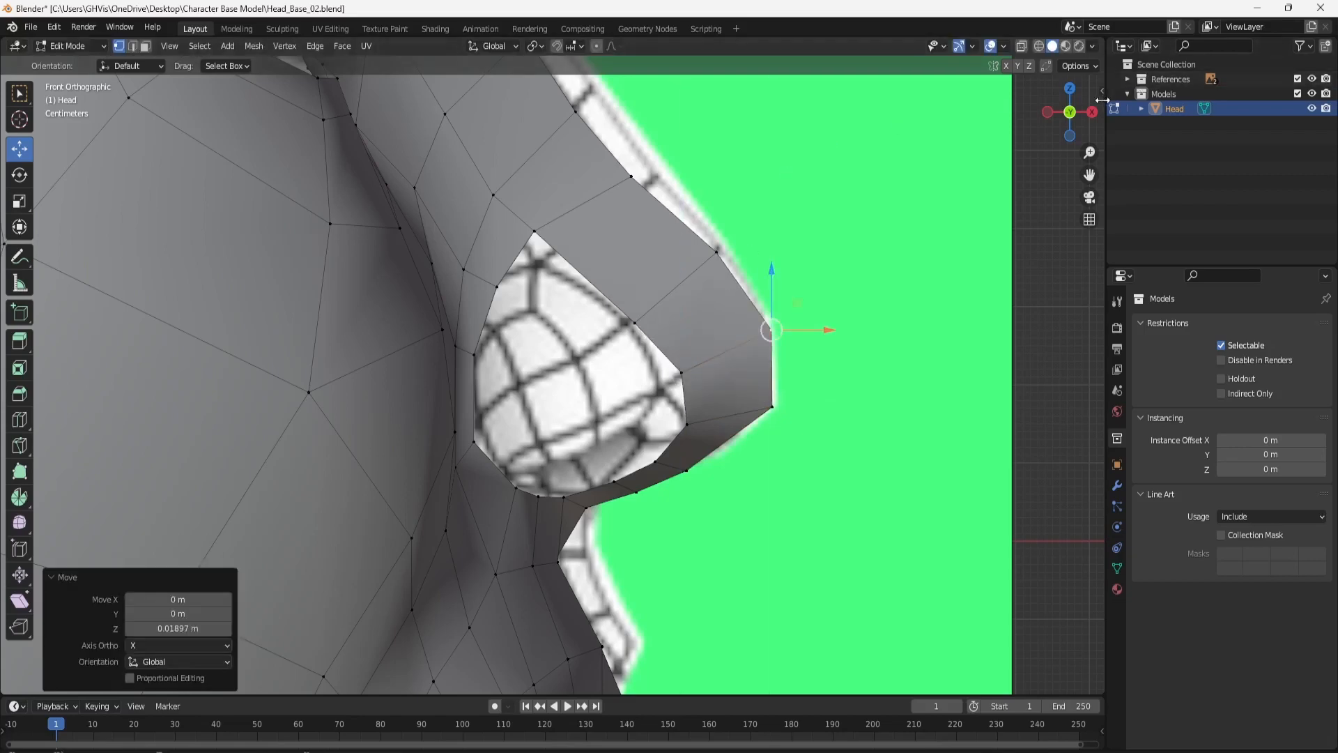
pyautogui.click(1082, 119)
pyautogui.click(1089, 116)
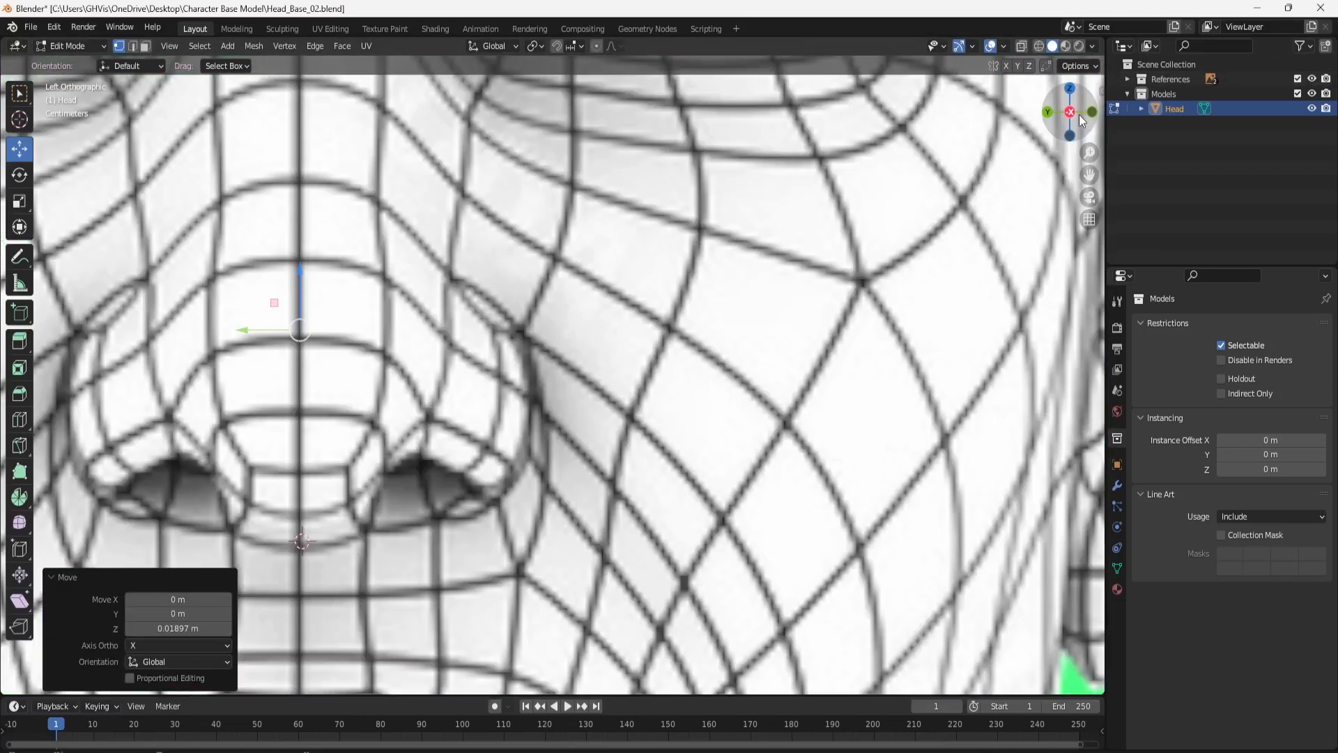
# Raise the nose strip's second outer-edge vertex about 0.0379 m in Z, matching the front reference.
pyautogui.click(1066, 109)
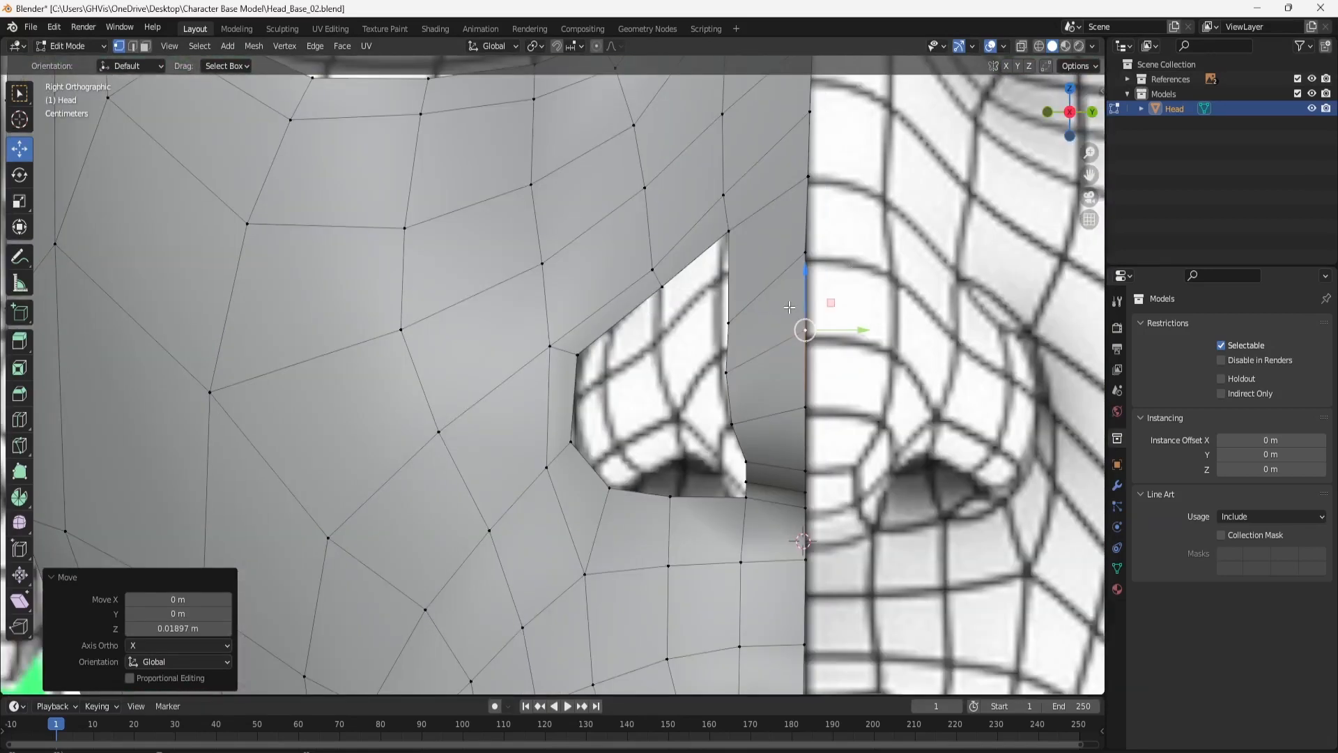
pyautogui.click(729, 321)
pyautogui.moveTo(728, 281); pyautogui.dragTo(726, 252)
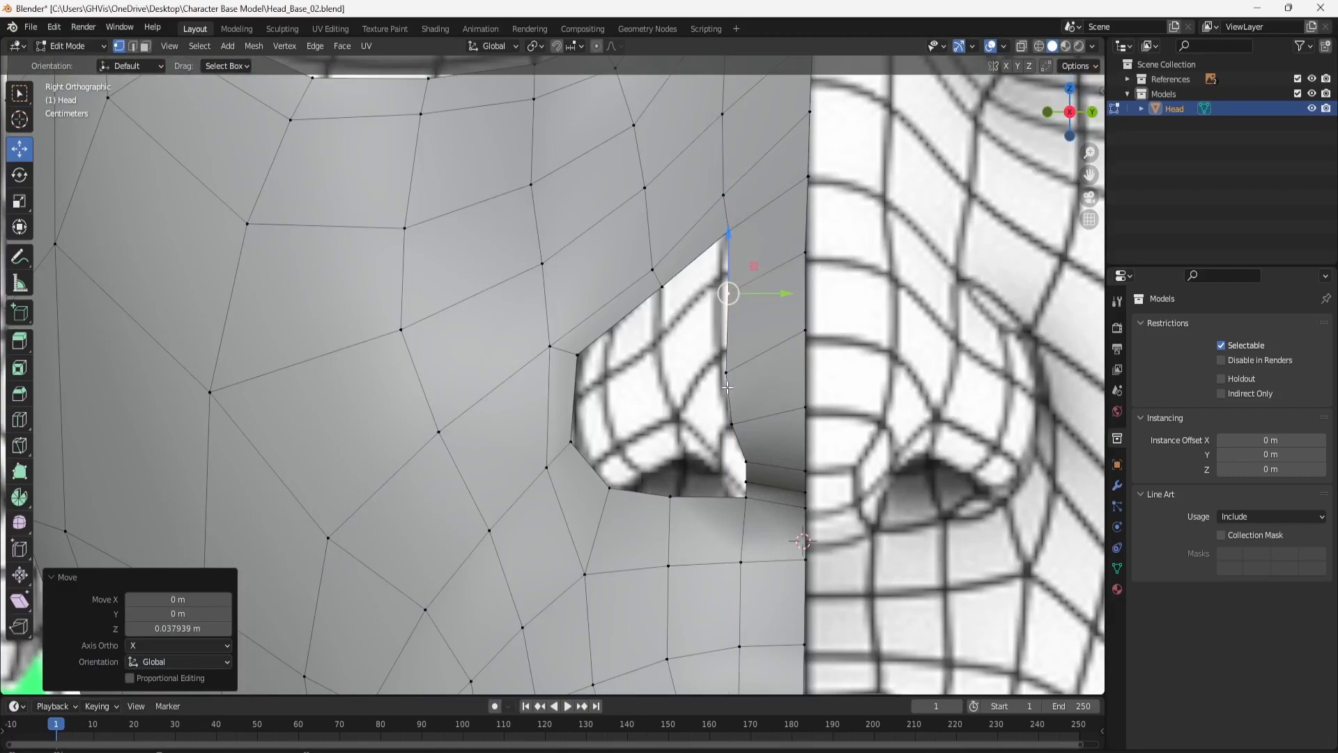
# Move the middle vertex on the nose opening's upper rim slightly outward from the nose and about 0.0079 m down.
pyautogui.scroll(-6, 744, 389)
pyautogui.moveTo(744, 389); pyautogui.dragTo(796, 394, button='middle')
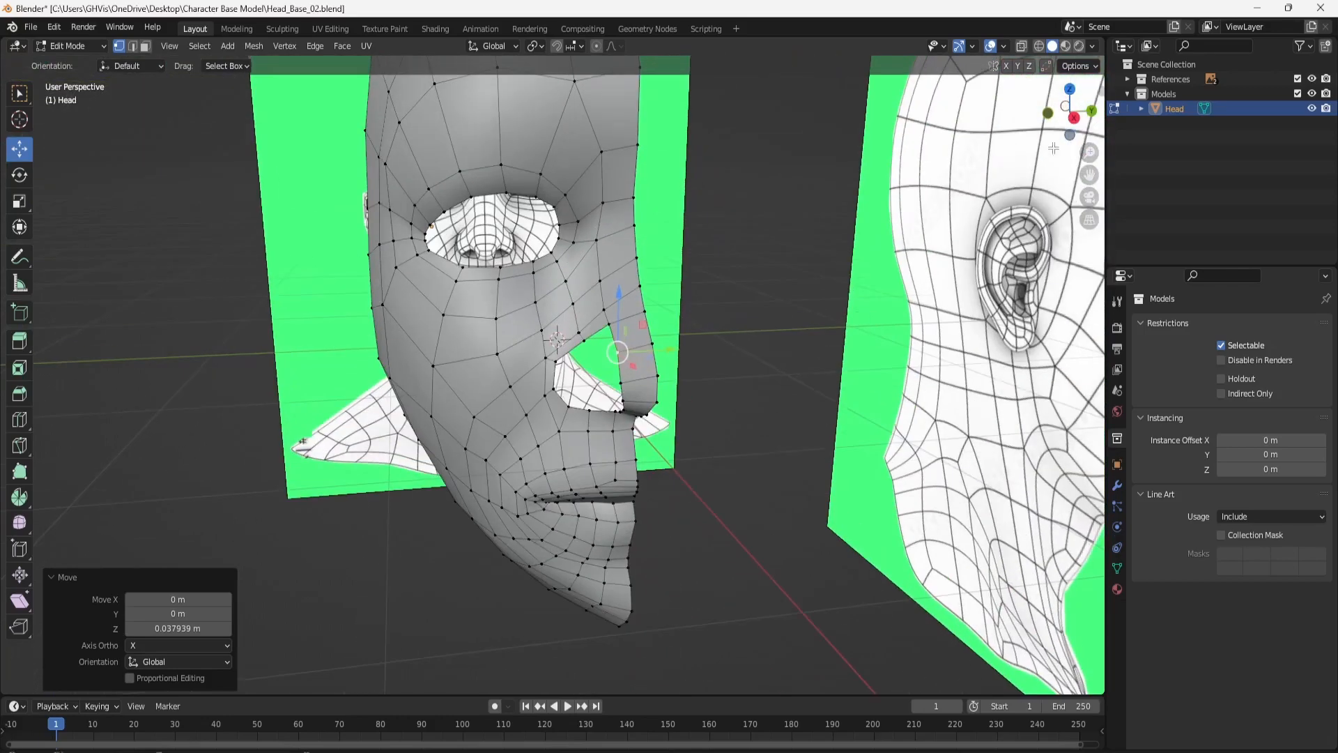
pyautogui.click(1074, 114)
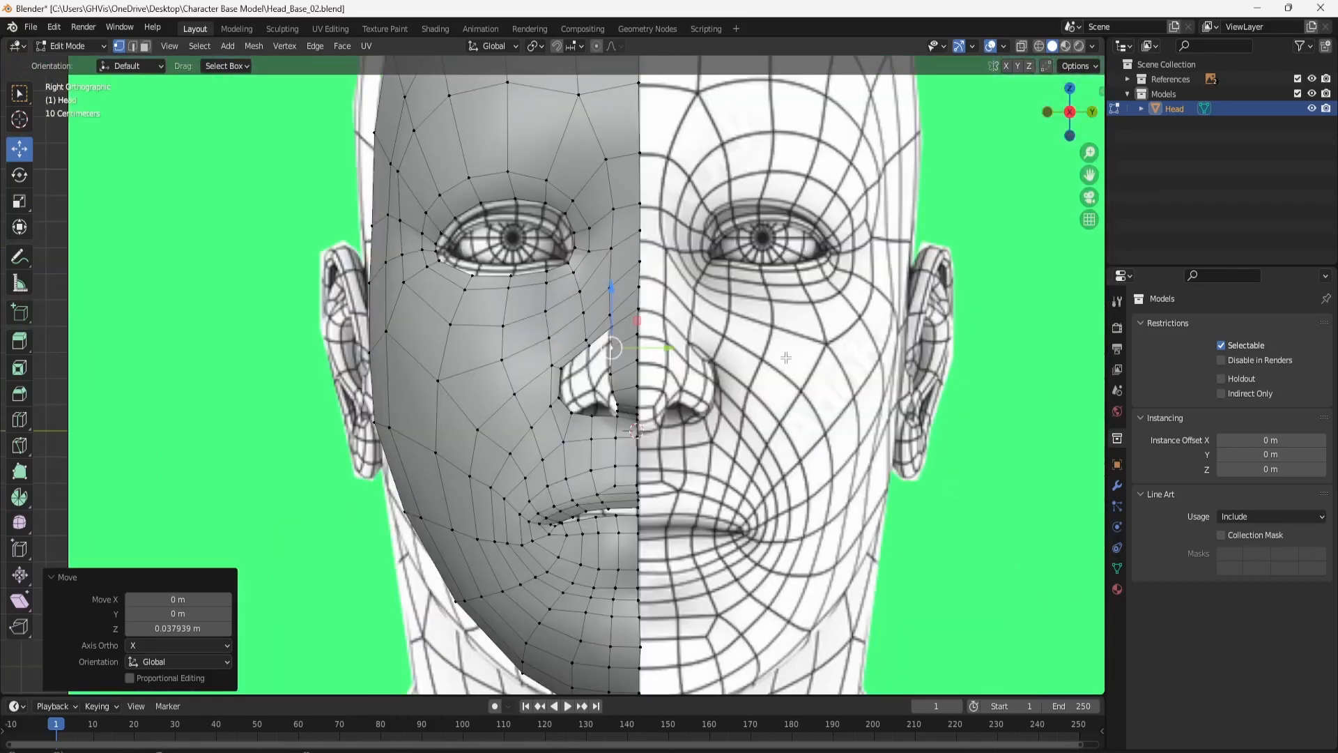
pyautogui.scroll(7, 526, 428)
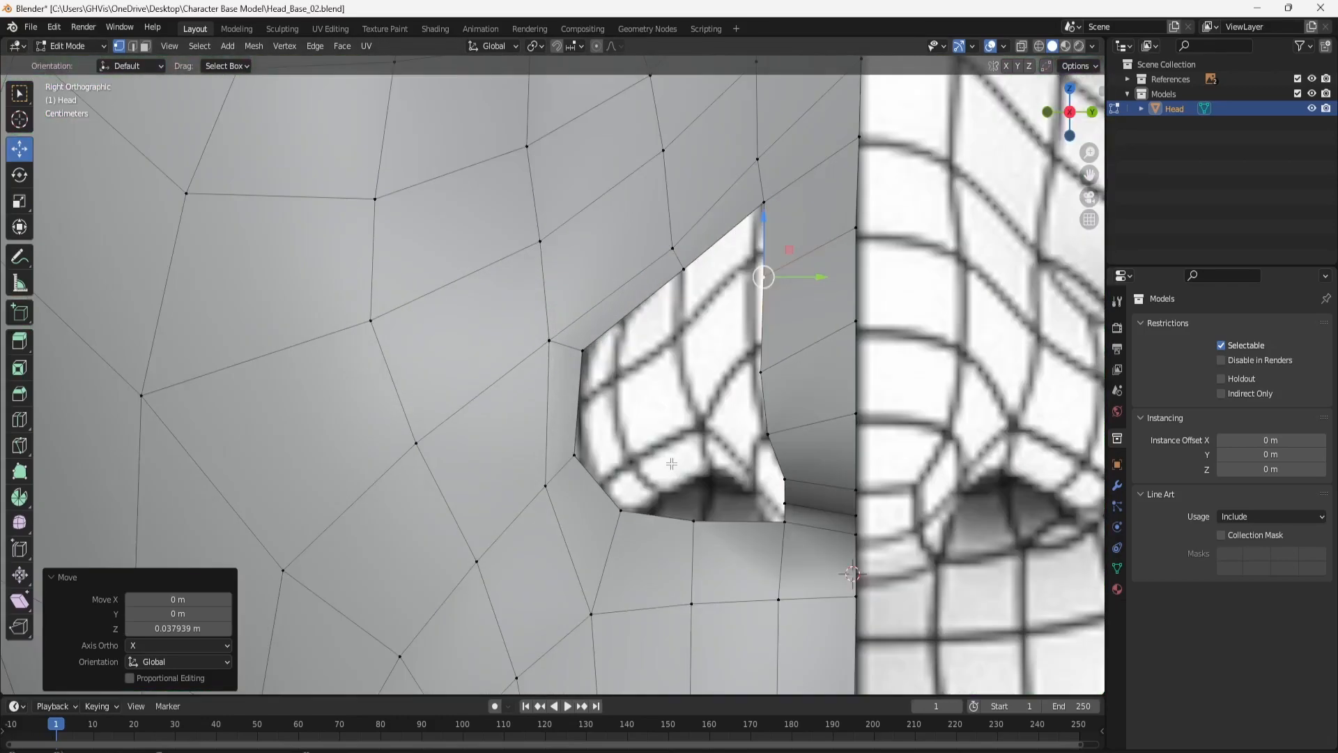
pyautogui.moveTo(672, 470); pyautogui.dragTo(692, 477, button='middle')
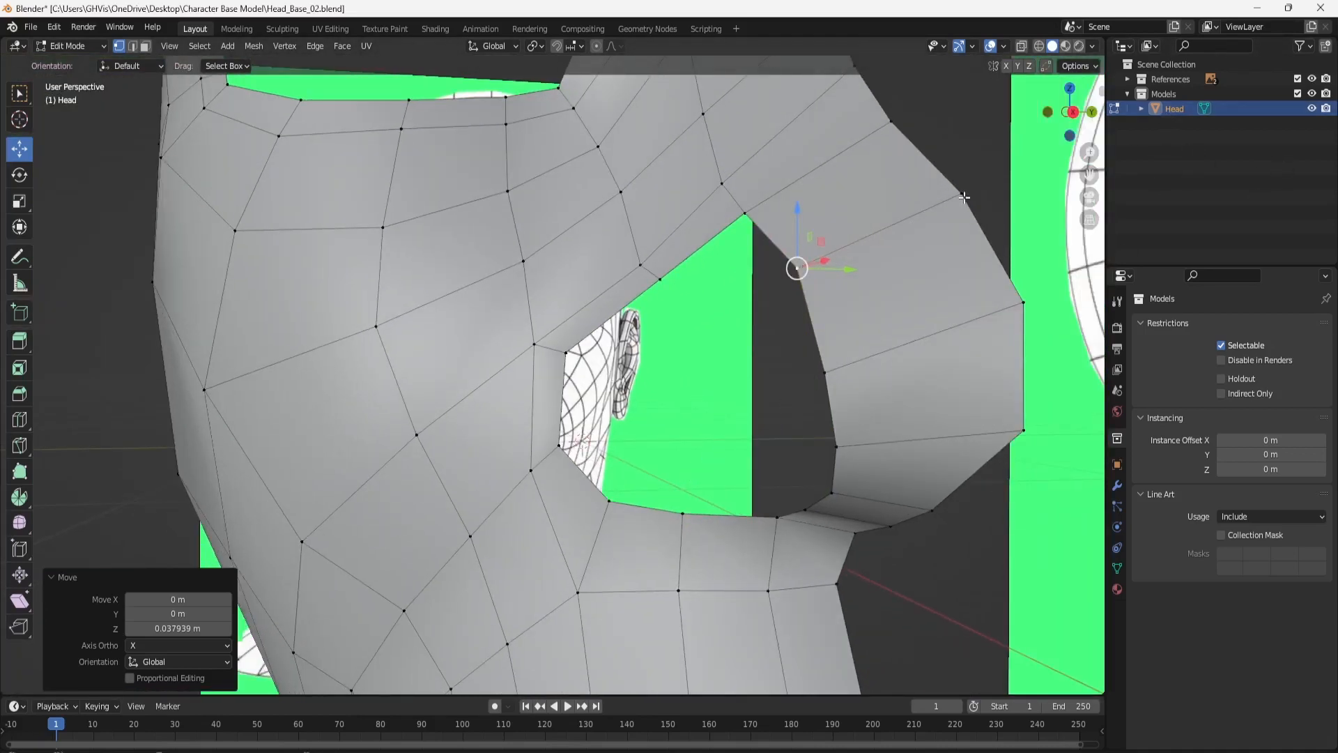
pyautogui.click(1072, 112)
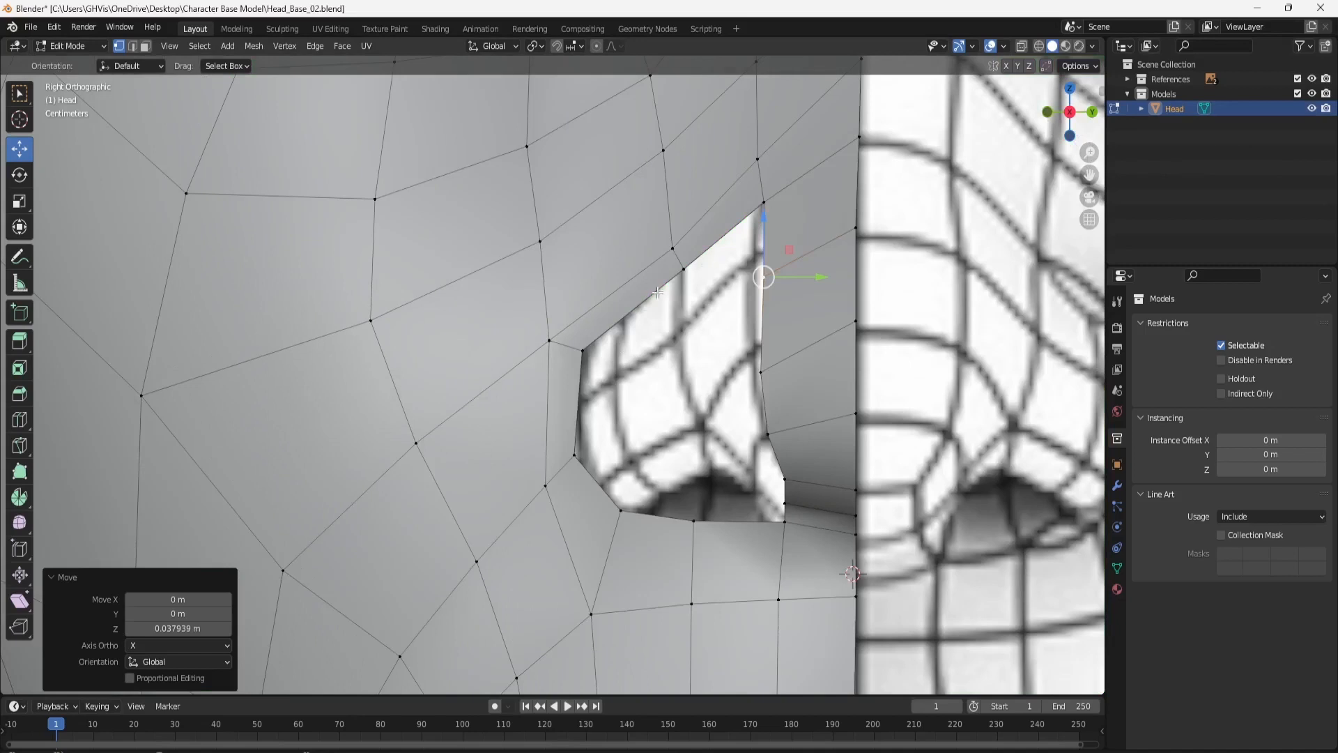
pyautogui.click(688, 277)
pyautogui.moveTo(723, 269); pyautogui.dragTo(680, 250)
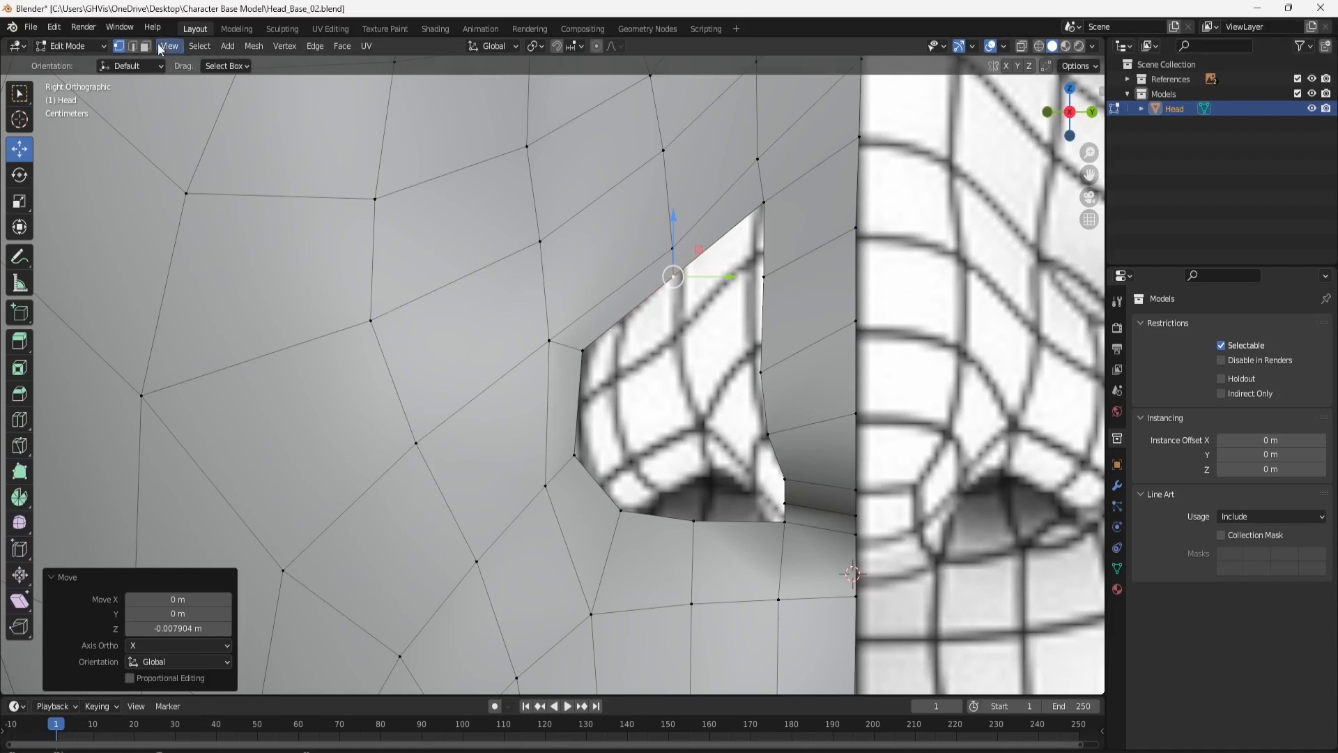
# Bridge the opening's vertical outer edge to the nose strip's uppermost open edge, with the number of cuts set to 1.
pyautogui.click(134, 46)
pyautogui.click(594, 365)
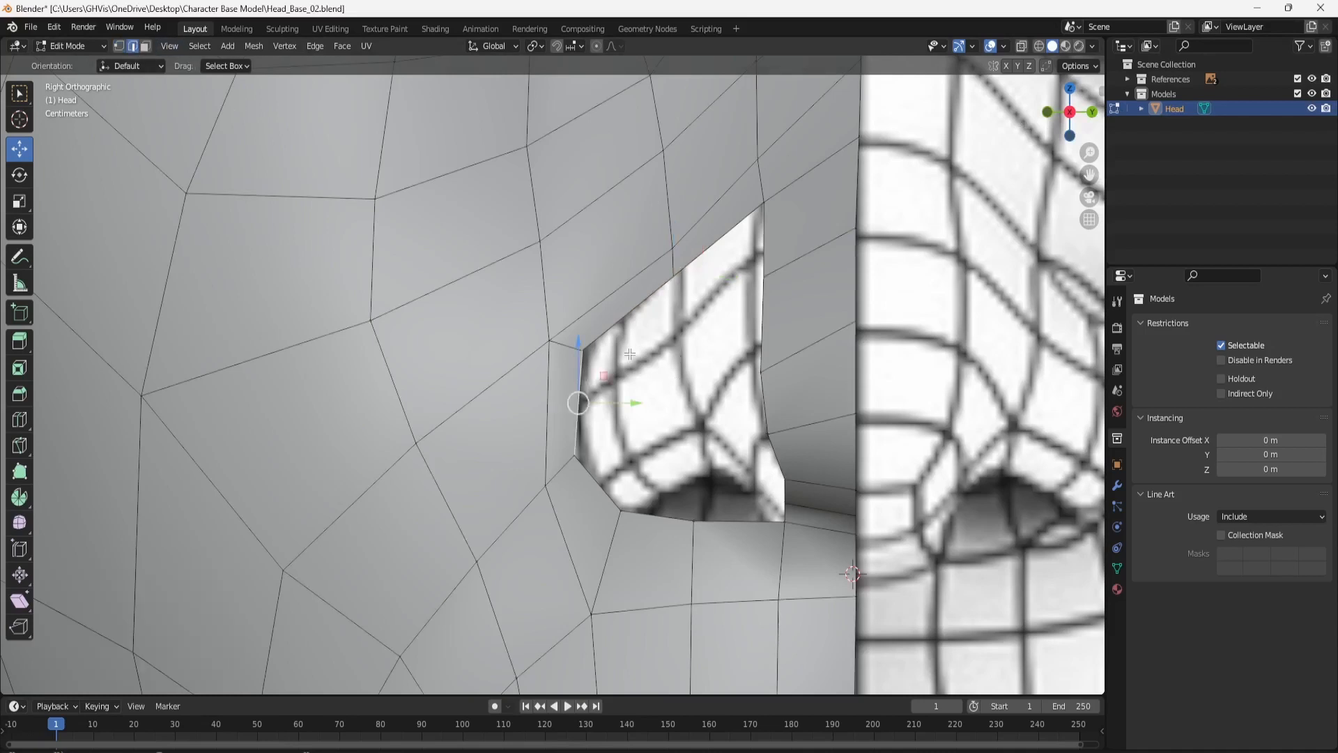
pyautogui.keyDown('shift'); pyautogui.click(681, 283); pyautogui.keyUp('shift')
pyautogui.rightClick(743, 264)
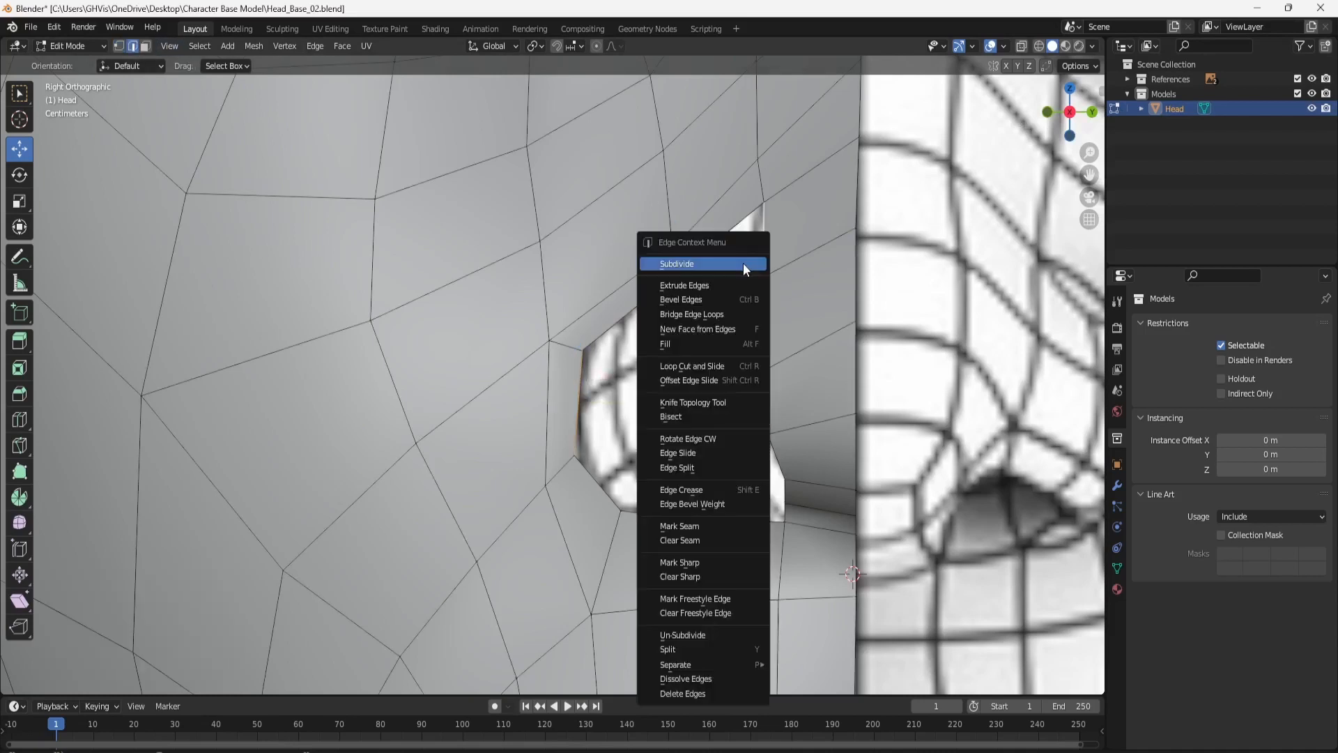
pyautogui.click(740, 315)
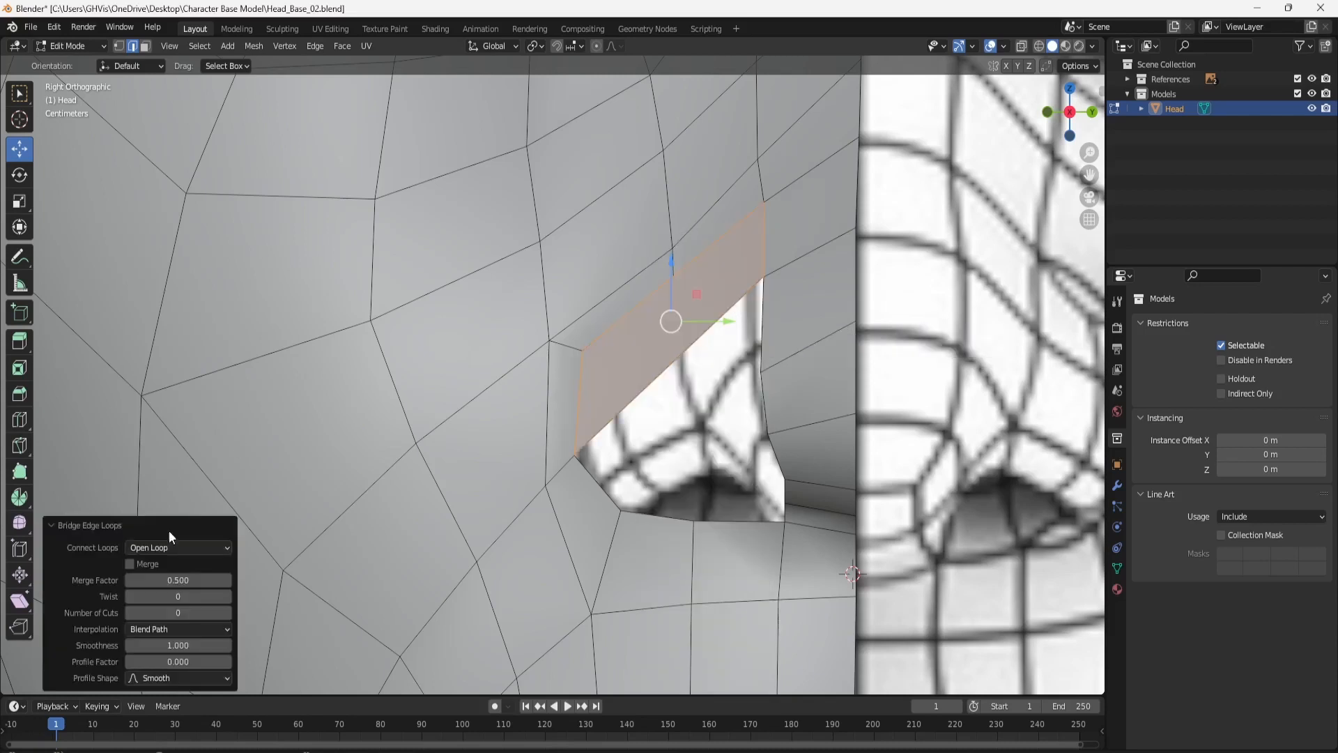
pyautogui.click(227, 613)
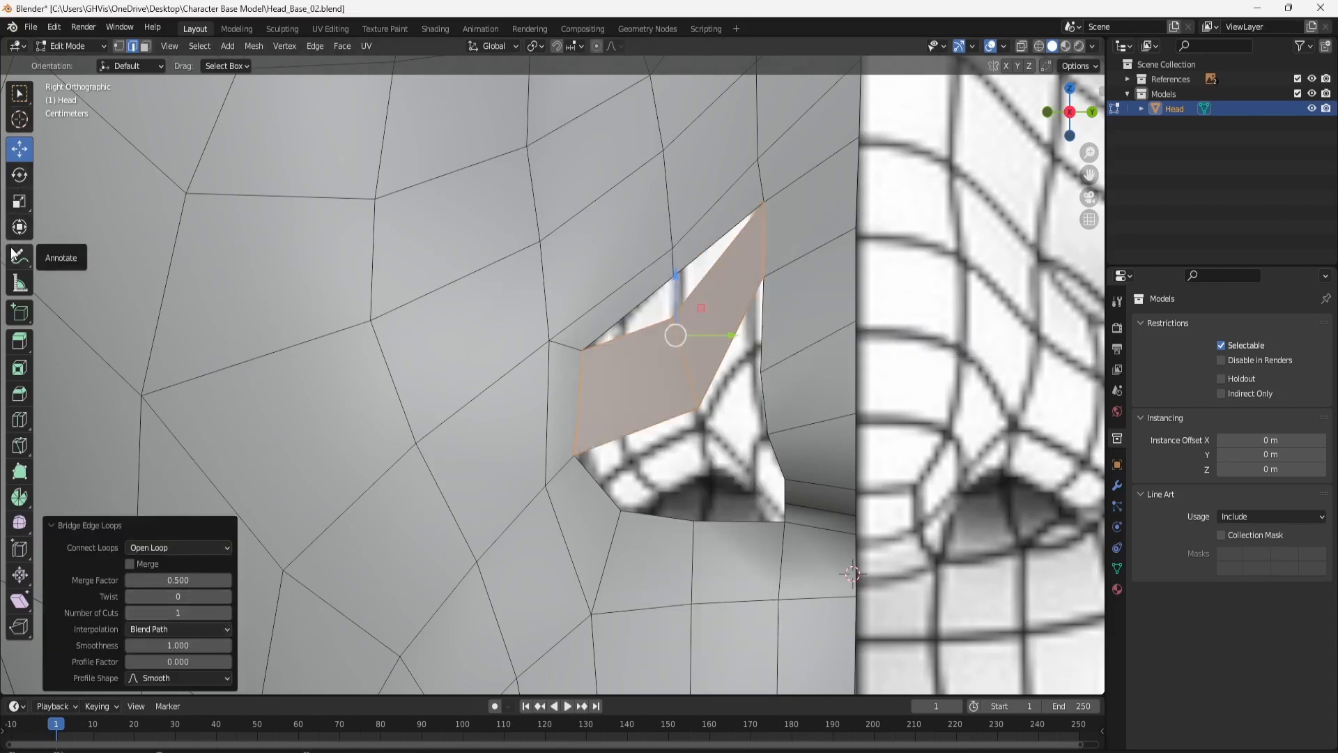
# Merge the new bridge's upper middle vertex into the adjacent vertex on the opening's upper rim, using At Last.
pyautogui.click(119, 45)
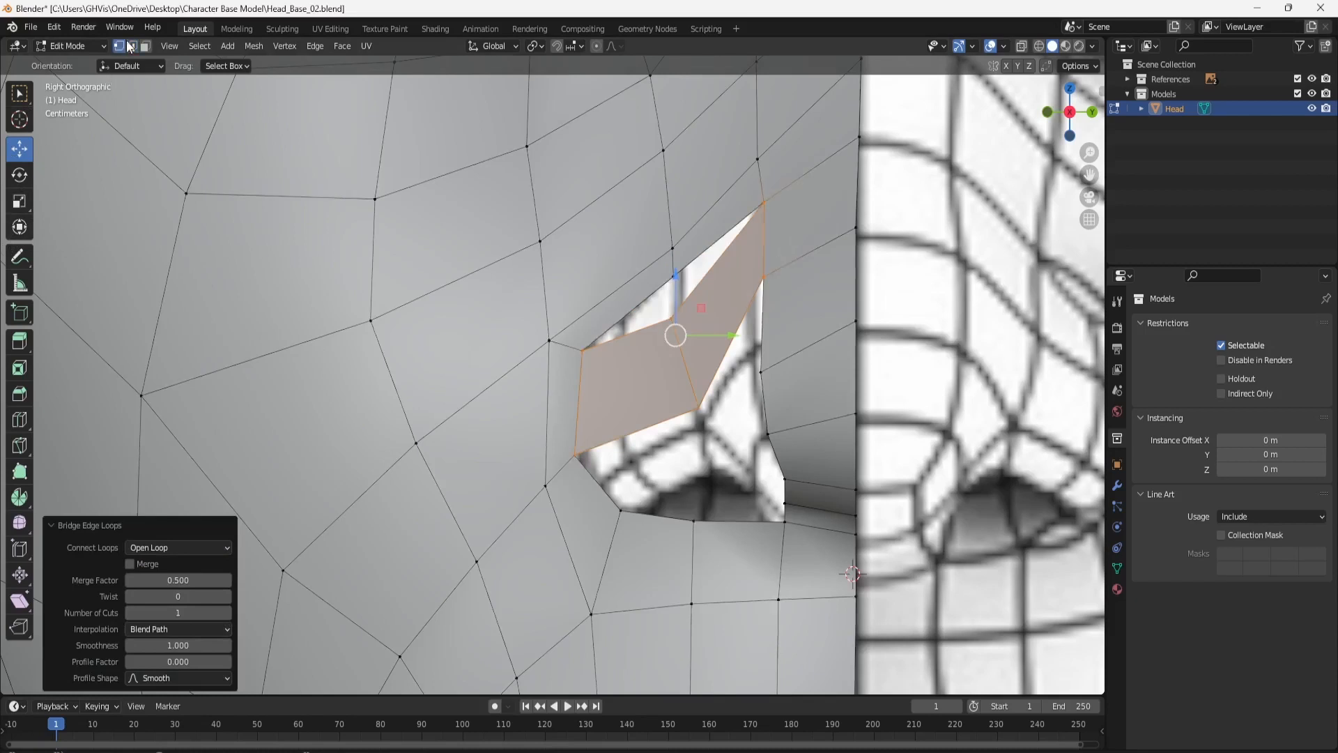
pyautogui.click(672, 326)
pyautogui.keyDown('shift'); pyautogui.click(672, 278); pyautogui.keyUp('shift')
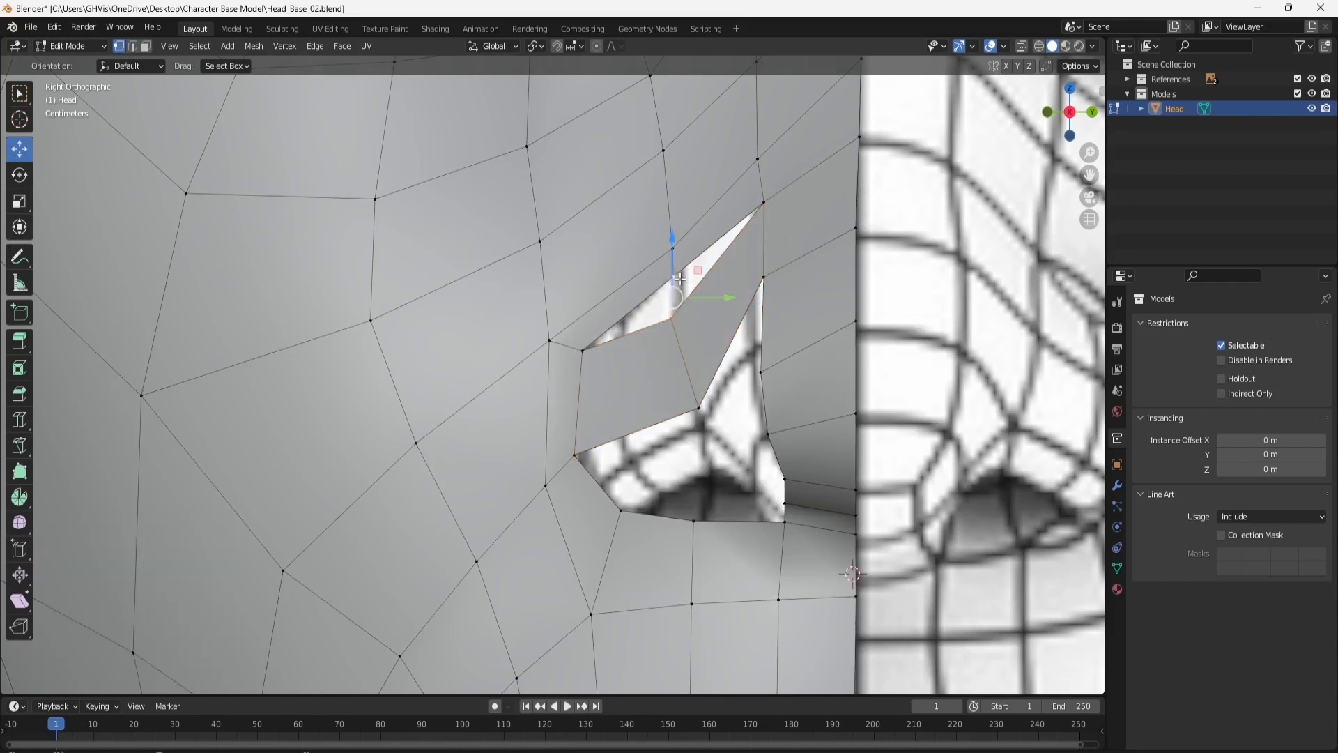
pyautogui.rightClick(700, 328)
pyautogui.moveTo(693, 537)
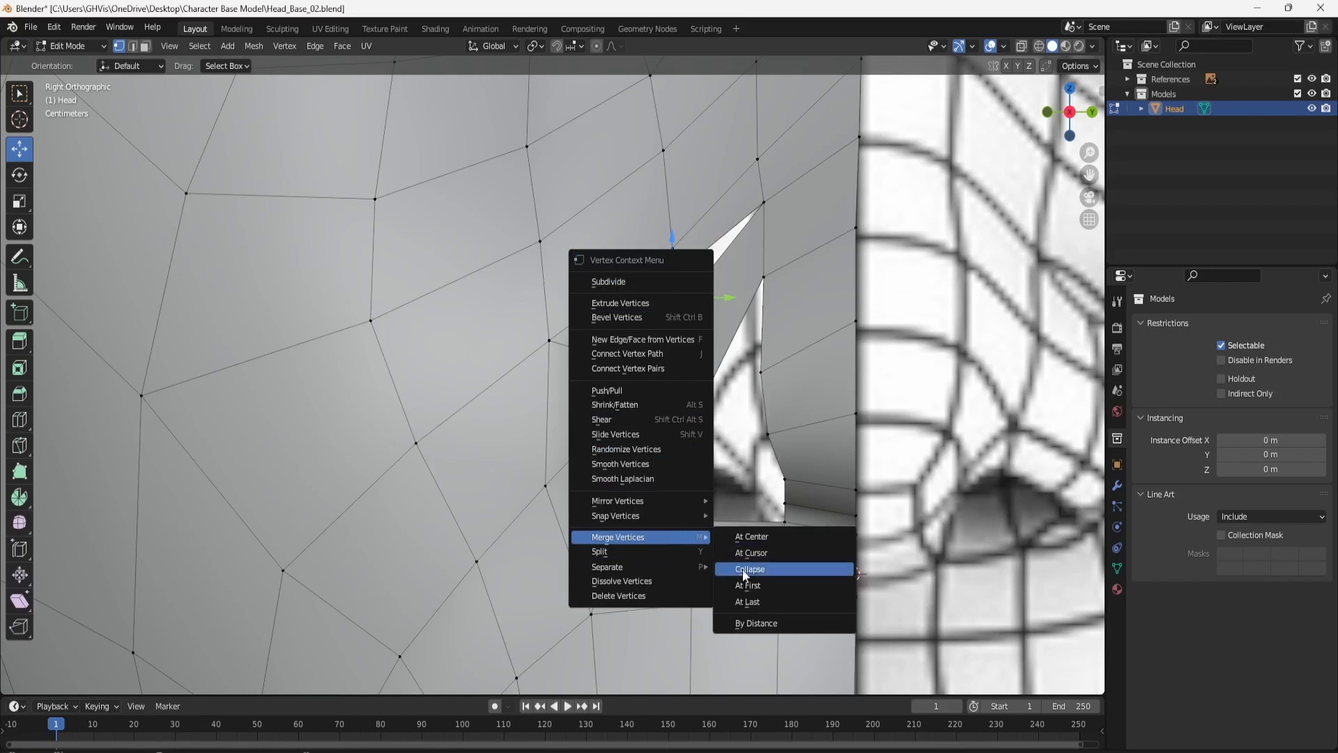
pyautogui.click(750, 601)
# Raise the bridge's lower middle vertex, shift it about -0.0356 m in Y, and move it forward and slightly down in the profile view.
pyautogui.click(699, 412)
pyautogui.moveTo(695, 367)
pyautogui.mouseDown()
pyautogui.moveTo(661, 309)
pyautogui.moveTo(711, 329)
pyautogui.moveTo(696, 343)
pyautogui.mouseUp()
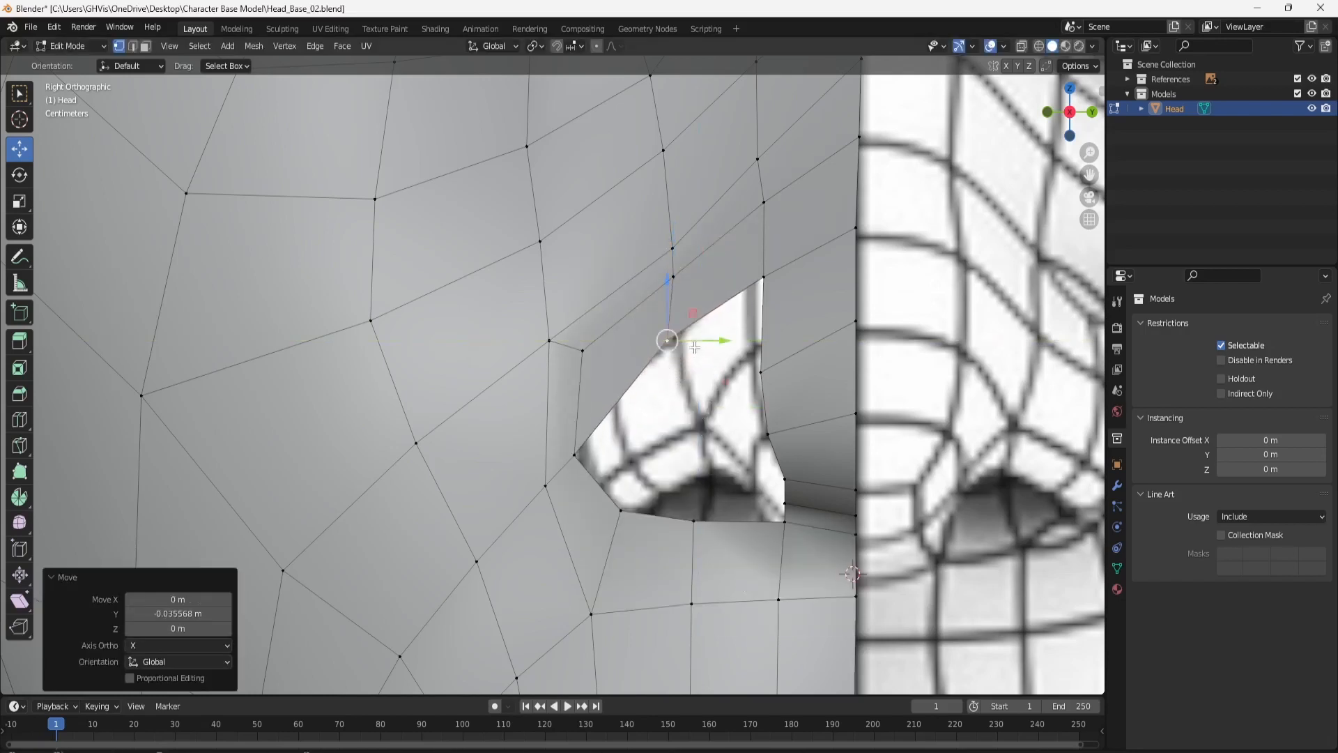
pyautogui.click(1048, 111)
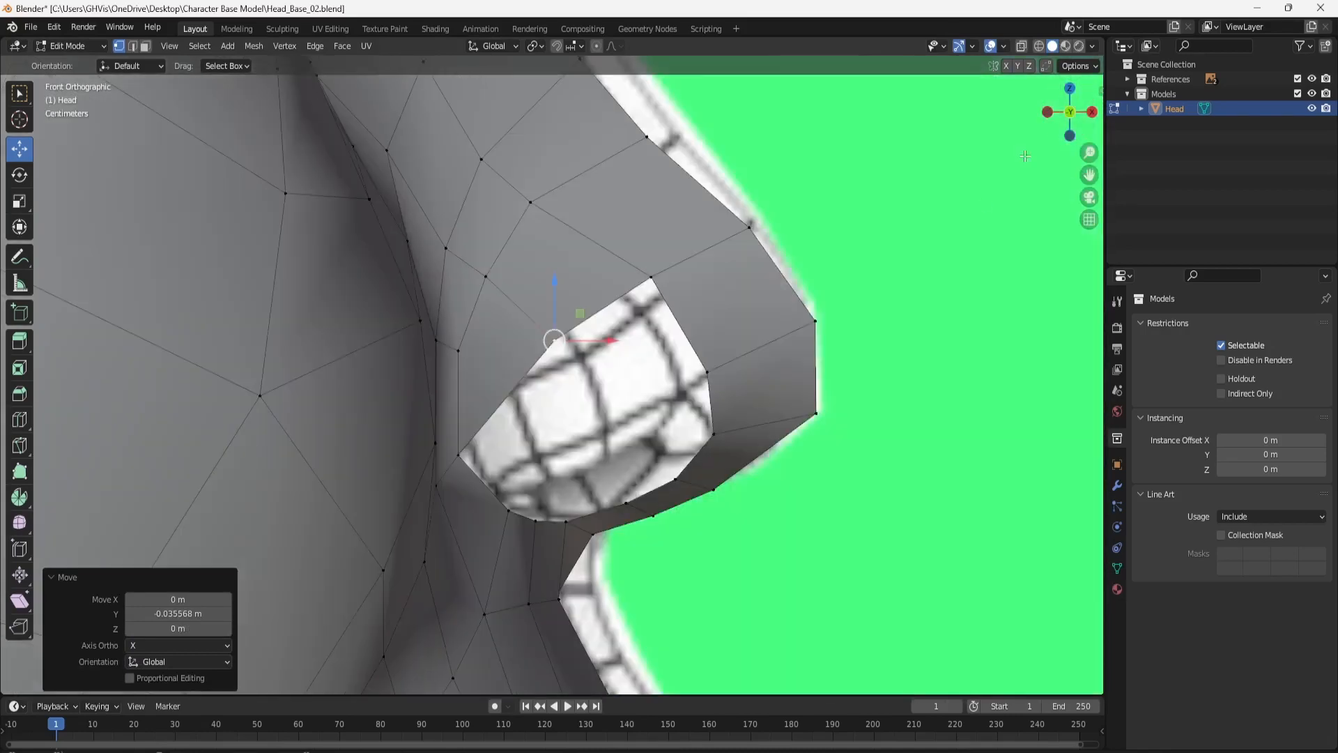
pyautogui.moveTo(554, 340); pyautogui.dragTo(608, 368)
pyautogui.moveTo(690, 402); pyautogui.dragTo(690, 529, button='middle')
pyautogui.moveTo(605, 245); pyautogui.dragTo(634, 249)
# Move the bridge's upper outer corner vertex slightly toward the nose in Y.
pyautogui.moveTo(699, 319); pyautogui.dragTo(478, 309, button='middle')
pyautogui.click(641, 306)
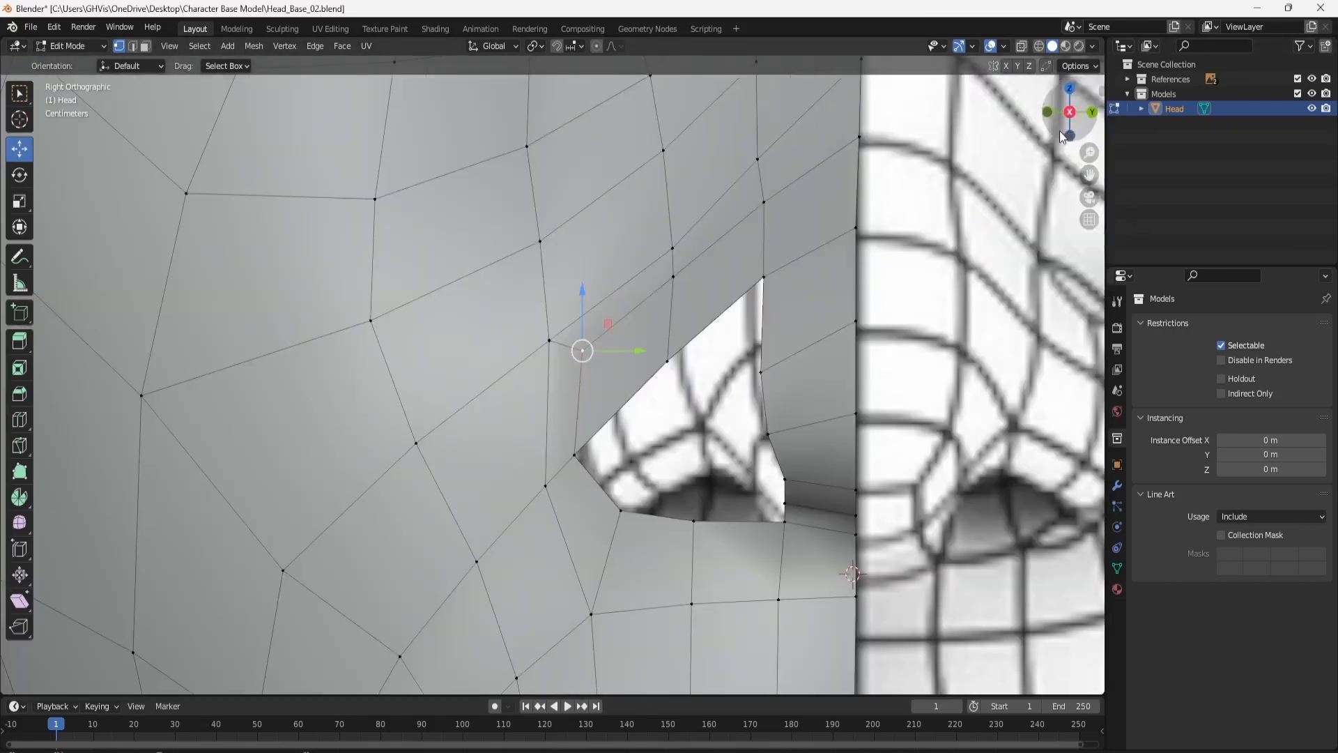
pyautogui.click(1058, 131)
pyautogui.moveTo(640, 349); pyautogui.dragTo(651, 349)
# Shift the bridge's two middle vertices about -0.0206 m in Y and its two strip-side vertices about -0.0229 m in Y.
pyautogui.keyDown('shift'); pyautogui.moveTo(709, 294); pyautogui.dragTo(701, 275, button='middle'); pyautogui.keyUp('shift')
pyautogui.click(677, 251)
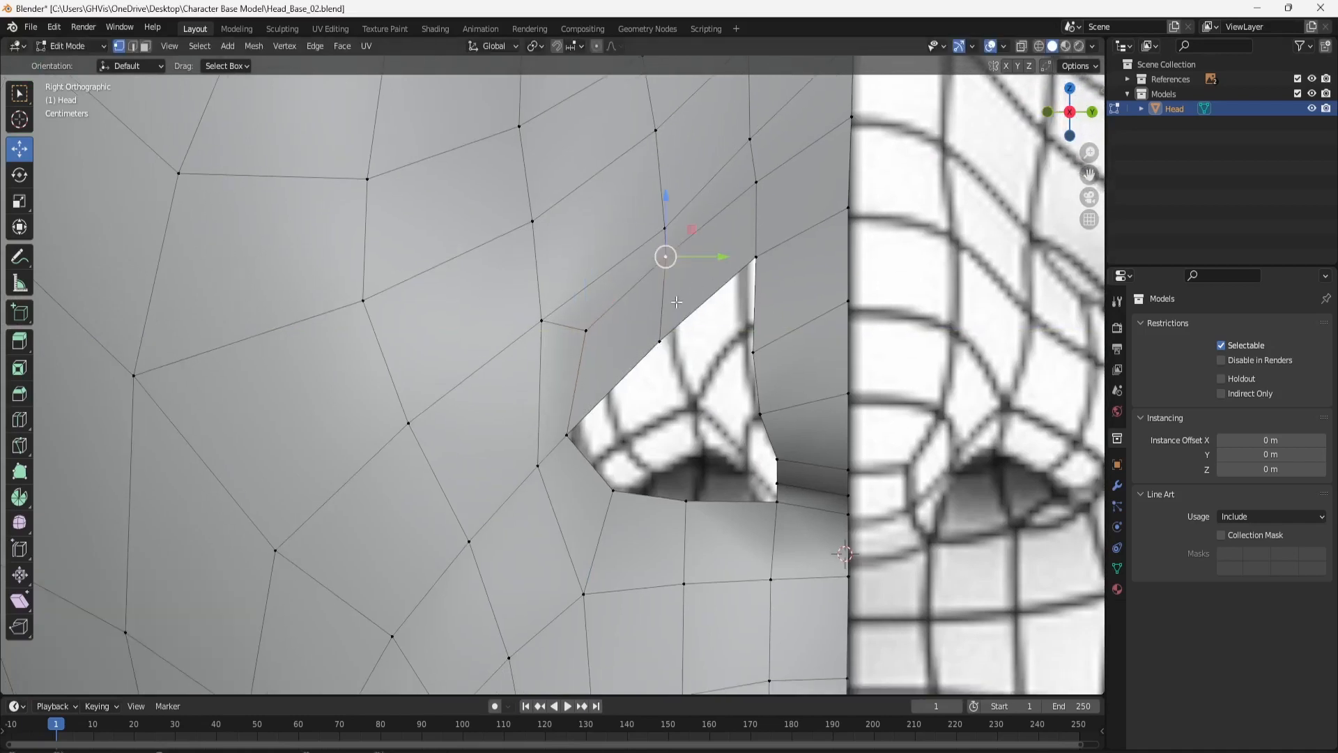
pyautogui.keyDown('shift'); pyautogui.click(677, 312); pyautogui.keyUp('shift')
pyautogui.moveTo(706, 302); pyautogui.dragTo(686, 299)
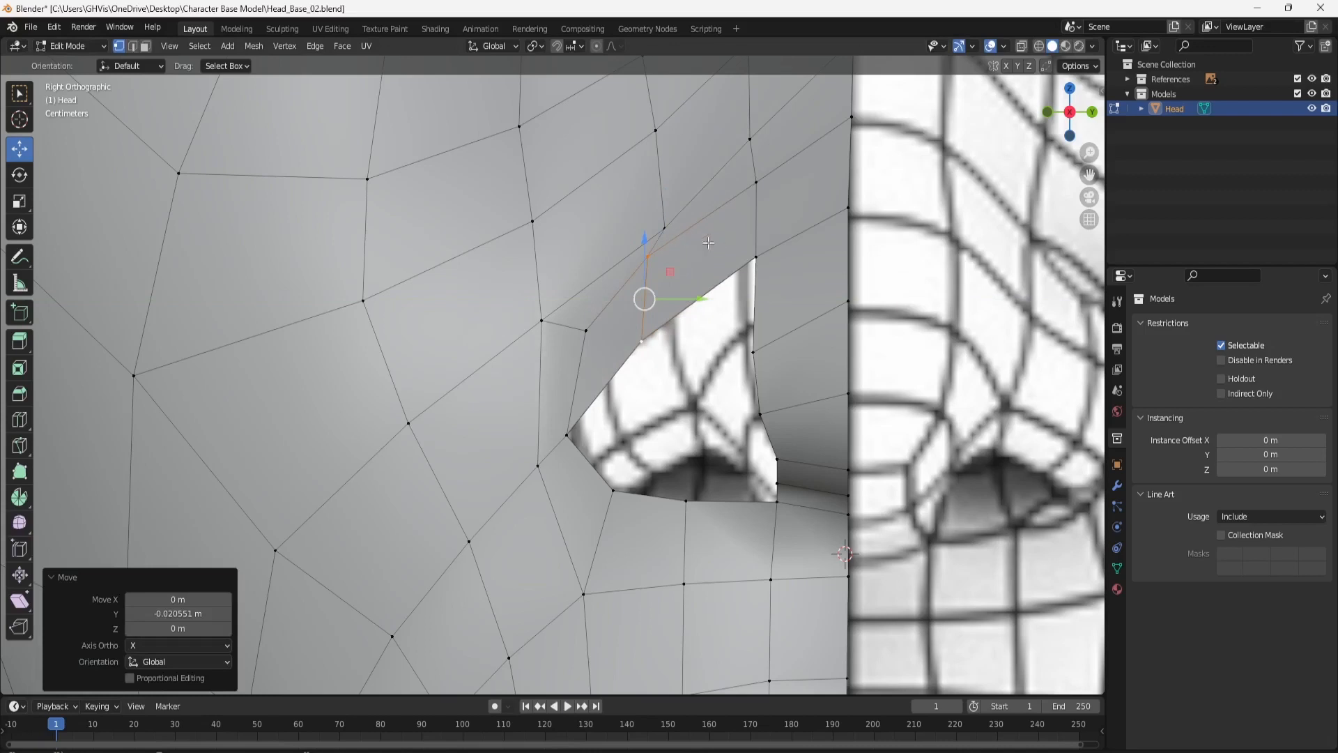
pyautogui.click(754, 195)
pyautogui.keyDown('shift'); pyautogui.click(766, 253); pyautogui.keyUp('shift')
pyautogui.moveTo(801, 221); pyautogui.dragTo(775, 219)
# Move the next vertex down the nose strip's outer edge outward over the nostril wing and about 0.025 m down.
pyautogui.scroll(-1, 772, 262)
pyautogui.keyDown('shift'); pyautogui.moveTo(633, 432); pyautogui.dragTo(682, 305, button='middle'); pyautogui.keyUp('shift')
pyautogui.scroll(2, 682, 304)
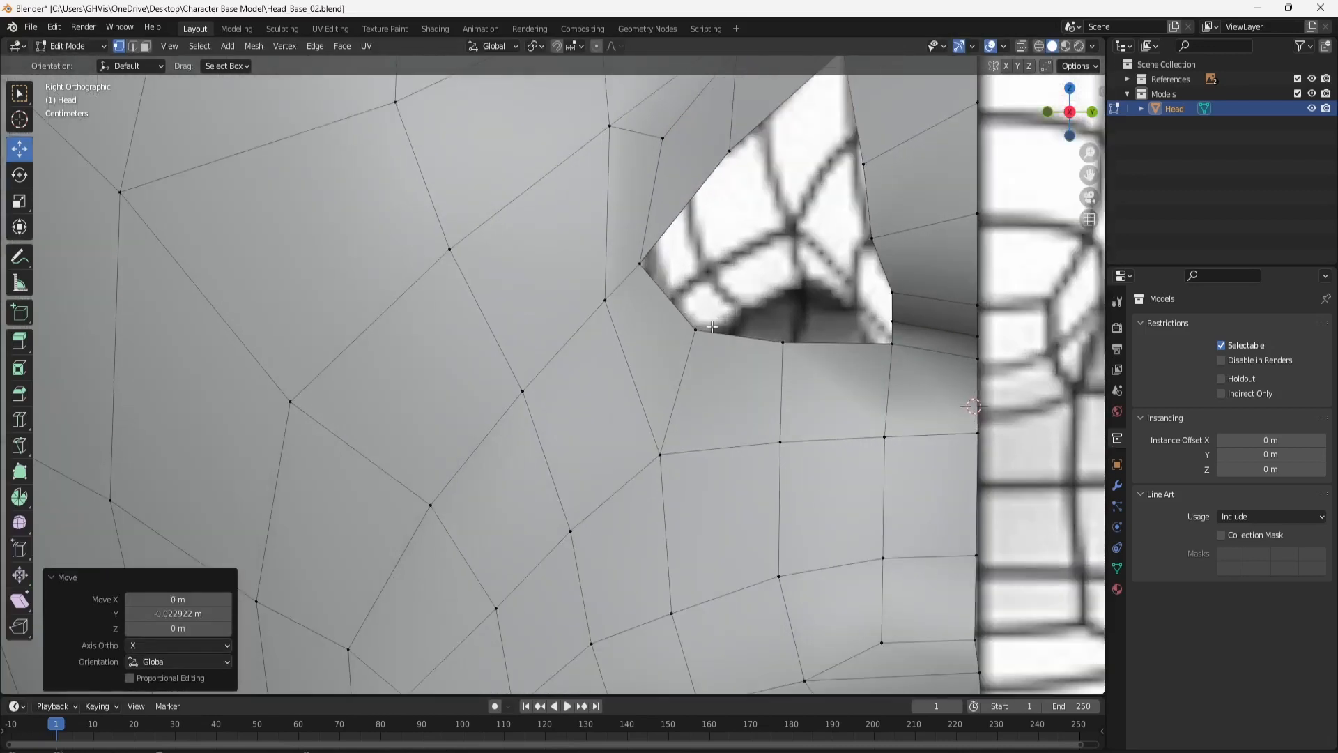
pyautogui.click(864, 166)
pyautogui.moveTo(911, 166); pyautogui.dragTo(864, 183)
pyautogui.moveTo(821, 138); pyautogui.dragTo(823, 178)
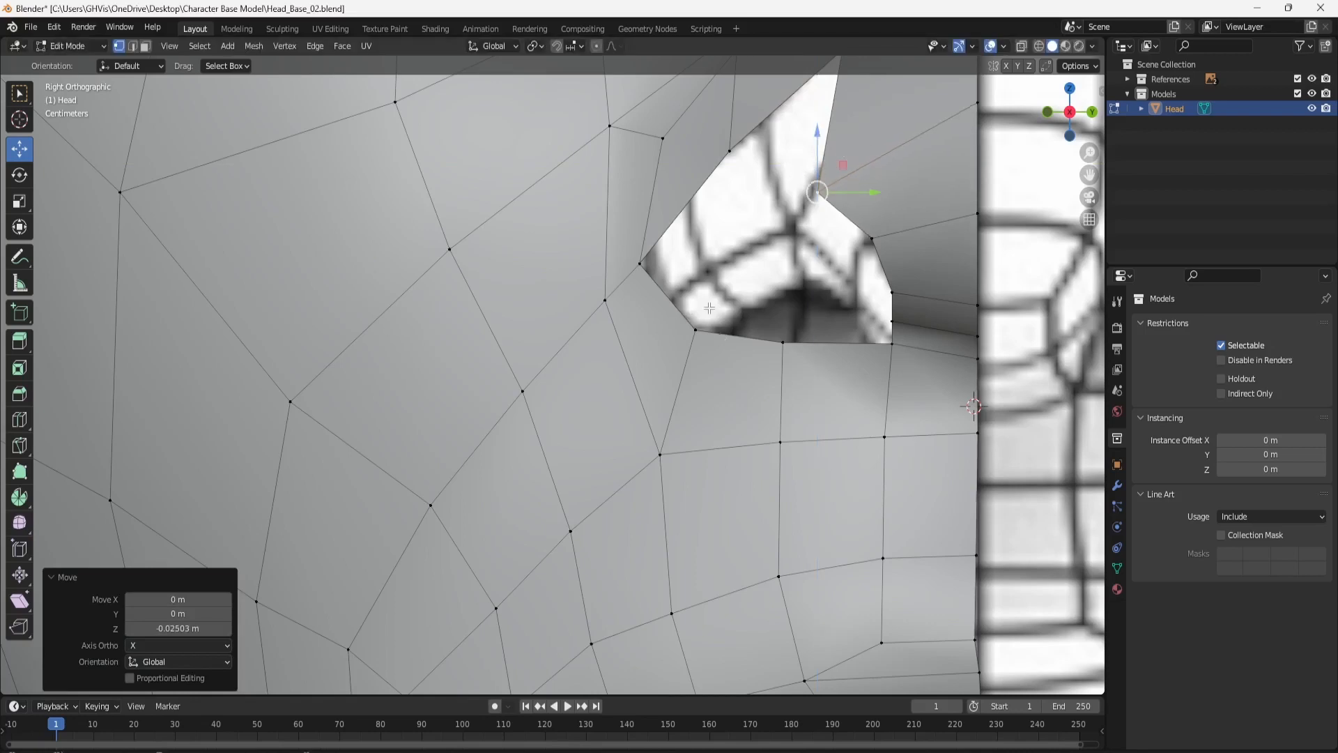
# Move that vertex and the one below it outward and down, and shift the two lower strip-edge vertices slightly outward along the nostril.
pyautogui.keyDown('shift'); pyautogui.click(869, 238); pyautogui.keyUp('shift')
pyautogui.moveTo(845, 186); pyautogui.dragTo(872, 254)
pyautogui.click(896, 287)
pyautogui.moveTo(921, 293); pyautogui.dragTo(906, 319)
pyautogui.click(898, 323)
pyautogui.moveTo(906, 319)
pyautogui.mouseDown(button='middle')
pyautogui.moveTo(1006, 352)
pyautogui.moveTo(920, 324)
pyautogui.mouseUp(button='middle')
# Raise the strip's outer-edge vertex above the nostril about 0.0191 m in Z.
pyautogui.moveTo(773, 344); pyautogui.dragTo(828, 342, button='middle')
pyautogui.click(634, 255)
pyautogui.moveTo(633, 205); pyautogui.dragTo(632, 190)
# Select the nose opening's lower outer edge and the facing edge of the nose strip for bridging.
pyautogui.scroll(-6, 687, 251)
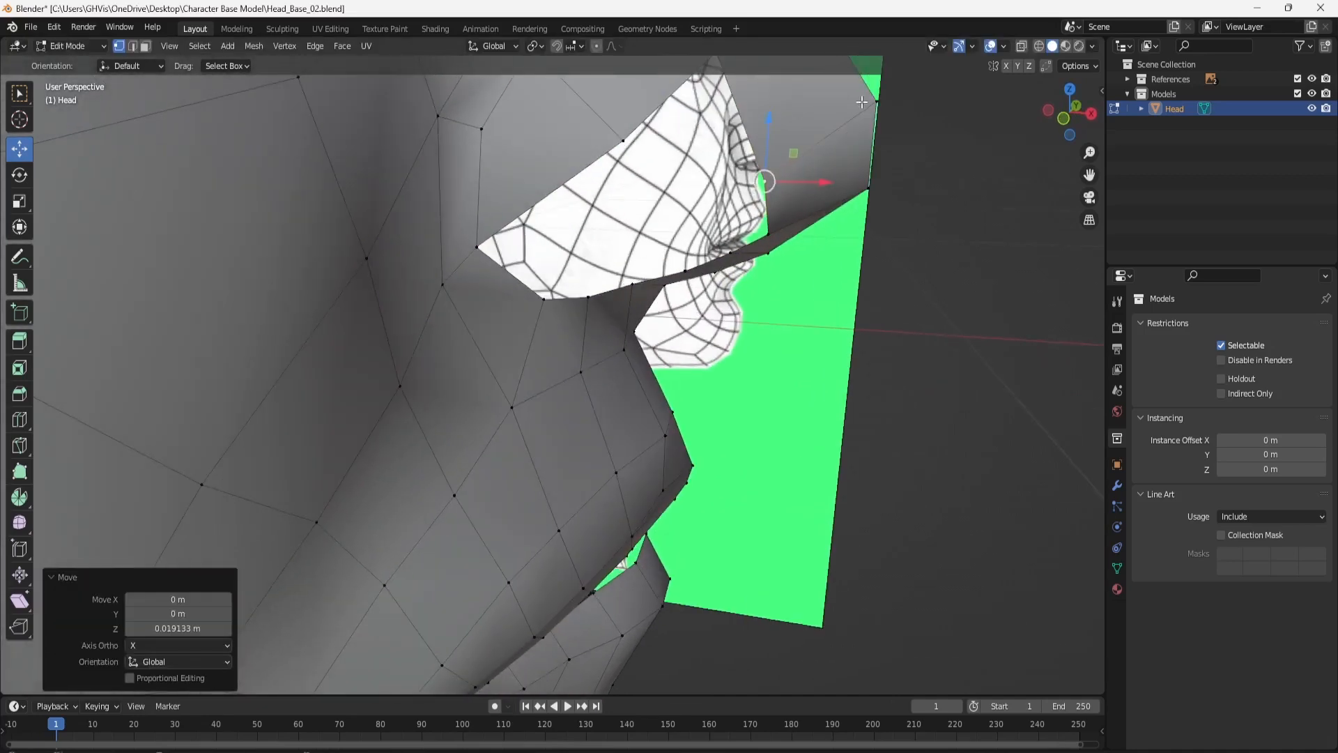
pyautogui.click(1060, 120)
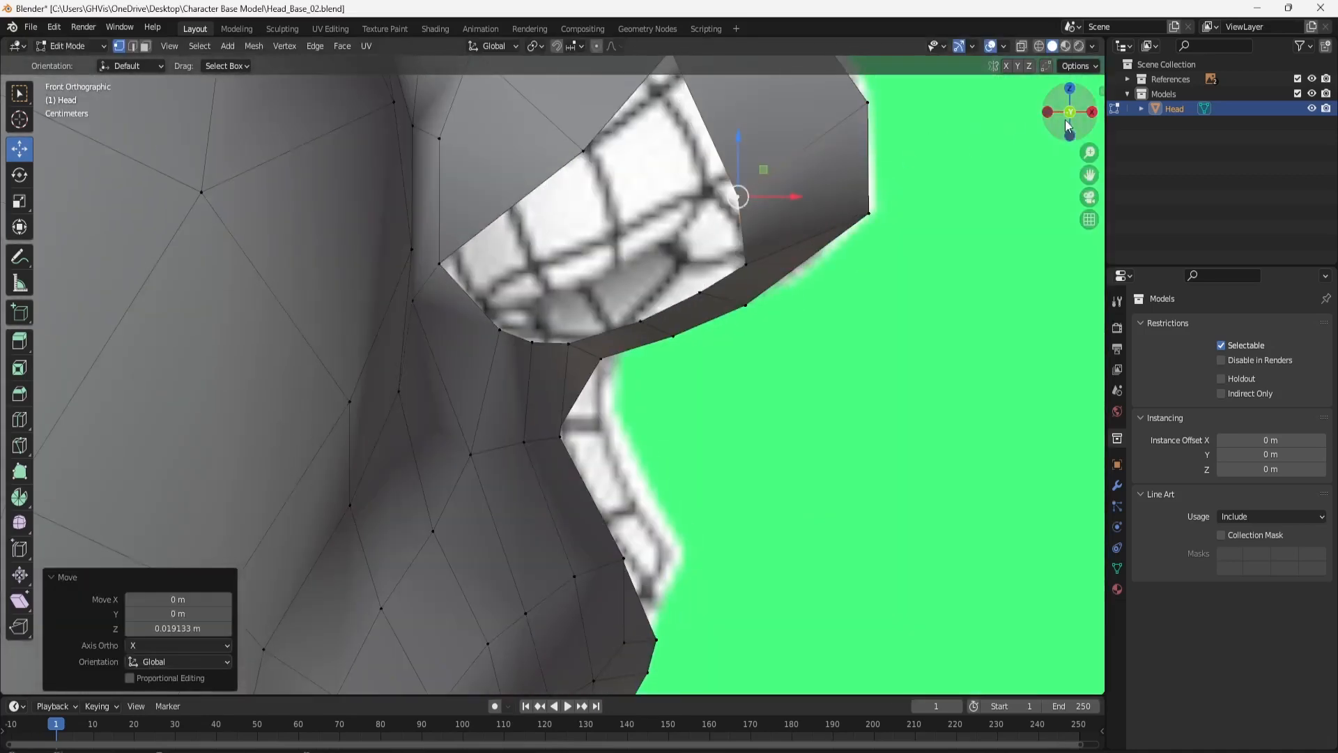
pyautogui.click(1088, 112)
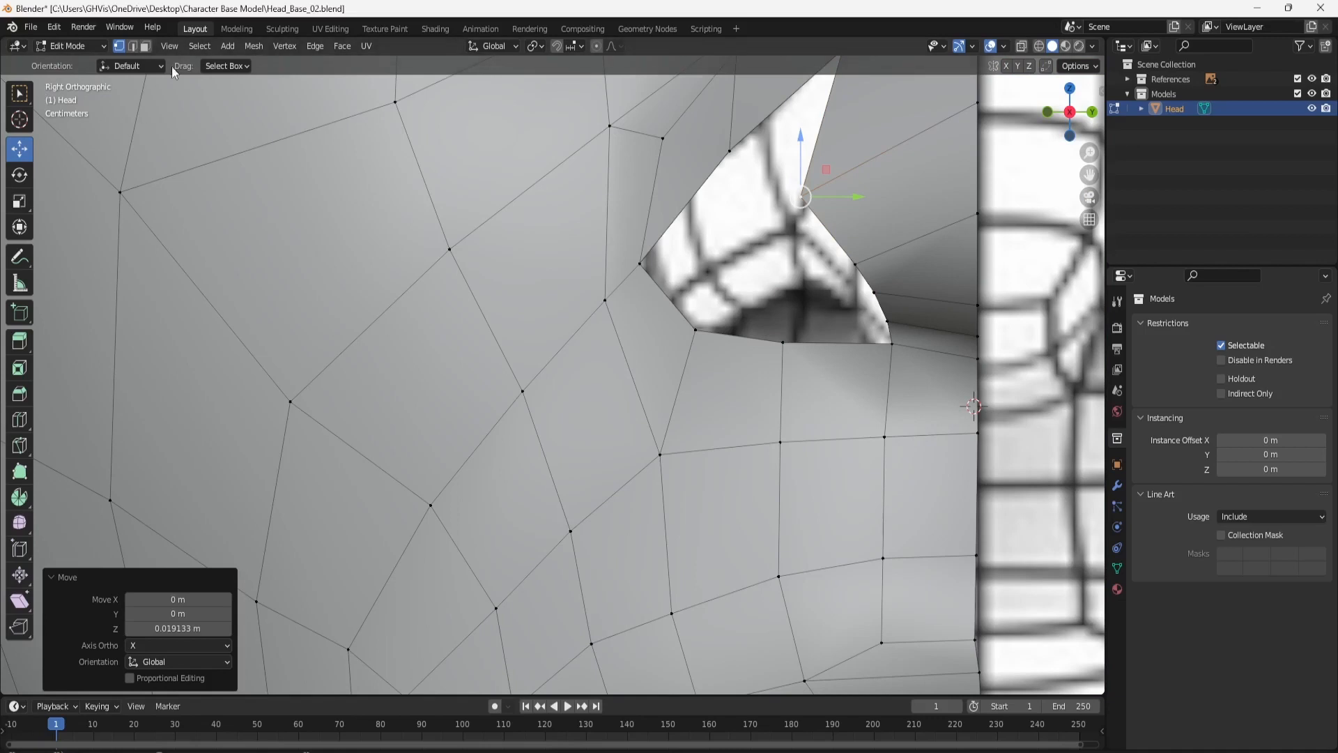
pyautogui.click(132, 47)
pyautogui.click(637, 282)
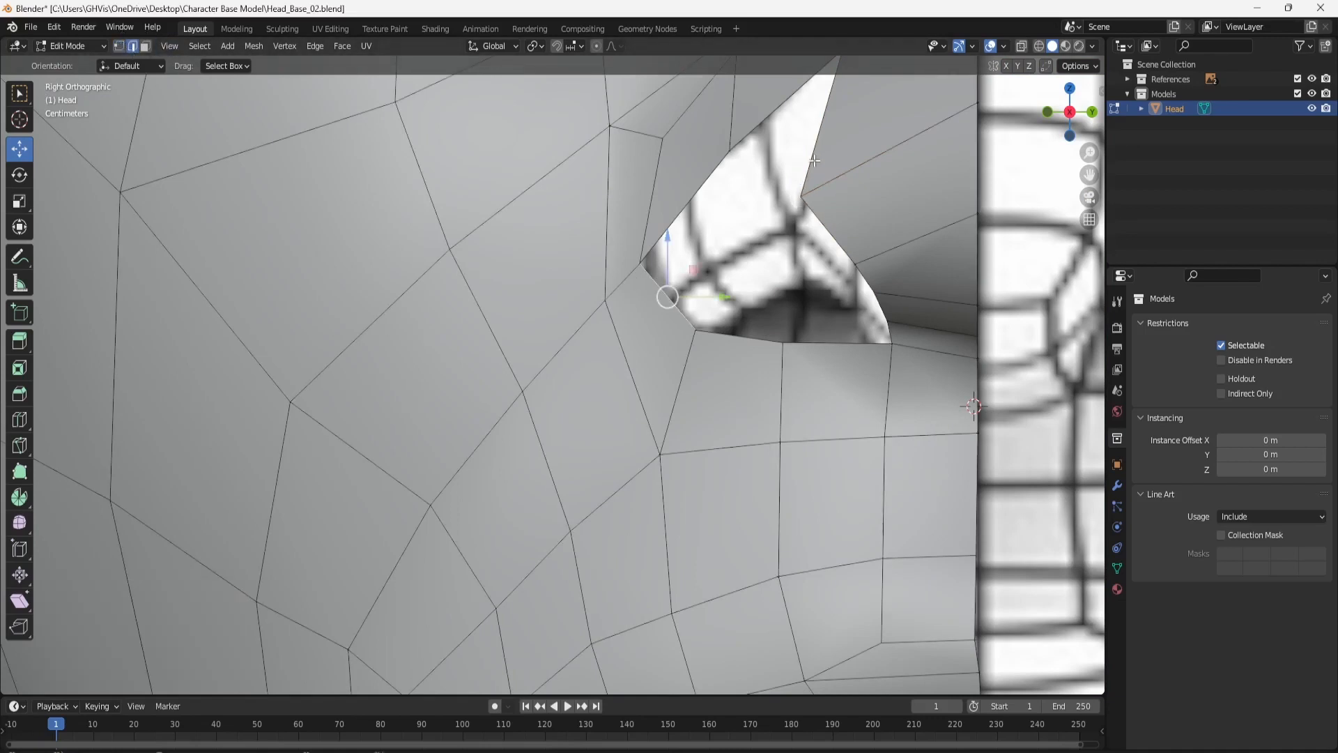
pyautogui.rightClick(811, 151)
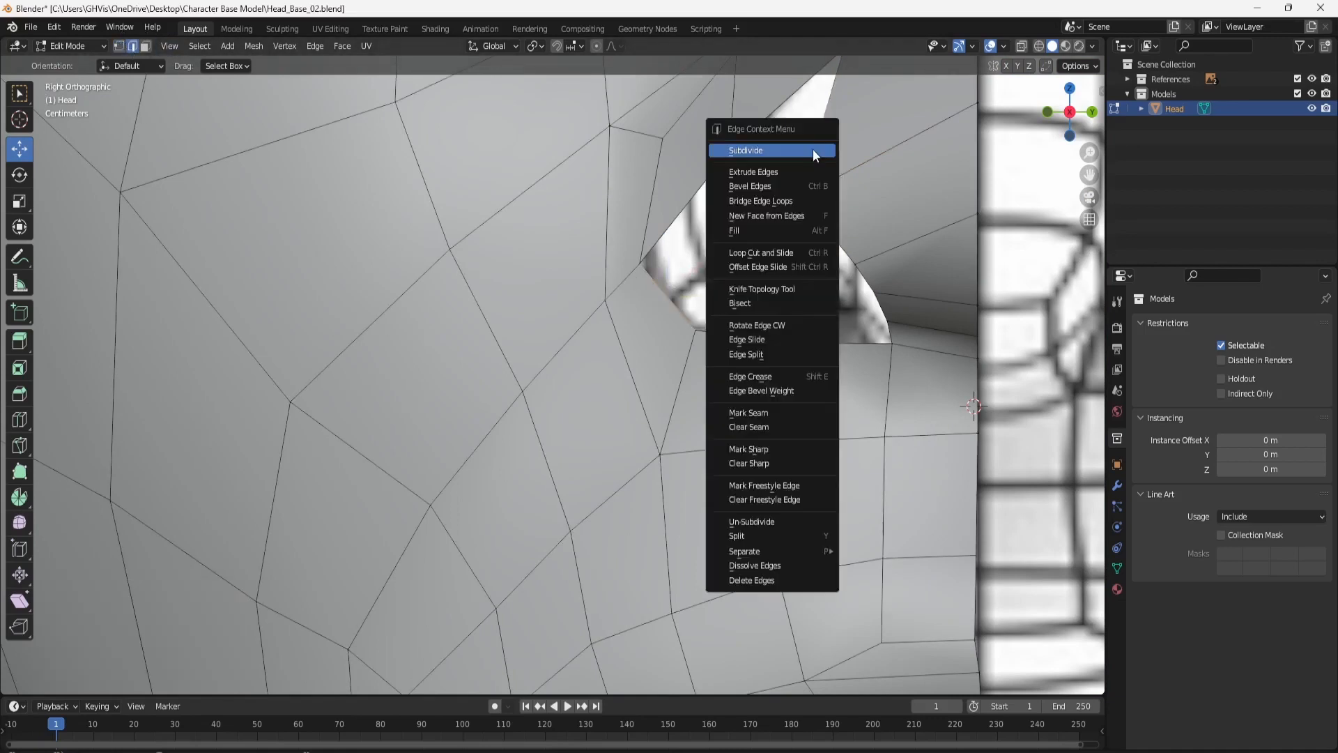
# Try to bridge the two selected edges above the nostril with the number of cuts set to 1.
pyautogui.click(807, 200)
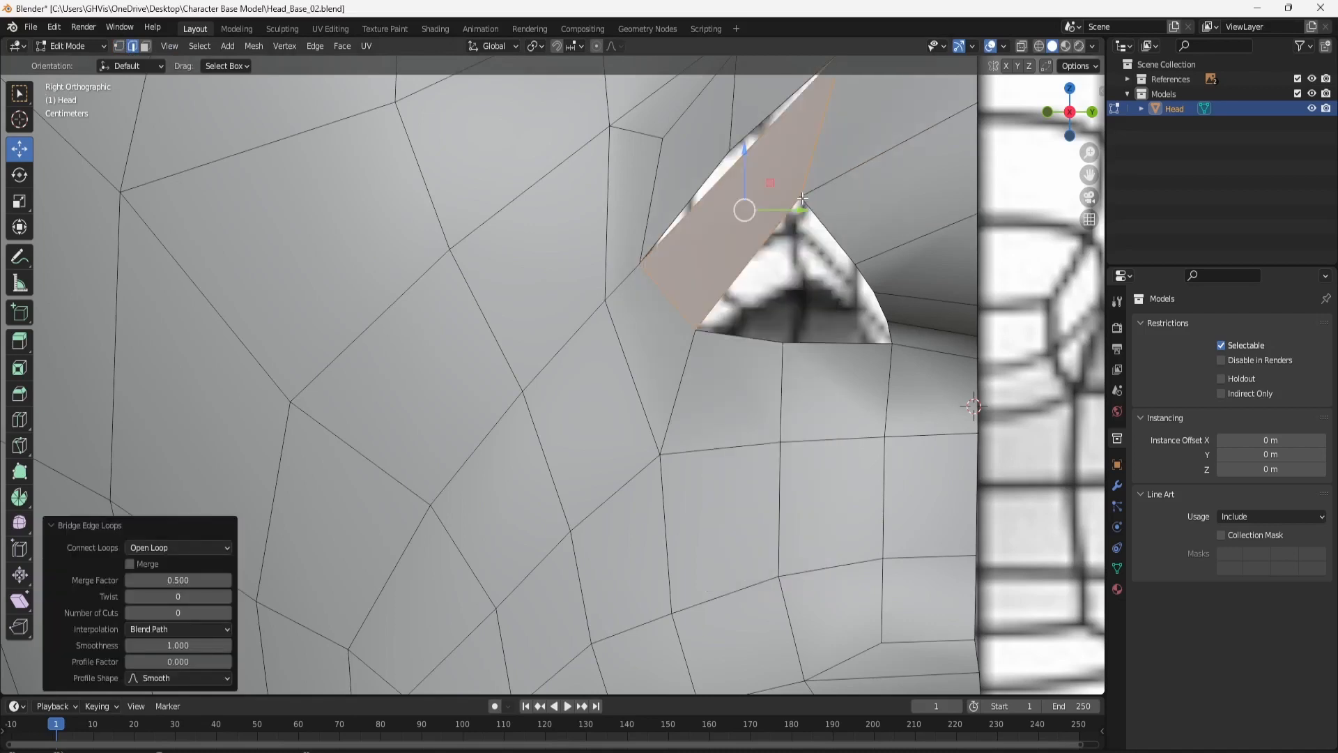
pyautogui.click(223, 609)
pyautogui.scroll(-2, 748, 241)
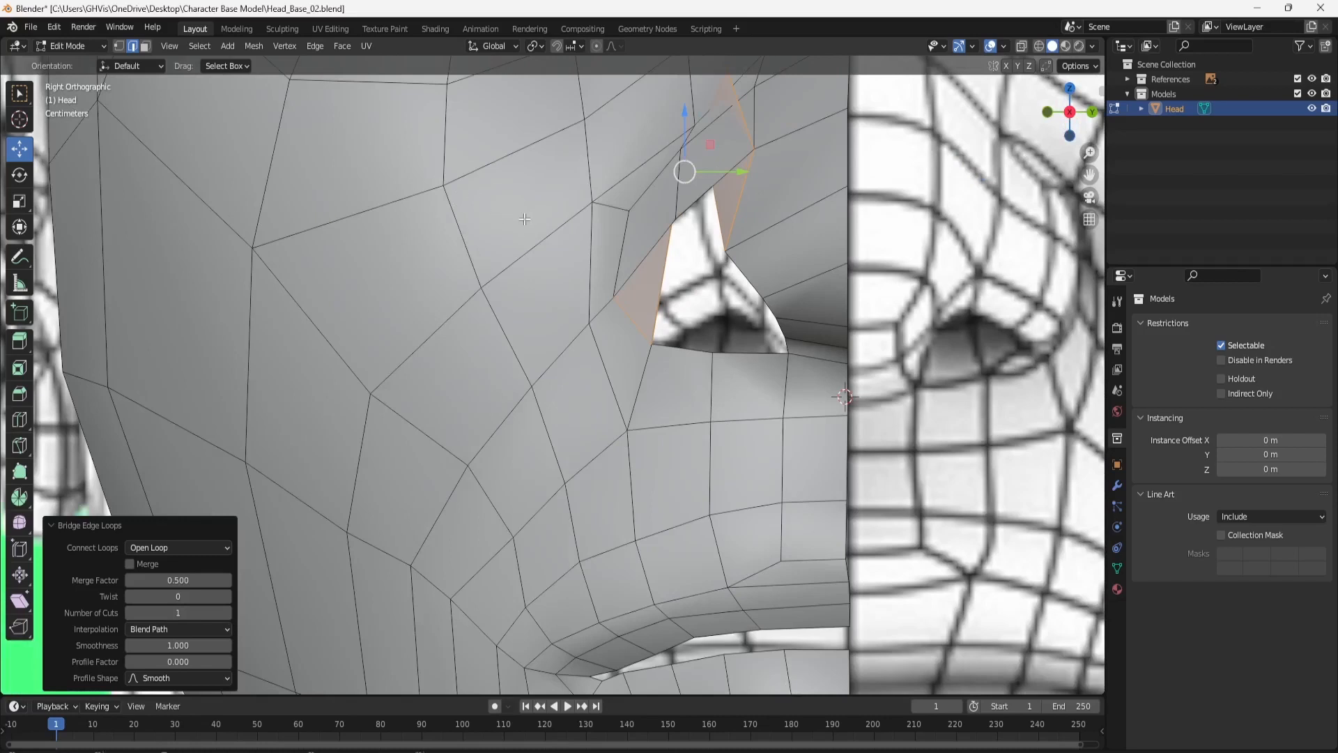
pyautogui.hotkey('ctrl', 'z')
# Bridge the two selected edges above the nostril with 0 cuts, and add one loop cut across the middle of the new face.
pyautogui.hotkey('ctrl', 'e')
pyautogui.click(653, 308)
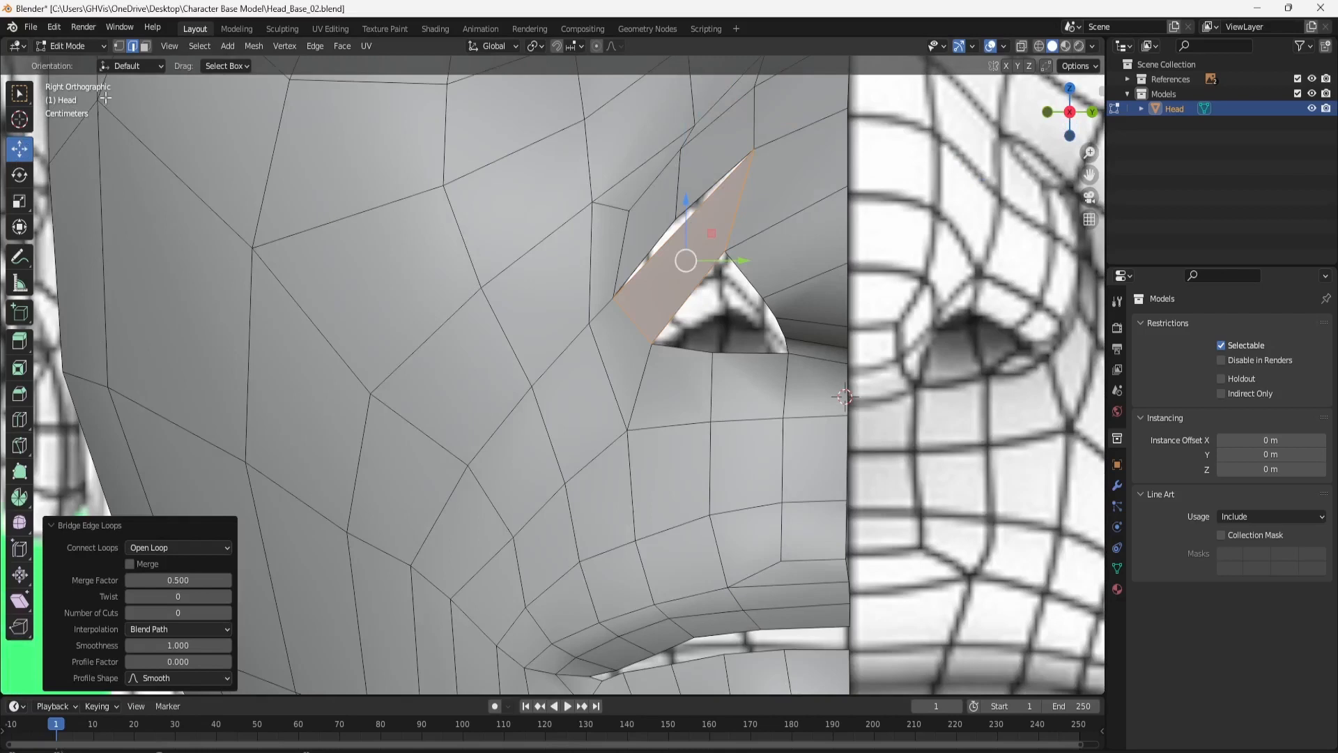
pyautogui.click(120, 46)
pyautogui.click(588, 323)
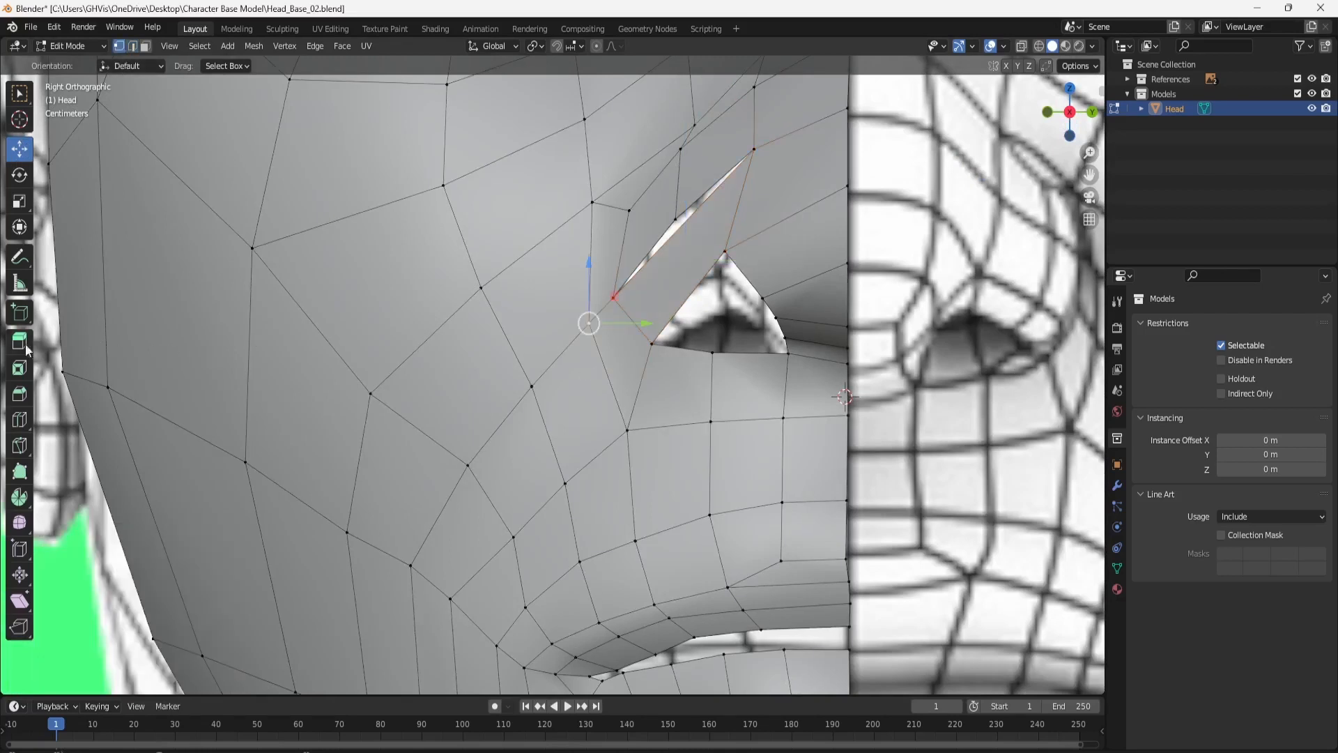
pyautogui.click(19, 419)
pyautogui.click(674, 280)
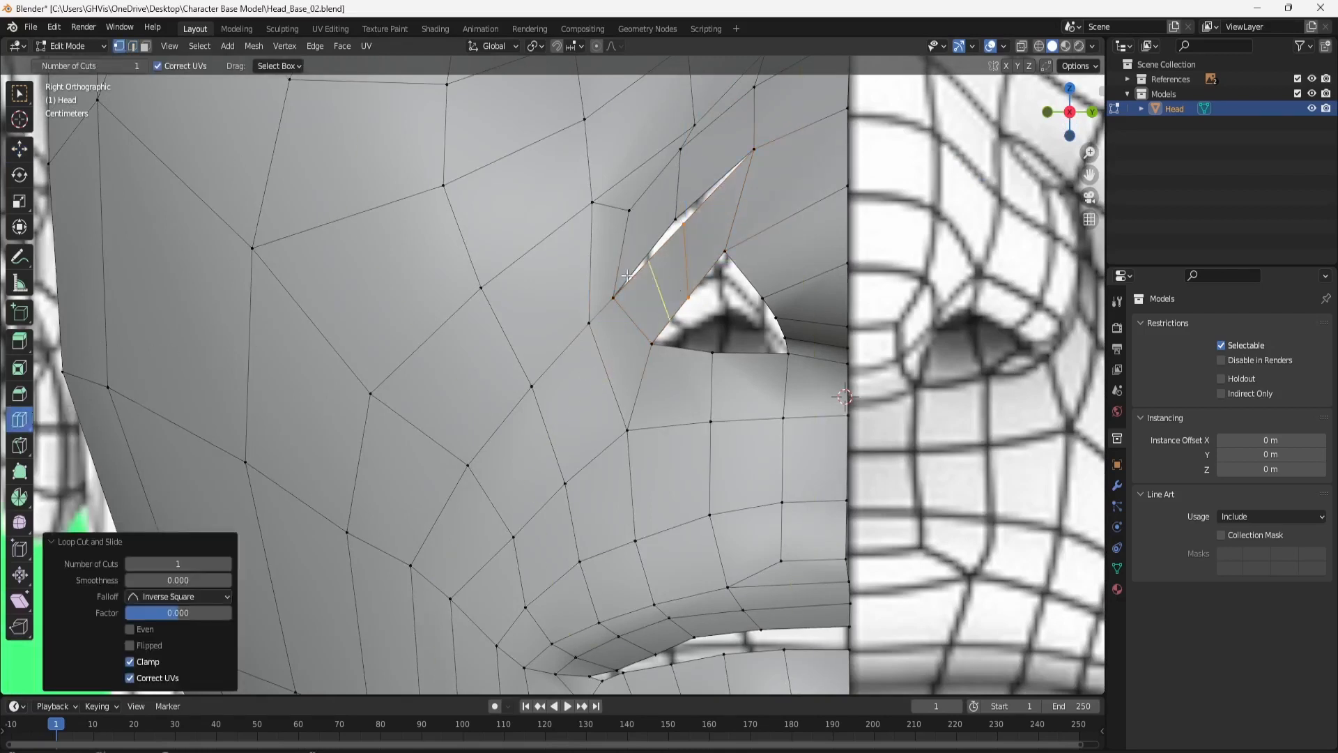
# Merge the loop cut's upper vertex with the adjacent middle vertex on the opening's upper rim, using At First.
pyautogui.click(20, 150)
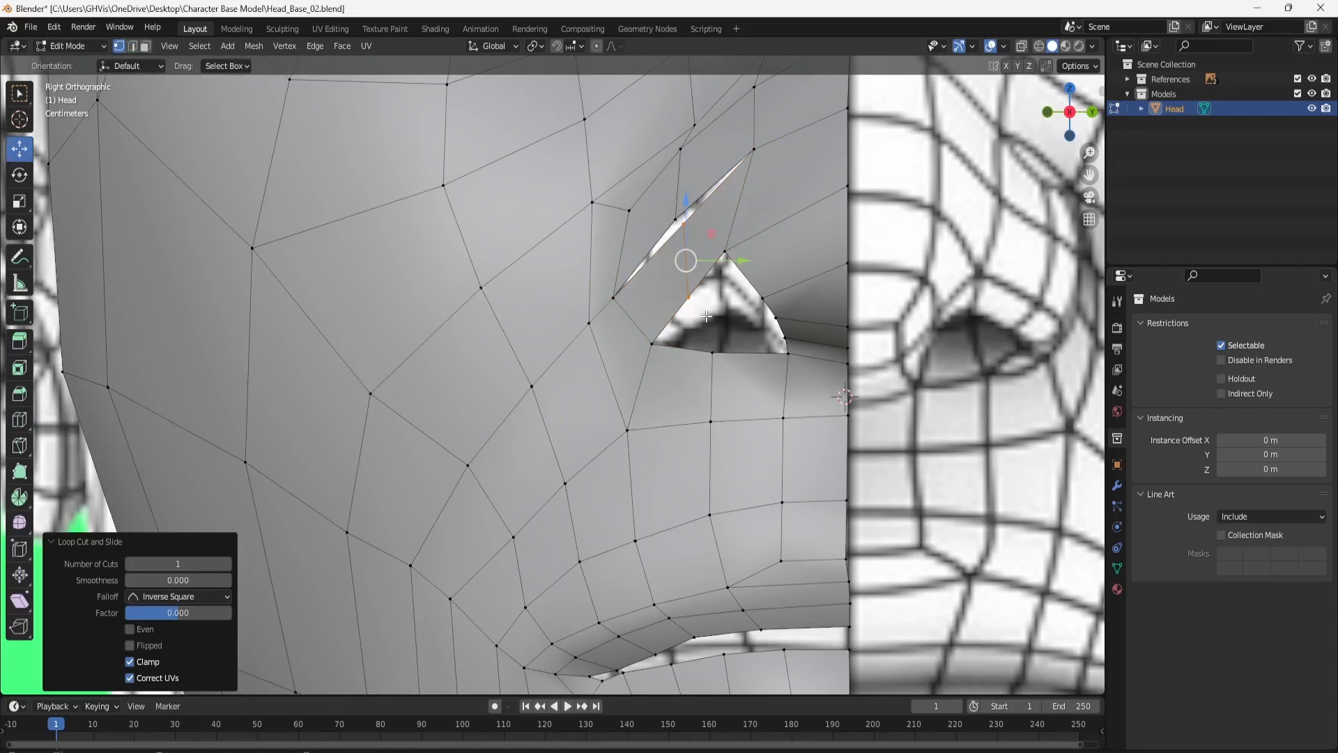
pyautogui.click(698, 232)
pyautogui.keyDown('shift'); pyautogui.click(675, 217); pyautogui.keyUp('shift')
pyautogui.rightClick(675, 219)
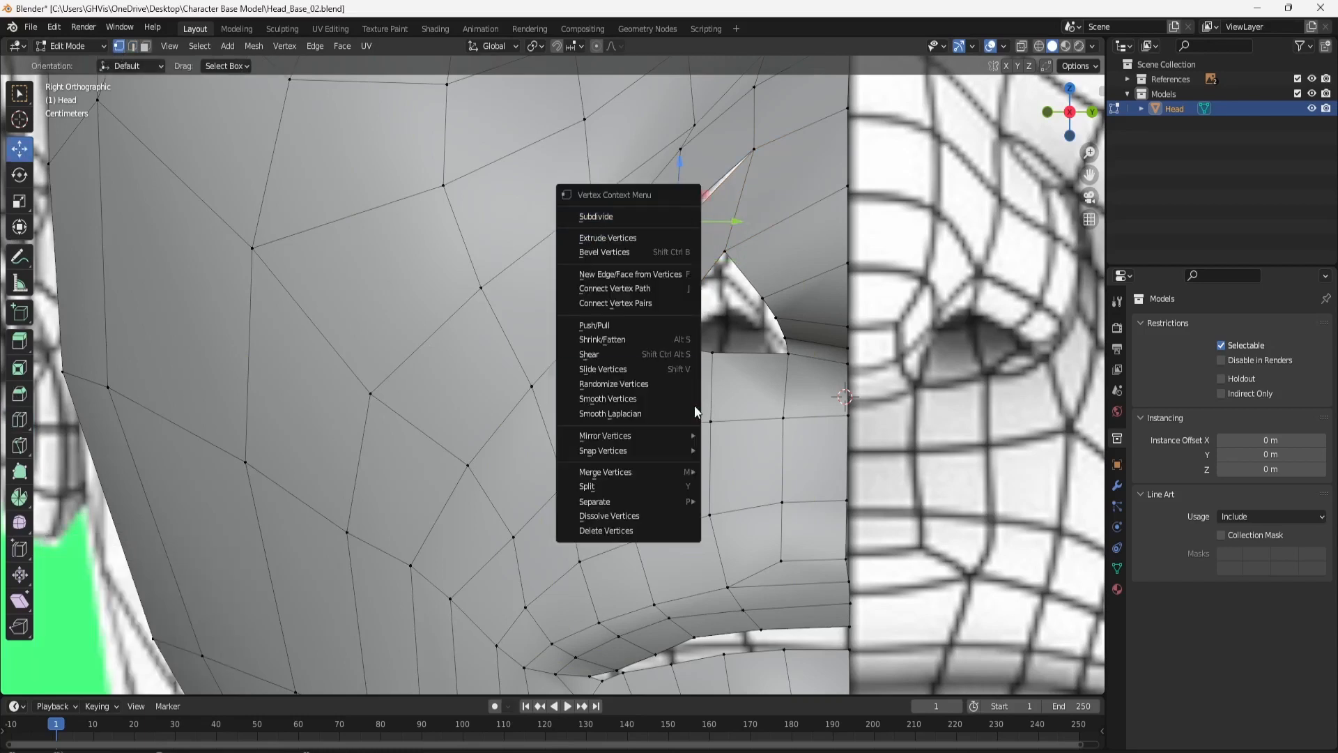
pyautogui.moveTo(691, 477)
pyautogui.click(740, 519)
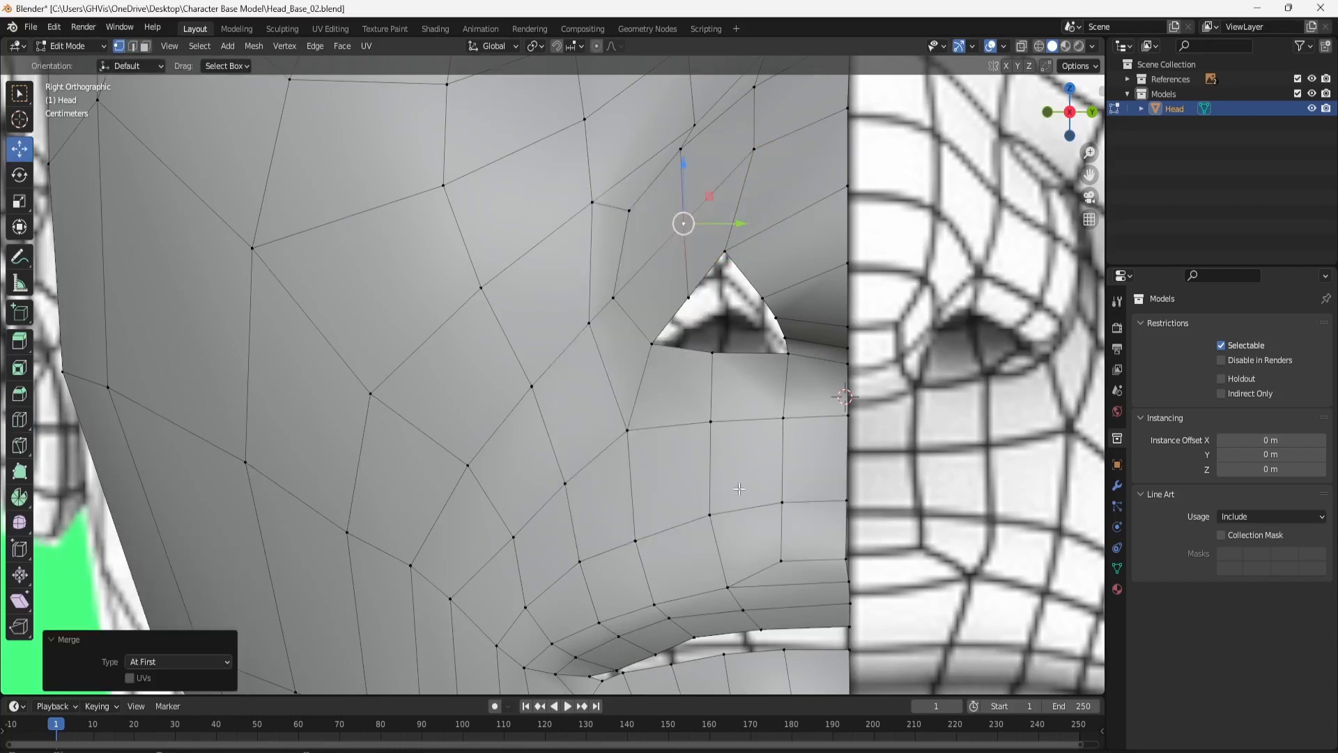
# Reposition the wing vertex beside the nostril and the opening's outer rim vertex, and lower the opening's top vertex about 0.017 m along Z.
pyautogui.moveTo(729, 222)
pyautogui.mouseDown()
pyautogui.moveTo(701, 221)
pyautogui.moveTo(708, 228)
pyautogui.mouseUp()
pyautogui.click(691, 298)
pyautogui.moveTo(716, 295); pyautogui.dragTo(731, 241)
pyautogui.click(723, 250)
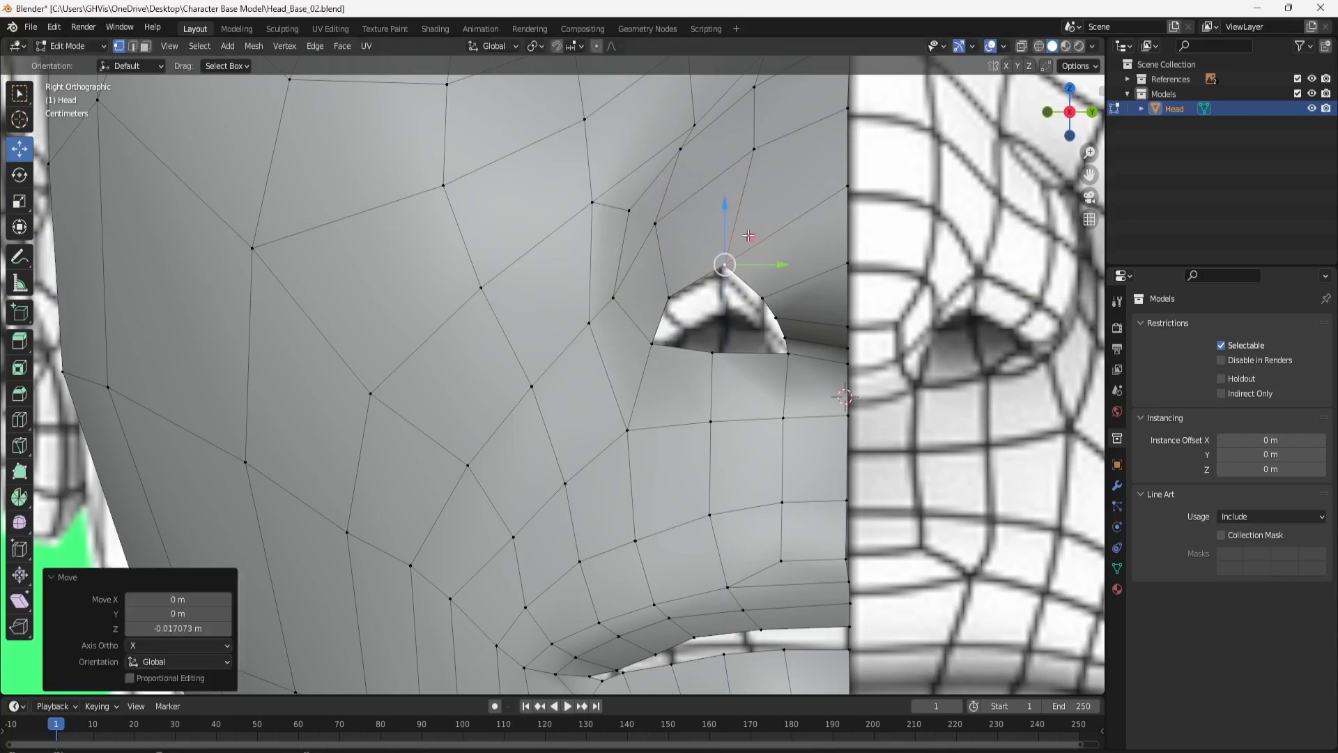
pyautogui.scroll(1, 774, 286)
pyautogui.click(737, 354)
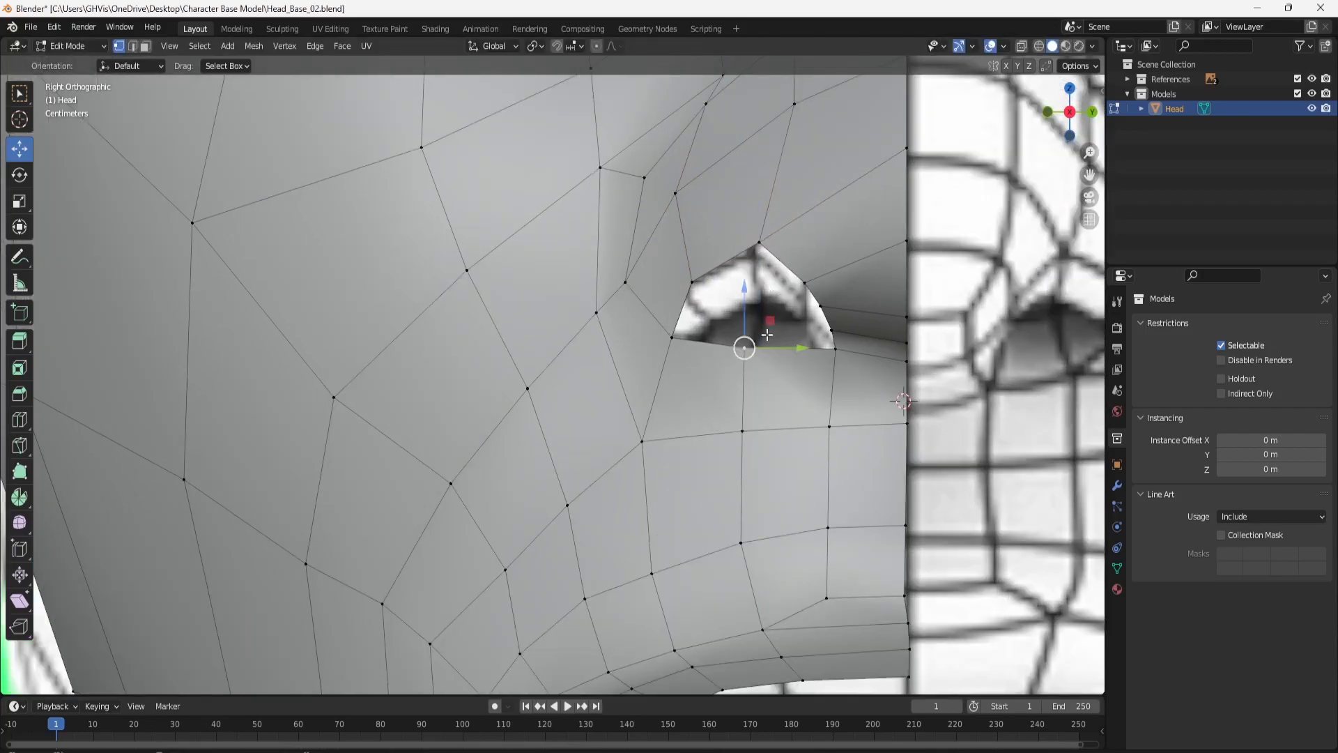
# Move the nostril wing's outer side vertex about 0.032 m forward along X.
pyautogui.moveTo(740, 354); pyautogui.dragTo(788, 301, button='middle')
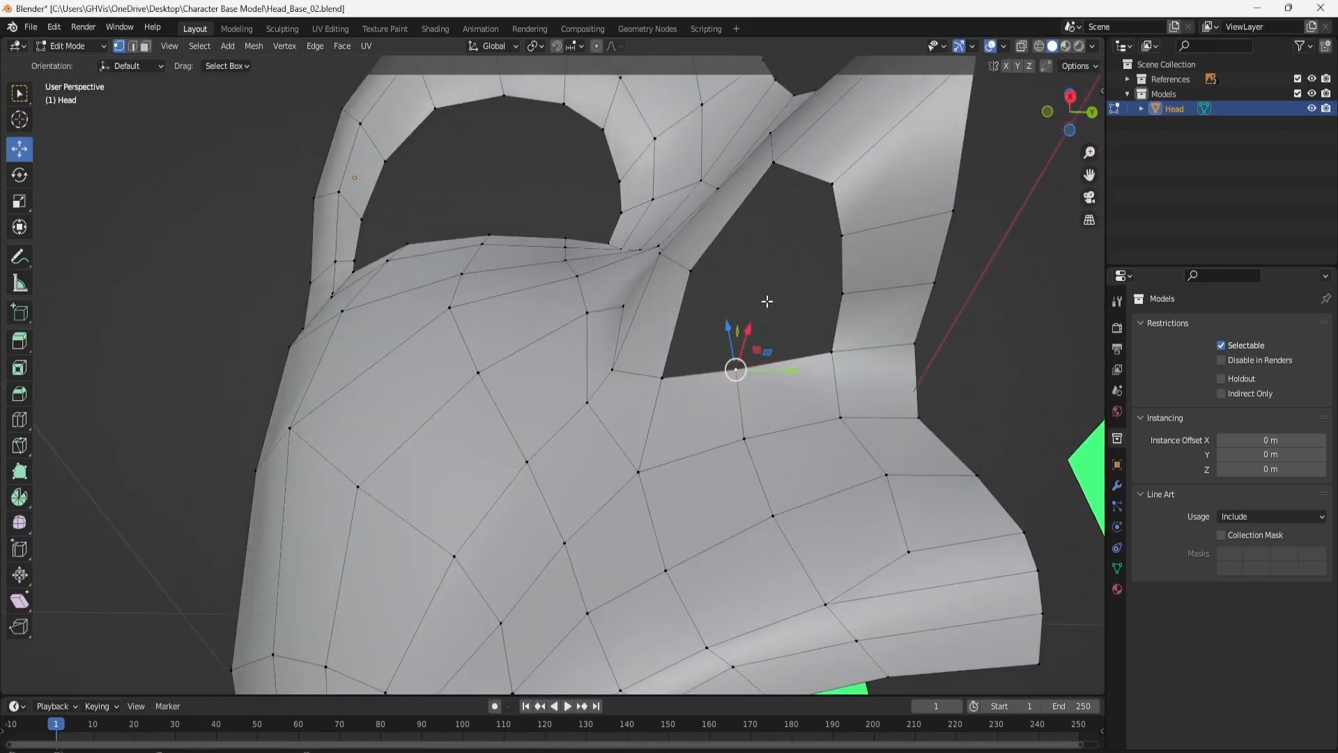
pyautogui.click(662, 379)
pyautogui.scroll(-1, 717, 300)
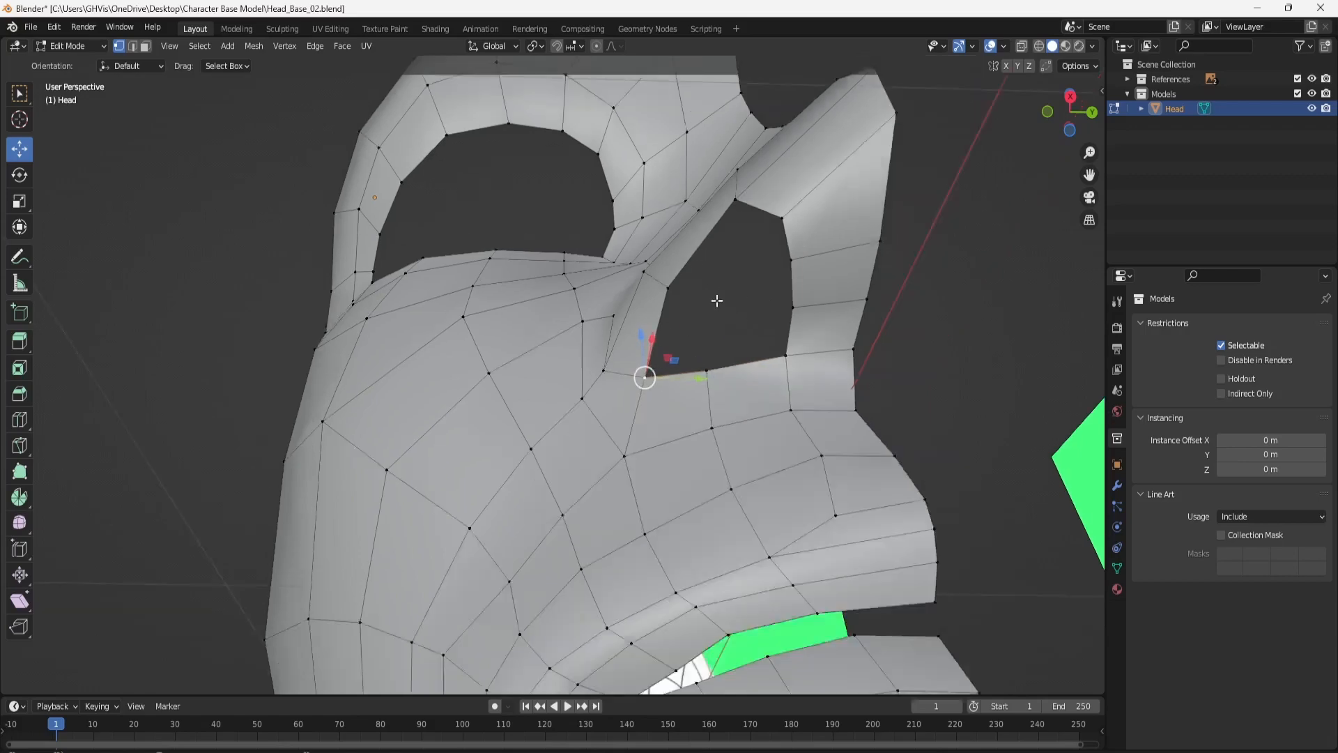
pyautogui.moveTo(717, 300); pyautogui.dragTo(703, 524, button='middle')
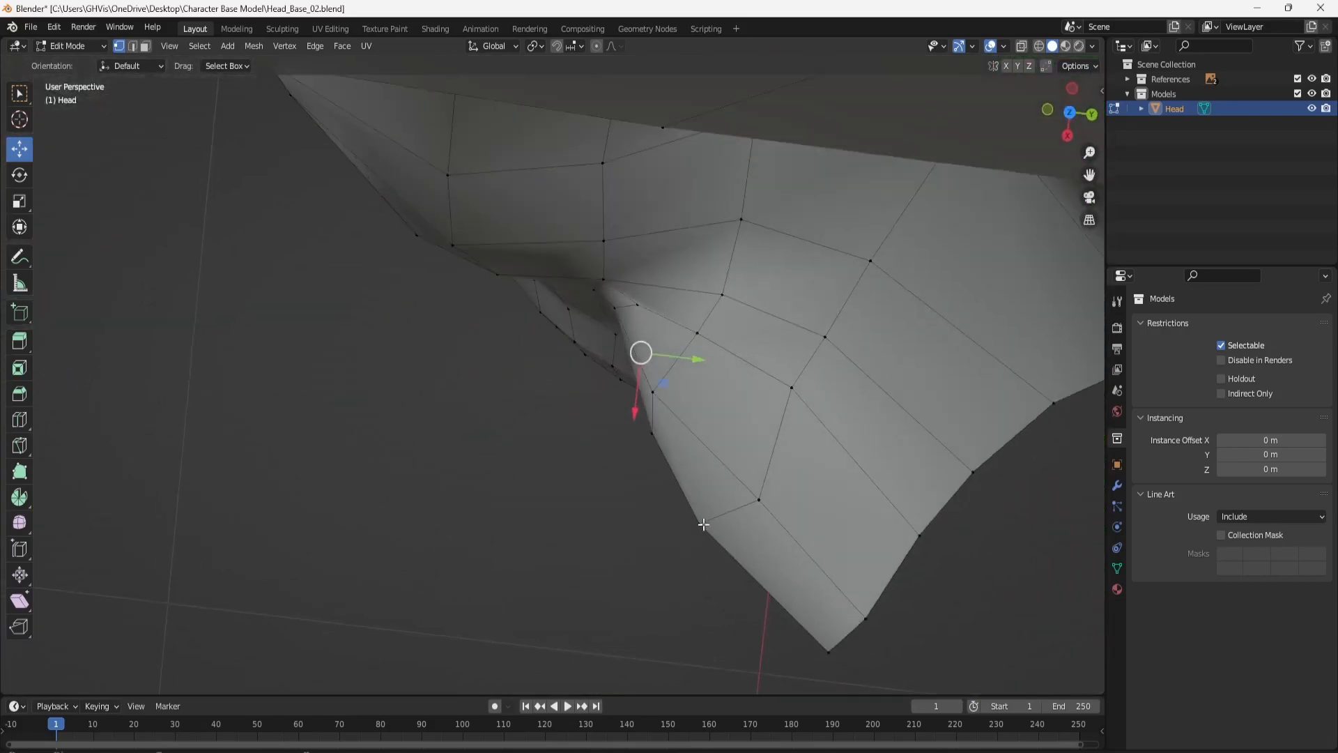
pyautogui.click(653, 392)
pyautogui.moveTo(649, 437); pyautogui.dragTo(647, 461)
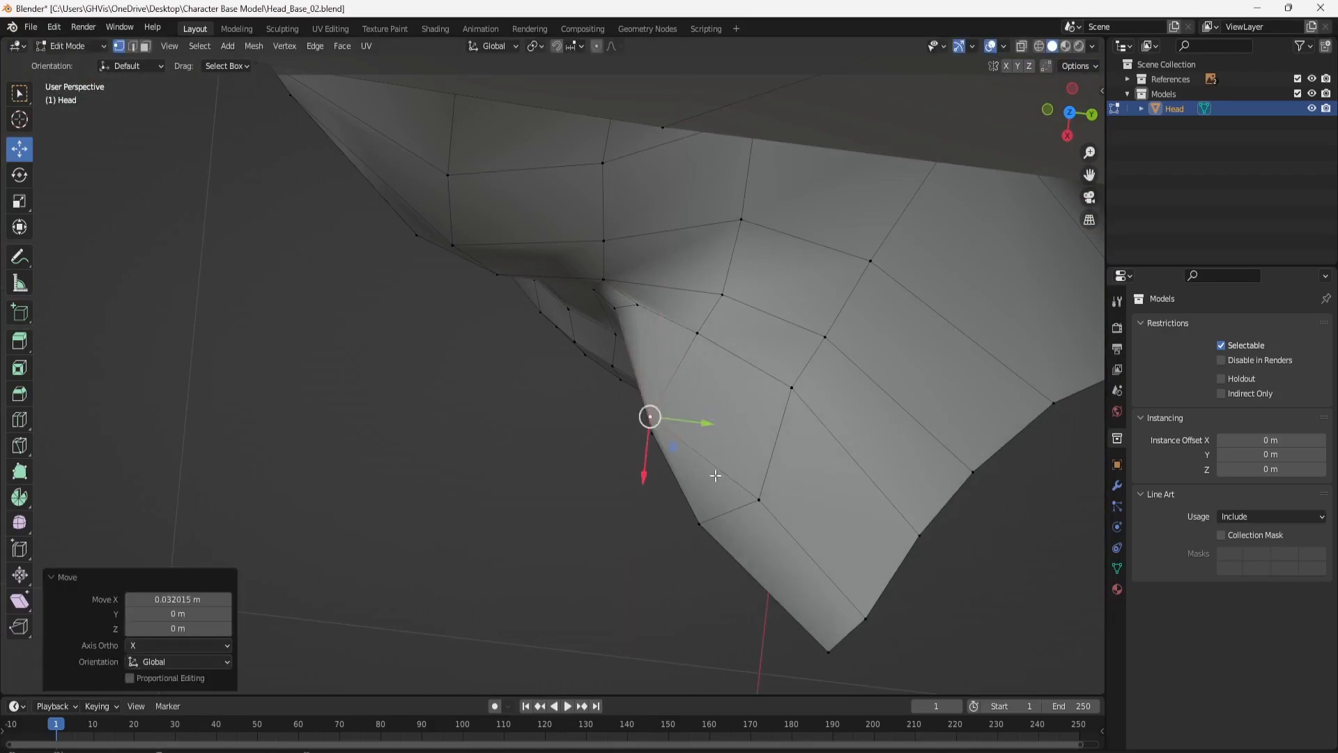
# Move the vertex on the side of the nose about 0.025 m along X, then pull it back about 0.007 m against the profile reference.
pyautogui.click(758, 499)
pyautogui.moveTo(755, 547); pyautogui.dragTo(775, 540)
pyautogui.moveTo(774, 540); pyautogui.dragTo(940, 348, button='middle')
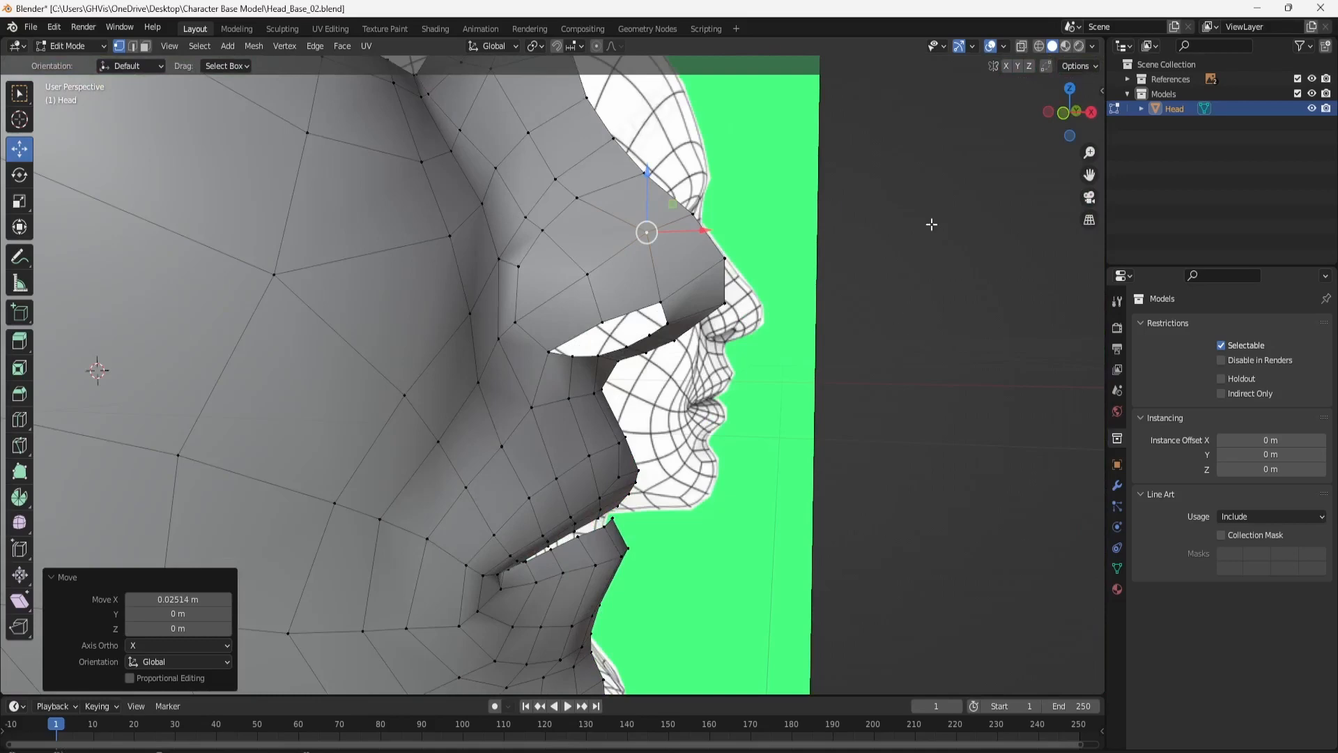
pyautogui.click(1068, 110)
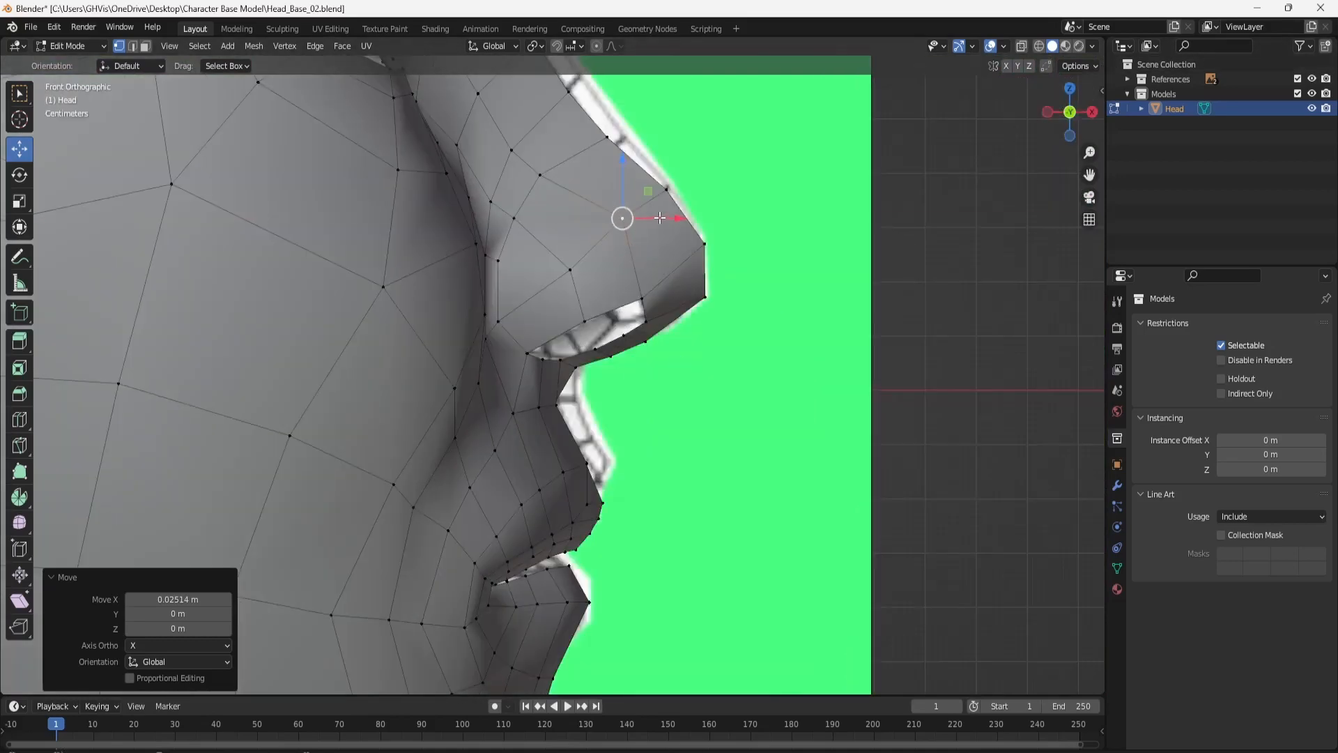
pyautogui.moveTo(660, 218); pyautogui.dragTo(617, 233)
# Shift the nostril wing vertex about -0.018 m along Y and raise the opening's front rim vertex about 0.02 m along Z.
pyautogui.moveTo(669, 195); pyautogui.dragTo(685, 290, button='middle')
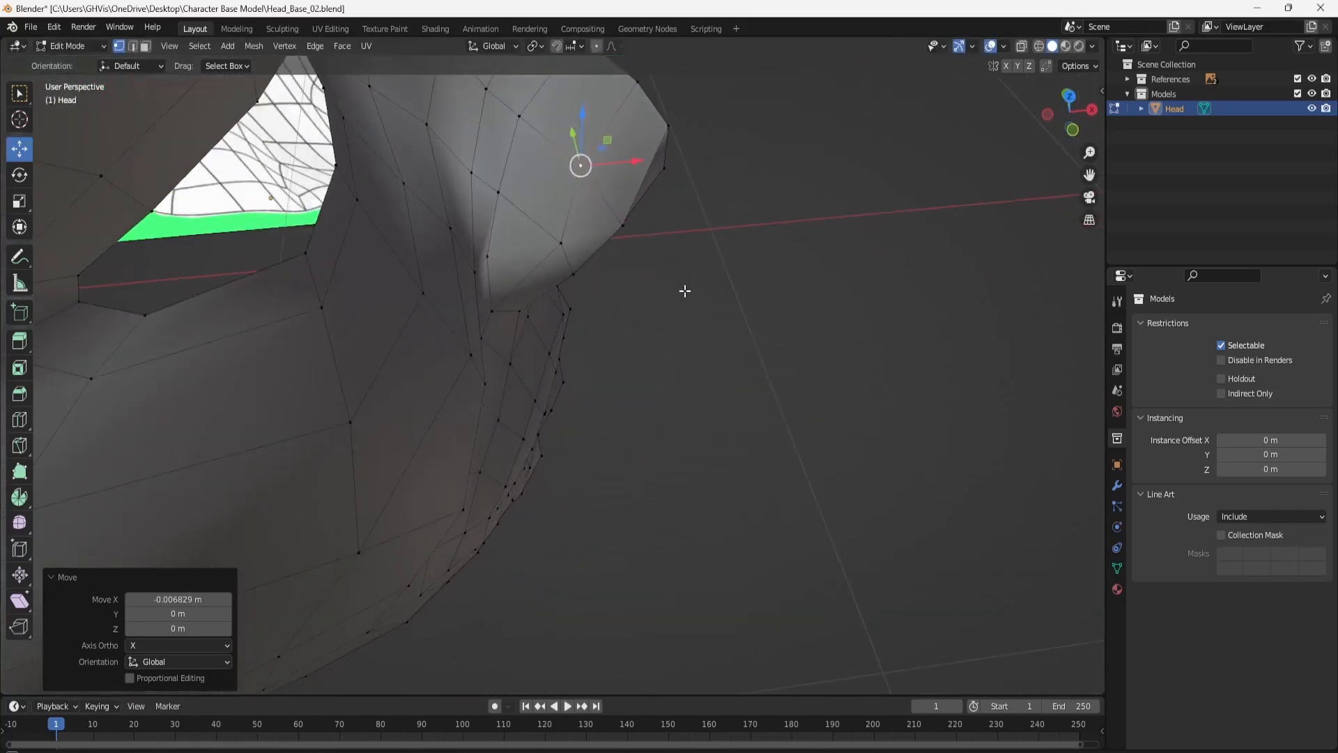
pyautogui.click(625, 220)
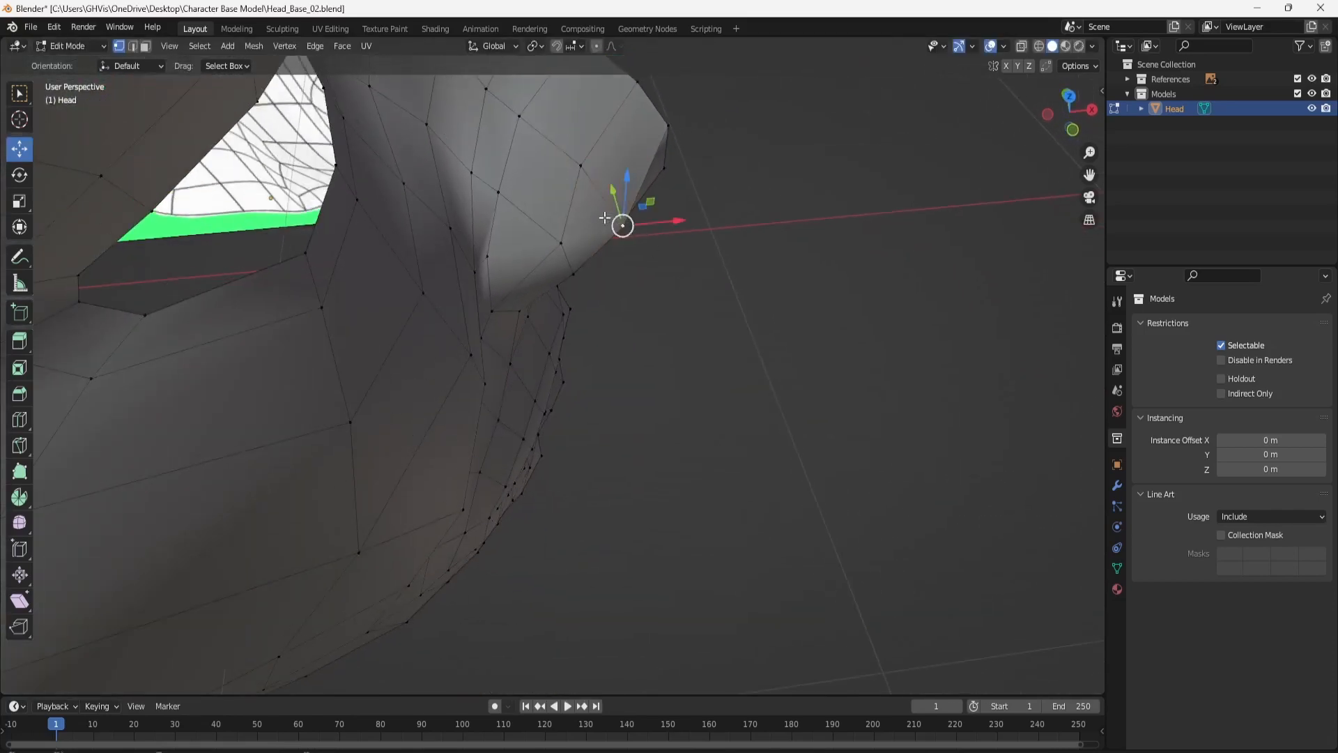
pyautogui.click(555, 252)
pyautogui.moveTo(555, 219); pyautogui.dragTo(558, 227)
pyautogui.moveTo(612, 245); pyautogui.dragTo(464, 275, button='middle')
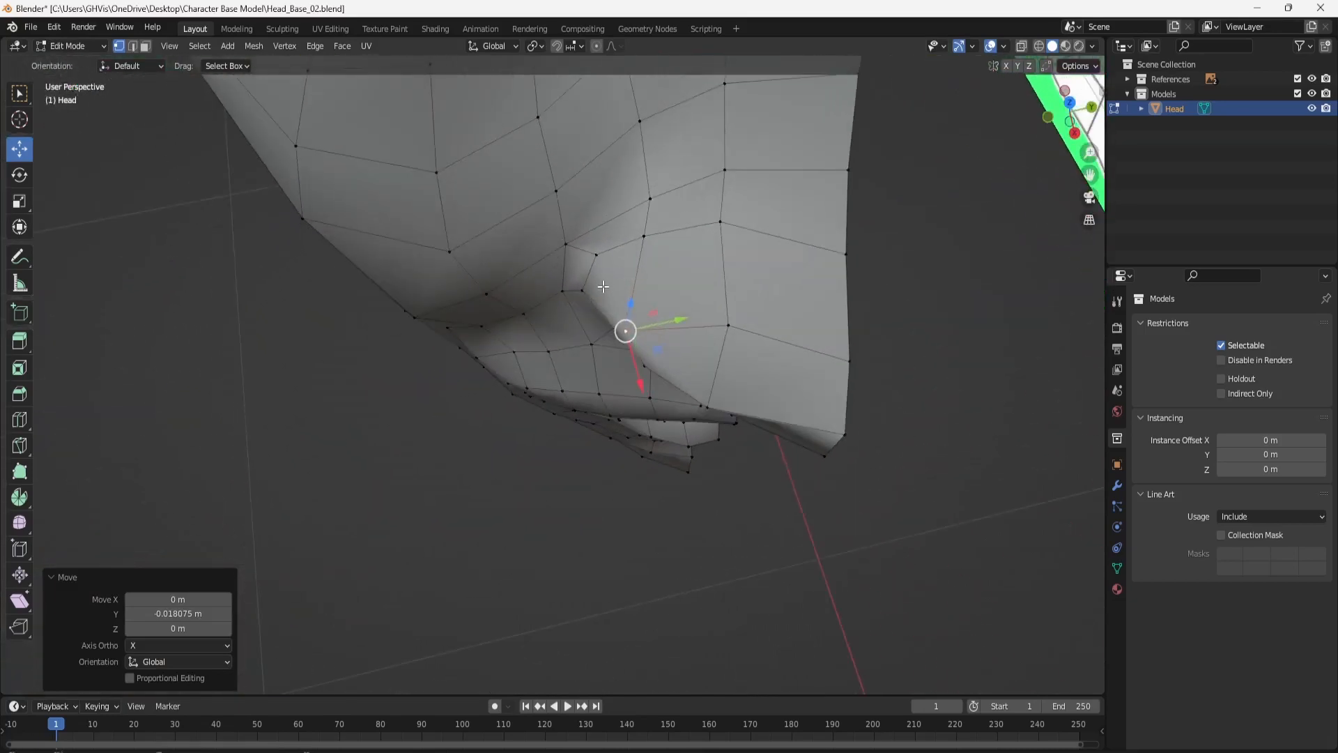
pyautogui.moveTo(779, 388); pyautogui.dragTo(788, 304, button='middle')
pyautogui.click(692, 312)
pyautogui.moveTo(702, 276); pyautogui.dragTo(701, 266)
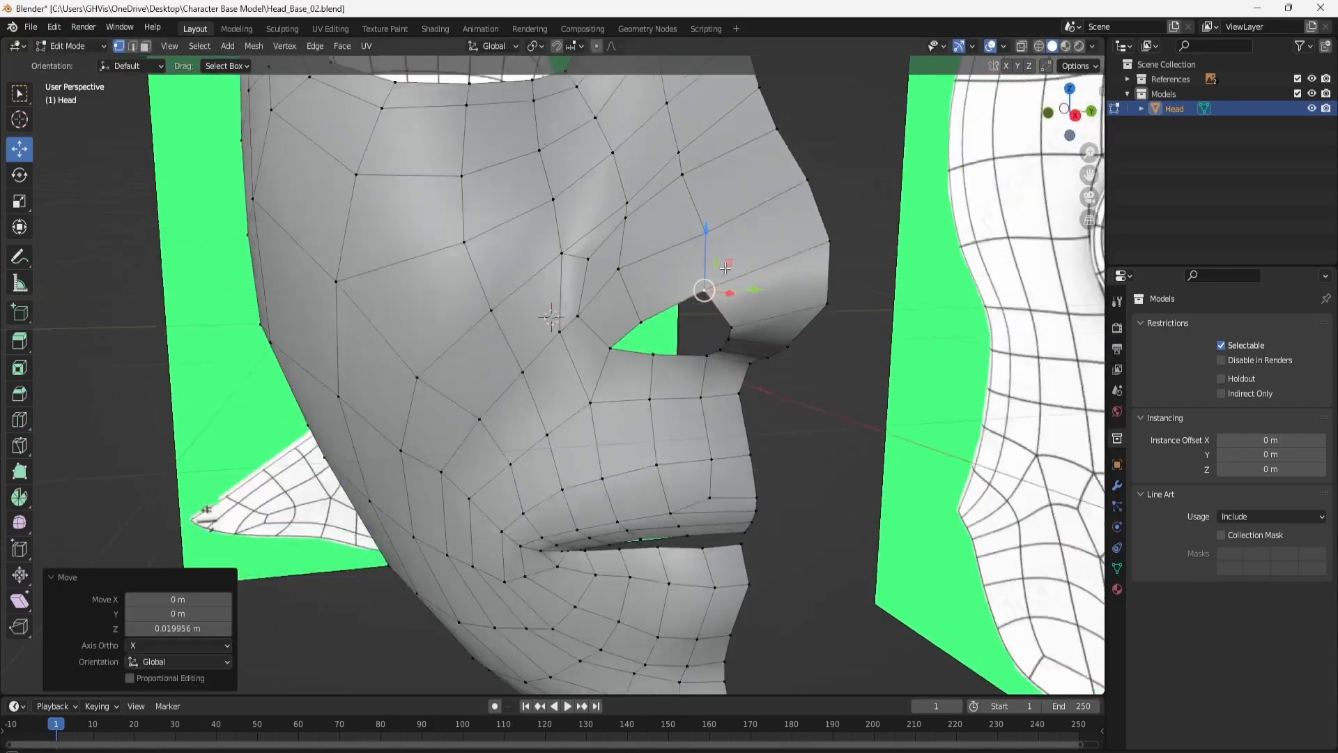
# Select the nostril opening's border edge loop and extrude it along its normals with an offset of about -0.037 m.
pyautogui.moveTo(701, 268); pyautogui.dragTo(732, 289, button='middle')
pyautogui.click(1069, 110)
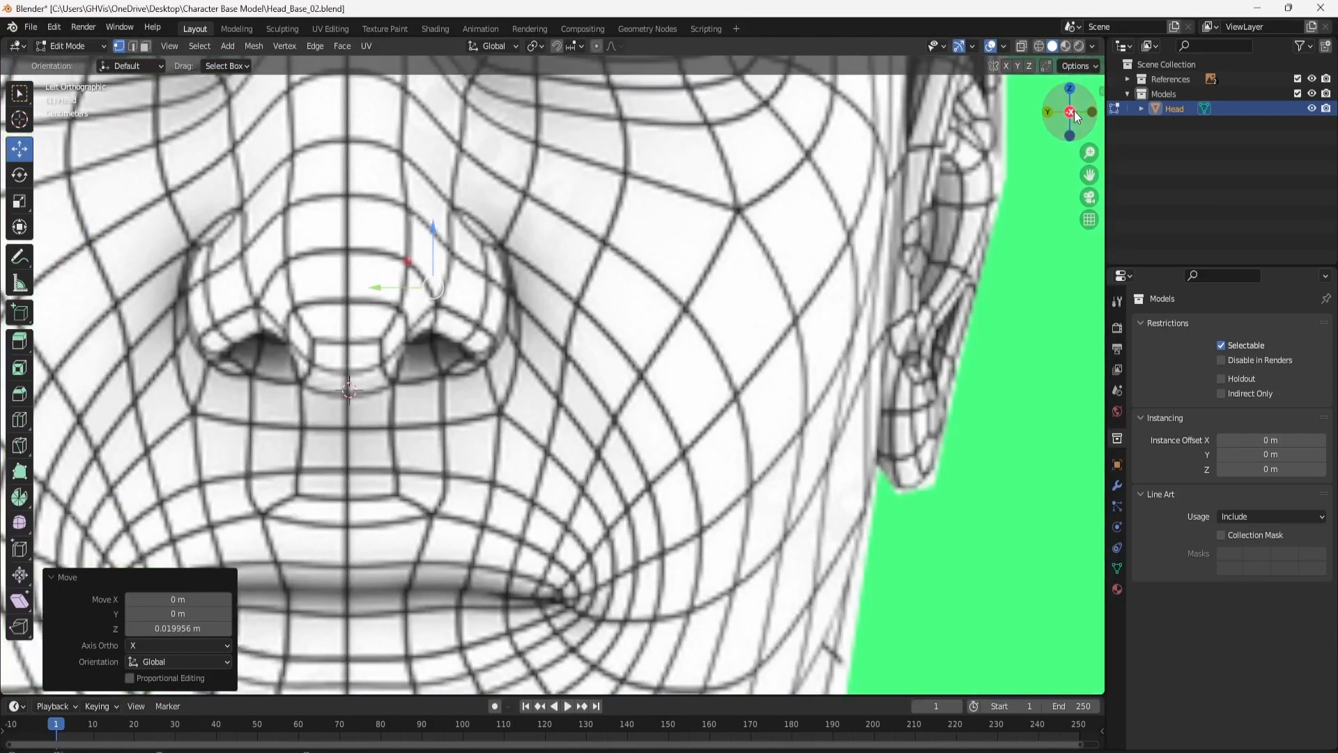
pyautogui.scroll(3, 694, 397)
pyautogui.moveTo(818, 334); pyautogui.dragTo(788, 240, button='middle')
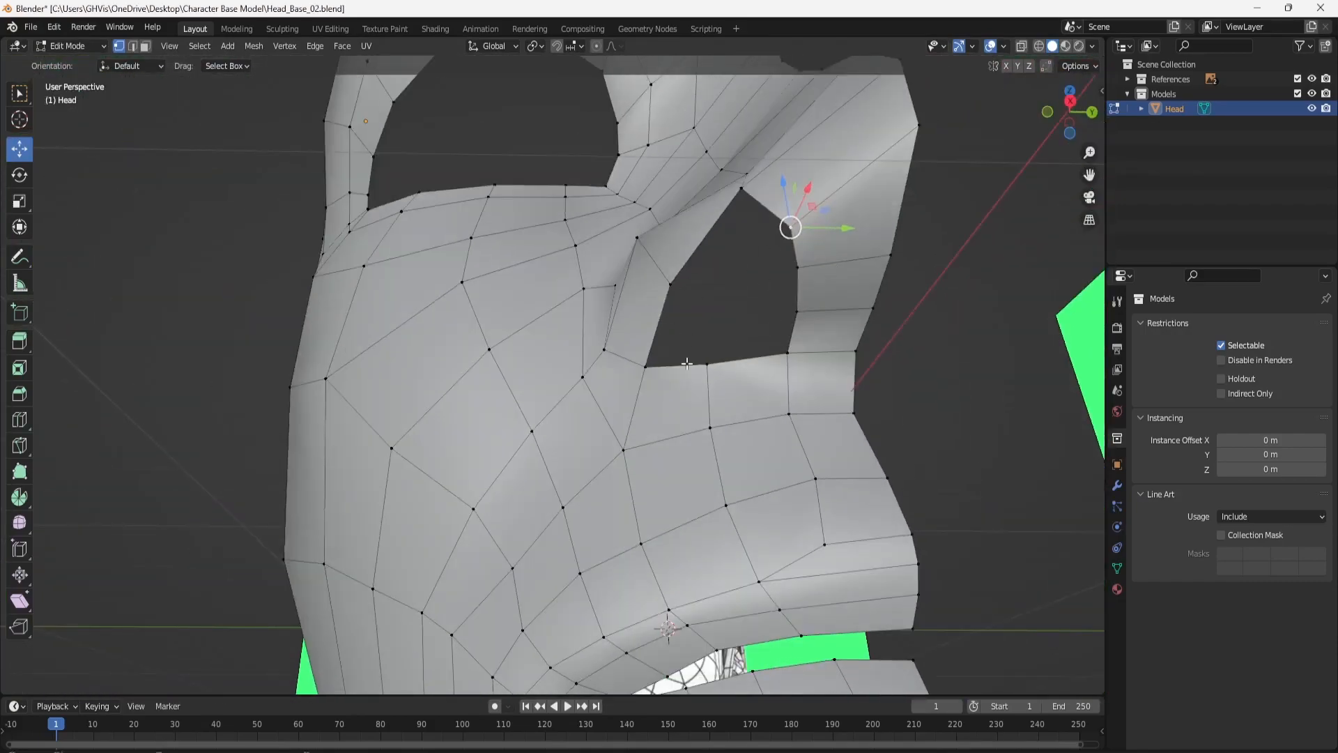
pyautogui.click(132, 46)
pyautogui.keyDown('alt'); pyautogui.click(701, 247); pyautogui.keyUp('alt')
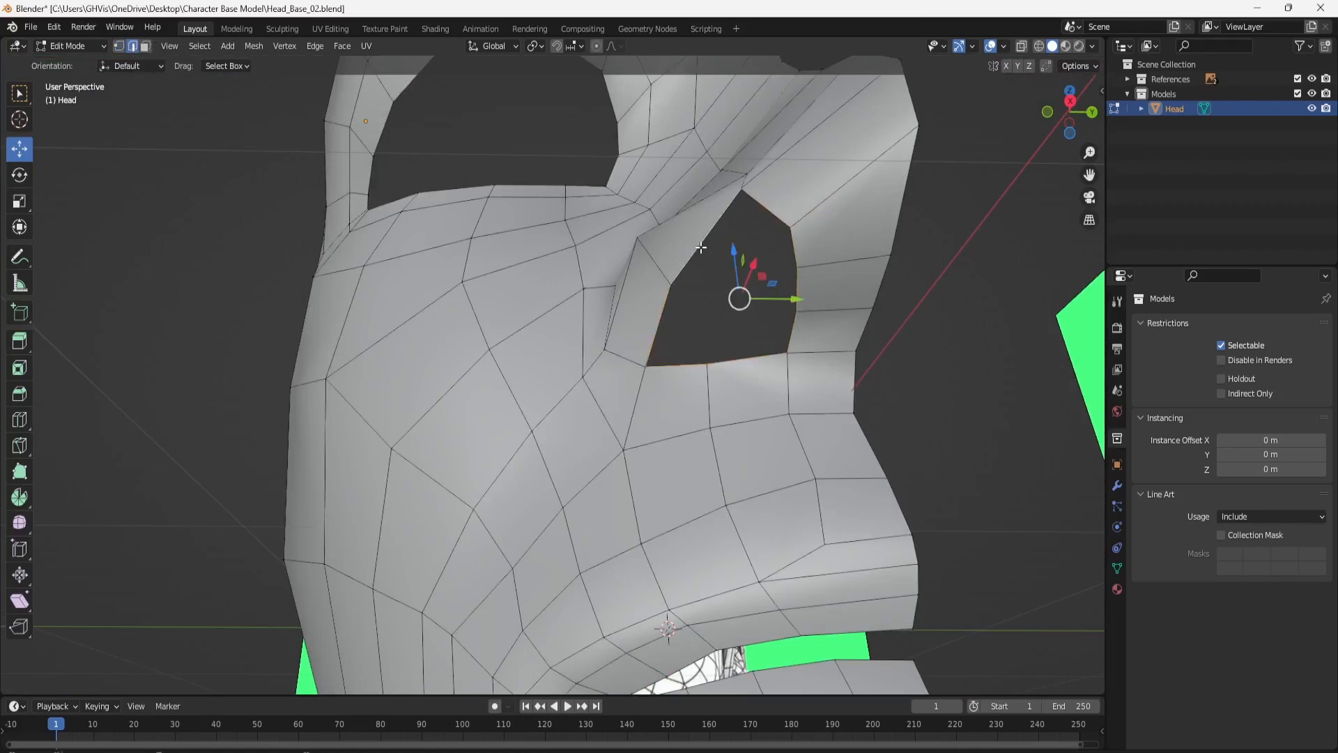
pyautogui.click(20, 341)
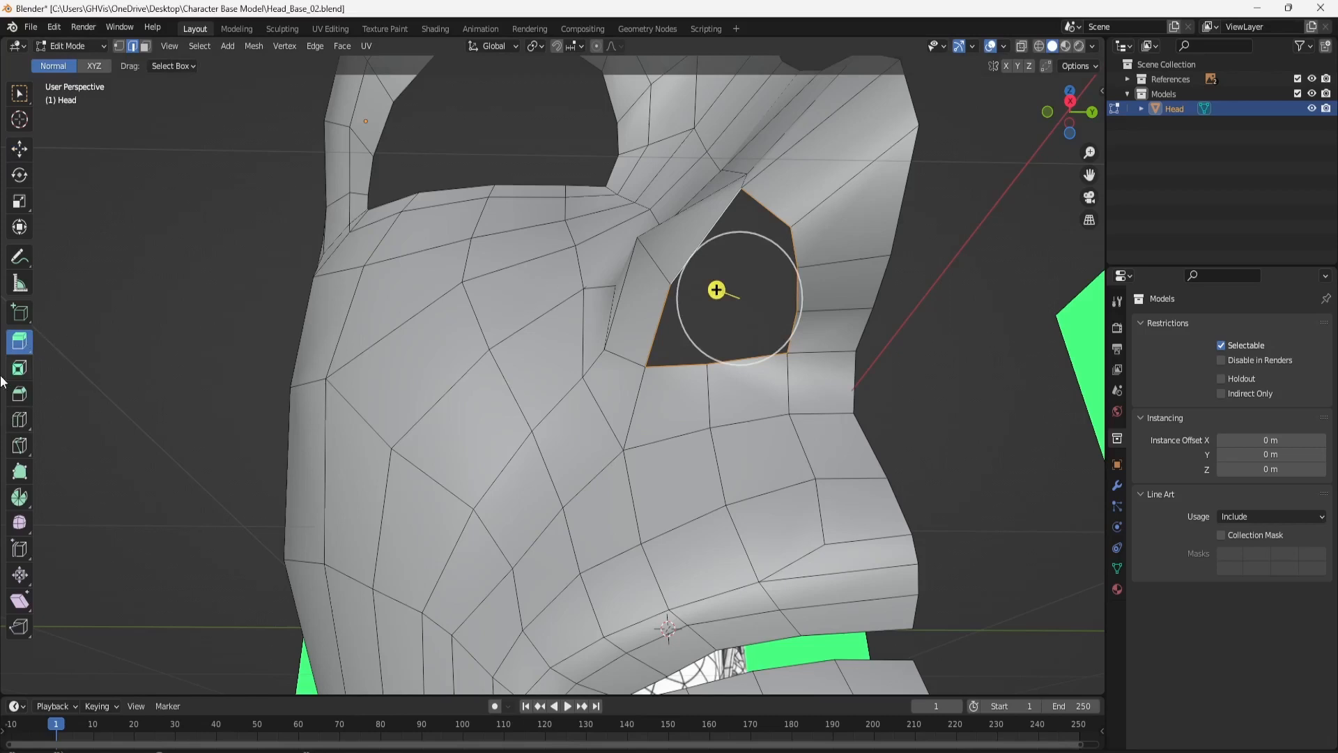
pyautogui.click(20, 341)
pyautogui.click(78, 407)
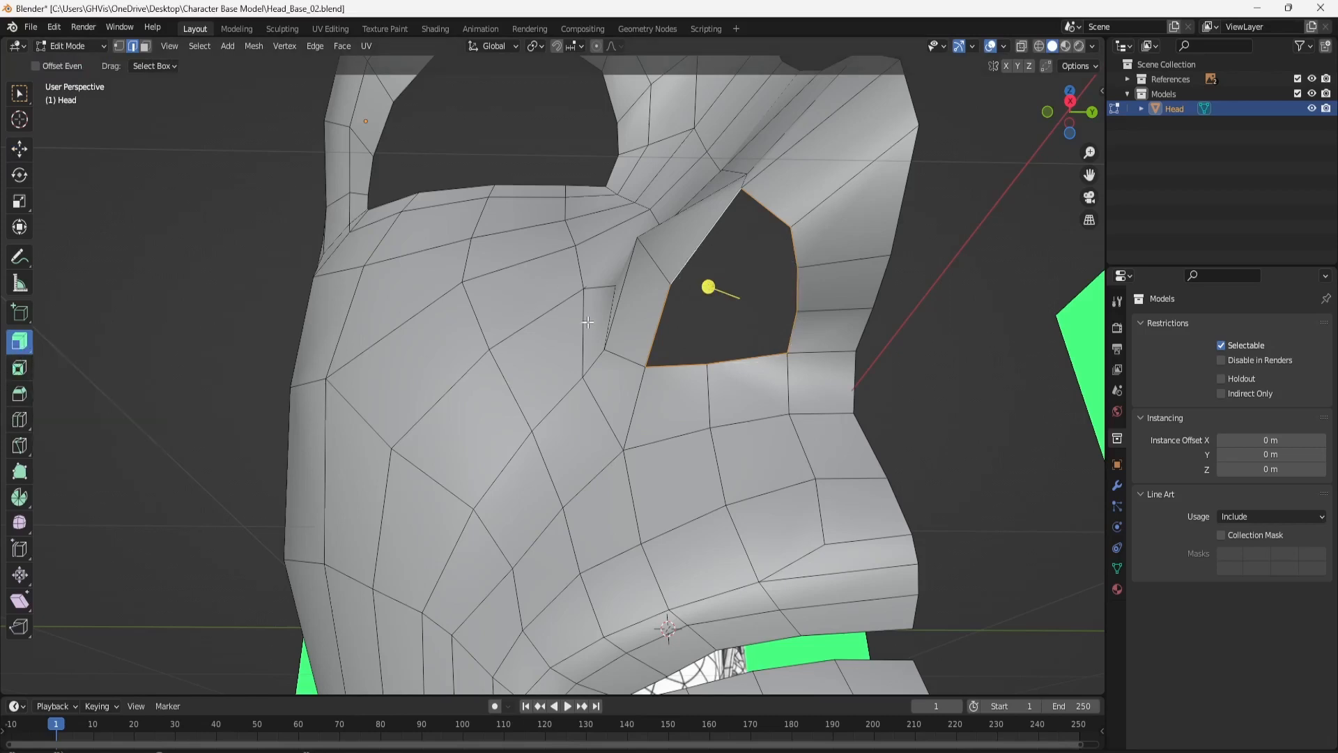
pyautogui.moveTo(708, 288); pyautogui.dragTo(544, 315)
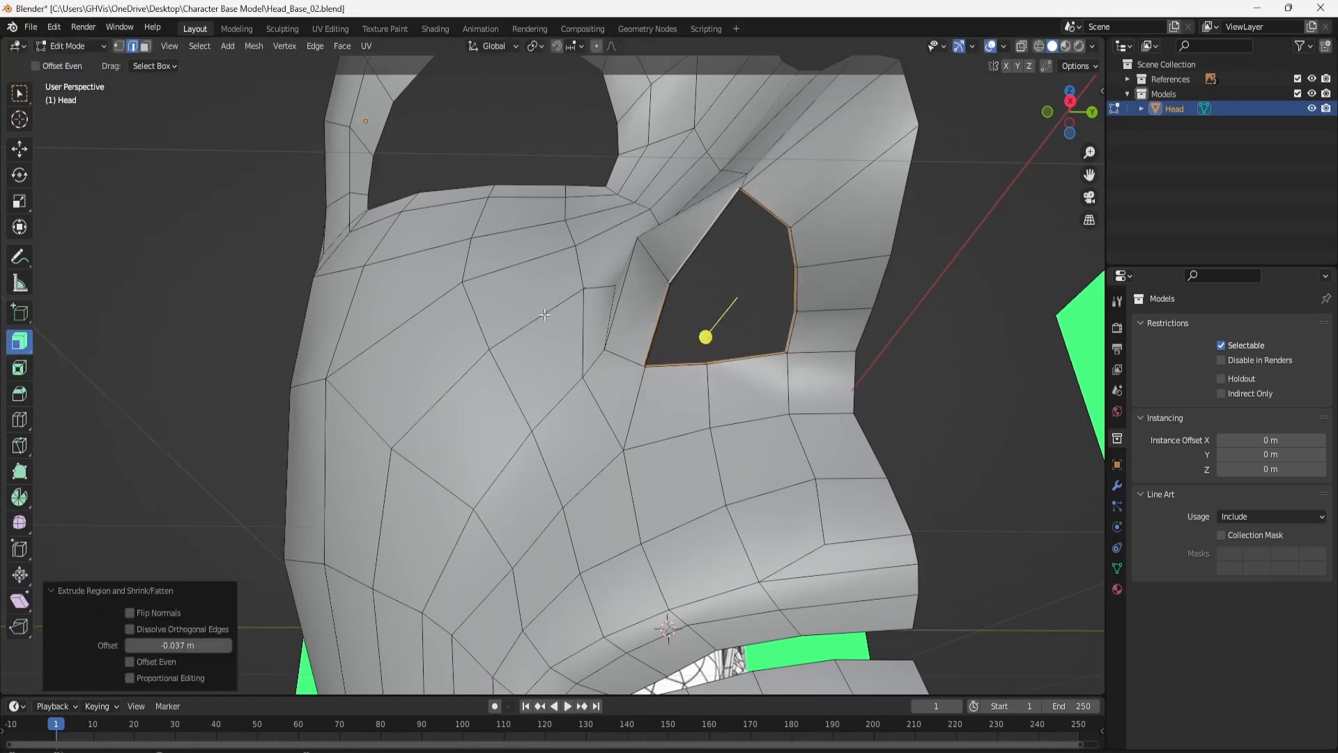
# Scale the extruded nostril loop inward to about 0.604 along X and Y.
pyautogui.click(27, 201)
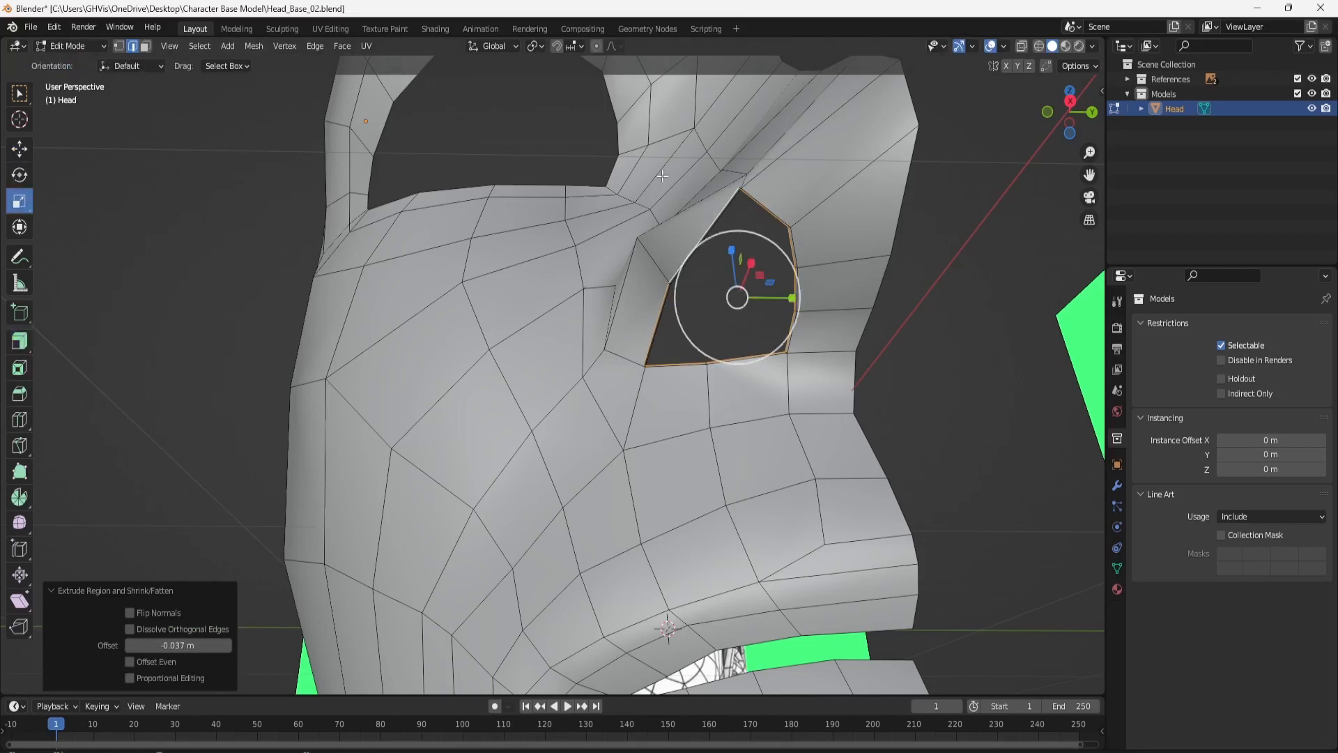
pyautogui.moveTo(772, 282); pyautogui.dragTo(777, 223, button='middle')
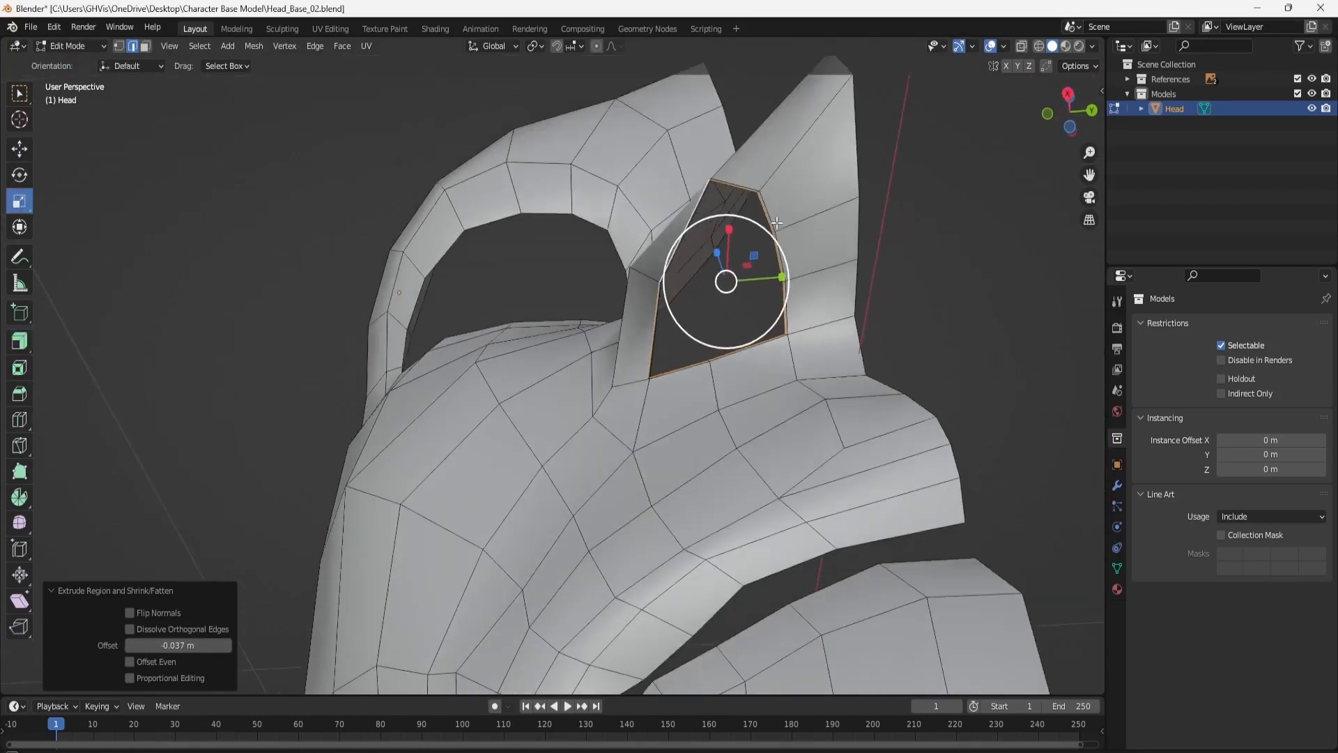
pyautogui.moveTo(753, 256); pyautogui.dragTo(747, 270)
pyautogui.moveTo(748, 270)
pyautogui.mouseDown(button='middle')
pyautogui.moveTo(760, 331)
pyautogui.moveTo(752, 245)
pyautogui.mouseUp(button='middle')
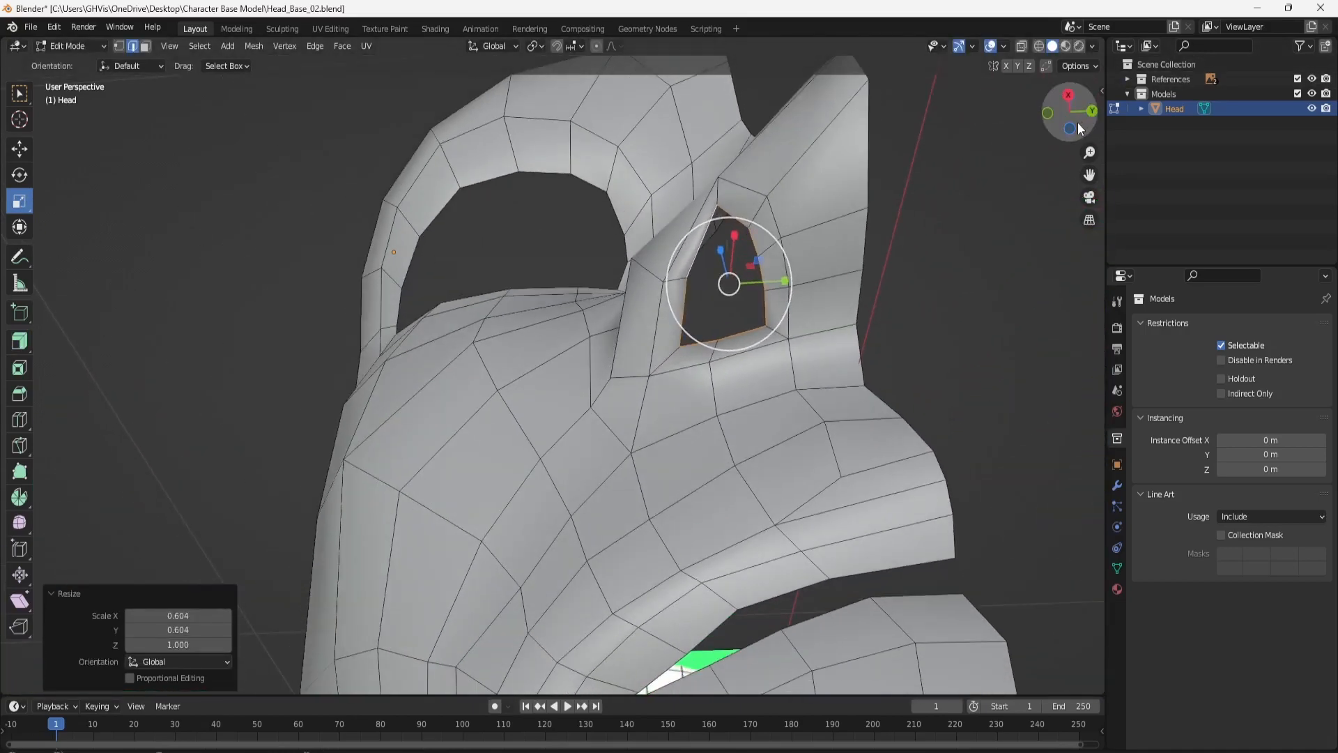
# Move the inner nostril loop's tip vertex about -0.047 m along X, then shift it together with its neighbour further back along X.
pyautogui.click(1071, 128)
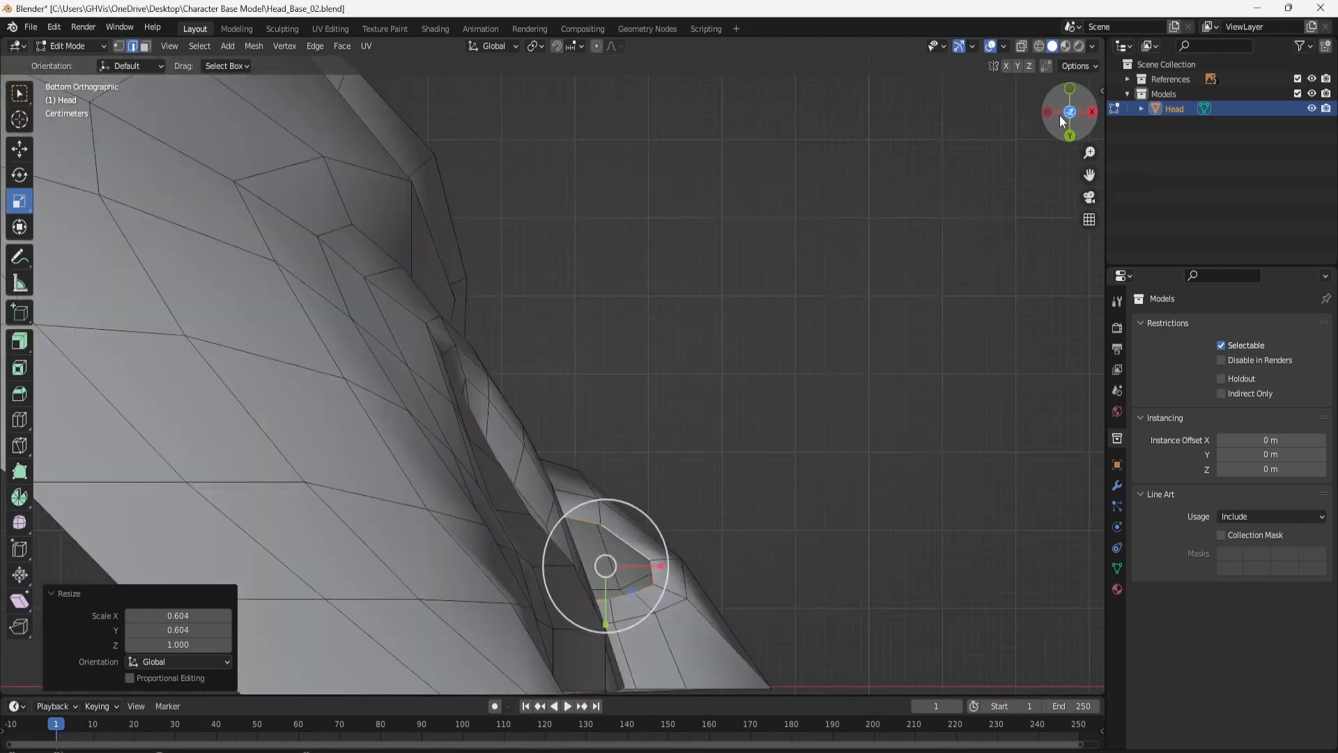
pyautogui.moveTo(760, 157); pyautogui.dragTo(574, 200, button='middle')
pyautogui.scroll(2, 794, 137)
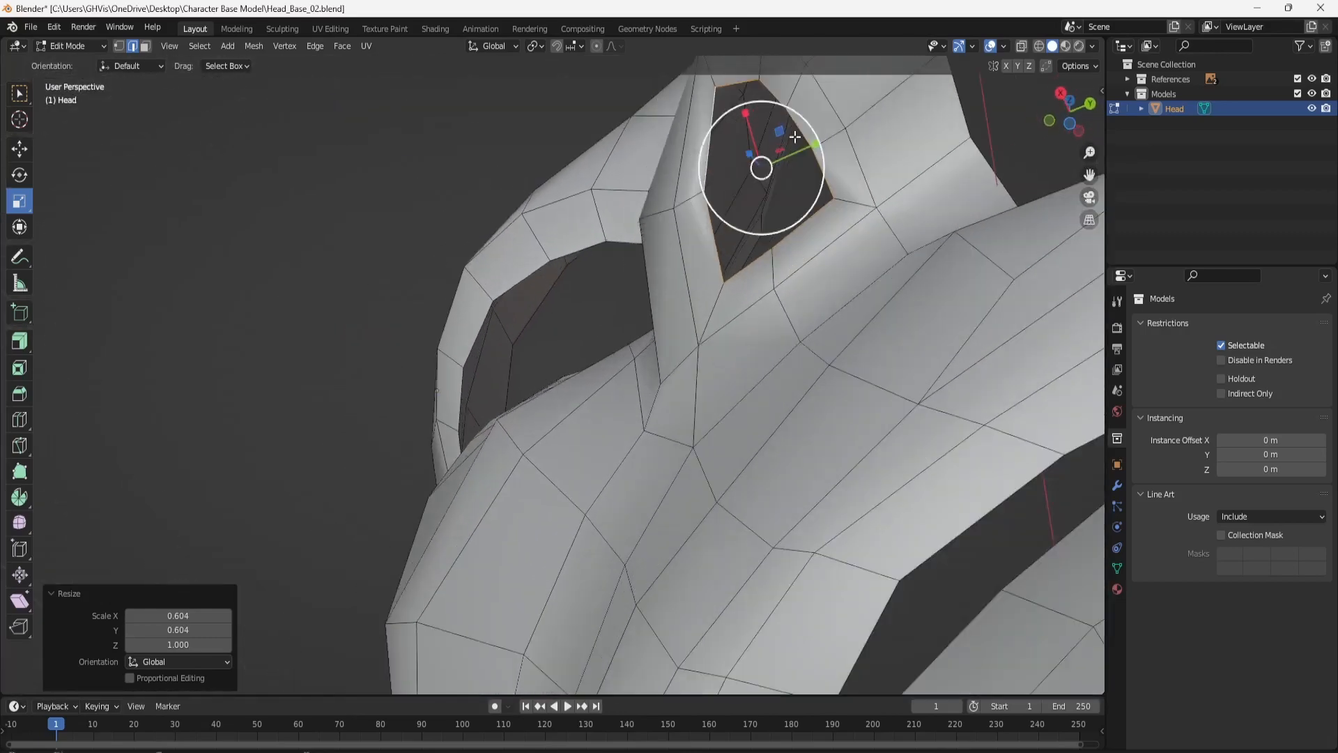
pyautogui.moveTo(795, 137); pyautogui.dragTo(803, 201, button='middle')
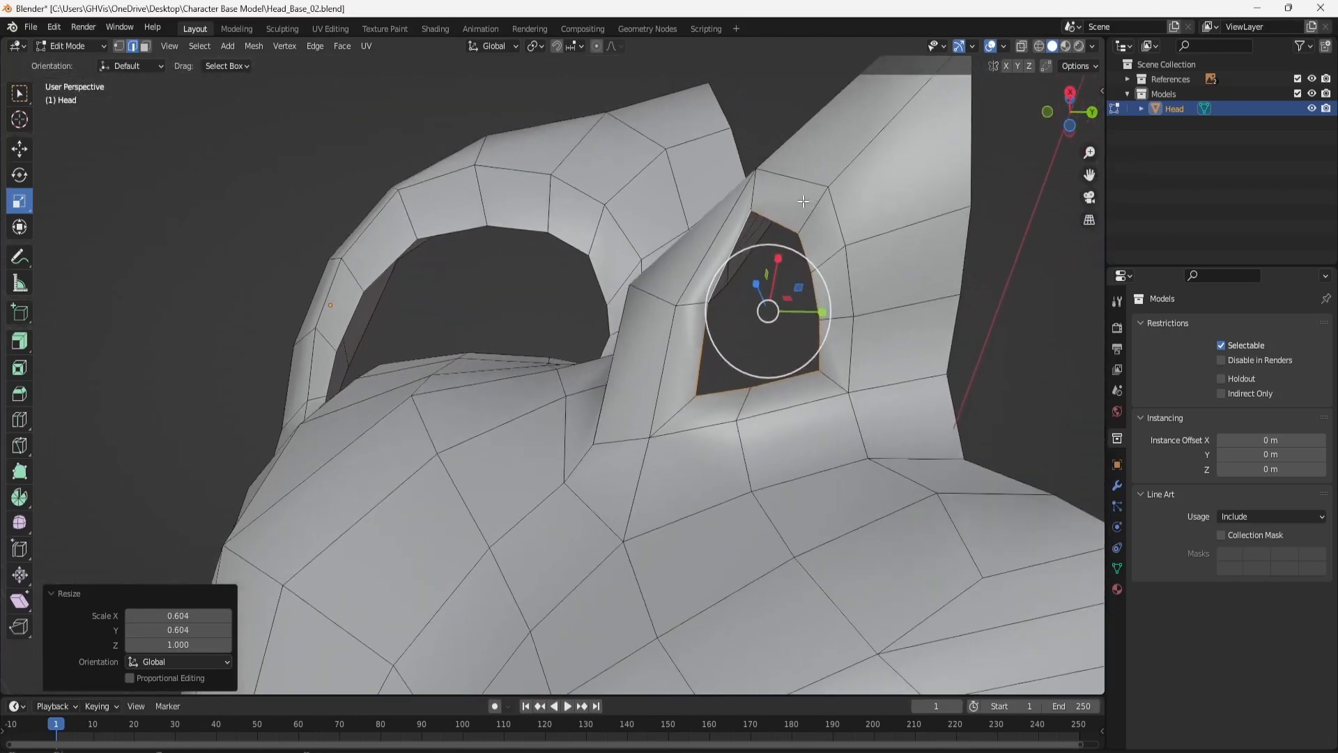
pyautogui.click(119, 46)
pyautogui.click(751, 209)
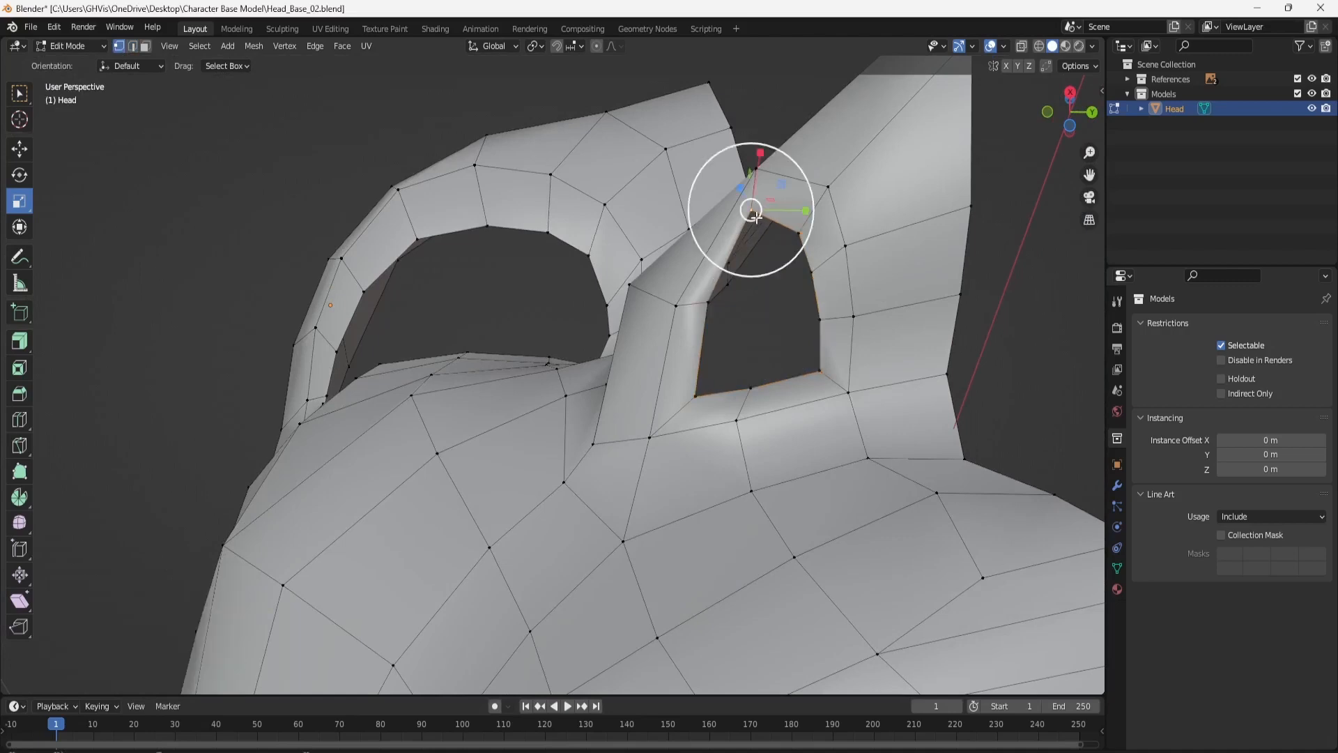
pyautogui.click(15, 148)
pyautogui.moveTo(758, 151); pyautogui.dragTo(769, 201)
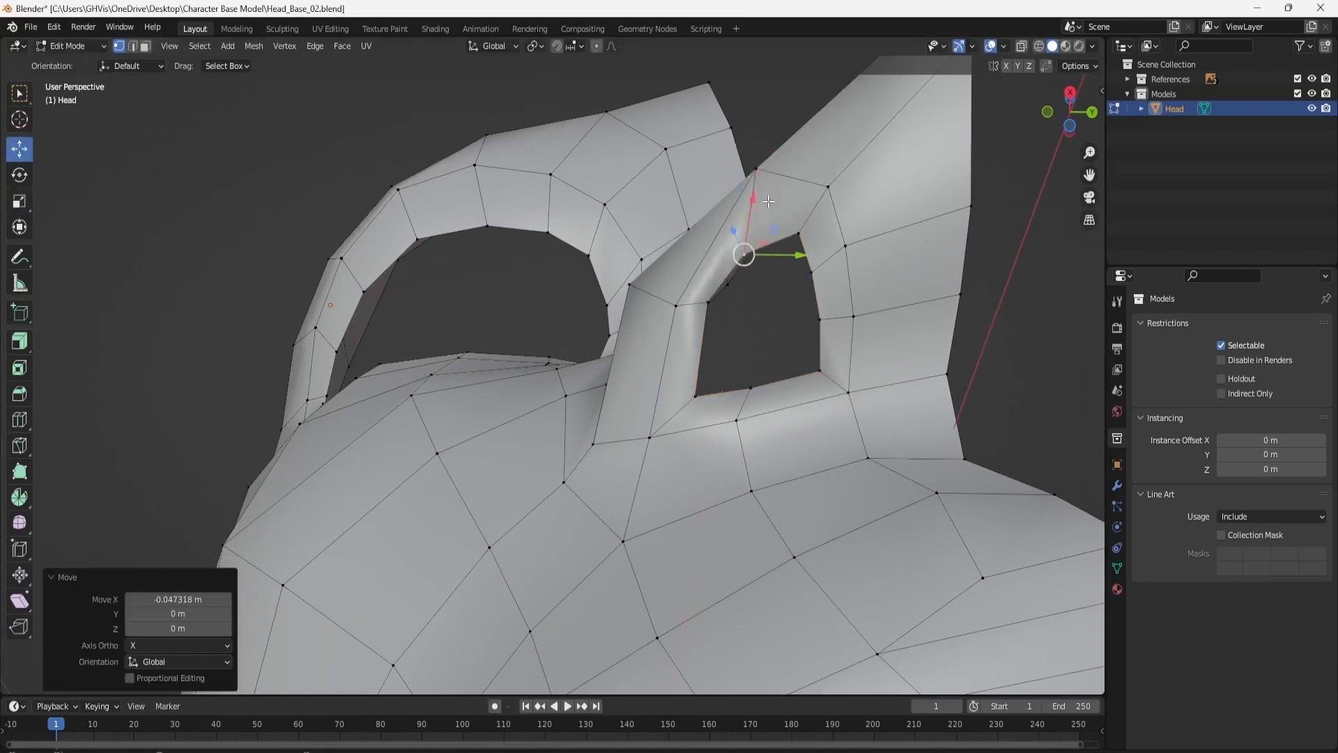
pyautogui.keyDown('shift'); pyautogui.click(801, 233); pyautogui.keyUp('shift')
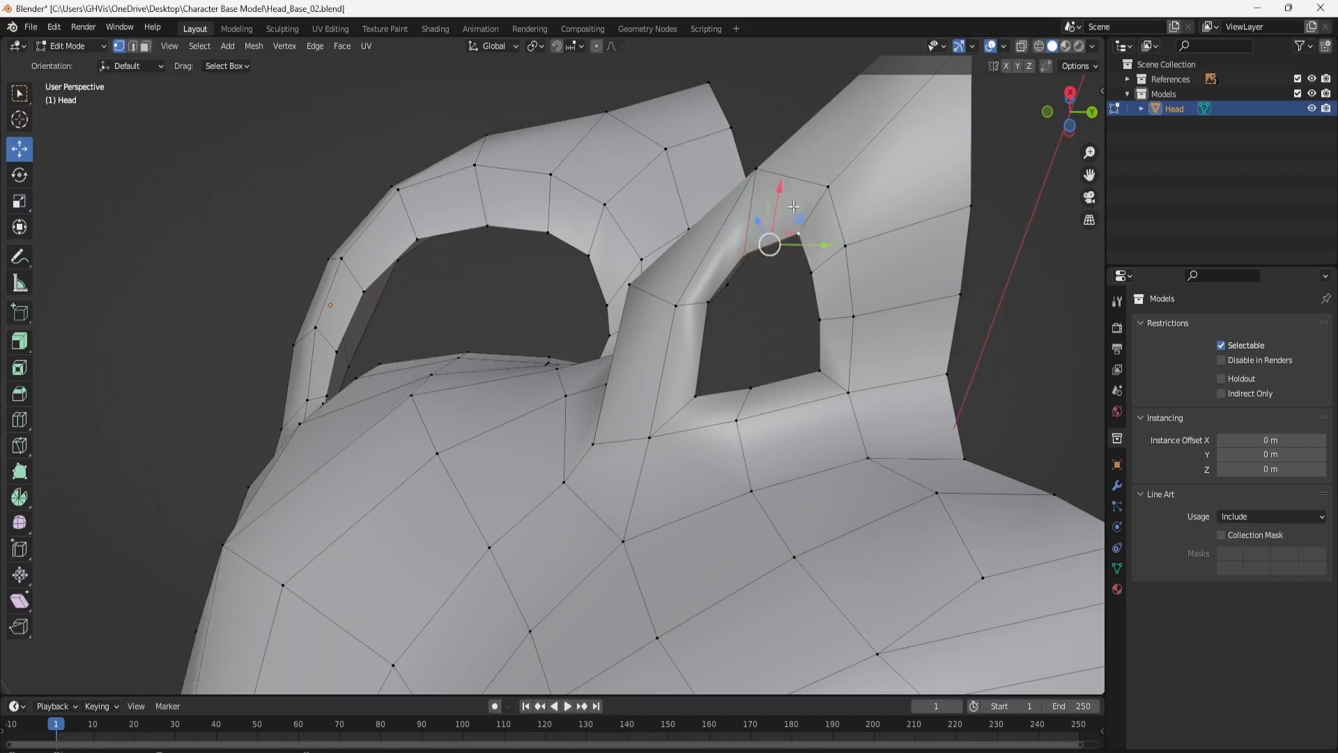
pyautogui.moveTo(781, 188); pyautogui.dragTo(773, 223)
# Shift the inner loop's two rear vertices beside the nose strip inward along Y, and move the corner one about 0.025 m along X.
pyautogui.click(817, 321)
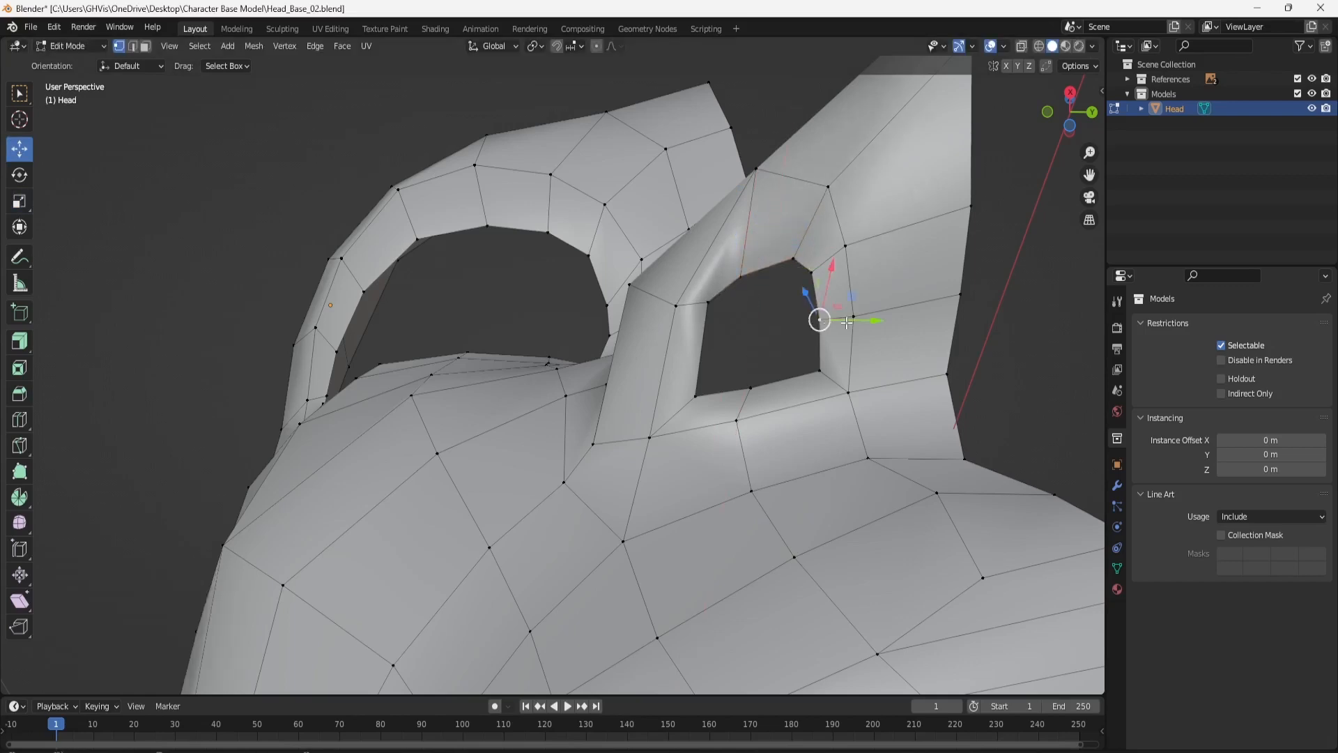
pyautogui.moveTo(846, 321); pyautogui.dragTo(837, 321)
pyautogui.click(821, 375)
pyautogui.moveTo(856, 367); pyautogui.dragTo(835, 367)
pyautogui.moveTo(802, 322); pyautogui.dragTo(804, 296)
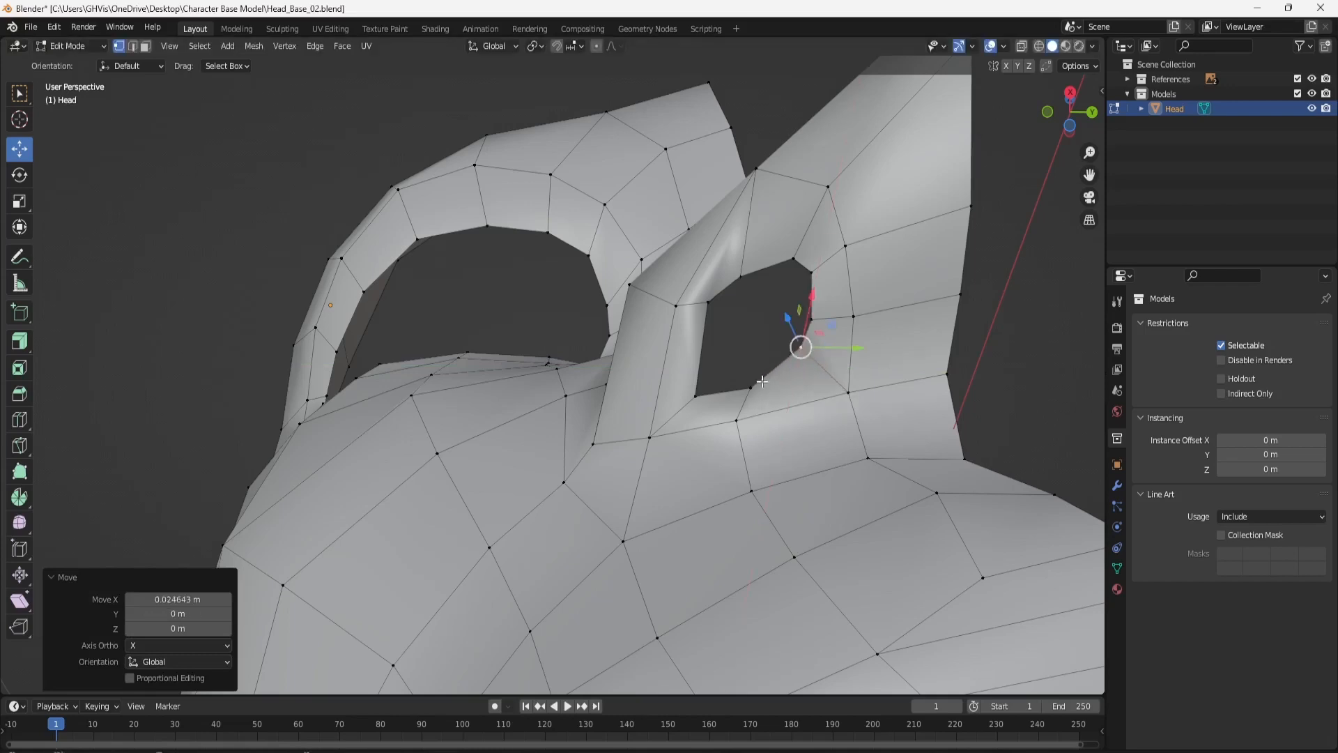
# Move the inner loop's rear middle vertex about 0.033 m along X, and bring the outer corner vertex and its neighbour inward.
pyautogui.click(750, 384)
pyautogui.moveTo(761, 338); pyautogui.dragTo(772, 324)
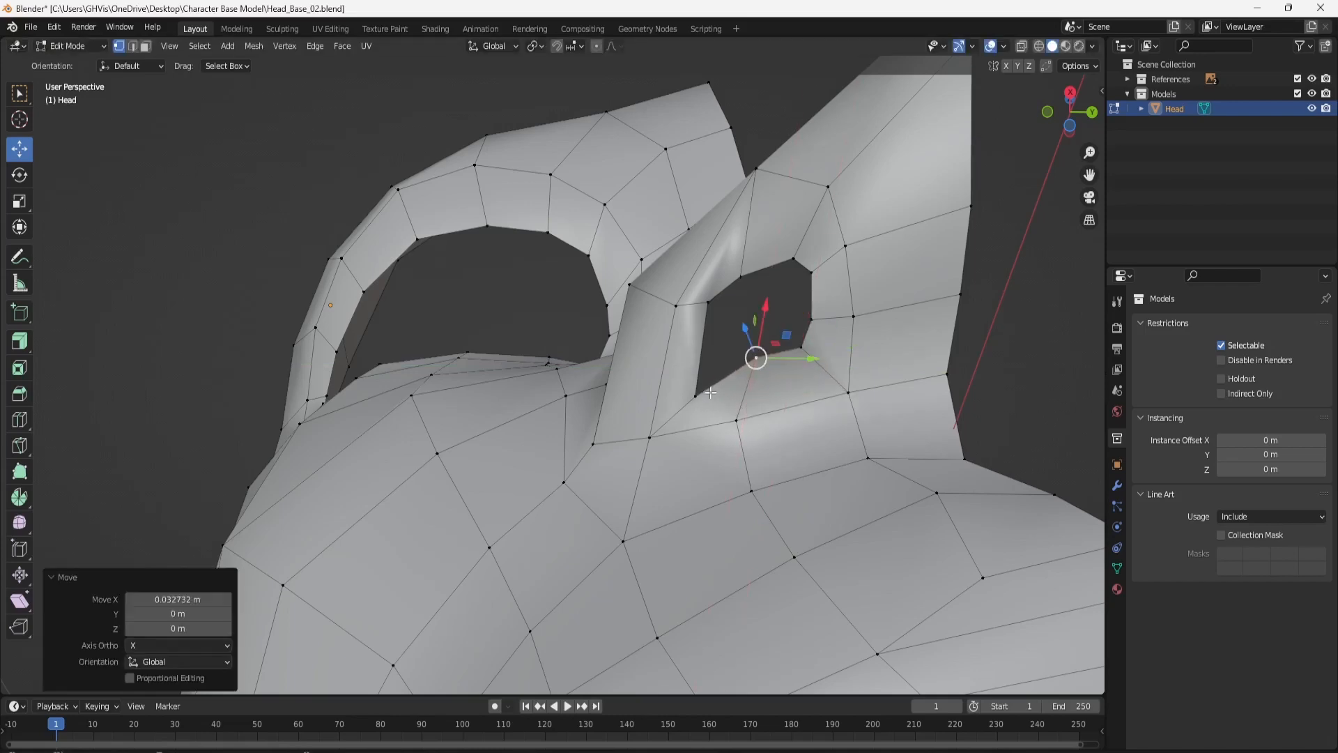
pyautogui.click(702, 394)
pyautogui.moveTo(703, 359); pyautogui.dragTo(758, 322)
pyautogui.keyDown('shift'); pyautogui.click(715, 301); pyautogui.keyUp('shift')
# Round the nostril hole by moving its front outer vertex about 0.012 m along X and its rear outer vertex about 0.014 m along Y.
pyautogui.click(745, 280)
pyautogui.moveTo(773, 278); pyautogui.dragTo(768, 217)
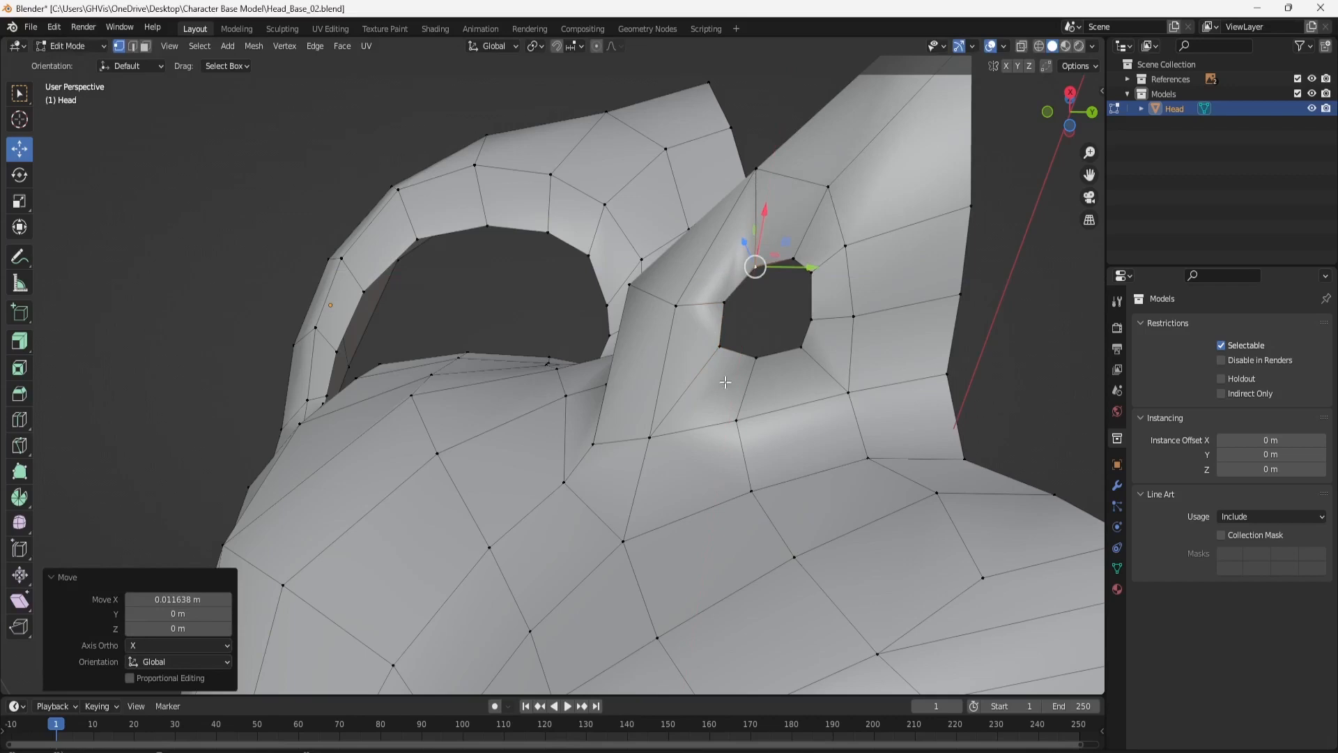
pyautogui.click(732, 347)
pyautogui.moveTo(742, 345); pyautogui.dragTo(761, 341)
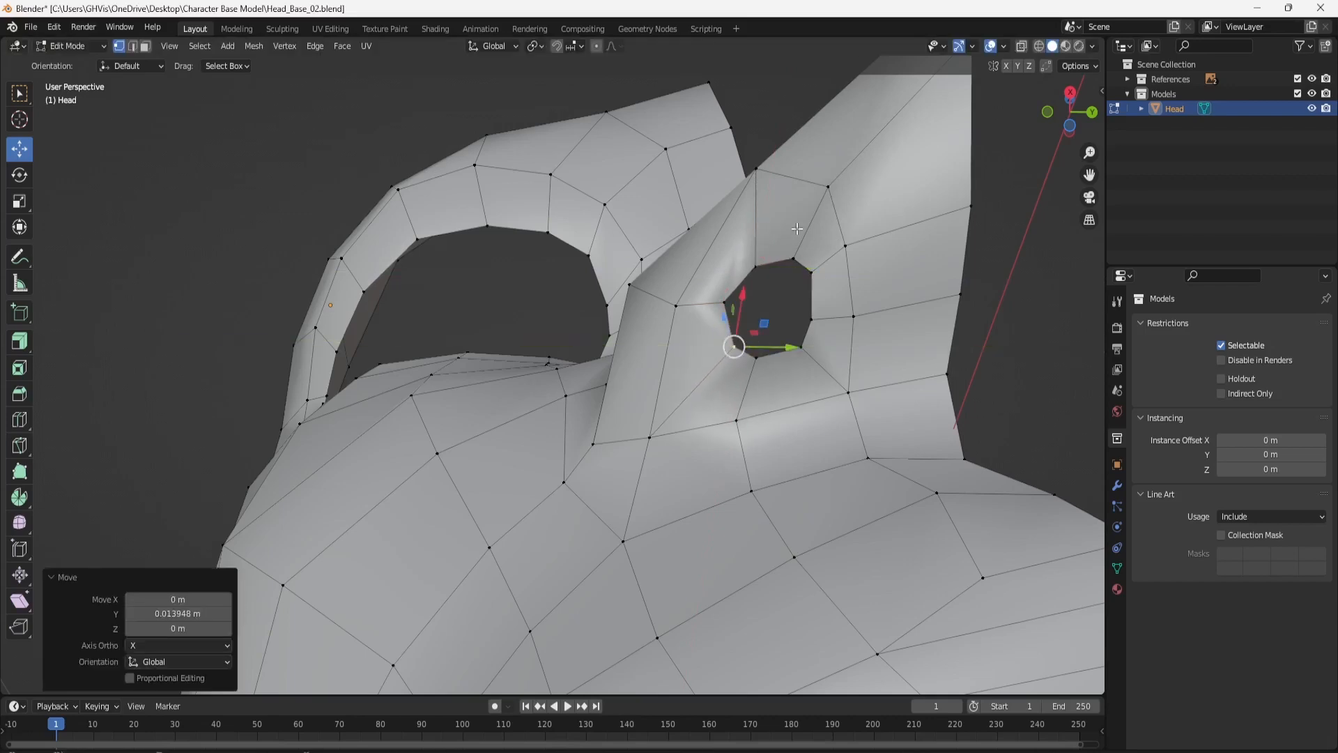
# Switch to edge selection and enable the Statistics overlay in the viewport.
pyautogui.click(801, 344)
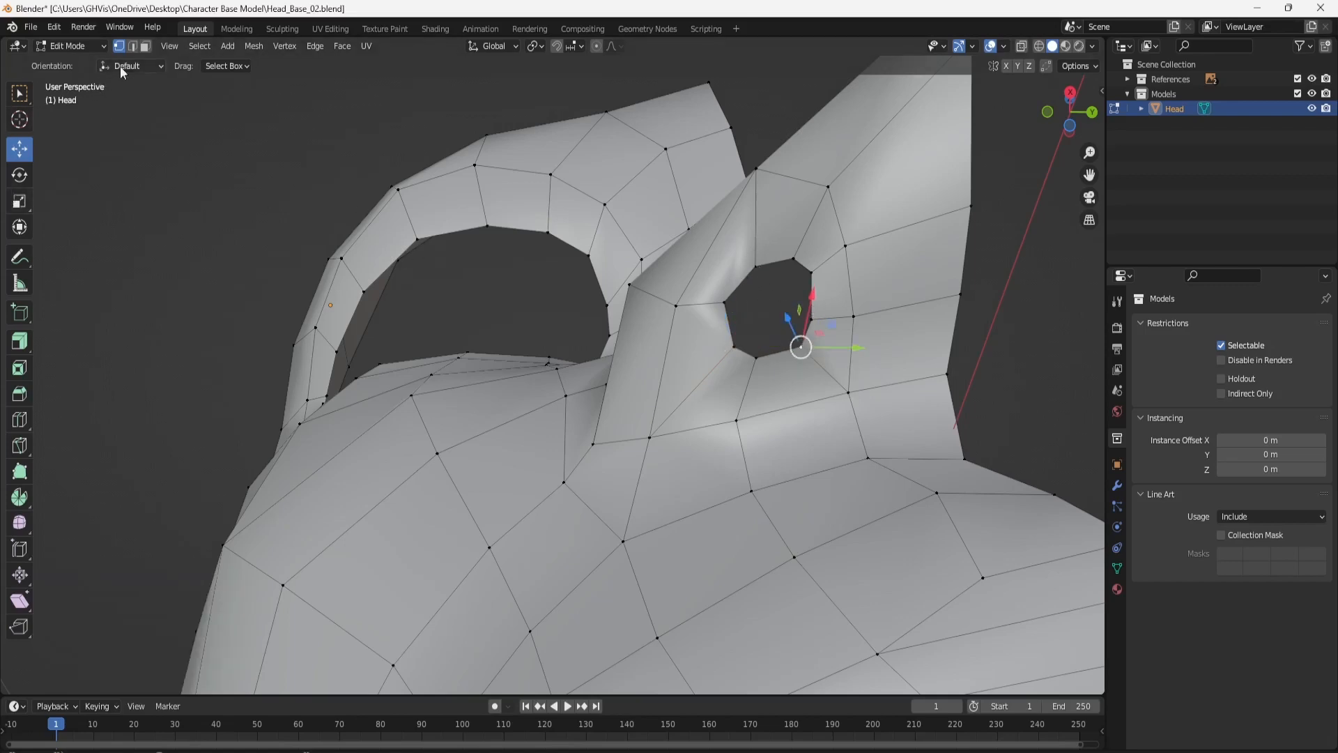
pyautogui.click(138, 50)
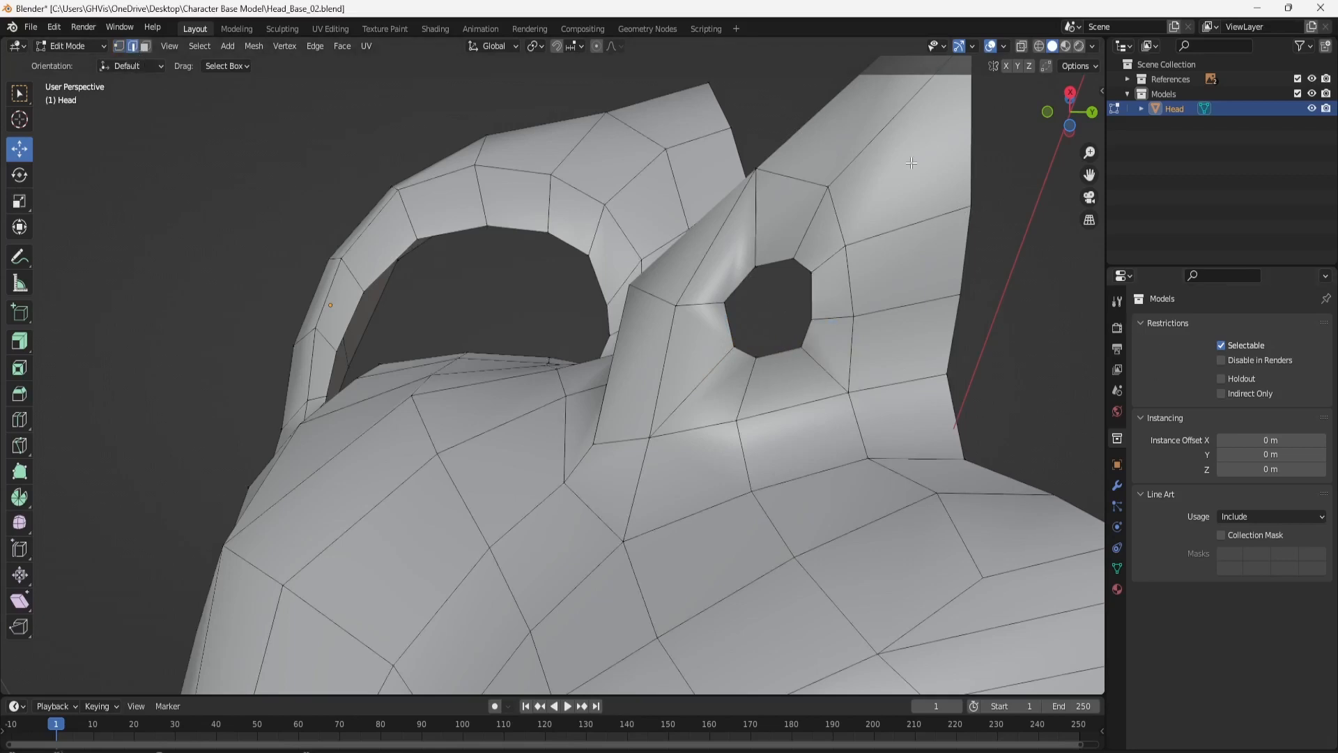
pyautogui.click(1004, 46)
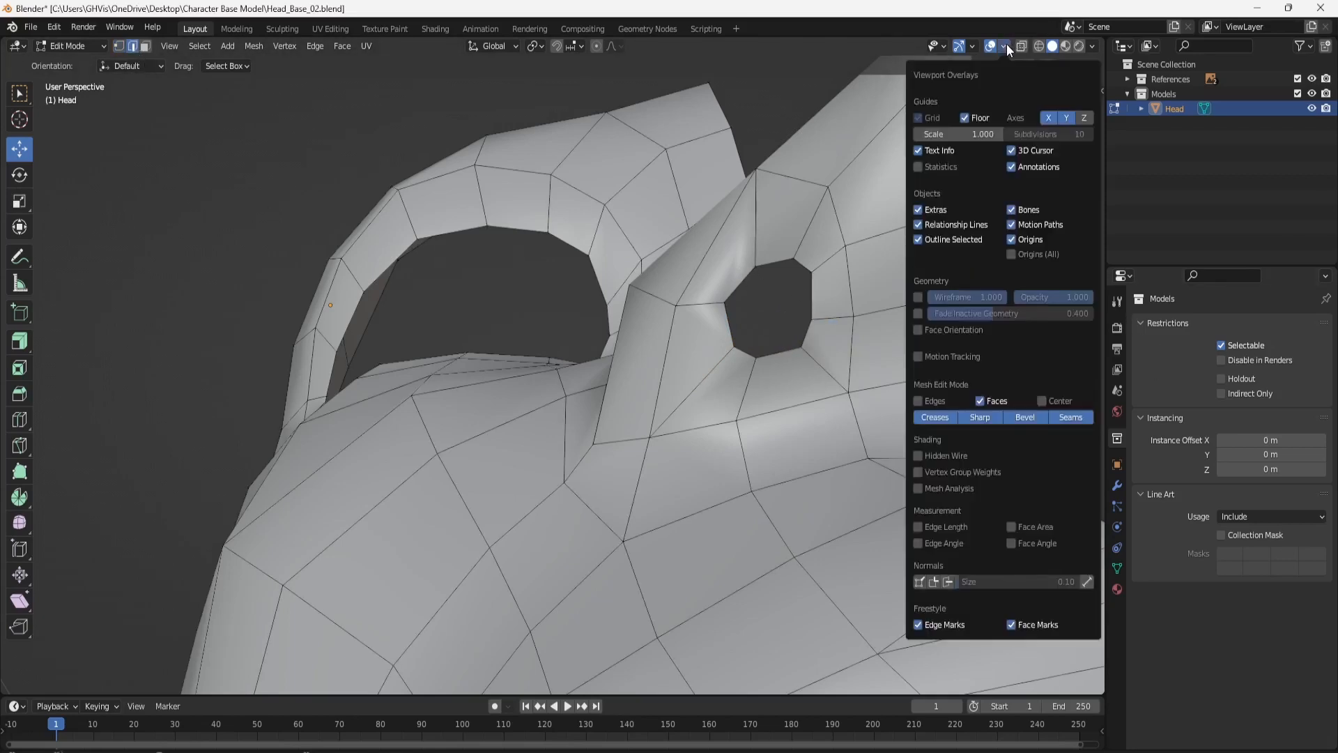
pyautogui.click(931, 165)
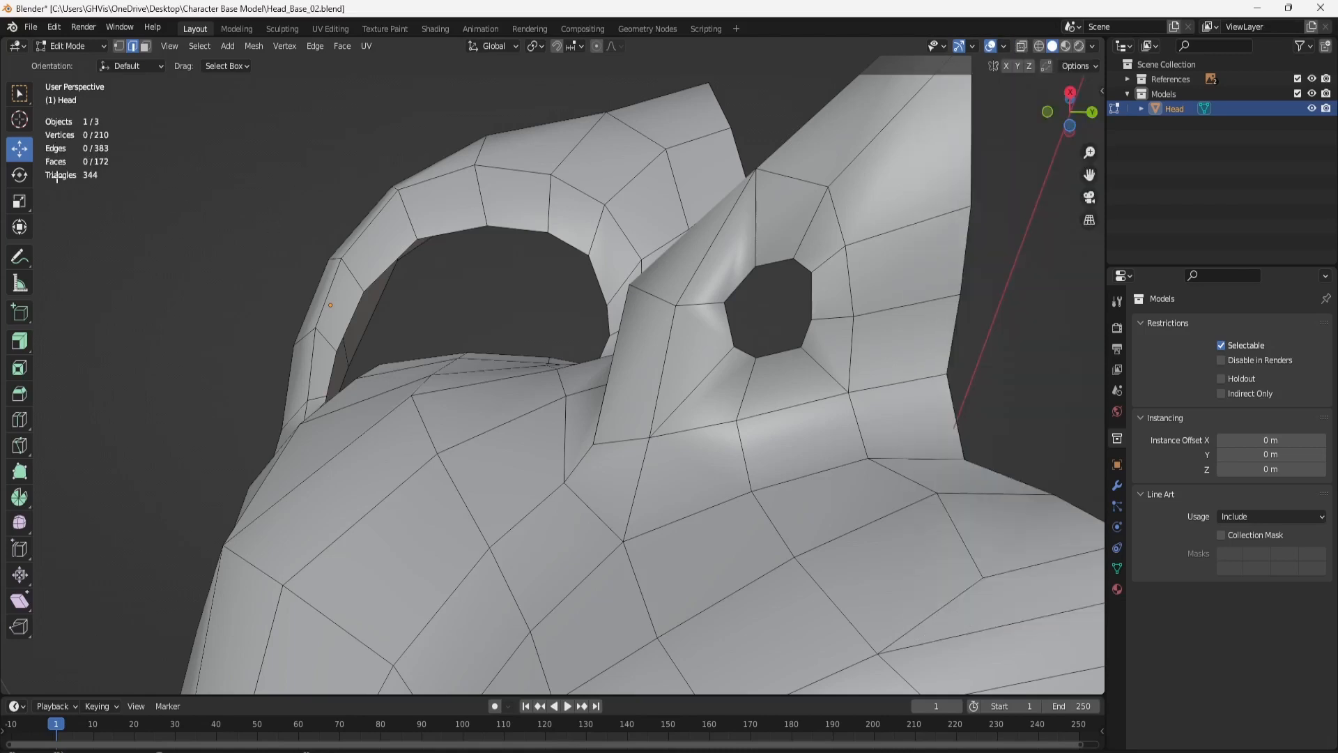
# Select the rounded nostril hole's edge loop and extrude it inward along its normals by about -0.039 m.
pyautogui.click(786, 263)
pyautogui.keyDown('alt'); pyautogui.click(780, 264); pyautogui.keyUp('alt')
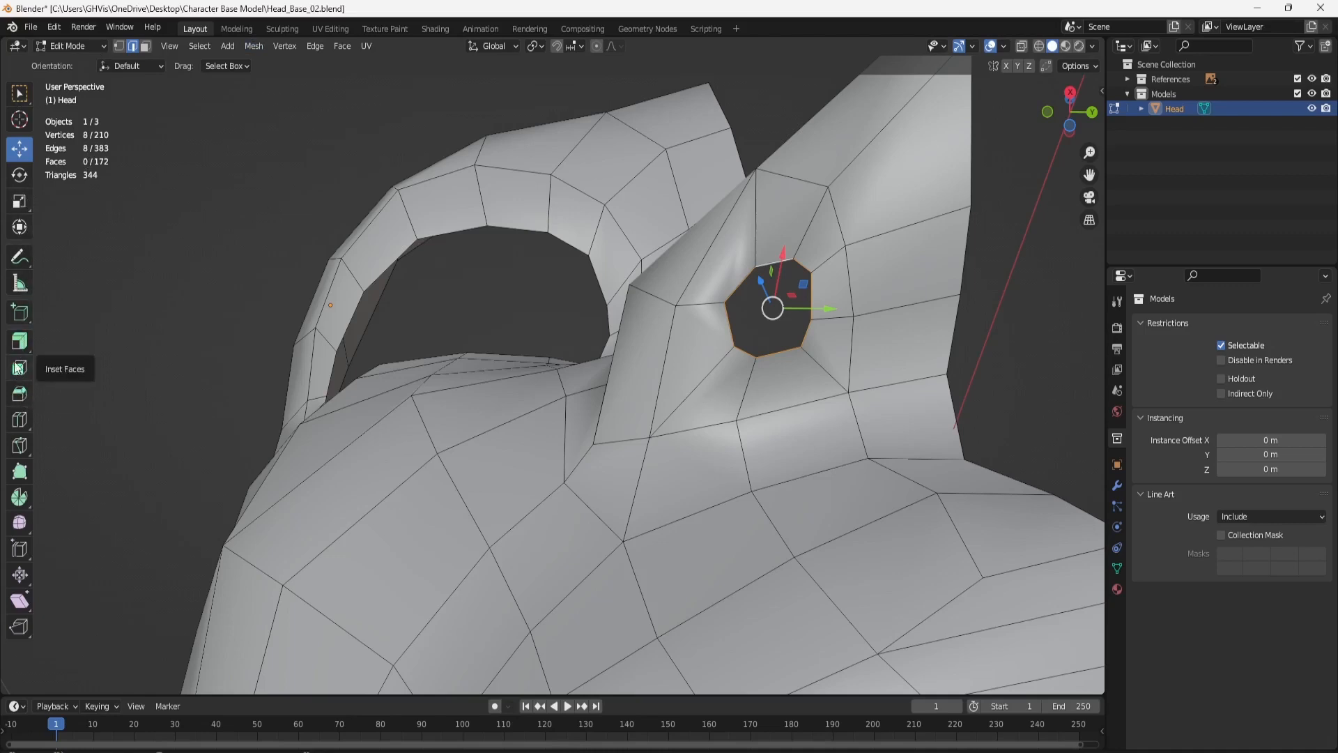
pyautogui.click(19, 340)
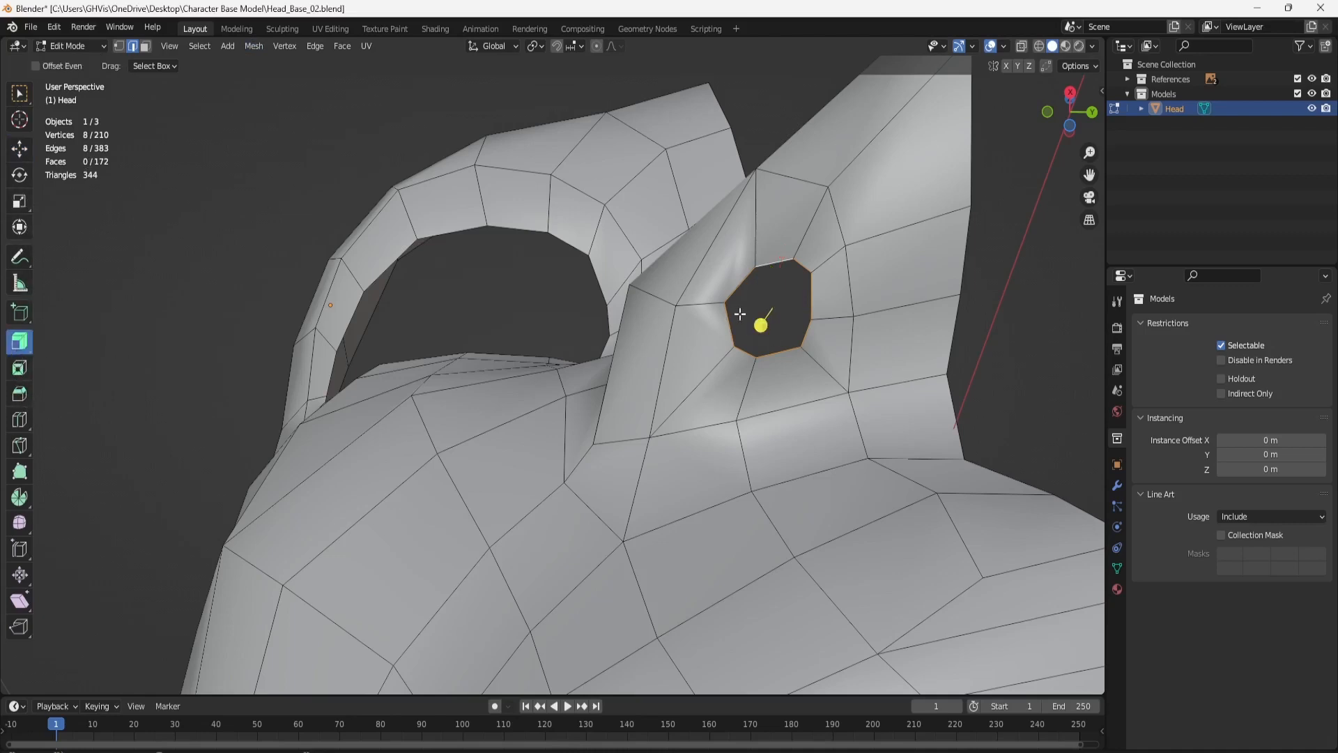
pyautogui.moveTo(761, 325); pyautogui.dragTo(751, 322)
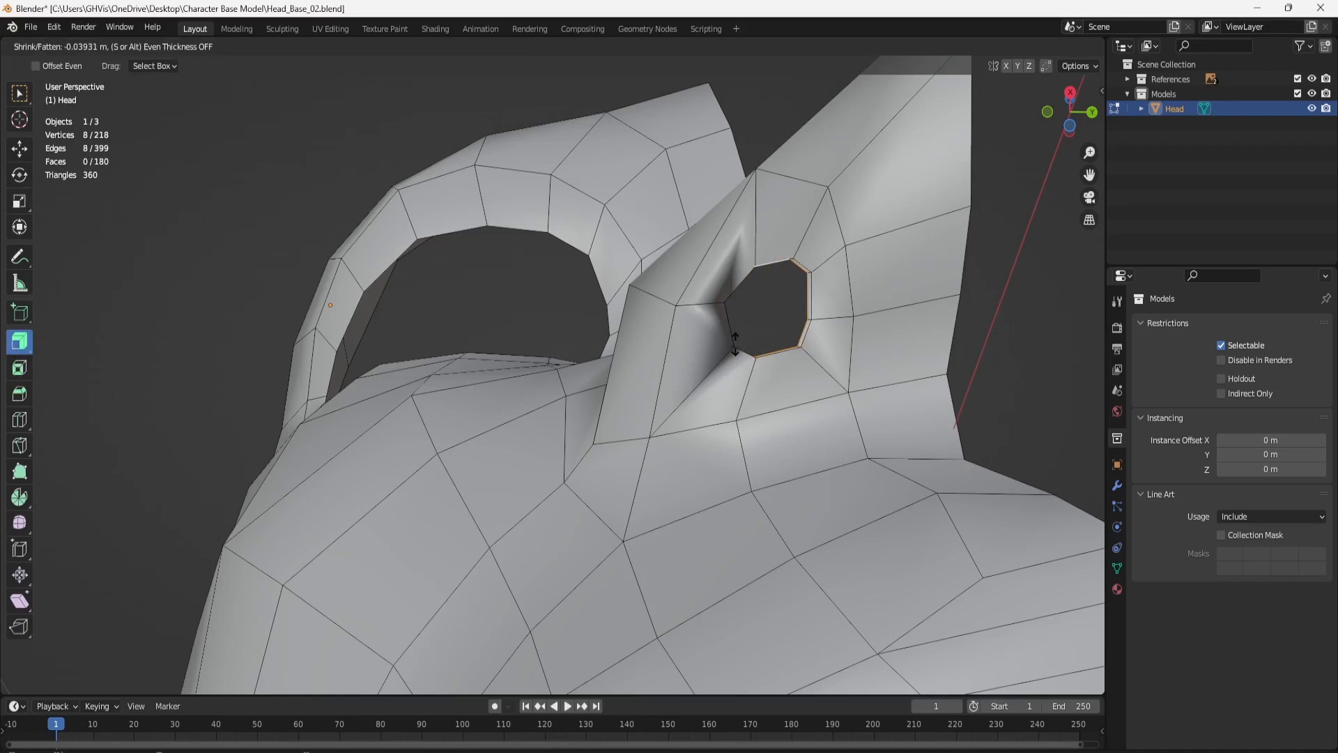
# Scale the newly extruded nostril loop slightly inward, including a factor of 0.990 along X.
pyautogui.click(20, 202)
pyautogui.moveTo(805, 285); pyautogui.dragTo(786, 253)
pyautogui.moveTo(786, 252); pyautogui.dragTo(824, 276, button='middle')
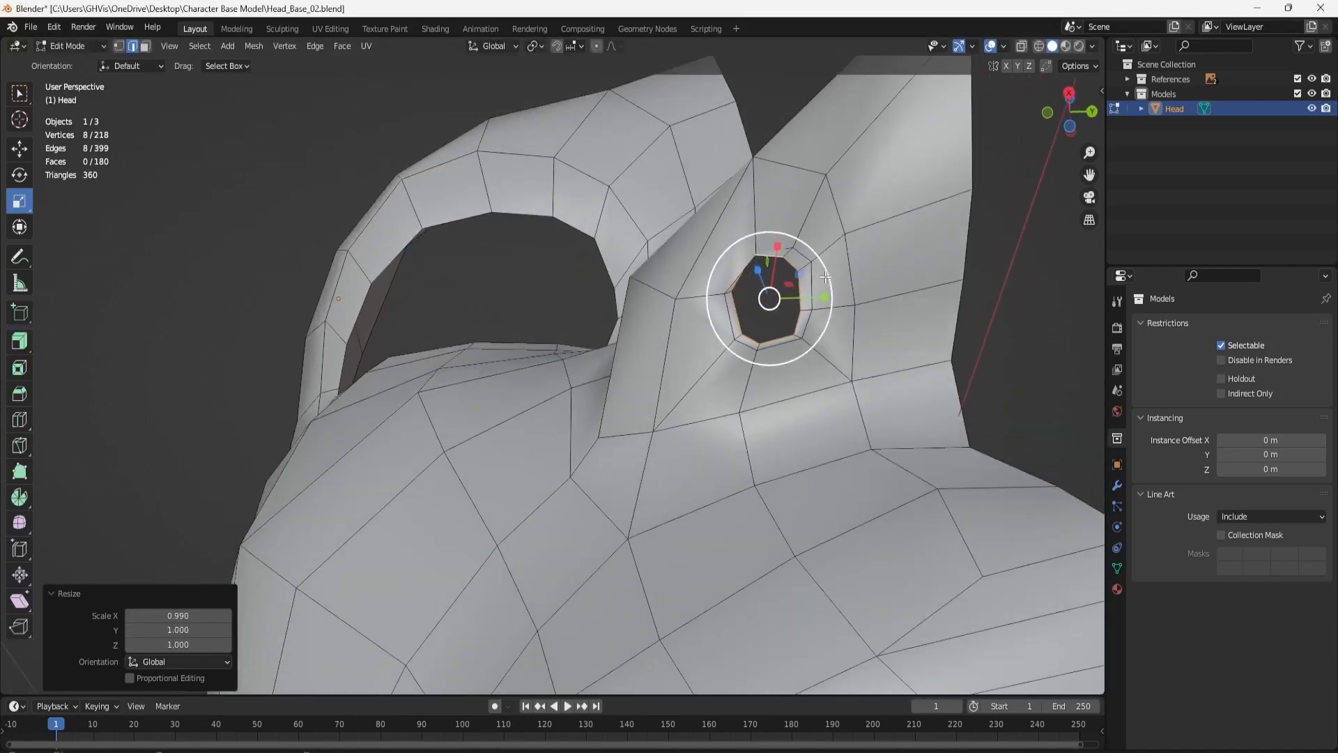
# Shift the nostril opening's inner edge loop about -0.009 m along X and flatten it with a Z scale of about 0.147.
pyautogui.click(30, 150)
pyautogui.moveTo(777, 245); pyautogui.dragTo(774, 248)
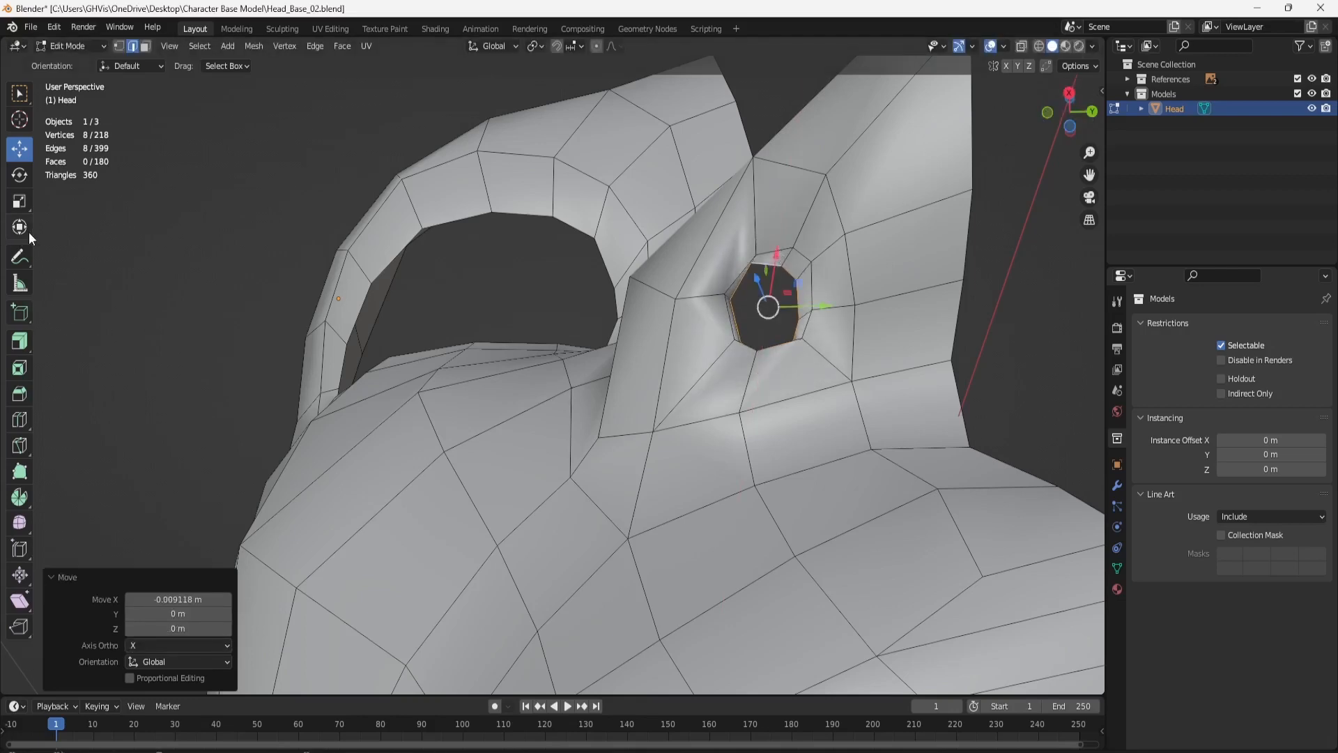
pyautogui.click(19, 201)
pyautogui.moveTo(800, 281); pyautogui.dragTo(763, 294)
pyautogui.moveTo(851, 222); pyautogui.dragTo(579, 244, button='middle')
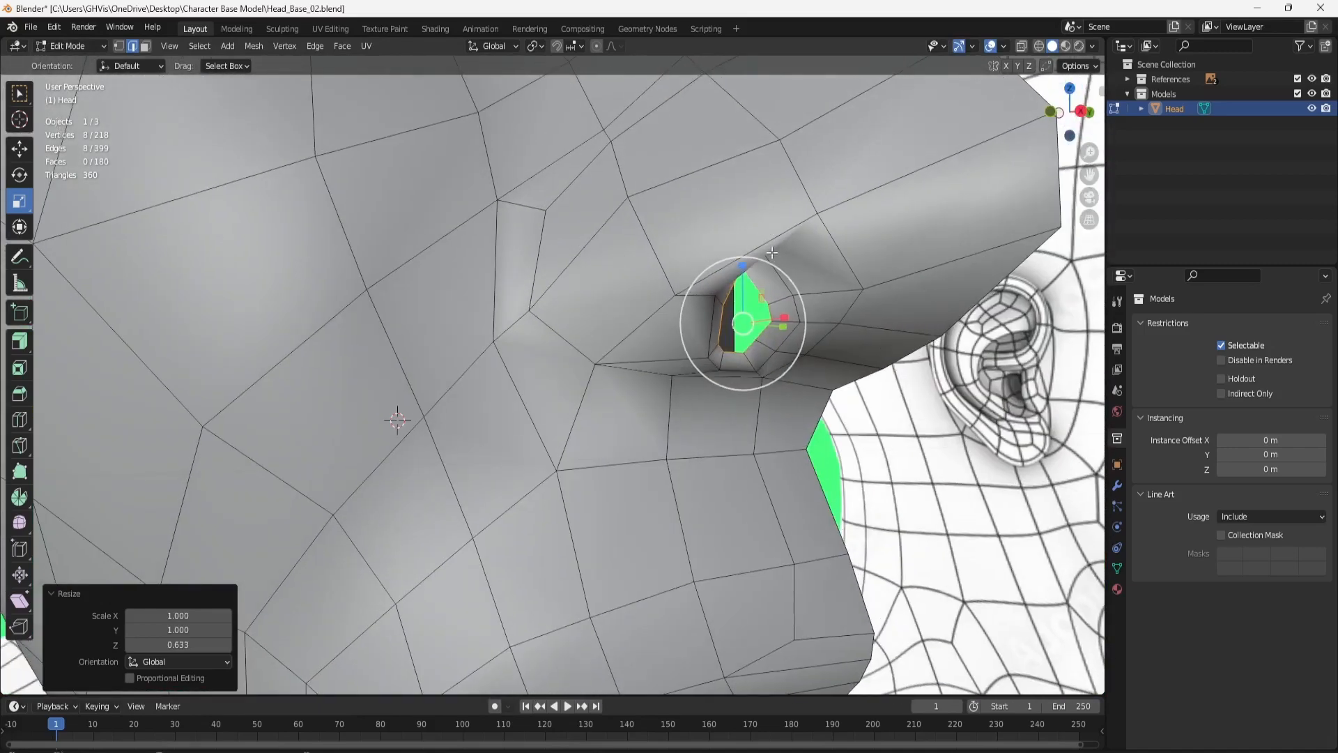
pyautogui.moveTo(755, 261); pyautogui.dragTo(751, 317)
pyautogui.hotkey('ctrl', 'z')
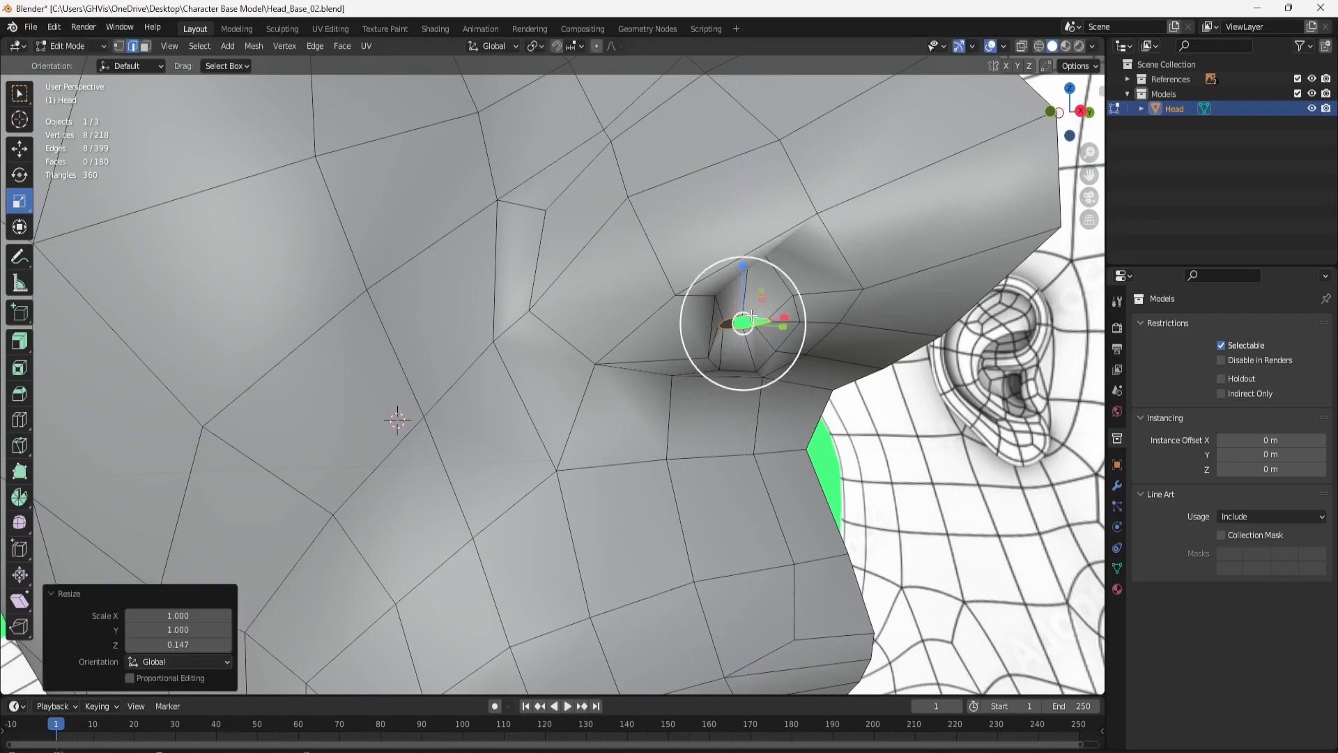
# Raise the flattened nostril edge loop about 0.056 m along Z into the nose.
pyautogui.click(20, 148)
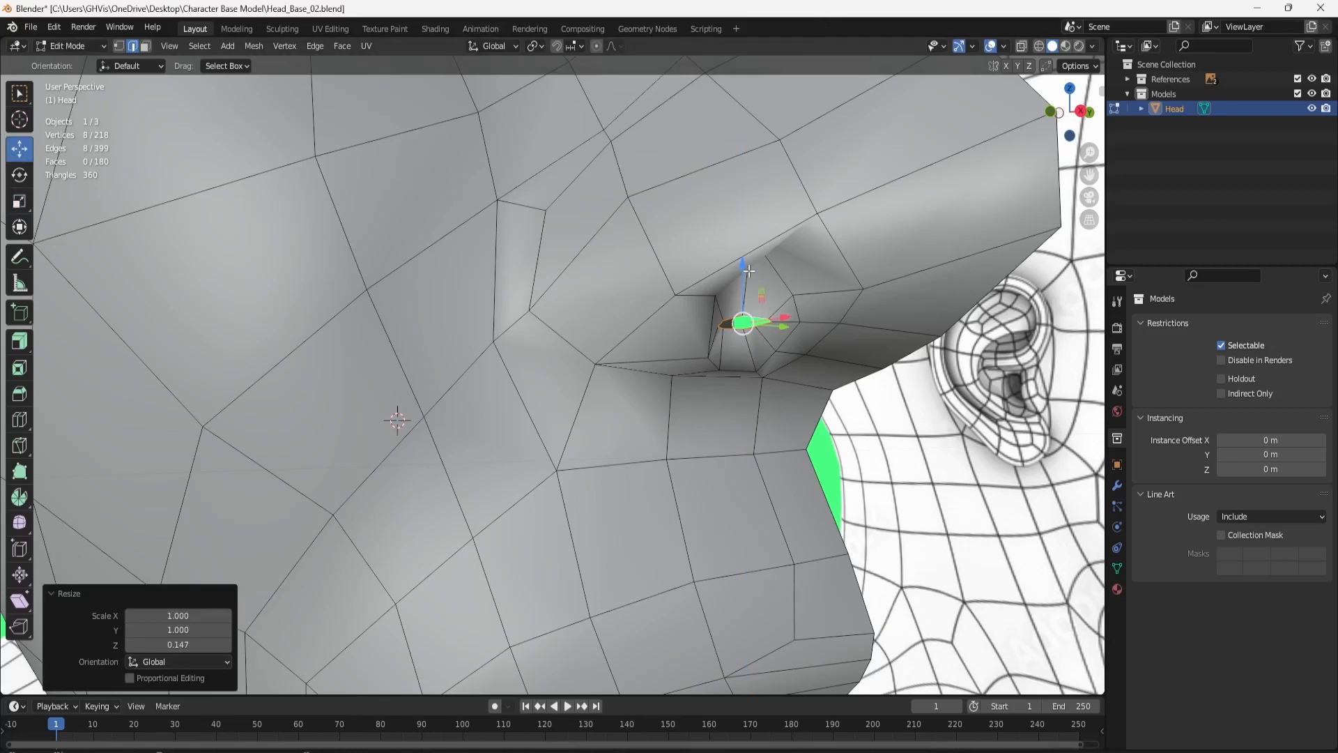
pyautogui.moveTo(749, 271); pyautogui.dragTo(741, 216)
pyautogui.scroll(3, 773, 276)
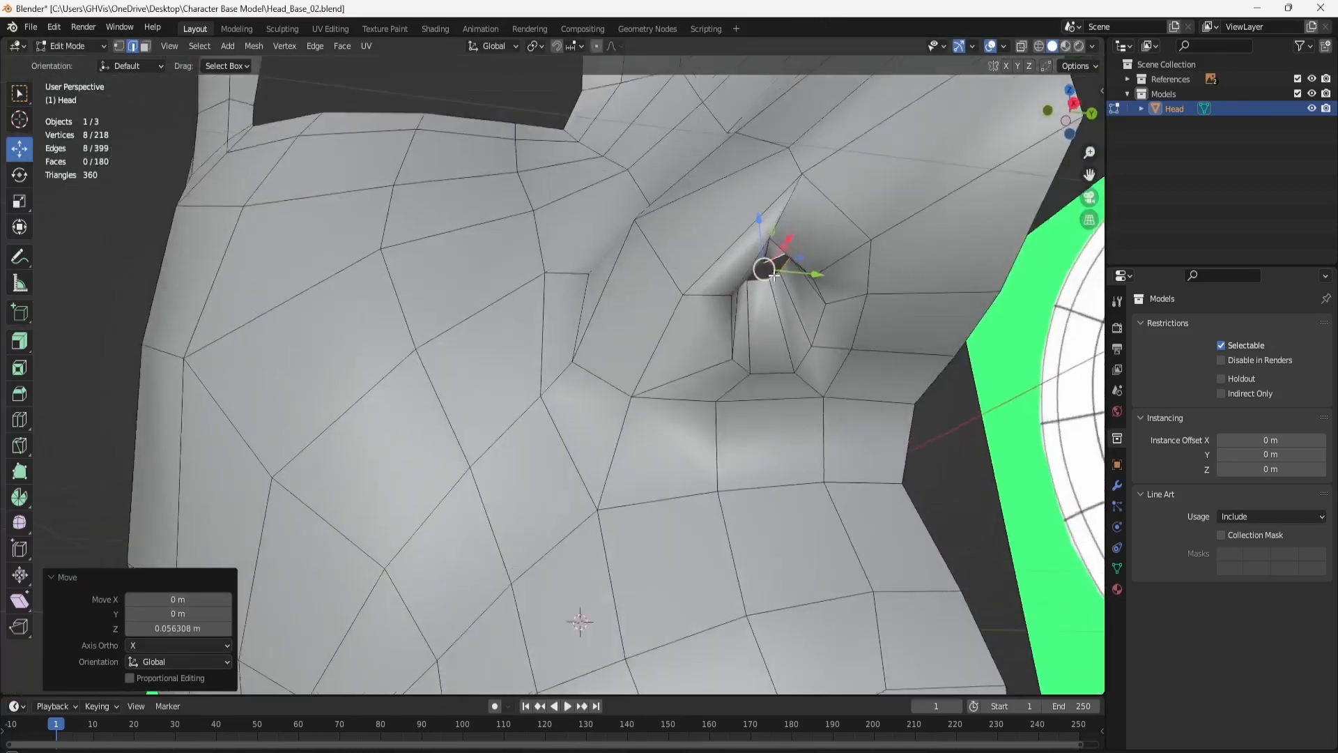
# Move the single front rim vertex of the nostril about 0.072 m along X and lower it about 0.047 m along Z.
pyautogui.moveTo(773, 275); pyautogui.dragTo(684, 281, button='middle')
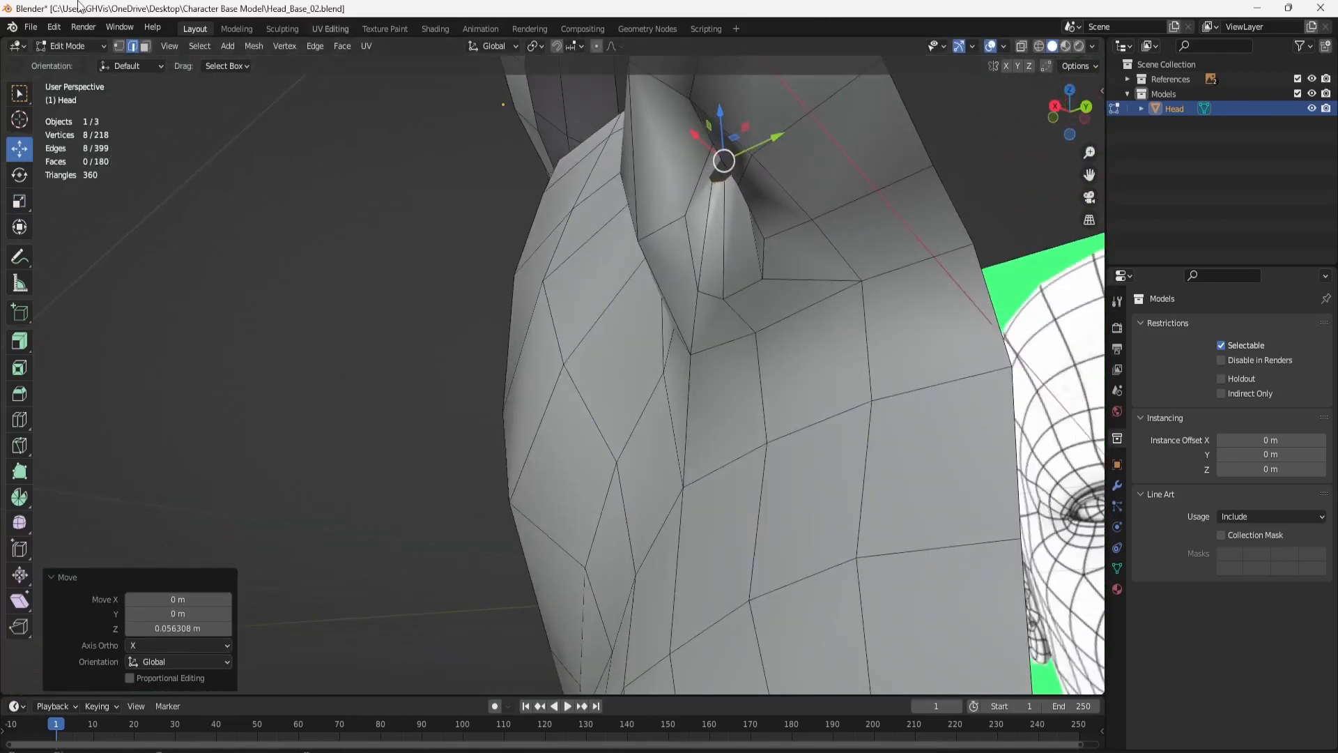
pyautogui.click(119, 45)
pyautogui.click(713, 145)
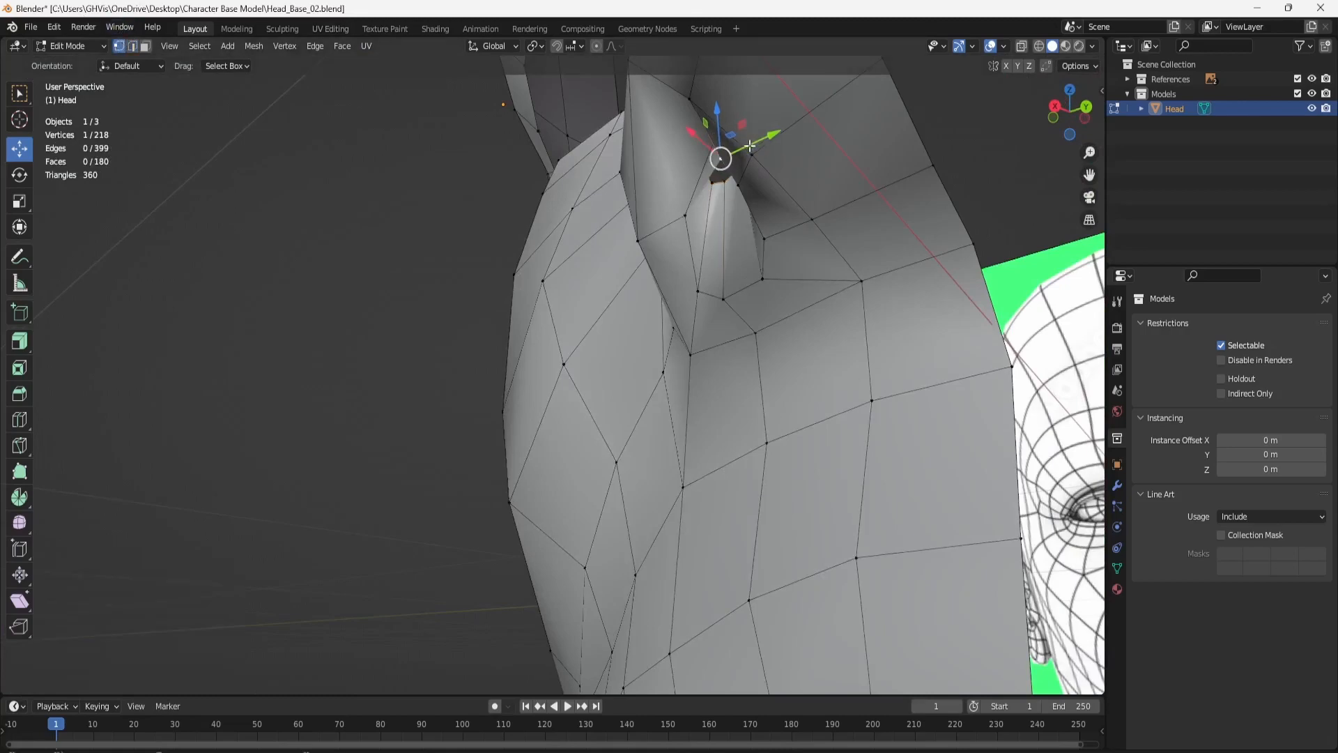
pyautogui.moveTo(713, 145)
pyautogui.mouseDown(button='middle')
pyautogui.moveTo(765, 155)
pyautogui.moveTo(711, 167)
pyautogui.mouseUp(button='middle')
pyautogui.moveTo(650, 77); pyautogui.dragTo(577, 42)
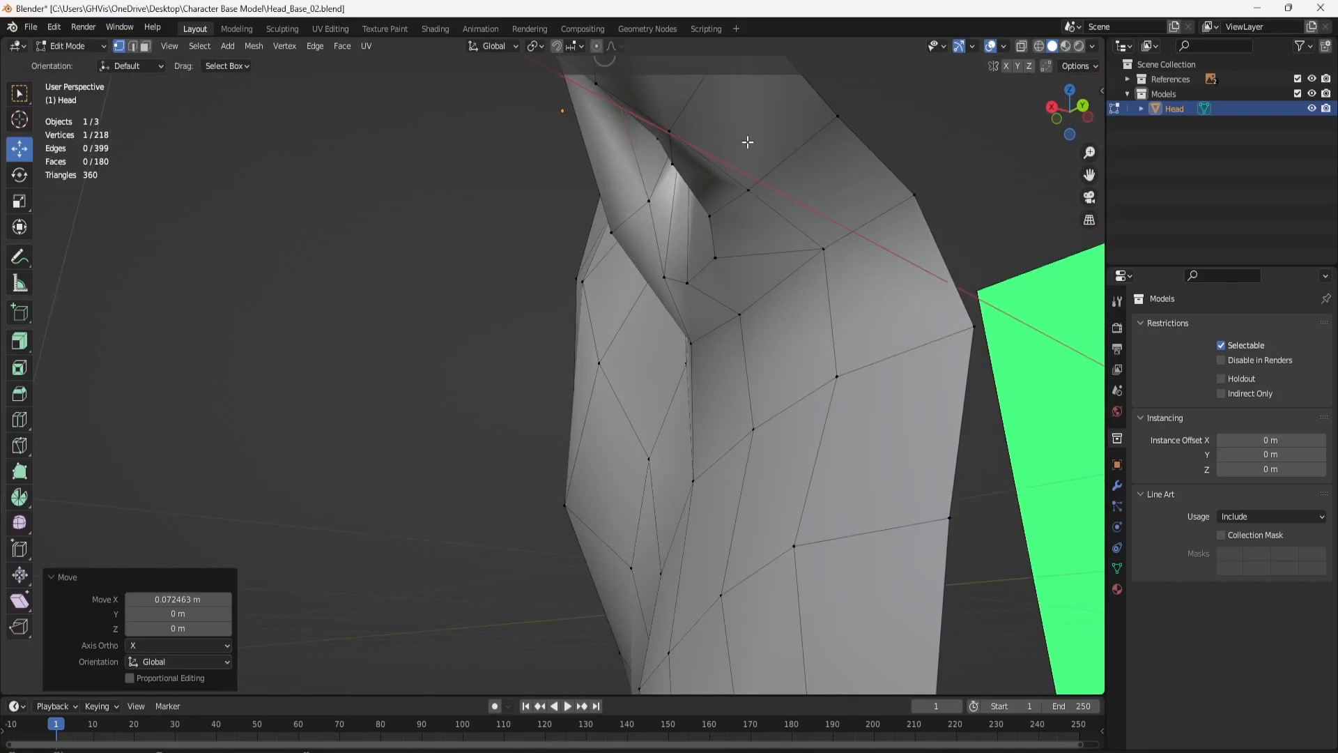
pyautogui.moveTo(749, 137); pyautogui.dragTo(692, 163, button='middle')
pyautogui.moveTo(662, 152); pyautogui.dragTo(679, 219)
# Lower the vertex above the nostril opening about 0.015 m along Z and shift it in the positive Y direction.
pyautogui.moveTo(679, 219); pyautogui.dragTo(765, 219, button='middle')
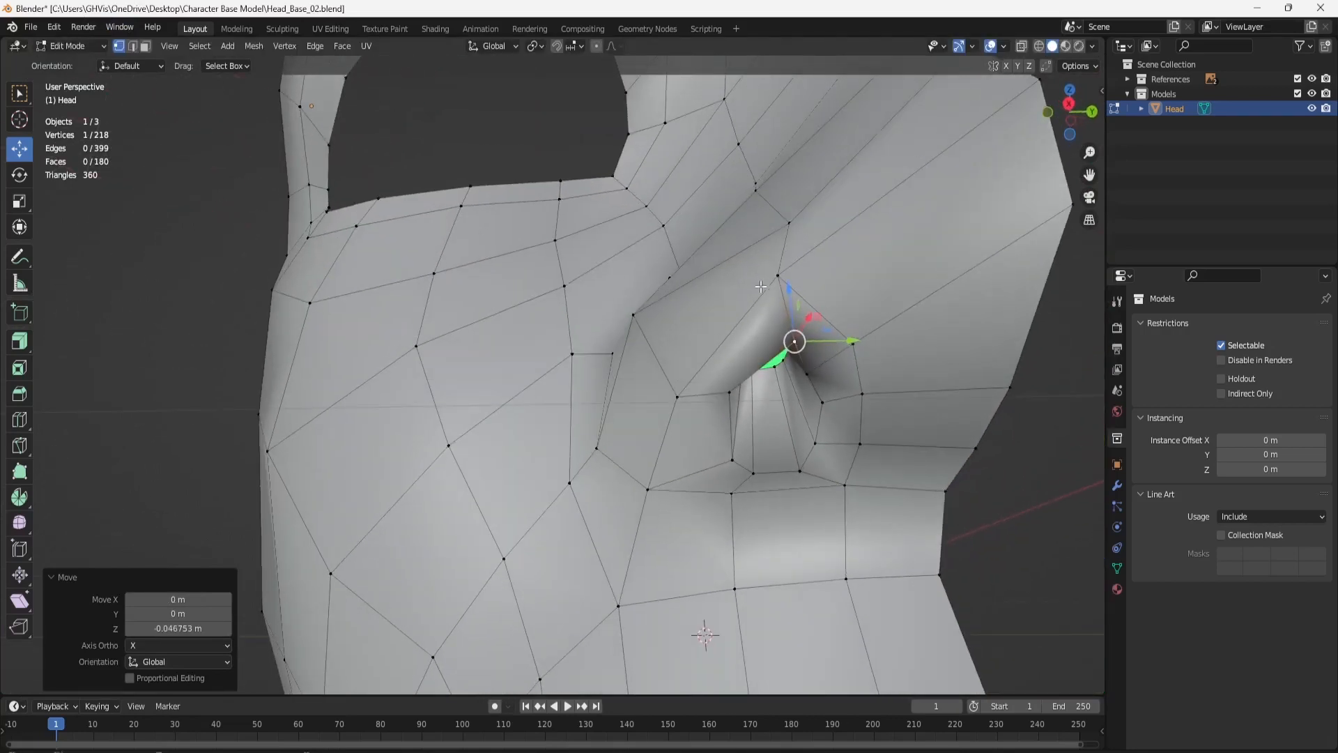
pyautogui.keyDown('shift'); pyautogui.click(786, 270); pyautogui.keyUp('shift')
pyautogui.moveTo(782, 258); pyautogui.dragTo(796, 289)
pyautogui.click(782, 277)
pyautogui.moveTo(798, 296); pyautogui.dragTo(829, 284, button='middle')
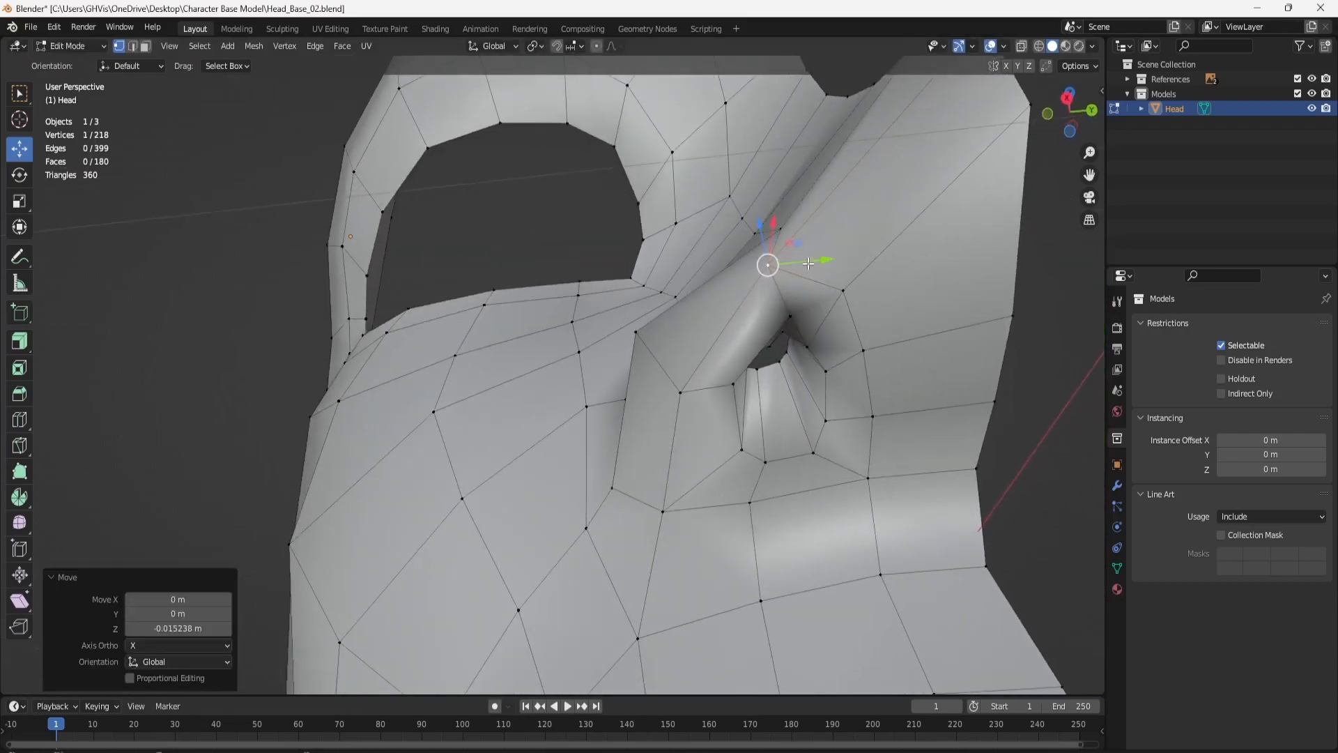
pyautogui.moveTo(809, 263); pyautogui.dragTo(837, 256)
# Reposition individual inner rim vertices of the nostril along X, moving the first one about 0.025 m.
pyautogui.moveTo(780, 339); pyautogui.dragTo(772, 310, button='middle')
pyautogui.moveTo(769, 307); pyautogui.dragTo(764, 271)
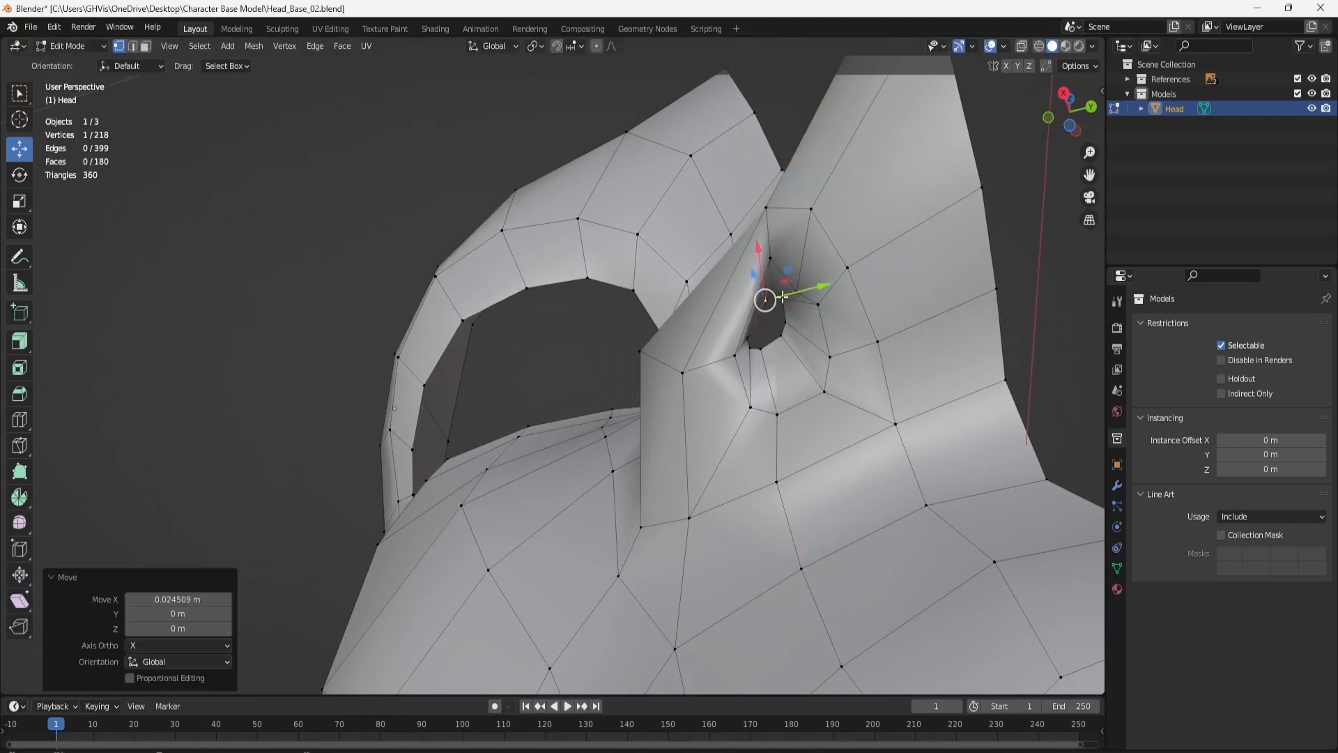
pyautogui.keyDown('shift'); pyautogui.click(756, 341); pyautogui.keyUp('shift')
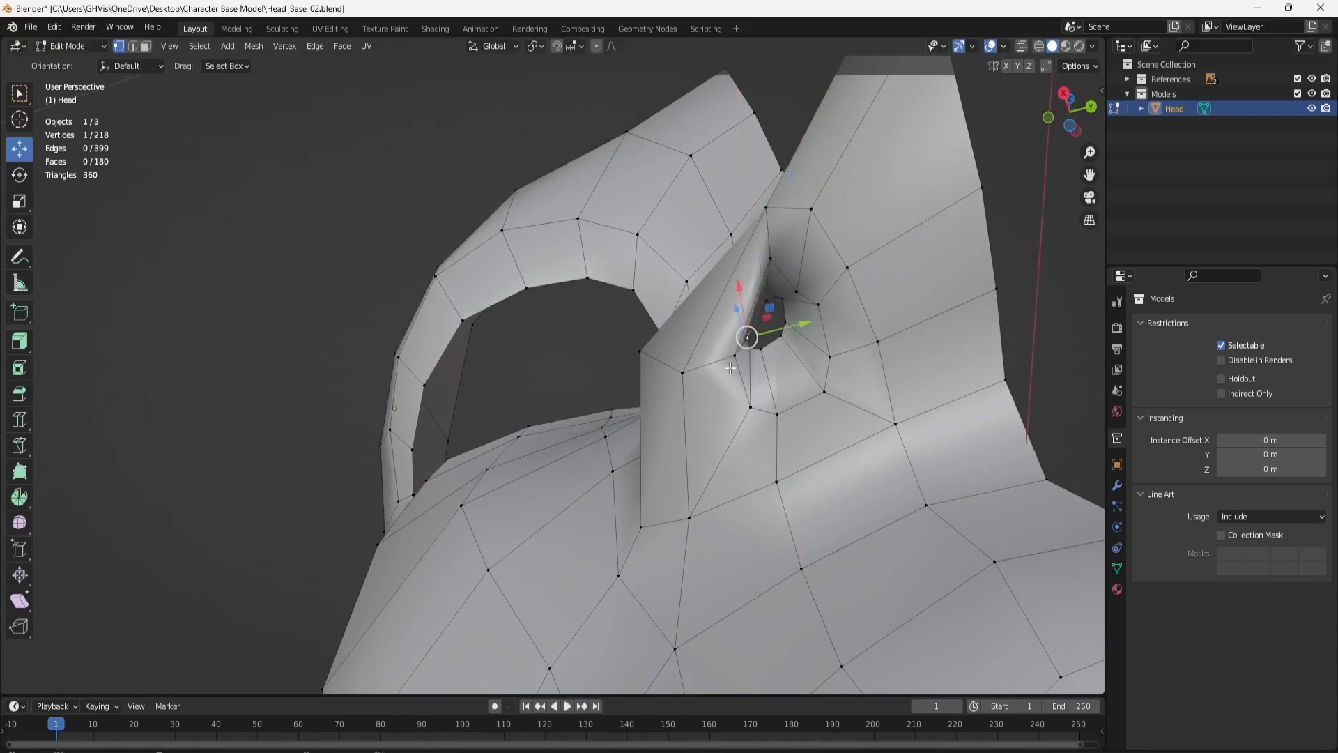
pyautogui.moveTo(733, 299); pyautogui.dragTo(730, 276)
pyautogui.hotkey('ctrl', 'z')
pyautogui.scroll(2, 811, 374)
pyautogui.moveTo(859, 415); pyautogui.dragTo(614, 102, button='middle')
pyautogui.moveTo(629, 147); pyautogui.dragTo(613, 112)
pyautogui.click(646, 108)
# Select the six vertices between the nostril and the nose tip's centre edge and lower them along Z in the front view.
pyautogui.moveTo(612, 112); pyautogui.dragTo(823, 317, button='middle')
pyautogui.click(813, 351)
pyautogui.keyDown('shift'); pyautogui.click(874, 356); pyautogui.keyUp('shift')
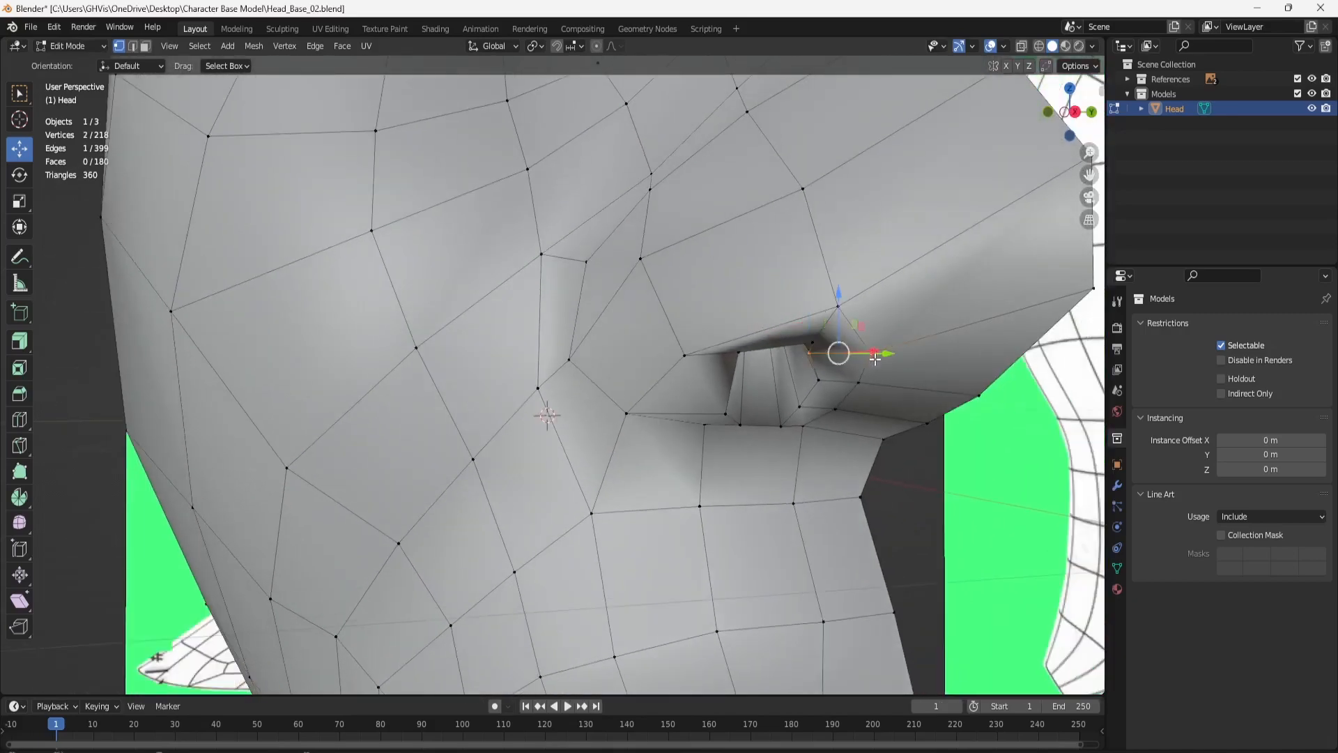
pyautogui.moveTo(842, 296); pyautogui.dragTo(851, 310)
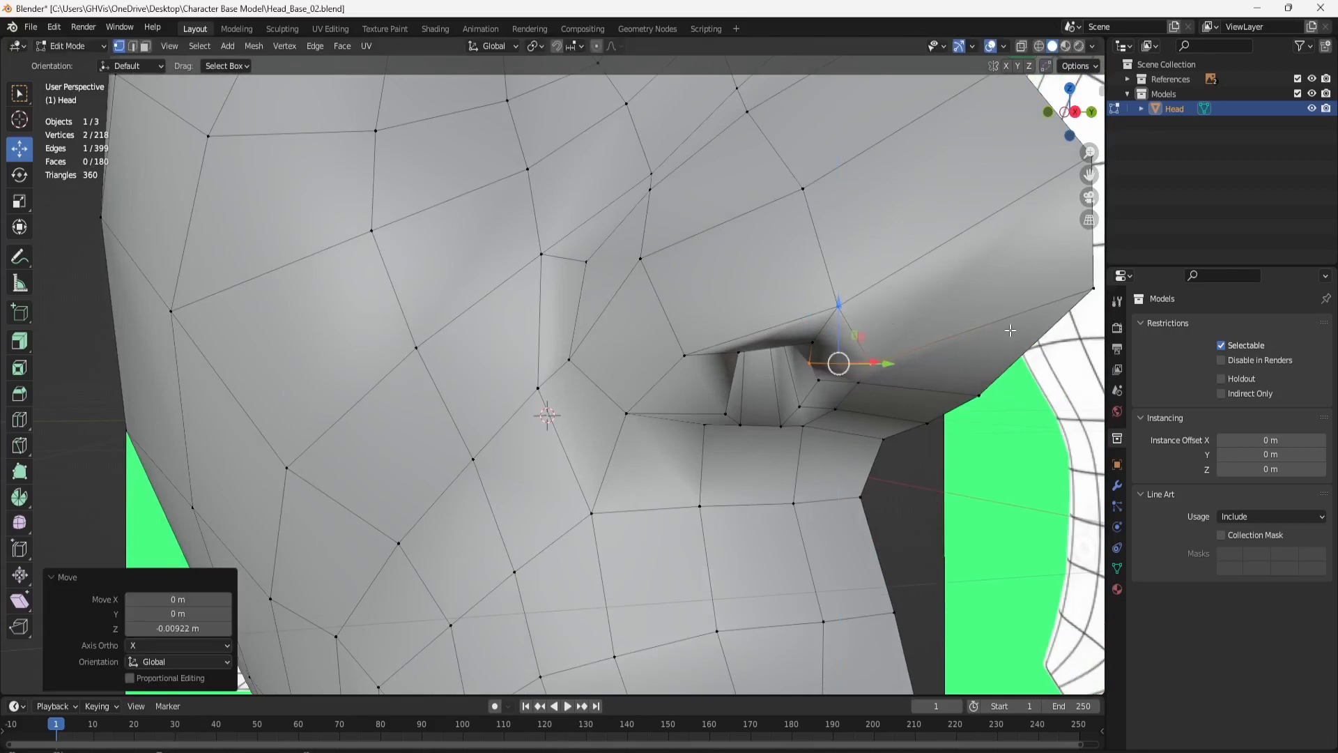
pyautogui.hotkey('ctrl', 'z')
pyautogui.keyDown('shift'); pyautogui.click(1084, 289); pyautogui.keyUp('shift')
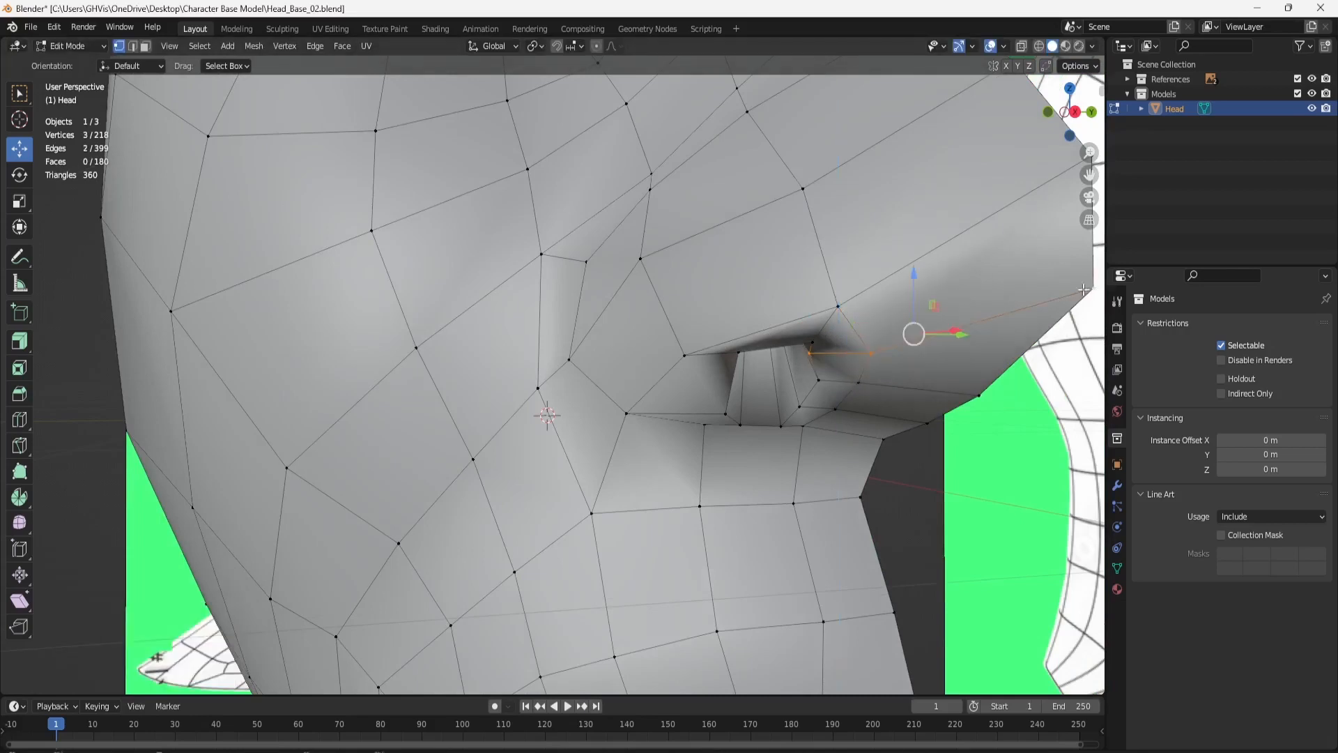
pyautogui.keyDown('shift'); pyautogui.click(820, 379); pyautogui.keyUp('shift')
pyautogui.keyDown('shift'); pyautogui.click(857, 382); pyautogui.keyUp('shift')
pyautogui.keyDown('shift'); pyautogui.click(979, 394); pyautogui.keyUp('shift')
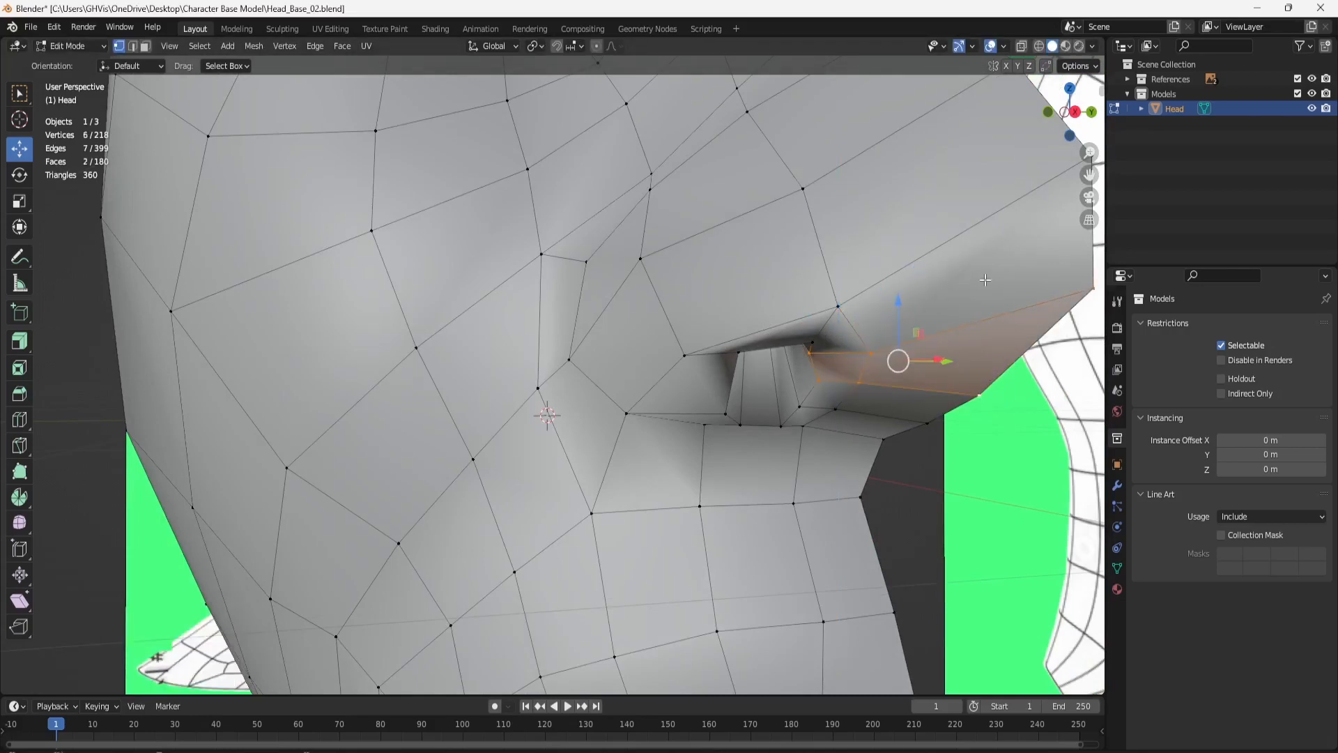
pyautogui.click(1059, 115)
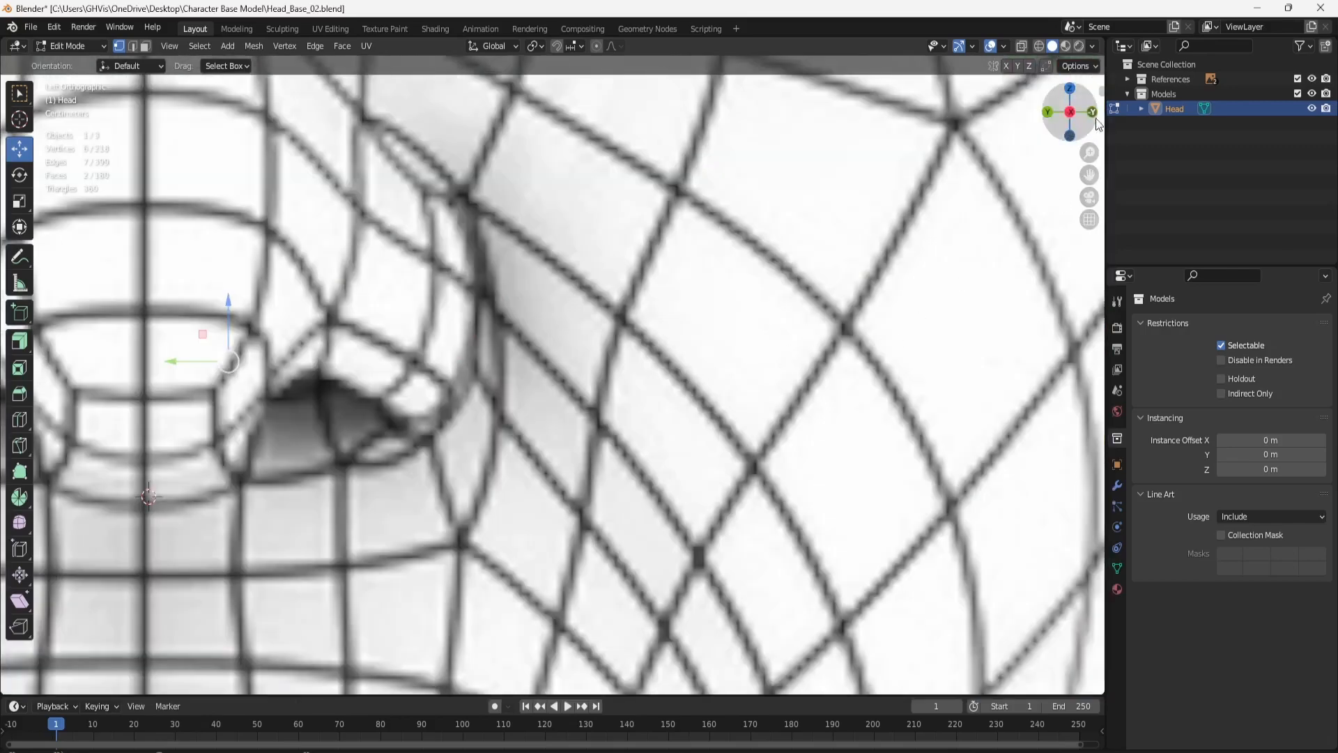
pyautogui.click(1090, 116)
pyautogui.moveTo(656, 325); pyautogui.dragTo(656, 345)
# Slide the upper front nostril rim vertex about -0.02 m along X and the rim vertex below it about 0.03 m along X.
pyautogui.click(620, 341)
pyautogui.press('g')
pyautogui.press('x')
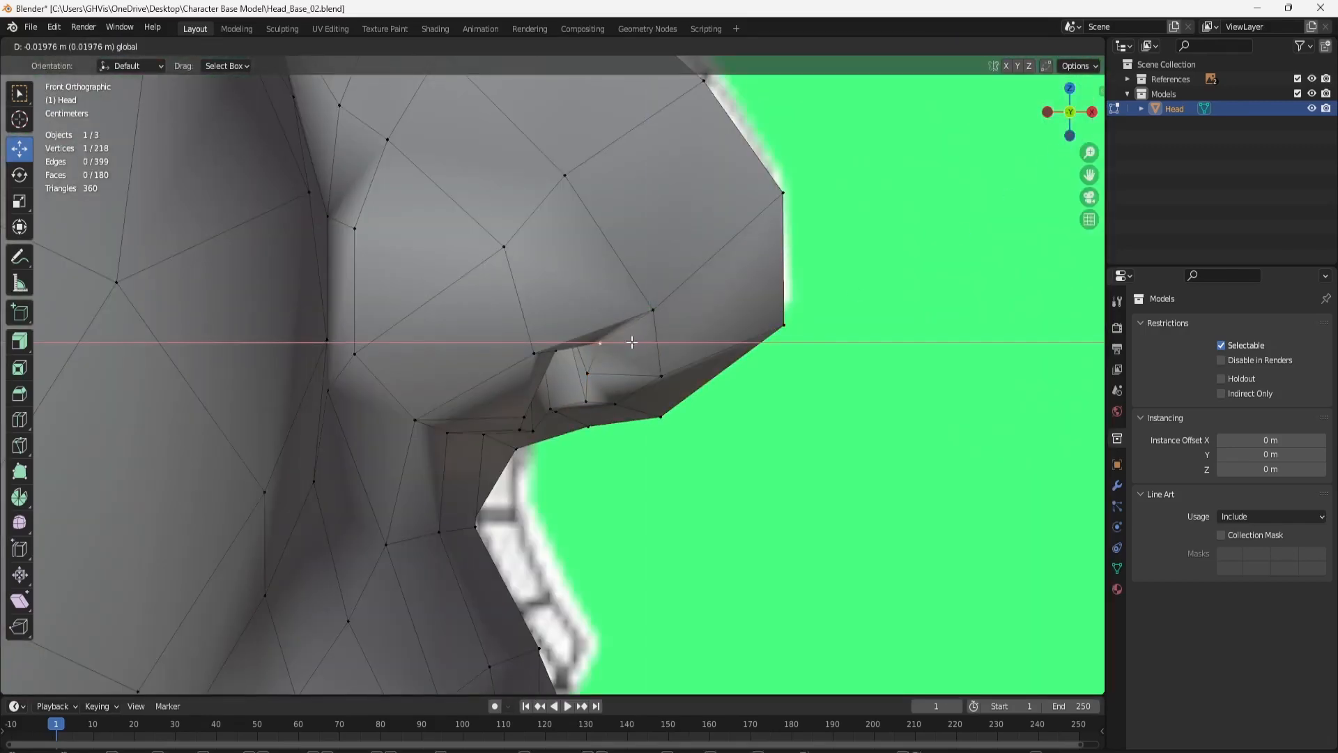
pyautogui.click(631, 342)
pyautogui.click(588, 373)
pyautogui.press('g')
pyautogui.press('x')
pyautogui.click(650, 377)
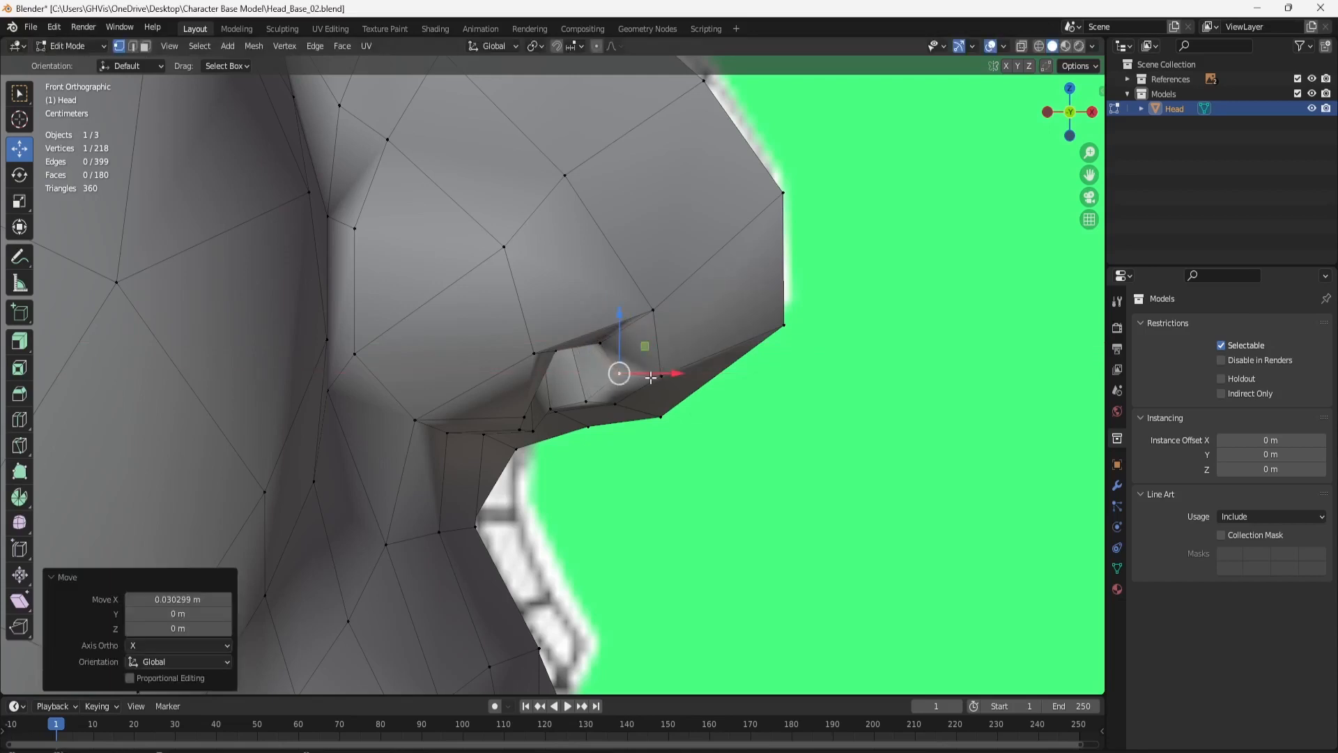
# Lower the upper front nostril rim vertex together with the adjacent outer vertex above it along Z.
pyautogui.click(599, 343)
pyautogui.press('g')
pyautogui.press('x')
pyautogui.click(642, 327)
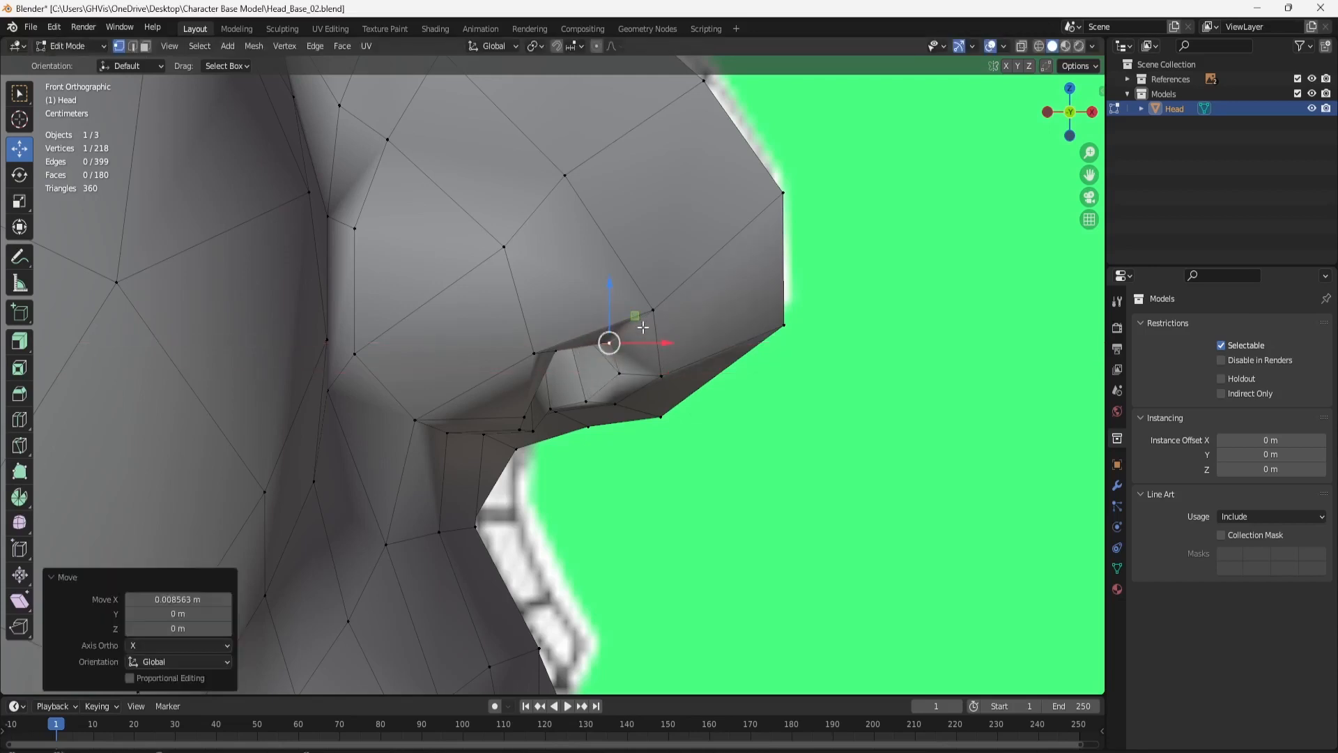
pyautogui.hotkey('ctrl', 'z')
pyautogui.keyDown('shift'); pyautogui.click(652, 310); pyautogui.keyUp('shift')
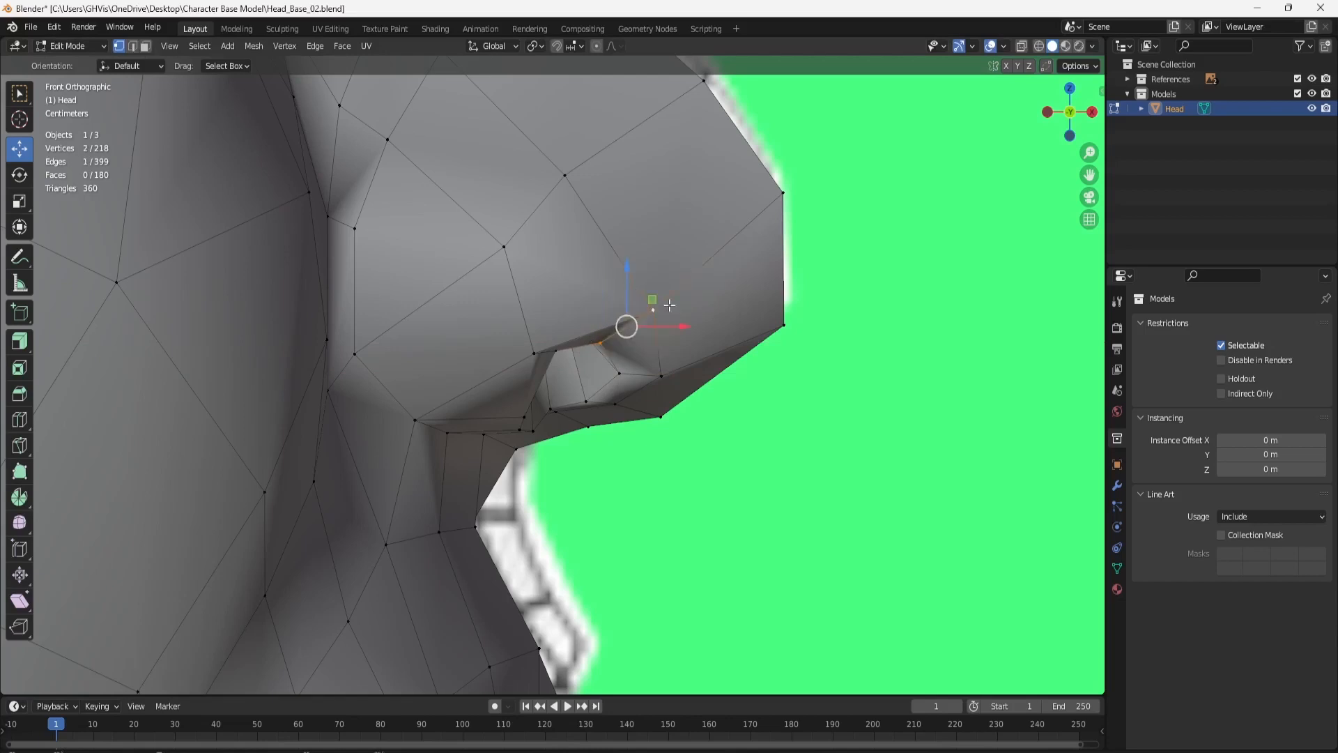
pyautogui.moveTo(629, 282); pyautogui.dragTo(636, 303)
# Lower the upper nose-tip profile vertex about 0.028 m and the rear upper nostril rim vertex about 0.021 m along Z.
pyautogui.click(781, 195)
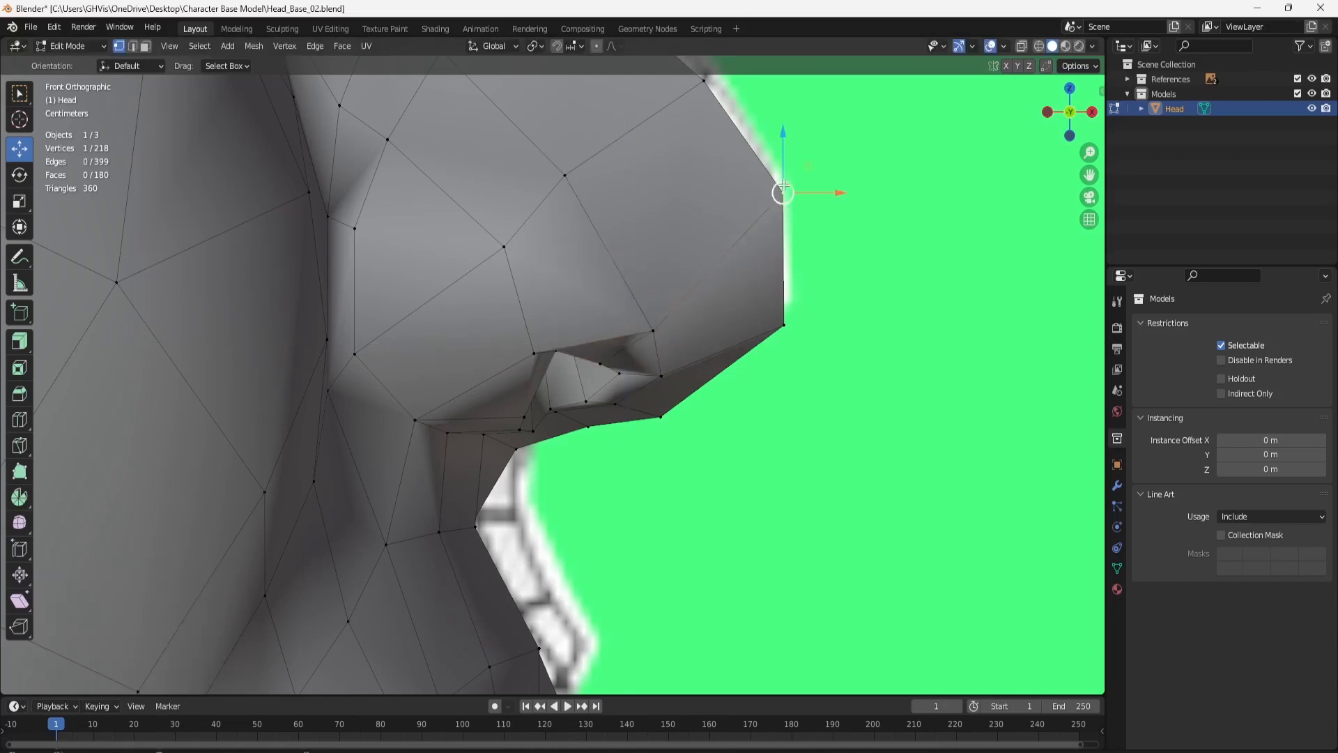
pyautogui.moveTo(785, 177); pyautogui.dragTo(794, 210)
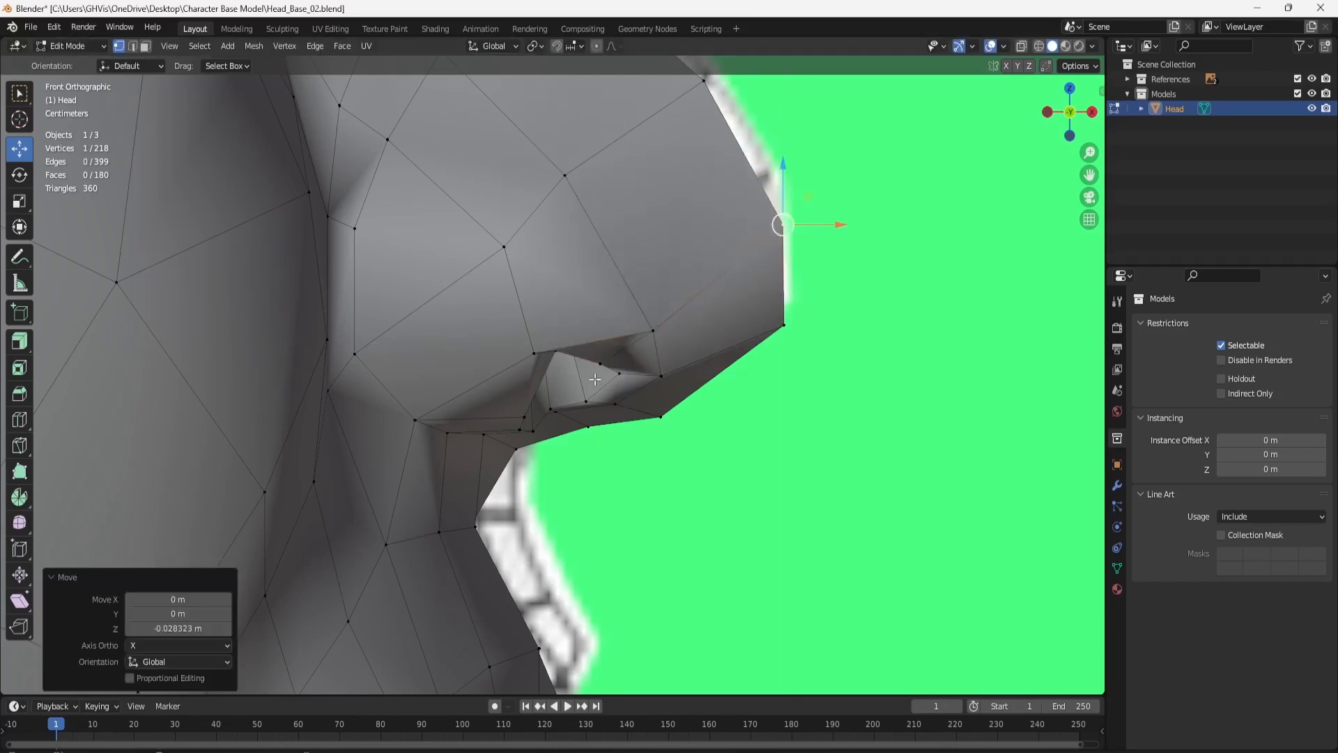
pyautogui.click(563, 352)
pyautogui.moveTo(556, 324); pyautogui.dragTo(556, 345)
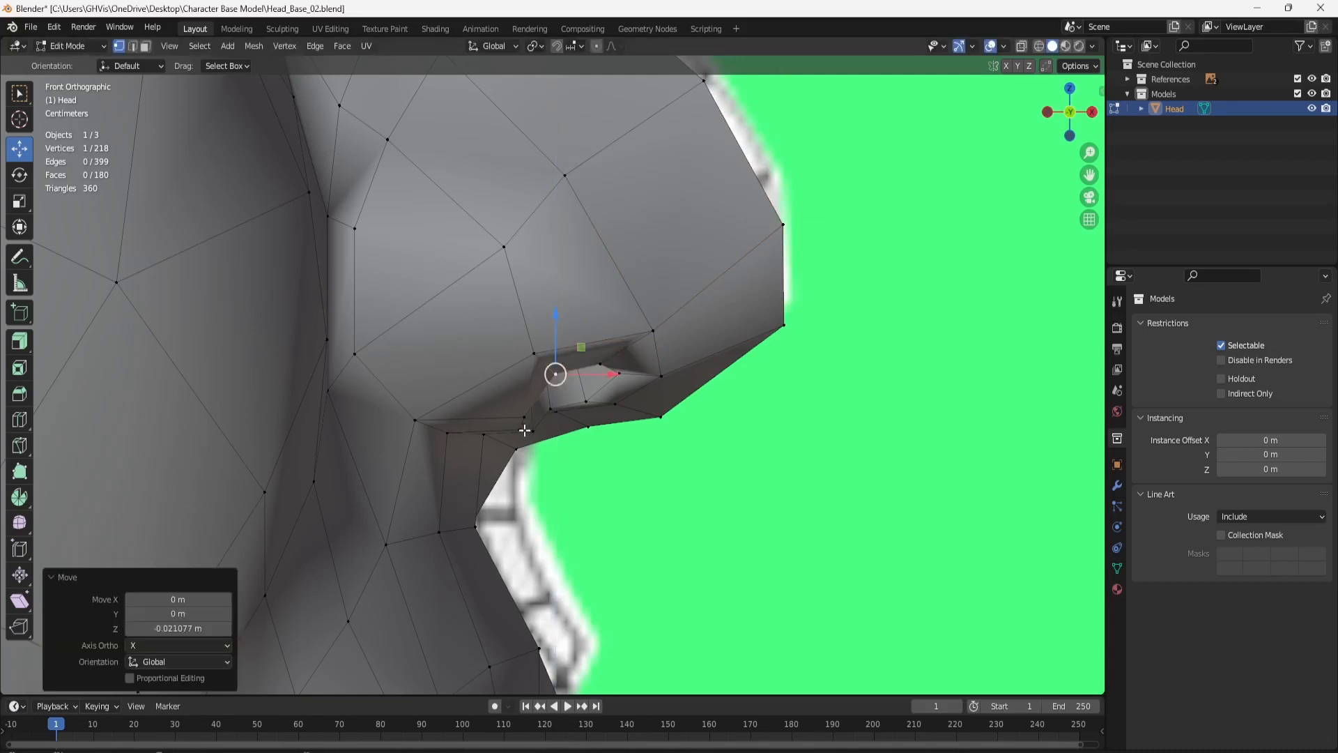
# Refine the rear nostril rim vertices in the front view, shifting the lower one about 0.017 m along X.
pyautogui.moveTo(525, 430); pyautogui.dragTo(548, 345, button='middle')
pyautogui.moveTo(542, 380); pyautogui.dragTo(545, 413, button='middle')
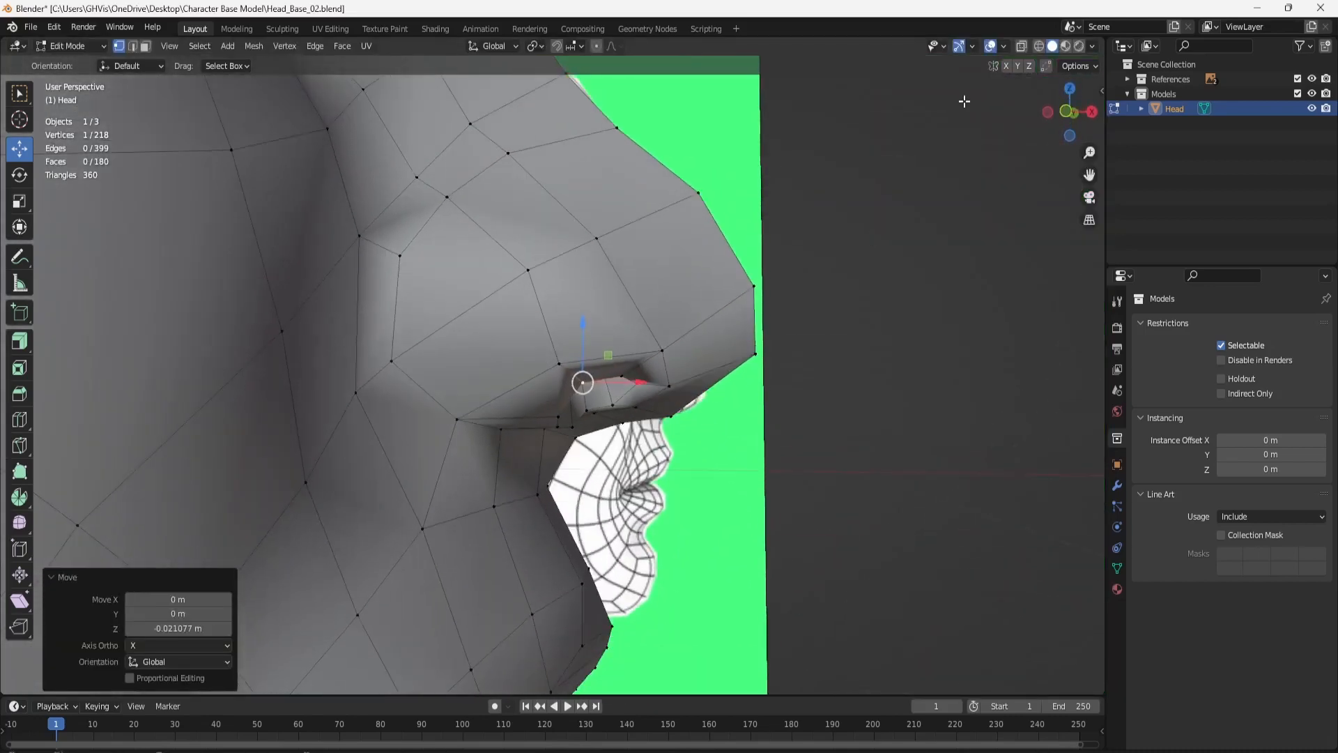
pyautogui.click(1069, 109)
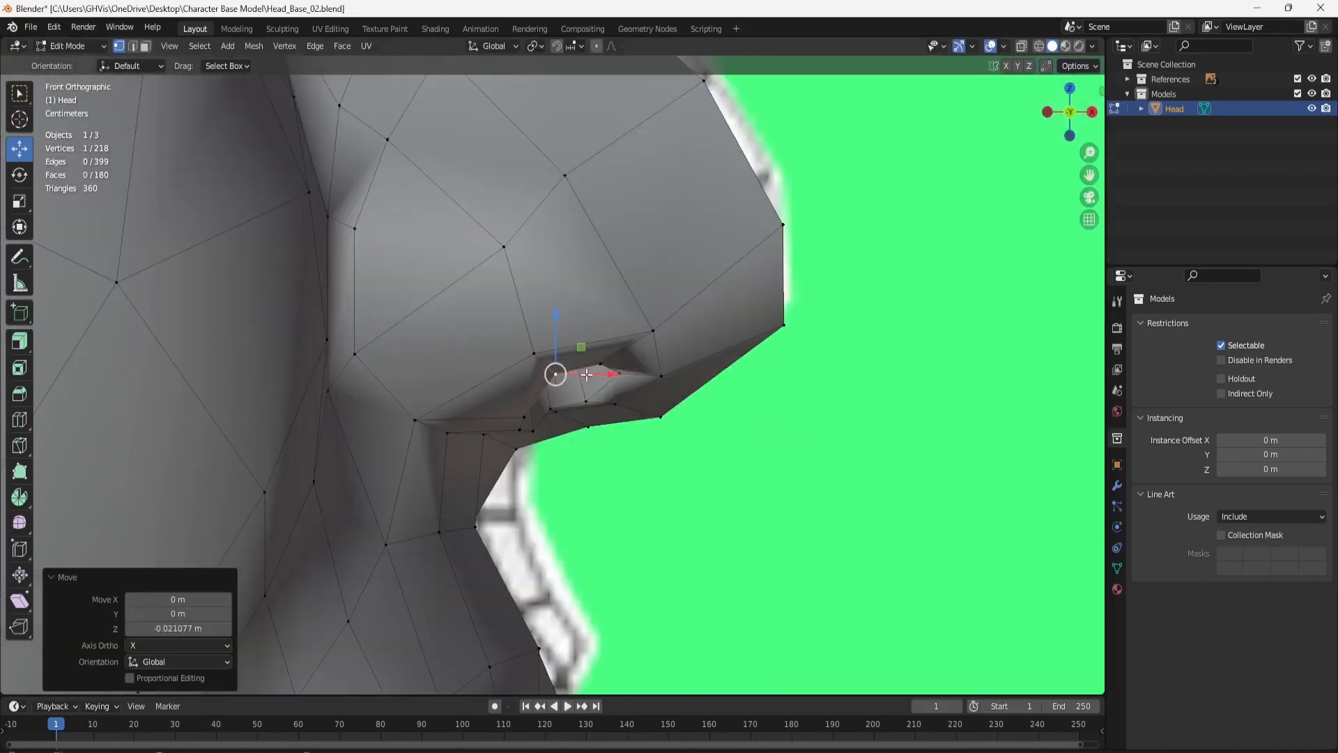
pyautogui.moveTo(586, 375); pyautogui.dragTo(593, 409)
pyautogui.click(551, 411)
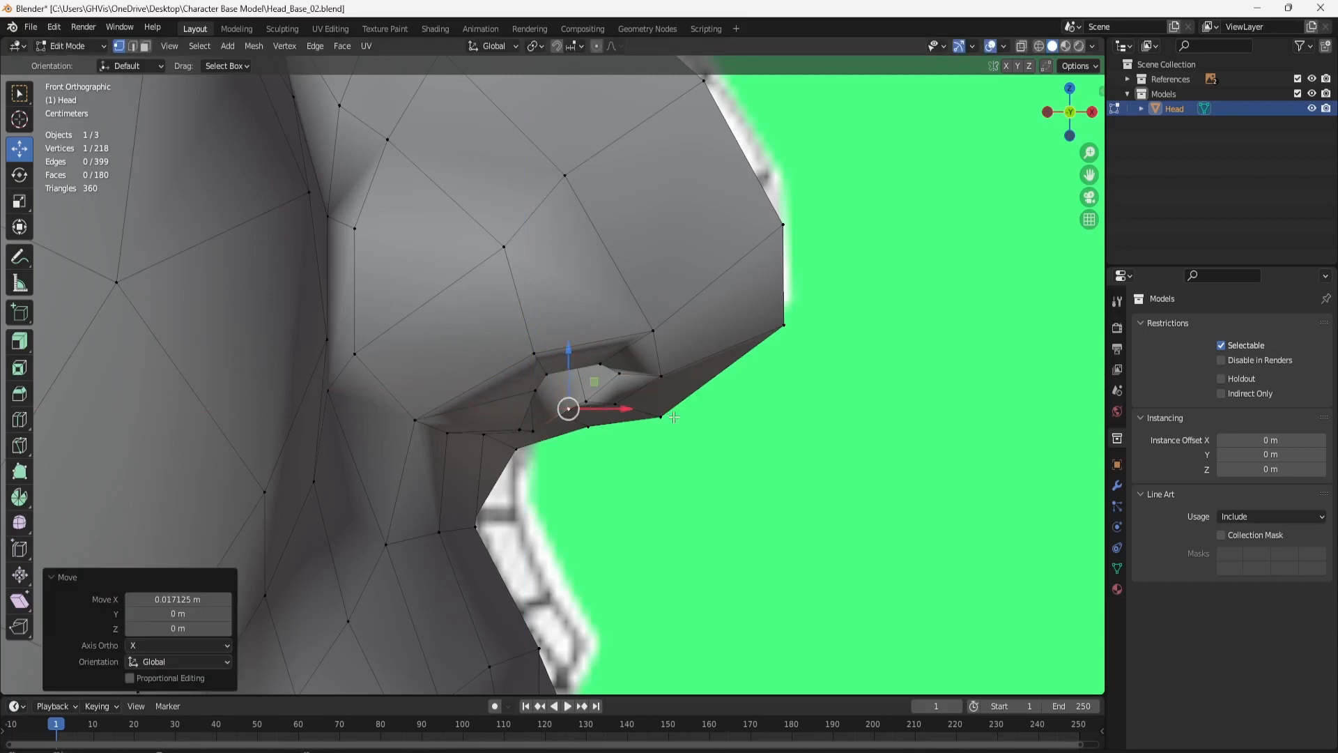
# Move the two vertices at the nostril's lower rear corner up and forward toward the opening.
pyautogui.click(518, 430)
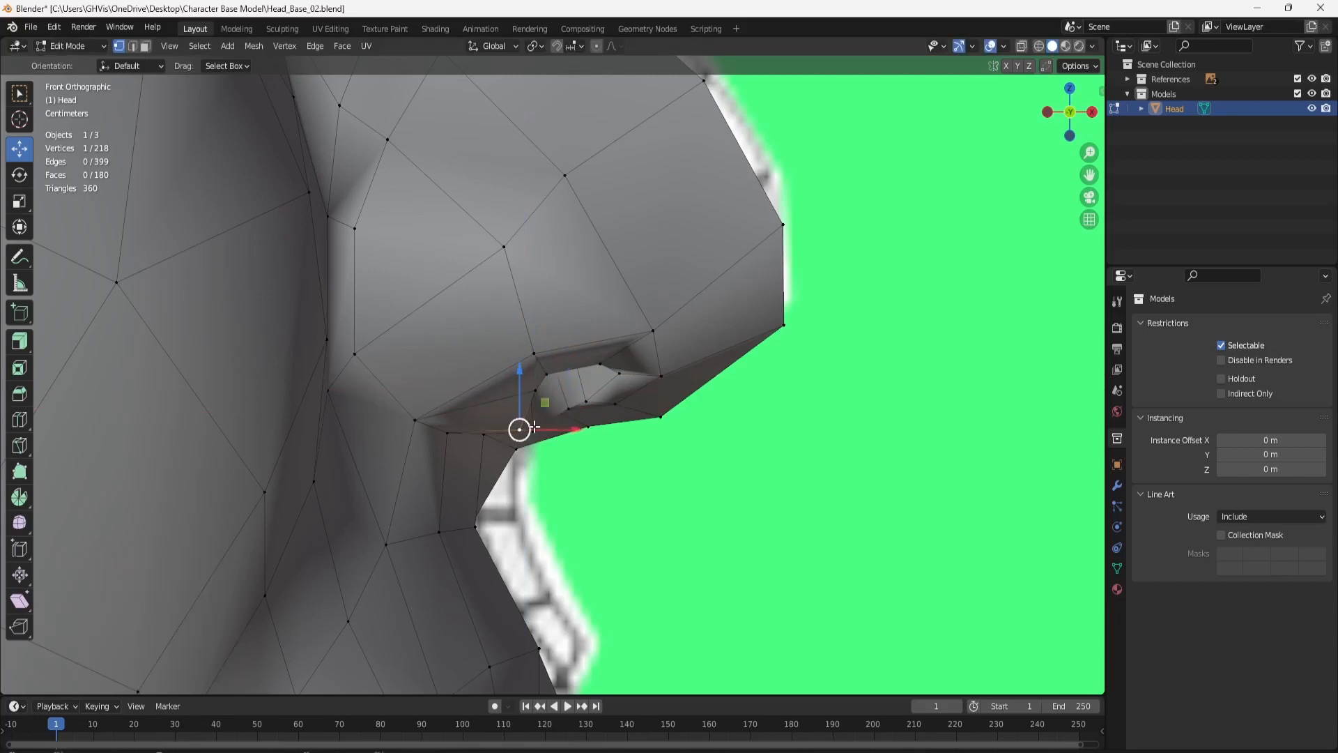
pyautogui.keyDown('shift'); pyautogui.click(533, 431); pyautogui.keyUp('shift')
pyautogui.moveTo(526, 407); pyautogui.dragTo(580, 401)
# Shift the nostril's front vertex about -0.007 m along Y to even out the opening.
pyautogui.click(618, 370)
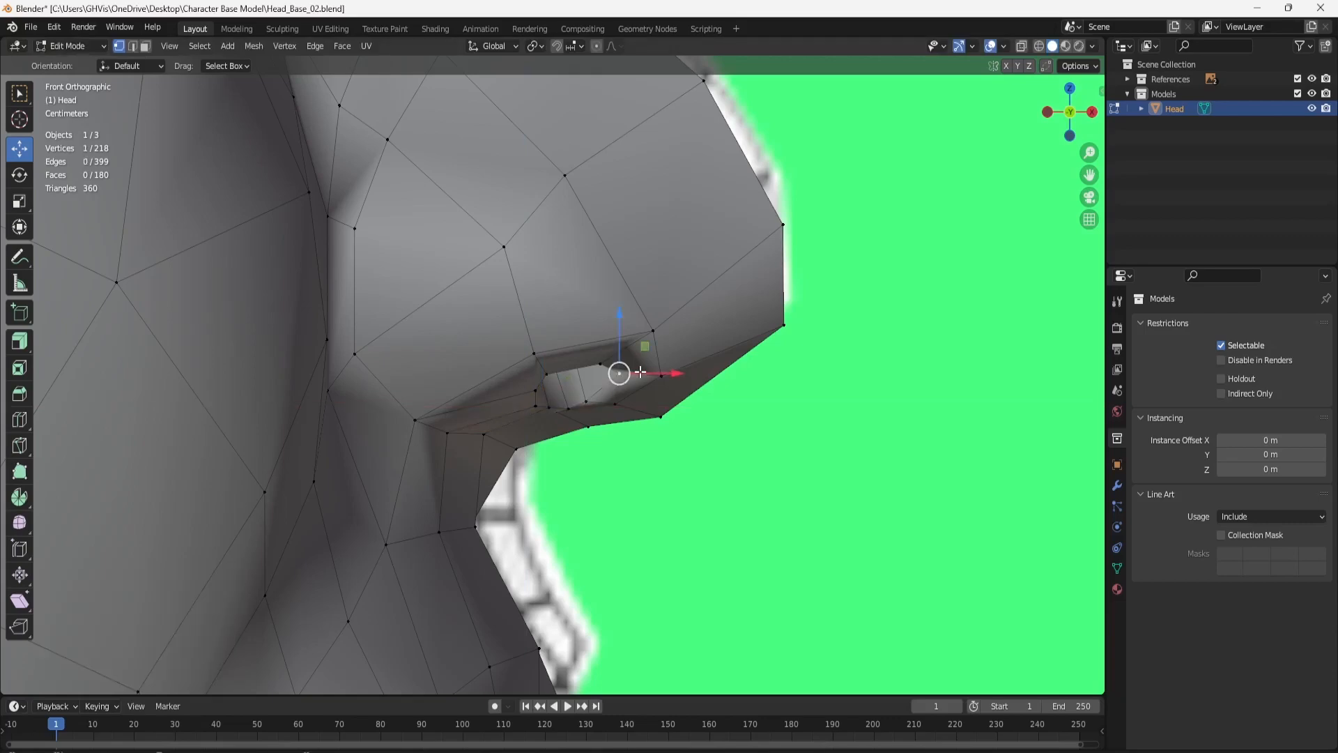
pyautogui.moveTo(618, 371); pyautogui.dragTo(443, 335, button='middle')
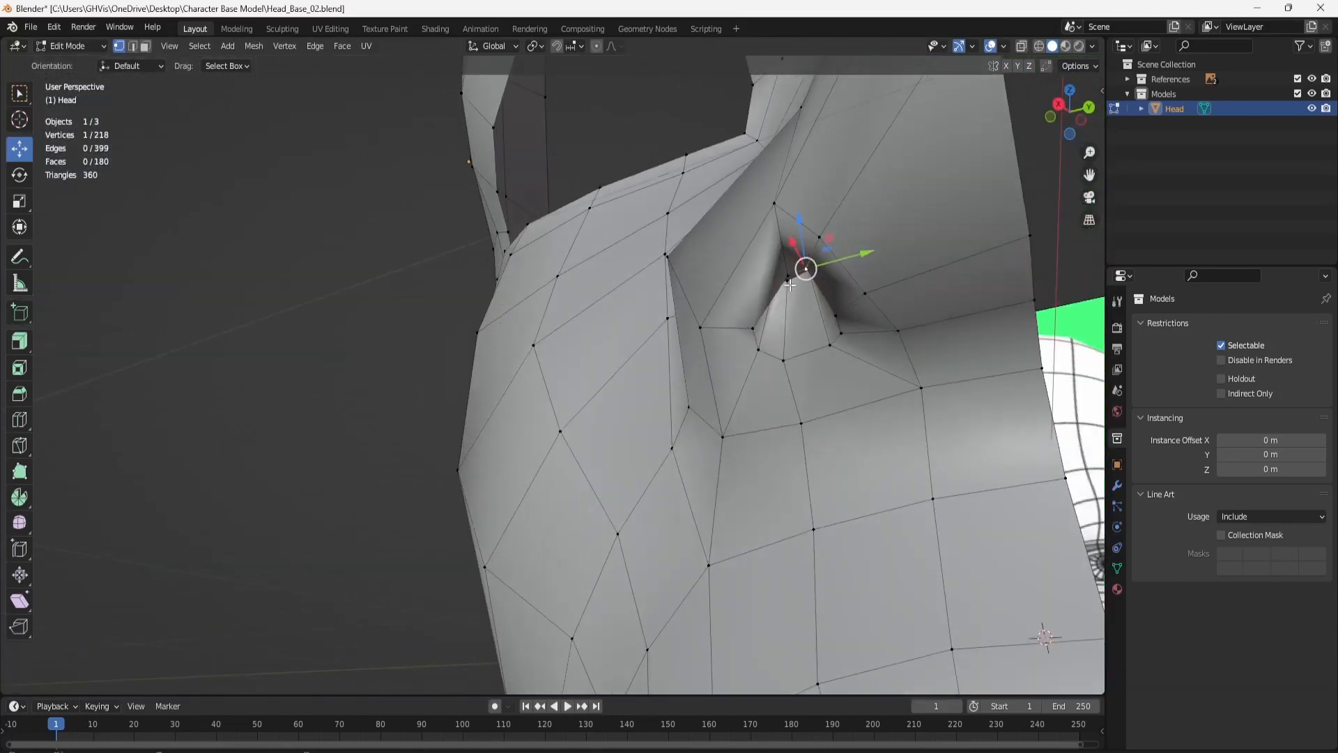
pyautogui.moveTo(822, 272); pyautogui.dragTo(826, 315, button='middle')
pyautogui.moveTo(826, 338); pyautogui.dragTo(820, 342)
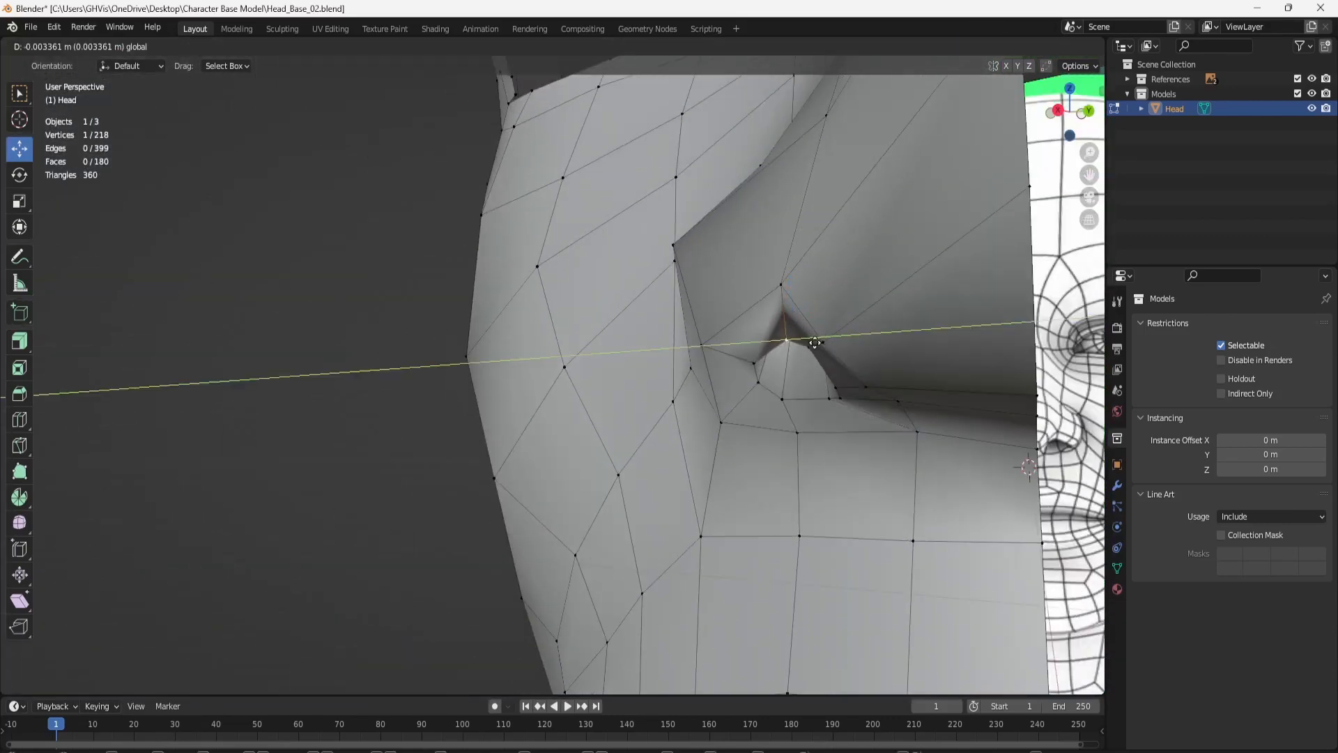
pyautogui.moveTo(821, 341); pyautogui.dragTo(703, 305, button='middle')
pyautogui.scroll(3, 829, 253)
pyautogui.moveTo(828, 219); pyautogui.dragTo(727, 250, button='middle')
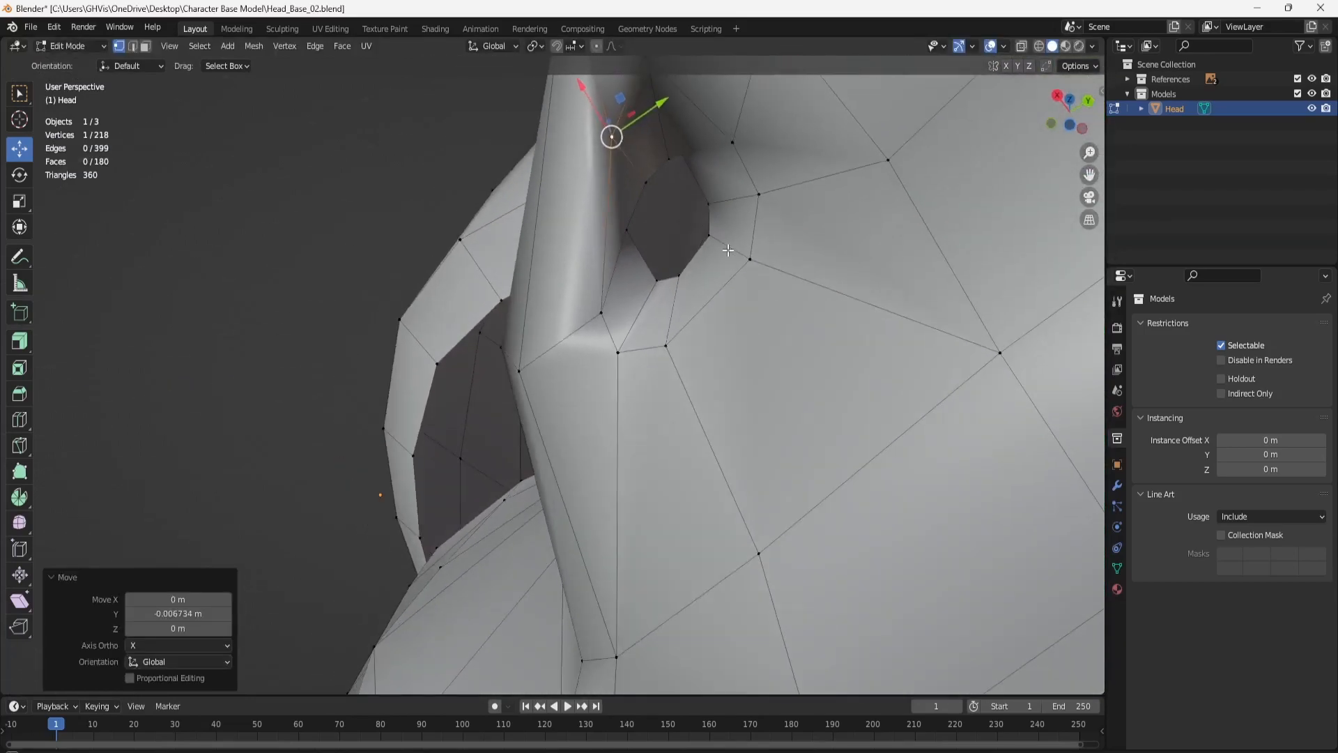
# Move the rim vertex on the nostril's outer side about 0.008 m along Y and adjust it along X.
pyautogui.press('g')
pyautogui.press('y')
pyautogui.click(636, 194)
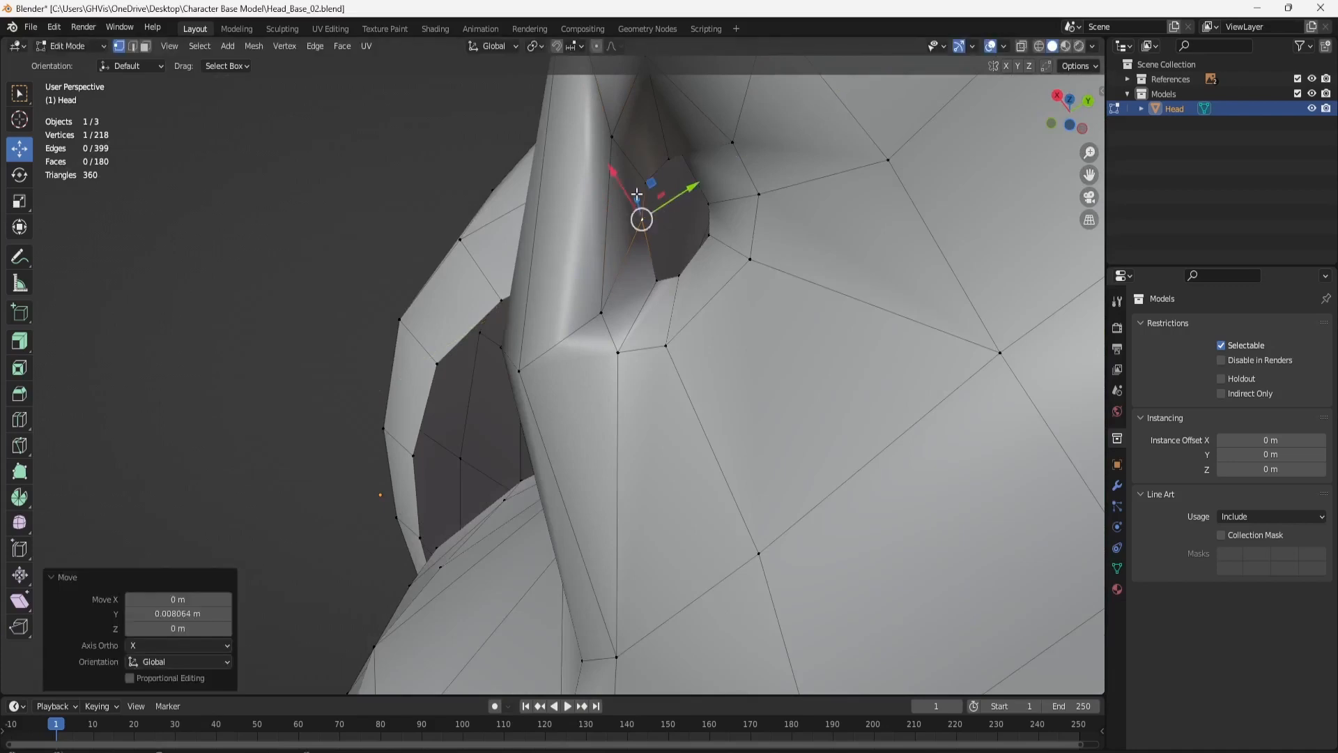
pyautogui.moveTo(623, 193); pyautogui.dragTo(670, 225)
# Round out the nostril rim's inner side by adjusting its upper vertex and nudging the next one about 0.002 m along Y.
pyautogui.click(681, 158)
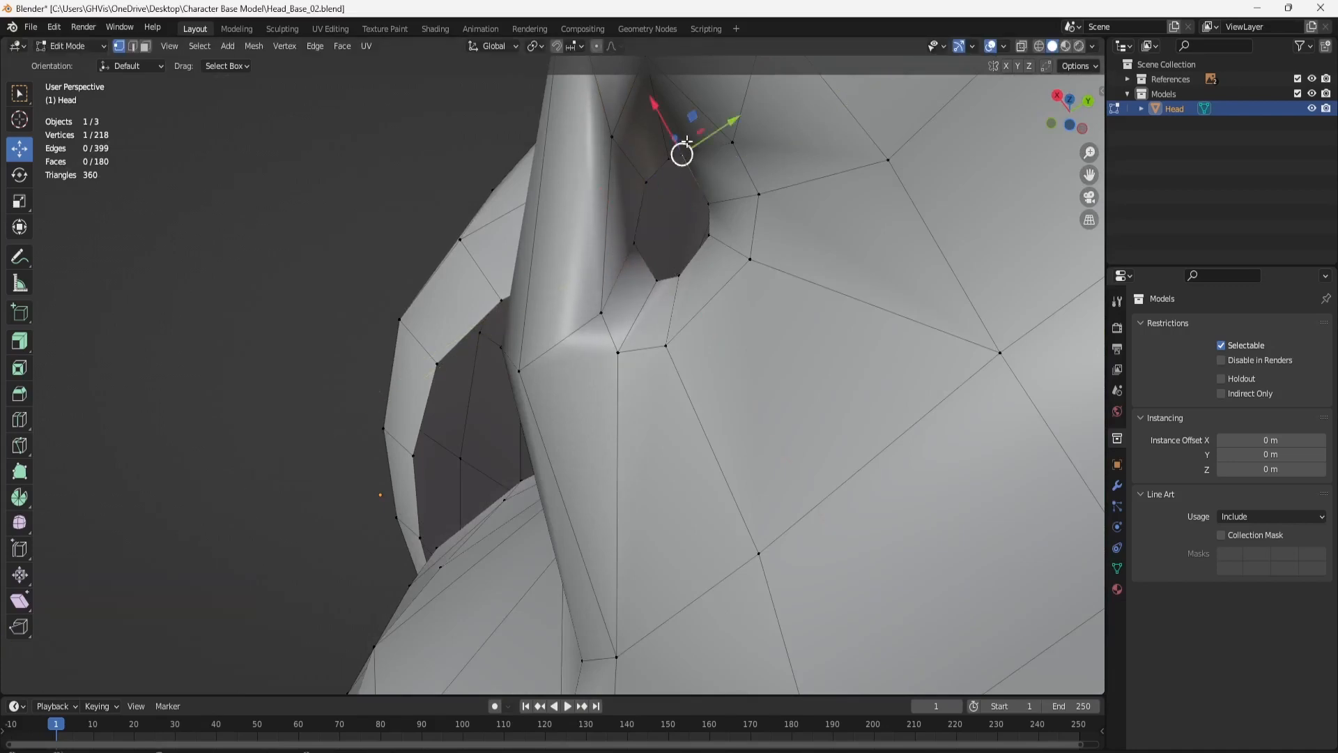
pyautogui.moveTo(663, 114); pyautogui.dragTo(740, 189)
pyautogui.click(713, 201)
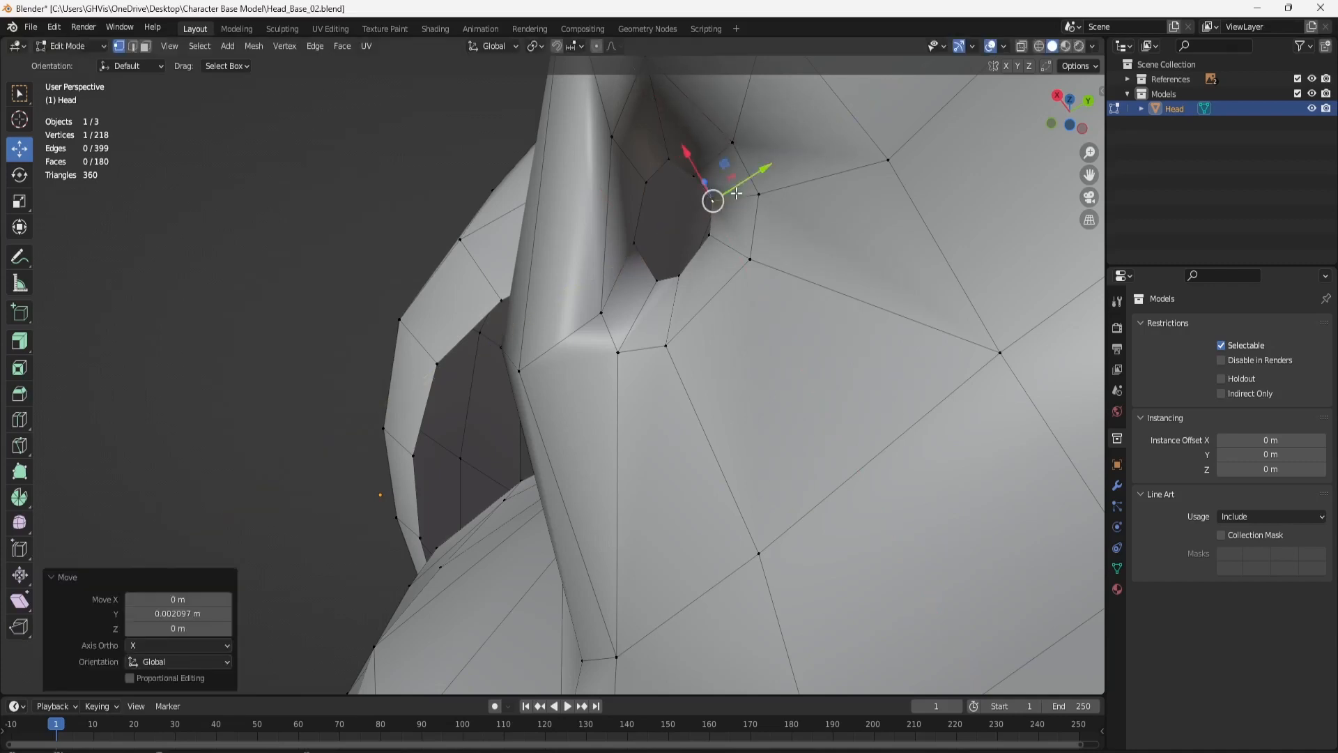
# Close the nostril's inner opening with three faces by bridging its opposite rim edges pair by pair.
pyautogui.click(710, 233)
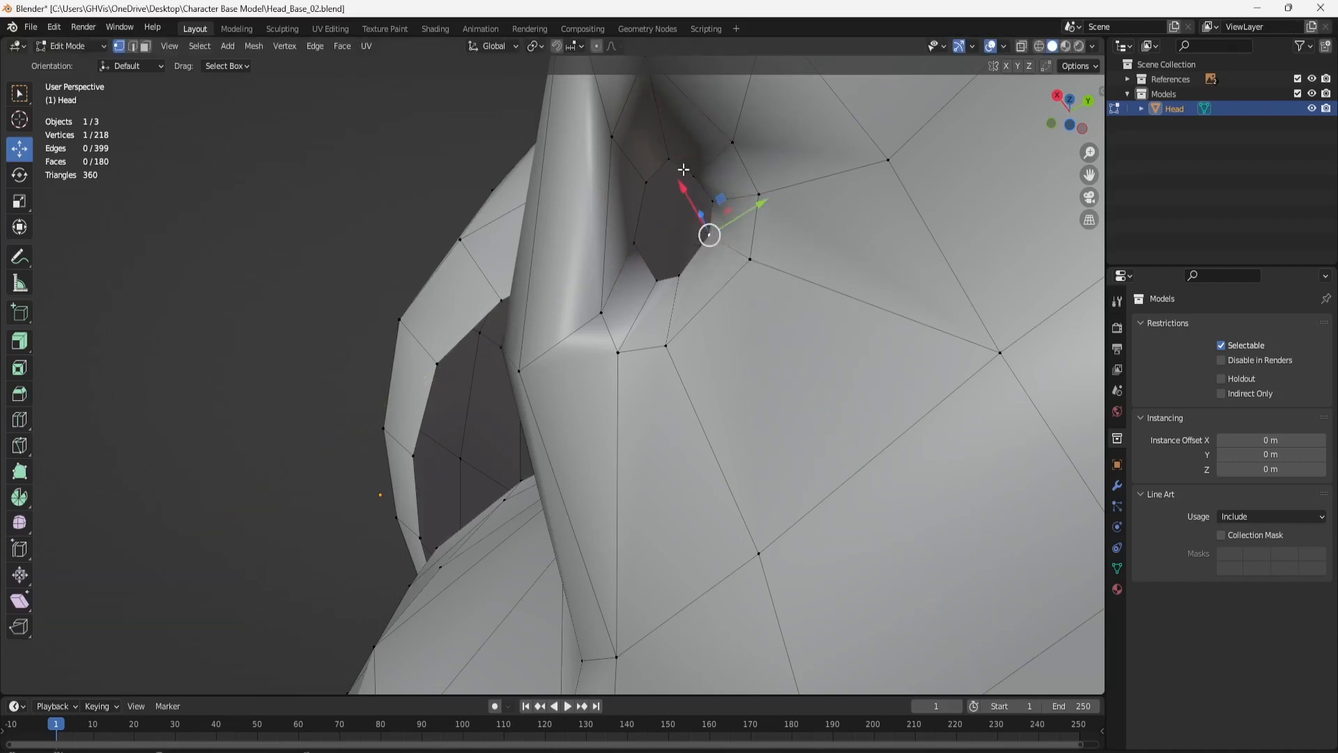
pyautogui.click(133, 46)
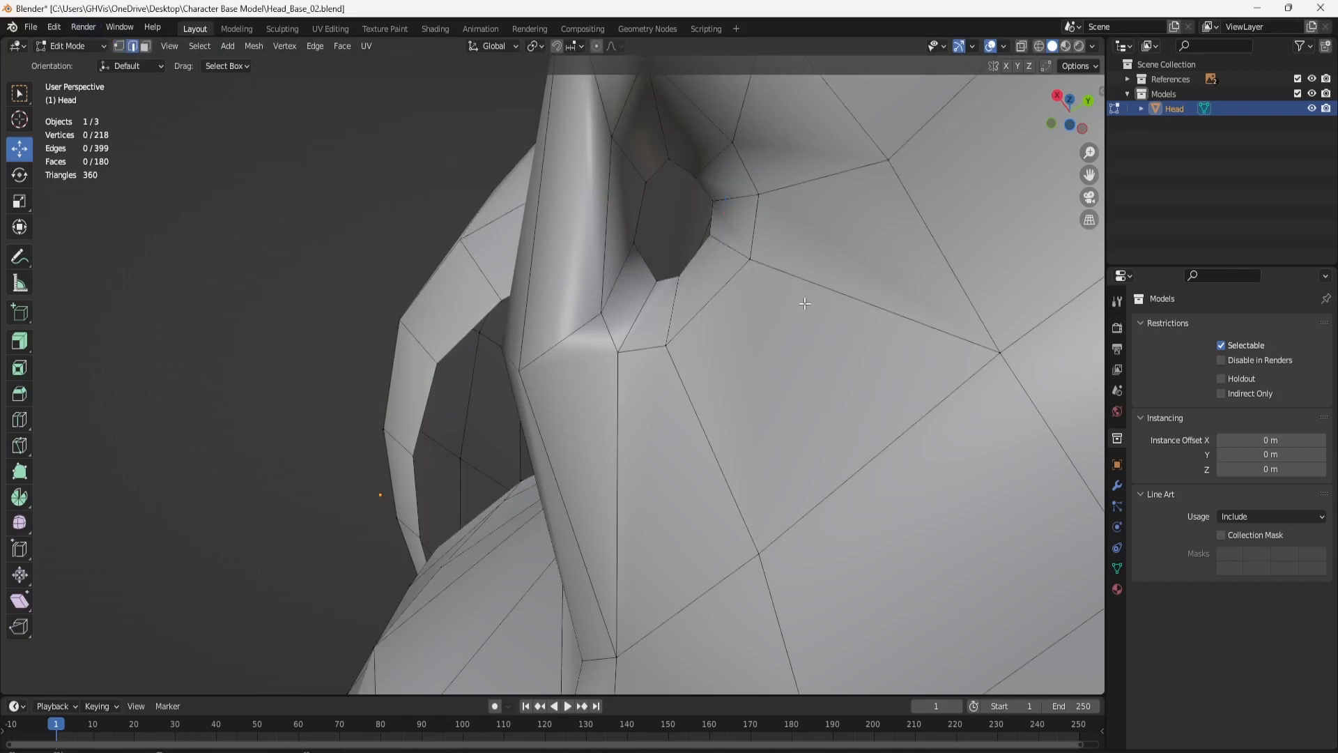
pyautogui.click(633, 209)
pyautogui.keyDown('shift'); pyautogui.click(671, 280); pyautogui.keyUp('shift')
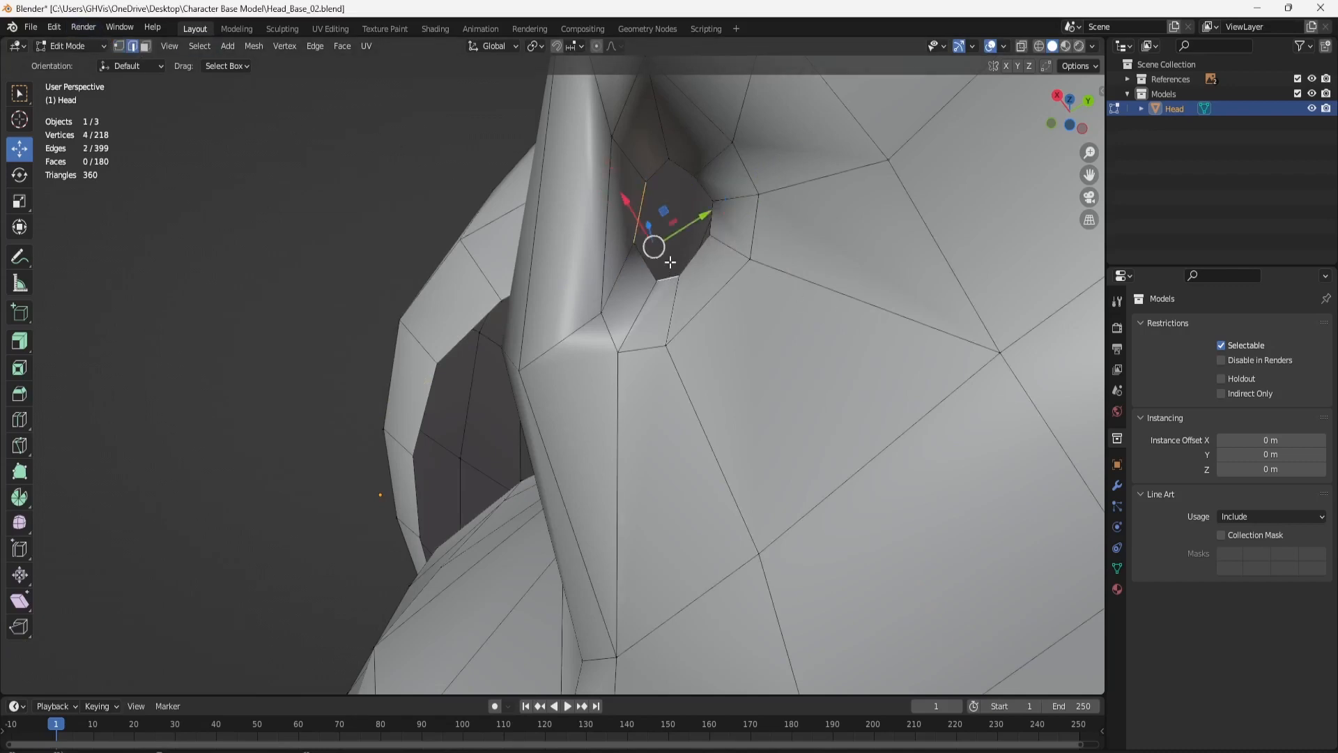
pyautogui.rightClick(666, 265)
pyautogui.click(655, 312)
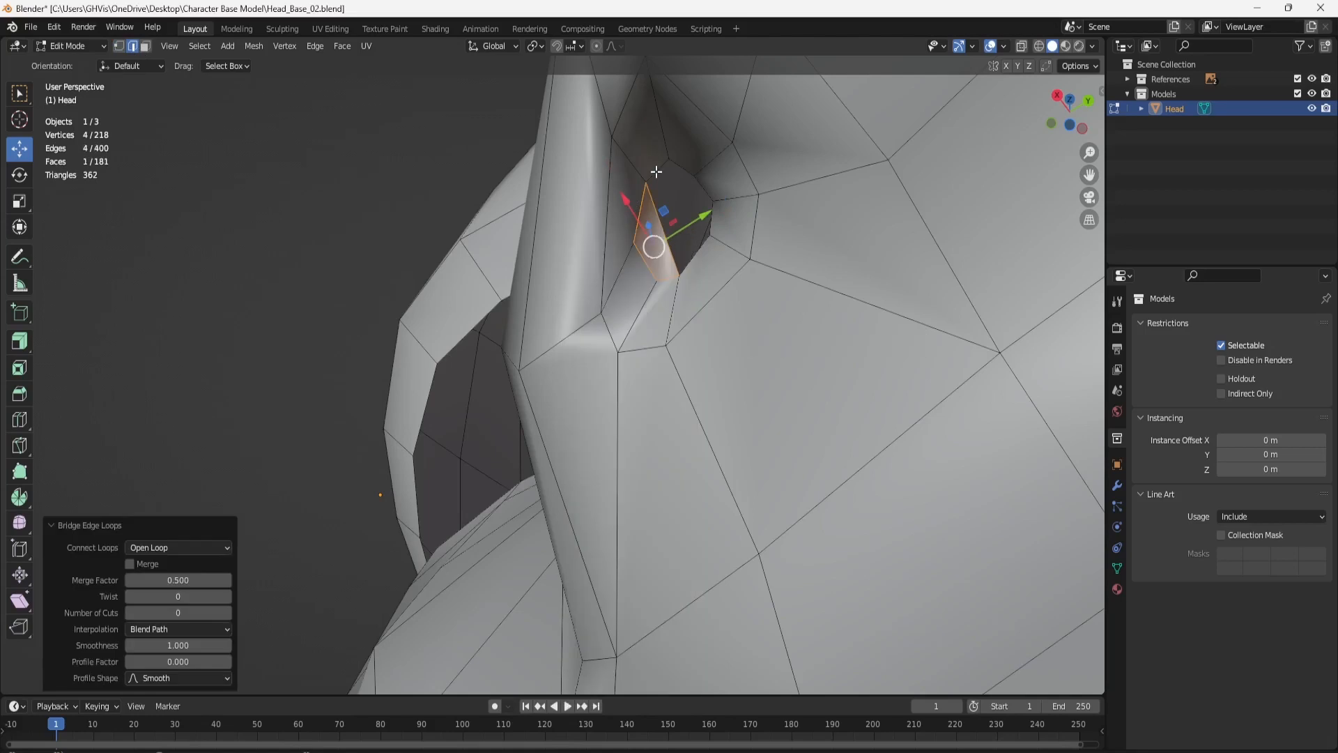
pyautogui.rightClick(697, 250)
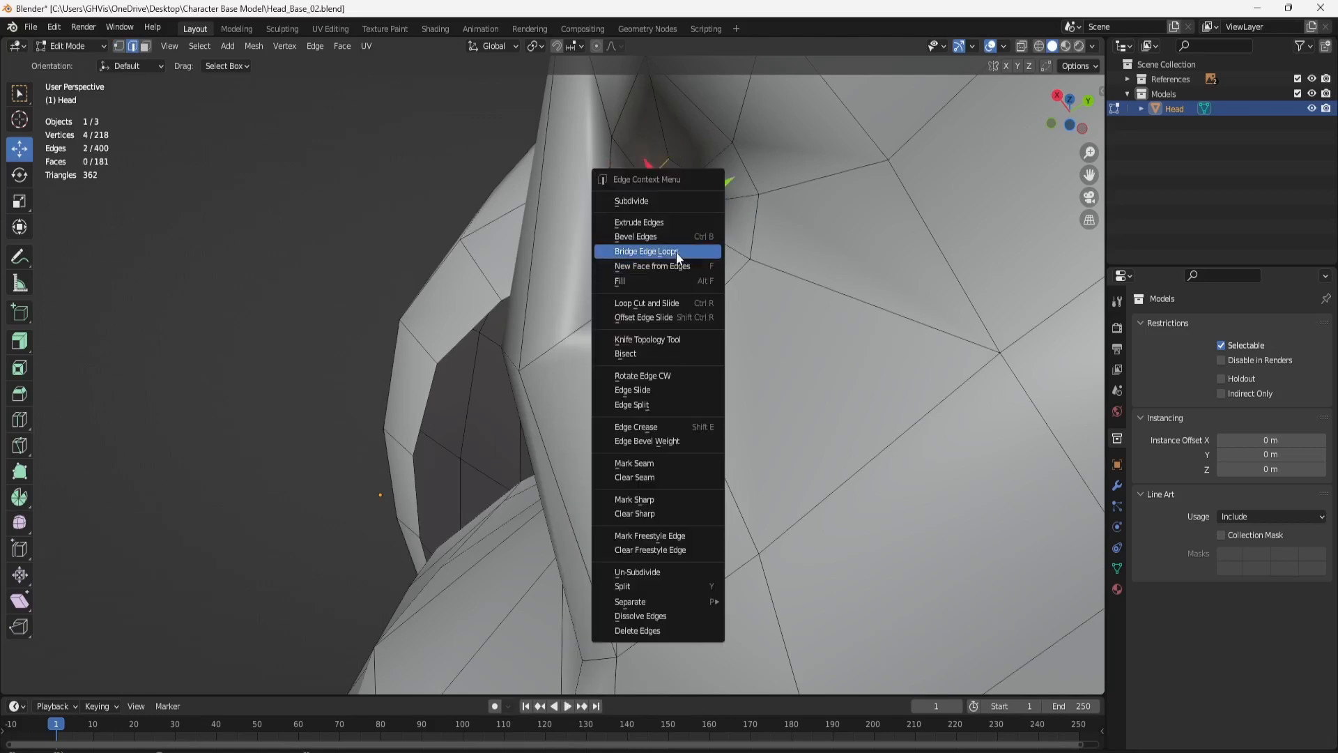
pyautogui.click(676, 252)
pyautogui.keyDown('shift'); pyautogui.click(713, 213); pyautogui.keyUp('shift')
pyautogui.rightClick(713, 213)
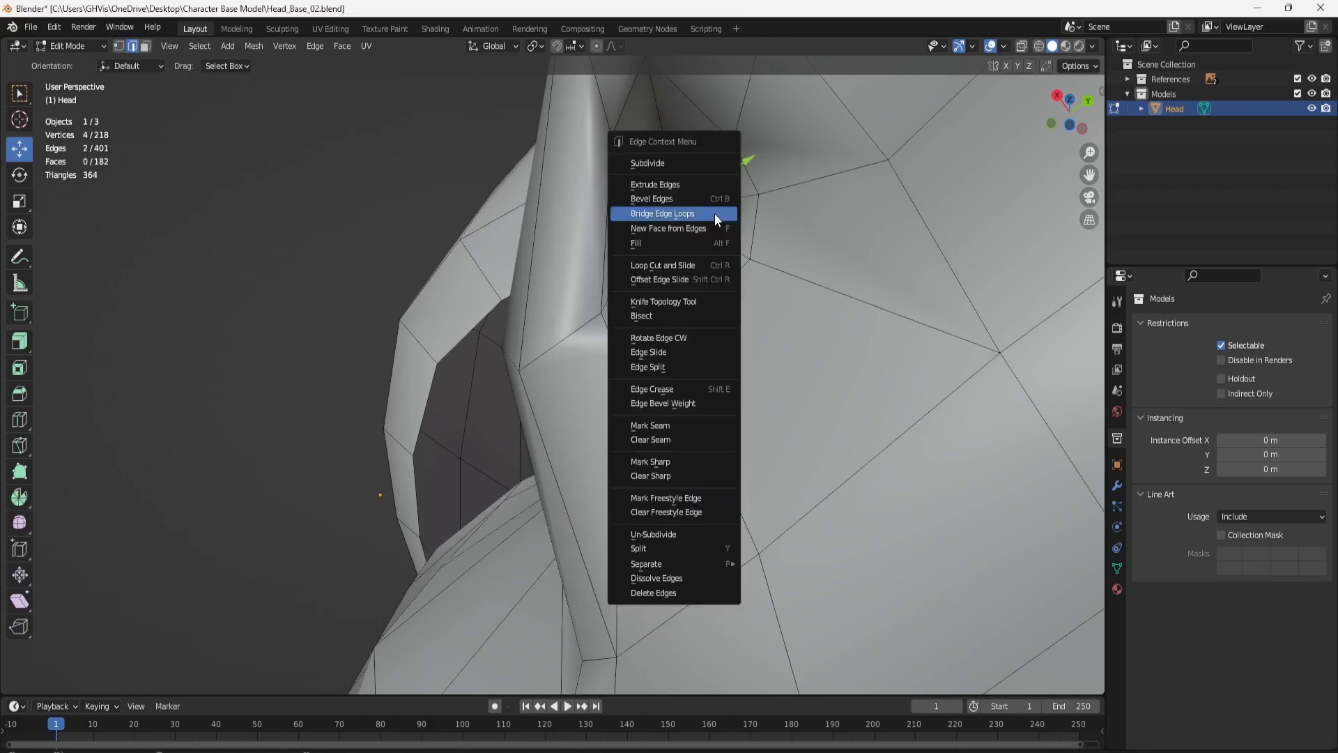
pyautogui.click(713, 213)
# Add a single centred loop cut around the nostril wall, between the outer rim and the inner cavity.
pyautogui.moveTo(764, 203); pyautogui.dragTo(769, 269, button='middle')
pyautogui.scroll(-6, 770, 269)
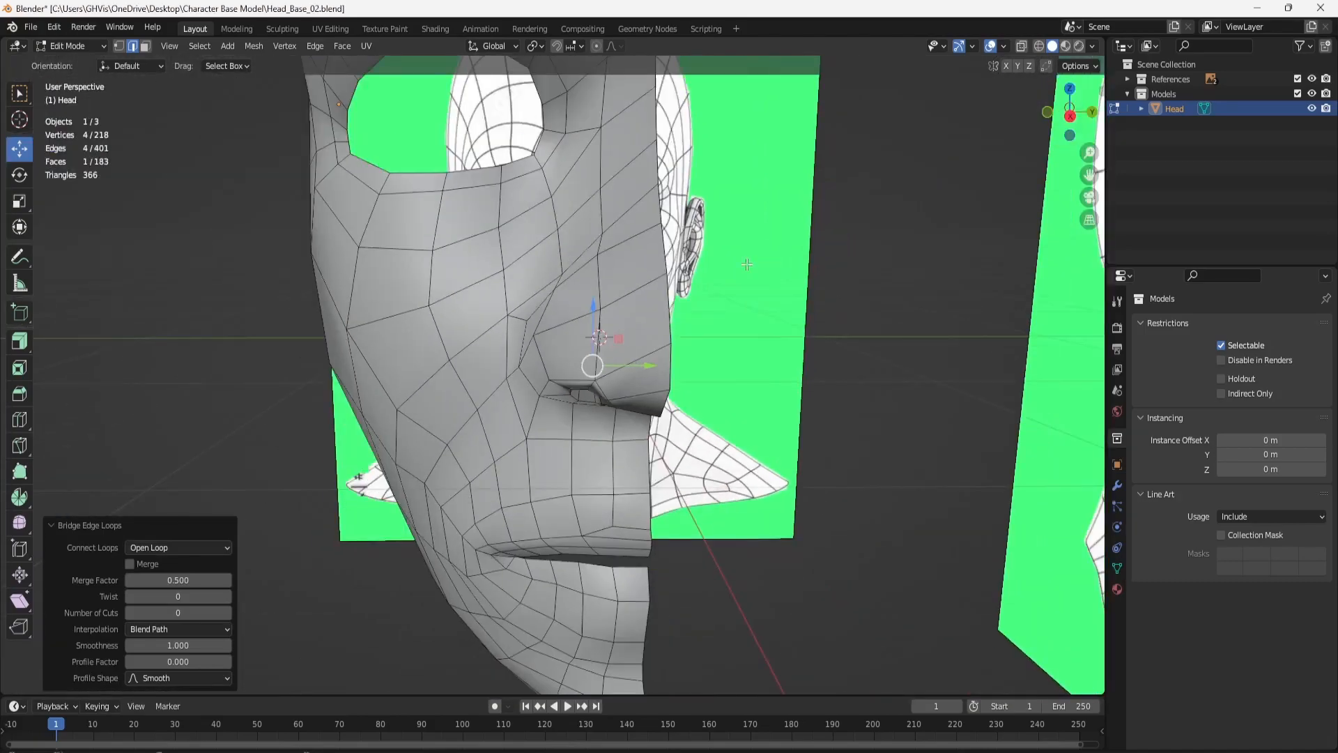
pyautogui.moveTo(673, 268); pyautogui.dragTo(703, 187, button='middle')
pyautogui.scroll(6, 646, 432)
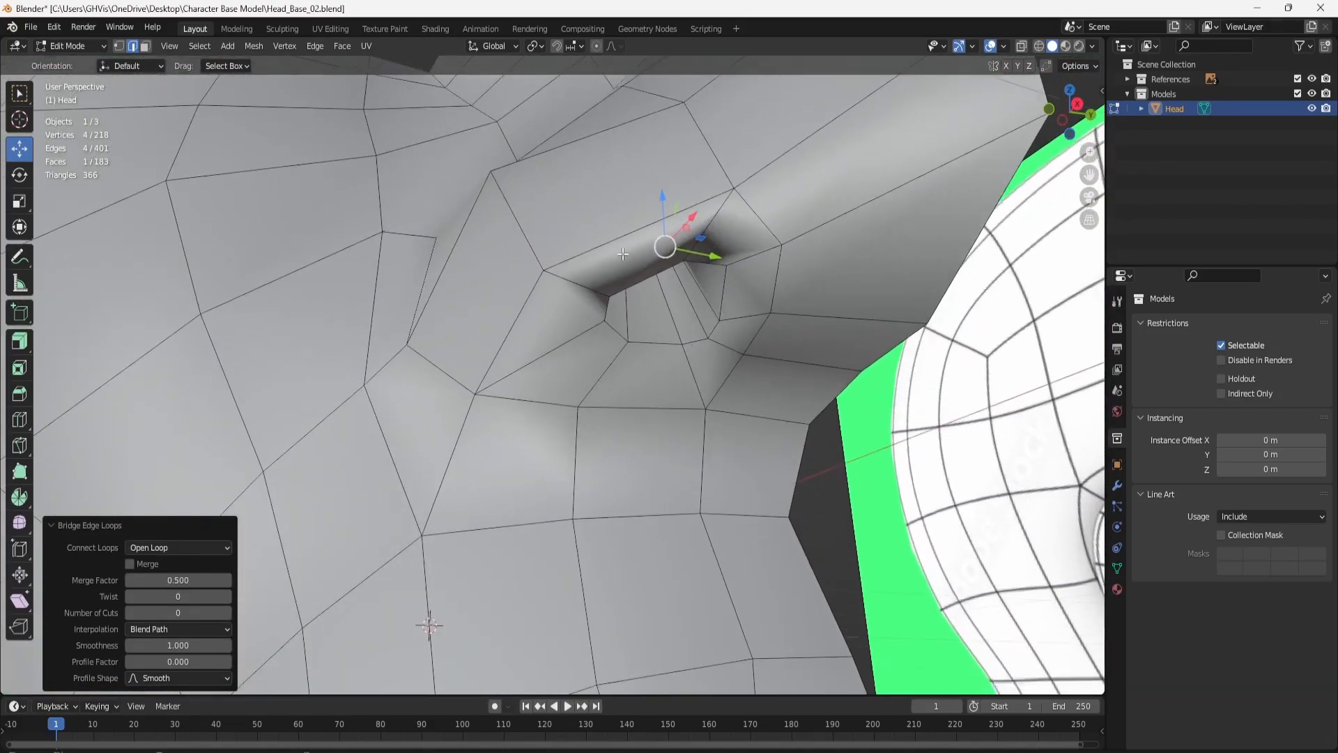
pyautogui.click(1038, 210)
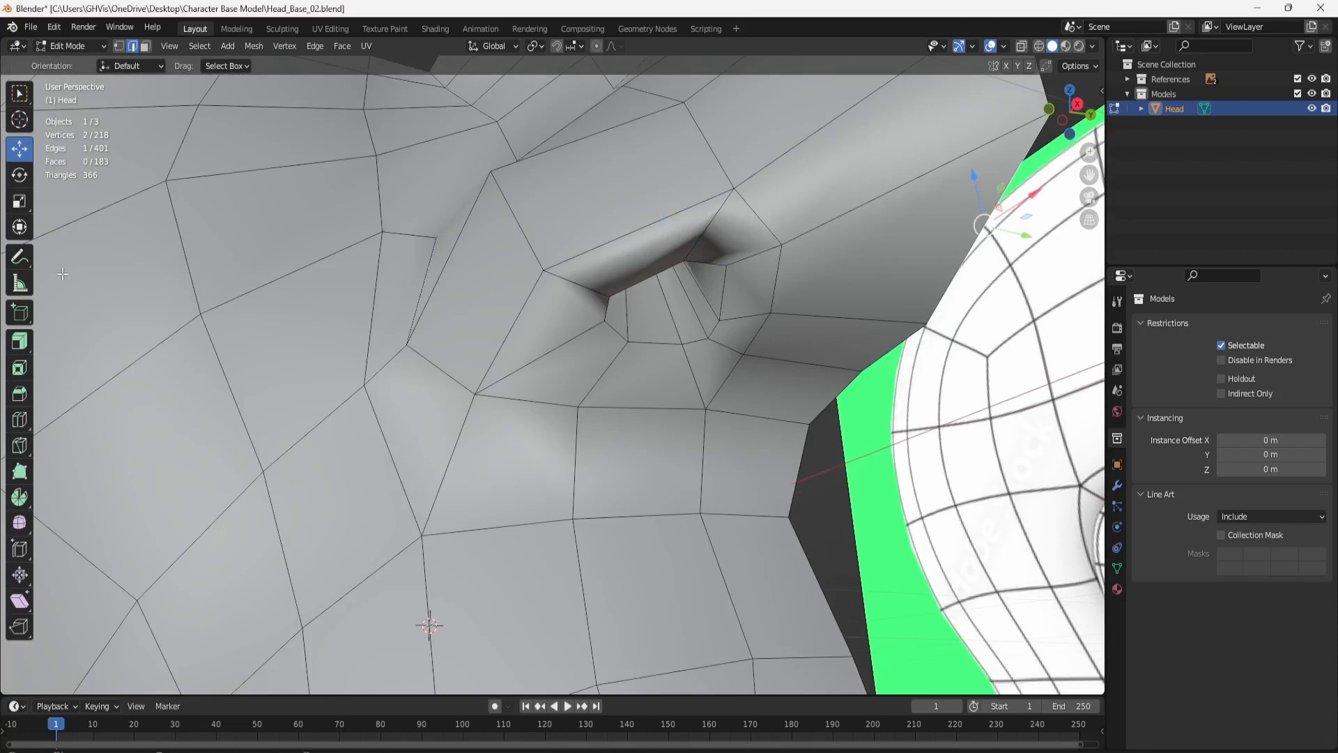
pyautogui.click(18, 418)
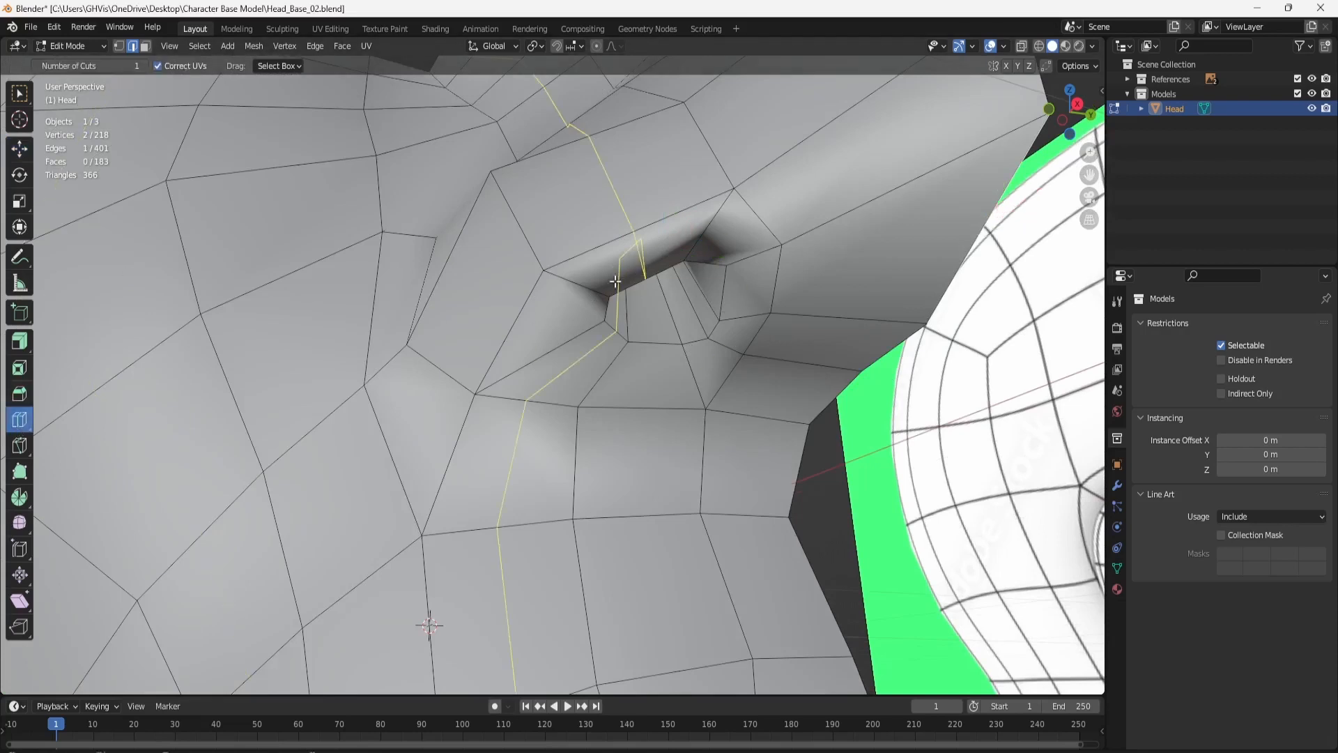
pyautogui.click(665, 260)
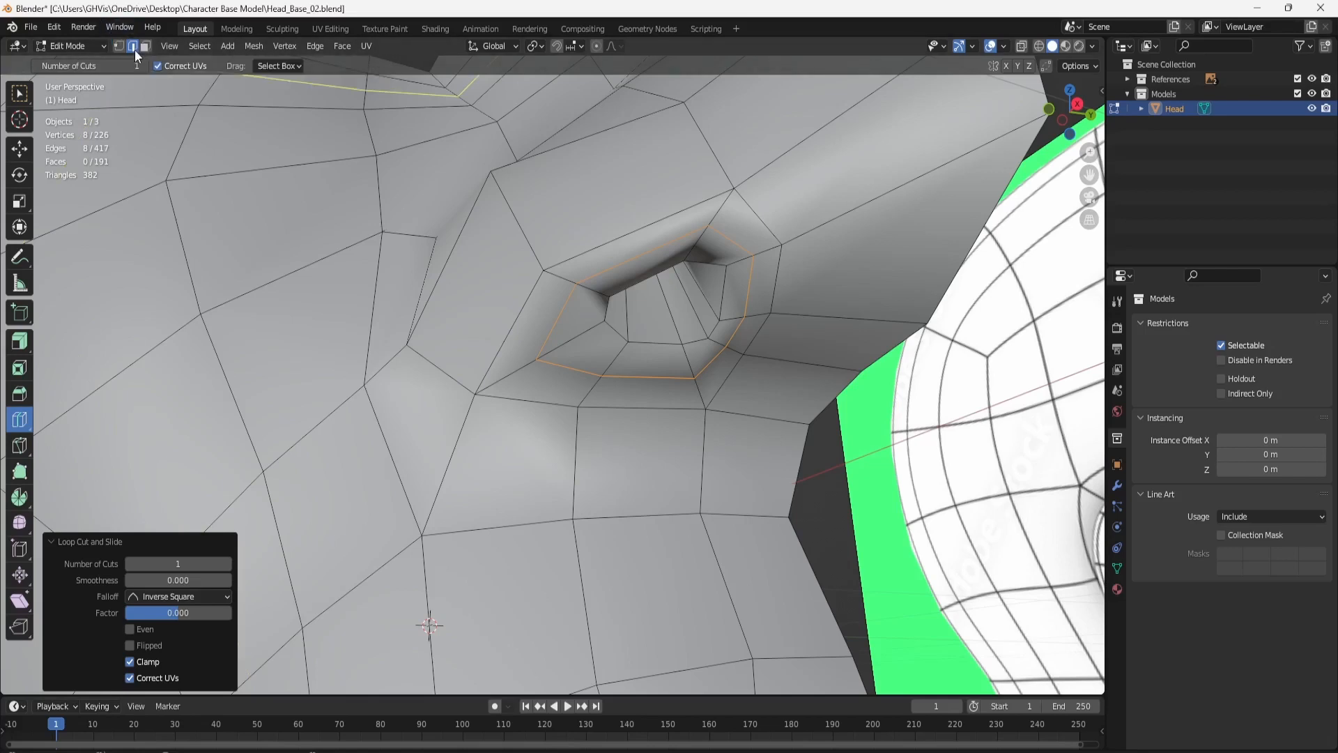
# Move the cavity's innermost edge loop up along Z and about -0.025 m along X, finishing with about 0.004 m more along Z.
pyautogui.click(20, 149)
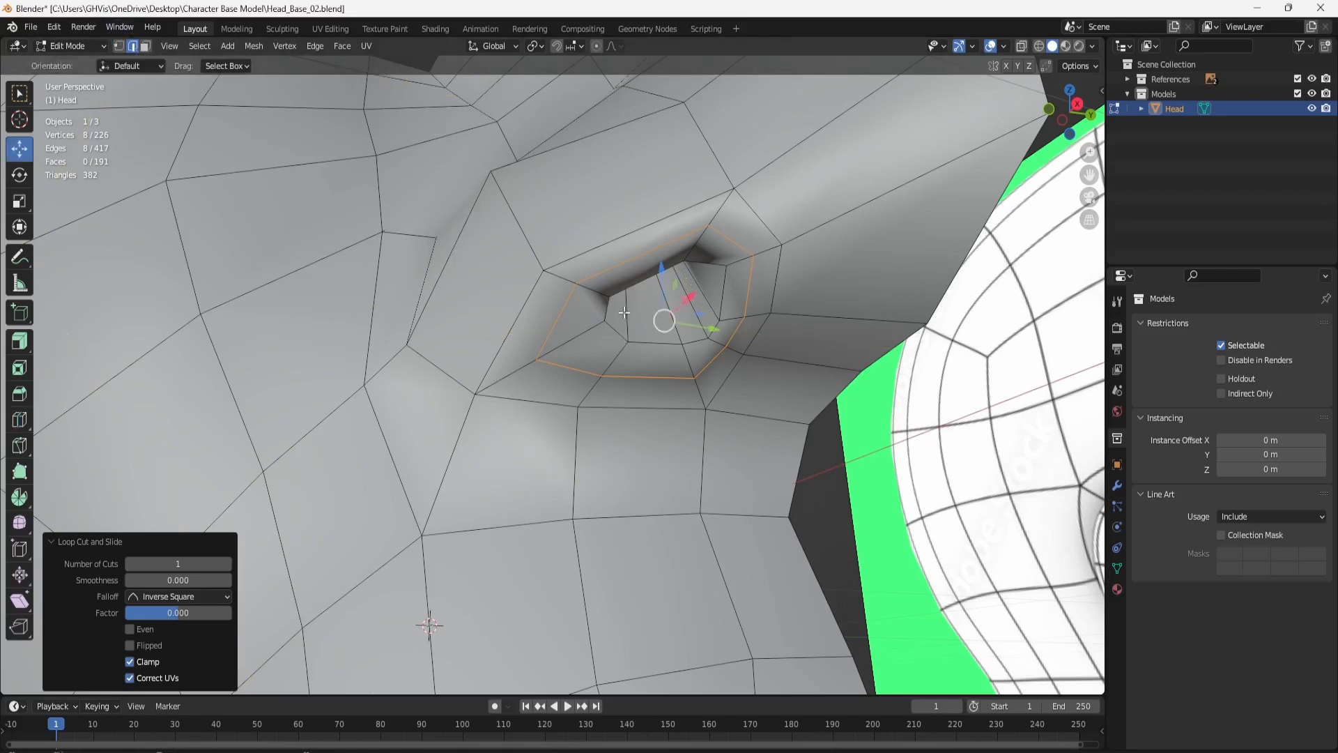
pyautogui.keyDown('alt'); pyautogui.click(600, 309); pyautogui.keyUp('alt')
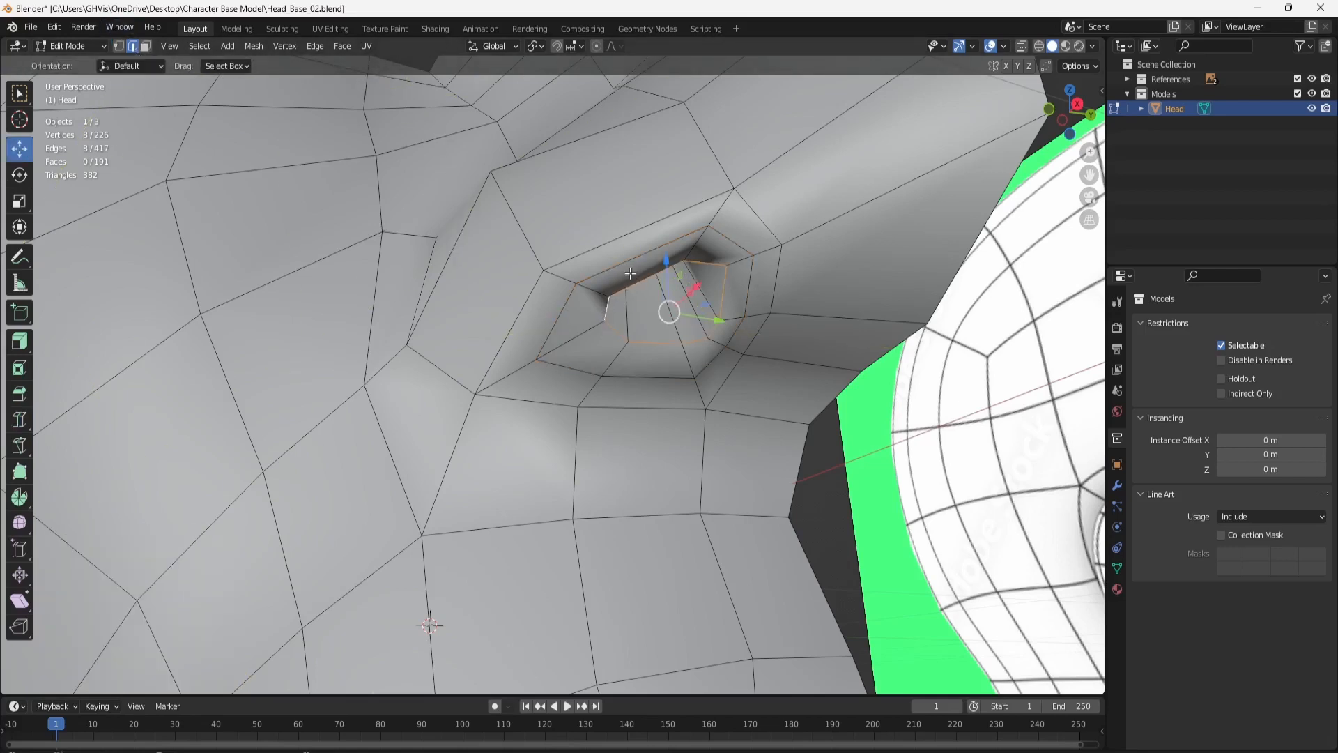
pyautogui.moveTo(662, 267); pyautogui.dragTo(662, 259)
pyautogui.moveTo(662, 259); pyautogui.dragTo(725, 325, button='middle')
pyautogui.moveTo(722, 313); pyautogui.dragTo(687, 315)
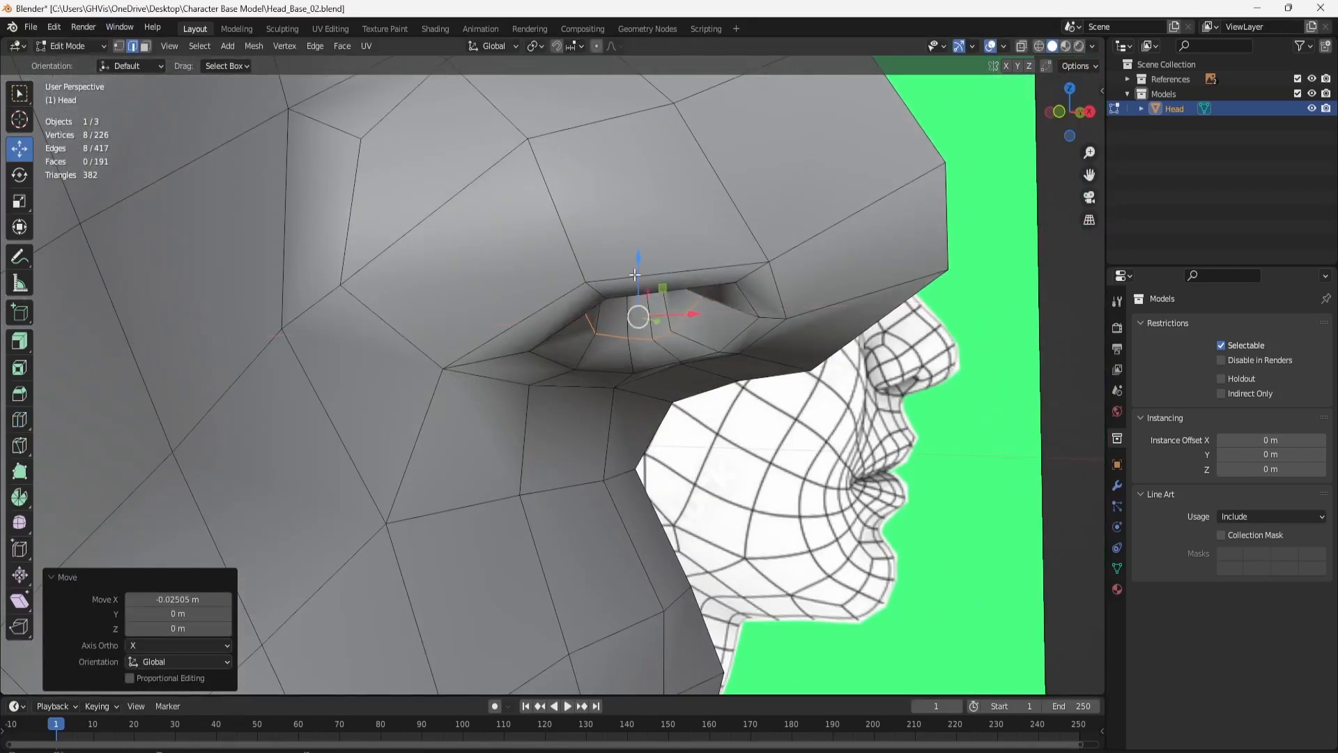
pyautogui.moveTo(634, 274); pyautogui.dragTo(635, 269)
# Reselect all eight edges of the cavity's innermost loop and push it farther back along X, finishing with about -0.0085 m.
pyautogui.moveTo(634, 269); pyautogui.dragTo(678, 149, button='middle')
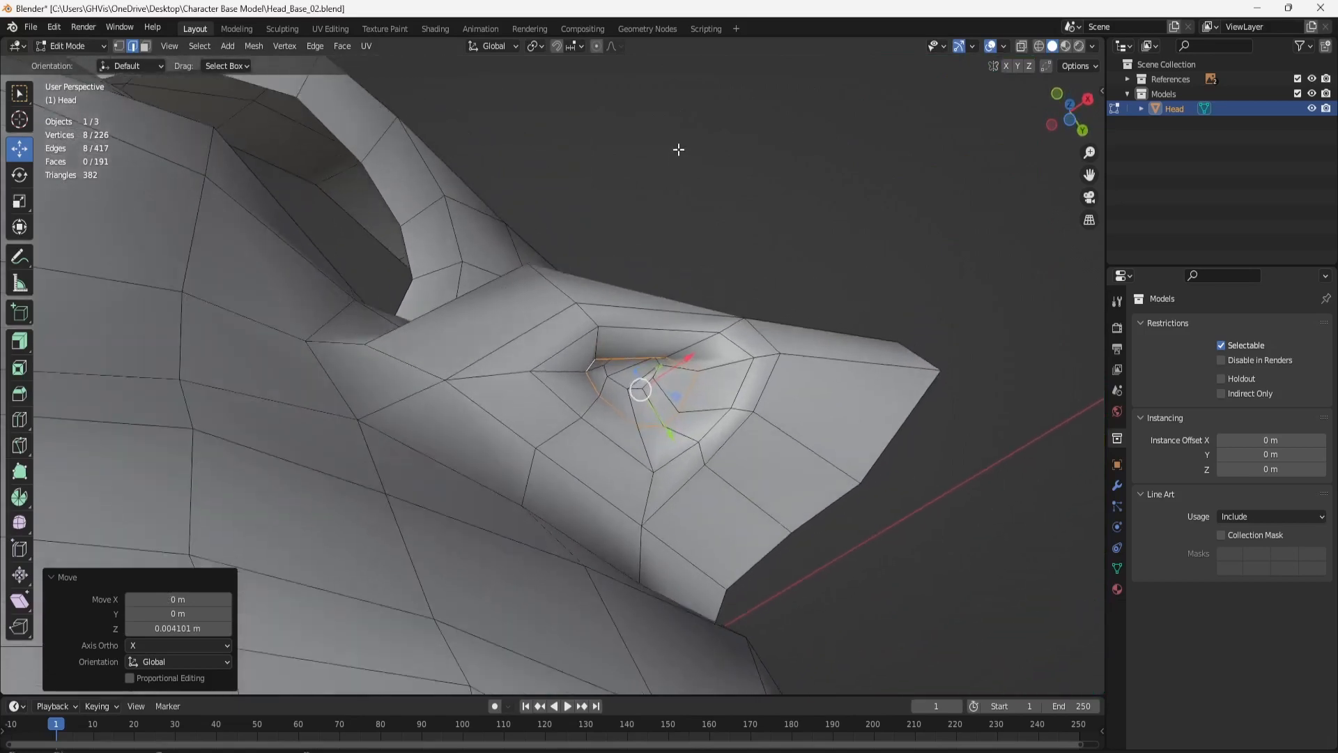
pyautogui.scroll(3, 671, 395)
pyautogui.keyDown('alt'); pyautogui.click(658, 391); pyautogui.keyUp('alt')
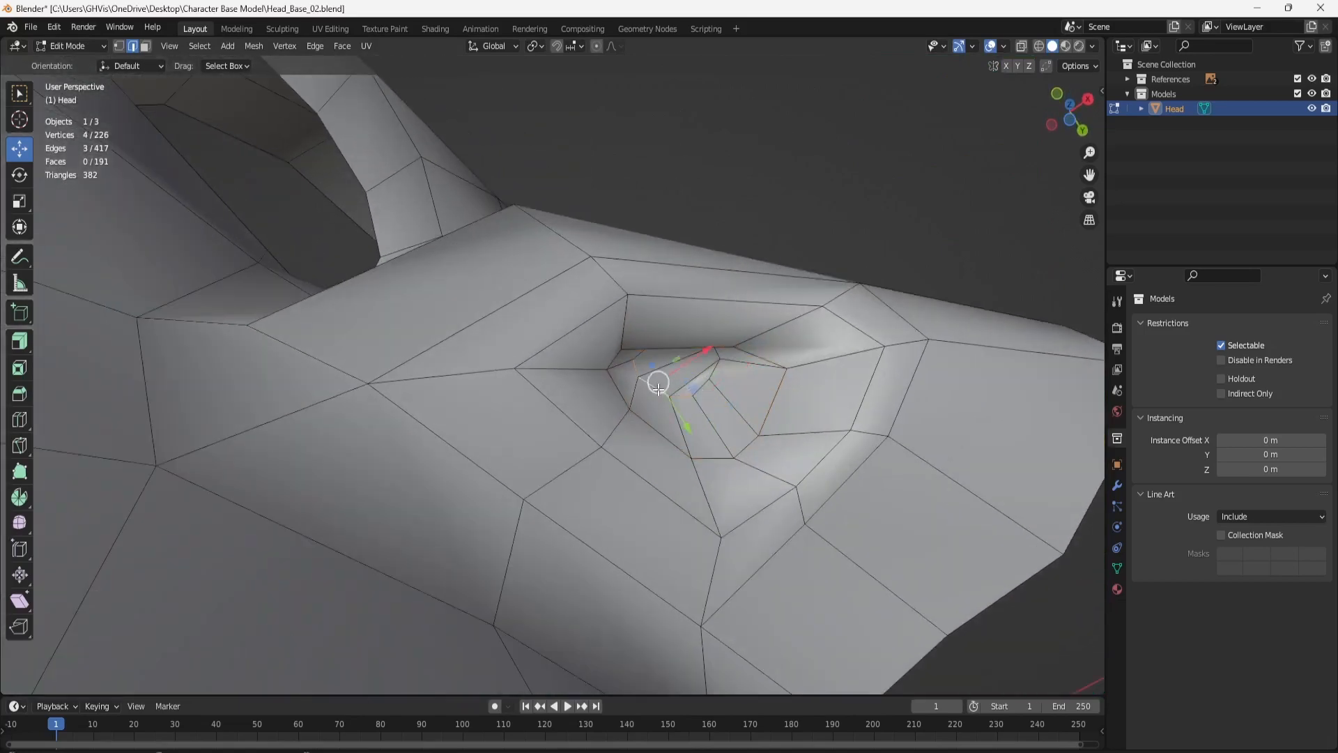
pyautogui.keyDown('alt'); pyautogui.keyDown('shift'); pyautogui.click(704, 387); pyautogui.keyUp('shift'); pyautogui.keyUp('alt')
pyautogui.keyDown('alt'); pyautogui.keyDown('shift'); pyautogui.click(713, 370); pyautogui.keyUp('shift'); pyautogui.keyUp('alt')
pyautogui.moveTo(659, 363); pyautogui.dragTo(669, 326, button='middle')
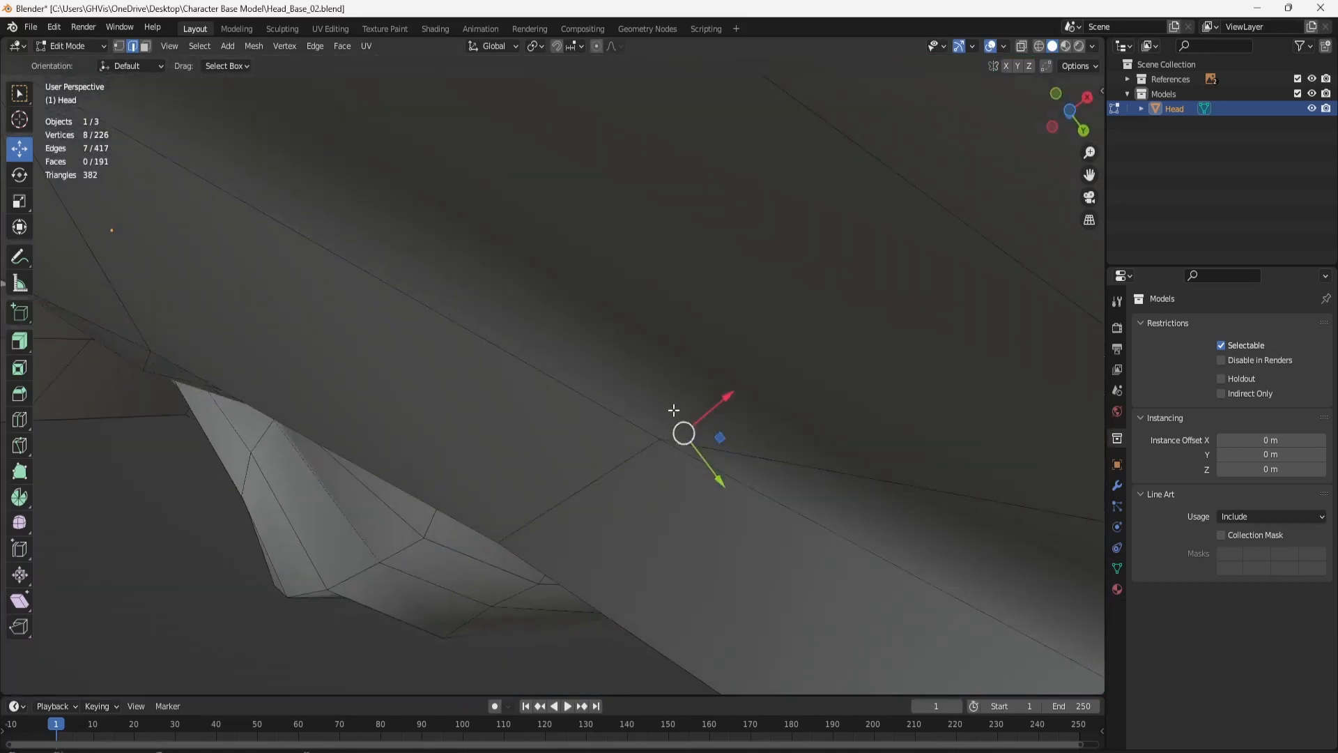
pyautogui.moveTo(673, 410); pyautogui.dragTo(647, 438, button='middle')
pyautogui.keyDown('alt'); pyautogui.keyDown('shift'); pyautogui.click(637, 417); pyautogui.keyUp('shift'); pyautogui.keyUp('alt')
pyautogui.moveTo(687, 394); pyautogui.dragTo(692, 416, button='middle')
pyautogui.moveTo(714, 375); pyautogui.dragTo(691, 402)
pyautogui.moveTo(691, 401); pyautogui.dragTo(708, 246, button='middle')
pyautogui.moveTo(687, 205); pyautogui.dragTo(666, 208)
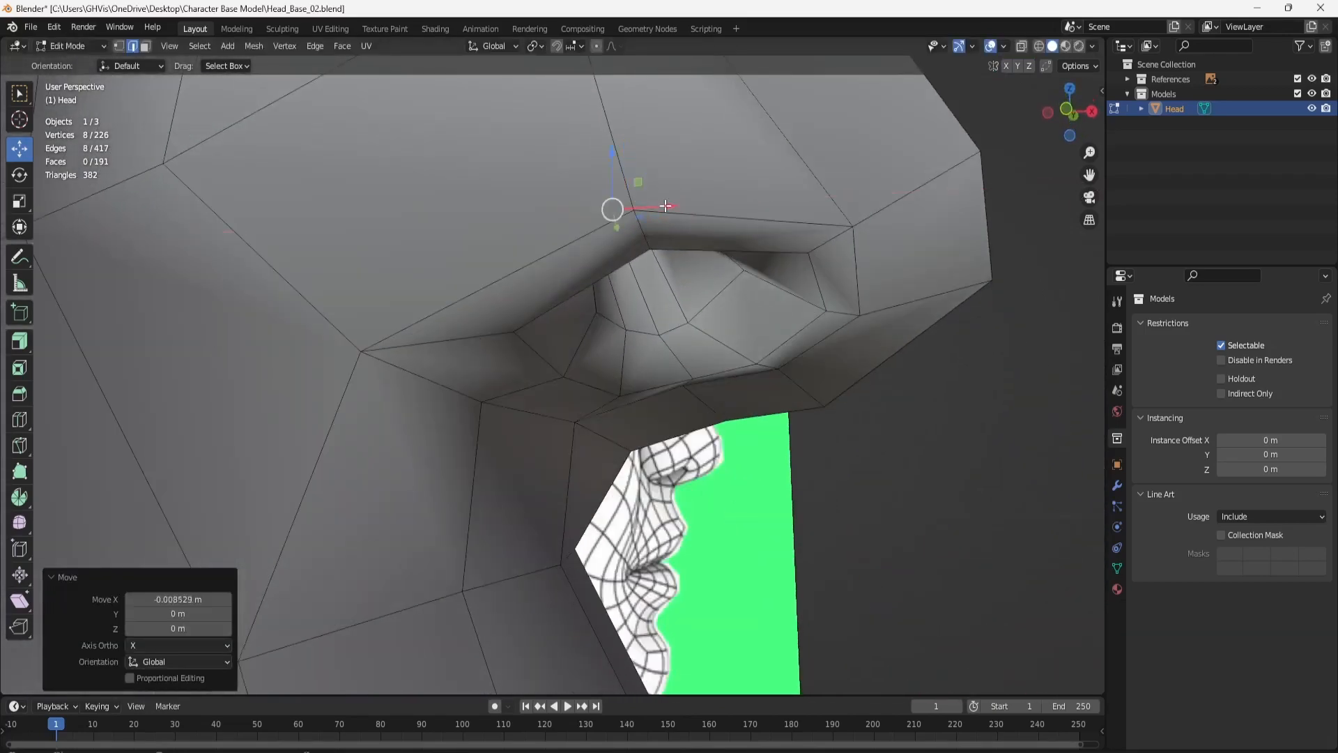
# Lower the nostril's middle edge loop along Z and shift it about -0.003 m along Y.
pyautogui.moveTo(665, 208); pyautogui.dragTo(708, 271, button='middle')
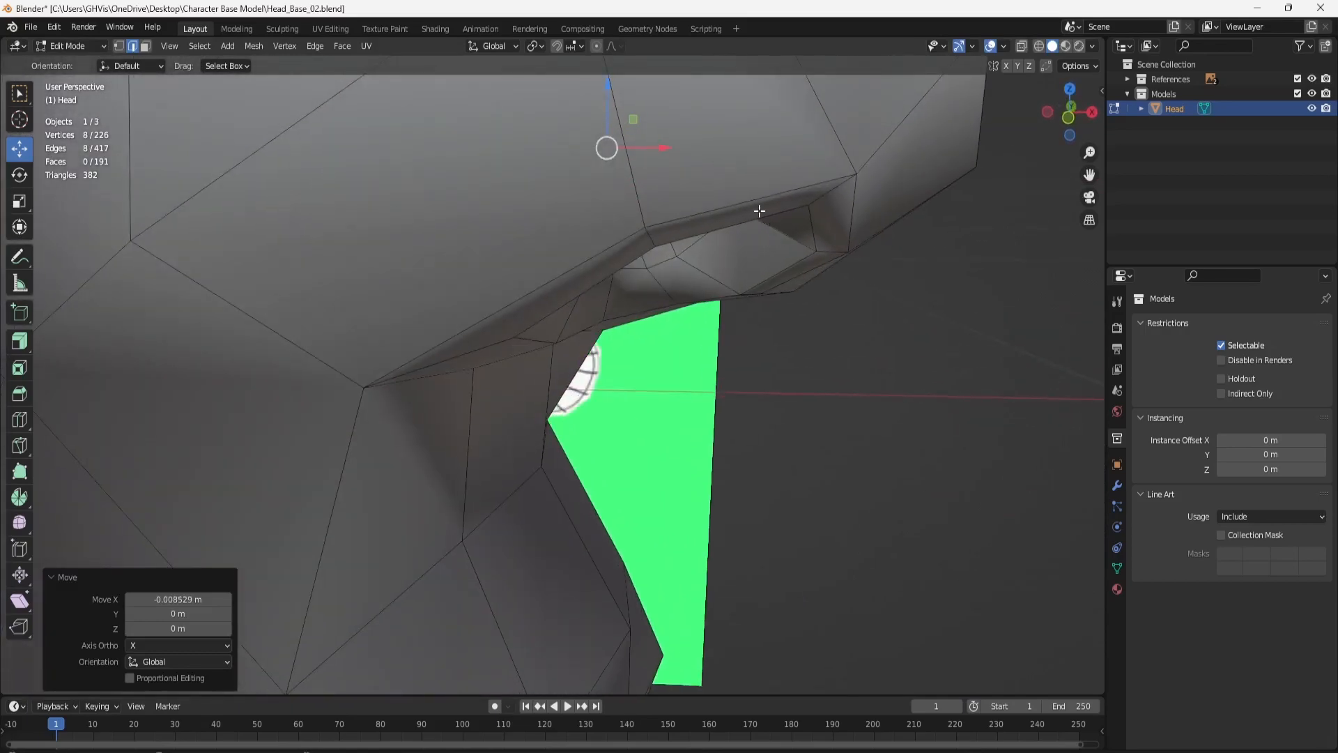
pyautogui.keyDown('alt'); pyautogui.click(759, 210); pyautogui.keyUp('alt')
pyautogui.moveTo(677, 227); pyautogui.dragTo(676, 233)
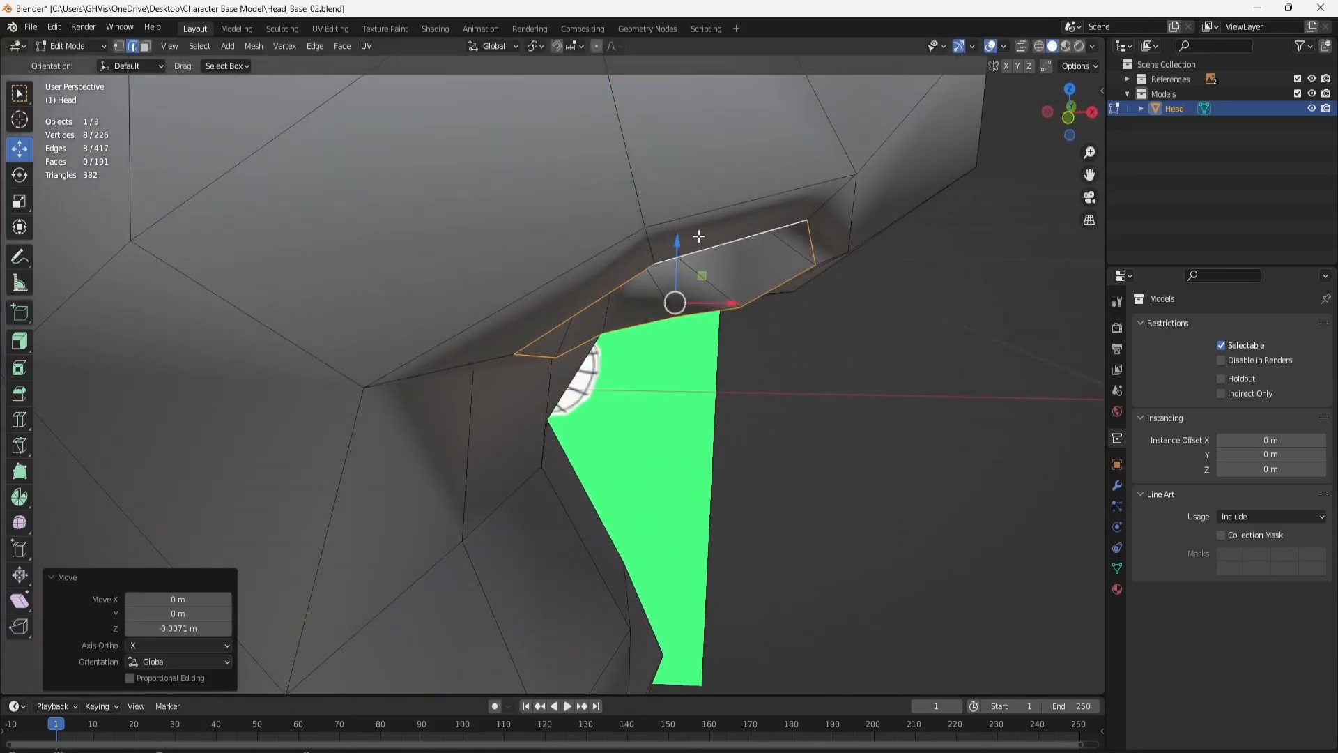
pyautogui.moveTo(676, 233); pyautogui.dragTo(520, 210, button='middle')
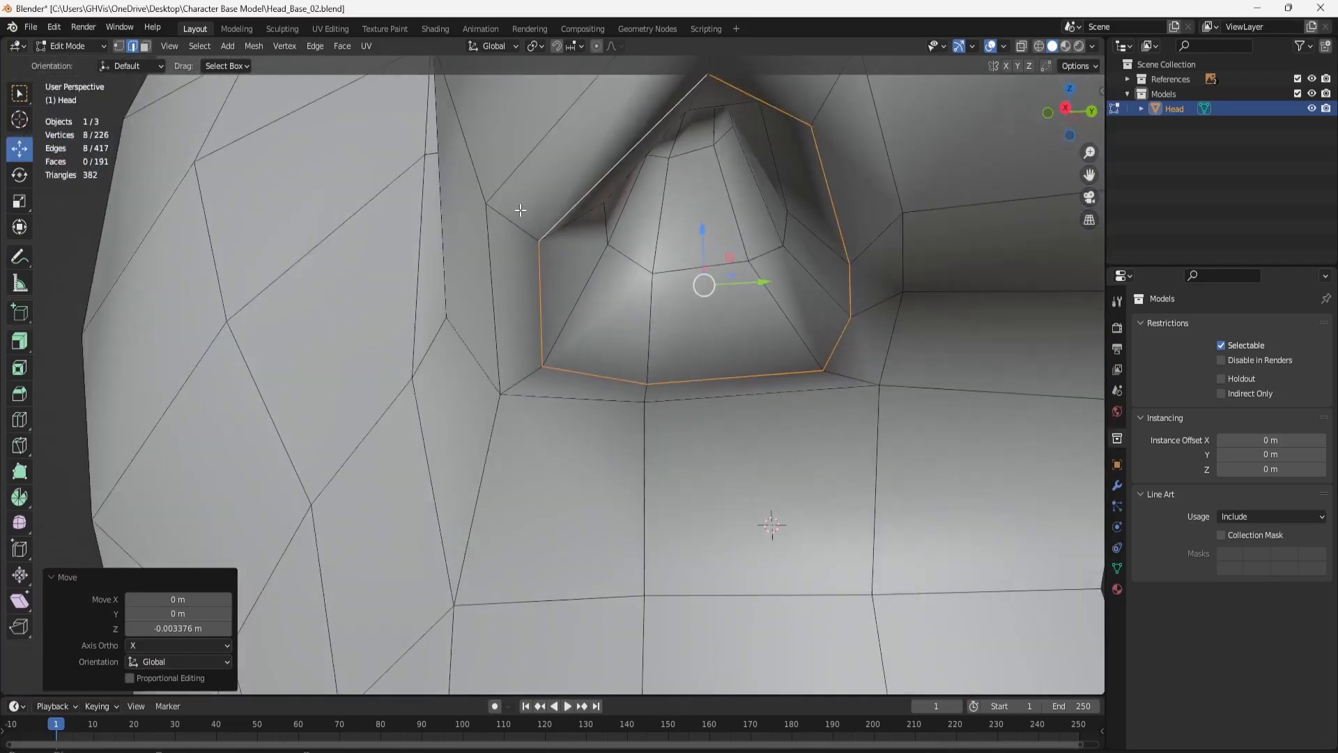
pyautogui.moveTo(759, 273); pyautogui.dragTo(754, 272)
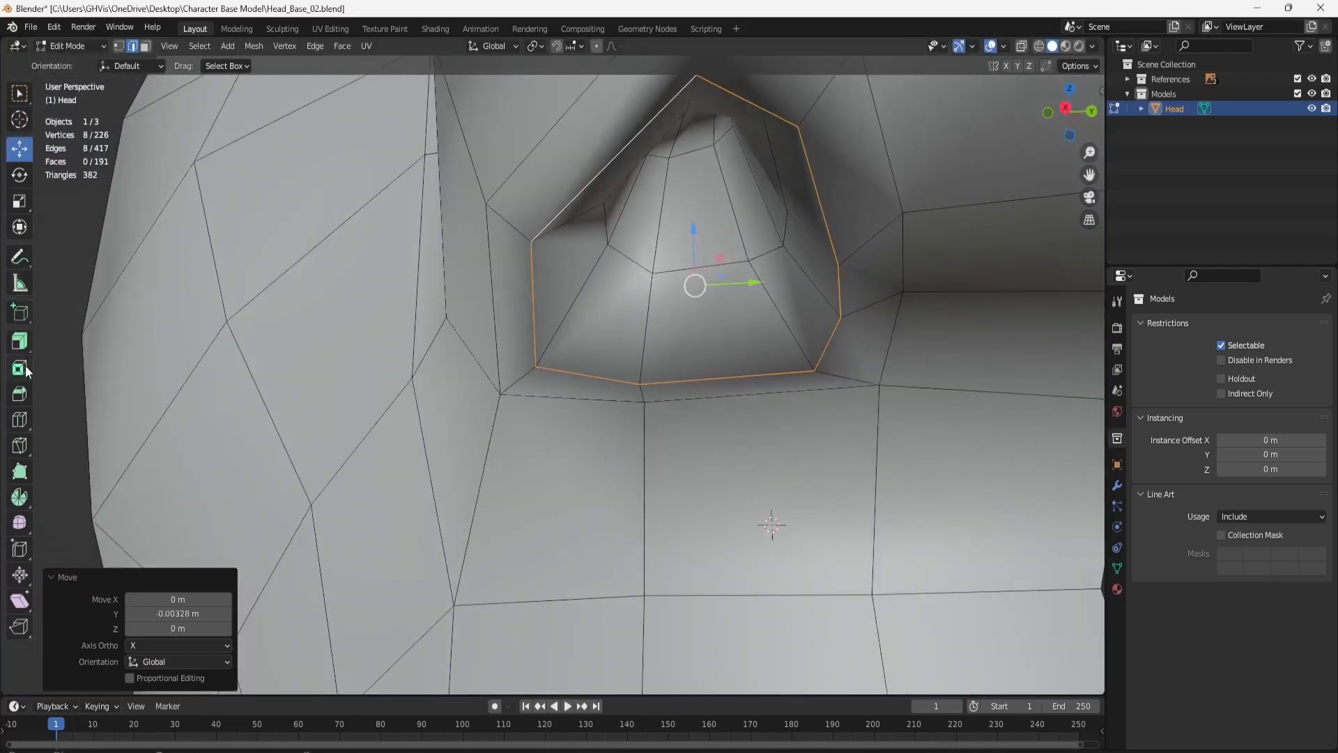
# Scale the nostril's middle edge loop to about 0.798 along X and Y.
pyautogui.click(19, 201)
pyautogui.moveTo(731, 261); pyautogui.dragTo(758, 157, button='middle')
pyautogui.moveTo(708, 172); pyautogui.dragTo(703, 184)
# Examine the nostril and the shaded half face in Object Mode, comparing them with the front and side references.
pyautogui.moveTo(708, 228); pyautogui.dragTo(728, 376, button='middle')
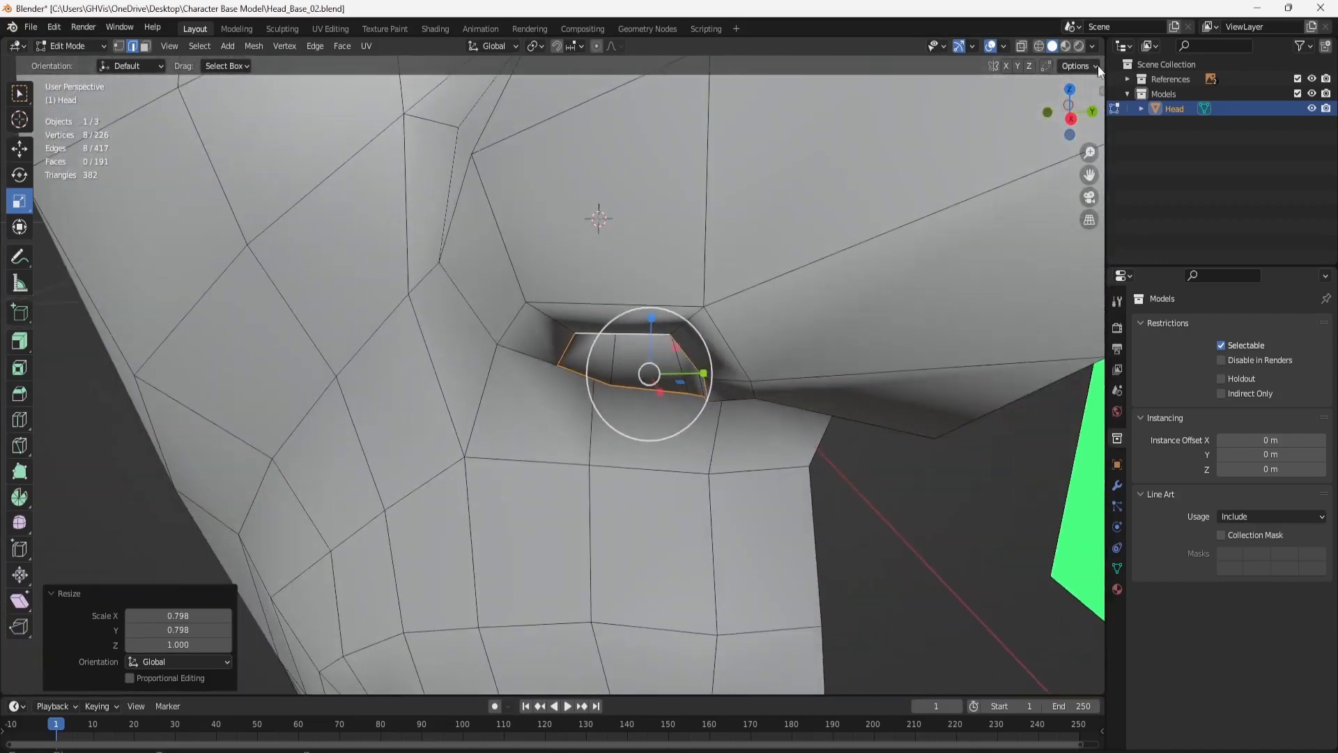
pyautogui.click(1067, 118)
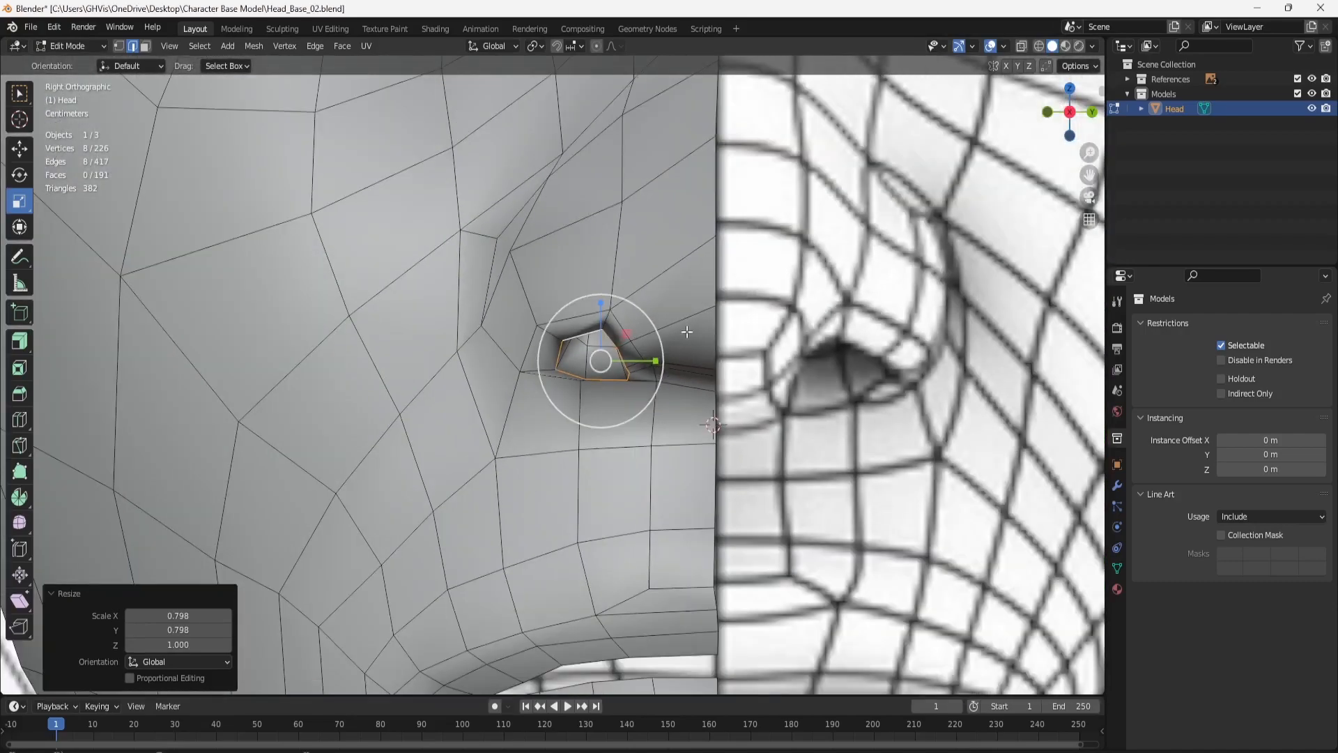
pyautogui.scroll(-6, 687, 332)
pyautogui.click(19, 148)
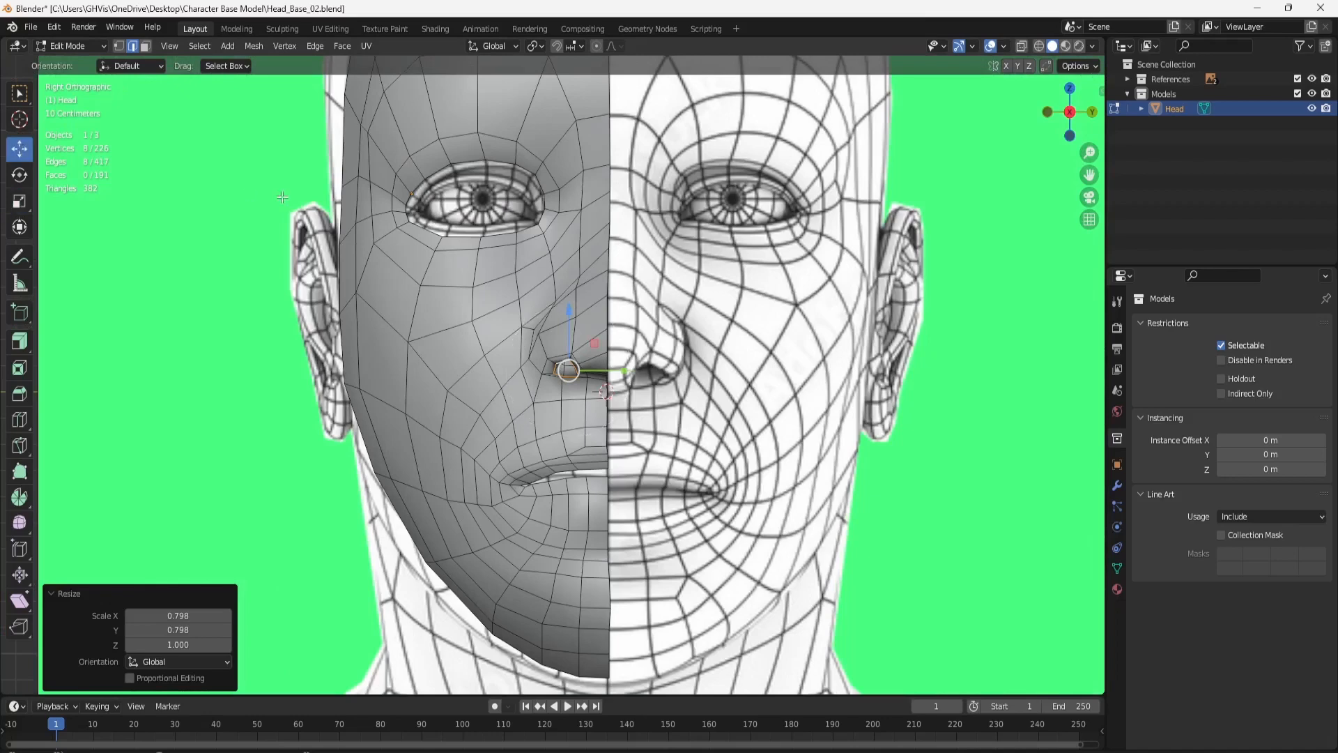
pyautogui.click(409, 296)
pyautogui.scroll(-2, 628, 377)
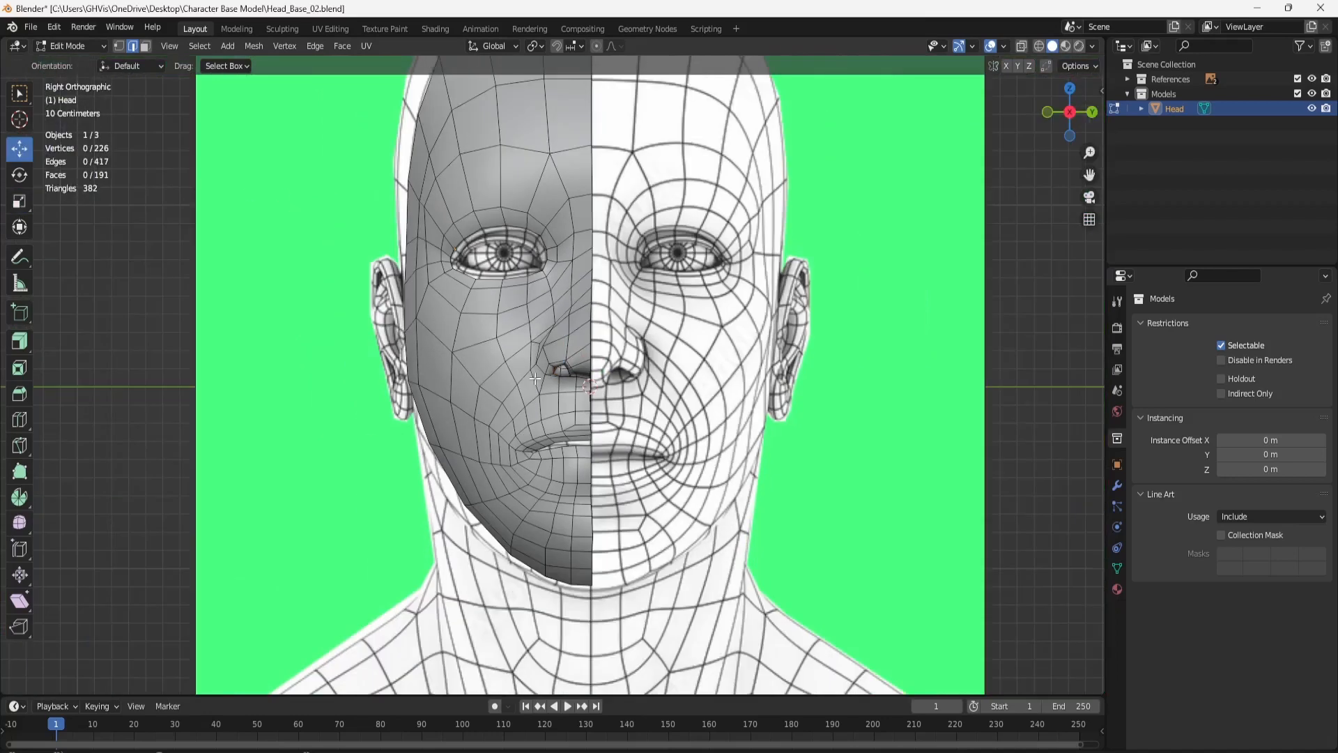
pyautogui.press('Tab')
pyautogui.moveTo(650, 372); pyautogui.dragTo(527, 424, button='middle')
pyautogui.moveTo(486, 346); pyautogui.dragTo(545, 359, button='middle')
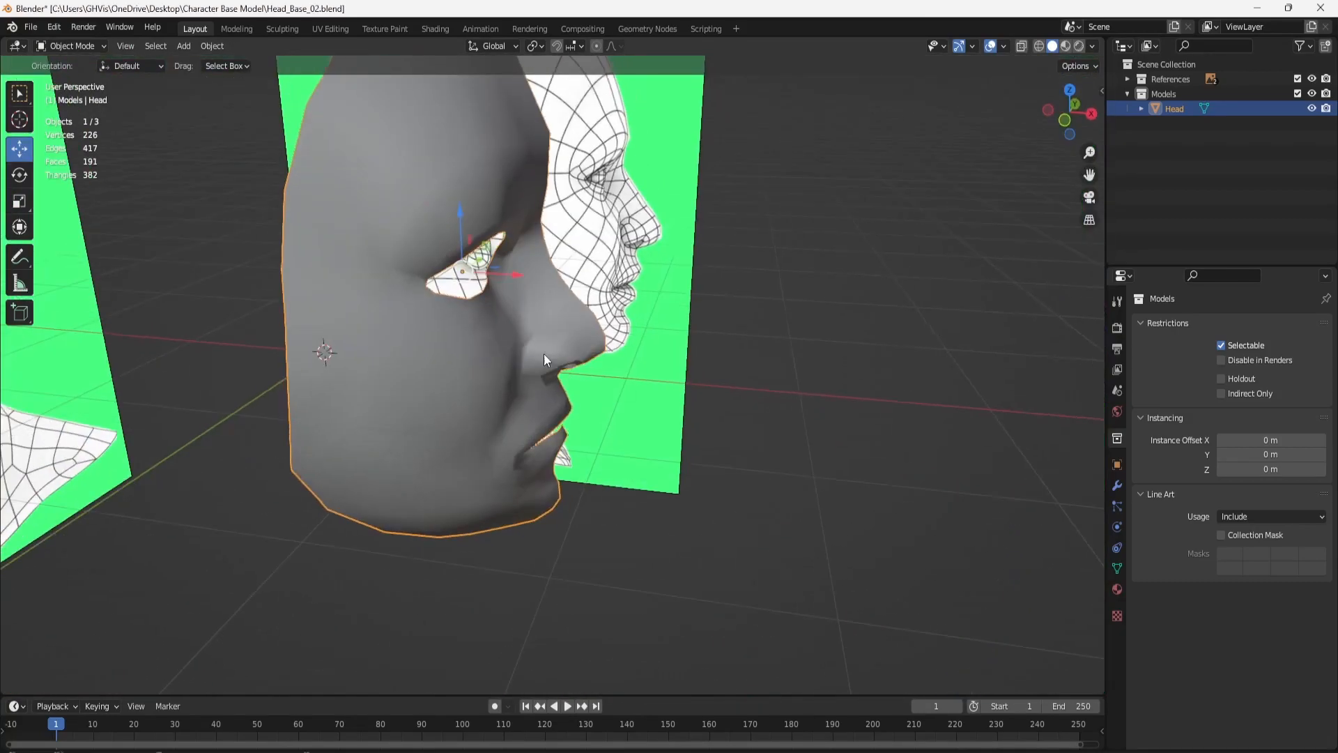
pyautogui.click(1091, 113)
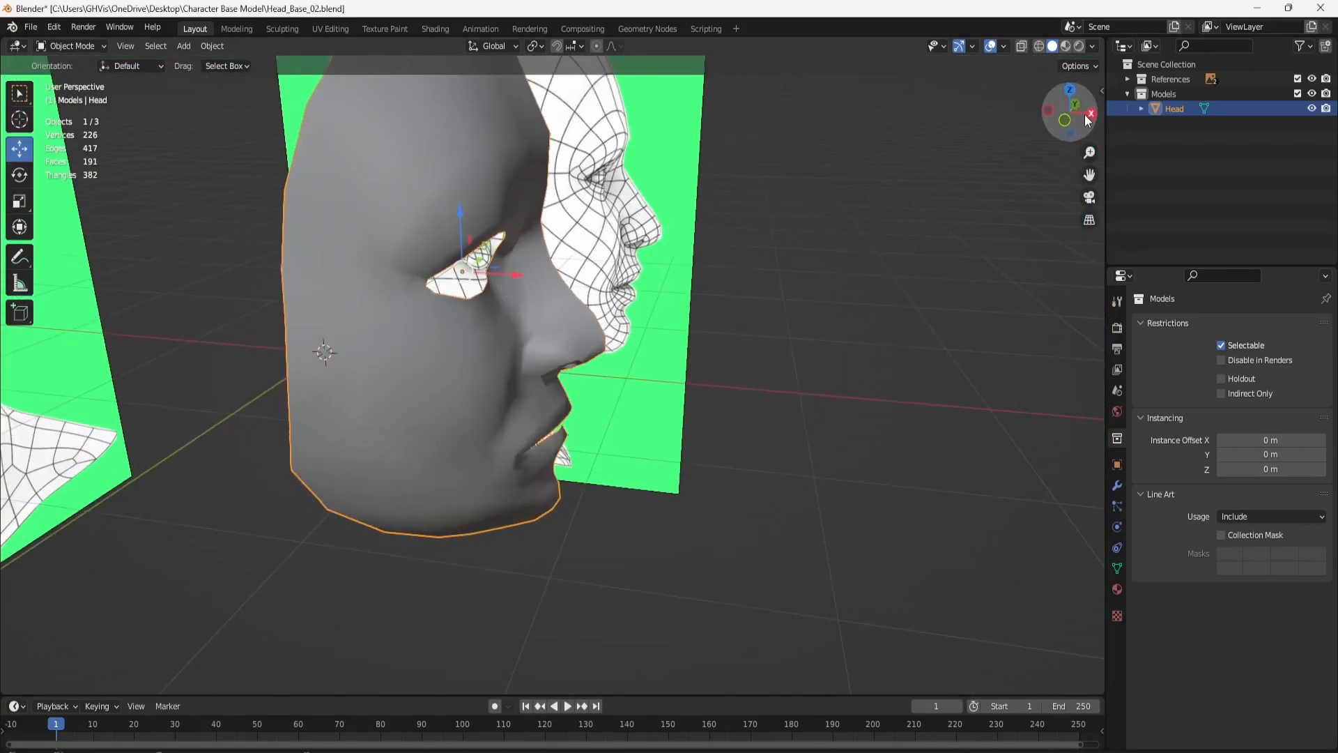
pyautogui.scroll(5, 539, 344)
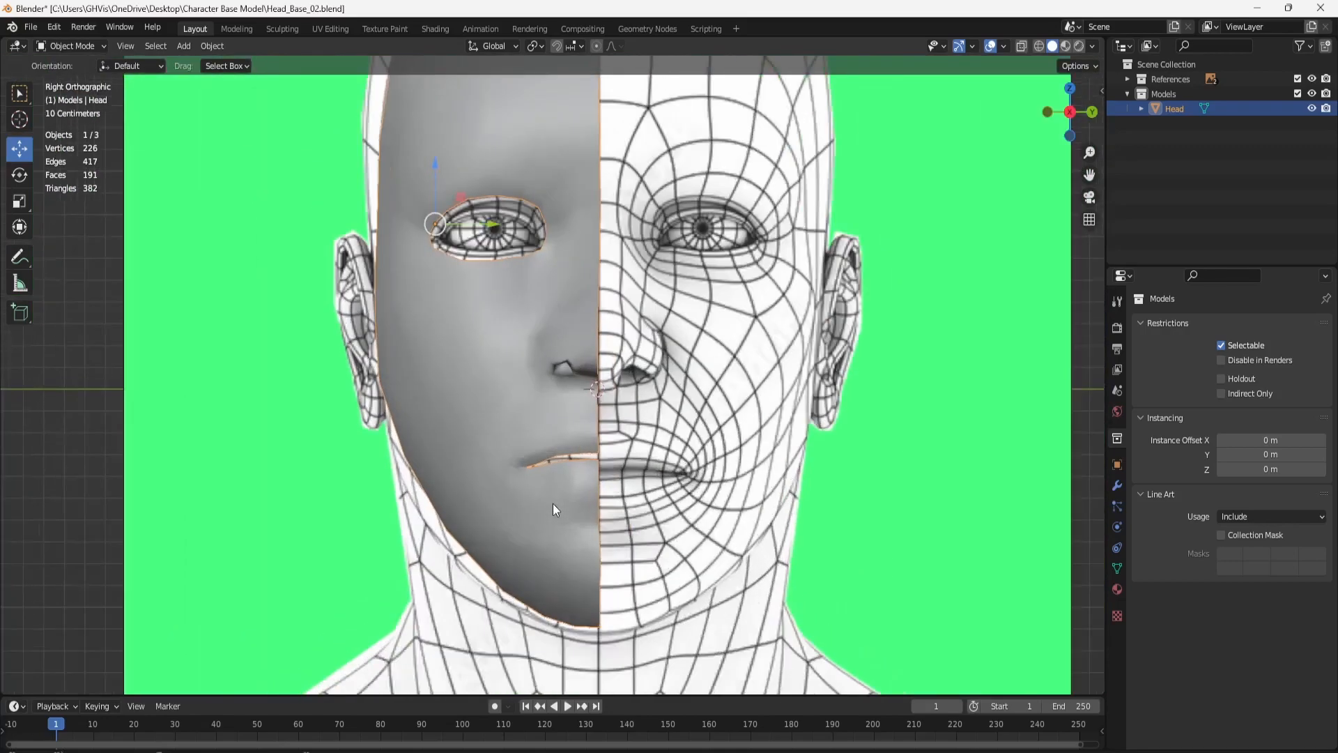
# Return to Edit Mode and add a single centred loop cut below the nostril and up along the side of the nose.
pyautogui.press('Tab')
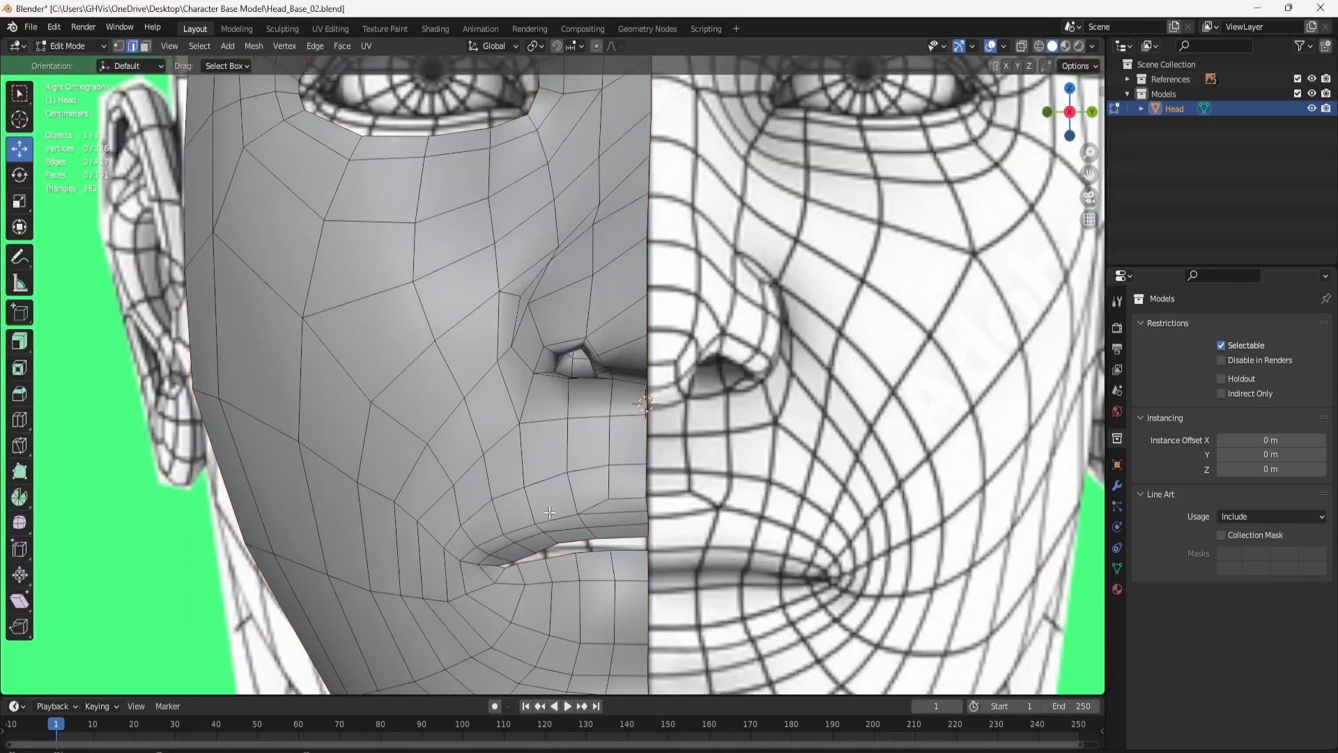
pyautogui.scroll(3, 579, 543)
pyautogui.keyDown('shift'); pyautogui.moveTo(634, 351); pyautogui.dragTo(726, 266, button='middle'); pyautogui.keyUp('shift')
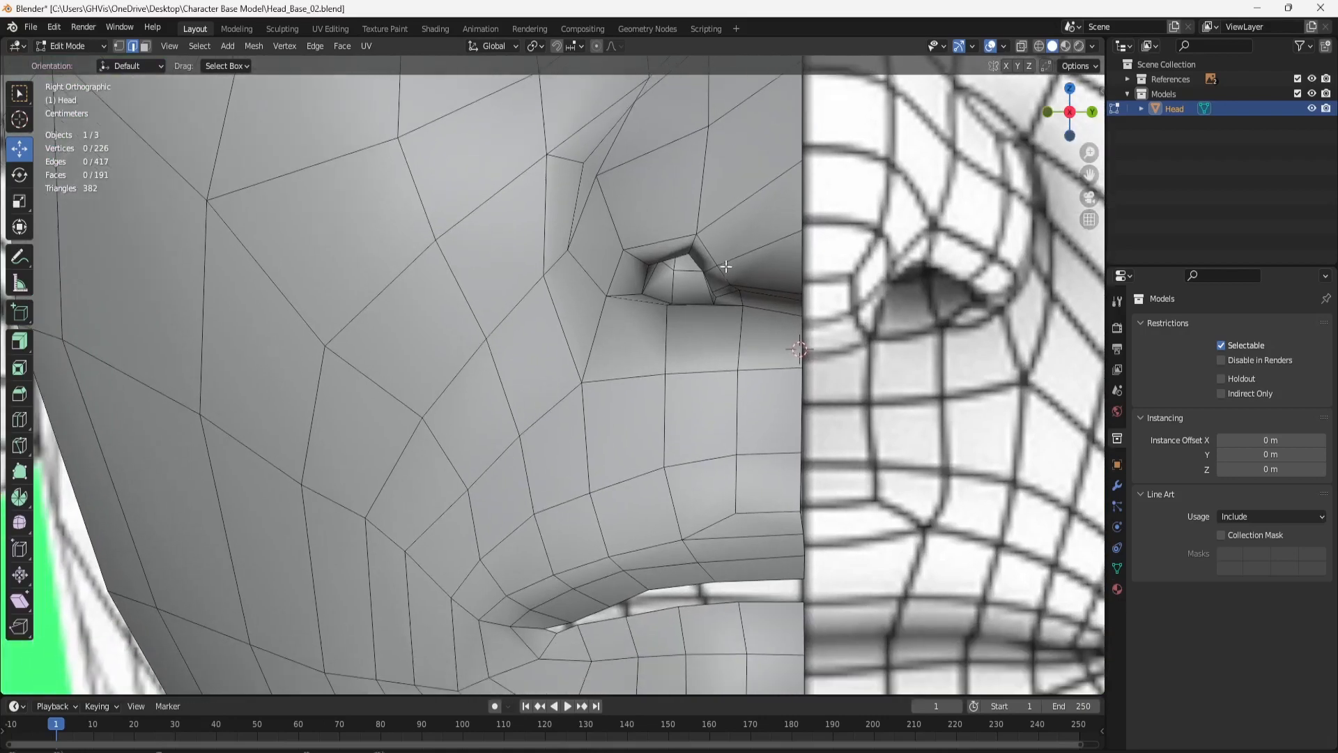
pyautogui.click(20, 422)
pyautogui.click(656, 335)
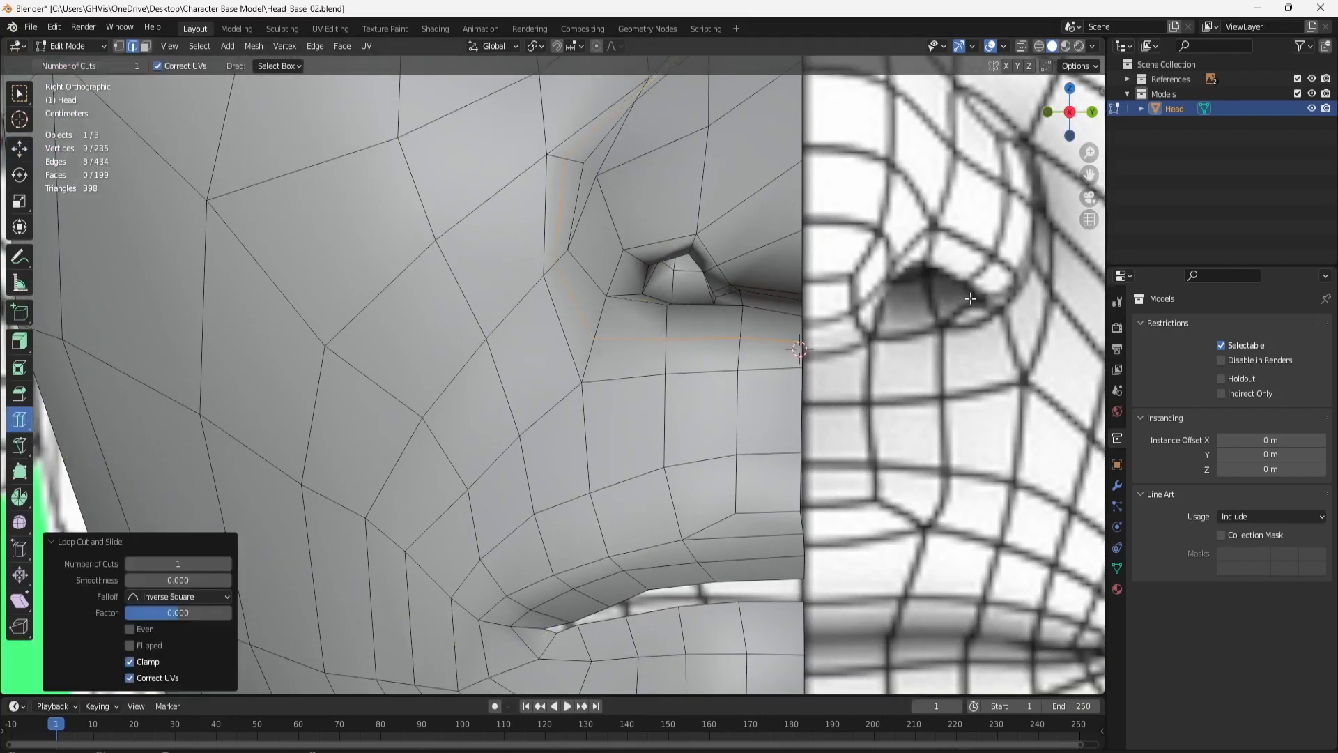
# Select the new loop's two vertices beside the nostril wing and move them inward along Y toward the nose.
pyautogui.scroll(-4, 971, 299)
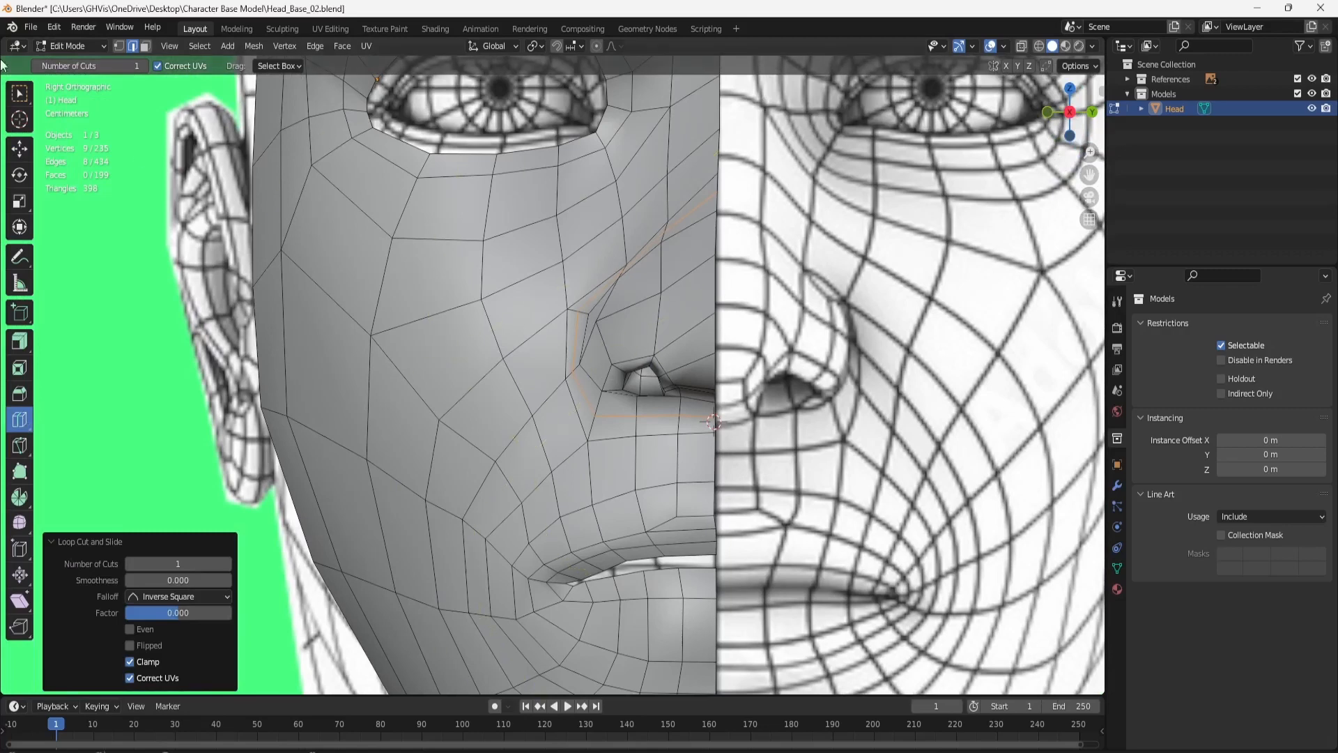
pyautogui.click(118, 45)
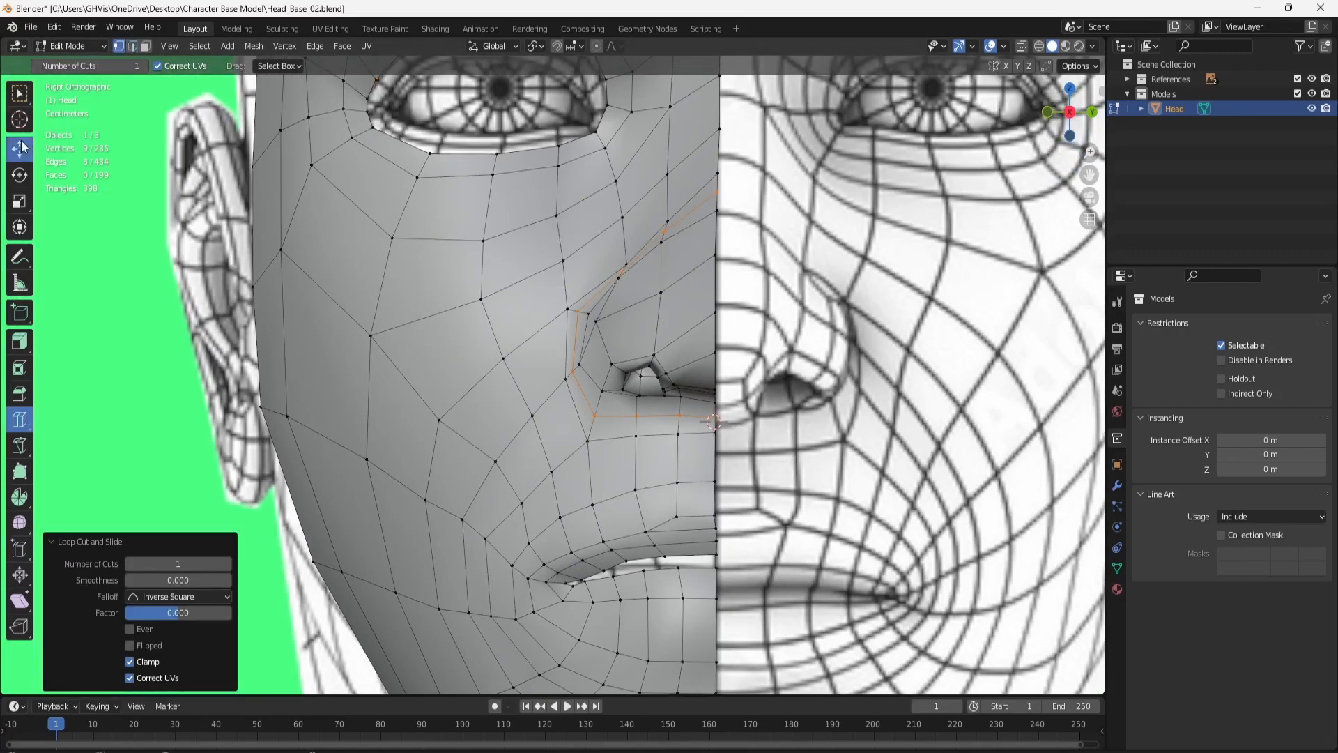
pyautogui.click(20, 148)
pyautogui.scroll(5, 616, 374)
pyautogui.click(612, 365)
pyautogui.keyDown('shift'); pyautogui.click(628, 184); pyautogui.keyUp('shift')
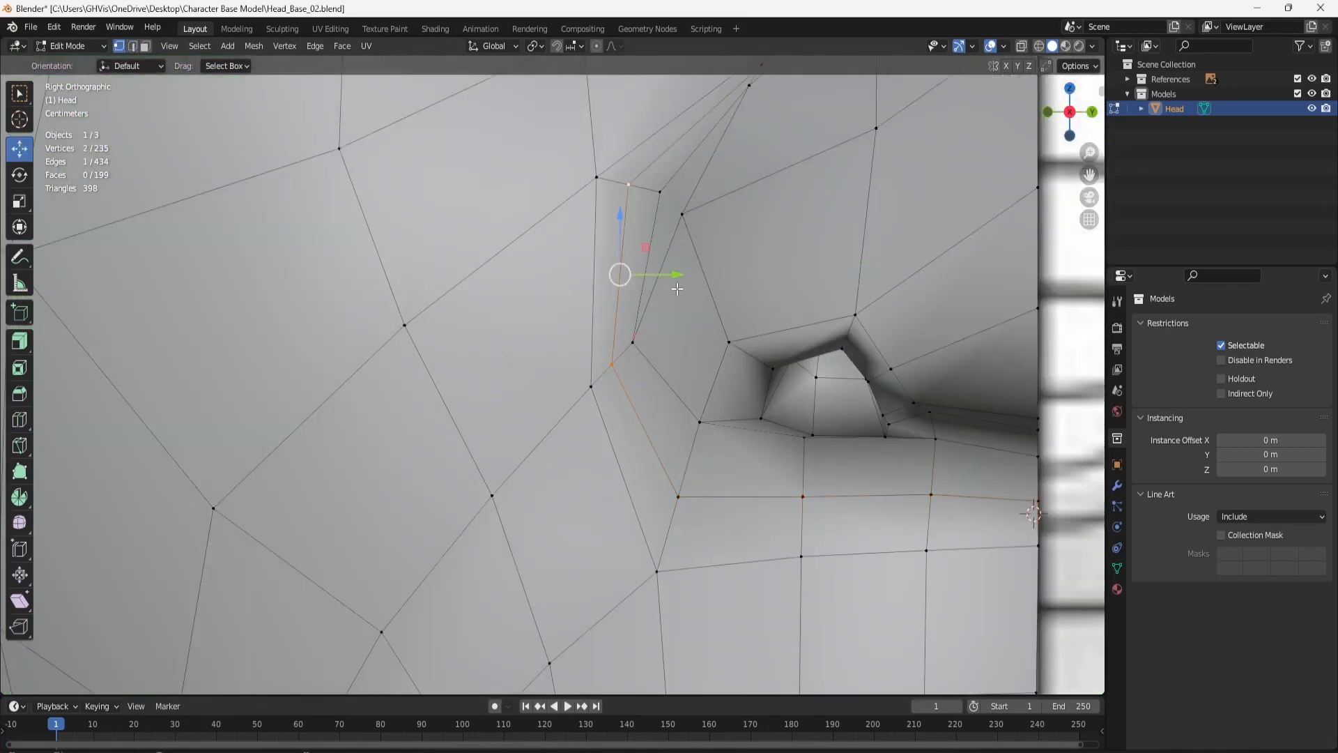
pyautogui.press('g')
pyautogui.press('y')
pyautogui.click(711, 277)
# Shift the selected nostril-wing vertex pair about -0.005 m along X and 0.010 m along Y.
pyautogui.moveTo(712, 277); pyautogui.dragTo(416, 266, button='middle')
pyautogui.moveTo(429, 263); pyautogui.dragTo(421, 263)
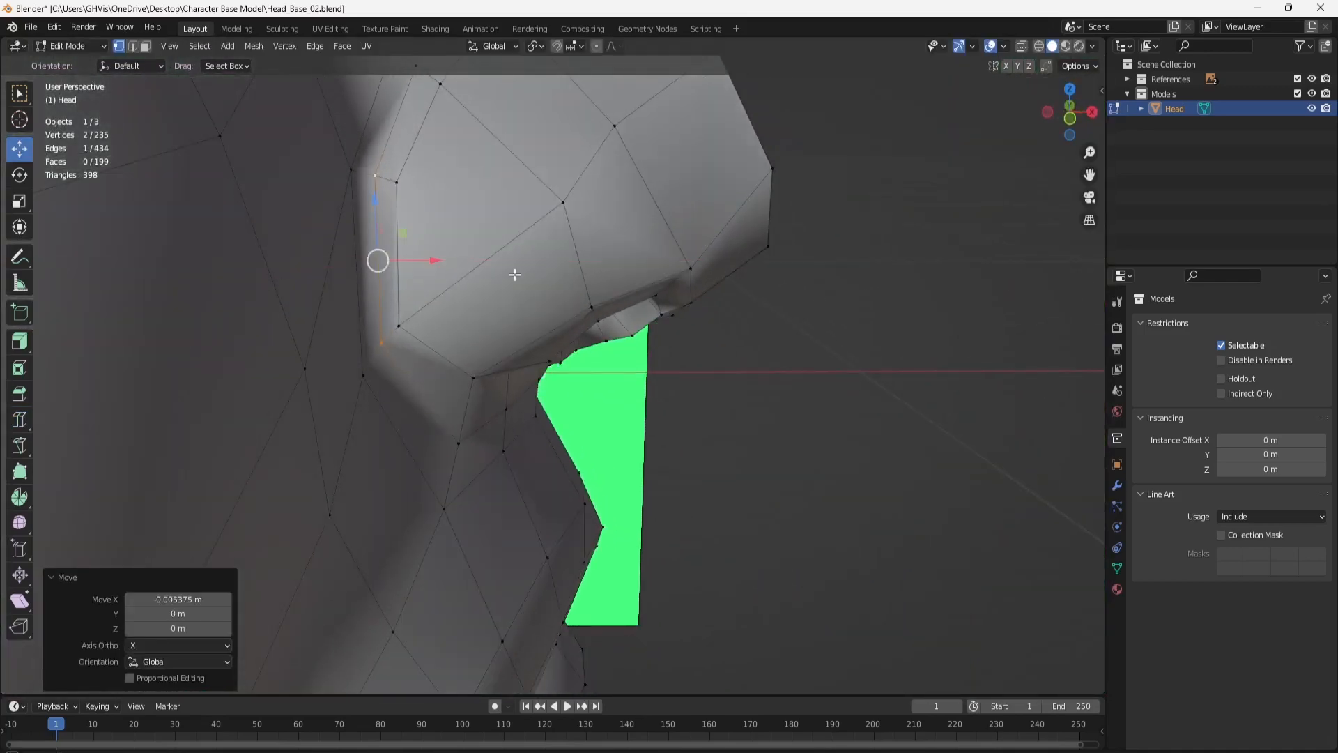
pyautogui.moveTo(513, 275); pyautogui.dragTo(460, 293, button='middle')
pyautogui.moveTo(470, 203); pyautogui.dragTo(477, 199)
pyautogui.keyDown('shift'); pyautogui.moveTo(481, 199); pyautogui.dragTo(503, 266, button='middle'); pyautogui.keyUp('shift')
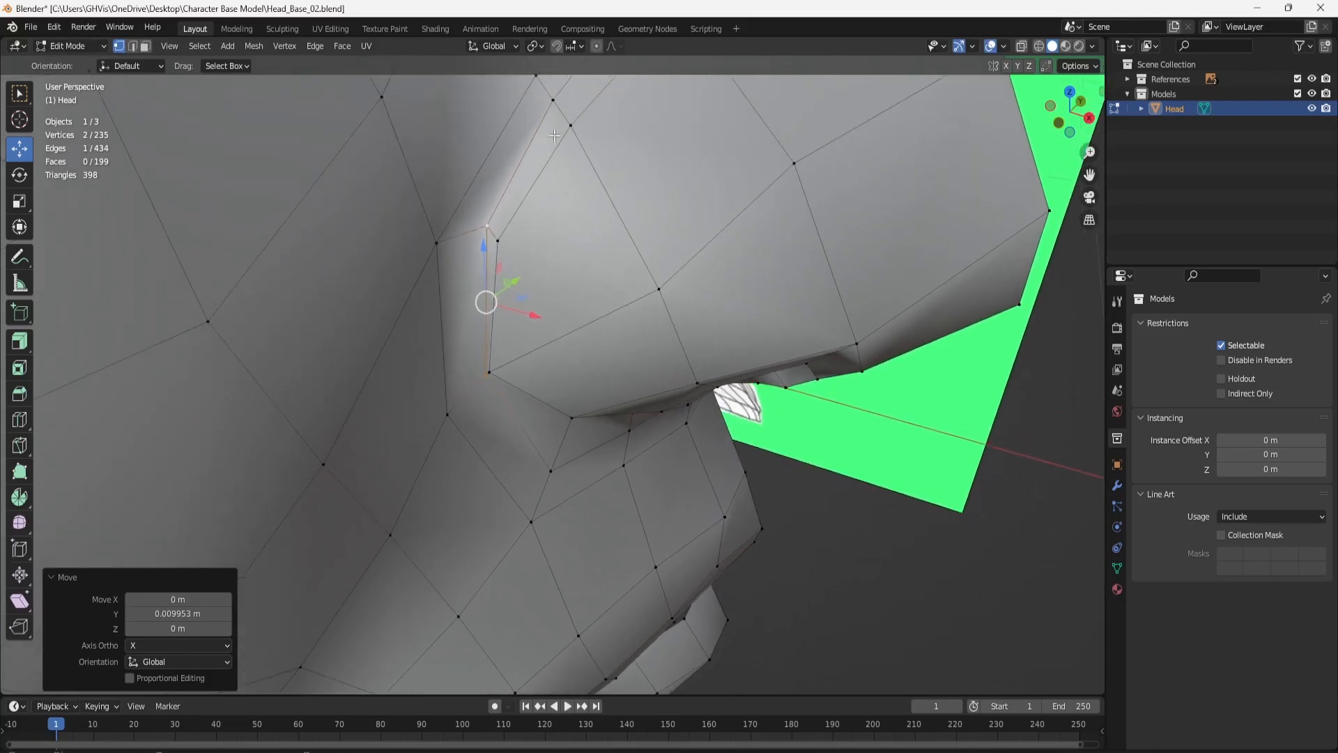
# Move the loop vertex just above the nostril wing about -0.019 m along Z and 0.011 m along Y.
pyautogui.click(552, 110)
pyautogui.keyDown('shift'); pyautogui.moveTo(552, 110); pyautogui.dragTo(555, 238, button='middle'); pyautogui.keyUp('shift')
pyautogui.moveTo(554, 238); pyautogui.dragTo(555, 255)
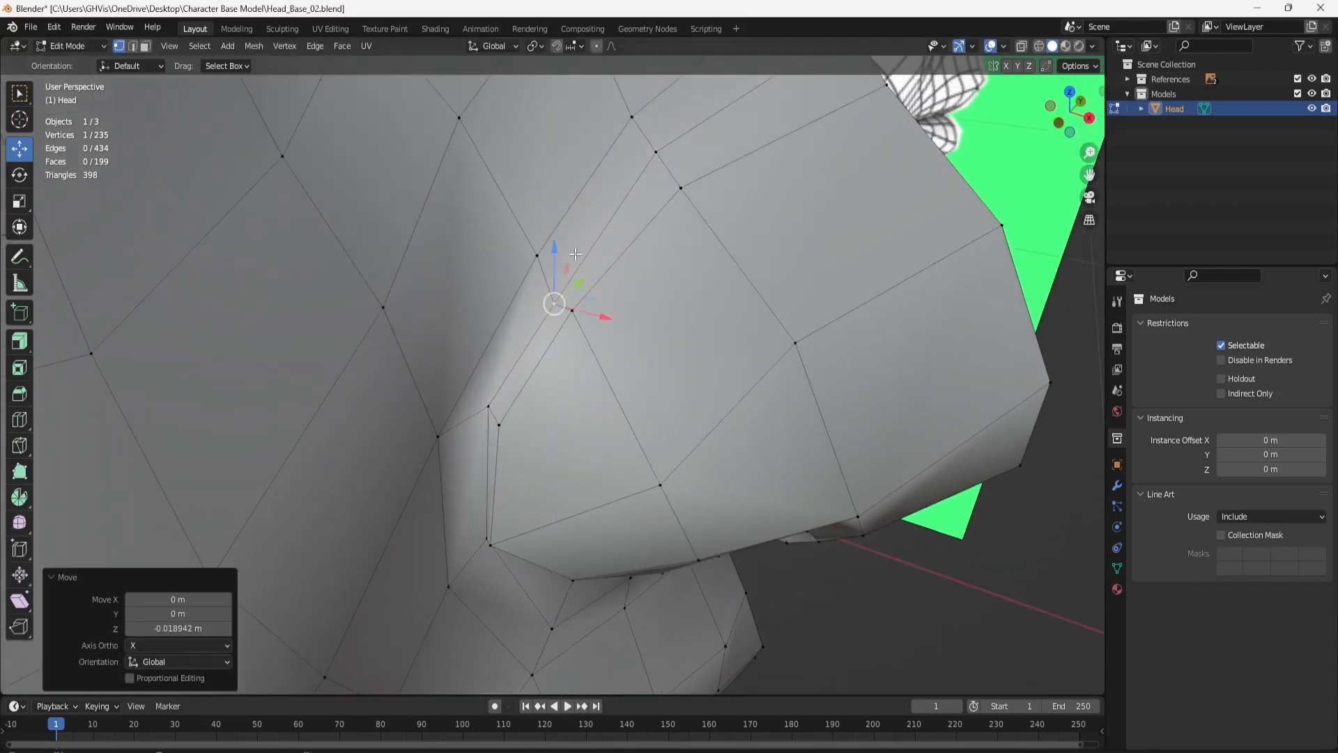
pyautogui.moveTo(555, 255); pyautogui.dragTo(537, 217, button='middle')
pyautogui.moveTo(632, 328); pyautogui.dragTo(643, 320)
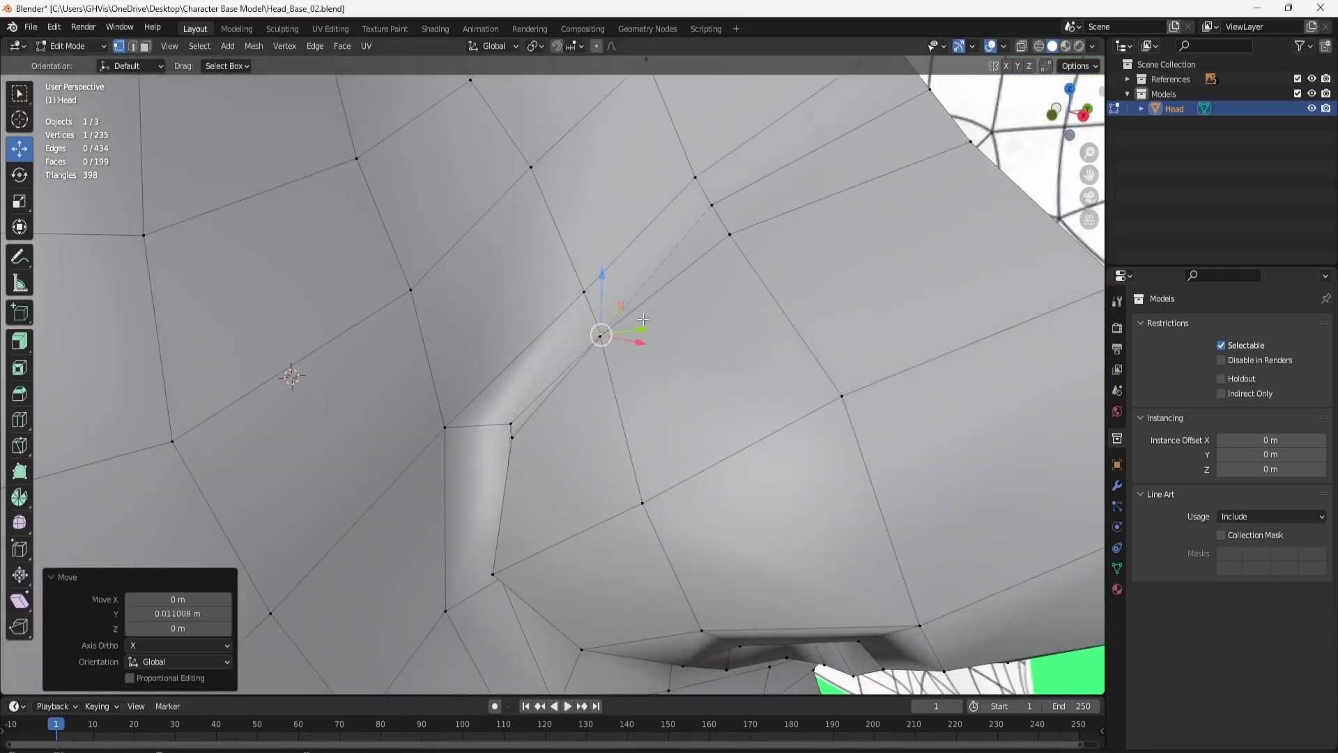
# Select the two-vertex edge above the new loop at the nose bridge and raise it along Z in the Right view.
pyautogui.click(712, 205)
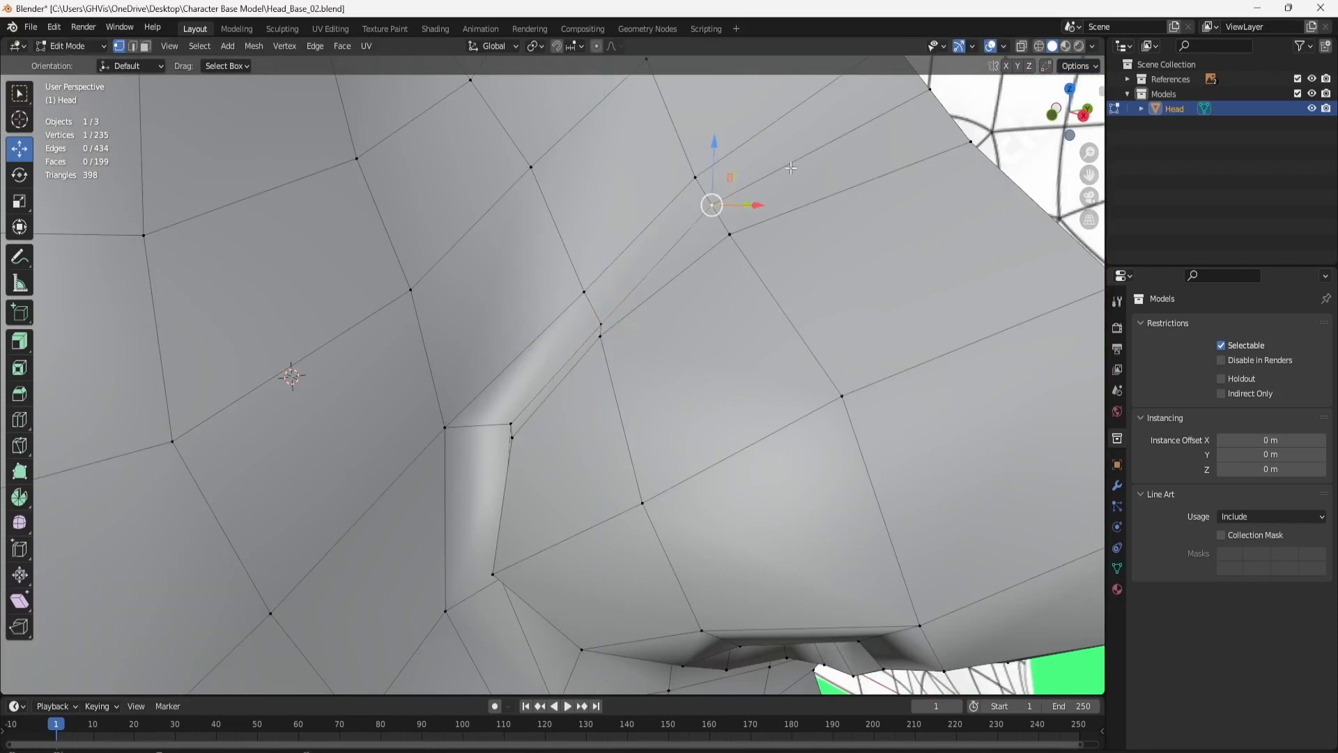
pyautogui.scroll(-2, 791, 168)
pyautogui.click(810, 143)
pyautogui.keyDown('shift'); pyautogui.click(661, 221); pyautogui.keyUp('shift')
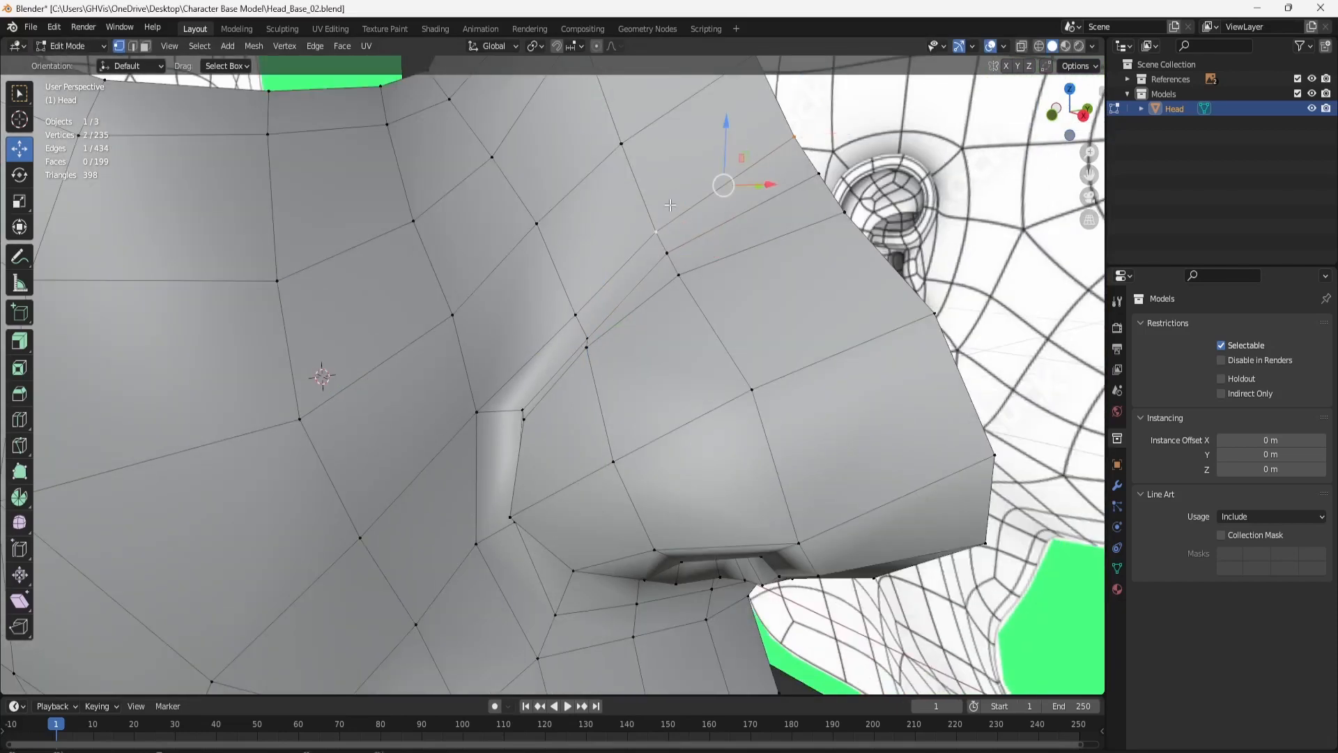
pyautogui.click(1083, 115)
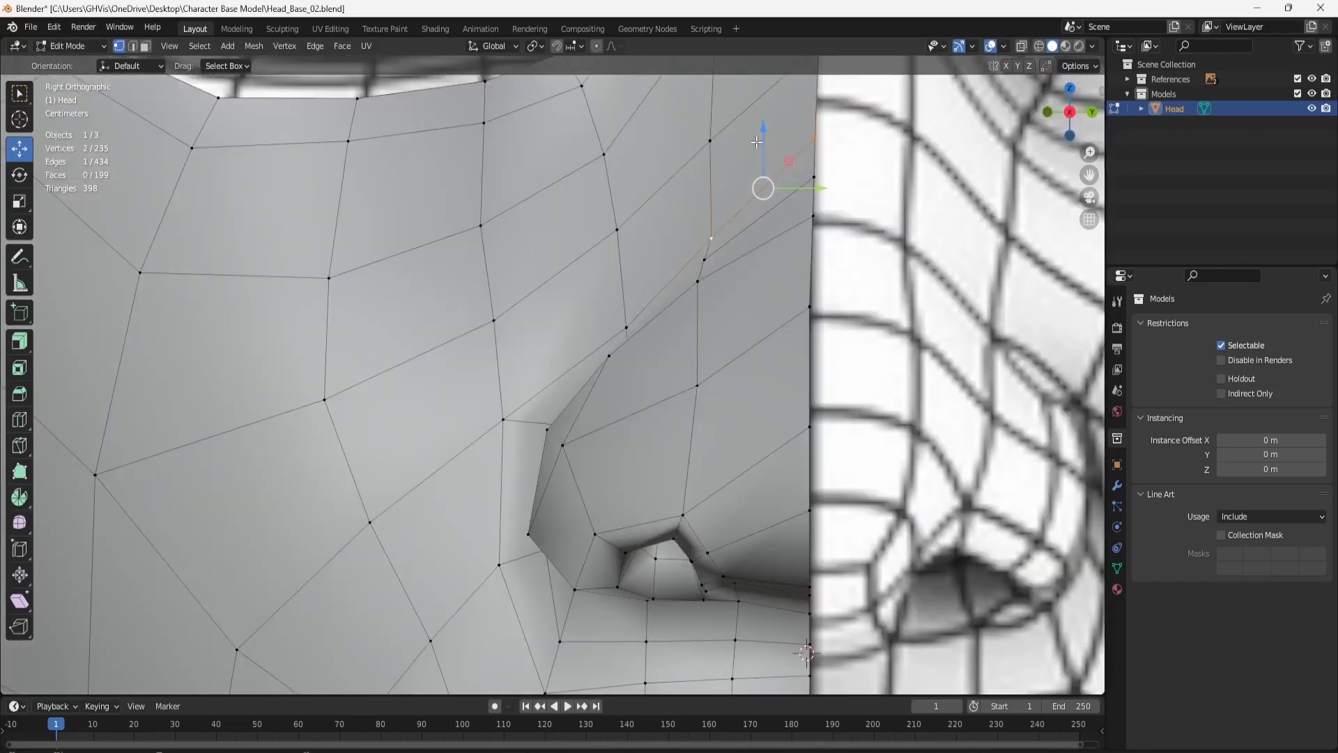
pyautogui.moveTo(761, 137); pyautogui.dragTo(753, 107)
# Raise the new loop's edge at the nose bridge slightly along Z, then raise the vertex where the nose side meets the cheek.
pyautogui.click(706, 253)
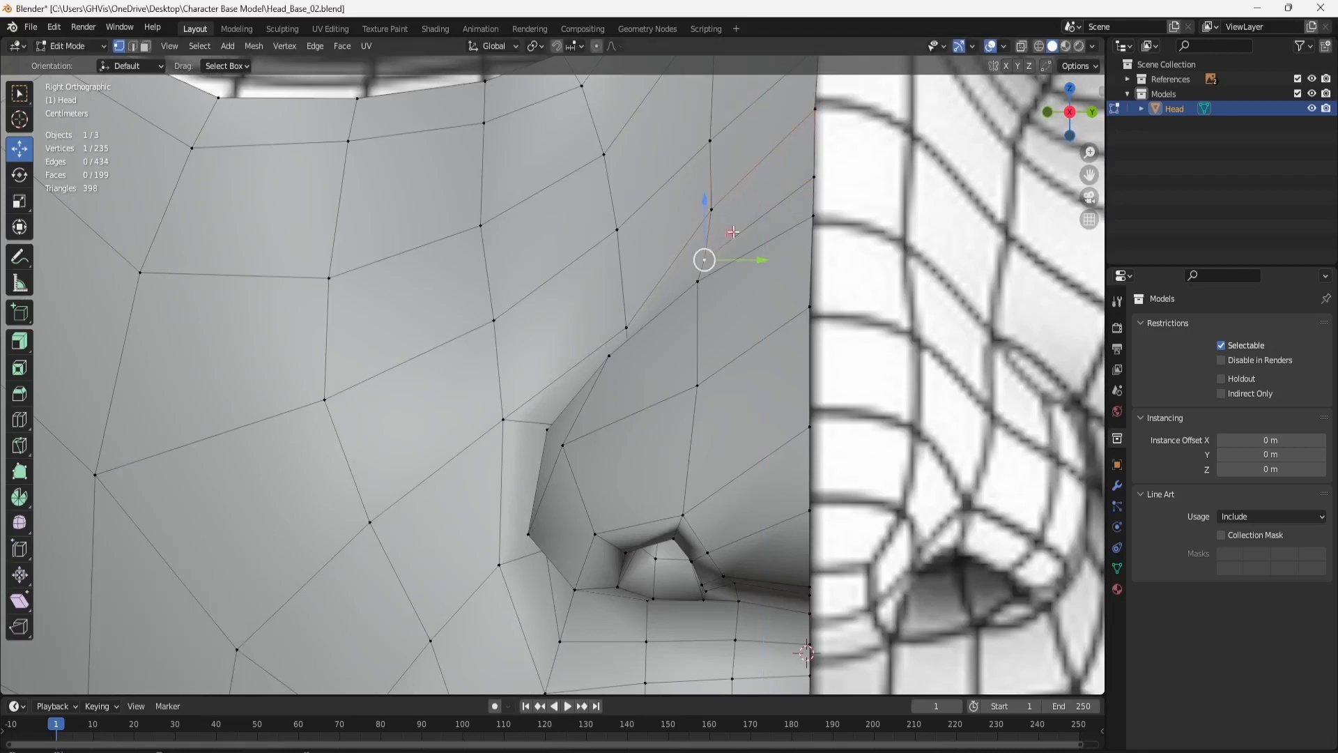
pyautogui.click(808, 183)
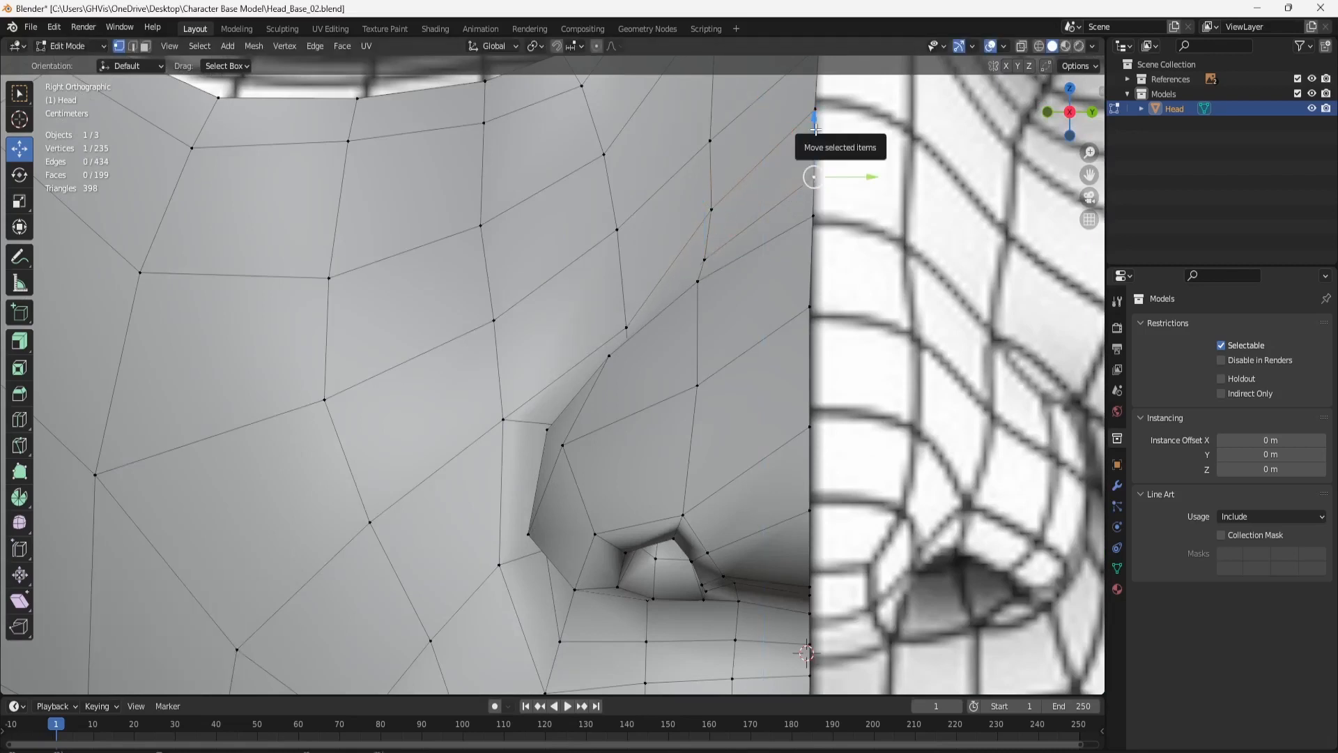
pyautogui.moveTo(872, 177); pyautogui.dragTo(868, 177)
pyautogui.hotkey('ctrl', 'z')
pyautogui.keyDown('shift'); pyautogui.click(708, 255); pyautogui.keyUp('shift')
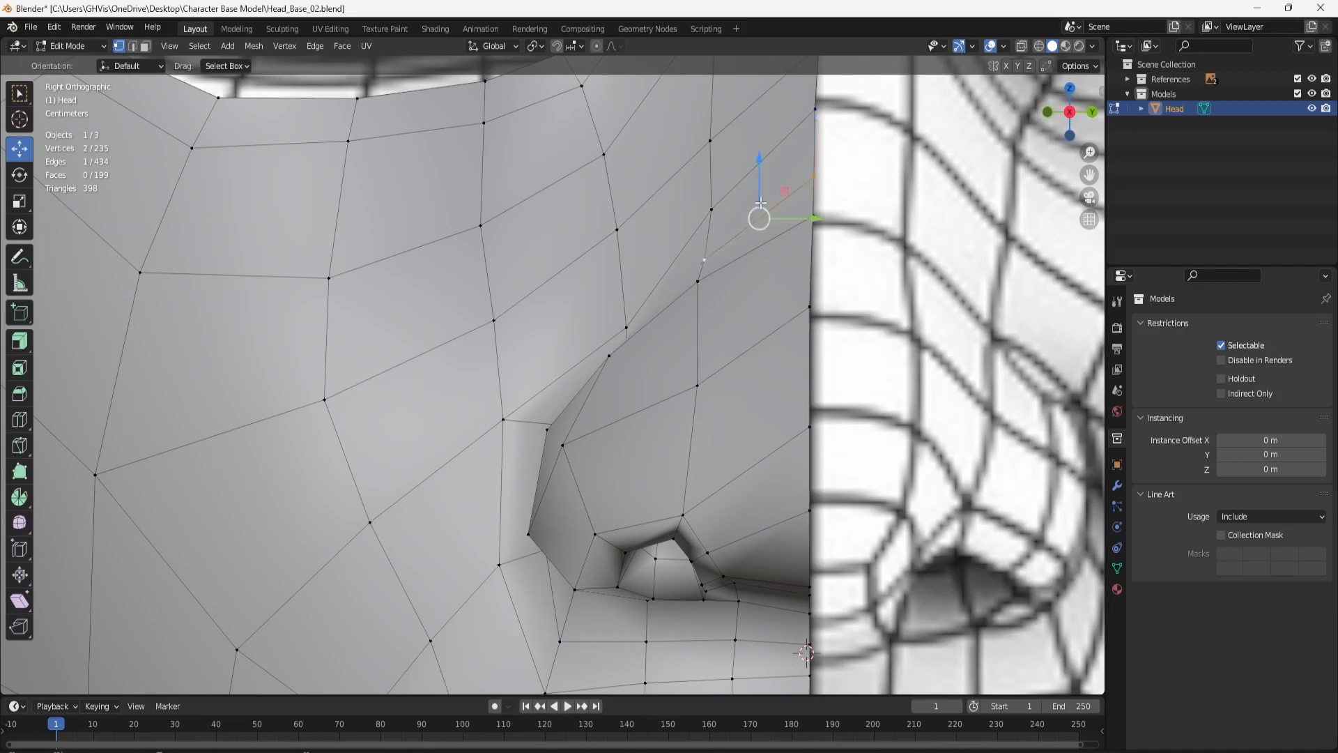
pyautogui.moveTo(762, 171); pyautogui.dragTo(763, 165)
pyautogui.click(621, 325)
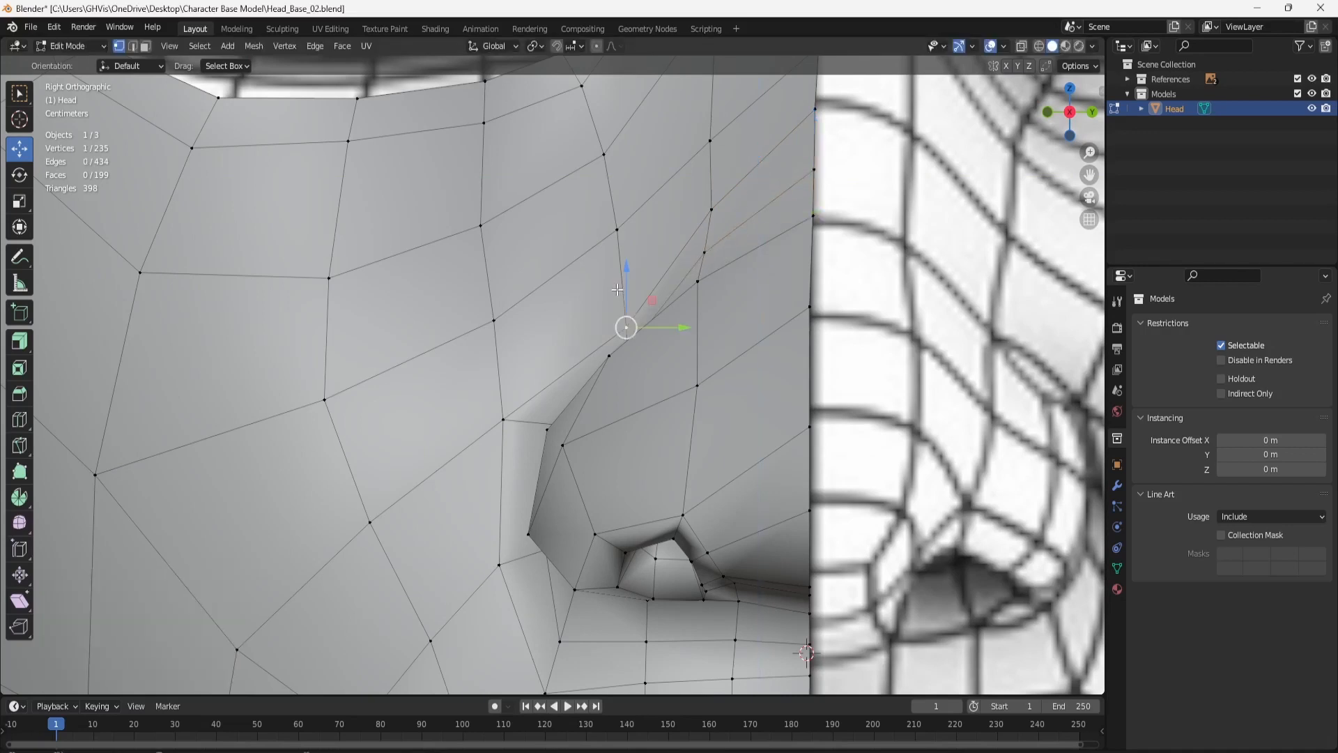
pyautogui.moveTo(620, 264); pyautogui.dragTo(618, 243)
# Raise the loop vertices beneath the nostril along Z, by about 0.019 m for the middle pair and 0.011 m for the centreline vertex.
pyautogui.scroll(-1, 669, 334)
pyautogui.keyDown('shift'); pyautogui.moveTo(599, 577); pyautogui.dragTo(569, 389, button='middle'); pyautogui.keyUp('shift')
pyautogui.click(528, 409)
pyautogui.moveTo(530, 382); pyautogui.dragTo(635, 350)
pyautogui.click(602, 410)
pyautogui.keyDown('shift'); pyautogui.click(670, 408); pyautogui.keyUp('shift')
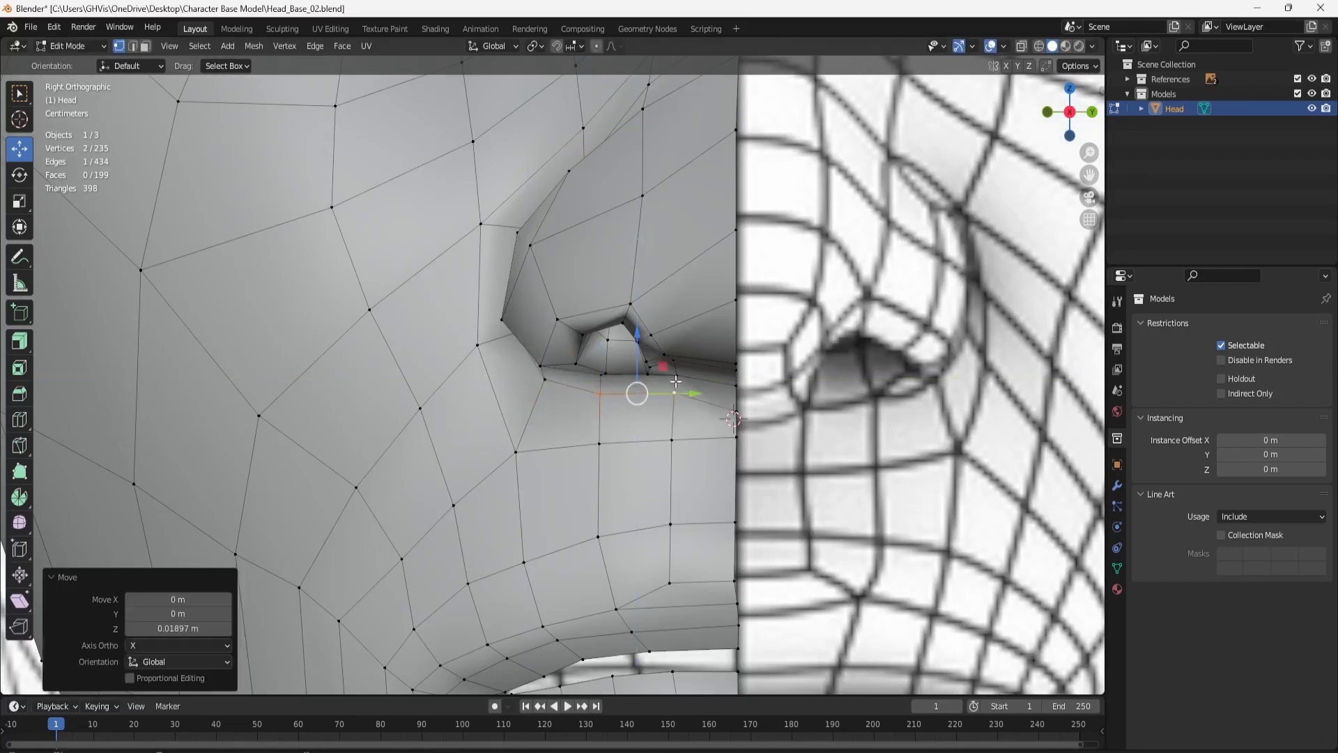
pyautogui.click(735, 389)
pyautogui.moveTo(737, 380); pyautogui.dragTo(742, 373)
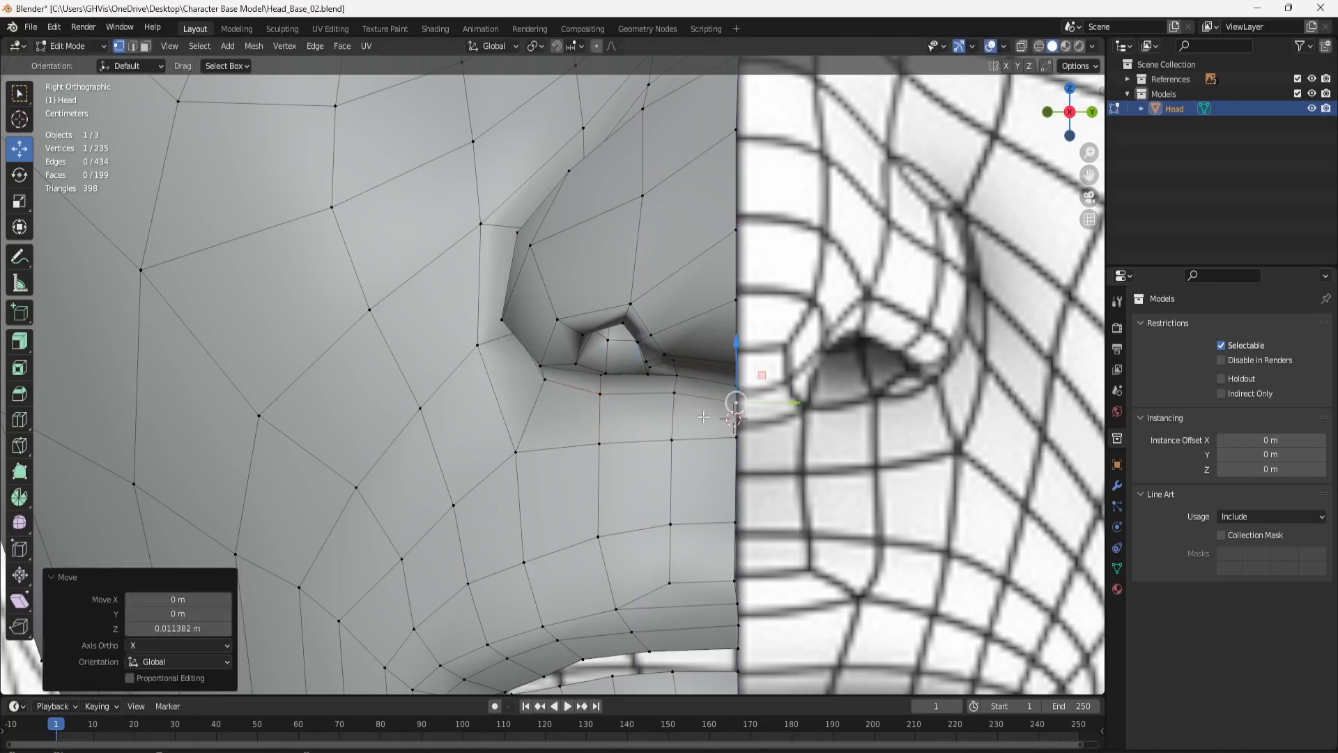
# Add a single, nearly centred loop cut running from the nostril down through the philtrum area to the upper lip.
pyautogui.scroll(-2, 707, 418)
pyautogui.keyDown('shift'); pyautogui.moveTo(710, 419); pyautogui.dragTo(697, 313, button='middle'); pyautogui.keyUp('shift')
pyautogui.scroll(2, 674, 338)
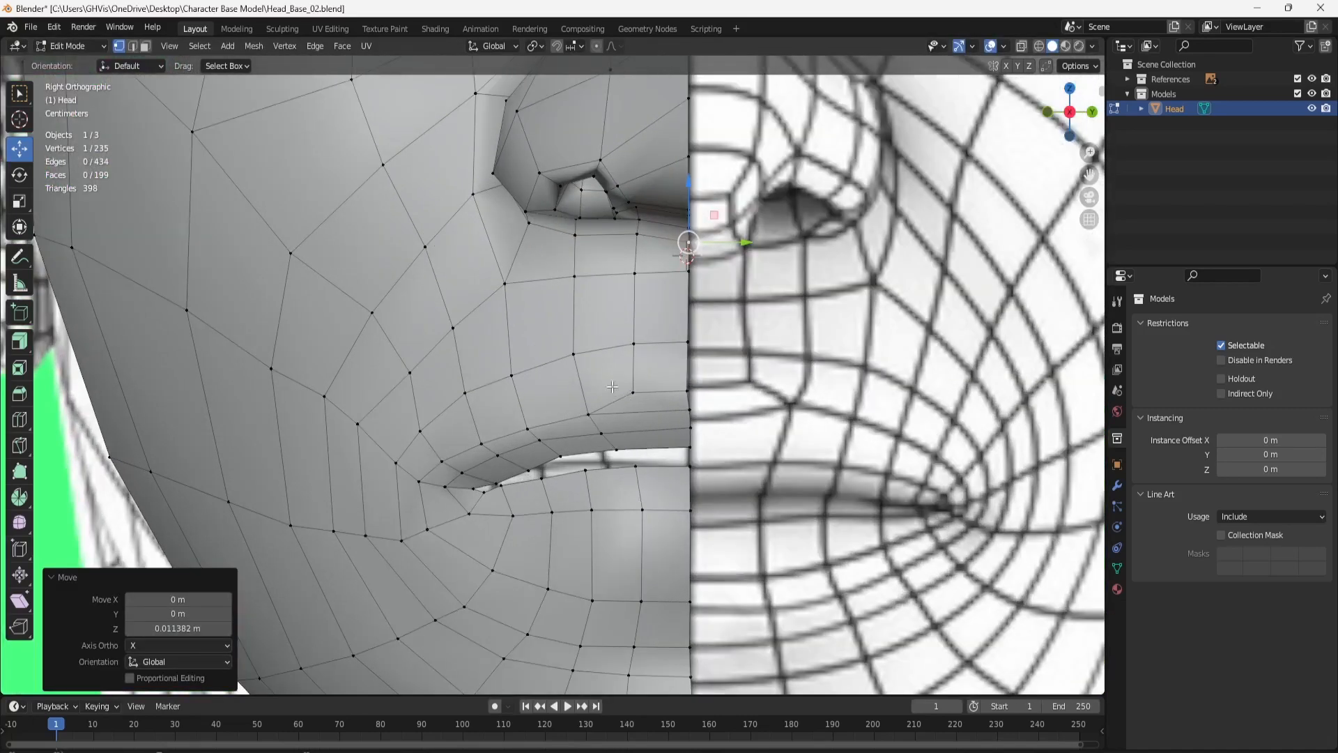
pyautogui.click(19, 419)
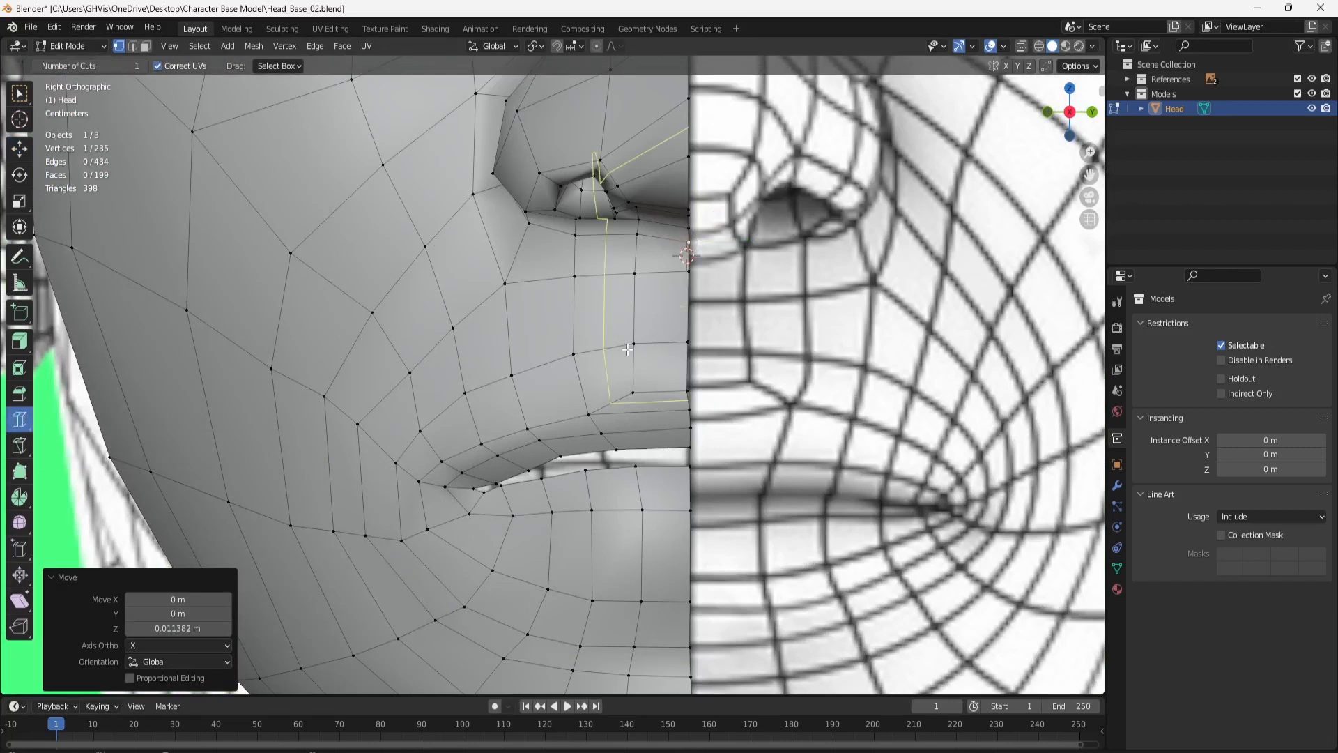
pyautogui.click(627, 349)
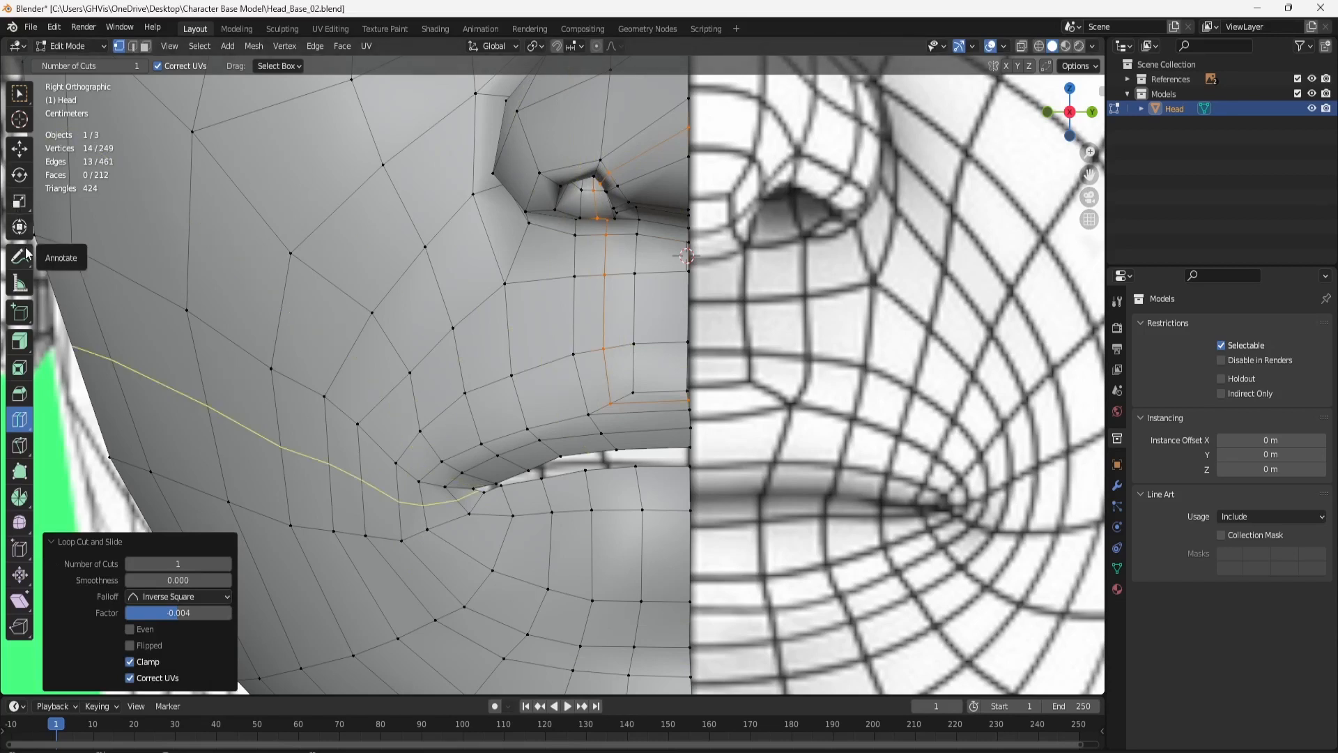
# Shift the two vertices at the nostril's upper rim about -0.022 m along Y and the nose-side vertex above them about -0.032 m.
pyautogui.click(19, 148)
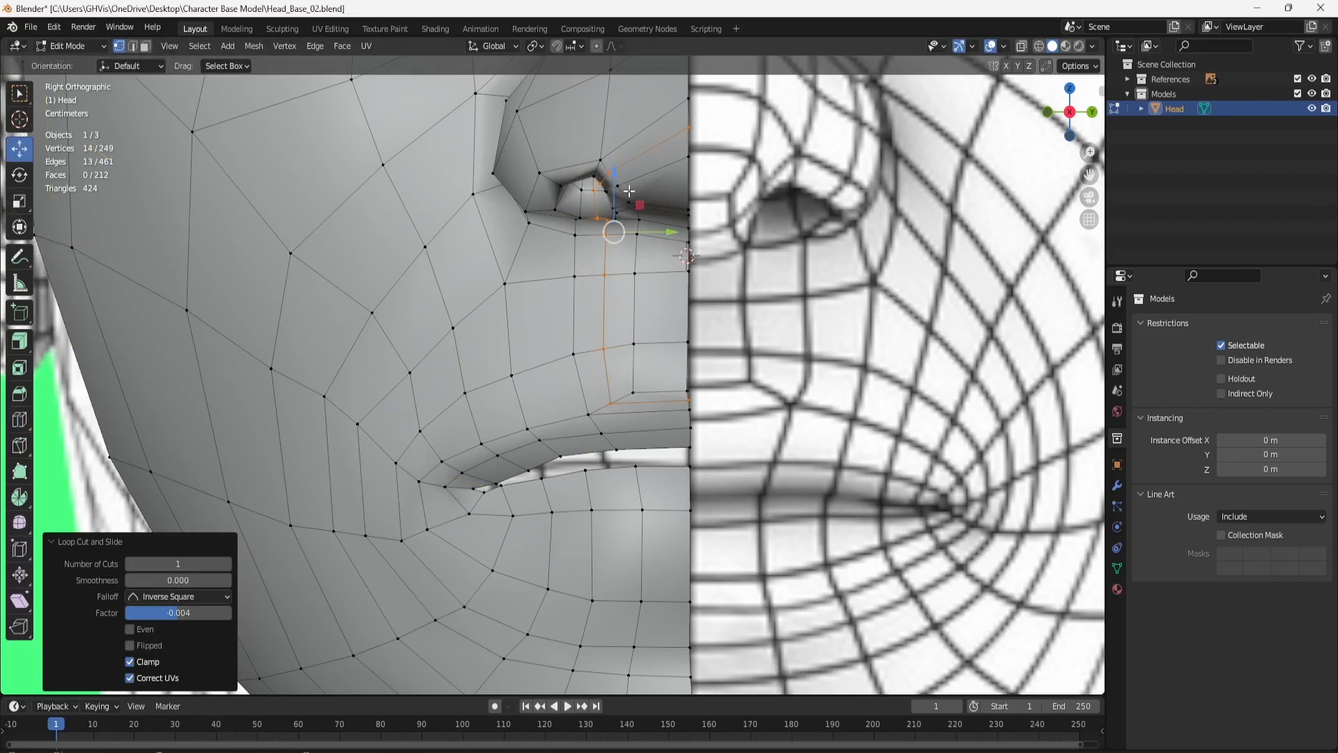
pyautogui.click(598, 158)
pyautogui.keyDown('shift'); pyautogui.click(595, 175); pyautogui.keyUp('shift')
pyautogui.moveTo(616, 167); pyautogui.dragTo(602, 160)
pyautogui.keyDown('shift'); pyautogui.moveTo(608, 108); pyautogui.dragTo(629, 186, button='middle'); pyautogui.keyUp('shift')
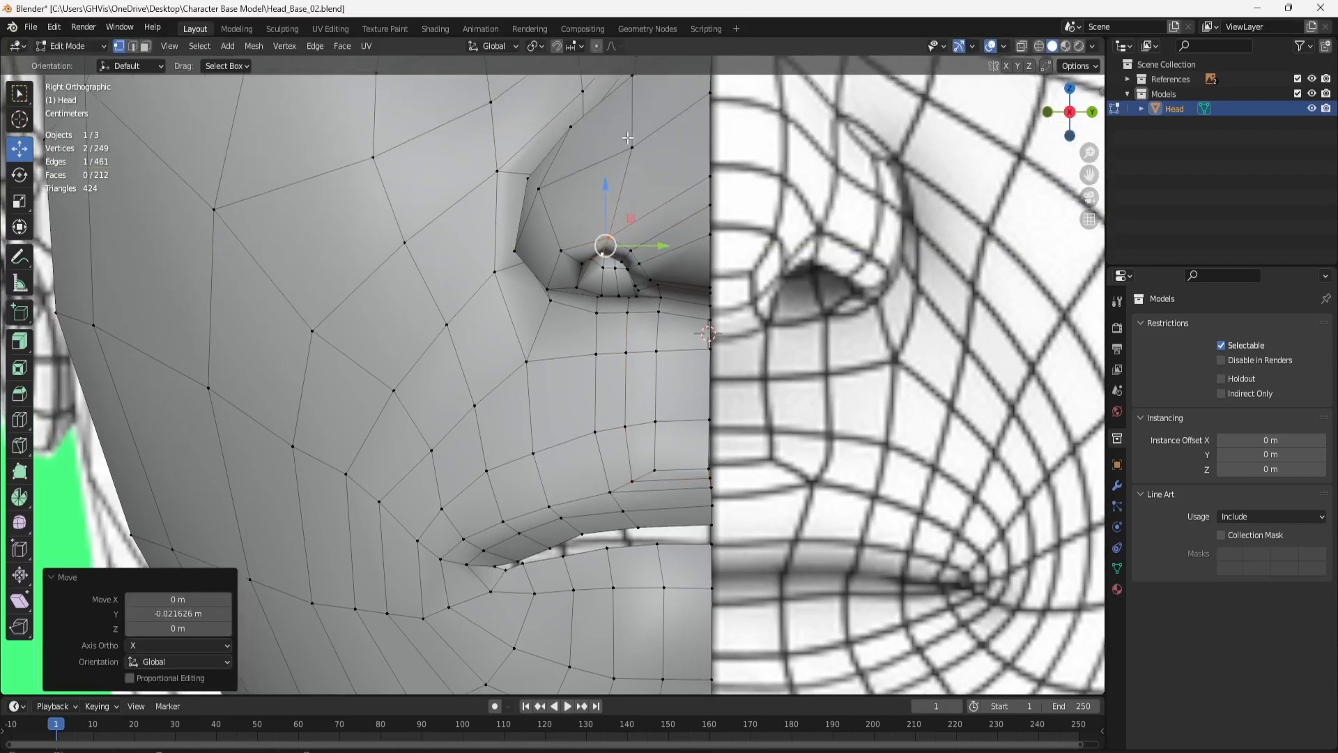
pyautogui.click(632, 147)
pyautogui.moveTo(657, 142); pyautogui.dragTo(631, 142)
pyautogui.scroll(-1, 638, 272)
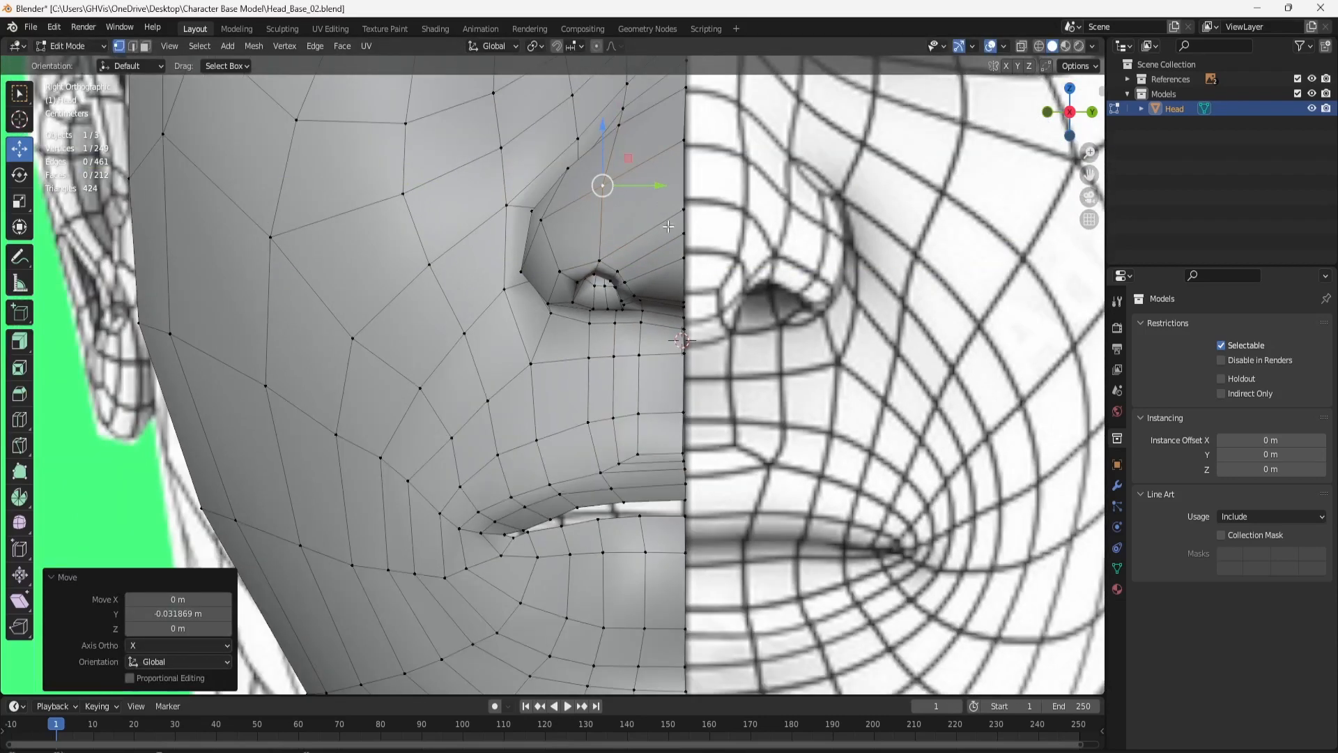
# Raise the upper centreline vertex of the nose about 0.053 m along Z and lower the one near its underside about 0.040 m.
pyautogui.scroll(2, 638, 272)
pyautogui.click(742, 135)
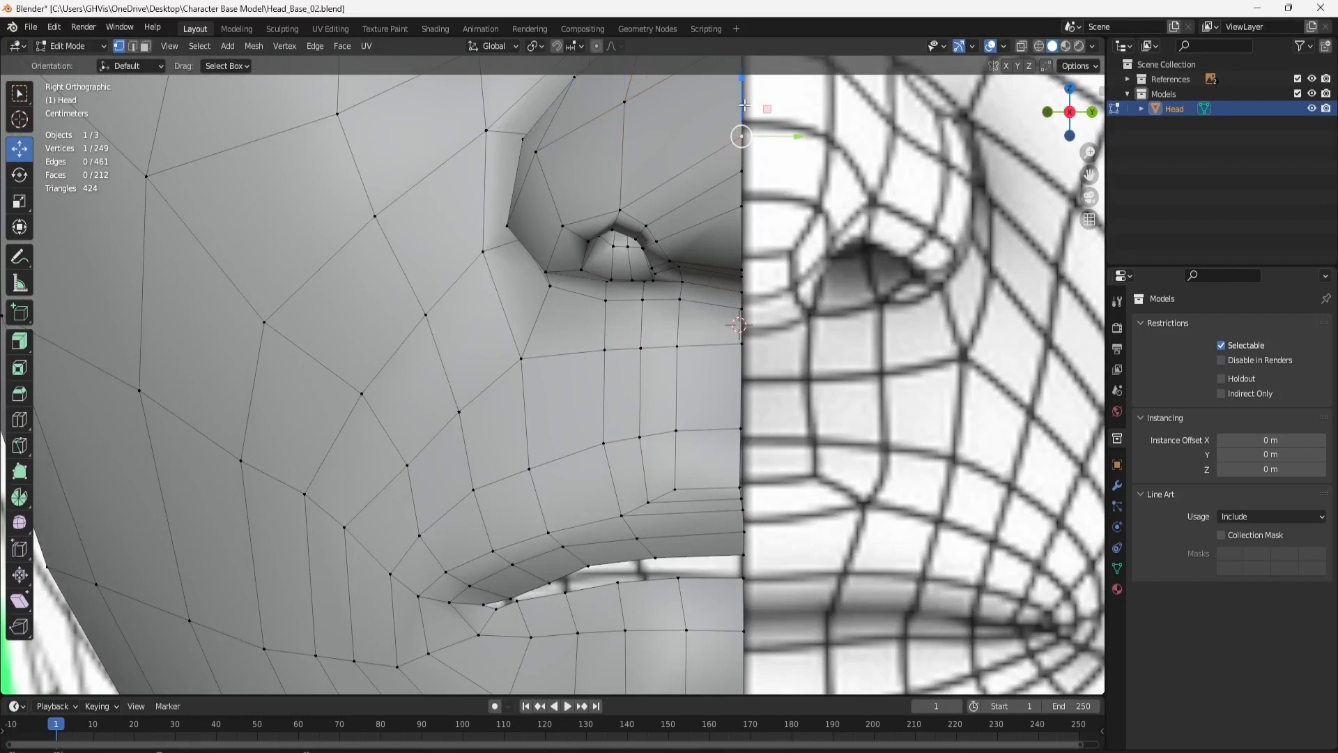
pyautogui.moveTo(744, 104); pyautogui.dragTo(750, 748)
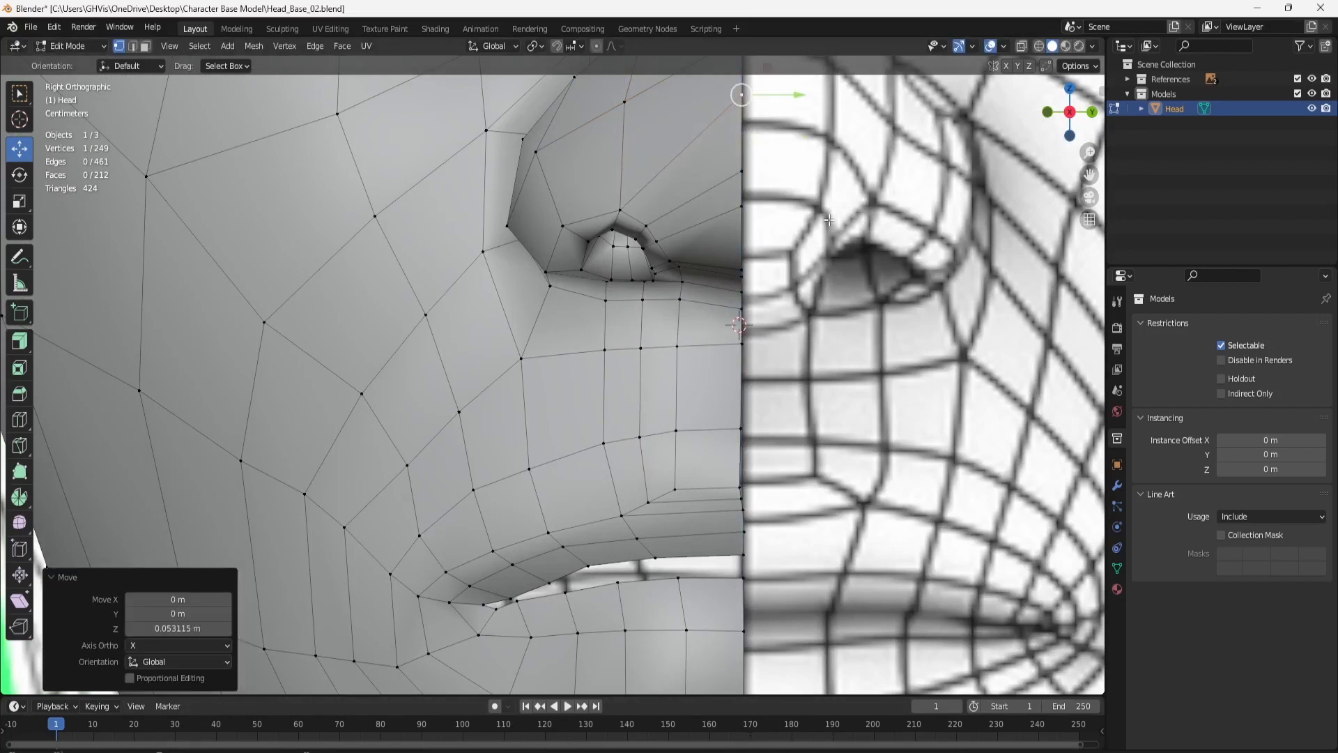
pyautogui.click(746, 205)
pyautogui.moveTo(743, 177); pyautogui.dragTo(748, 209)
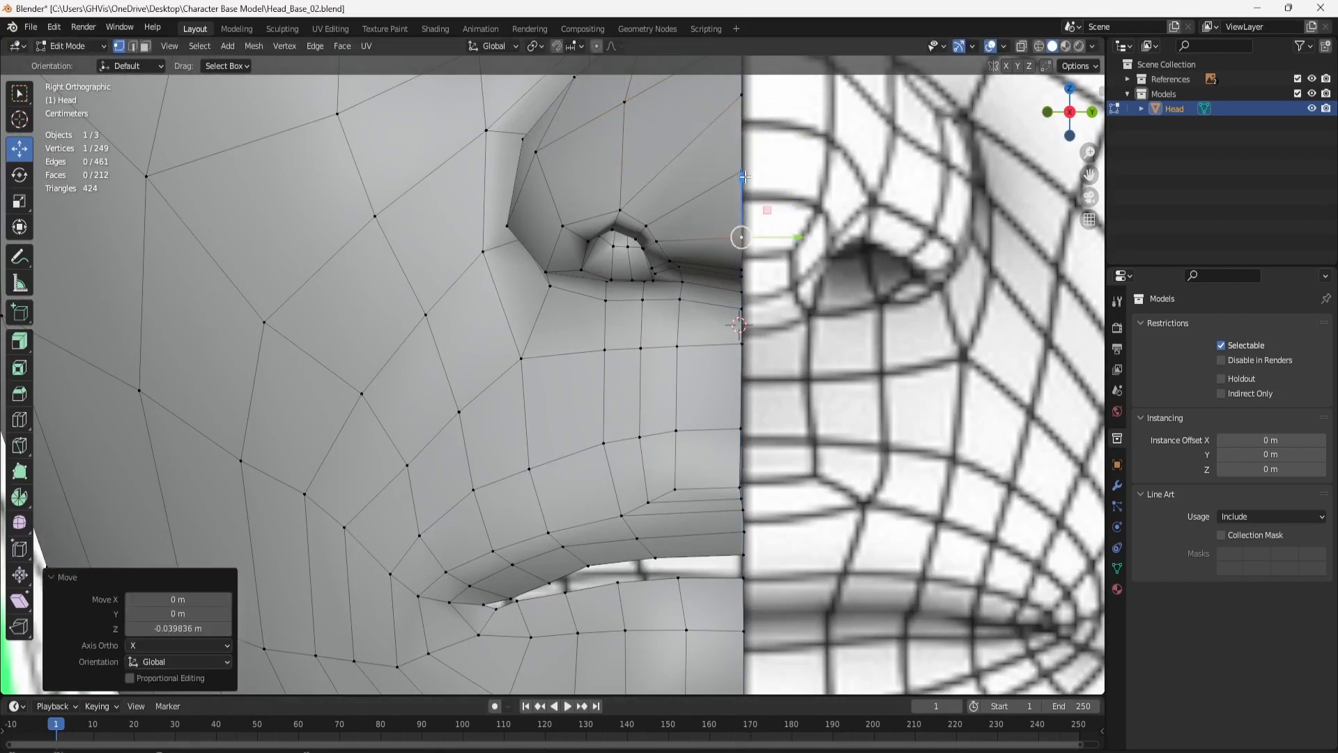
# Push the two loop vertices beside the philtrum centreline back along X, moving the lower one further.
pyautogui.scroll(2, 692, 340)
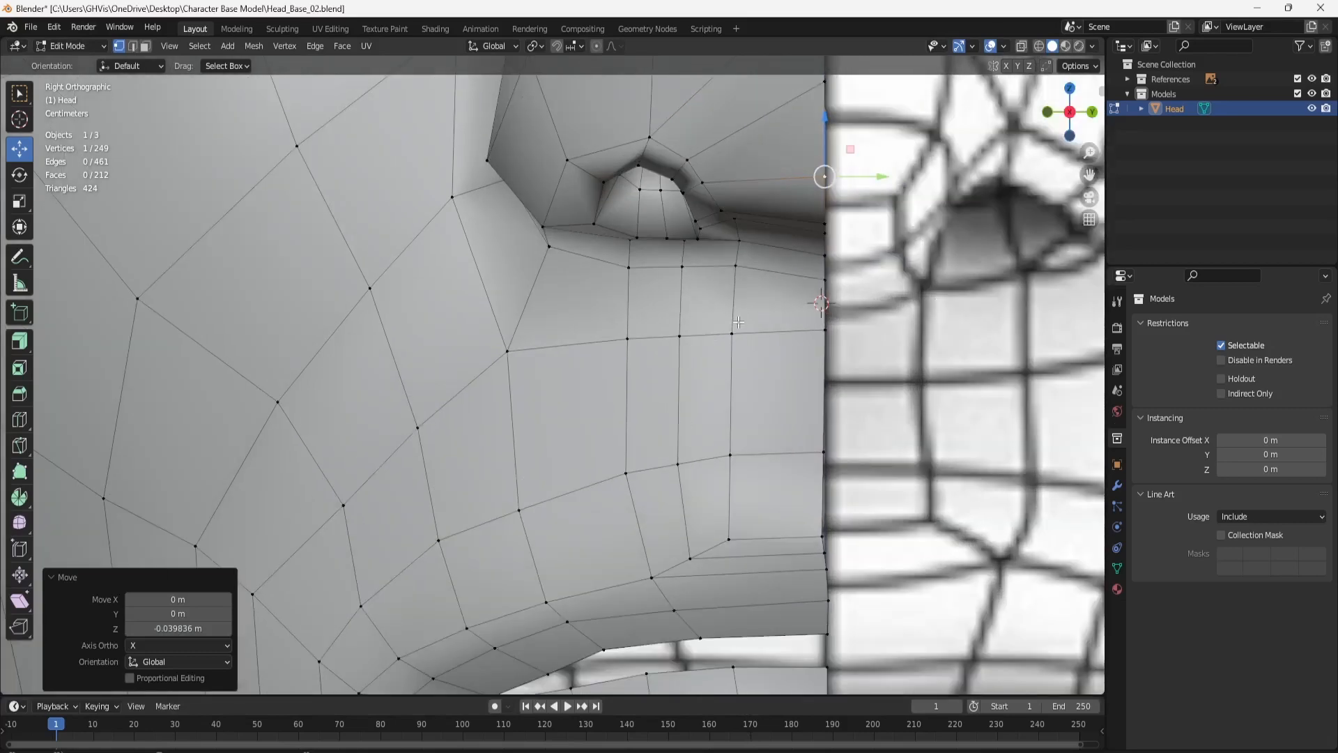
pyautogui.moveTo(738, 322); pyautogui.dragTo(843, 429, button='middle')
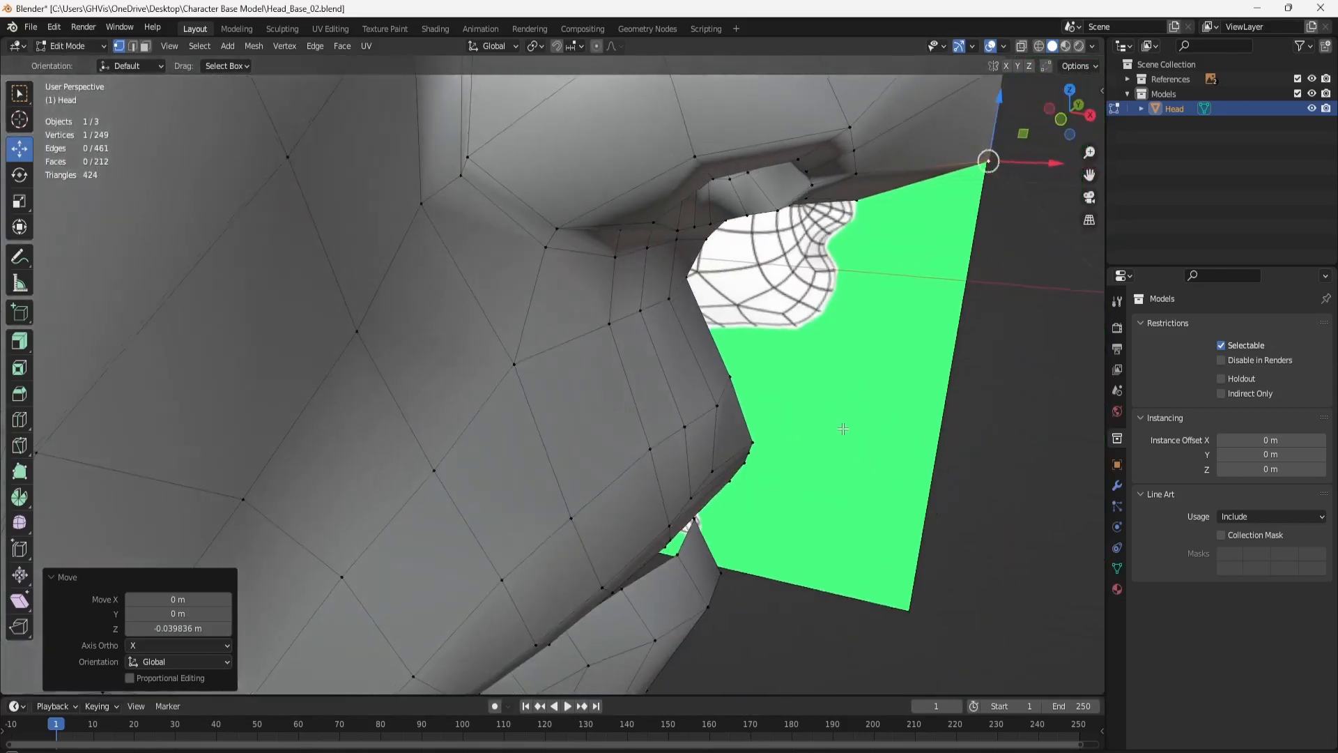
pyautogui.click(666, 299)
pyautogui.keyDown('shift'); pyautogui.click(740, 404); pyautogui.keyUp('shift')
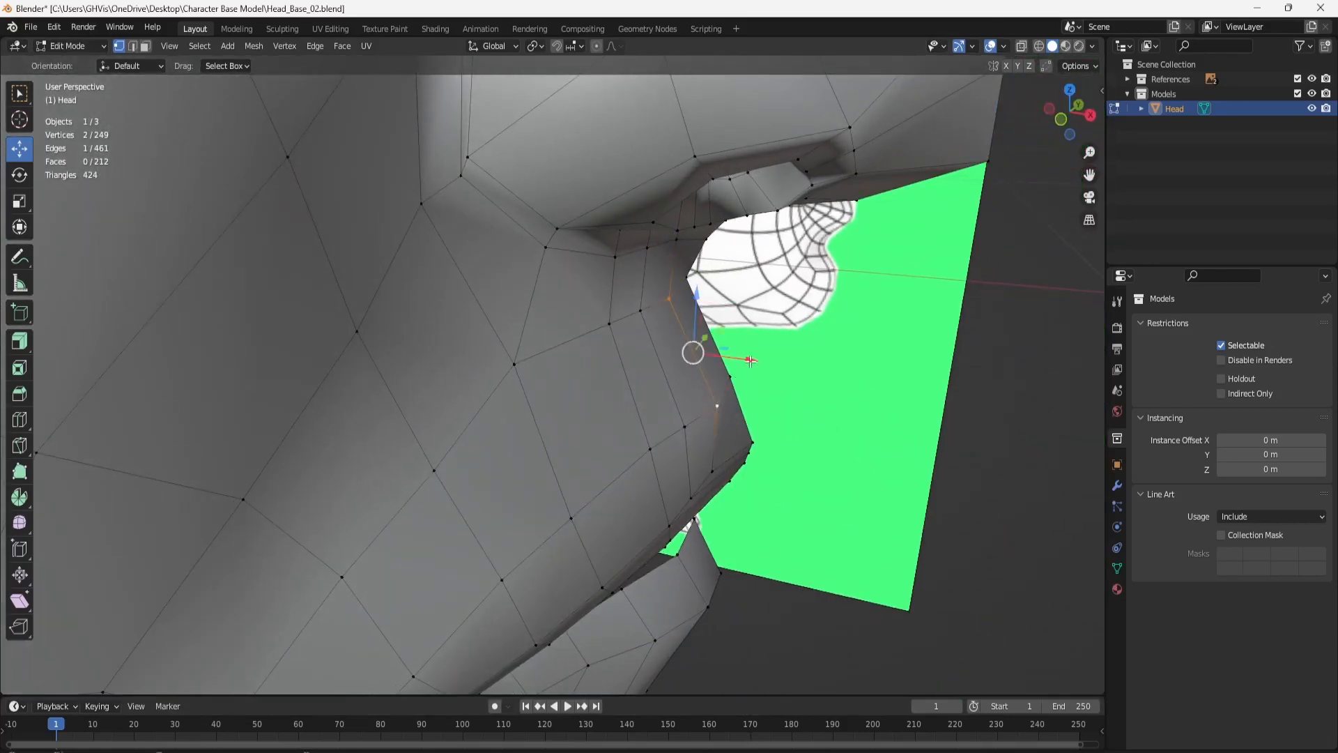
pyautogui.moveTo(751, 361); pyautogui.dragTo(727, 360)
pyautogui.click(703, 402)
pyautogui.moveTo(754, 410); pyautogui.dragTo(719, 403)
# Move the philtrum's bottom vertex pair about -0.022 m along X and push the centreline vertex above it back too.
pyautogui.keyDown('shift'); pyautogui.click(743, 460); pyautogui.keyUp('shift')
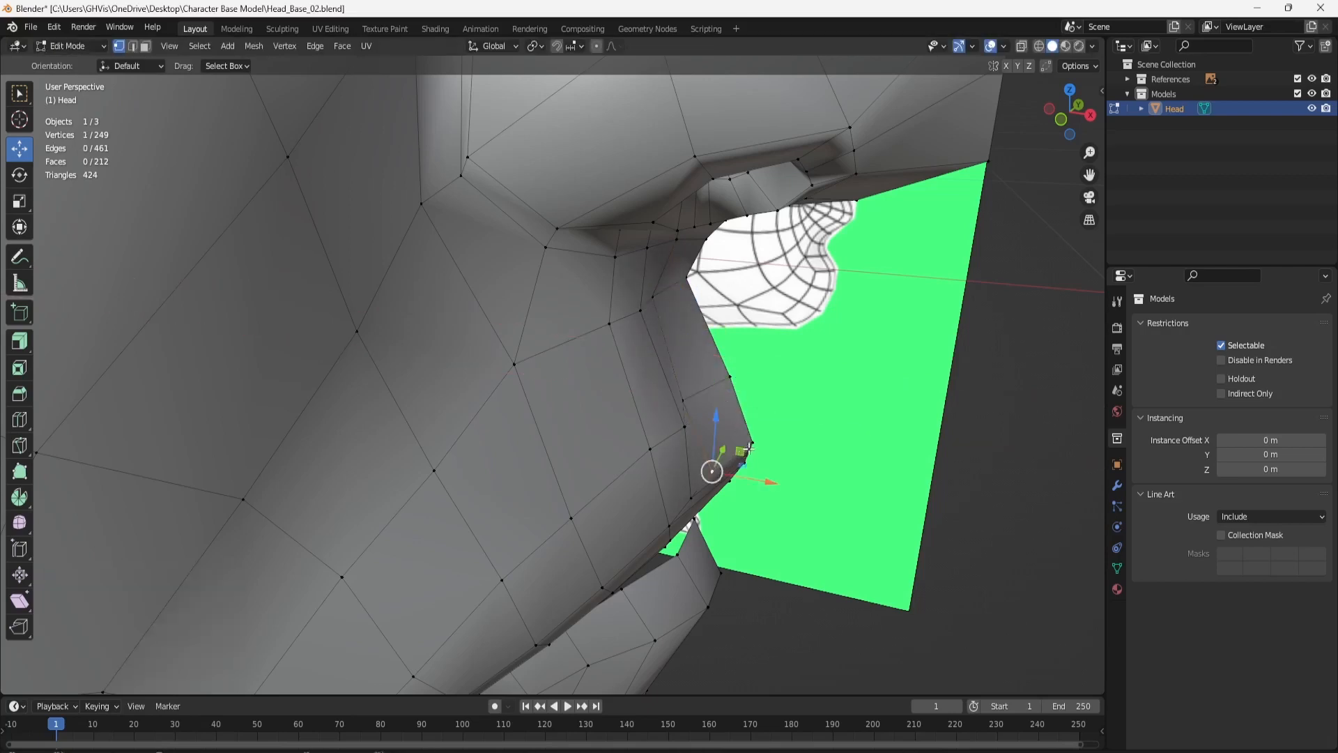
pyautogui.press('g')
pyautogui.press('x')
pyautogui.moveTo(759, 456); pyautogui.dragTo(758, 457)
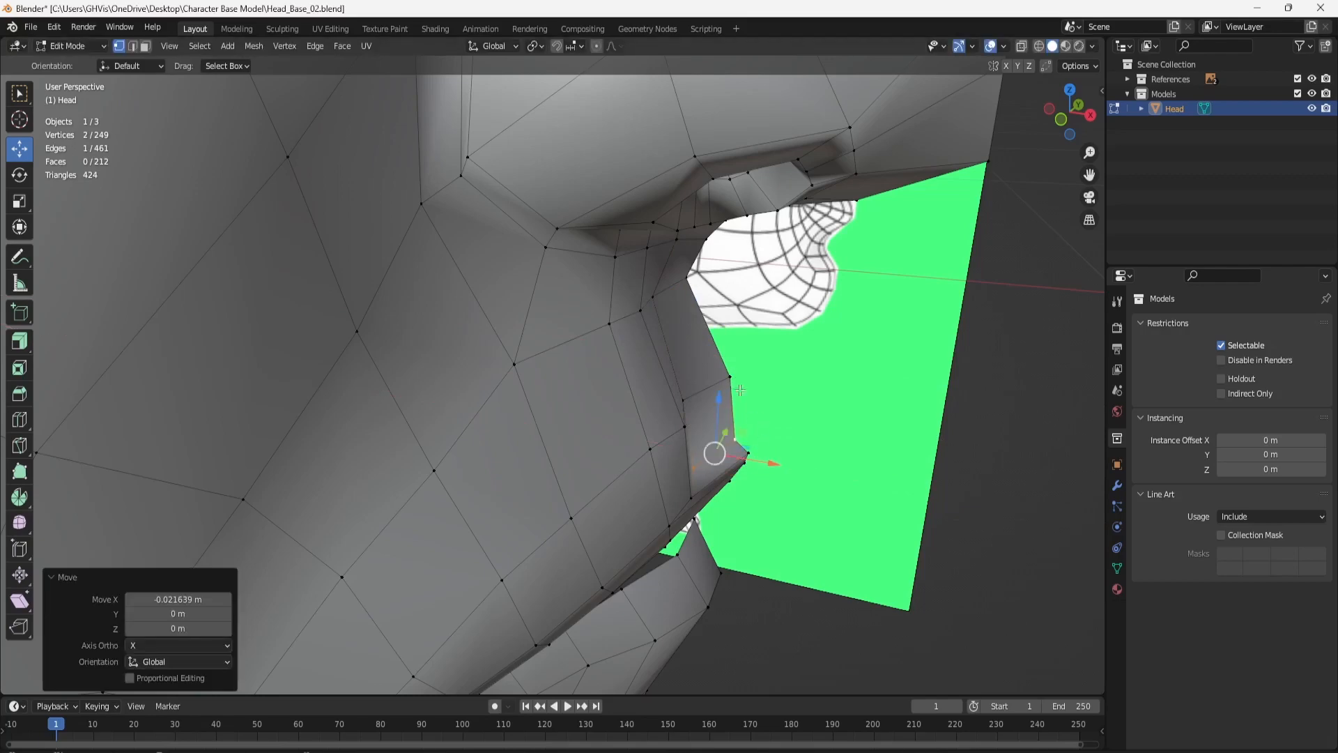
pyautogui.click(730, 377)
pyautogui.moveTo(767, 384); pyautogui.dragTo(739, 385)
# Move the vertex on the philtrum's outer ridge below the nostril about 0.007 m forward along X.
pyautogui.moveTo(780, 385); pyautogui.dragTo(596, 353, button='middle')
pyautogui.click(591, 280)
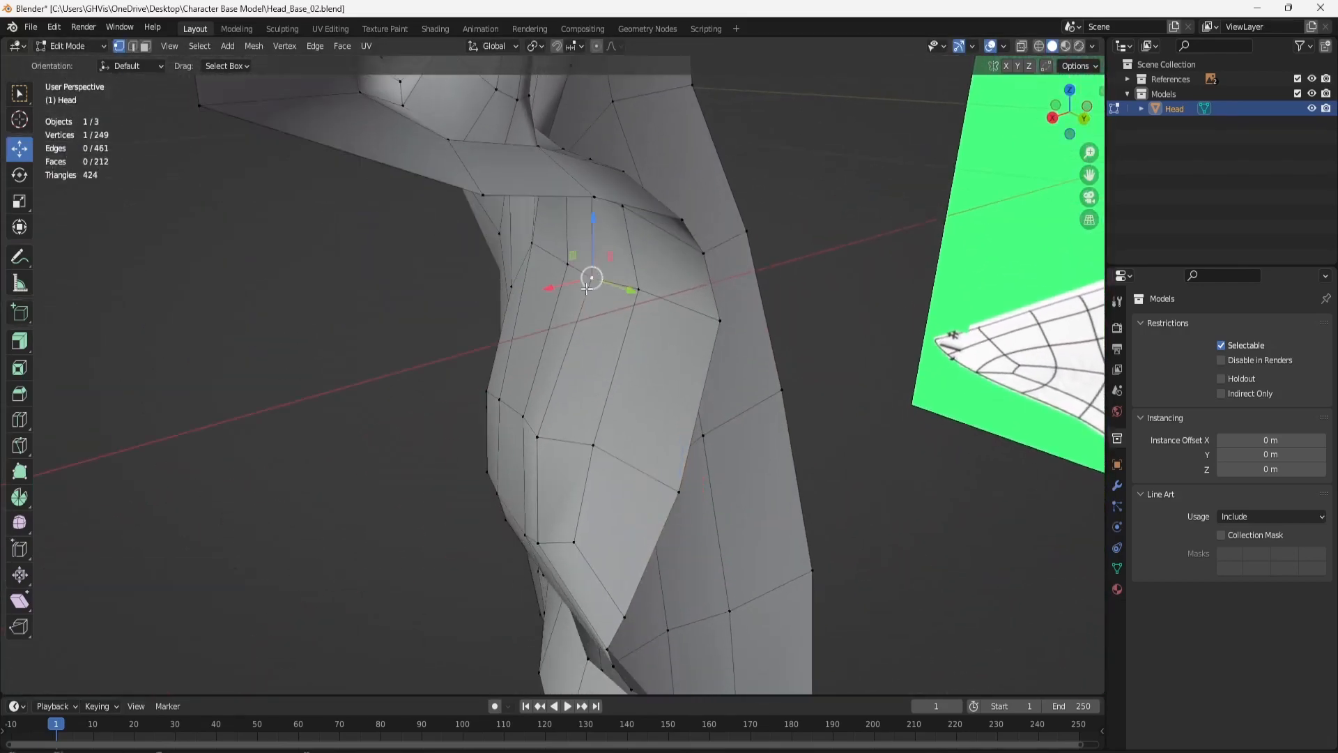
pyautogui.moveTo(620, 270); pyautogui.dragTo(598, 254, button='middle')
pyautogui.moveTo(534, 264); pyautogui.dragTo(525, 257)
pyautogui.moveTo(537, 265); pyautogui.dragTo(686, 418, button='middle')
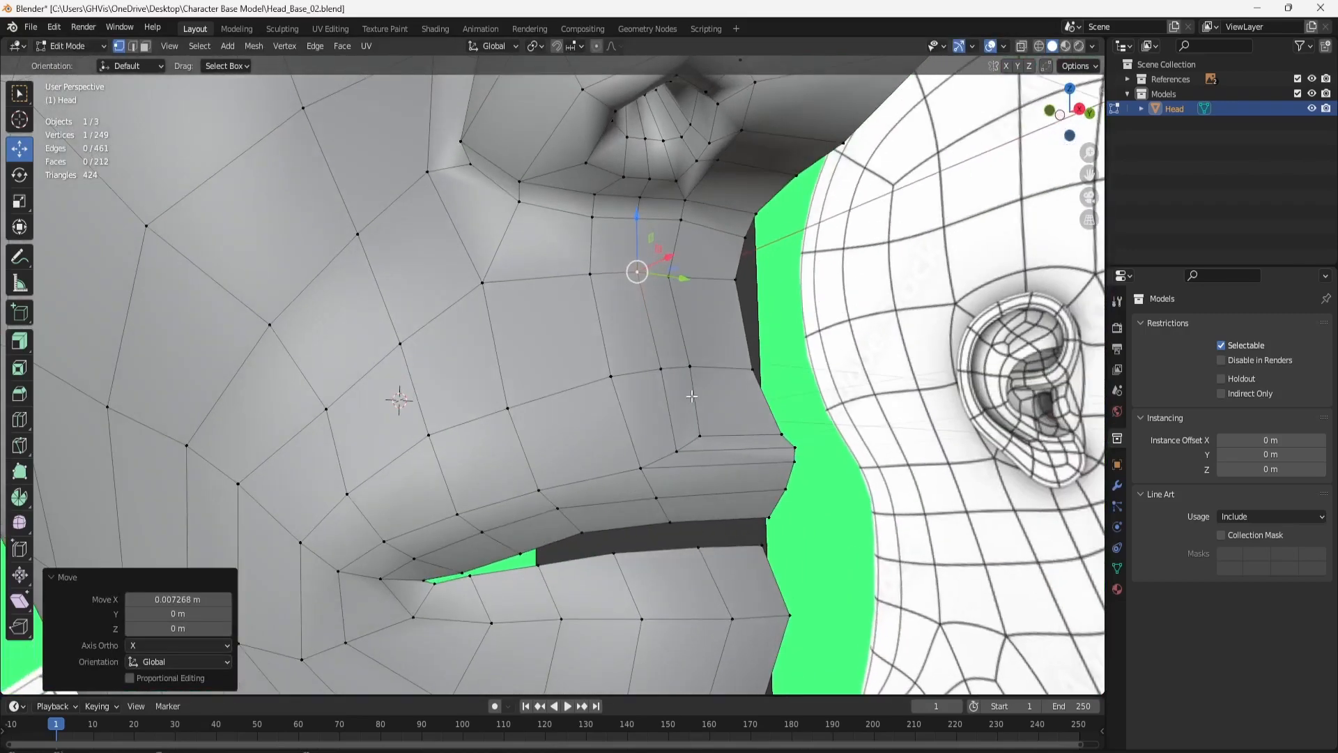
# Raise the two corner vertices at the bottom of the philtrum about 0.026 m along Z and adjust their horizontal position.
pyautogui.click(696, 437)
pyautogui.keyDown('shift'); pyautogui.click(671, 448); pyautogui.keyUp('shift')
pyautogui.press('g')
pyautogui.click(691, 383)
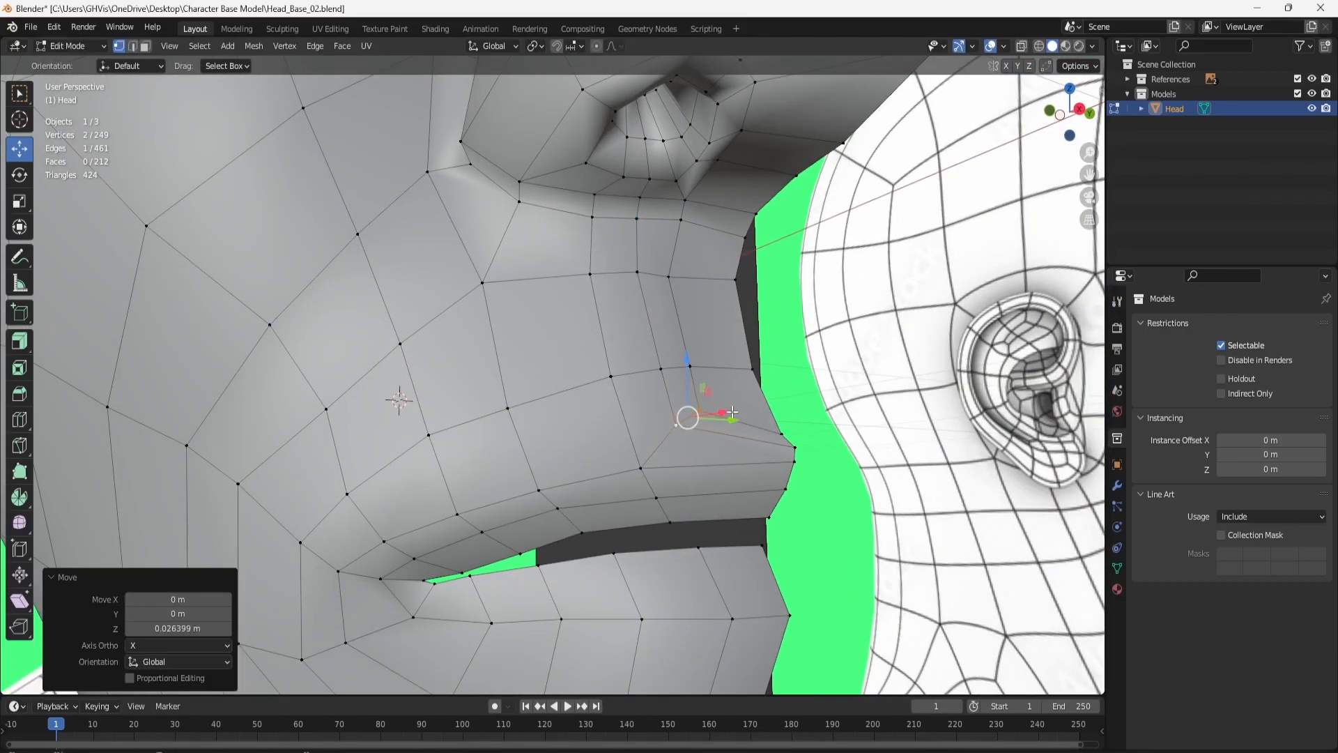
pyautogui.moveTo(733, 414); pyautogui.dragTo(764, 421)
# Move the upper-lip vertex below the nose wing's outer corner about 0.020 m along Z and -0.004 m along X, and adjust it along Y.
pyautogui.moveTo(765, 421); pyautogui.dragTo(647, 384, button='middle')
pyautogui.click(615, 325)
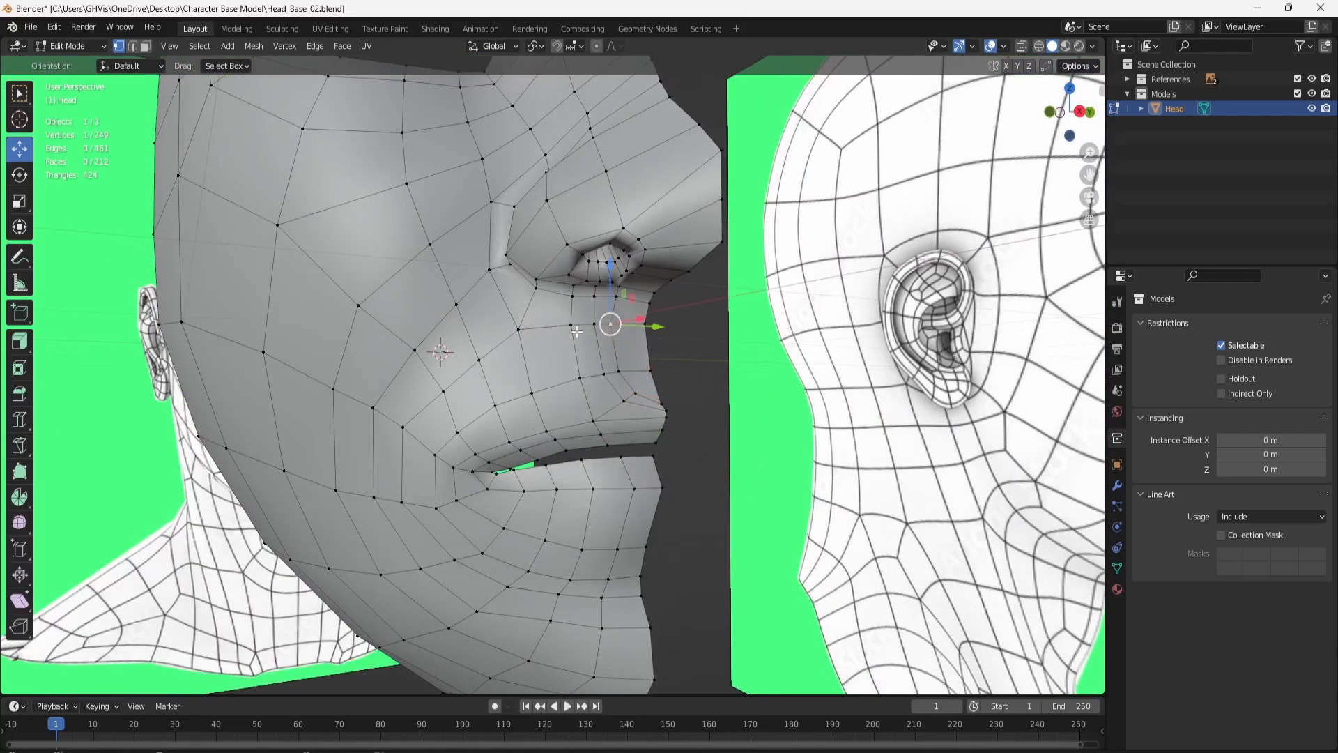
pyautogui.keyDown('shift'); pyautogui.click(653, 325); pyautogui.keyUp('shift')
pyautogui.moveTo(615, 297); pyautogui.dragTo(541, 317)
pyautogui.click(572, 323)
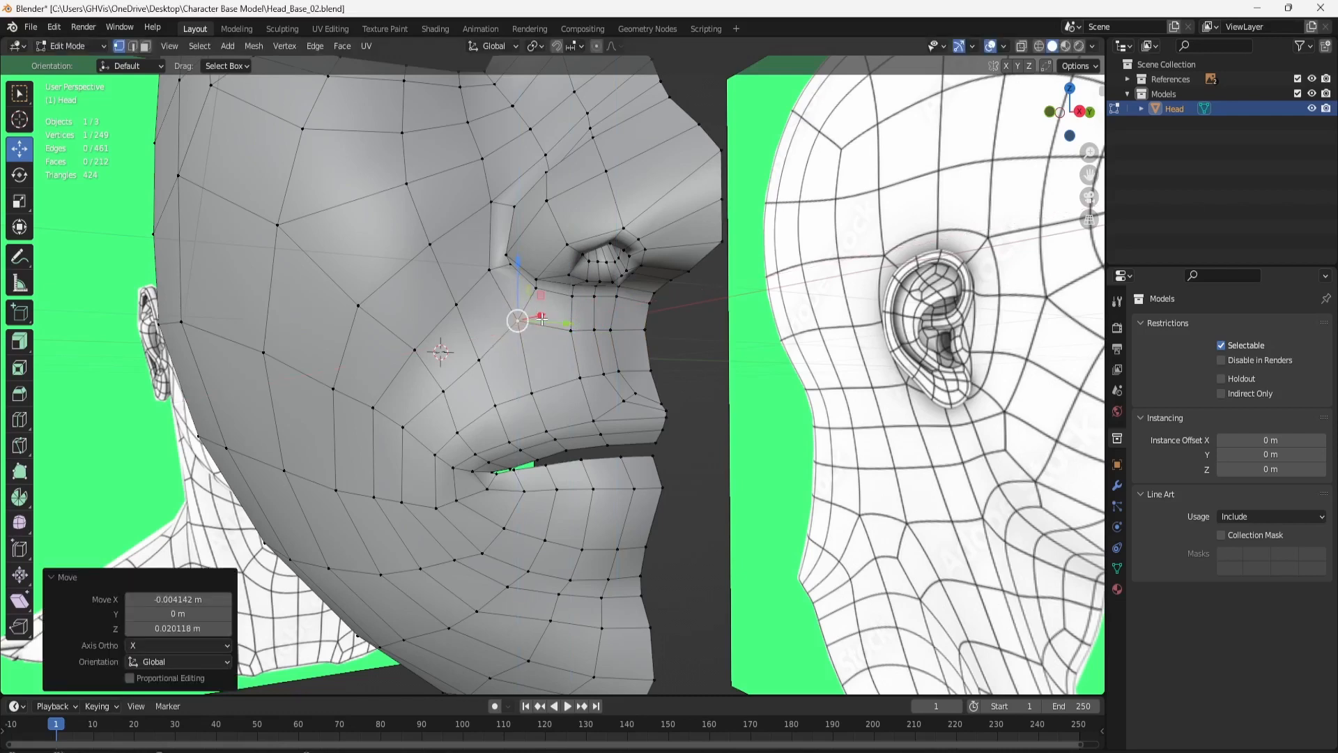
# Adjust the cheek vertices outside the smile line, moving the outermost -0.023 m along Y, -0.024 m along X and -0.022 m along Z.
pyautogui.click(480, 358)
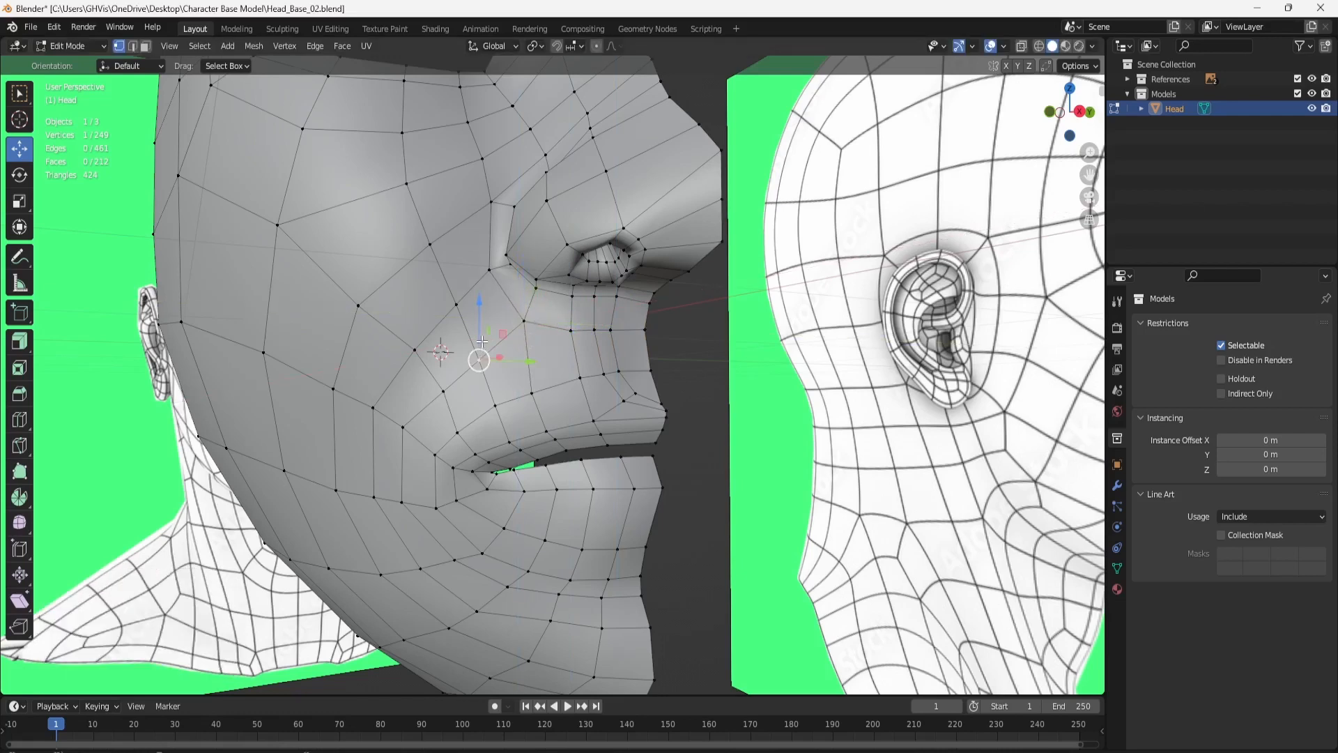
pyautogui.click(448, 402)
pyautogui.moveTo(467, 392); pyautogui.dragTo(426, 362)
pyautogui.click(418, 351)
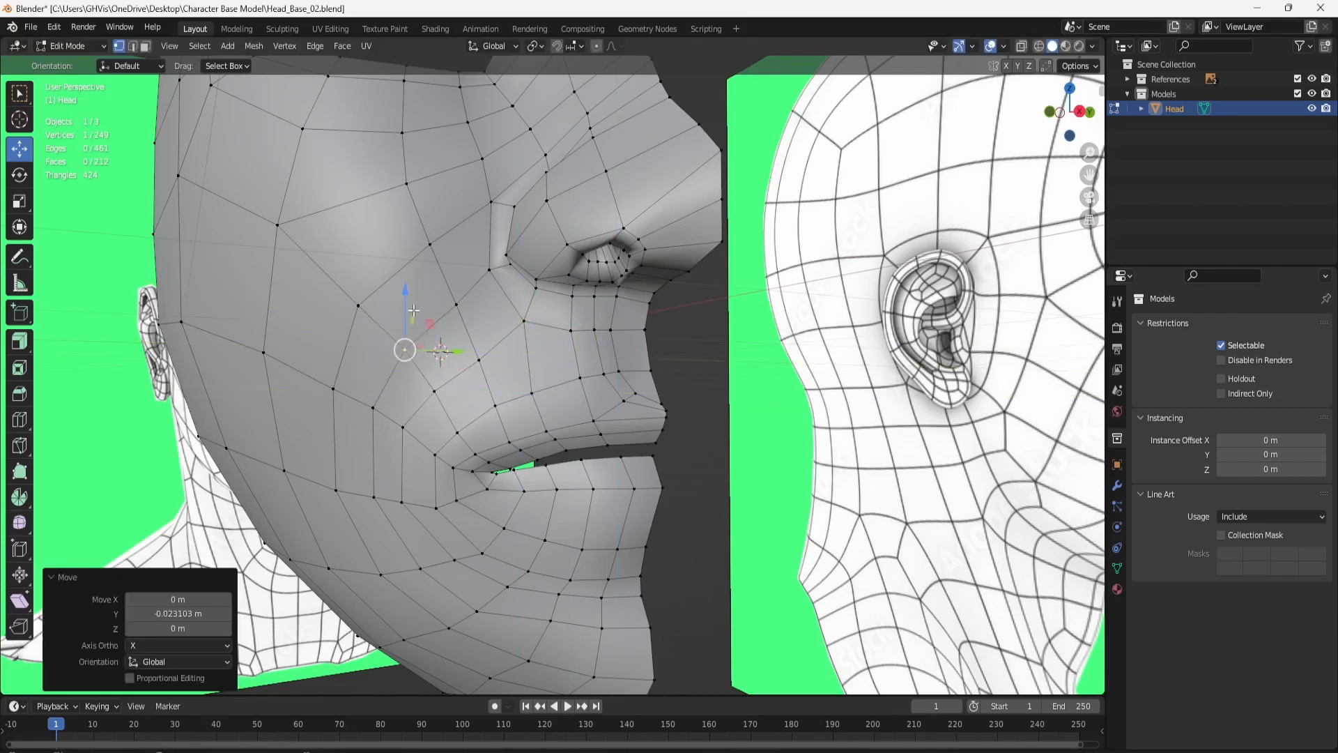
pyautogui.moveTo(411, 315); pyautogui.dragTo(409, 324)
# Move the two vertices on the upper side of the nose wing about 0.031 m forward along X.
pyautogui.moveTo(409, 323); pyautogui.dragTo(616, 426, button='middle')
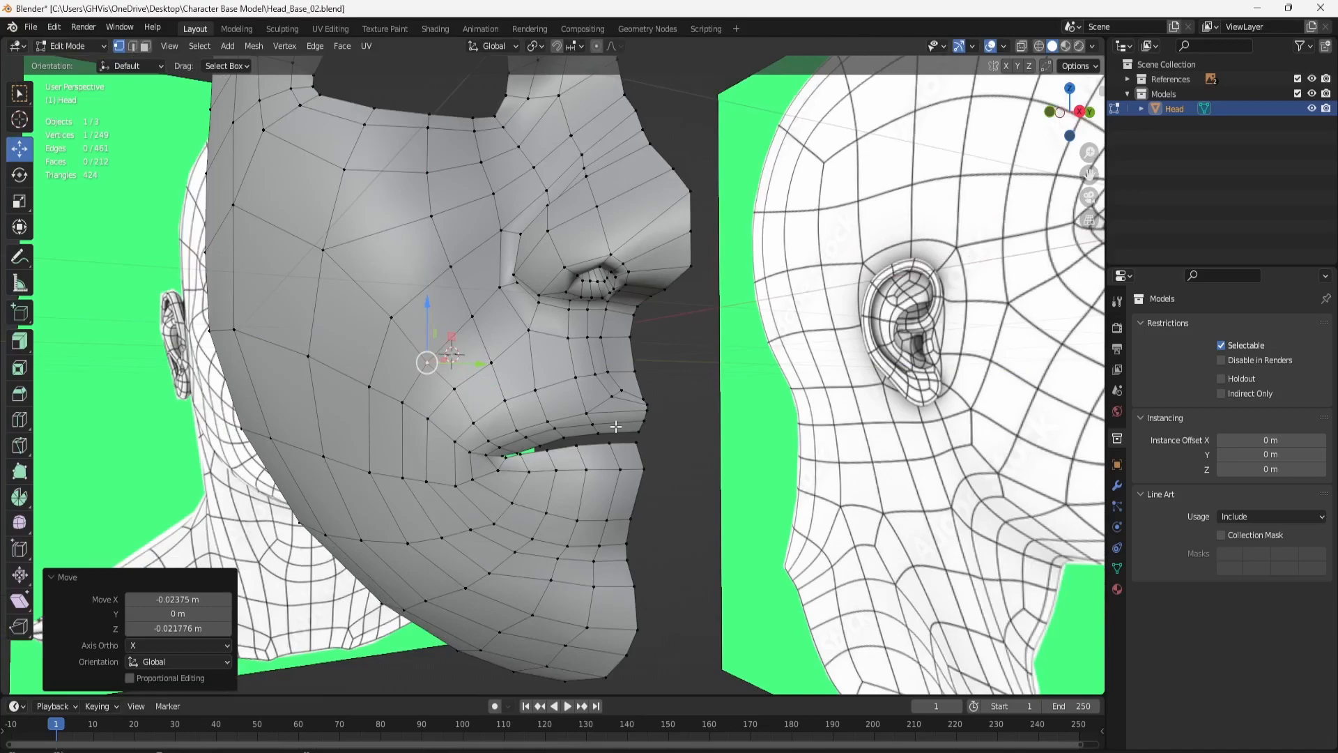
pyautogui.scroll(-4, 616, 426)
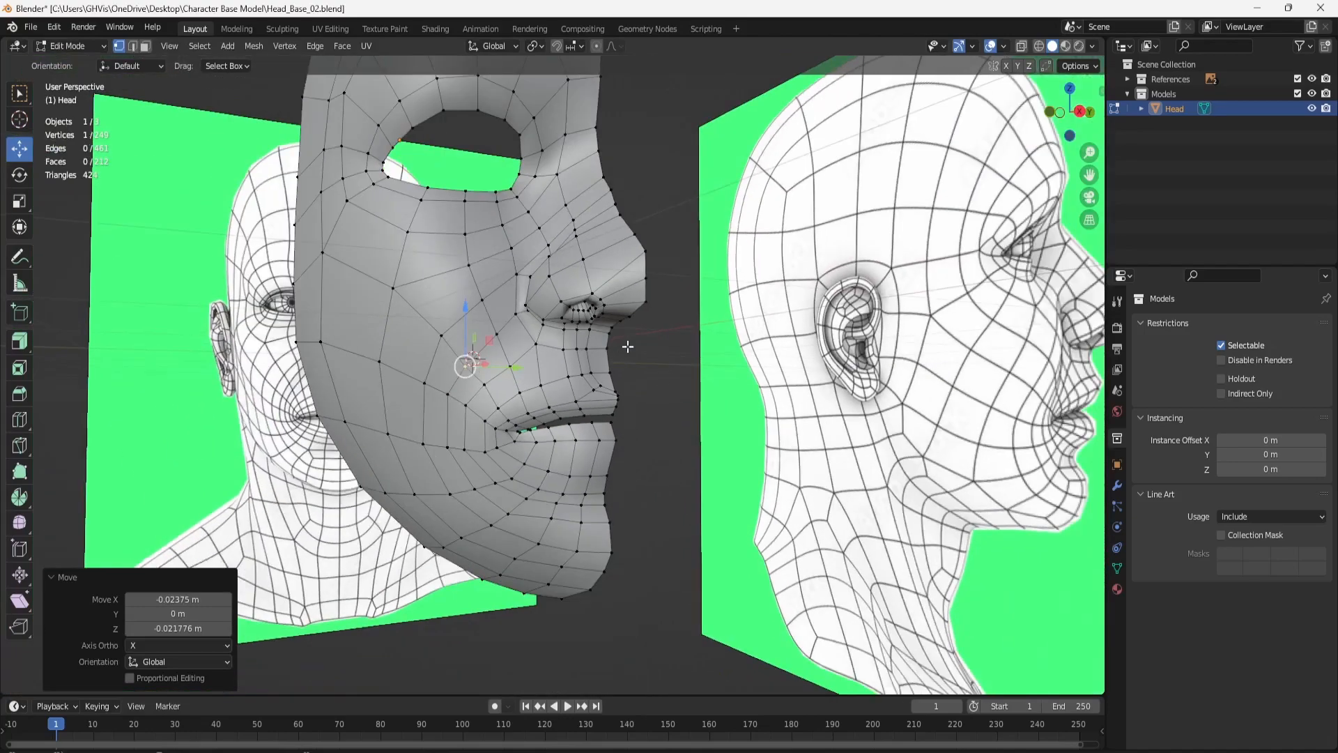
pyautogui.keyDown('shift'); pyautogui.moveTo(580, 291); pyautogui.dragTo(589, 336, button='middle'); pyautogui.keyUp('shift')
pyautogui.moveTo(565, 289); pyautogui.dragTo(578, 279, button='middle')
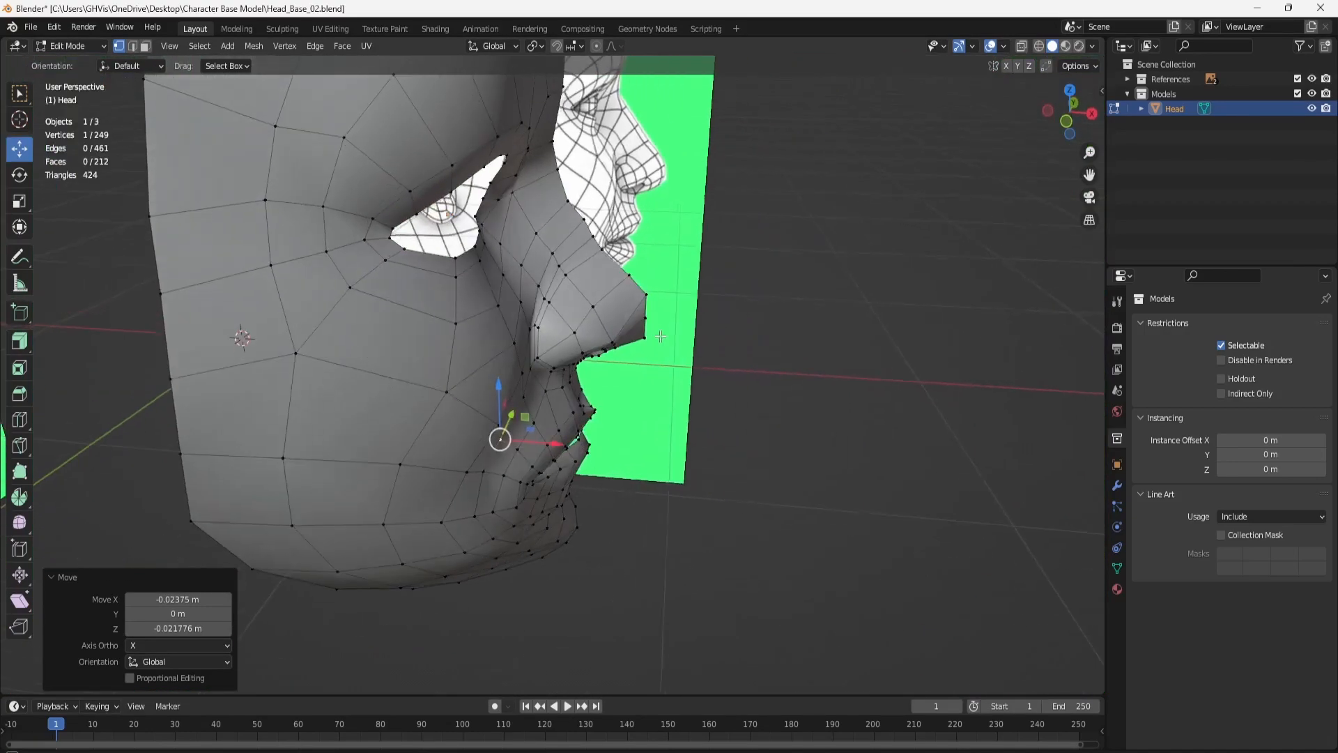
pyautogui.scroll(5, 587, 267)
pyautogui.click(585, 265)
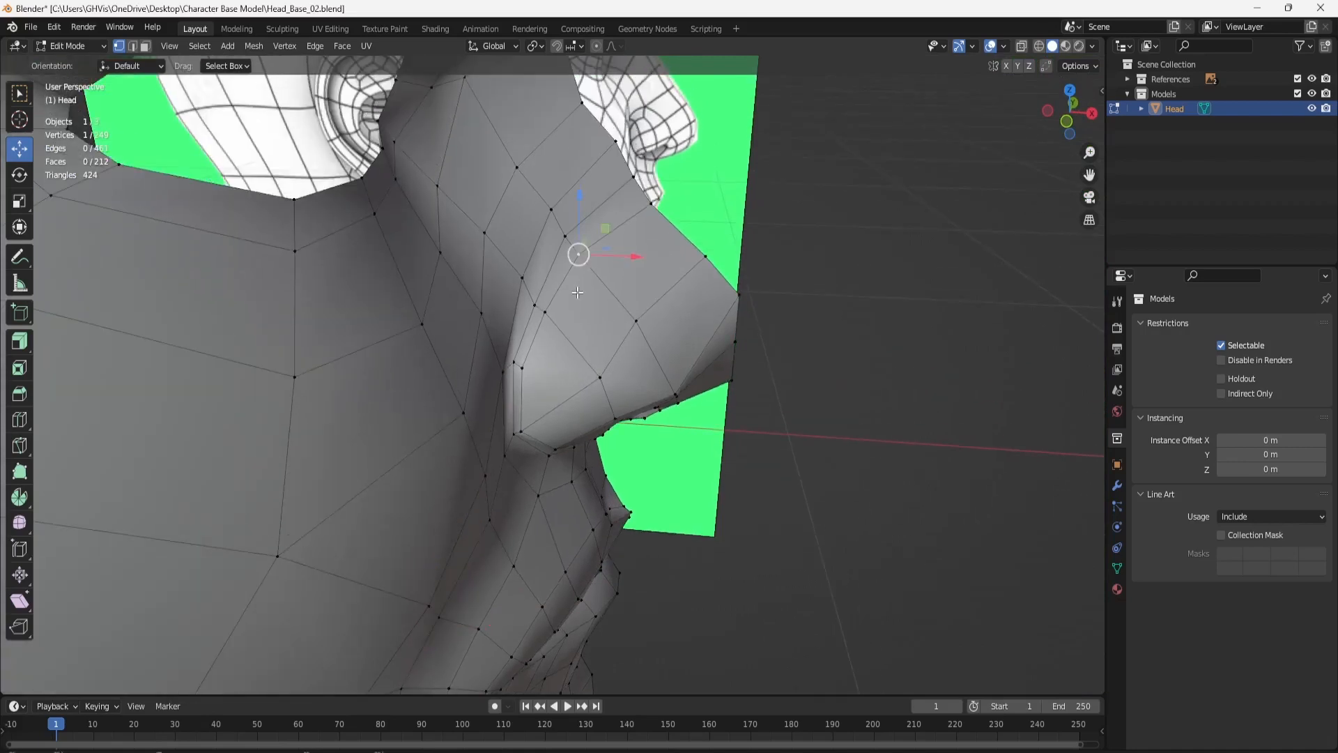
pyautogui.keyDown('shift'); pyautogui.click(546, 311); pyautogui.keyUp('shift')
pyautogui.press('g')
pyautogui.press('x')
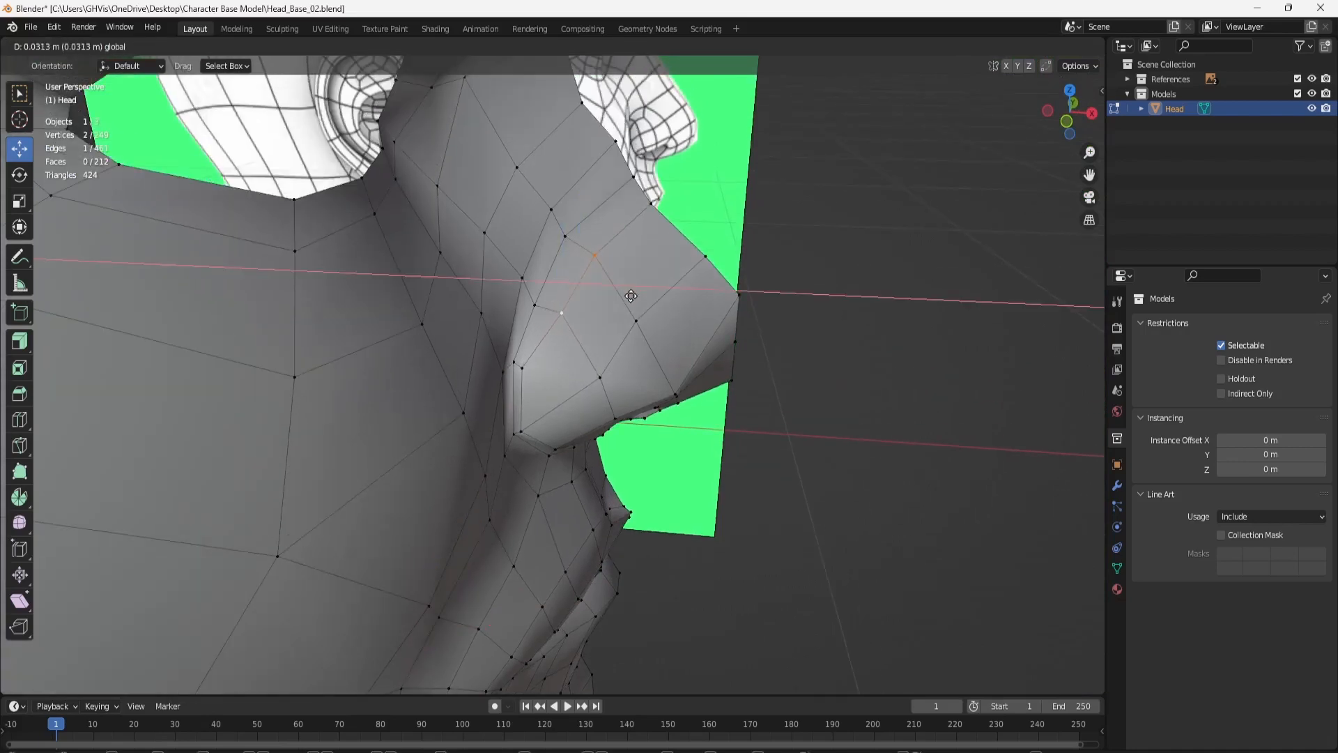
pyautogui.click(576, 283)
# Bring the nose wing's two lower vertices forward horizontally, moving the lowest about 0.030 m along X and 0.010 m along Y.
pyautogui.click(522, 365)
pyautogui.press('g')
pyautogui.press('x')
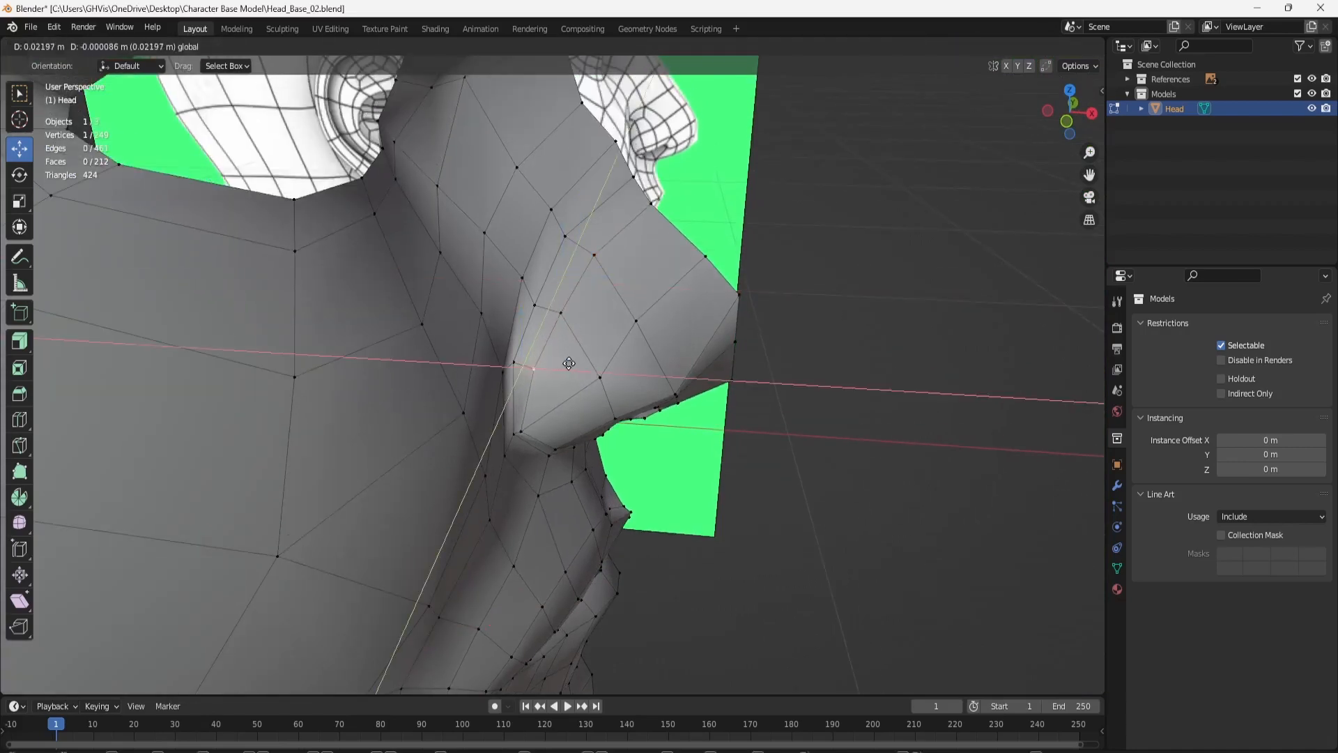
pyautogui.click(555, 398)
pyautogui.click(531, 426)
pyautogui.press('g')
pyautogui.click(562, 420)
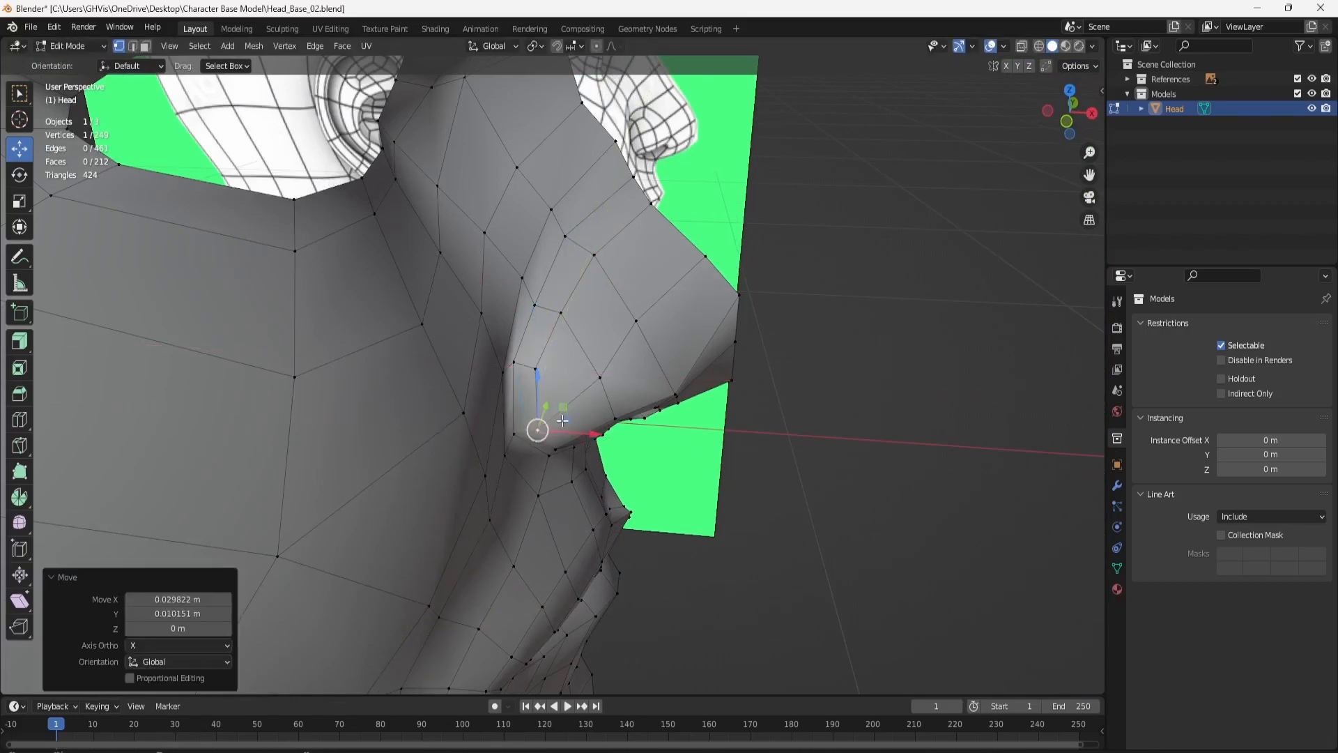
# Reposition the nose-side vertex above the nostril along Y and lower it about 0.037 m along Z.
pyautogui.moveTo(556, 406); pyautogui.dragTo(526, 329, button='middle')
pyautogui.click(605, 289)
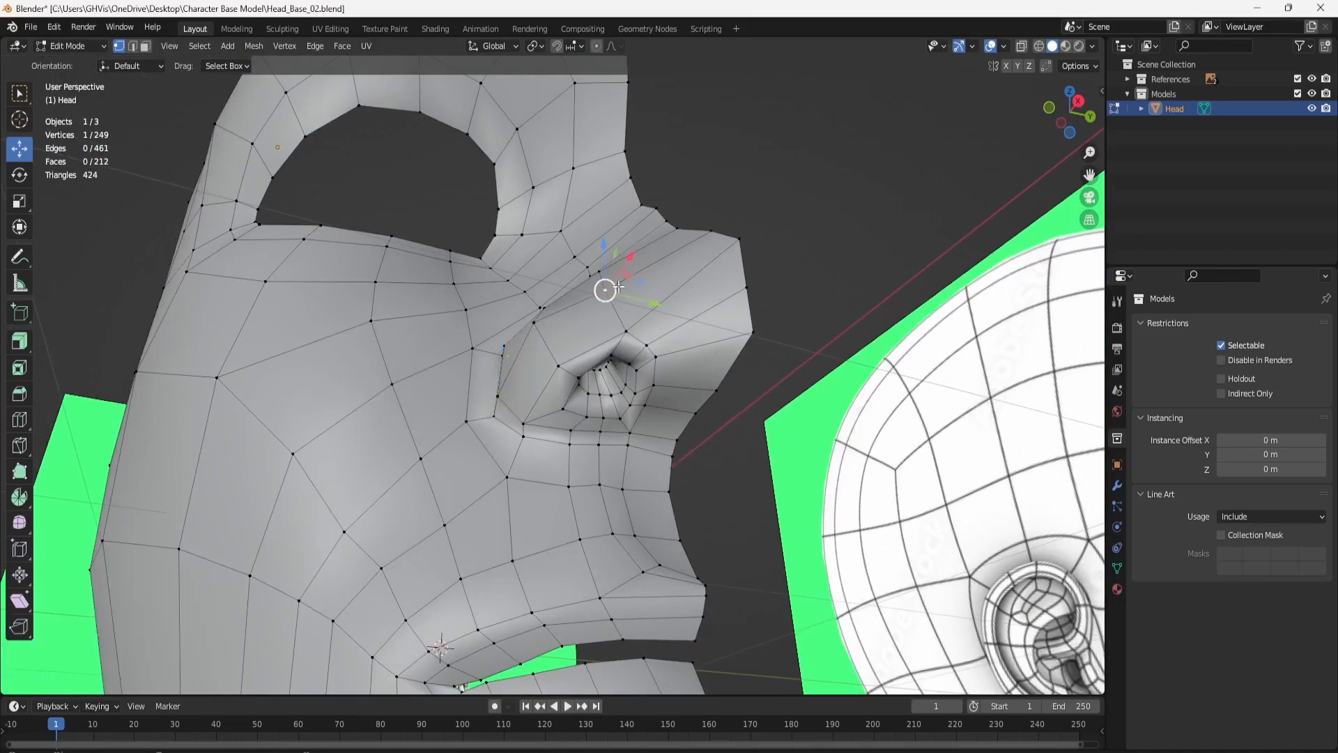
pyautogui.press('g')
pyautogui.press('y')
pyautogui.click(631, 296)
pyautogui.moveTo(632, 295); pyautogui.dragTo(630, 332, button='middle')
pyautogui.scroll(3, 630, 331)
pyautogui.press('g')
pyautogui.press('y')
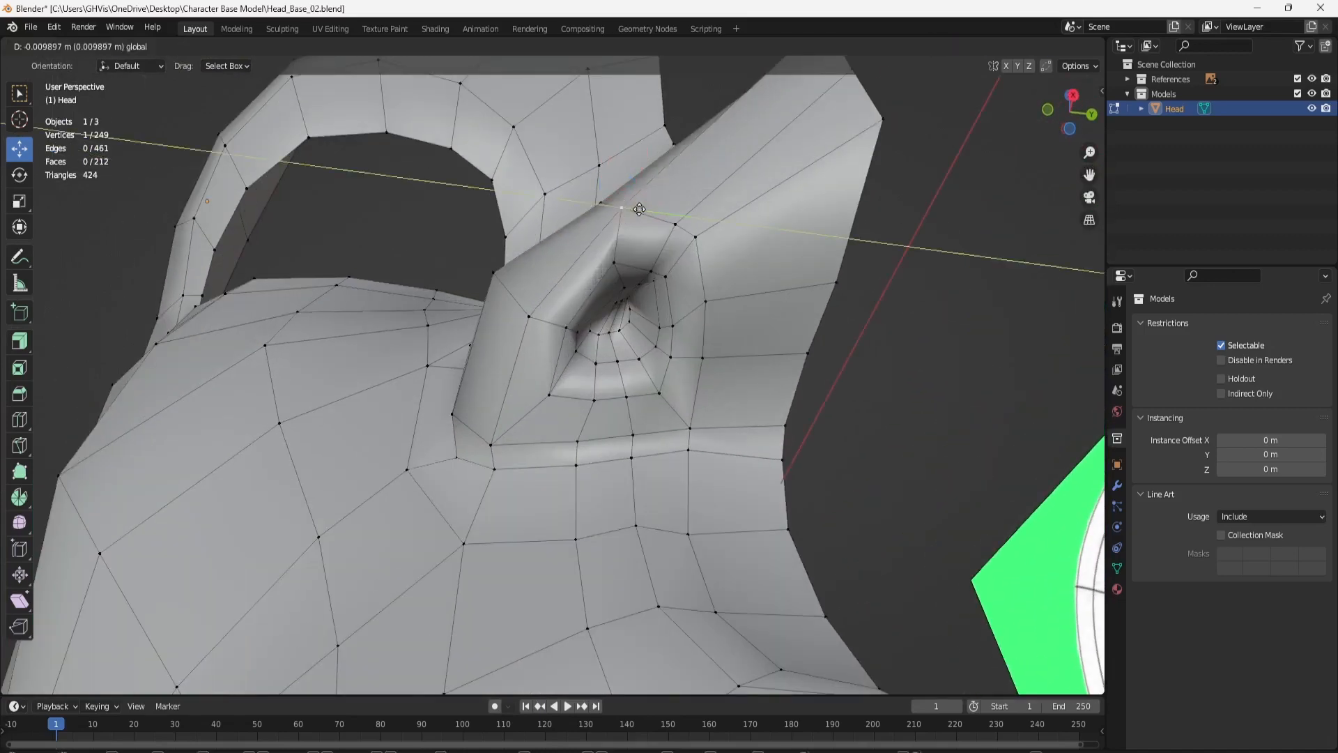
pyautogui.click(592, 207)
pyautogui.press('g')
pyautogui.press('z')
pyautogui.moveTo(582, 209); pyautogui.dragTo(582, 210)
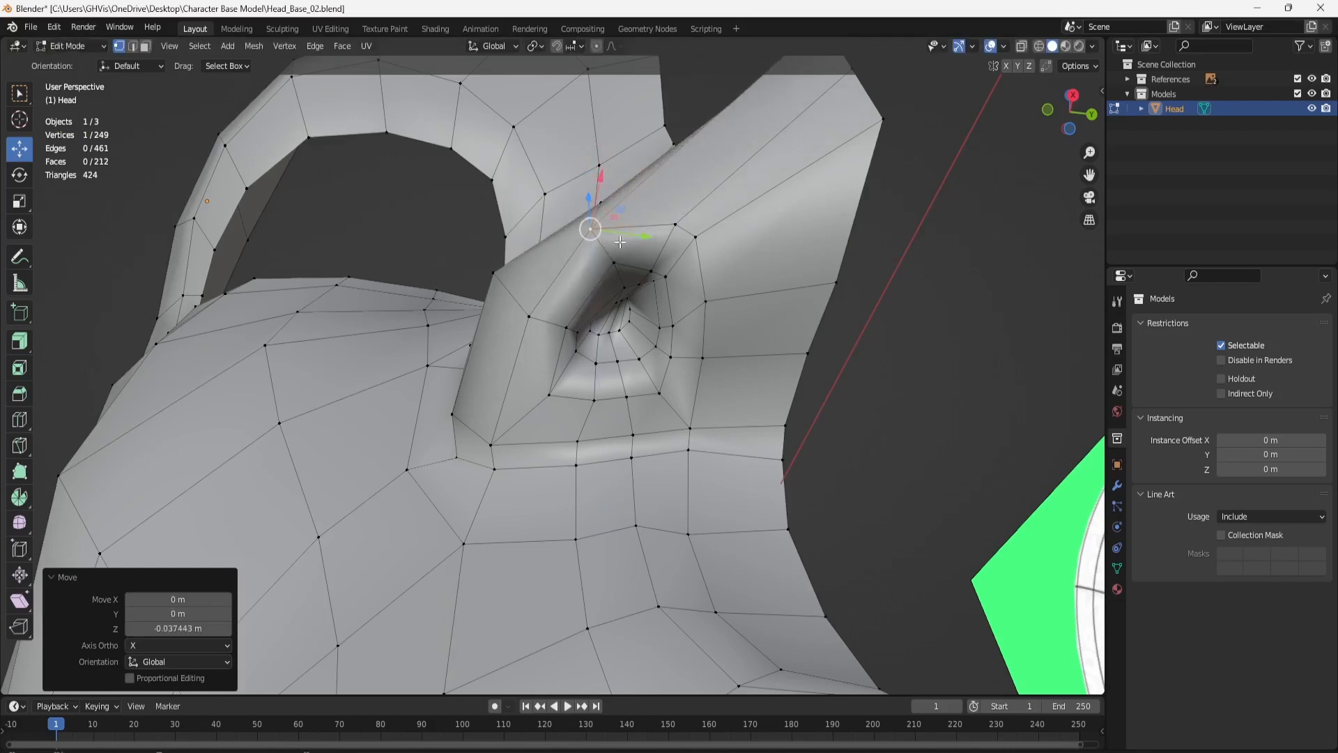
# Nudge the vertex at the nostril rim's front and move the vertex pair at its outer rear corner forward and inward.
pyautogui.click(621, 258)
pyautogui.moveTo(645, 266); pyautogui.dragTo(643, 267)
pyautogui.click(540, 408)
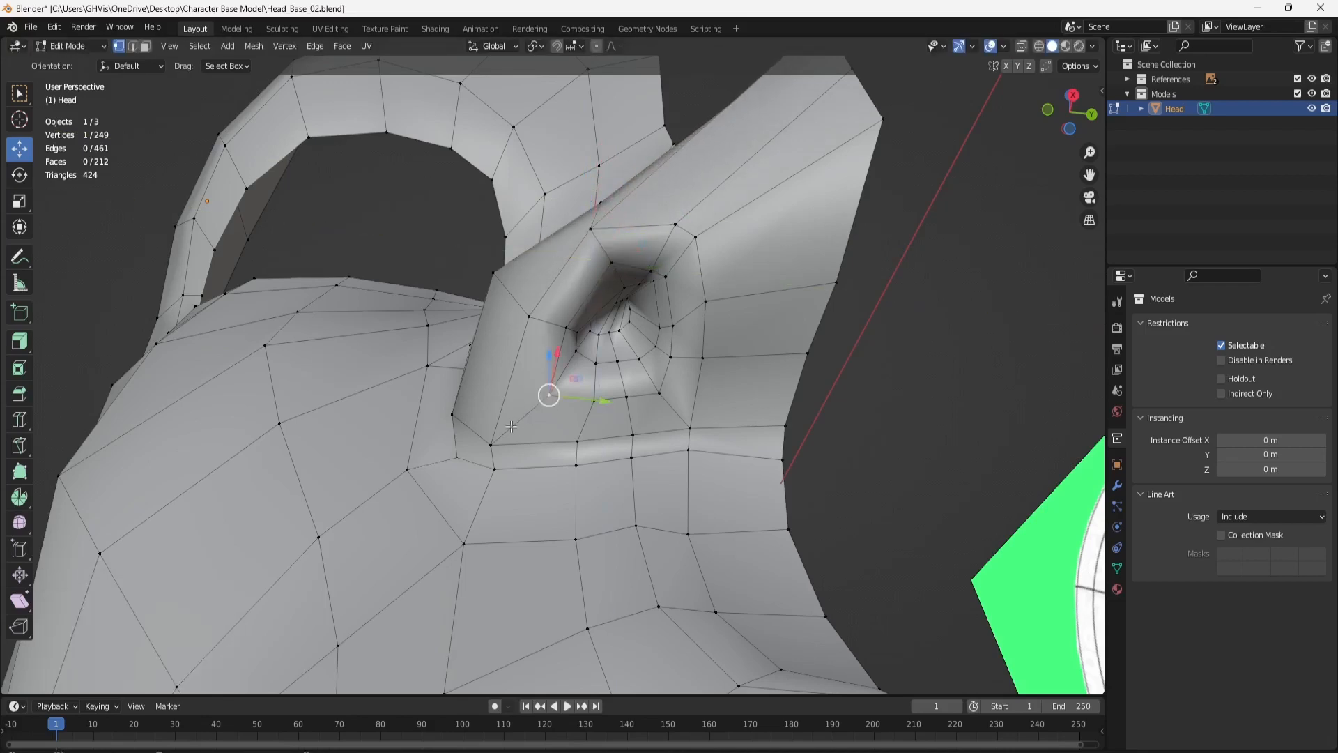
pyautogui.keyDown('shift'); pyautogui.click(484, 441); pyautogui.keyUp('shift')
pyautogui.moveTo(522, 388); pyautogui.dragTo(583, 395)
# Shift the vertex pair on the nostril's outer side slightly forward.
pyautogui.click(560, 323)
pyautogui.keyDown('shift'); pyautogui.click(531, 312); pyautogui.keyUp('shift')
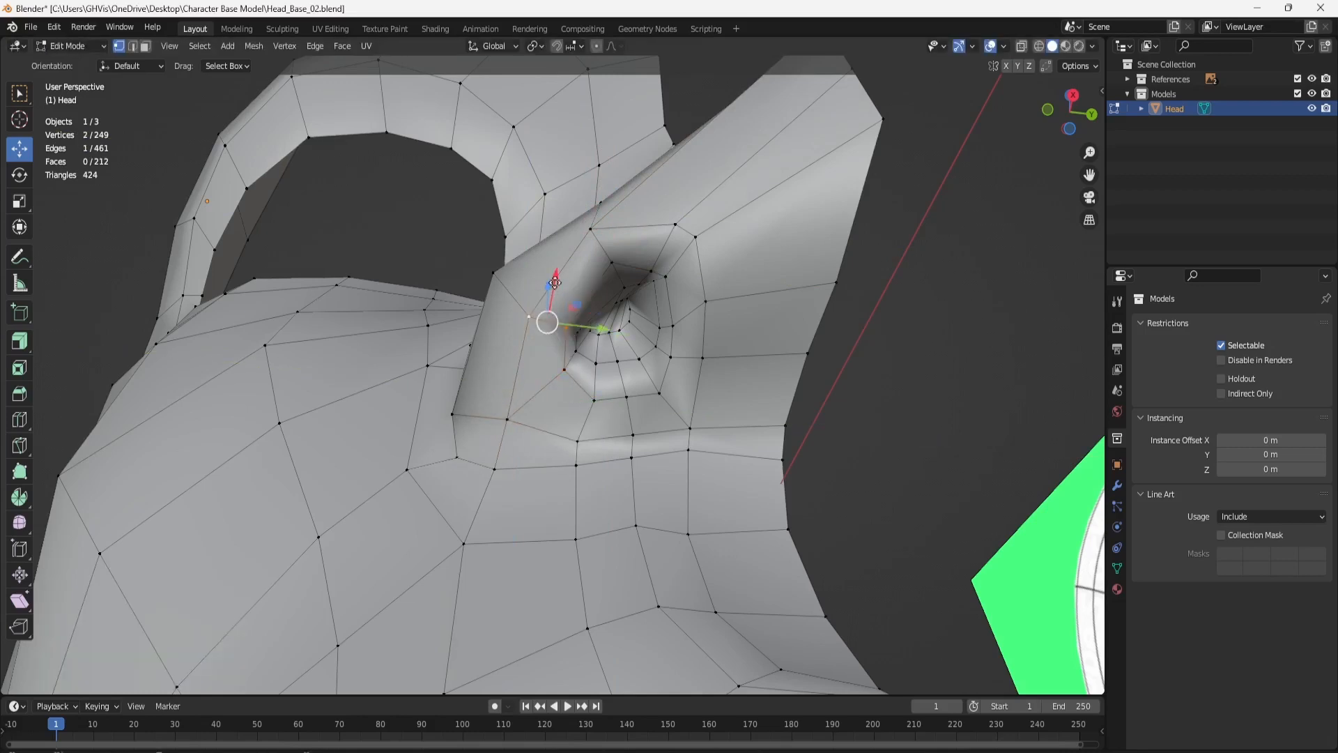
pyautogui.moveTo(554, 282); pyautogui.dragTo(555, 262)
# Reposition the inner rim vertices at the nostril's front corner nearest the centreline.
pyautogui.click(594, 399)
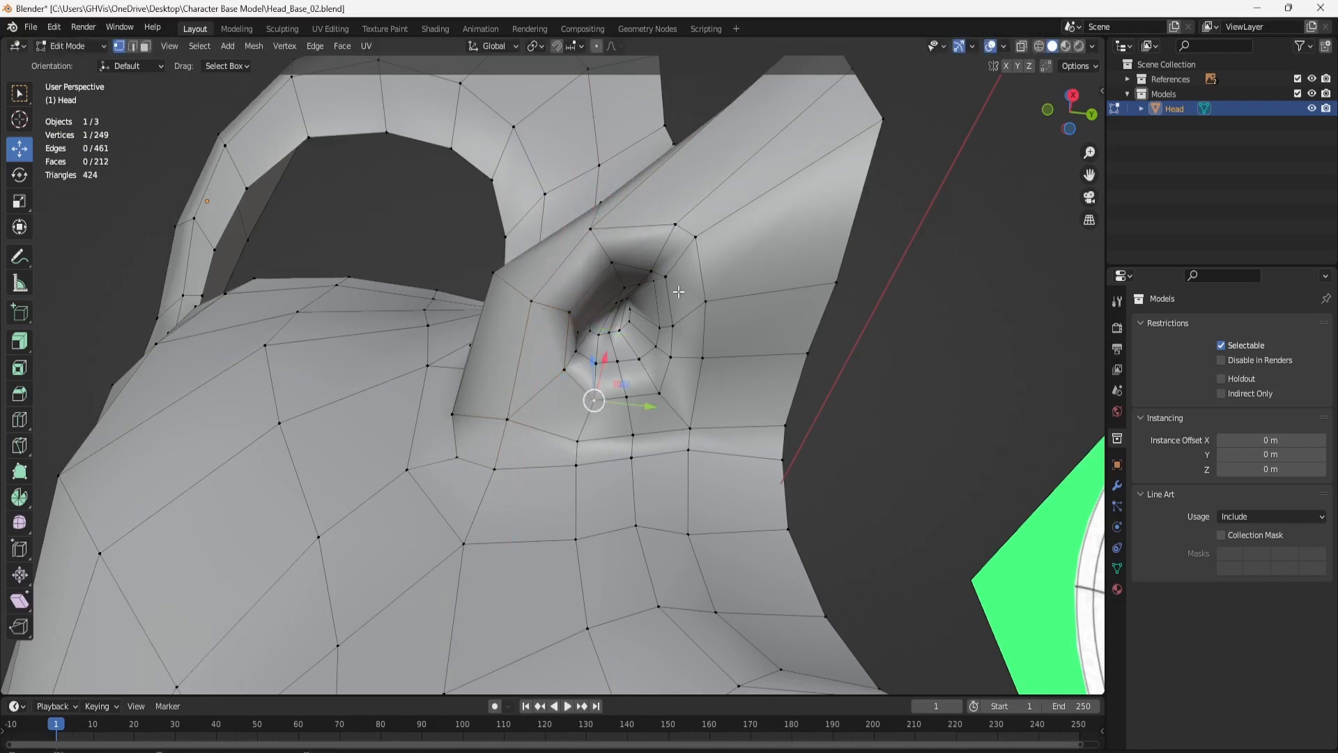
pyautogui.click(665, 275)
pyautogui.keyDown('shift'); pyautogui.click(653, 284); pyautogui.keyUp('shift')
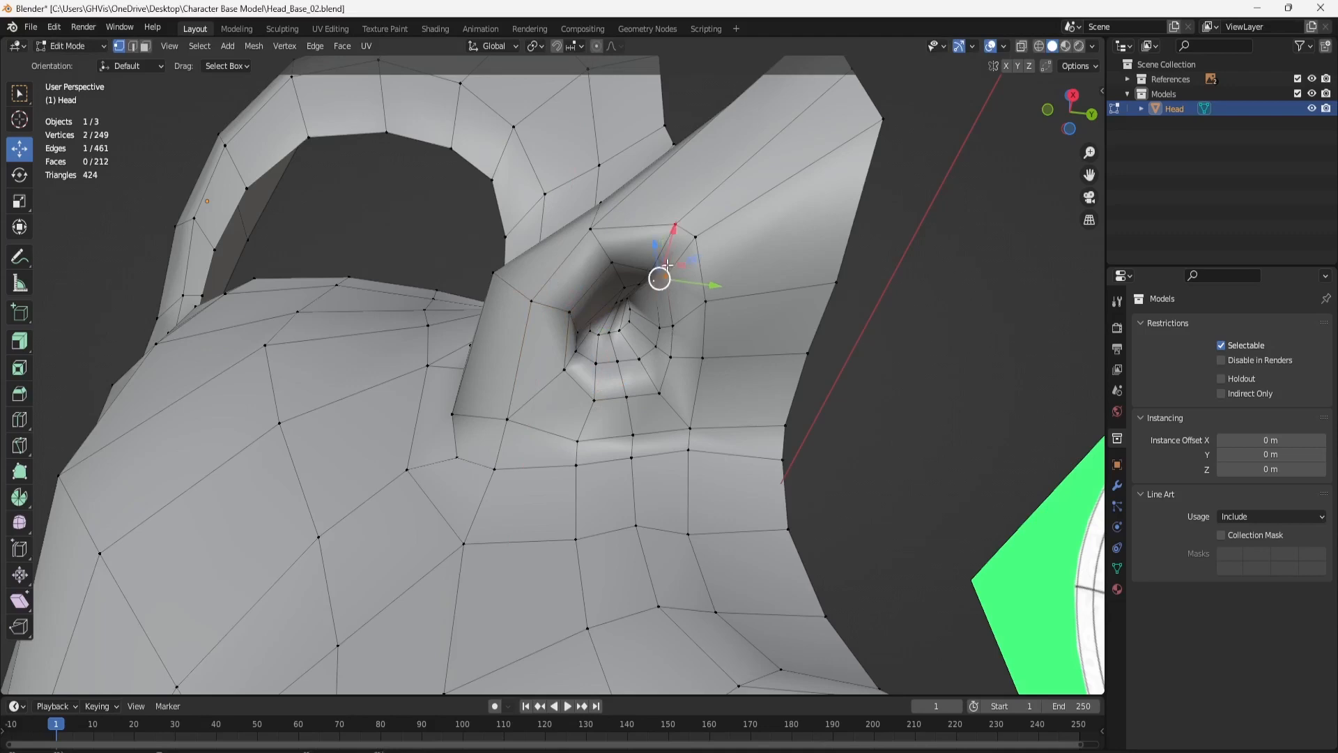
pyautogui.click(640, 283)
pyautogui.click(652, 276)
pyautogui.moveTo(650, 266); pyautogui.dragTo(691, 224)
pyautogui.click(667, 277)
pyautogui.click(653, 269)
# Adjust the outer loop vertices in front of the nostril, moving the one nearest the centreline 0.005 m along X and -0.023 m along Z.
pyautogui.click(691, 233)
pyautogui.click(669, 231)
pyautogui.moveTo(676, 177); pyautogui.dragTo(673, 194)
pyautogui.moveTo(674, 194); pyautogui.dragTo(689, 277, button='middle')
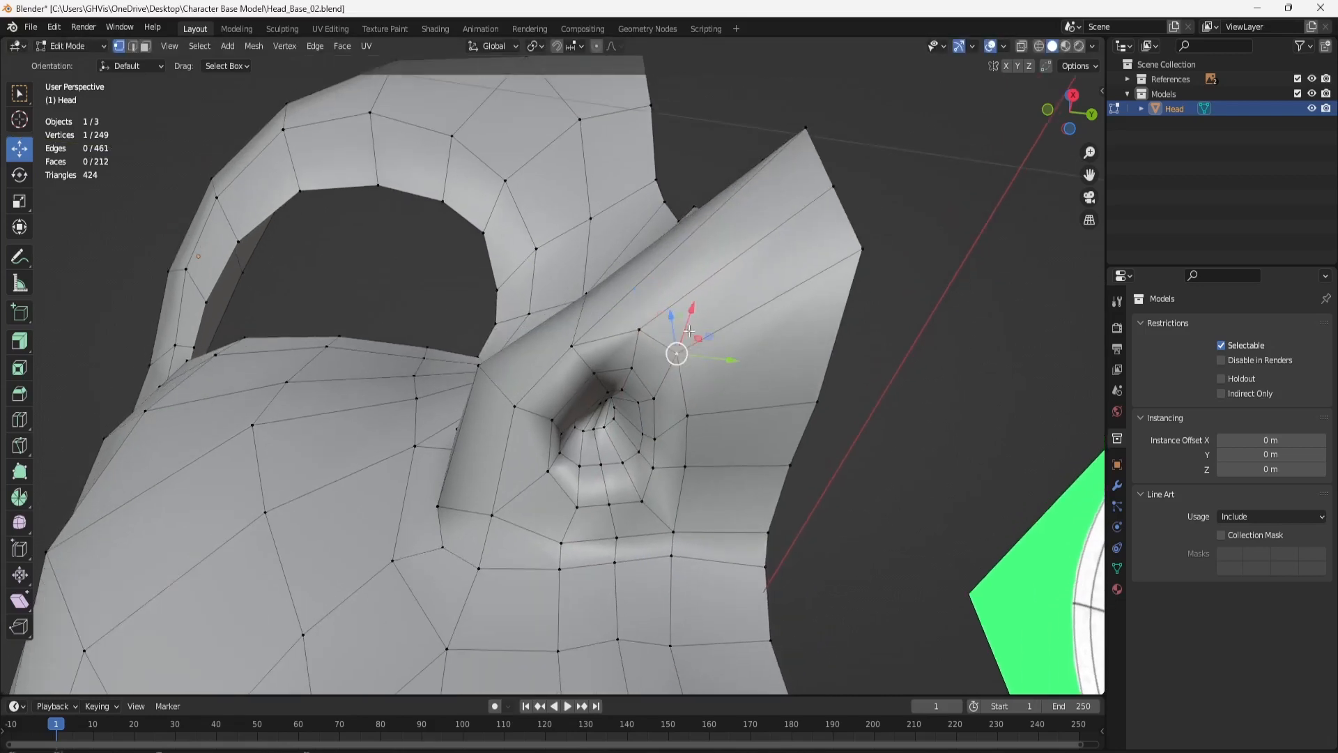
pyautogui.moveTo(689, 310); pyautogui.dragTo(712, 336)
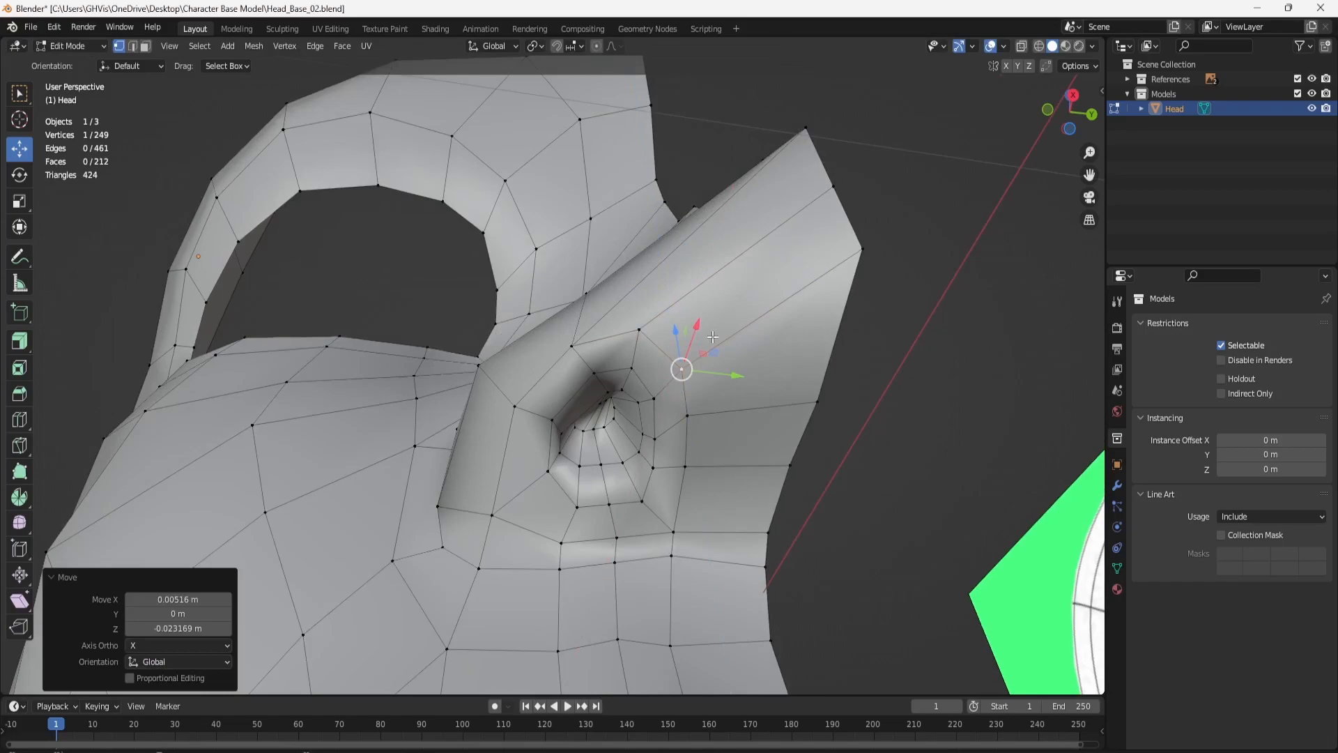
# Push the centreline vertex beneath the nose tip about -0.044 m along X and adjust a neighbouring vertex under the nose.
pyautogui.click(867, 247)
pyautogui.moveTo(875, 218); pyautogui.dragTo(855, 266)
pyautogui.scroll(-3, 810, 339)
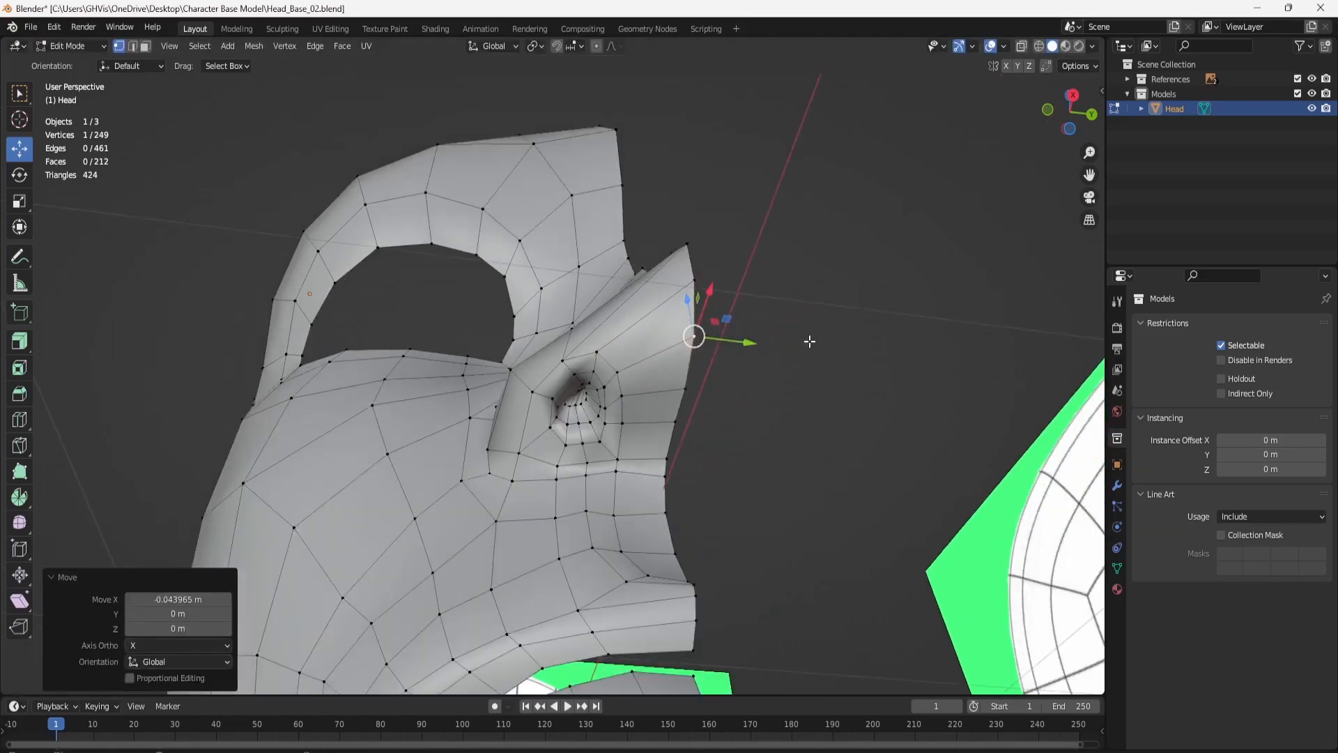
pyautogui.moveTo(809, 341); pyautogui.dragTo(843, 403, button='middle')
pyautogui.click(624, 423)
pyautogui.moveTo(621, 387); pyautogui.dragTo(611, 343)
# Move the vertex on the side of the nose above the nostril about 0.034 m forward along X.
pyautogui.scroll(-1, 649, 376)
pyautogui.scroll(-3, 624, 350)
pyautogui.moveTo(637, 357); pyautogui.dragTo(583, 437, button='middle')
pyautogui.scroll(2, 582, 435)
pyautogui.click(591, 310)
pyautogui.moveTo(606, 299); pyautogui.dragTo(555, 361, button='middle')
pyautogui.moveTo(570, 373); pyautogui.dragTo(605, 430)
pyautogui.click(623, 392)
pyautogui.click(551, 406)
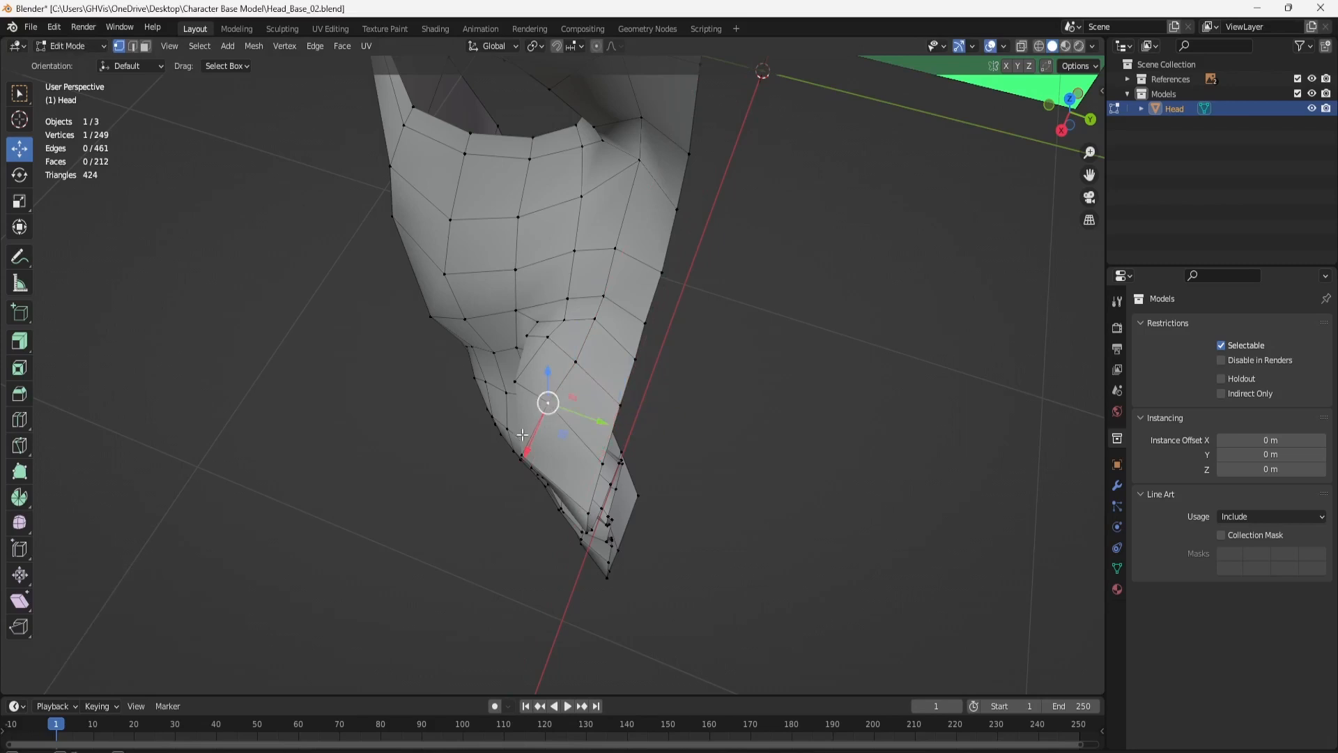
pyautogui.moveTo(524, 437); pyautogui.dragTo(520, 451)
# Move the vertex on the nose's lower edge above the nostril about -0.039 m along Y.
pyautogui.moveTo(569, 408); pyautogui.dragTo(688, 411, button='middle')
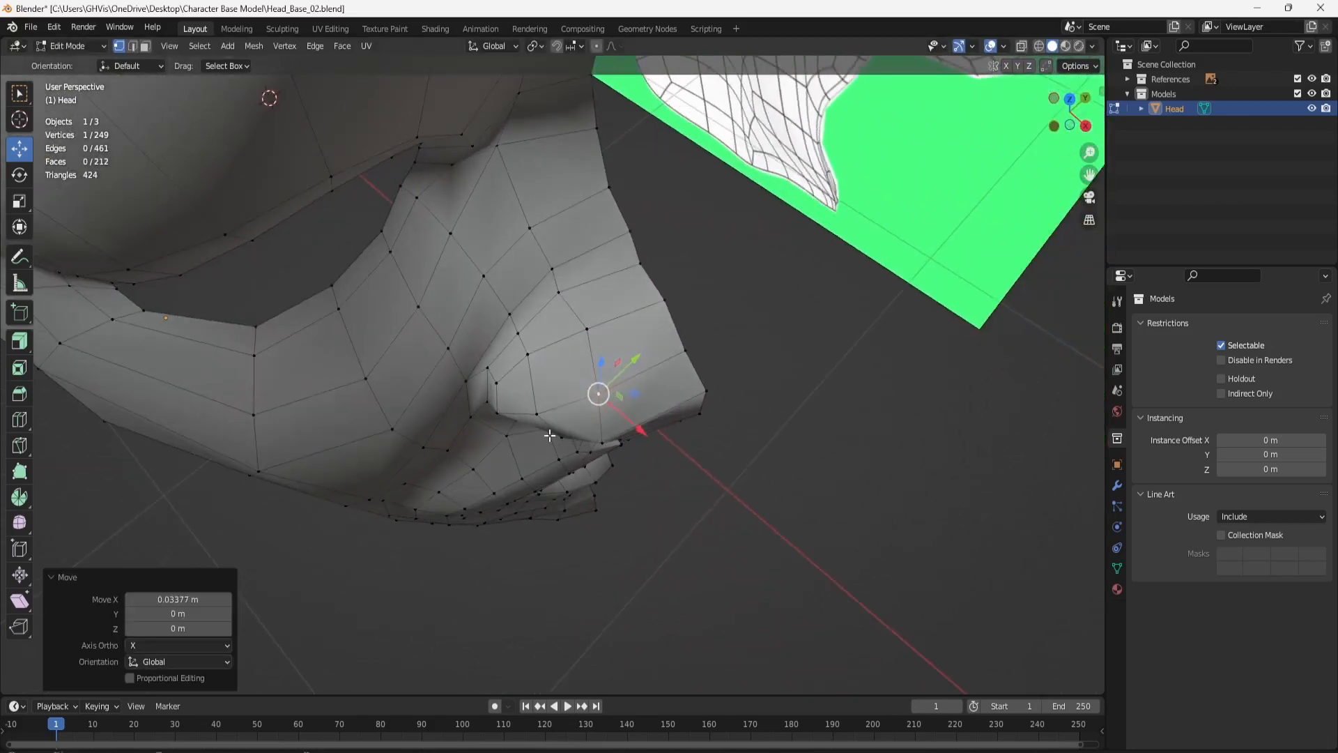
pyautogui.press('g')
pyautogui.press('y')
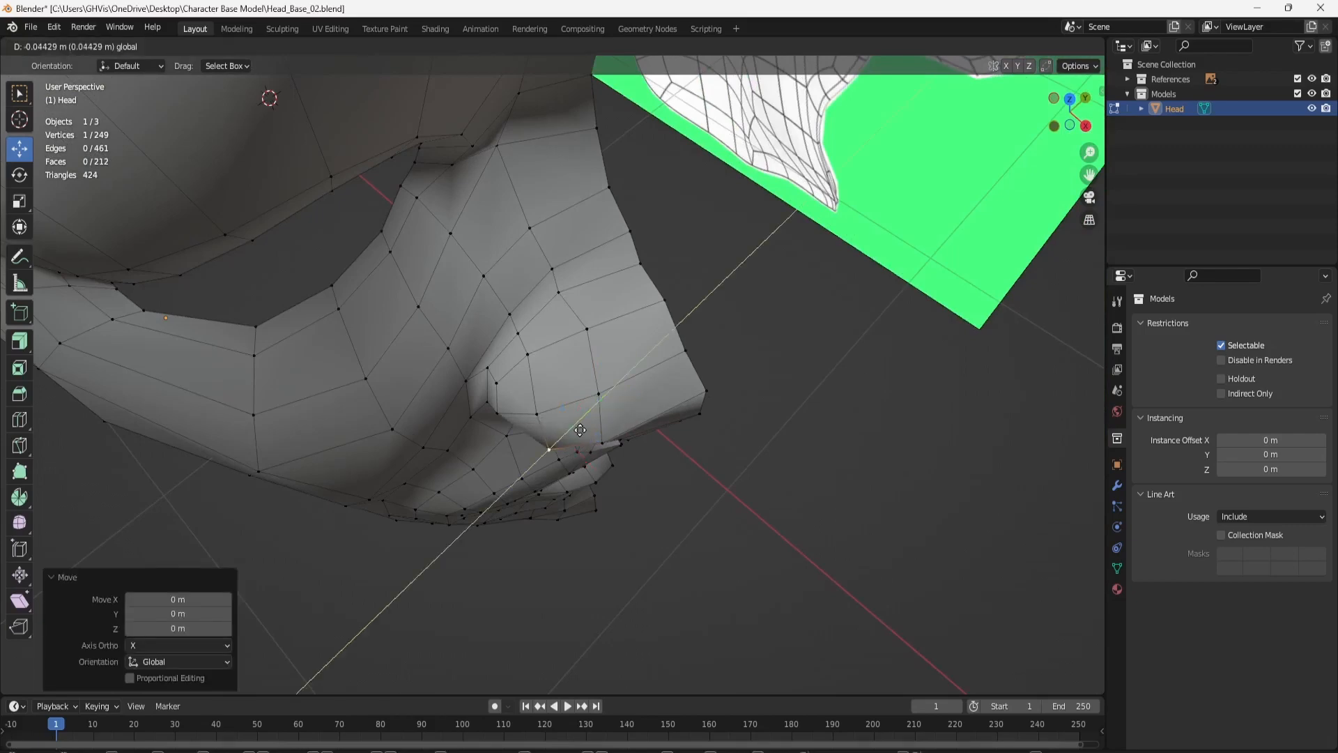
pyautogui.click(580, 430)
# Move the vertex pair on the side of the nose tip about 0.031 m forward along X and raise it slightly.
pyautogui.moveTo(580, 430); pyautogui.dragTo(687, 286, button='middle')
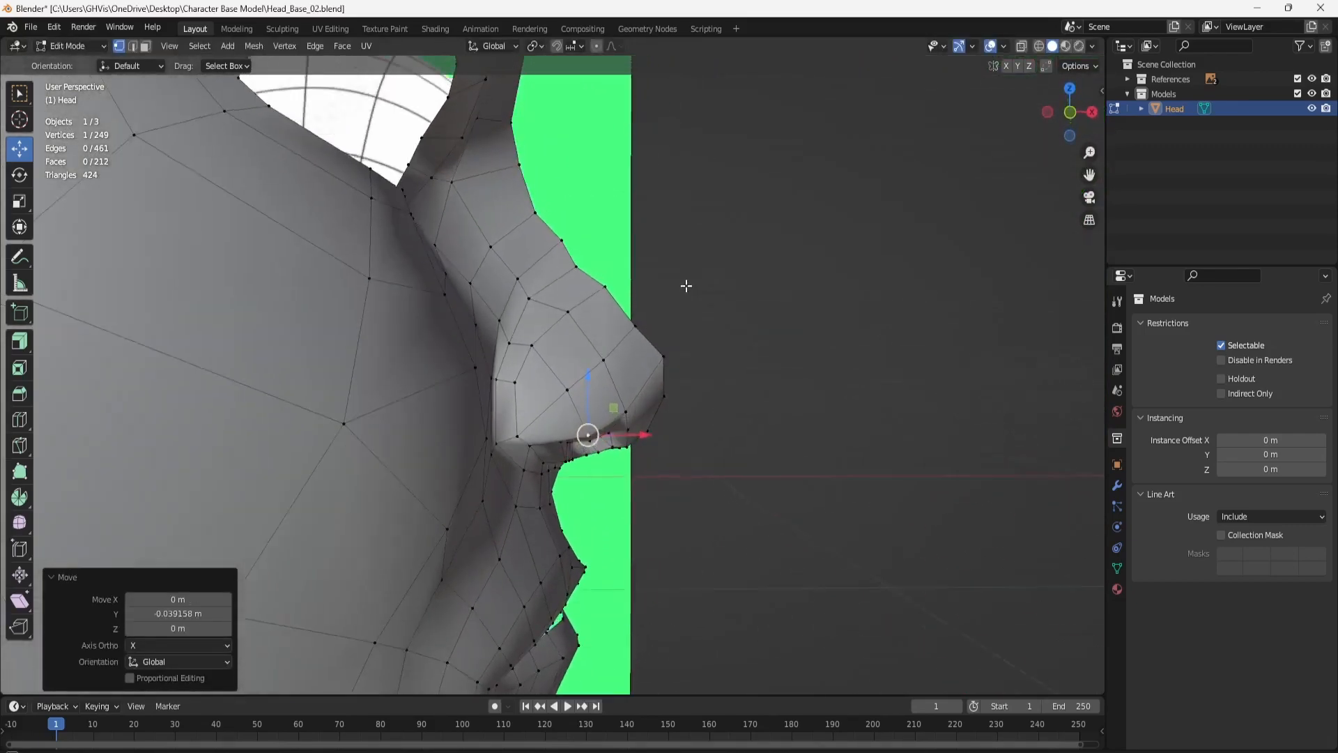
pyautogui.click(604, 359)
pyautogui.keyDown('shift'); pyautogui.click(568, 389); pyautogui.keyUp('shift')
pyautogui.press('g')
pyautogui.press('x')
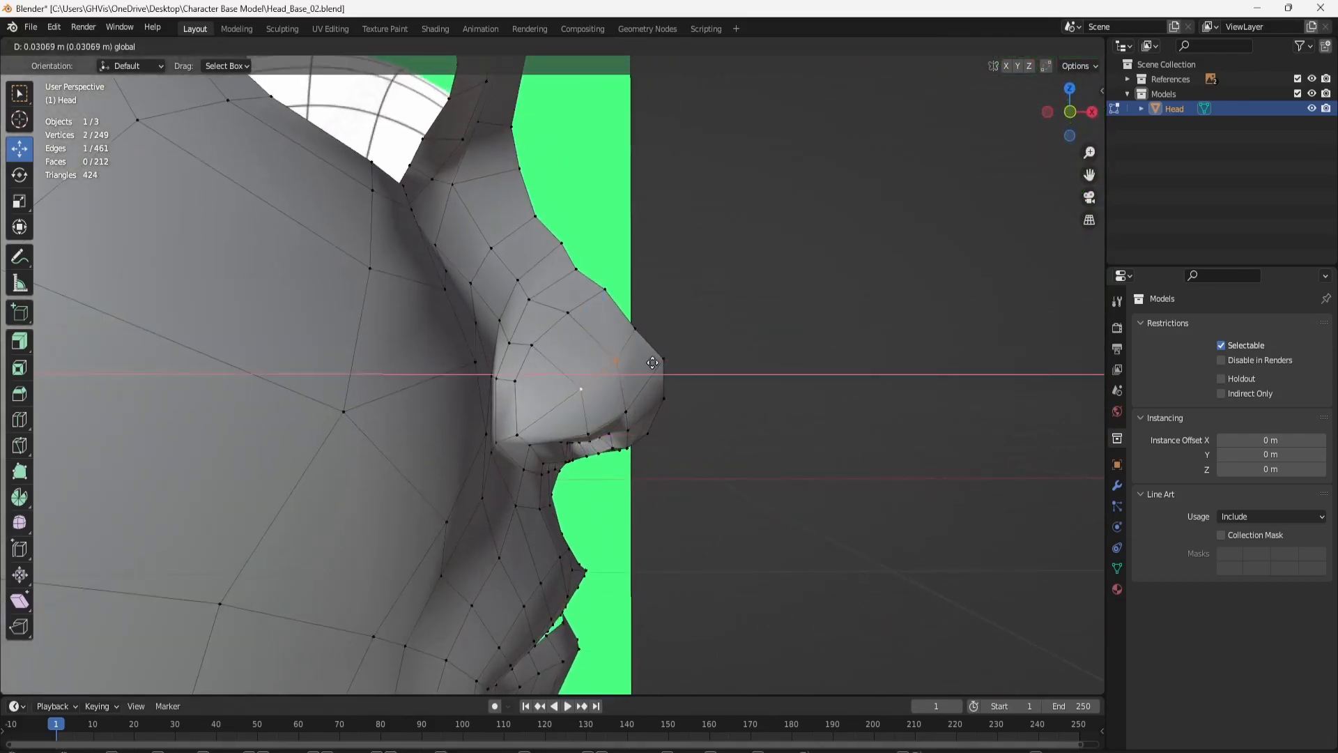
pyautogui.click(652, 363)
# Move the centreline vertex just above the nose tip about 0.029 m forward along X.
pyautogui.click(636, 326)
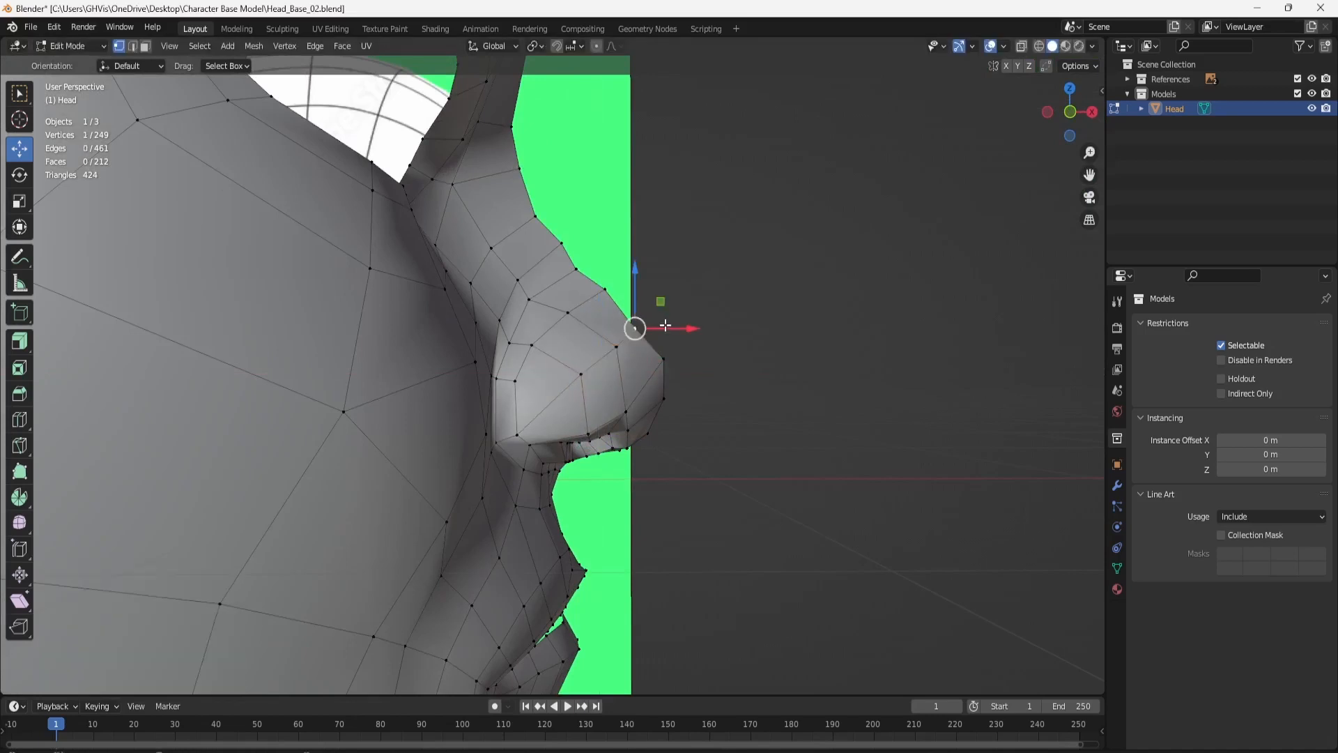
pyautogui.press('g')
pyautogui.press('x')
pyautogui.click(681, 314)
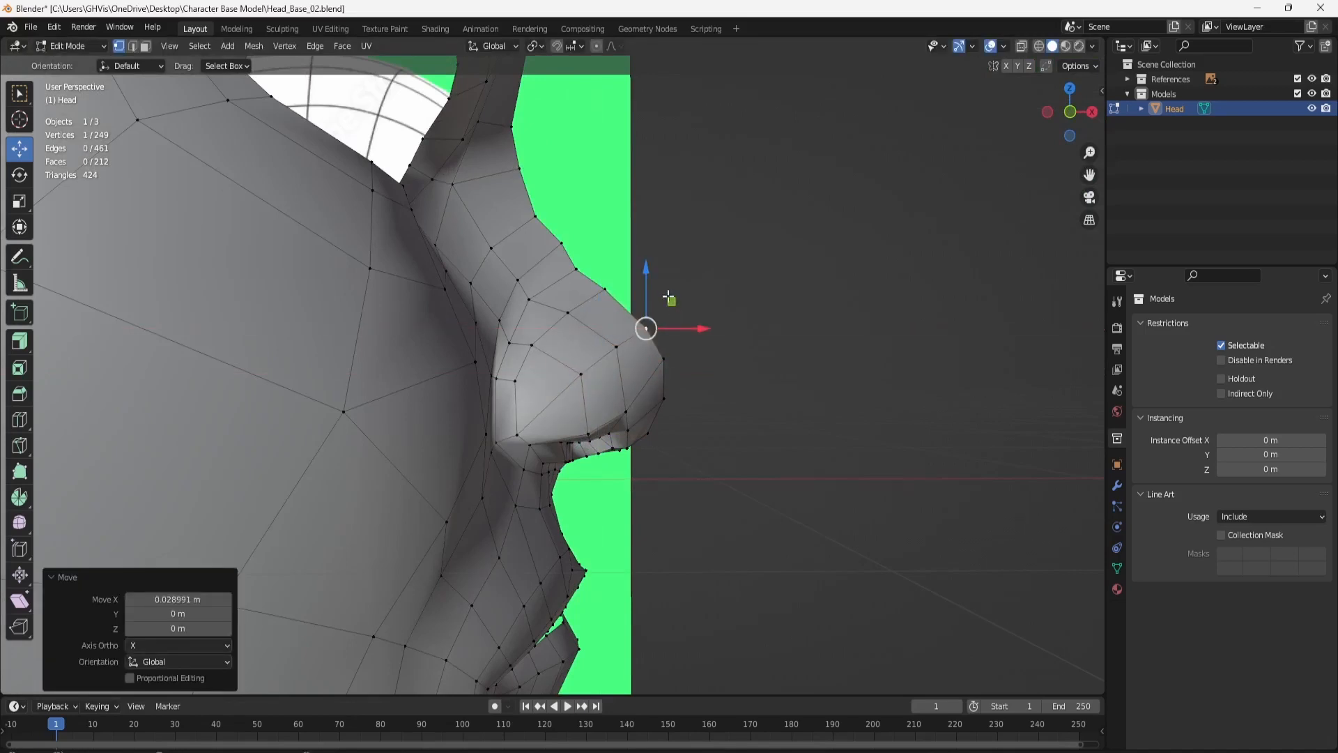
# Smooth the nose bridge profile by moving the lower bridge vertex 0.013 m along X and 0.005 m along Z, and the upper one 0.020 m along X.
pyautogui.click(578, 271)
pyautogui.press('g')
pyautogui.press('x')
pyautogui.click(601, 262)
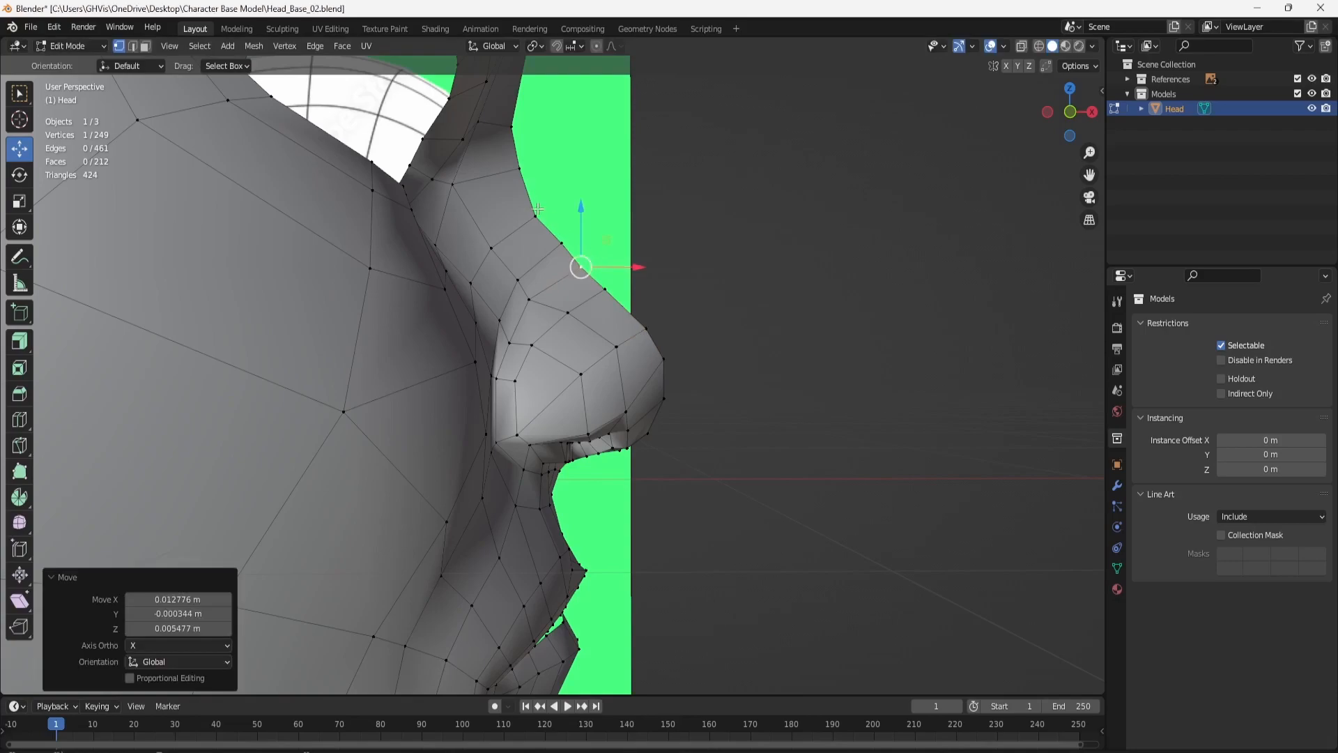
pyautogui.click(558, 213)
pyautogui.press('g')
pyautogui.press('x')
pyautogui.click(587, 210)
# Extrude the boundary edge loop of the eye opening along its normals with a 0 m offset.
pyautogui.scroll(-4, 624, 227)
pyautogui.moveTo(682, 289); pyautogui.dragTo(646, 319, button='middle')
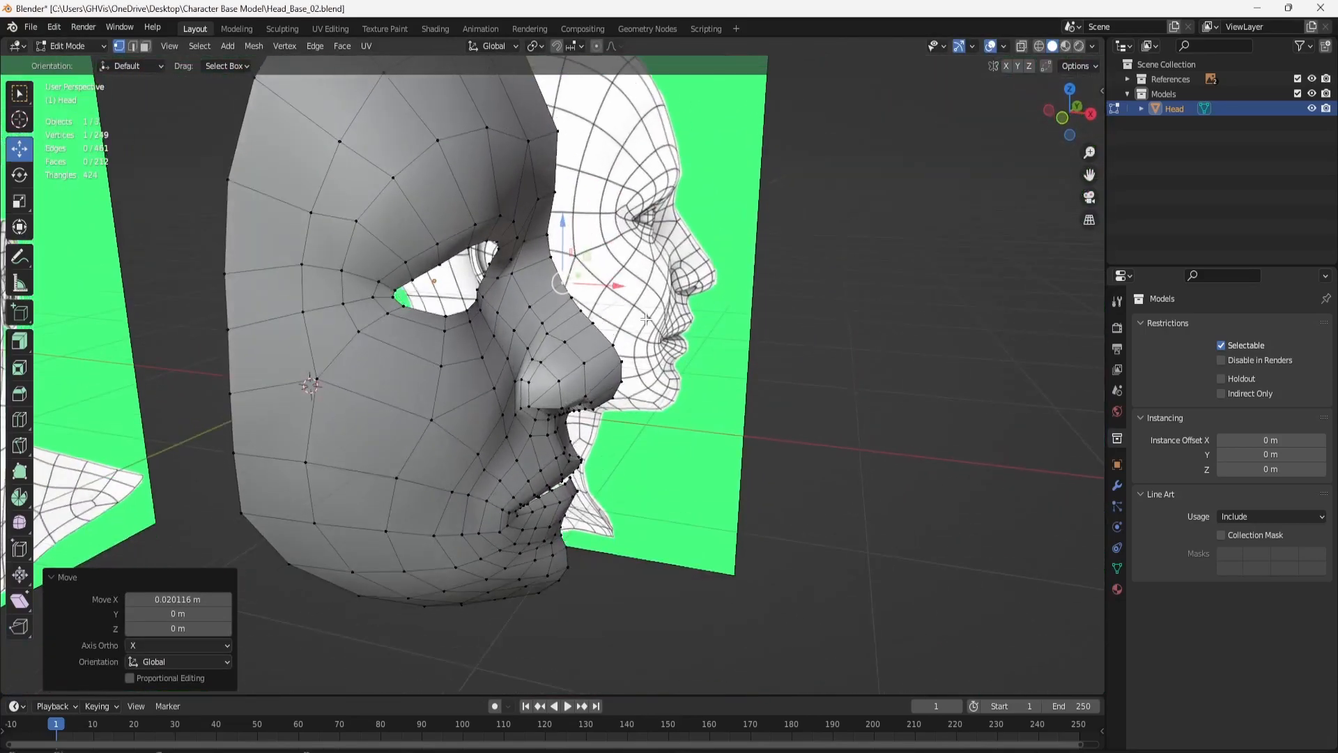
pyautogui.scroll(-1, 711, 378)
pyautogui.scroll(2, 720, 424)
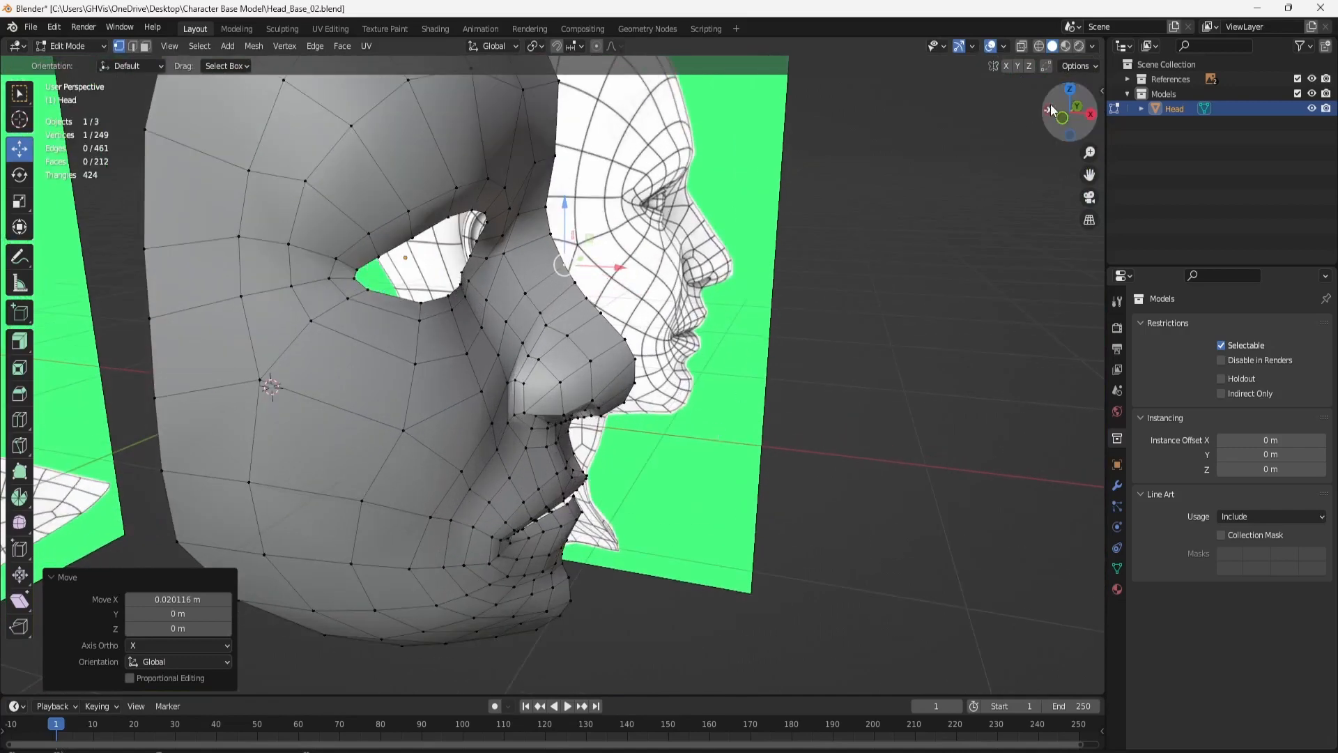
pyautogui.click(1090, 115)
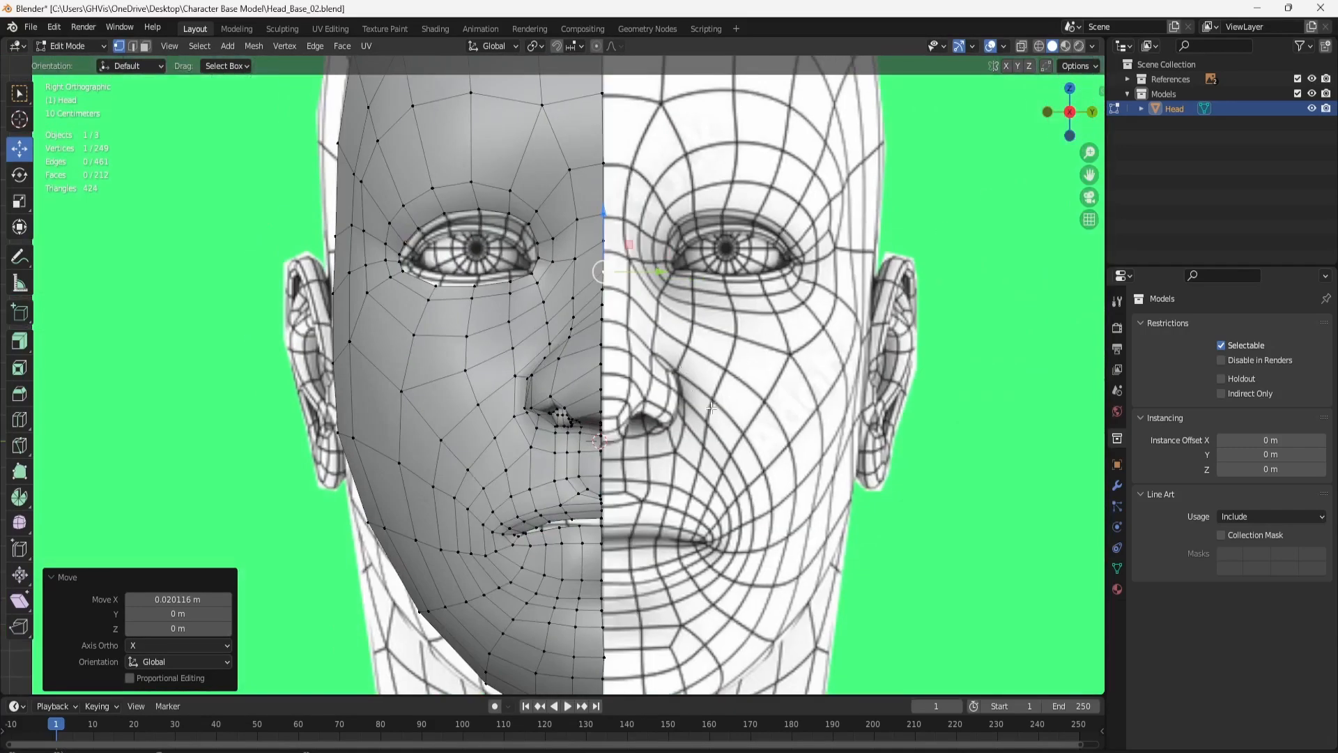
pyautogui.scroll(4, 548, 507)
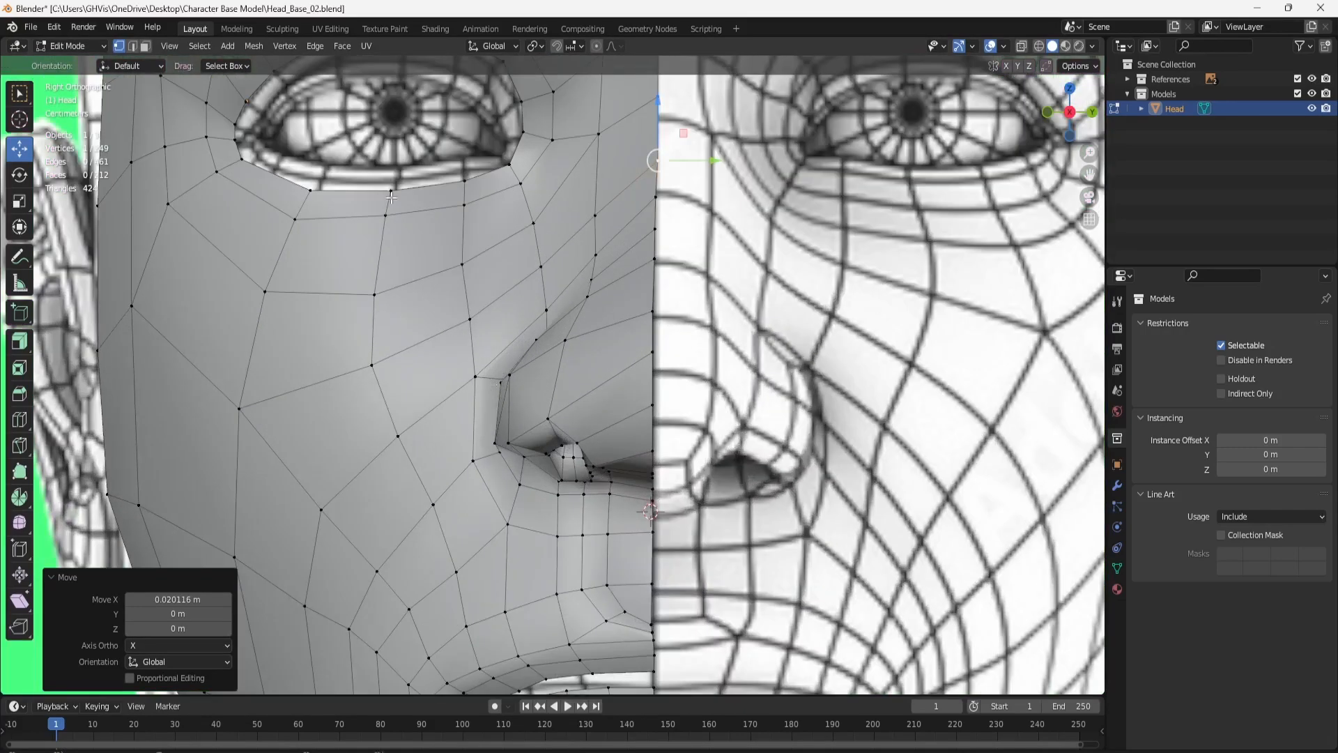
pyautogui.scroll(4, 391, 198)
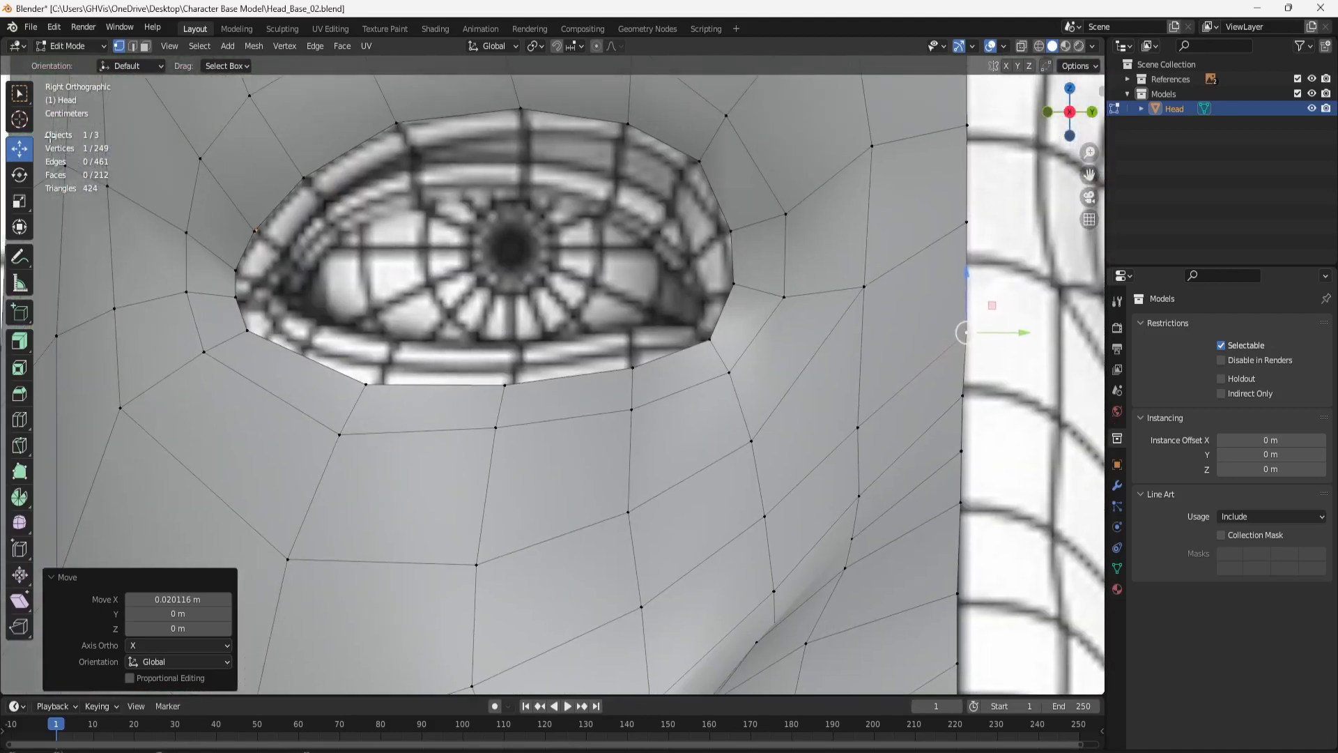
pyautogui.click(134, 46)
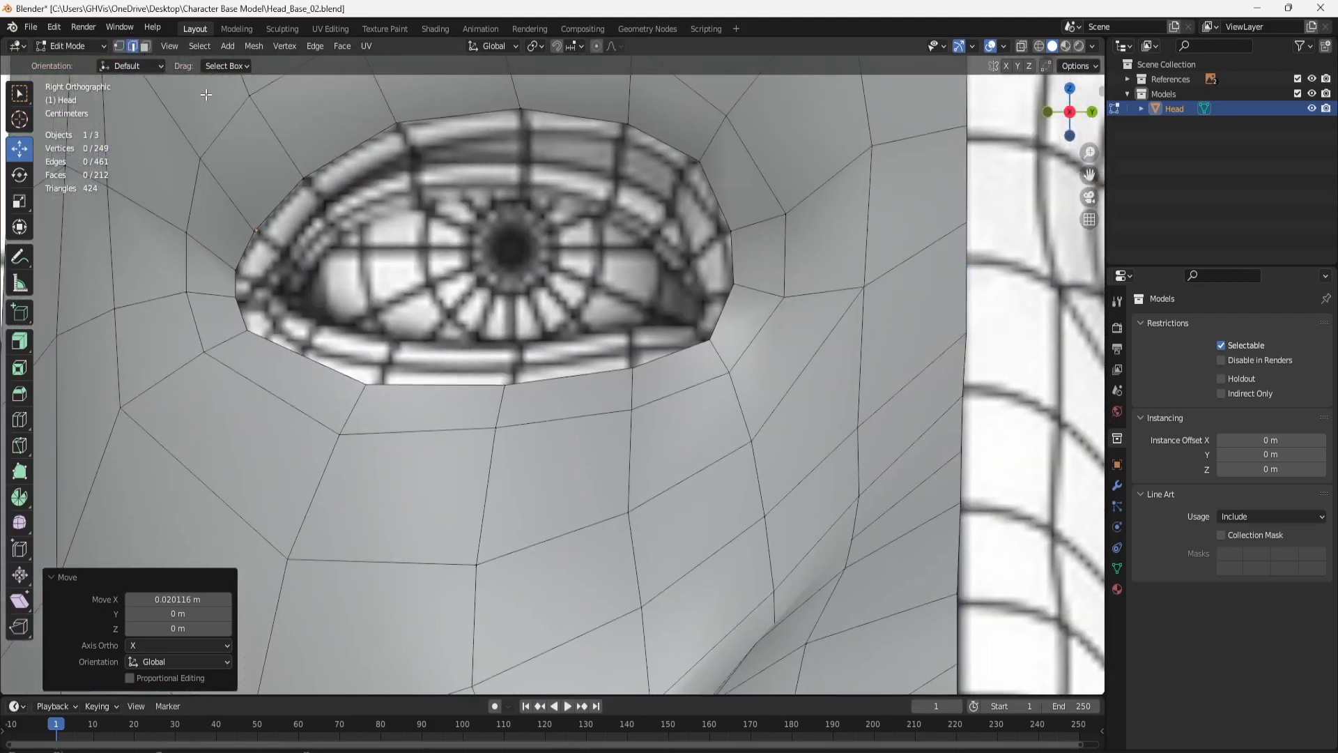
pyautogui.keyDown('alt'); pyautogui.click(294, 184); pyautogui.keyUp('alt')
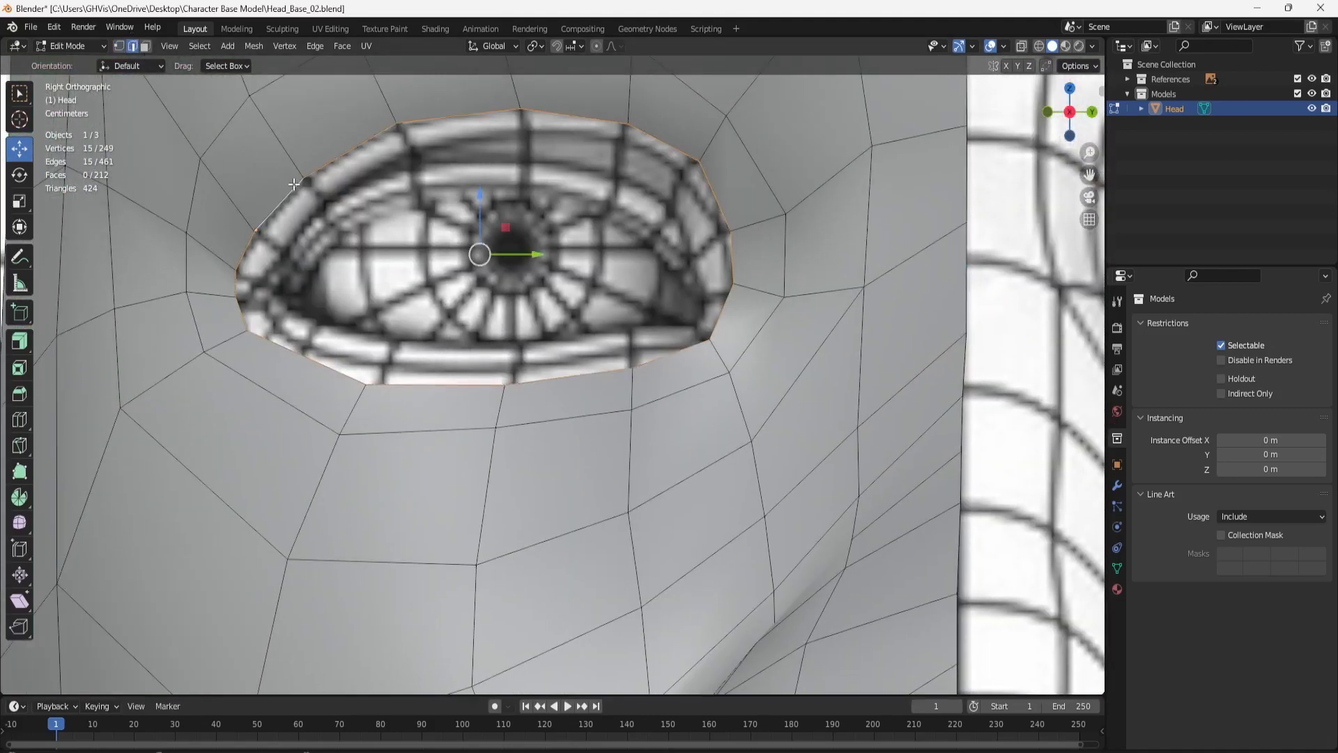
pyautogui.click(25, 343)
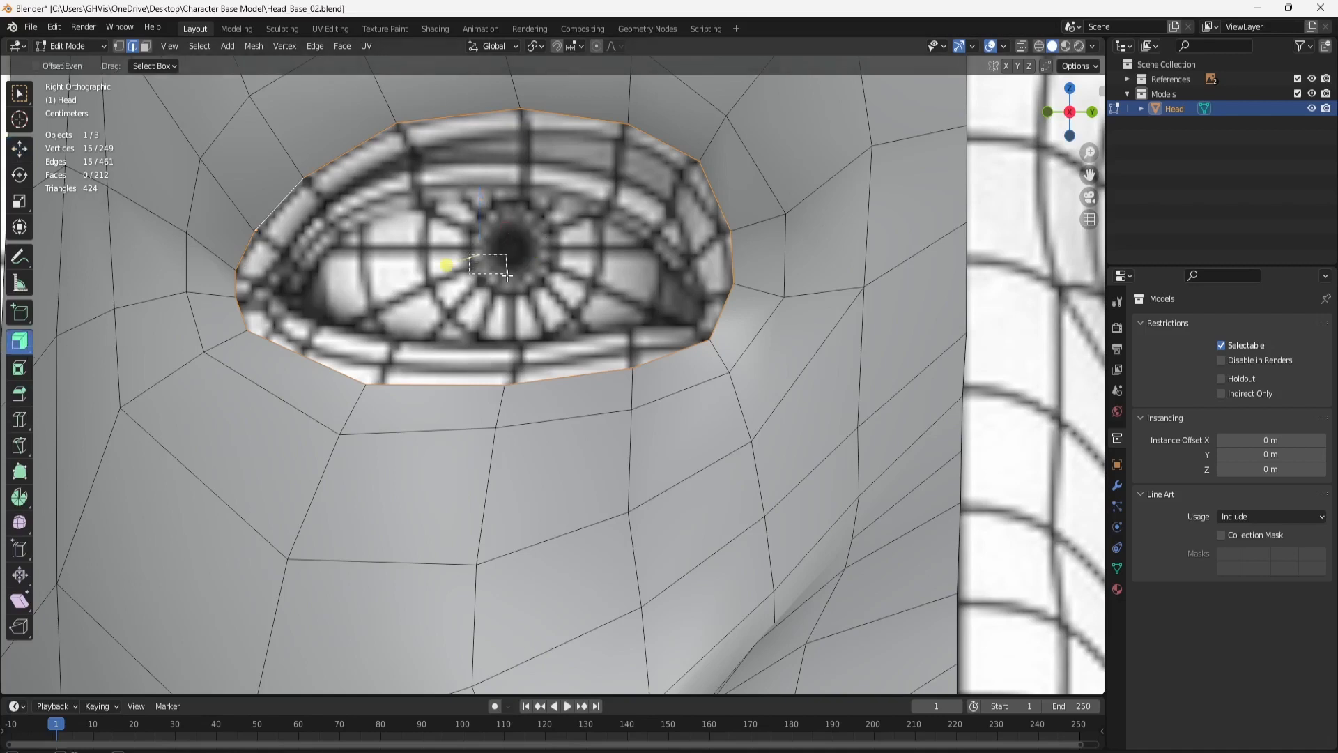
pyautogui.click(450, 265)
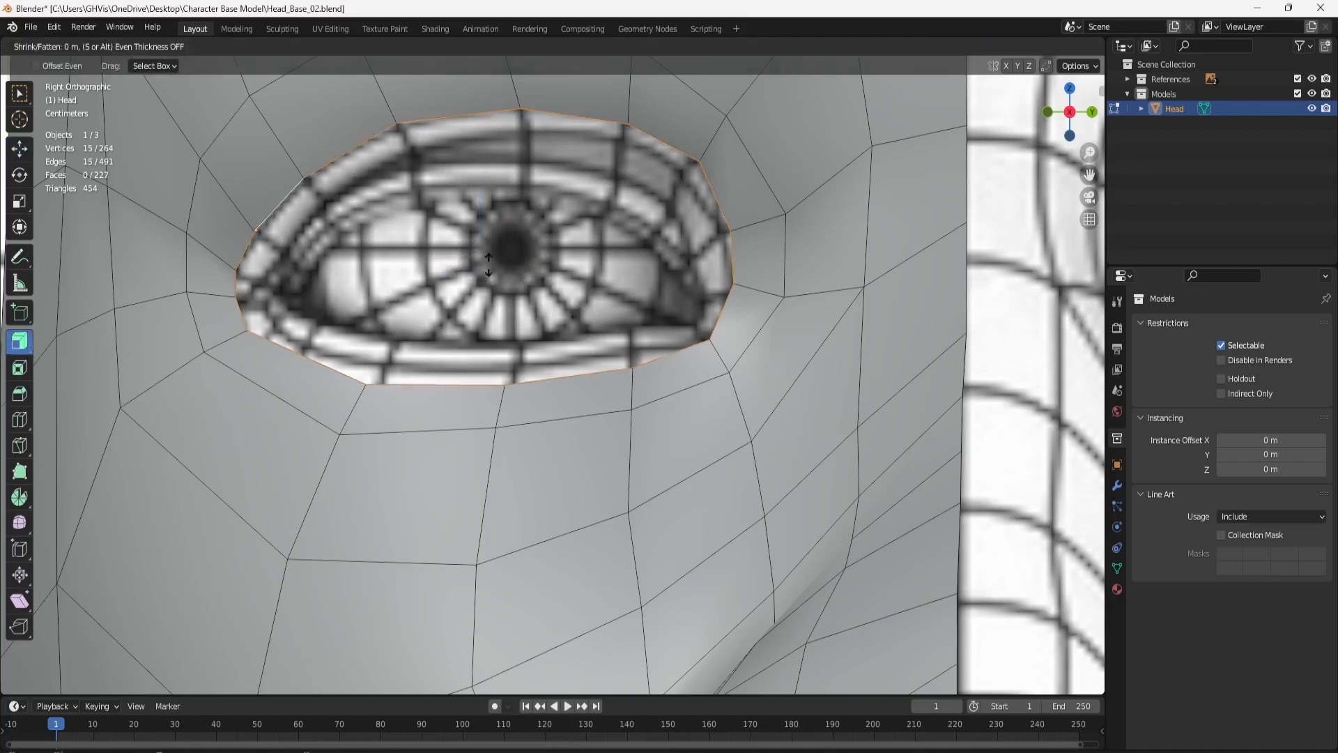
# Scale the extruded eye rim loop to about 0.858 along Y and Z and lower it slightly.
pyautogui.click(19, 199)
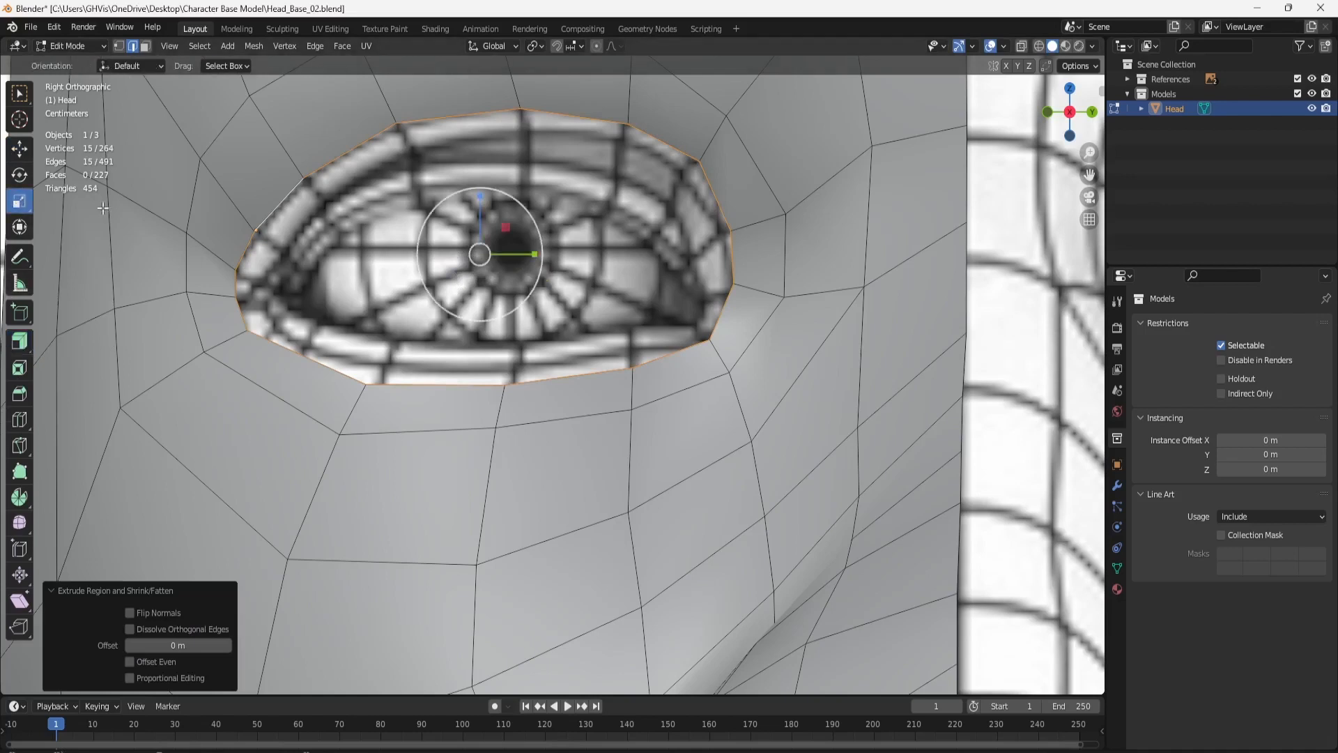
pyautogui.moveTo(493, 223)
pyautogui.mouseDown()
pyautogui.moveTo(486, 239)
pyautogui.moveTo(498, 234)
pyautogui.mouseUp()
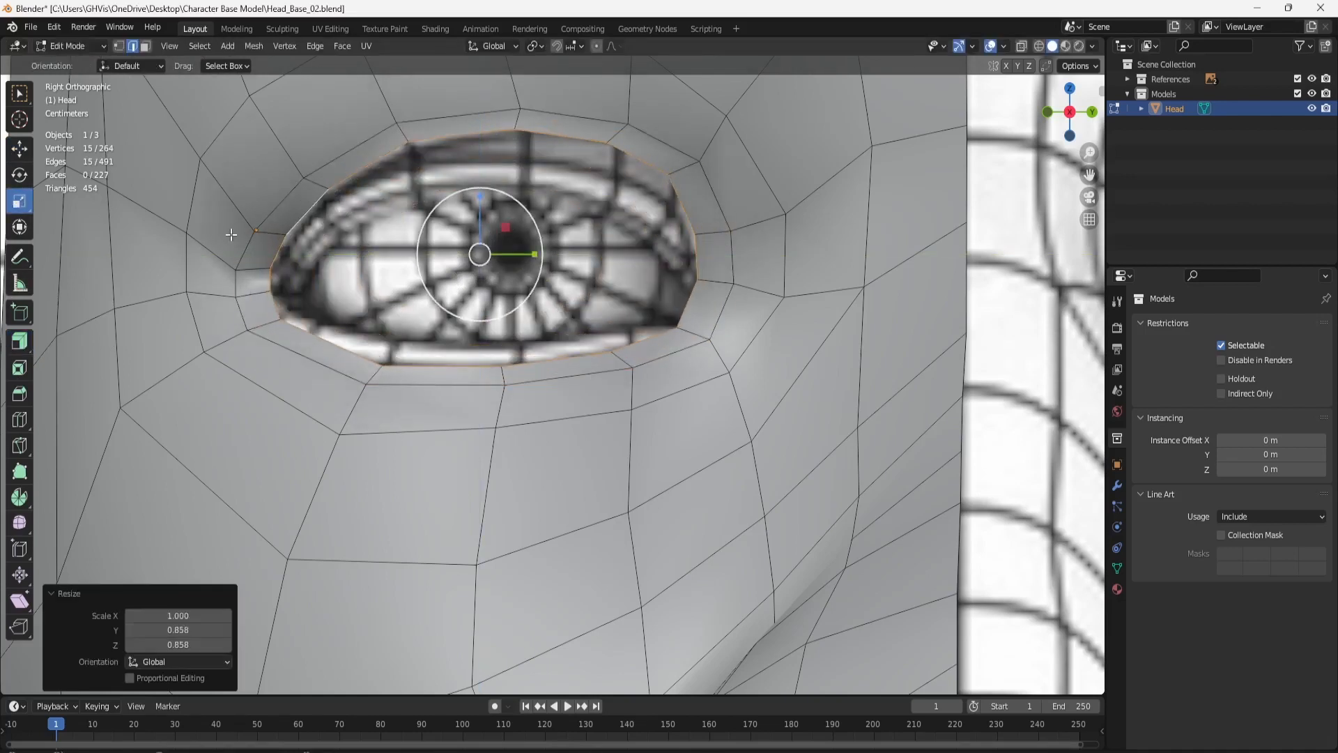
pyautogui.click(19, 148)
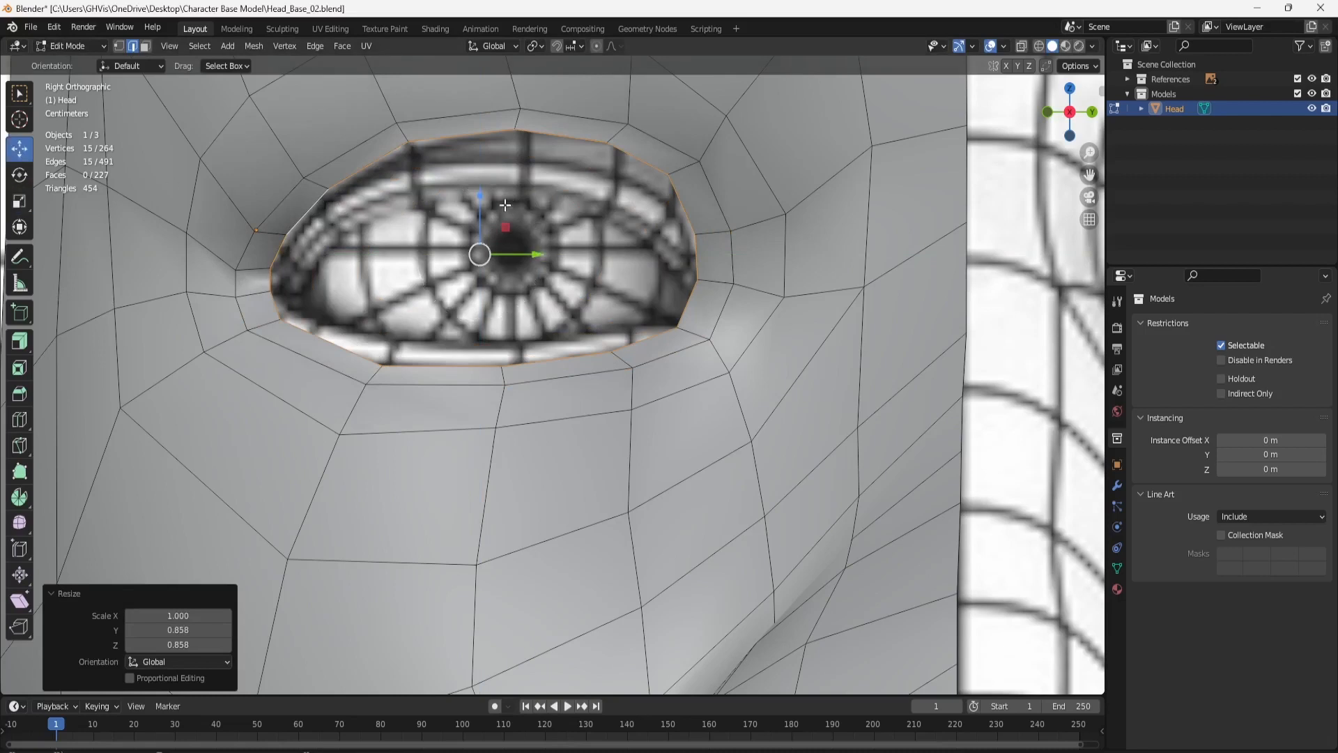
pyautogui.moveTo(481, 204); pyautogui.dragTo(486, 212)
pyautogui.click(19, 202)
pyautogui.click(19, 148)
# Push the eye rim loop back into the head along X by about -0.026 m and a further -0.014 m.
pyautogui.moveTo(488, 214); pyautogui.dragTo(231, 367, button='middle')
pyautogui.moveTo(274, 264)
pyautogui.mouseDown()
pyautogui.moveTo(243, 264)
pyautogui.moveTo(255, 263)
pyautogui.mouseUp()
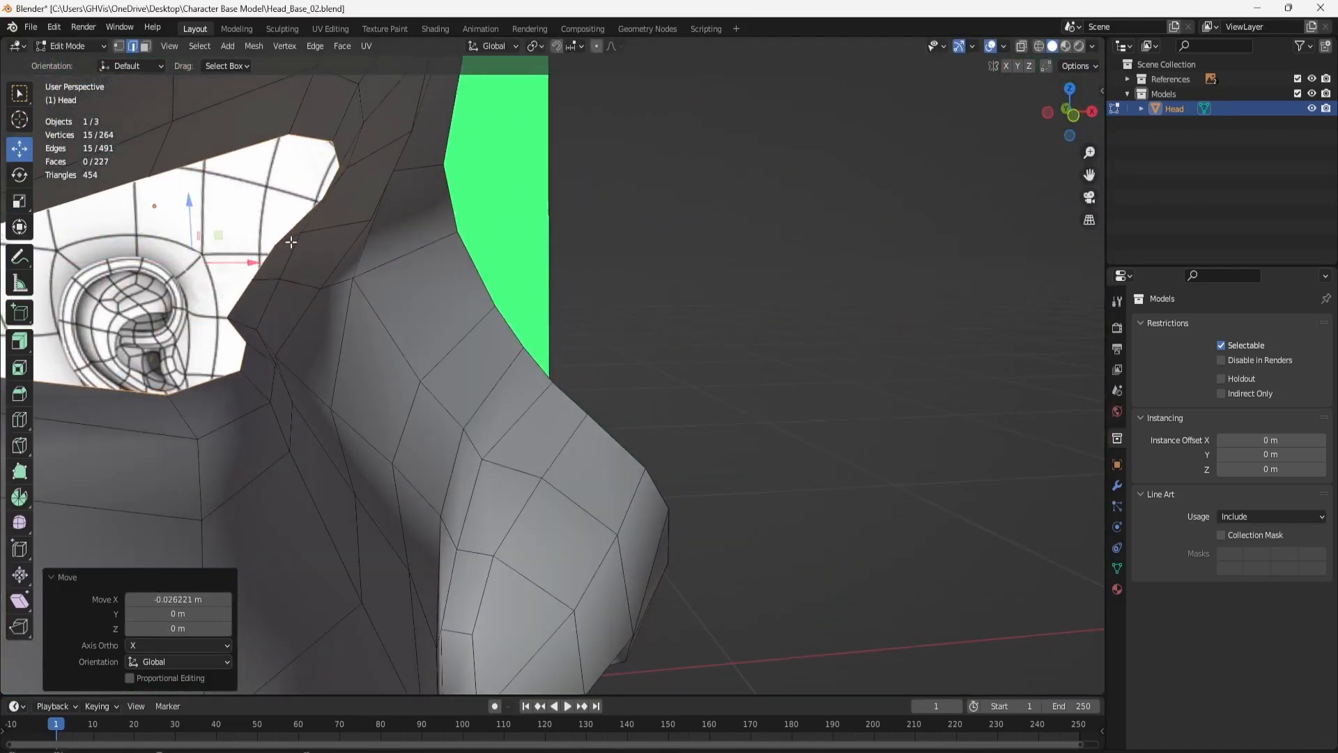
pyautogui.click(18, 203)
pyautogui.moveTo(250, 262); pyautogui.dragTo(229, 261)
pyautogui.hotkey('shift', 'space')
pyautogui.press('g')
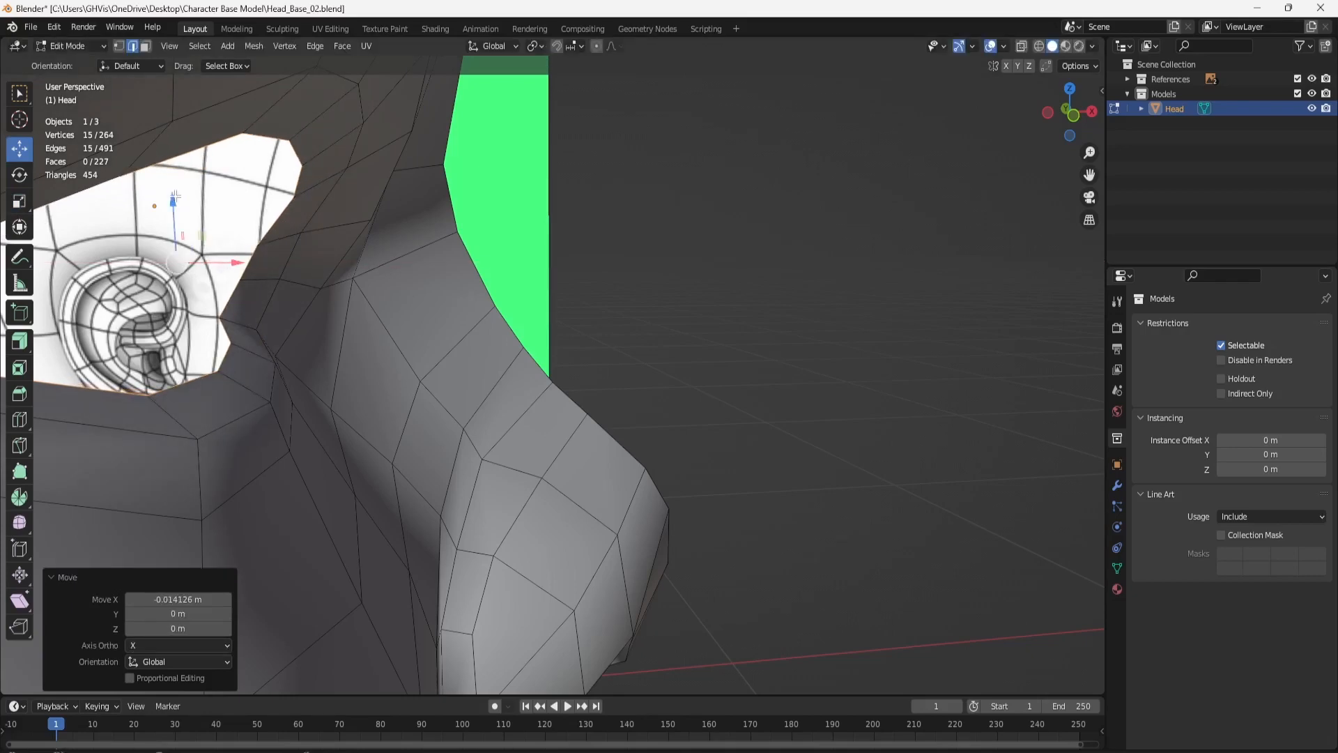
# Fit the eye rim loop to the front reference: enlarge it along Z, raise it about 0.006 m and scale it 1.095 along Y.
pyautogui.click(1092, 112)
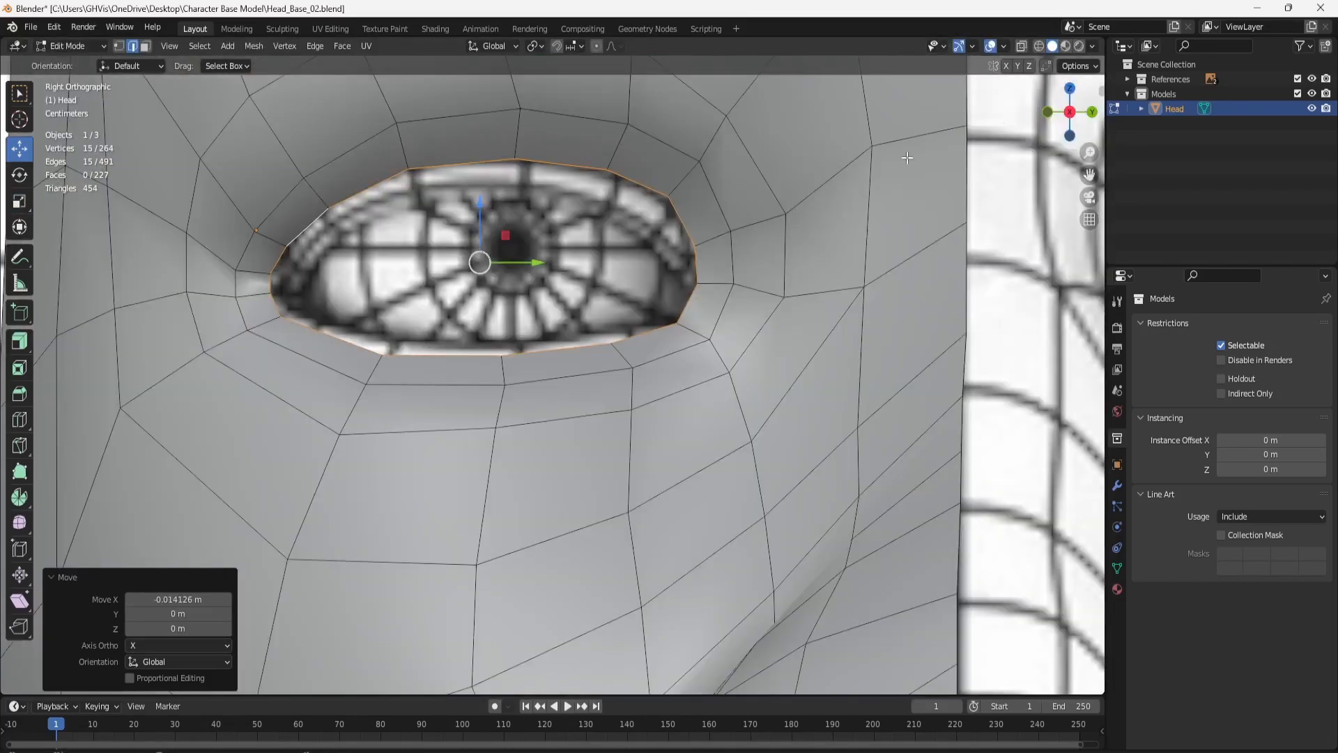
pyautogui.click(19, 201)
pyautogui.moveTo(480, 202)
pyautogui.mouseDown()
pyautogui.moveTo(480, 182)
pyautogui.moveTo(476, 203)
pyautogui.mouseUp()
pyautogui.click(19, 149)
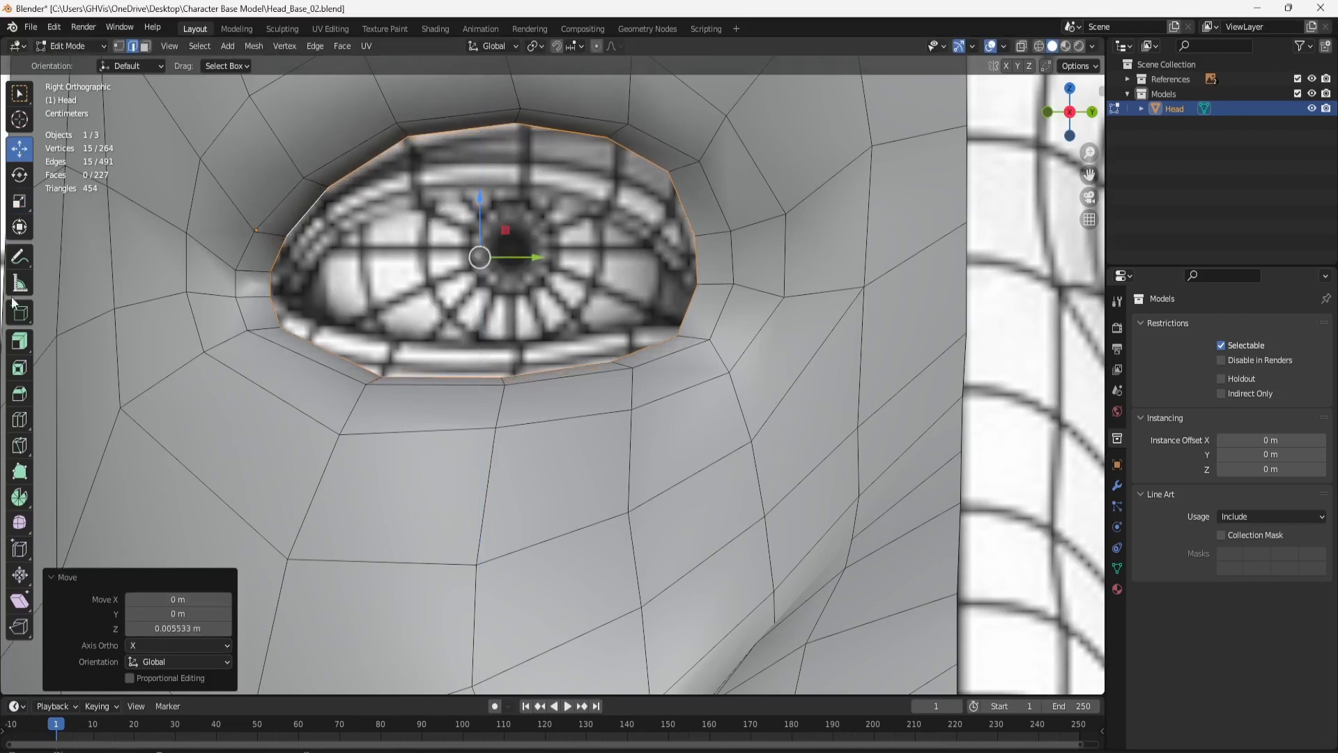
pyautogui.click(20, 201)
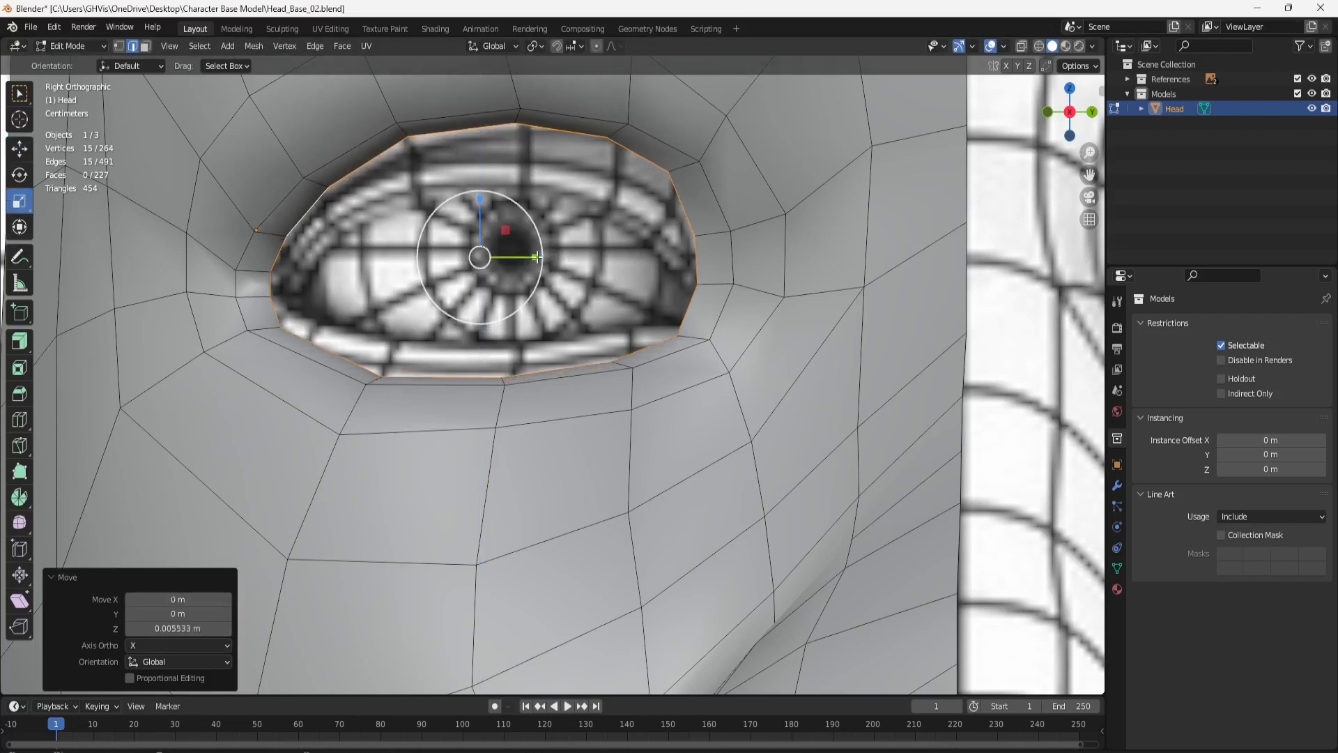
pyautogui.moveTo(539, 257); pyautogui.dragTo(545, 256)
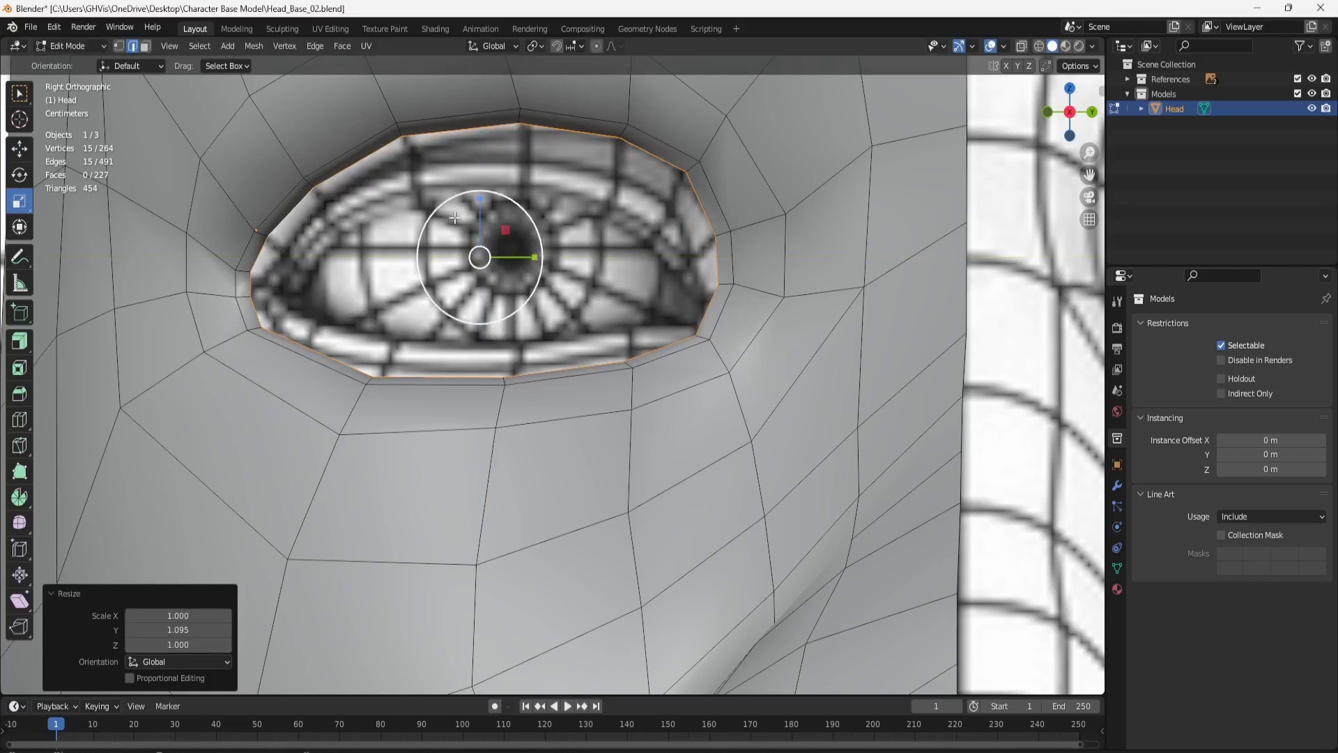
# Try an Extrude Manifold of the eye rim loop by about 0.016 m, scaling it down along Z and to 0.880 along Y.
pyautogui.moveTo(20, 340); pyautogui.dragTo(128, 347)
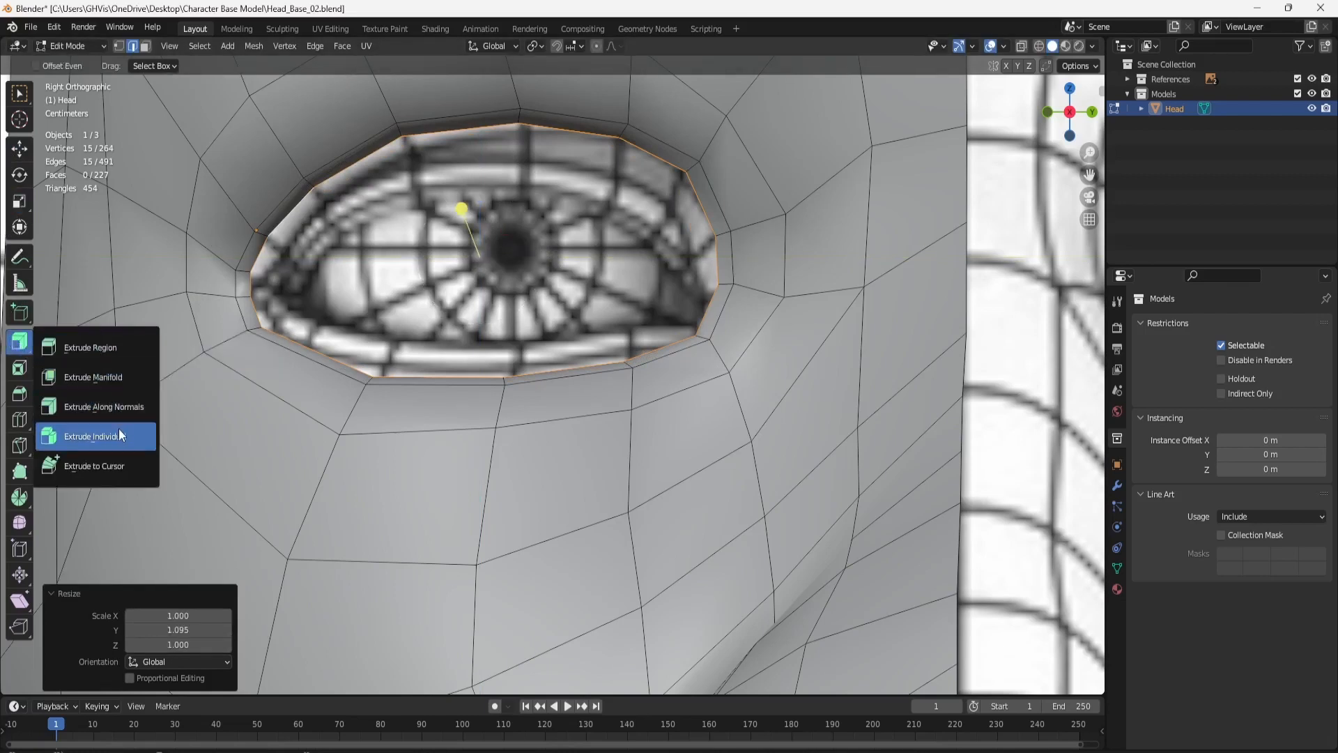
pyautogui.click(110, 379)
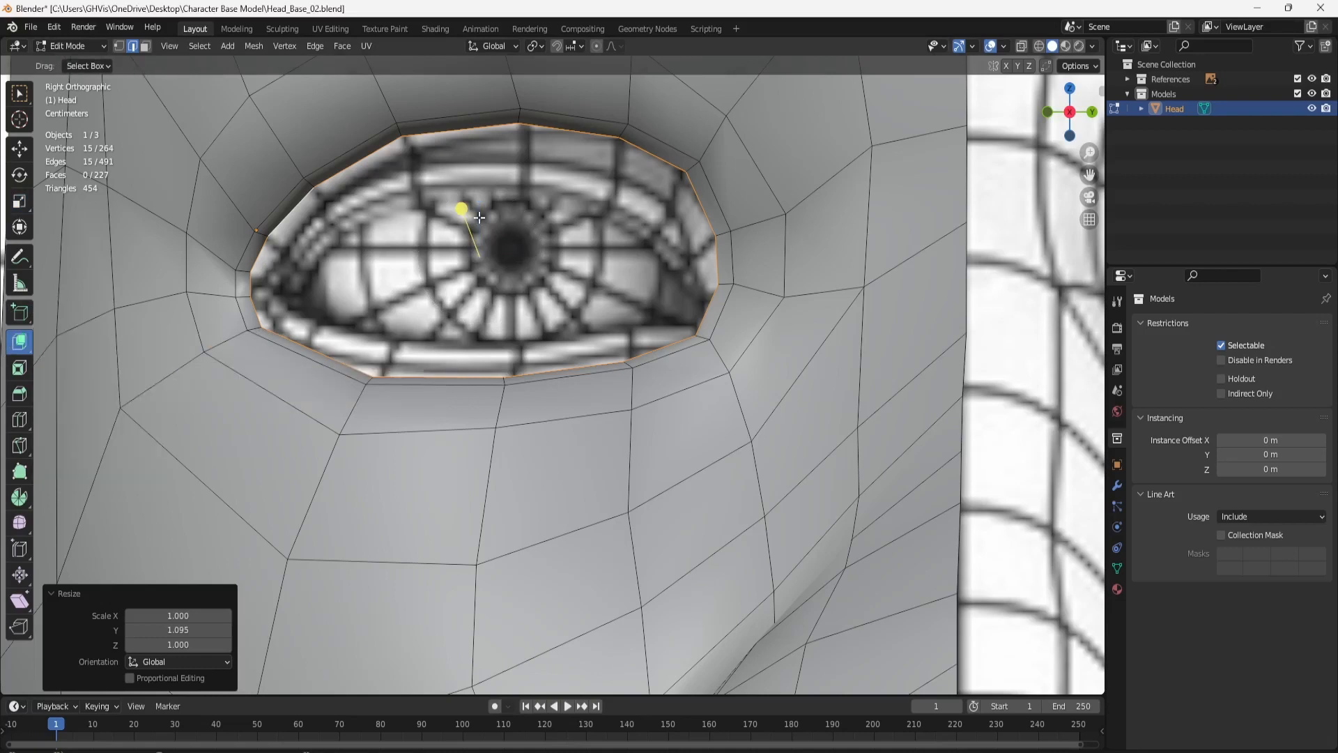
pyautogui.moveTo(465, 207); pyautogui.dragTo(471, 213)
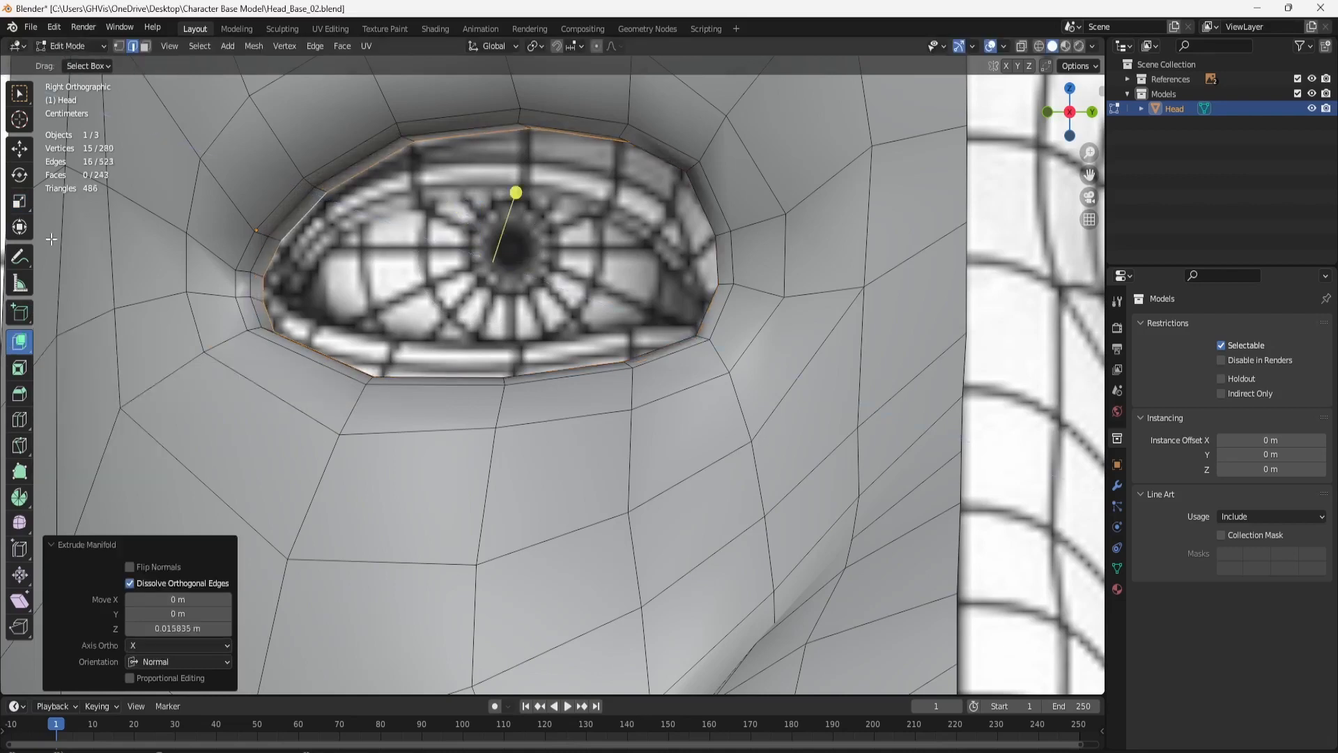
pyautogui.click(27, 205)
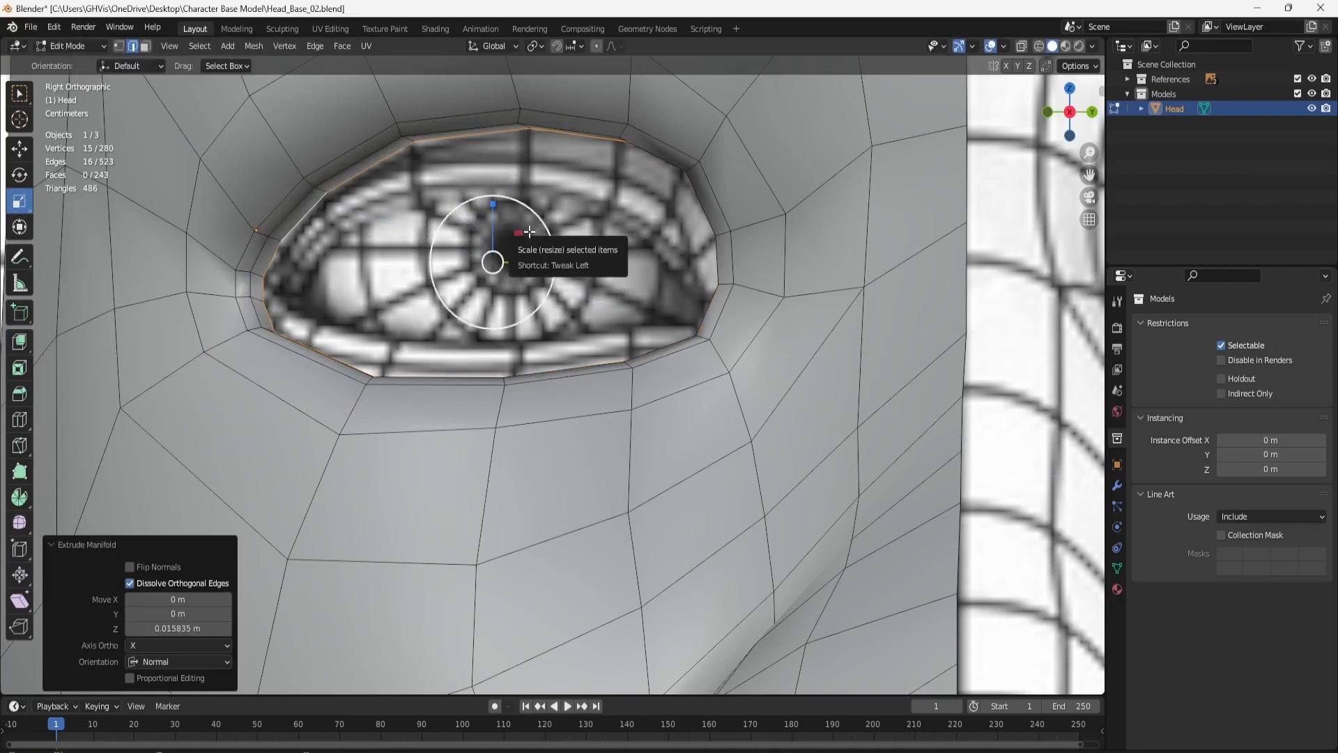
pyautogui.moveTo(492, 204); pyautogui.dragTo(494, 214)
pyautogui.moveTo(547, 262); pyautogui.dragTo(541, 263)
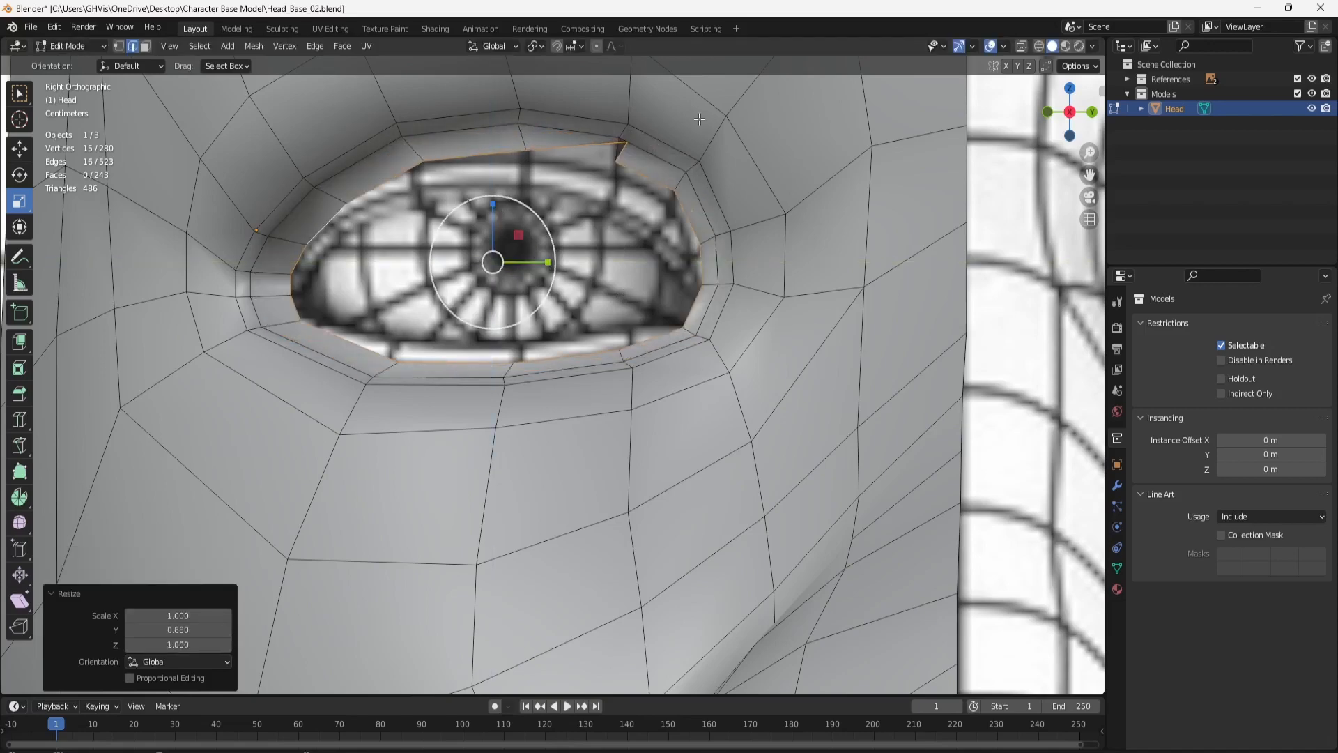
pyautogui.moveTo(583, 157); pyautogui.dragTo(643, 238, button='middle')
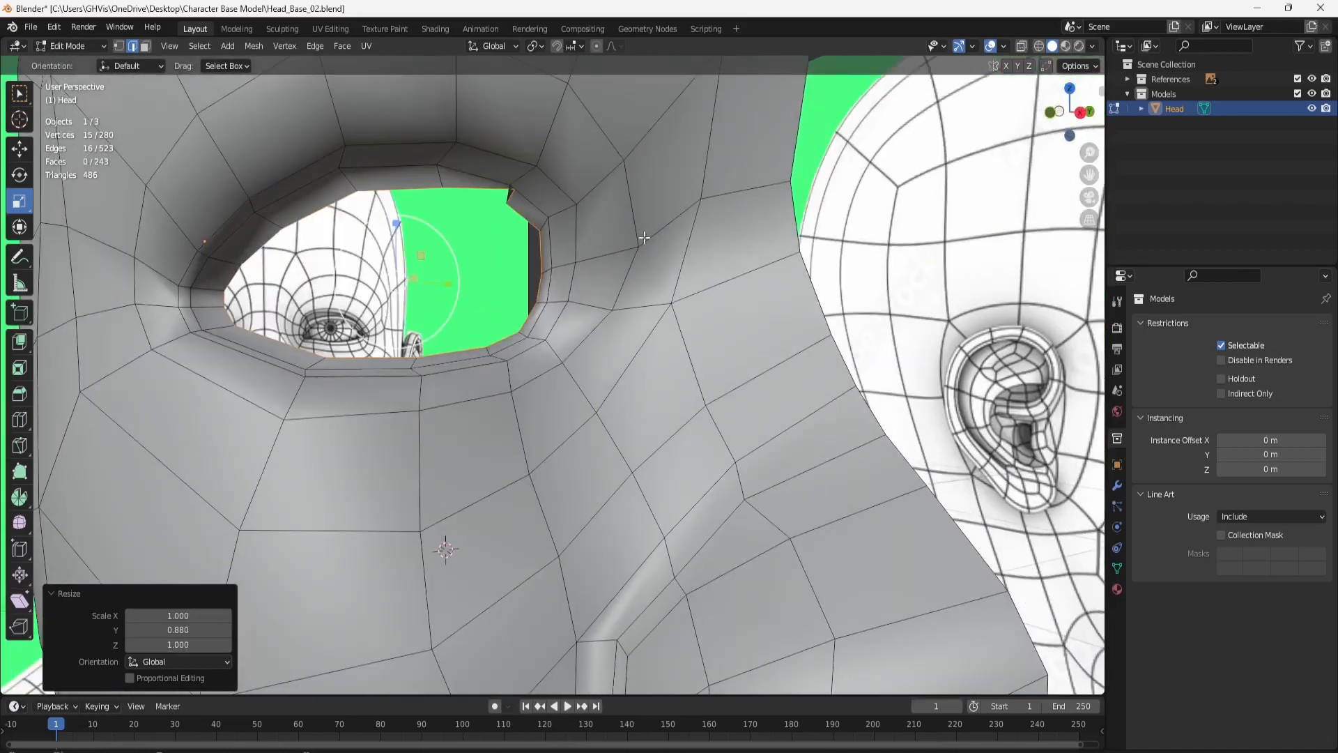
pyautogui.click(1081, 112)
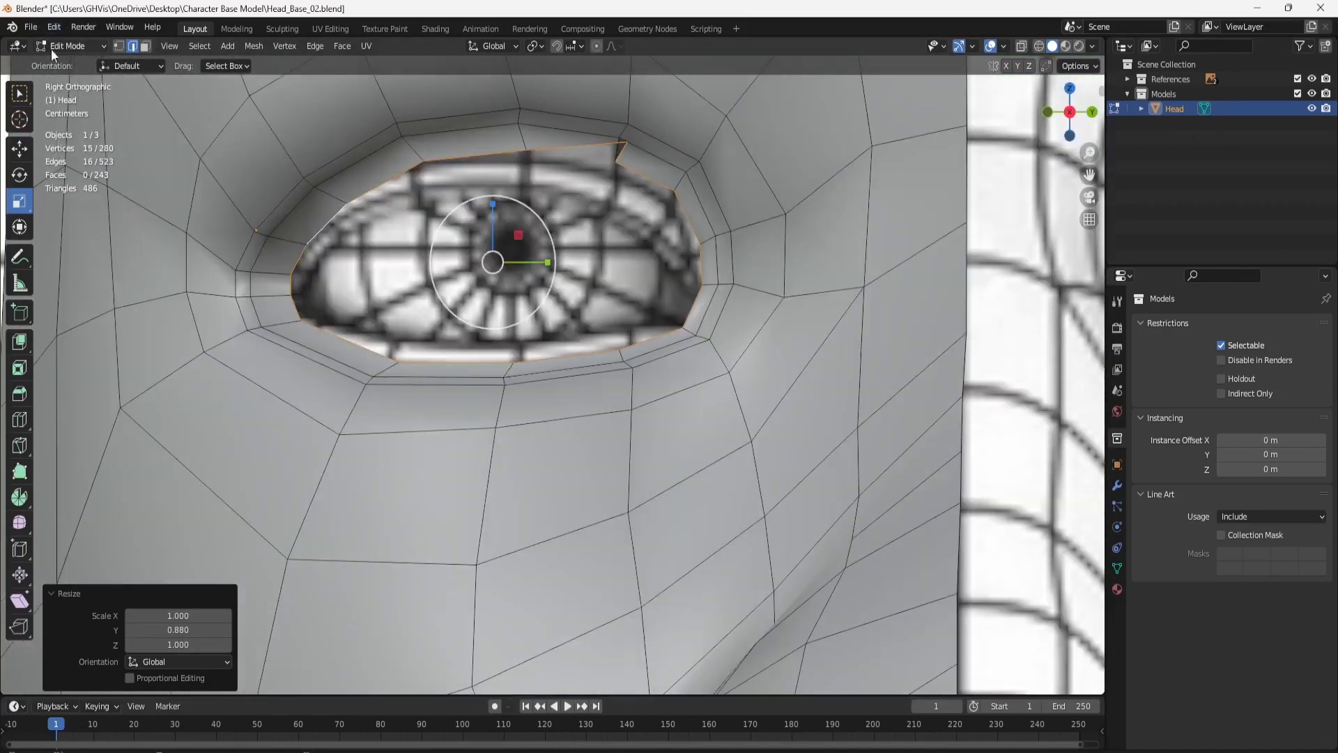
# Try to shift the stray vertex at the upper inner part of the new eye rim sideways, then undo it.
pyautogui.press('1')
pyautogui.click(19, 148)
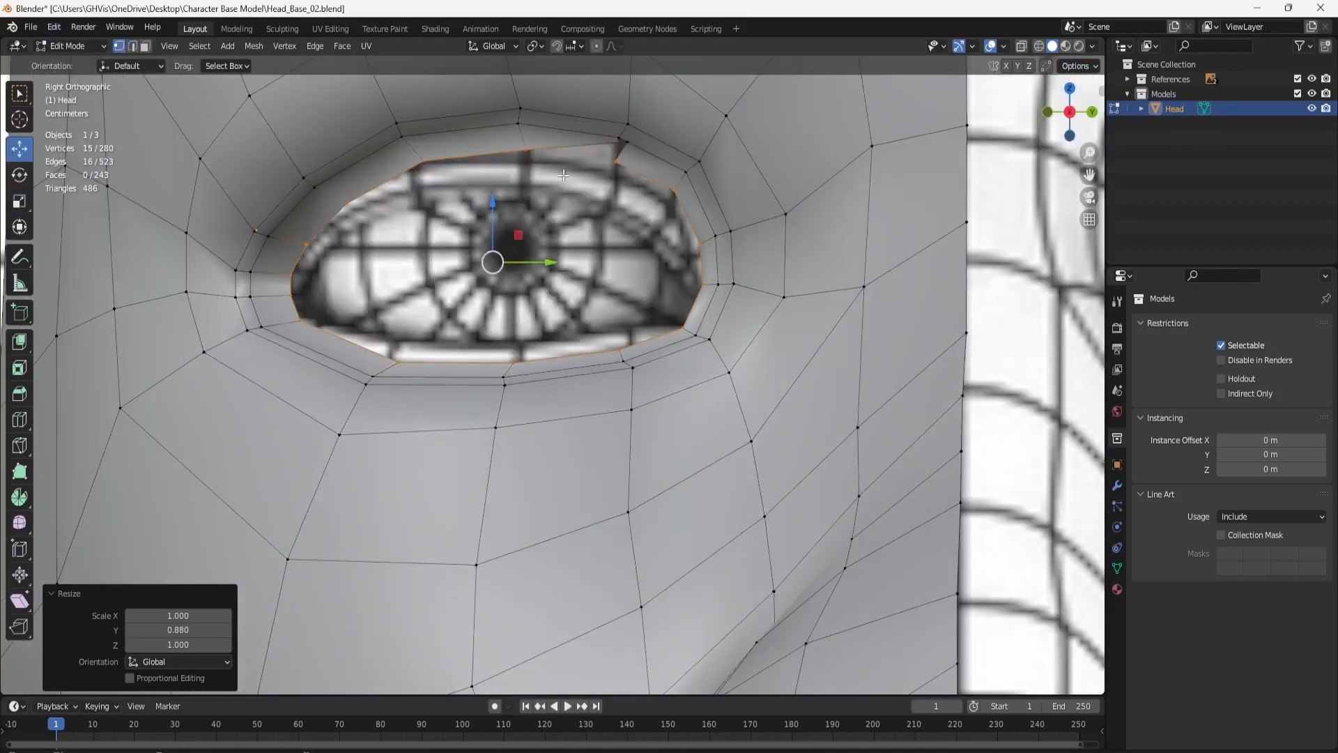
pyautogui.click(620, 140)
pyautogui.moveTo(627, 140); pyautogui.dragTo(662, 142)
pyautogui.moveTo(616, 116); pyautogui.dragTo(685, 157)
pyautogui.hotkey('ctrl', 'z')
pyautogui.hotkey('ctrl', 'z')
# Try to move the stray upper rim vertex about -0.016 m along X from behind the eye opening, then undo it.
pyautogui.keyDown('alt'); pyautogui.click(675, 182); pyautogui.keyUp('alt')
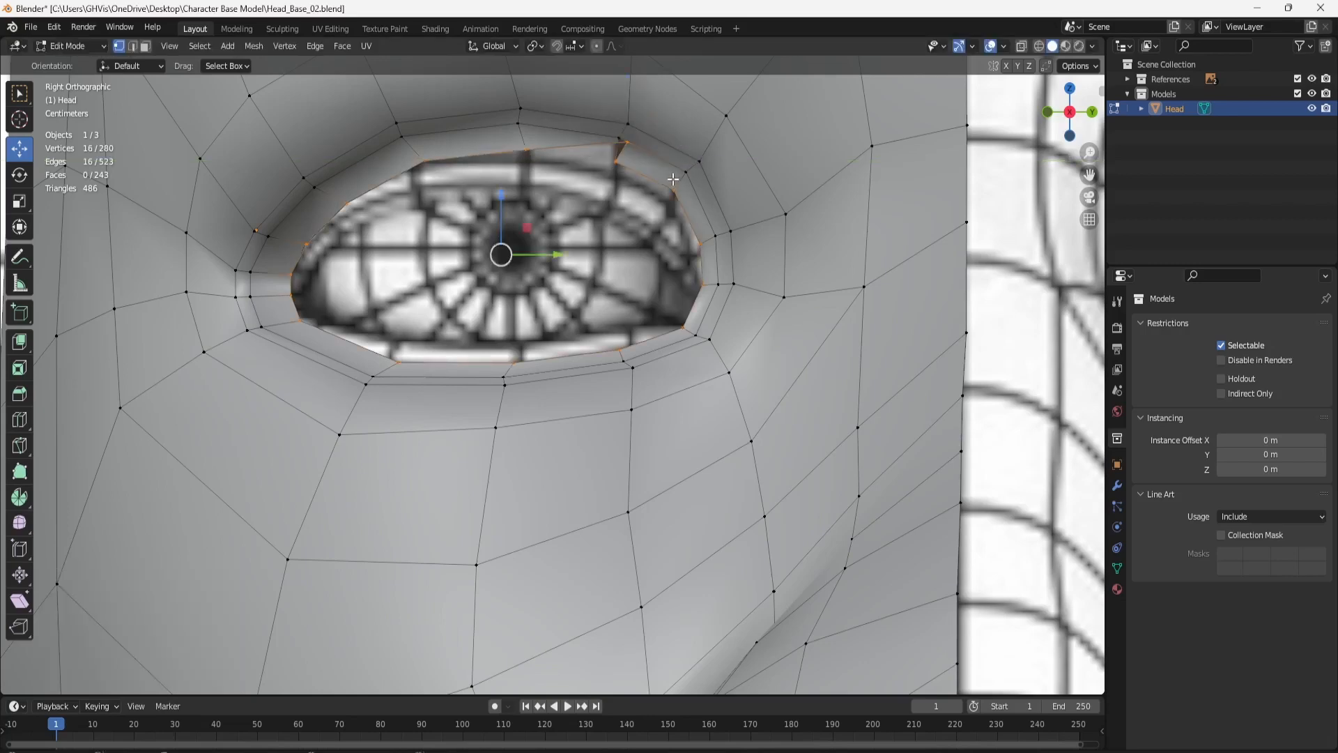
pyautogui.moveTo(623, 182); pyautogui.dragTo(878, 201, button='middle')
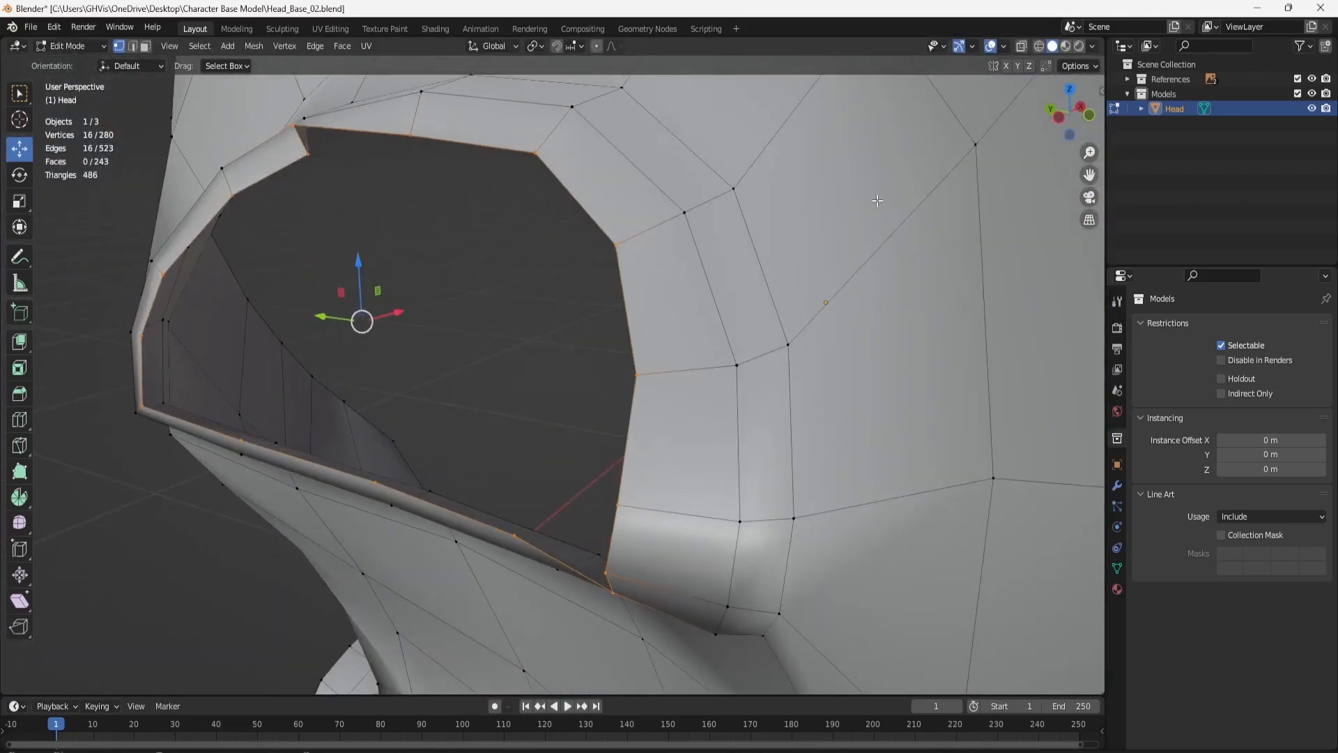
pyautogui.click(295, 128)
pyautogui.moveTo(324, 126); pyautogui.dragTo(376, 128)
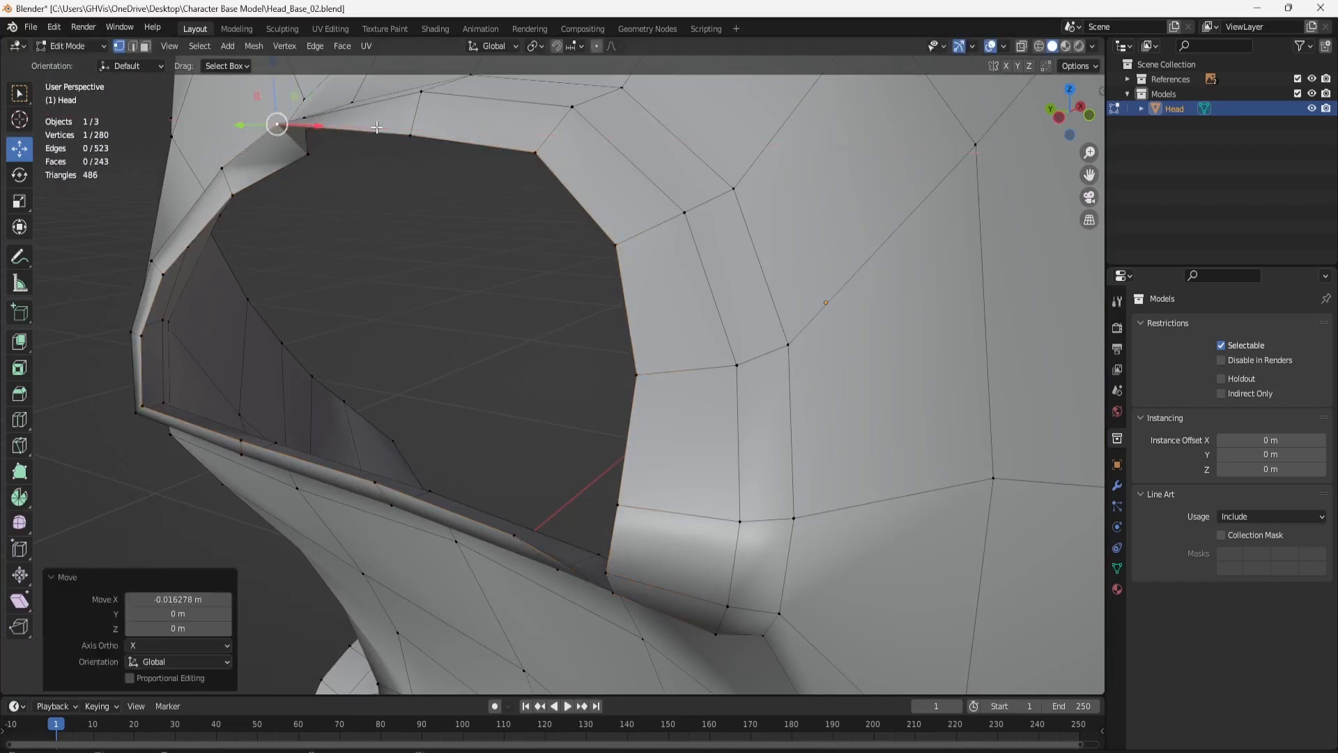
pyautogui.hotkey('ctrl', 'z')
pyautogui.hotkey('ctrl', 'z')
# Try scaling the newest eye rim loop along Z, then undo back to before the manifold extrusion.
pyautogui.moveTo(393, 126); pyautogui.dragTo(482, 224, button='middle')
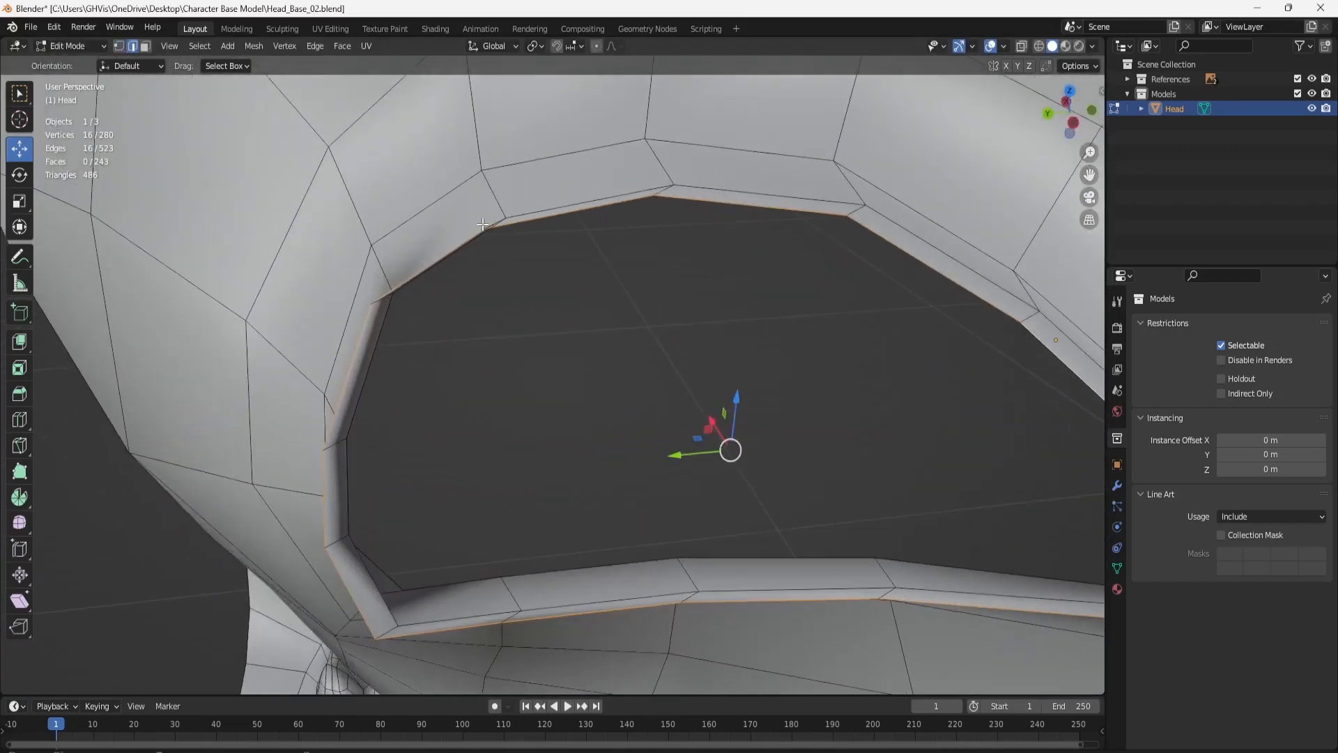
pyautogui.click(22, 201)
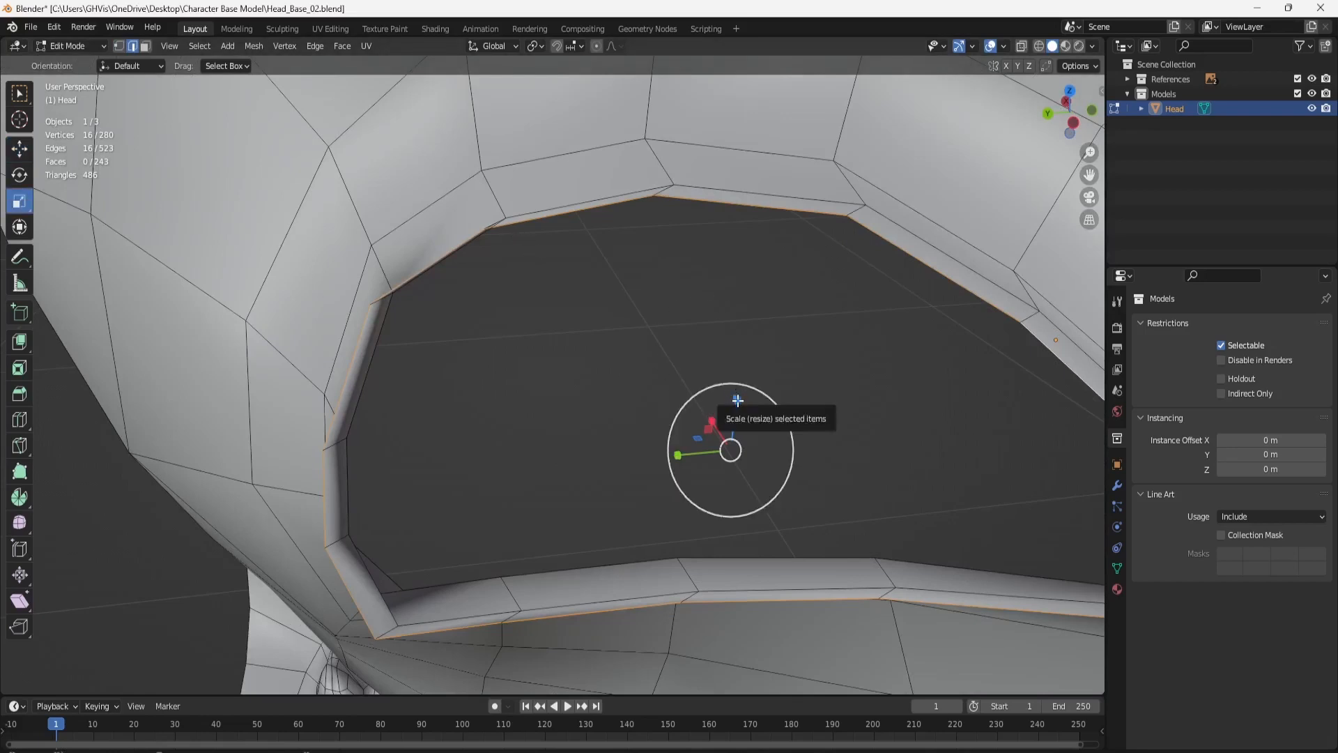
pyautogui.moveTo(737, 401); pyautogui.dragTo(738, 416)
pyautogui.hotkey('ctrl', 'z')
pyautogui.hotkey('ctrl', 'z')
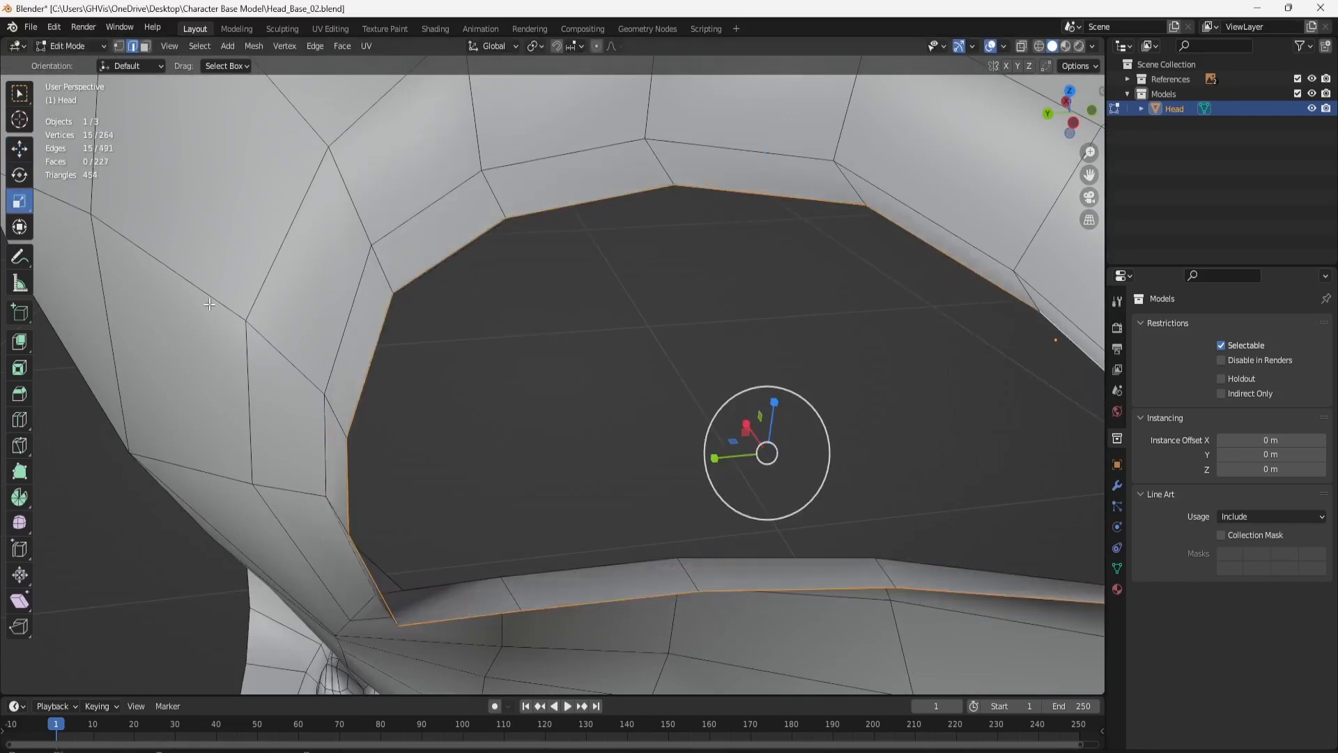
# Try to move a single vertex of the upper eye rim along Y, then undo the move.
pyautogui.keyDown('alt'); pyautogui.click(562, 217); pyautogui.keyUp('alt')
pyautogui.click(561, 208)
pyautogui.hotkey('ctrl', 'z')
pyautogui.scroll(4, 546, 217)
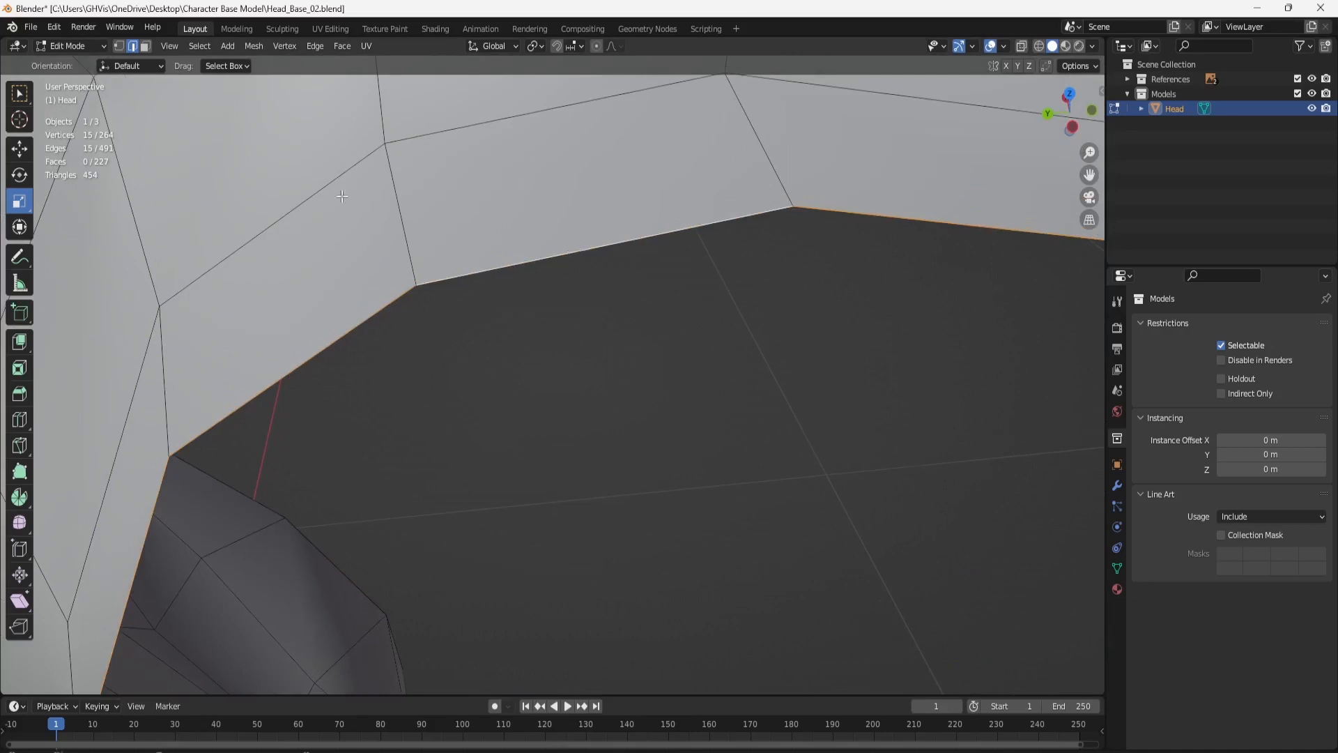
pyautogui.click(120, 46)
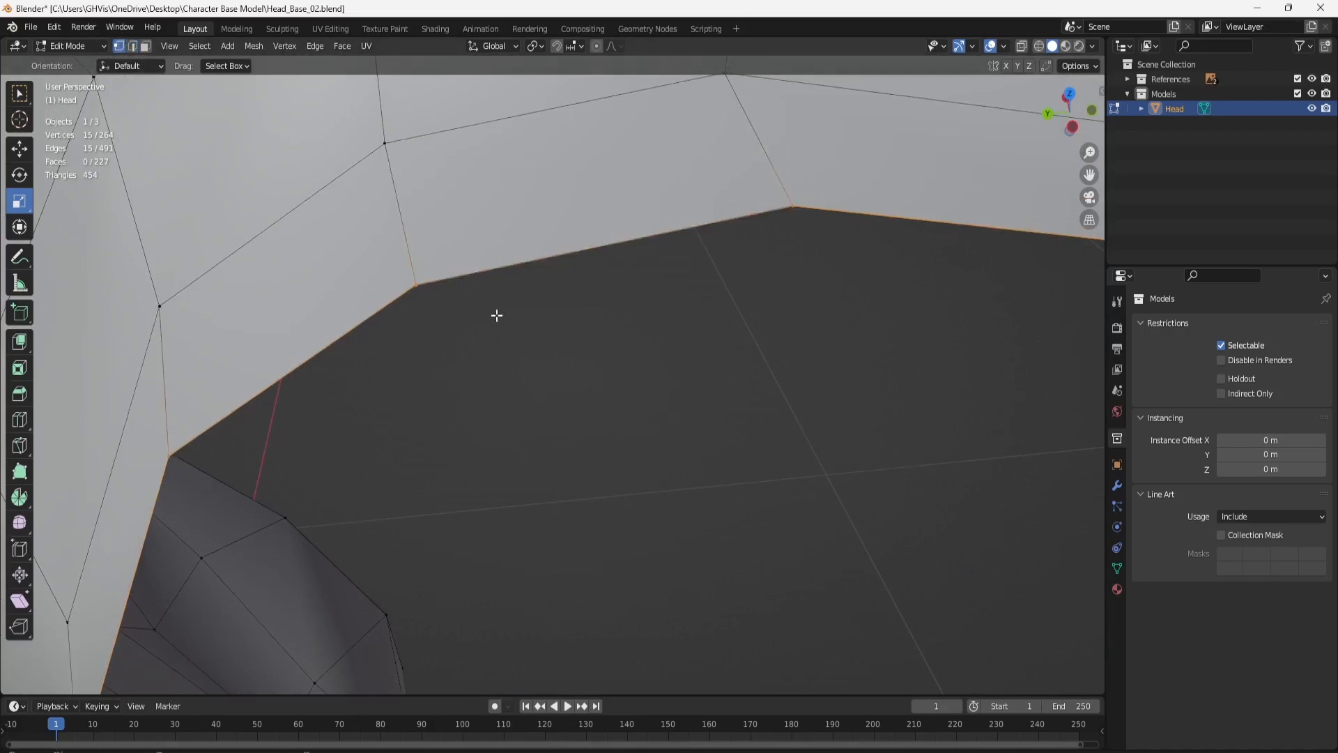
pyautogui.click(417, 284)
pyautogui.click(14, 148)
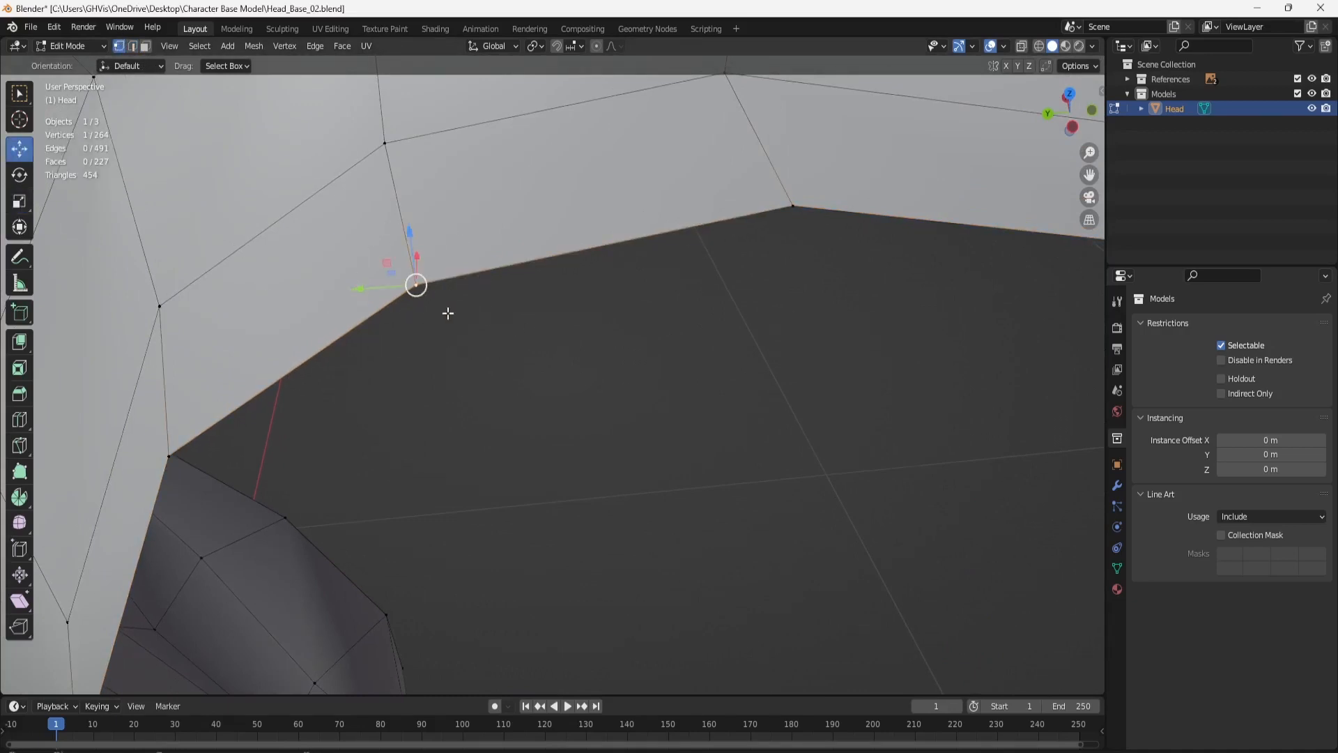
pyautogui.moveTo(369, 287); pyautogui.dragTo(467, 253)
pyautogui.hotkey('ctrl', 'z')
# Try to lower one upper eye rim edge along Z, then undo the move.
pyautogui.click(132, 47)
pyautogui.click(530, 243)
pyautogui.moveTo(605, 223); pyautogui.dragTo(603, 296)
pyautogui.hotkey('ctrl', 'z')
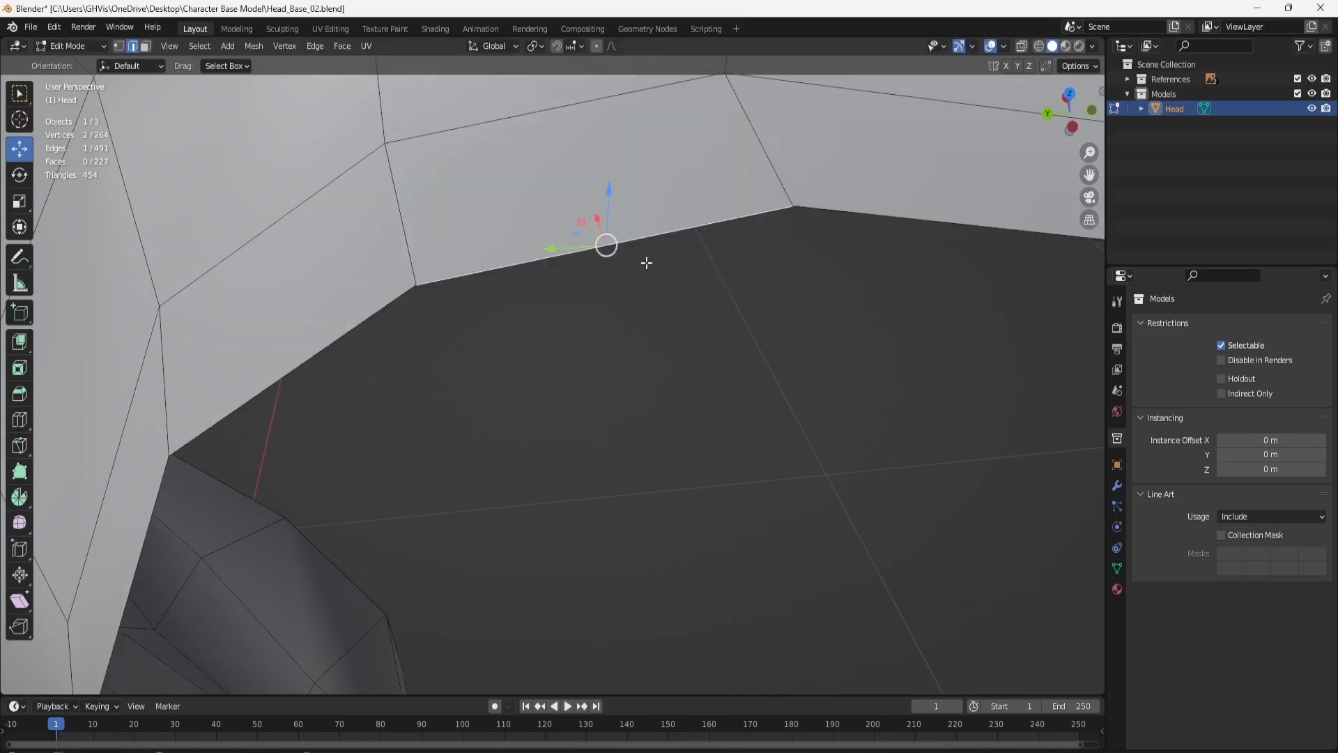
# Extrude the whole eye rim edge loop with Extrude Region, about 0.002 m along Y and -0.005 m along Z.
pyautogui.keyDown('alt'); pyautogui.click(663, 230); pyautogui.keyUp('alt')
pyautogui.scroll(-5, 670, 264)
pyautogui.moveTo(692, 296); pyautogui.dragTo(1042, 345, button='middle')
pyautogui.moveTo(475, 284); pyautogui.dragTo(174, 225, button='middle')
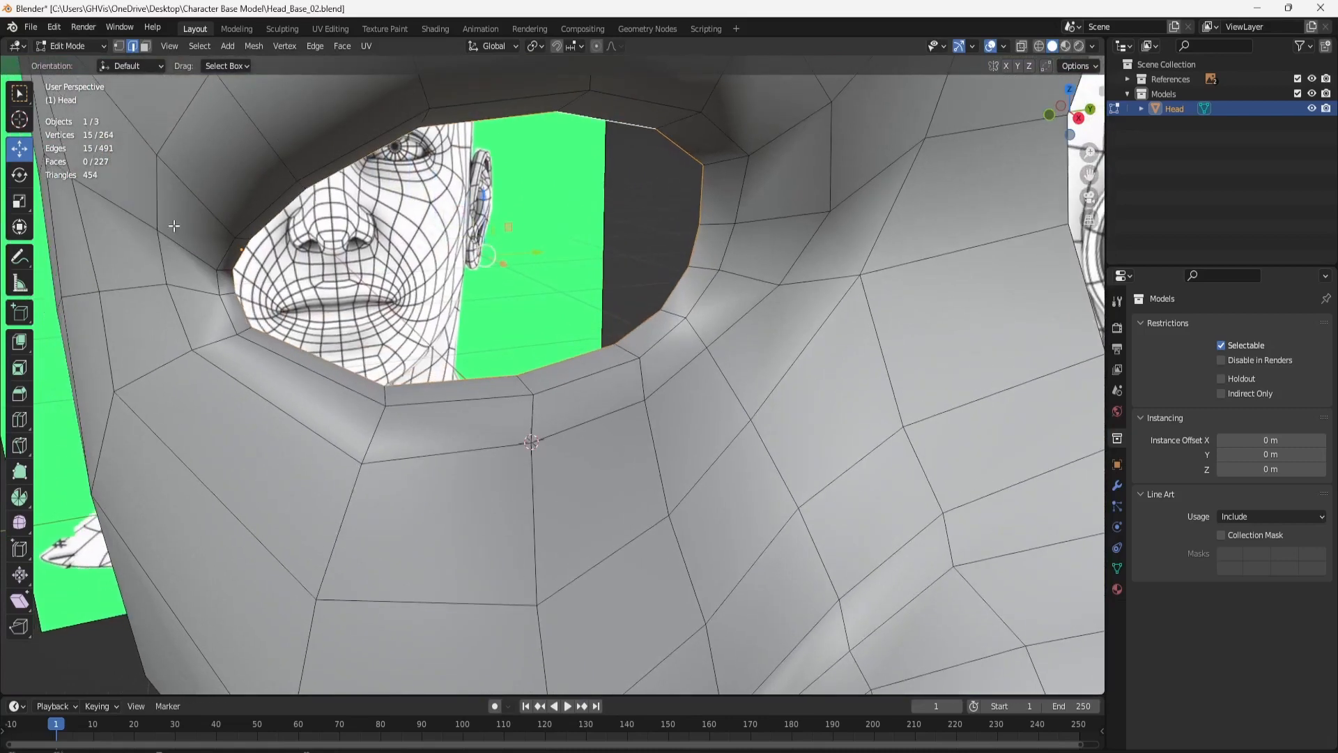
pyautogui.click(1079, 118)
pyautogui.scroll(1, 510, 271)
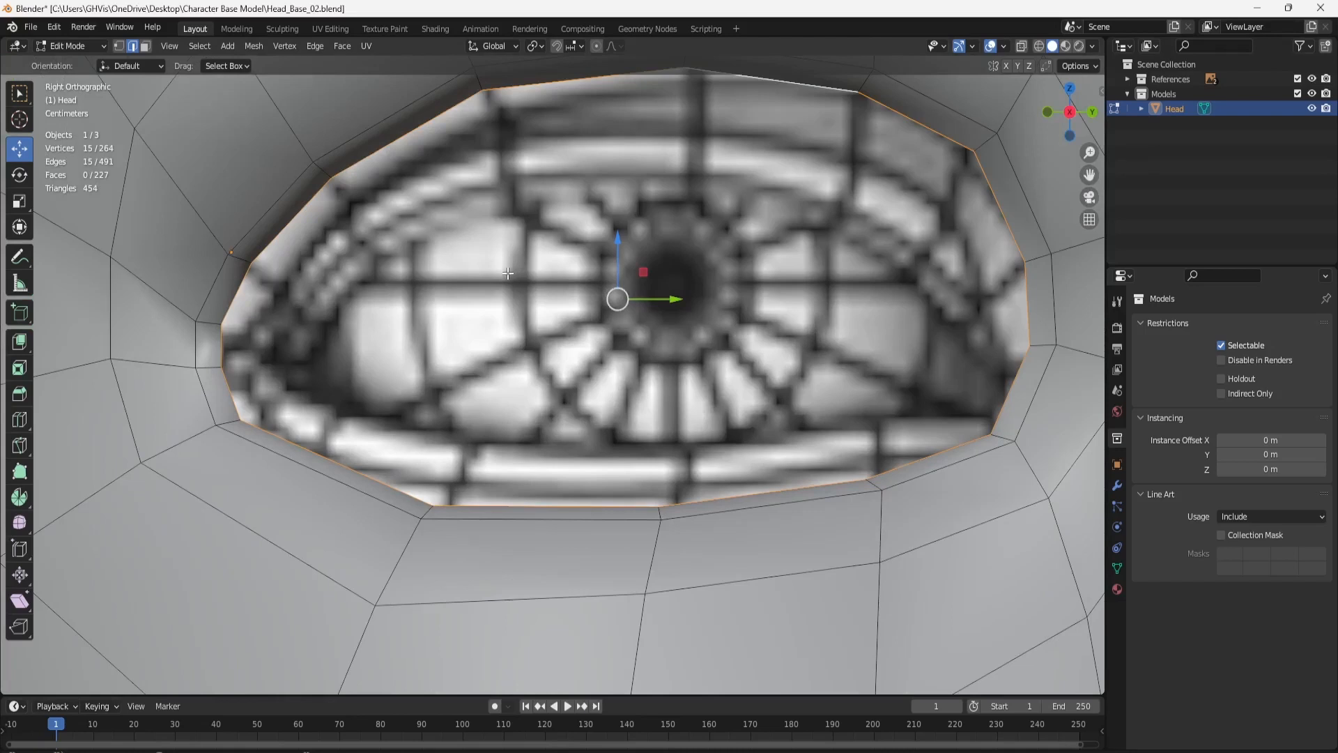
pyautogui.click(20, 341)
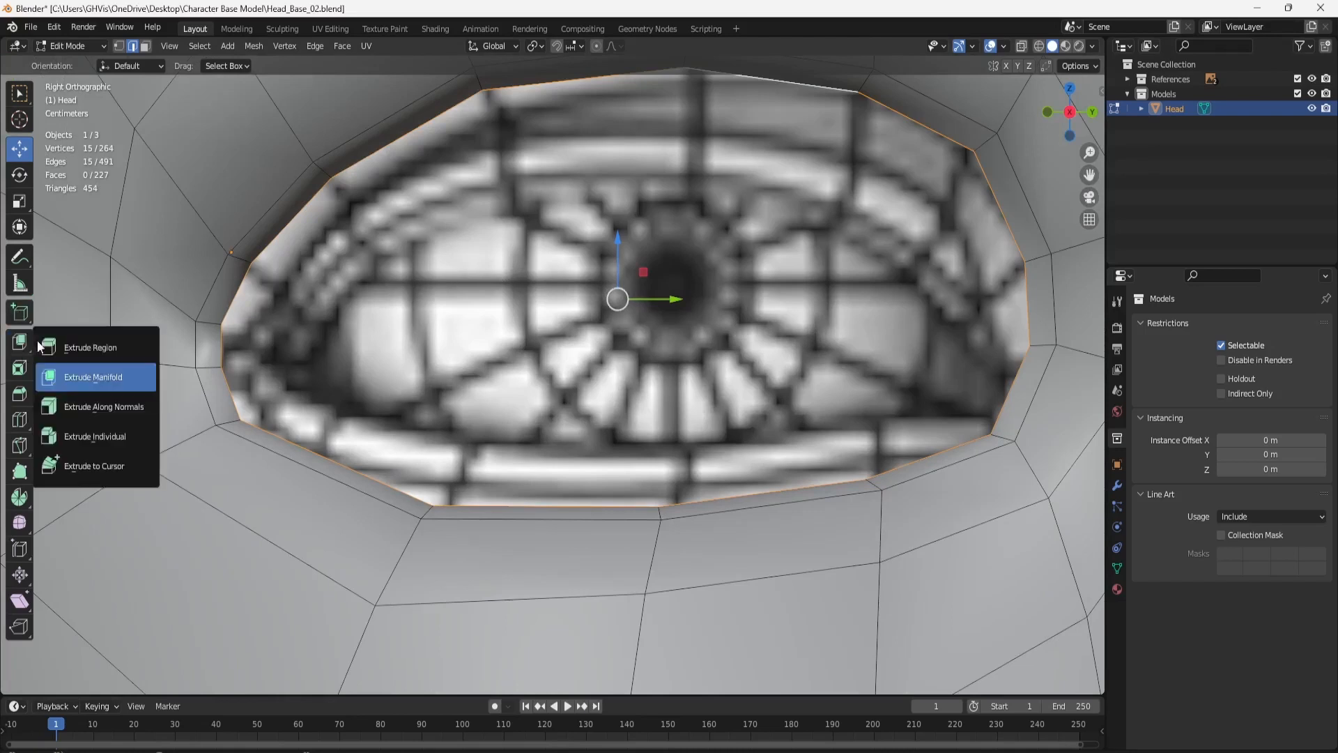
pyautogui.click(42, 344)
pyautogui.moveTo(600, 260); pyautogui.dragTo(641, 251)
# Scale the extruded eye rim loop down along Z and to 0.897 along Y.
pyautogui.click(20, 201)
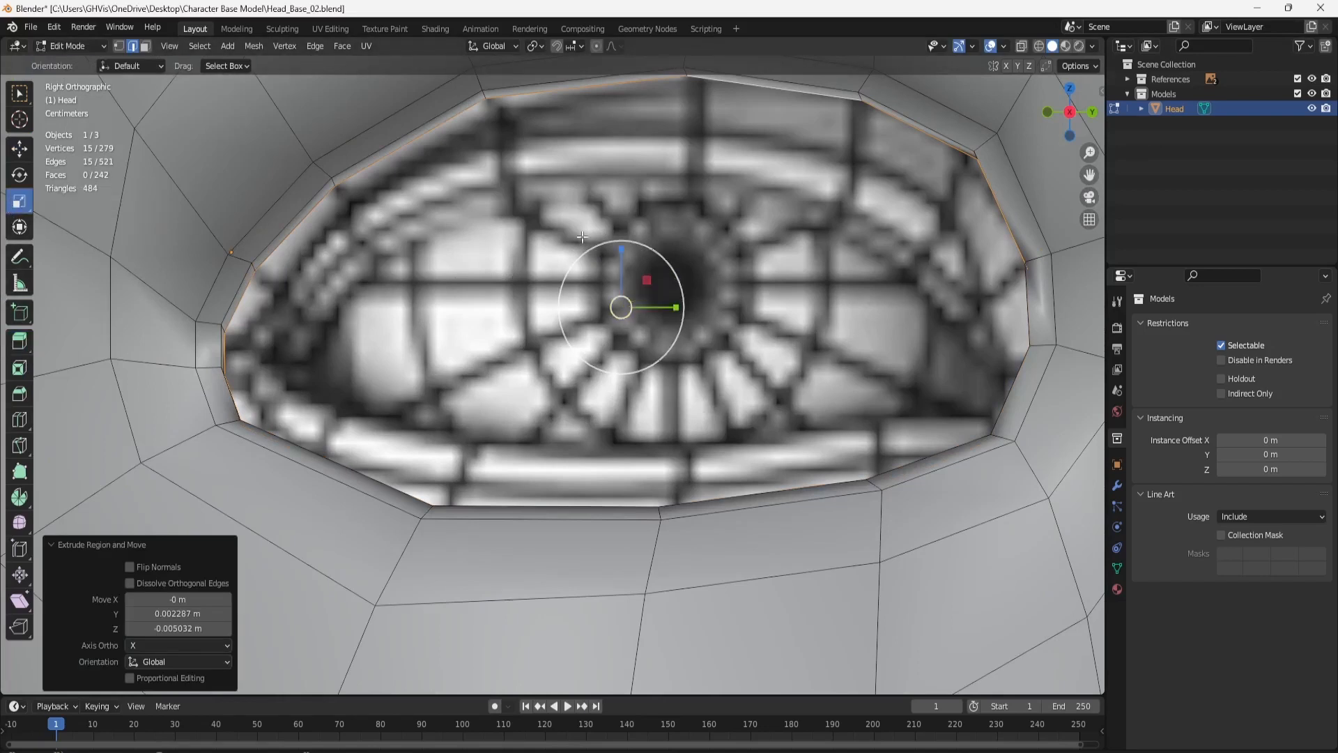
pyautogui.moveTo(622, 249); pyautogui.dragTo(624, 260)
pyautogui.moveTo(677, 305); pyautogui.dragTo(669, 311)
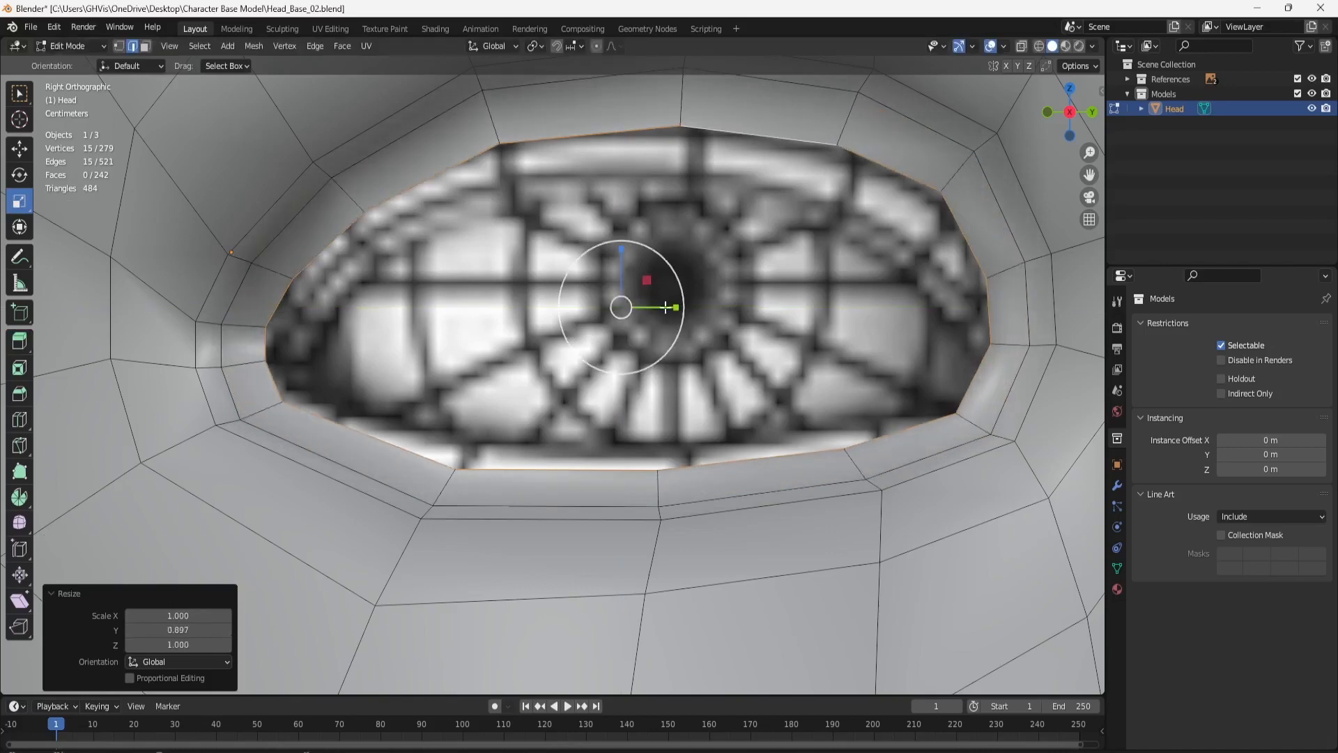
# Move the new eye rim loop about 0.009 m along X.
pyautogui.moveTo(388, 253); pyautogui.dragTo(565, 271, button='middle')
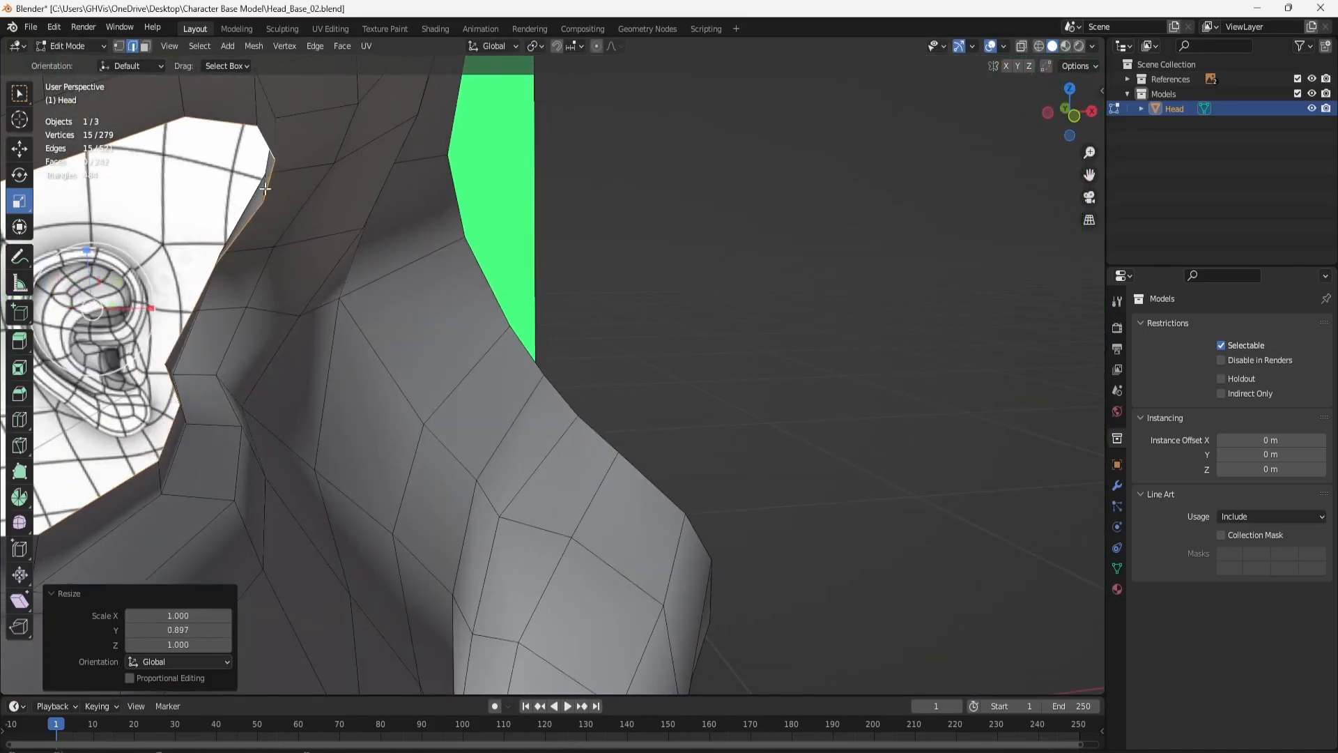
pyautogui.scroll(3, 324, 159)
pyautogui.scroll(-4, 323, 117)
pyautogui.moveTo(99, 157); pyautogui.dragTo(145, 199, button='middle')
pyautogui.click(27, 149)
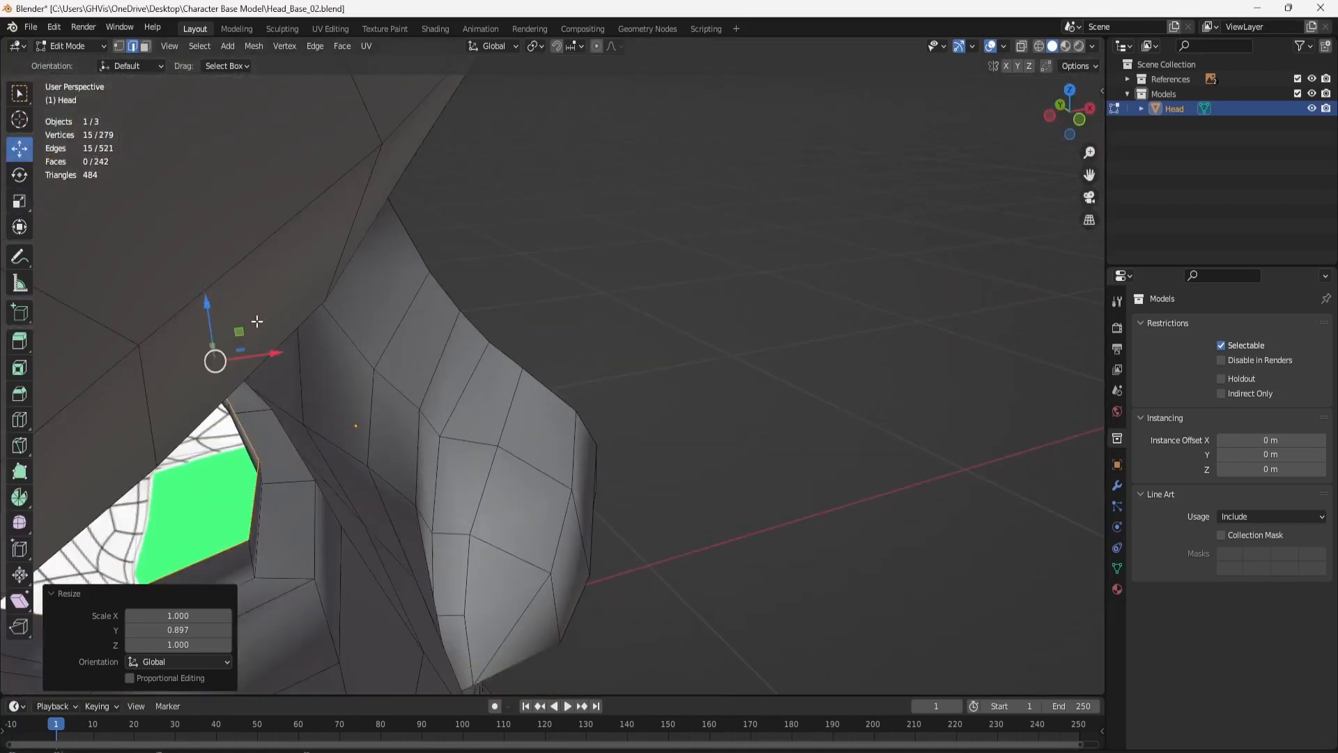
pyautogui.moveTo(273, 352); pyautogui.dragTo(286, 351)
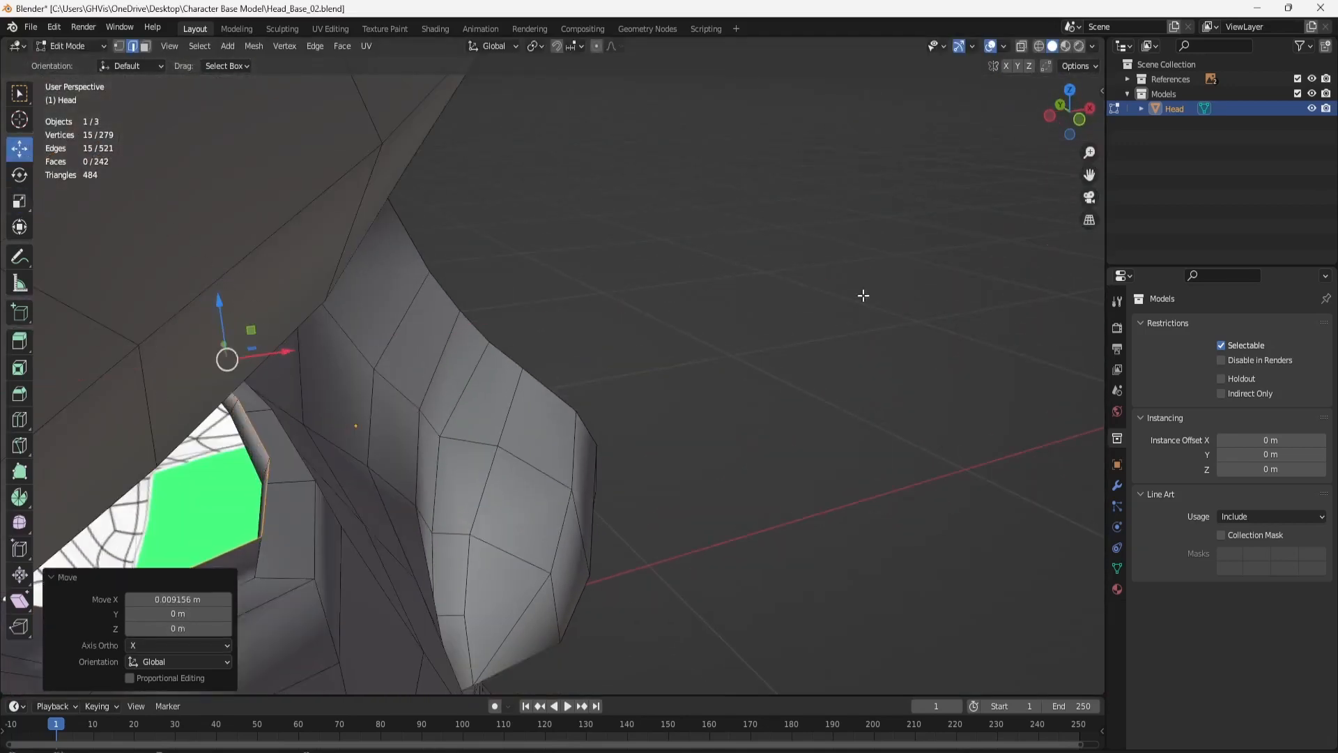
# Move the rearmost corner edge of the inner eye rim about 0.016 m along X in front view.
pyautogui.click(1088, 110)
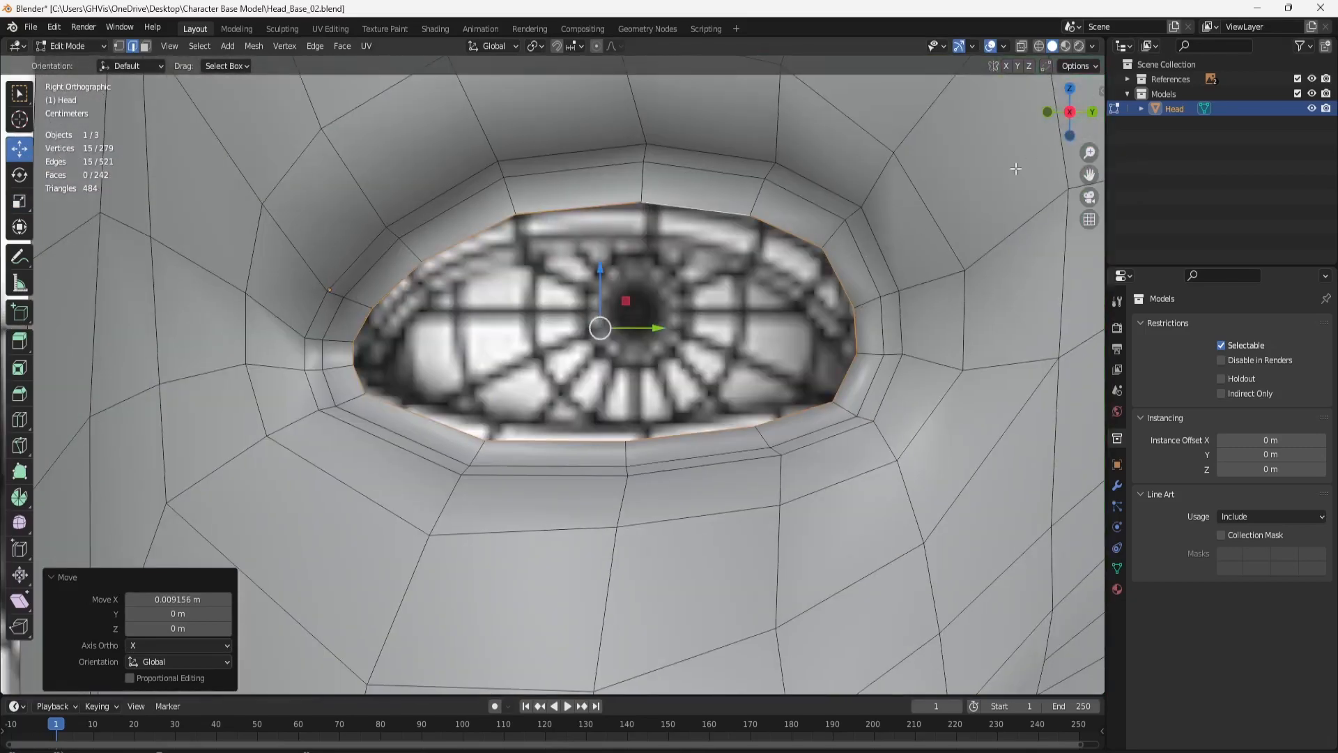
pyautogui.click(1047, 111)
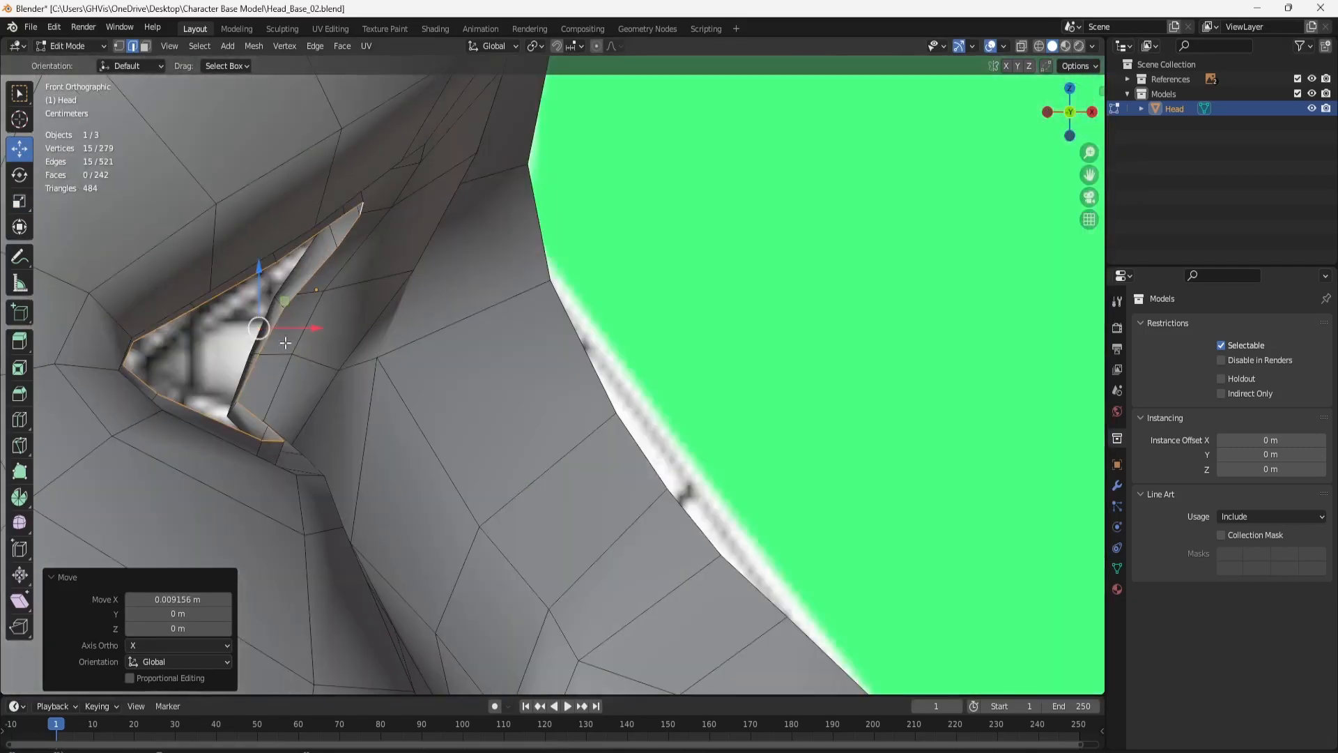
pyautogui.click(131, 359)
pyautogui.moveTo(179, 358); pyautogui.dragTo(206, 359)
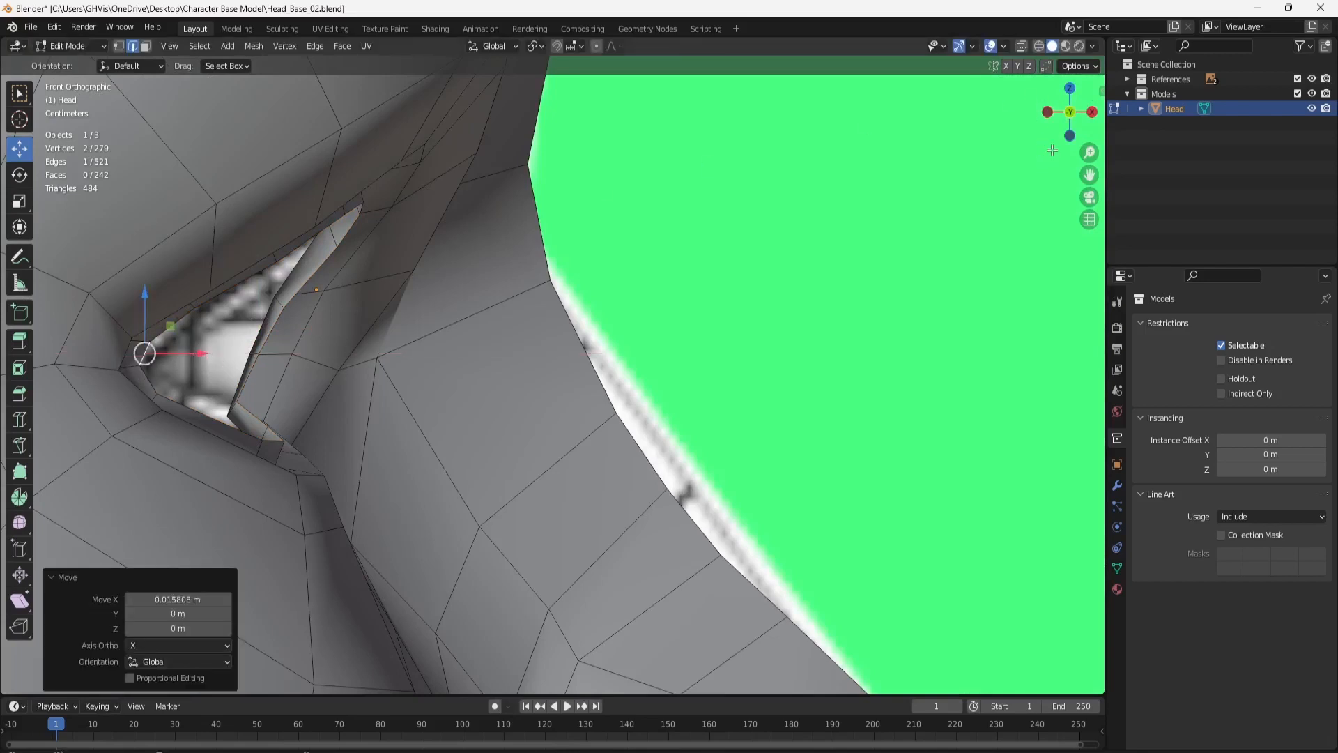
# Extrude the innermost eye rim loop about -0.004 m, then scale it down along Y and to 0.893 along Z.
pyautogui.click(1091, 112)
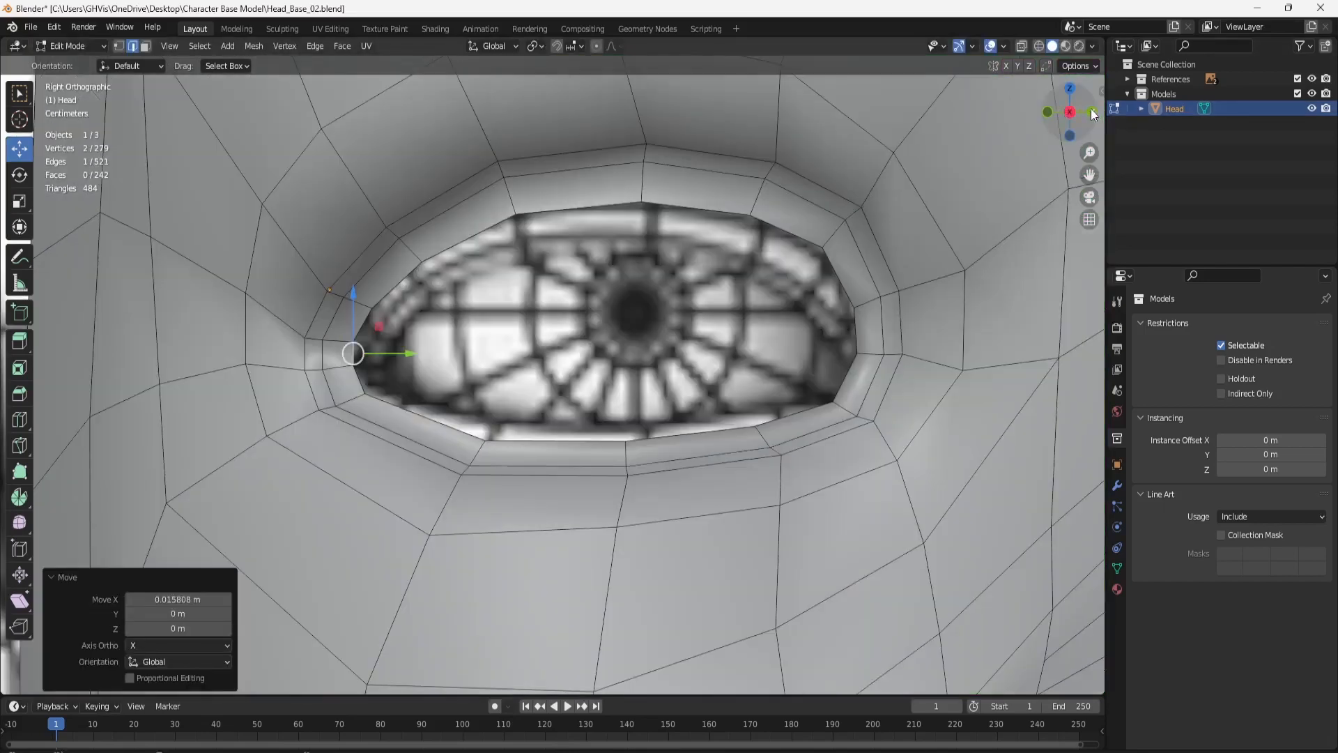
pyautogui.keyDown('alt'); pyautogui.click(569, 206); pyautogui.keyUp('alt')
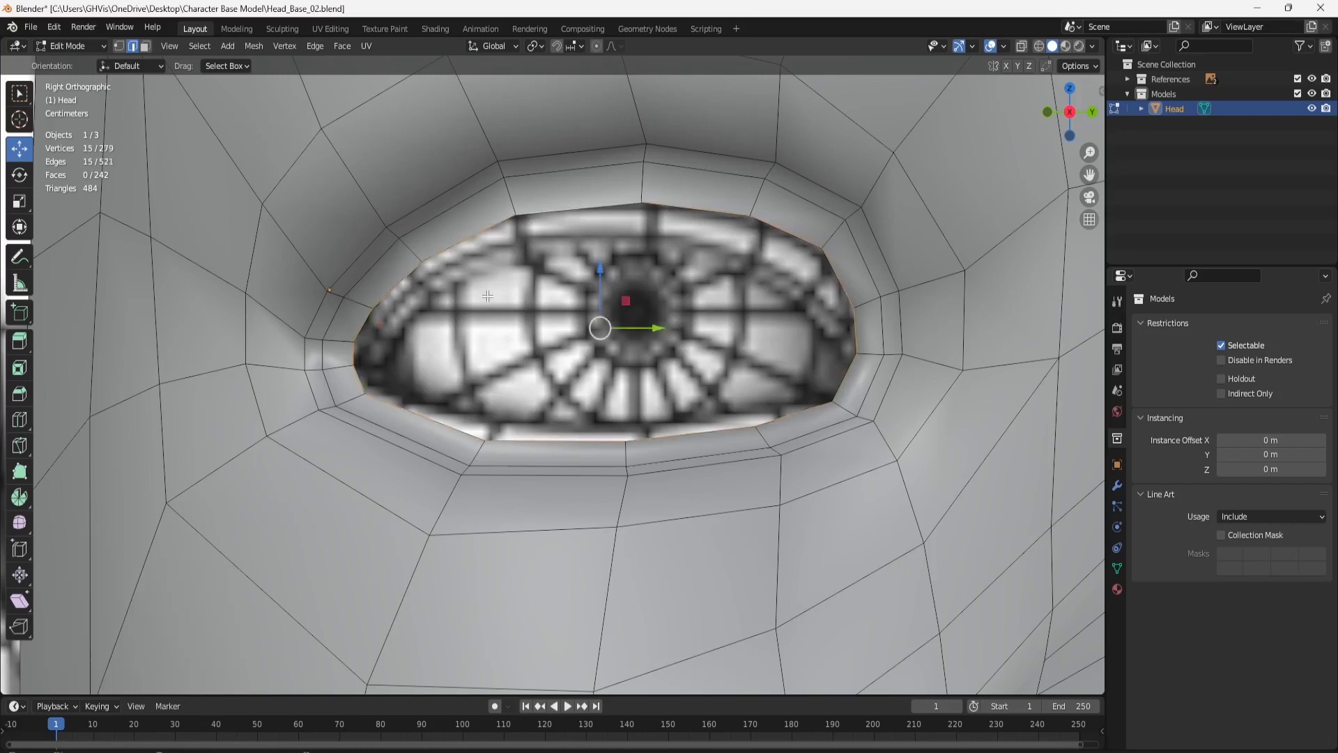
pyautogui.click(19, 342)
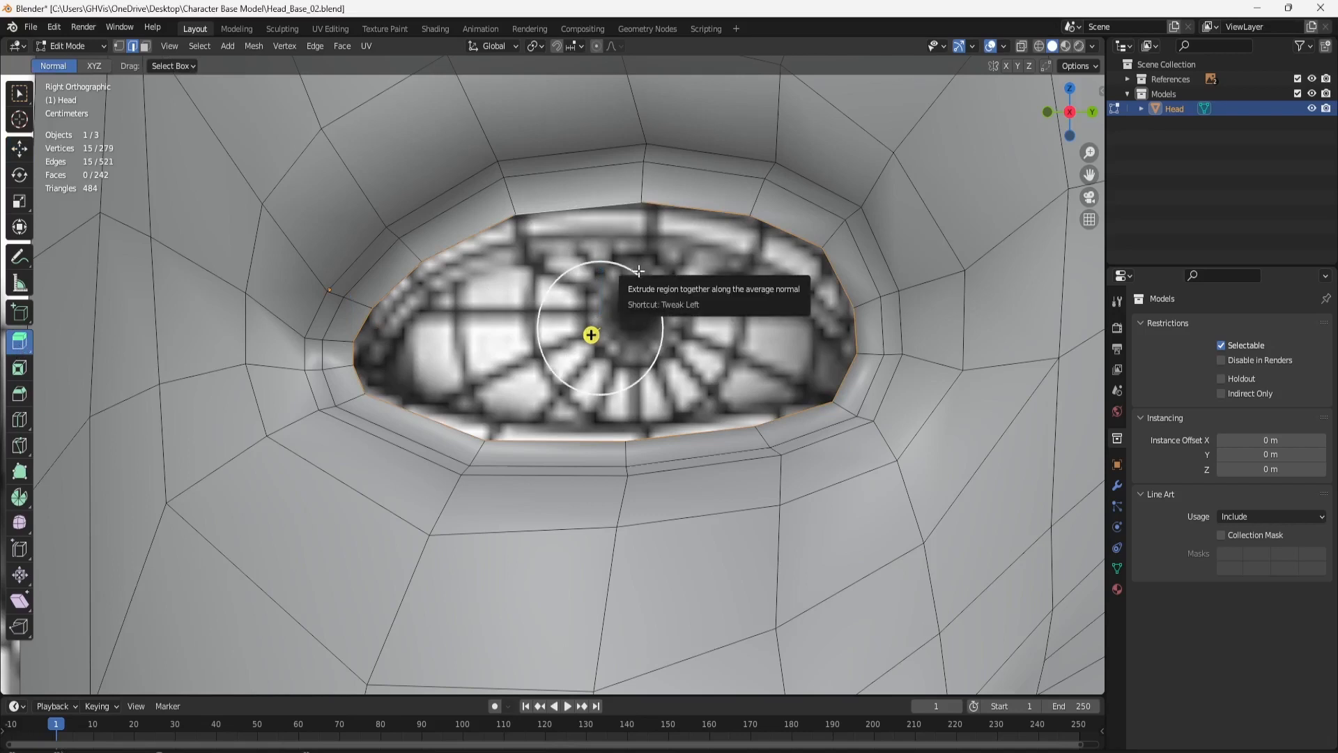
pyautogui.moveTo(591, 334); pyautogui.dragTo(548, 332)
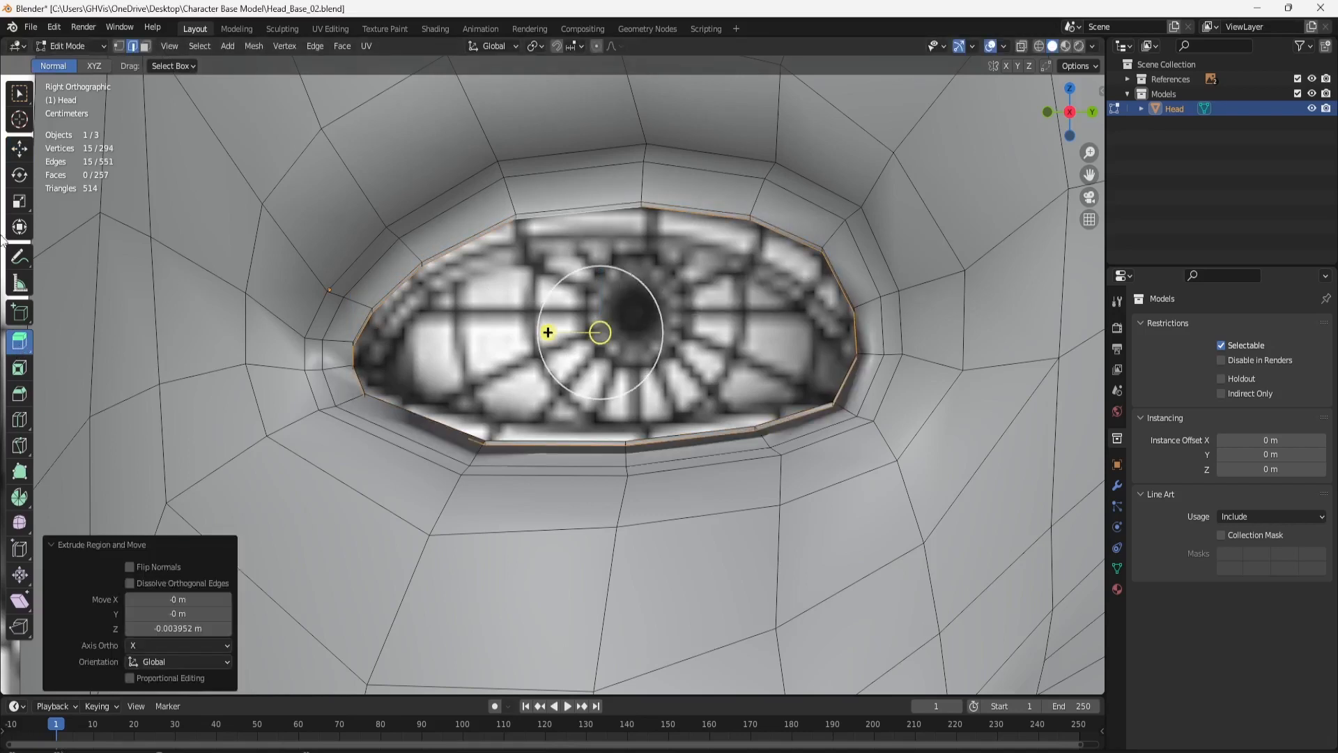
pyautogui.click(19, 202)
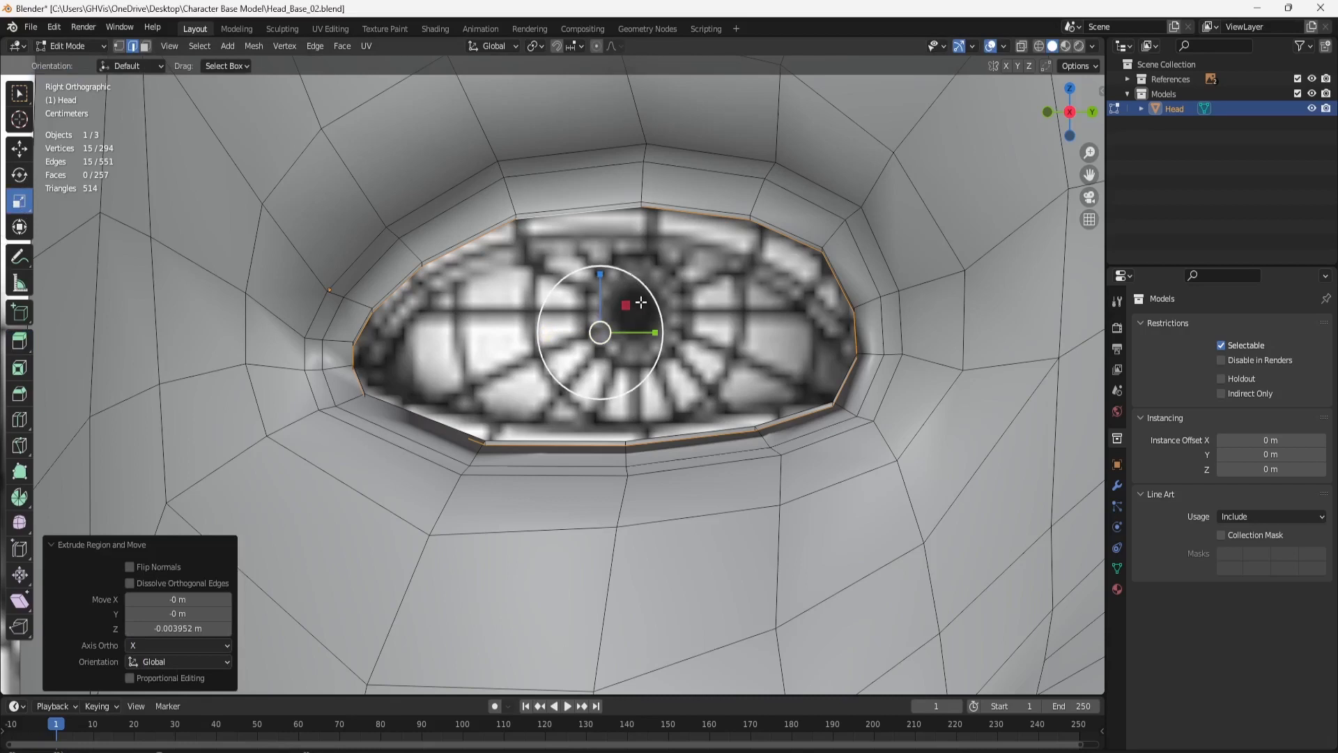
pyautogui.moveTo(628, 305); pyautogui.dragTo(605, 284)
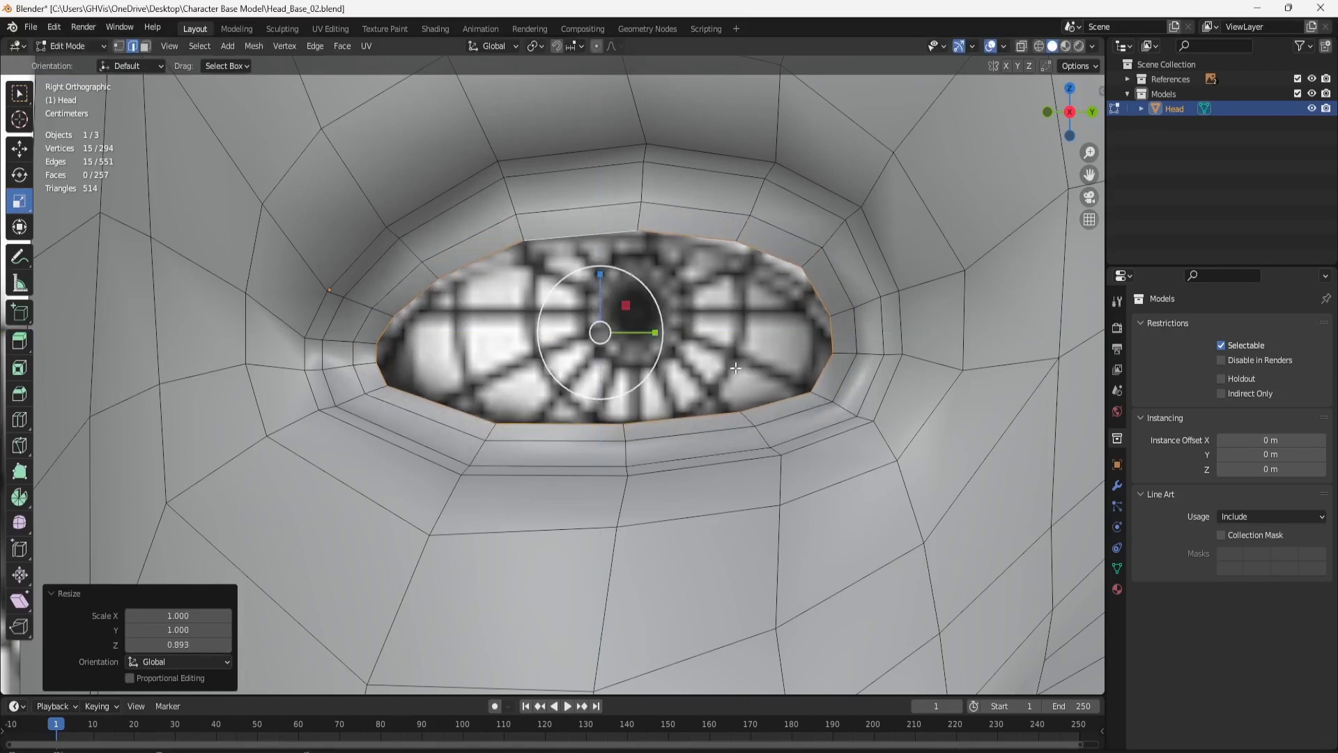
# Move the newest eye rim loop about -0.014 m and then 0.005 m along X in front view.
pyautogui.moveTo(732, 369); pyautogui.dragTo(117, 169, button='middle')
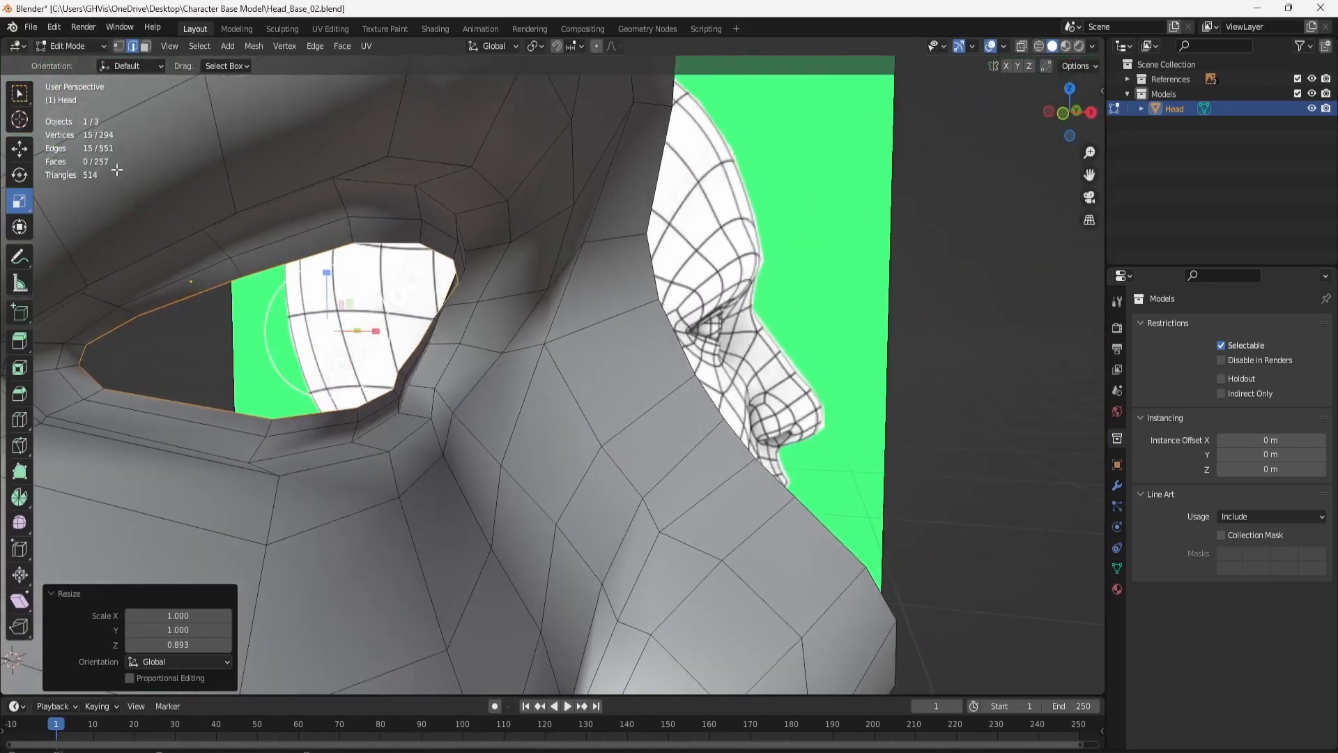
pyautogui.click(15, 156)
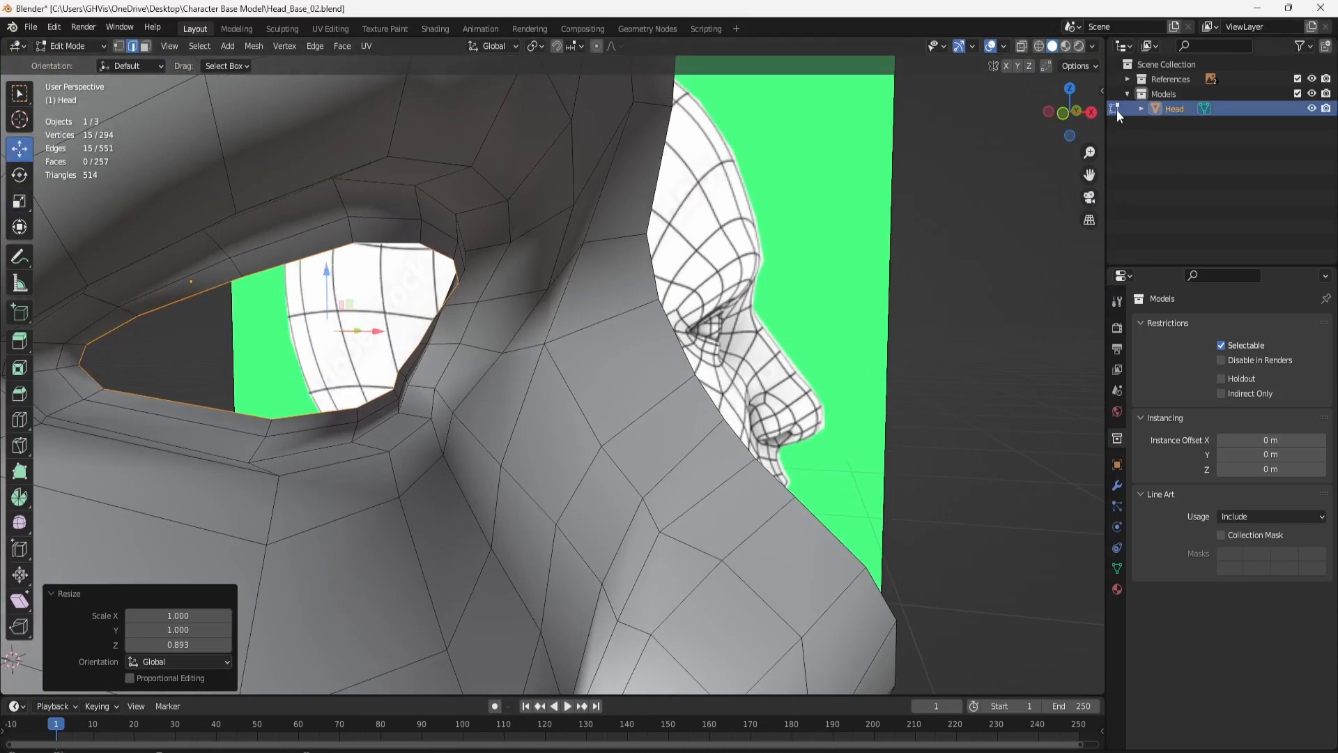
pyautogui.click(1063, 113)
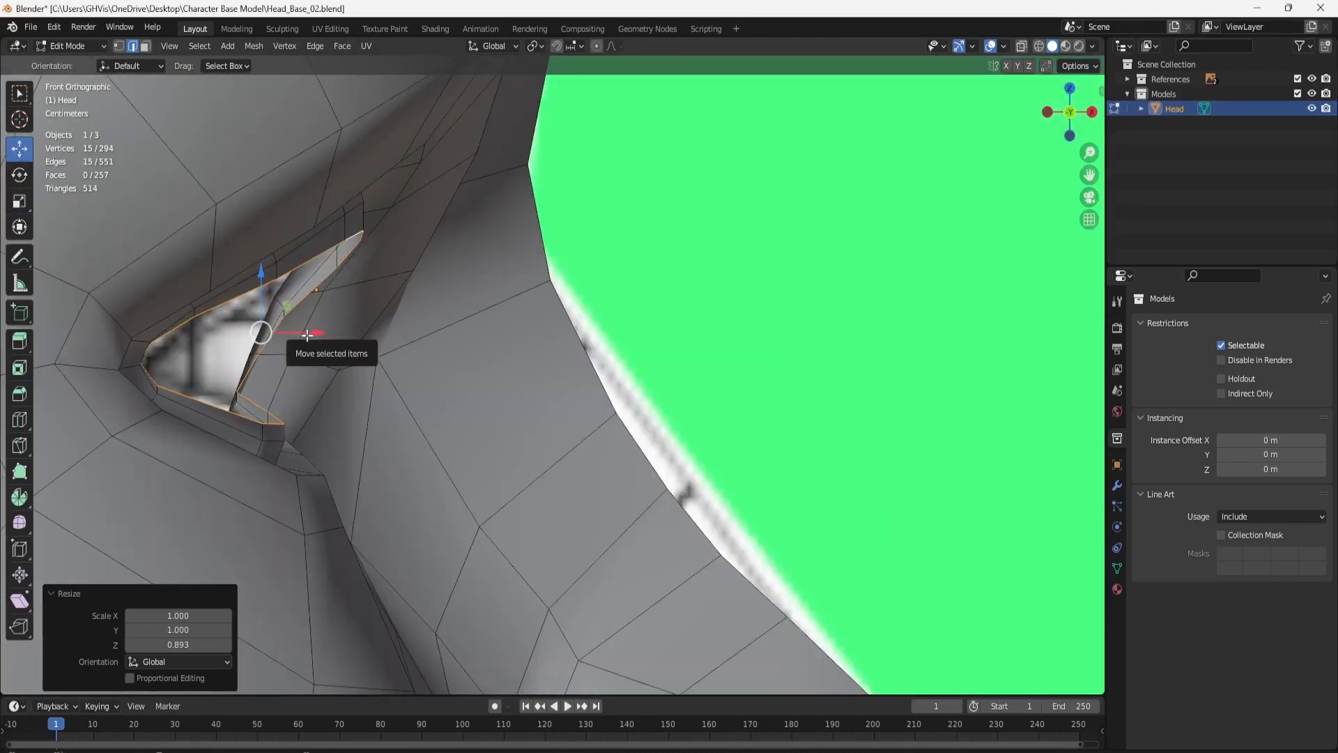
pyautogui.moveTo(302, 335); pyautogui.dragTo(288, 335)
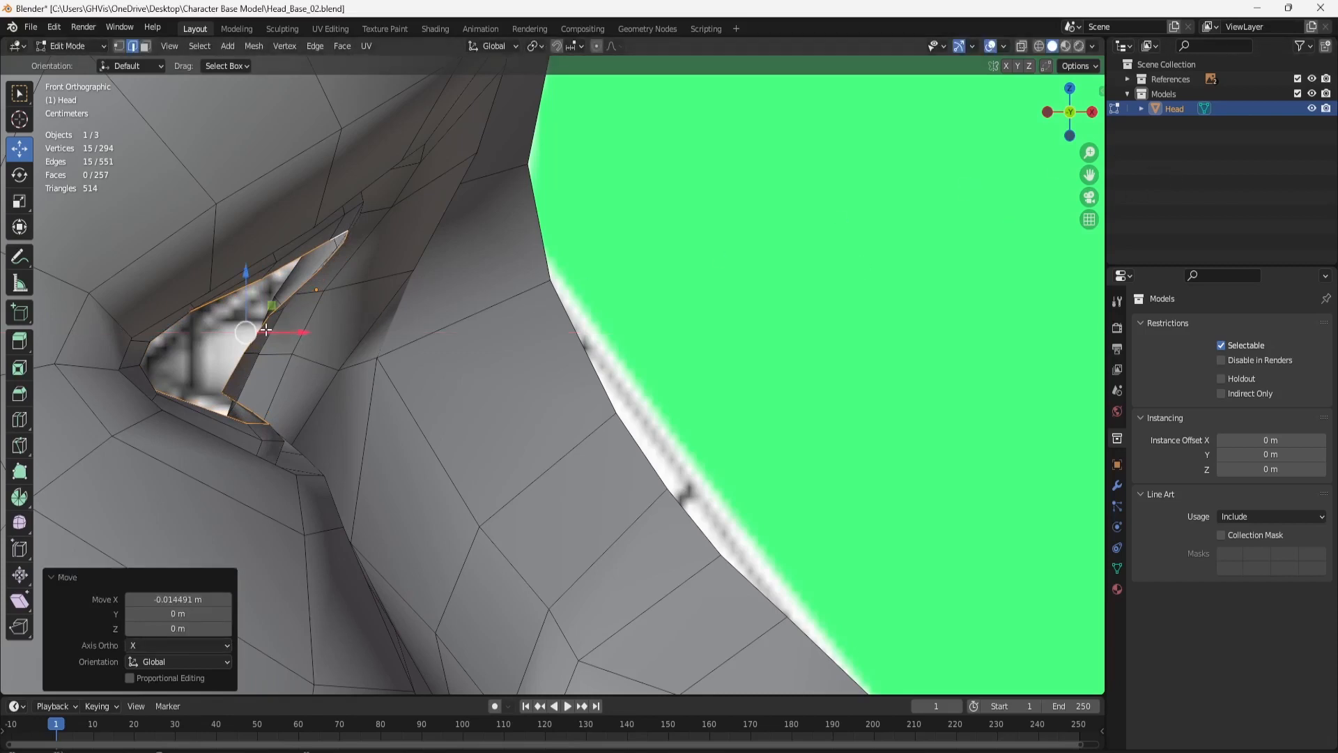
pyautogui.moveTo(299, 332); pyautogui.dragTo(305, 332)
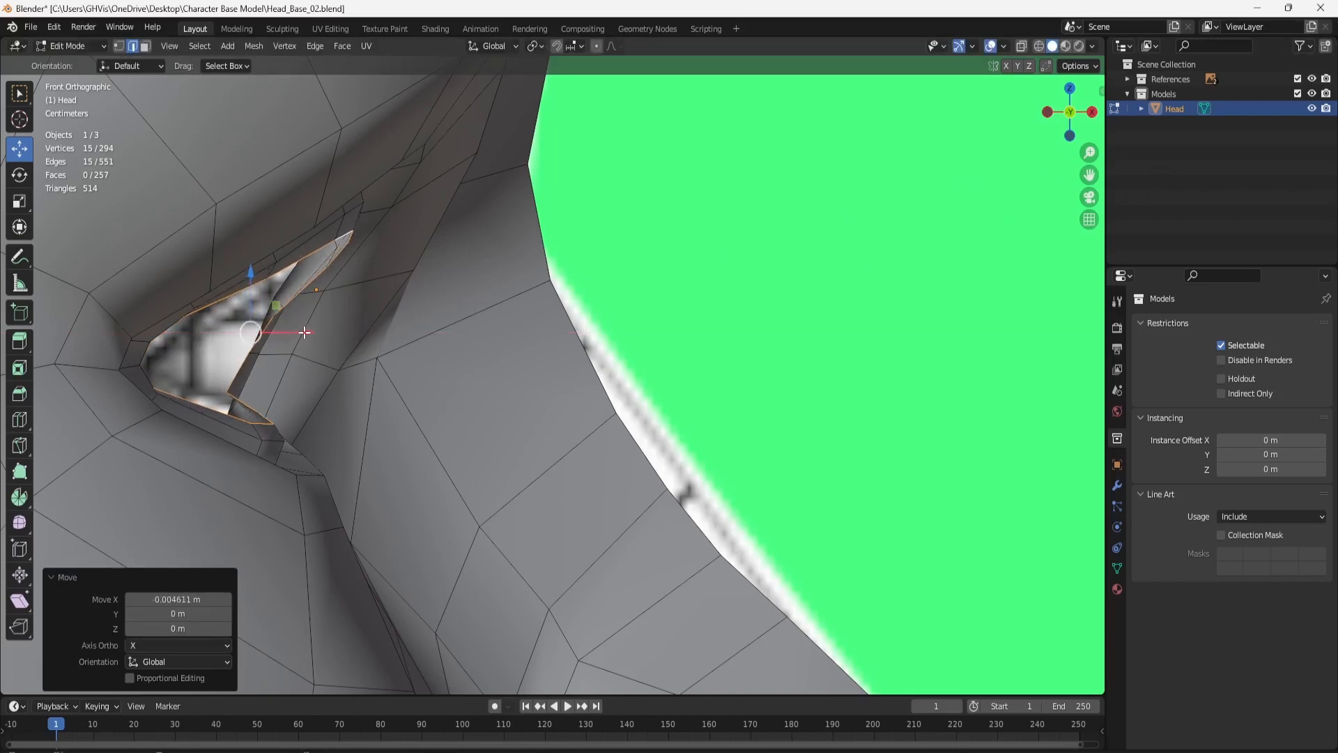
# Extrude the innermost eye rim loop again by about 0.010 m along its normal.
pyautogui.click(1092, 112)
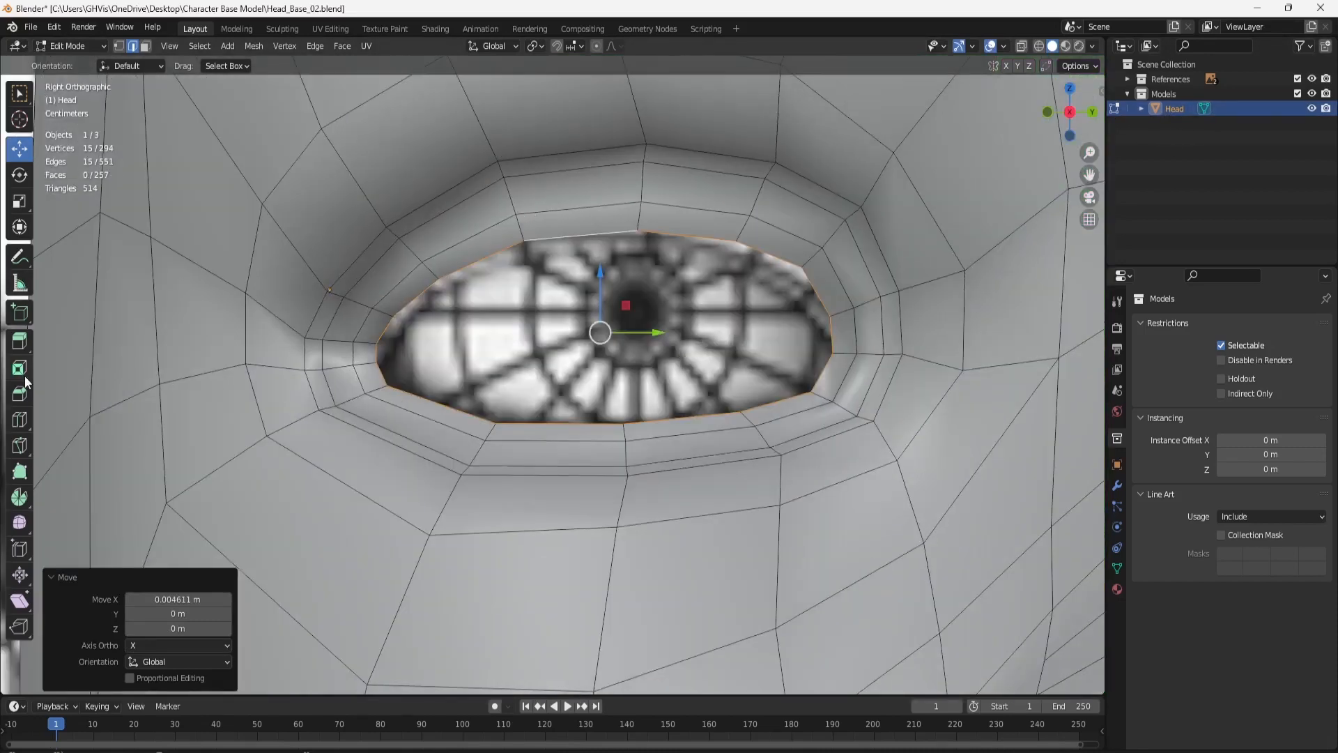
pyautogui.click(18, 341)
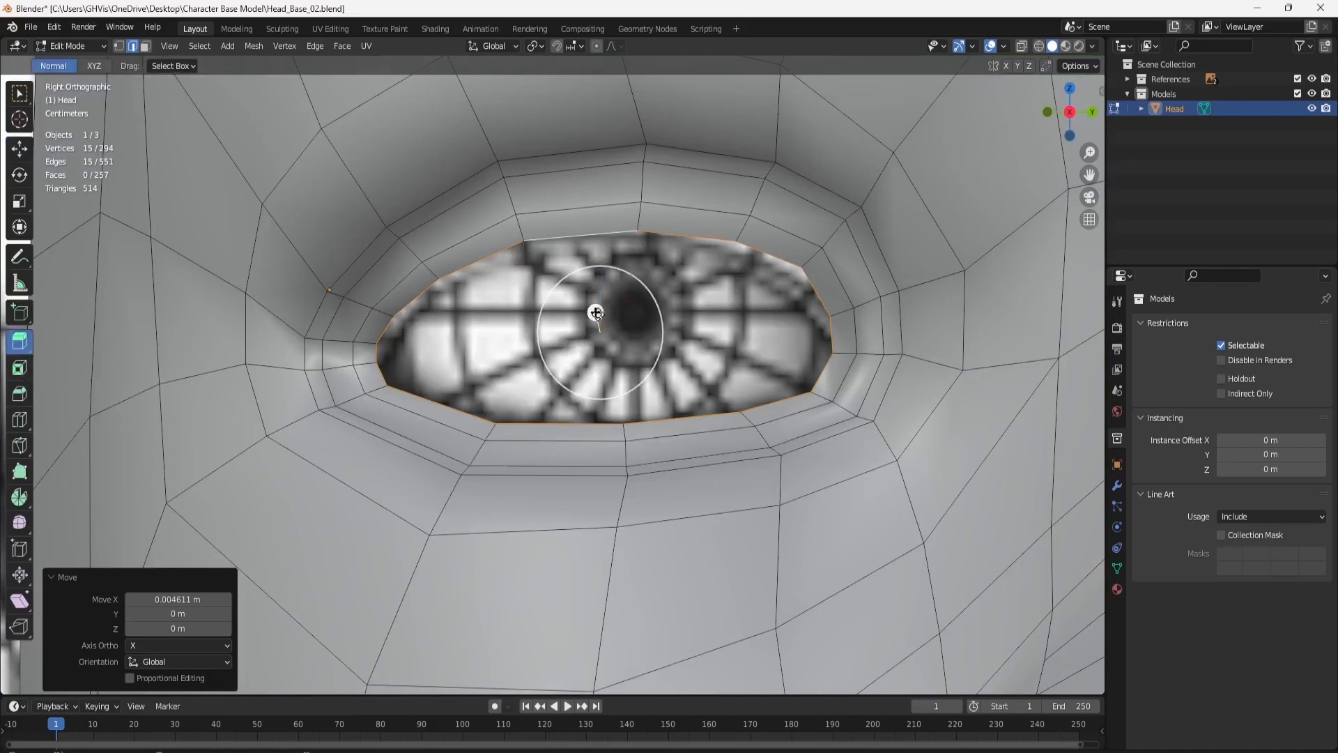
pyautogui.moveTo(599, 307); pyautogui.dragTo(611, 326)
# Align the extruded loop with the eye opening by moving it about -0.009 m along Y and -0.008 m, then 0.007 m along Z.
pyautogui.click(18, 149)
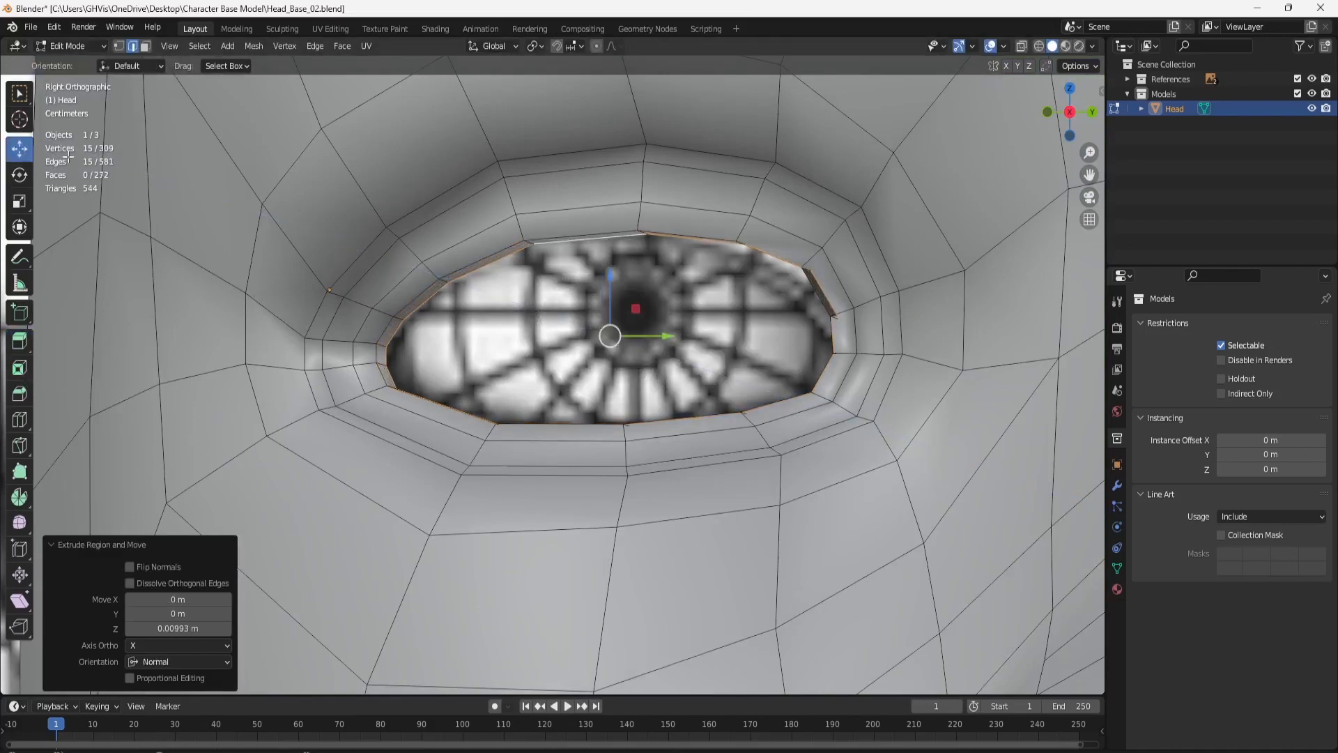
pyautogui.moveTo(609, 278); pyautogui.dragTo(611, 286)
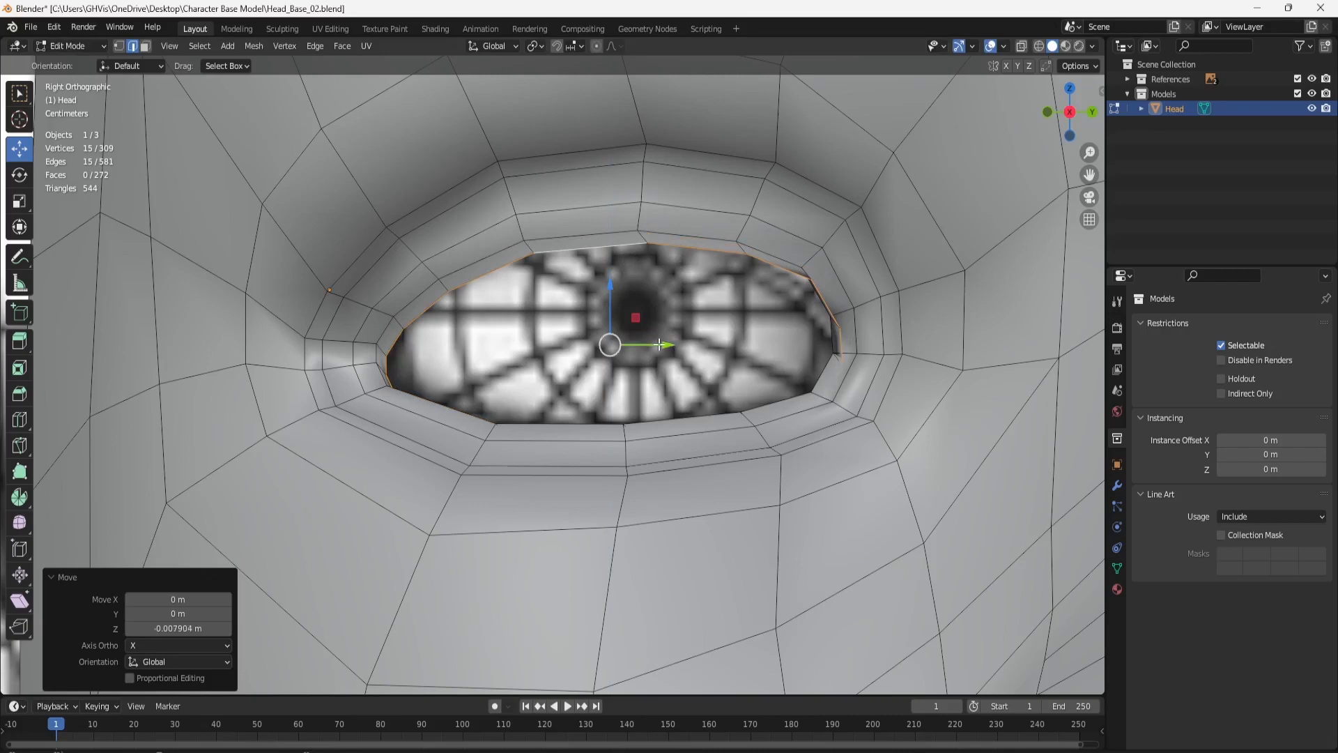
pyautogui.moveTo(662, 345); pyautogui.dragTo(653, 346)
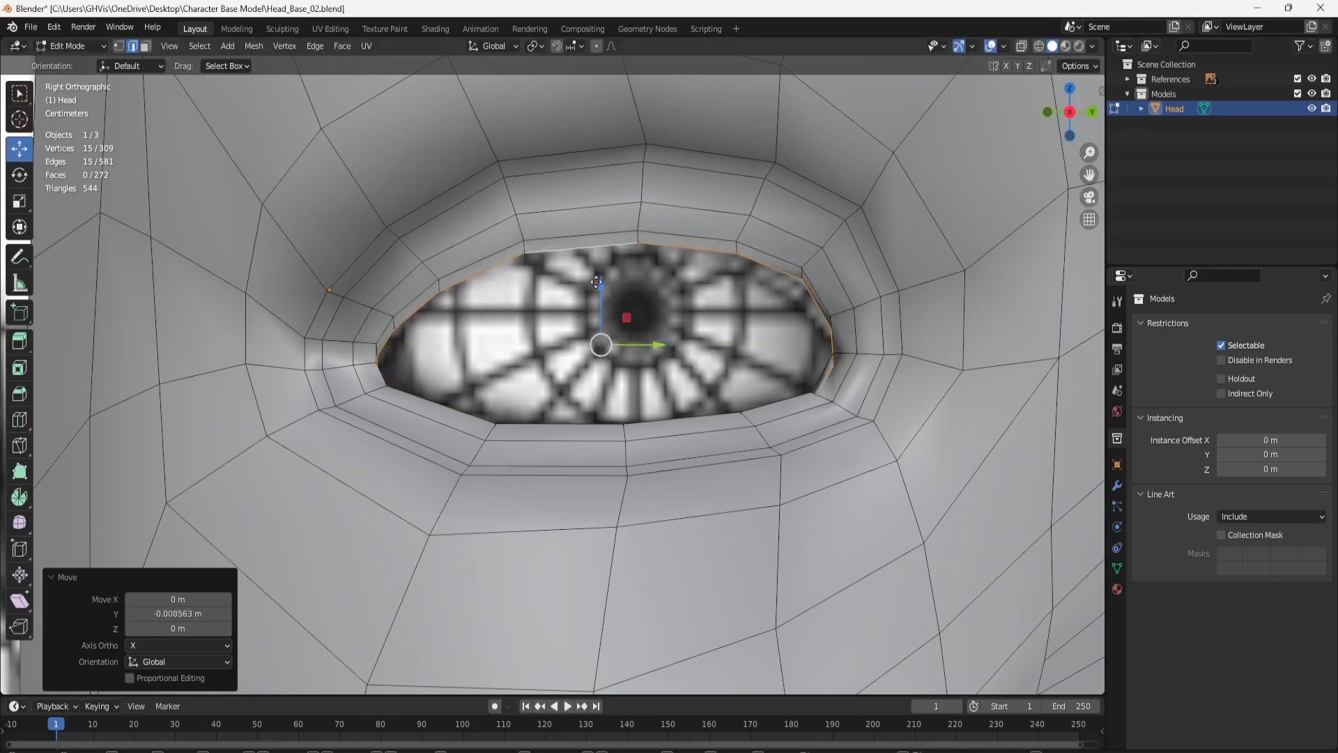
pyautogui.moveTo(597, 283); pyautogui.dragTo(602, 278)
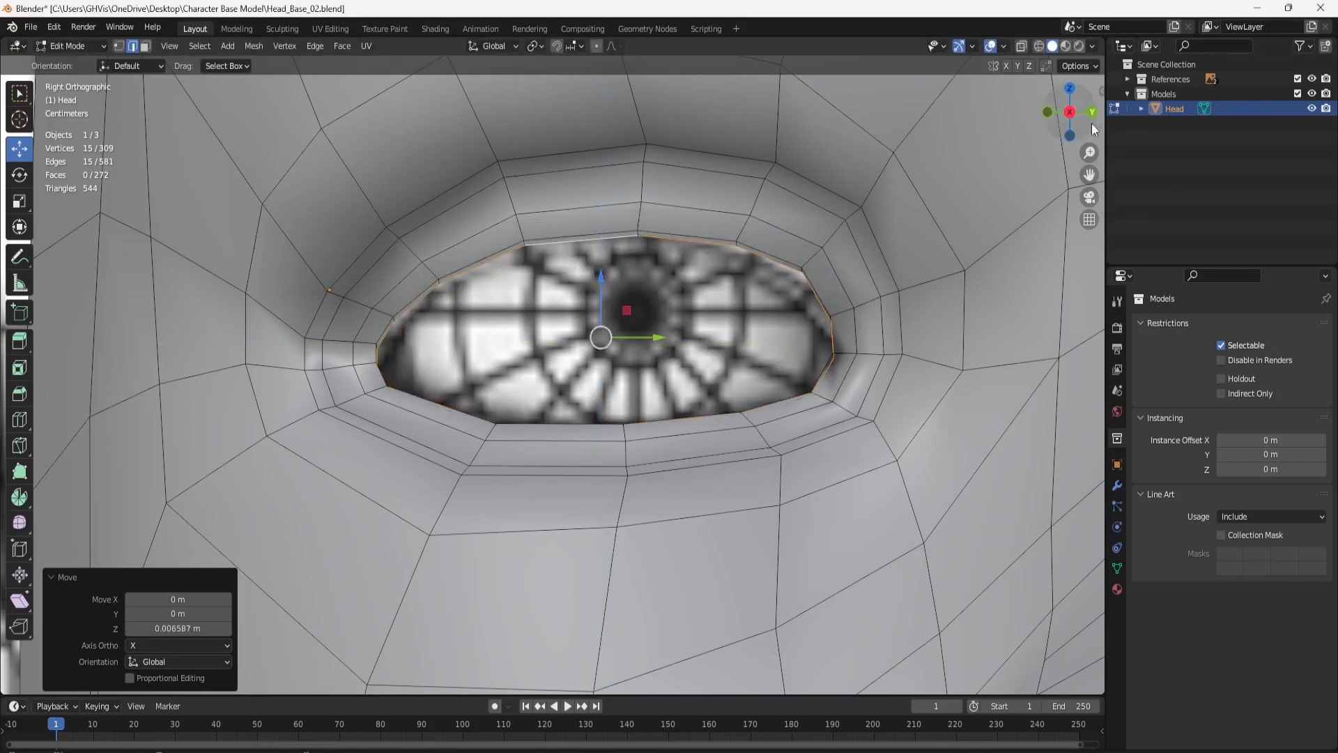
# Move the innermost eye rim loop about -0.022 m along X and 0.003 m along Z.
pyautogui.moveTo(1056, 115); pyautogui.dragTo(1045, 117)
pyautogui.click(1047, 114)
pyautogui.moveTo(309, 336); pyautogui.dragTo(286, 337)
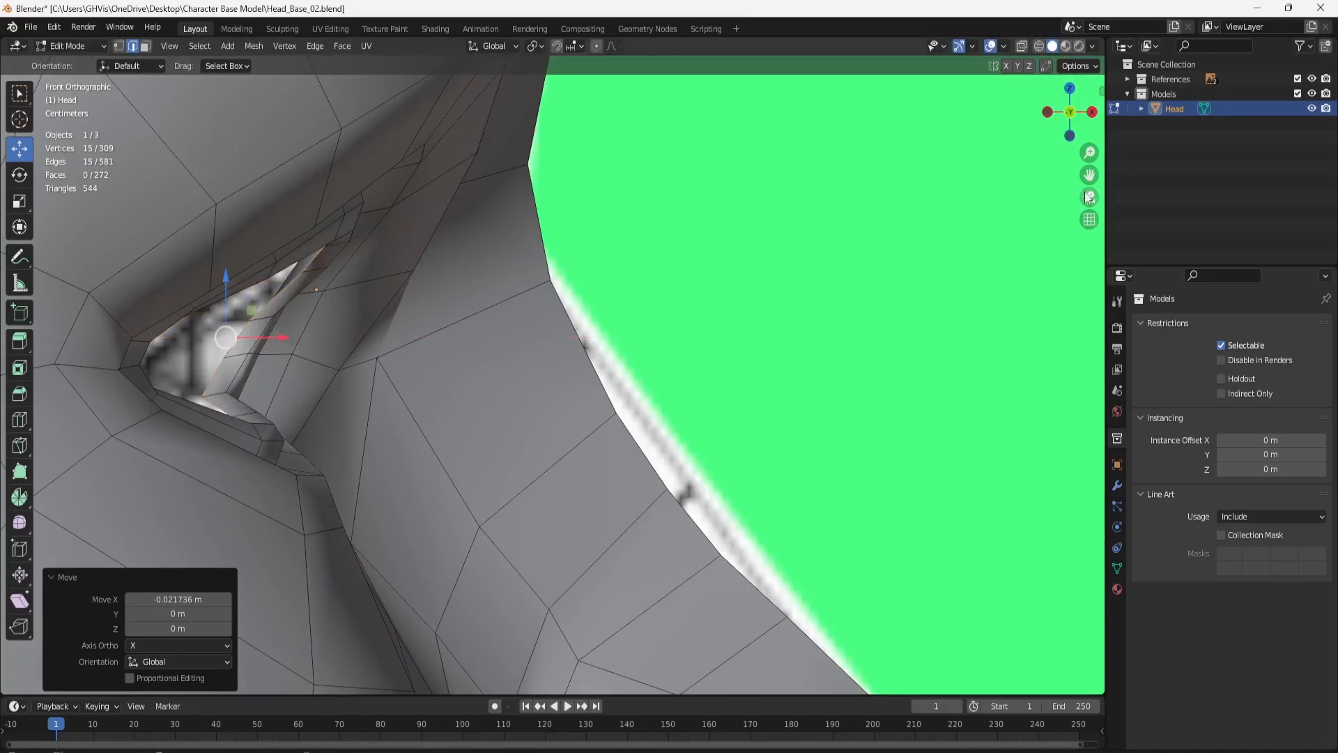
pyautogui.click(1091, 111)
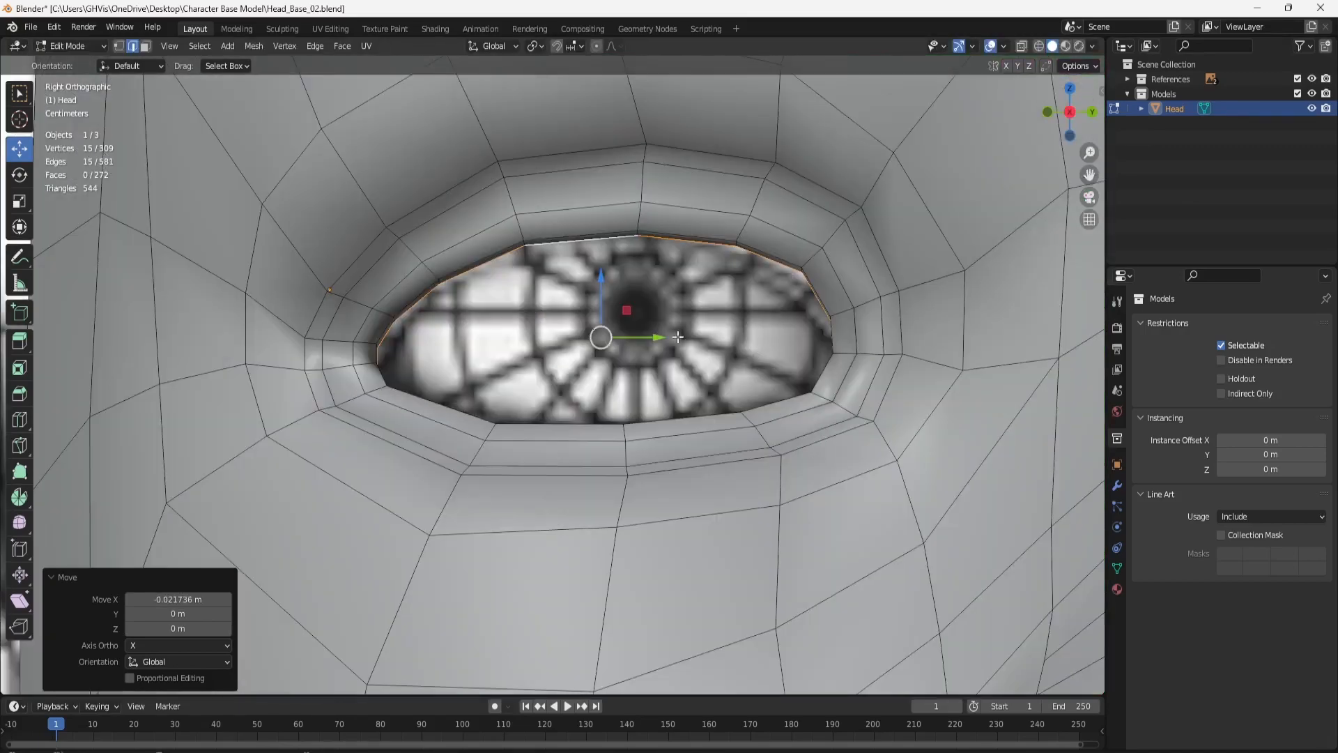
pyautogui.moveTo(601, 280); pyautogui.dragTo(600, 276)
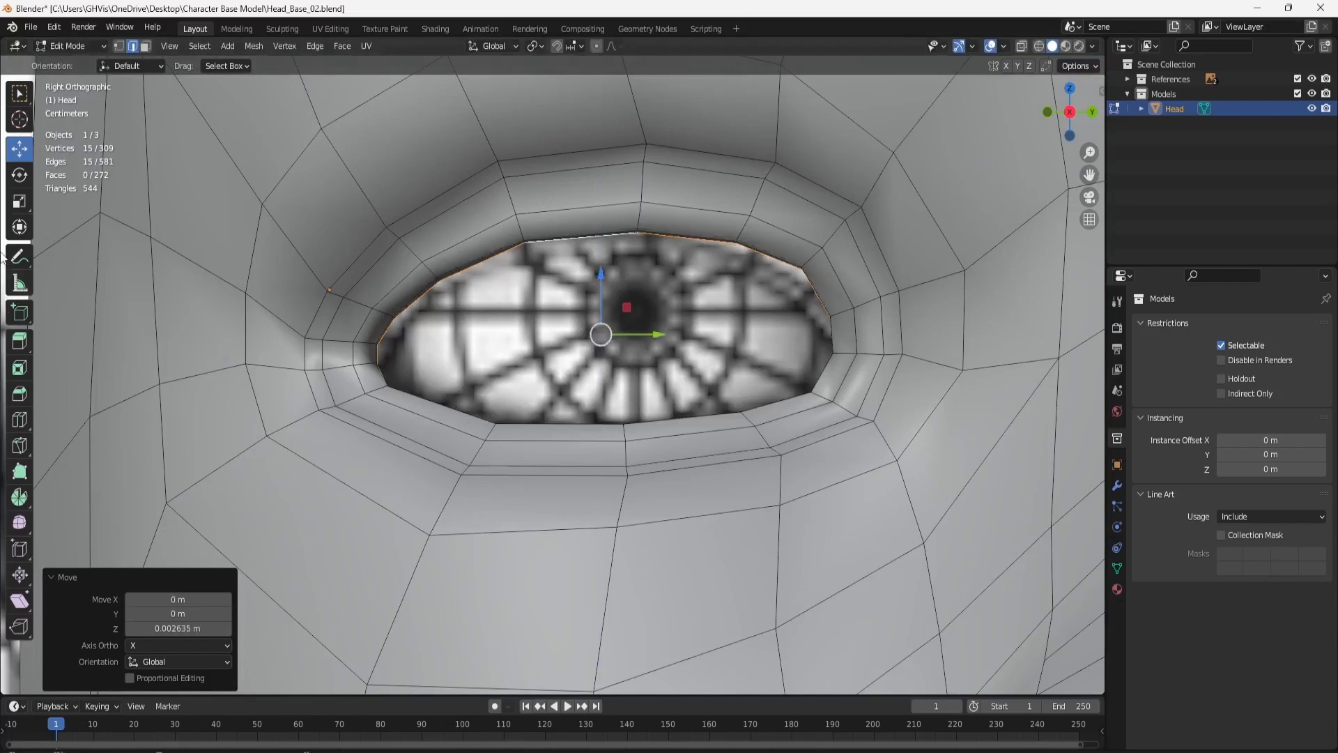
# Scale the innermost eye rim loop by 1.086 along Z and 1.074 along Y in right view.
pyautogui.click(20, 201)
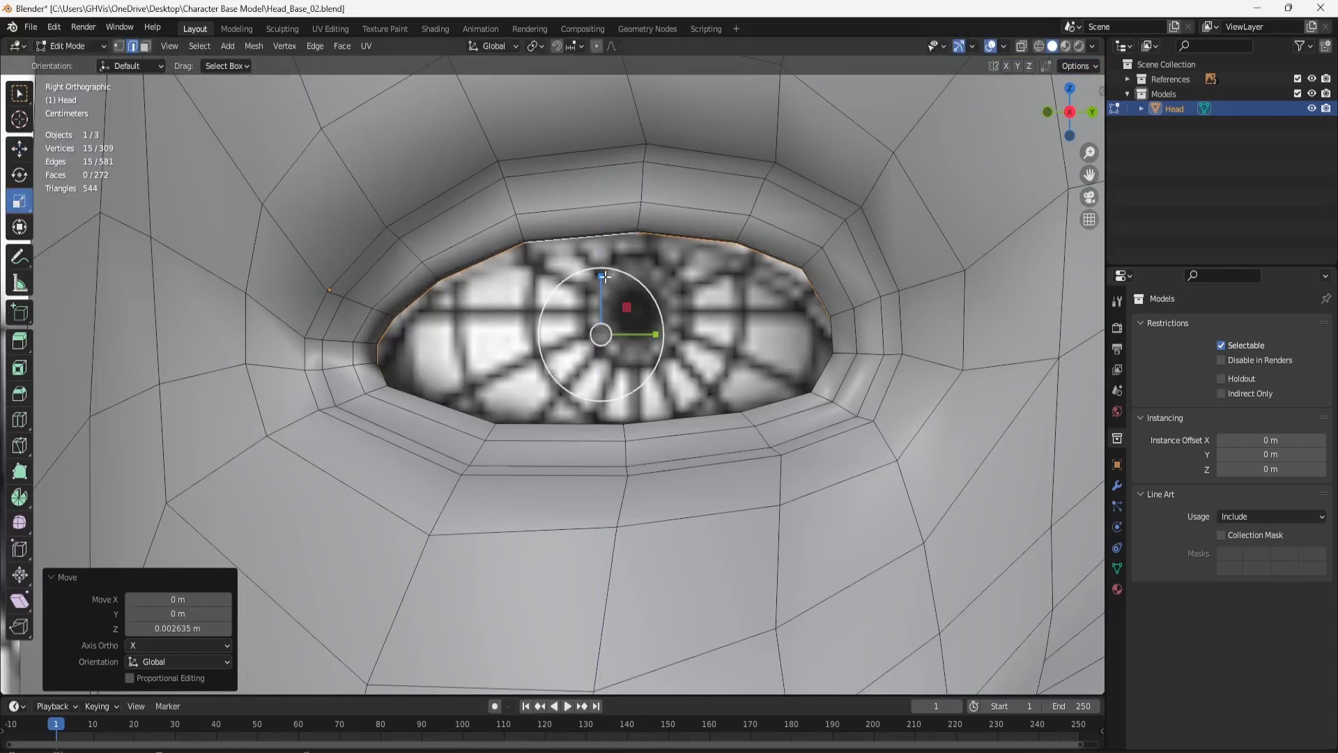
pyautogui.moveTo(603, 276); pyautogui.dragTo(604, 269)
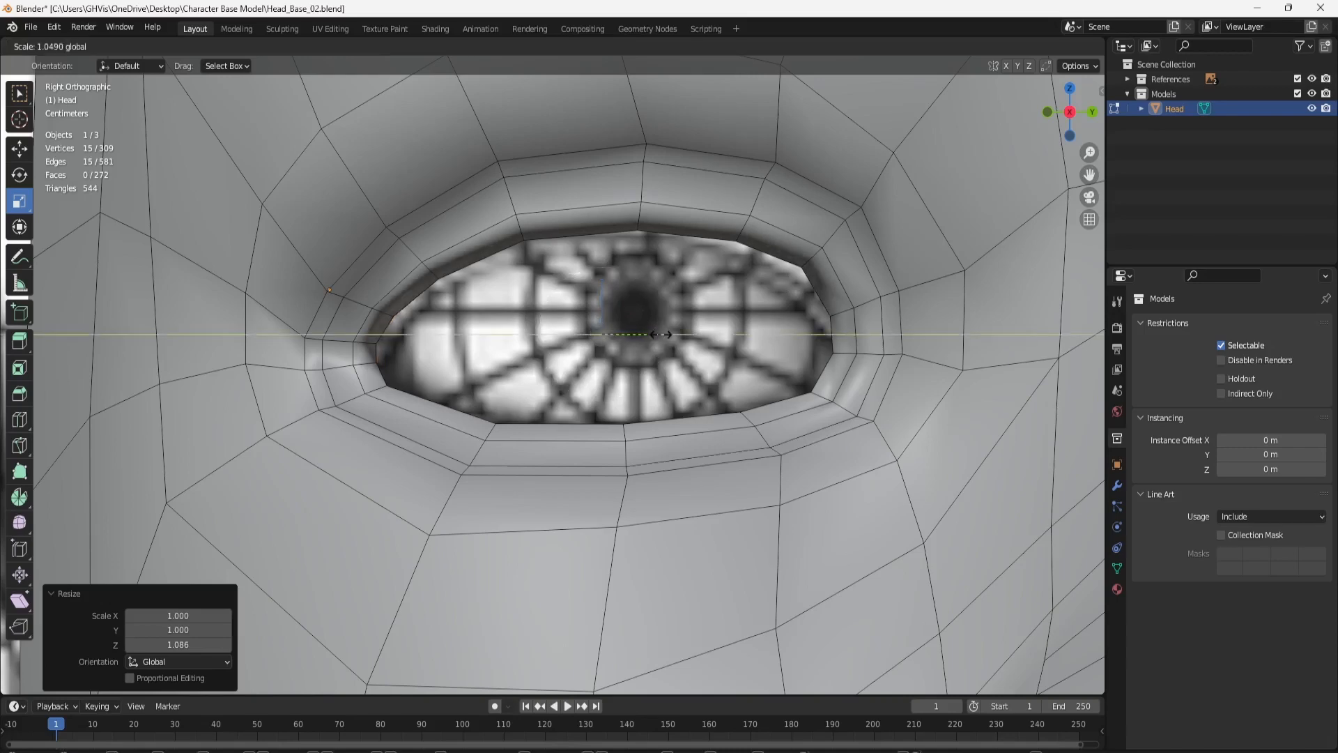
# Move the innermost eye rim loop about -0.028 m along X, deeper into the head.
pyautogui.moveTo(680, 334); pyautogui.dragTo(599, 382, button='middle')
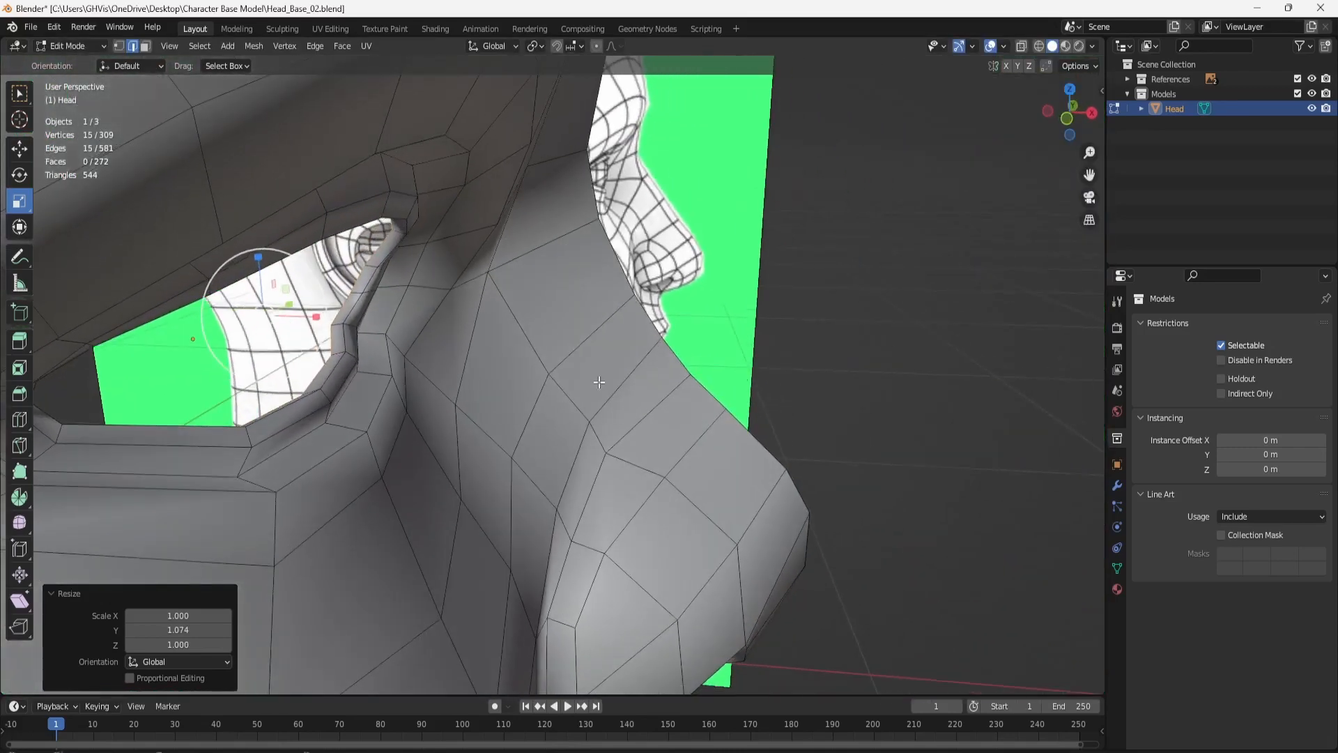
pyautogui.click(20, 148)
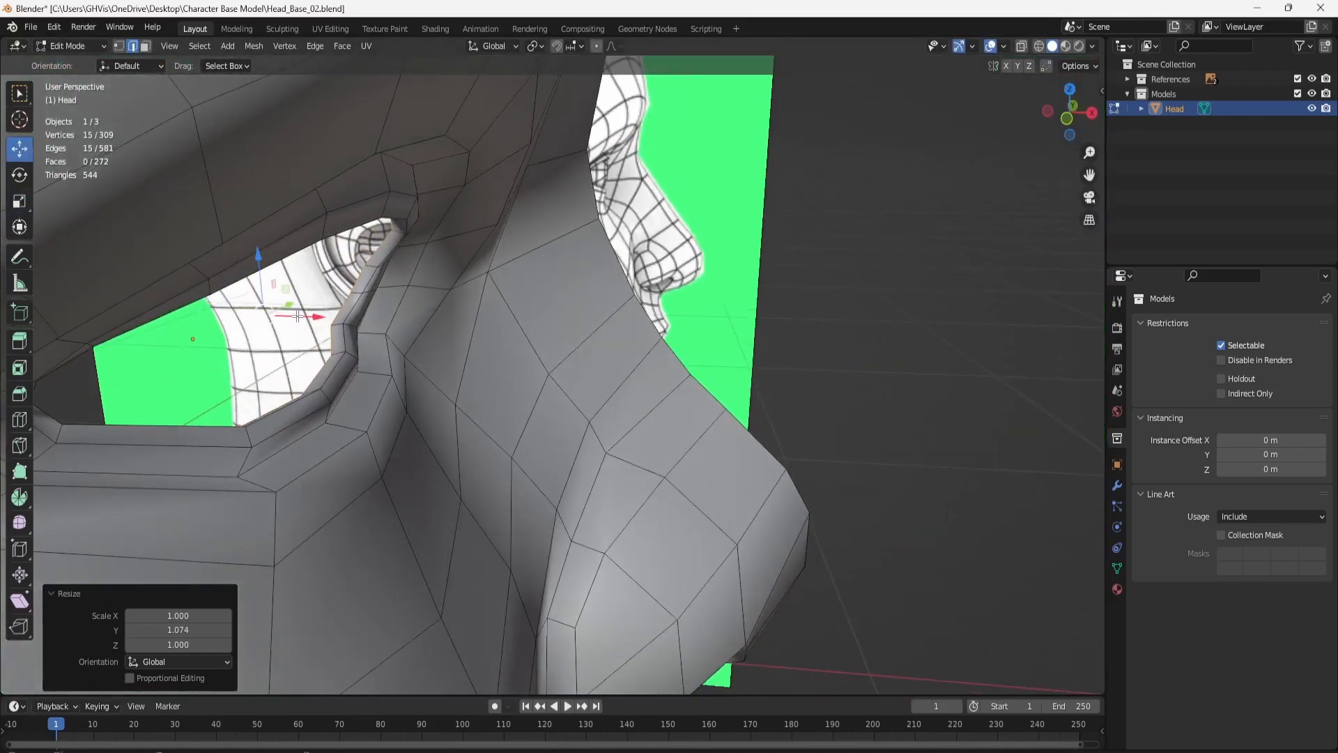
pyautogui.moveTo(298, 315); pyautogui.dragTo(273, 313)
pyautogui.moveTo(466, 323); pyautogui.dragTo(357, 334, button='middle')
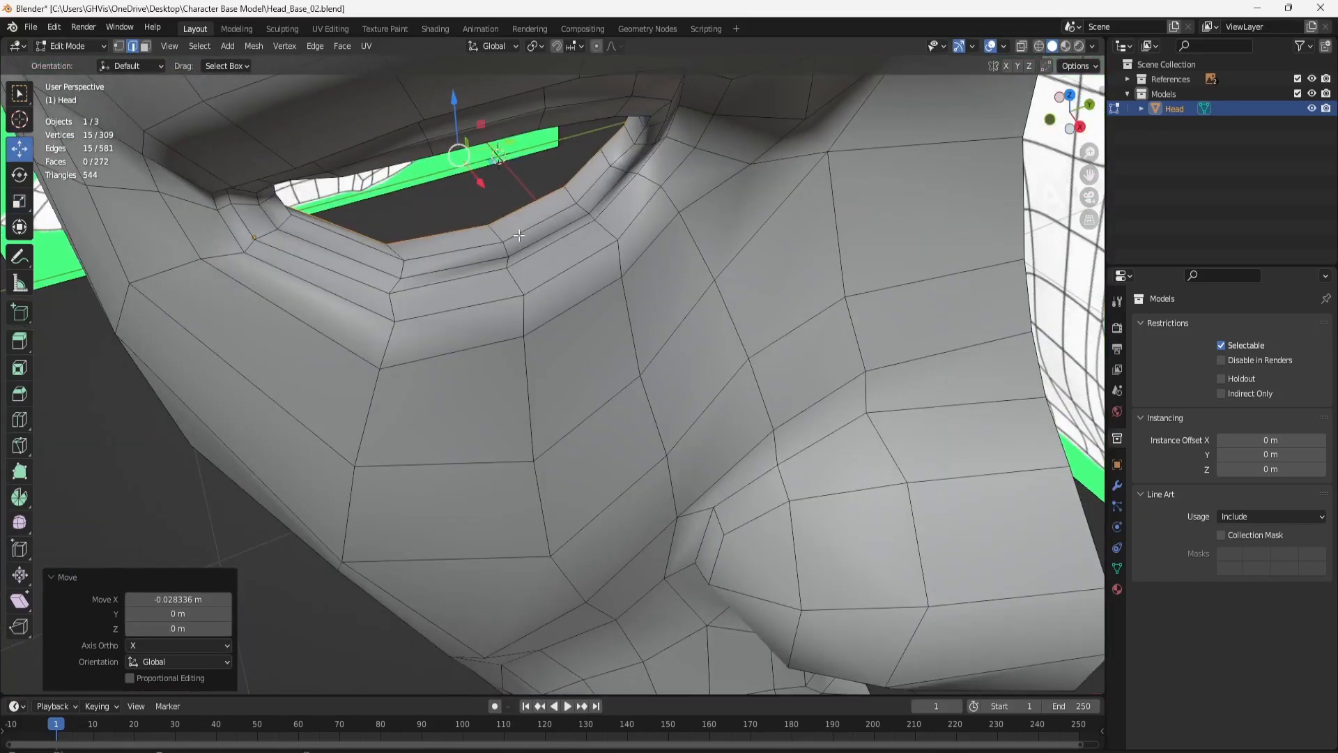
pyautogui.moveTo(510, 262); pyautogui.dragTo(542, 219, button='middle')
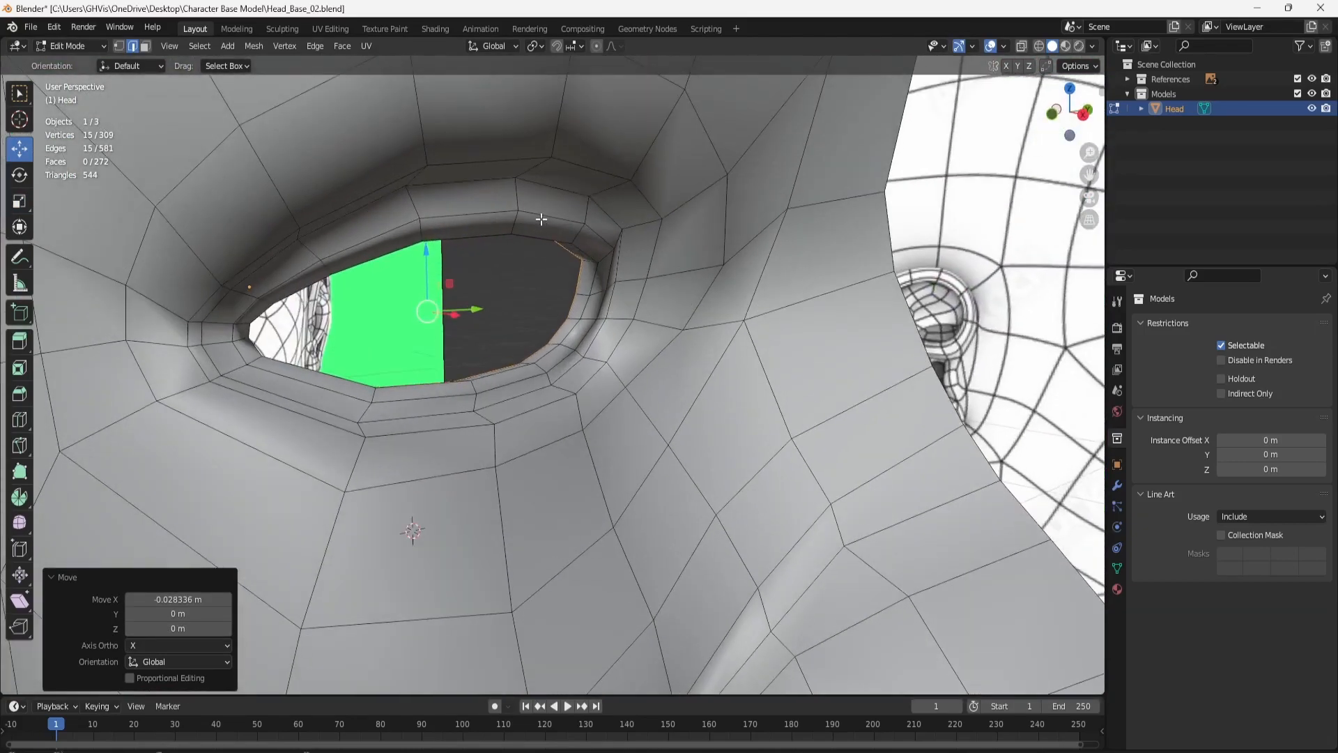
# Examine the eye socket and nose surface of the head in Object Mode and return to Edit Mode.
pyautogui.press('Tab')
pyautogui.scroll(-4, 540, 244)
pyautogui.moveTo(546, 301); pyautogui.dragTo(609, 437, button='middle')
pyautogui.scroll(-8, 536, 313)
pyautogui.scroll(4, 612, 488)
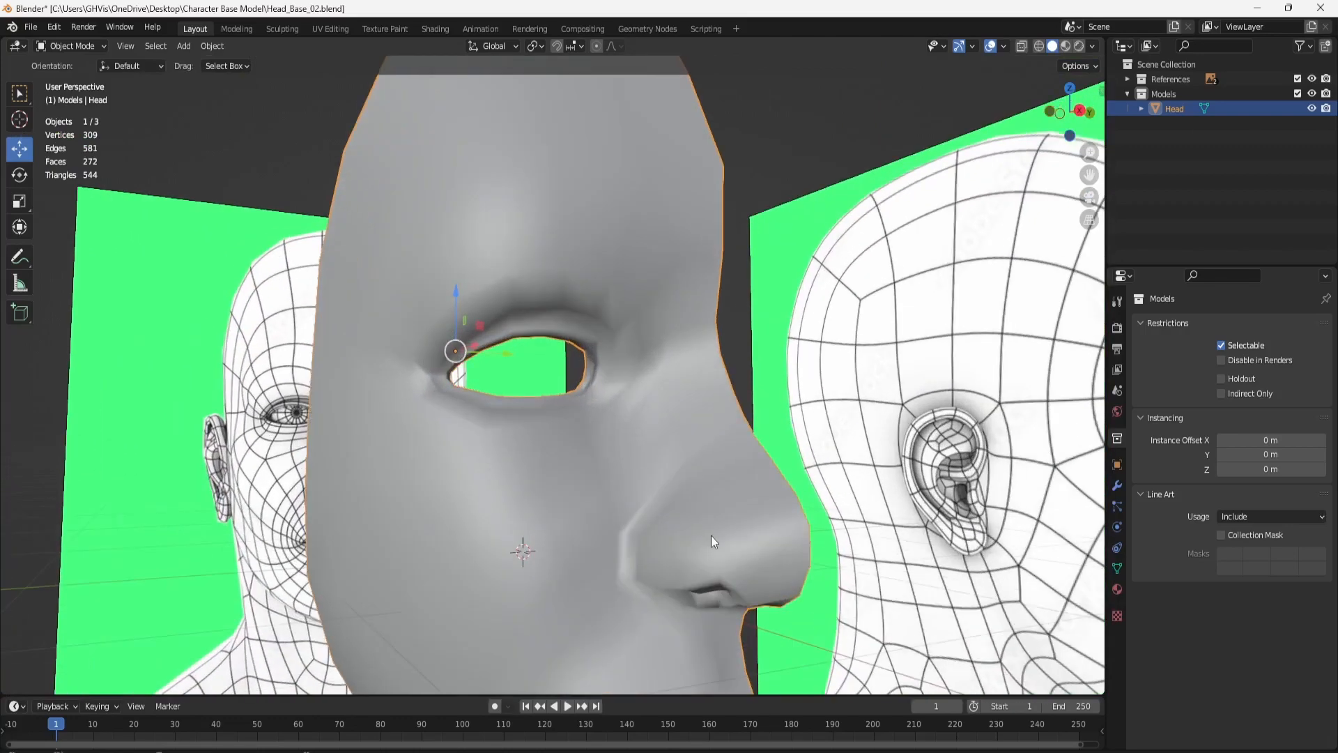
pyautogui.press('Tab')
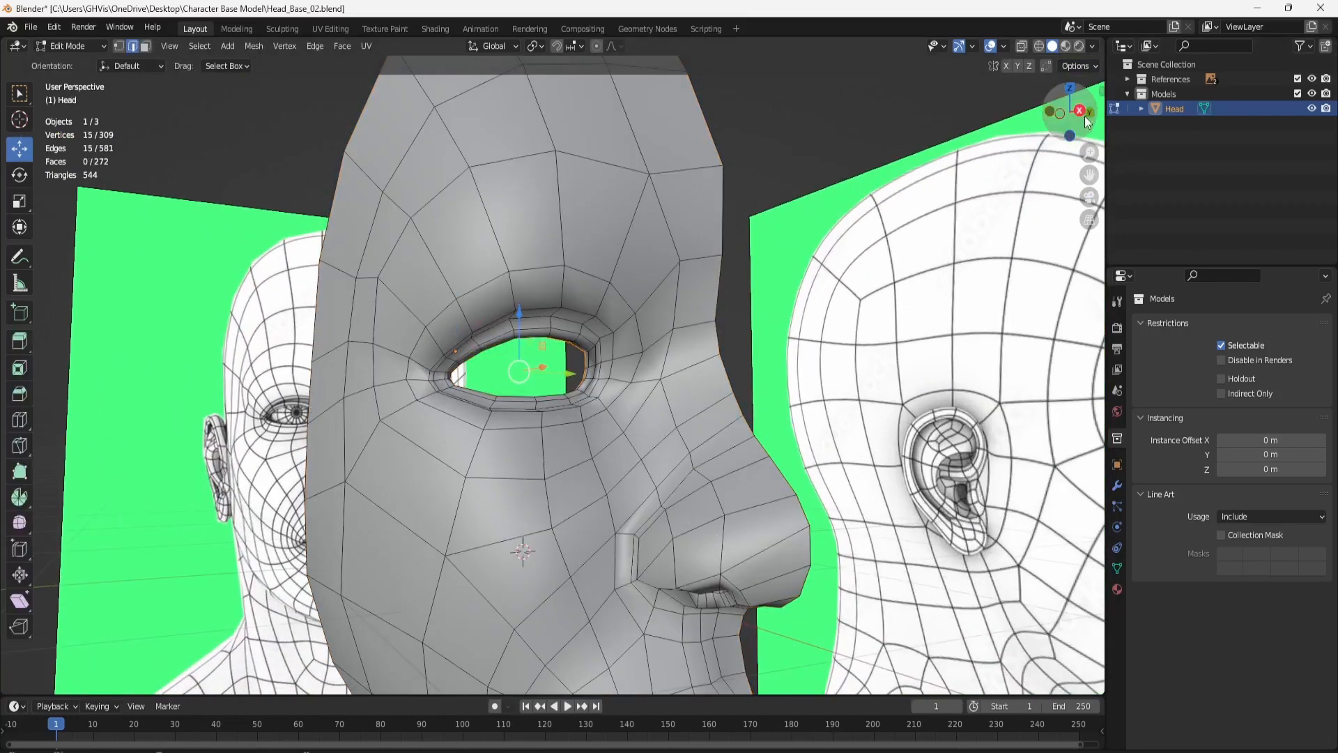
pyautogui.moveTo(1084, 116)
pyautogui.mouseDown()
pyautogui.moveTo(1080, 161)
pyautogui.moveTo(1073, 117)
pyautogui.mouseUp()
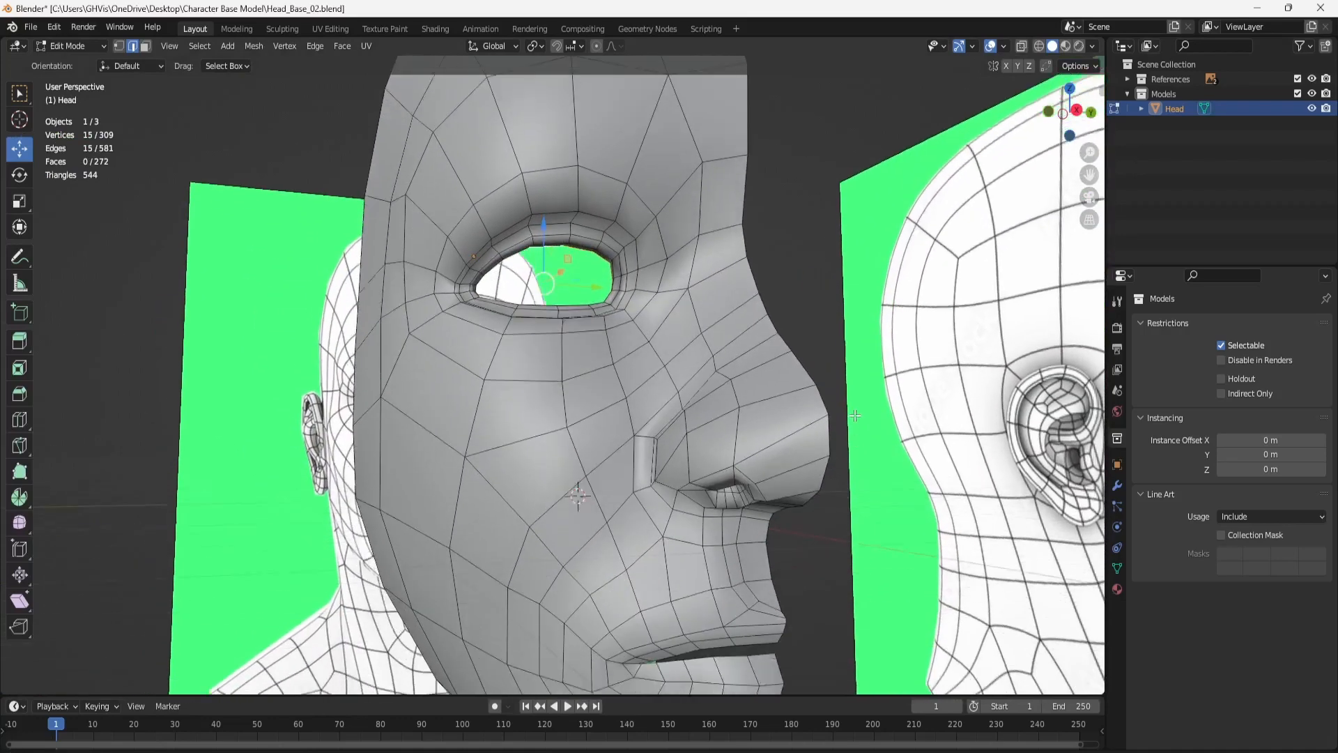
pyautogui.keyDown('shift'); pyautogui.moveTo(652, 447); pyautogui.dragTo(643, 392, button='middle'); pyautogui.keyUp('shift')
# In vertex select mode, move the vertex beneath the nostril wing about -0.010 m along X and -0.028 m along Z.
pyautogui.click(120, 47)
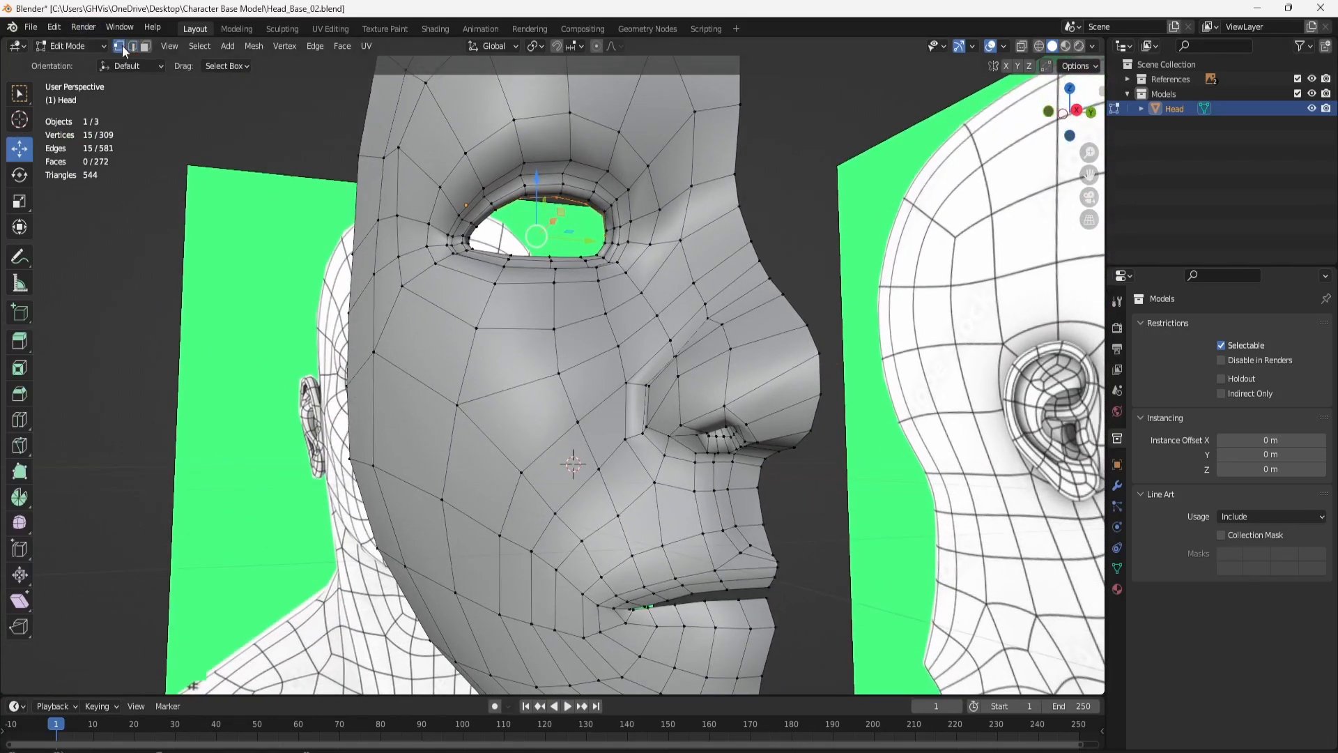
pyautogui.click(666, 434)
pyautogui.moveTo(680, 409); pyautogui.dragTo(678, 418)
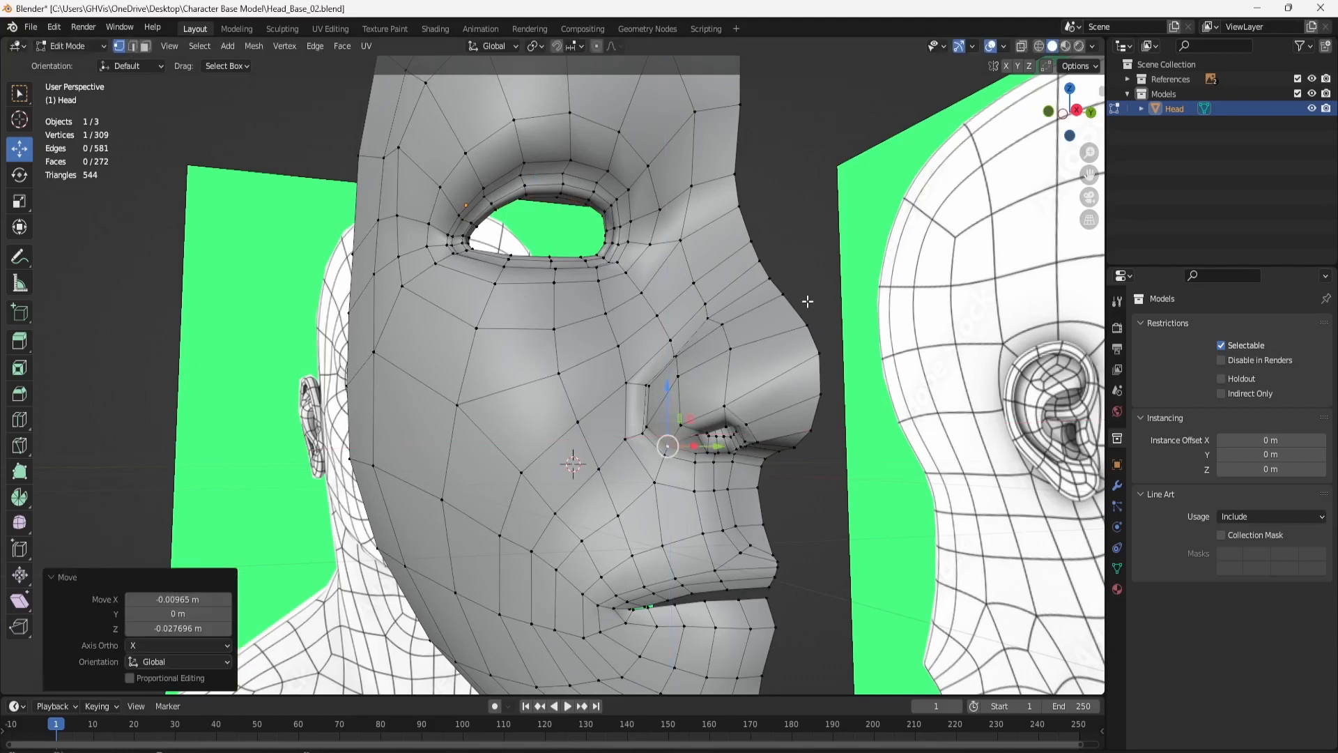
# Raise the vertex on the side of the nose above the nostril slightly and move it about 0.015 m along Y.
pyautogui.click(708, 313)
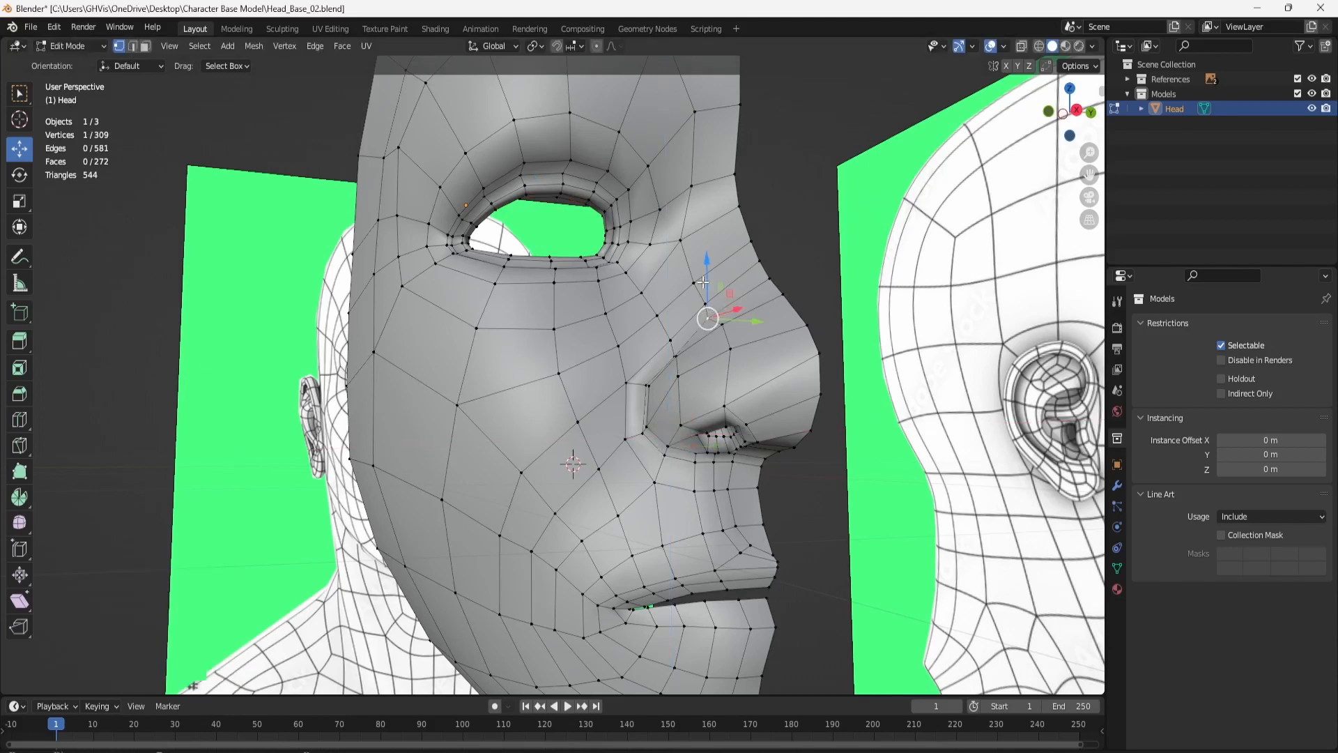
pyautogui.moveTo(704, 282); pyautogui.dragTo(702, 275)
pyautogui.moveTo(759, 315); pyautogui.dragTo(767, 308)
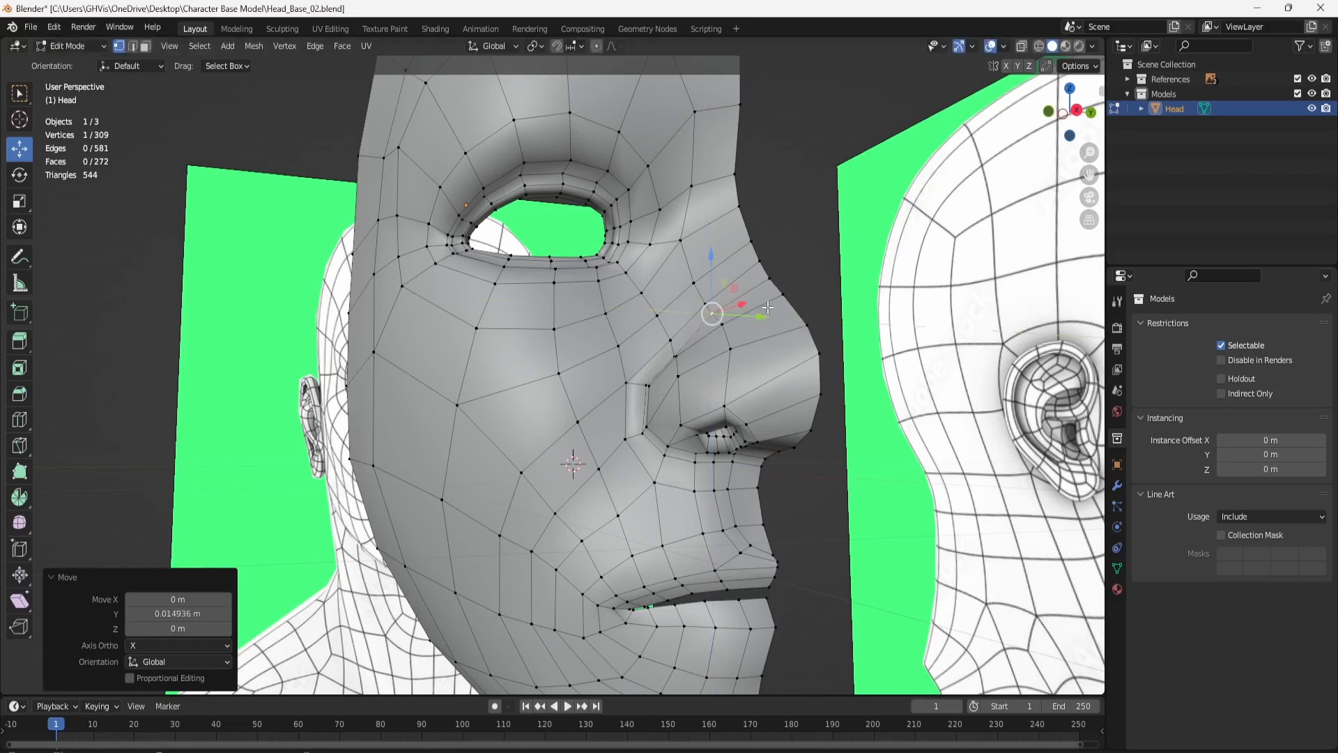
# In right view, move the lip-corner vertex backward along Y and about -0.007 m along Z, and raise the nearby upper-lip edge vertex about 0.009 m.
pyautogui.click(1078, 110)
pyautogui.scroll(-2, 721, 450)
pyautogui.scroll(10, 714, 463)
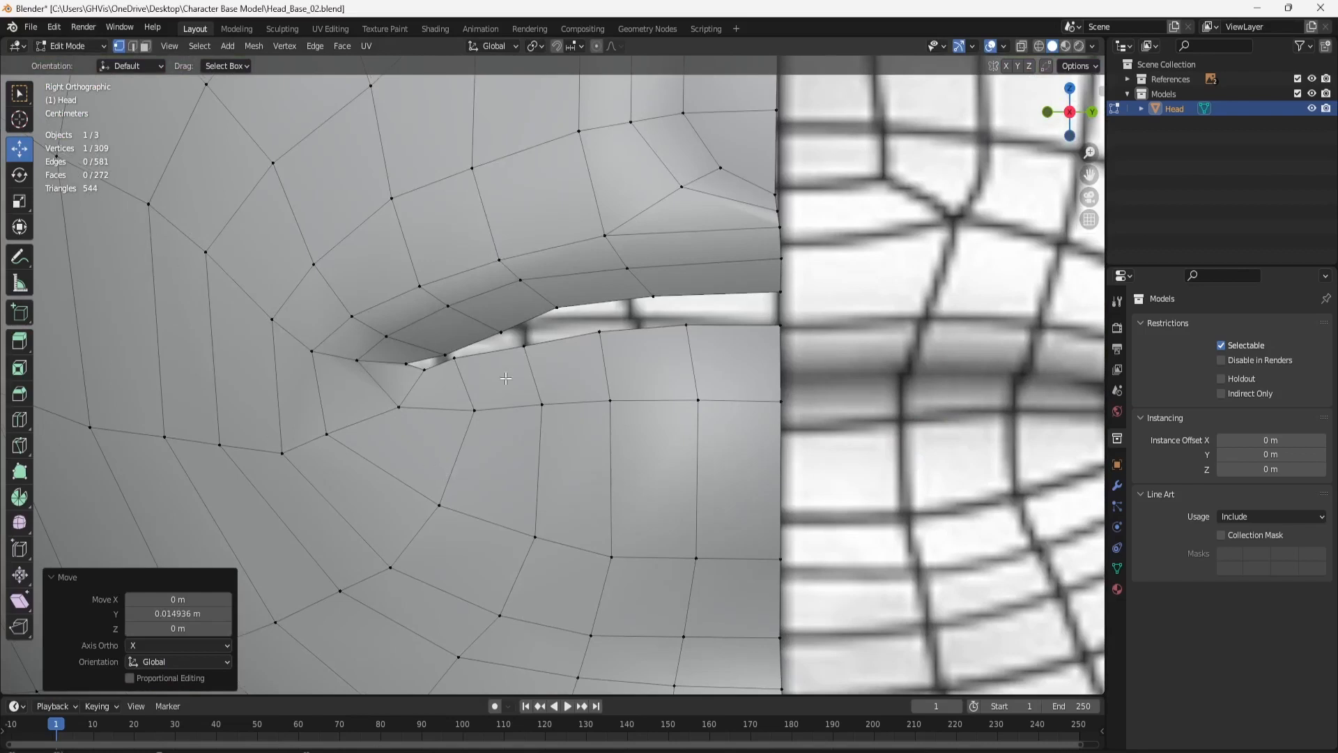
pyautogui.click(473, 367)
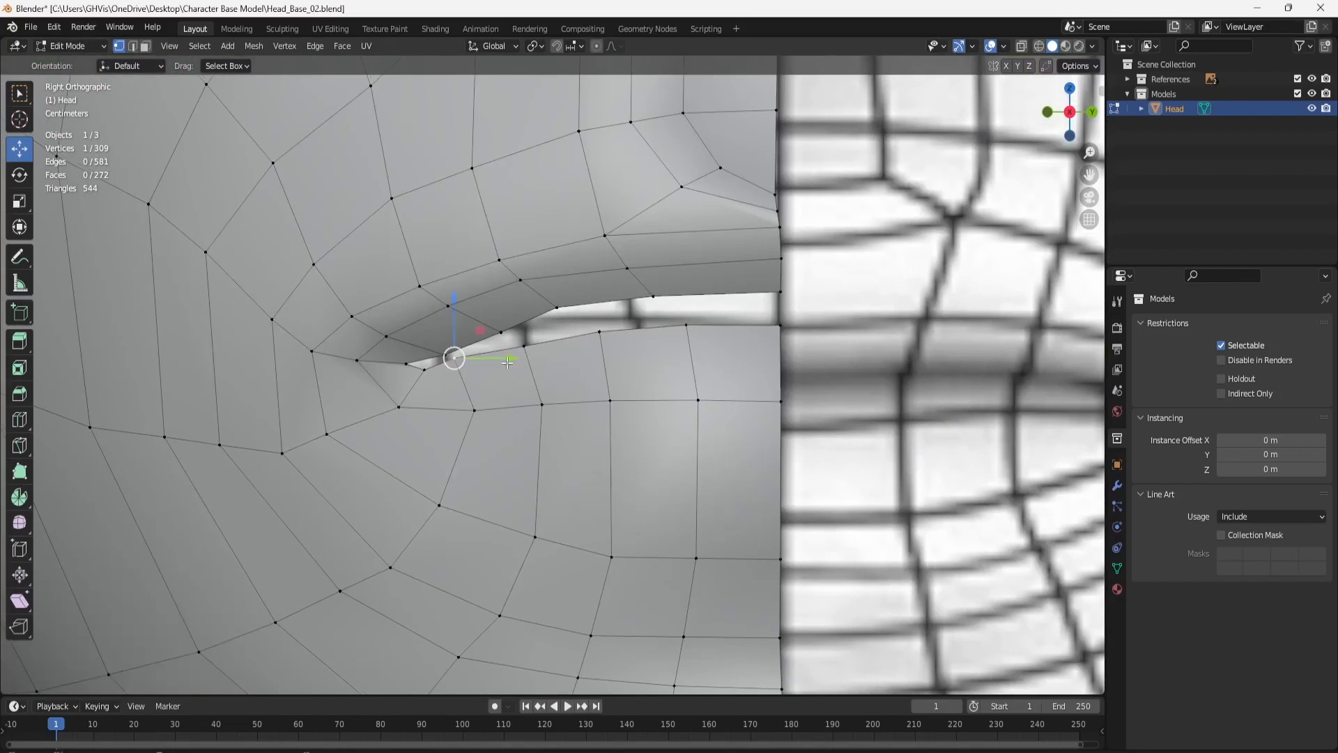
pyautogui.click(419, 368)
pyautogui.moveTo(404, 367); pyautogui.dragTo(388, 369)
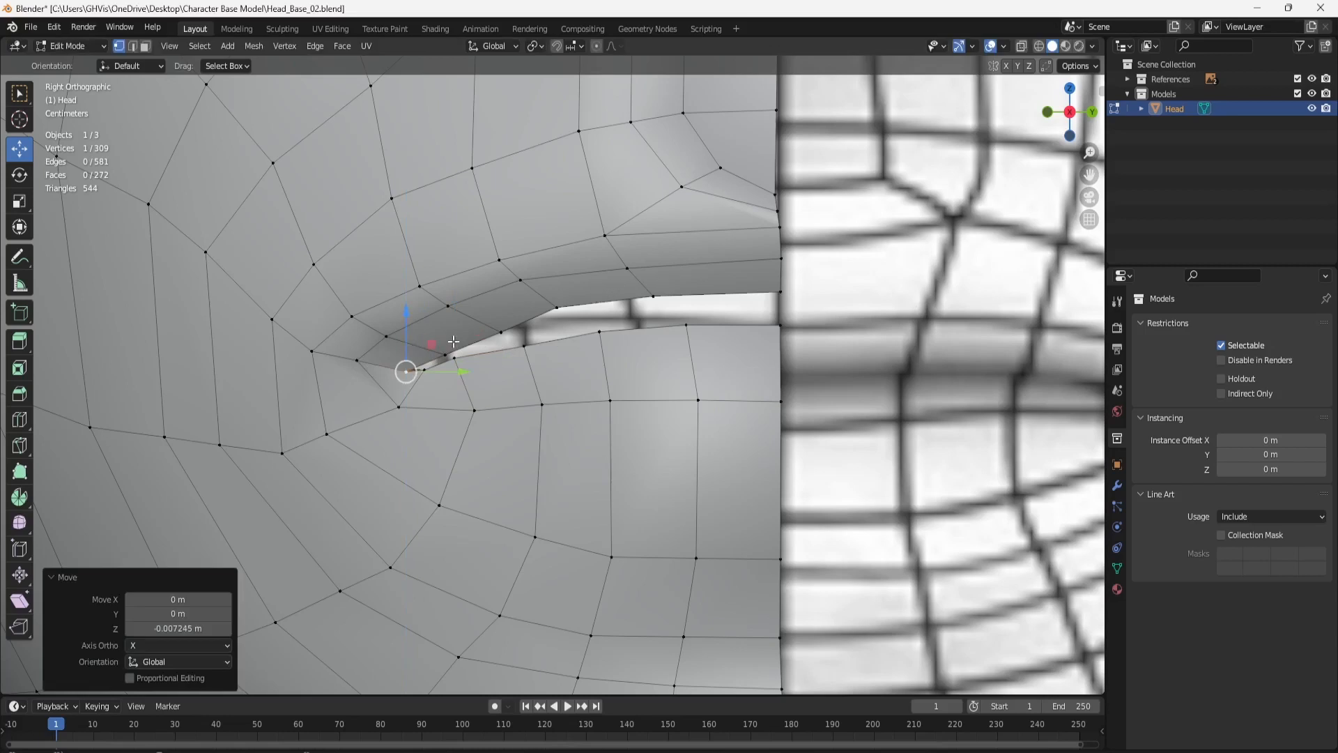
pyautogui.click(501, 332)
pyautogui.moveTo(499, 303); pyautogui.dragTo(499, 292)
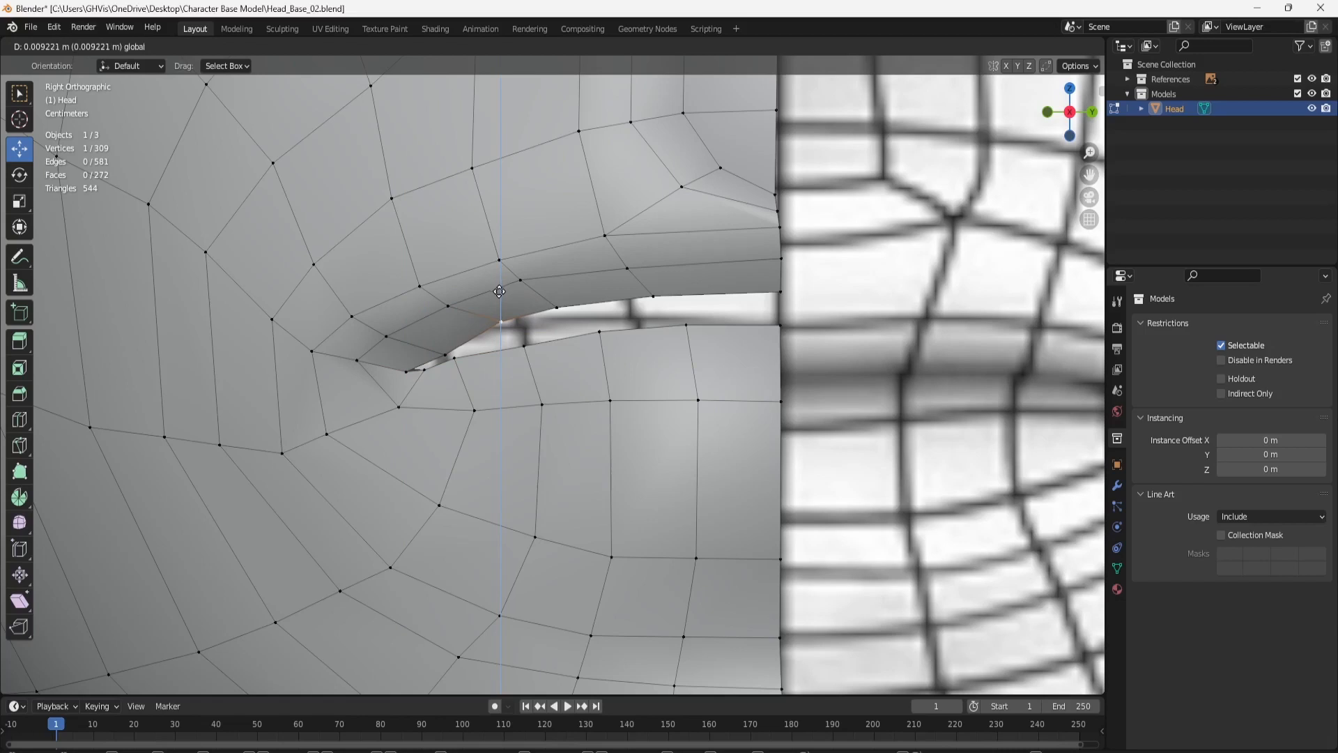
# Lower the two upper-lip edge vertices nearest the midline by about 0.013 m along Z.
pyautogui.click(556, 307)
pyautogui.keyDown('shift'); pyautogui.click(655, 299); pyautogui.keyUp('shift')
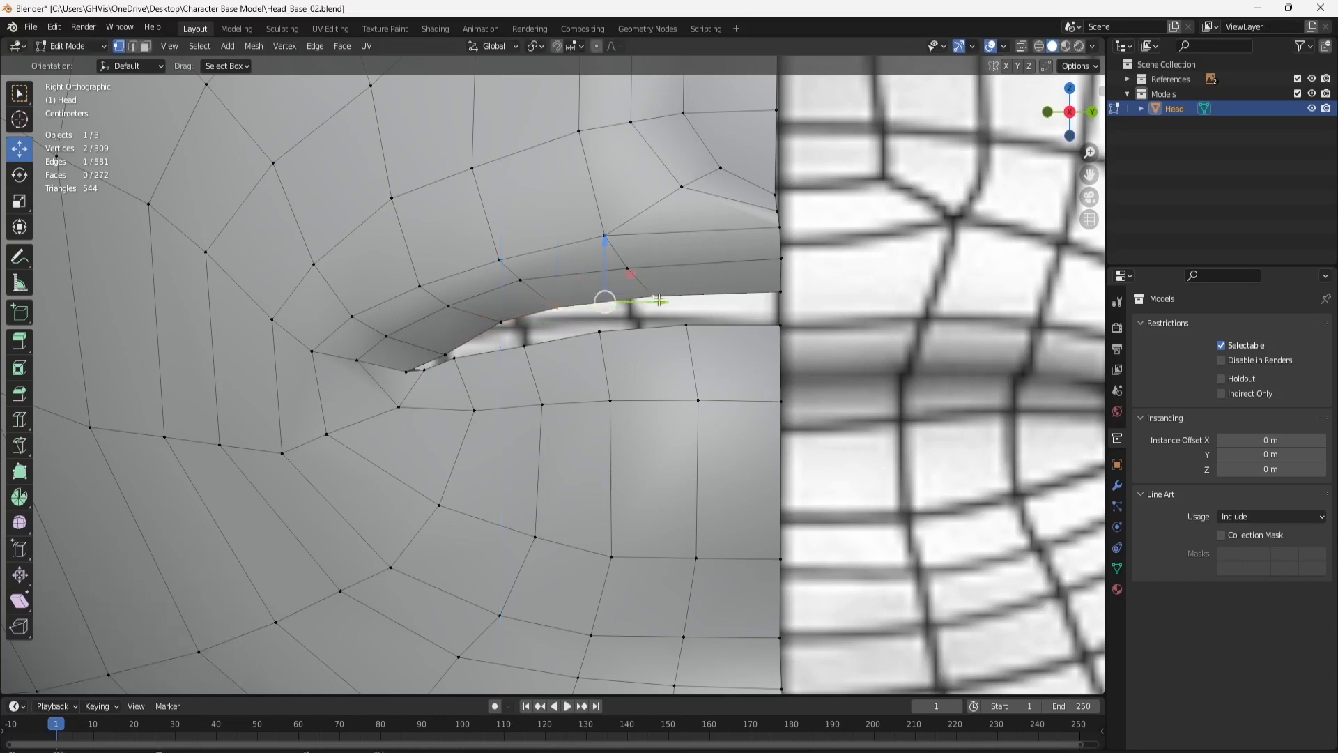
pyautogui.click(778, 296)
pyautogui.keyDown('shift'); pyautogui.click(655, 299); pyautogui.keyUp('shift')
pyautogui.click(696, 274)
pyautogui.click(653, 298)
pyautogui.keyDown('shift'); pyautogui.click(778, 295); pyautogui.keyUp('shift')
pyautogui.moveTo(718, 249); pyautogui.dragTo(716, 258)
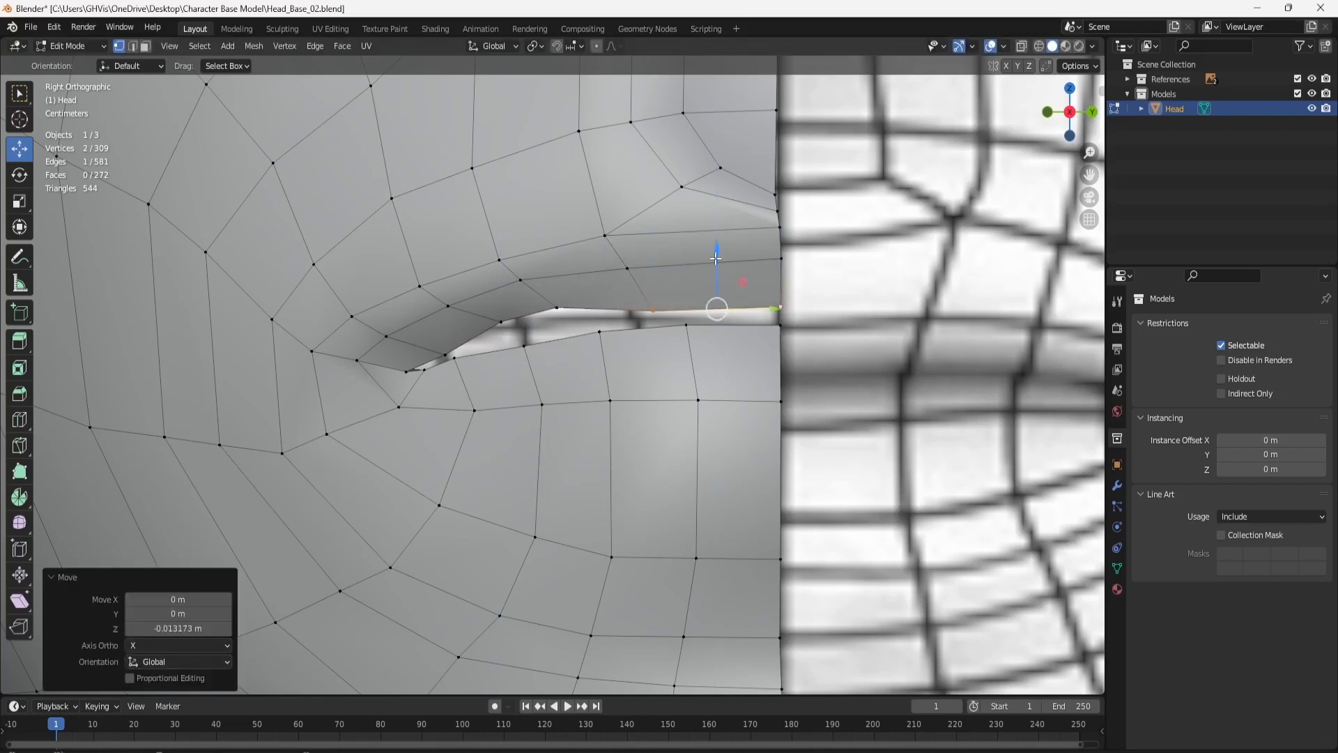
# Lower the two midline vertices of the row above the lip edge about 0.007 m and their outer neighbour about 0.004 m.
pyautogui.click(641, 259)
pyautogui.keyDown('shift'); pyautogui.click(785, 260); pyautogui.keyUp('shift')
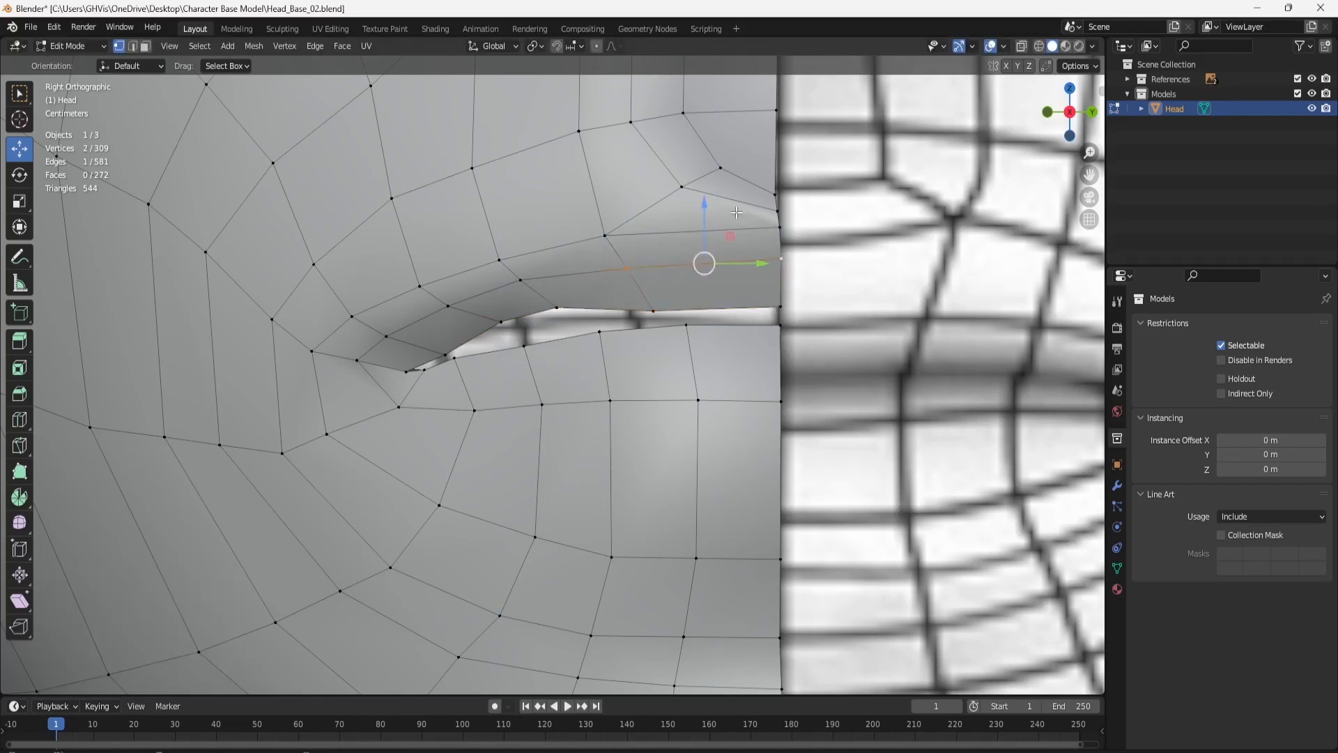
pyautogui.moveTo(708, 207); pyautogui.dragTo(710, 219)
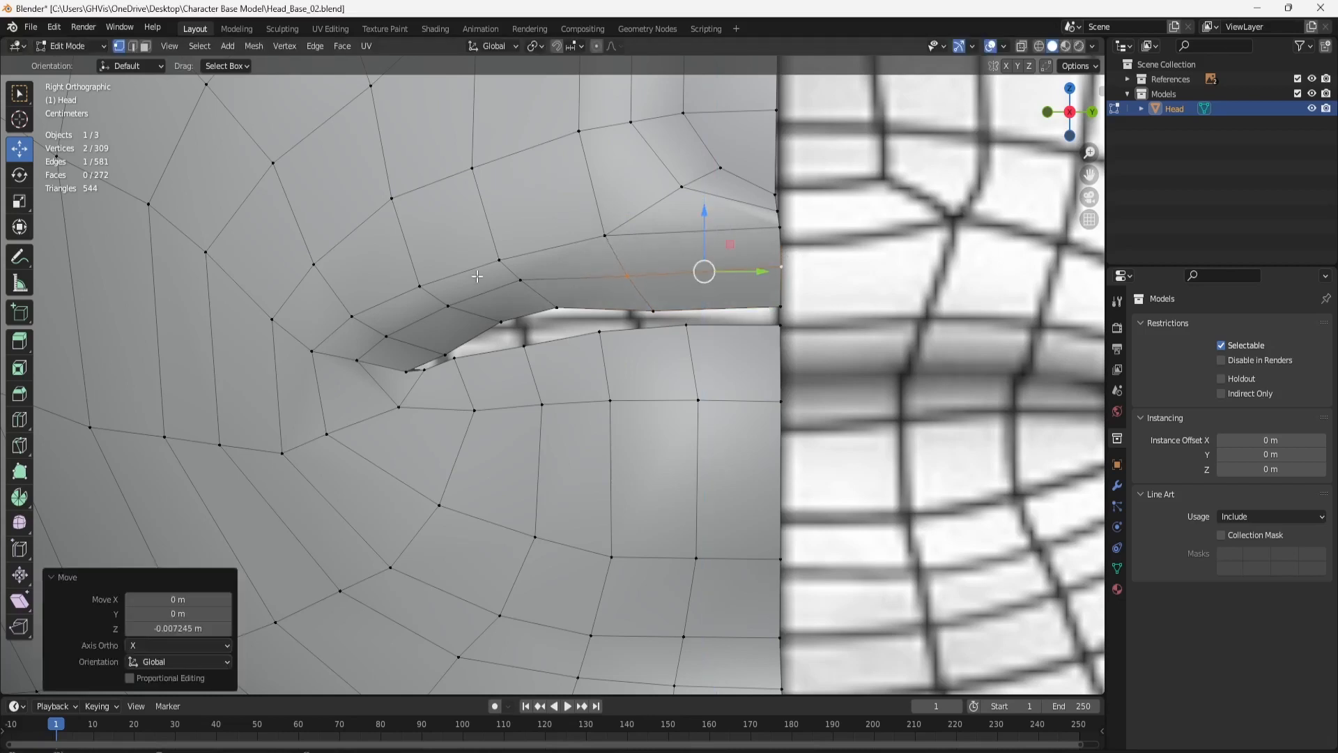
pyautogui.click(519, 280)
pyautogui.moveTo(520, 246); pyautogui.dragTo(521, 252)
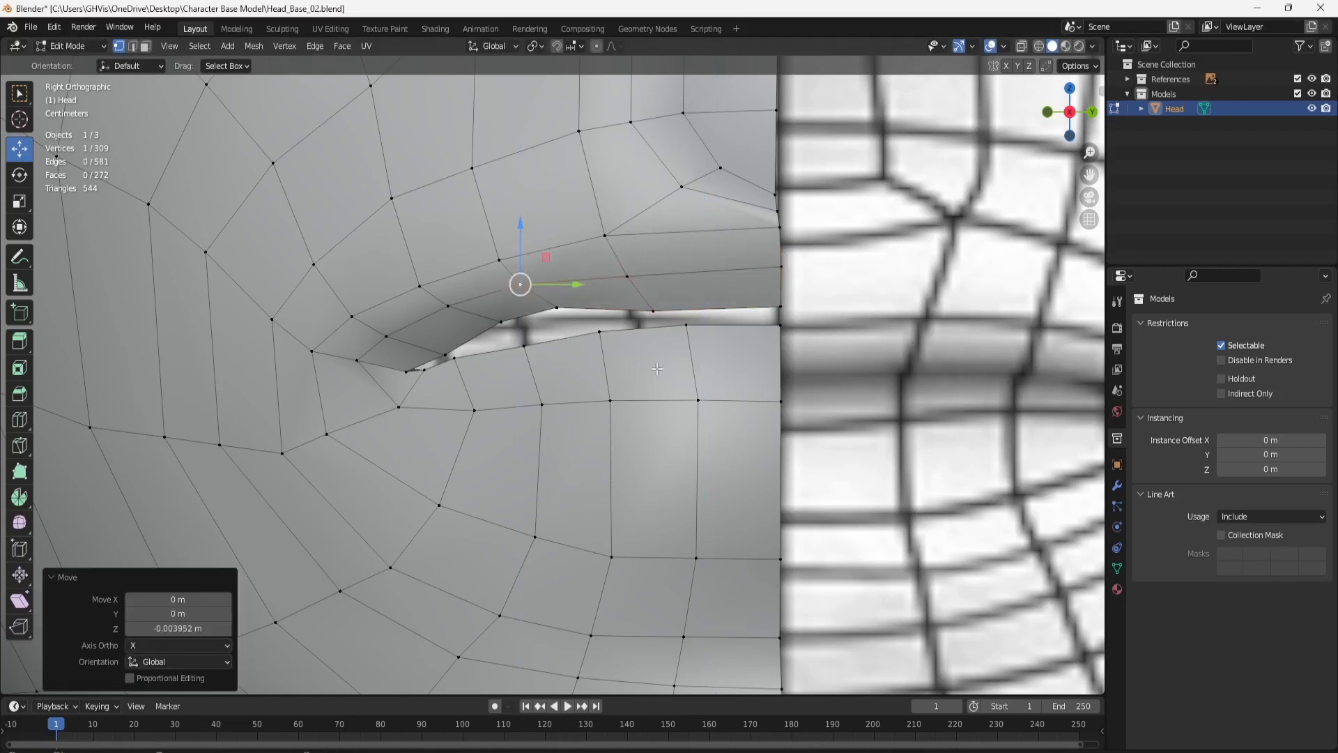
# Select the lip opening's edge loop and extrude it about -0.036 m along X and 0.004 m along Z in front view.
pyautogui.keyDown('alt'); pyautogui.click(599, 308); pyautogui.keyUp('alt')
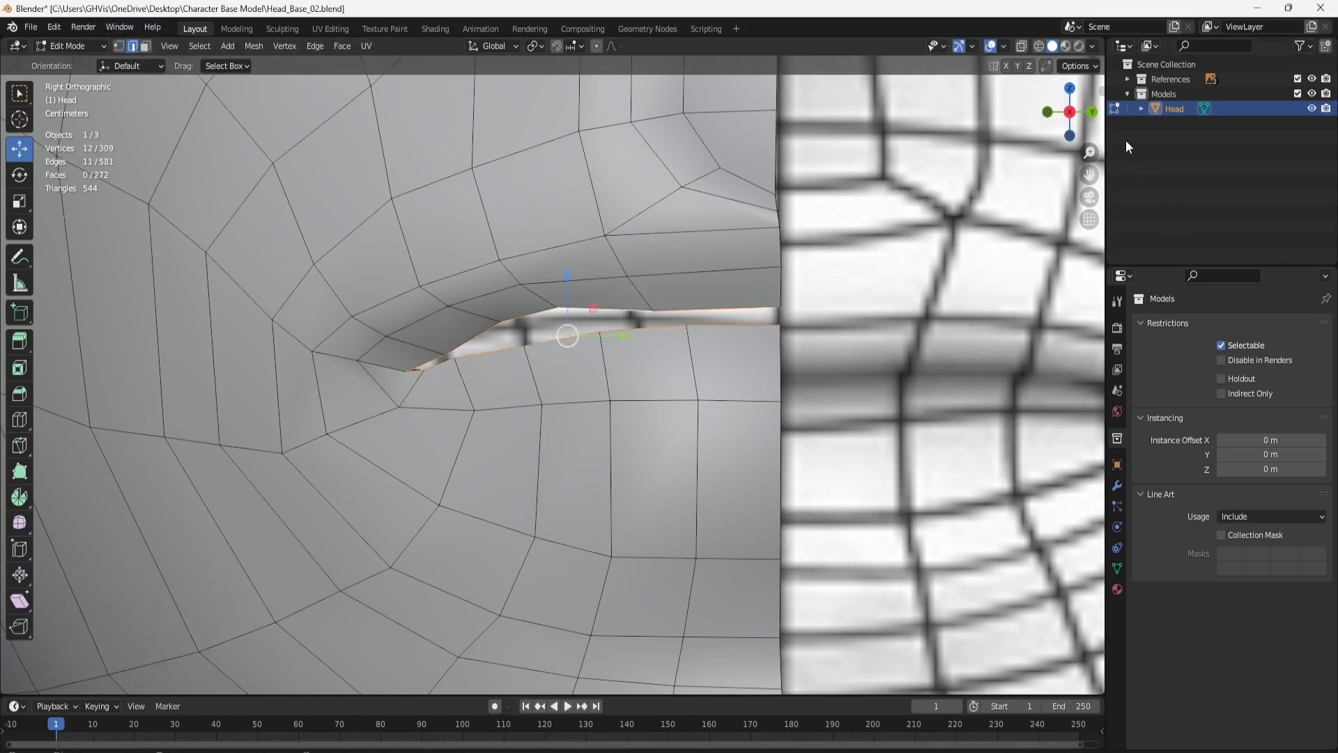
pyautogui.click(1070, 111)
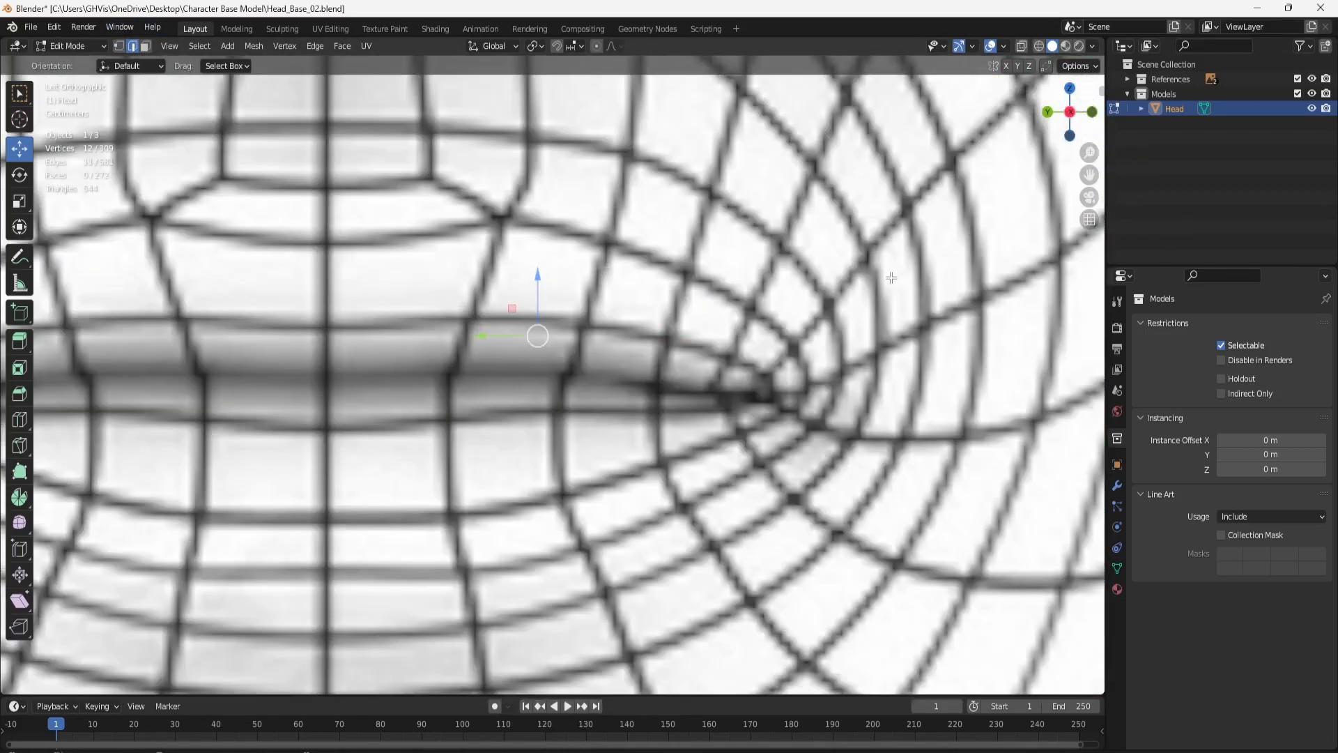
pyautogui.click(1092, 111)
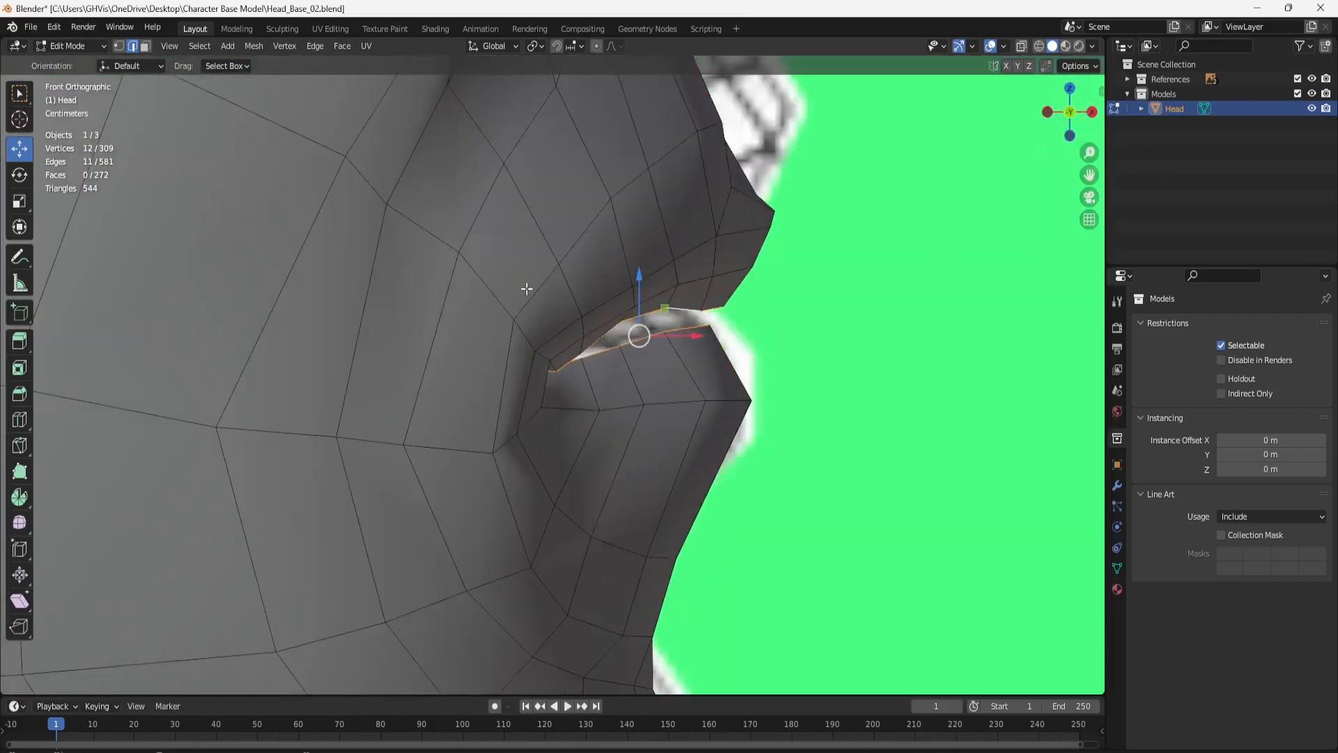
pyautogui.click(20, 341)
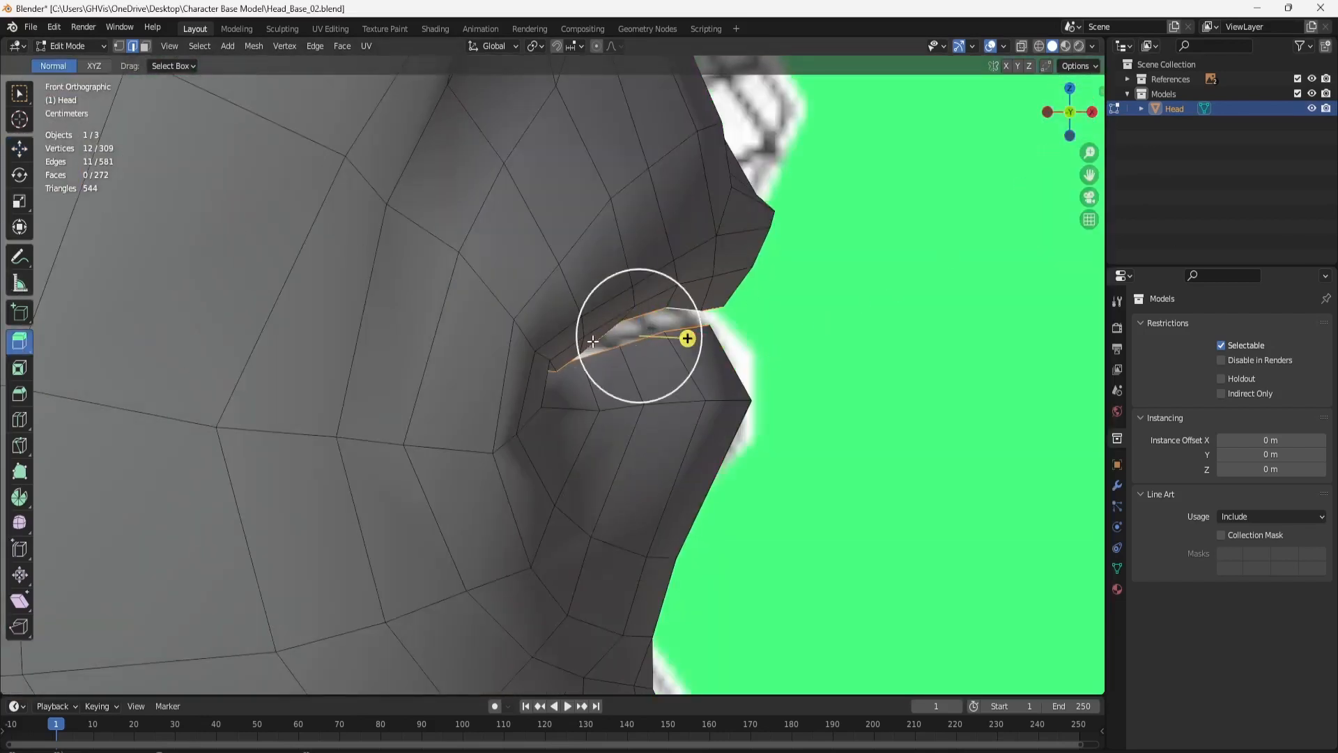
pyautogui.moveTo(592, 341); pyautogui.dragTo(539, 319)
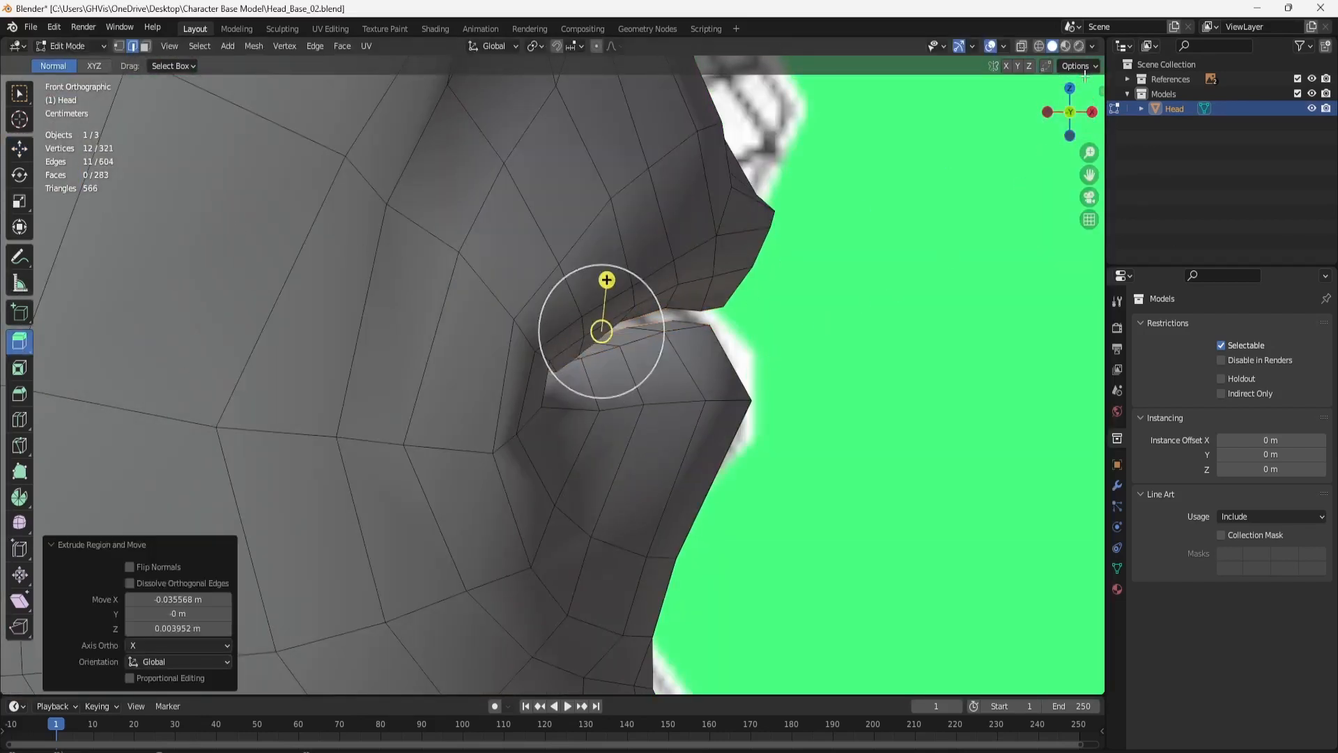
# Reselect the extruded inner lip loop and view it from inside the head.
pyautogui.click(1019, 143)
pyautogui.click(1092, 111)
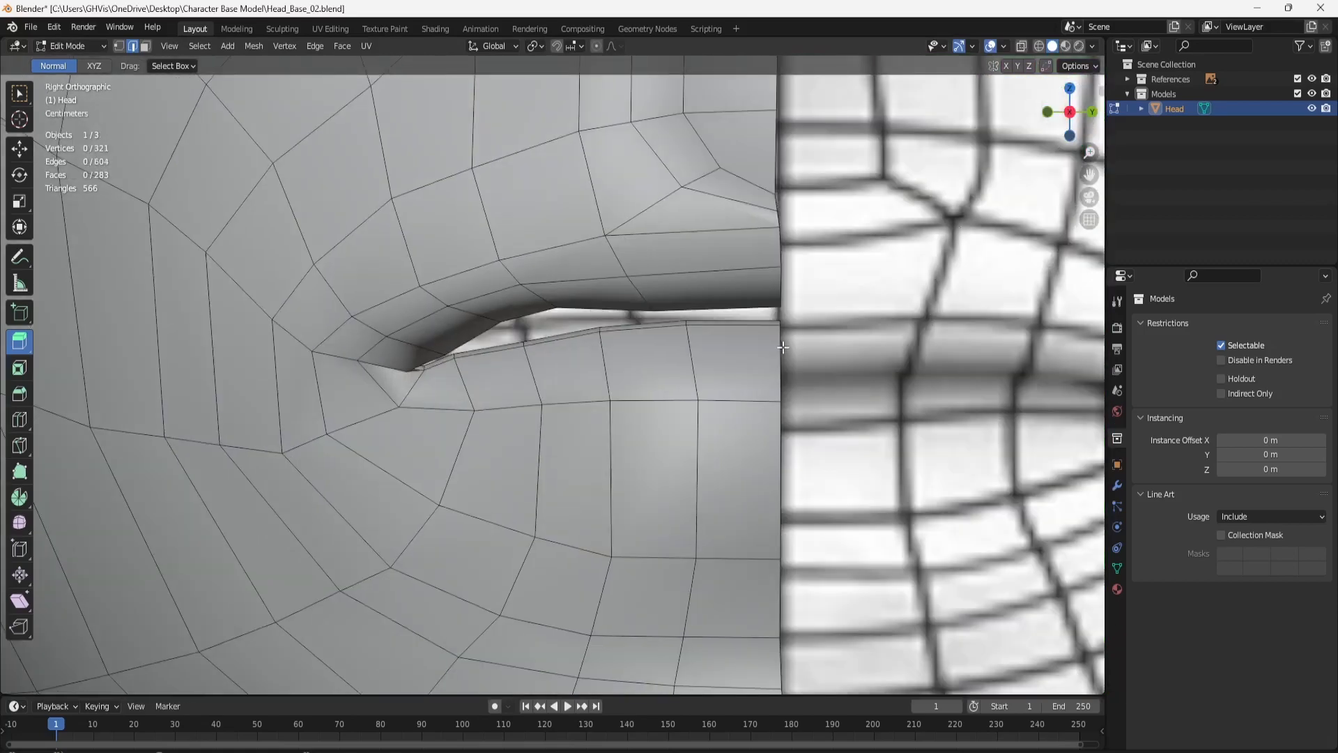
pyautogui.keyDown('alt'); pyautogui.click(838, 326); pyautogui.keyUp('alt')
pyautogui.moveTo(837, 326); pyautogui.dragTo(816, 370, button='middle')
pyautogui.moveTo(598, 521); pyautogui.dragTo(605, 477, button='middle')
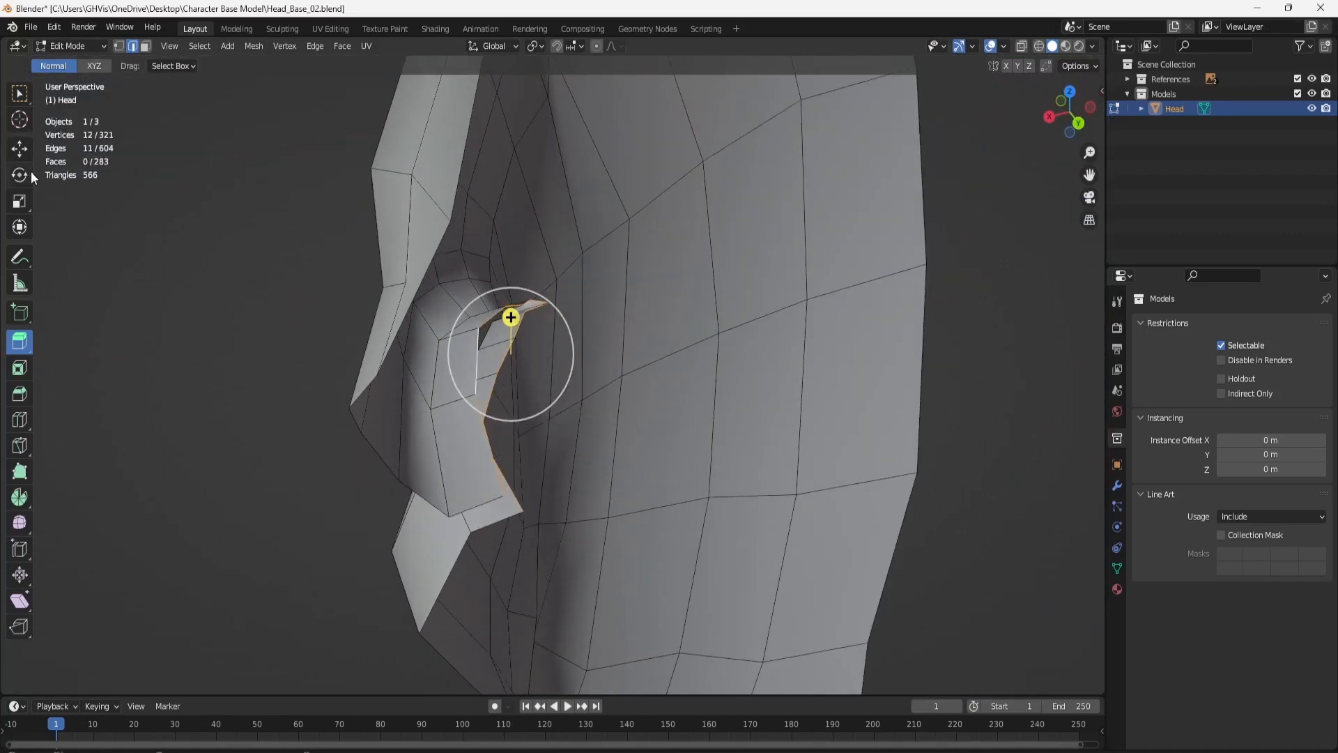
# Try to scale the extruded inner lip loop along Z from the angled inside view.
pyautogui.click(20, 202)
pyautogui.moveTo(507, 303); pyautogui.dragTo(506, 291)
pyautogui.hotkey('ctrl', 'z')
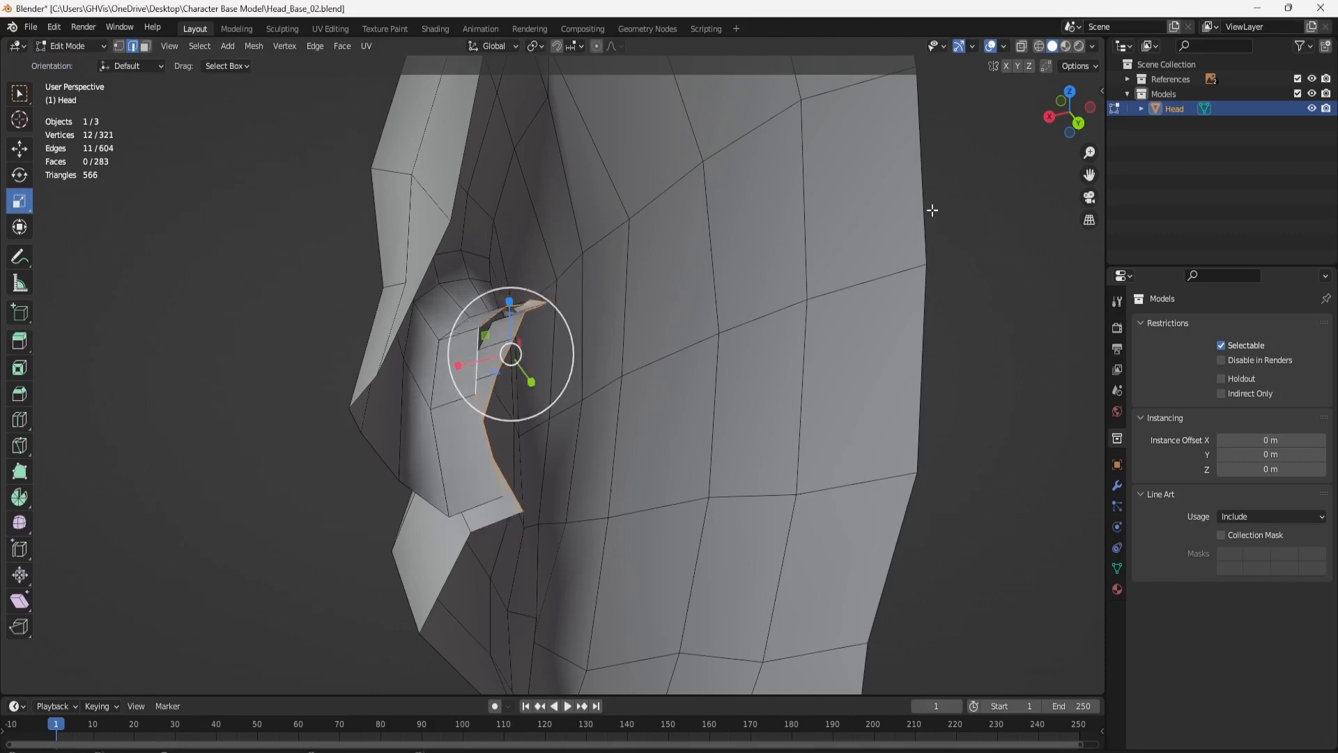
# Hide the References collection in back view and try to stretch the inner lip loop vertically along Z.
pyautogui.click(1078, 124)
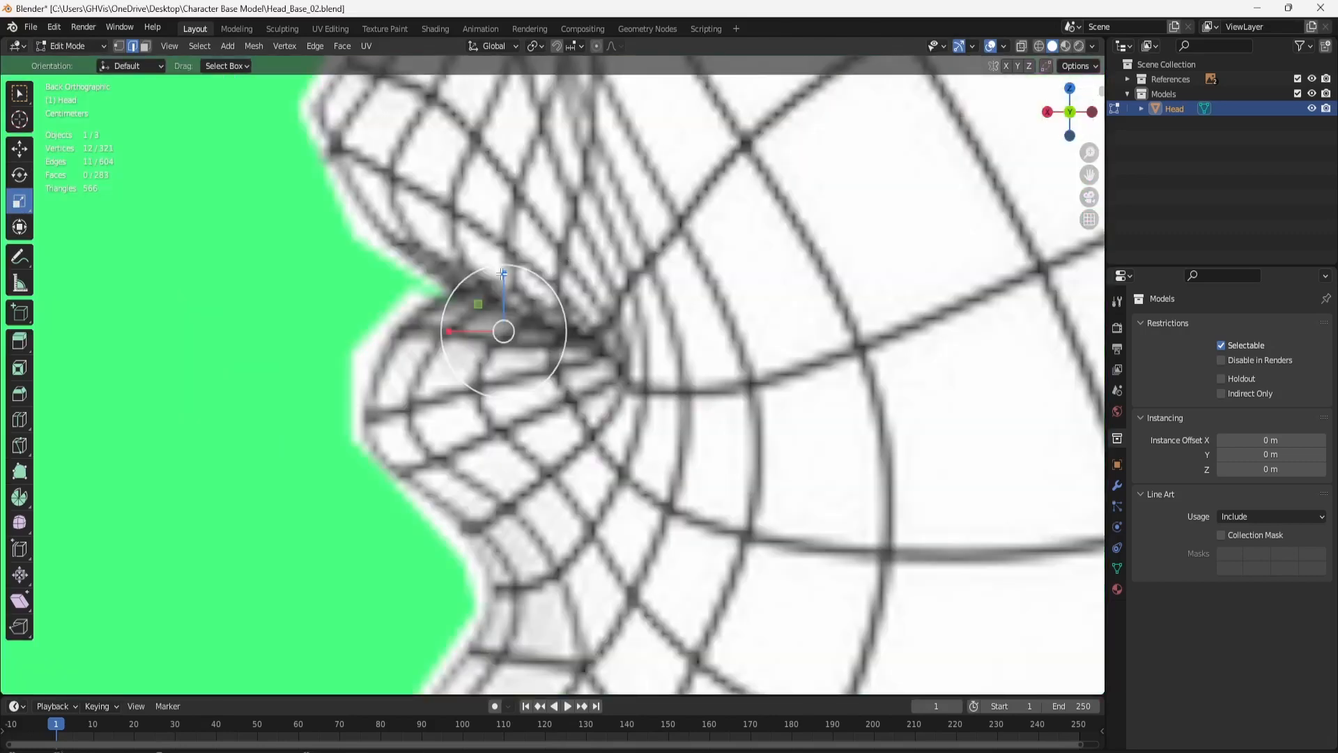
pyautogui.click(1311, 79)
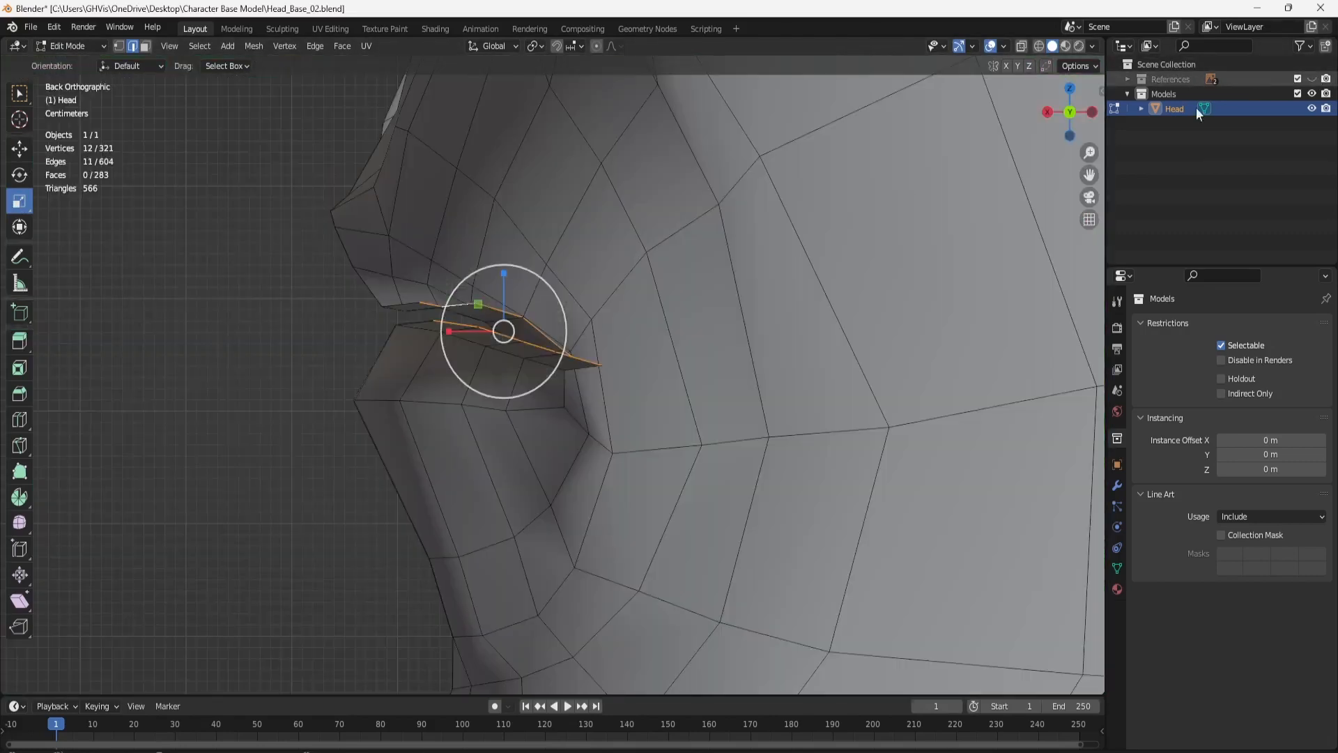
pyautogui.moveTo(503, 274)
pyautogui.mouseDown()
pyautogui.moveTo(507, 239)
pyautogui.moveTo(522, 256)
pyautogui.mouseUp()
pyautogui.hotkey('ctrl', 'z')
pyautogui.moveTo(522, 292); pyautogui.dragTo(333, 363, button='middle')
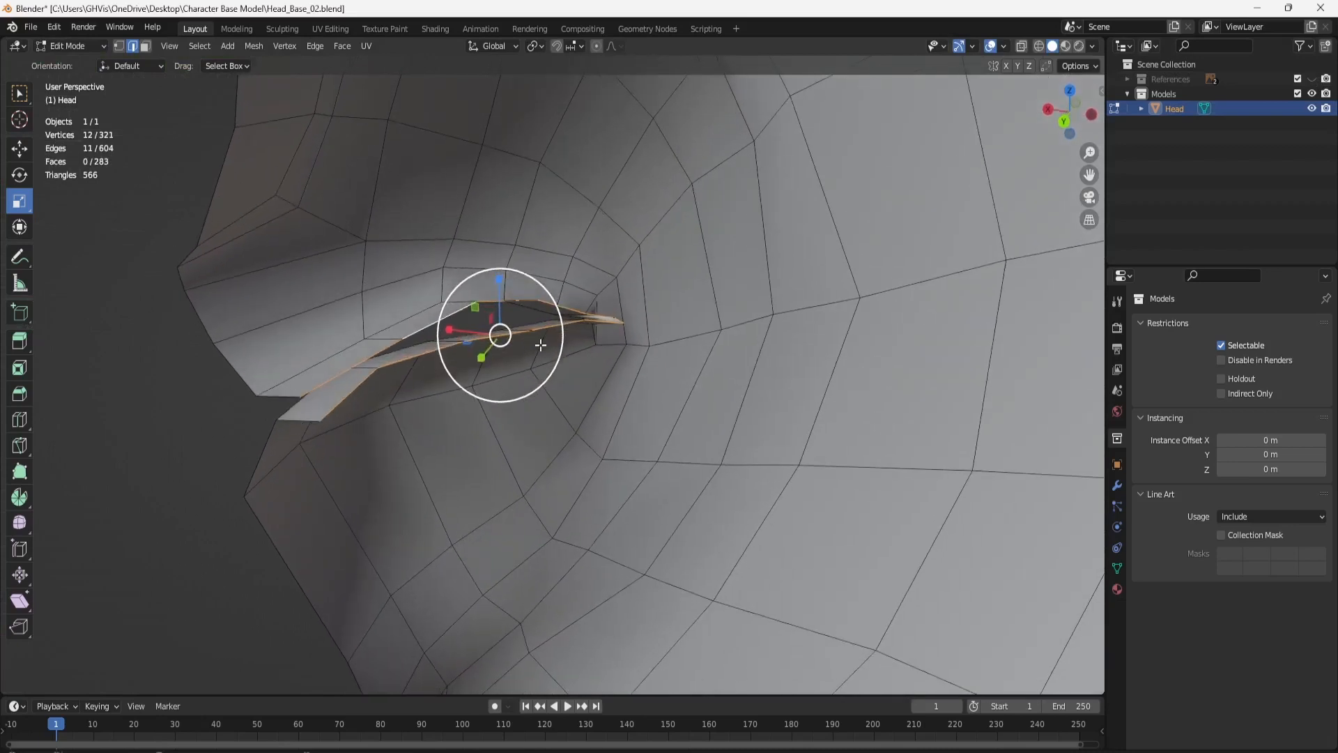
# Select the five upper edges of the extruded inner lip loop and raise them along Z.
pyautogui.click(25, 151)
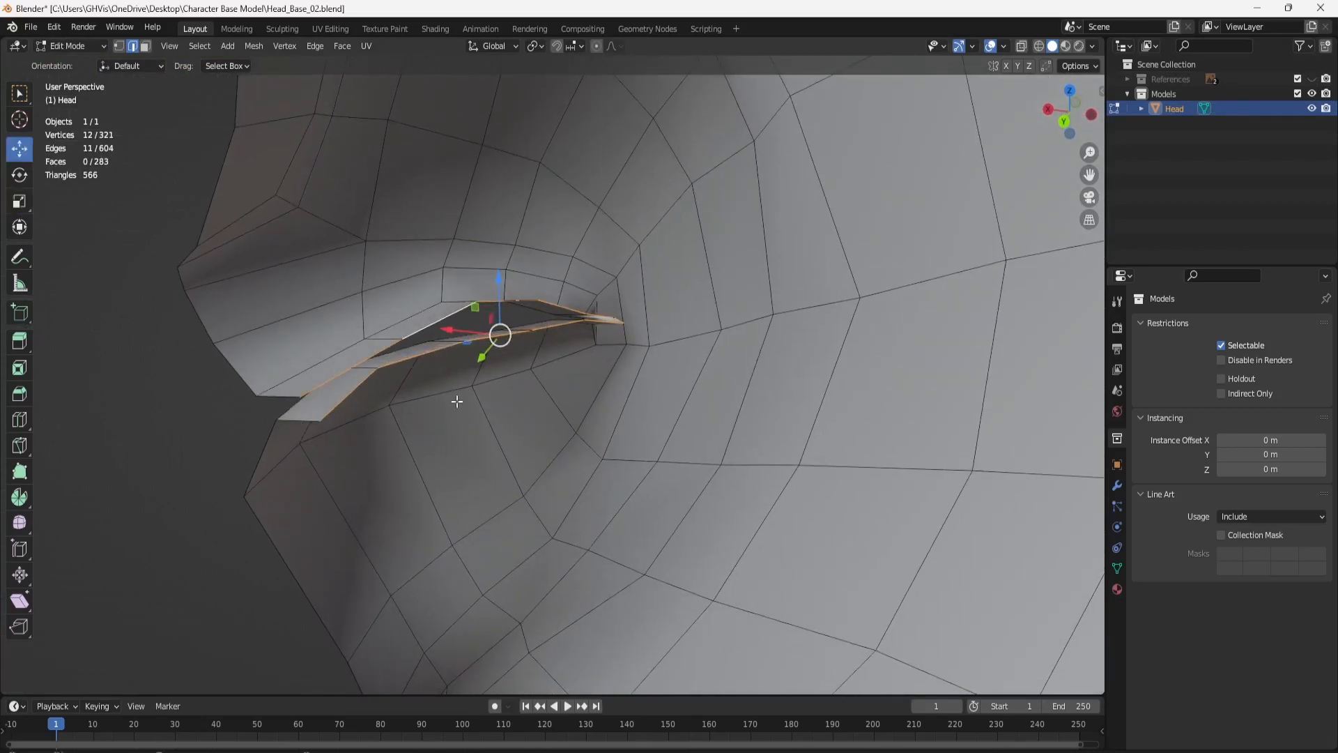
pyautogui.click(344, 375)
pyautogui.keyDown('shift'); pyautogui.click(435, 326); pyautogui.keyUp('shift')
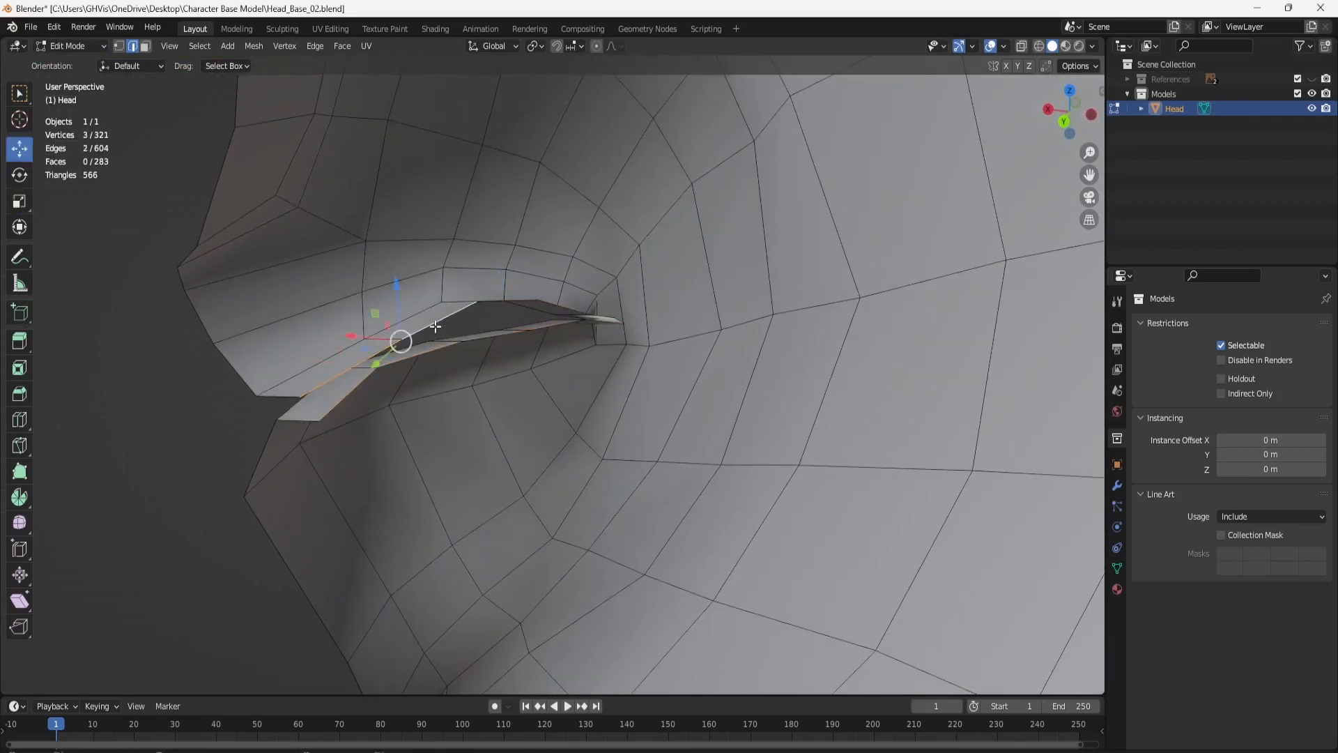
pyautogui.keyDown('shift'); pyautogui.click(493, 299); pyautogui.keyUp('shift')
pyautogui.moveTo(508, 306); pyautogui.dragTo(596, 351, button='middle')
pyautogui.keyDown('shift'); pyautogui.click(630, 311); pyautogui.keyUp('shift')
pyautogui.keyDown('shift'); pyautogui.click(665, 321); pyautogui.keyUp('shift')
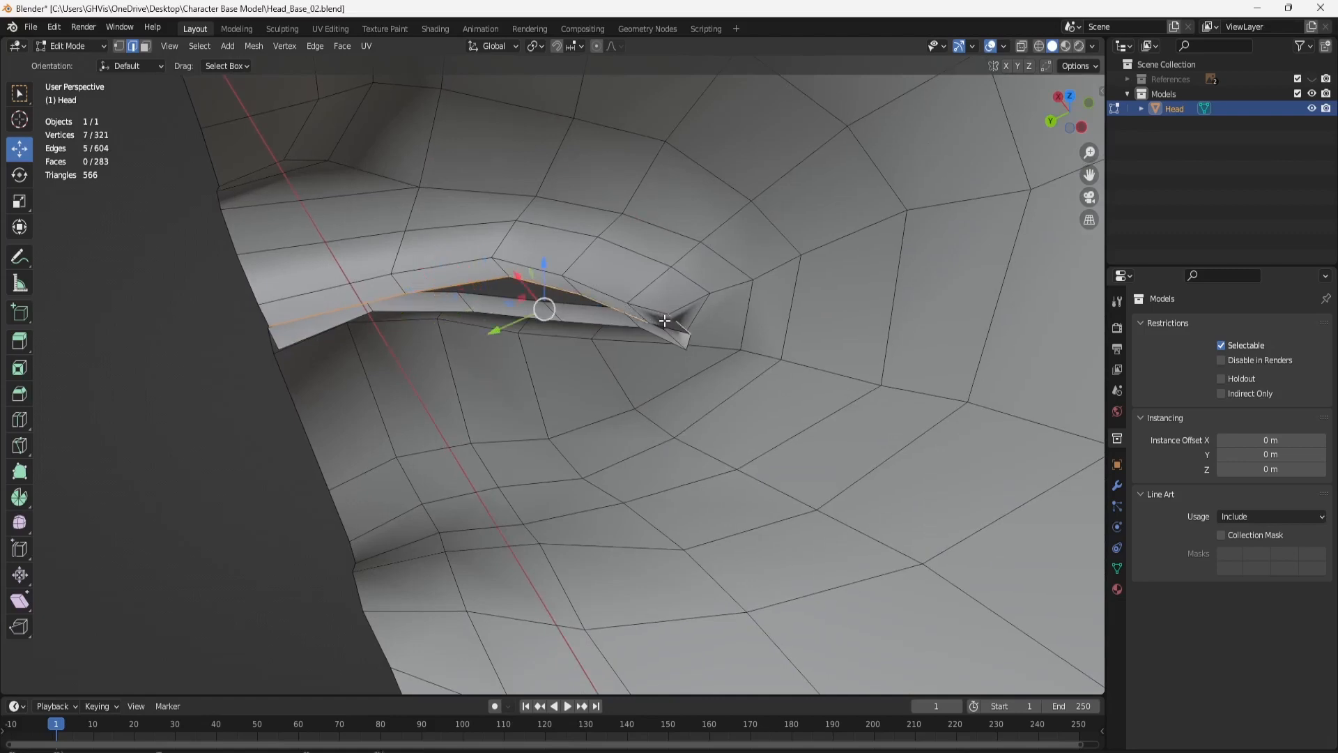
pyautogui.keyDown('shift'); pyautogui.click(675, 335); pyautogui.keyUp('shift')
pyautogui.keyDown('shift'); pyautogui.click(662, 324); pyautogui.keyUp('shift')
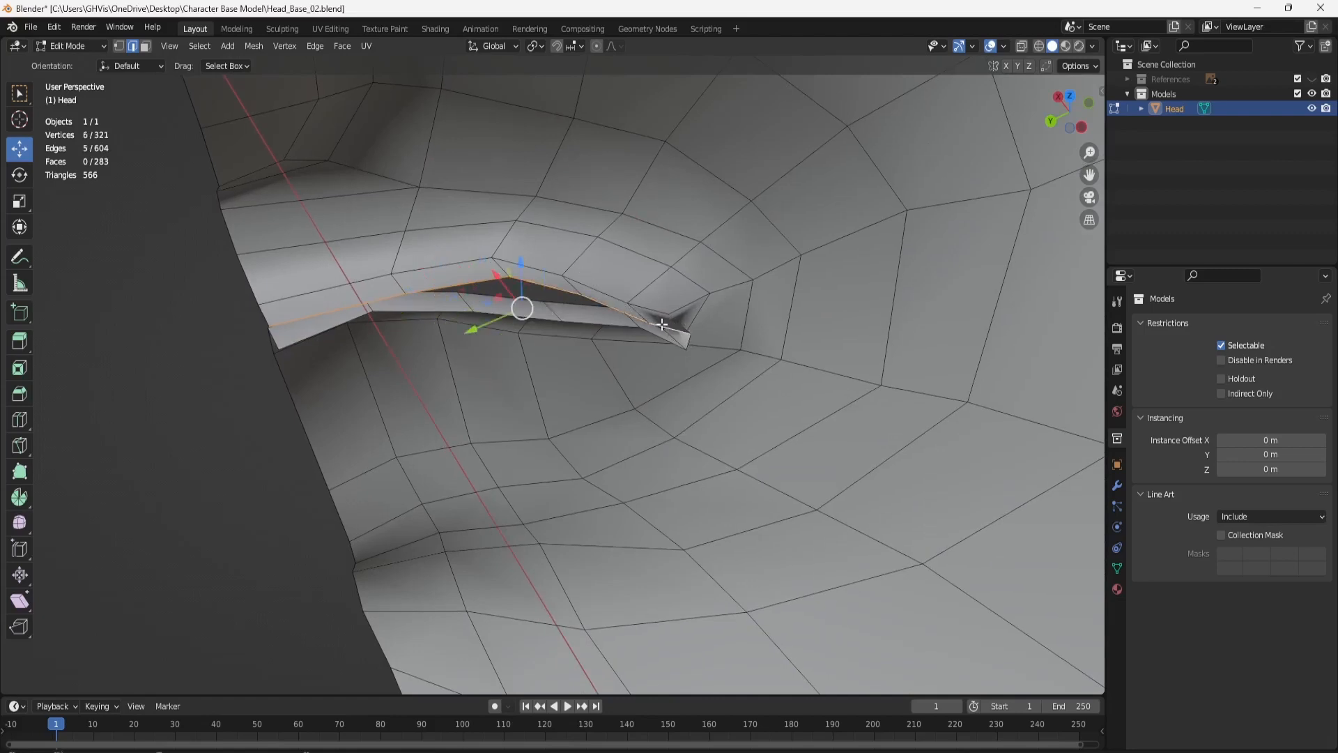
pyautogui.moveTo(522, 277)
pyautogui.mouseDown()
pyautogui.moveTo(519, 232)
pyautogui.moveTo(521, 256)
pyautogui.mouseUp()
# Select the five lower edges of the inner lip loop and move them about -0.018 m along Z.
pyautogui.click(658, 342)
pyautogui.keyDown('shift'); pyautogui.click(603, 331); pyautogui.keyUp('shift')
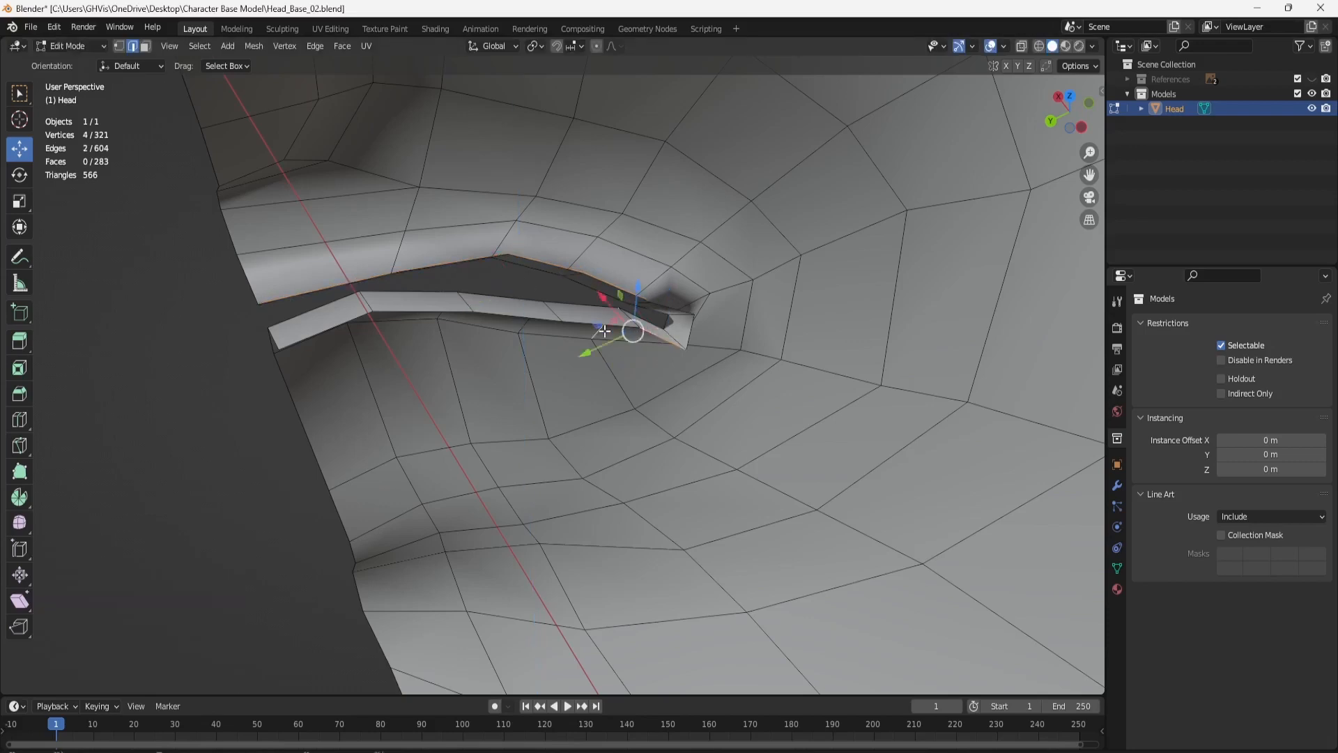
pyautogui.hotkey('ctrl', 'z')
pyautogui.keyDown('shift'); pyautogui.click(577, 321); pyautogui.keyUp('shift')
pyautogui.keyDown('shift'); pyautogui.click(505, 320); pyautogui.keyUp('shift')
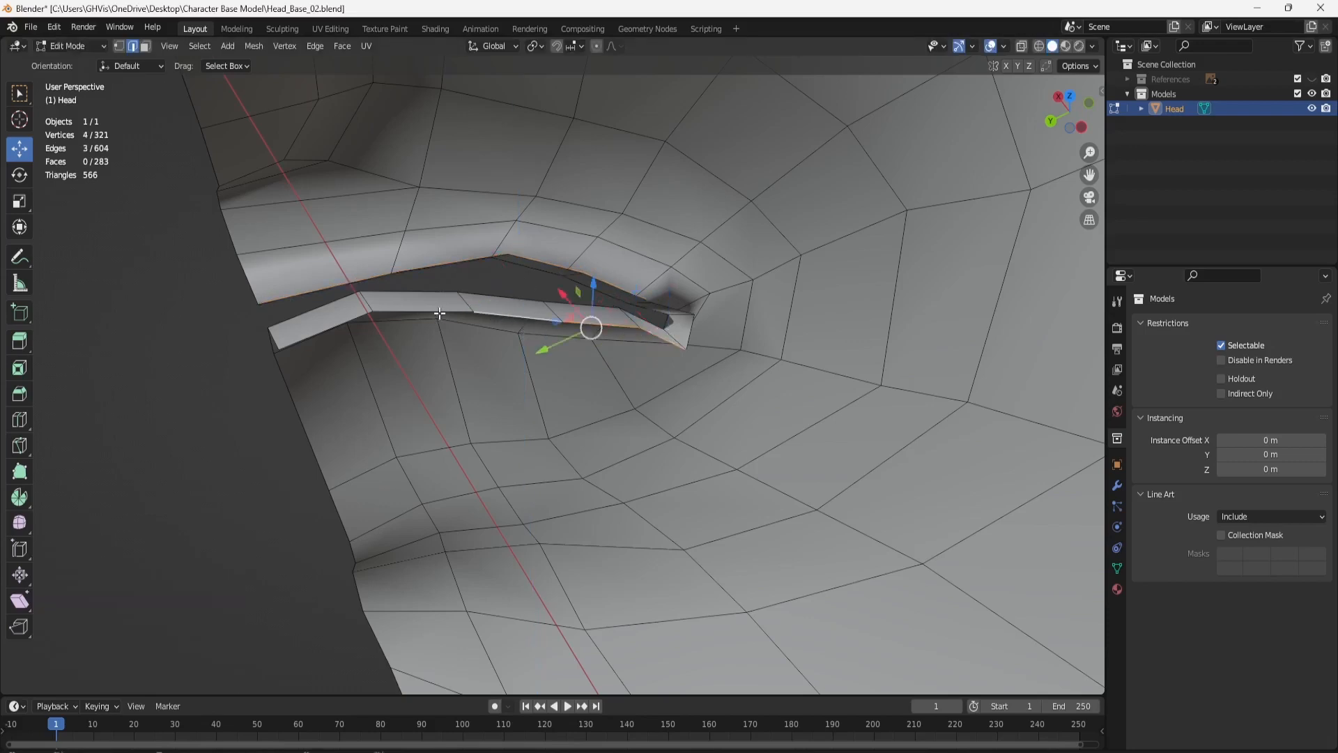
pyautogui.keyDown('shift'); pyautogui.click(439, 313); pyautogui.keyUp('shift')
pyautogui.hotkey('ctrl', 'z')
pyautogui.keyDown('shift'); pyautogui.click(411, 311); pyautogui.keyUp('shift')
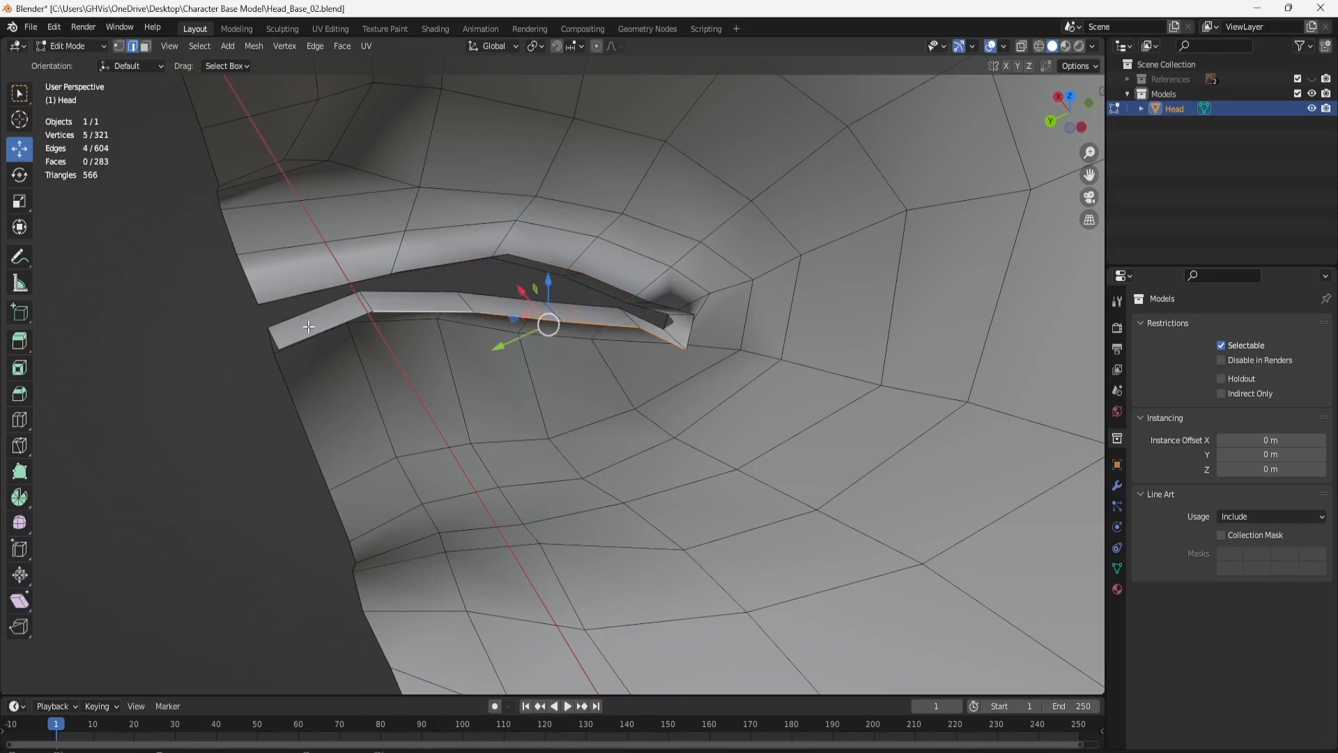
pyautogui.keyDown('shift'); pyautogui.click(341, 321); pyautogui.keyUp('shift')
pyautogui.moveTo(503, 286); pyautogui.dragTo(506, 301)
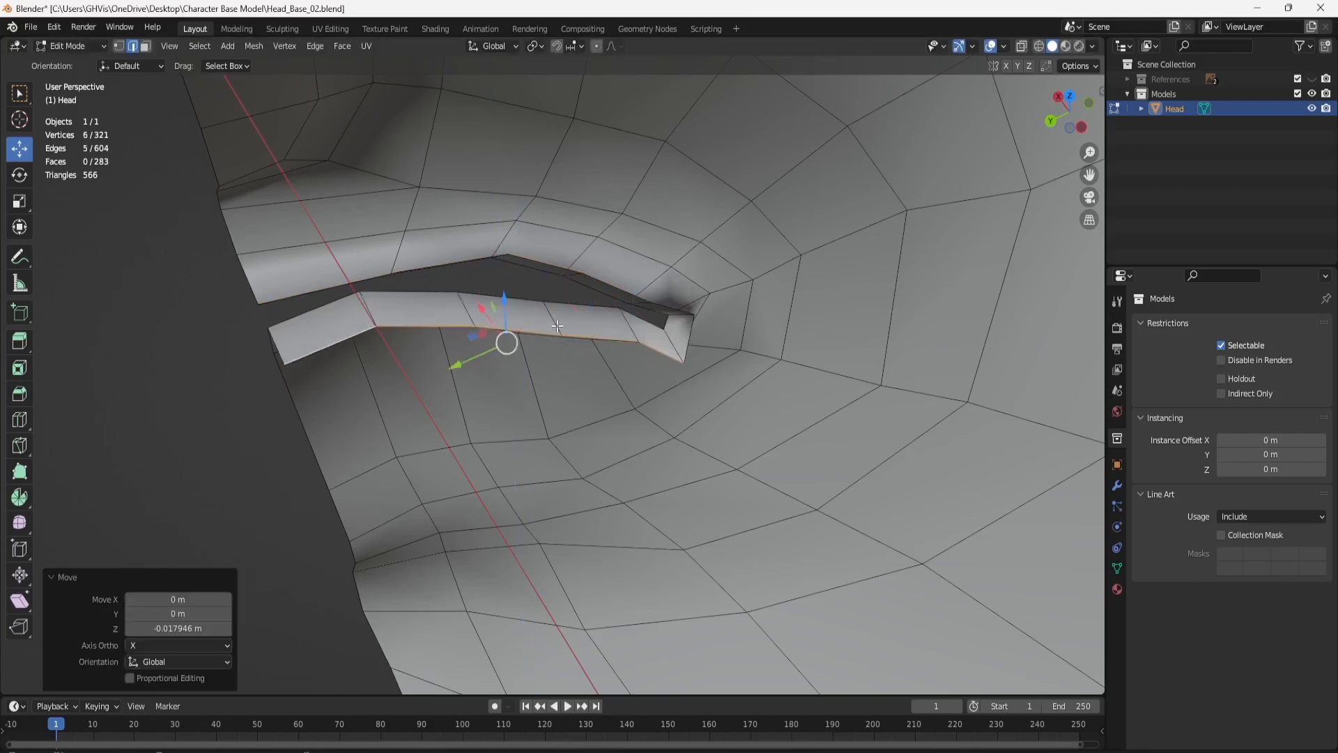
# Extend the selection around the mouth corner and upper lip to cover the whole inner lip edge loop.
pyautogui.moveTo(608, 389); pyautogui.dragTo(874, 305, button='middle')
pyautogui.moveTo(768, 355); pyautogui.dragTo(589, 412, button='middle')
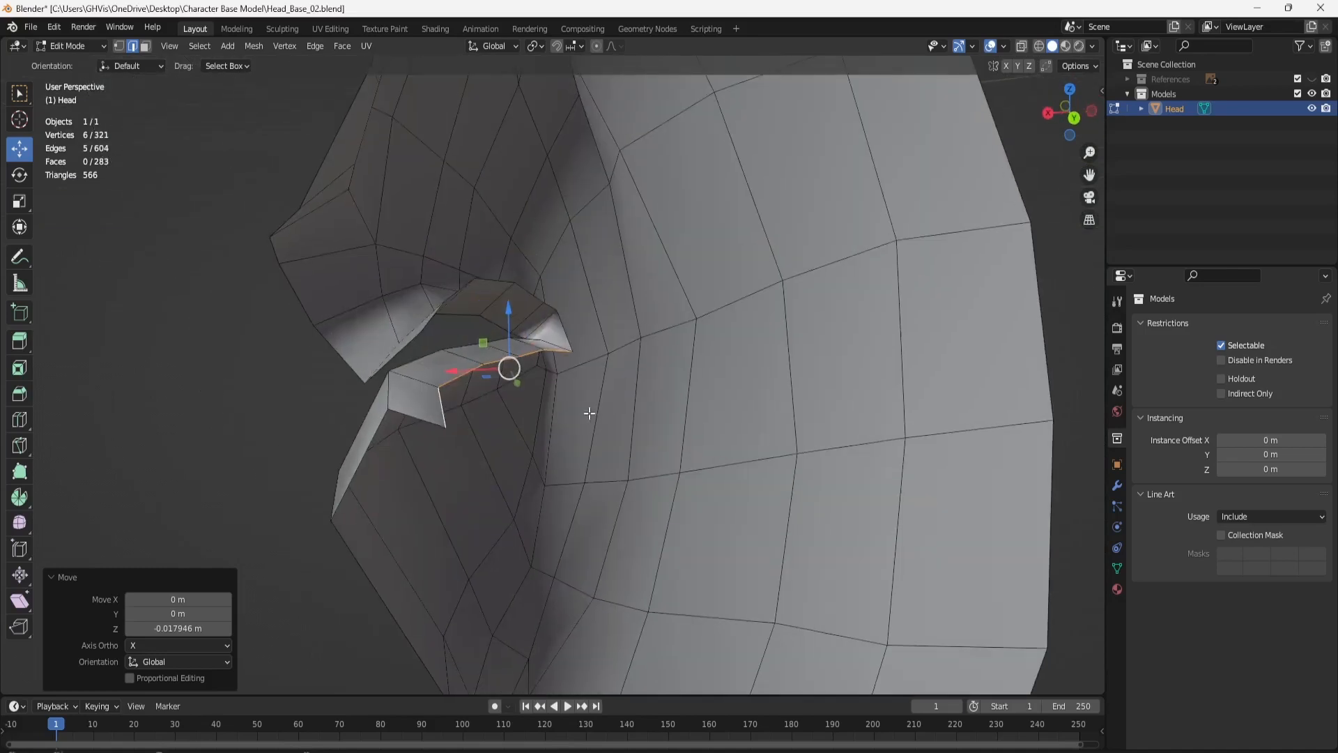
pyautogui.keyDown('ctrl'); pyautogui.click(442, 406); pyautogui.keyUp('ctrl')
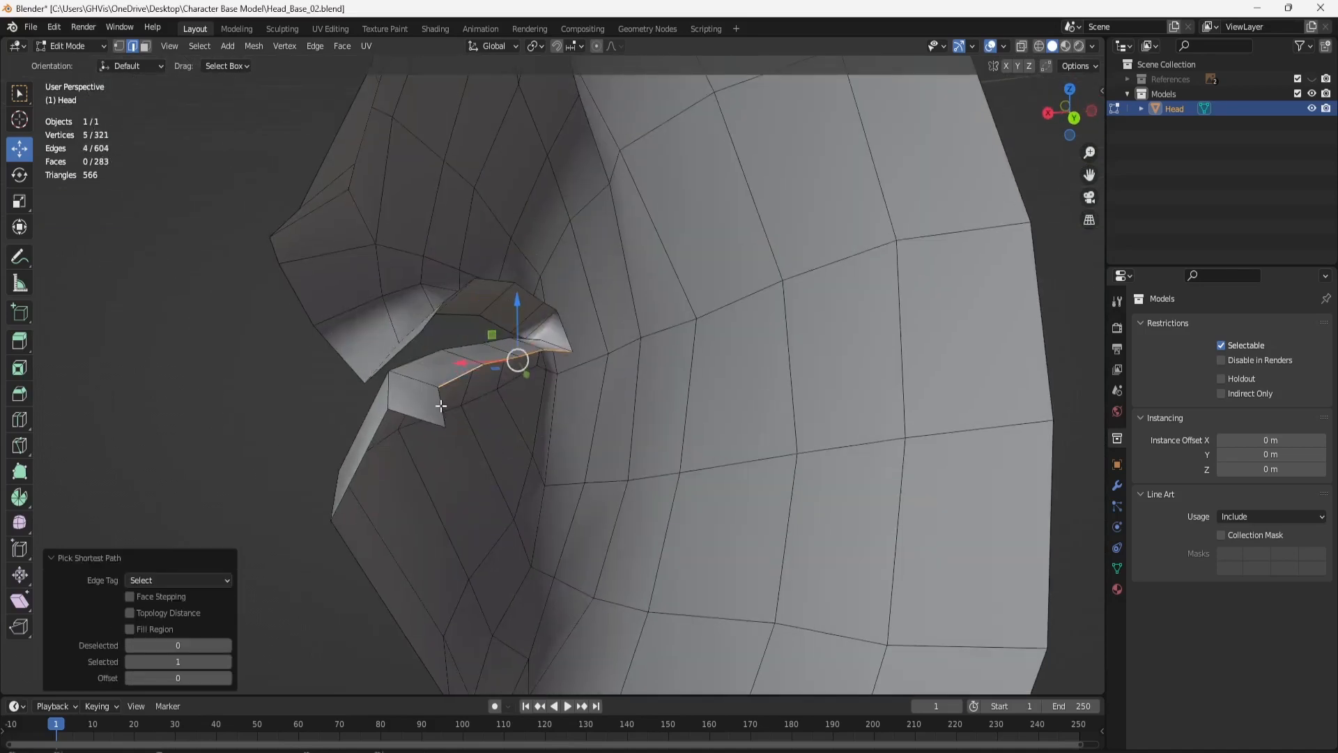
pyautogui.hotkey('ctrl', 'z')
pyautogui.keyDown('shift'); pyautogui.click(564, 328); pyautogui.keyUp('shift')
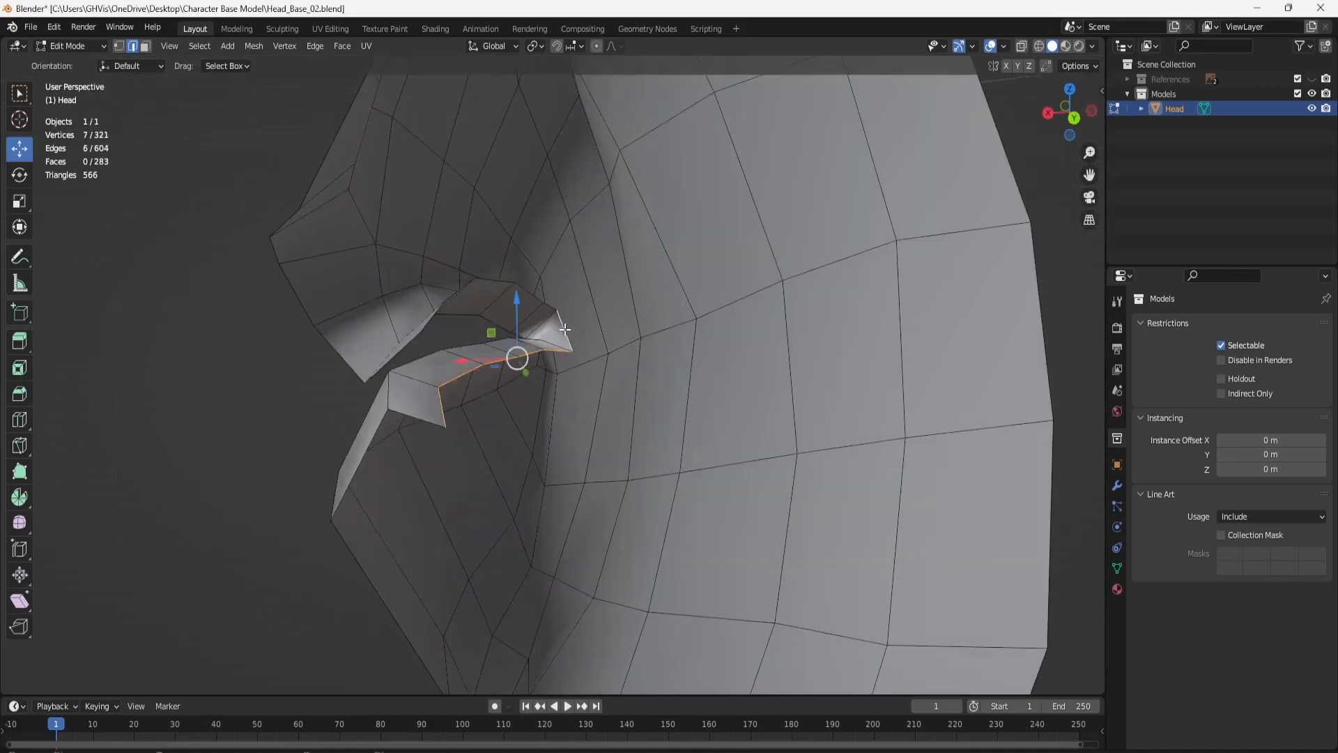
pyautogui.keyDown('shift'); pyautogui.click(538, 301); pyautogui.keyUp('shift')
pyautogui.keyDown('shift'); pyautogui.click(493, 284); pyautogui.keyUp('shift')
pyautogui.moveTo(492, 284); pyautogui.dragTo(394, 280, button='middle')
pyautogui.keyDown('shift'); pyautogui.click(446, 278); pyautogui.keyUp('shift')
pyautogui.keyDown('shift'); pyautogui.click(376, 277); pyautogui.keyUp('shift')
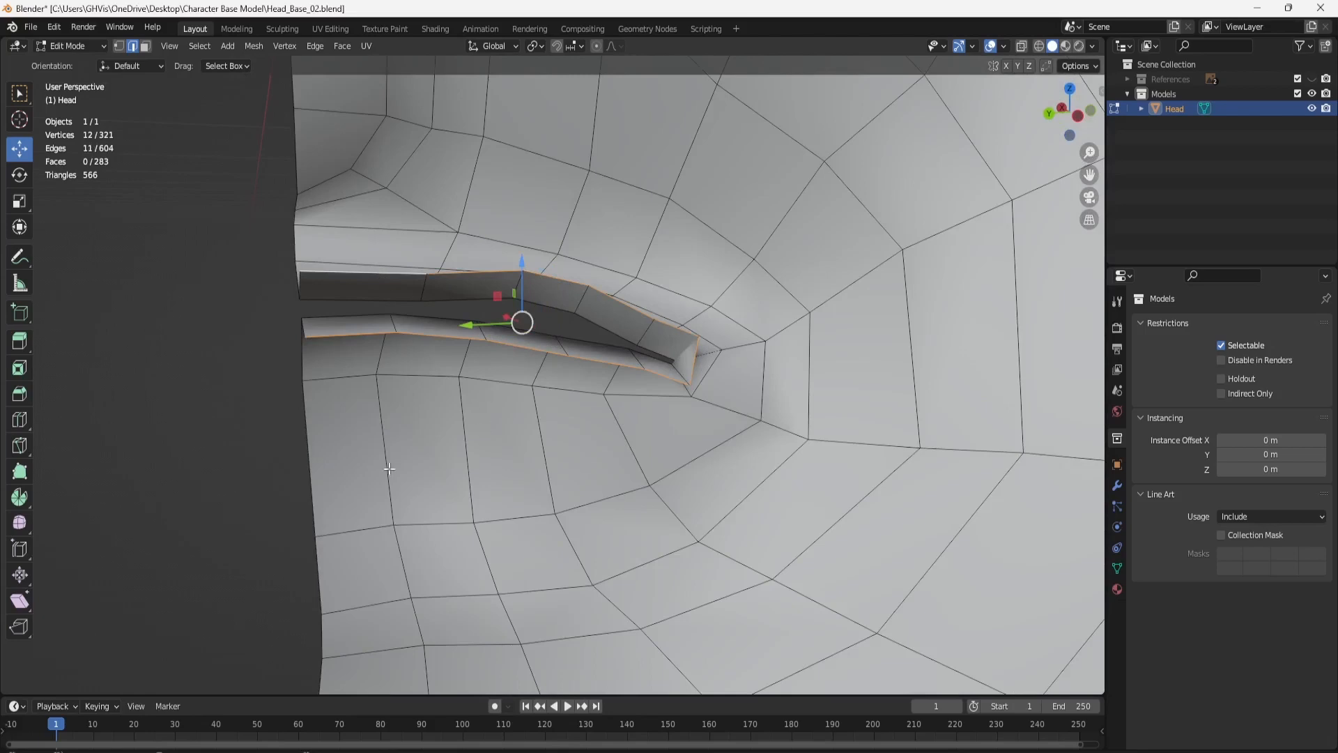
# Extrude the inner lip loop into the mouth by about -0.061 m X, 0.015 m Y and -0.013 m Z.
pyautogui.click(19, 341)
pyautogui.moveTo(609, 347); pyautogui.dragTo(739, 393, button='middle')
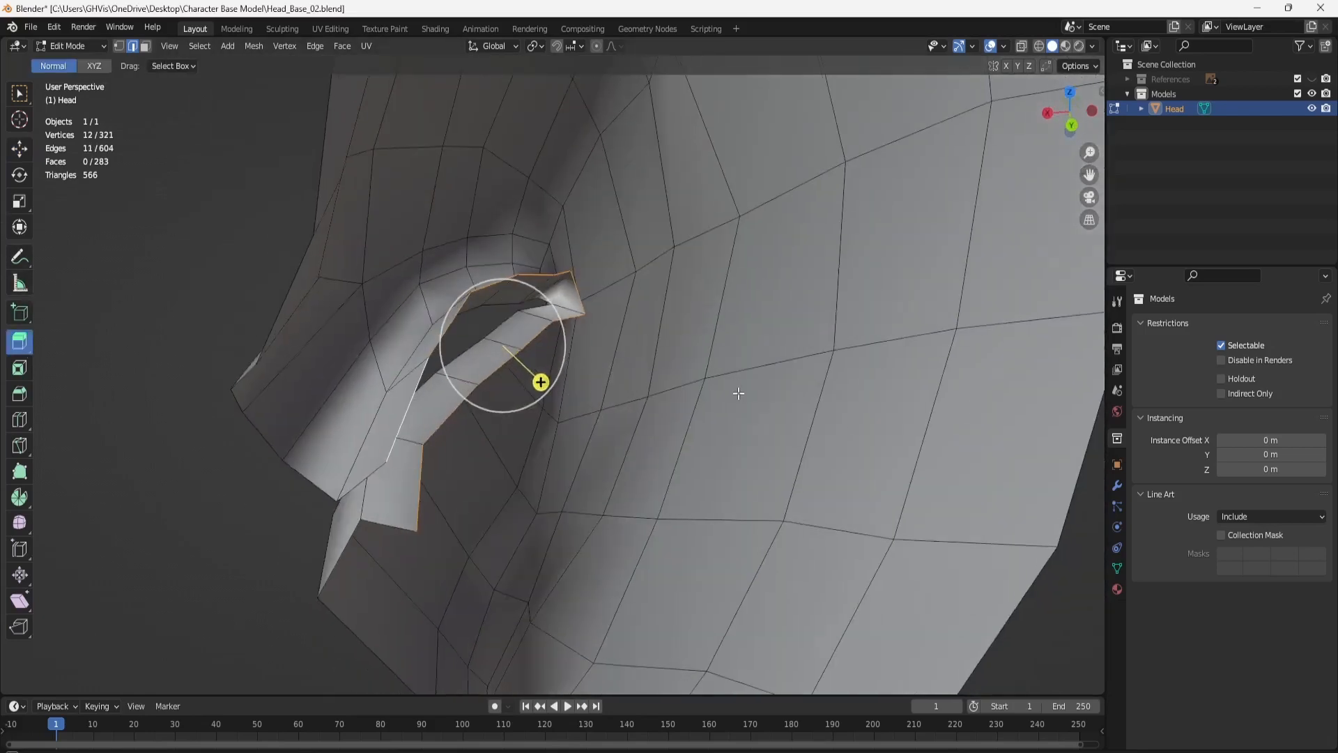
pyautogui.moveTo(541, 382); pyautogui.dragTo(596, 368)
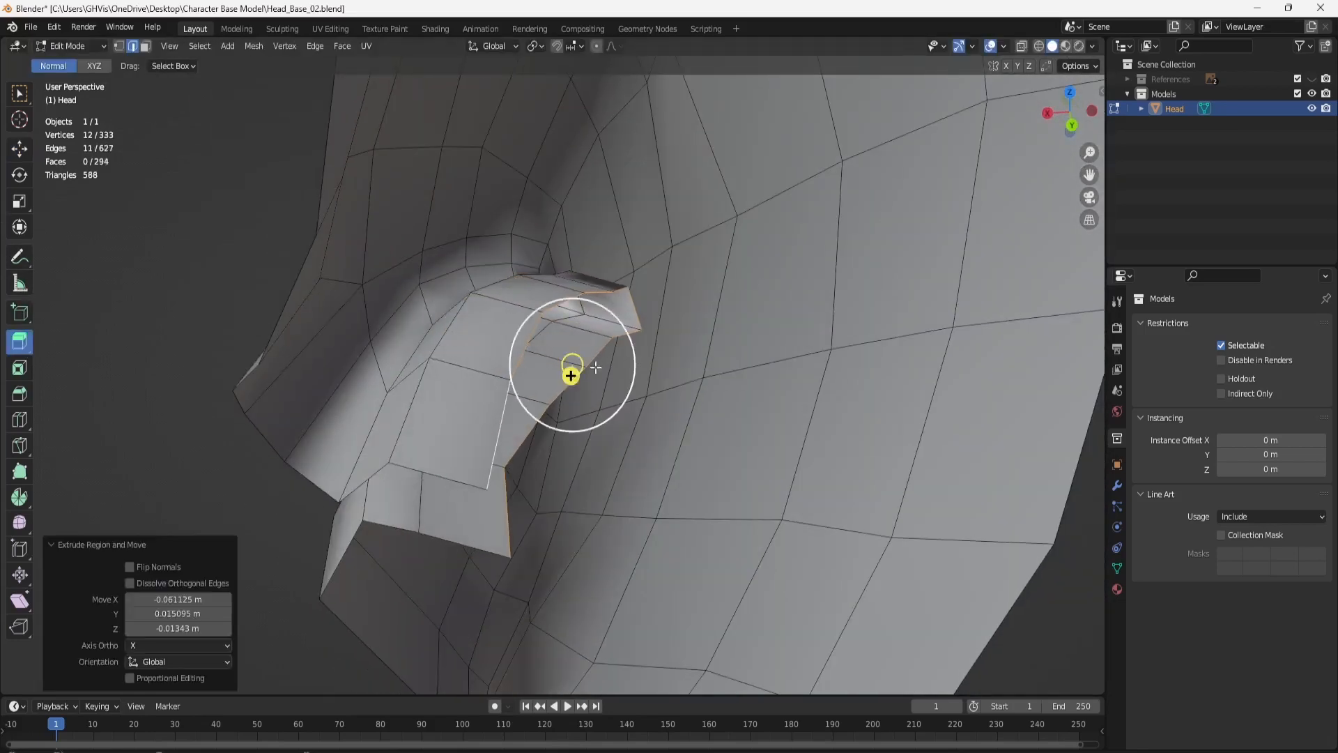
# Scale the newly extruded mouth loop by about 2.883 along Z and shift it forward along X.
pyautogui.click(20, 200)
pyautogui.moveTo(576, 318); pyautogui.dragTo(577, 215)
pyautogui.moveTo(588, 329); pyautogui.dragTo(808, 388, button='middle')
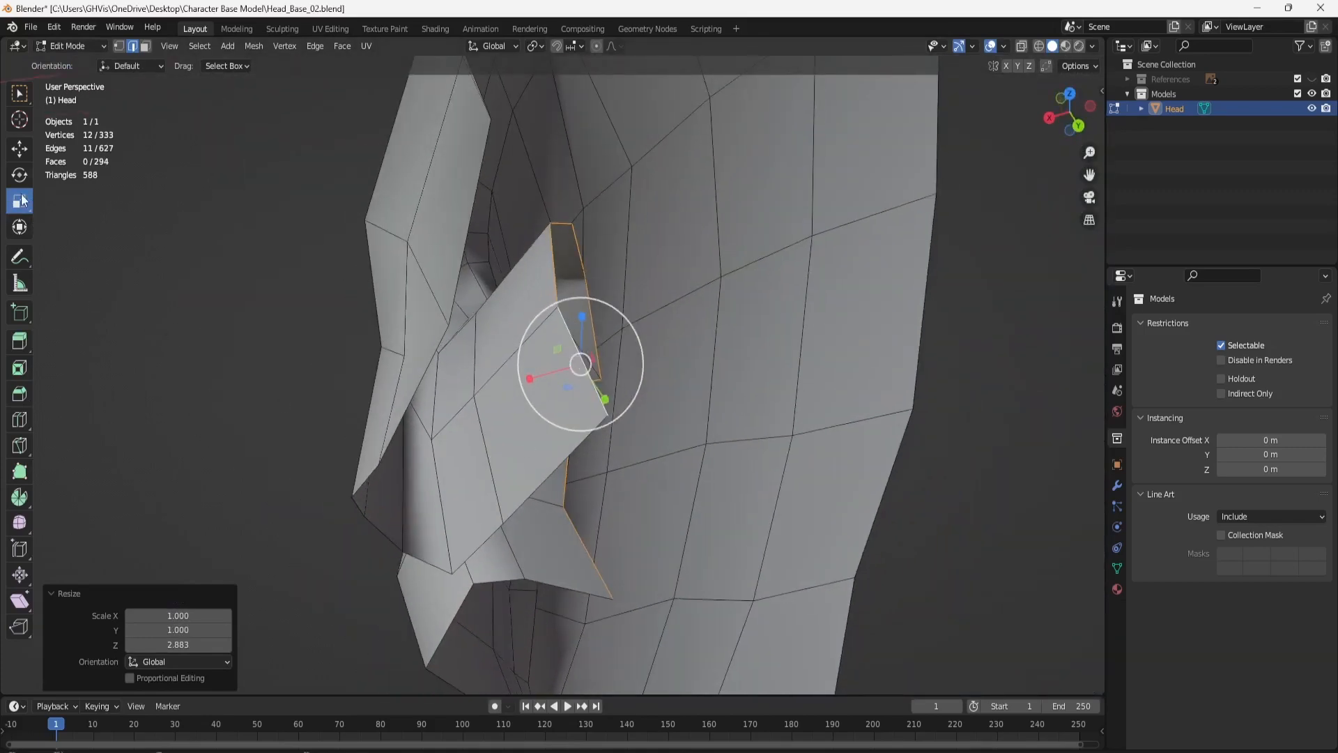
pyautogui.click(19, 149)
pyautogui.moveTo(547, 375); pyautogui.dragTo(508, 368)
pyautogui.moveTo(590, 319); pyautogui.dragTo(530, 319, button='middle')
# Raise the vertical edge at the inner mouth corner along Z and move it about -0.056 m along Y.
pyautogui.click(695, 437)
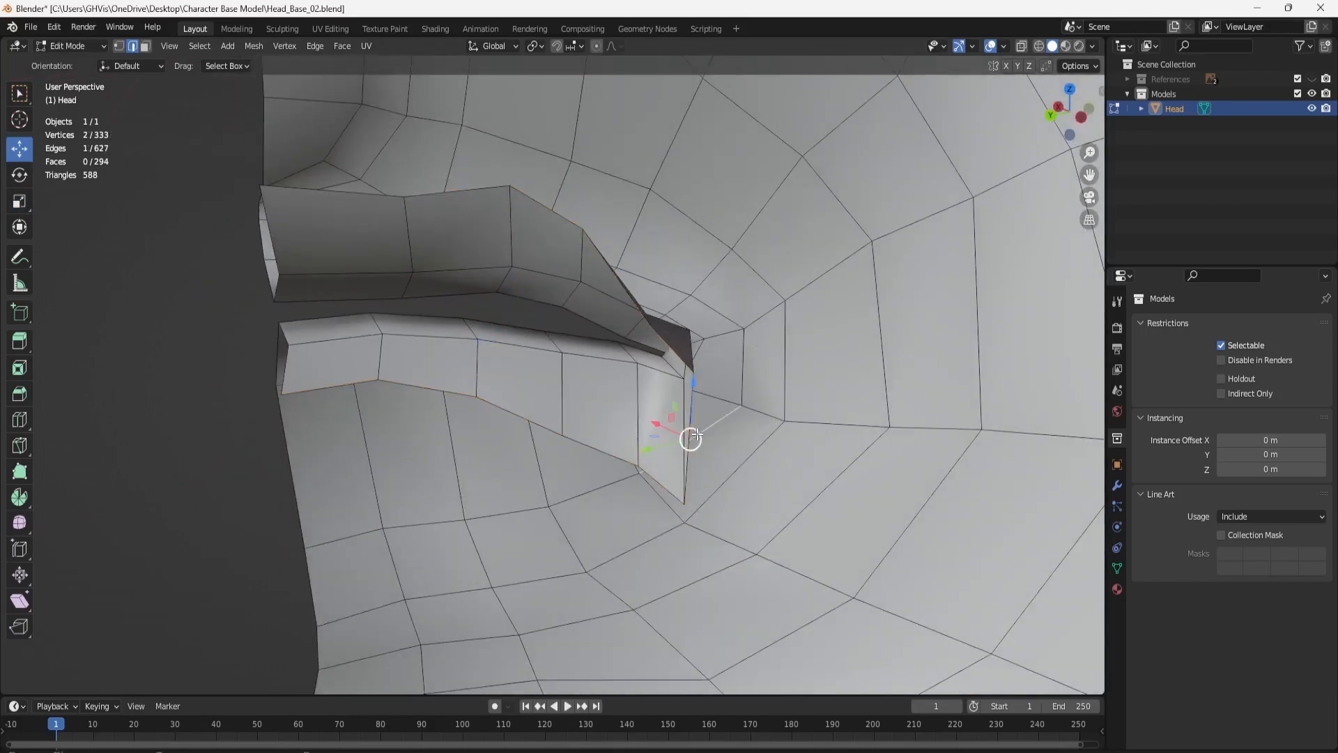
pyautogui.moveTo(688, 388); pyautogui.dragTo(688, 358)
pyautogui.press('g')
pyautogui.press('y')
pyautogui.click(686, 351)
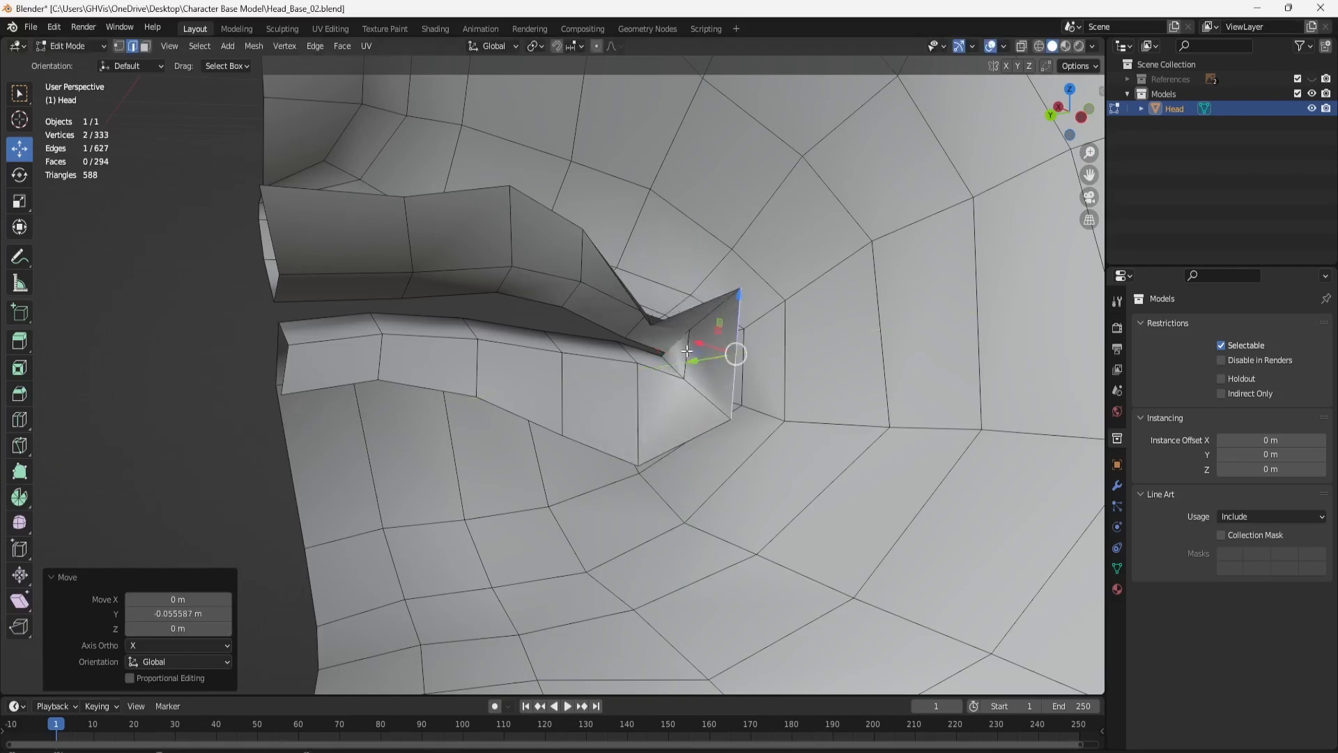
# In vertex mode, raise the two upper mouth-loop vertices beside the corner edge along Z, the one nearest the corner by about 0.079 m.
pyautogui.click(121, 46)
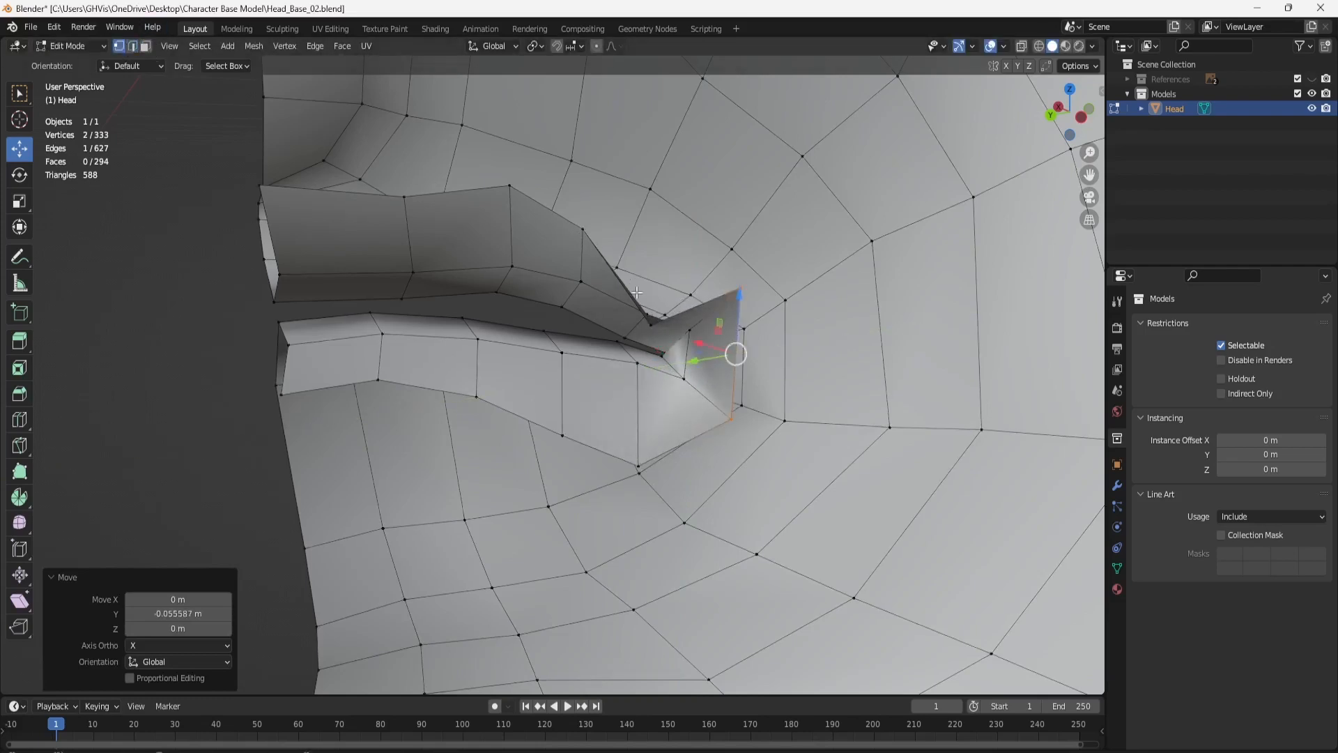
pyautogui.click(650, 323)
pyautogui.press('g')
pyautogui.press('z')
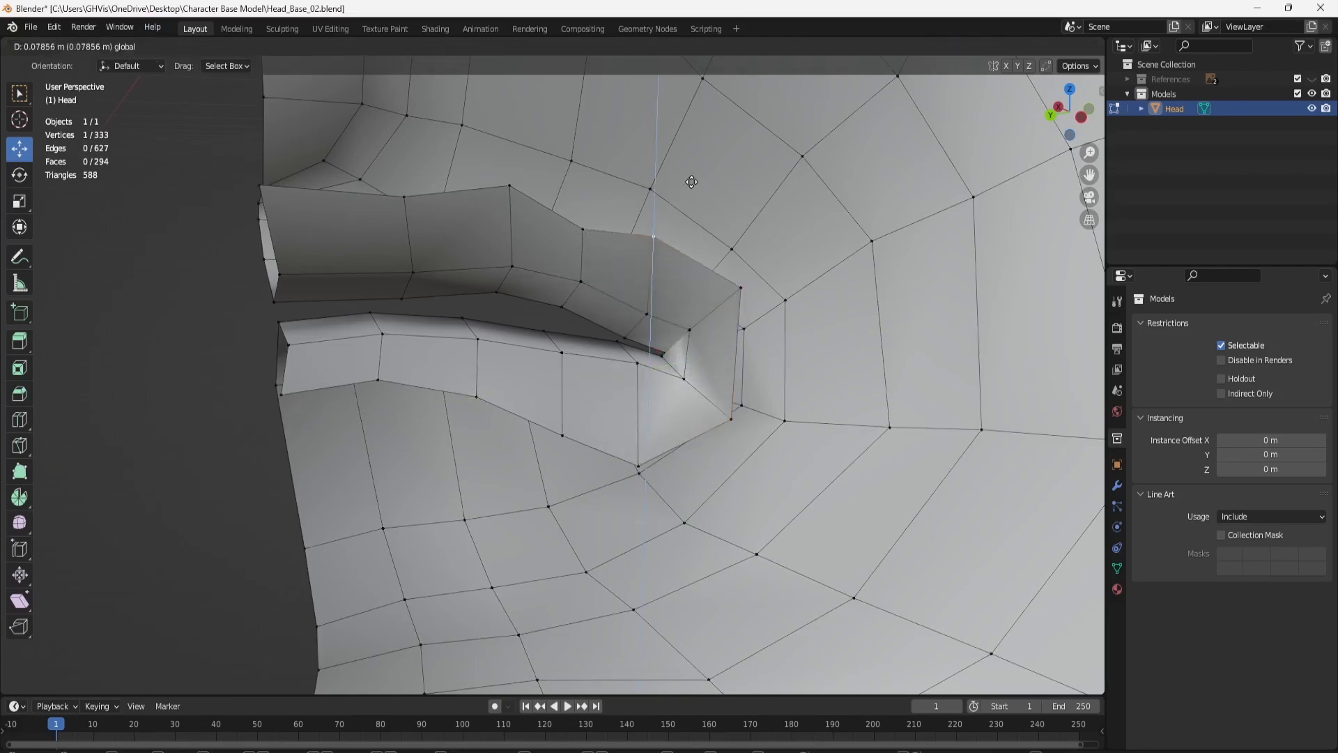
pyautogui.click(691, 182)
pyautogui.click(581, 229)
pyautogui.press('g')
pyautogui.press('z')
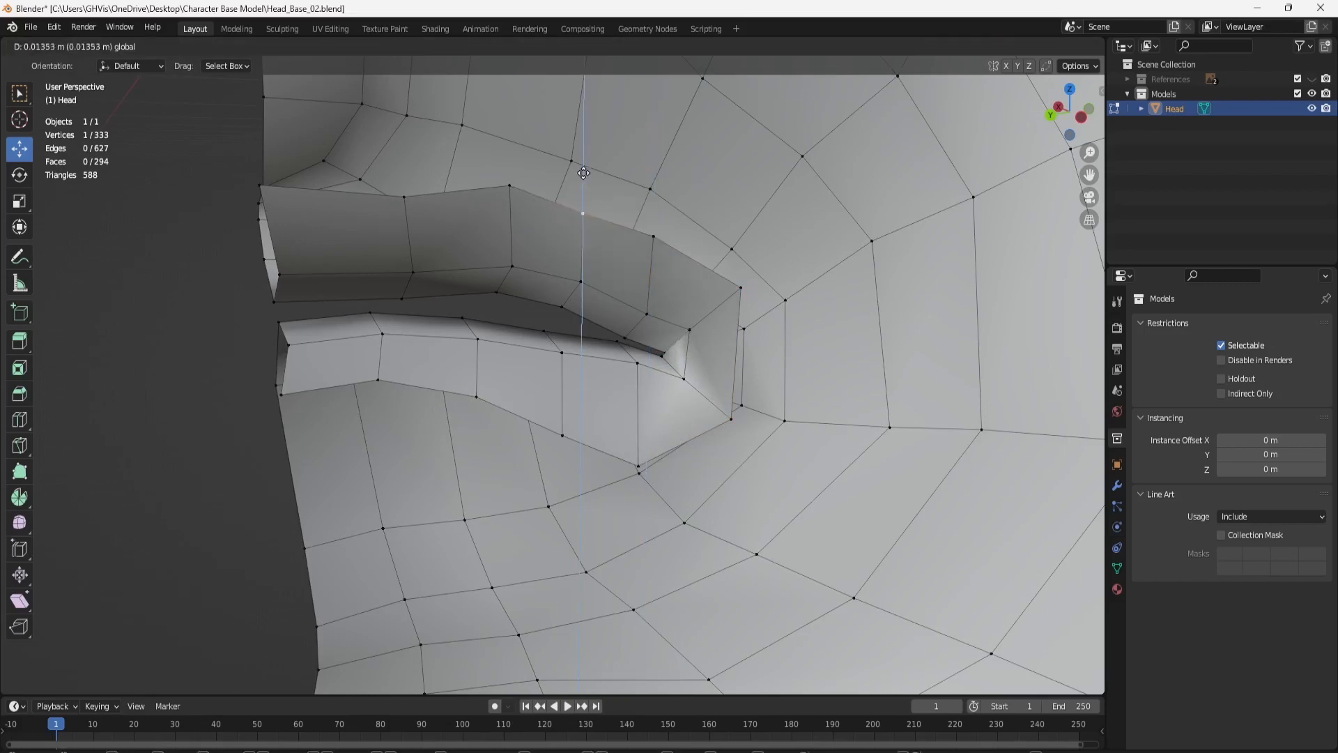
pyautogui.click(384, 207)
# Level the upper mouth loop by raising the vertex beside the midline and the one nearest the corner edge along Z.
pyautogui.click(403, 197)
pyautogui.press('g')
pyautogui.press('z')
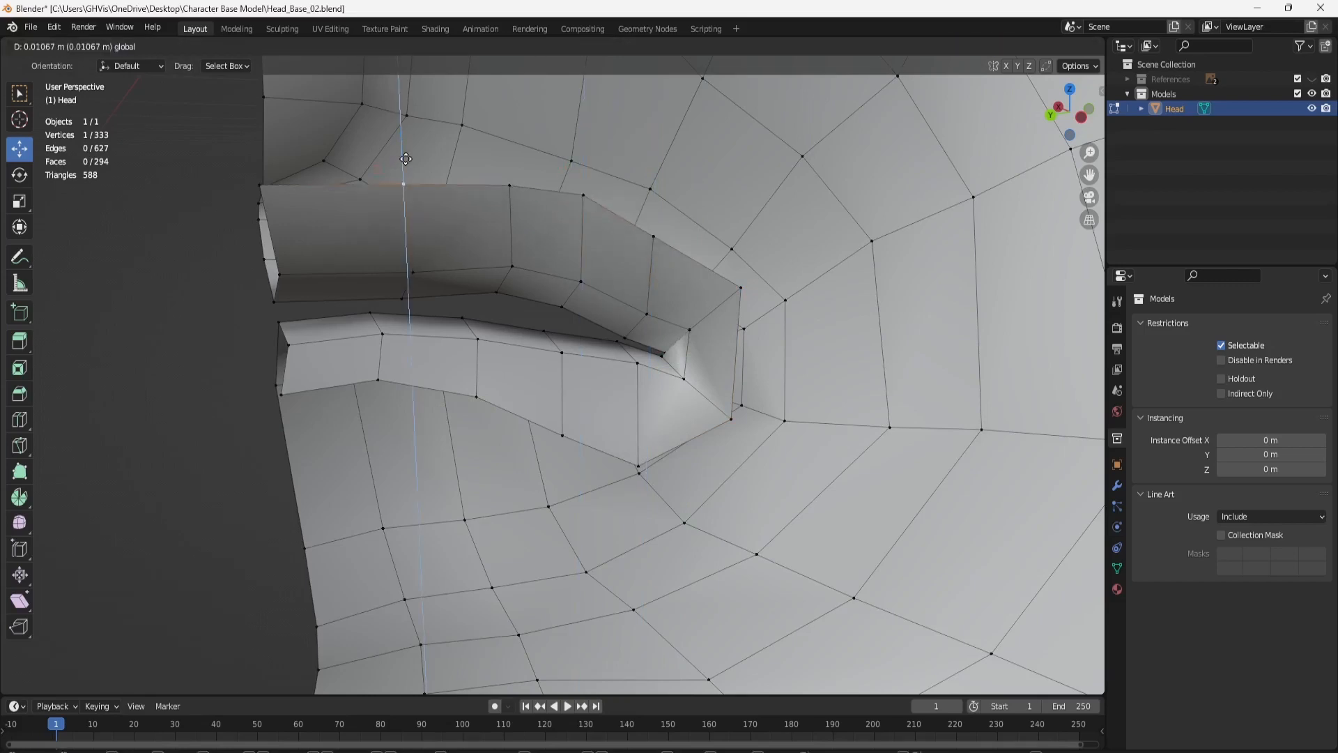
pyautogui.click(728, 237)
pyautogui.click(656, 230)
pyautogui.press('g')
pyautogui.press('z')
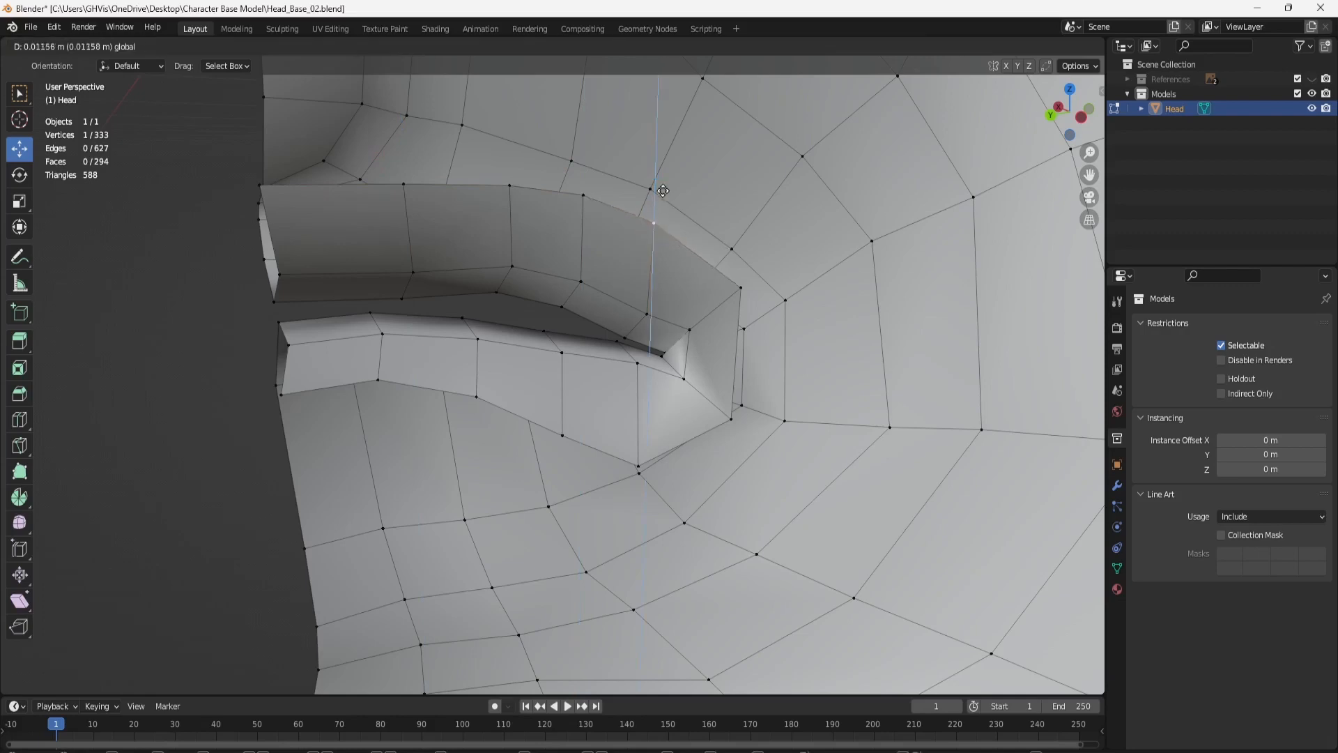
pyautogui.click(668, 209)
# Move the corner edge's upper vertex about -0.020 m along Z, and shift both its upper and lower vertices outward along Y.
pyautogui.click(749, 300)
pyautogui.press('g')
pyautogui.press('z')
pyautogui.click(750, 306)
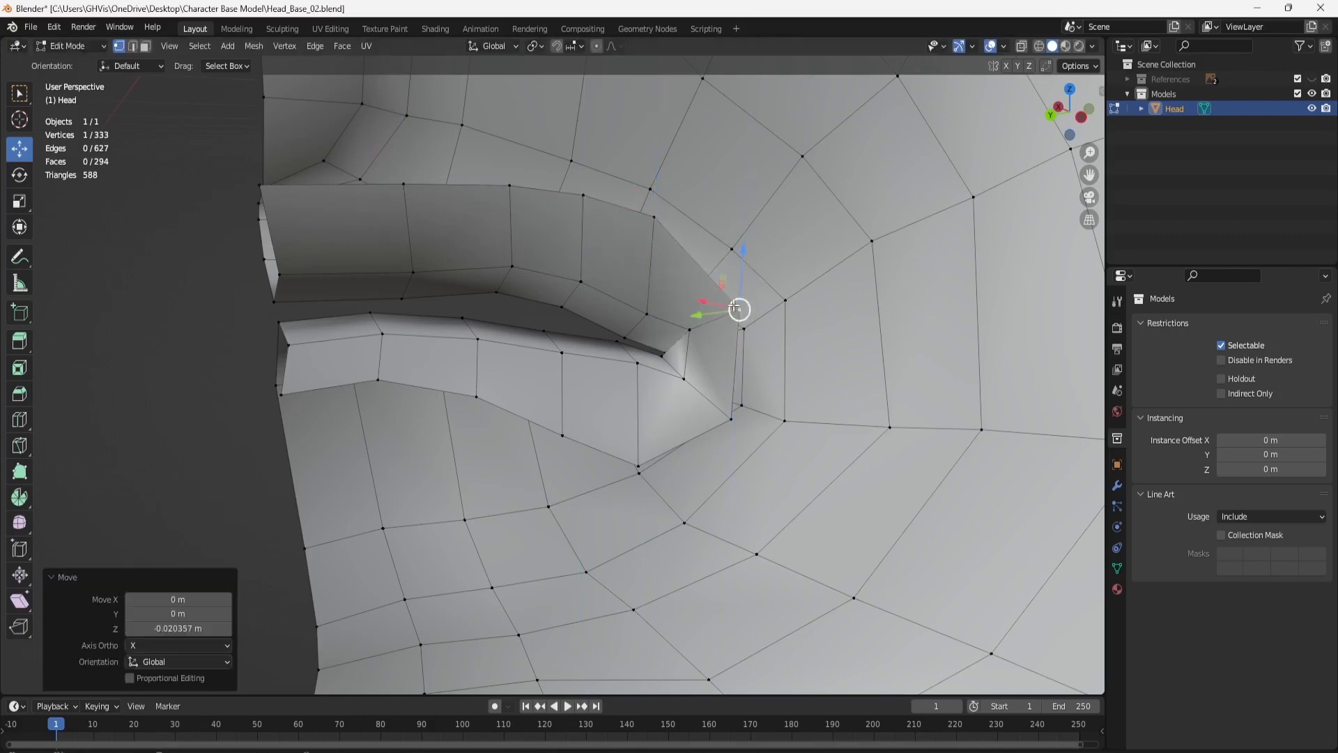
pyautogui.press('g')
pyautogui.press('y')
pyautogui.moveTo(713, 311); pyautogui.dragTo(714, 310)
pyautogui.click(724, 411)
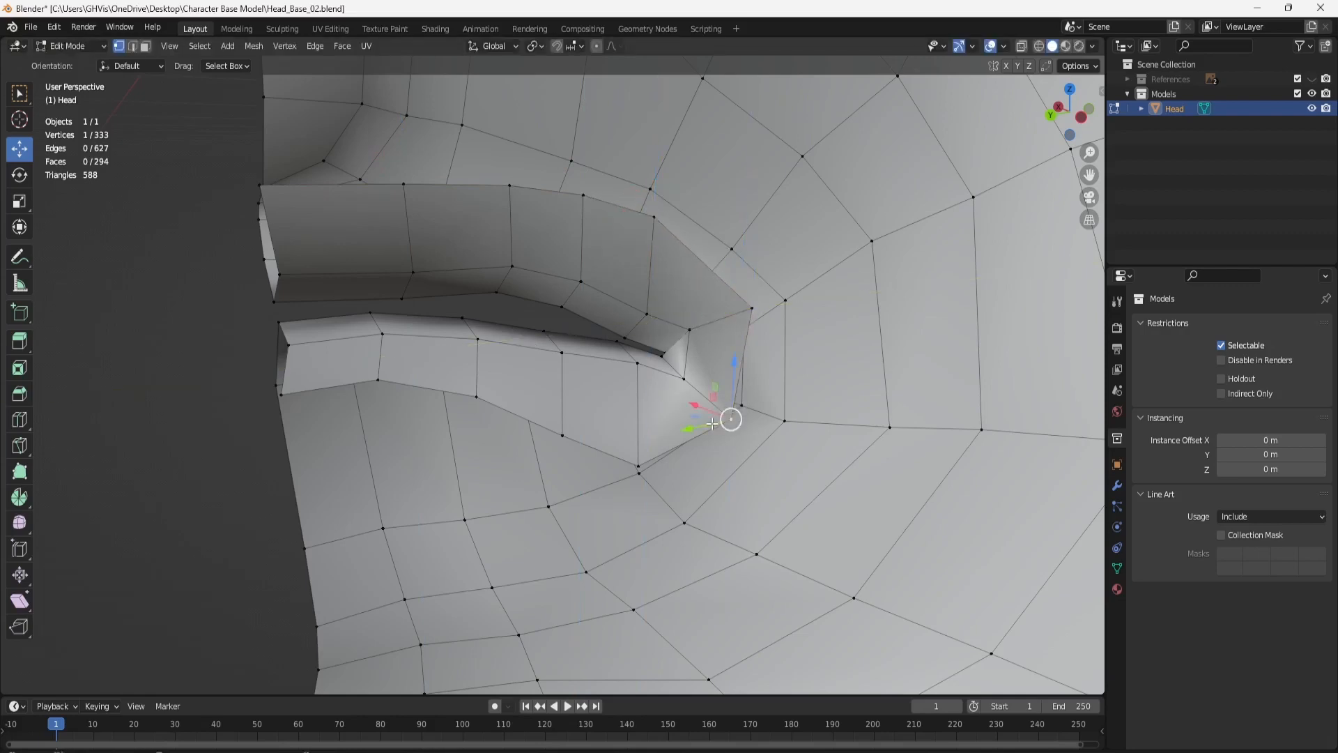
pyautogui.moveTo(714, 423); pyautogui.dragTo(725, 420)
# Lower the two middle vertices of the lower mouth loop along Z, the one nearer the corner by about 0.052 m.
pyautogui.click(638, 466)
pyautogui.click(562, 435)
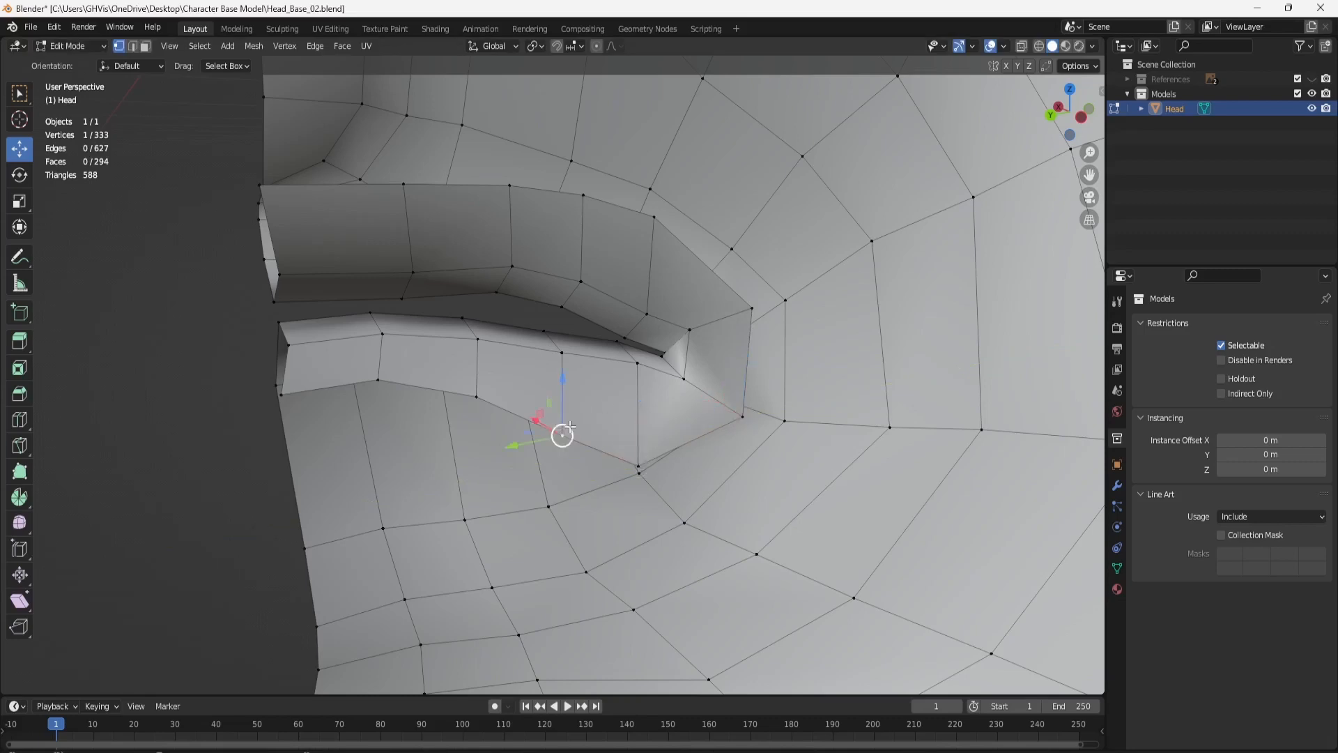
pyautogui.press('g')
pyautogui.press('z')
pyautogui.click(558, 460)
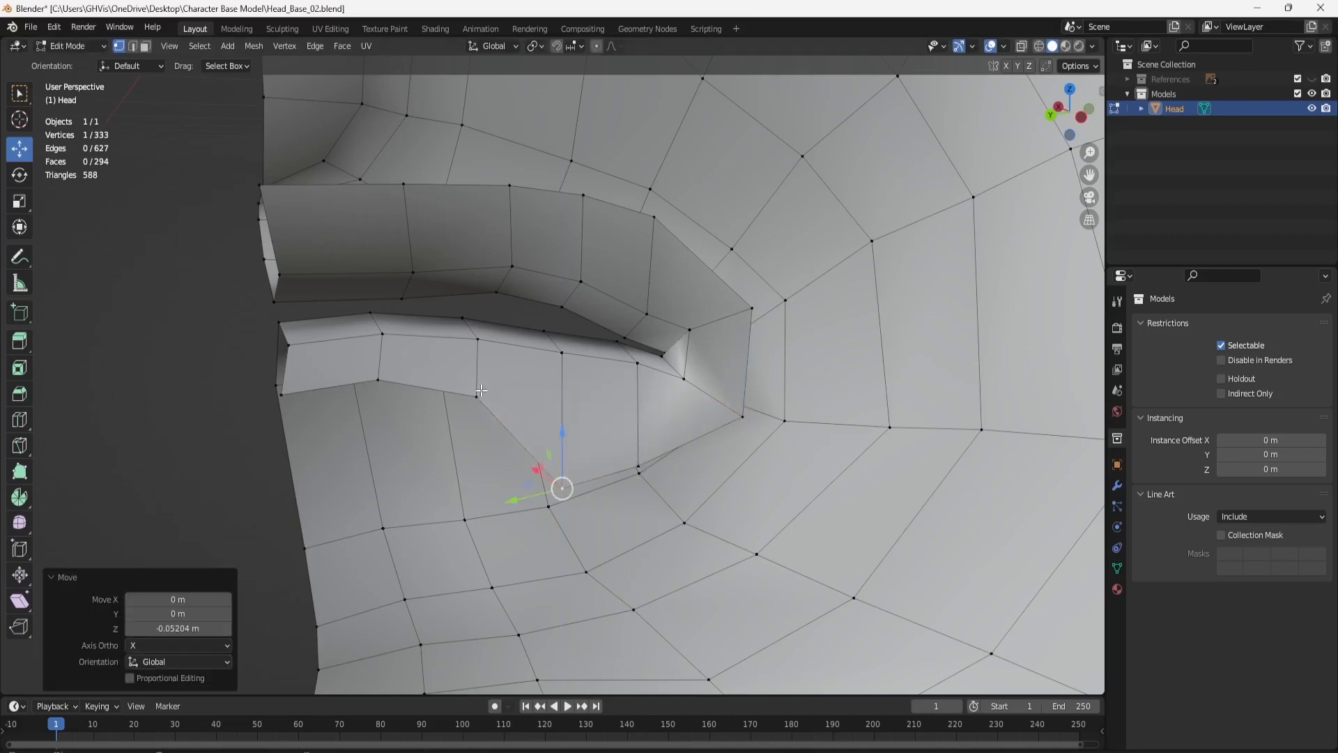
pyautogui.click(478, 394)
pyautogui.press('g')
pyautogui.press('z')
pyautogui.click(484, 466)
# Move the two lower mouth-loop vertices nearest the midline about -0.115 m along Z.
pyautogui.click(377, 380)
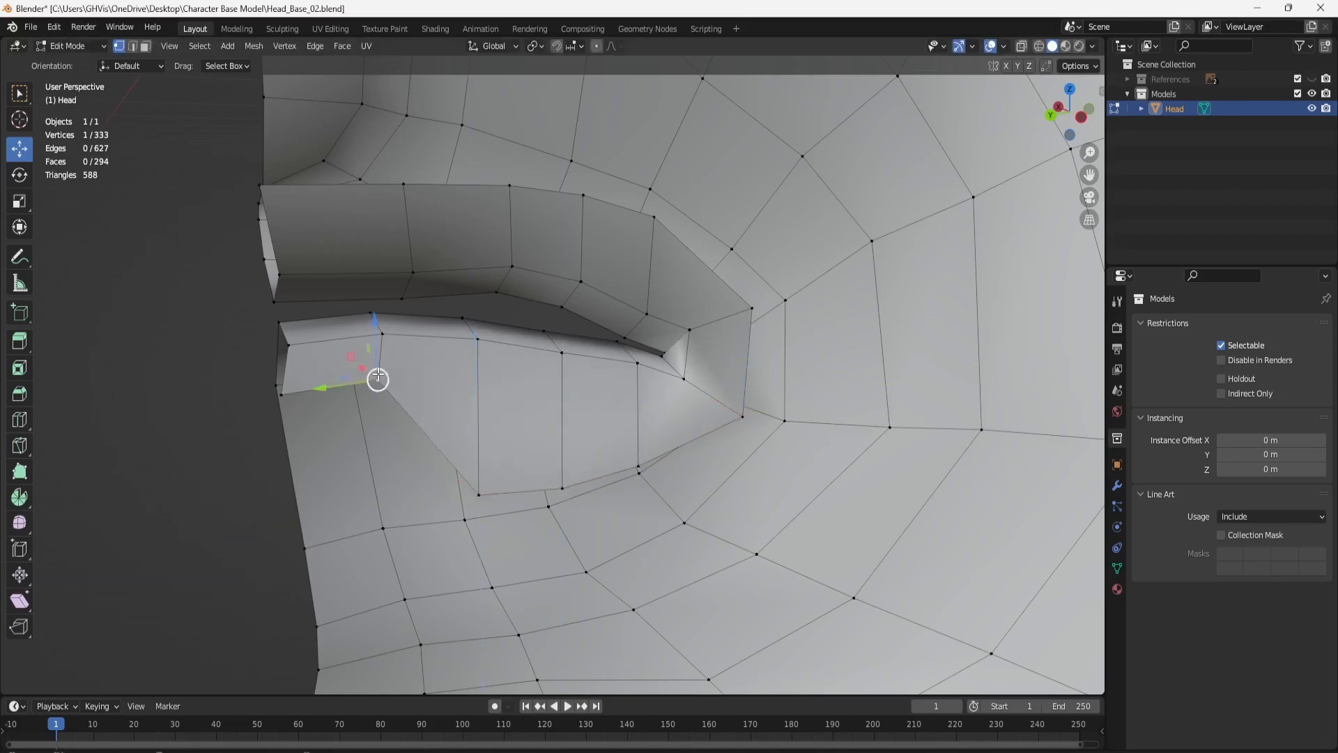
pyautogui.keyDown('shift'); pyautogui.click(301, 393); pyautogui.keyUp('shift')
pyautogui.press('g')
pyautogui.press('z')
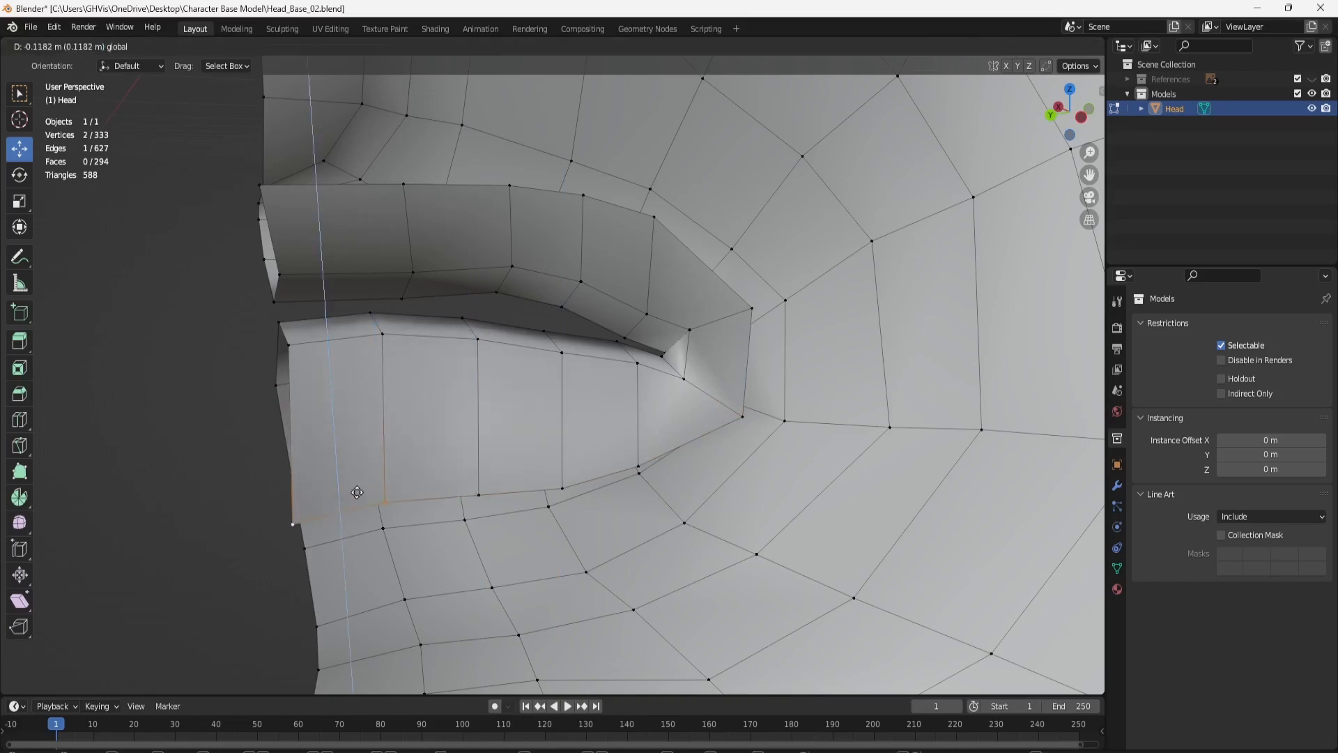
pyautogui.click(358, 490)
# Leave Edit Mode and inspect the lips and the whole half face from outside.
pyautogui.moveTo(357, 490); pyautogui.dragTo(636, 505, button='middle')
pyautogui.scroll(2, 597, 398)
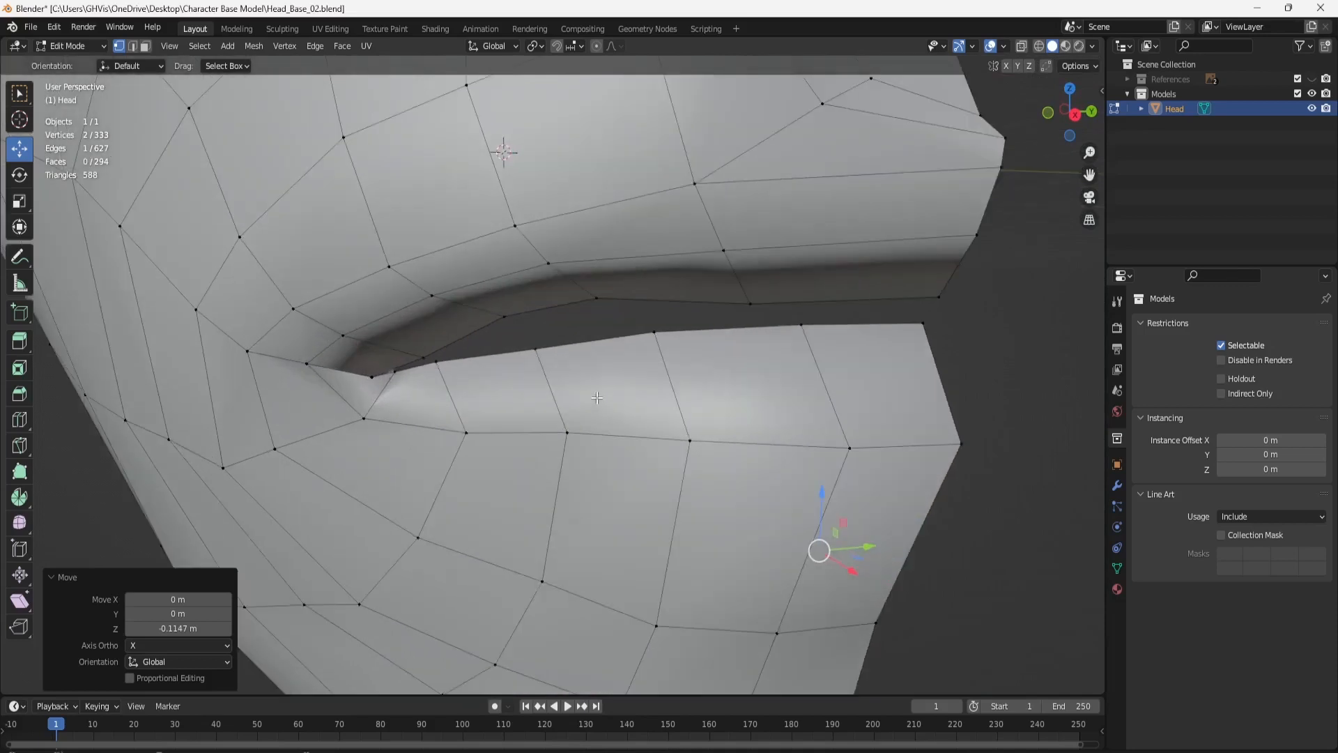
pyautogui.press('Tab')
pyautogui.scroll(-6, 717, 397)
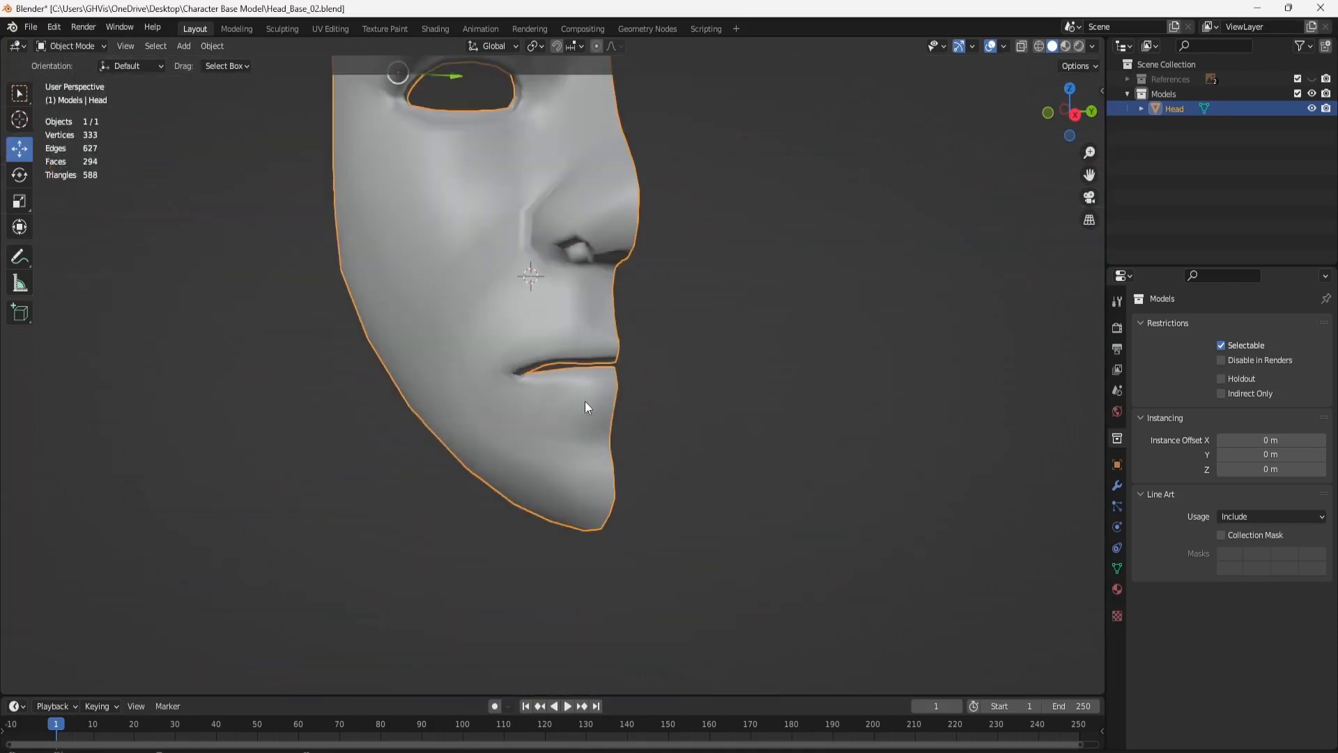
pyautogui.moveTo(655, 415); pyautogui.dragTo(582, 466, button='middle')
pyautogui.scroll(-2, 577, 418)
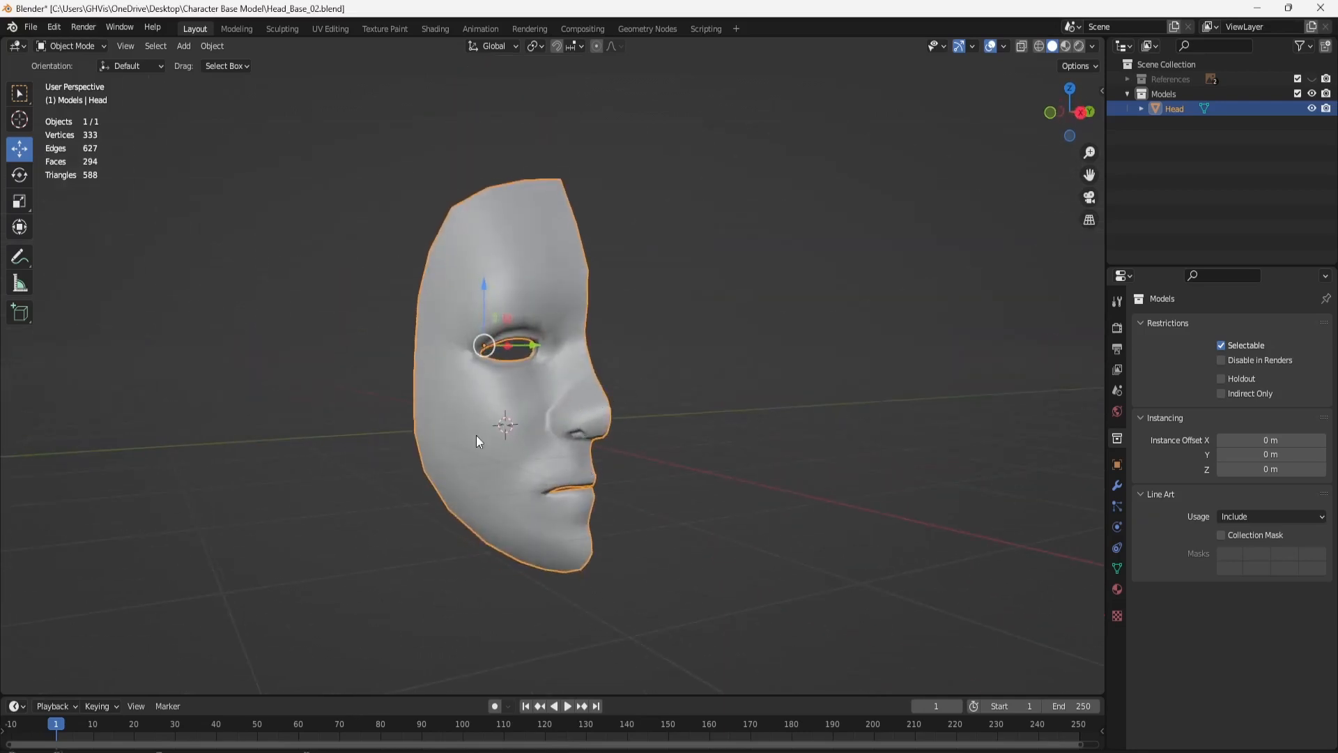
# Switch to the Right Orthographic view and reselect the head object.
pyautogui.click(1081, 113)
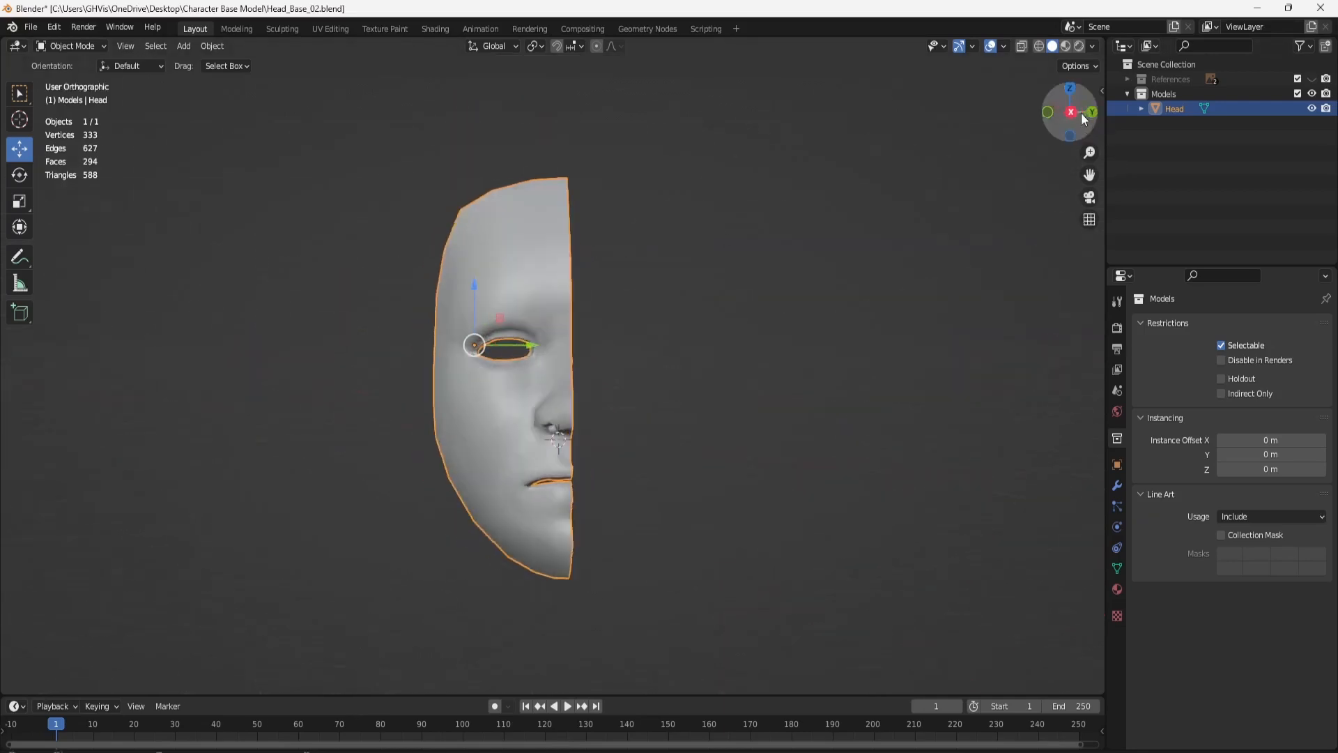
pyautogui.click(701, 376)
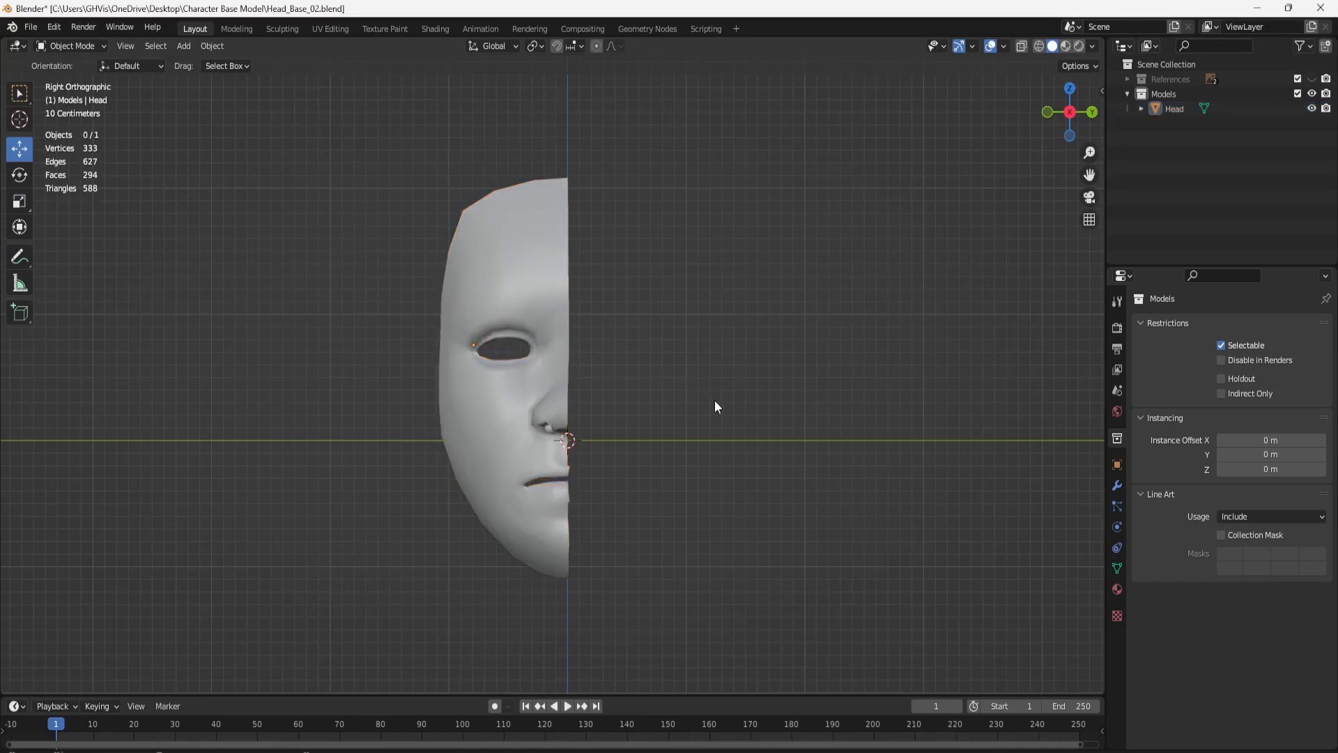
pyautogui.click(1053, 110)
pyautogui.click(1092, 111)
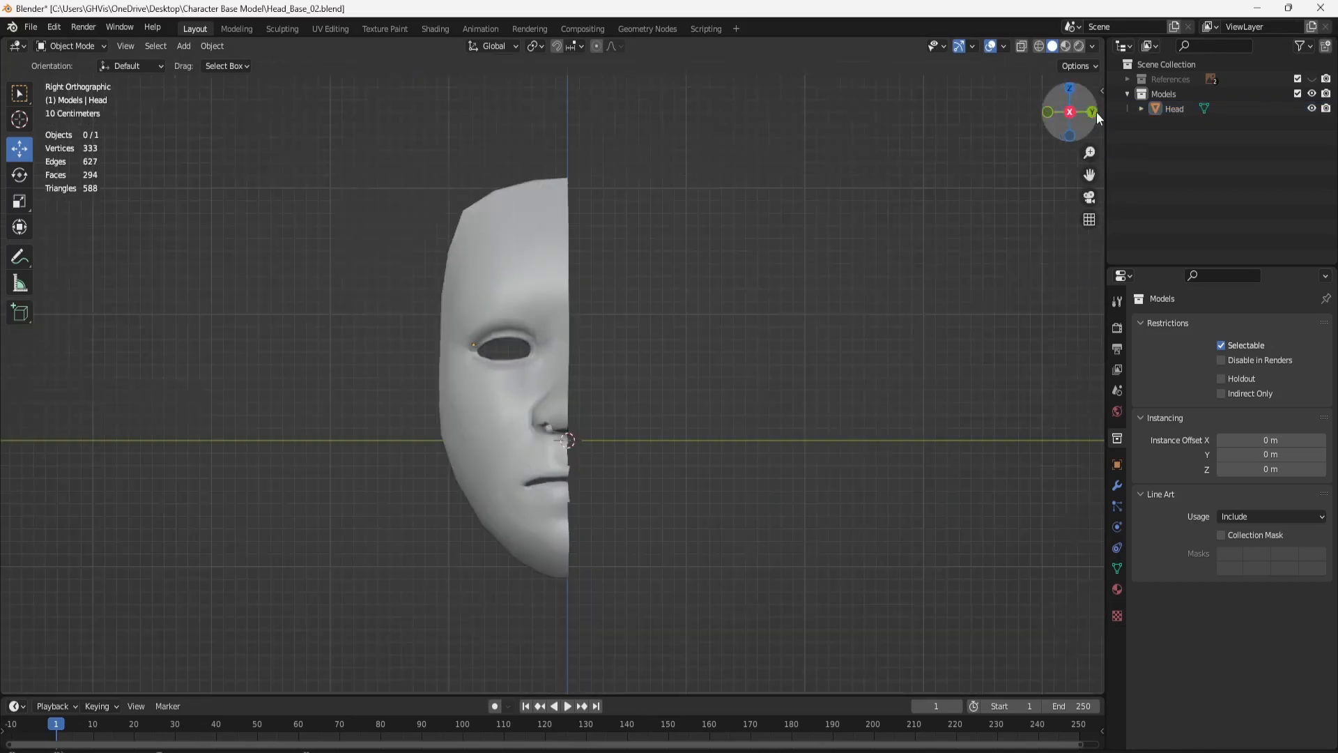
pyautogui.click(533, 397)
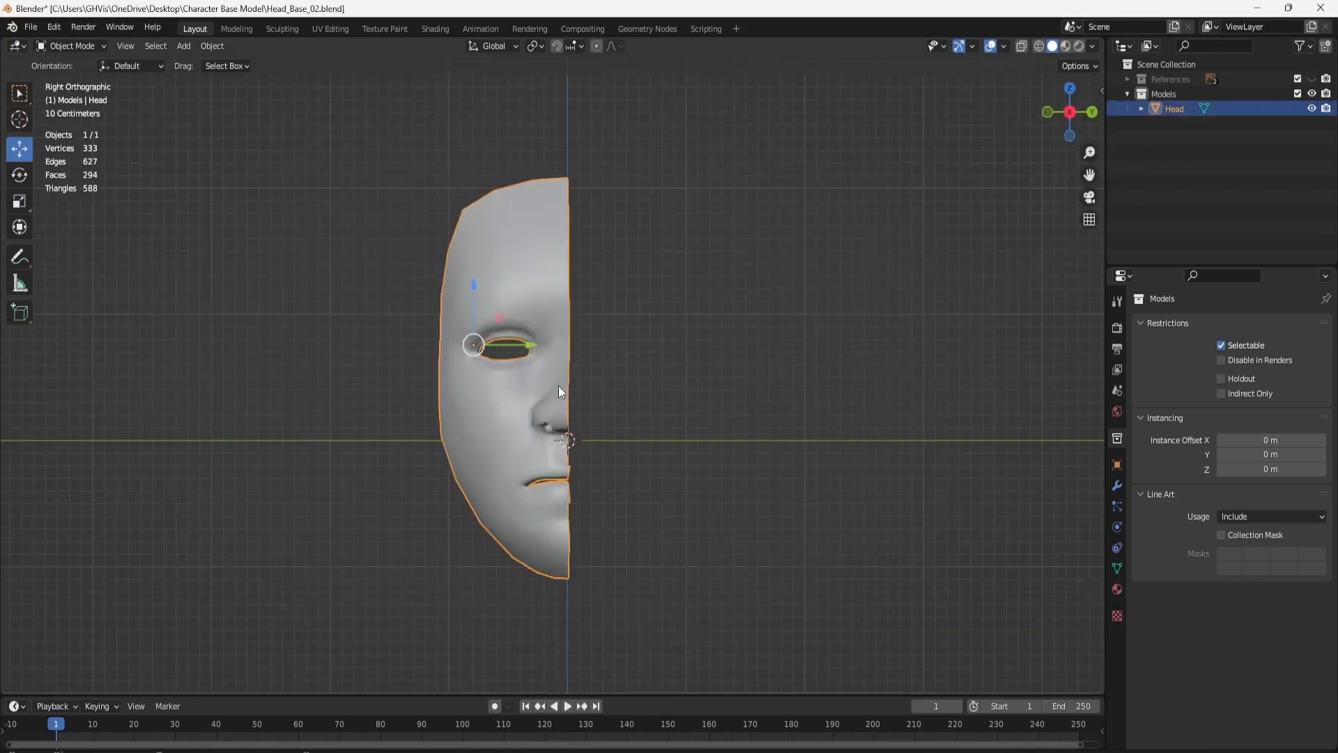
# Add a Subdivision Surface modifier to the head and set its viewport level to 3.
pyautogui.click(1117, 464)
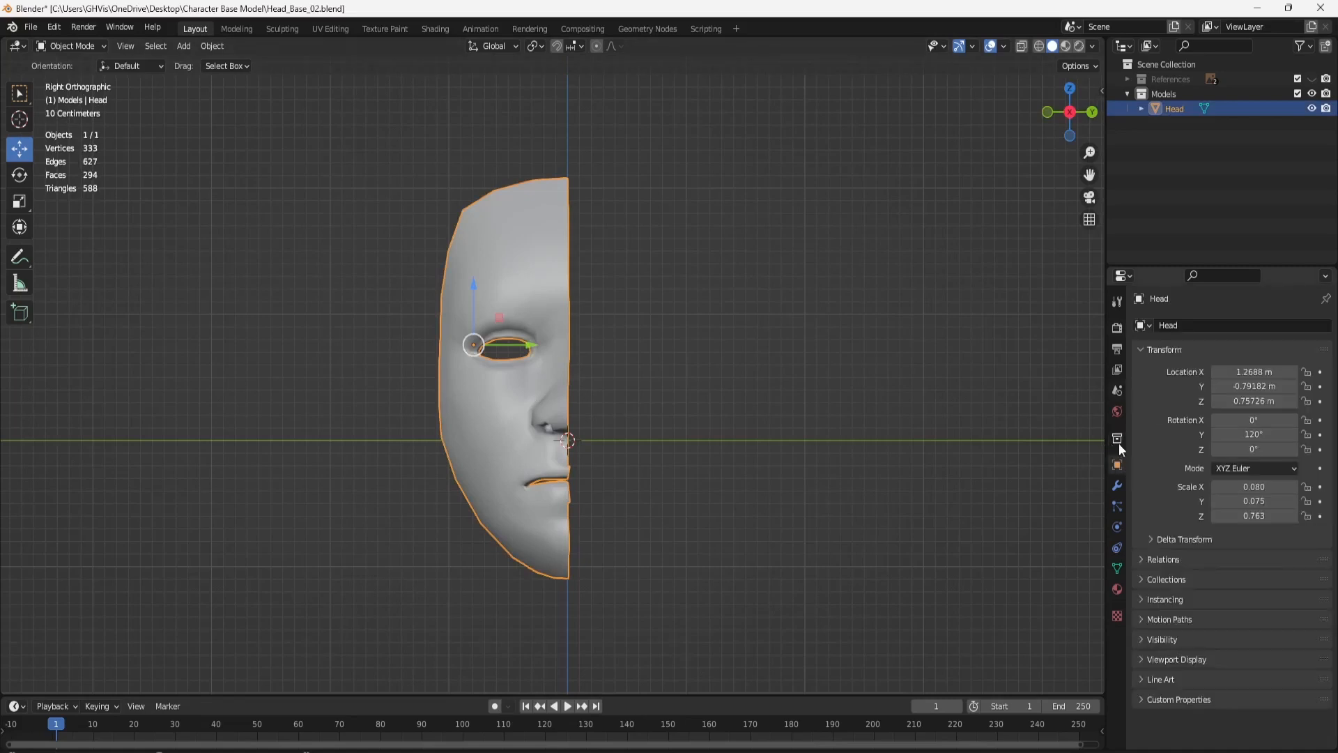
pyautogui.click(1116, 487)
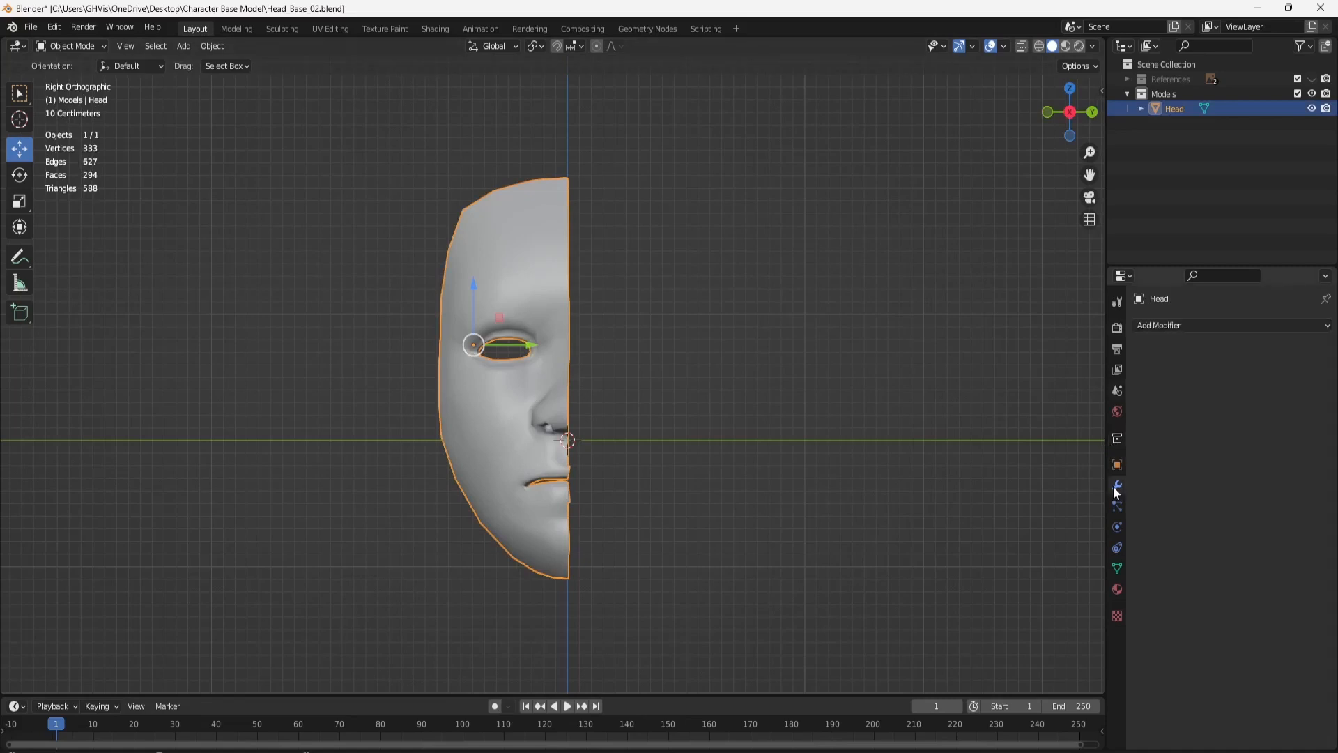
pyautogui.rightClick(482, 420)
pyautogui.press('Escape')
pyautogui.click(1213, 323)
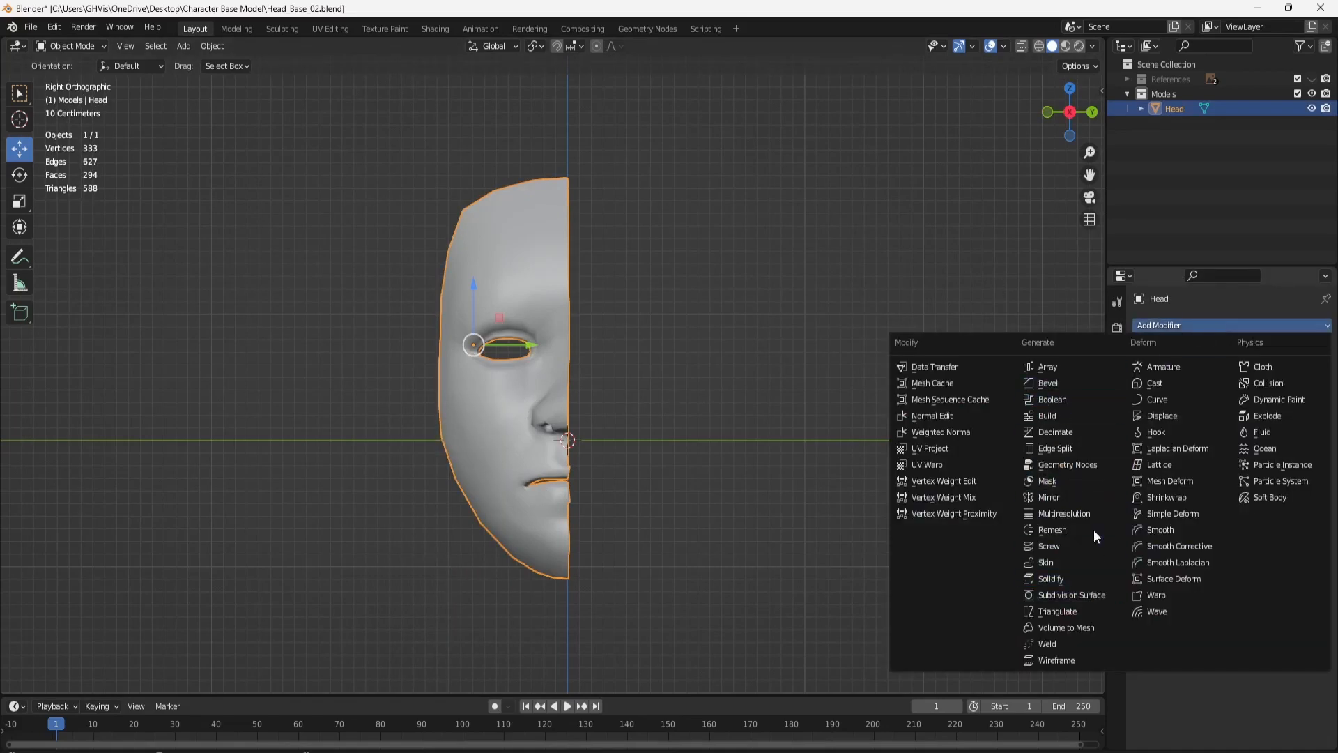
pyautogui.click(1099, 595)
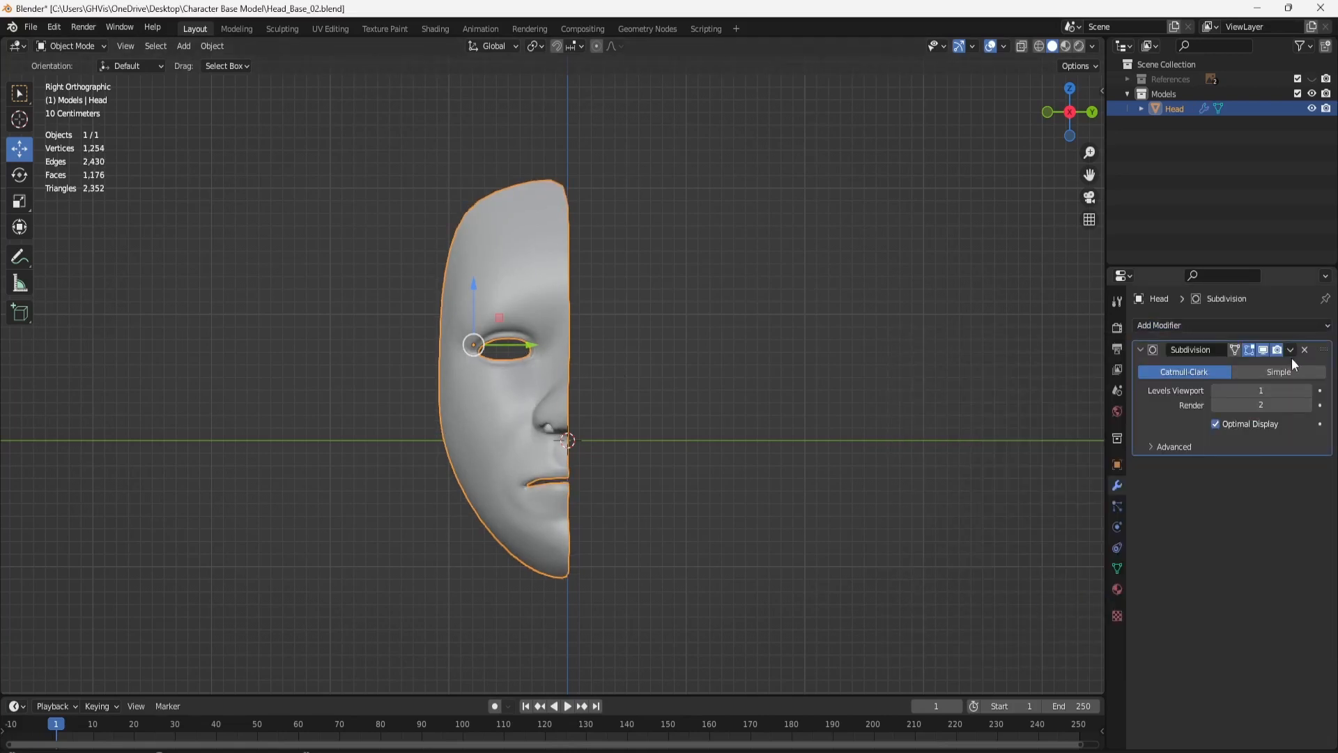
pyautogui.click(1308, 390)
pyautogui.click(1307, 390)
# Examine the smoothed half face from several angles, checking the eye, nose and lips.
pyautogui.scroll(3, 580, 461)
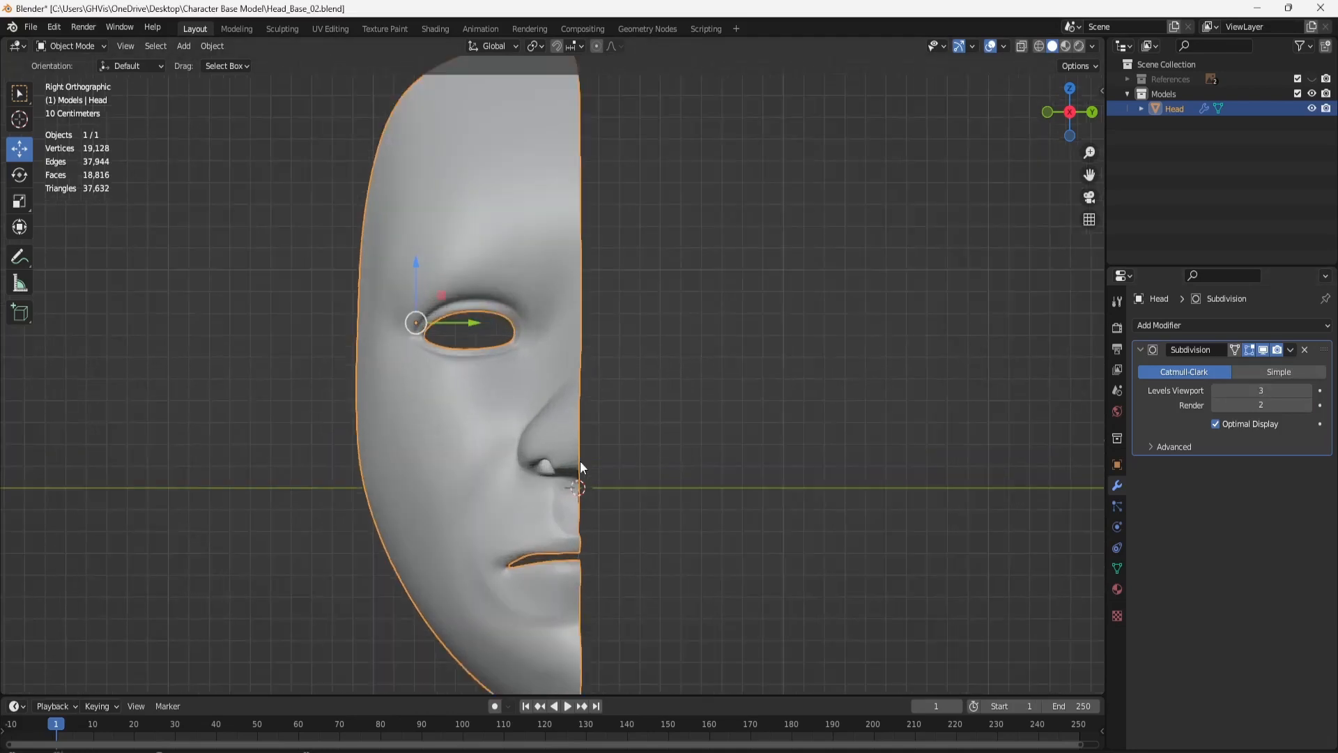
pyautogui.moveTo(580, 461); pyautogui.dragTo(618, 534, button='middle')
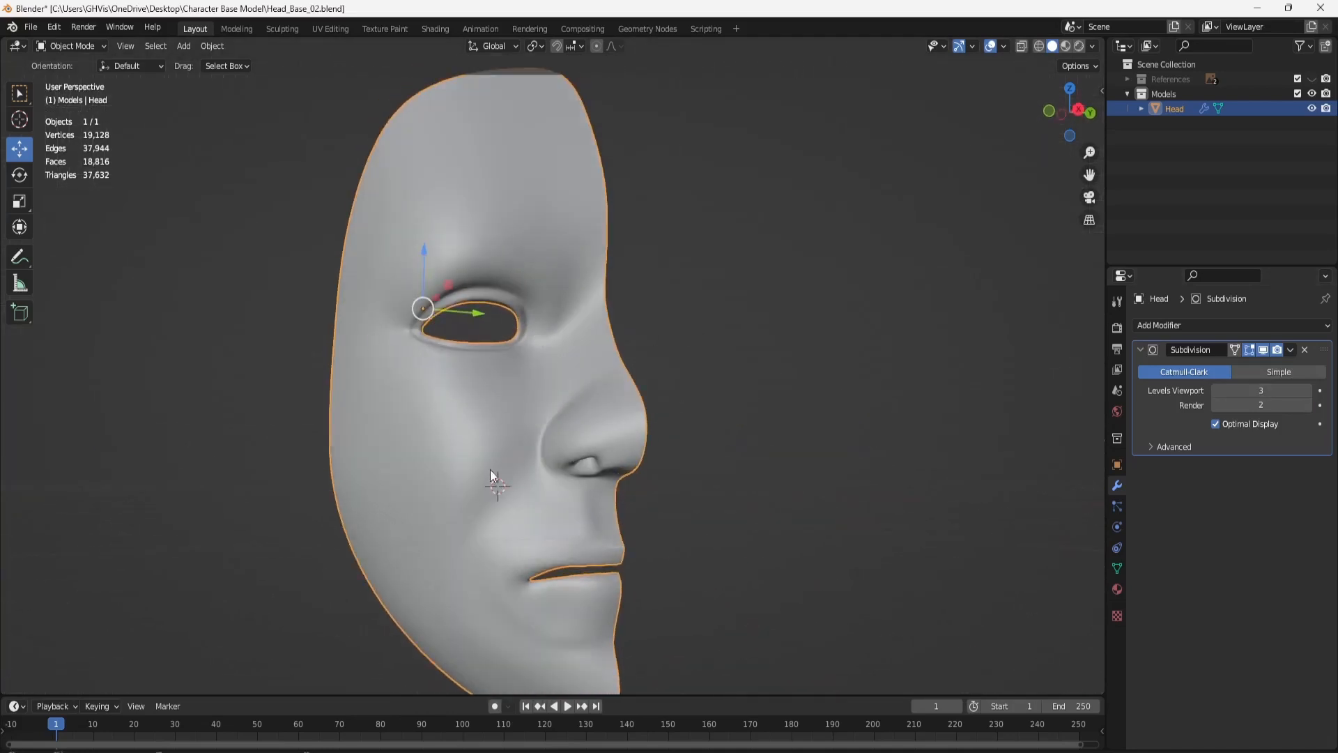
pyautogui.moveTo(491, 470); pyautogui.dragTo(362, 514, button='middle')
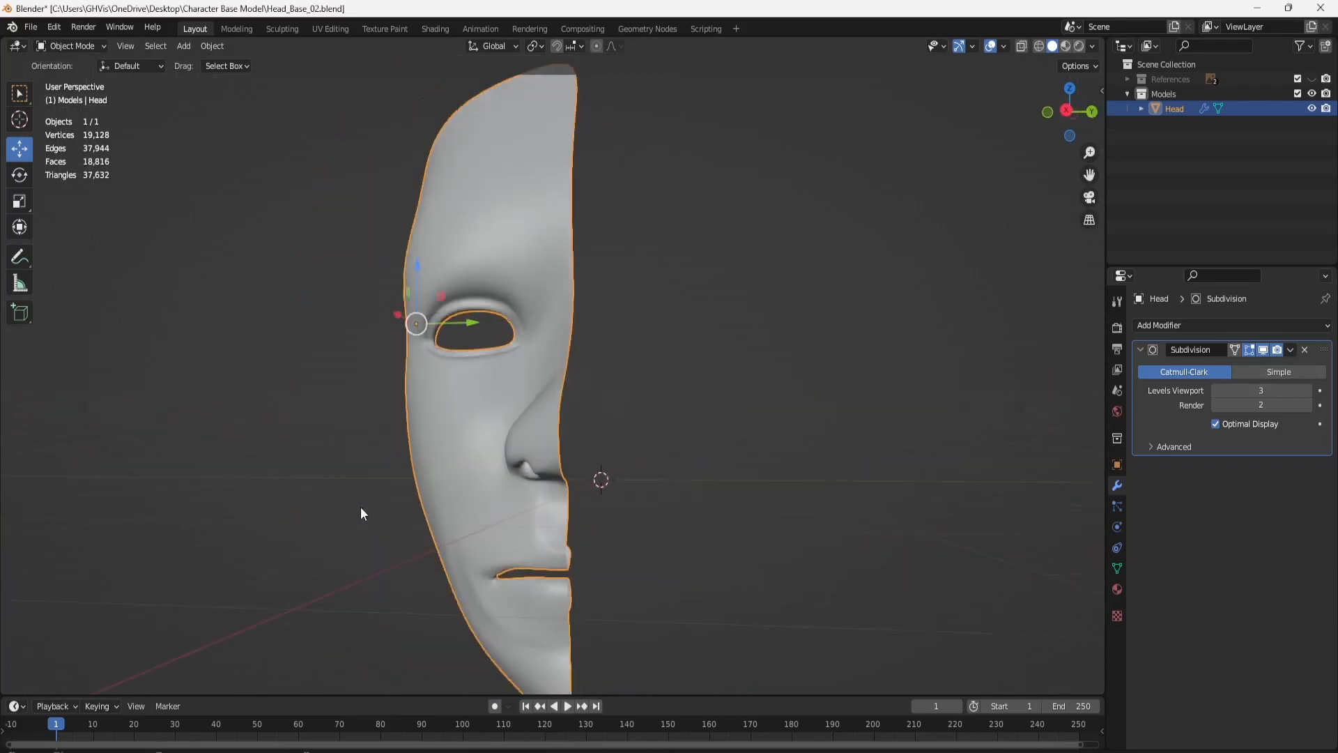
pyautogui.moveTo(469, 515); pyautogui.dragTo(594, 428, button='middle')
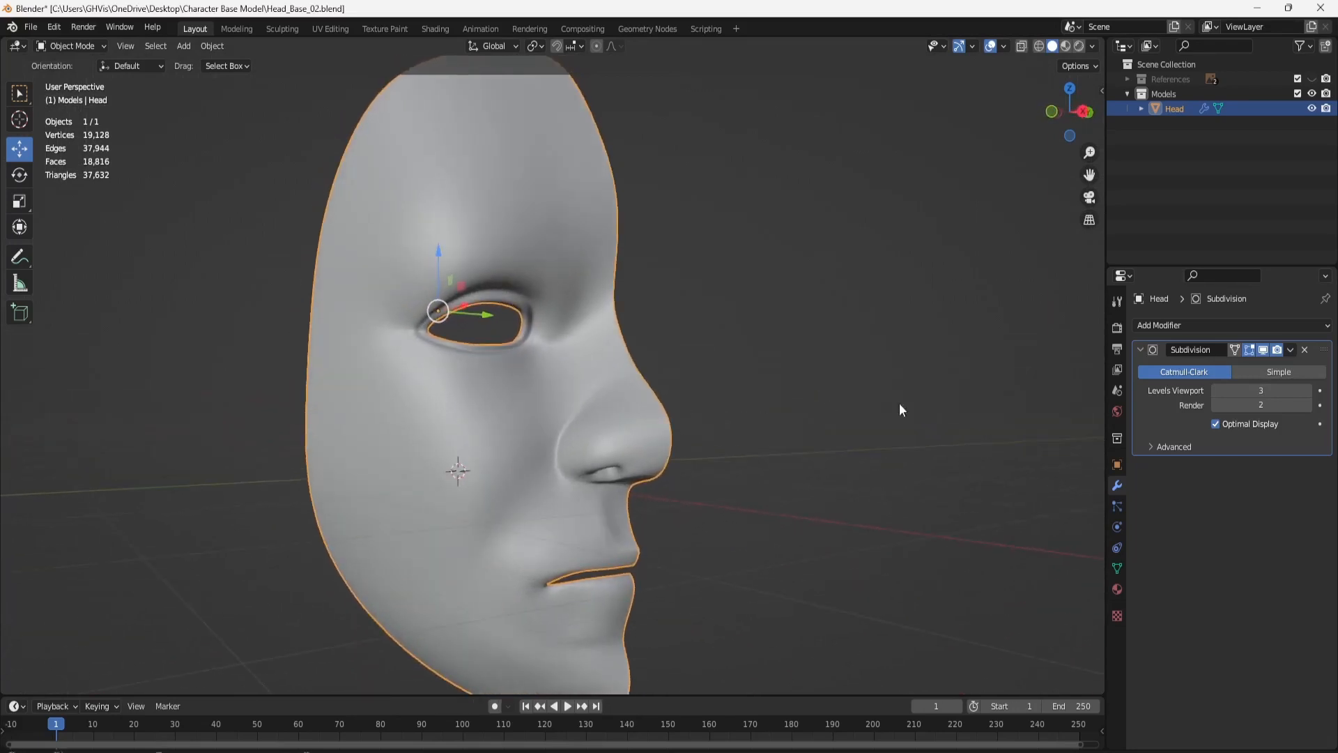
# Remove the Subdivision modifier from the head and return to the Right Orthographic view of the half face.
pyautogui.click(1305, 350)
pyautogui.click(1084, 111)
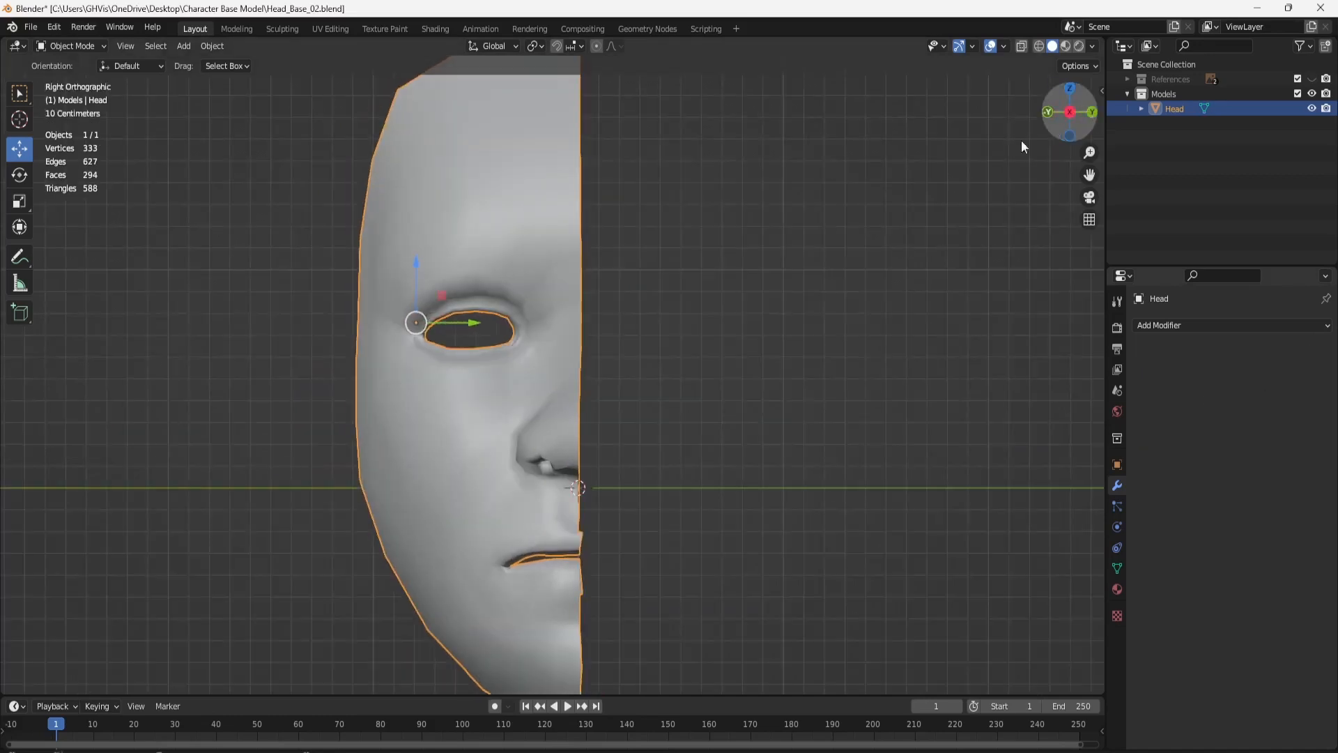
pyautogui.scroll(-3, 718, 320)
pyautogui.scroll(2, 718, 320)
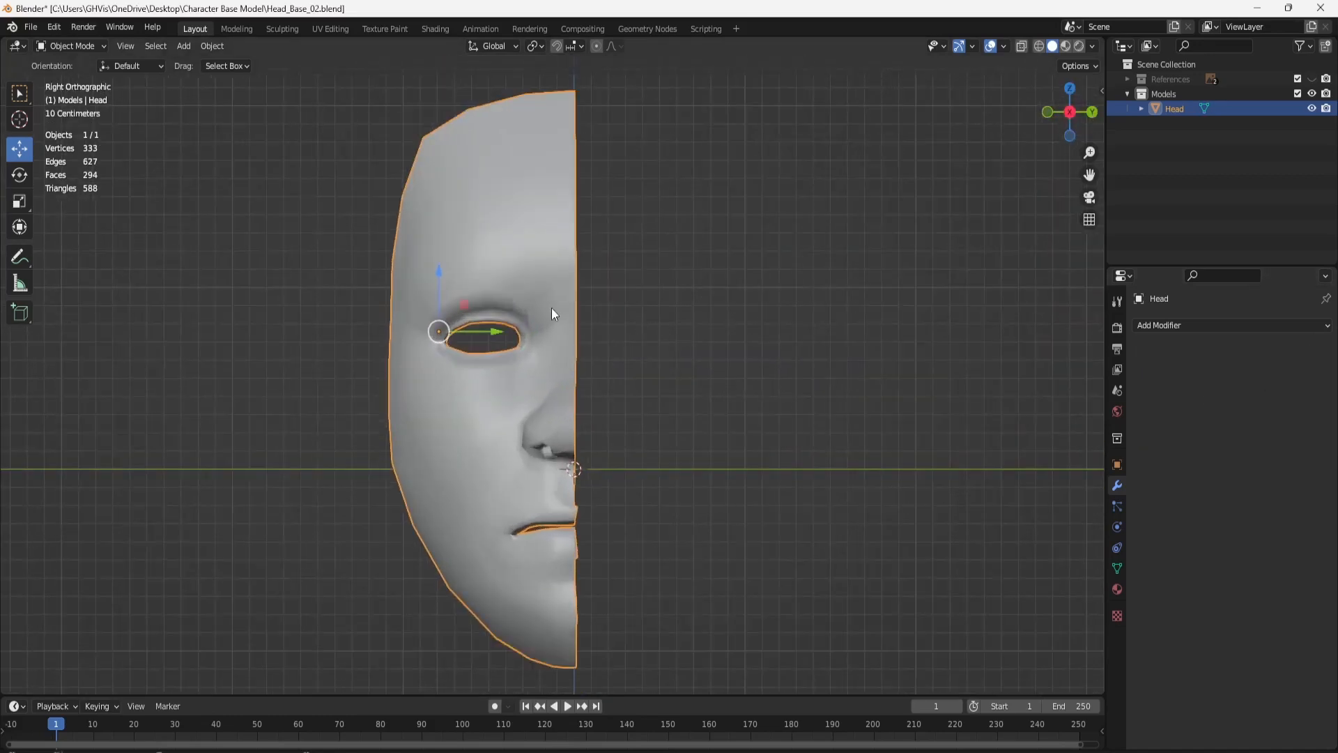
pyautogui.press('Tab')
pyautogui.press('Tab')
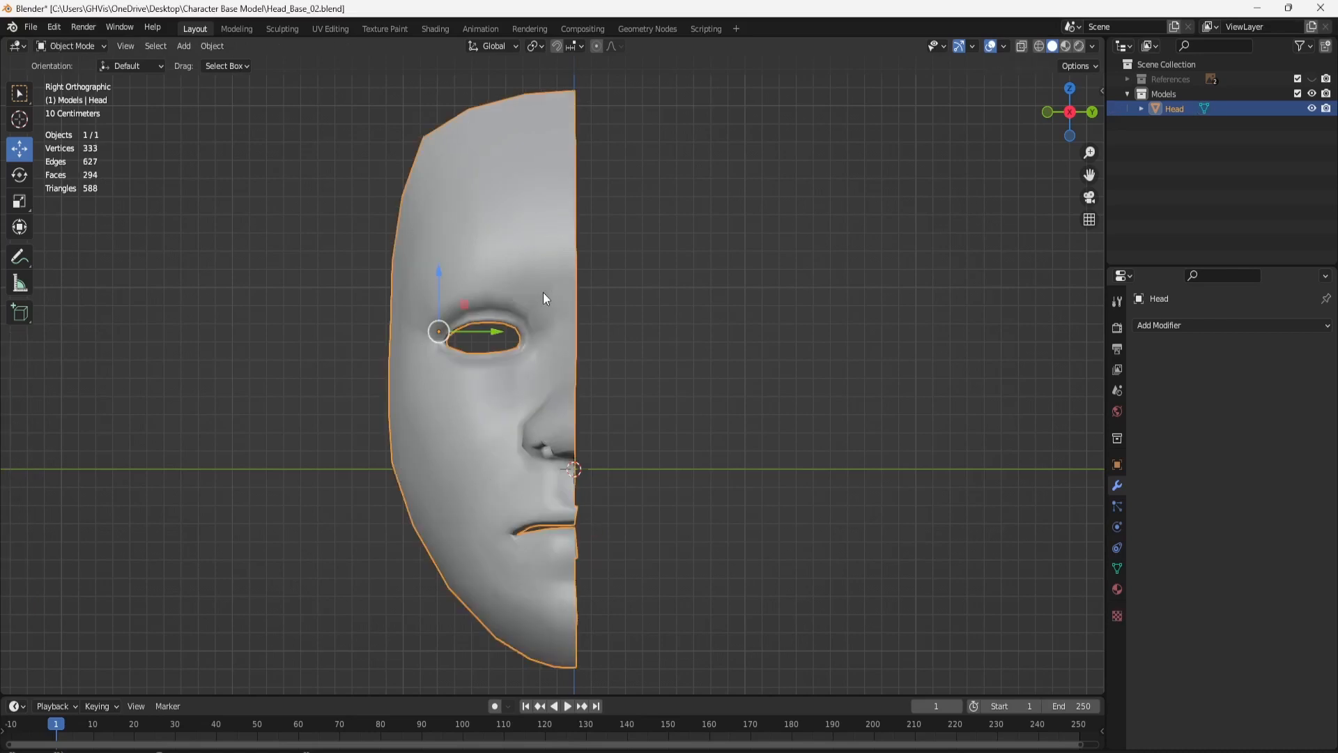